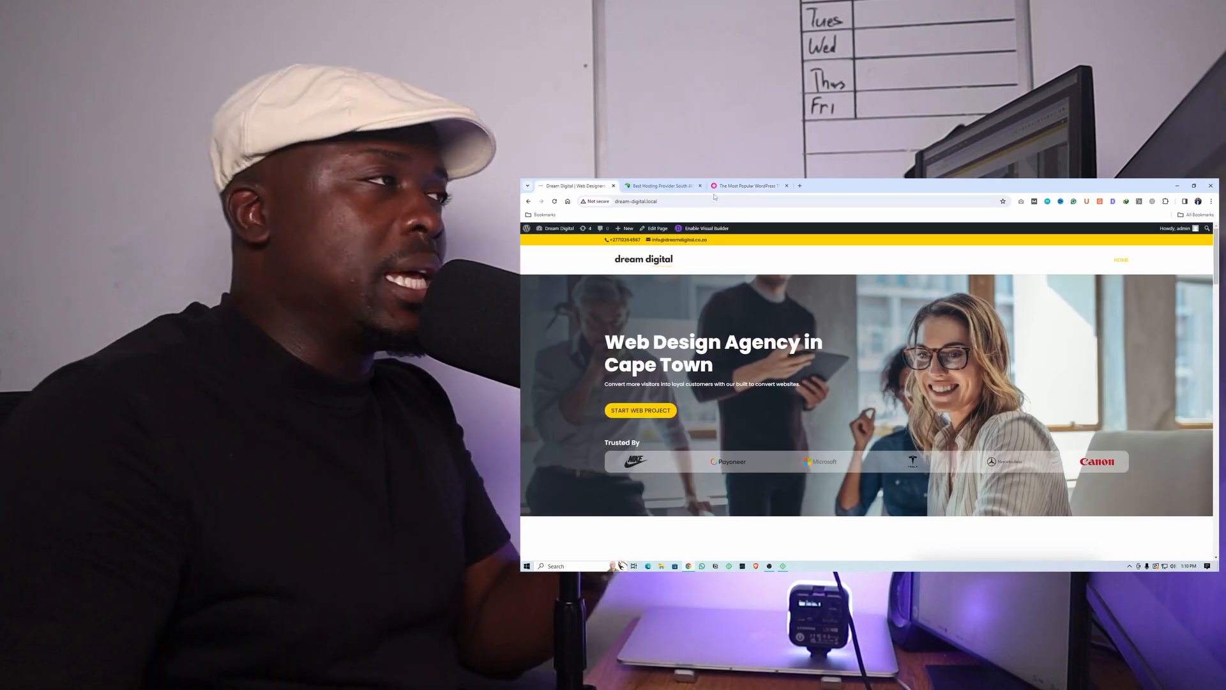
Search HOSTAFRICA for the domain name webcreator with the .co.za extension
{"action": "left_click", "coordinate": [677, 185]}
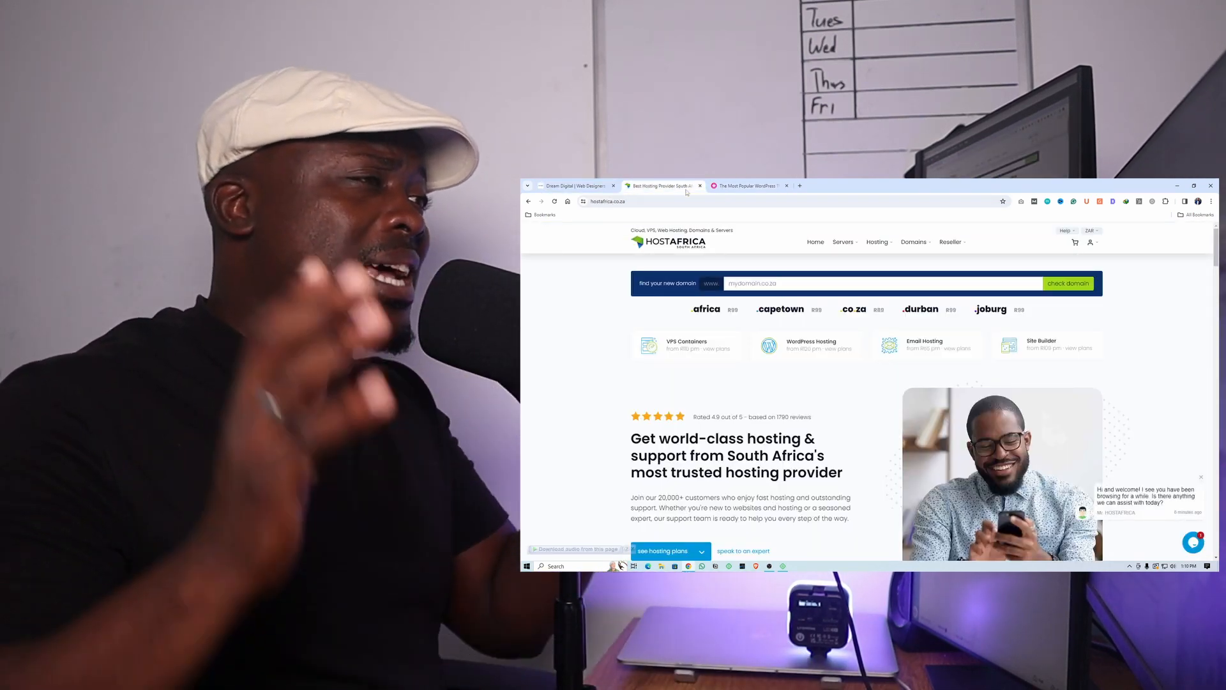
{"action": "left_click", "coordinate": [757, 284]}
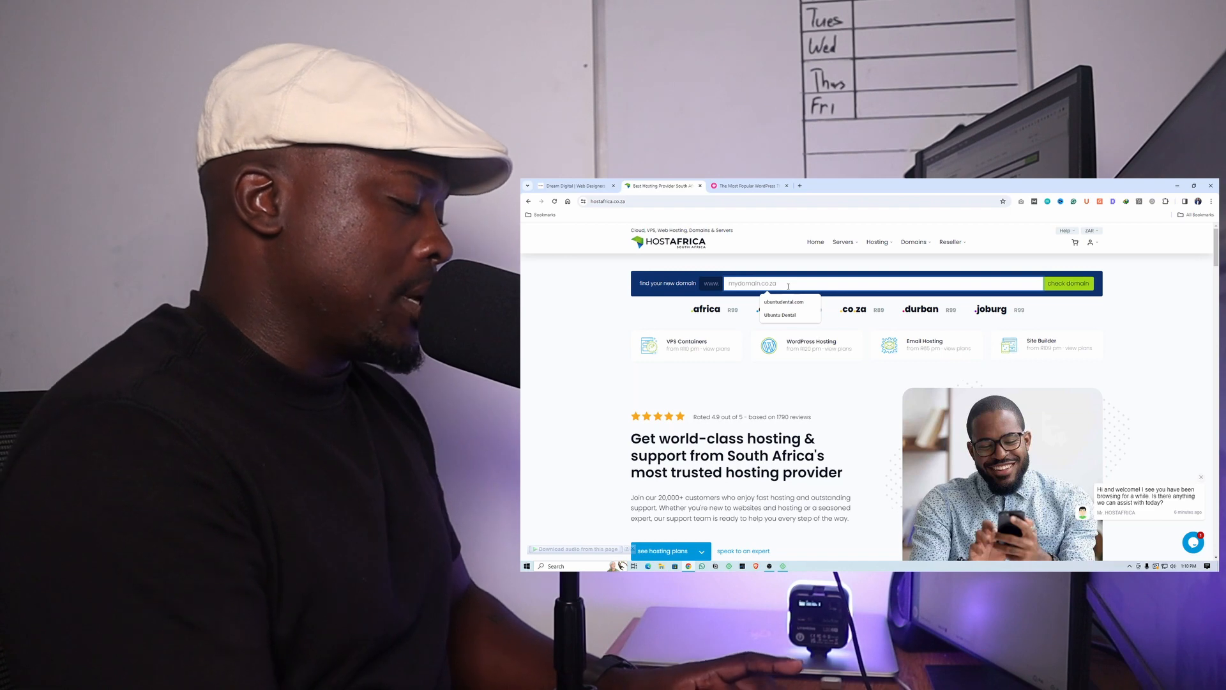
{"action": "type", "text": "webcreator"}
{"action": "key", "text": "Return"}
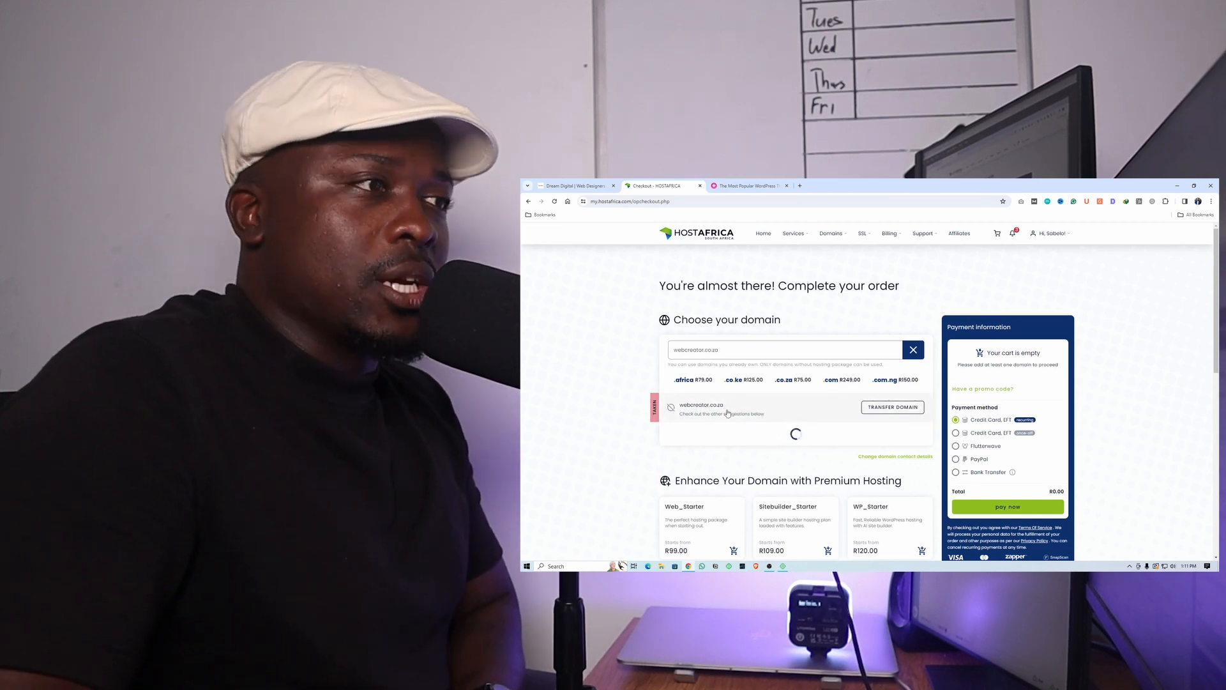
Review the domain suggestions and order the webcreator.africa domain with the WP_Starter hosting plan
{"action": "scroll", "coordinate": [728, 413], "scroll_direction": "down", "scroll_amount": 8}
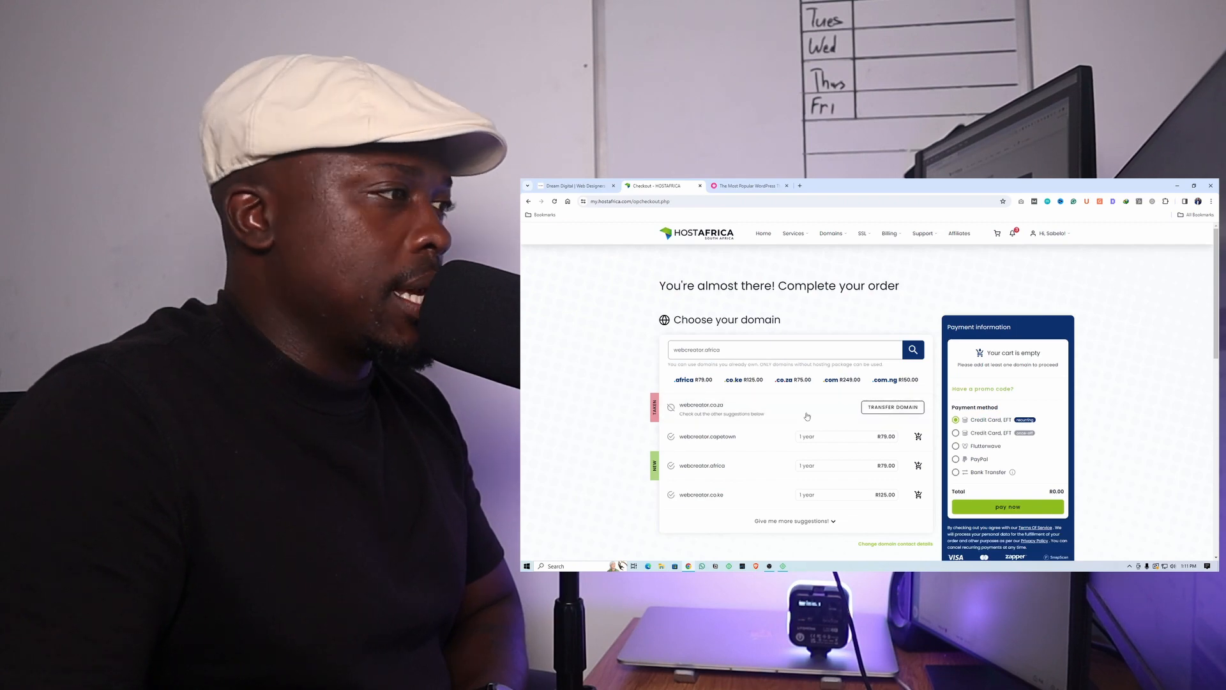
{"action": "scroll", "coordinate": [807, 417], "scroll_direction": "down", "scroll_amount": 5}
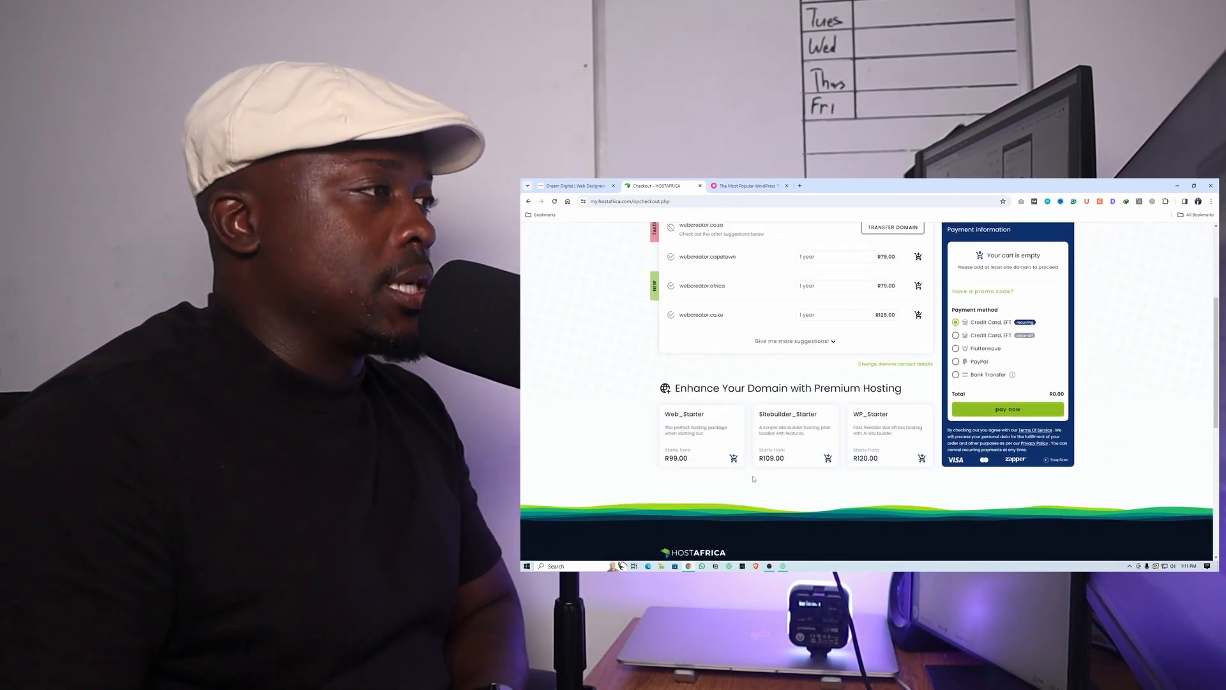
{"action": "scroll", "coordinate": [747, 478], "scroll_direction": "up", "scroll_amount": 3}
{"action": "scroll", "coordinate": [749, 478], "scroll_direction": "up", "scroll_amount": 2}
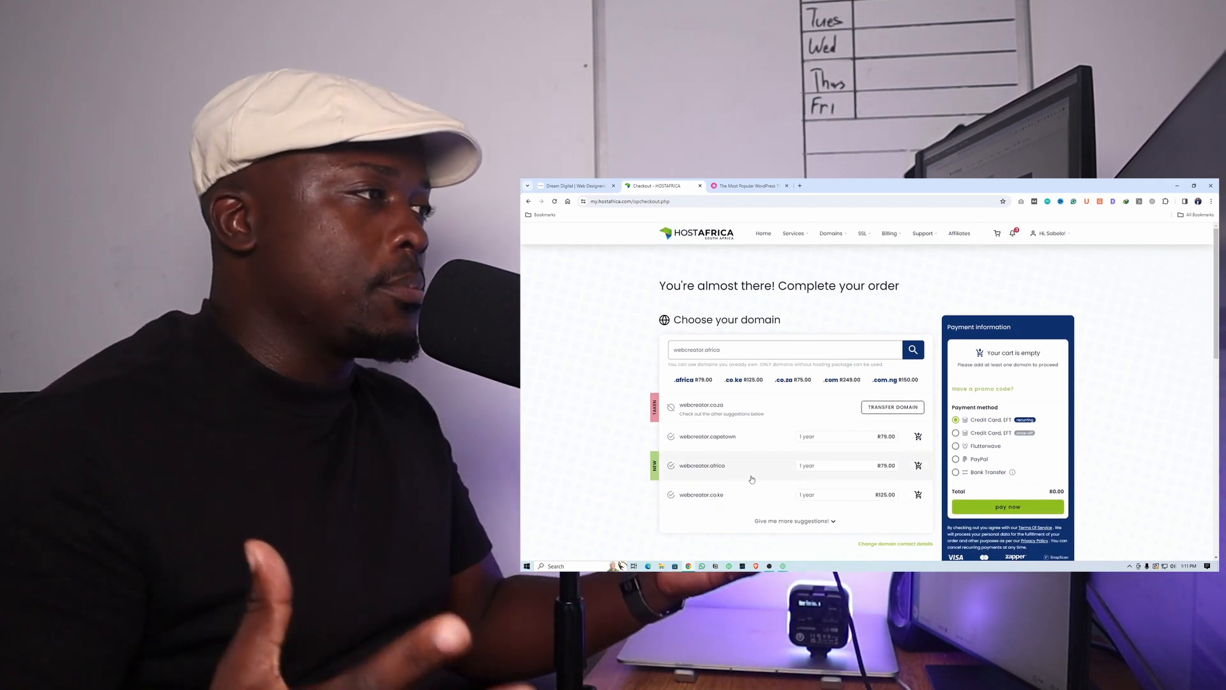
{"action": "scroll", "coordinate": [751, 479], "scroll_direction": "down", "scroll_amount": 6}
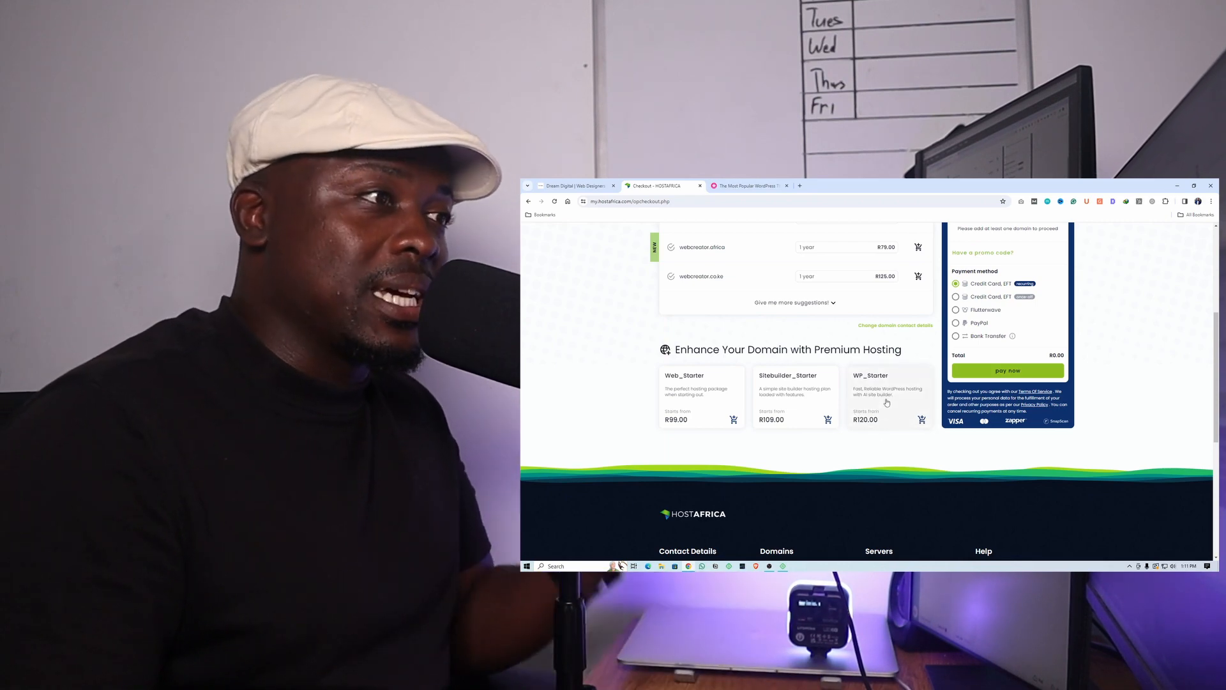
{"action": "left_click", "coordinate": [887, 401]}
{"action": "left_click", "coordinate": [921, 436]}
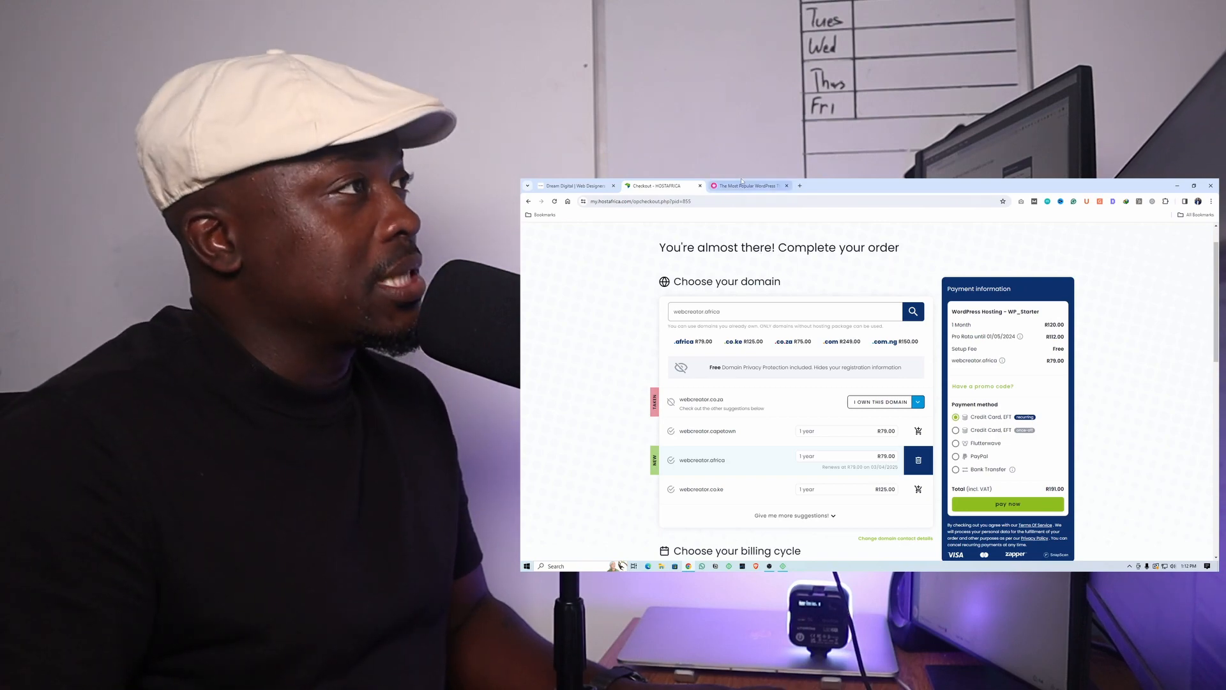
Switch to the Elegant Themes site, open its pricing, dismiss the risk-free offer and review what the Divi and Divi Pro plans include
{"action": "left_click", "coordinate": [741, 183]}
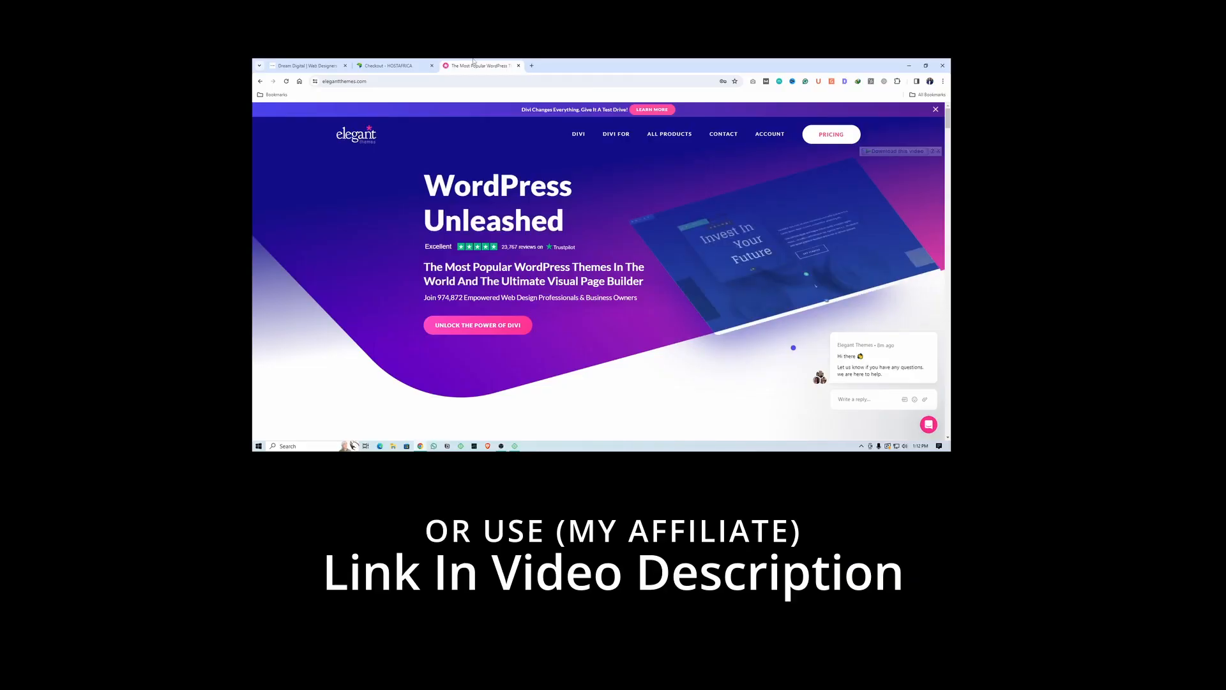
{"action": "left_click", "coordinate": [819, 139]}
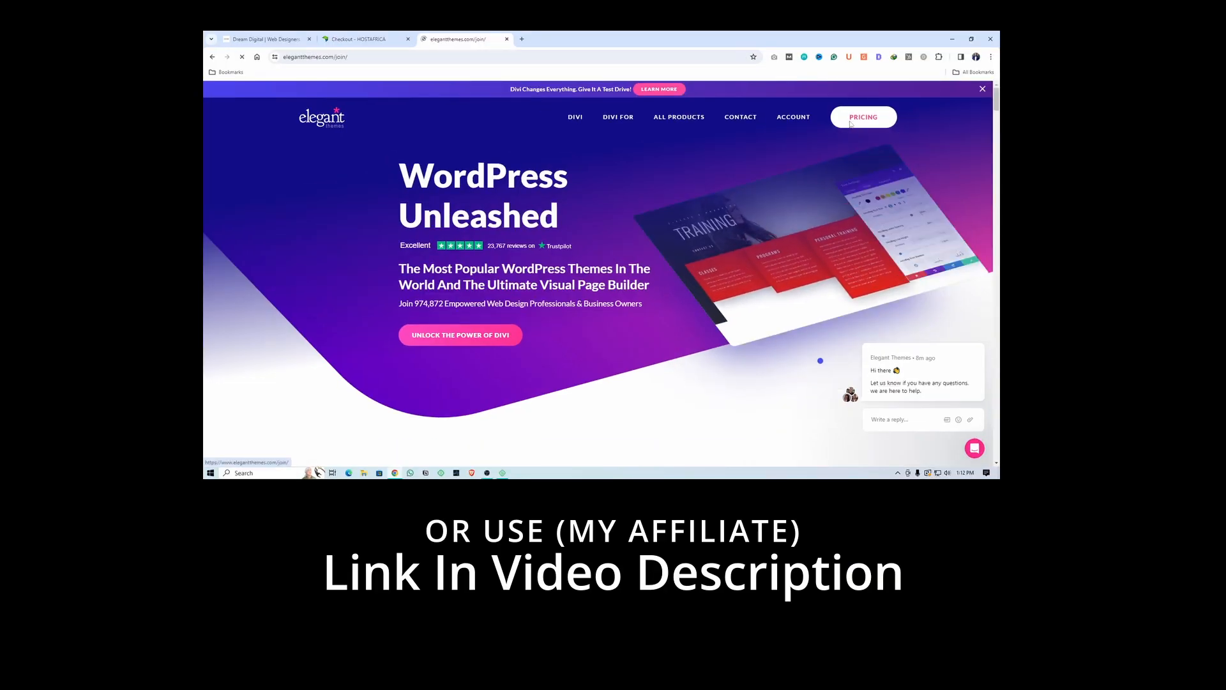
{"action": "scroll", "coordinate": [604, 246], "scroll_direction": "down", "scroll_amount": 4}
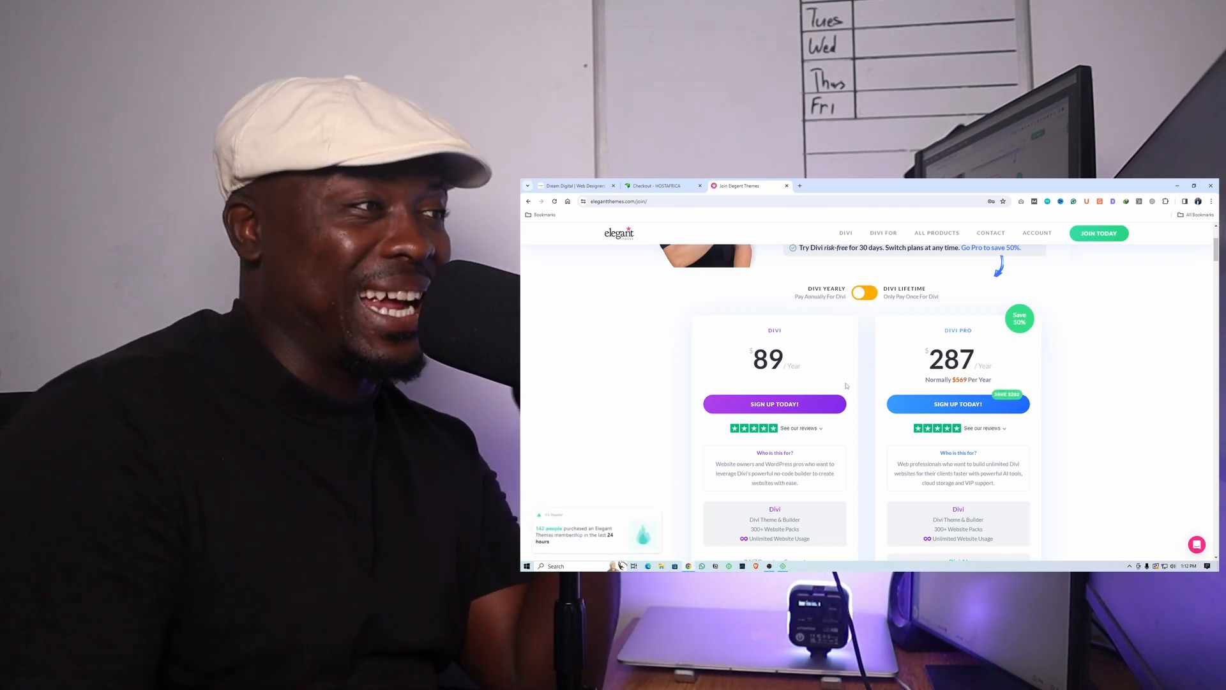
{"action": "scroll", "coordinate": [848, 394], "scroll_direction": "down", "scroll_amount": 1}
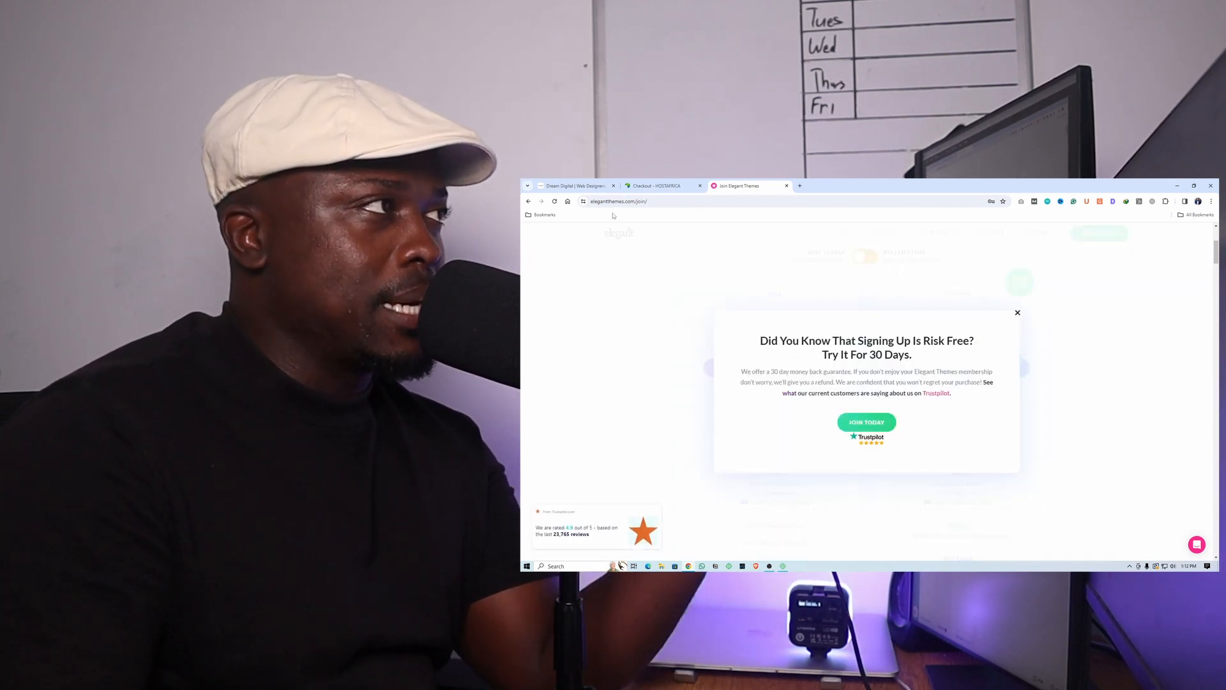
{"action": "left_click", "coordinate": [1017, 313]}
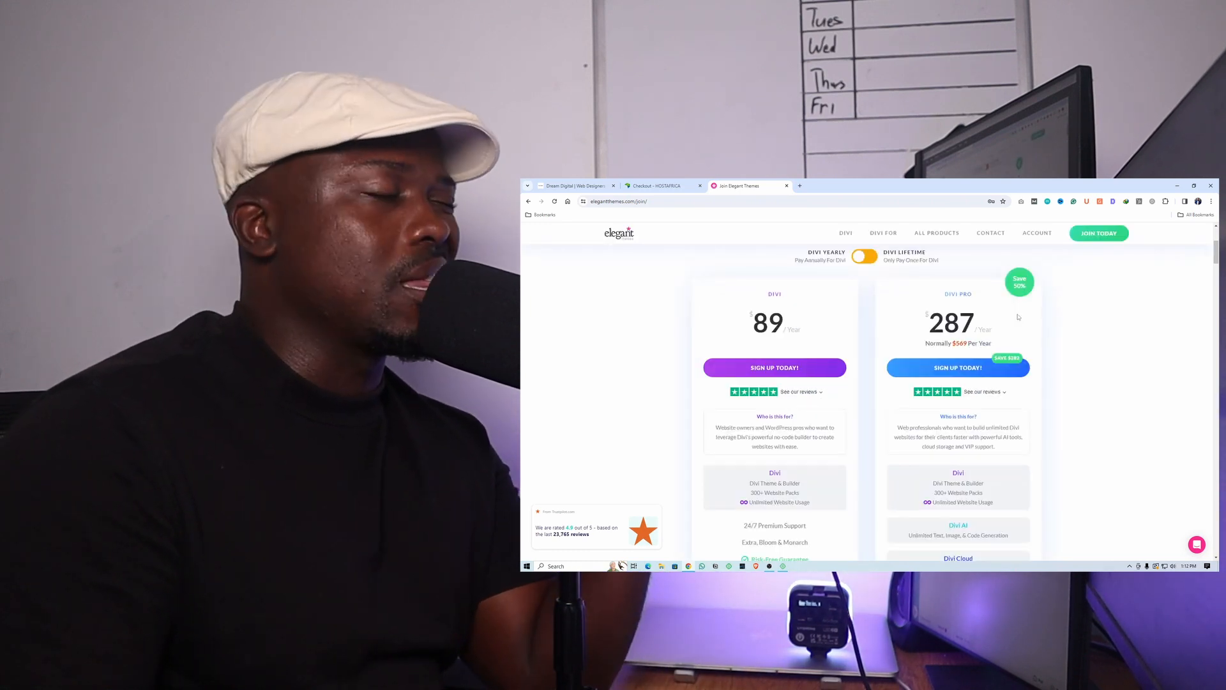
{"action": "scroll", "coordinate": [845, 374], "scroll_direction": "down", "scroll_amount": 5}
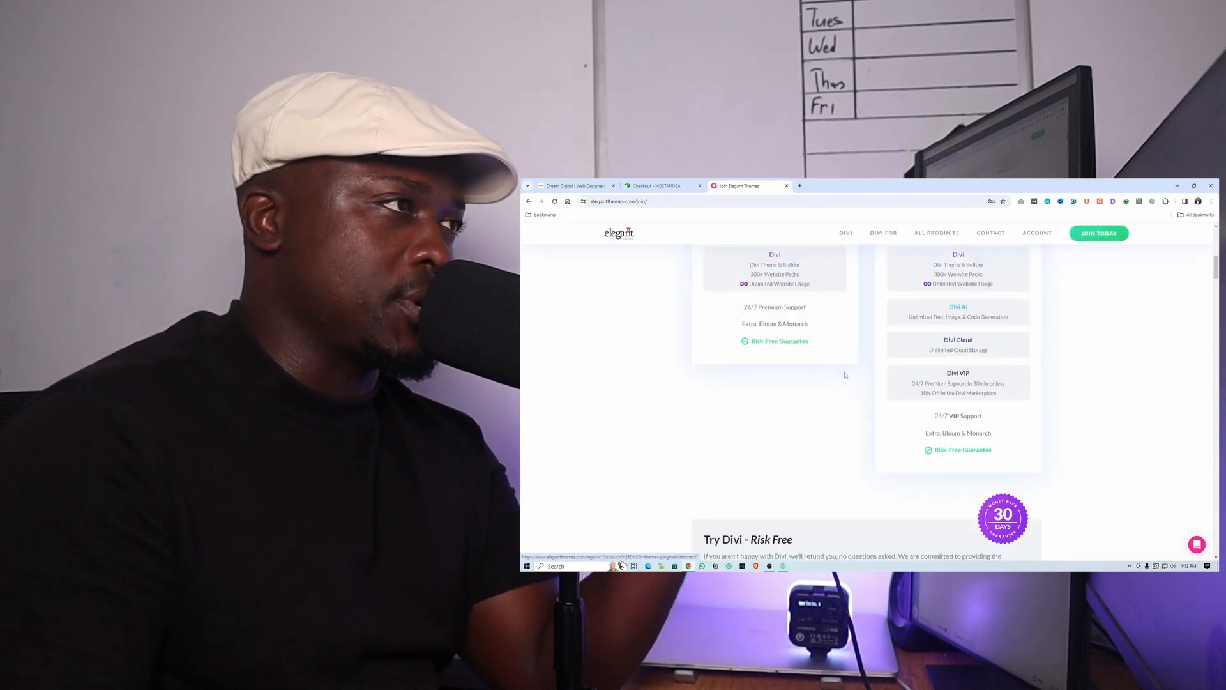
{"action": "scroll", "coordinate": [845, 375], "scroll_direction": "down", "scroll_amount": 4}
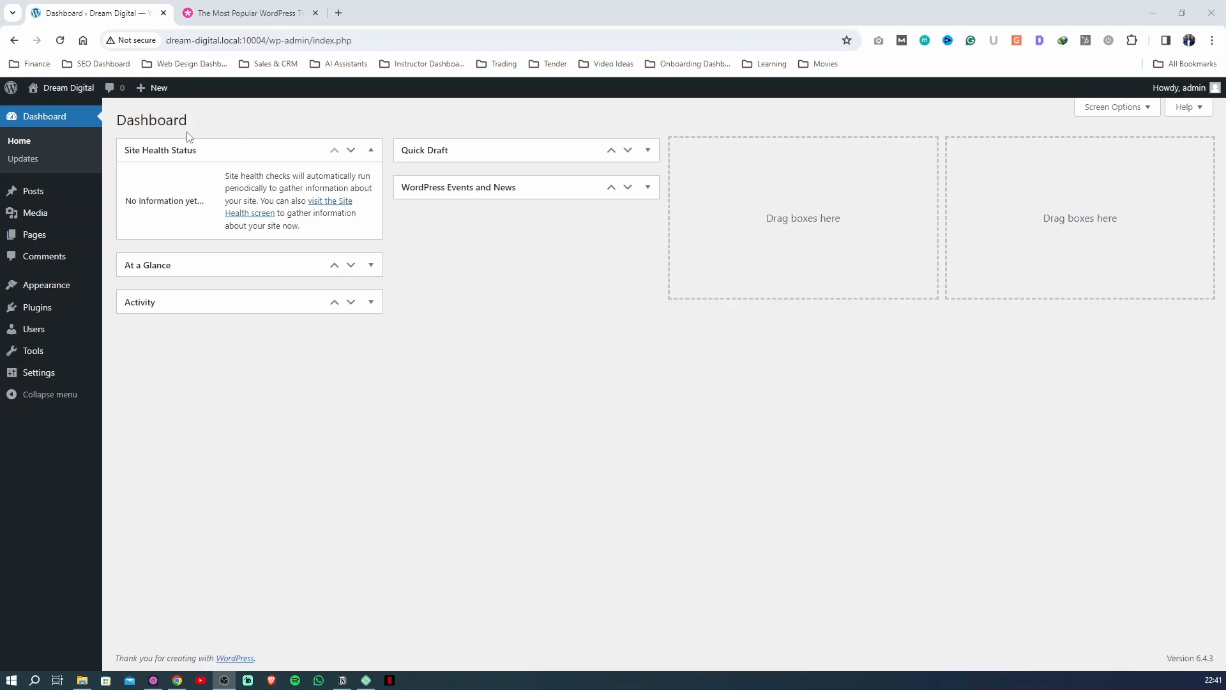
Check the themes installed on the Dream Digital WordPress site and look through its live front page
{"action": "mouse_move", "coordinate": [53, 287]}
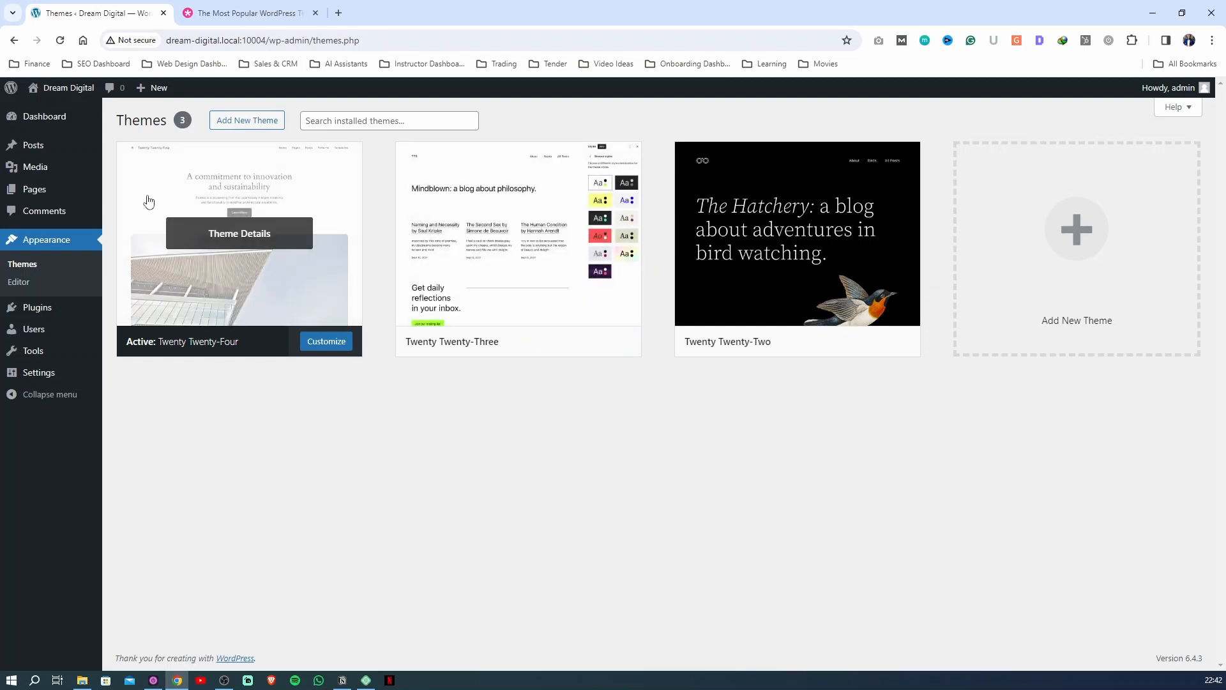
{"action": "mouse_move", "coordinate": [57, 100]}
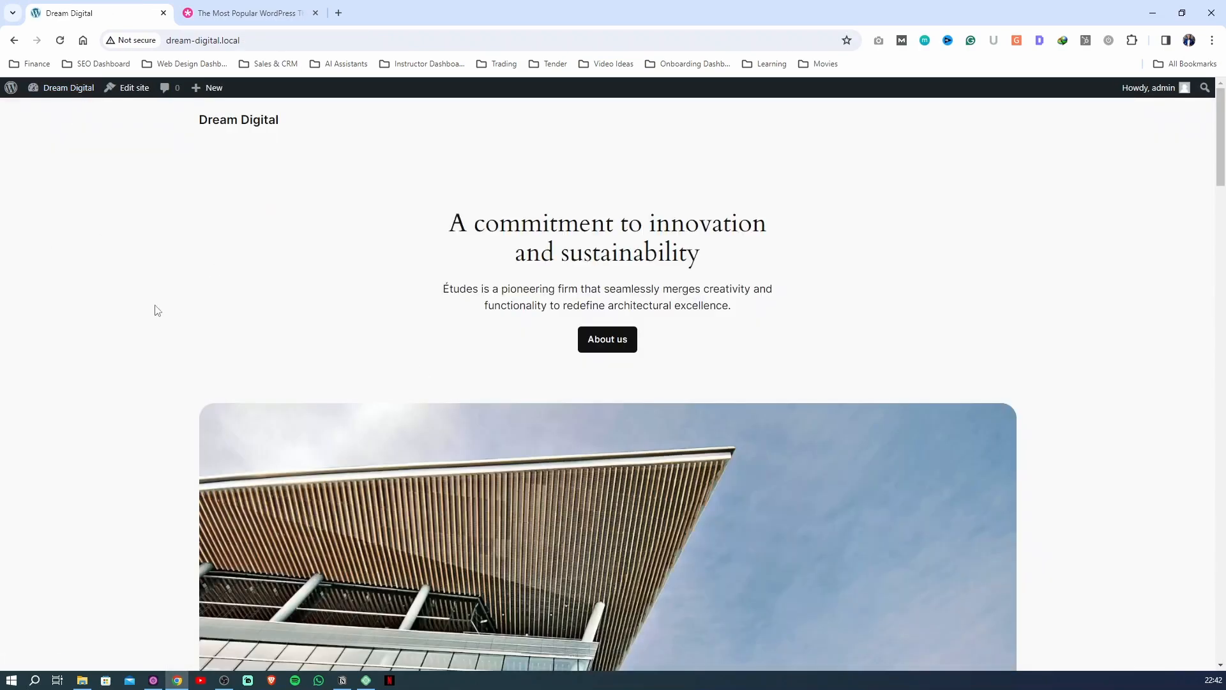
{"action": "scroll", "coordinate": [485, 262], "scroll_direction": "down", "scroll_amount": 20}
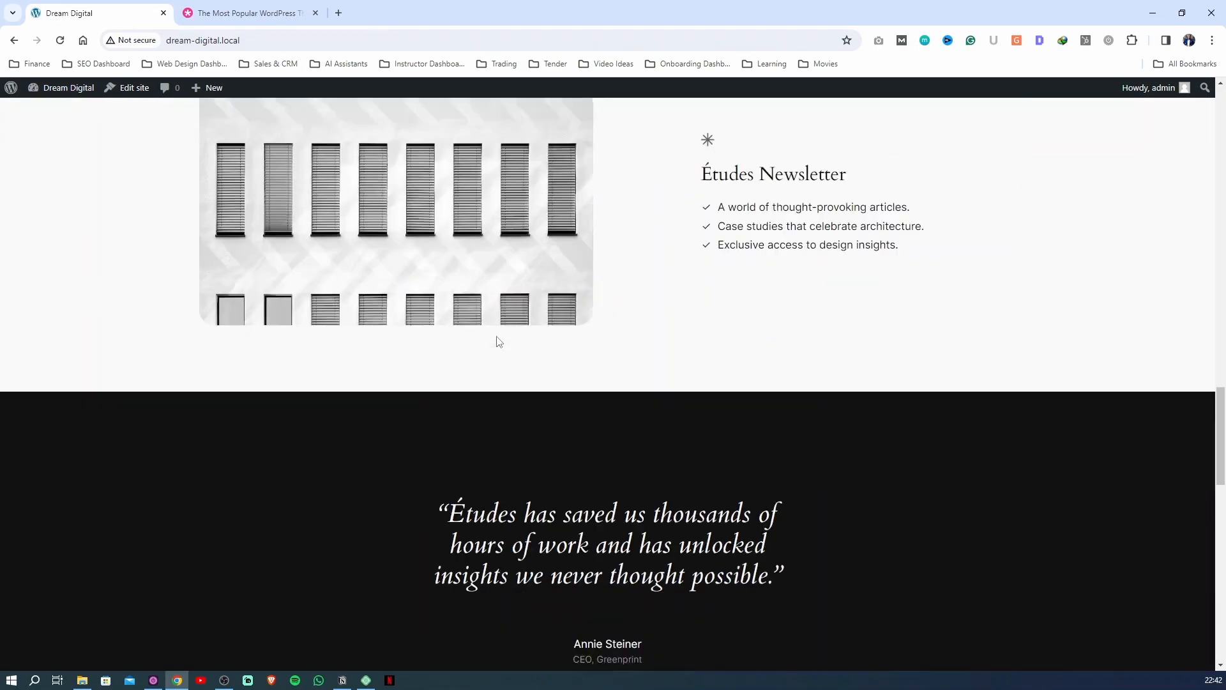
{"action": "scroll", "coordinate": [499, 341], "scroll_direction": "down", "scroll_amount": 10}
{"action": "scroll", "coordinate": [517, 383], "scroll_direction": "up", "scroll_amount": 12}
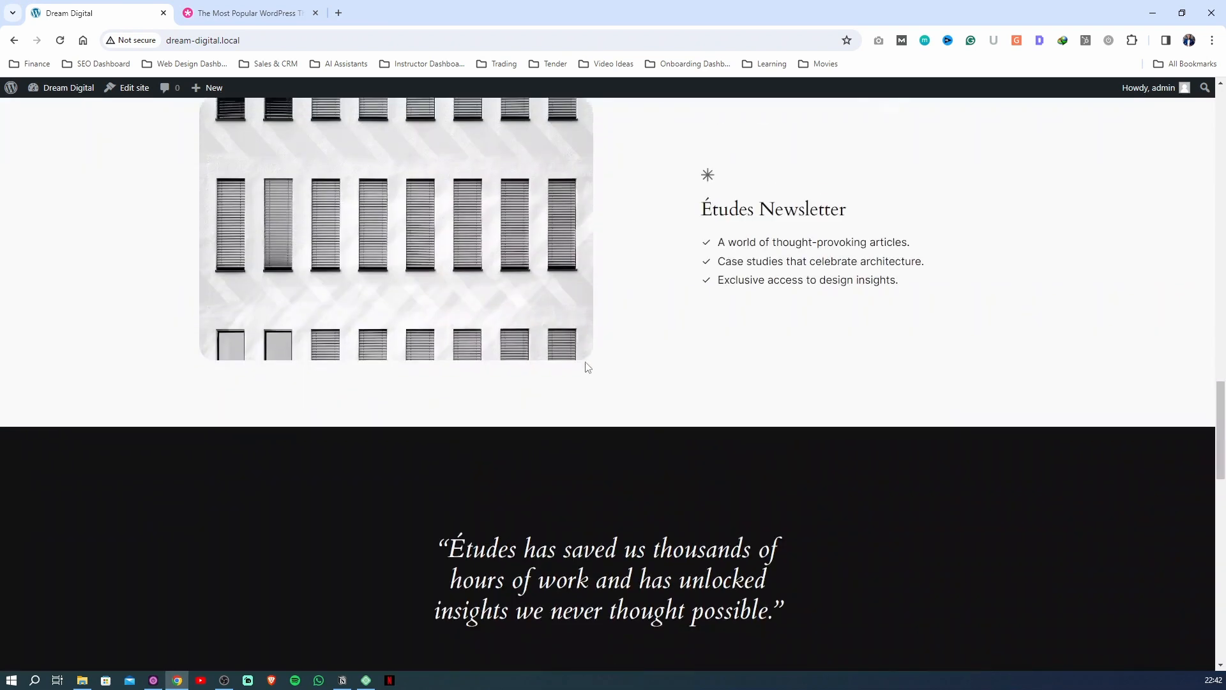
{"action": "scroll", "coordinate": [332, 191], "scroll_direction": "up", "scroll_amount": 15}
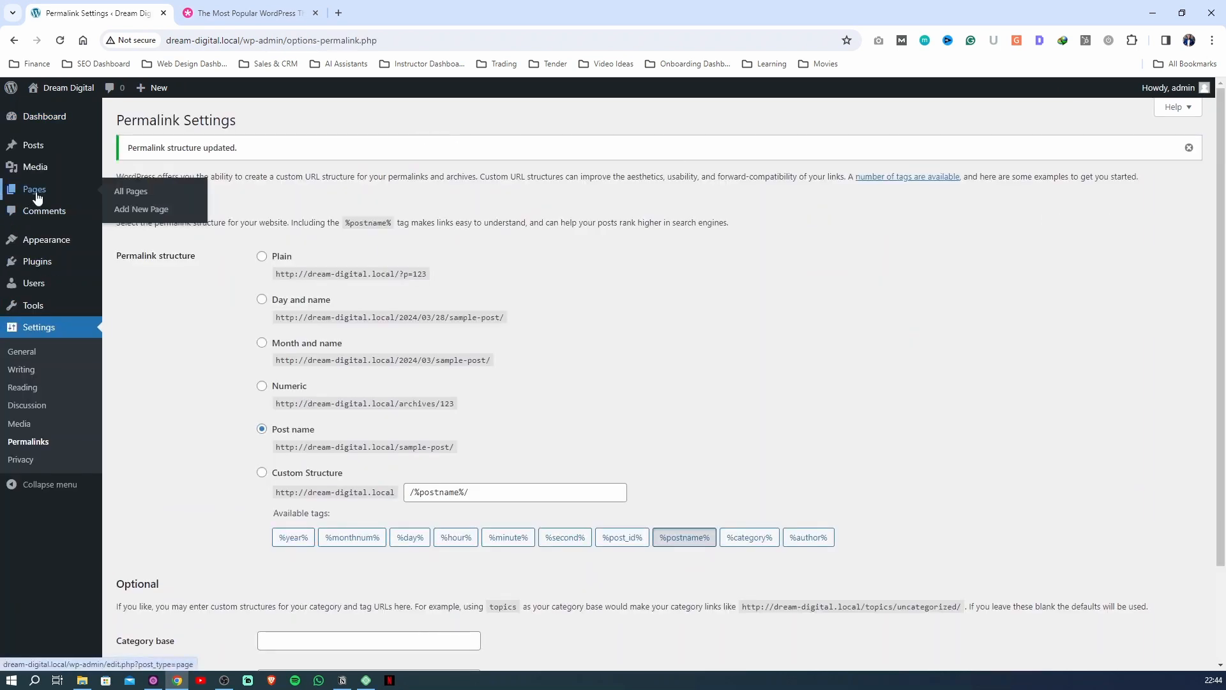
Add a new page titled Home, publish it and return to the list of pages
{"action": "left_click", "coordinate": [36, 192]}
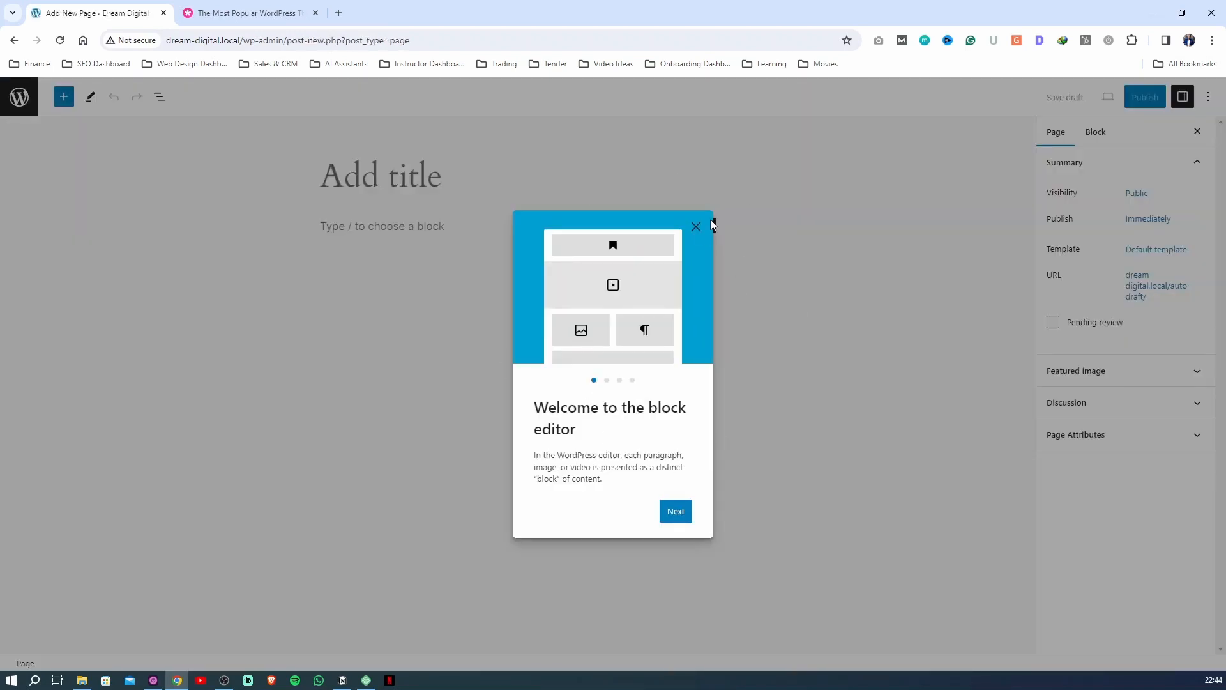
{"action": "left_click", "coordinate": [695, 227]}
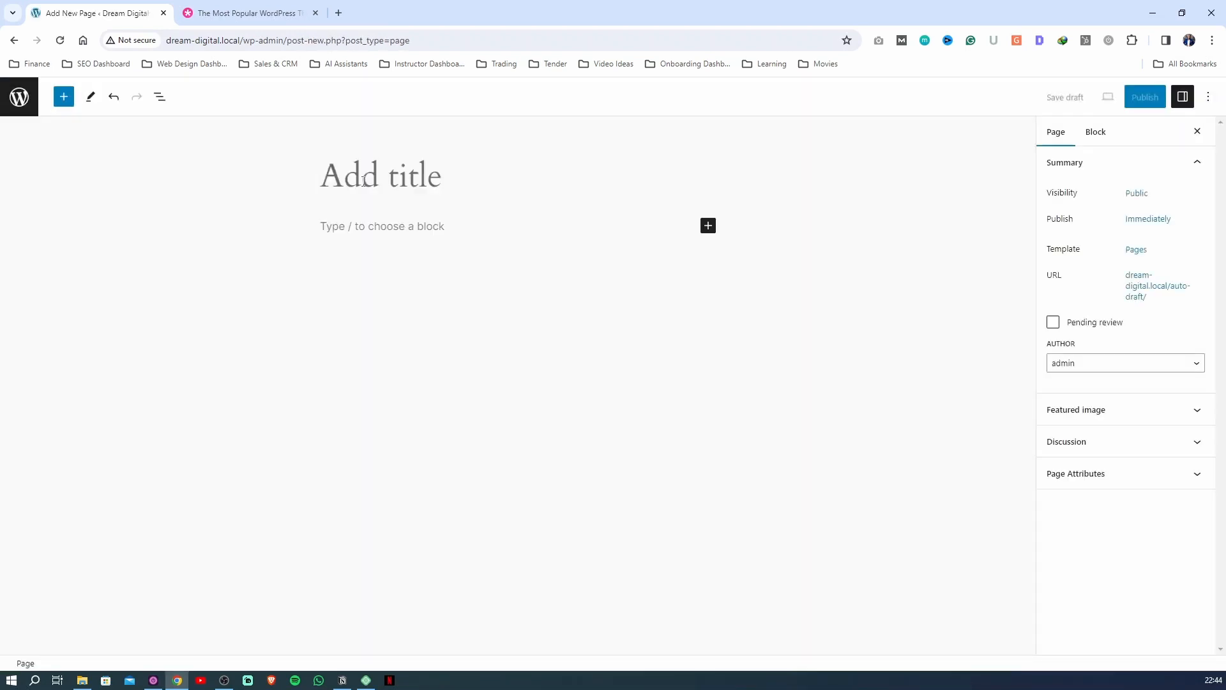
{"action": "type", "text": "Home"}
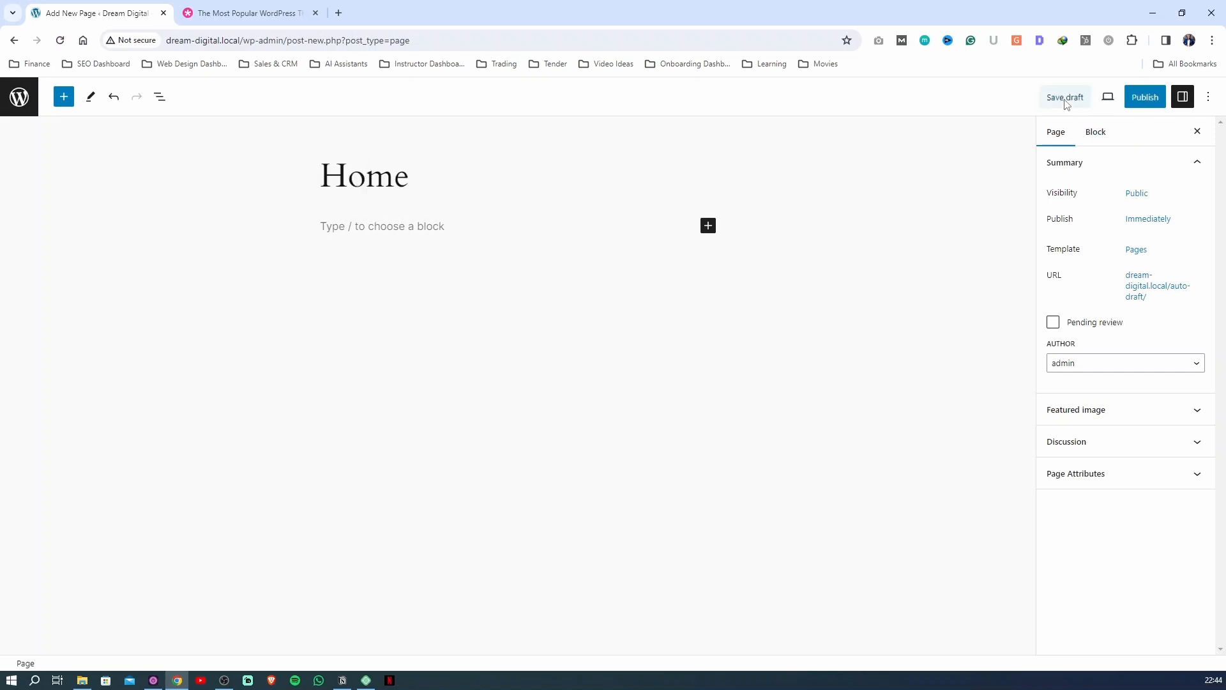
{"action": "left_click", "coordinate": [1065, 101]}
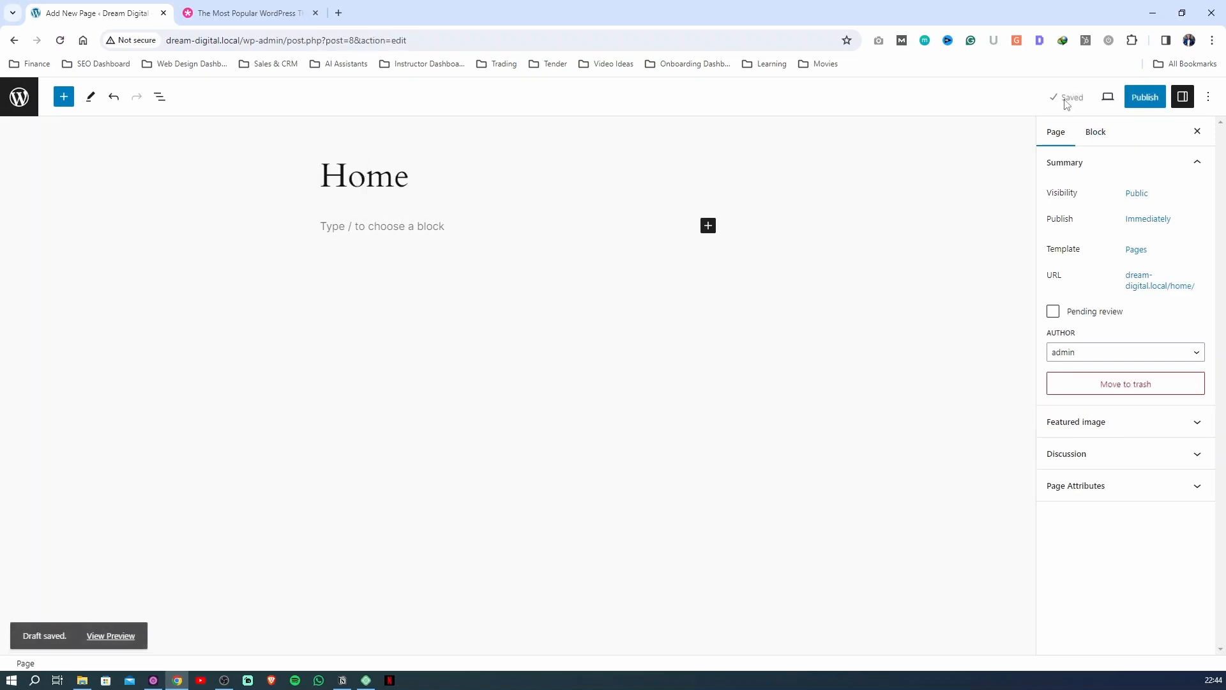
{"action": "left_click", "coordinate": [1148, 102]}
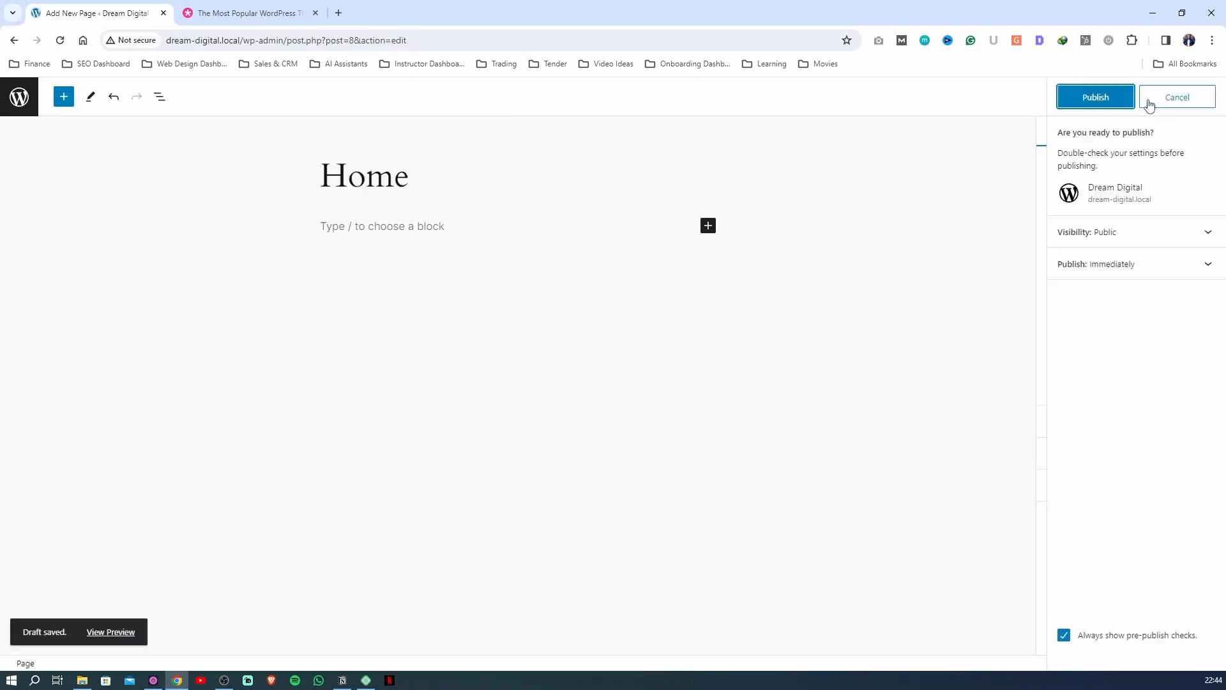
{"action": "left_click", "coordinate": [1104, 99]}
{"action": "left_click", "coordinate": [1204, 98]}
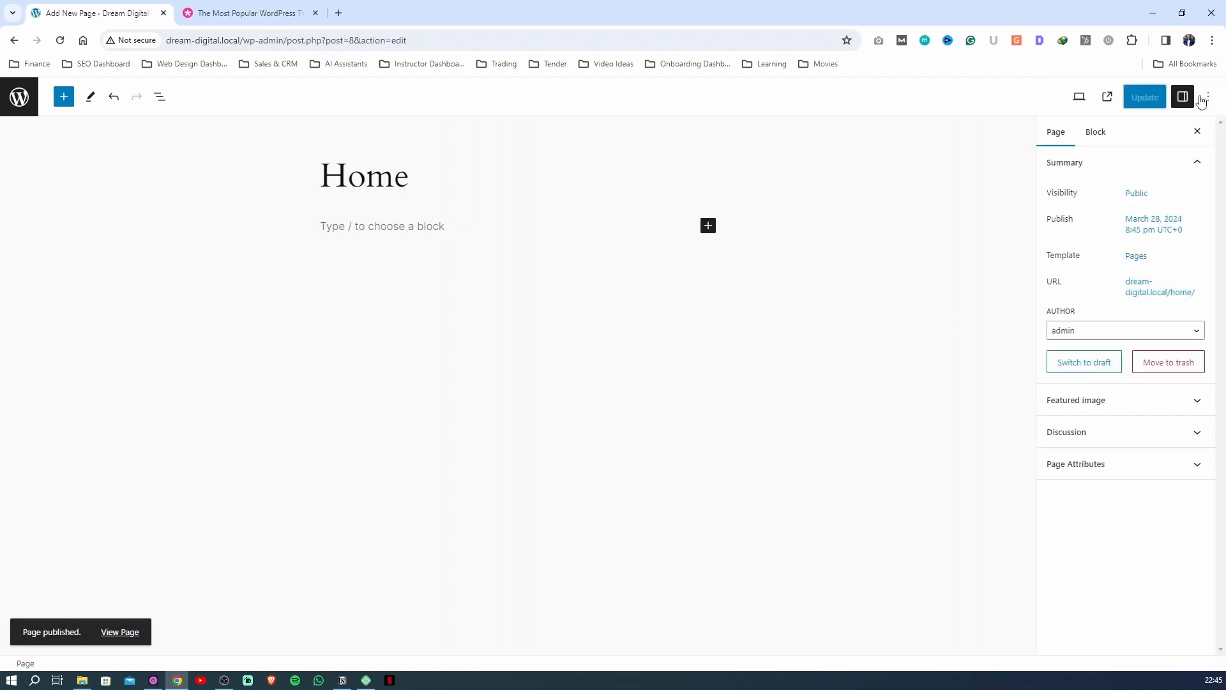
{"action": "left_click", "coordinate": [35, 108]}
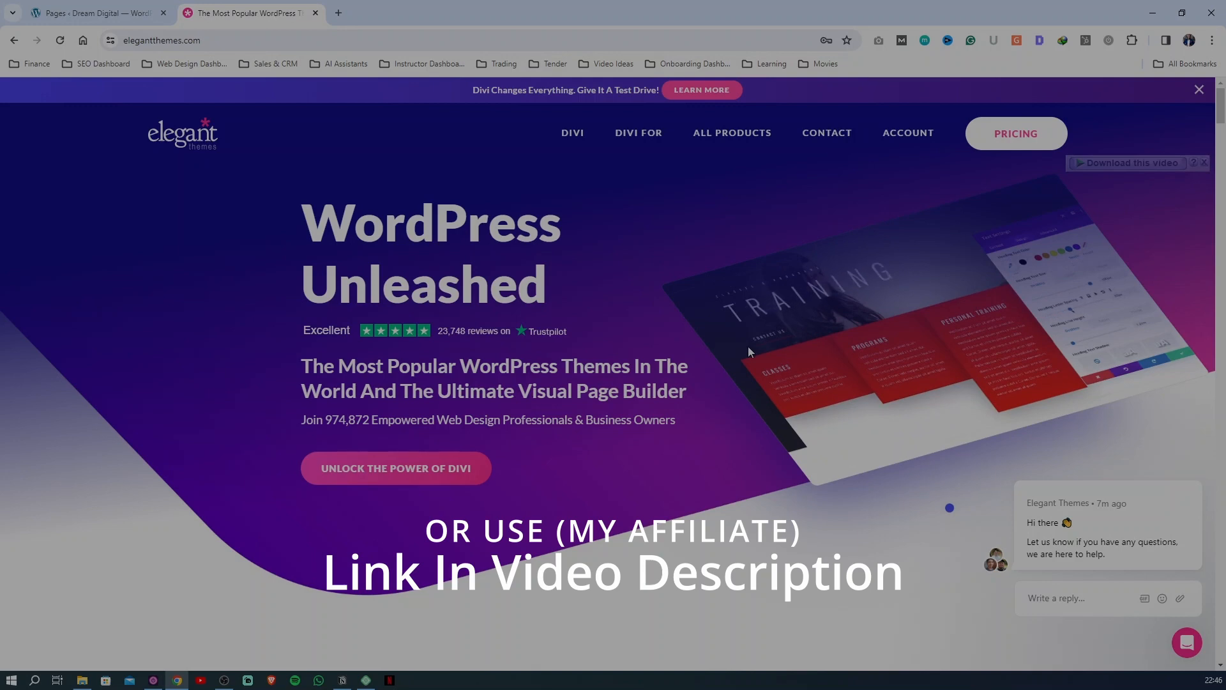
Compare the yearly Divi and Divi Pro memberships on the Elegant Themes pricing page, including website usage and support
{"action": "left_click", "coordinate": [1018, 136]}
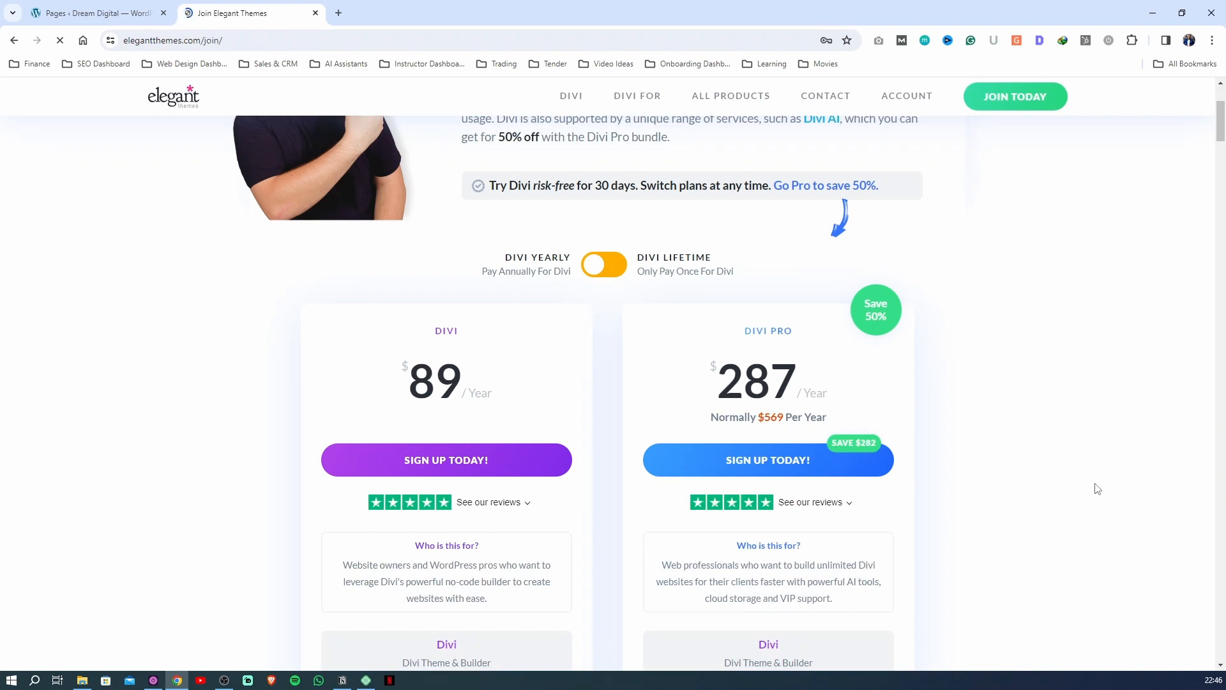
{"action": "scroll", "coordinate": [1065, 483], "scroll_direction": "down", "scroll_amount": 1}
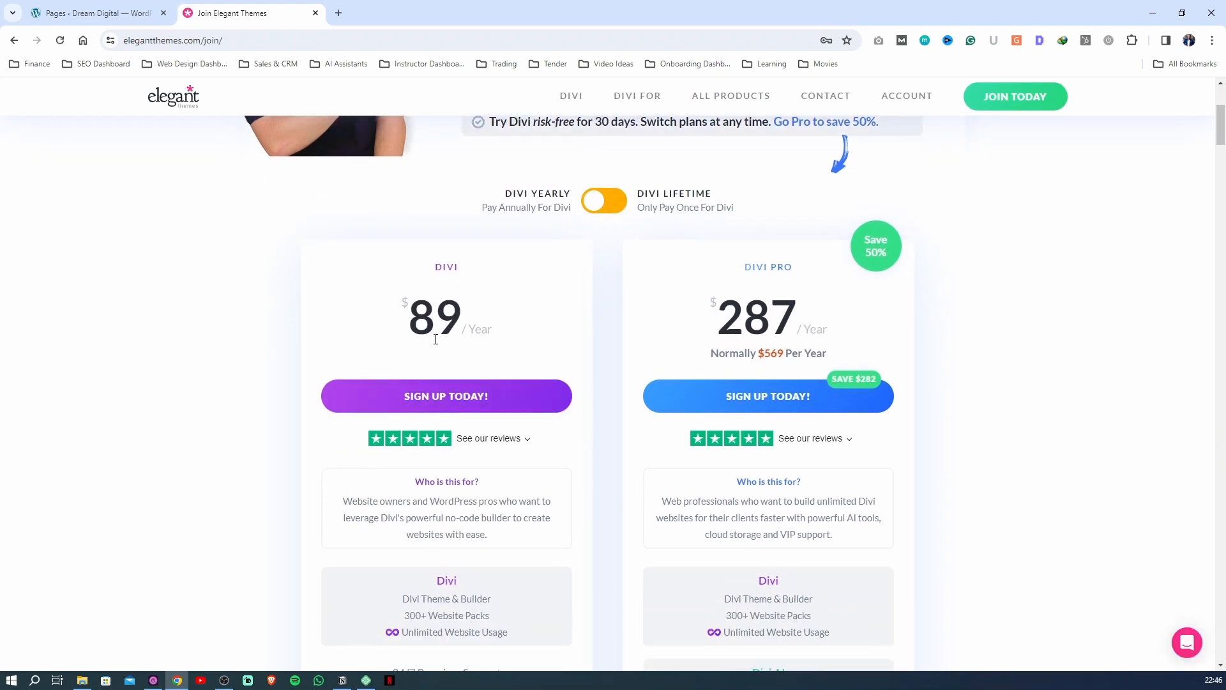
{"action": "scroll", "coordinate": [496, 352], "scroll_direction": "down", "scroll_amount": 3}
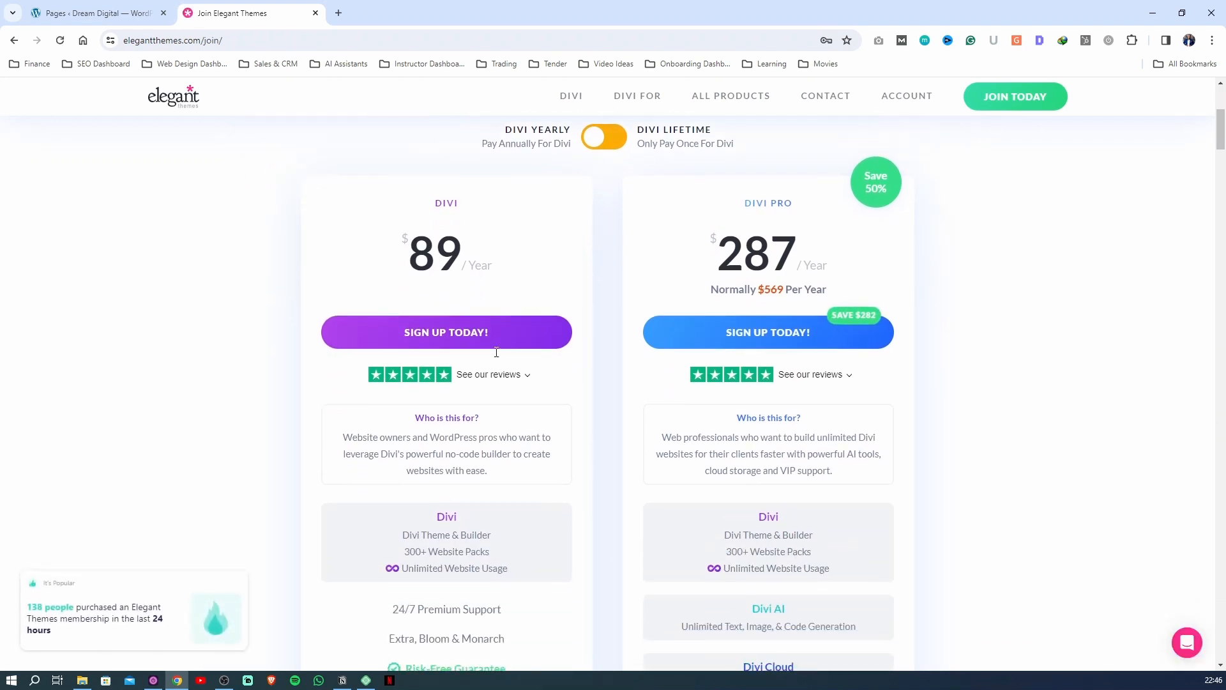
{"action": "mouse_move", "coordinate": [430, 453]}
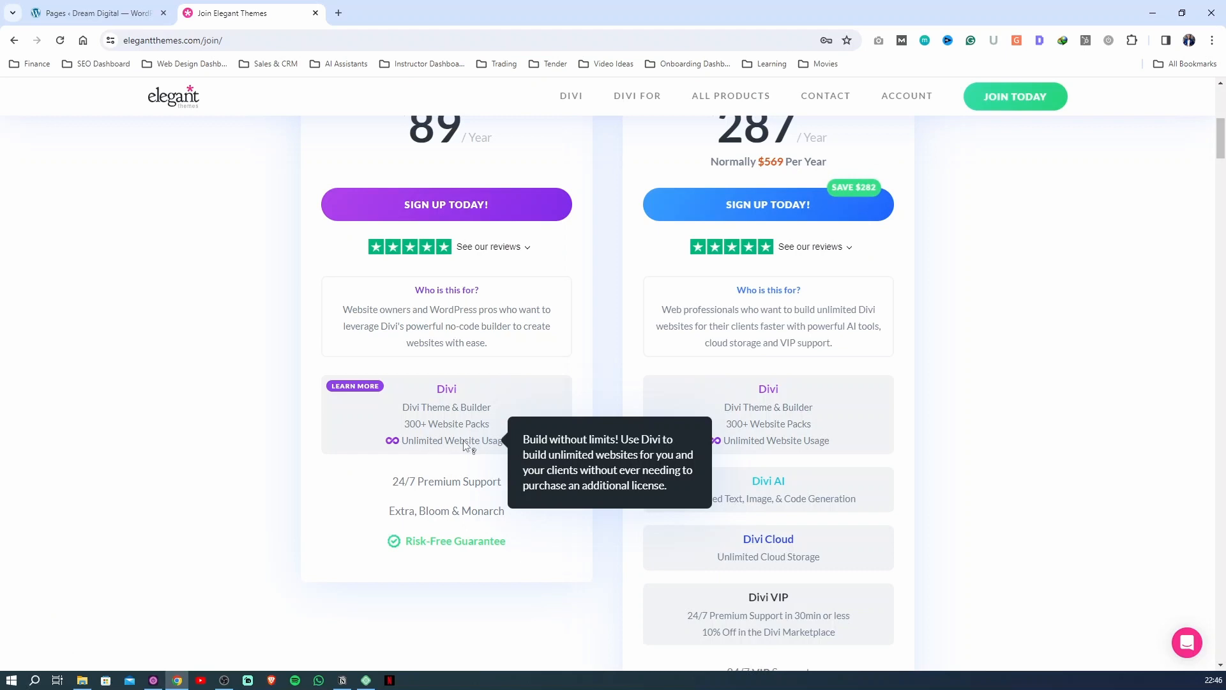
{"action": "mouse_move", "coordinate": [448, 430]}
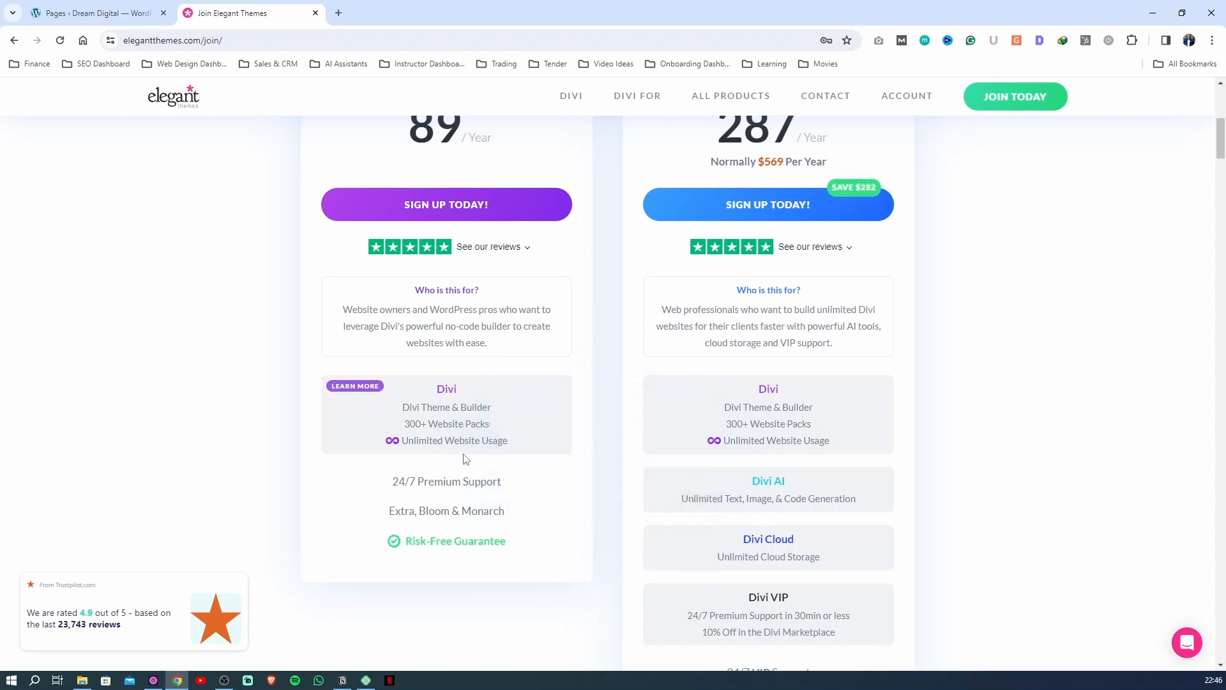
{"action": "mouse_move", "coordinate": [488, 445]}
{"action": "scroll", "coordinate": [558, 533], "scroll_direction": "up", "scroll_amount": 4}
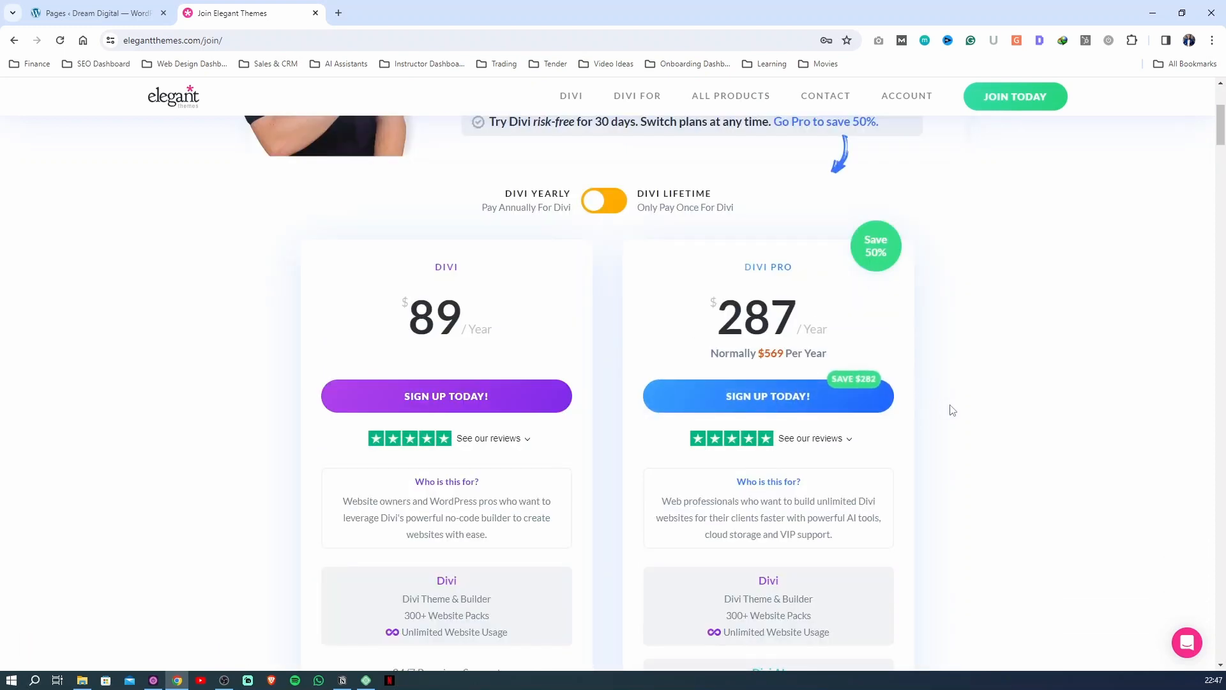
{"action": "scroll", "coordinate": [951, 415], "scroll_direction": "down", "scroll_amount": 3}
{"action": "scroll", "coordinate": [950, 426], "scroll_direction": "down", "scroll_amount": 1}
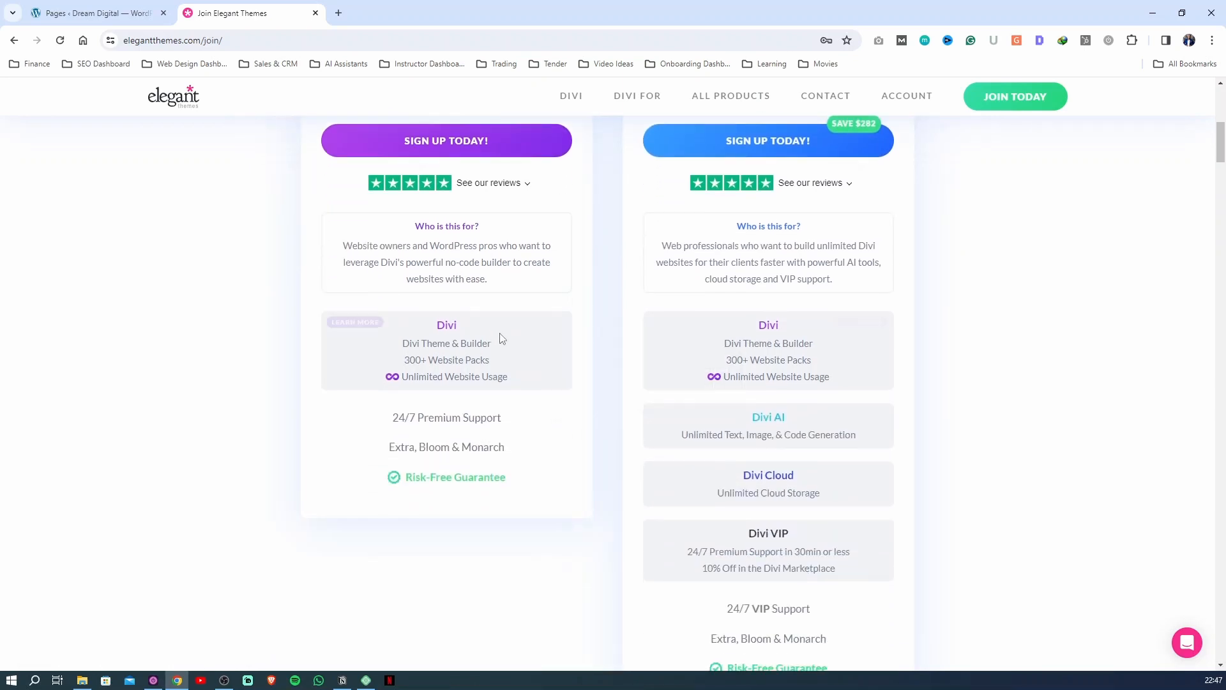
{"action": "scroll", "coordinate": [930, 405], "scroll_direction": "down", "scroll_amount": 1}
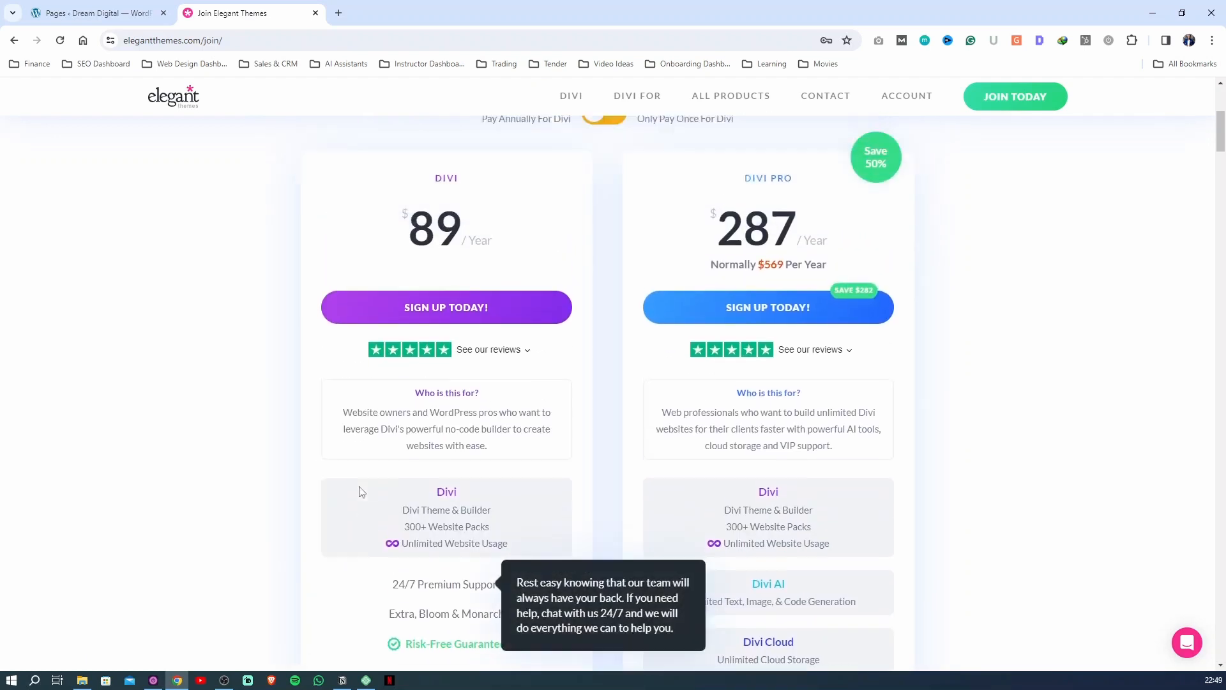
Switch the Elegant Themes pricing to lifetime plans, review the Divi Lifetime offer, and look over the Divi downloads in the members area
{"action": "scroll", "coordinate": [360, 491], "scroll_direction": "up", "scroll_amount": 2}
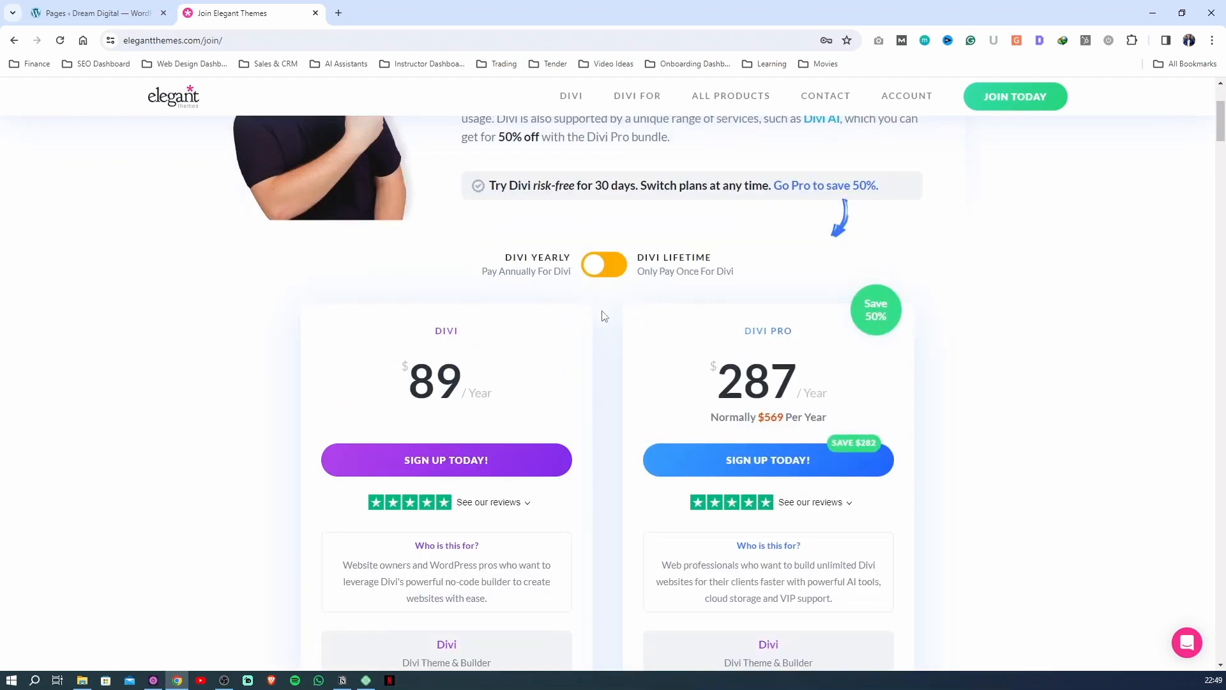
{"action": "left_click", "coordinate": [603, 264]}
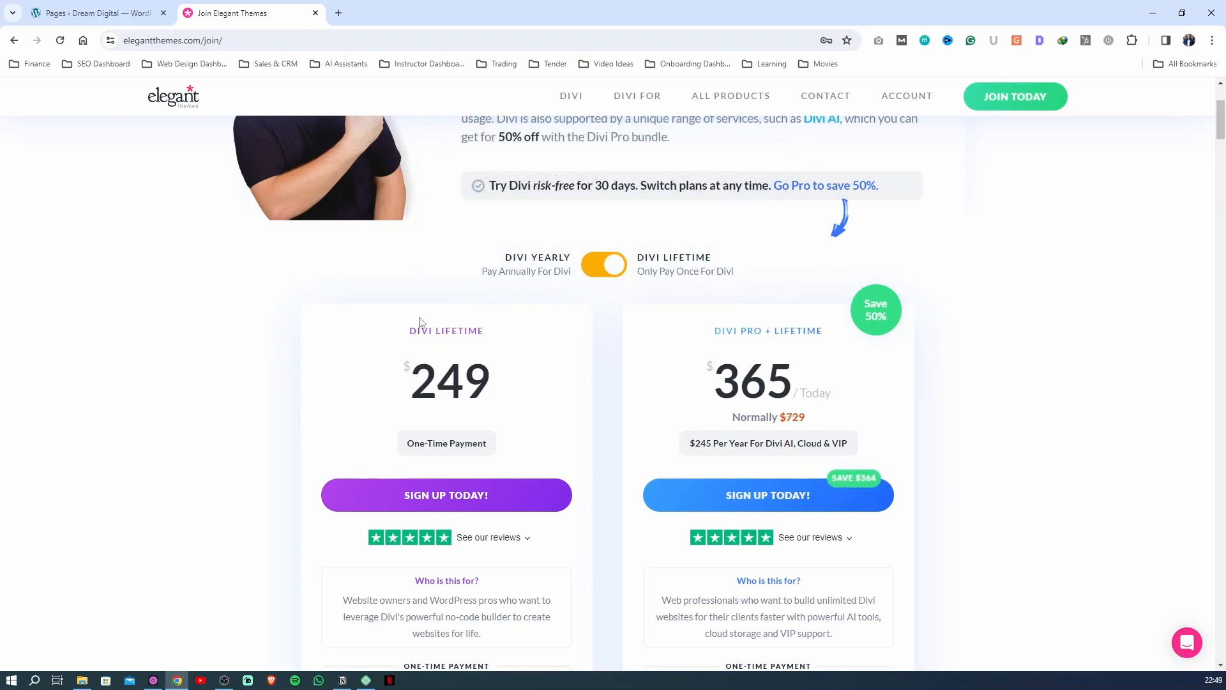
{"action": "left_click_drag", "start_coordinate": [402, 337], "coordinate": [491, 334]}
{"action": "left_click_drag", "start_coordinate": [396, 388], "coordinate": [515, 383]}
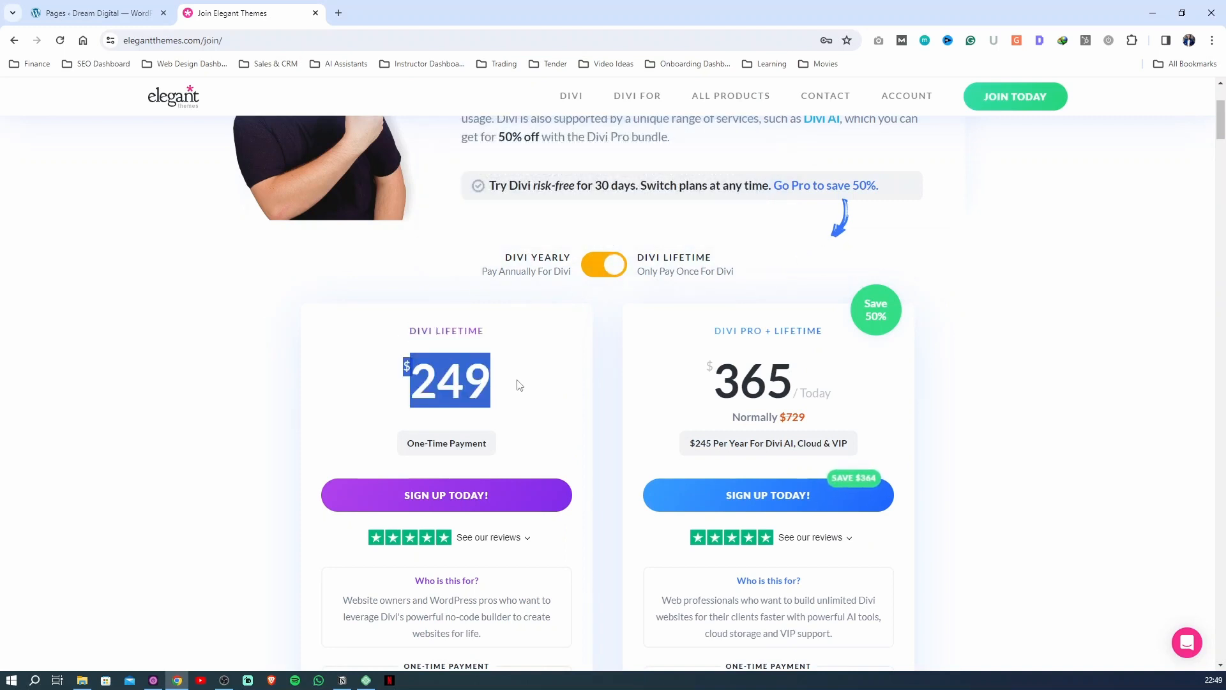
{"action": "scroll", "coordinate": [498, 390], "scroll_direction": "down", "scroll_amount": 2}
{"action": "scroll", "coordinate": [403, 313], "scroll_direction": "down", "scroll_amount": 1}
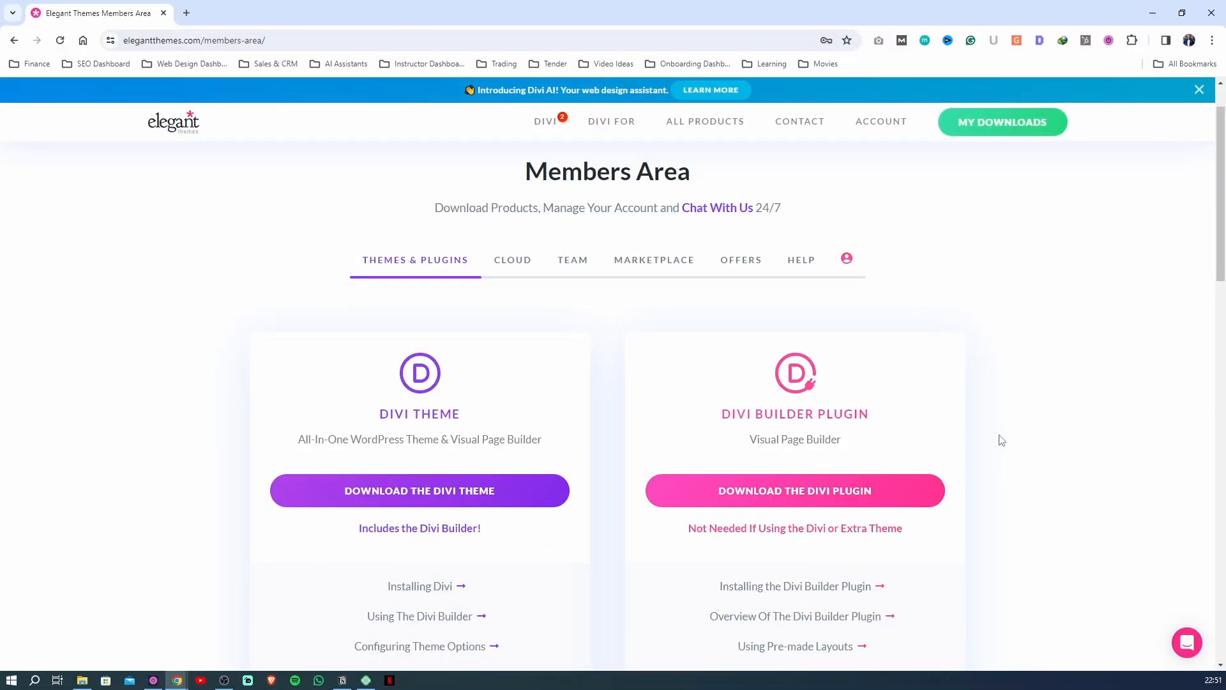
{"action": "scroll", "coordinate": [1001, 440], "scroll_direction": "down", "scroll_amount": 4}
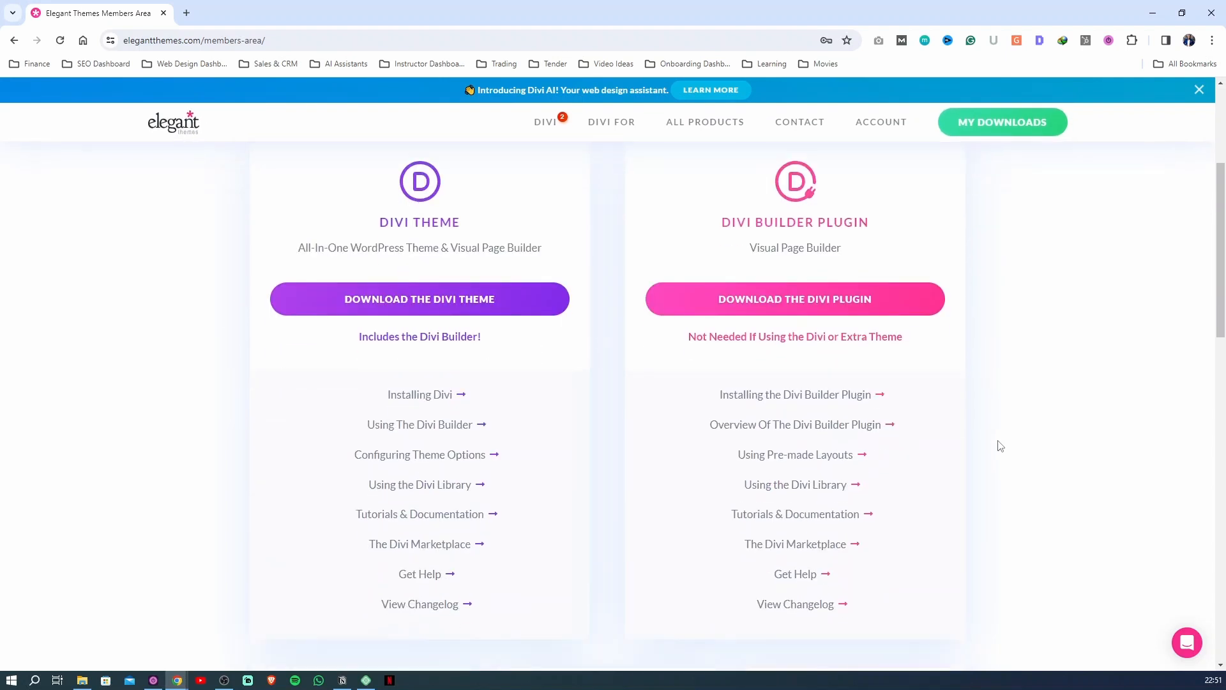
{"action": "scroll", "coordinate": [424, 355], "scroll_direction": "up", "scroll_amount": 1}
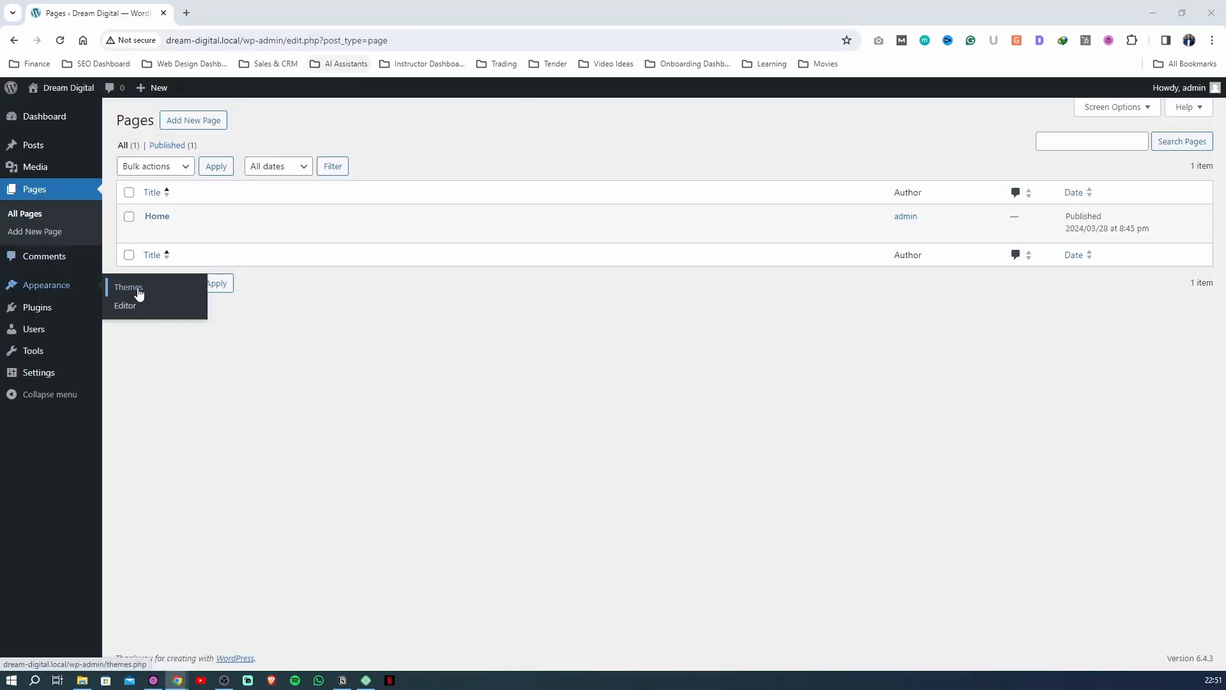
Upload the Divi zip archive from the Downloads folder as a new WordPress theme and install it
{"action": "left_click", "coordinate": [137, 288]}
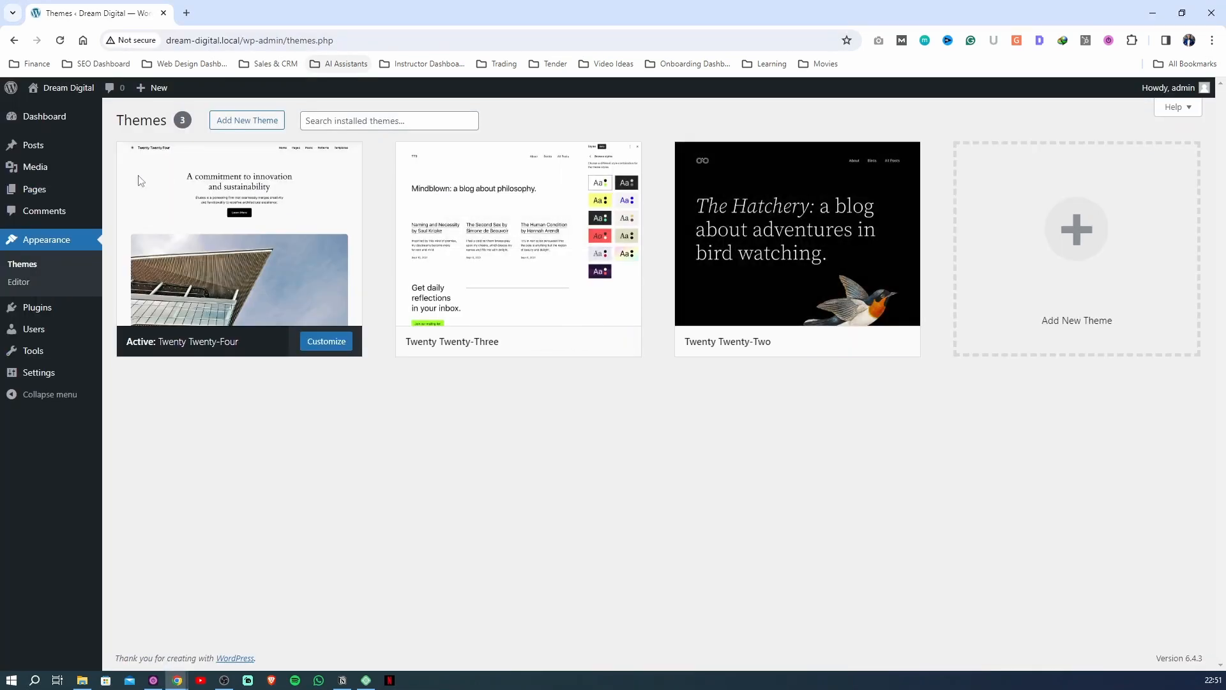
{"action": "left_click", "coordinate": [52, 241]}
{"action": "left_click", "coordinate": [238, 122]}
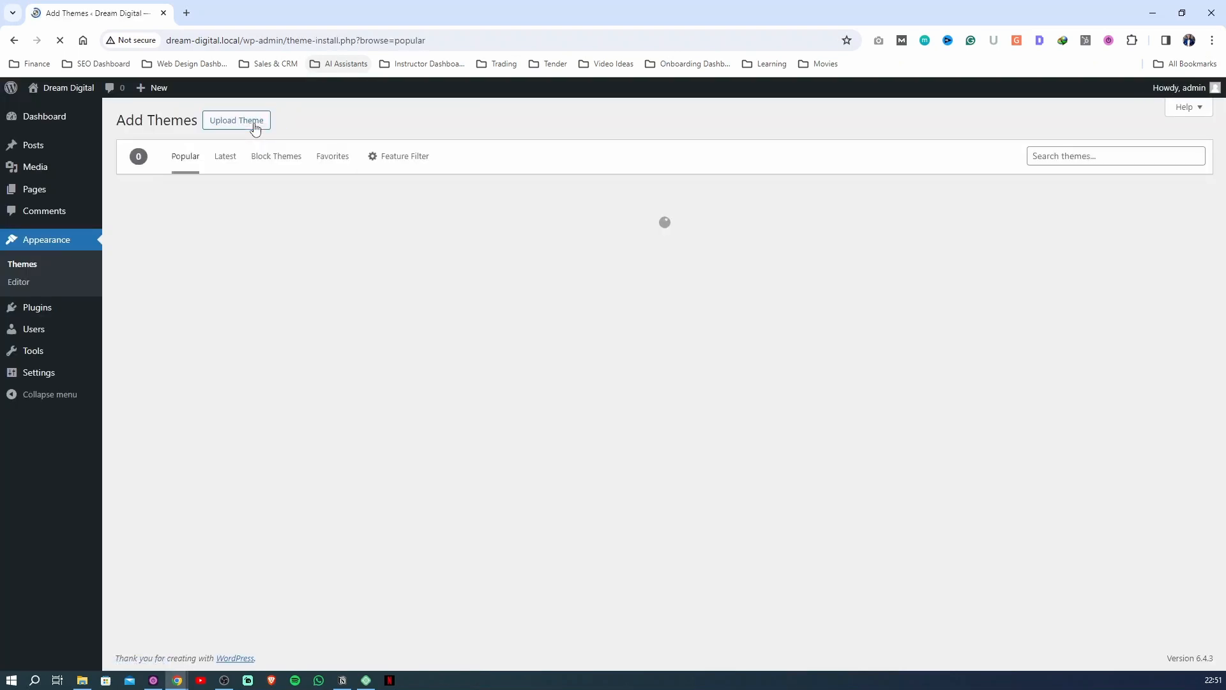
{"action": "left_click", "coordinate": [235, 125]}
{"action": "left_click", "coordinate": [575, 236]}
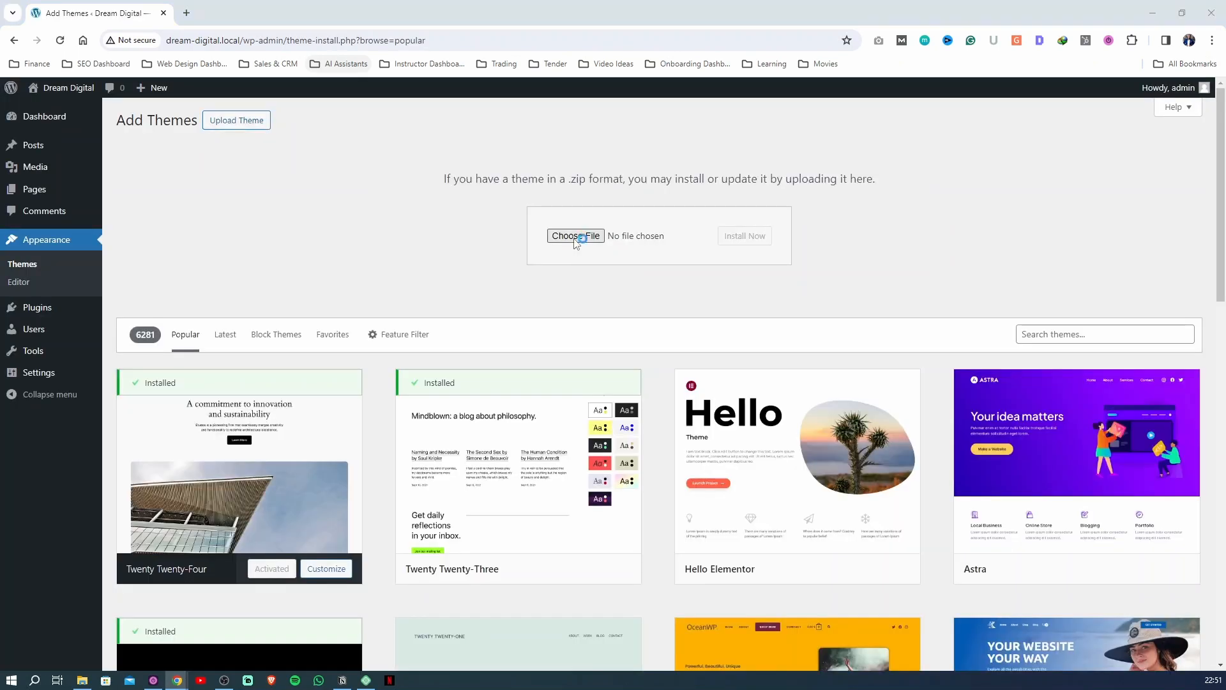
{"action": "left_click", "coordinate": [148, 141]}
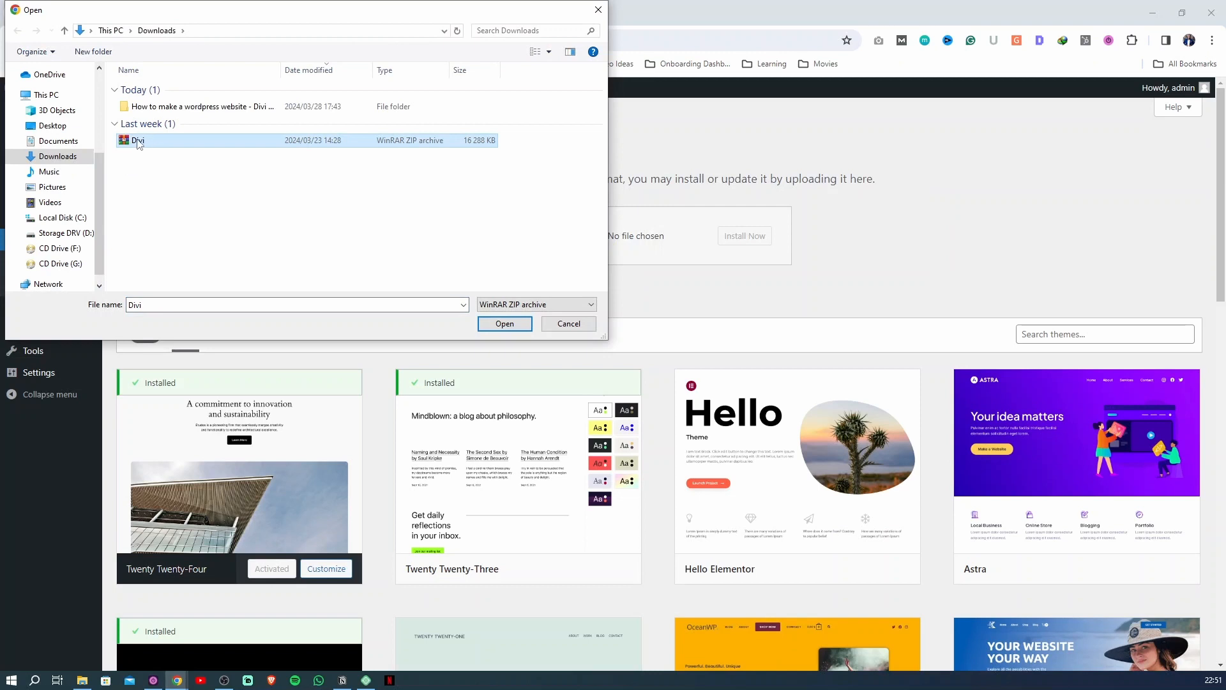
{"action": "left_click", "coordinate": [504, 323]}
{"action": "left_click", "coordinate": [737, 237]}
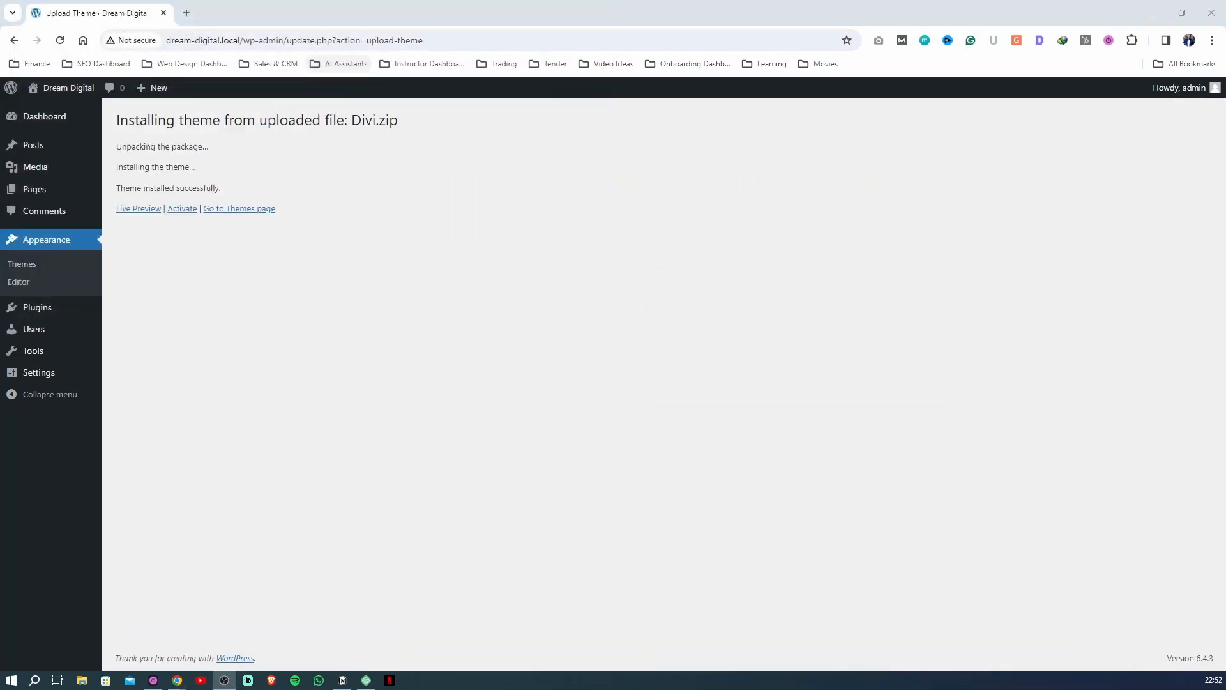
Activate the installed Divi theme, view its theme details and close them
{"action": "left_click", "coordinate": [283, 406]}
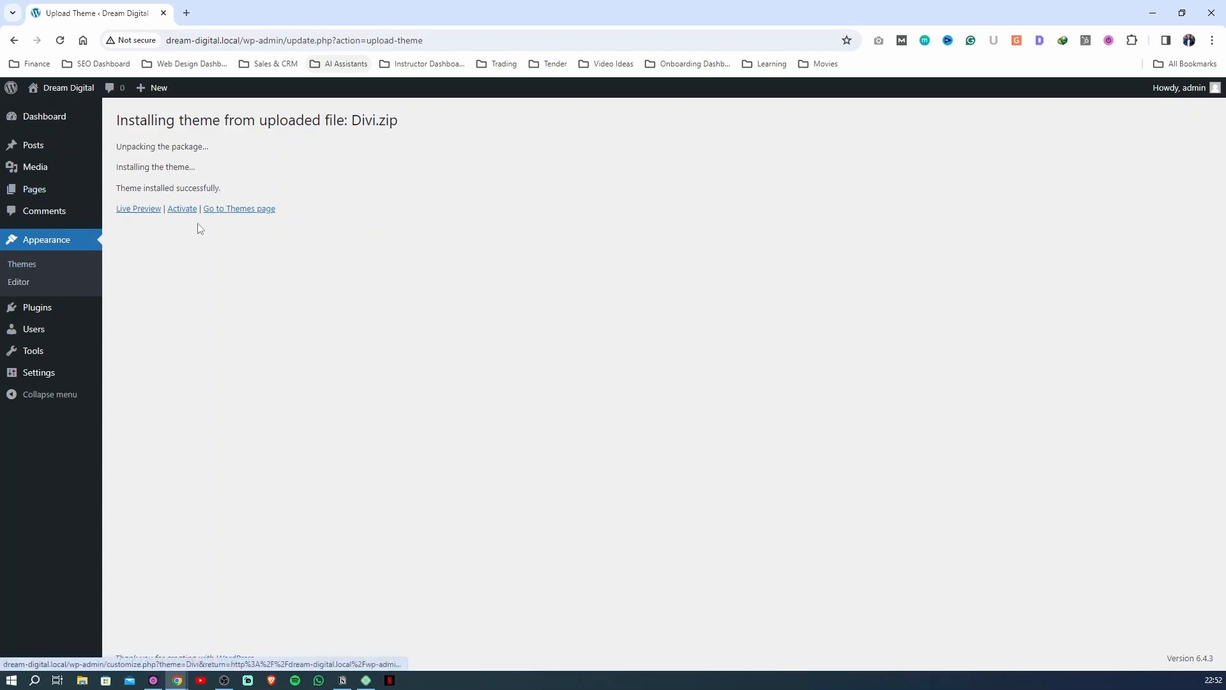
{"action": "left_click", "coordinate": [179, 212]}
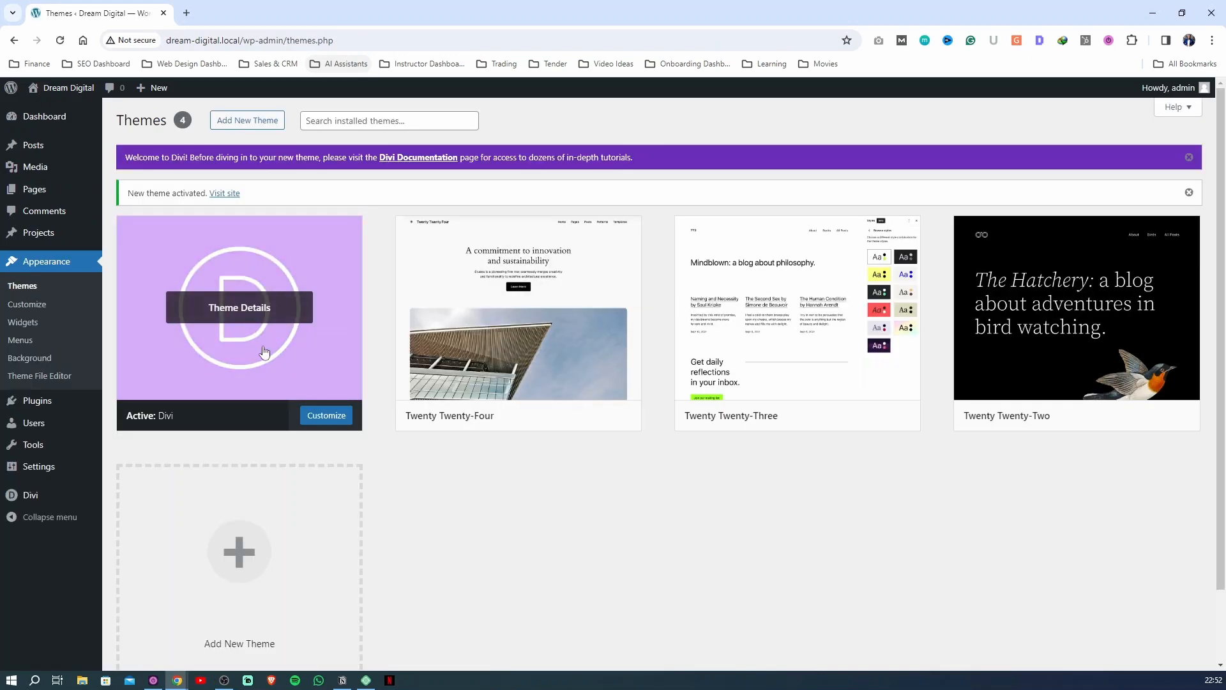
{"action": "left_click", "coordinate": [258, 313]}
{"action": "left_click", "coordinate": [1171, 139]}
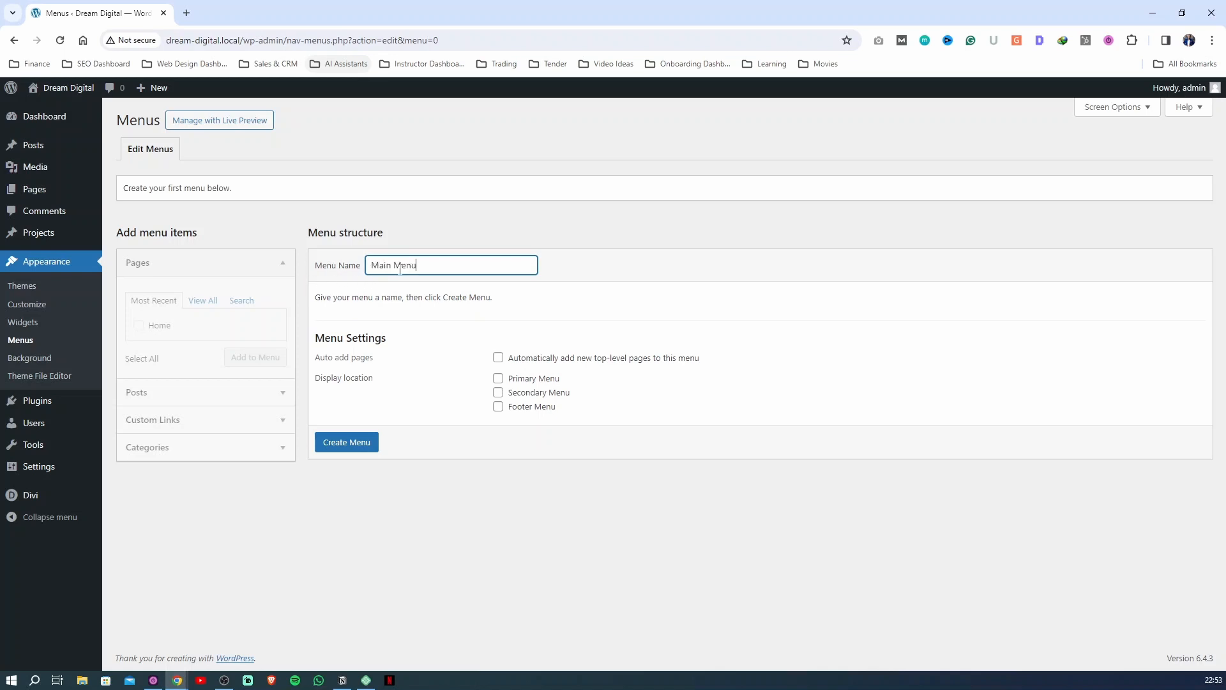
Create a menu named Main Menu, add the Home page to it, assign it as the Primary Menu and save it
{"action": "left_click", "coordinate": [359, 440]}
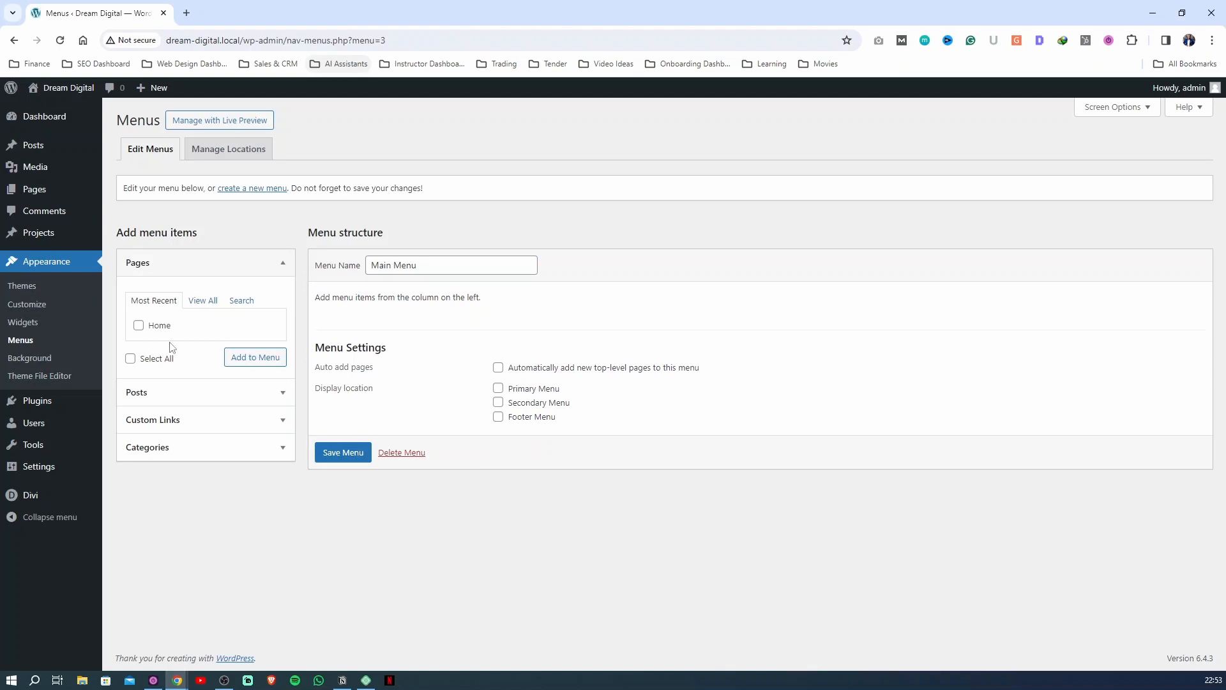
{"action": "left_click", "coordinate": [139, 325]}
{"action": "left_click", "coordinate": [237, 359]}
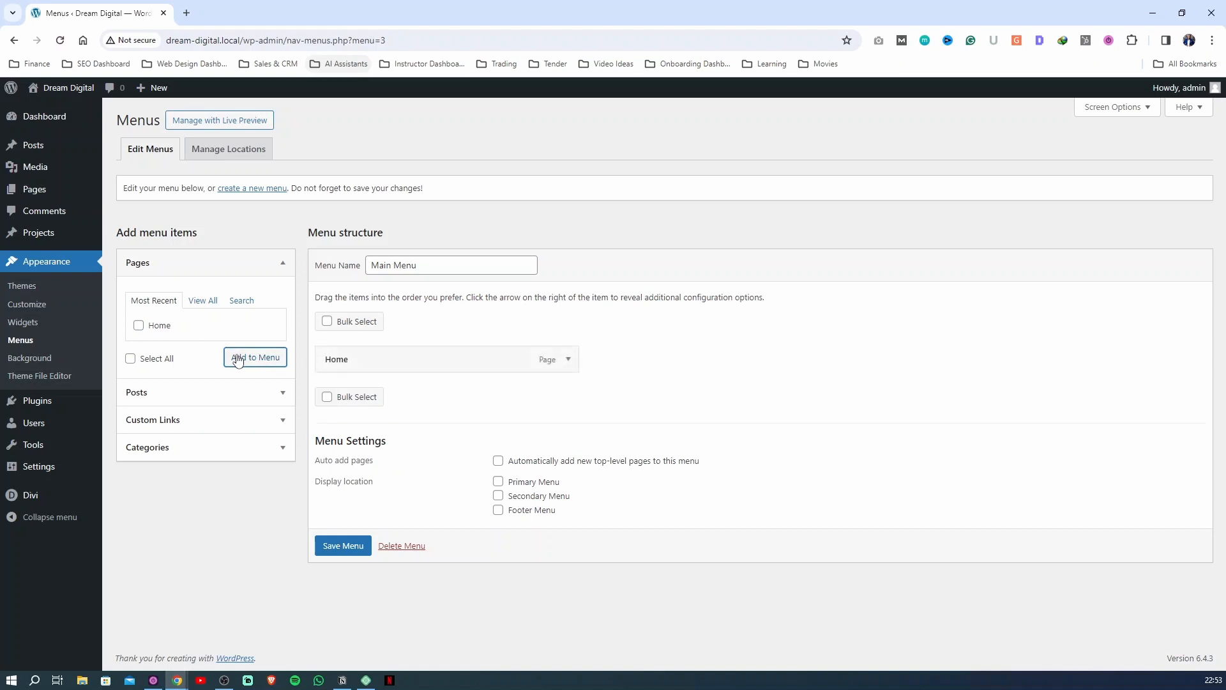
{"action": "left_click", "coordinate": [497, 482]}
{"action": "left_click", "coordinate": [341, 548]}
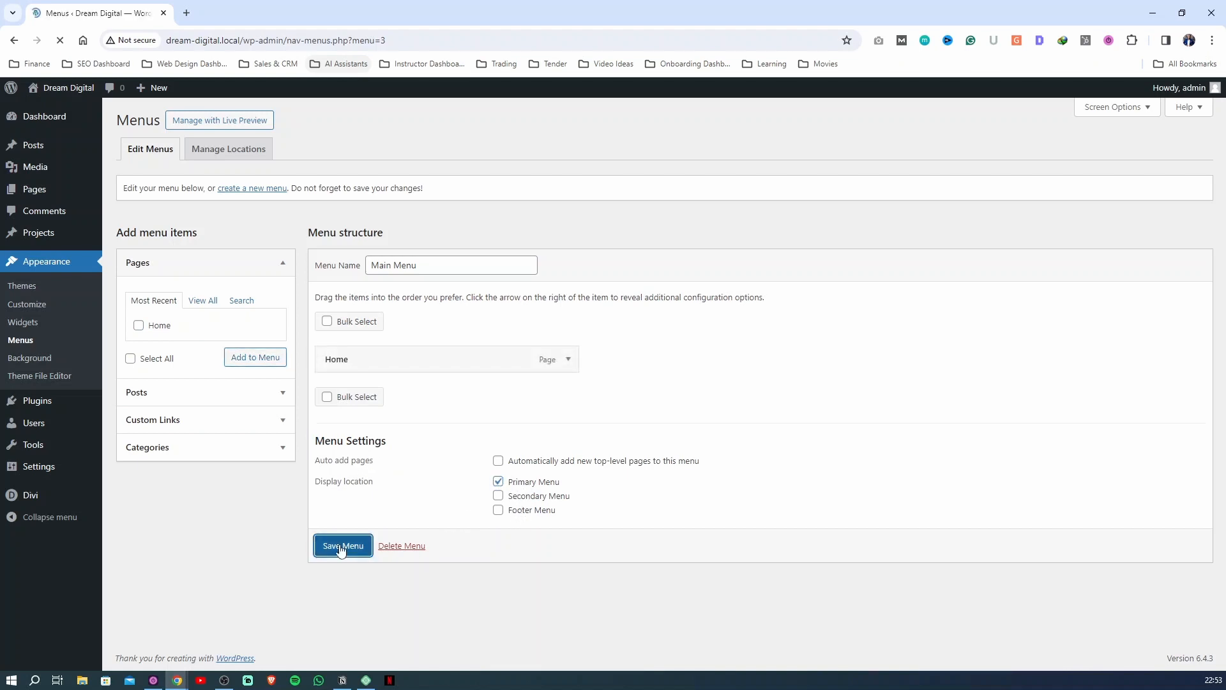
Visit the live Dream Digital site to check its logo, menu and content, and return to the dashboard
{"action": "mouse_move", "coordinate": [51, 90]}
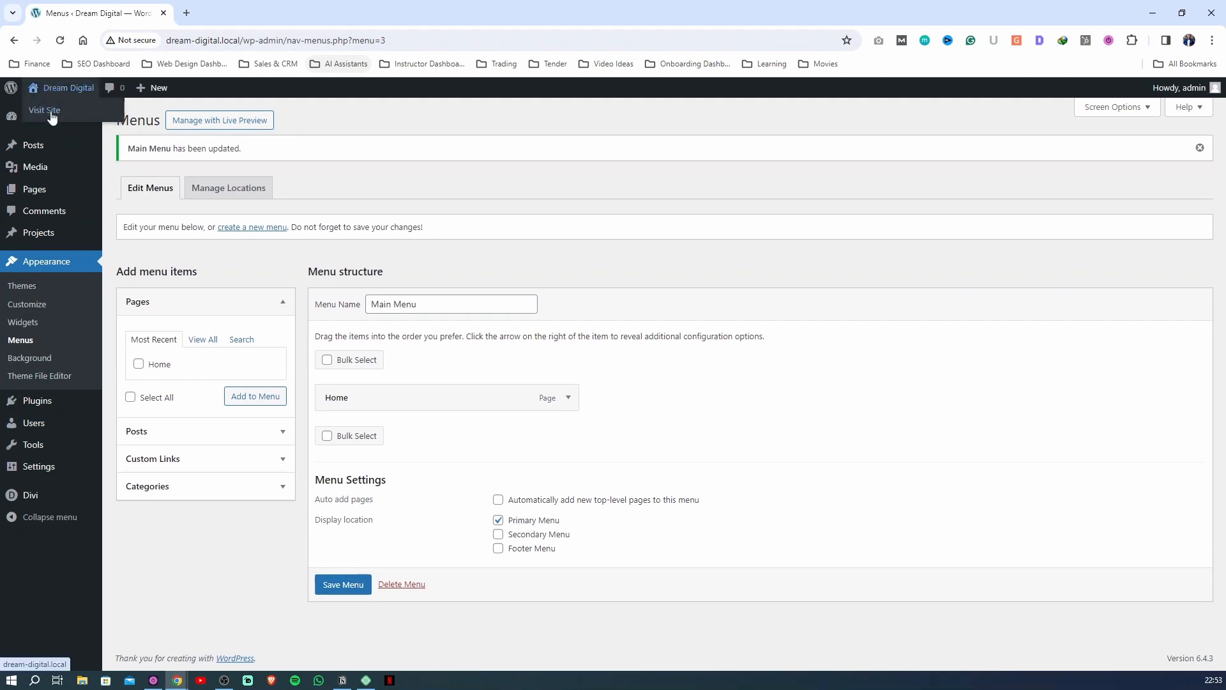
{"action": "left_click", "coordinate": [51, 112]}
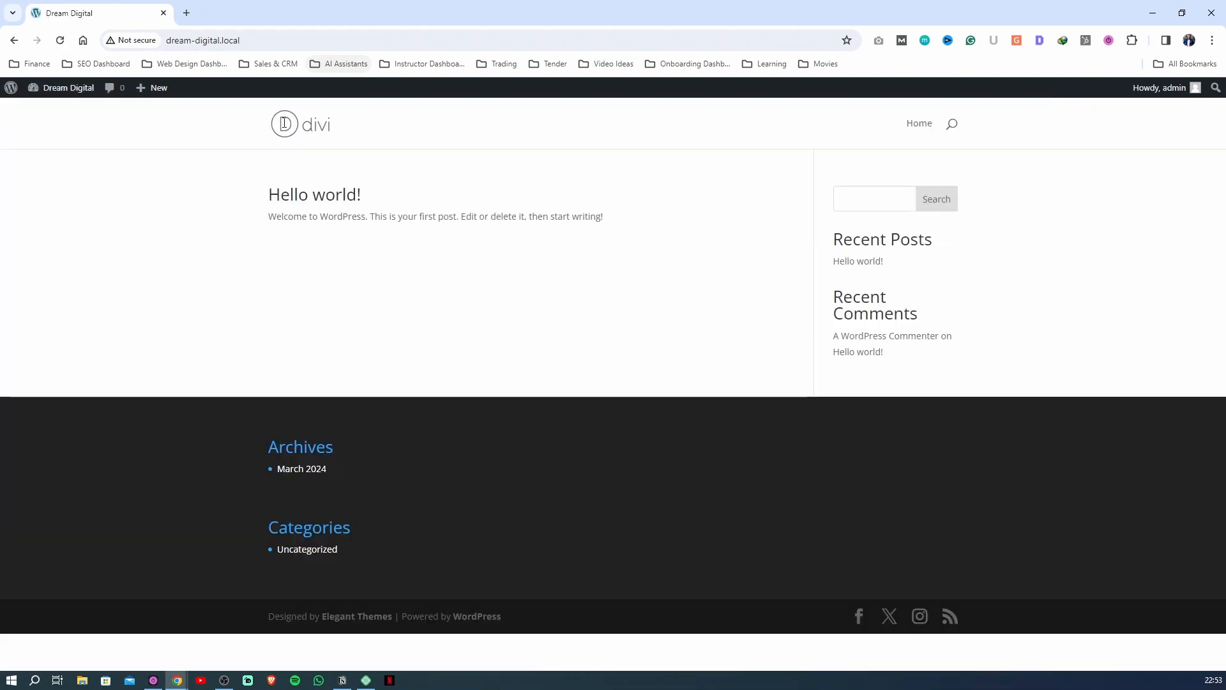
{"action": "left_click_drag", "start_coordinate": [284, 123], "coordinate": [509, 292]}
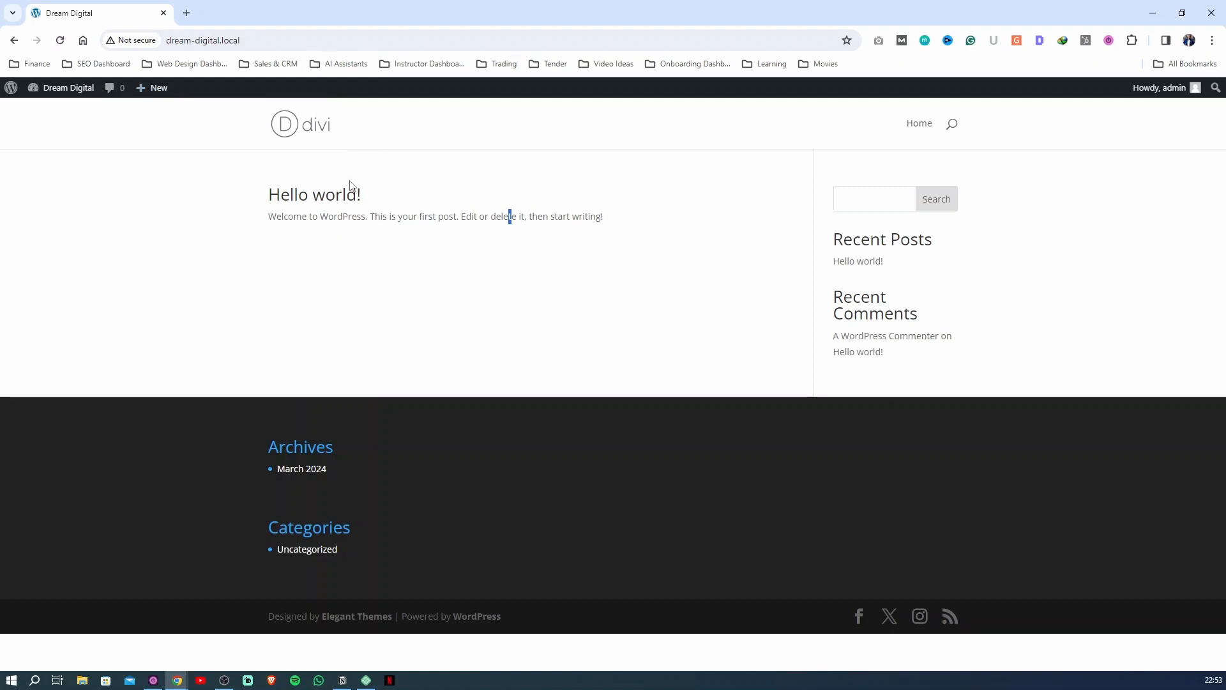
{"action": "left_click", "coordinate": [54, 114]}
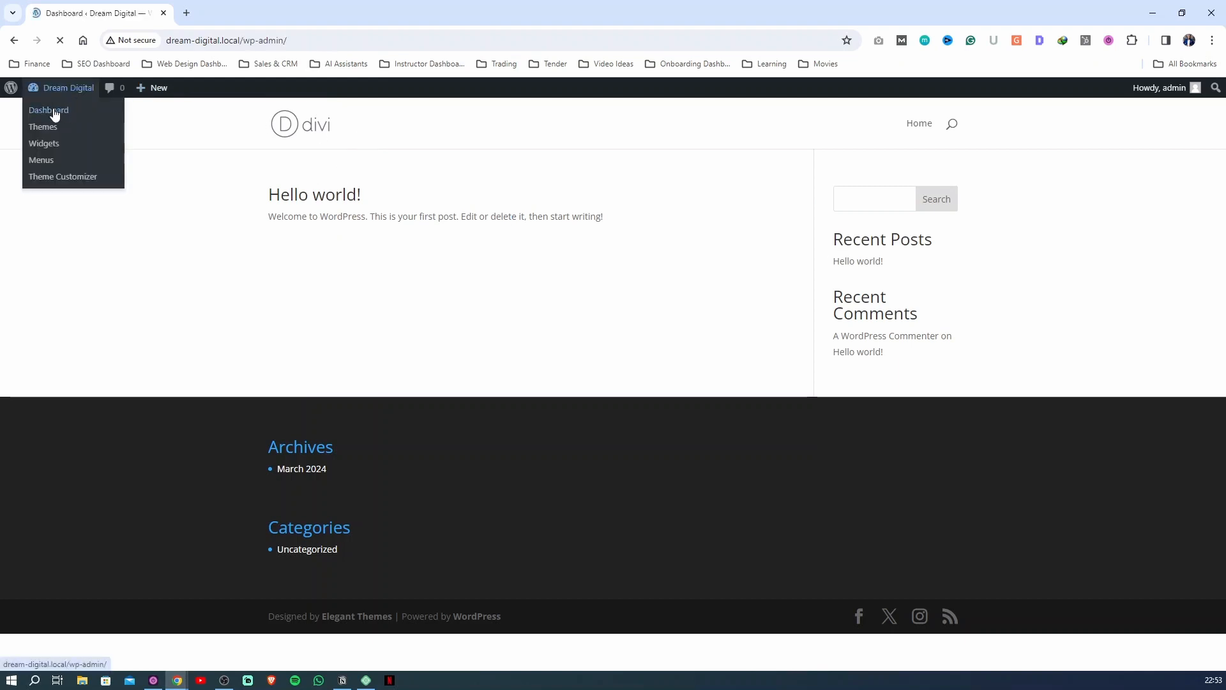
In the Divi theme options, set the first default palette color to #222831, copied from the Color Pallete text file in the course folder
{"action": "mouse_move", "coordinate": [35, 428]}
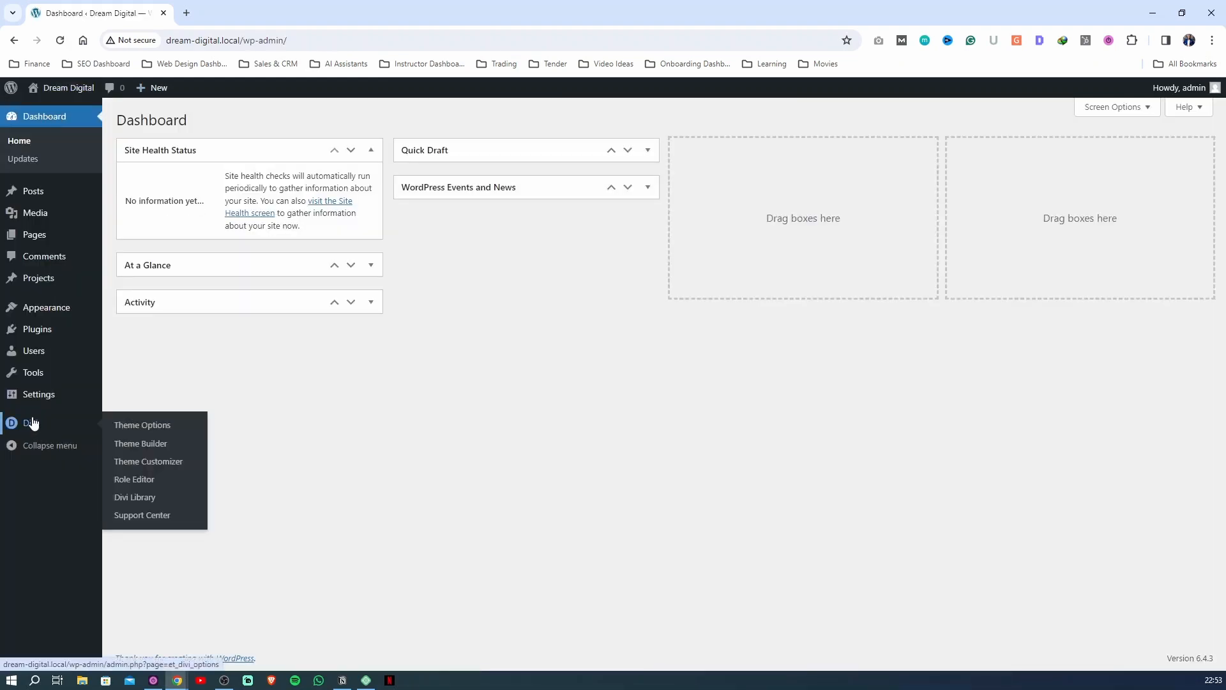
{"action": "left_click", "coordinate": [28, 428]}
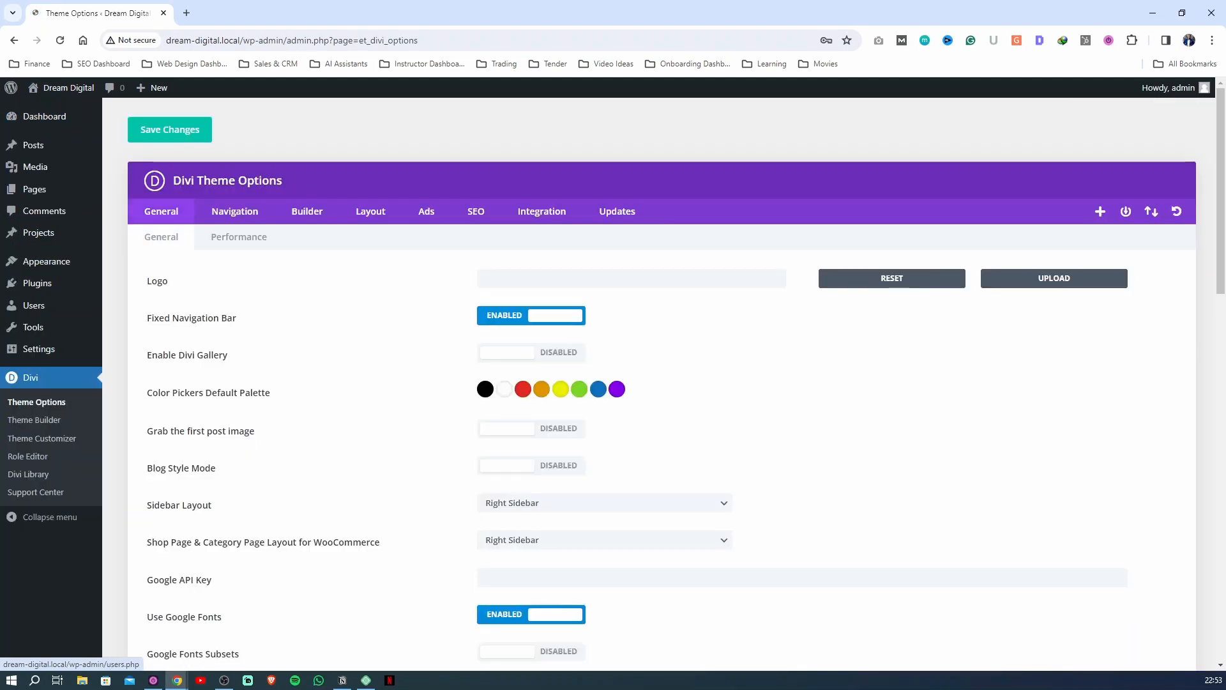
{"action": "key", "text": "super+e"}
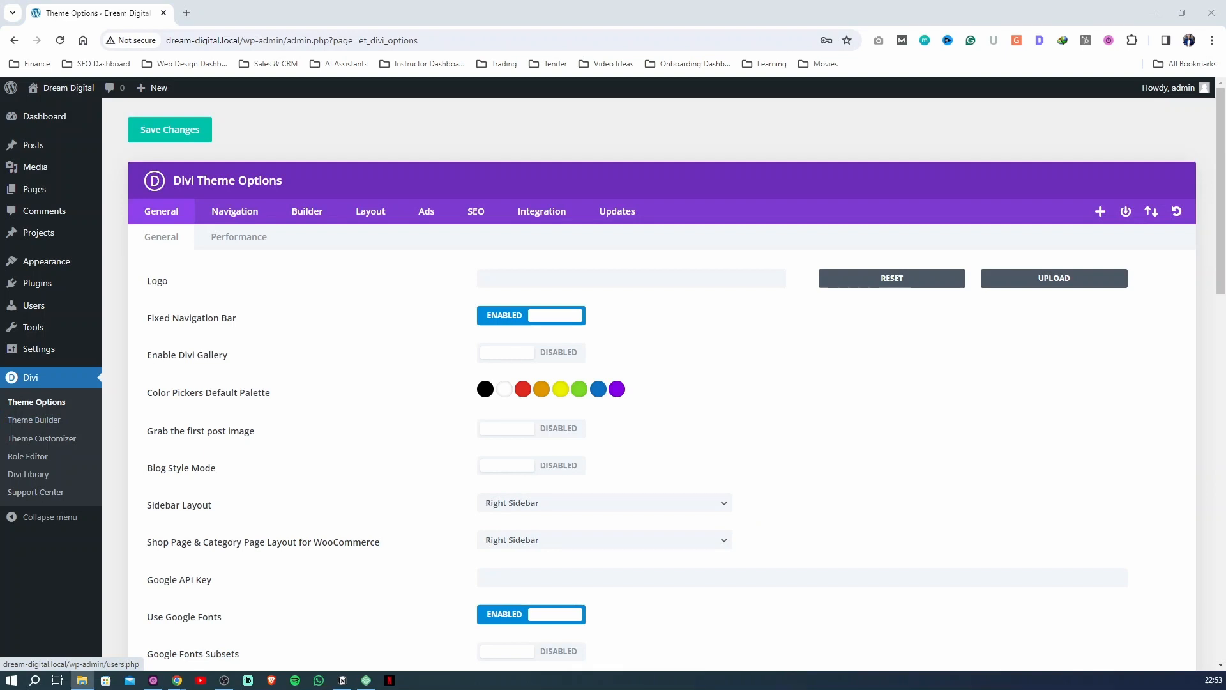
{"action": "left_click_drag", "start_coordinate": [0, 447], "coordinate": [715, 146]}
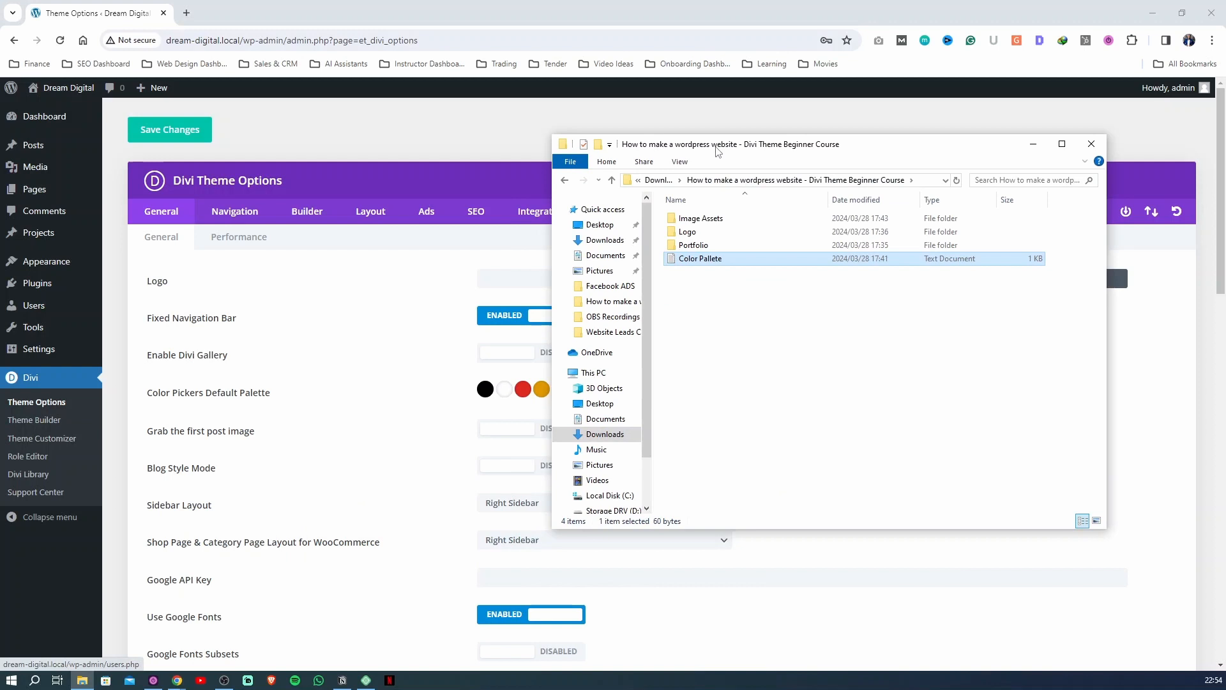
{"action": "double_click", "coordinate": [703, 257]}
{"action": "left_click_drag", "start_coordinate": [748, 239], "coordinate": [714, 238]}
{"action": "key", "text": "ctrl+c"}
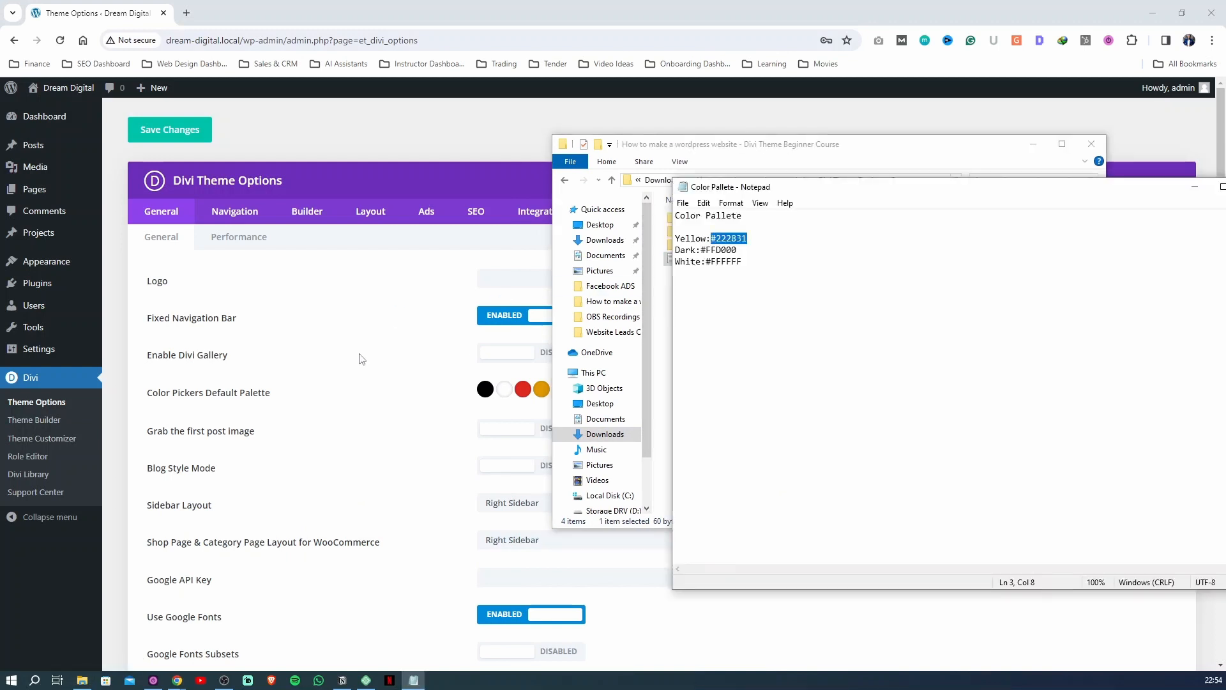
{"action": "left_click", "coordinate": [362, 359]}
{"action": "left_click", "coordinate": [485, 390]}
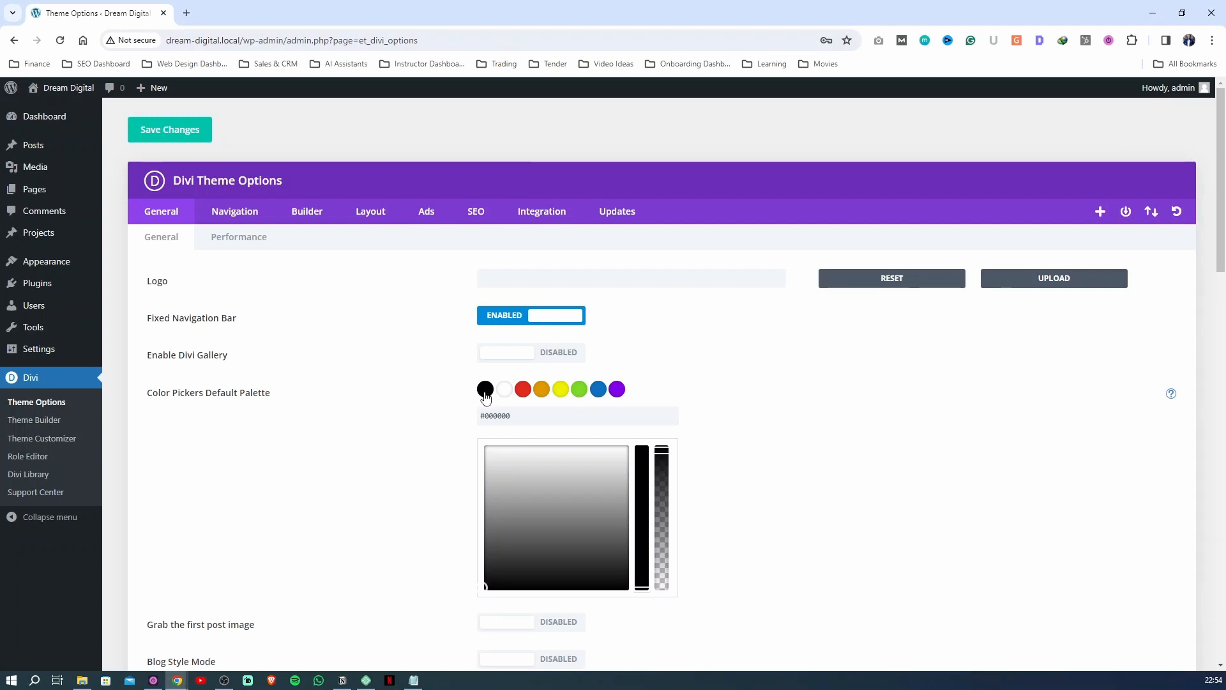
{"action": "key", "text": "ctrl+a"}
{"action": "key", "text": "ctrl+v"}
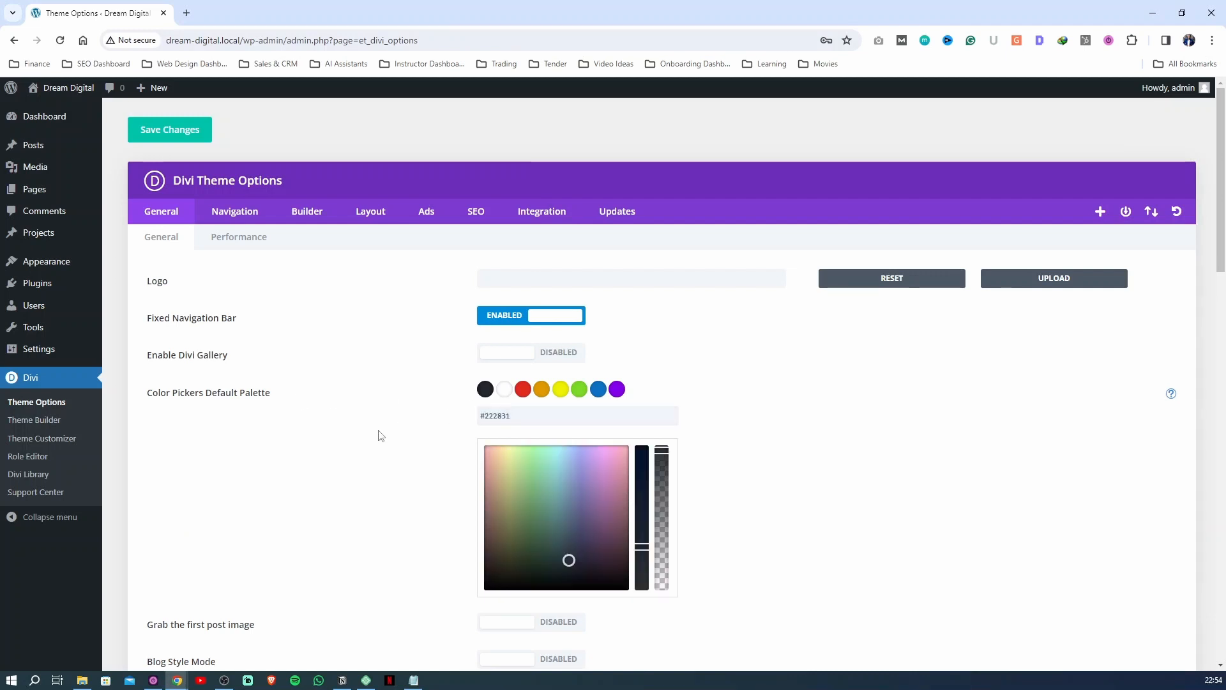
Set the second default palette color to #FFD000, copied from the Color Pallete text file
{"action": "left_click", "coordinate": [412, 681]}
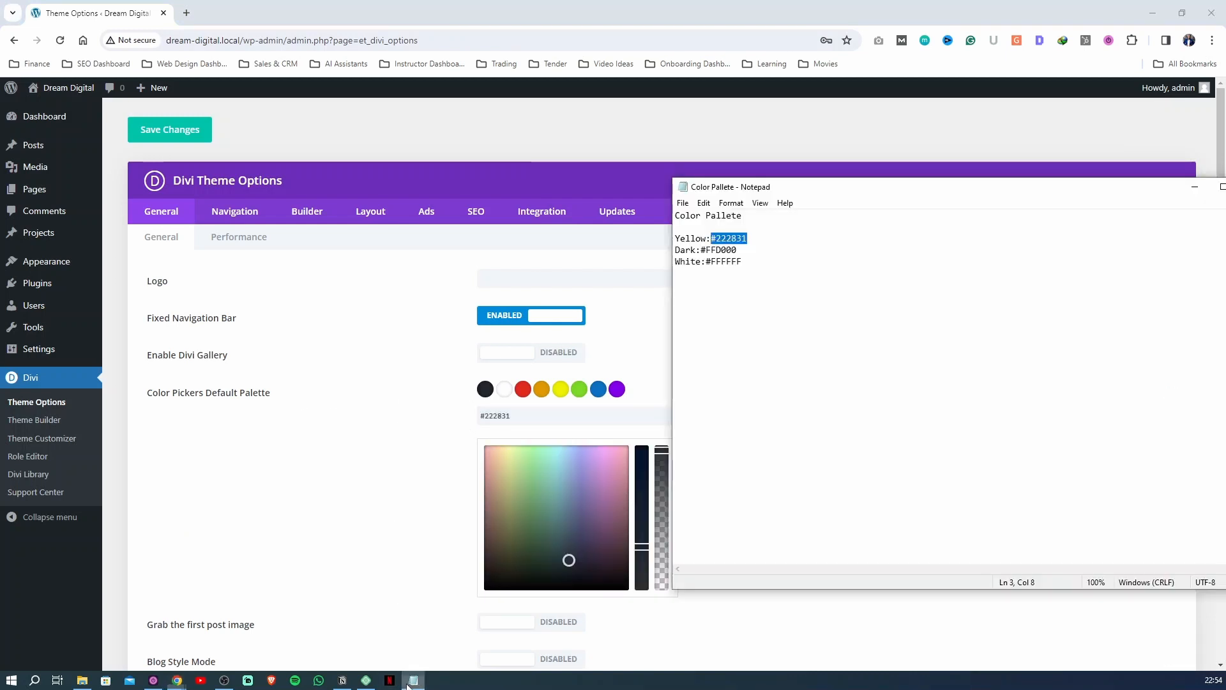
{"action": "left_click_drag", "start_coordinate": [737, 250], "coordinate": [700, 251]}
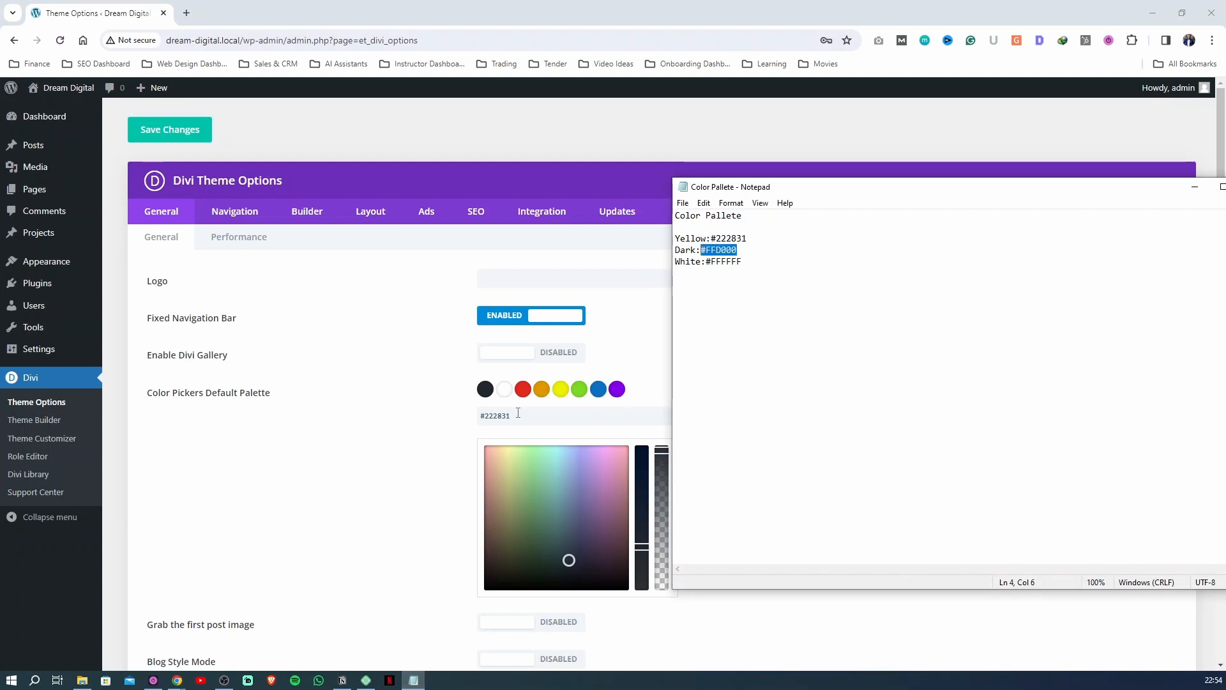
{"action": "left_click", "coordinate": [505, 390]}
{"action": "left_click_drag", "start_coordinate": [517, 422], "coordinate": [360, 419]}
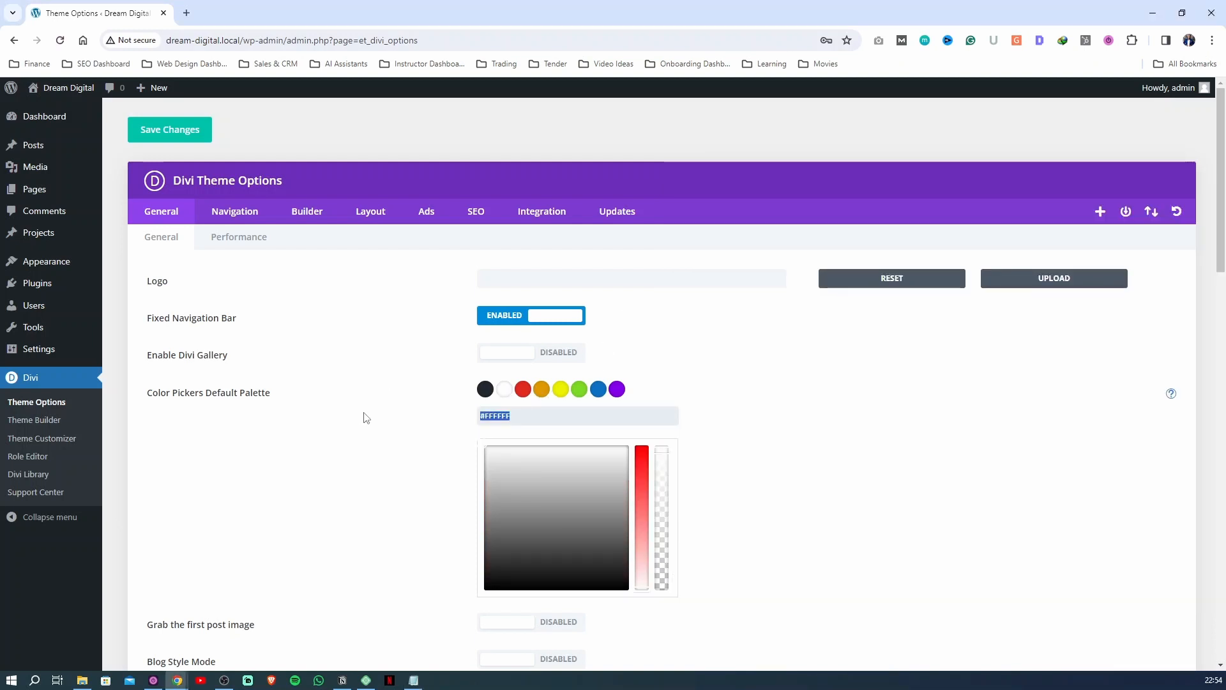
{"action": "type", "text": "#ffd000"}
Swap the two color labels in the Color Pallete text file so #222831 is labelled Dark and #FFD000 is labelled Yellow
{"action": "key", "text": "alt+Tab"}
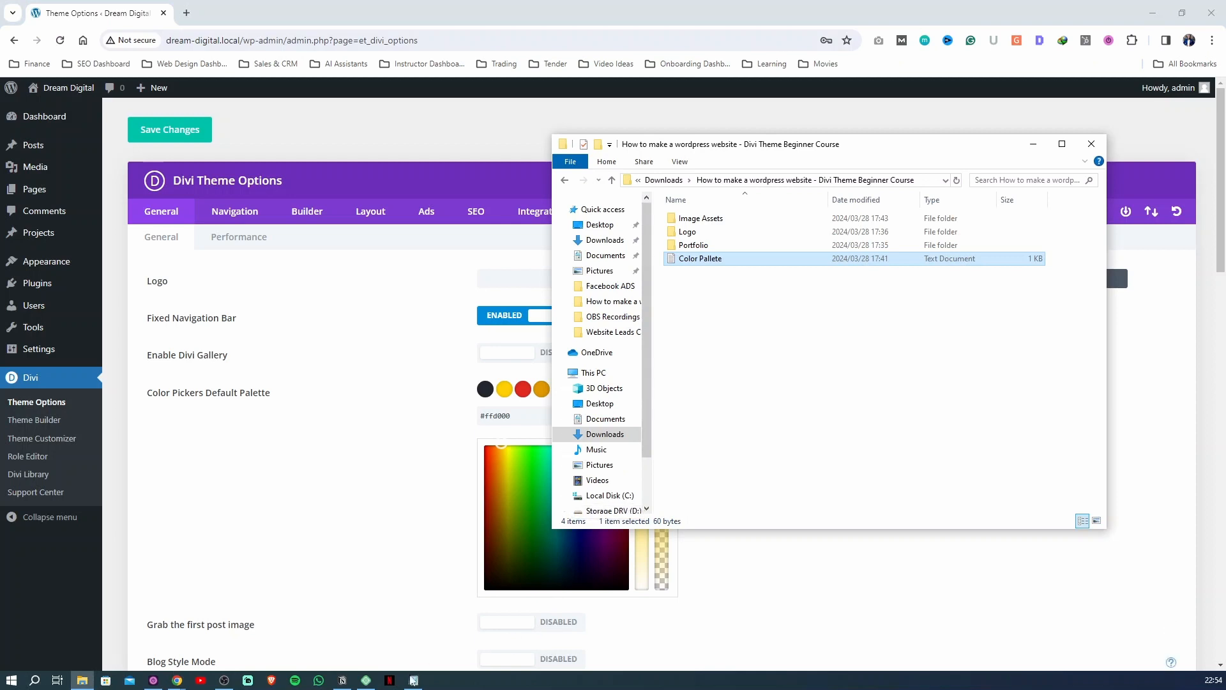
{"action": "left_click", "coordinate": [413, 680]}
{"action": "left_click_drag", "start_coordinate": [698, 250], "coordinate": [675, 240]}
{"action": "type", "text": "Yellow"}
{"action": "type", "text": "Dark"}
Set the third default palette color to #FFFFFF, copied from the White entry in the Color Pallete text file
{"action": "left_click_drag", "start_coordinate": [742, 261], "coordinate": [710, 265]}
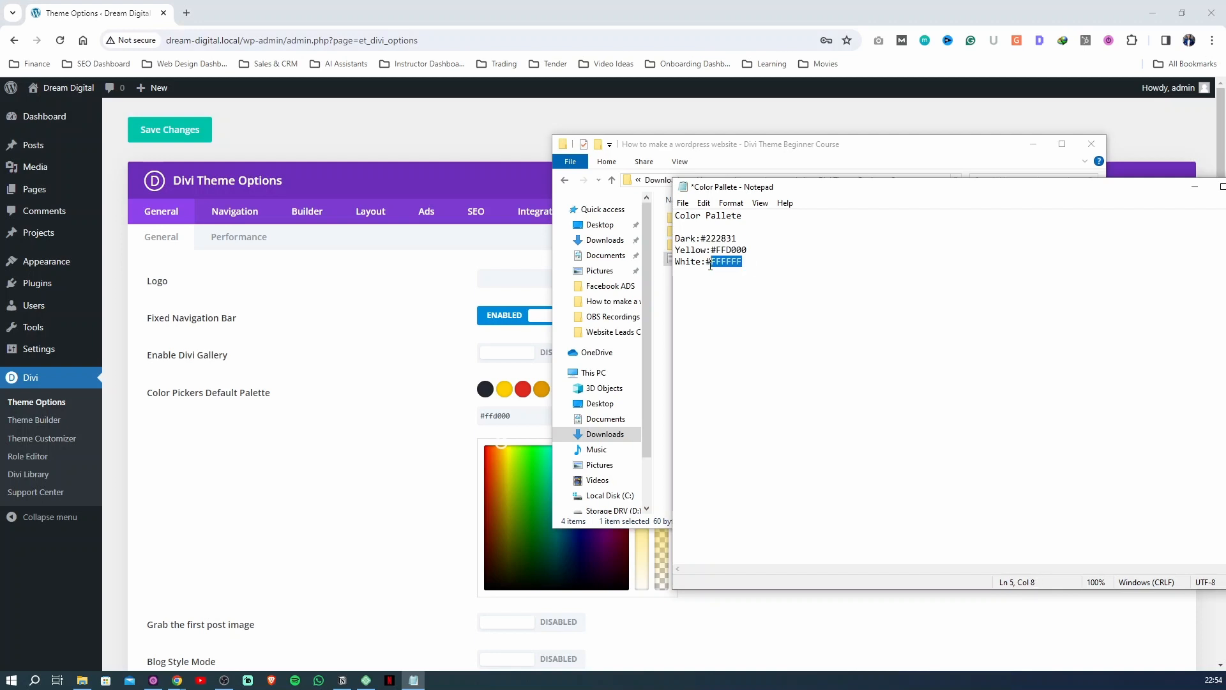
{"action": "left_click", "coordinate": [470, 350]}
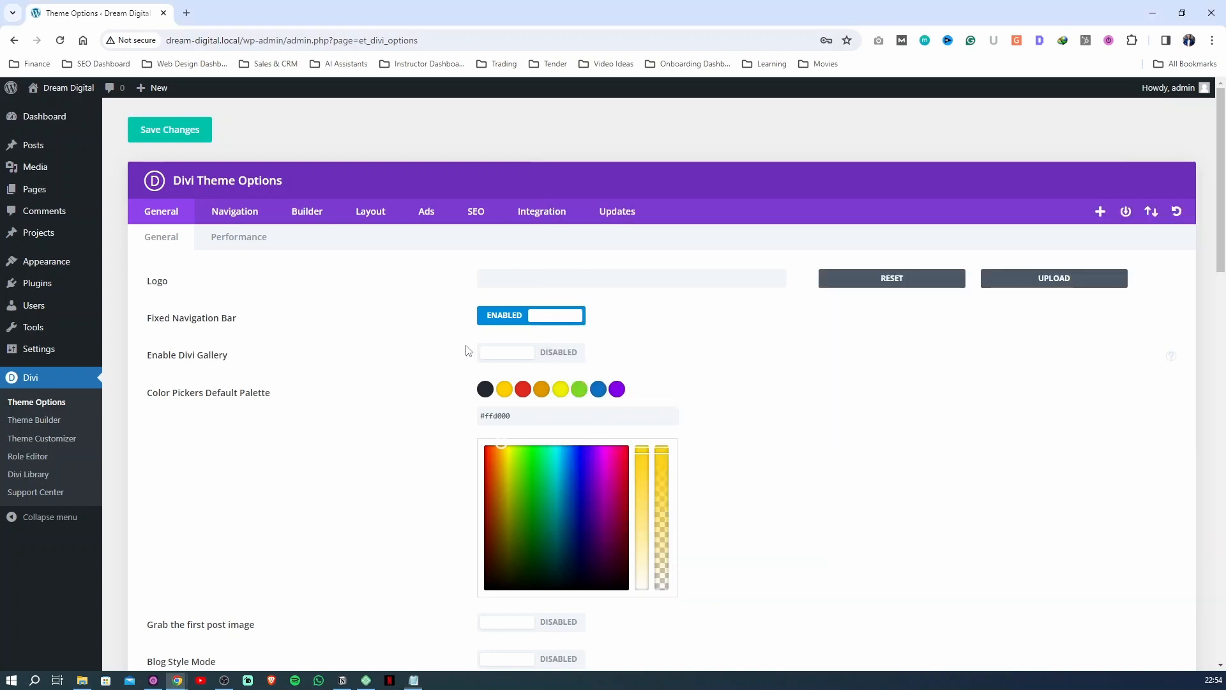
{"action": "left_click", "coordinate": [523, 388]}
{"action": "left_click_drag", "start_coordinate": [545, 415], "coordinate": [410, 419]}
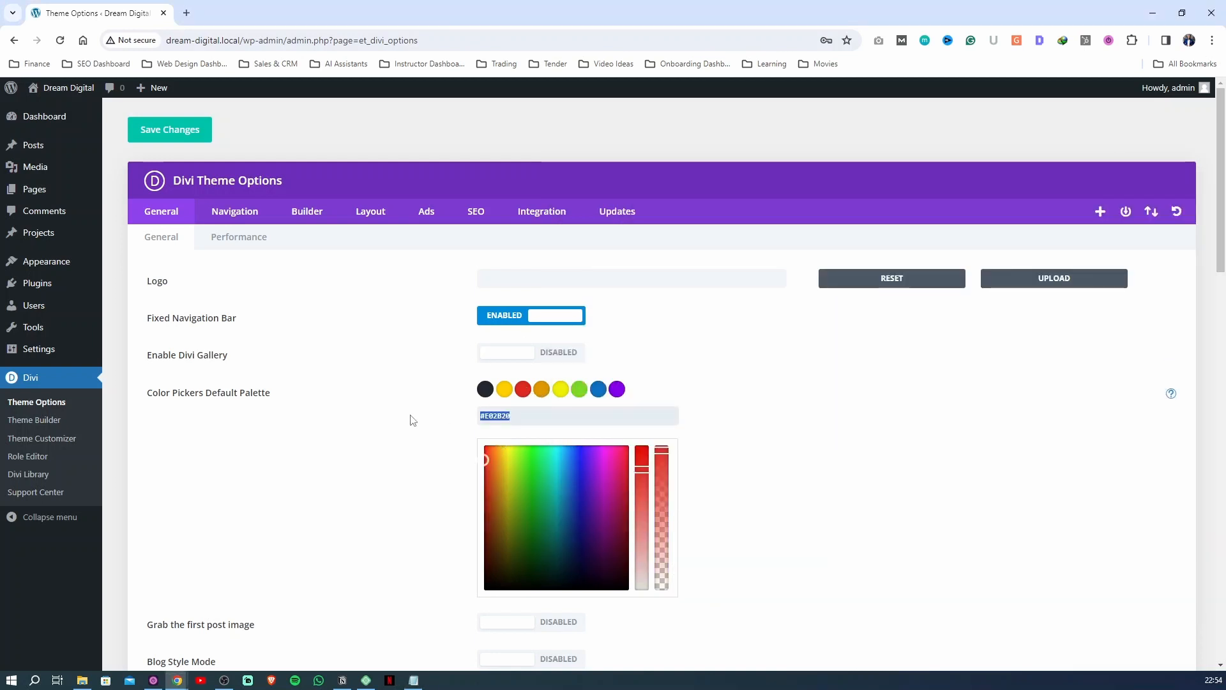
{"action": "type", "text": "#ffffff"}
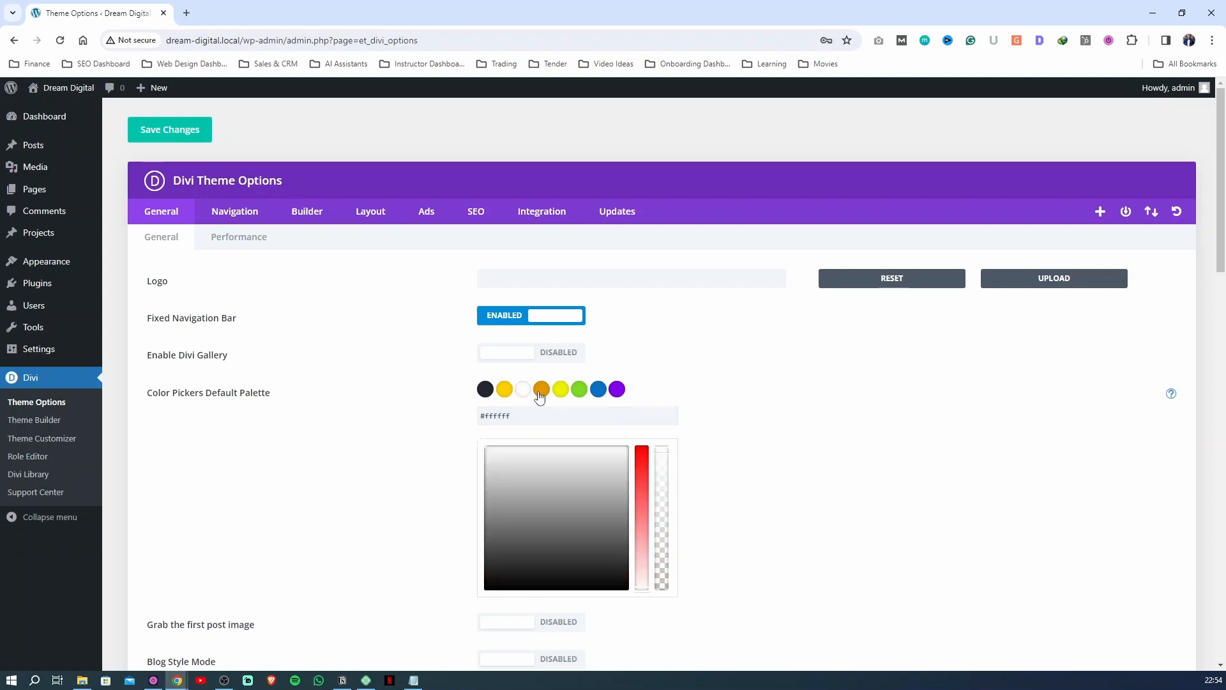
Set the remaining default palette colors, from the fourth to the eighth, to #FFFFFF
{"action": "left_click", "coordinate": [539, 396]}
{"action": "triple_click", "coordinate": [548, 420]}
{"action": "key", "text": "BackSpace"}
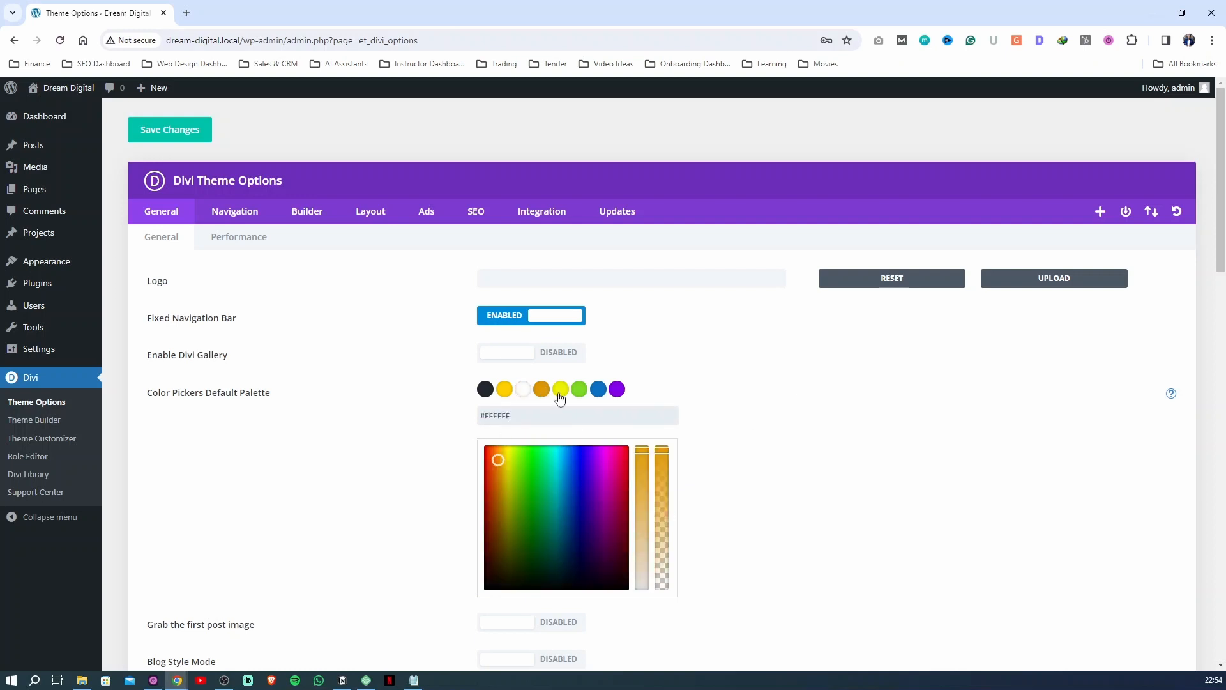
{"action": "type", "text": "#EDF000"}
{"action": "triple_click", "coordinate": [555, 412]}
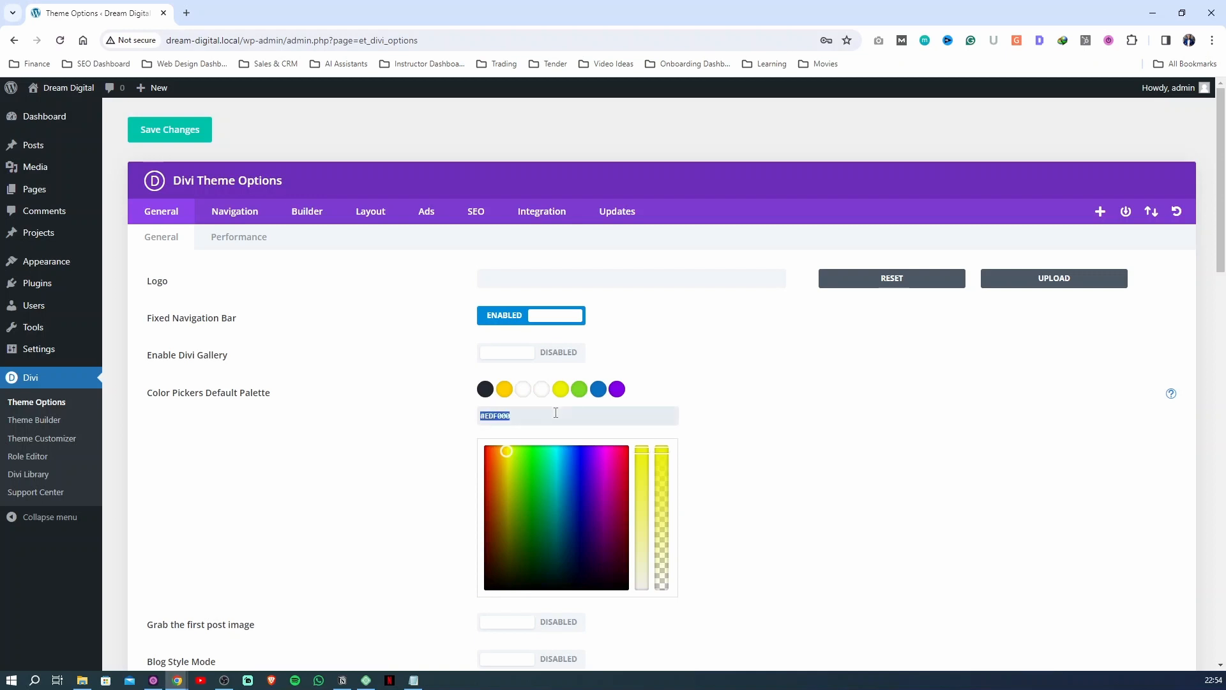
{"action": "key", "text": "BackSpace"}
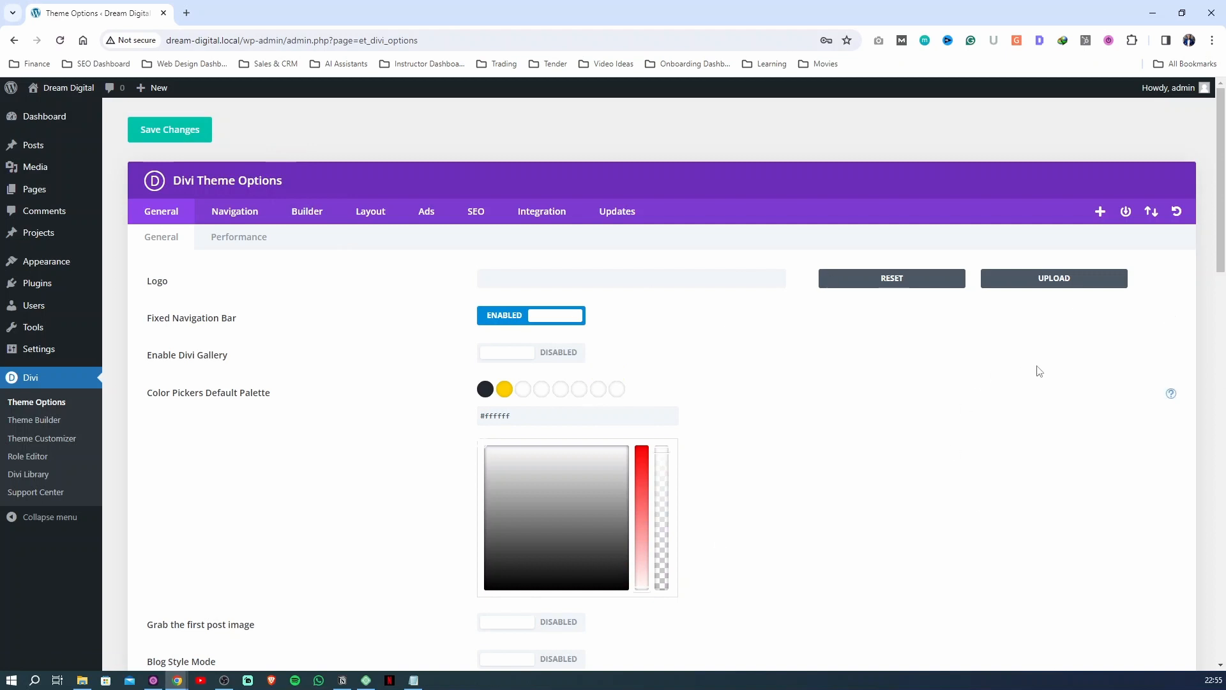
Upload the Dream Digital image from the course's Logo folder as the site logo and save the theme options
{"action": "left_click", "coordinate": [1031, 284]}
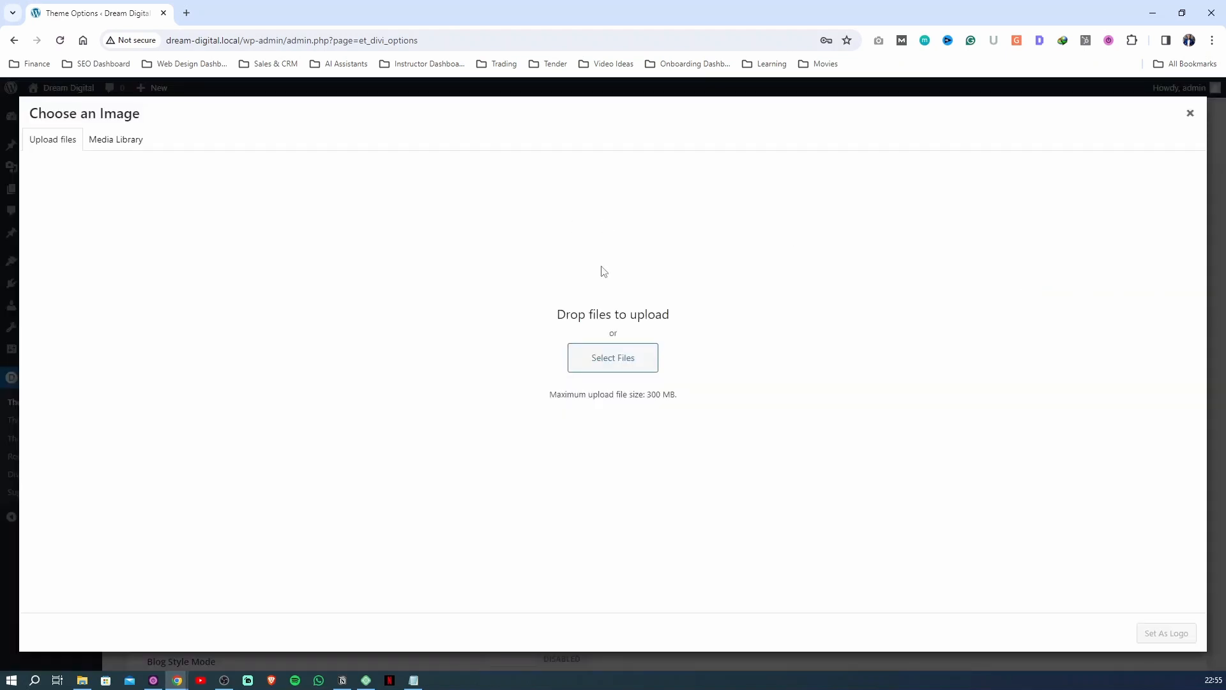
{"action": "left_click", "coordinate": [599, 358]}
{"action": "double_click", "coordinate": [143, 111]}
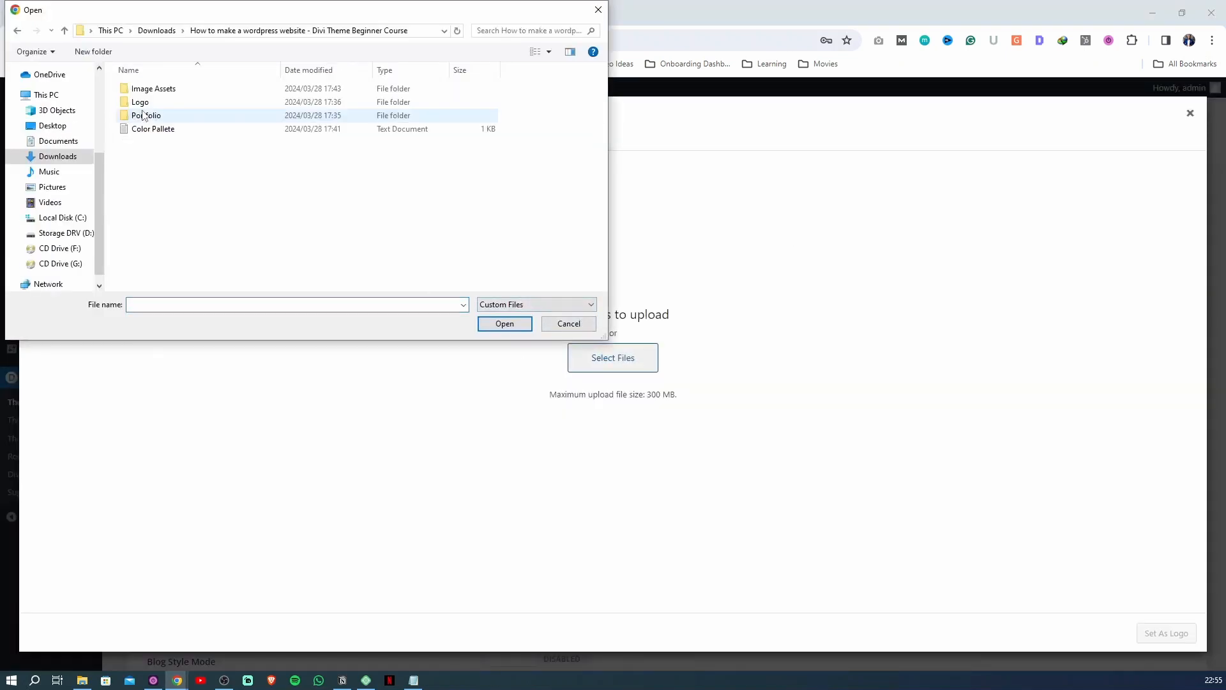
{"action": "double_click", "coordinate": [148, 108]}
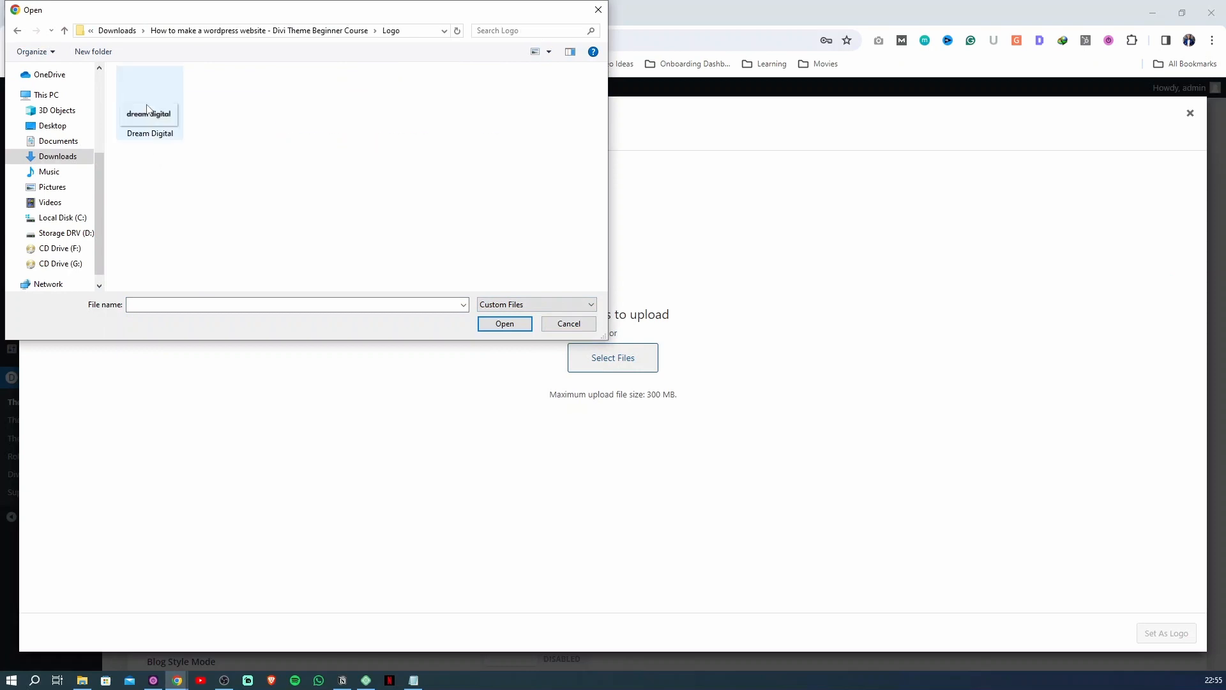
{"action": "left_click", "coordinate": [150, 102]}
{"action": "left_click", "coordinate": [504, 324]}
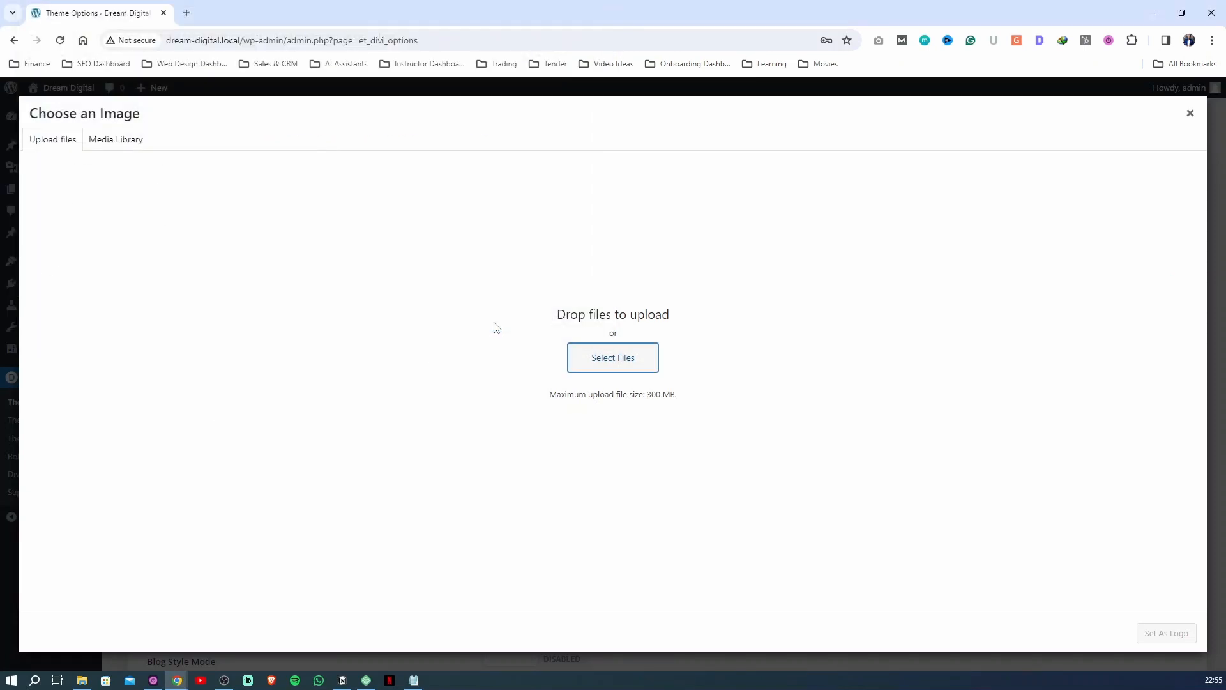
{"action": "left_click", "coordinate": [1166, 632]}
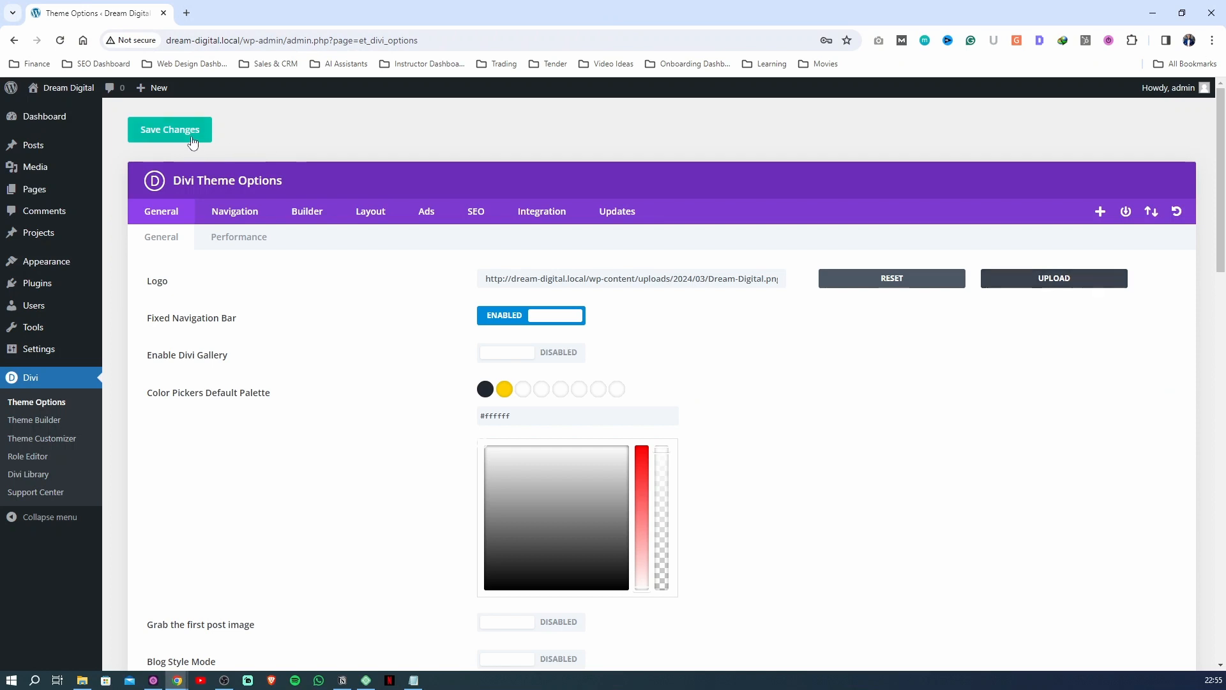
{"action": "left_click", "coordinate": [169, 131]}
In the theme customizer's Site Identity settings, set the tagline to "Web Designers in Cape Town" and publish
{"action": "mouse_move", "coordinate": [50, 110]}
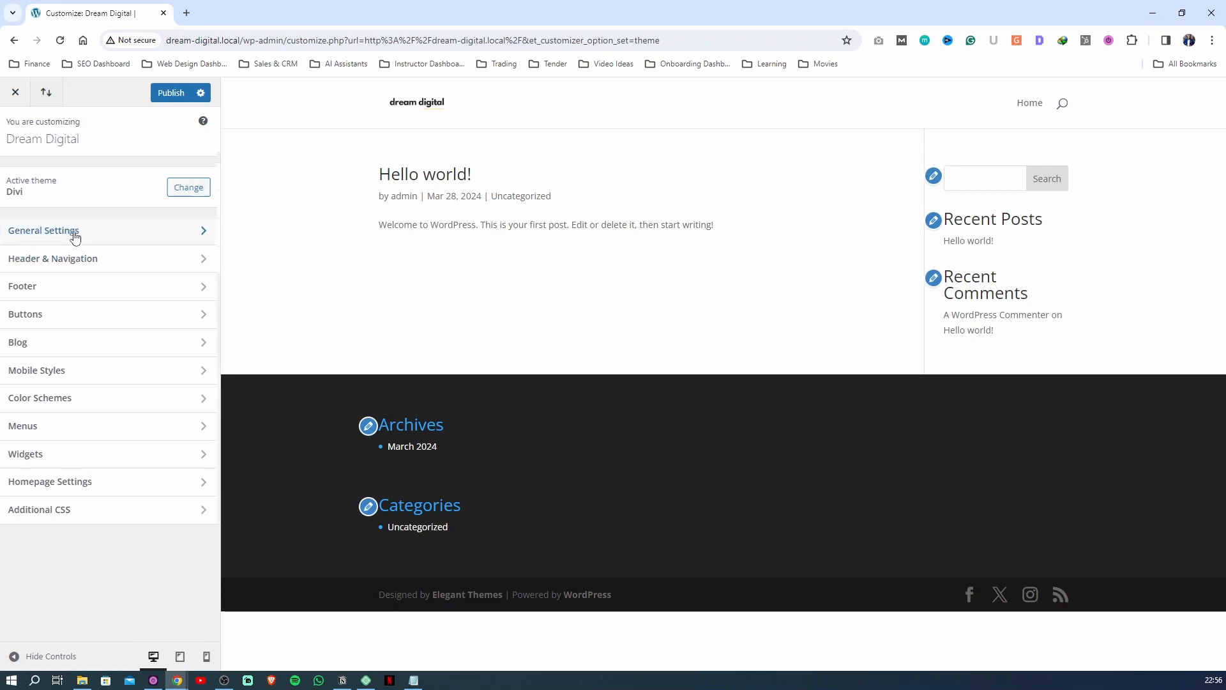
{"action": "left_click", "coordinate": [74, 237]}
{"action": "left_click", "coordinate": [51, 184]}
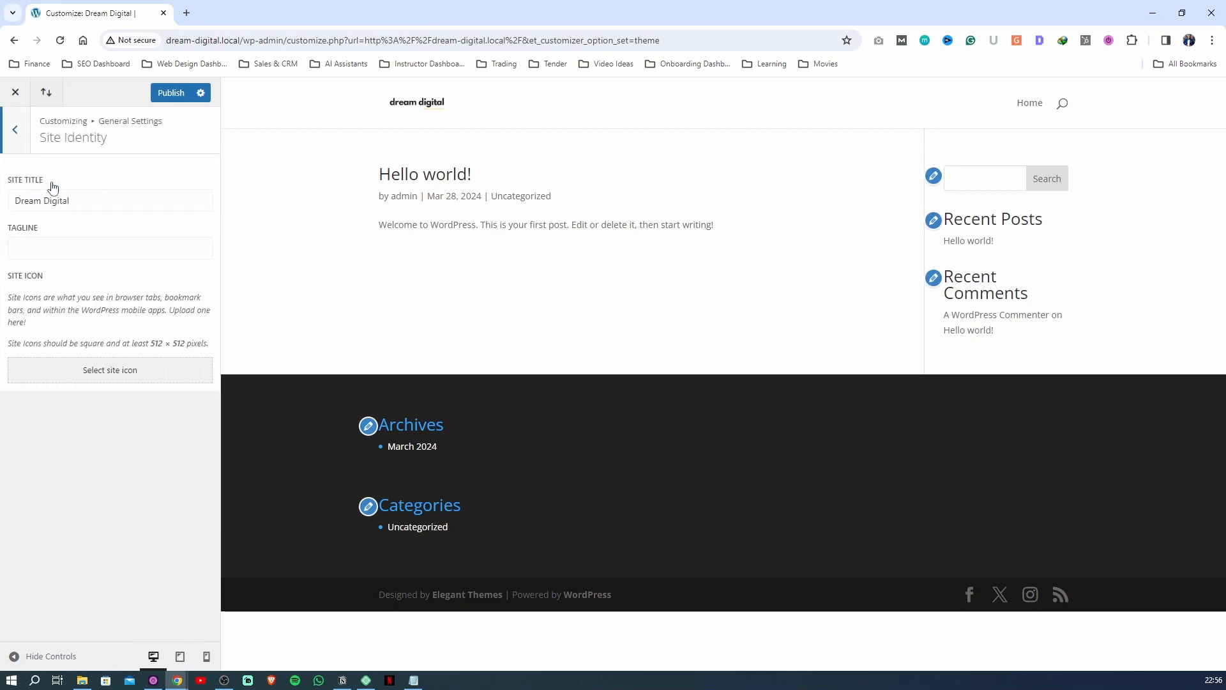
{"action": "left_click", "coordinate": [77, 194]}
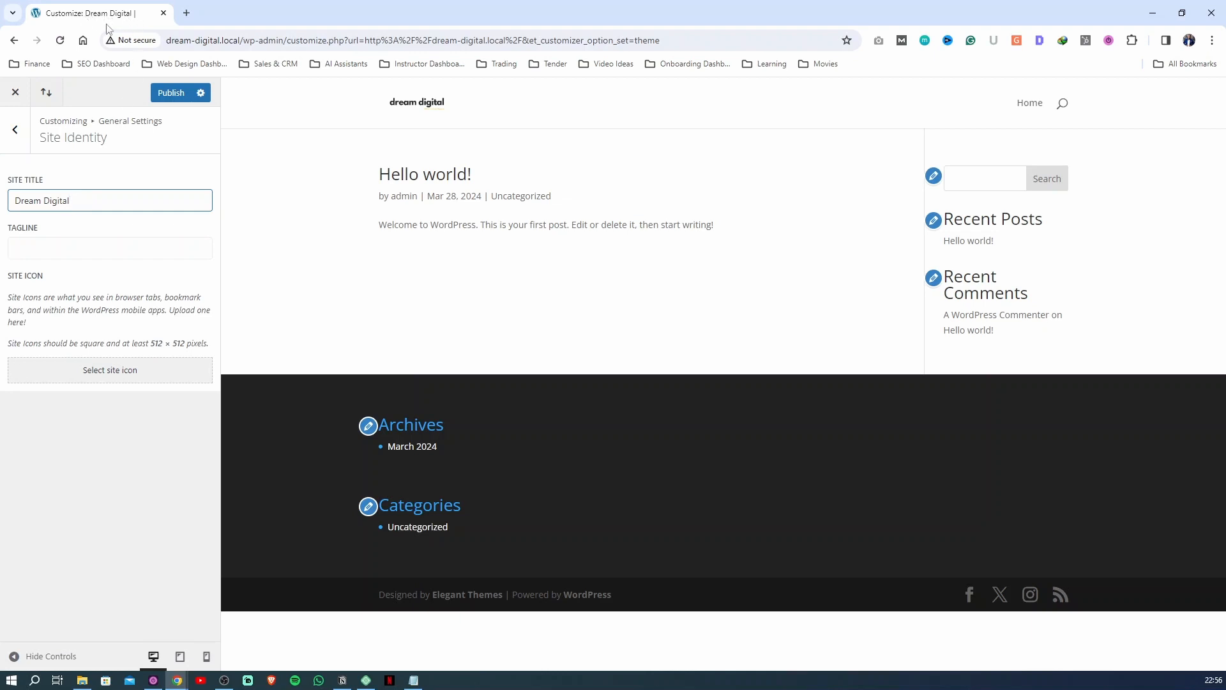
{"action": "left_click", "coordinate": [41, 249]}
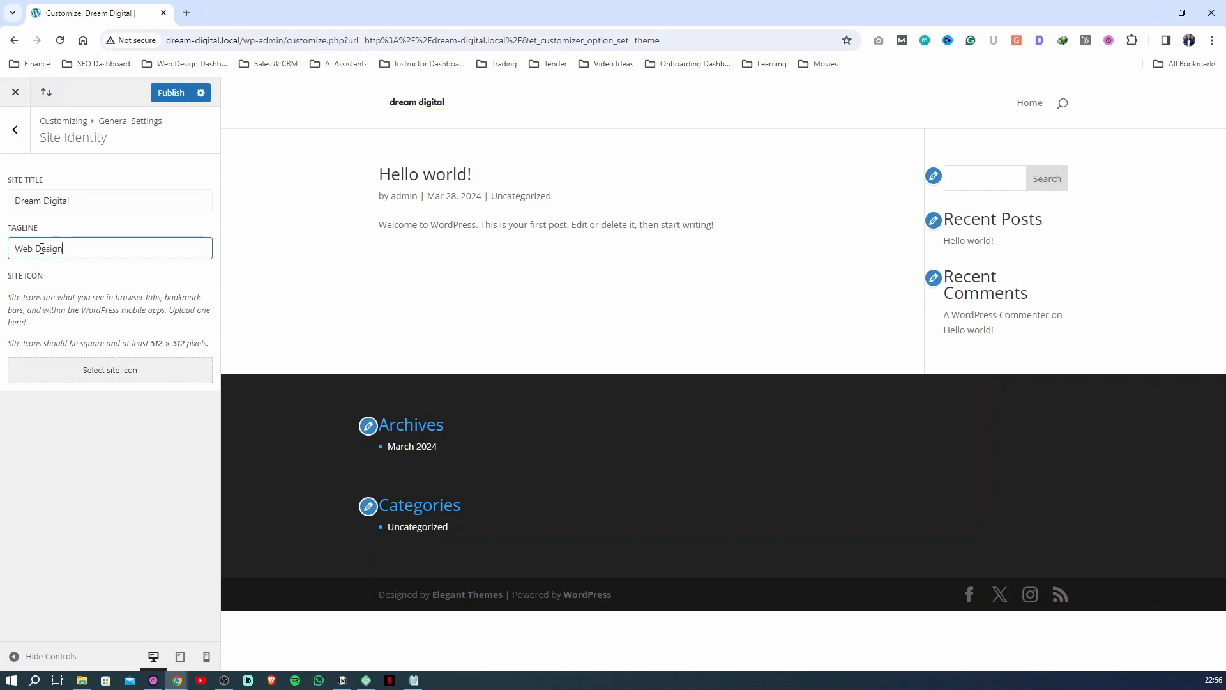
{"action": "type", "text": "Web Design Cape Tow"}
{"action": "type", "text": "n"}
{"action": "type", "text": "er"}
{"action": "type", "text": "d"}
{"action": "key", "text": "BackSpace"}
{"action": "type", "text": "s in Cape Town"}
{"action": "left_click", "coordinate": [179, 95]}
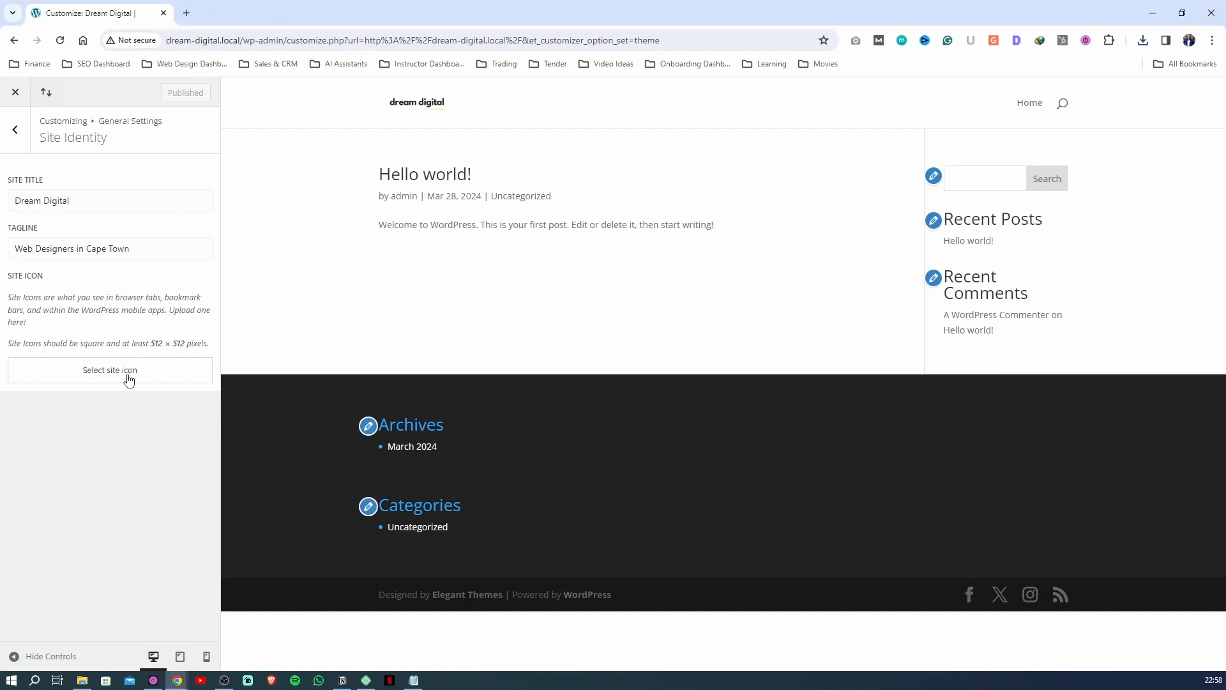
Upload the Favicon image from the Logo folder as the site icon, accept the full-image crop and publish
{"action": "left_click", "coordinate": [106, 378]}
{"action": "left_click_drag", "start_coordinate": [36, 277], "coordinate": [7, 284]}
{"action": "left_click", "coordinate": [53, 282]}
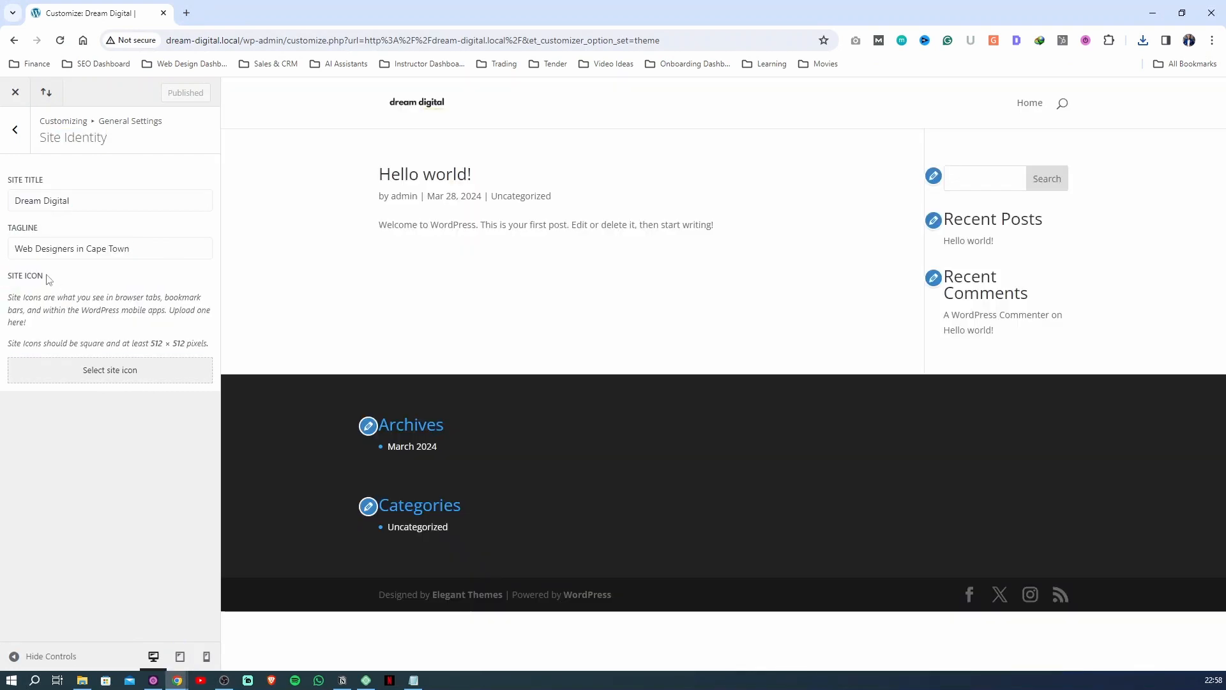
{"action": "left_click", "coordinate": [68, 382]}
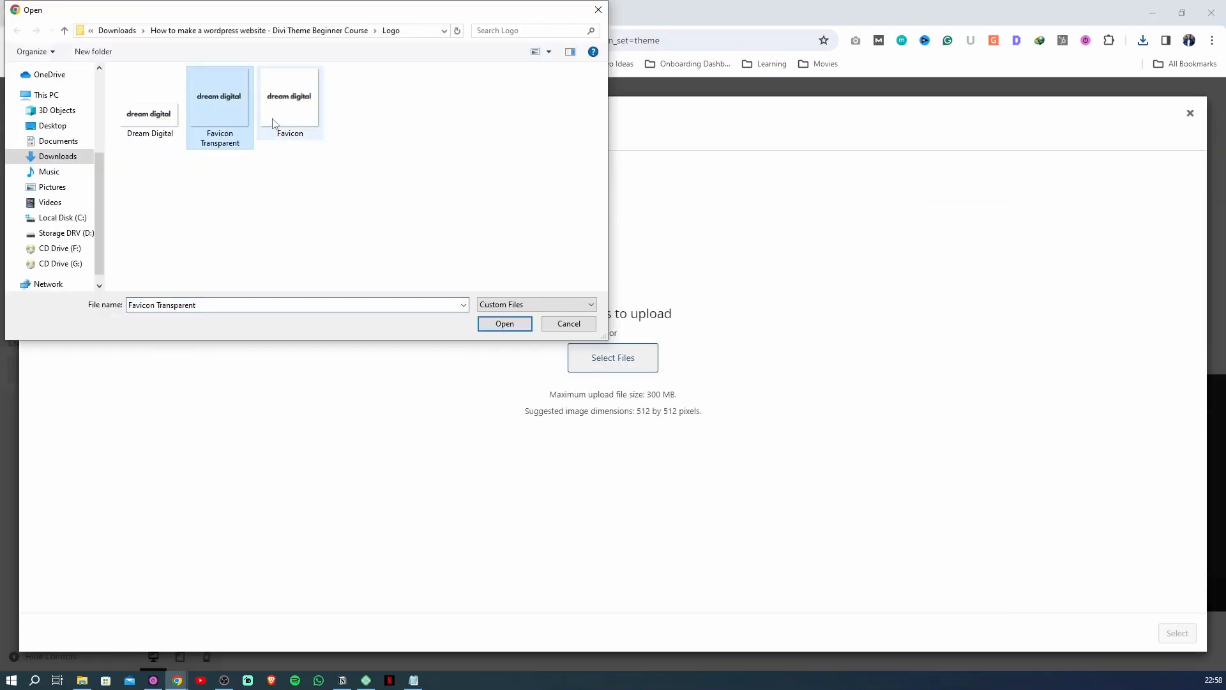
{"action": "left_click", "coordinate": [290, 118]}
{"action": "left_click", "coordinate": [518, 330]}
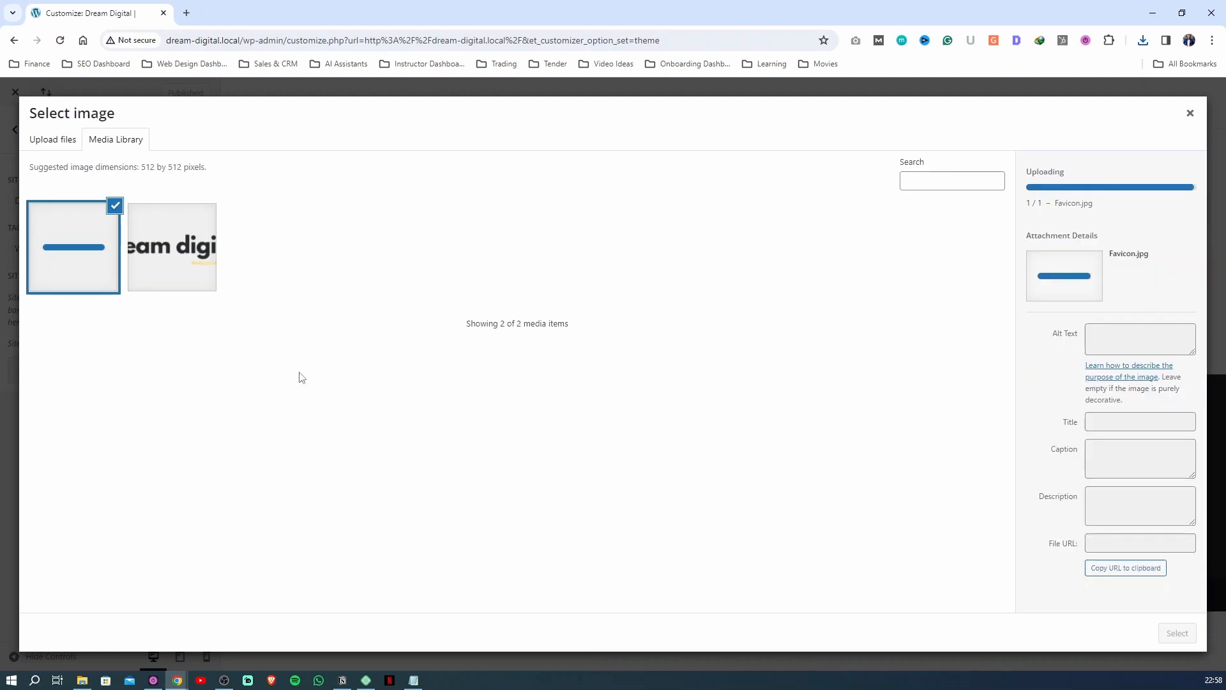
{"action": "left_click", "coordinate": [1170, 636]}
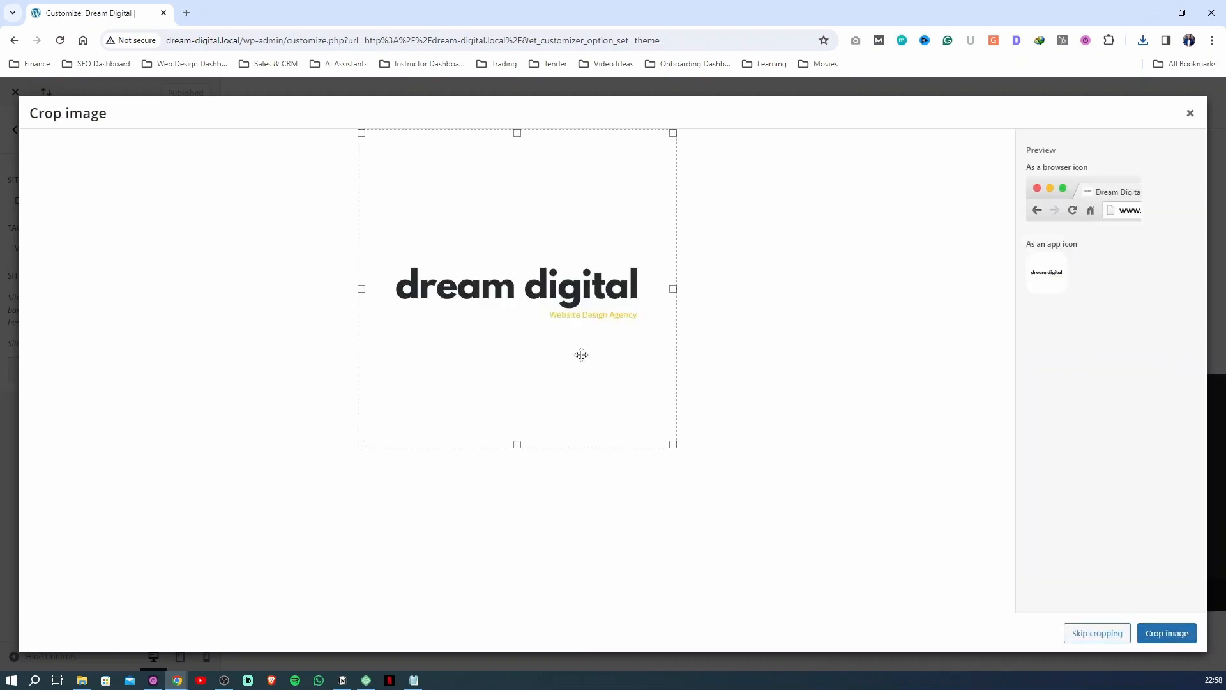
{"action": "left_click", "coordinate": [1167, 635]}
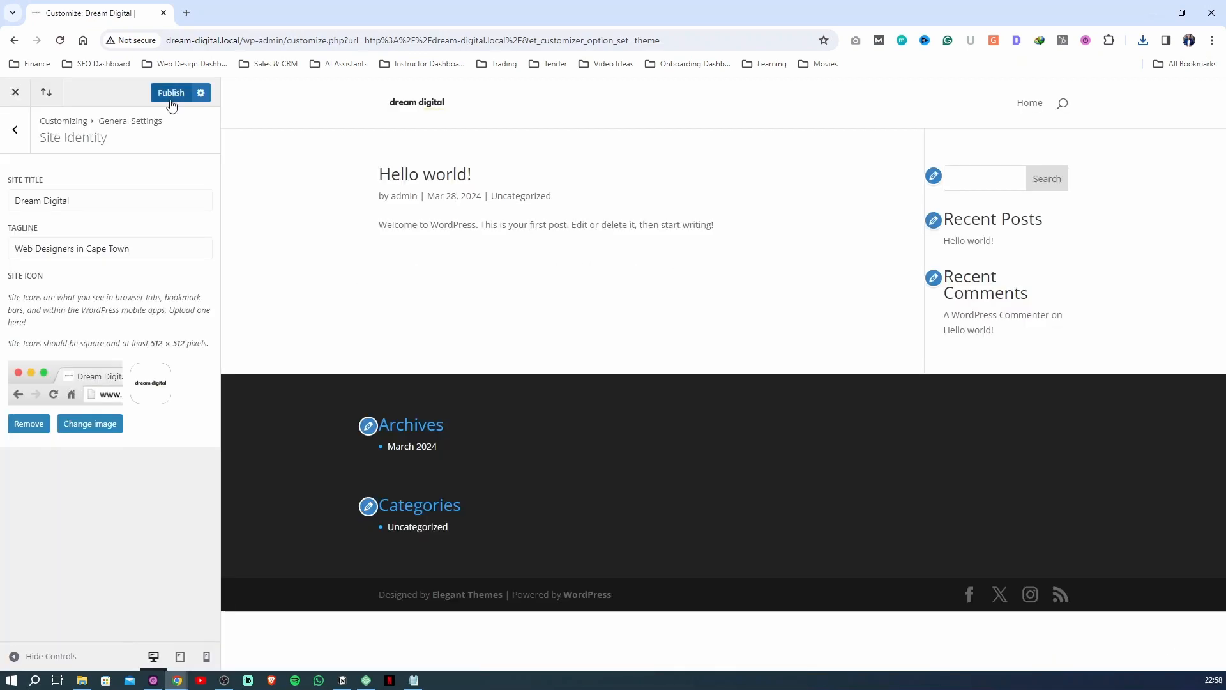
{"action": "left_click", "coordinate": [171, 95]}
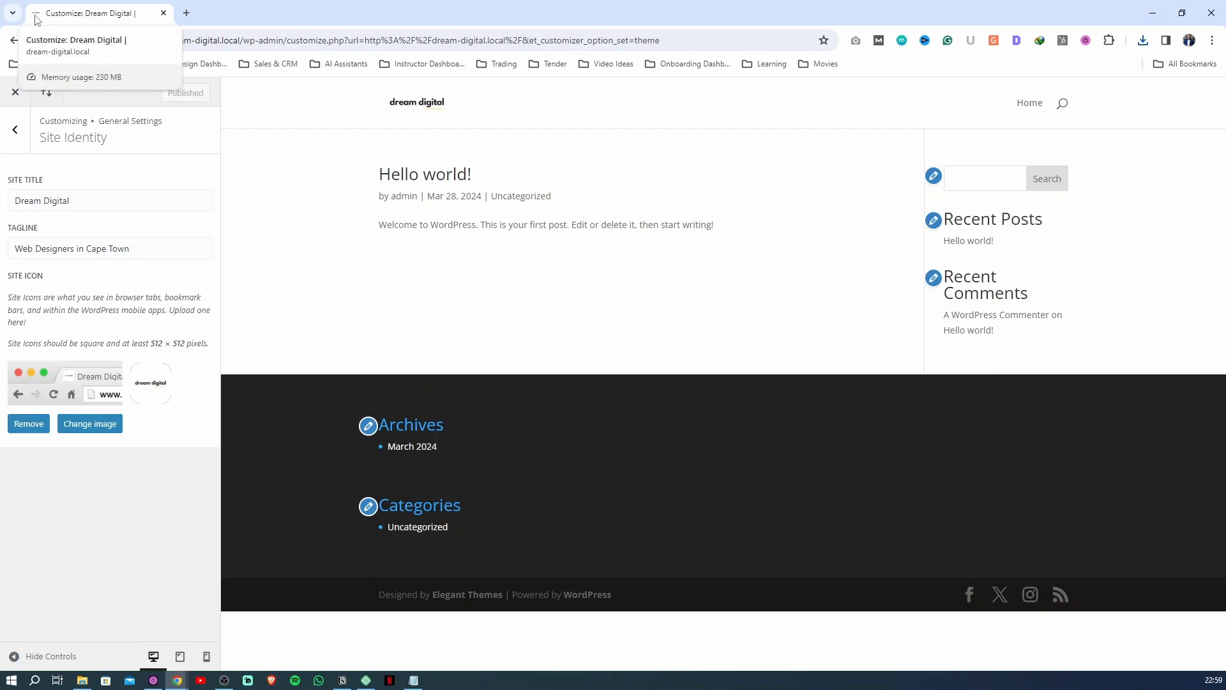
In the general Layout Settings, set the website content width to 1440 and publish the change
{"action": "left_click", "coordinate": [15, 130]}
{"action": "left_click", "coordinate": [57, 204]}
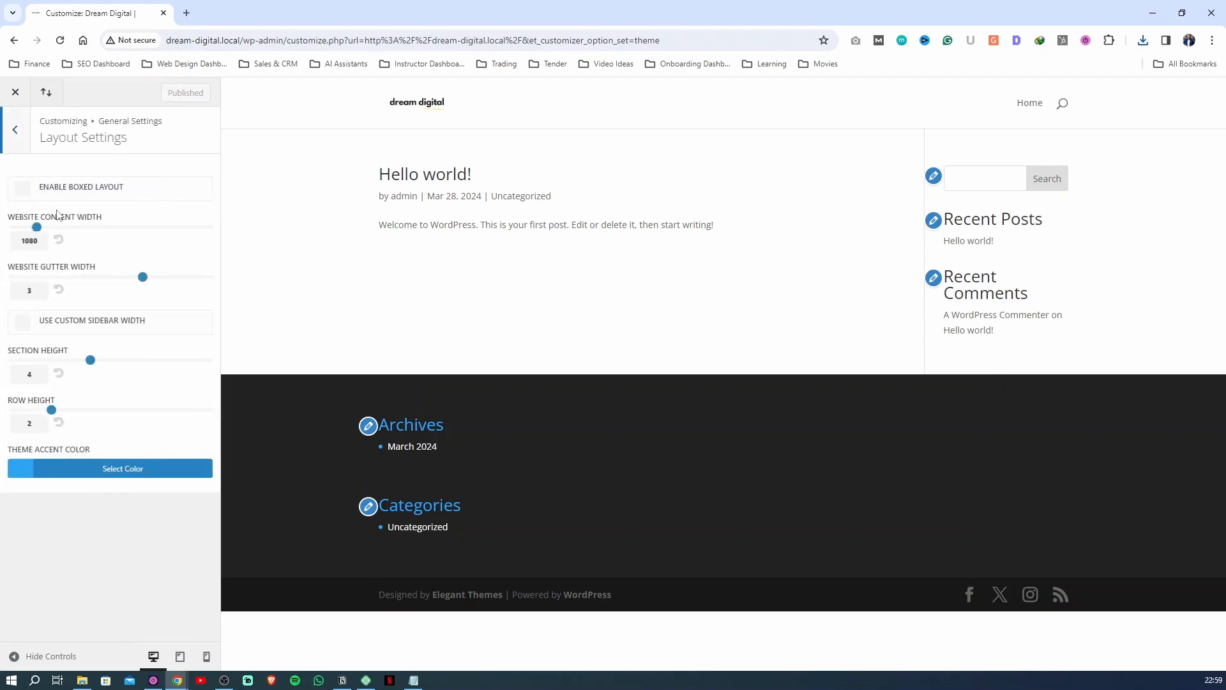
{"action": "double_click", "coordinate": [29, 240]}
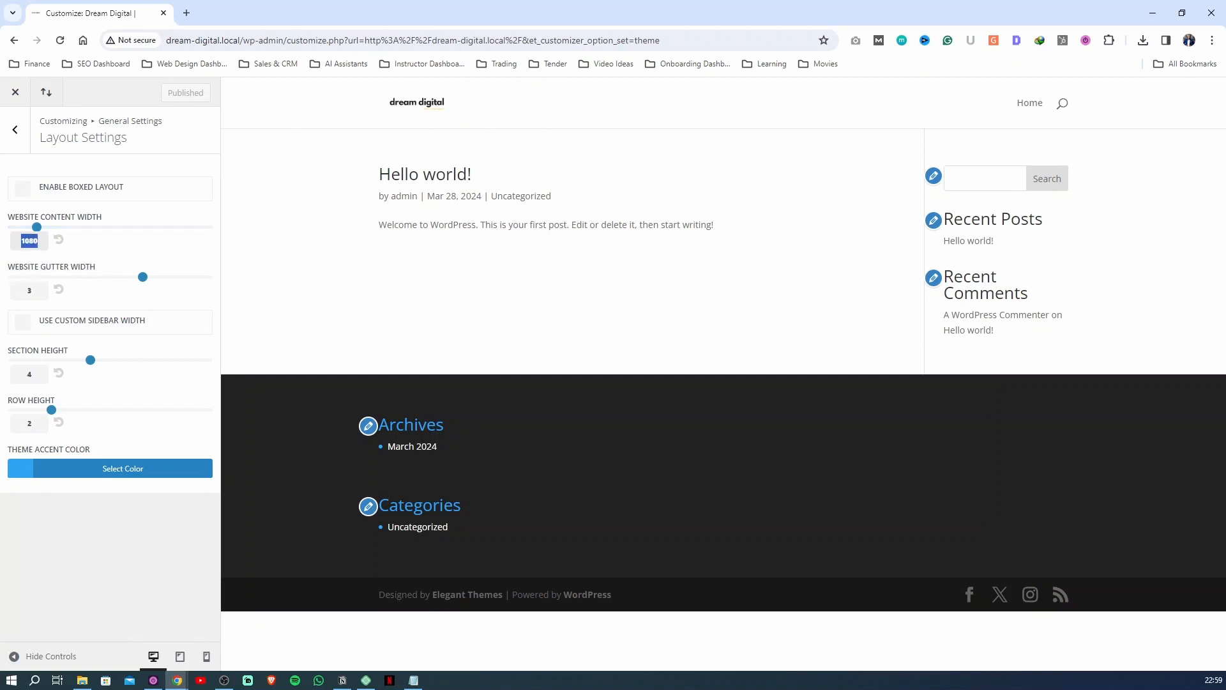
{"action": "type", "text": "1440"}
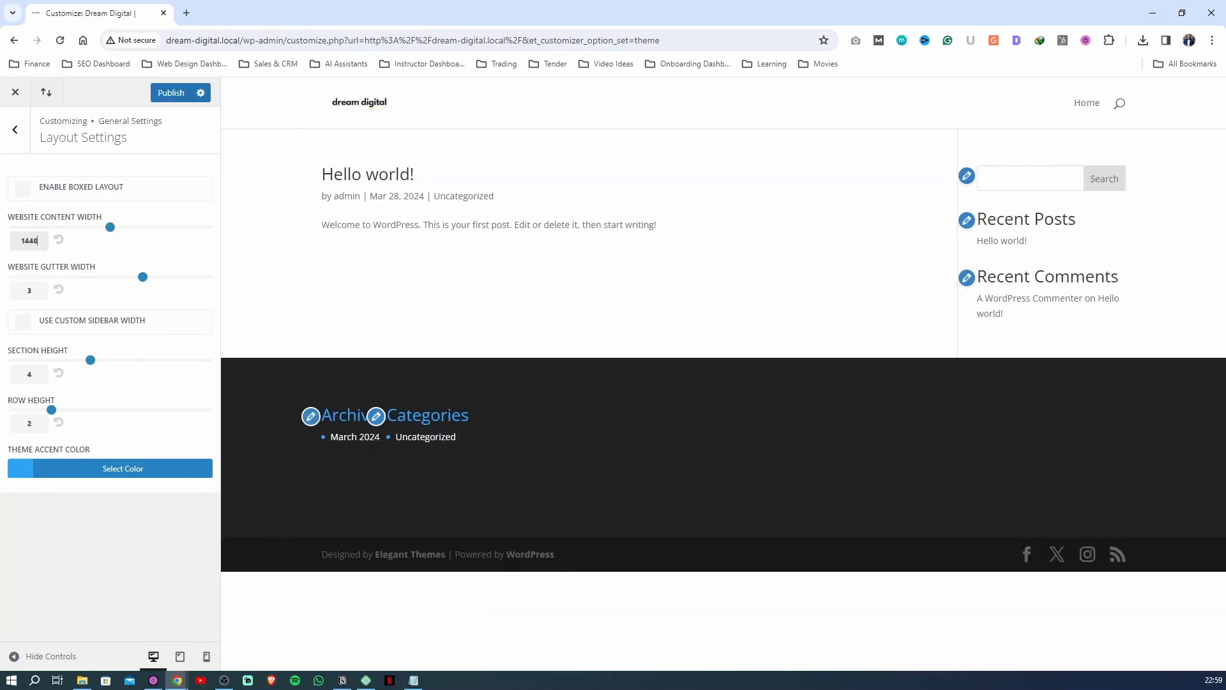
{"action": "left_click", "coordinate": [178, 100]}
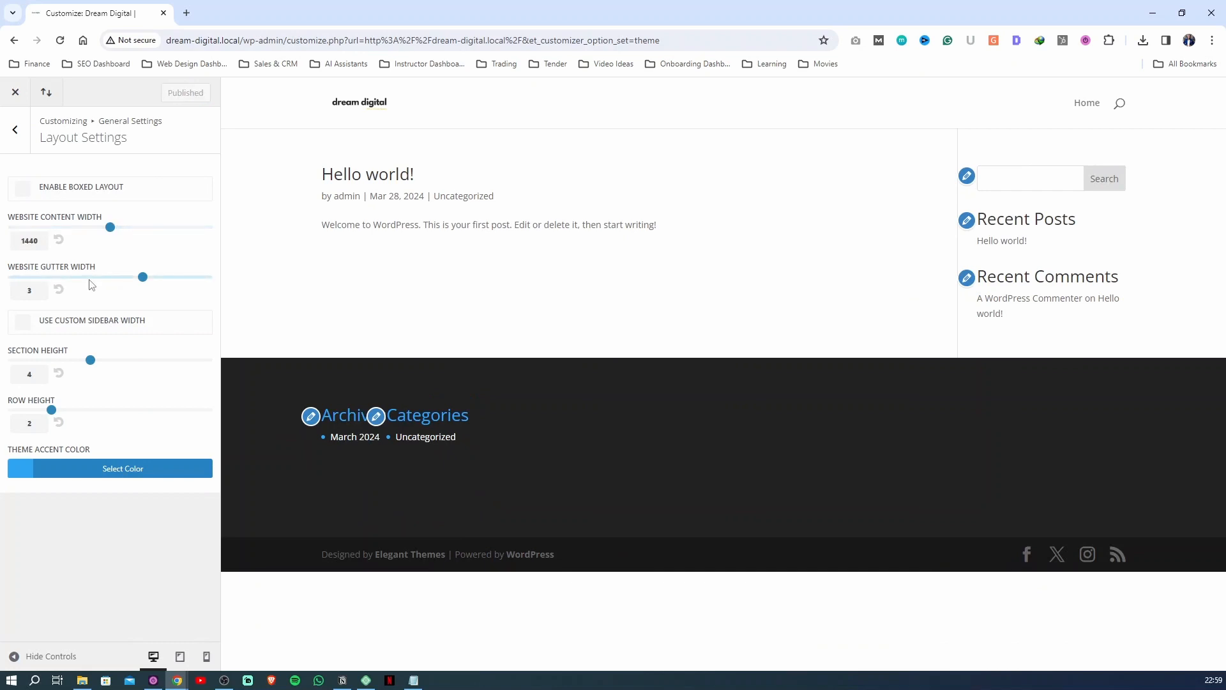
{"action": "key", "text": "Escape"}
In the general Typography settings, set both the header font and the body font to Poppins
{"action": "left_click", "coordinate": [75, 236]}
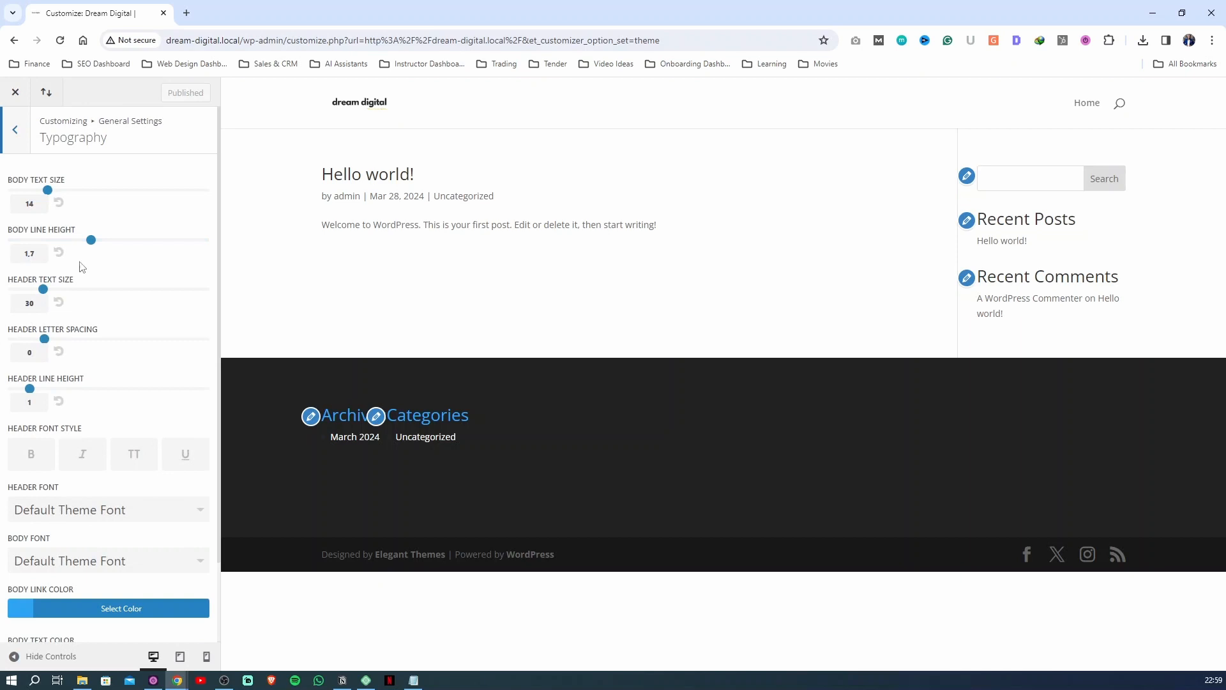
{"action": "left_click", "coordinate": [42, 505]}
{"action": "scroll", "coordinate": [90, 547], "scroll_direction": "down", "scroll_amount": 20}
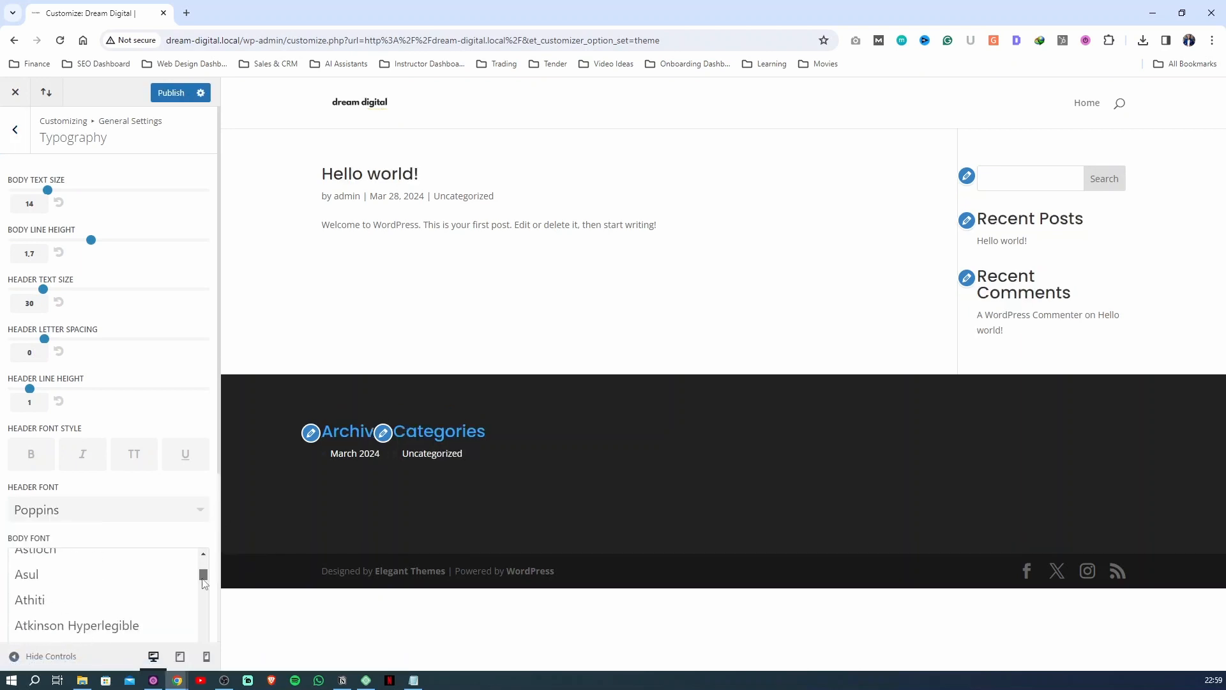
{"action": "scroll", "coordinate": [109, 613], "scroll_direction": "down", "scroll_amount": 20}
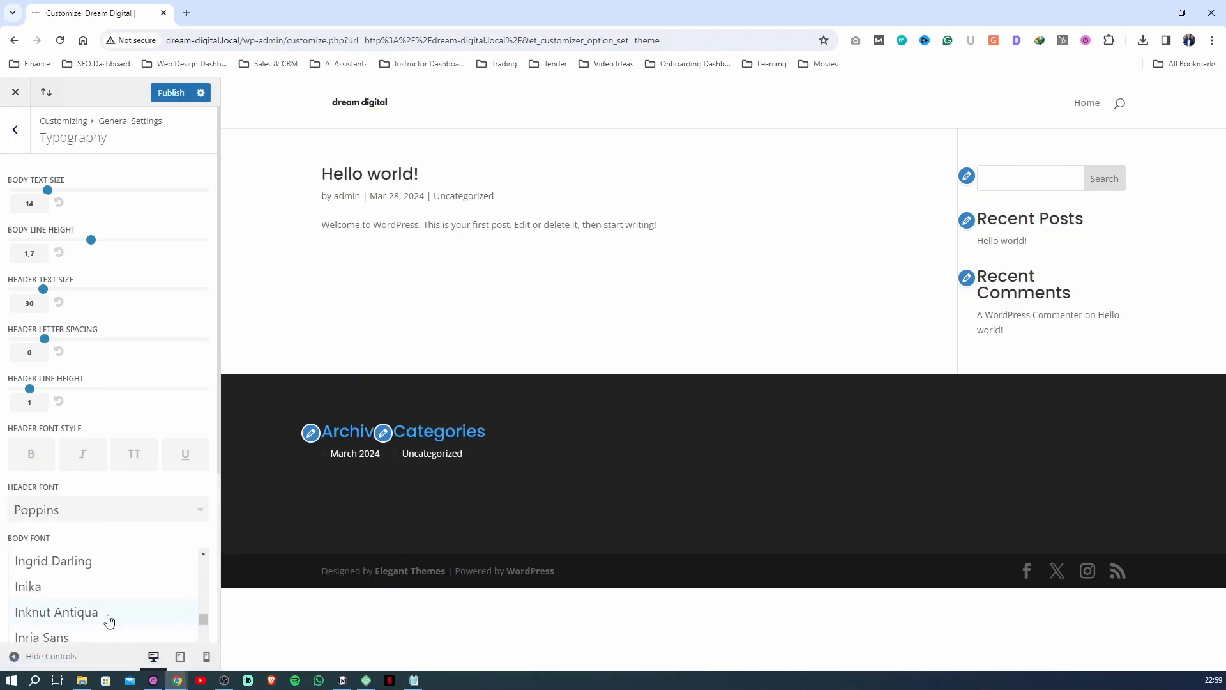
{"action": "scroll", "coordinate": [110, 619], "scroll_direction": "down", "scroll_amount": 15}
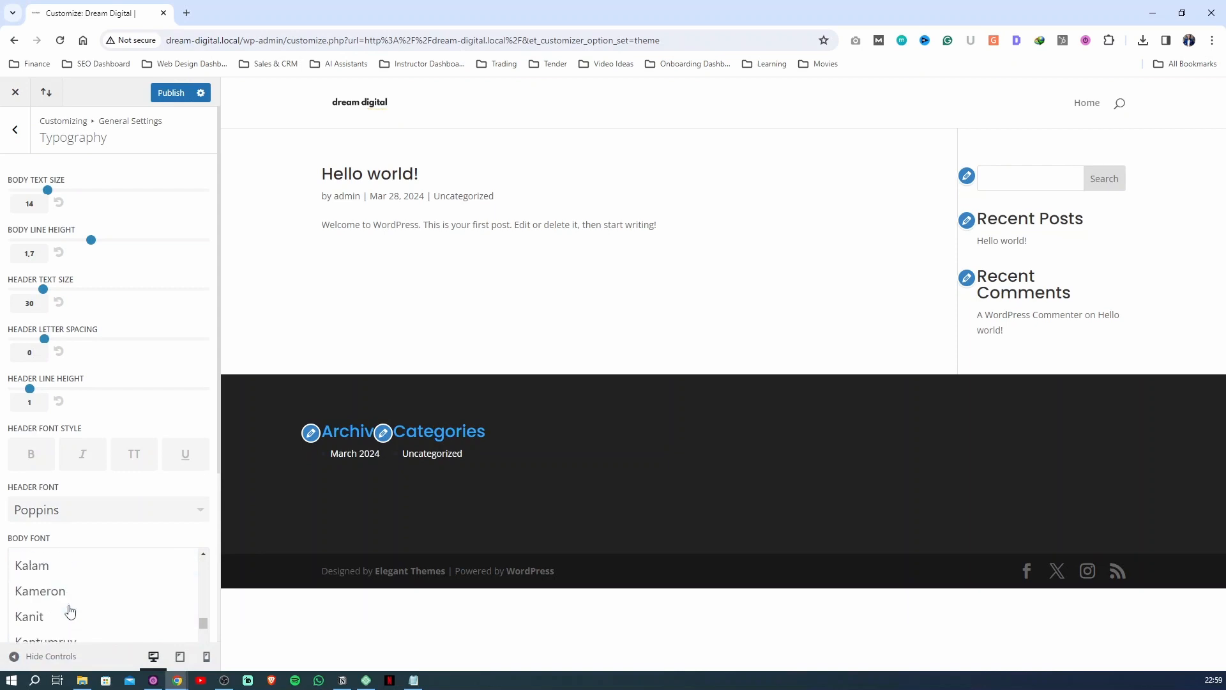
{"action": "scroll", "coordinate": [70, 612], "scroll_direction": "down", "scroll_amount": 10}
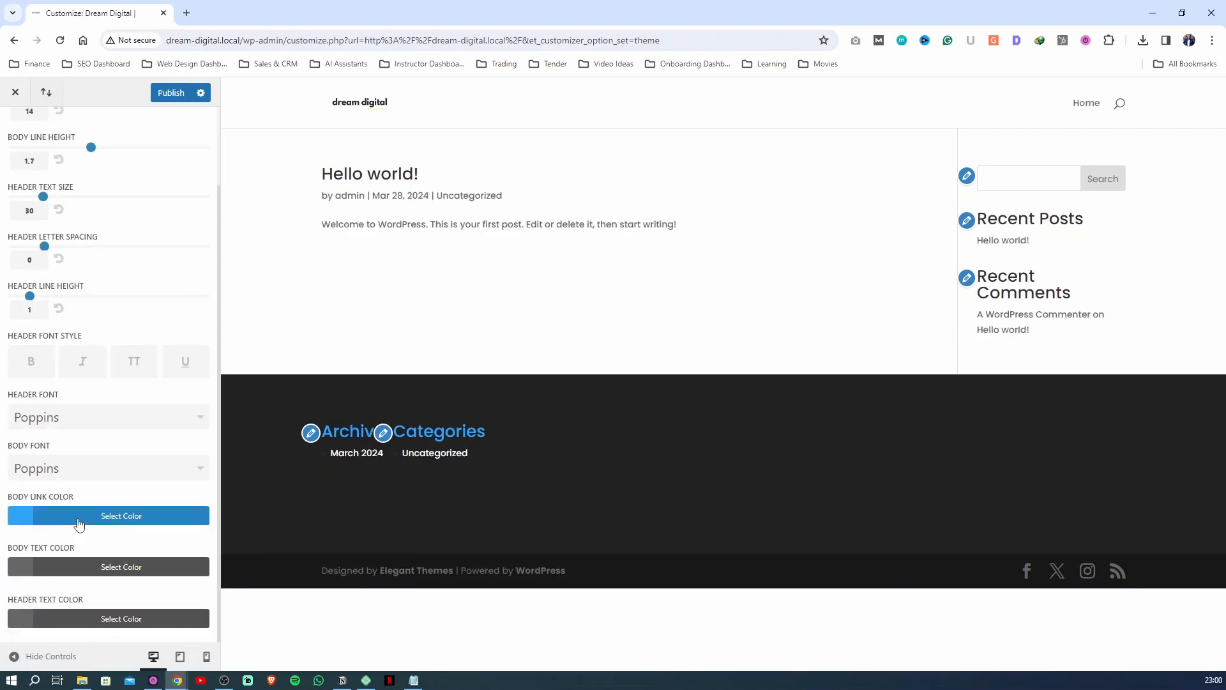
Set the body link color to the yellow swatch of the default palette
{"action": "left_click", "coordinate": [77, 521]}
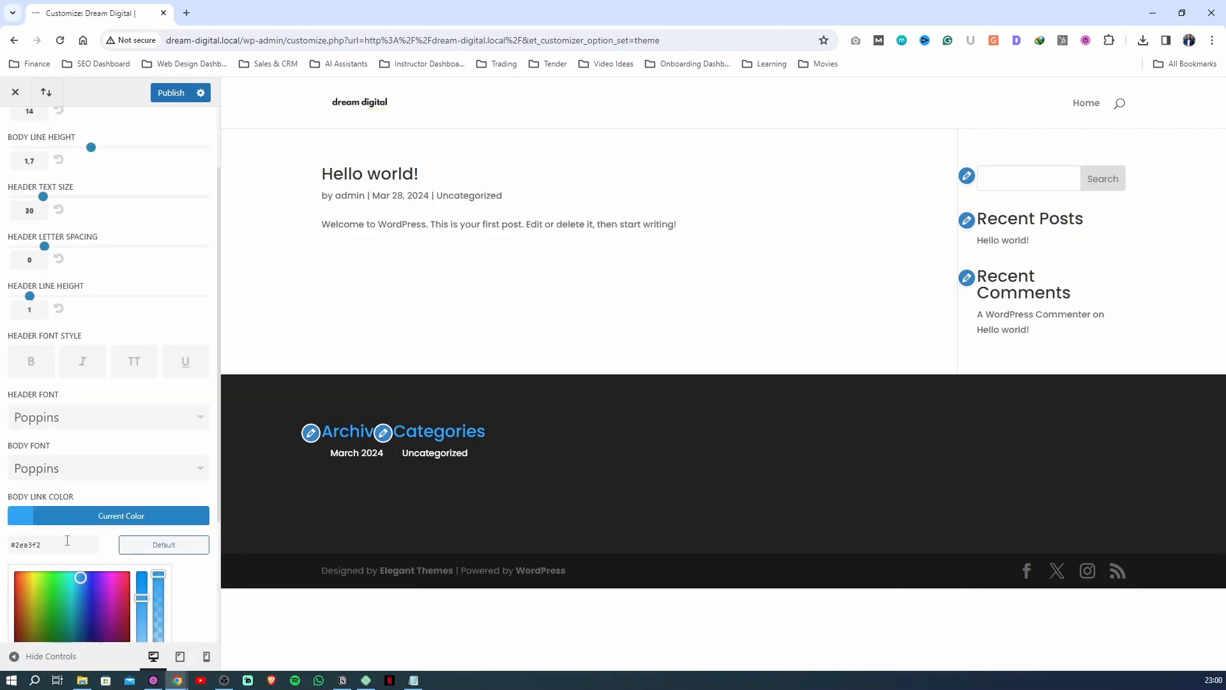
{"action": "scroll", "coordinate": [67, 540], "scroll_direction": "down", "scroll_amount": 3}
{"action": "left_click", "coordinate": [20, 515]}
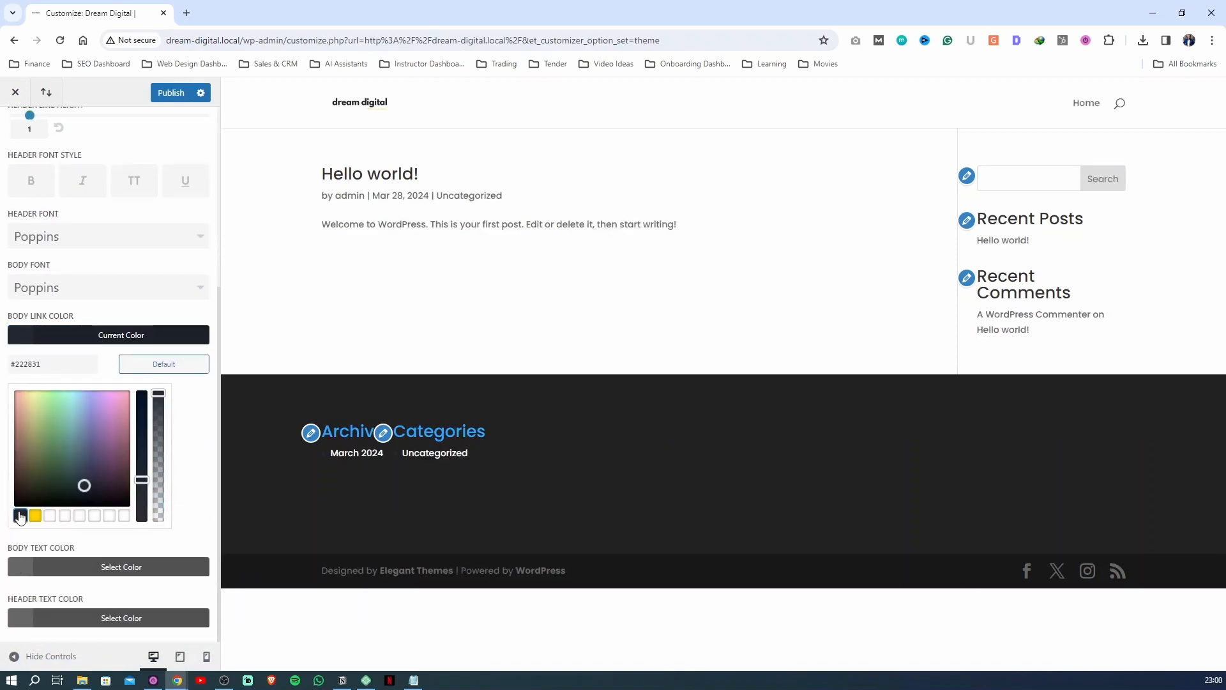
{"action": "left_click", "coordinate": [35, 516]}
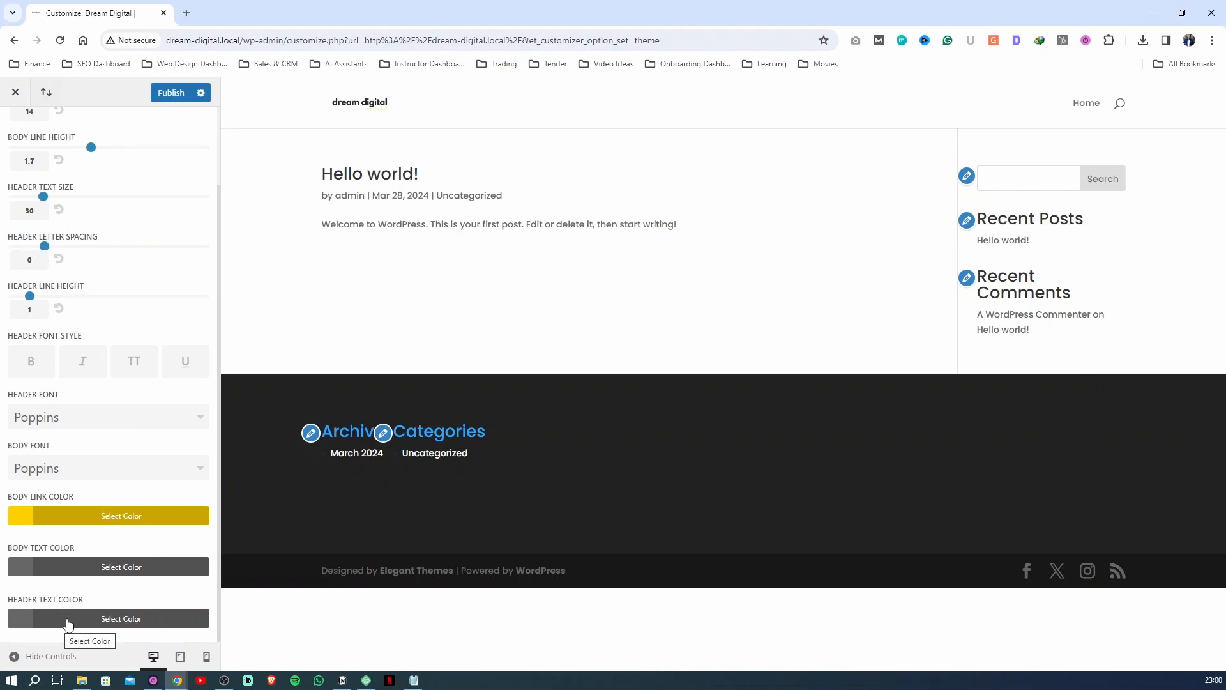
{"action": "scroll", "coordinate": [90, 384], "scroll_direction": "up", "scroll_amount": 2}
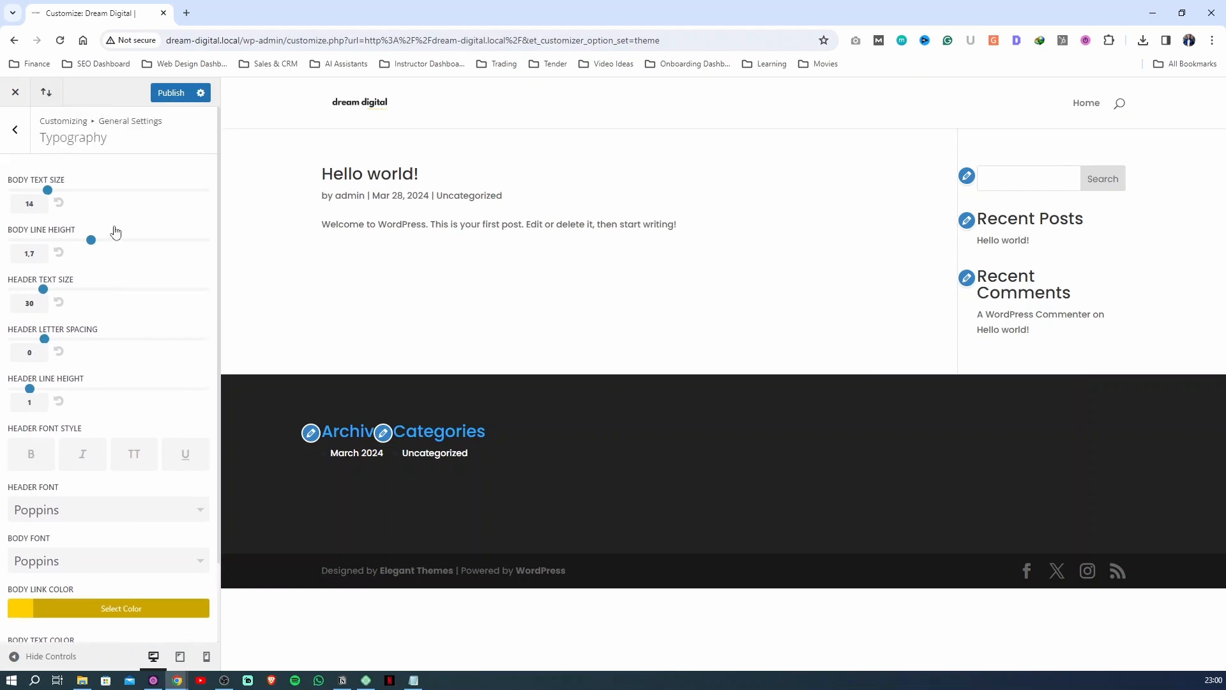
Publish the typography changes, check the general Background settings and return to the main customizer sections
{"action": "left_click", "coordinate": [155, 93]}
{"action": "left_click", "coordinate": [15, 130]}
{"action": "left_click", "coordinate": [46, 259]}
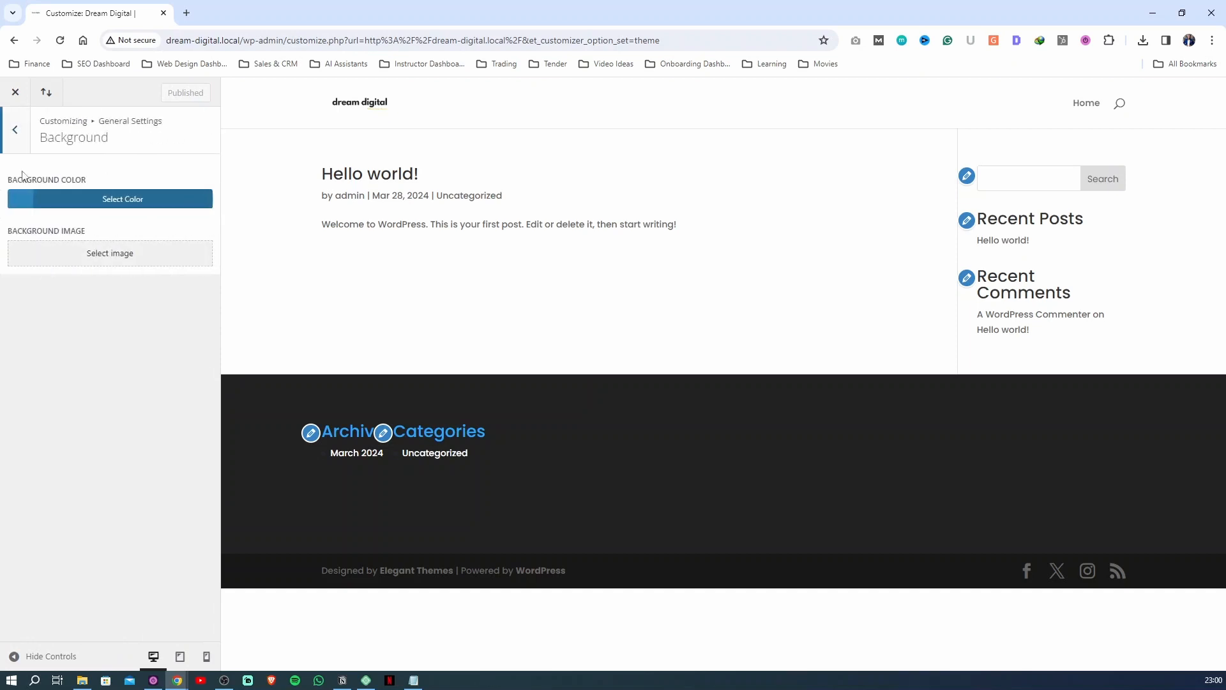
{"action": "left_click", "coordinate": [15, 130]}
{"action": "left_click", "coordinate": [15, 130]}
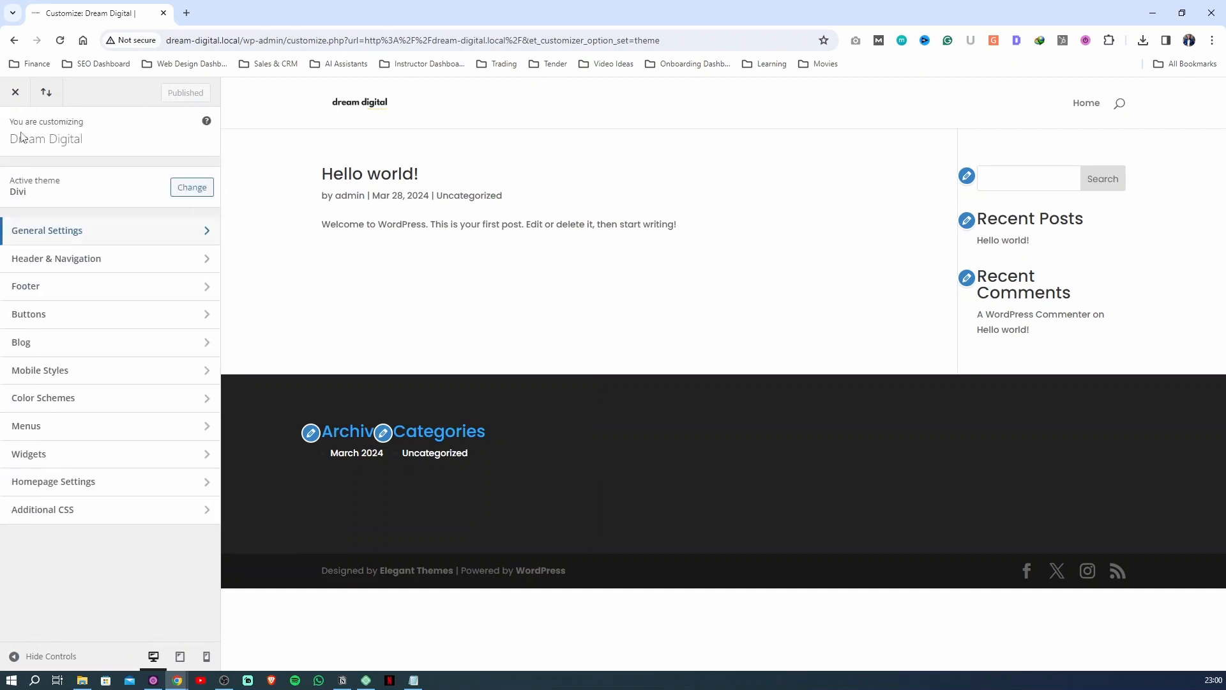
In the Header Format settings, try out the Centered, Centered Inline Logo, Slide In and Fullscreen header styles
{"action": "left_click", "coordinate": [51, 258]}
{"action": "left_click", "coordinate": [15, 127]}
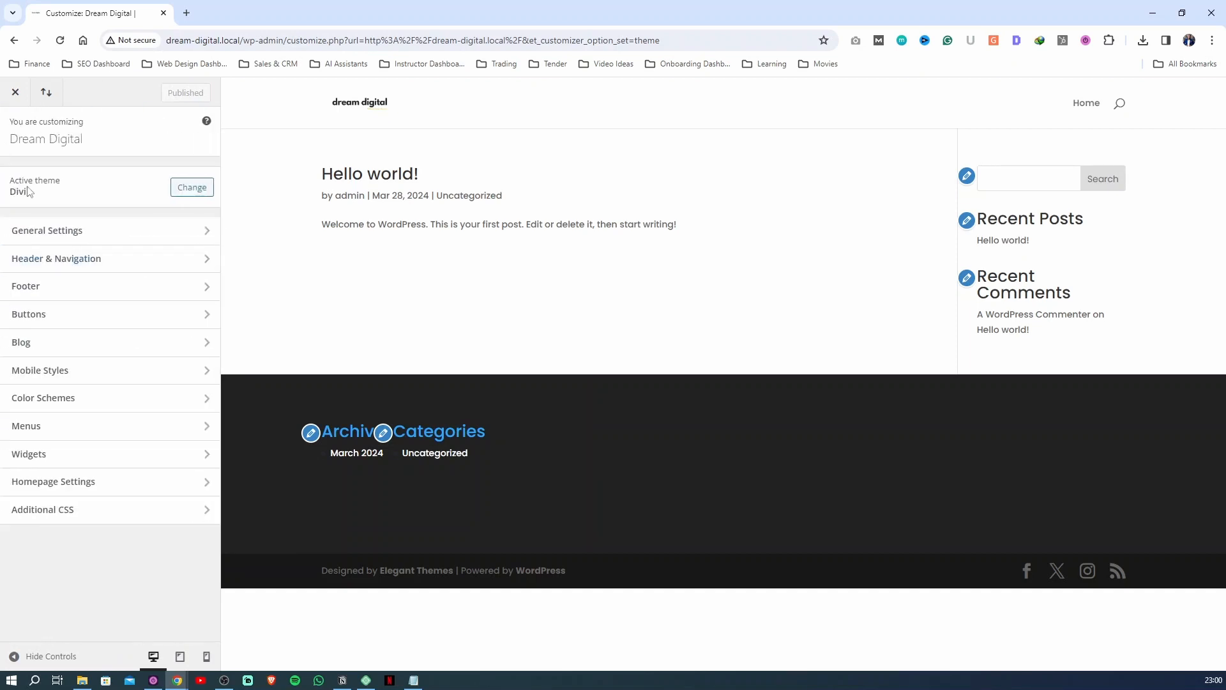
{"action": "left_click", "coordinate": [48, 260]}
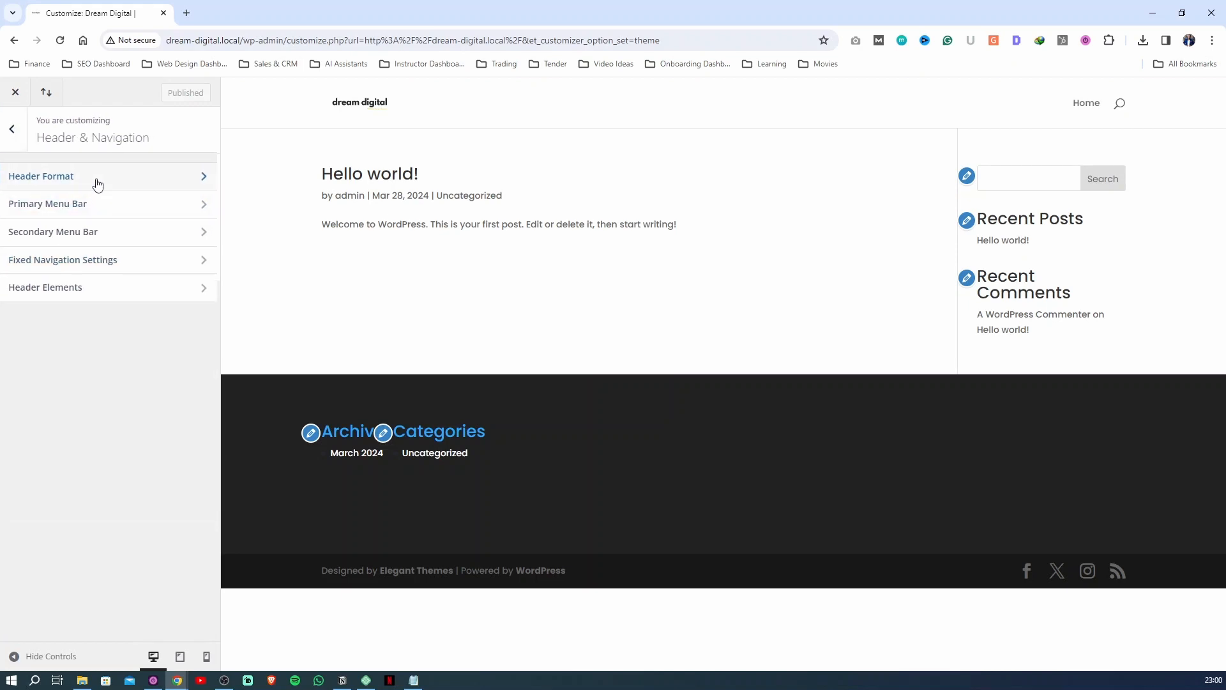
{"action": "left_click", "coordinate": [95, 185]}
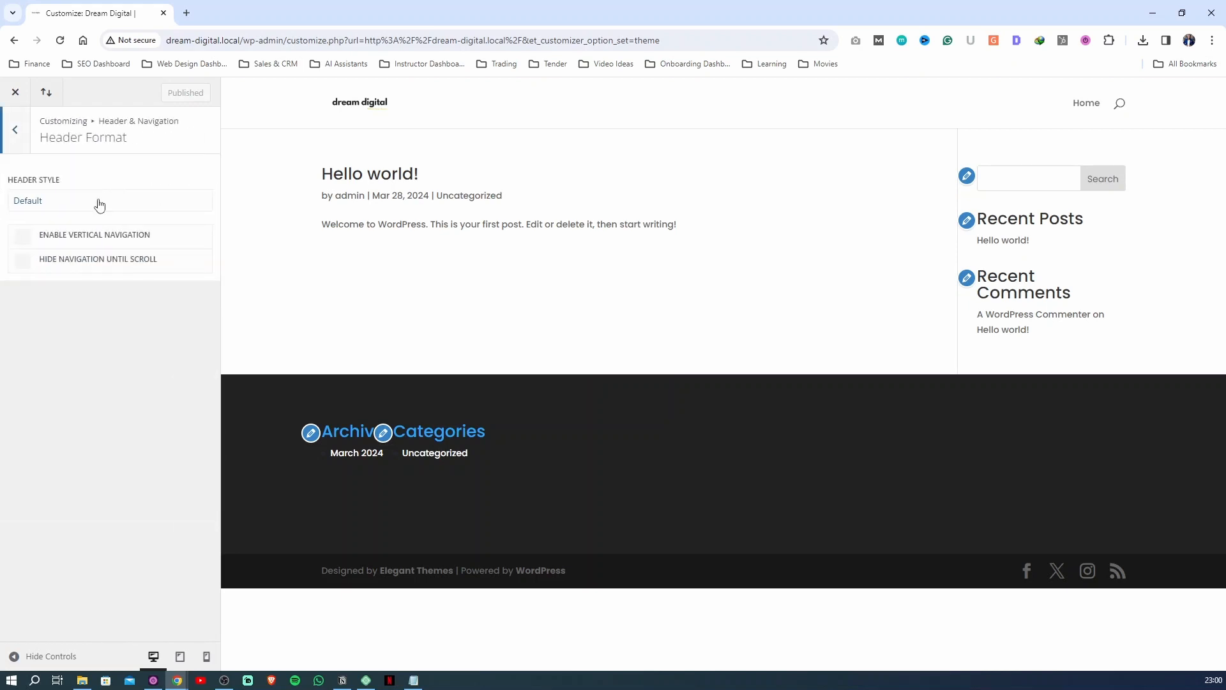
{"action": "left_click", "coordinate": [99, 203]}
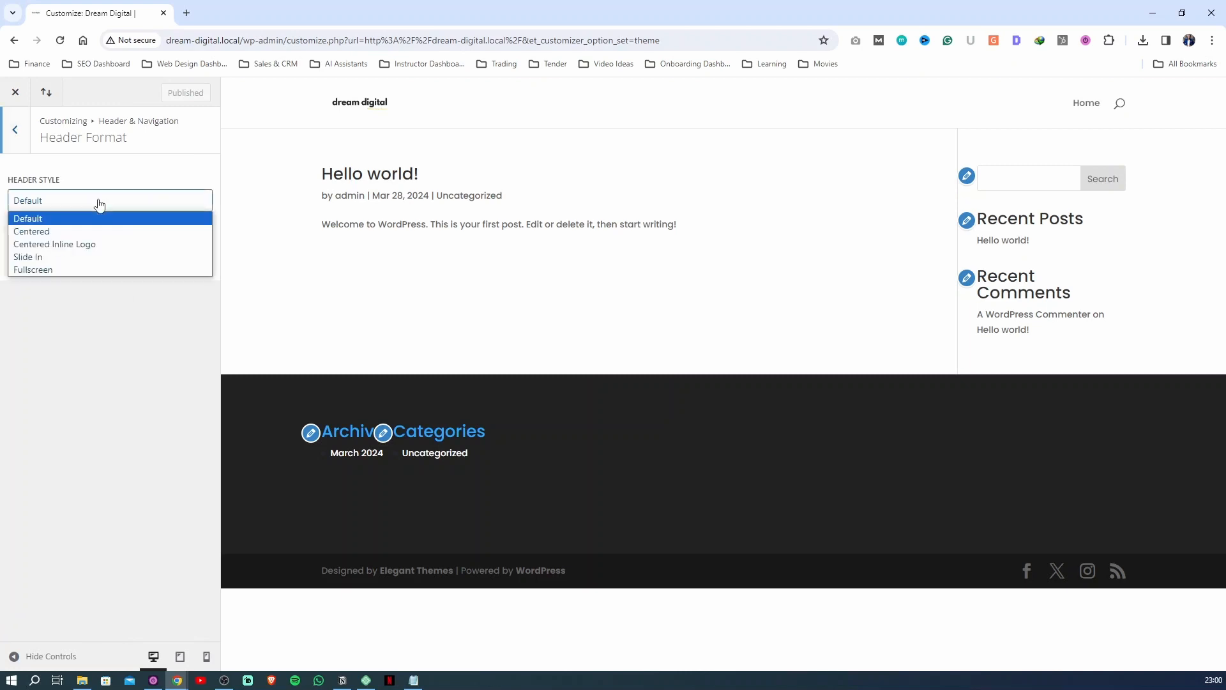
{"action": "left_click", "coordinate": [77, 230]}
{"action": "left_click", "coordinate": [128, 202]}
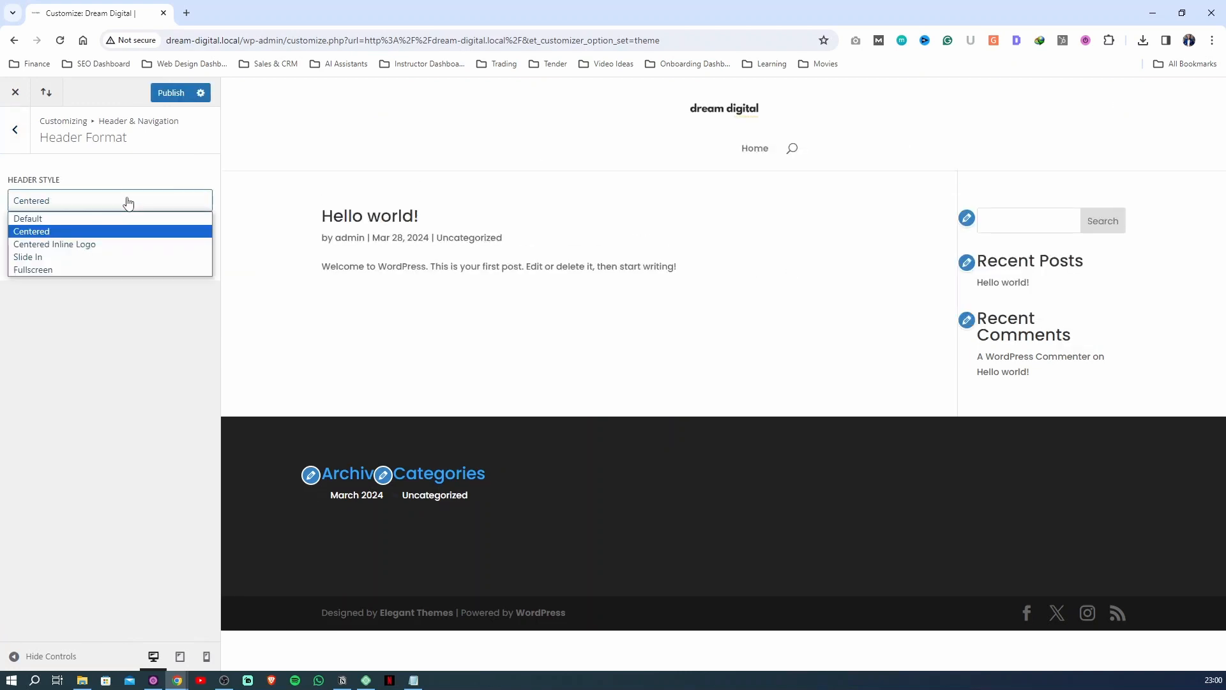
{"action": "left_click", "coordinate": [77, 242]}
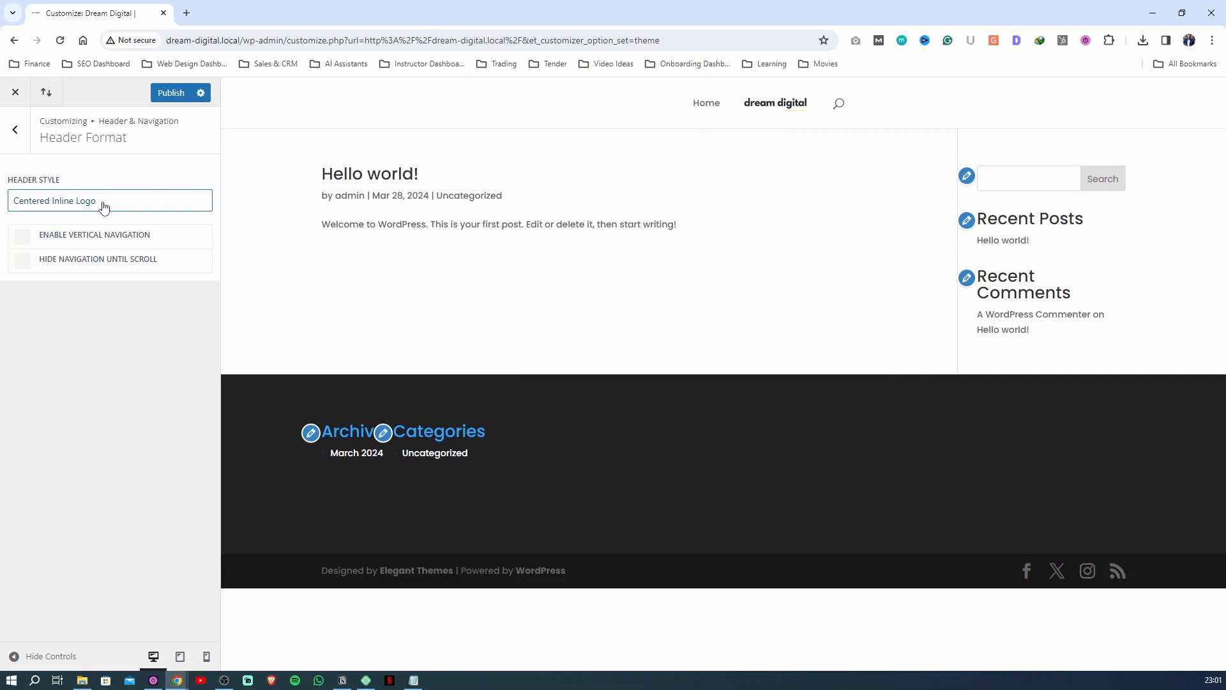
{"action": "left_click", "coordinate": [104, 207]}
{"action": "left_click", "coordinate": [87, 257]}
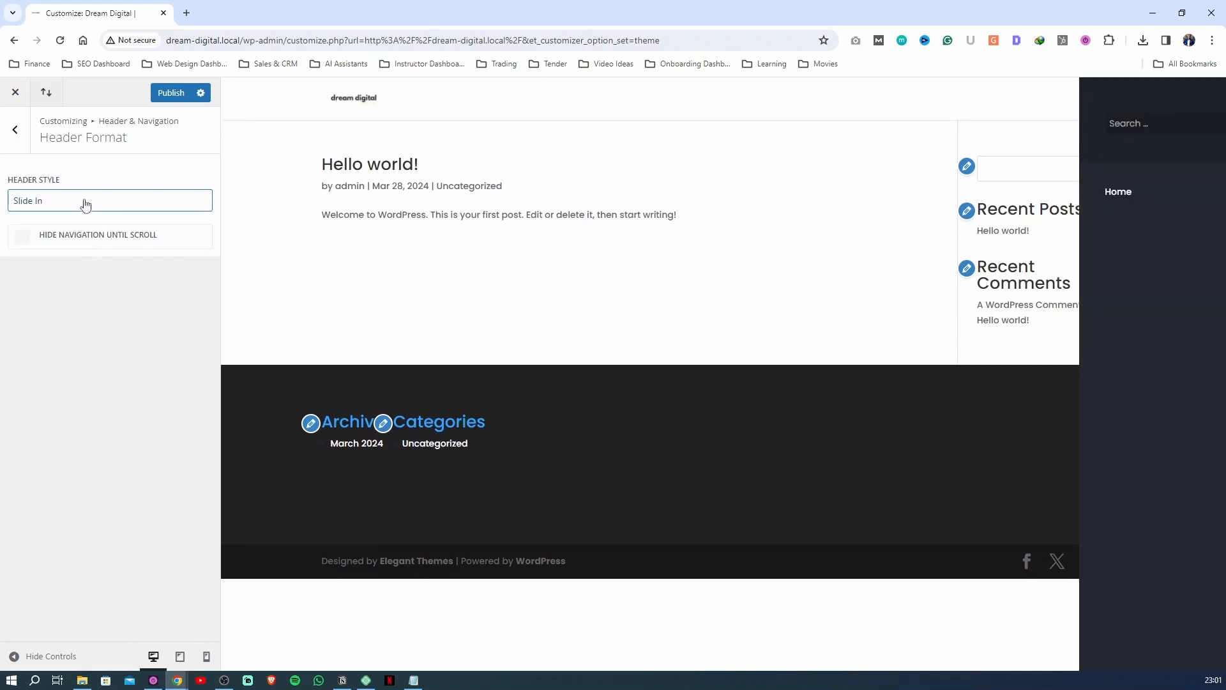
{"action": "left_click", "coordinate": [88, 204]}
{"action": "left_click", "coordinate": [63, 269]}
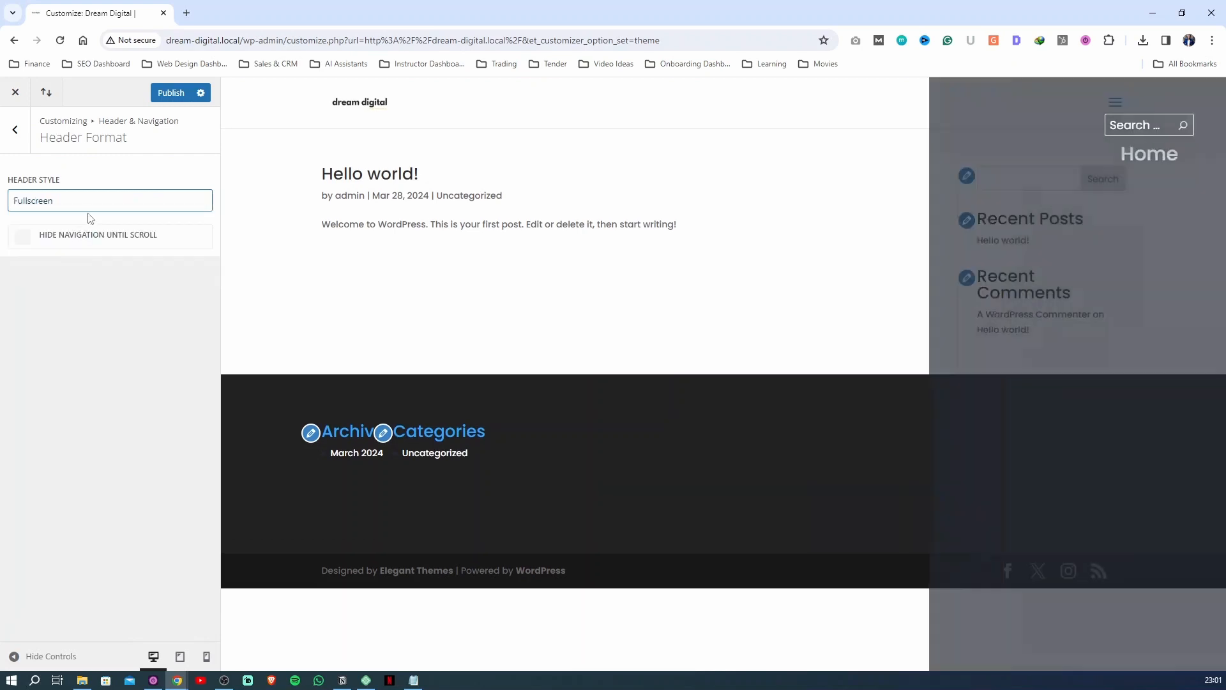
Set the header style back to Default and publish
{"action": "left_click", "coordinate": [96, 205]}
{"action": "left_click", "coordinate": [89, 219]}
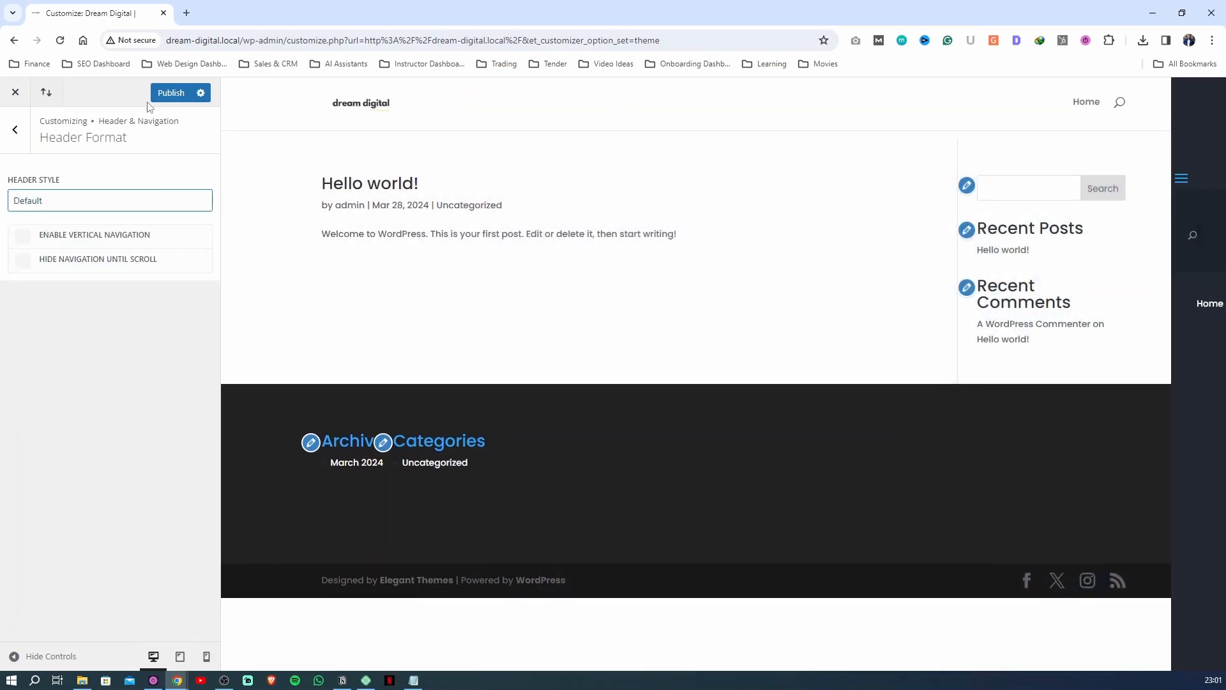
{"action": "left_click", "coordinate": [167, 93]}
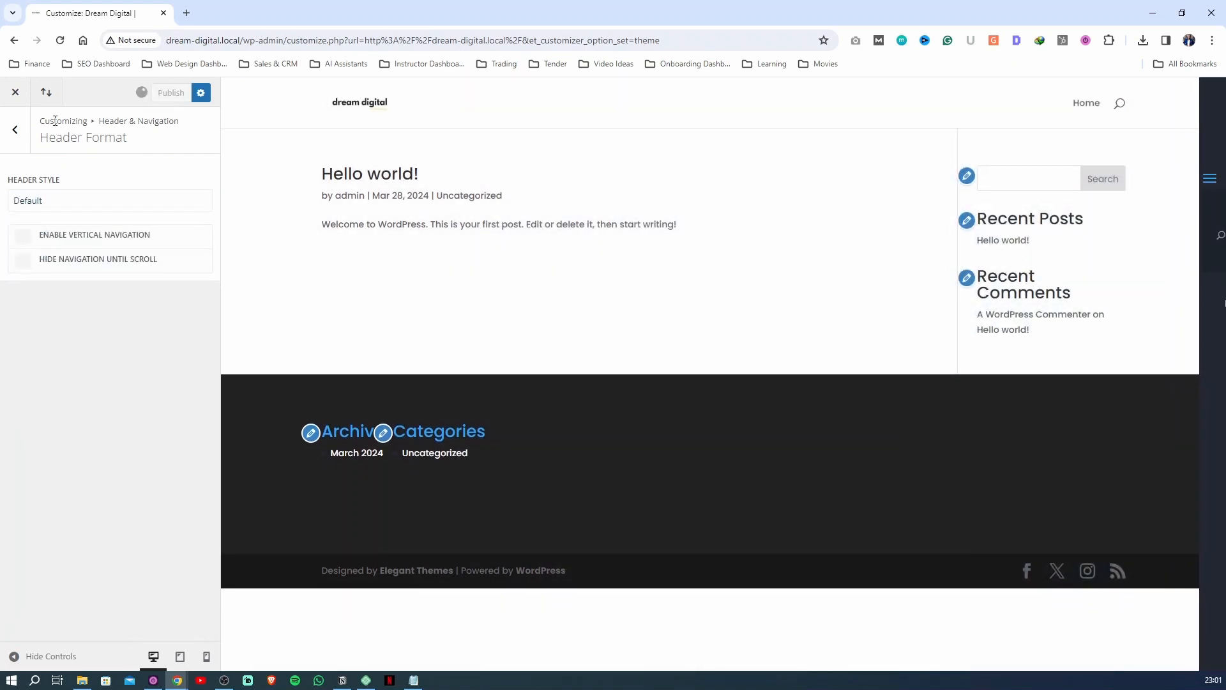
In the Primary Menu Bar settings, set the menu height to 66 and the logo max height to 100, and publish
{"action": "left_click", "coordinate": [15, 130]}
{"action": "left_click", "coordinate": [57, 211]}
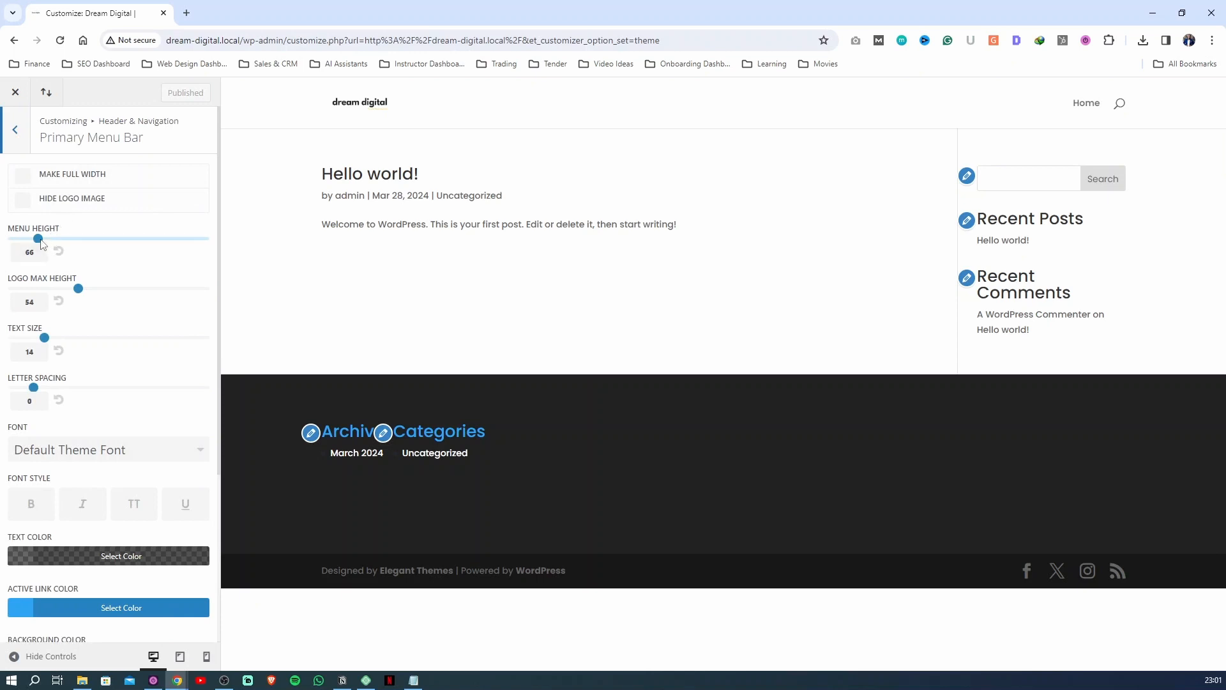
{"action": "mouse_move", "coordinate": [38, 239]}
{"action": "left_mouse_down"}
{"action": "mouse_move", "coordinate": [203, 239]}
{"action": "mouse_move", "coordinate": [49, 240]}
{"action": "left_mouse_up"}
{"action": "type", "text": "66"}
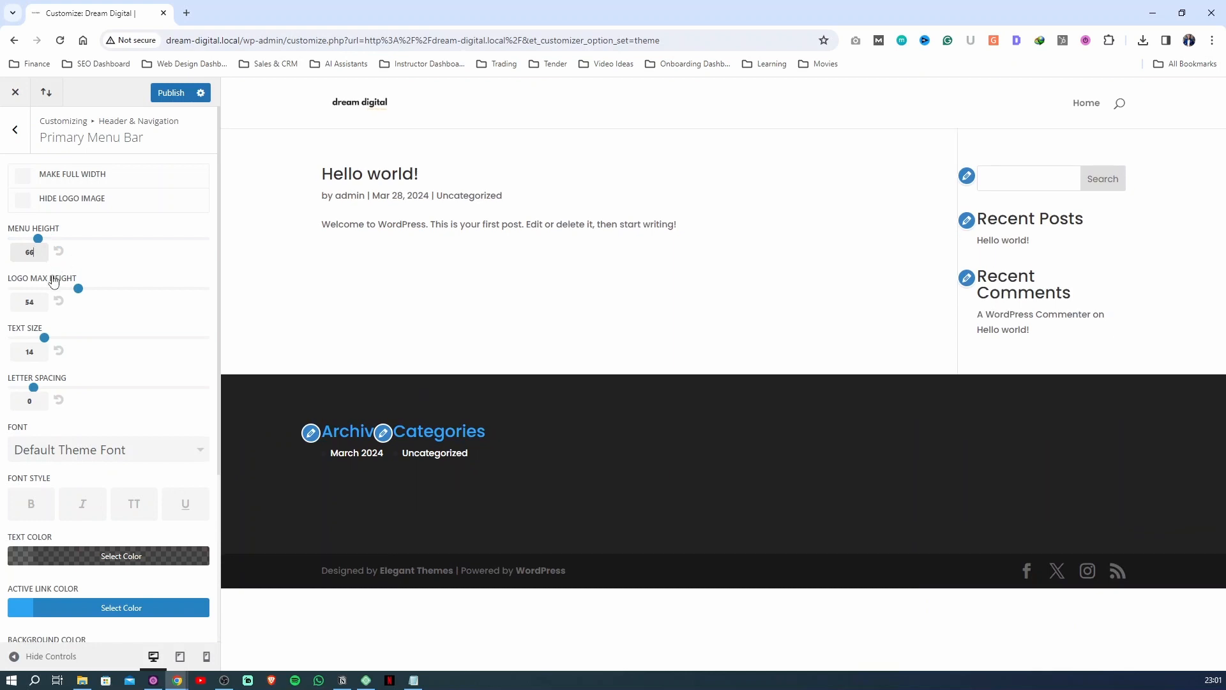
{"action": "left_click_drag", "start_coordinate": [80, 288], "coordinate": [251, 295]}
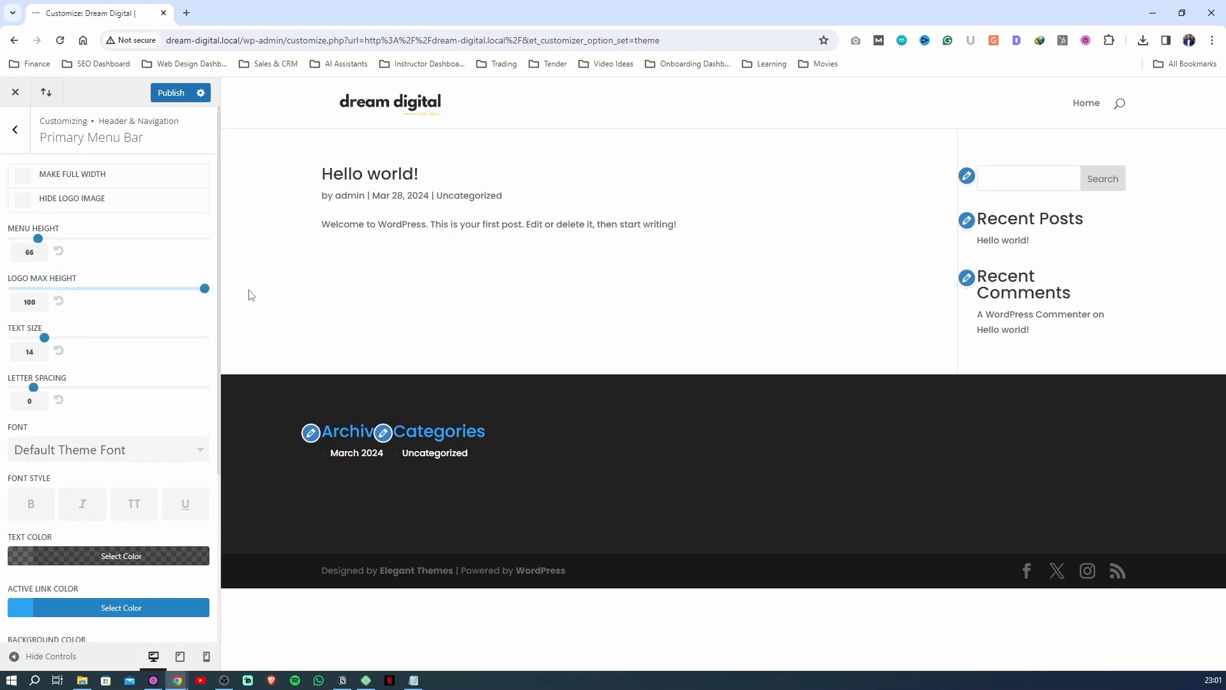
{"action": "left_click", "coordinate": [172, 93]}
Set the primary menu bar font to Poppins and publish the change
{"action": "scroll", "coordinate": [74, 415], "scroll_direction": "down", "scroll_amount": 1}
{"action": "left_click", "coordinate": [74, 394]}
{"action": "scroll", "coordinate": [72, 489], "scroll_direction": "down", "scroll_amount": 1}
{"action": "left_click_drag", "start_coordinate": [203, 389], "coordinate": [203, 493]}
{"action": "left_click", "coordinate": [58, 458]}
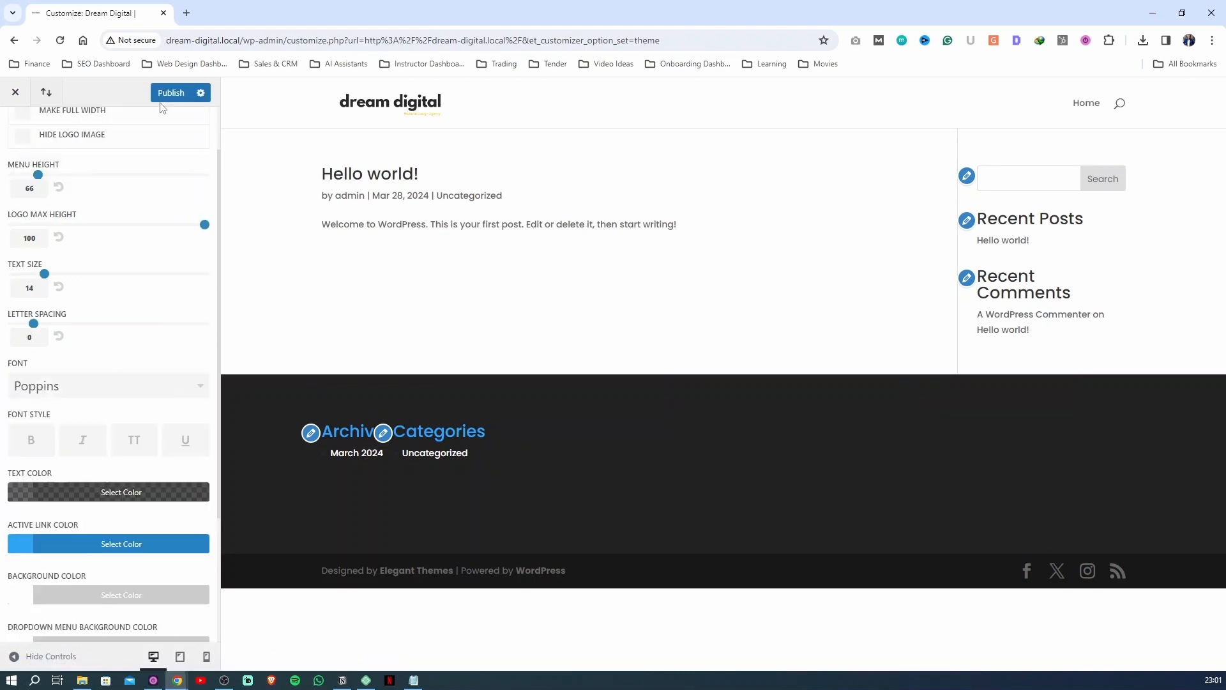
{"action": "left_click", "coordinate": [163, 100]}
Raise the opacity of the primary menu text color to rgba(0,0,0,0.93) and publish
{"action": "left_click", "coordinate": [35, 495]}
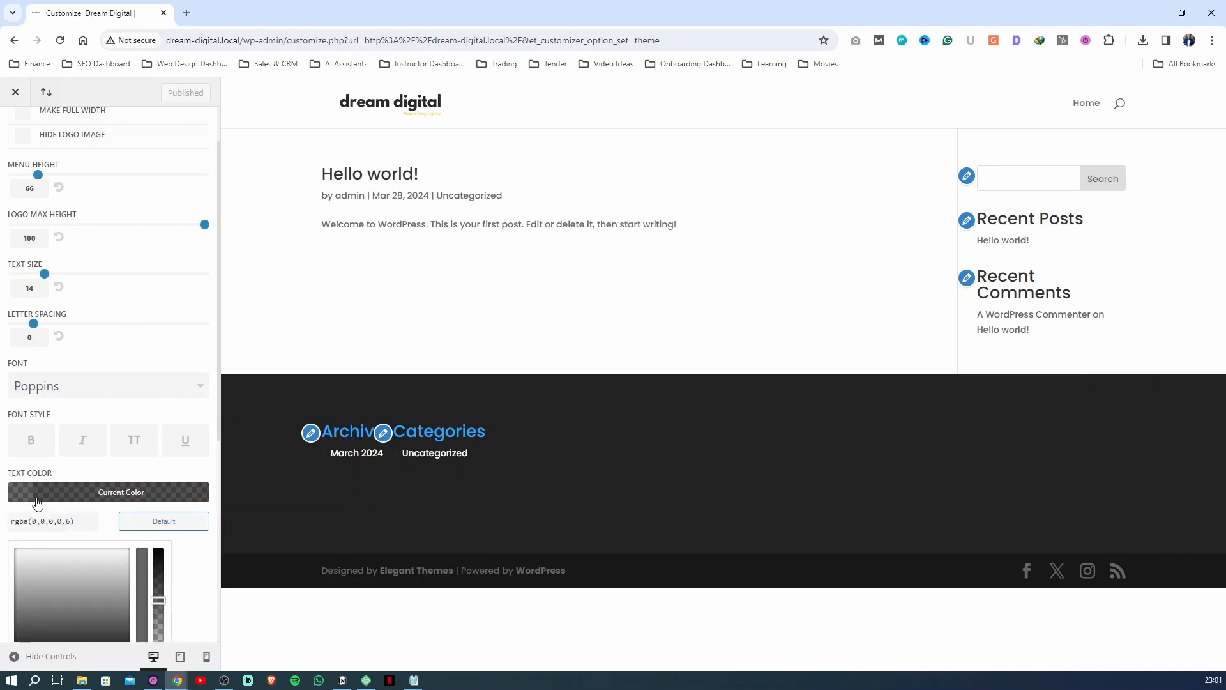
{"action": "scroll", "coordinate": [156, 515], "scroll_direction": "down", "scroll_amount": 2}
{"action": "left_click", "coordinate": [160, 447]}
{"action": "mouse_move", "coordinate": [159, 447]}
{"action": "left_mouse_down"}
{"action": "mouse_move", "coordinate": [156, 549]}
{"action": "mouse_move", "coordinate": [181, 370]}
{"action": "mouse_move", "coordinate": [171, 455]}
{"action": "mouse_move", "coordinate": [165, 430]}
{"action": "left_mouse_up"}
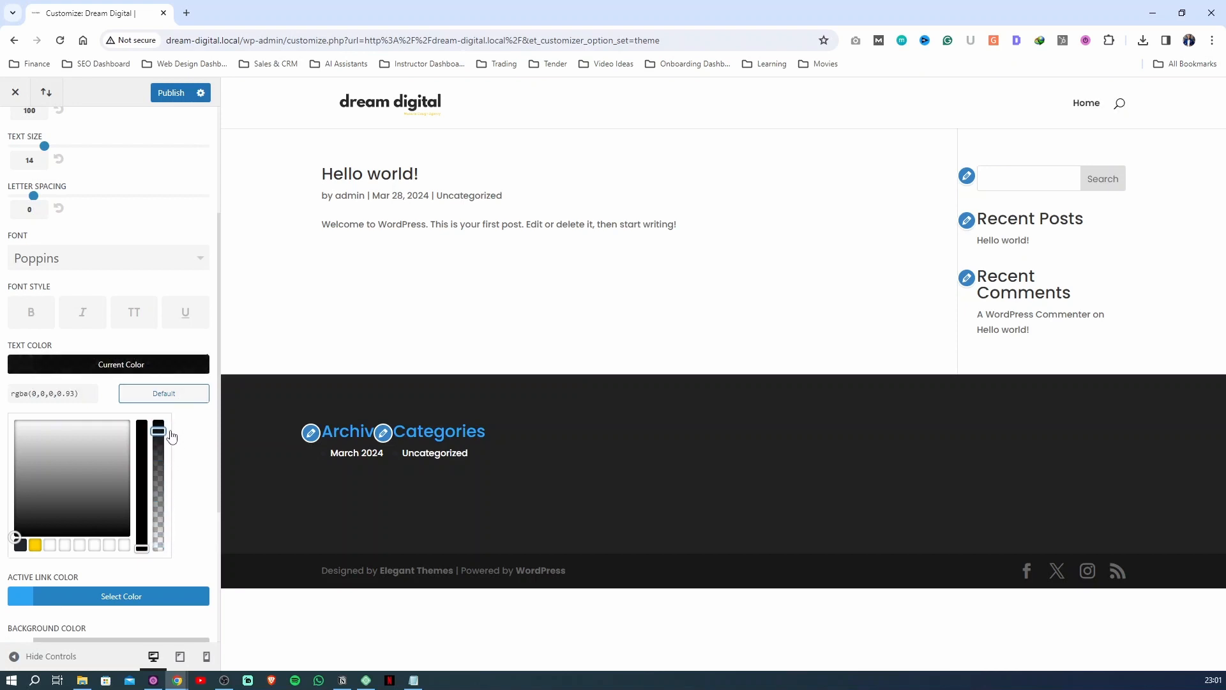
{"action": "left_click", "coordinate": [177, 98]}
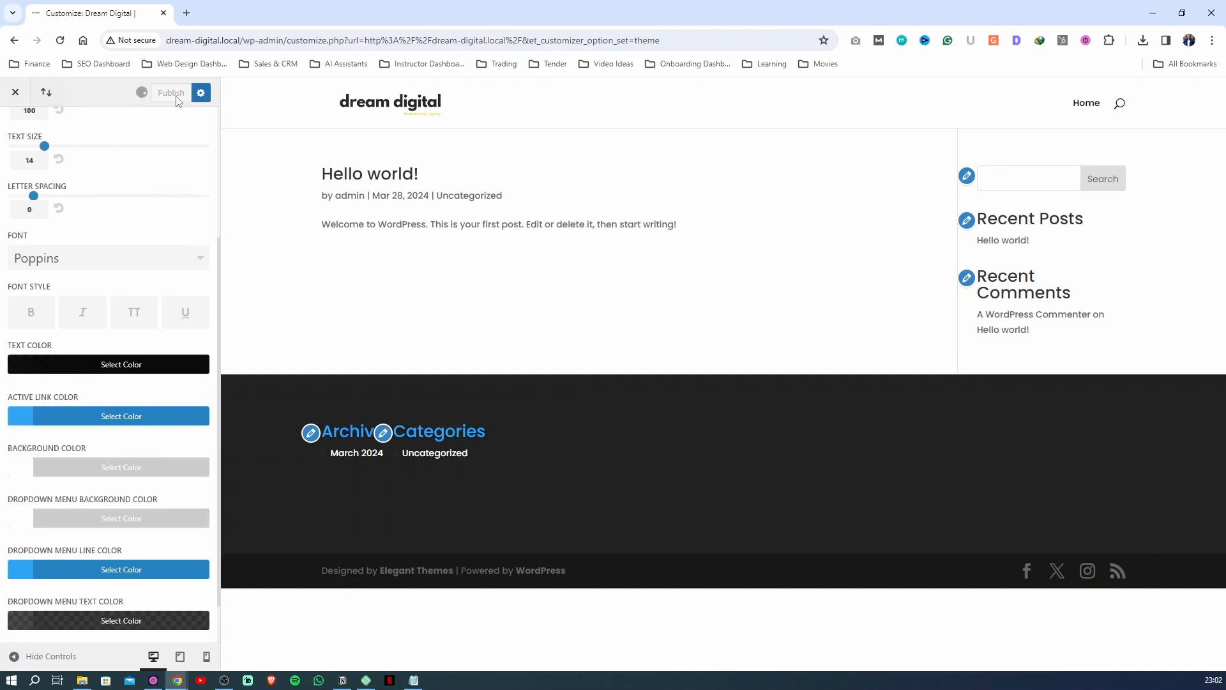
Apply the all-caps (TT) font style to the primary menu text and publish
{"action": "left_click", "coordinate": [137, 316]}
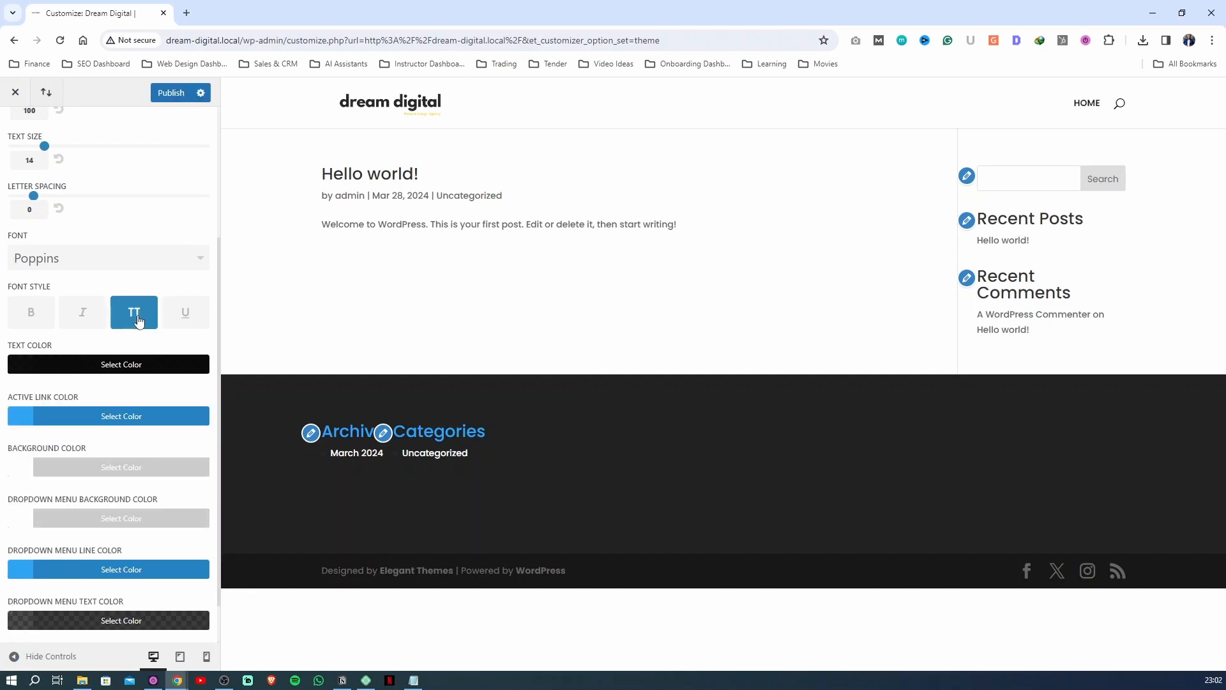
{"action": "left_click", "coordinate": [139, 319]}
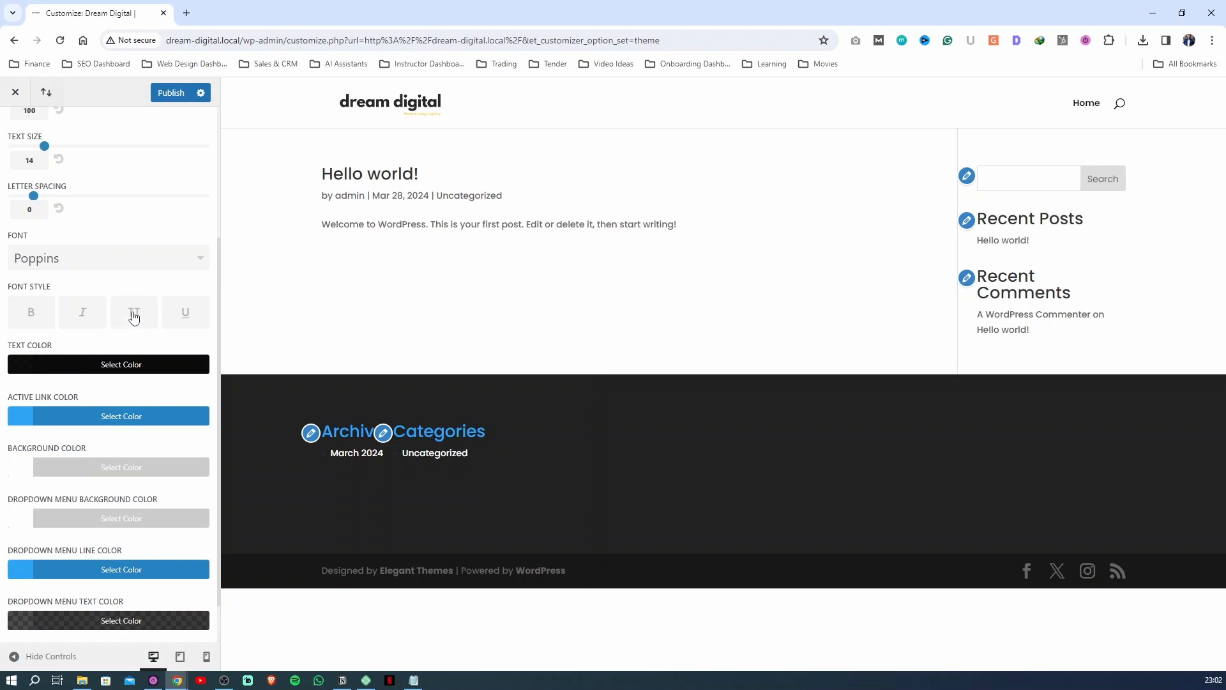
{"action": "left_click", "coordinate": [134, 315]}
{"action": "left_click", "coordinate": [165, 99]}
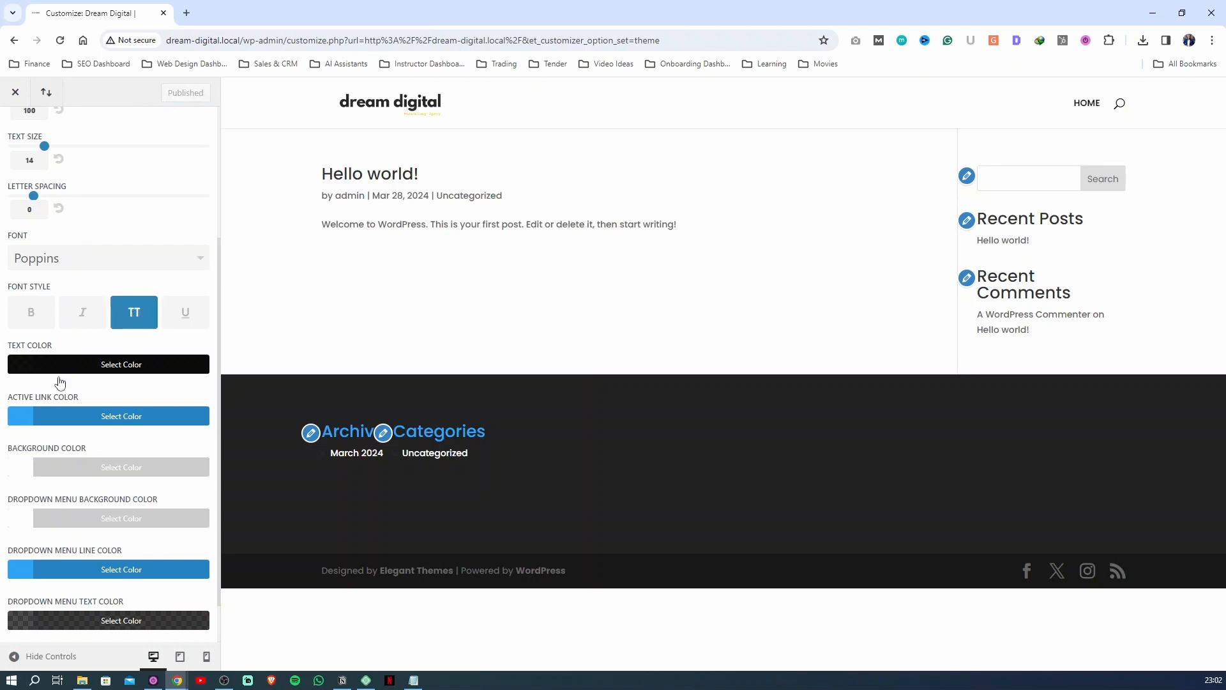
Set the primary menu's active link color and dropdown menu line color to the yellow palette swatch #ffd000, publishing the changes
{"action": "left_click", "coordinate": [86, 416]}
{"action": "left_click", "coordinate": [35, 595]}
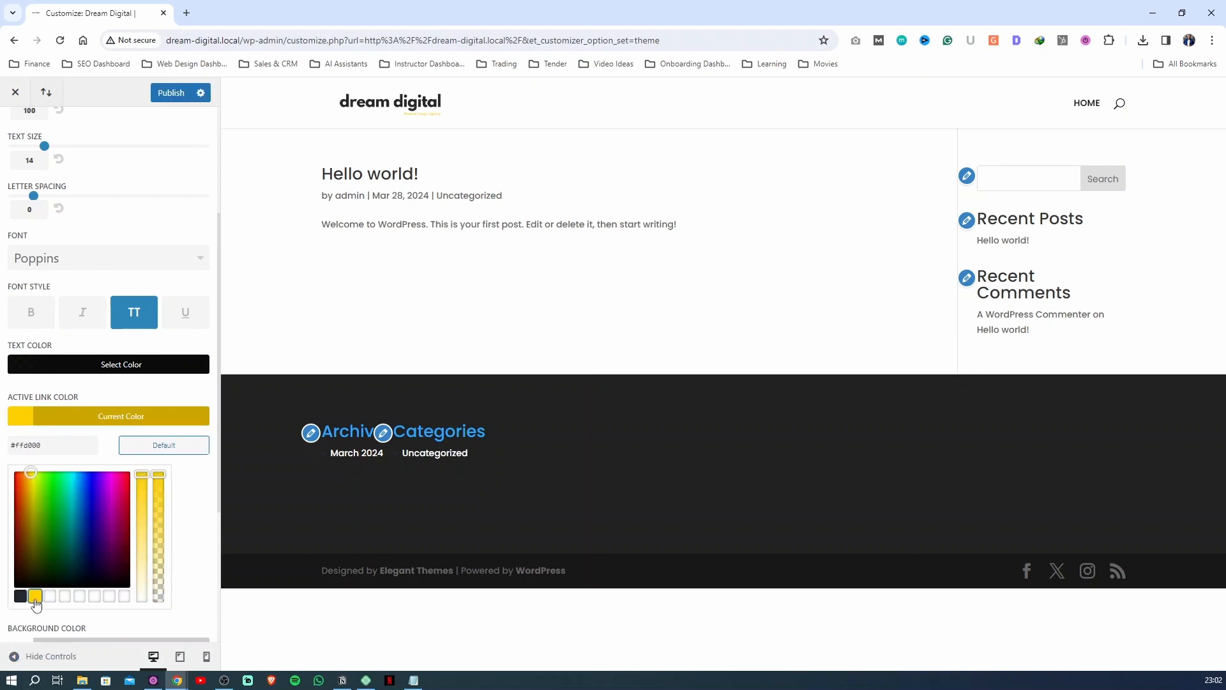
{"action": "scroll", "coordinate": [60, 523], "scroll_direction": "down", "scroll_amount": 1}
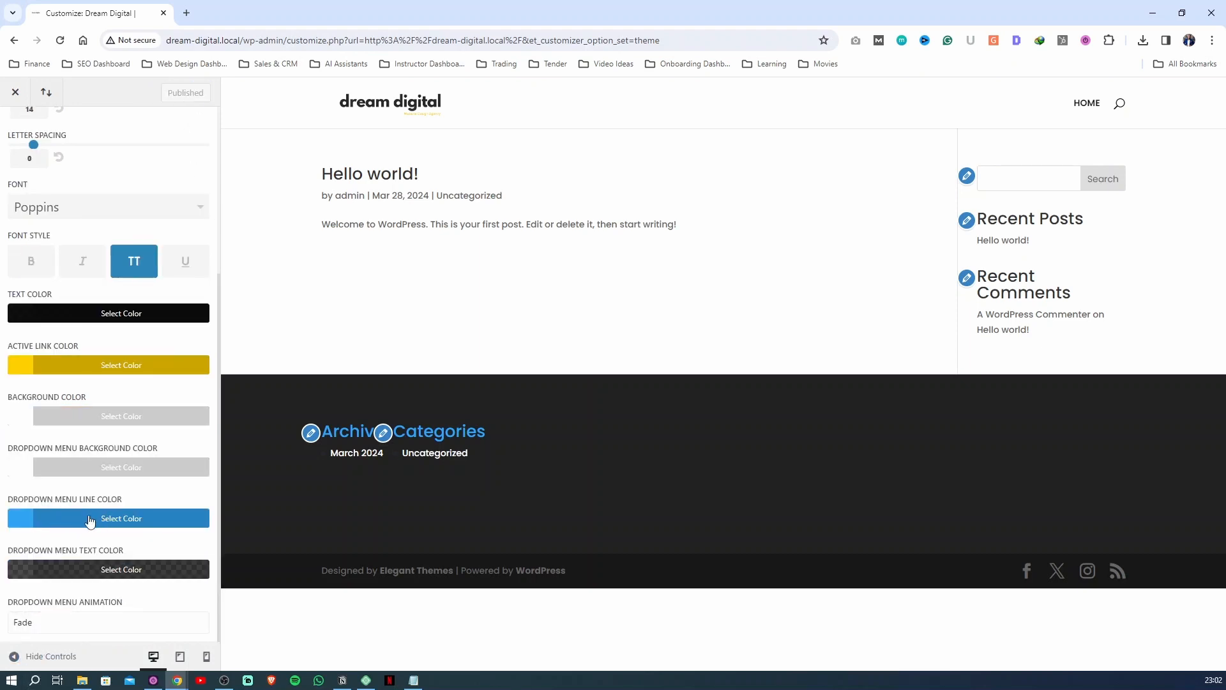
{"action": "left_click", "coordinate": [56, 523]}
{"action": "scroll", "coordinate": [37, 527], "scroll_direction": "down", "scroll_amount": 3}
{"action": "left_click", "coordinate": [35, 519]}
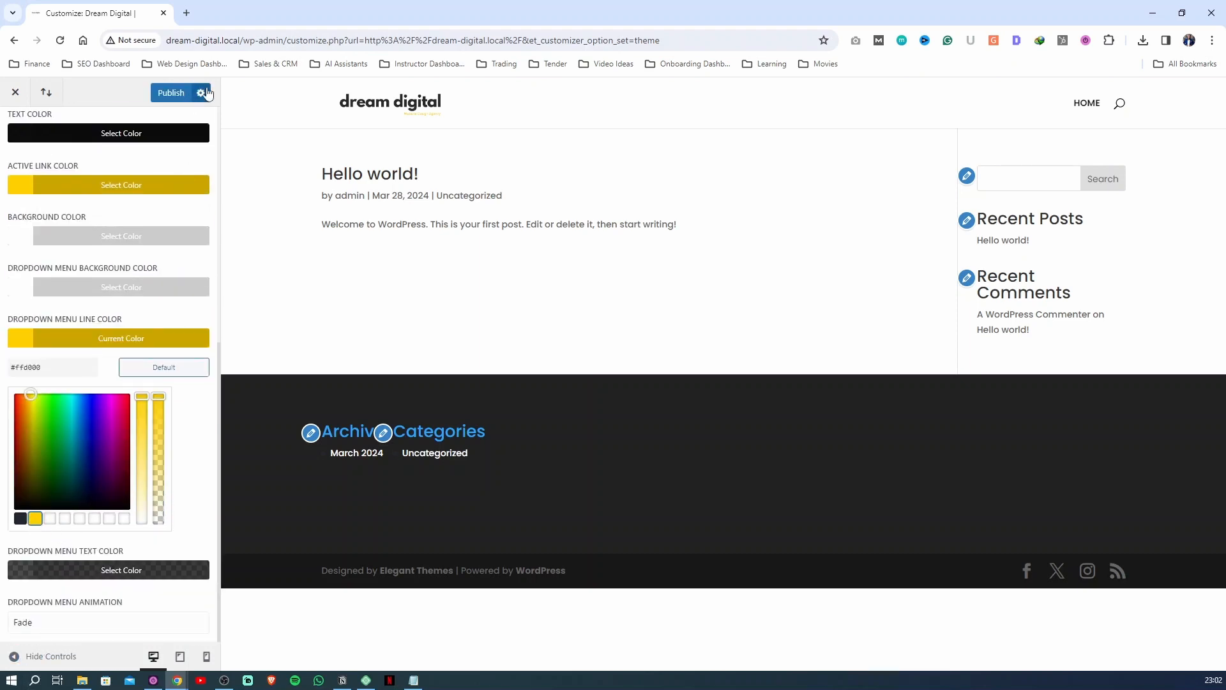
{"action": "scroll", "coordinate": [109, 192], "scroll_direction": "up", "scroll_amount": 10}
In the Secondary Menu Bar settings, set the font to Poppins and publish
{"action": "left_click", "coordinate": [18, 130]}
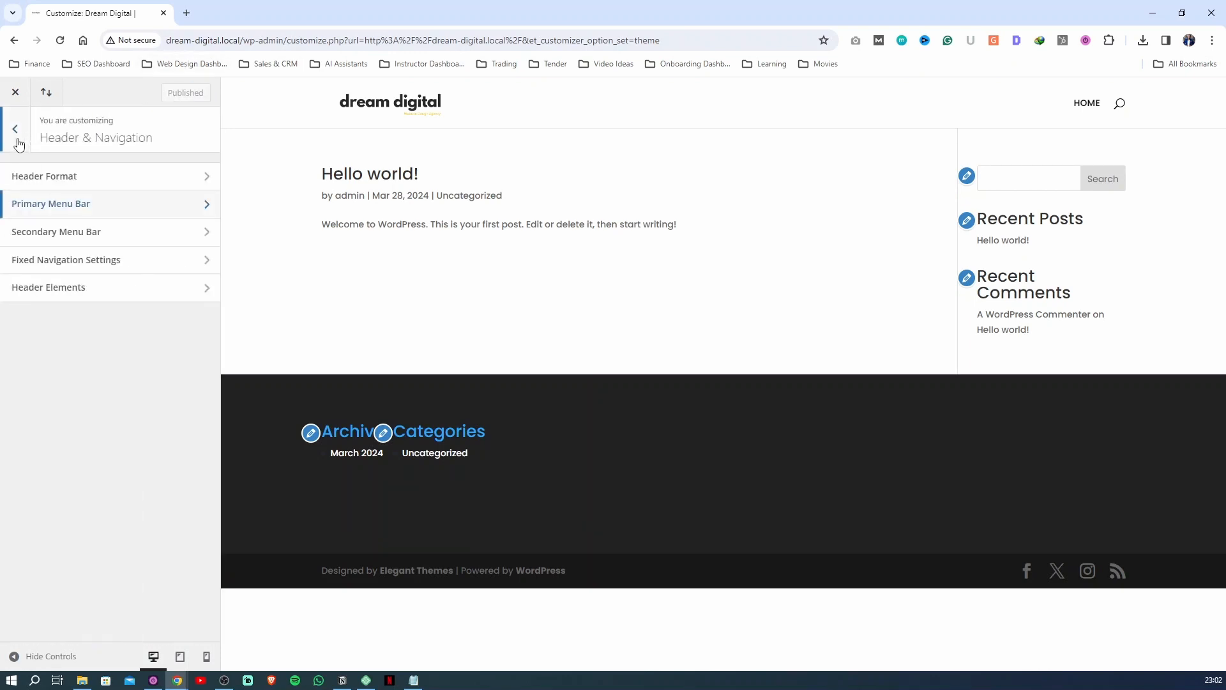
{"action": "left_click", "coordinate": [60, 233]}
{"action": "left_click", "coordinate": [95, 326]}
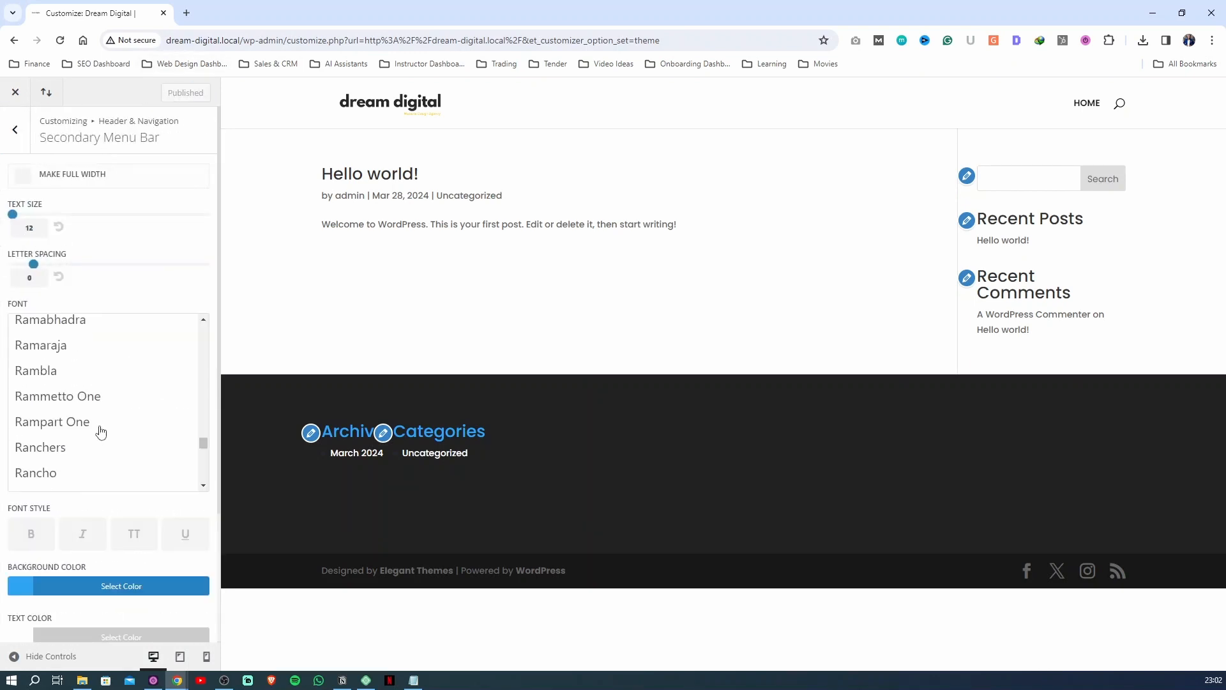
{"action": "scroll", "coordinate": [98, 431], "scroll_direction": "down", "scroll_amount": 10}
{"action": "scroll", "coordinate": [97, 437], "scroll_direction": "down", "scroll_amount": 12}
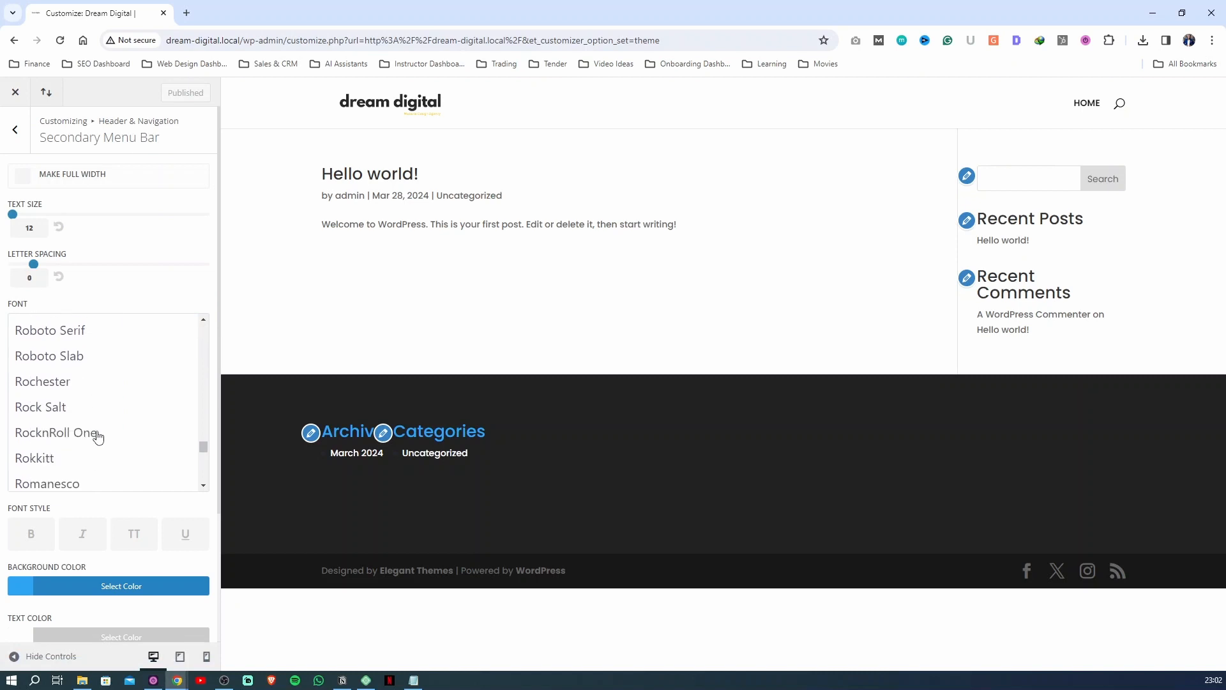
{"action": "scroll", "coordinate": [96, 445], "scroll_direction": "down", "scroll_amount": 8}
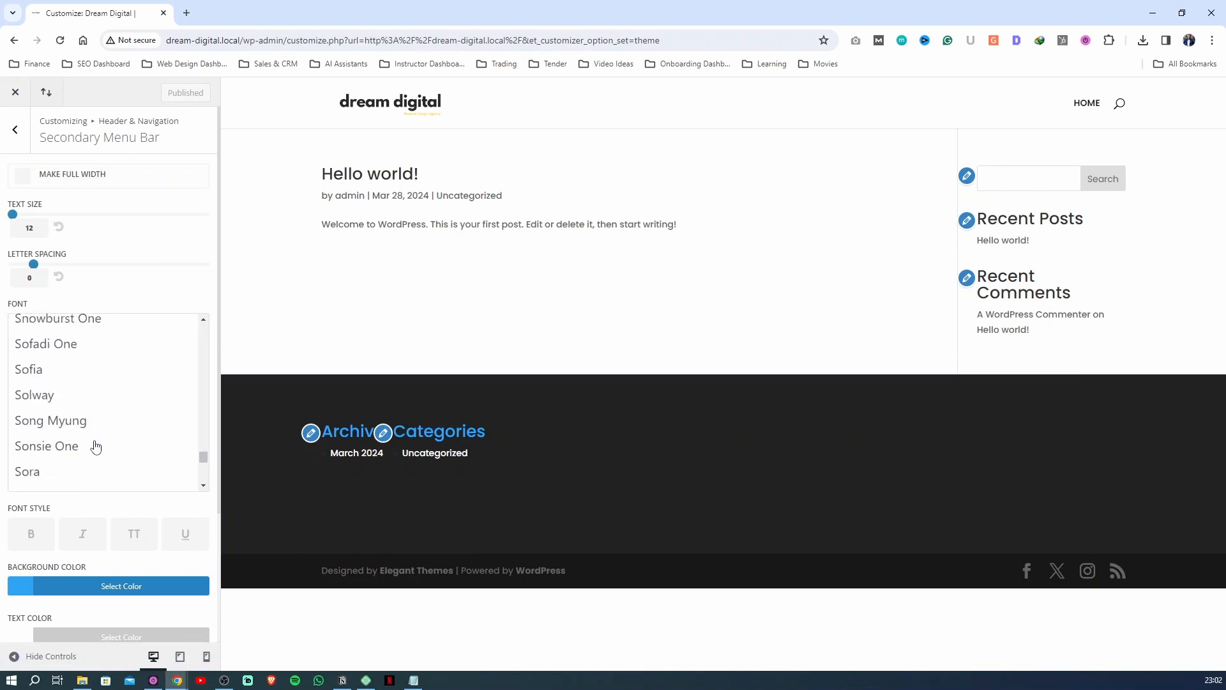
{"action": "left_click_drag", "start_coordinate": [203, 459], "coordinate": [178, 87]}
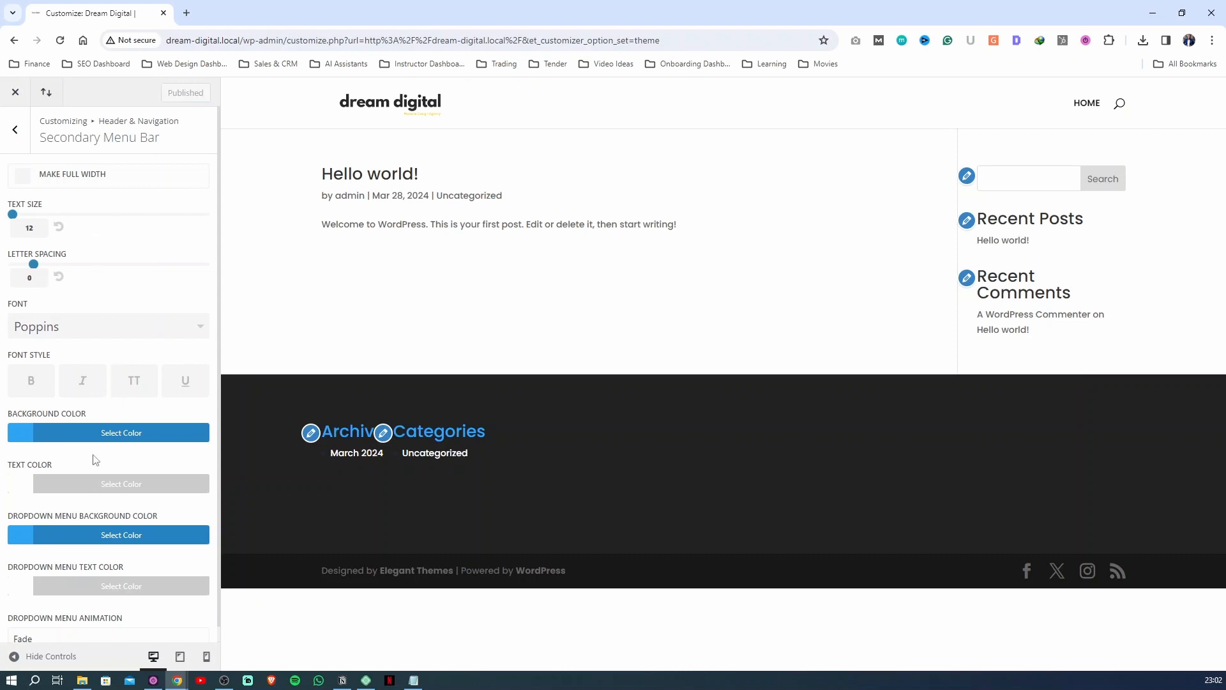
In the Header Elements settings, turn off Show Search Icon and publish
{"action": "left_click", "coordinate": [22, 147]}
{"action": "left_click", "coordinate": [62, 285]}
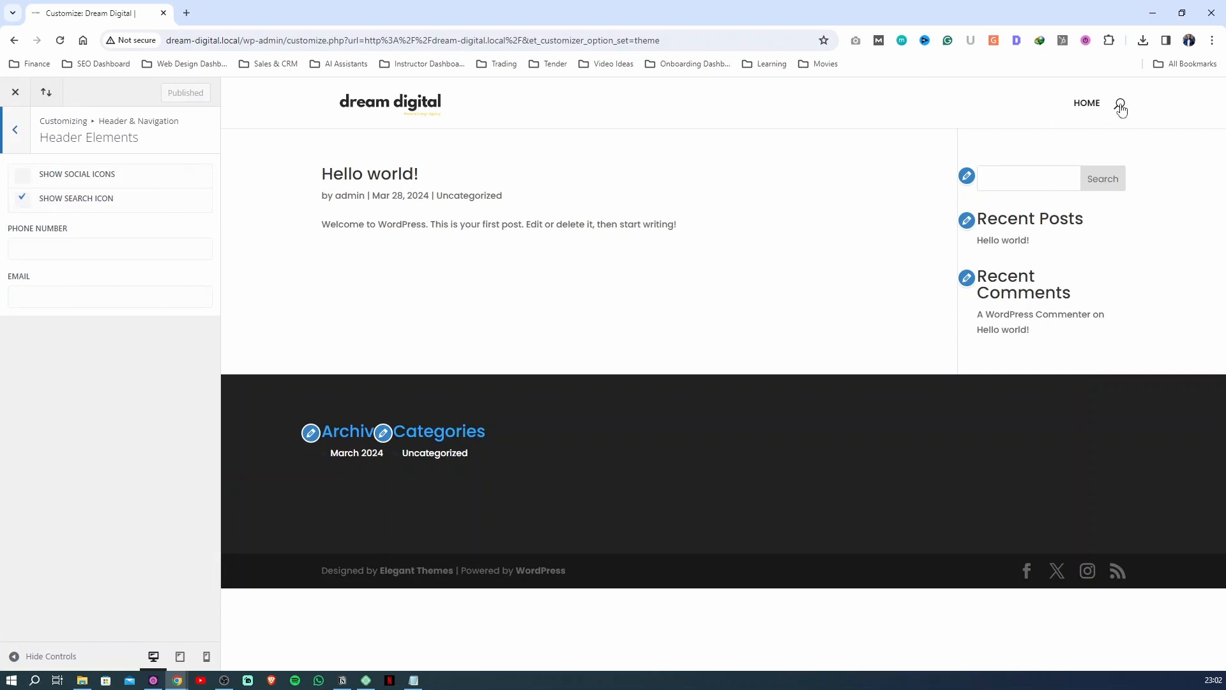
{"action": "left_click", "coordinate": [35, 201]}
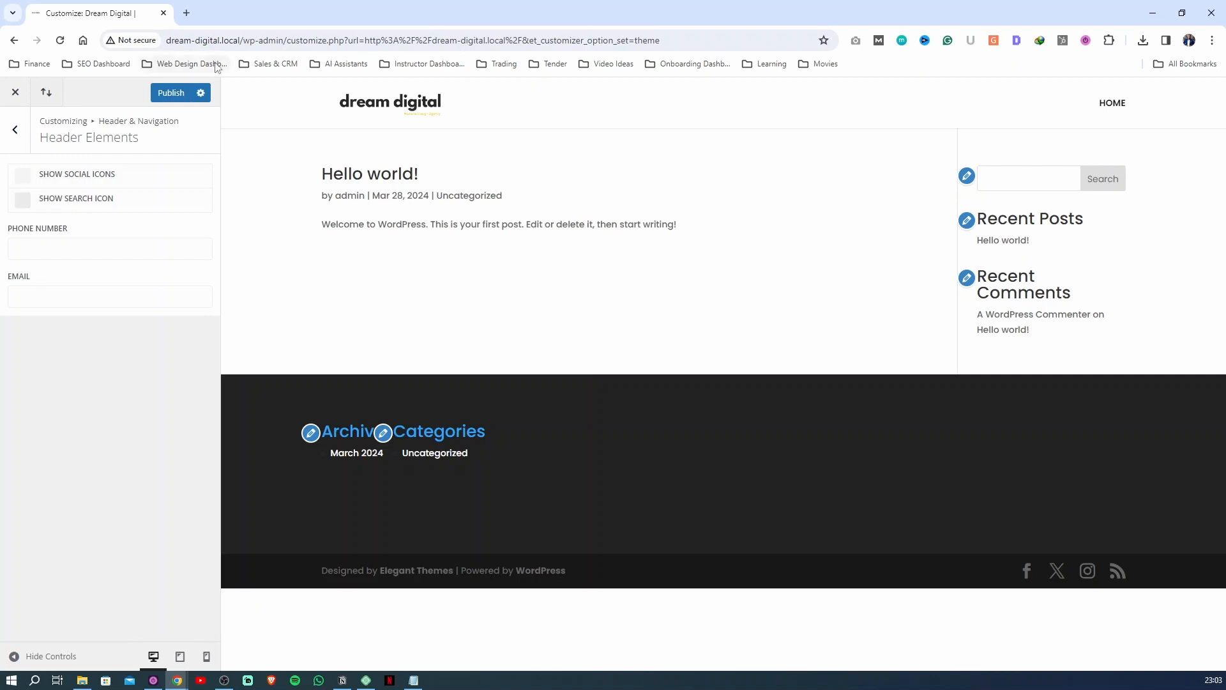
Enter the agency's phone number and e-mail address in the Header Elements settings and publish
{"action": "left_click", "coordinate": [40, 247]}
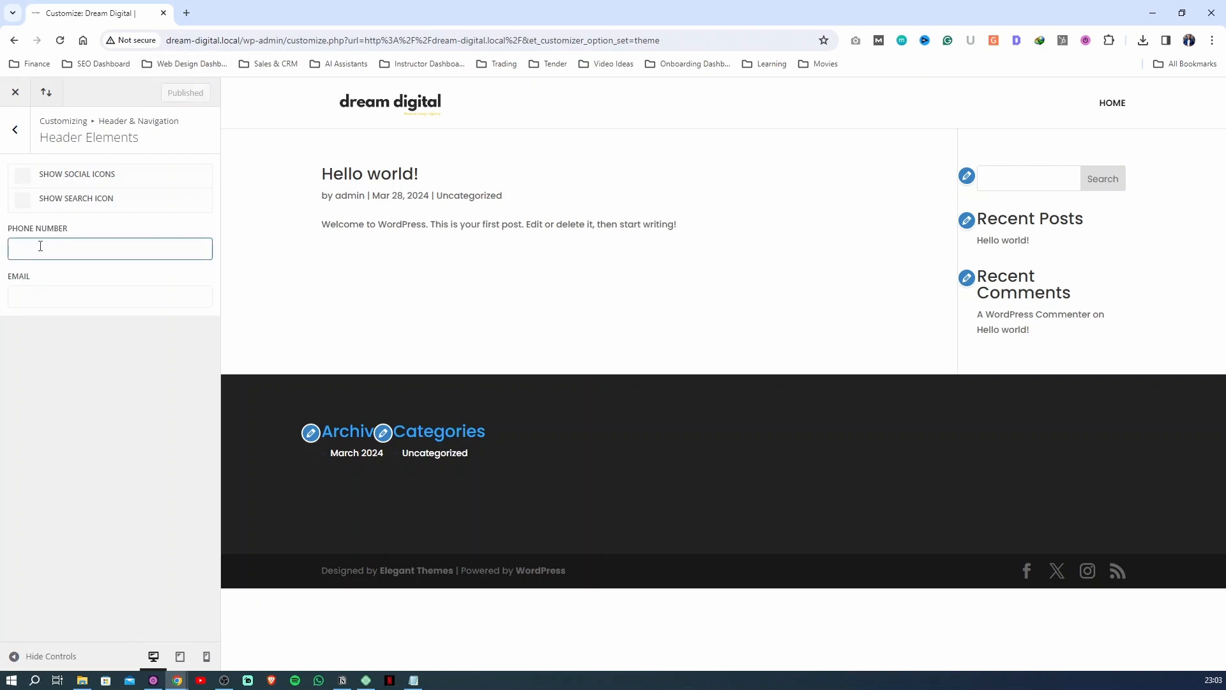
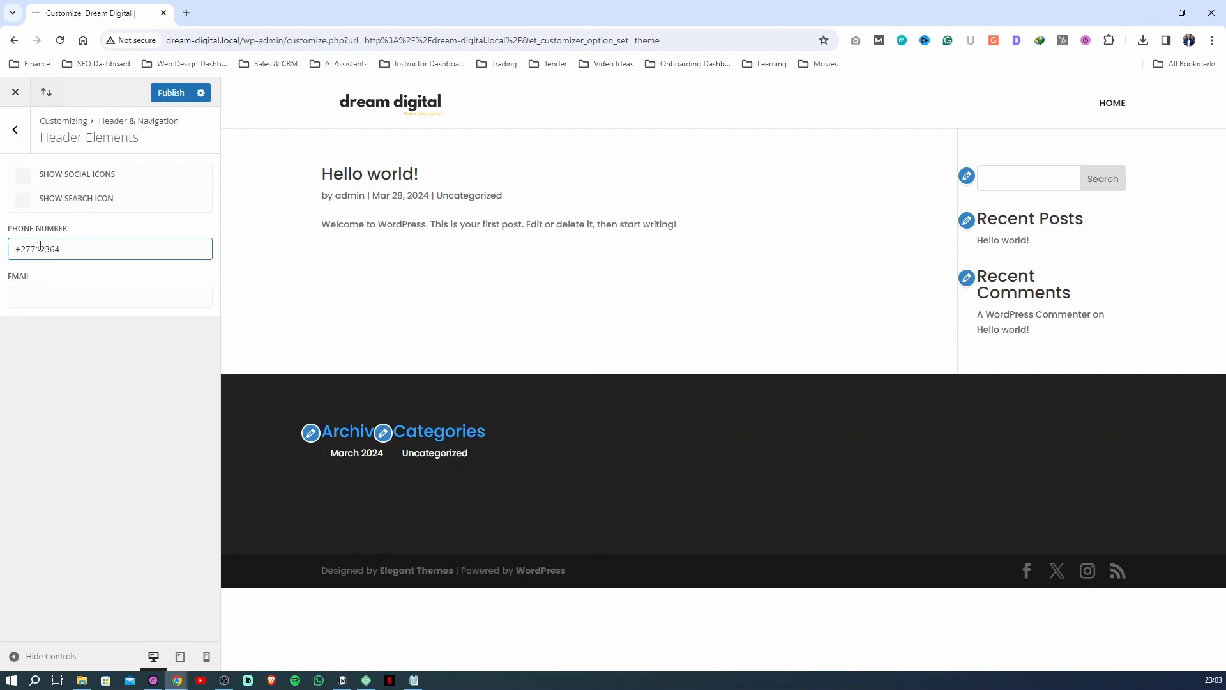
{"action": "left_click_drag", "start_coordinate": [40, 248], "coordinate": [54, 249]}
{"action": "left_click", "coordinate": [57, 300]}
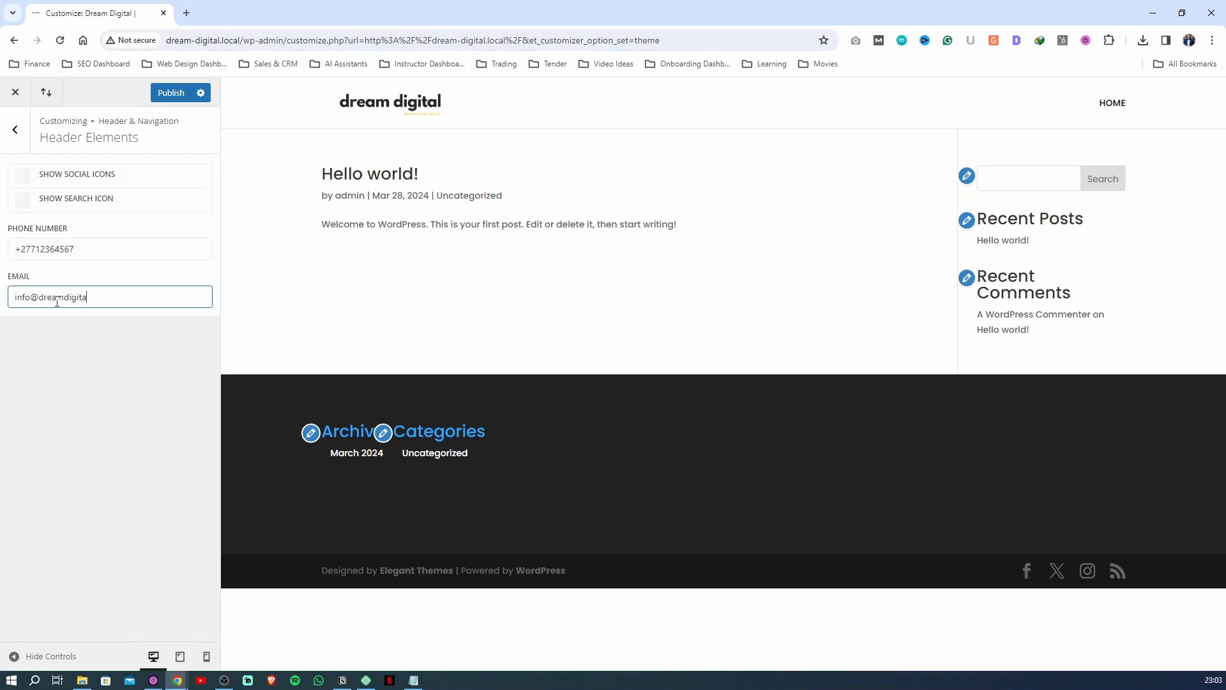
{"action": "left_click", "coordinate": [163, 93]}
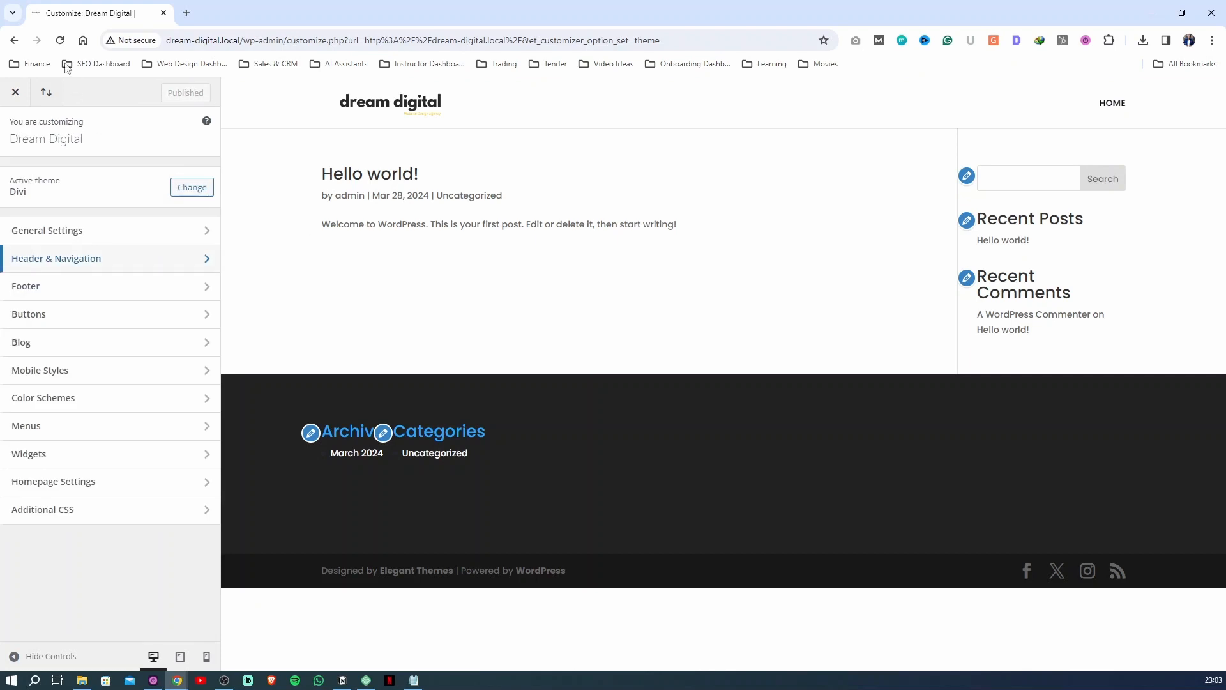
In the Secondary Menu Bar settings, set the background color to #ffd000 and the text color to #222831, then publish
{"action": "right_click", "coordinate": [285, 288]}
{"action": "key", "text": "Escape"}
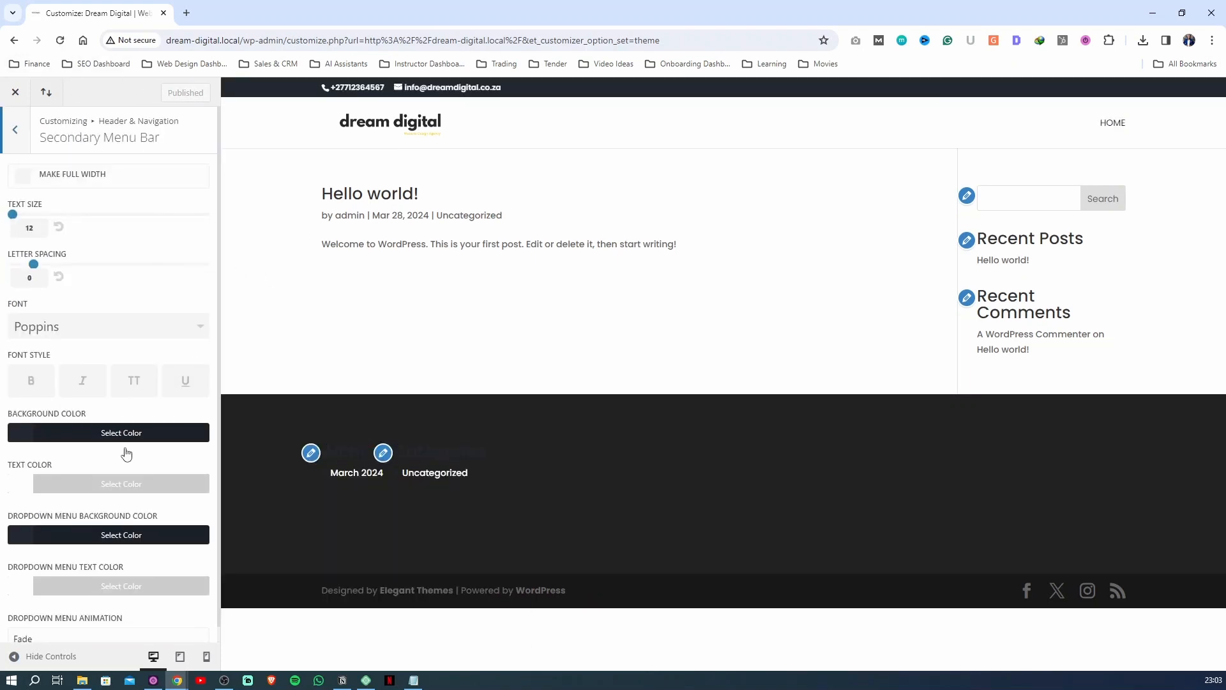
{"action": "scroll", "coordinate": [125, 453], "scroll_direction": "down", "scroll_amount": 1}
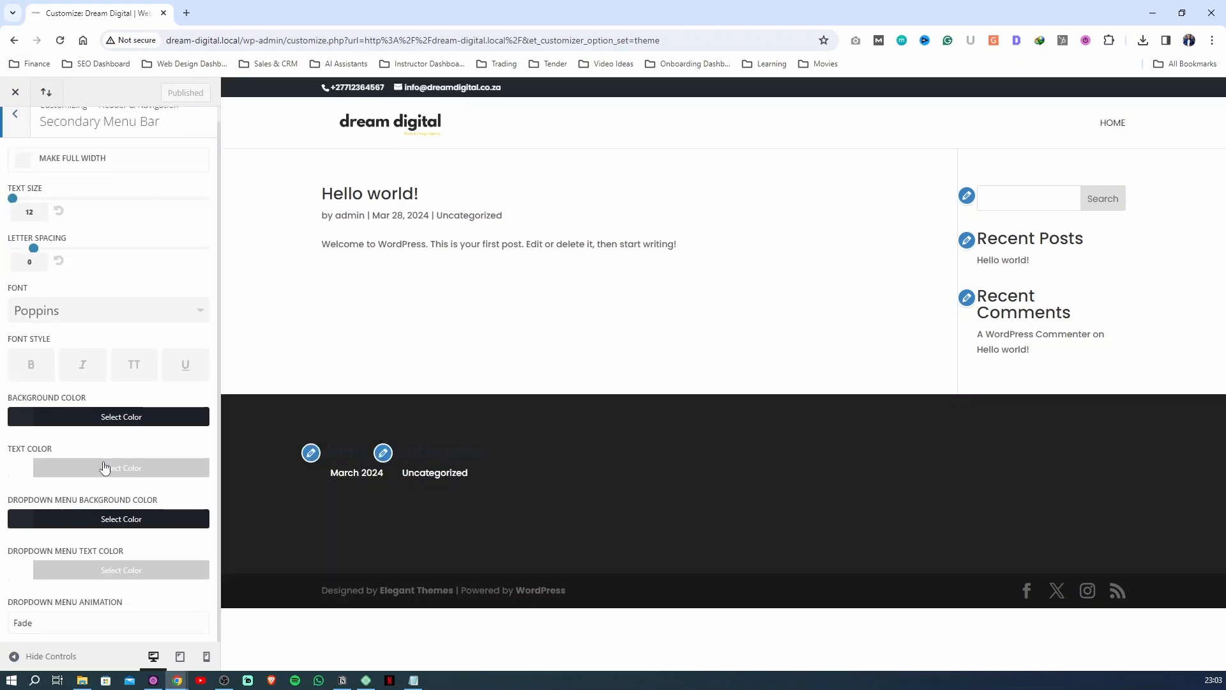
{"action": "left_click", "coordinate": [63, 423]}
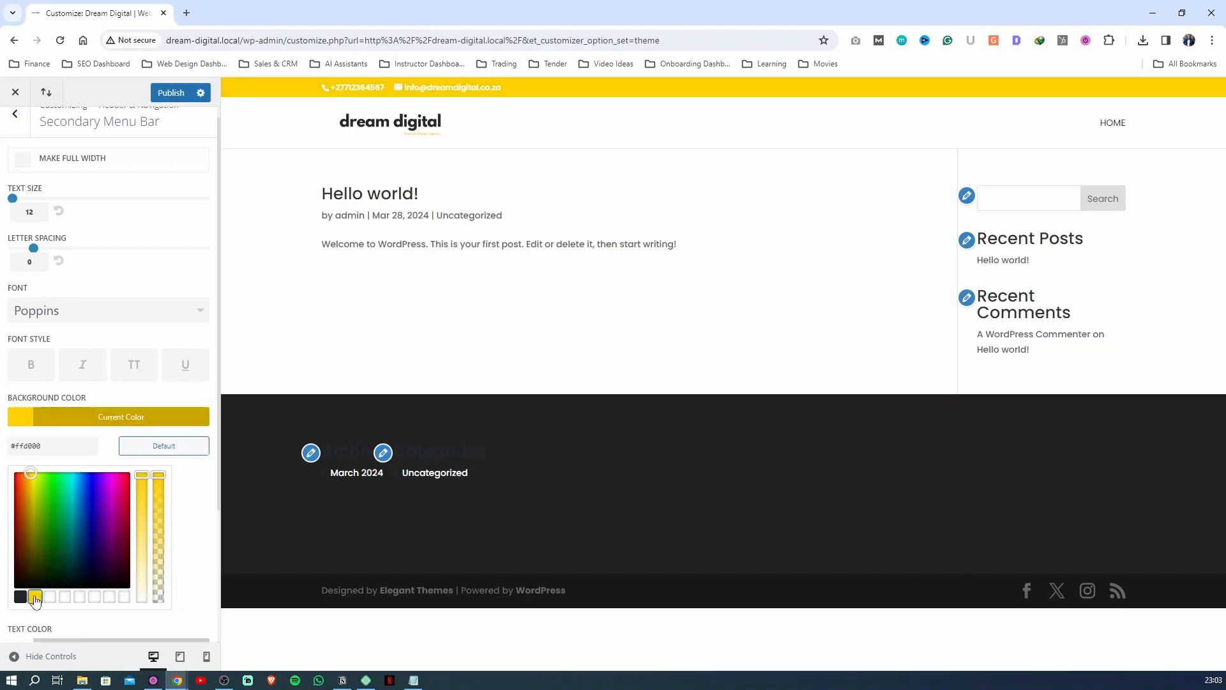
{"action": "left_click", "coordinate": [111, 344]}
{"action": "left_click", "coordinate": [59, 474]}
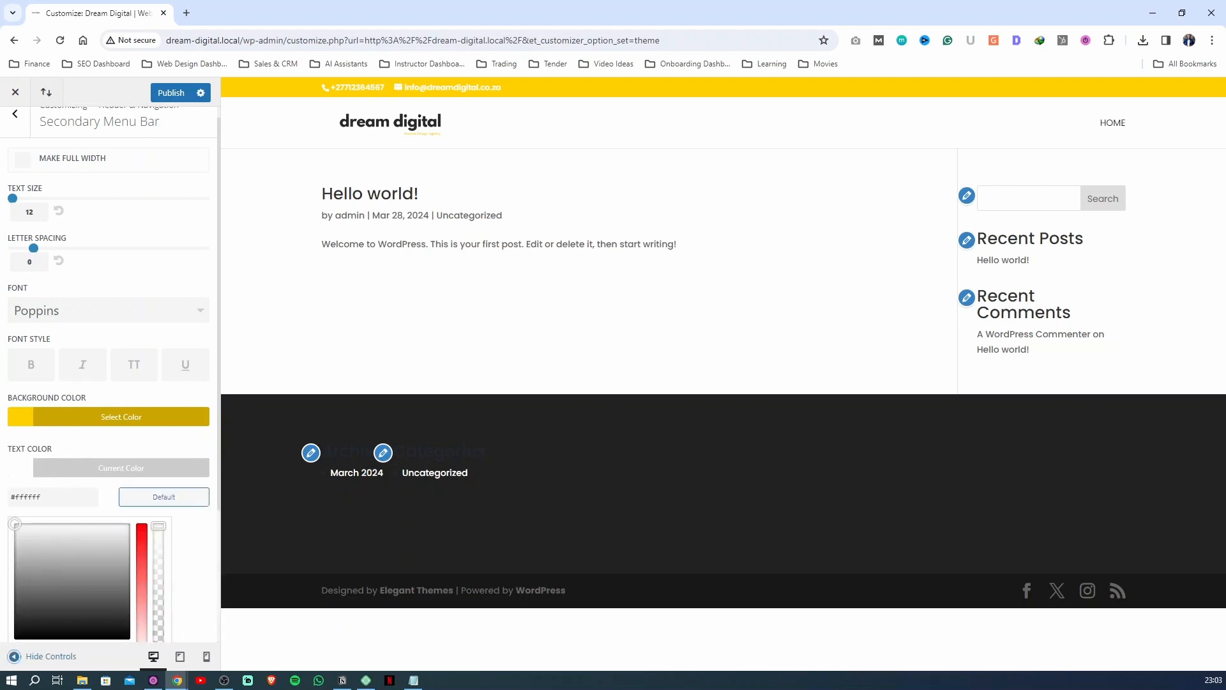
{"action": "scroll", "coordinate": [47, 603], "scroll_direction": "down", "scroll_amount": 2}
{"action": "left_click", "coordinate": [20, 520]}
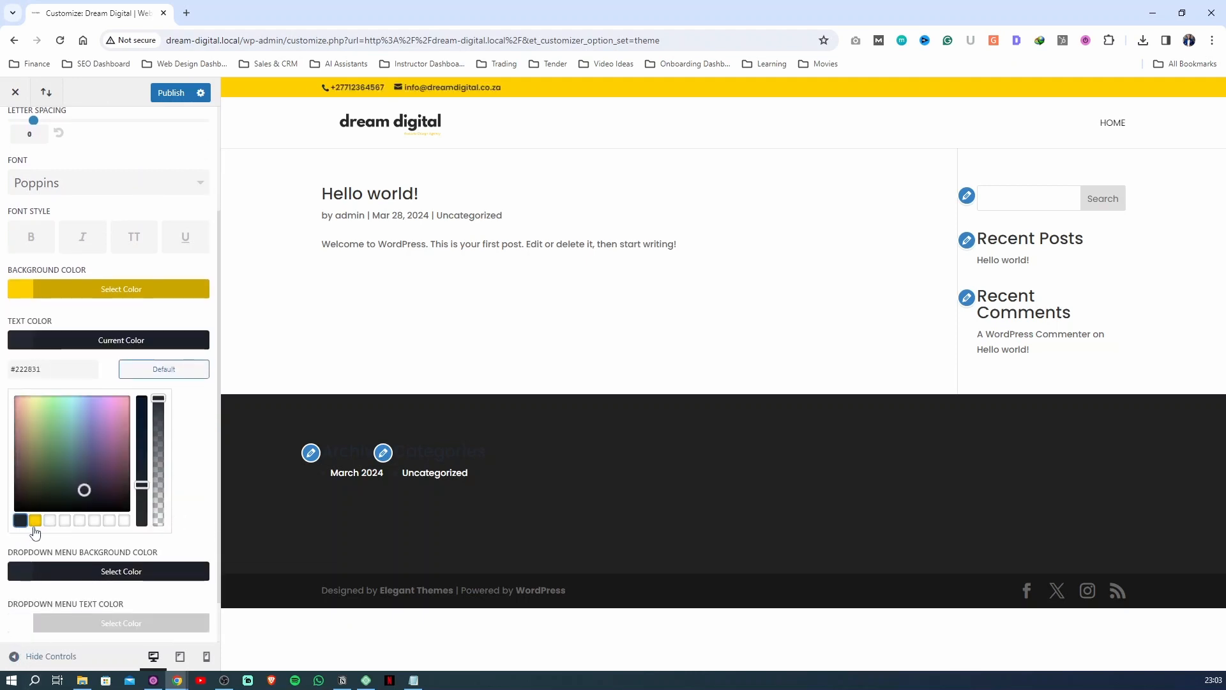
{"action": "left_click", "coordinate": [171, 92]}
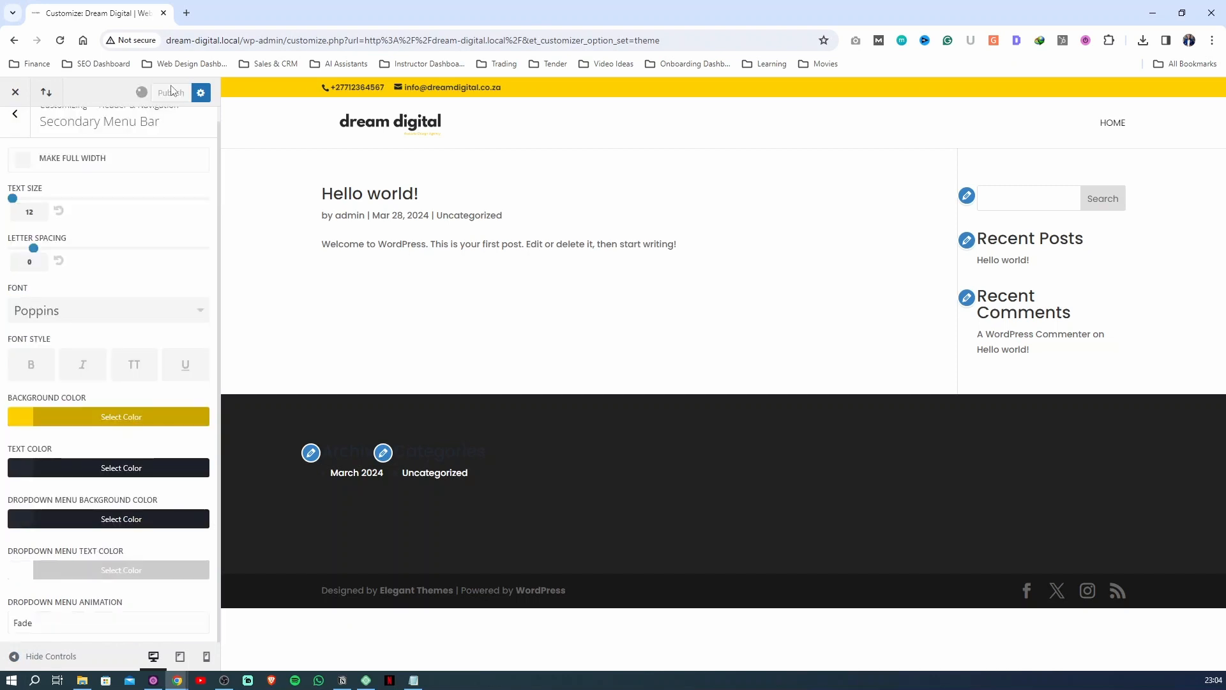
{"action": "scroll", "coordinate": [36, 161], "scroll_direction": "up", "scroll_amount": 1}
{"action": "left_click", "coordinate": [24, 143]}
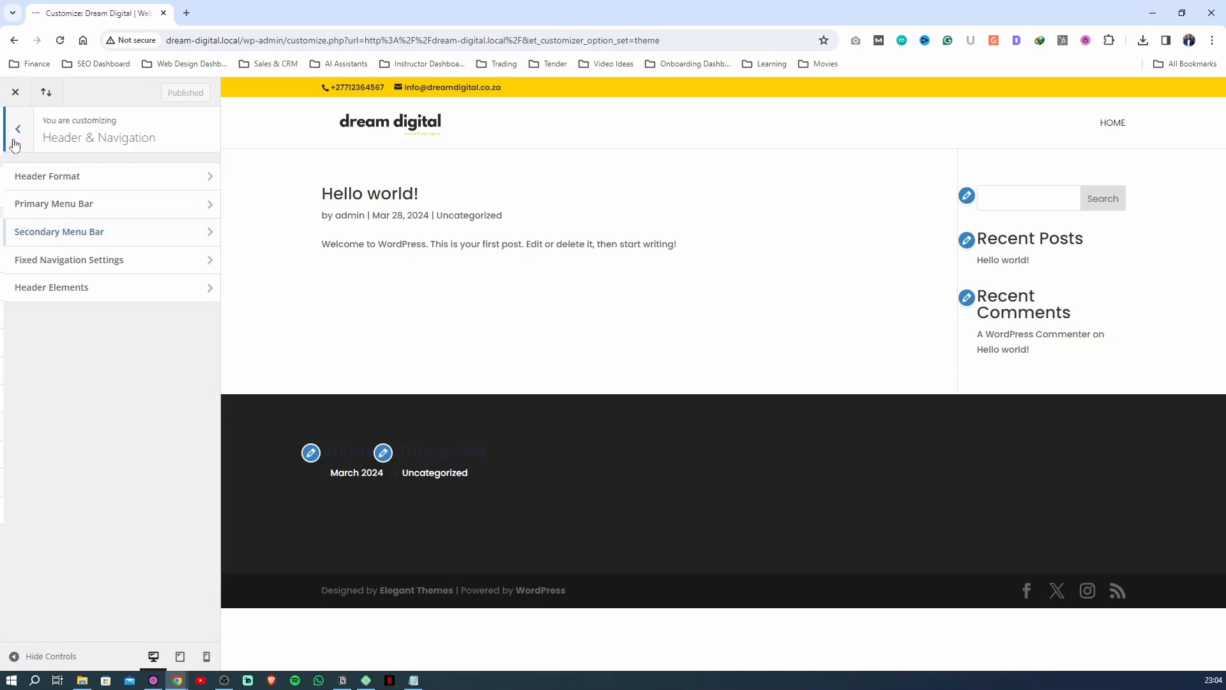
{"action": "left_click", "coordinate": [14, 131]}
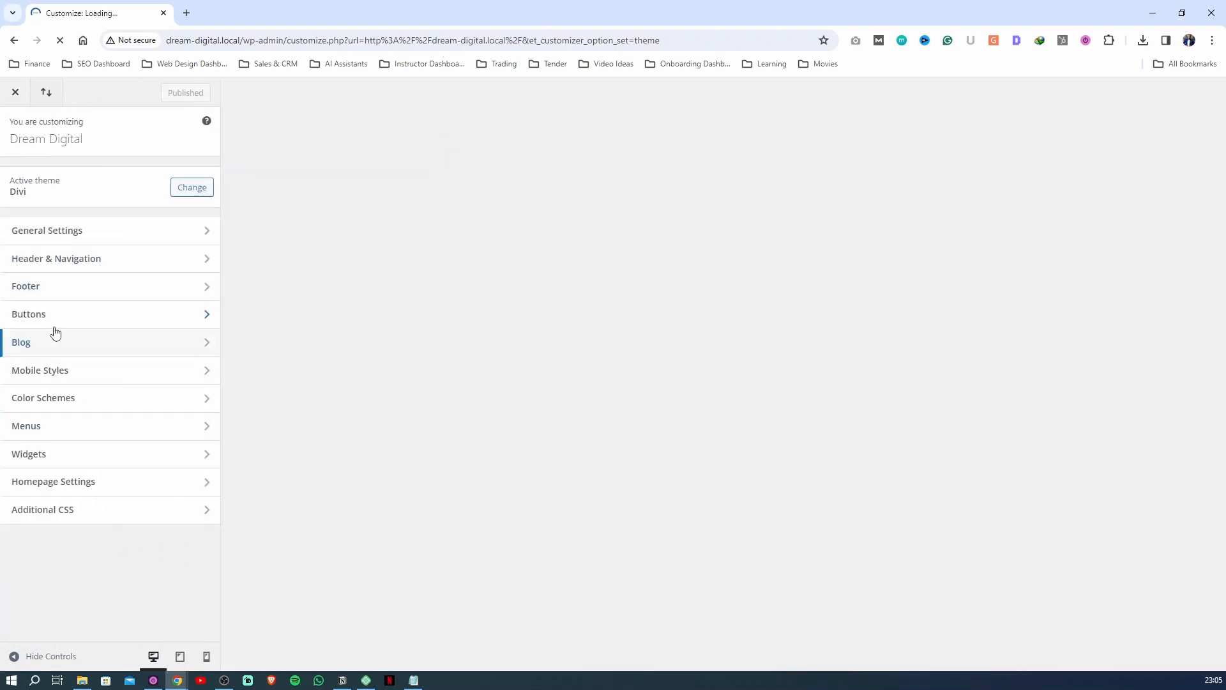
{"action": "left_click", "coordinate": [67, 287]}
{"action": "left_click", "coordinate": [68, 287]}
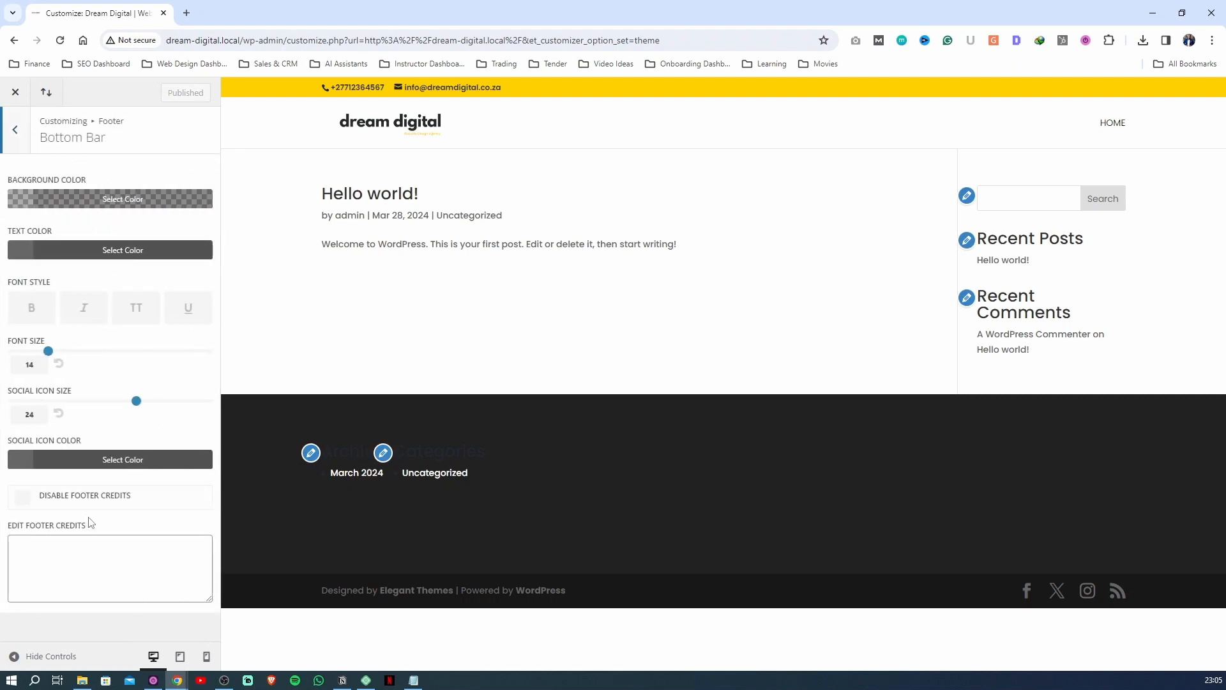
{"action": "left_click", "coordinate": [14, 131]}
{"action": "left_click", "coordinate": [14, 130]}
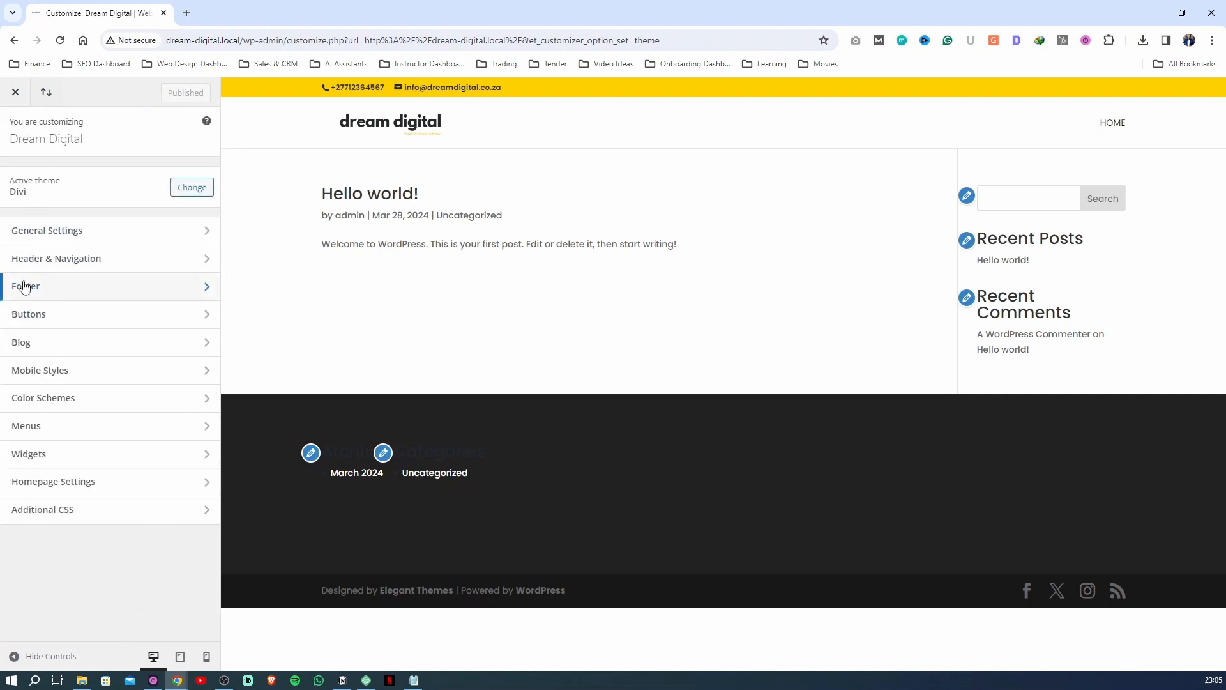
In the Footer Elements settings, turn off Show Social Icons and publish
{"action": "left_click", "coordinate": [47, 287]}
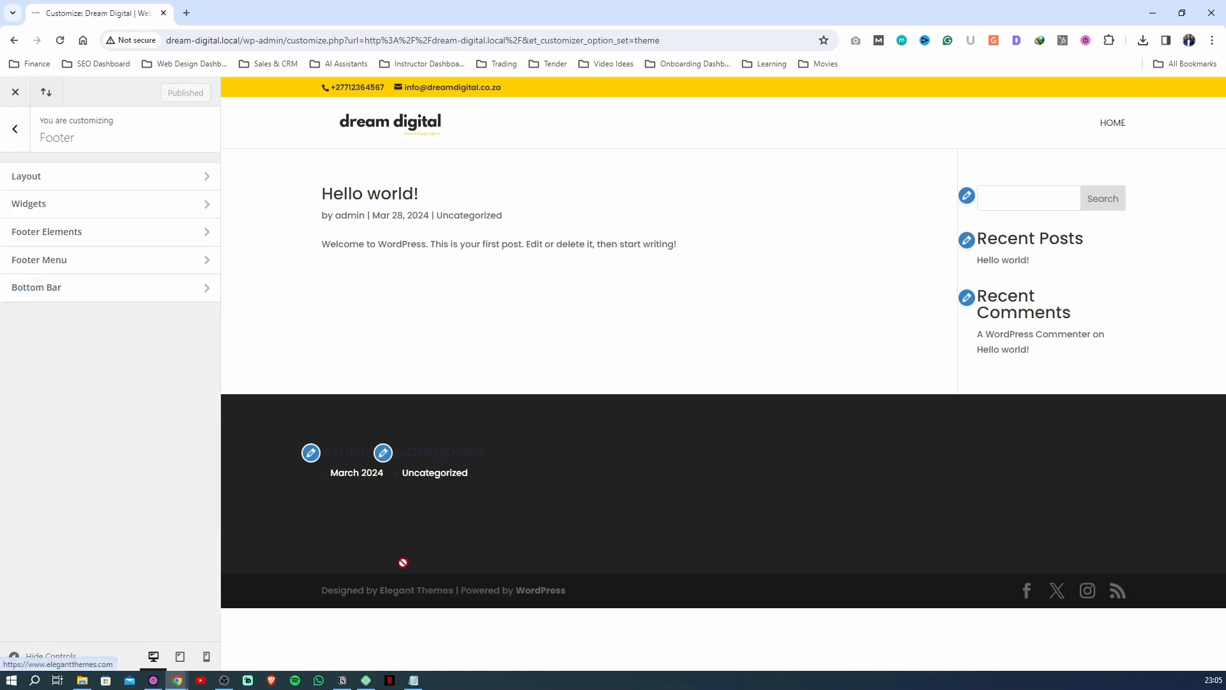
{"action": "left_click", "coordinate": [71, 240]}
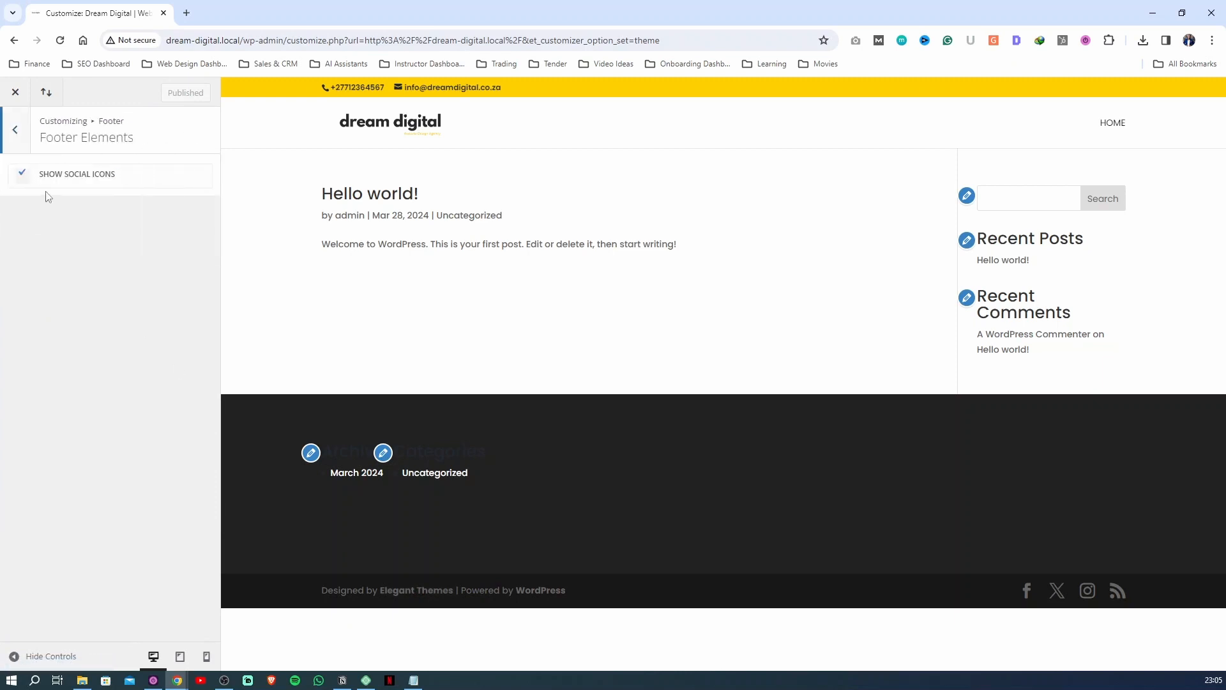
{"action": "left_click", "coordinate": [25, 181]}
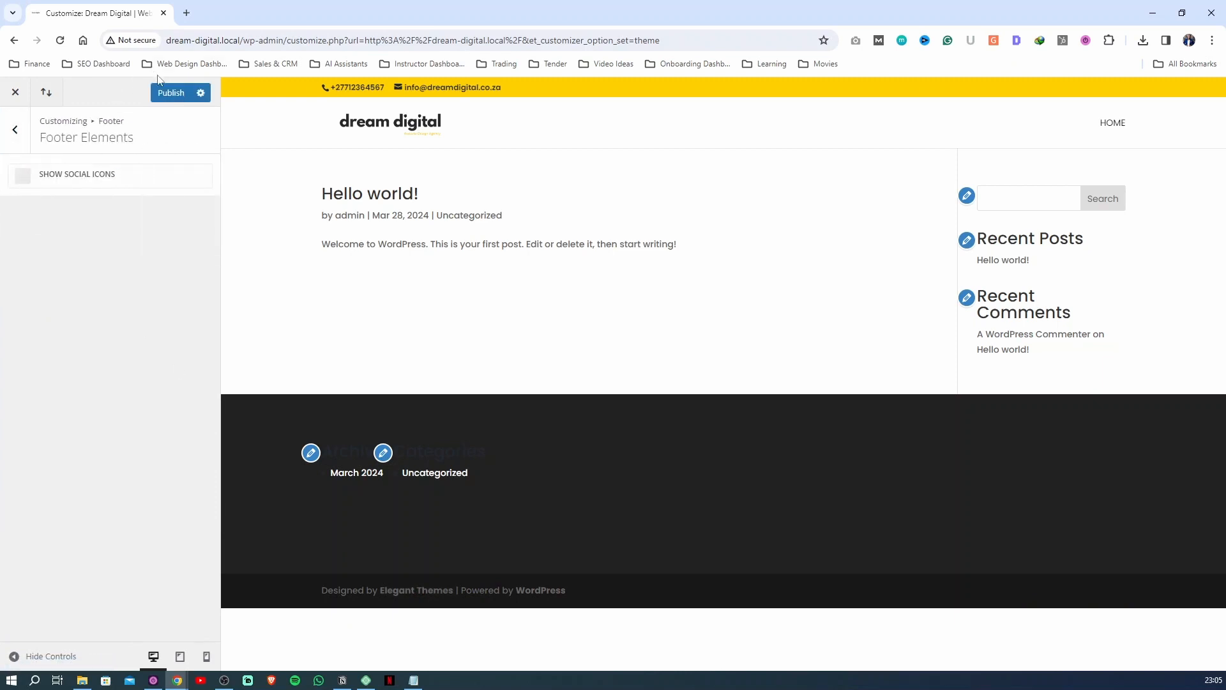
{"action": "left_click", "coordinate": [9, 131]}
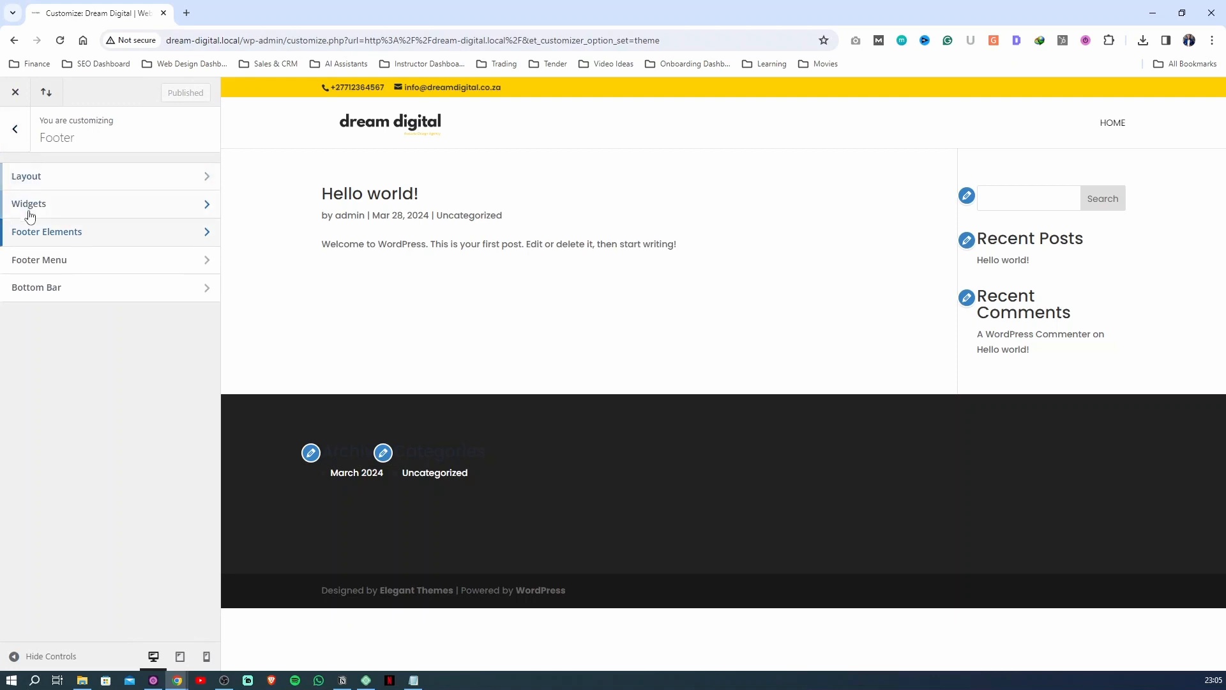
In the footer's Bottom Bar settings, enter "Web Design by Dream Digital" as the footer credits
{"action": "left_click", "coordinate": [39, 257]}
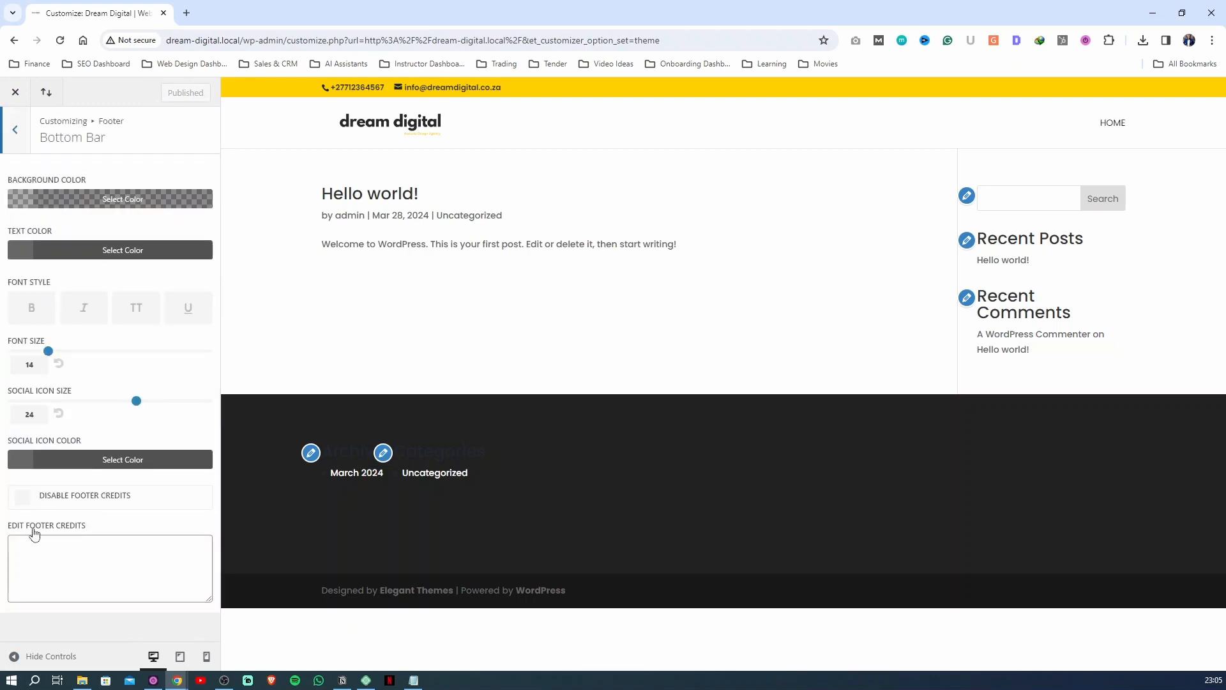
{"action": "left_click", "coordinate": [86, 552]}
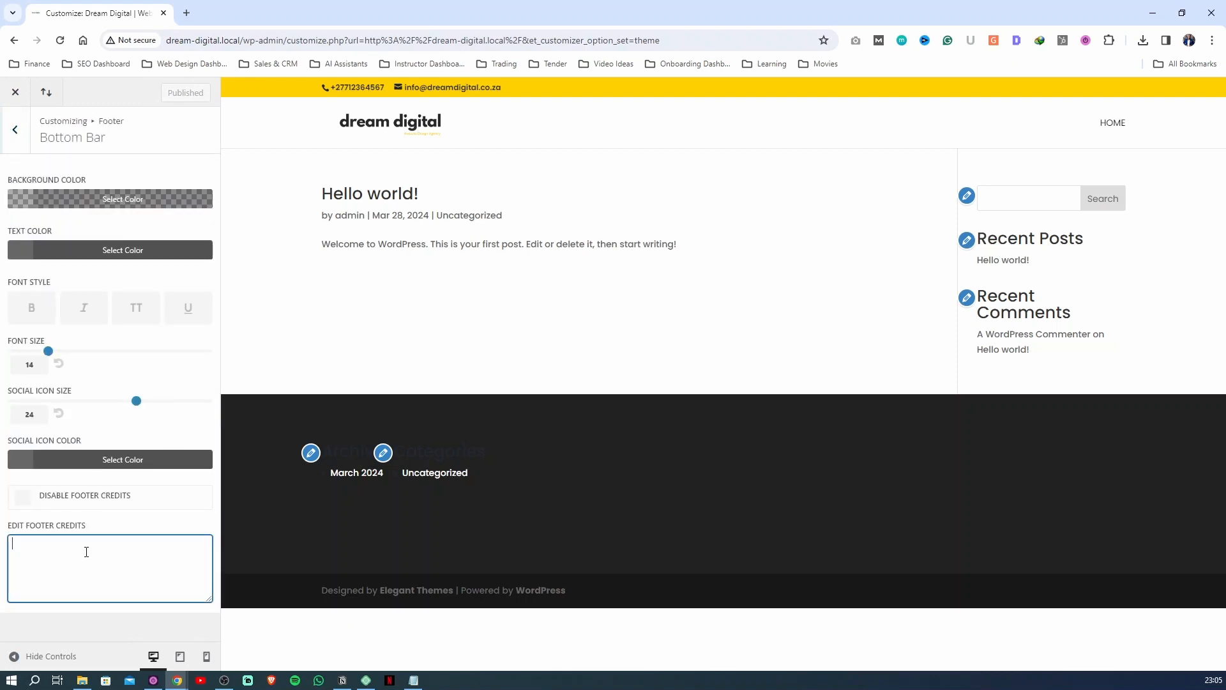
{"action": "left_click", "coordinate": [23, 498]}
{"action": "left_click", "coordinate": [24, 498]}
{"action": "left_click", "coordinate": [53, 540]}
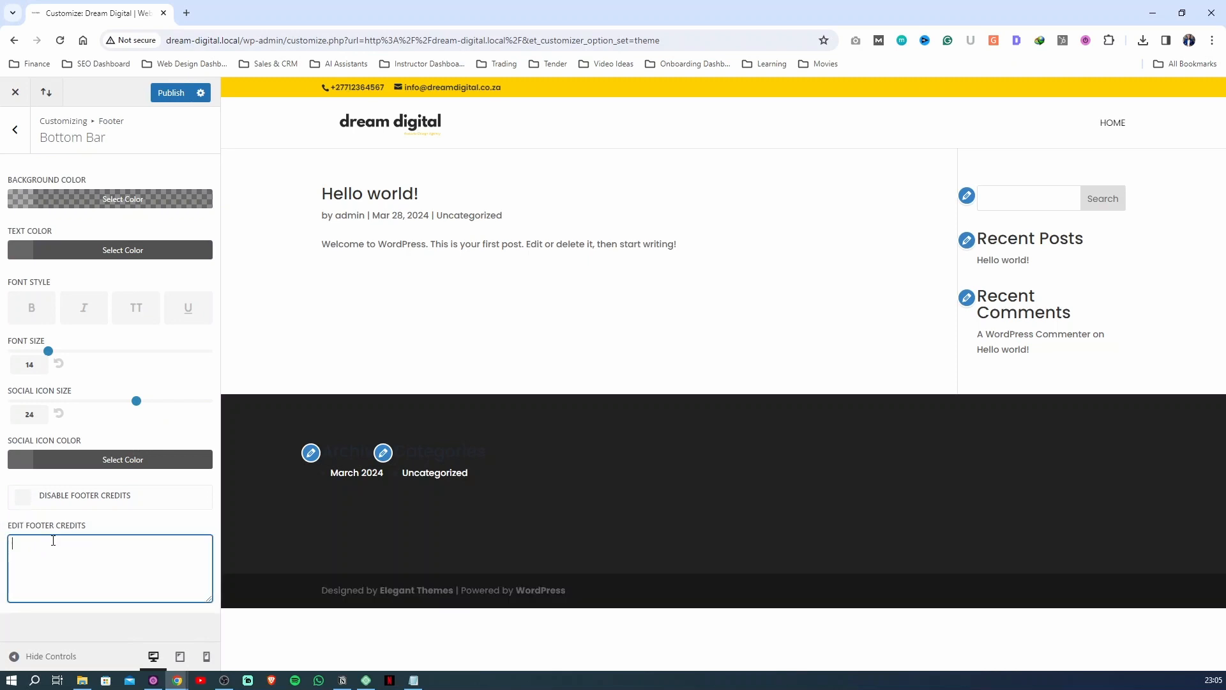
{"action": "type", "text": "Web Designn"}
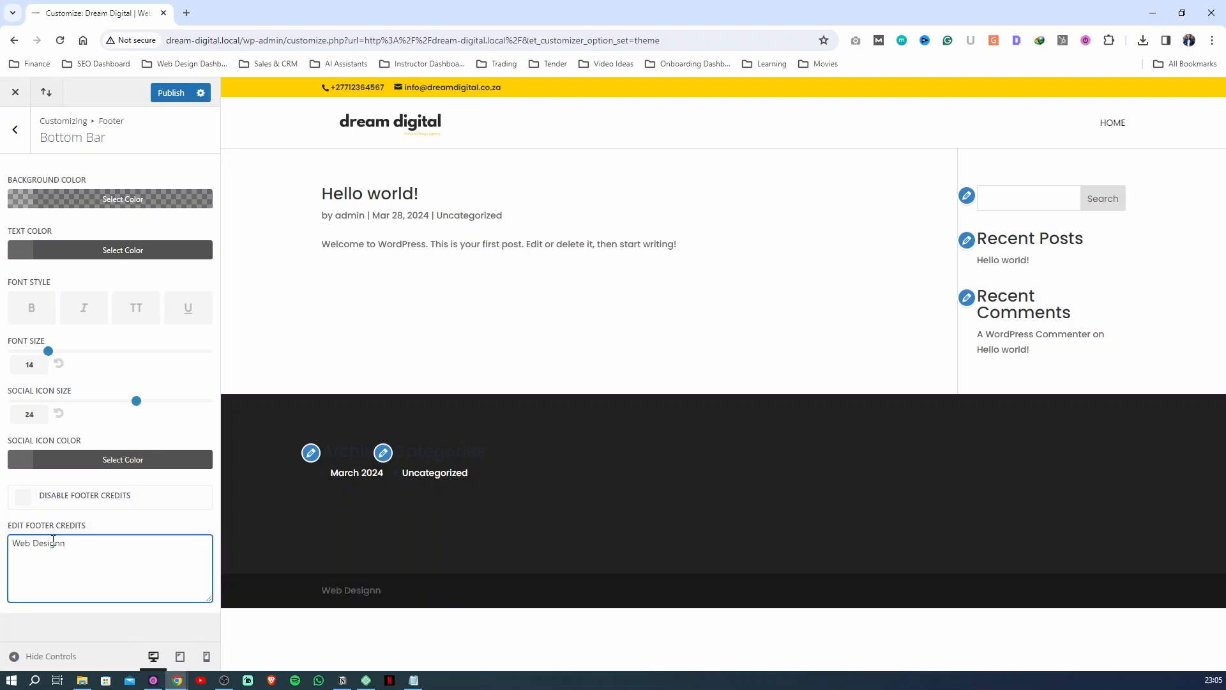
{"action": "key", "text": "BackSpace"}
{"action": "type", "text": "by Dream Digital"}
Set the footer bottom bar's text color to the yellow palette swatch #ffd000 and publish
{"action": "left_click", "coordinate": [64, 250]}
{"action": "left_click", "coordinate": [35, 431]}
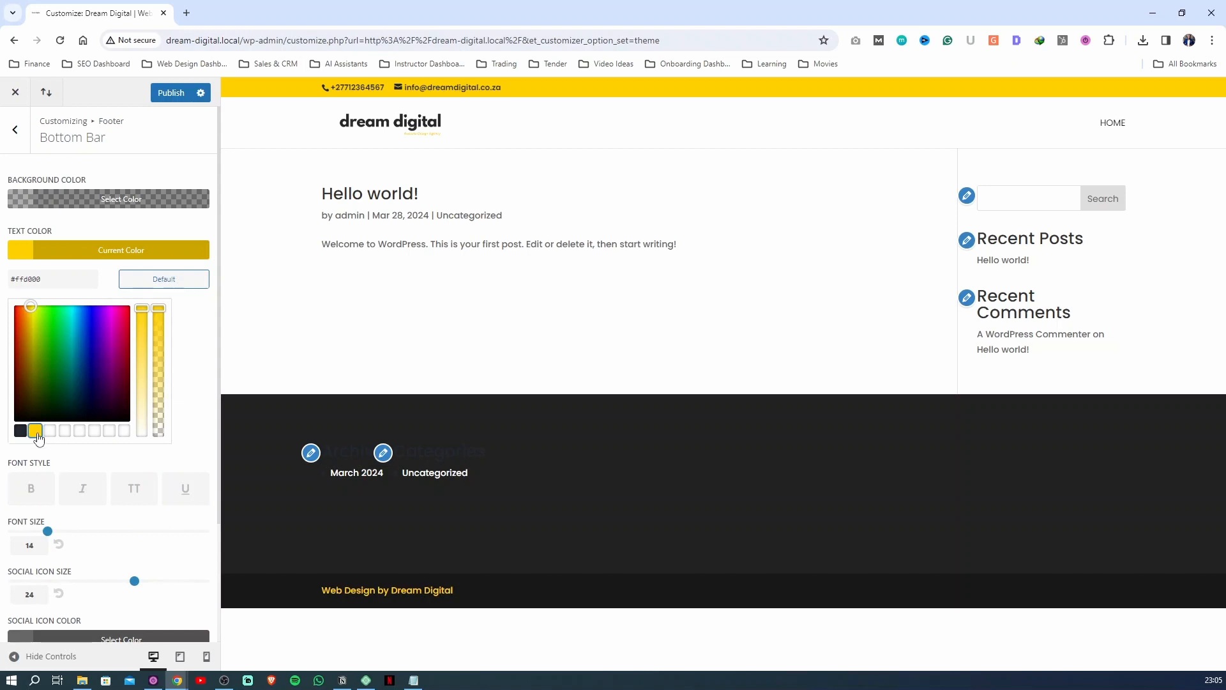
{"action": "left_click", "coordinate": [172, 92]}
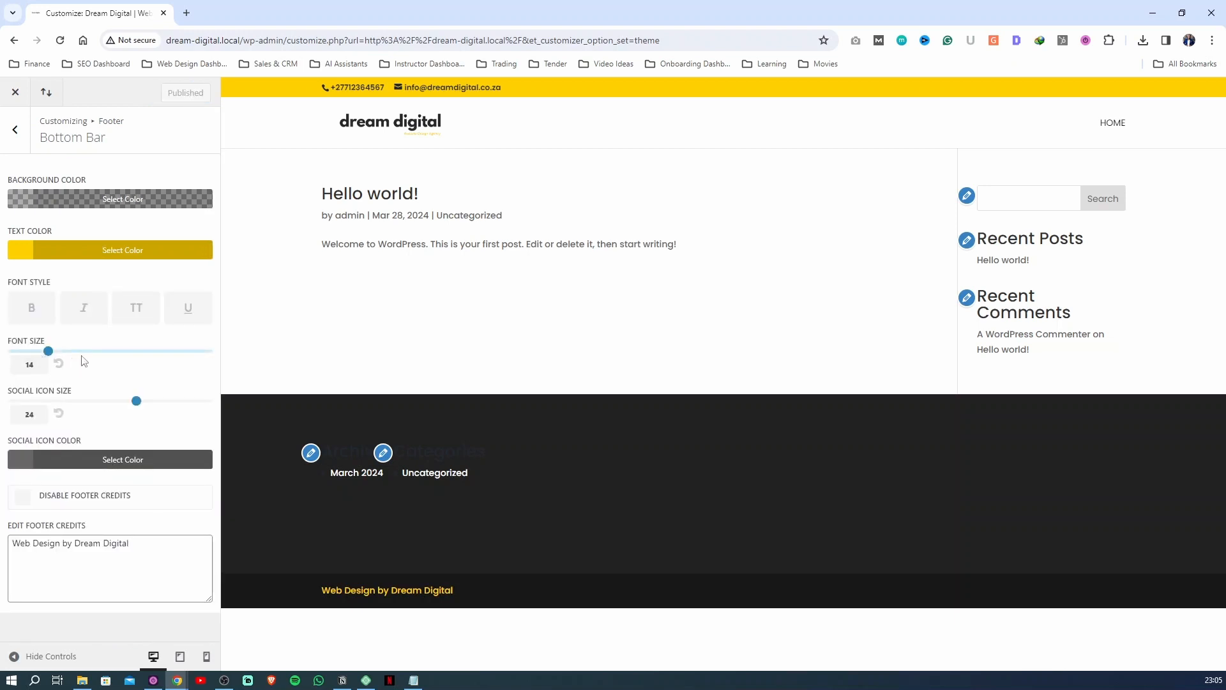
{"action": "left_click", "coordinate": [11, 141]}
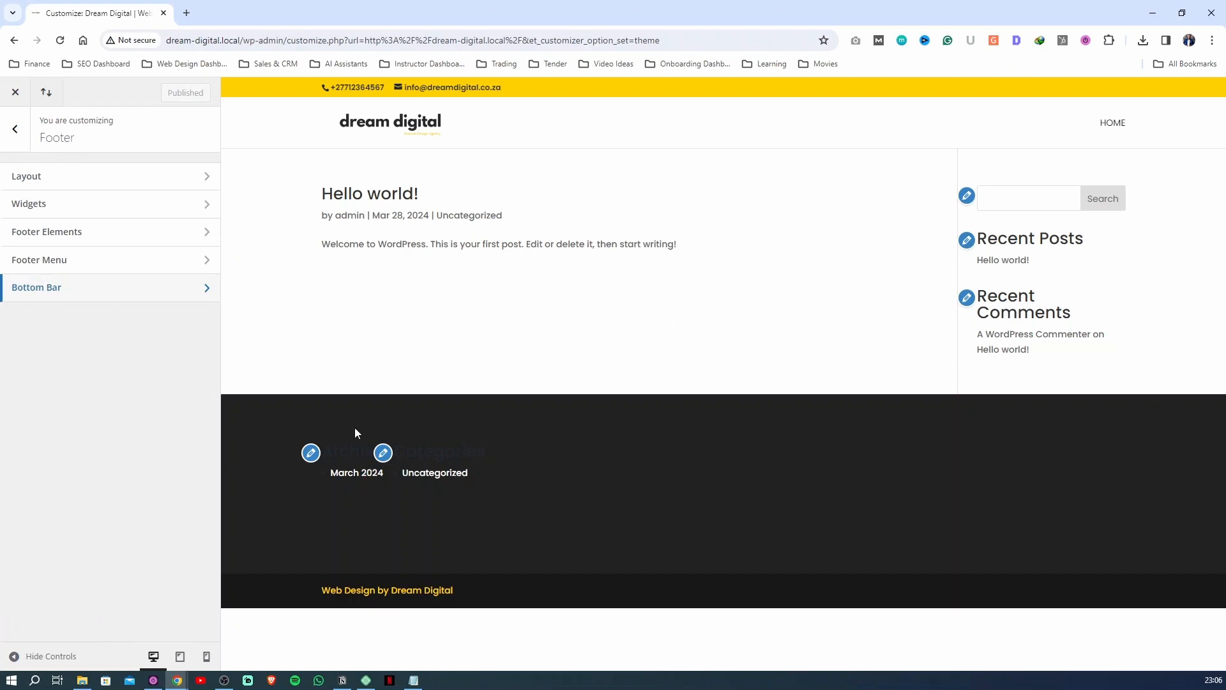
{"action": "left_click", "coordinate": [15, 129]}
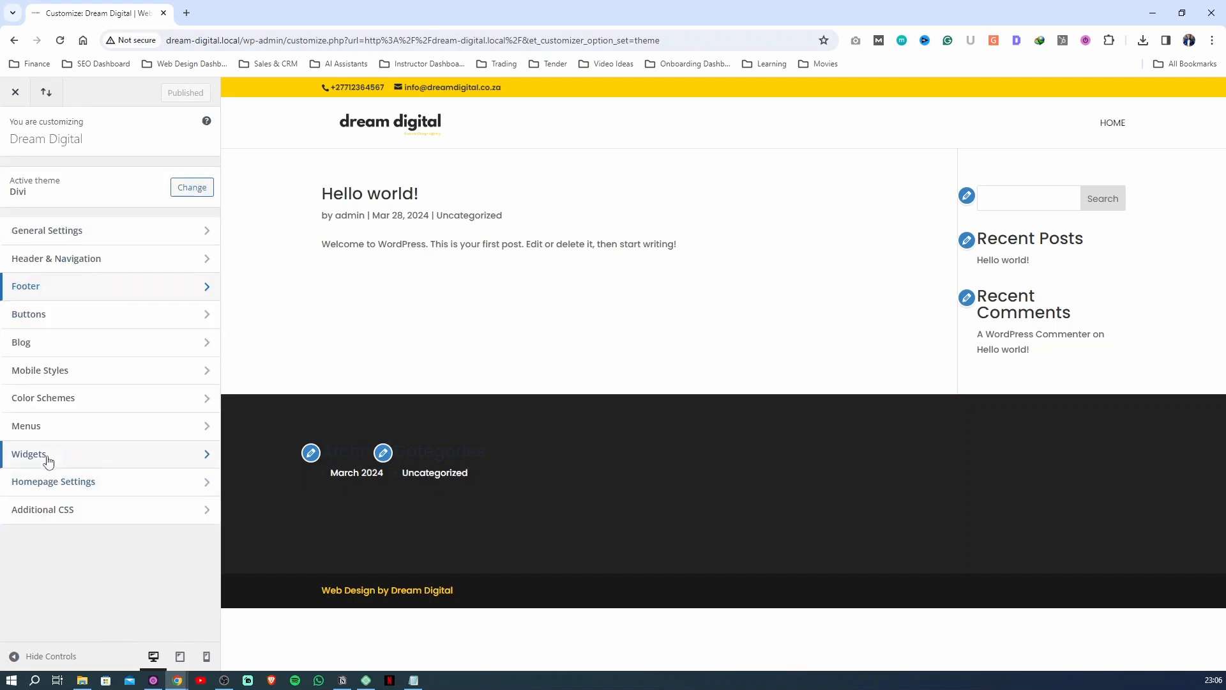
Delete the Archives and Categories widgets from Footer Area #1
{"action": "left_click", "coordinate": [44, 457]}
{"action": "left_click", "coordinate": [58, 291]}
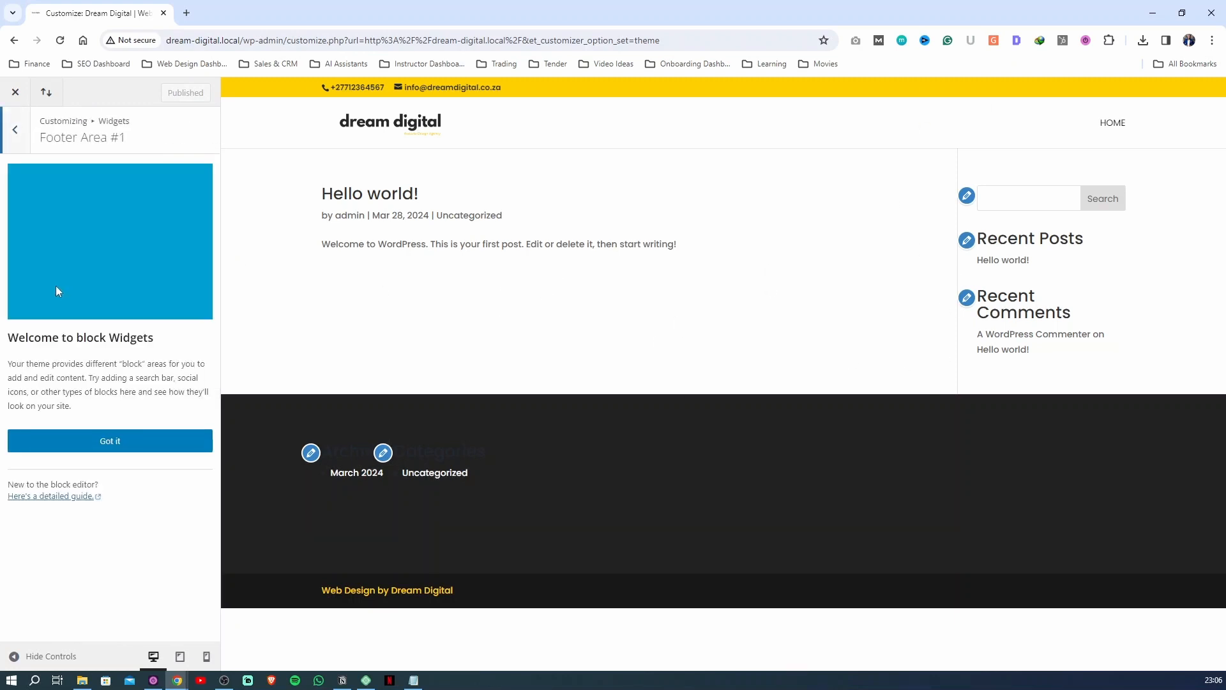
{"action": "left_click", "coordinate": [114, 441]}
{"action": "left_click", "coordinate": [192, 220]}
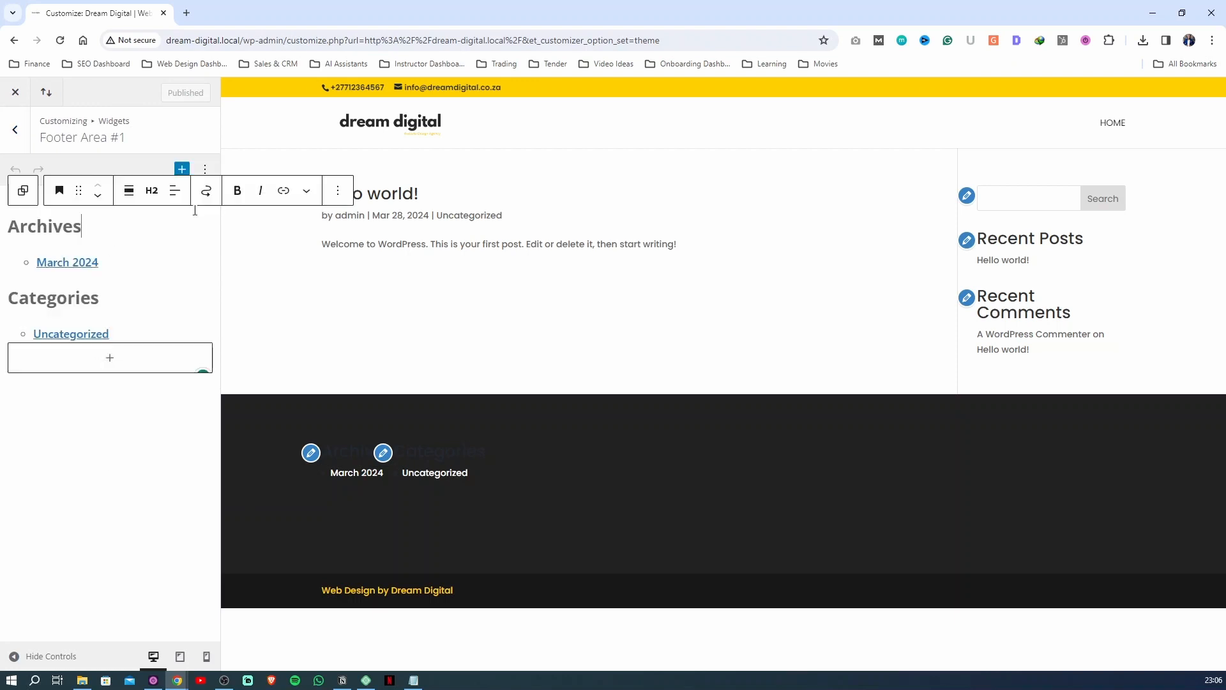
{"action": "left_click", "coordinate": [338, 195]}
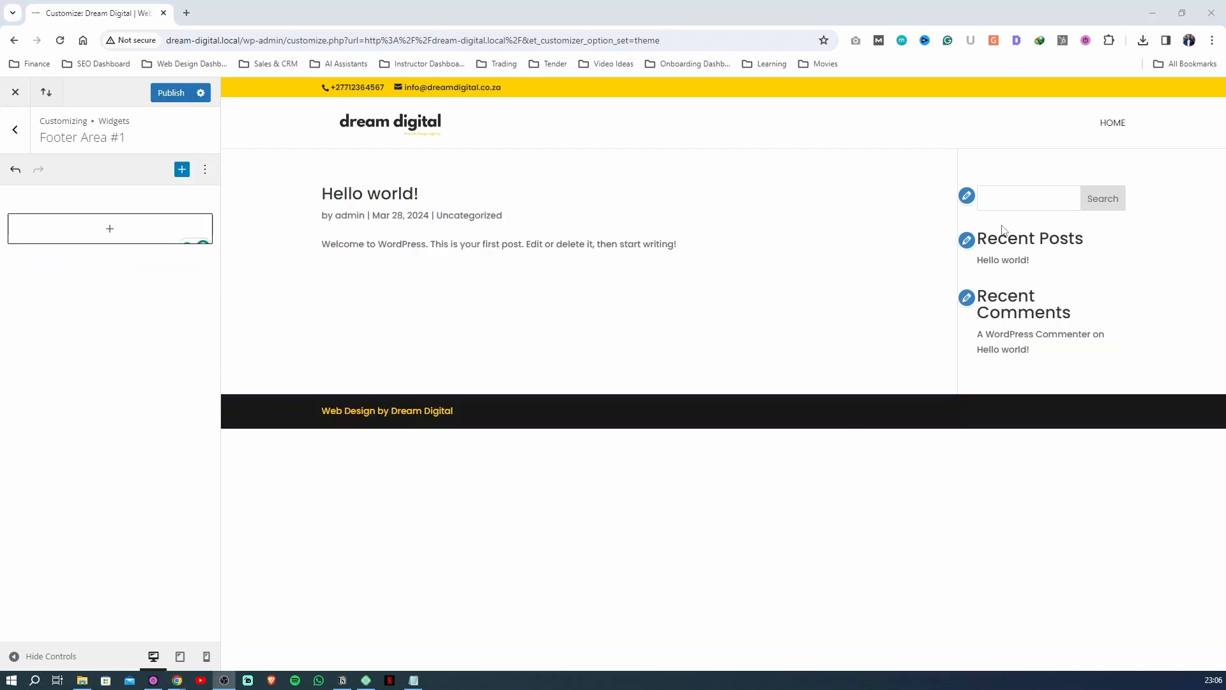
Delete the search, Recent Posts and Recent Comments widgets from the Sidebar area and publish the widget changes
{"action": "left_click", "coordinate": [968, 196]}
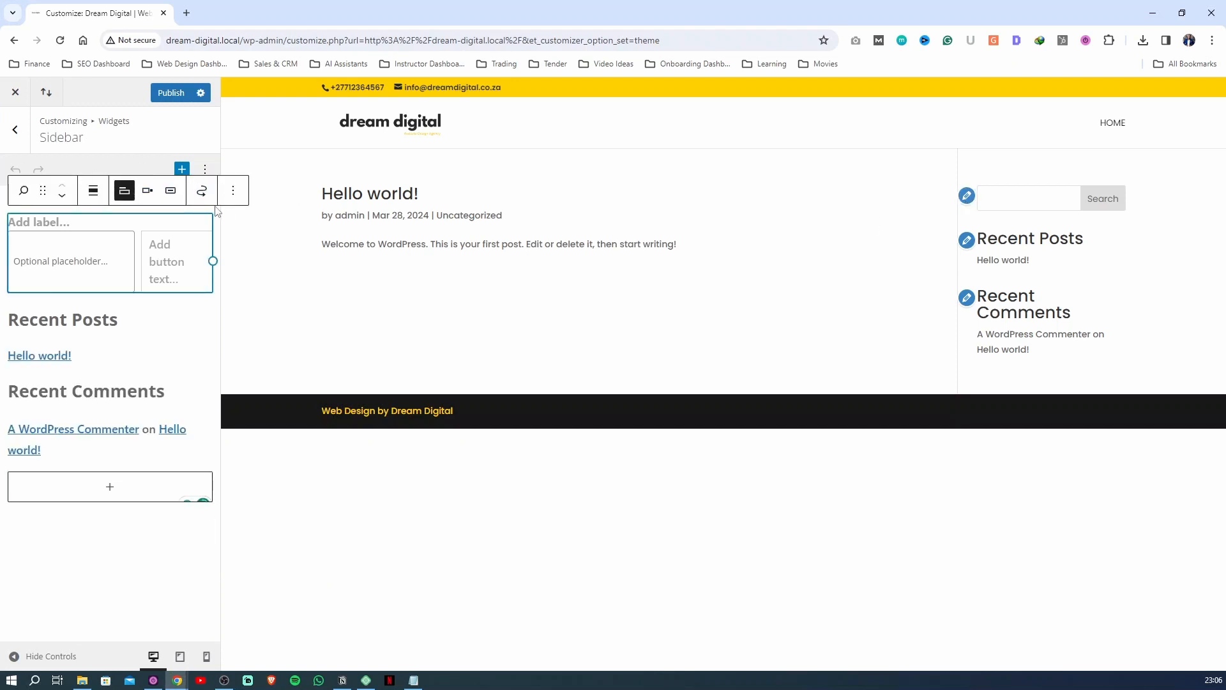
{"action": "left_click", "coordinate": [233, 191]}
{"action": "left_click", "coordinate": [288, 504]}
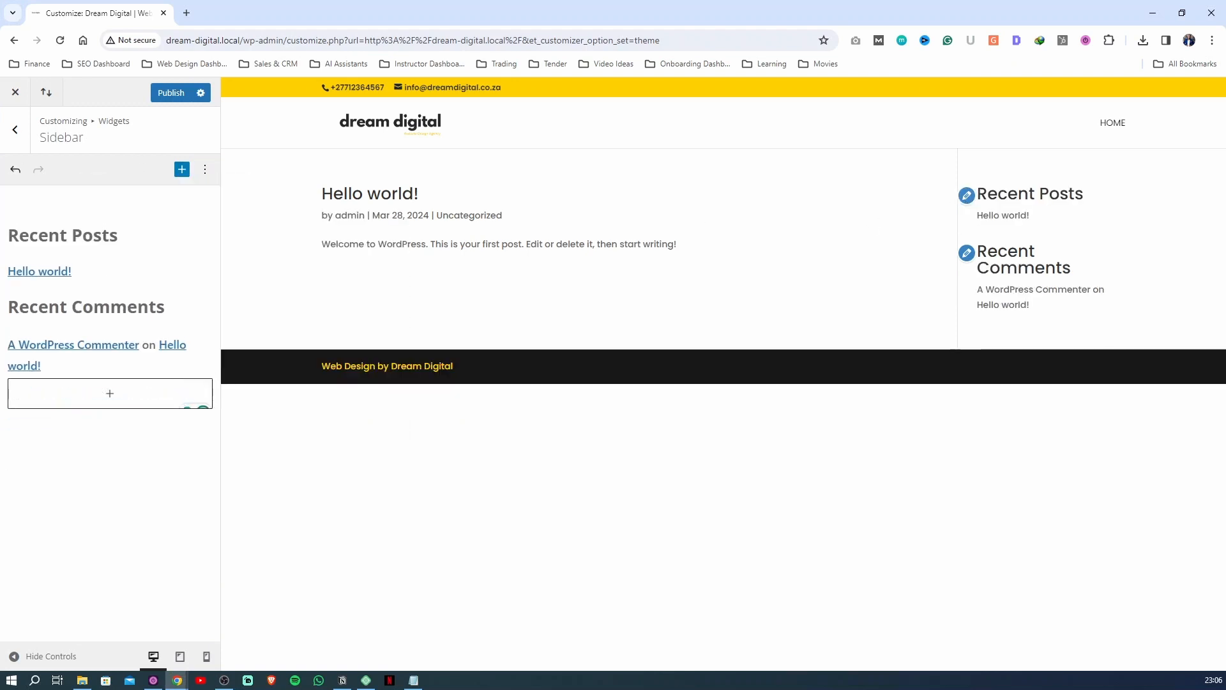
{"action": "left_click", "coordinate": [171, 99]}
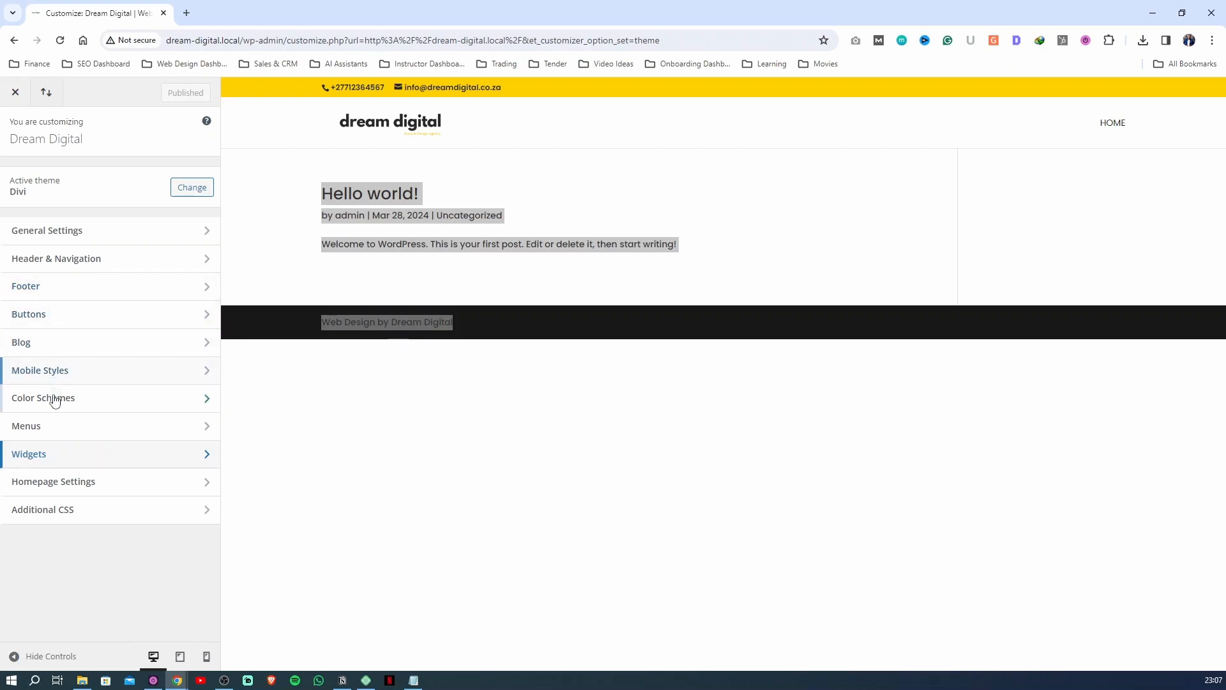
Make the homepage display the static page Home, publish, and exit the Customizer to the live site
{"action": "left_click", "coordinate": [65, 489]}
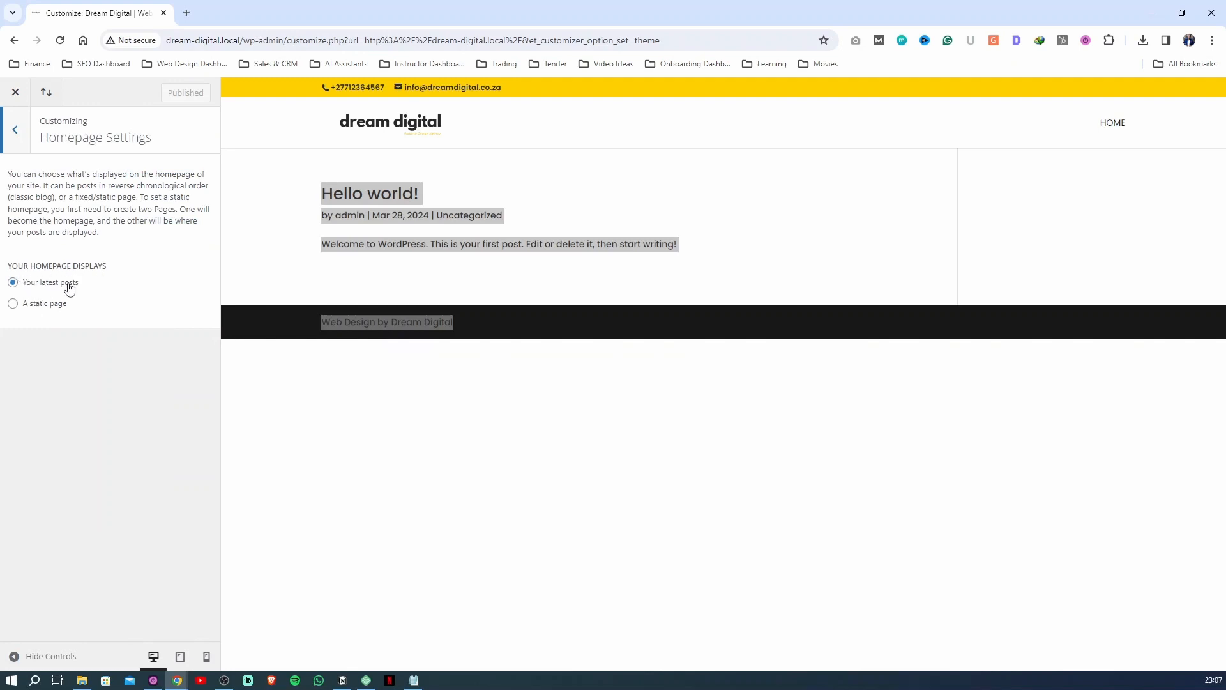
{"action": "left_click", "coordinate": [34, 305]}
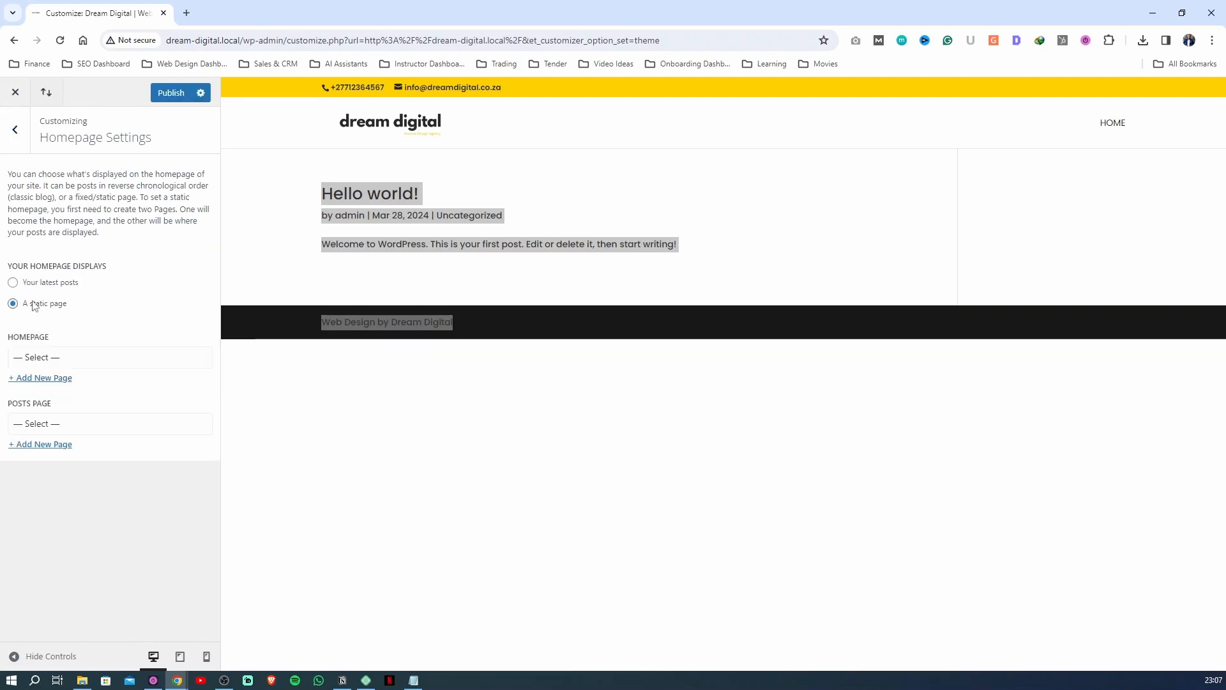
{"action": "left_click", "coordinate": [55, 357]}
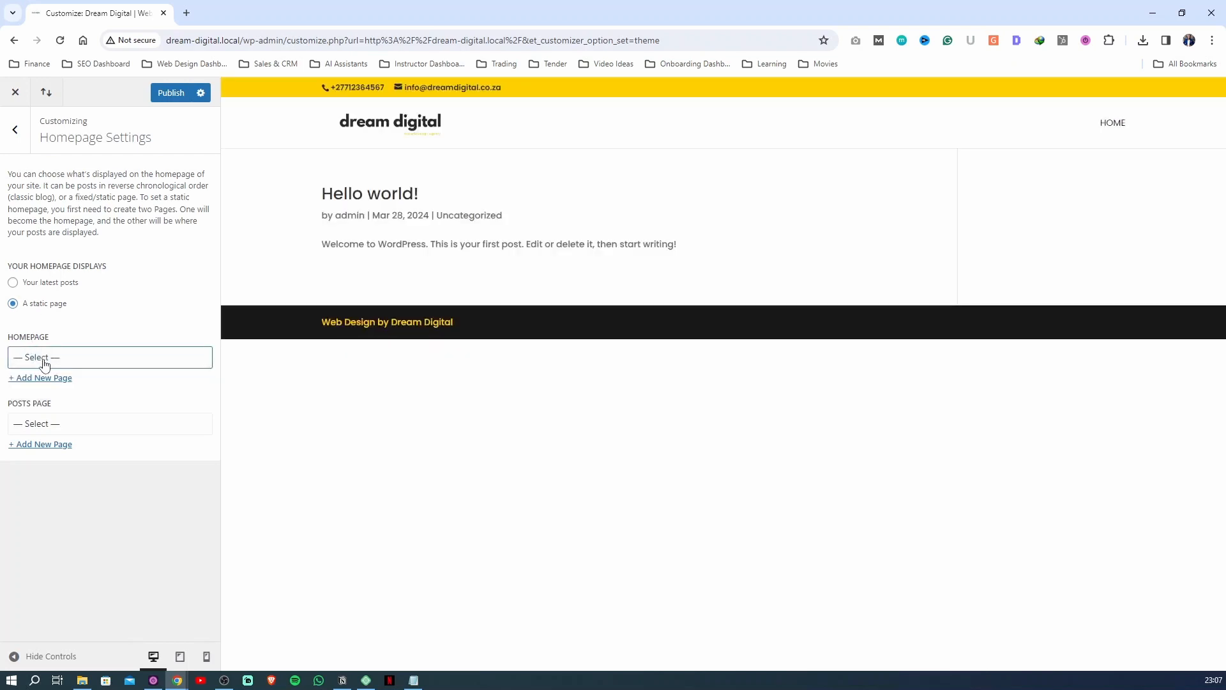
{"action": "left_click", "coordinate": [43, 356]}
{"action": "left_click", "coordinate": [32, 388]}
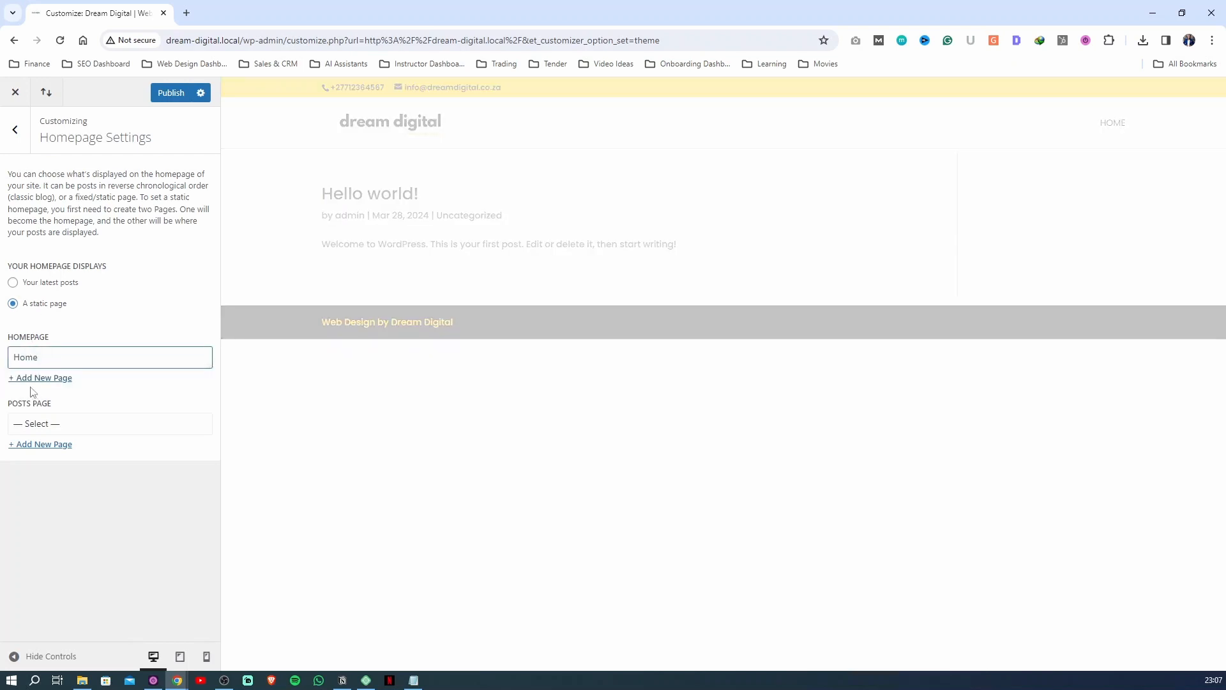
{"action": "left_click", "coordinate": [168, 93]}
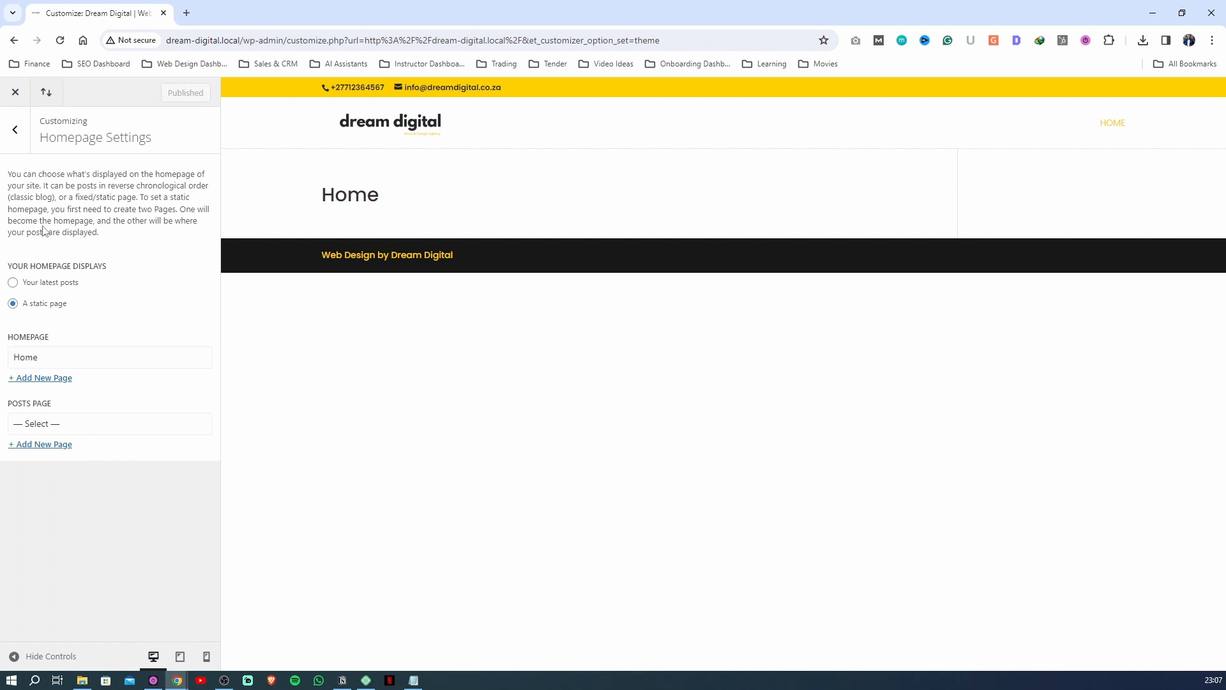
{"action": "left_click", "coordinate": [15, 130]}
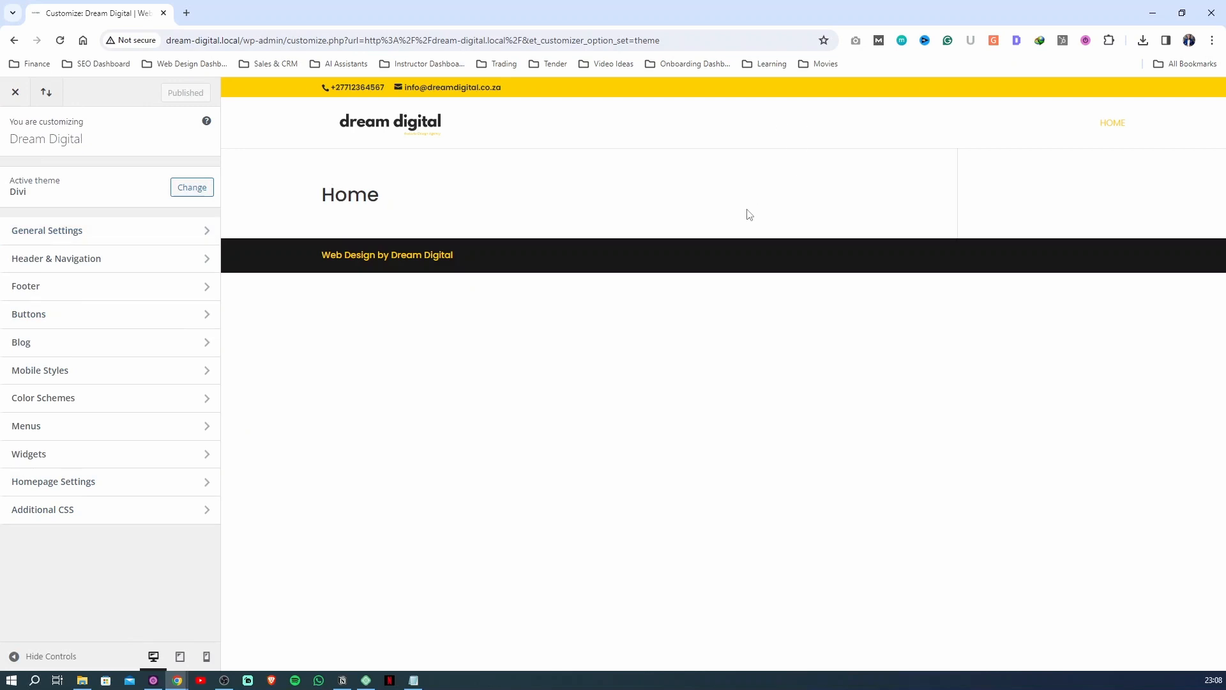
{"action": "left_click", "coordinate": [24, 99]}
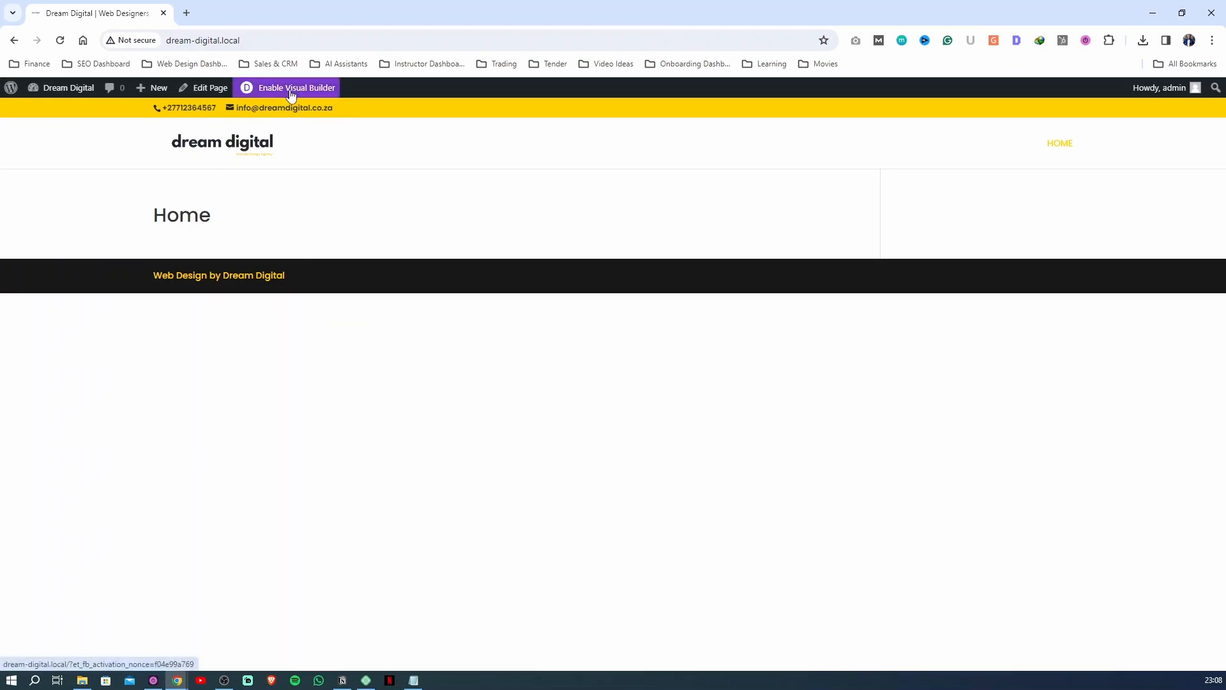
Go to the site's admin dashboard and open the Home page from the pages list for editing
{"action": "mouse_move", "coordinate": [63, 90]}
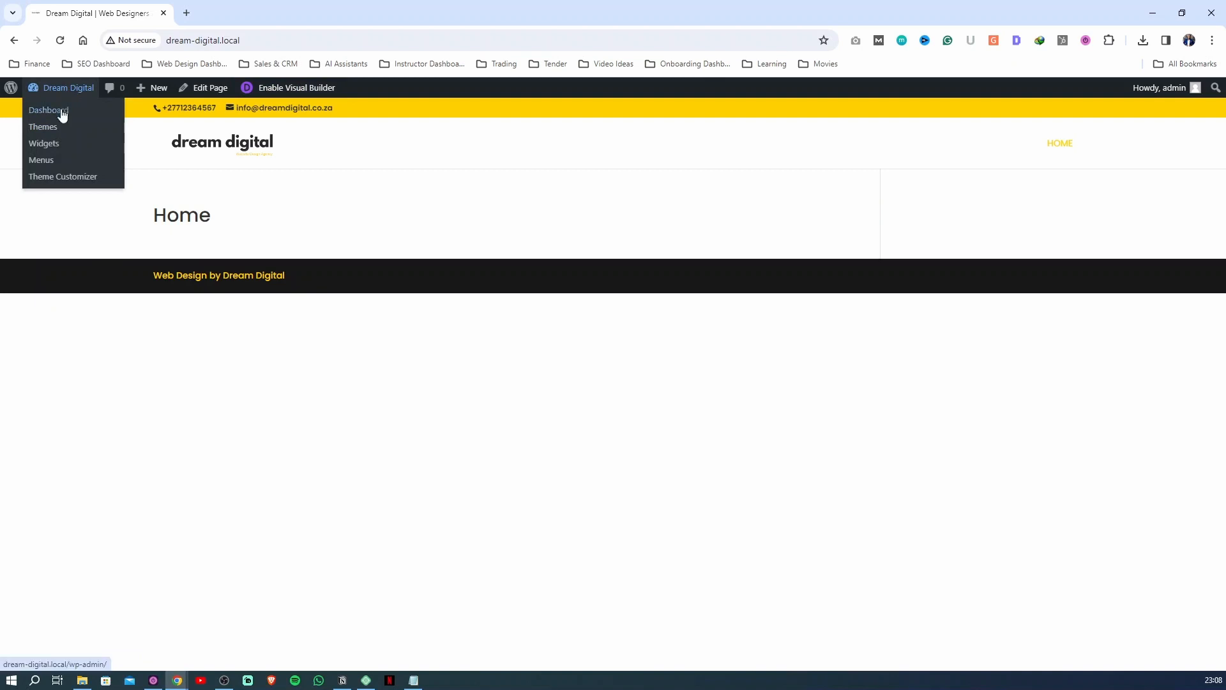
{"action": "left_click", "coordinate": [61, 111]}
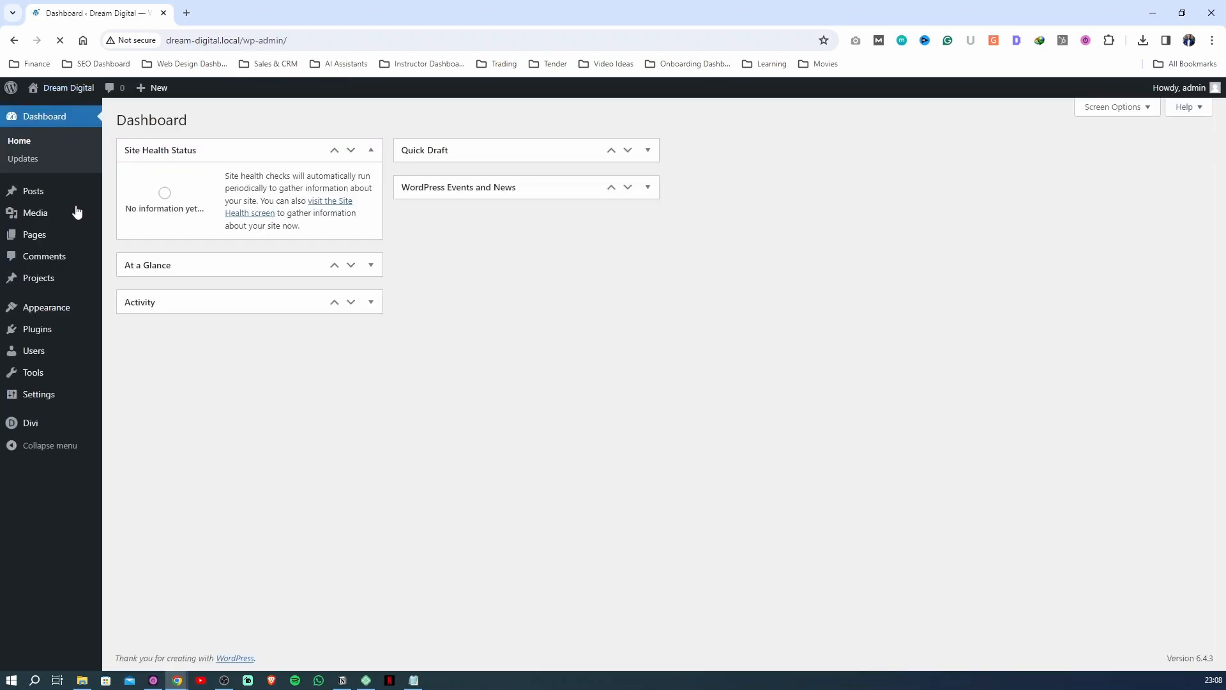
{"action": "left_click", "coordinate": [49, 232]}
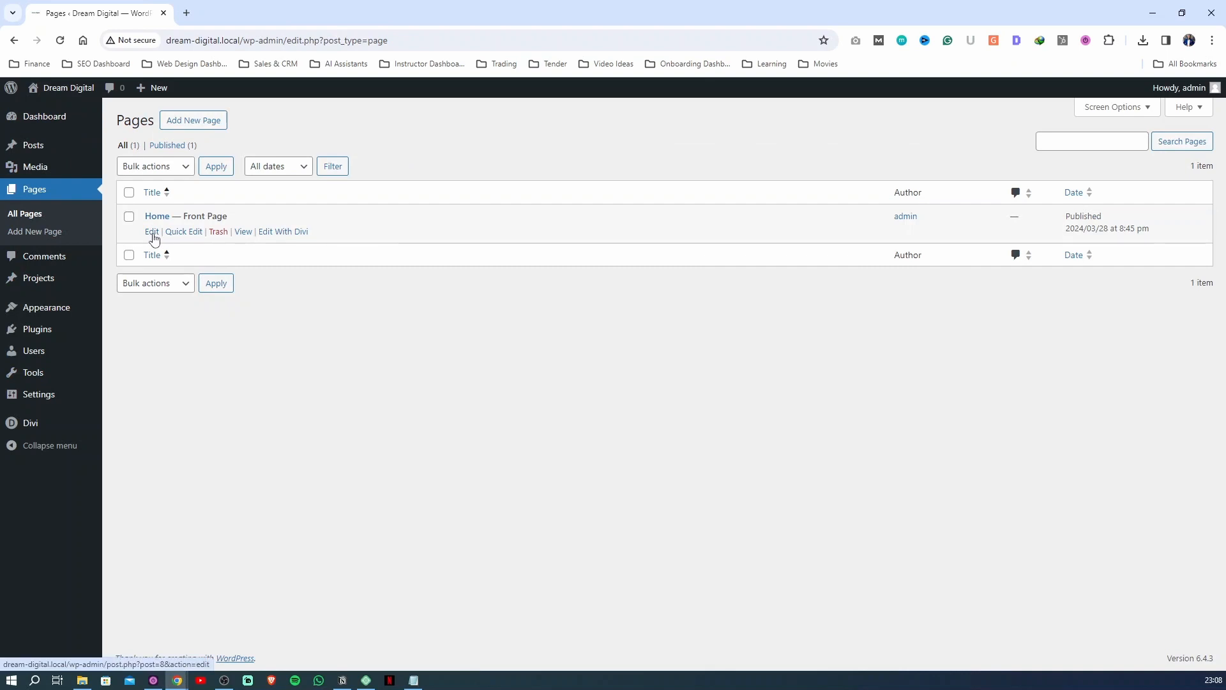
{"action": "left_click", "coordinate": [152, 233]}
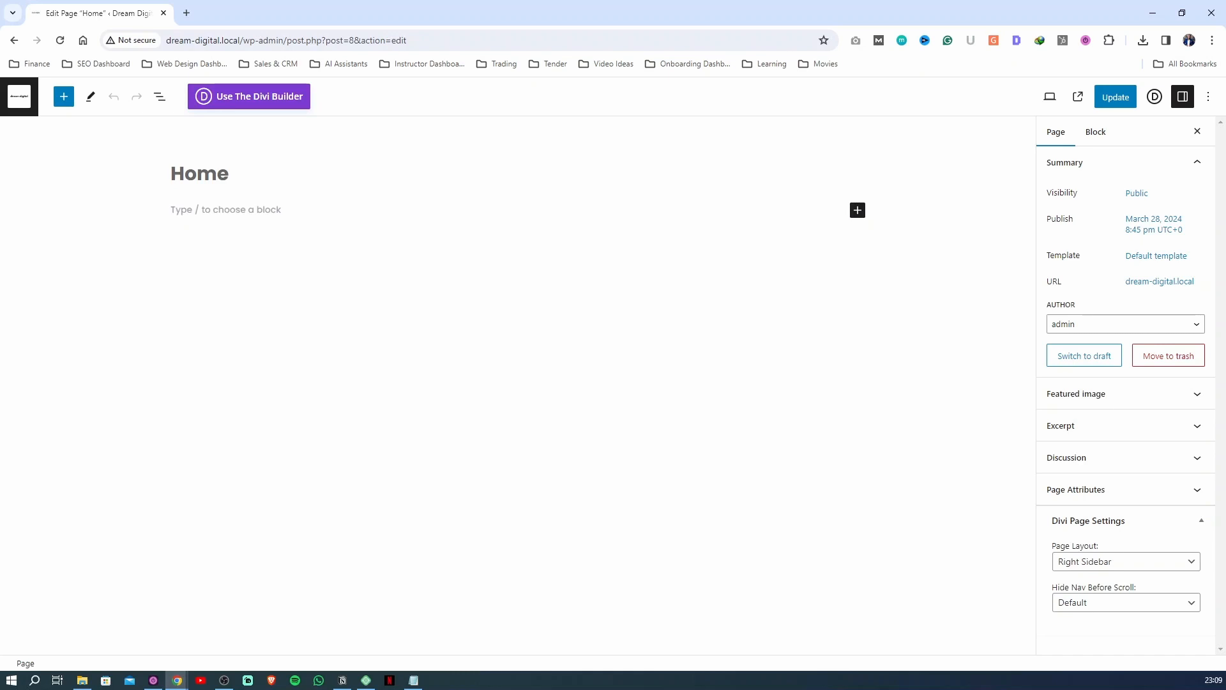
Switch to the Notion notes to review the landing page structure, and return to the page editor in Chrome
{"action": "key", "text": "alt+Tab"}
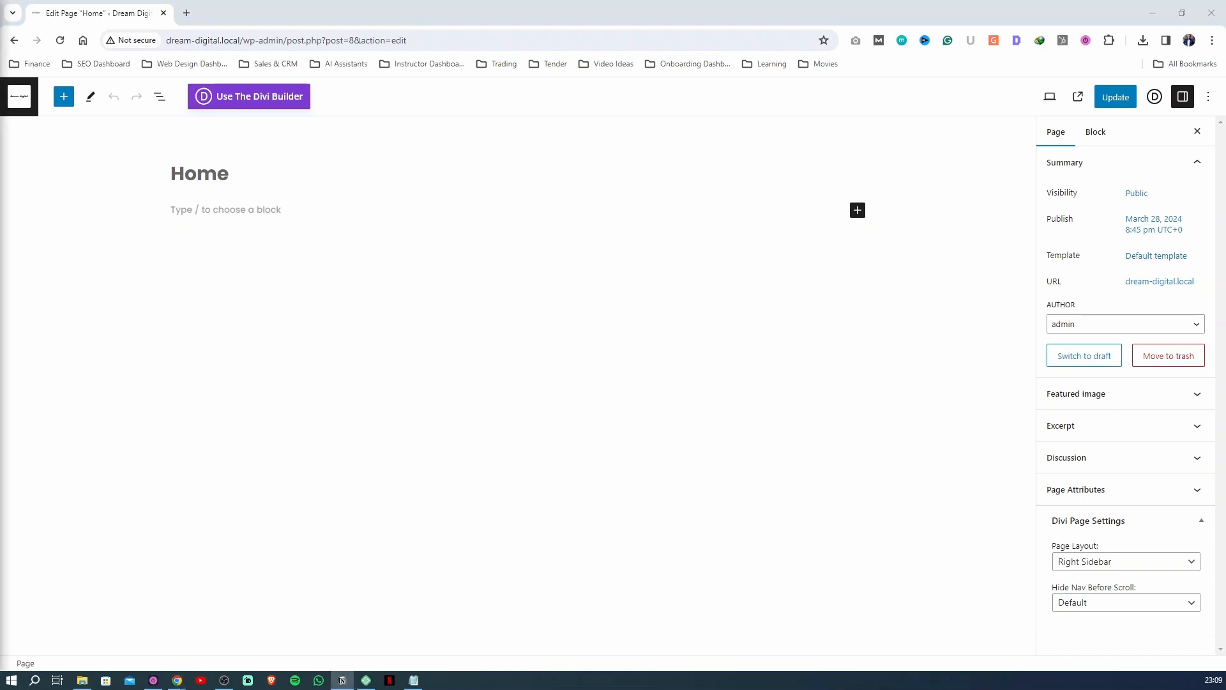
{"action": "key", "text": "super+shift+Right"}
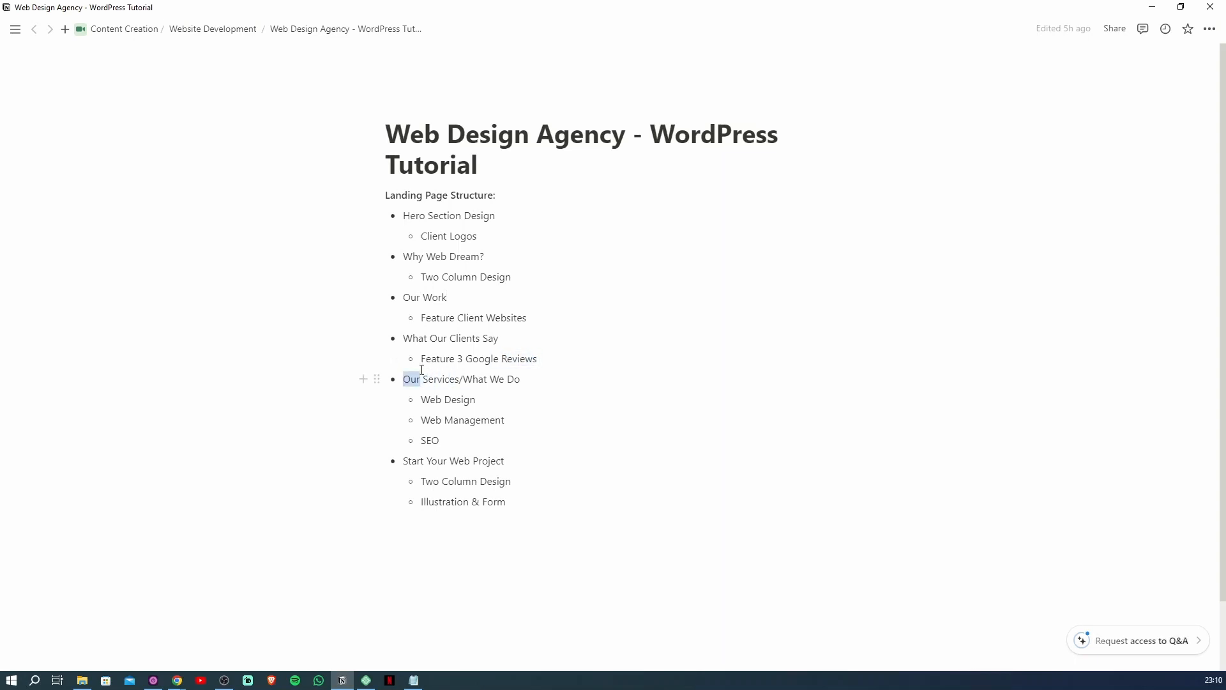
{"action": "left_click", "coordinate": [442, 379]}
{"action": "left_click", "coordinate": [505, 462]}
{"action": "key", "text": "alt+Tab"}
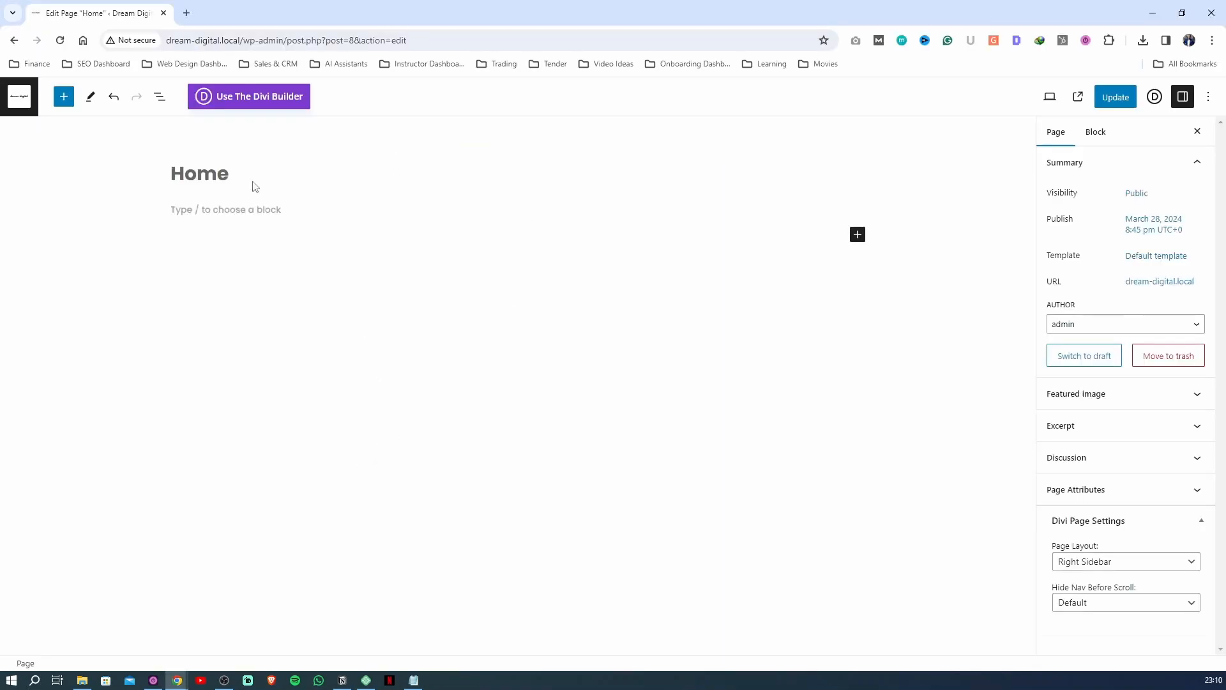
Launch the Divi Builder for the Home page and start building the page from scratch
{"action": "left_click", "coordinate": [267, 111]}
{"action": "left_click", "coordinate": [514, 342]}
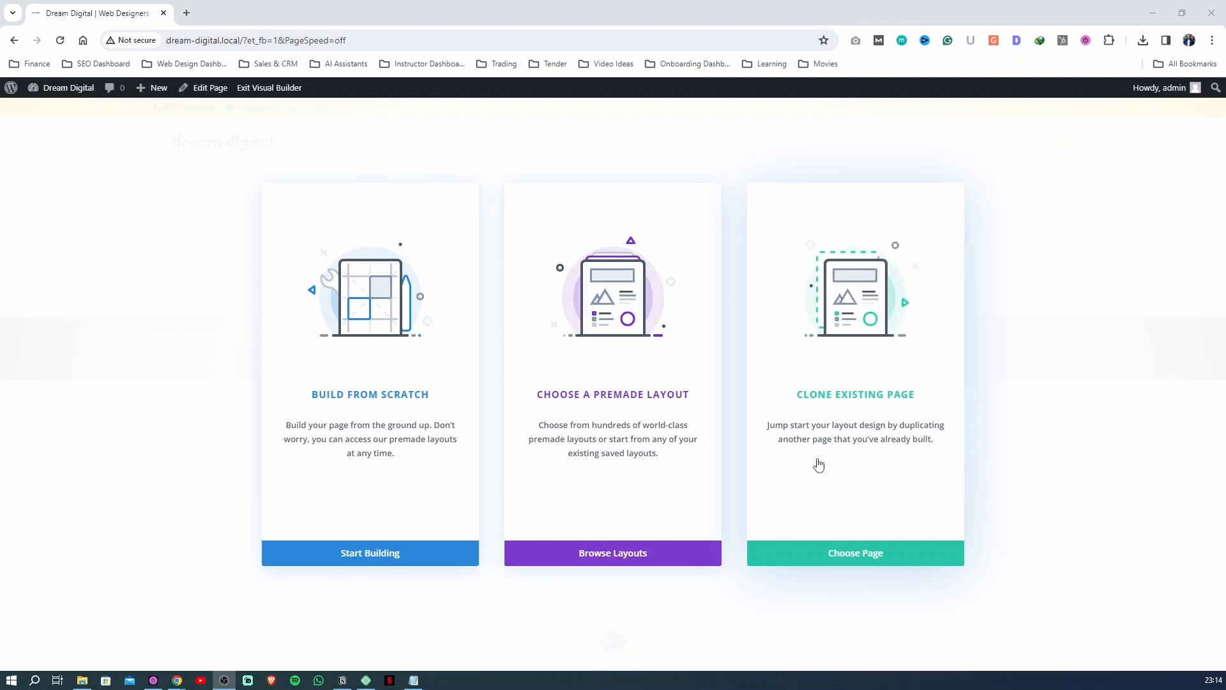
{"action": "left_click", "coordinate": [394, 564]}
Open the background settings of the page's blank section
{"action": "left_click", "coordinate": [536, 343]}
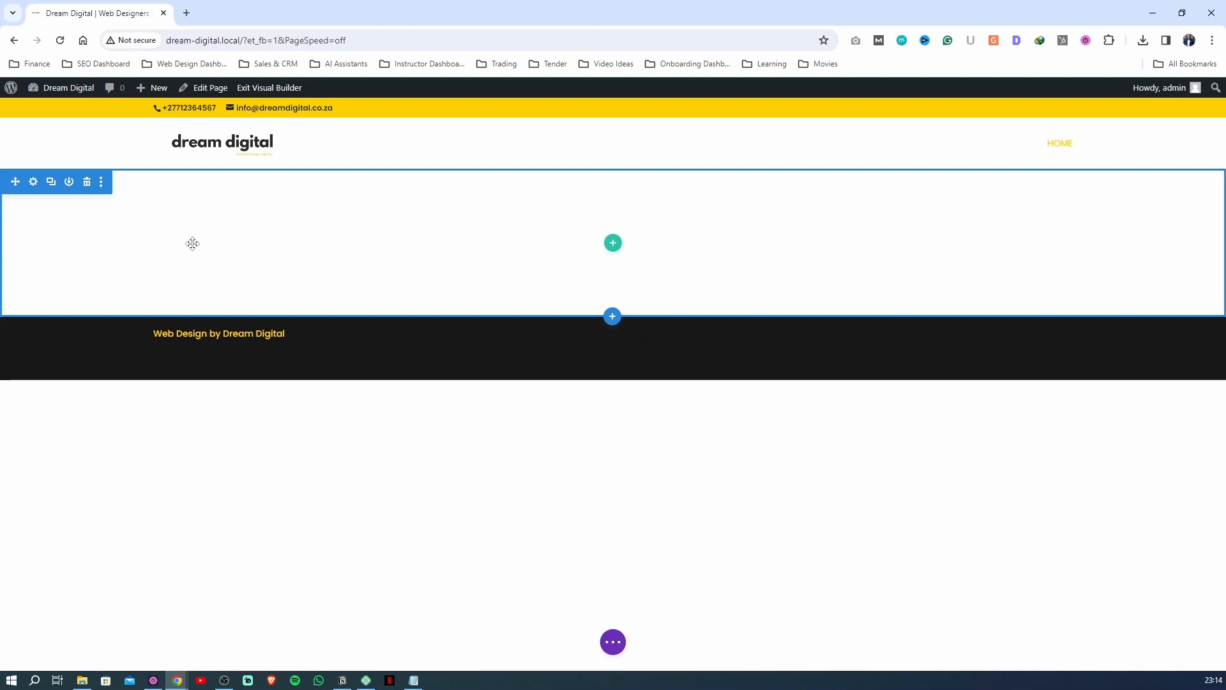
{"action": "left_click", "coordinate": [34, 184]}
{"action": "left_click", "coordinate": [79, 269]}
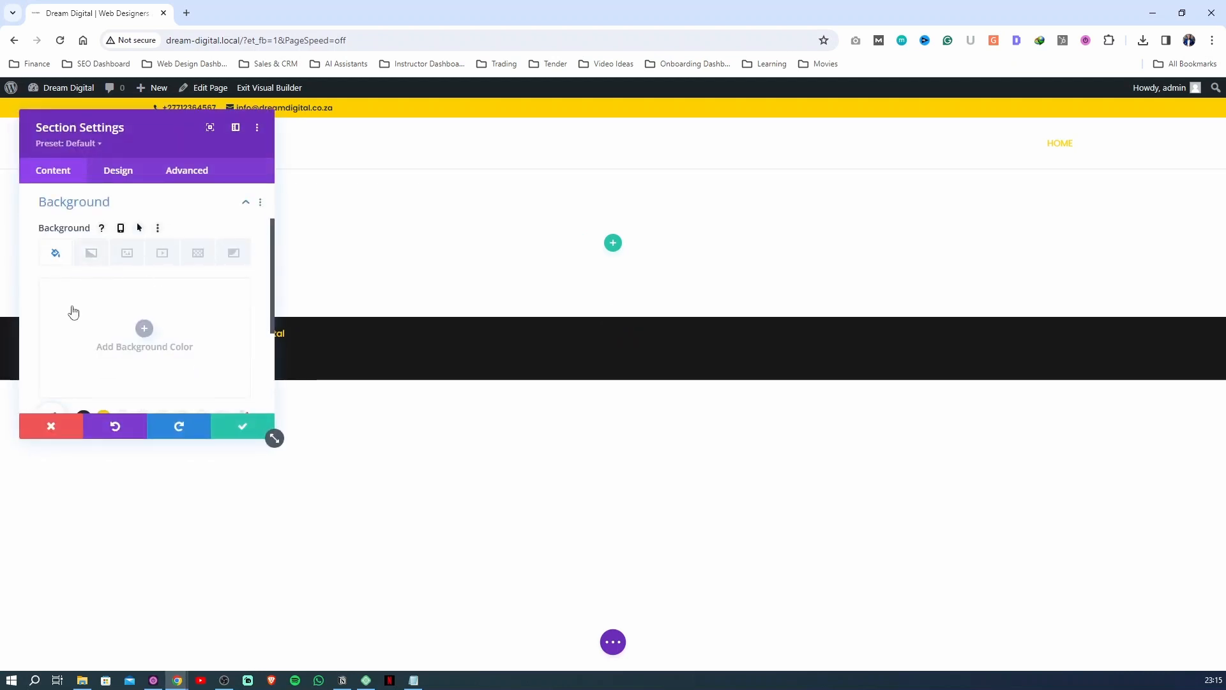
Try the saved yellow swatch as the section's background color and move the settings dialog aside
{"action": "scroll", "coordinate": [132, 279], "scroll_direction": "down", "scroll_amount": 1}
{"action": "left_click", "coordinate": [103, 259]}
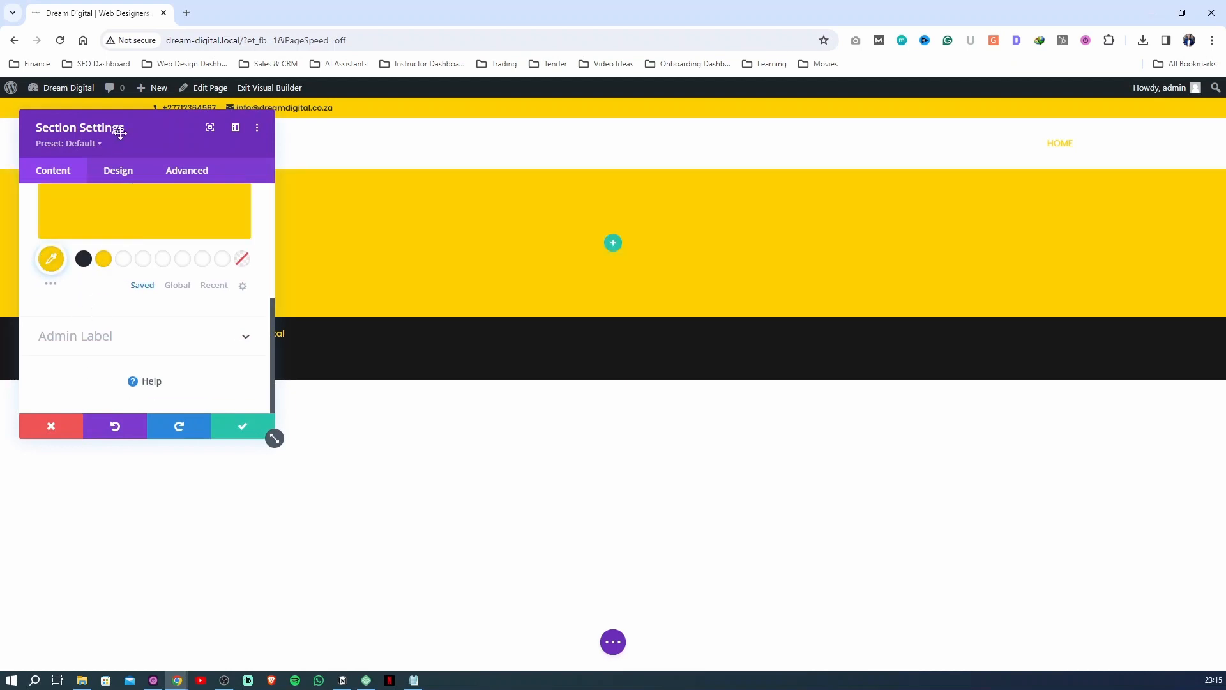
{"action": "left_click_drag", "start_coordinate": [120, 131], "coordinate": [657, 226]}
{"action": "left_click_drag", "start_coordinate": [765, 234], "coordinate": [827, 219]}
{"action": "scroll", "coordinate": [835, 345], "scroll_direction": "up", "scroll_amount": 1}
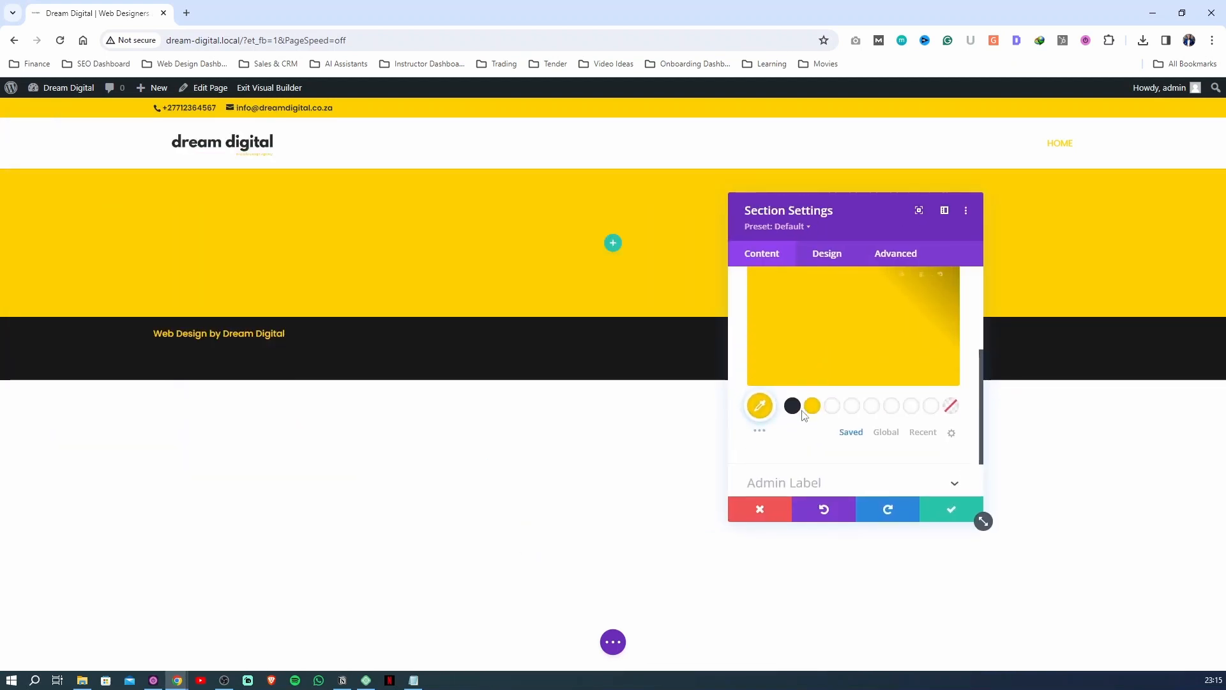
{"action": "scroll", "coordinate": [801, 418], "scroll_direction": "up", "scroll_amount": 1}
Try the saved dark swatch as the section's background color, and delete that background color
{"action": "left_click", "coordinate": [792, 470]}
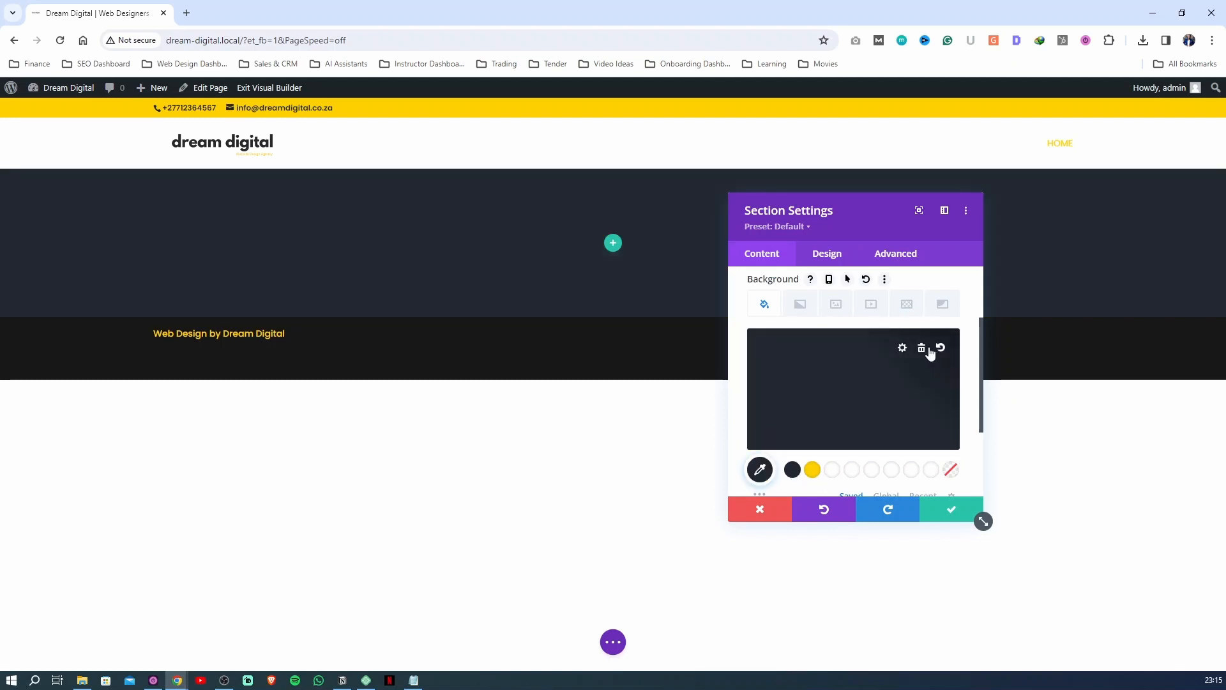
{"action": "scroll", "coordinate": [771, 337], "scroll_direction": "up", "scroll_amount": 2}
{"action": "scroll", "coordinate": [780, 367], "scroll_direction": "down", "scroll_amount": 2}
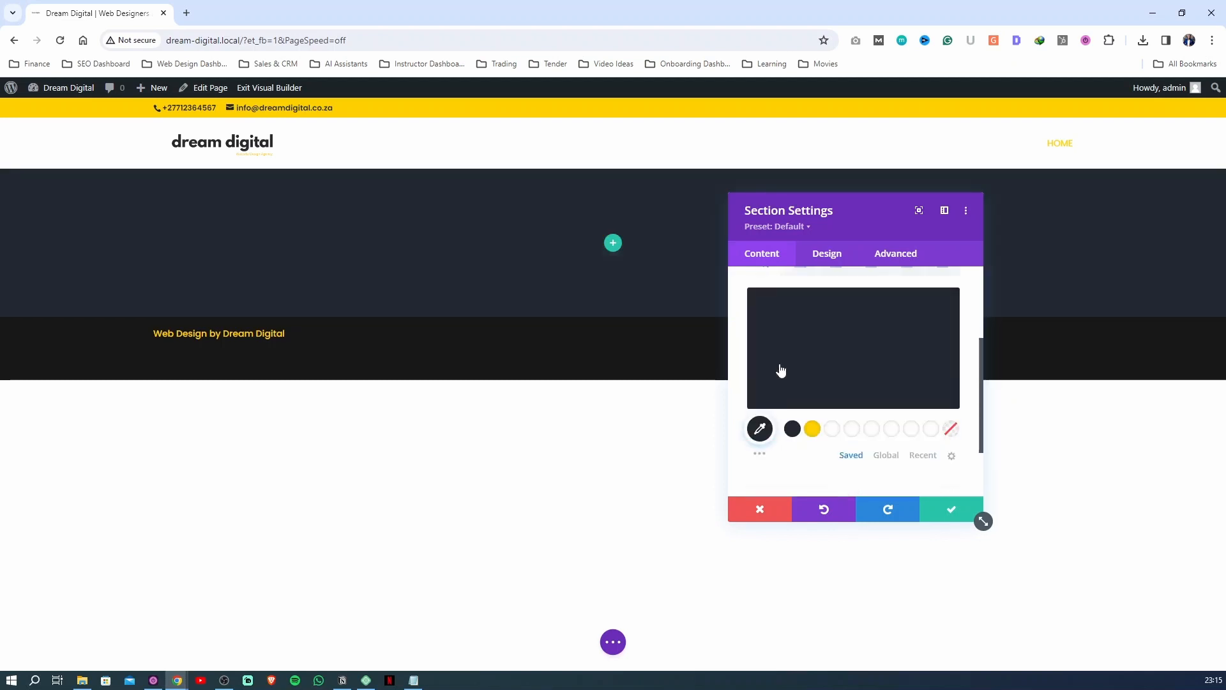
{"action": "left_click_drag", "start_coordinate": [899, 229], "coordinate": [483, 214]}
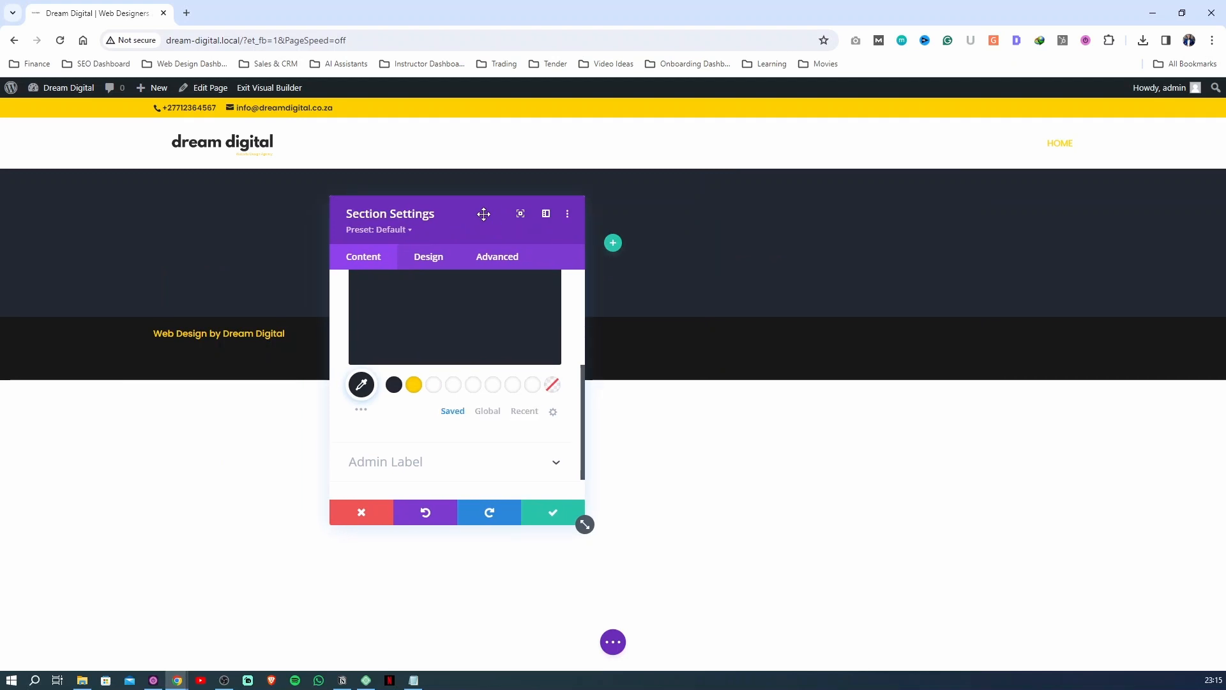
{"action": "scroll", "coordinate": [419, 298], "scroll_direction": "up", "scroll_amount": 3}
{"action": "left_click", "coordinate": [419, 295]}
{"action": "left_click", "coordinate": [394, 348]}
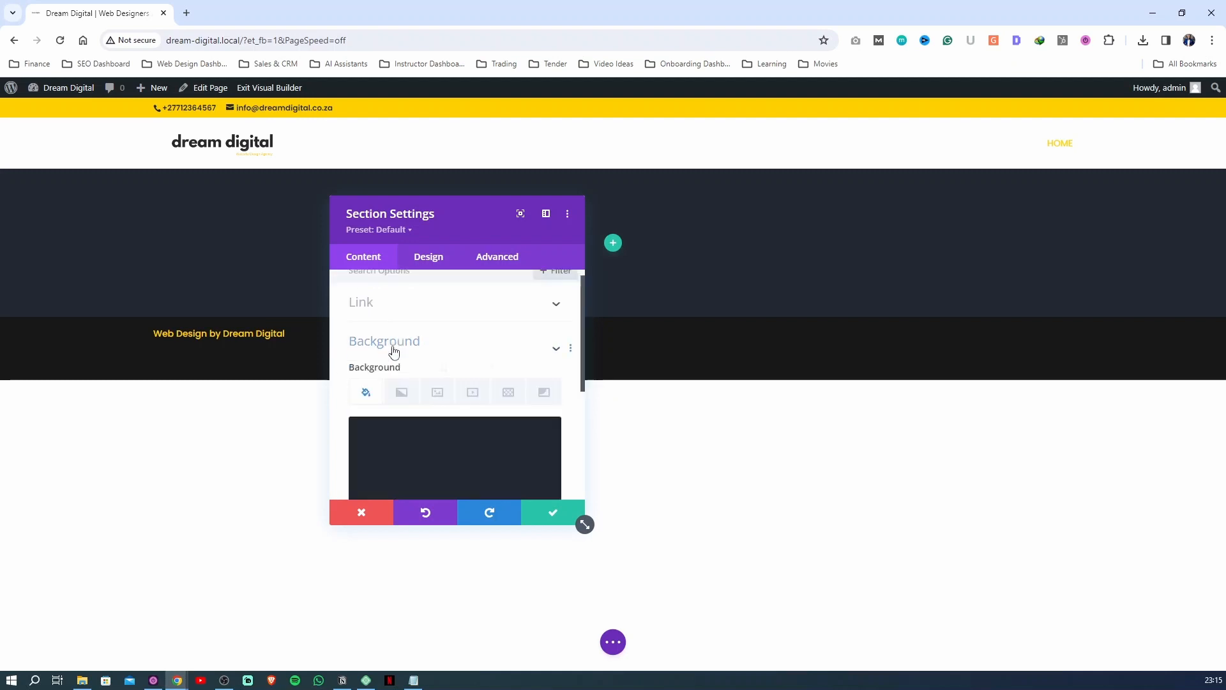
{"action": "mouse_move", "coordinate": [417, 430]}
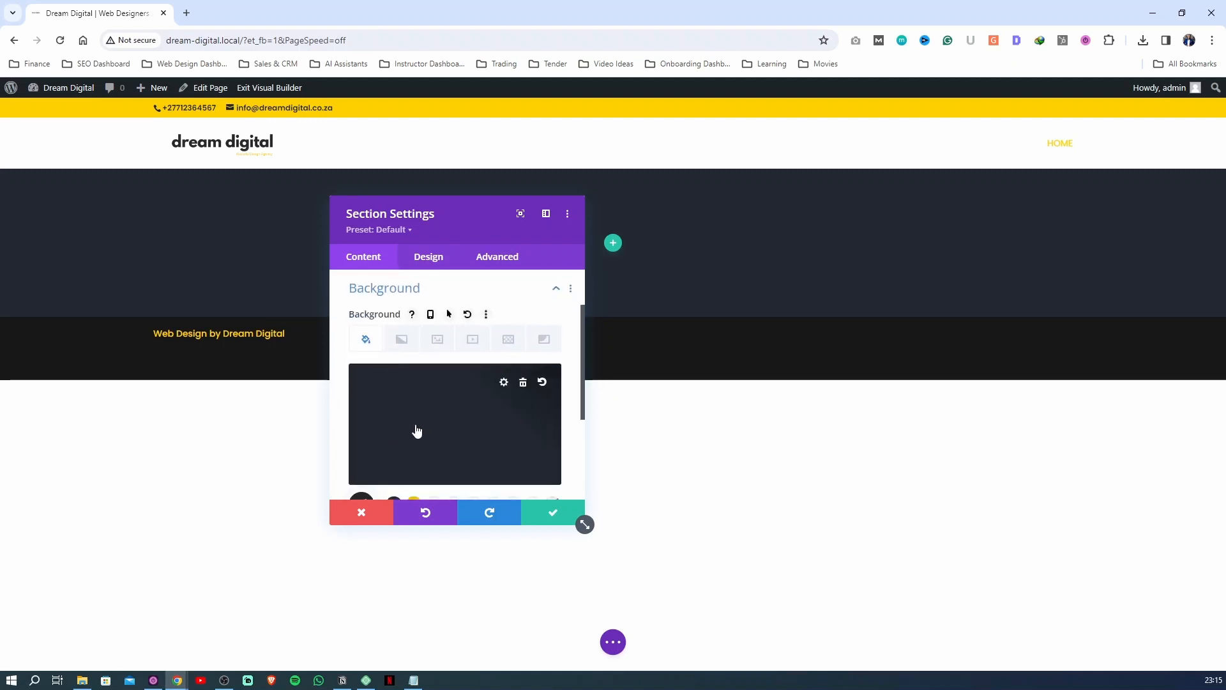
{"action": "left_click", "coordinate": [523, 383]}
Look through the section's design options, including the margin and padding settings under Spacing
{"action": "left_click", "coordinate": [427, 257]}
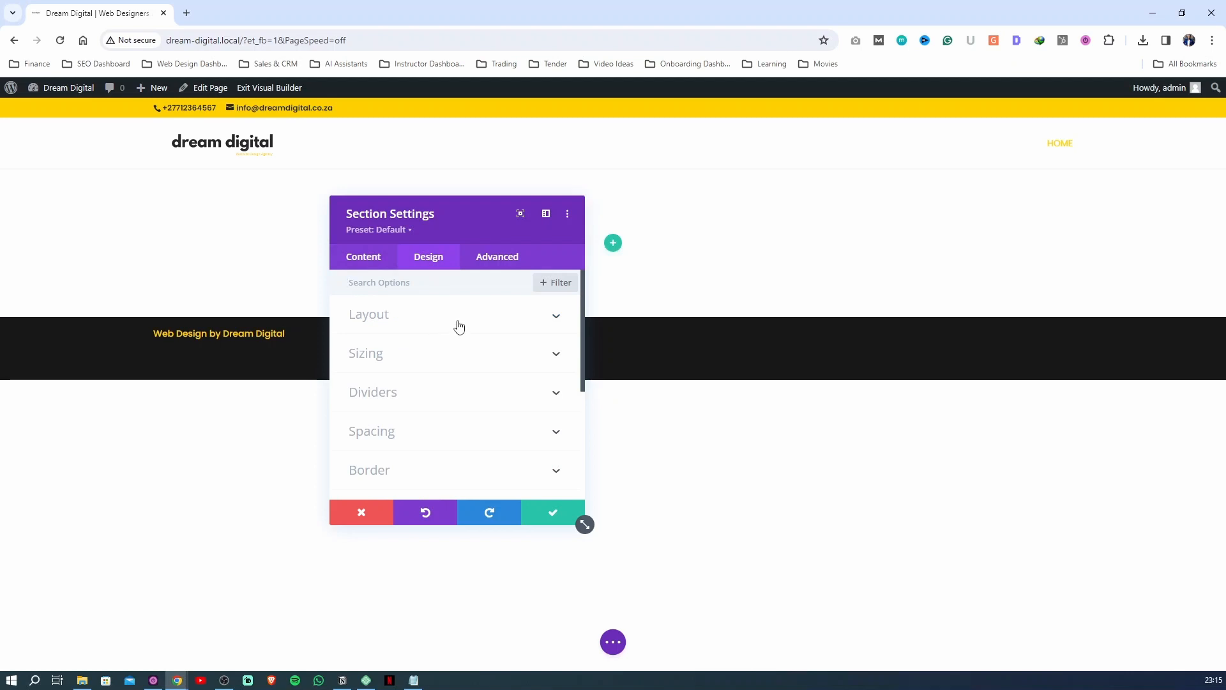
{"action": "left_click", "coordinate": [457, 324]}
{"action": "left_click", "coordinate": [435, 326]}
{"action": "scroll", "coordinate": [403, 438], "scroll_direction": "down", "scroll_amount": 3}
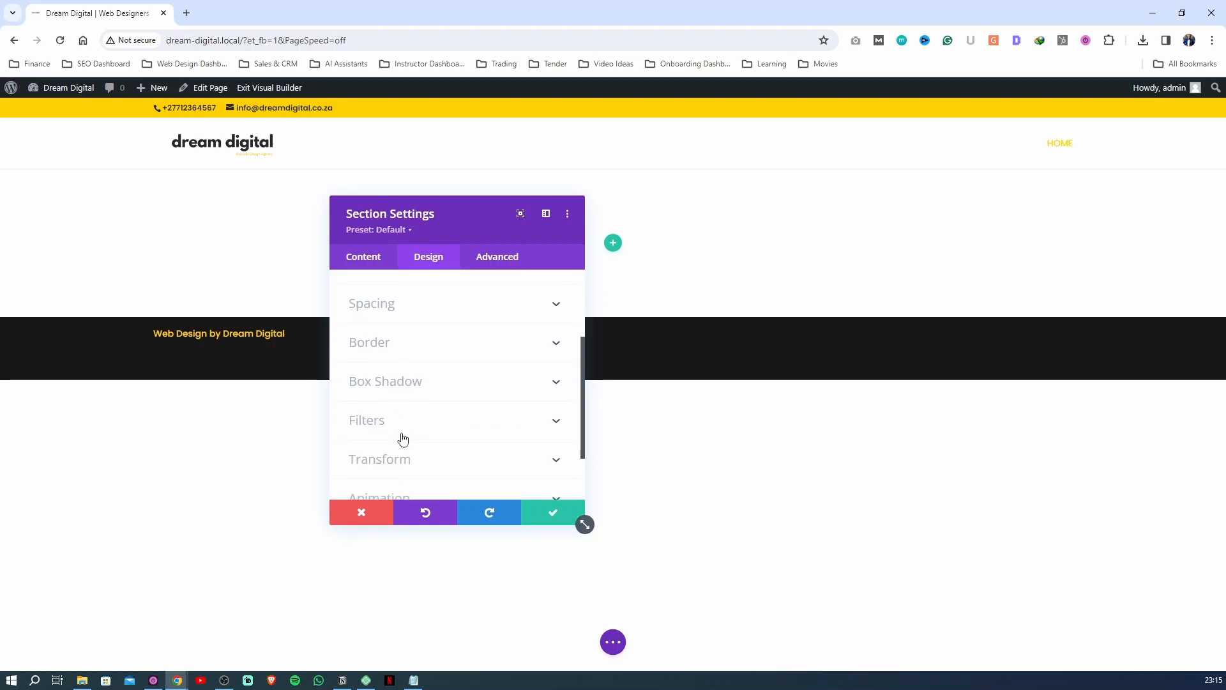
{"action": "scroll", "coordinate": [419, 429], "scroll_direction": "down", "scroll_amount": 2}
{"action": "scroll", "coordinate": [419, 429], "scroll_direction": "up", "scroll_amount": 5}
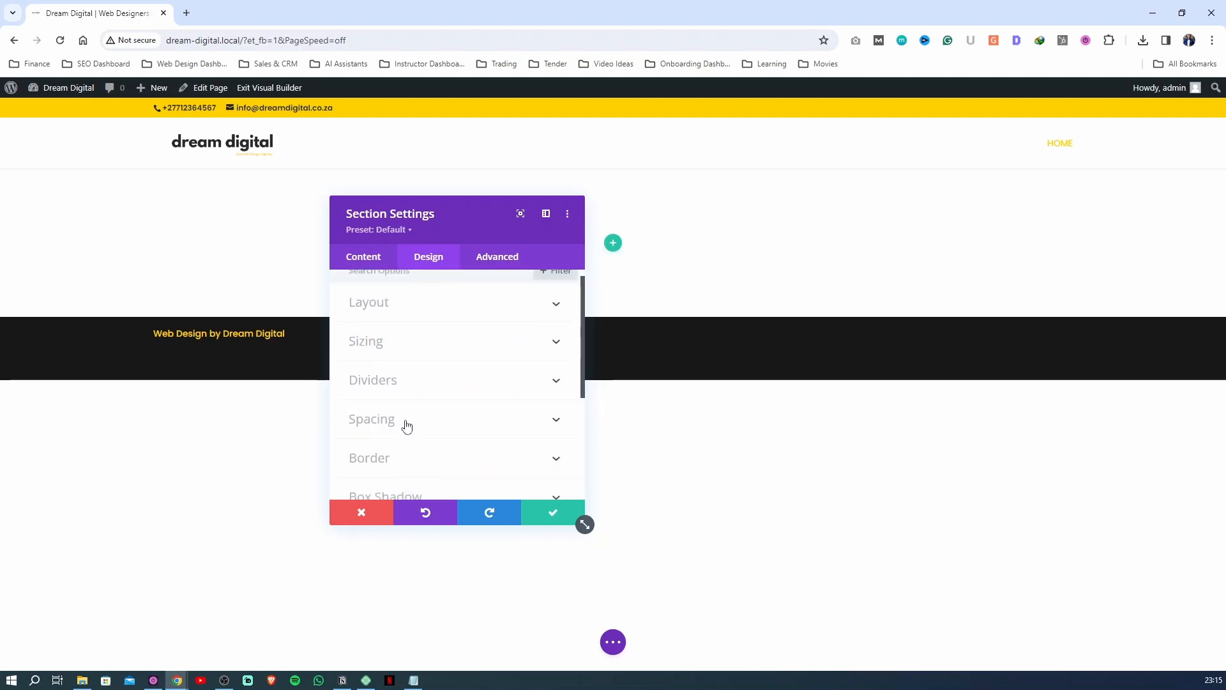
{"action": "scroll", "coordinate": [406, 427], "scroll_direction": "down", "scroll_amount": 3}
{"action": "left_click", "coordinate": [415, 305]}
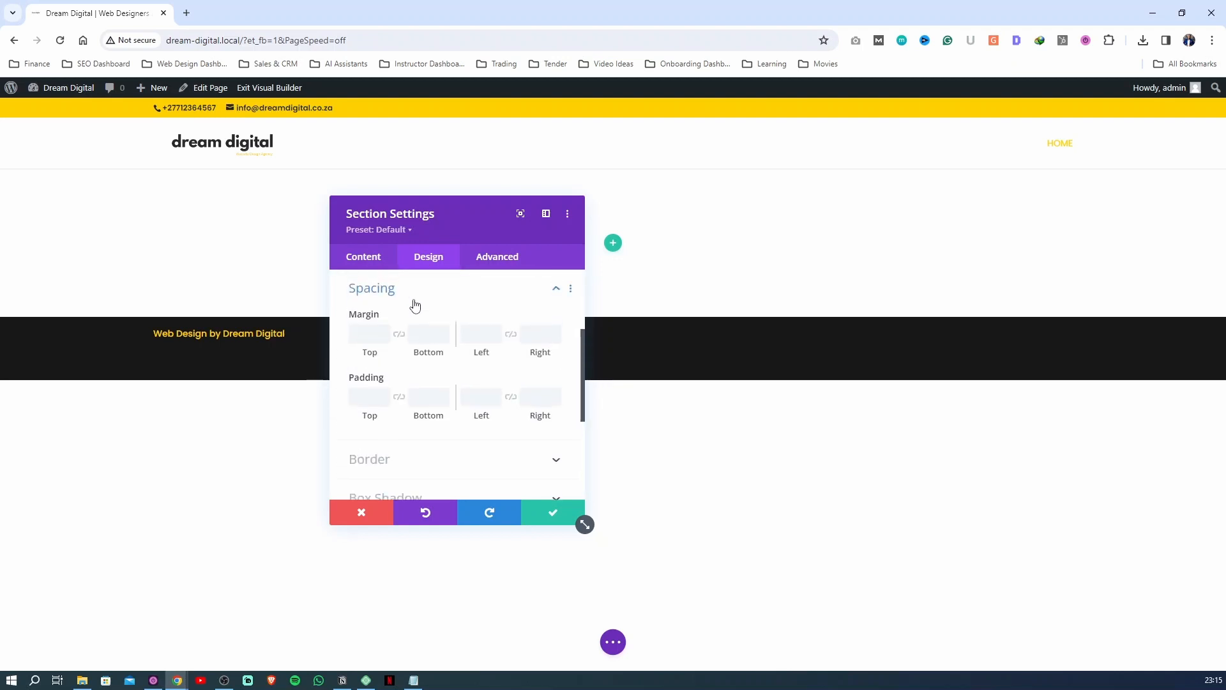
{"action": "left_click", "coordinate": [415, 305]}
{"action": "left_click", "coordinate": [413, 304]}
{"action": "scroll", "coordinate": [405, 364], "scroll_direction": "up", "scroll_amount": 1}
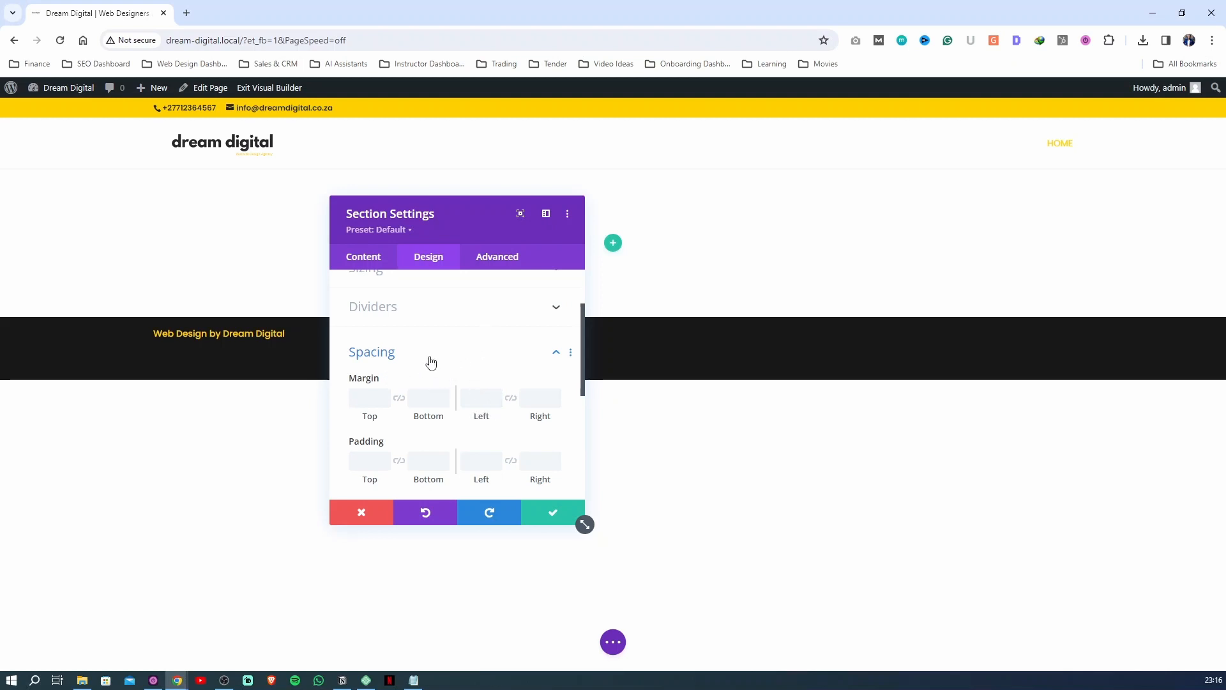
Set the section's background color to the saved yellow swatch
{"action": "left_click", "coordinate": [376, 258]}
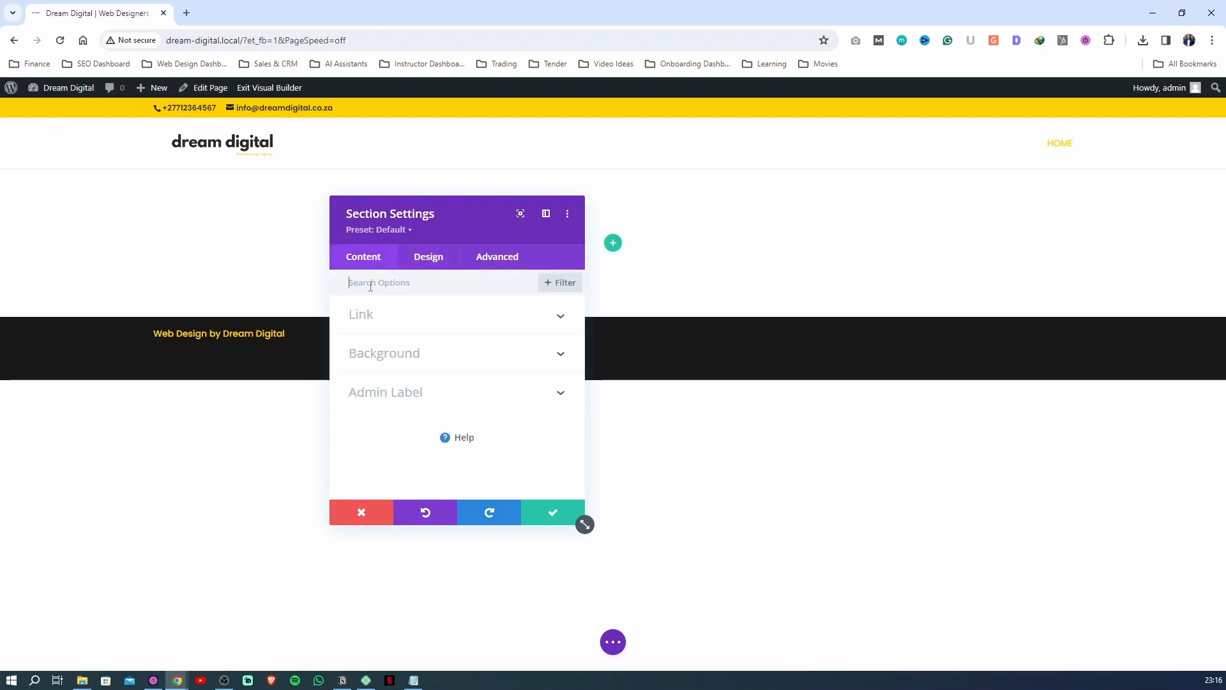
{"action": "left_click", "coordinate": [370, 353]}
{"action": "left_click", "coordinate": [386, 410]}
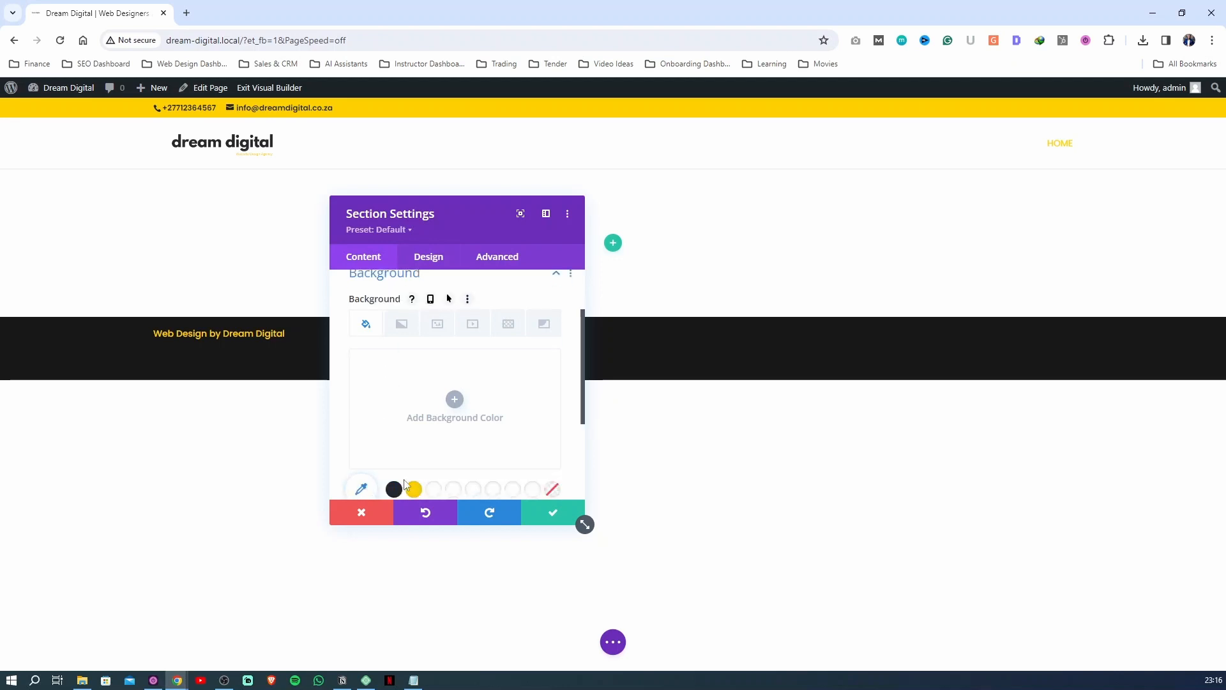
{"action": "left_click", "coordinate": [411, 438]}
{"action": "scroll", "coordinate": [446, 383], "scroll_direction": "up", "scroll_amount": 1}
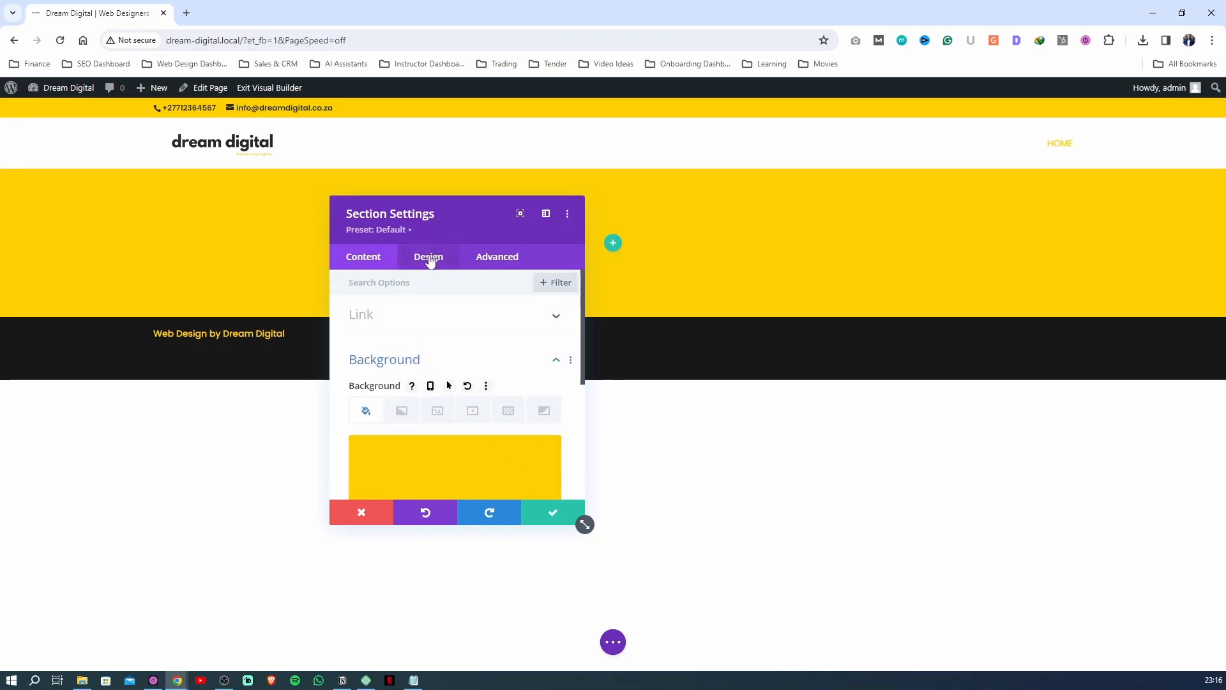
Try 60px margins around the section, linking the top and bottom values and the left and right values
{"action": "left_click", "coordinate": [428, 256]}
{"action": "scroll", "coordinate": [405, 378], "scroll_direction": "down", "scroll_amount": 1}
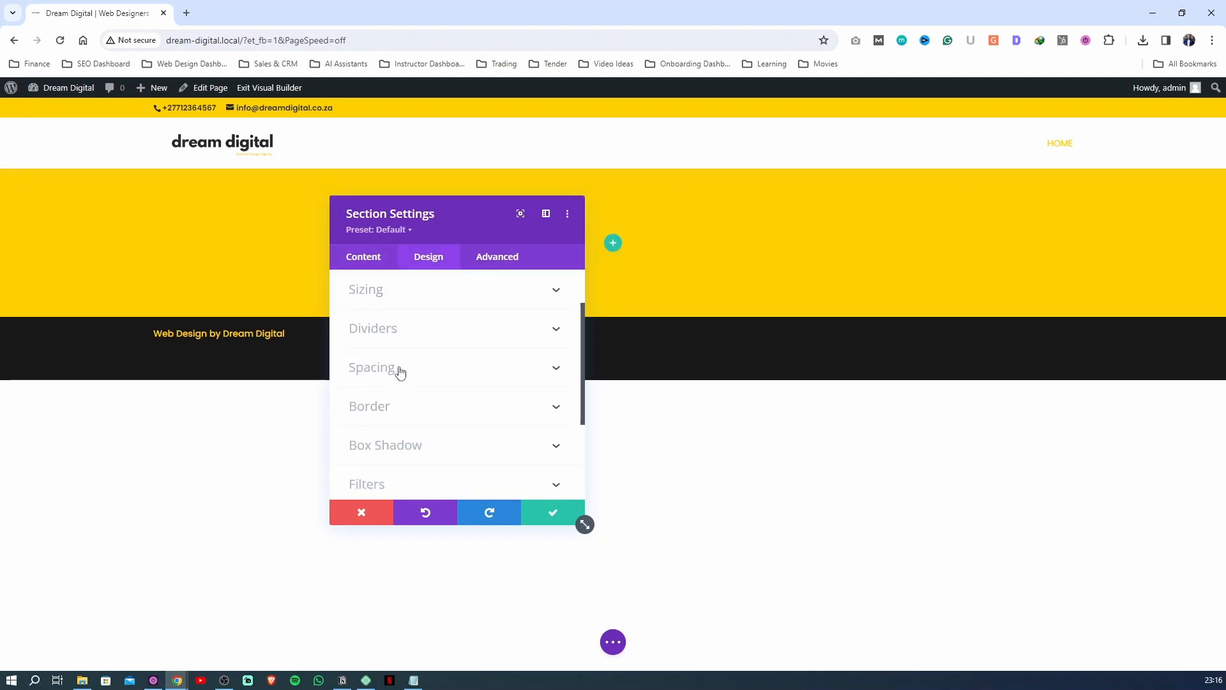
{"action": "left_click", "coordinate": [402, 372]}
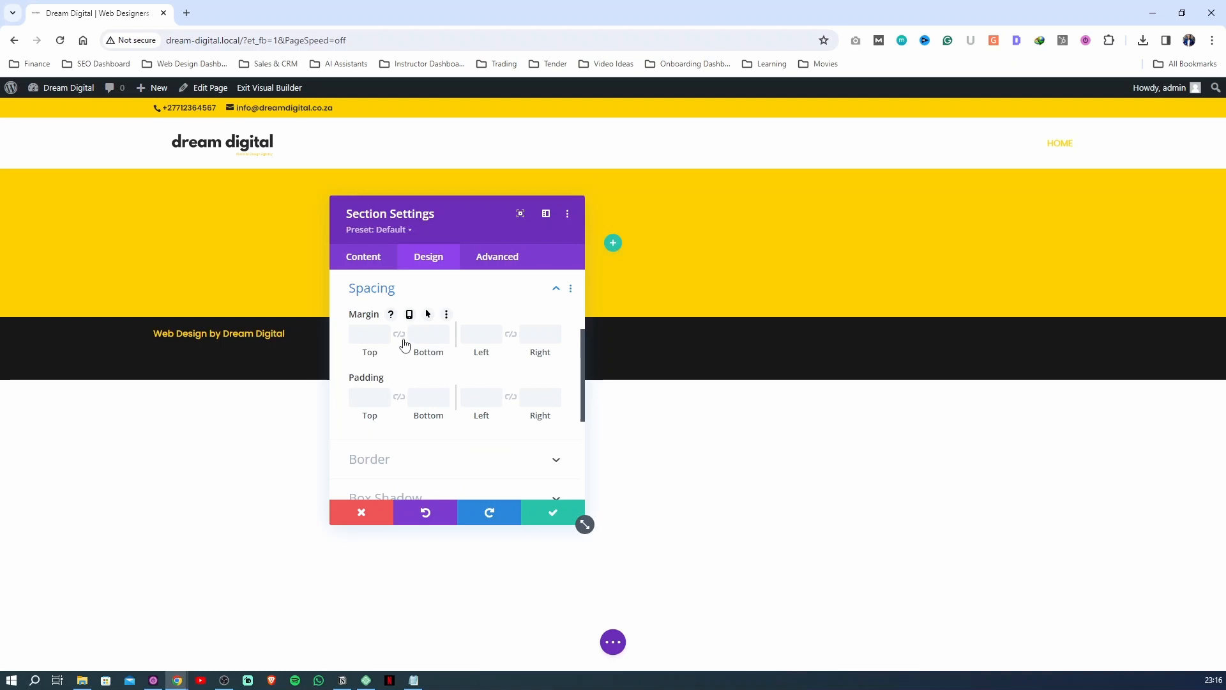
{"action": "left_click", "coordinate": [400, 337]}
{"action": "left_click", "coordinate": [370, 331]}
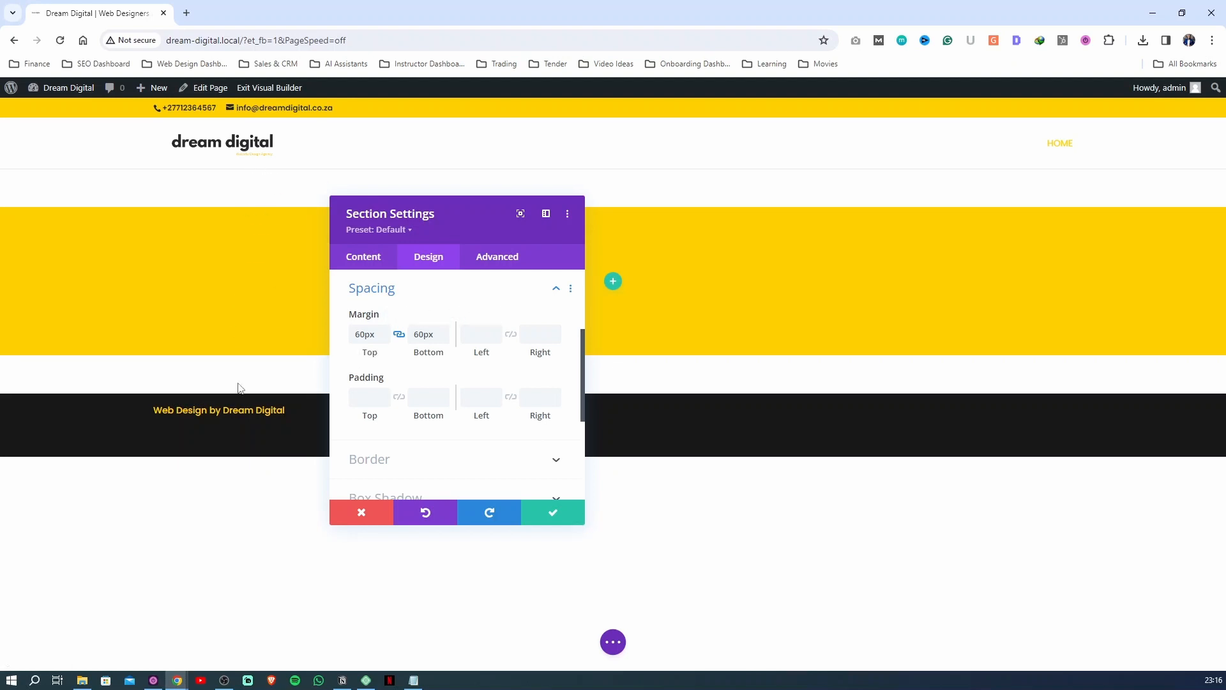
{"action": "left_click", "coordinate": [510, 334]}
{"action": "left_click", "coordinate": [475, 334]}
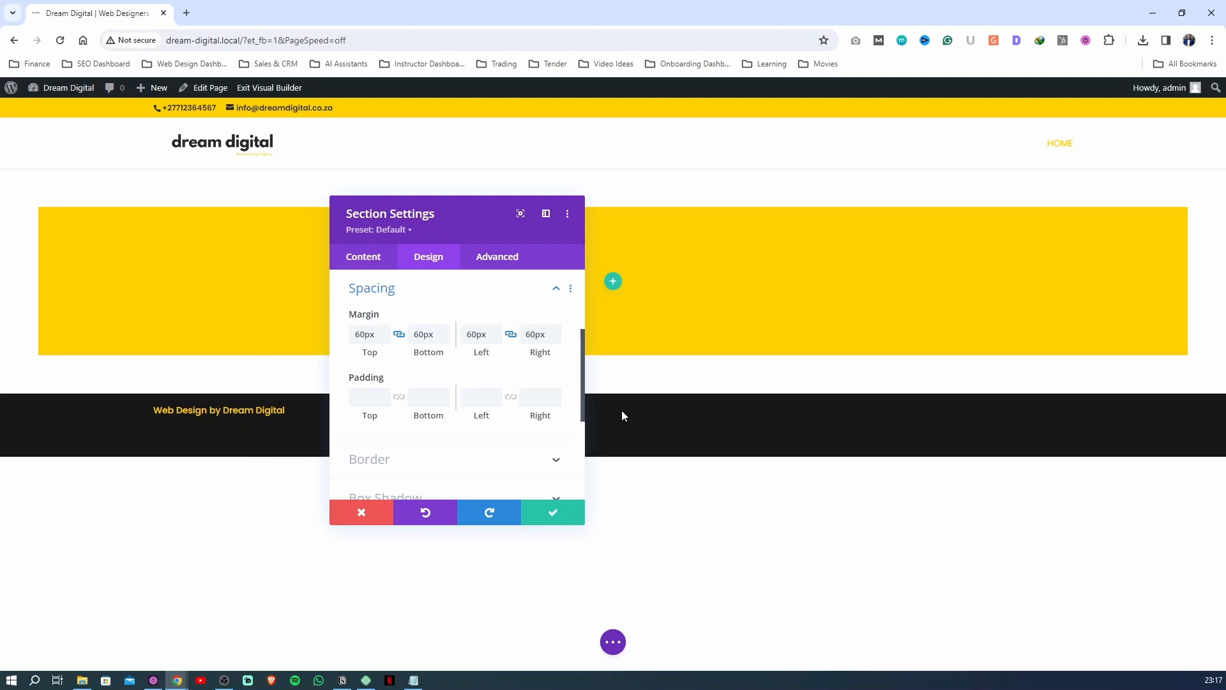
Undo the section's margin changes on all four sides
{"action": "left_click", "coordinate": [424, 512]}
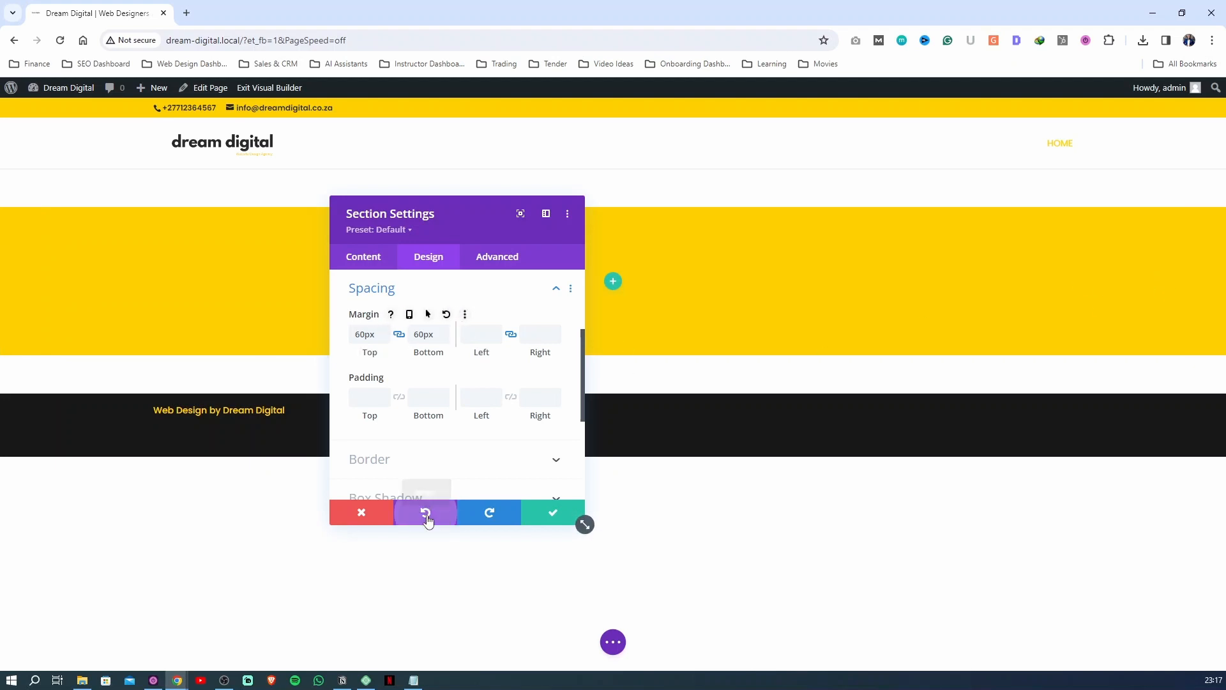
{"action": "left_click", "coordinate": [427, 515]}
{"action": "left_click", "coordinate": [427, 515]}
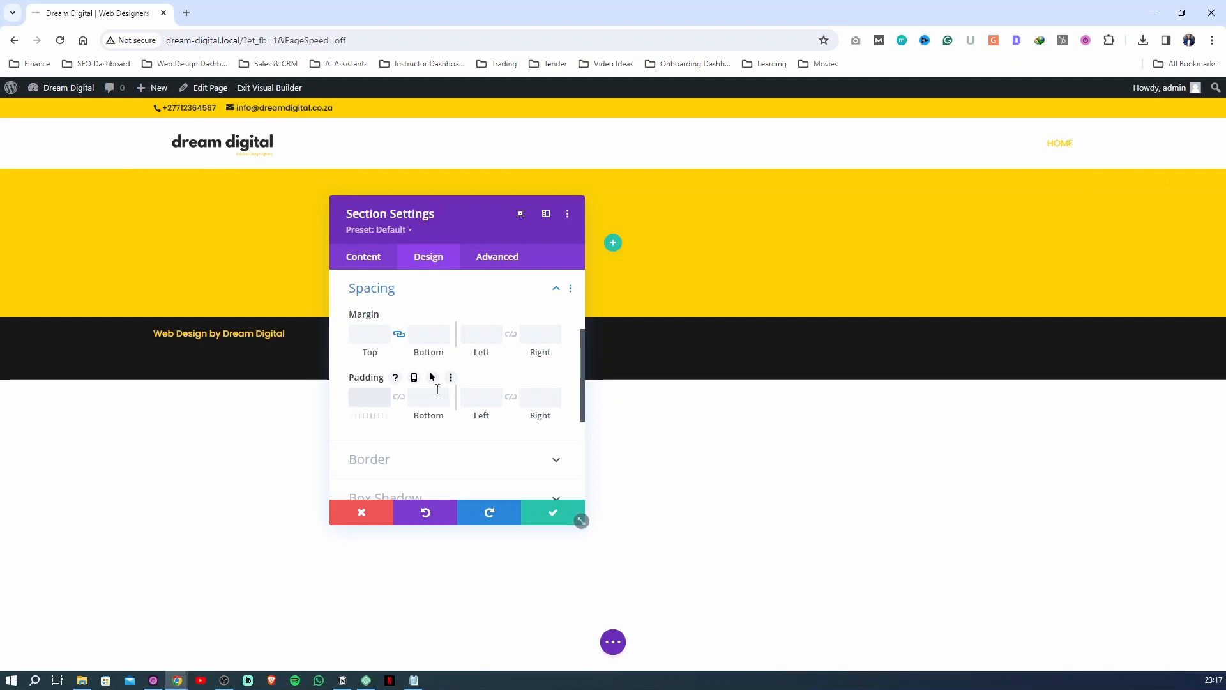
Set the section's top and bottom padding to 90px
{"action": "left_click", "coordinate": [367, 397]}
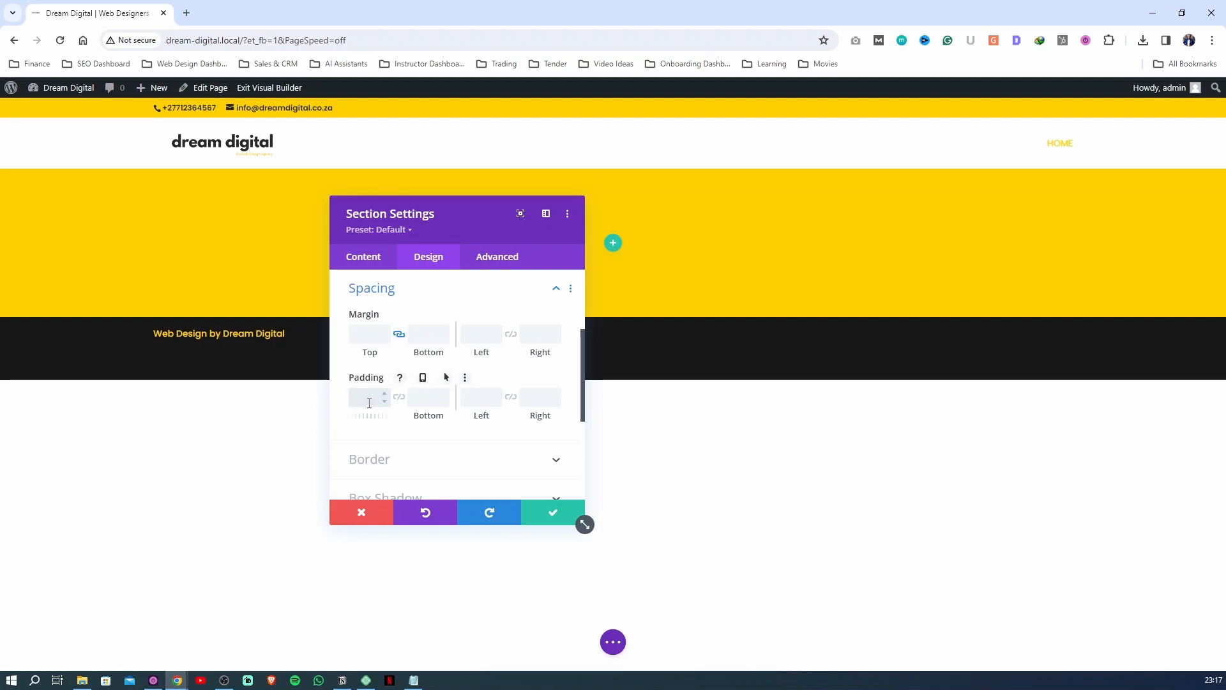
{"action": "type", "text": "90"}
{"action": "left_click", "coordinate": [429, 396]}
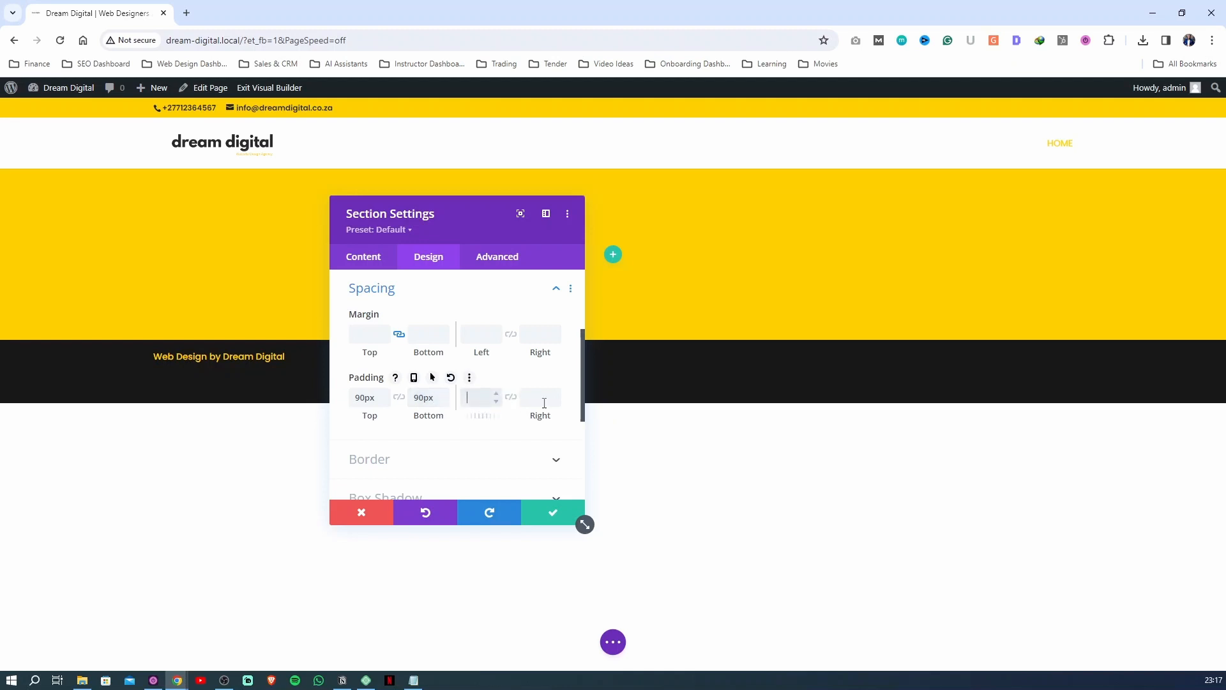
Delete the yellow background color from the section
{"action": "left_click", "coordinate": [364, 256]}
{"action": "left_click", "coordinate": [391, 351]}
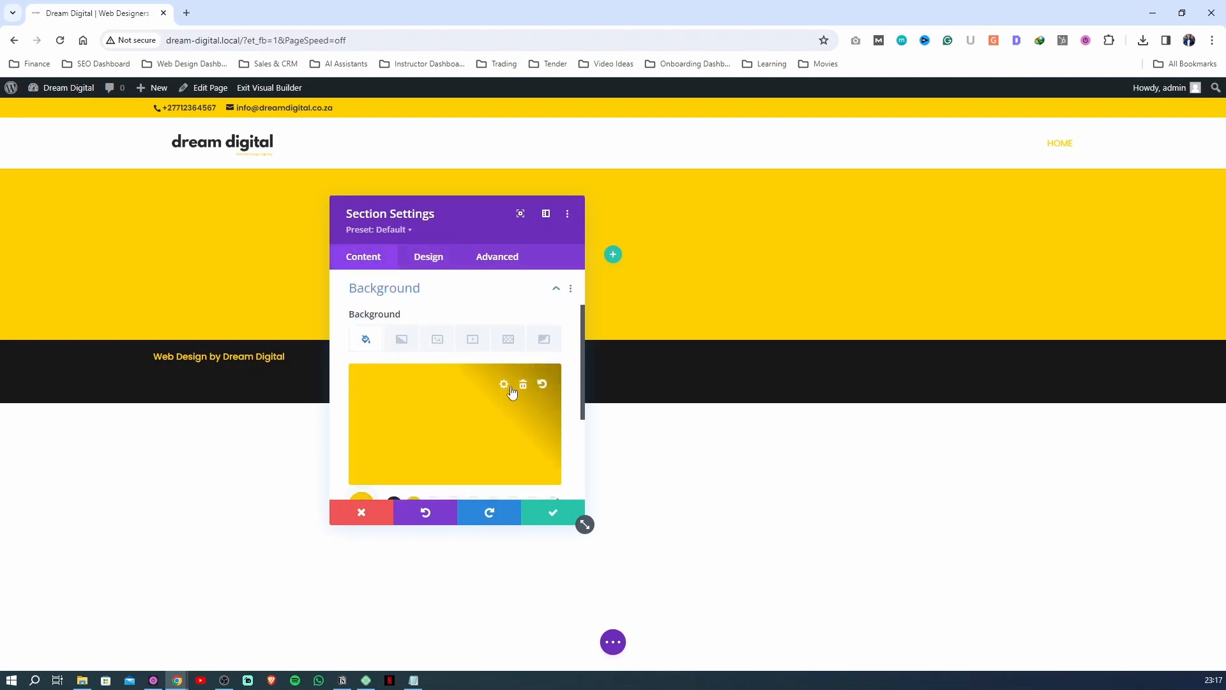
{"action": "left_click", "coordinate": [528, 384]}
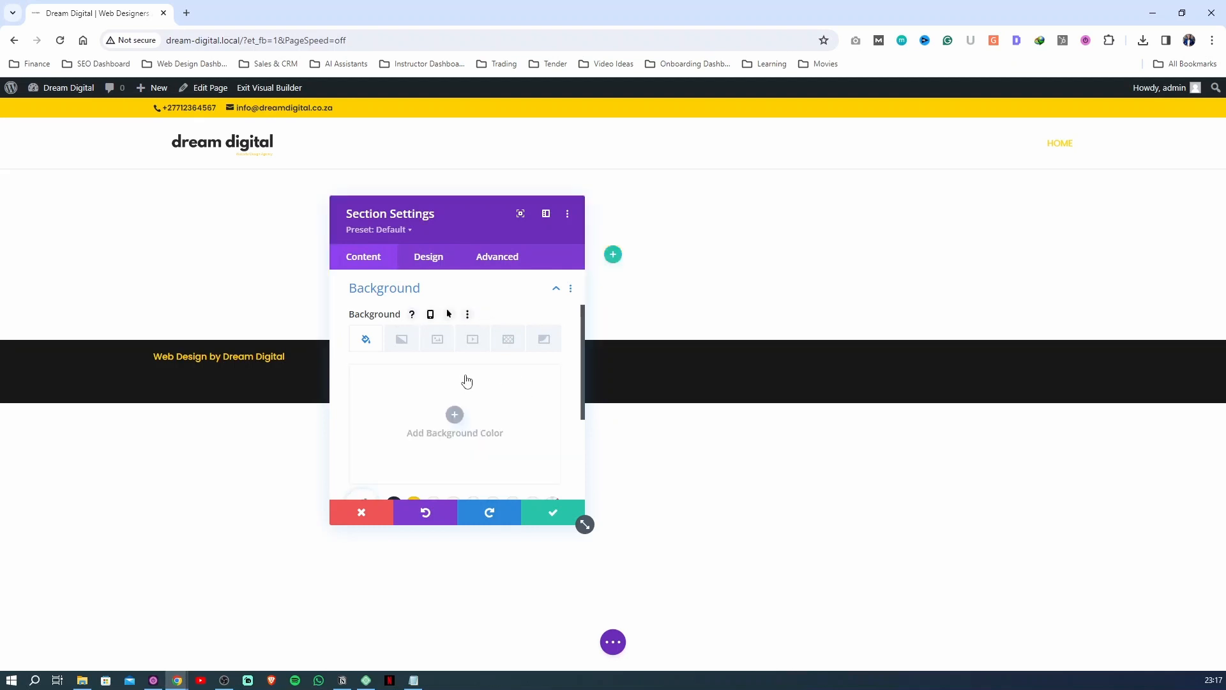
Set Hero-Image.jpg from the media library as the section's background image and save the section settings
{"action": "left_click", "coordinate": [438, 342]}
{"action": "left_click", "coordinate": [663, 367]}
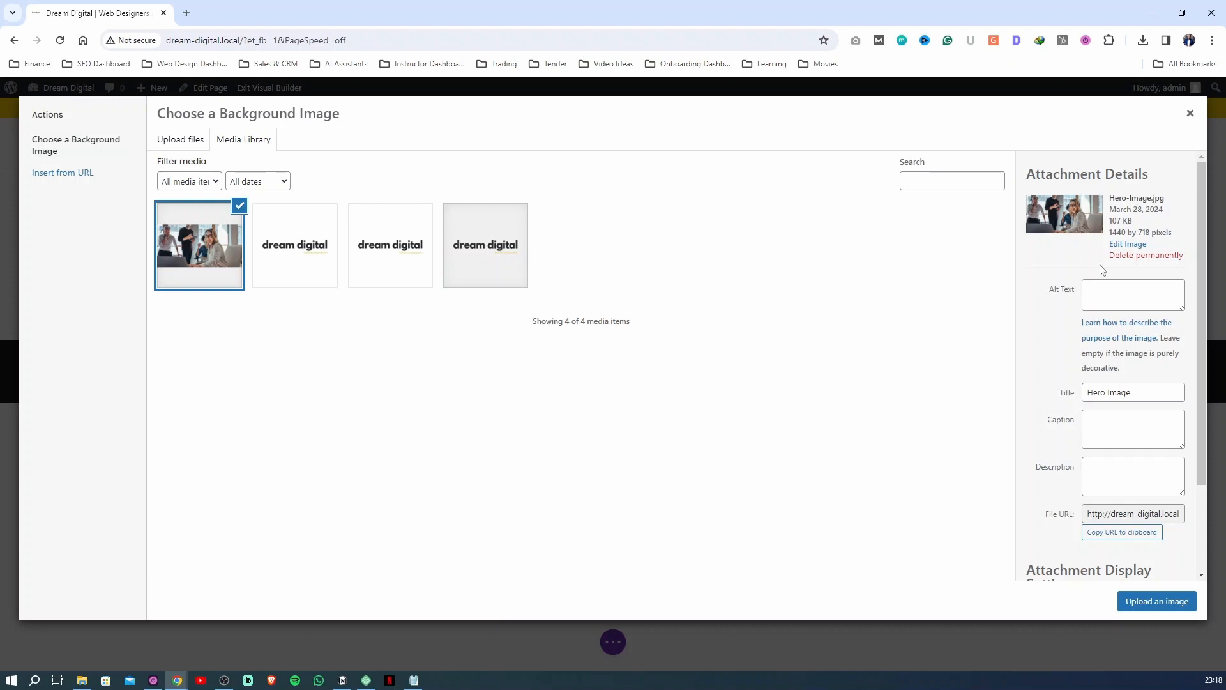
{"action": "left_click", "coordinate": [1157, 601]}
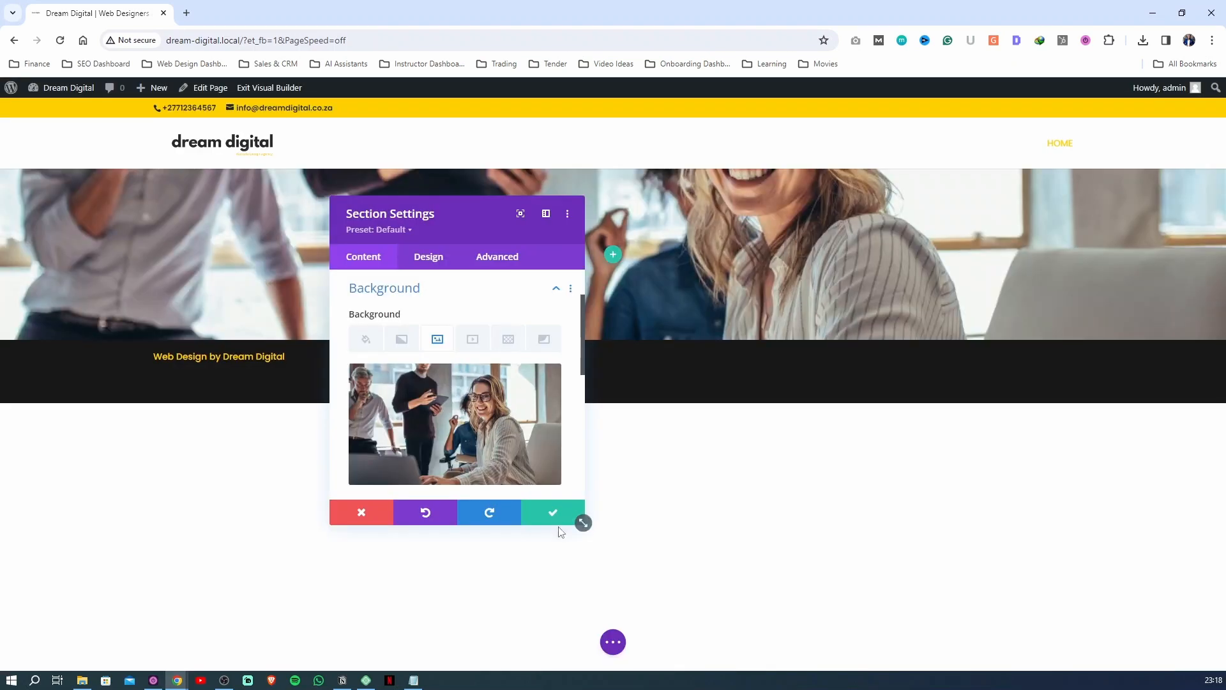
{"action": "left_click", "coordinate": [550, 514]}
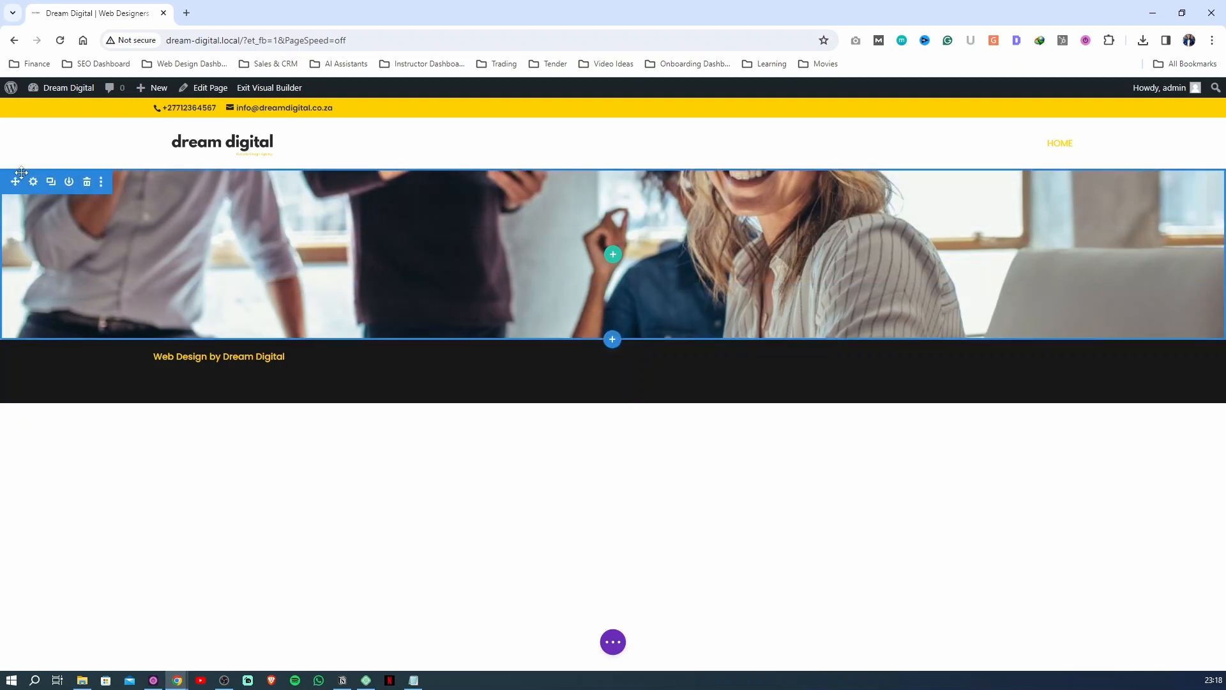
Duplicate the hero section and delete the copy
{"action": "left_click", "coordinate": [50, 183]}
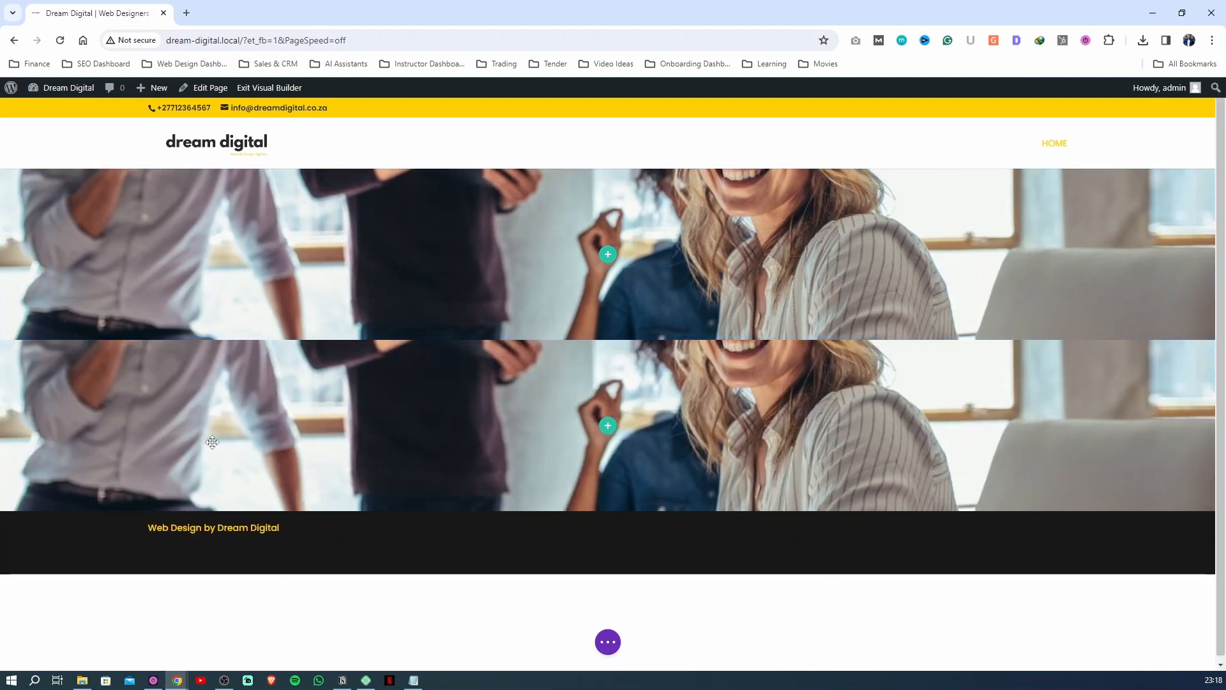
{"action": "left_click", "coordinate": [86, 353]}
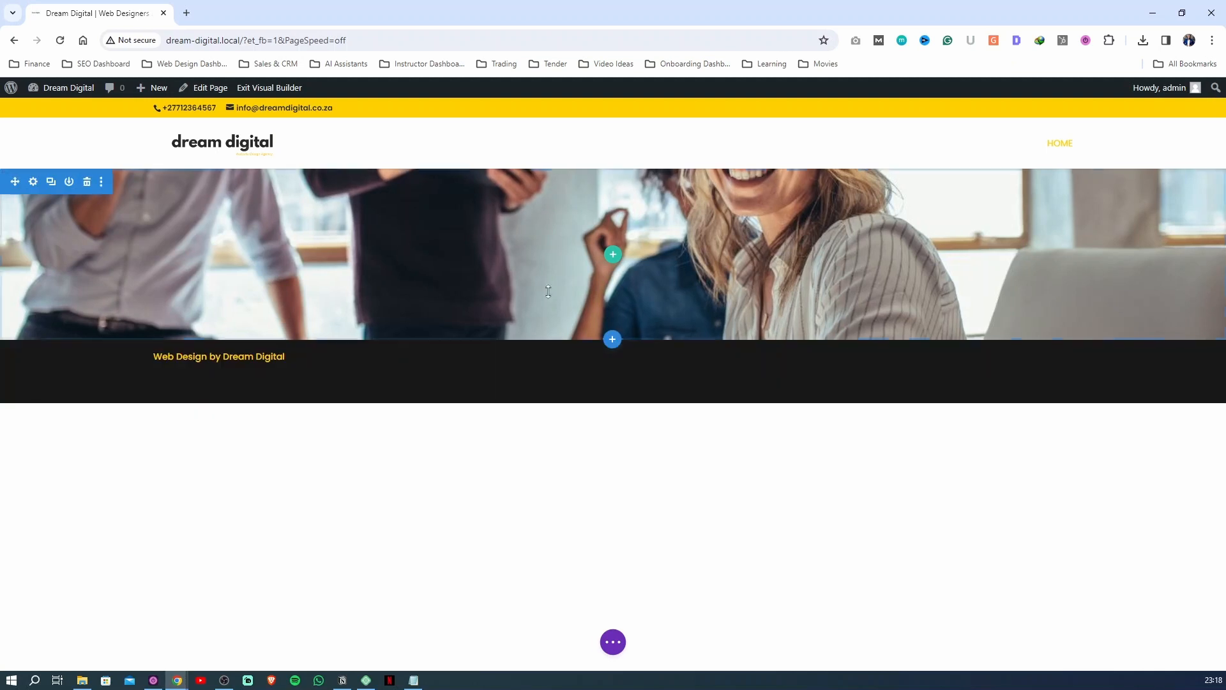
Insert a row with two equal columns in the hero section and dismiss the module chooser
{"action": "left_click", "coordinate": [612, 259]}
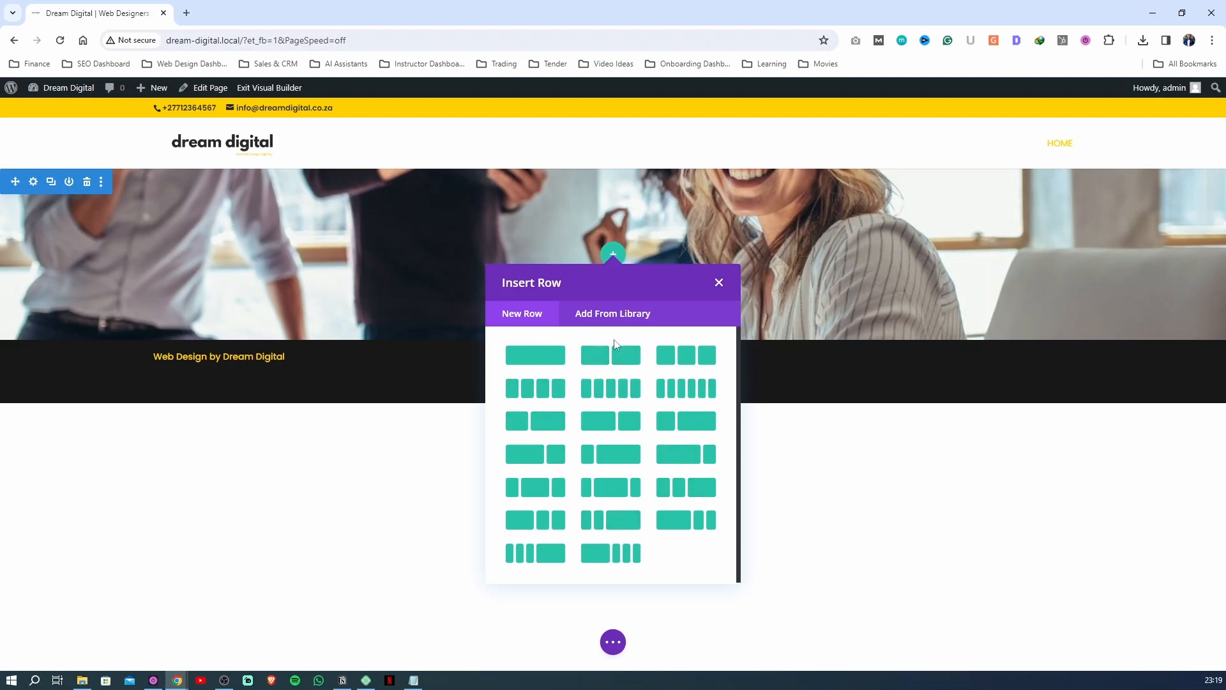
{"action": "left_click", "coordinate": [615, 362]}
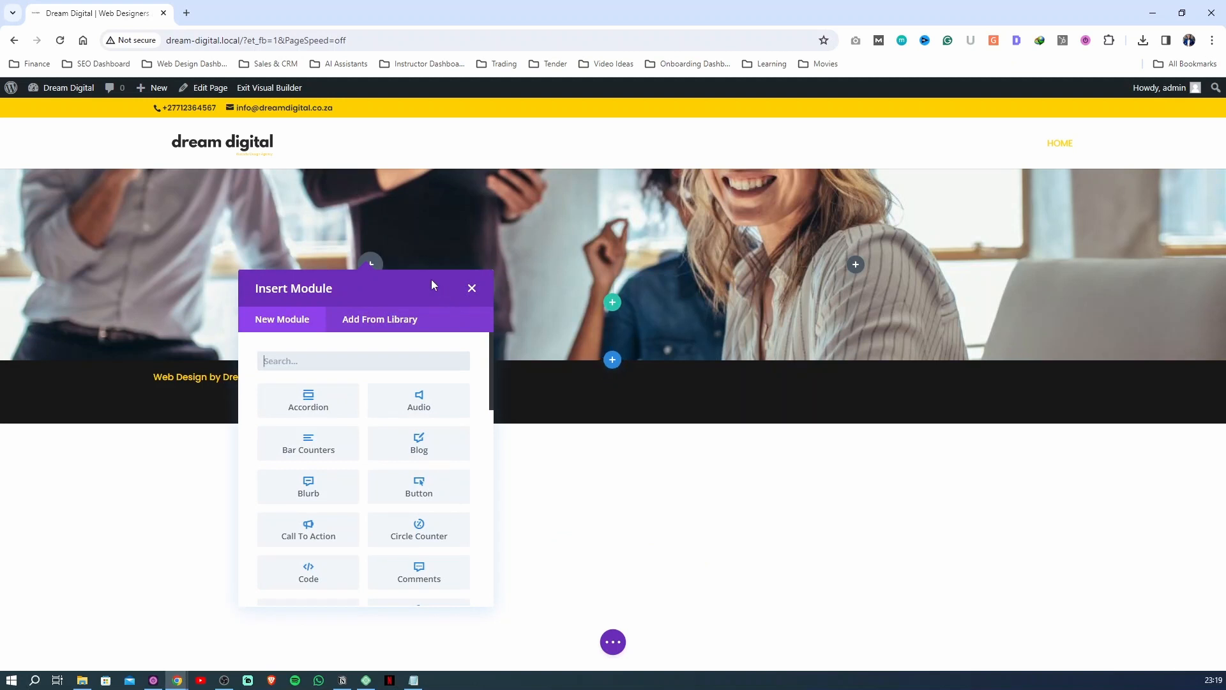
{"action": "left_click", "coordinate": [471, 284]}
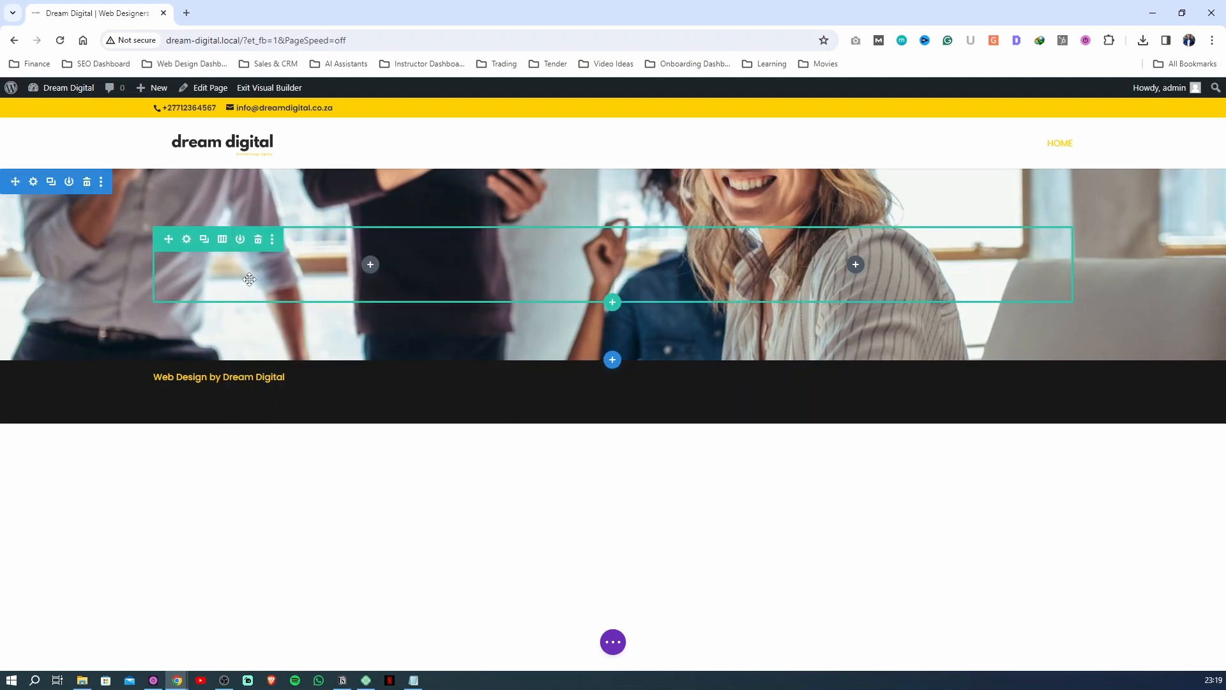
Add a Text module to the first column of the hero row
{"action": "left_click", "coordinate": [370, 265]}
{"action": "type", "text": "text"}
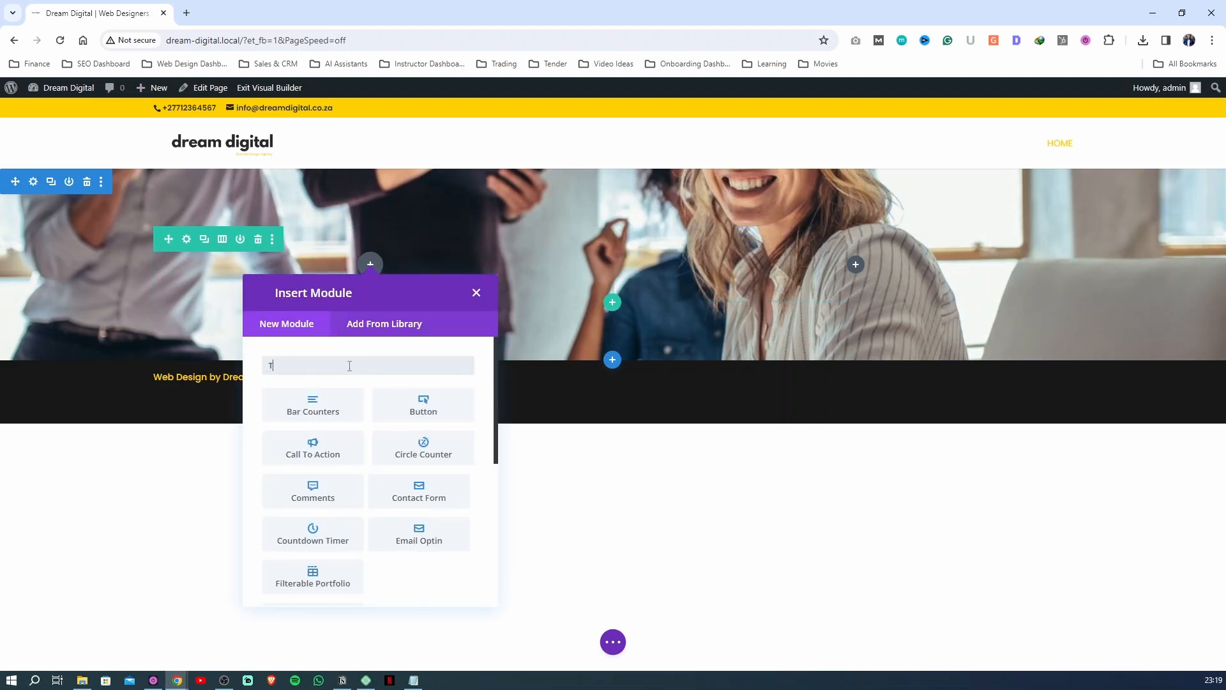
{"action": "key", "text": "Return"}
Replace the Text module's placeholder content with "Web Design Agency in Cape Town"
{"action": "scroll", "coordinate": [761, 355], "scroll_direction": "down", "scroll_amount": 2}
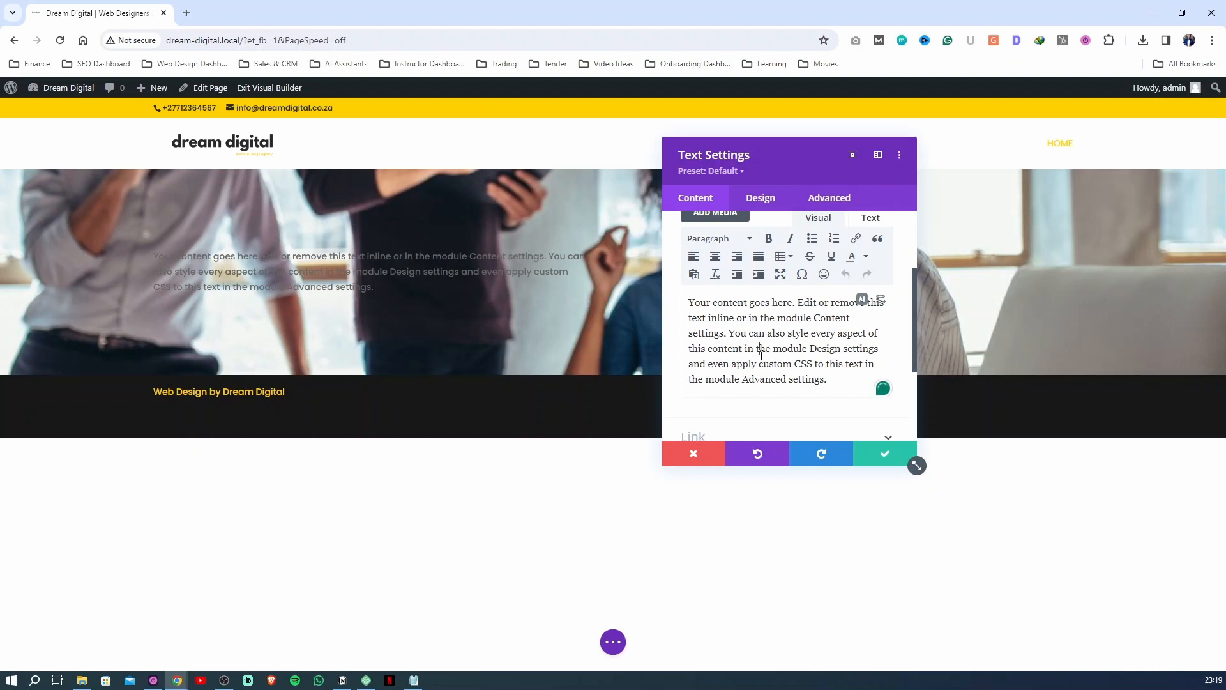
{"action": "key", "text": "ctrl+a"}
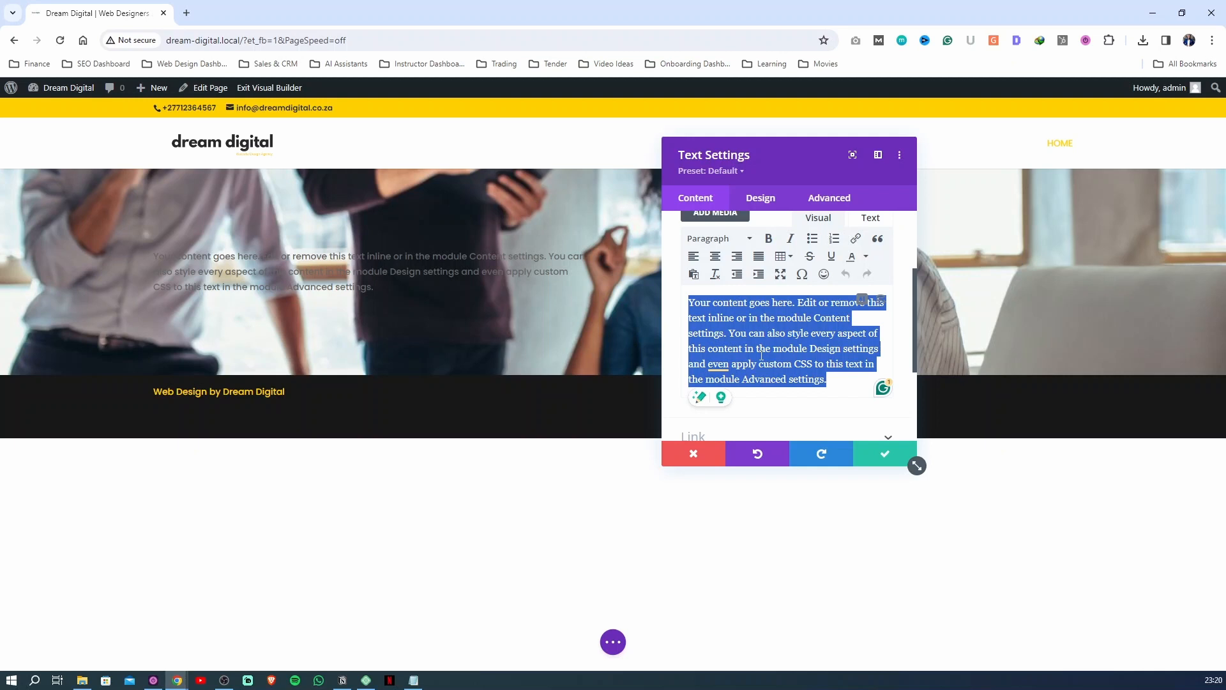
{"action": "type", "text": "Web De"}
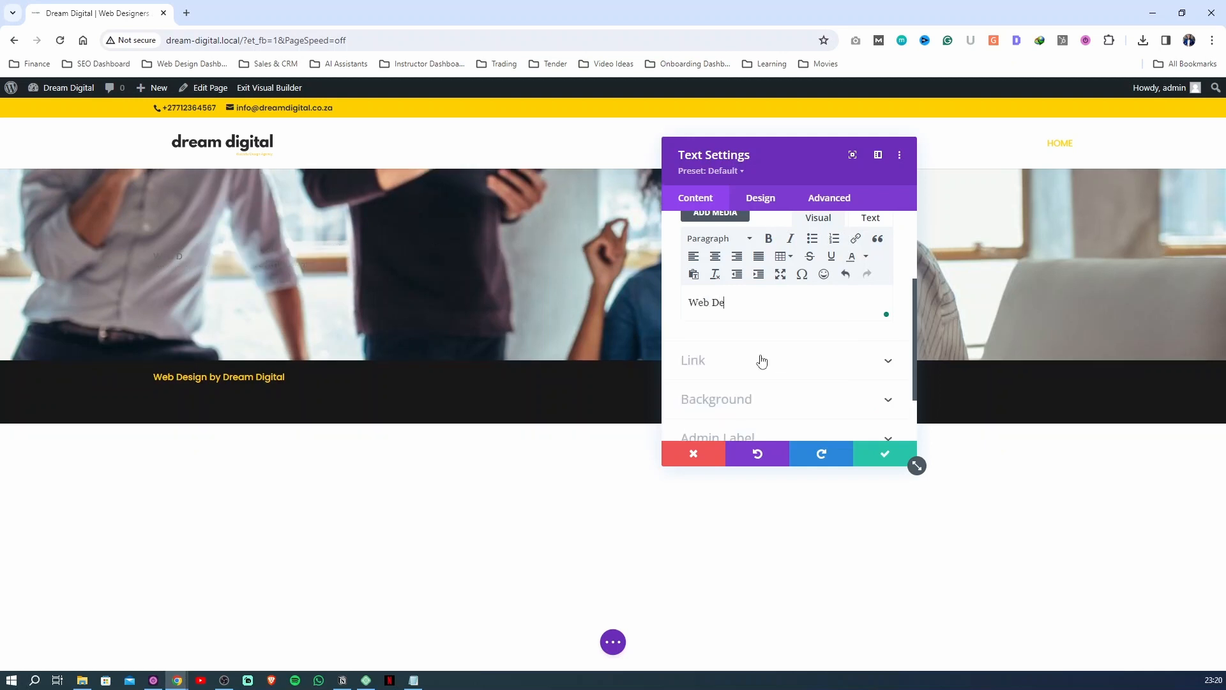
{"action": "type", "text": "sign Agenc"}
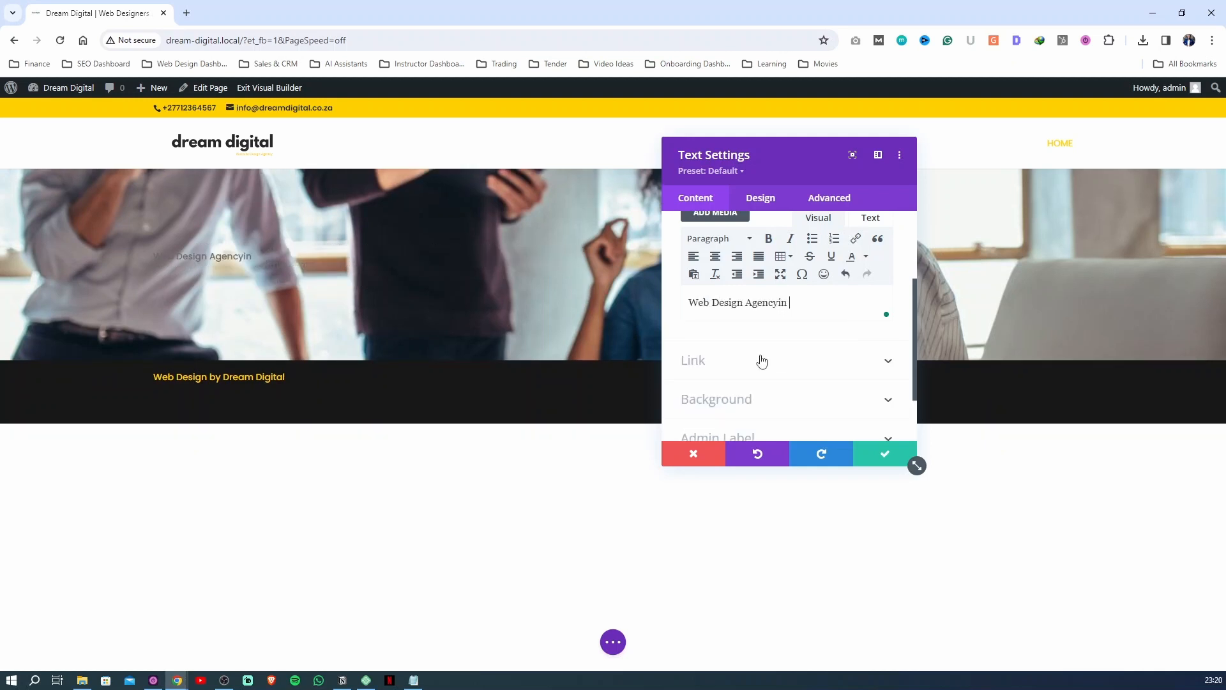
{"action": "type", "text": "y in Cape Town"}
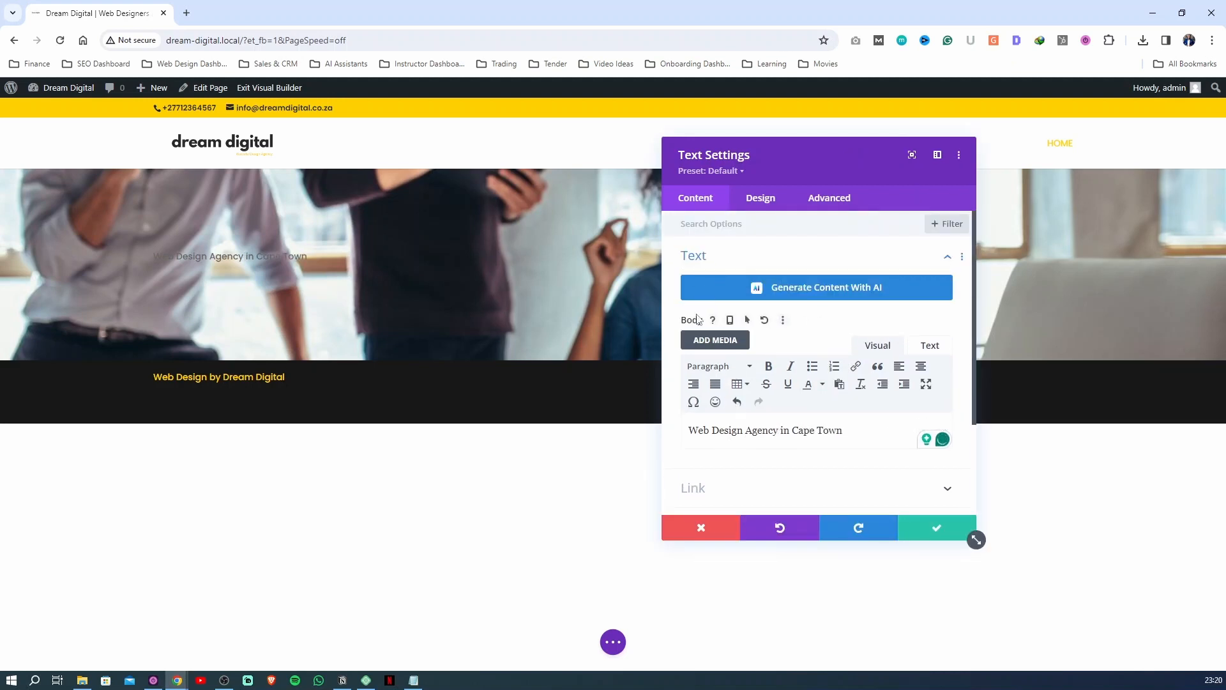
Format the whole "Web Design Agency in Cape Town" line as Heading 1
{"action": "scroll", "coordinate": [732, 370], "scroll_direction": "down", "scroll_amount": 2}
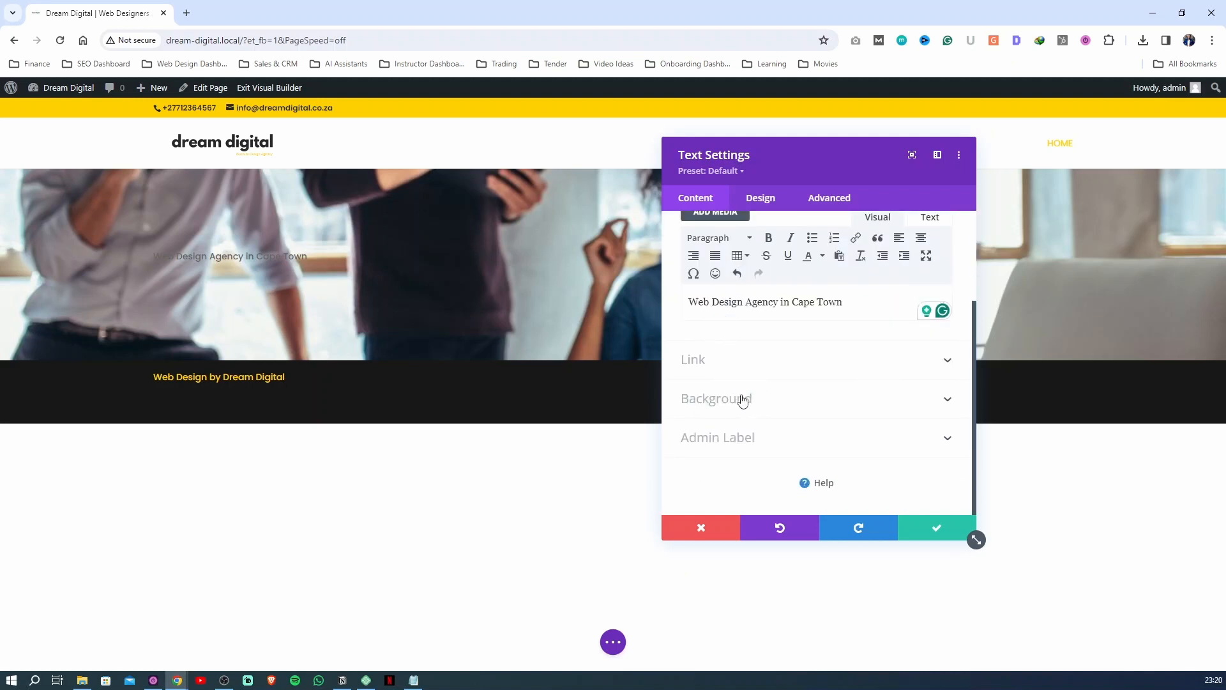
{"action": "left_click", "coordinate": [751, 199]}
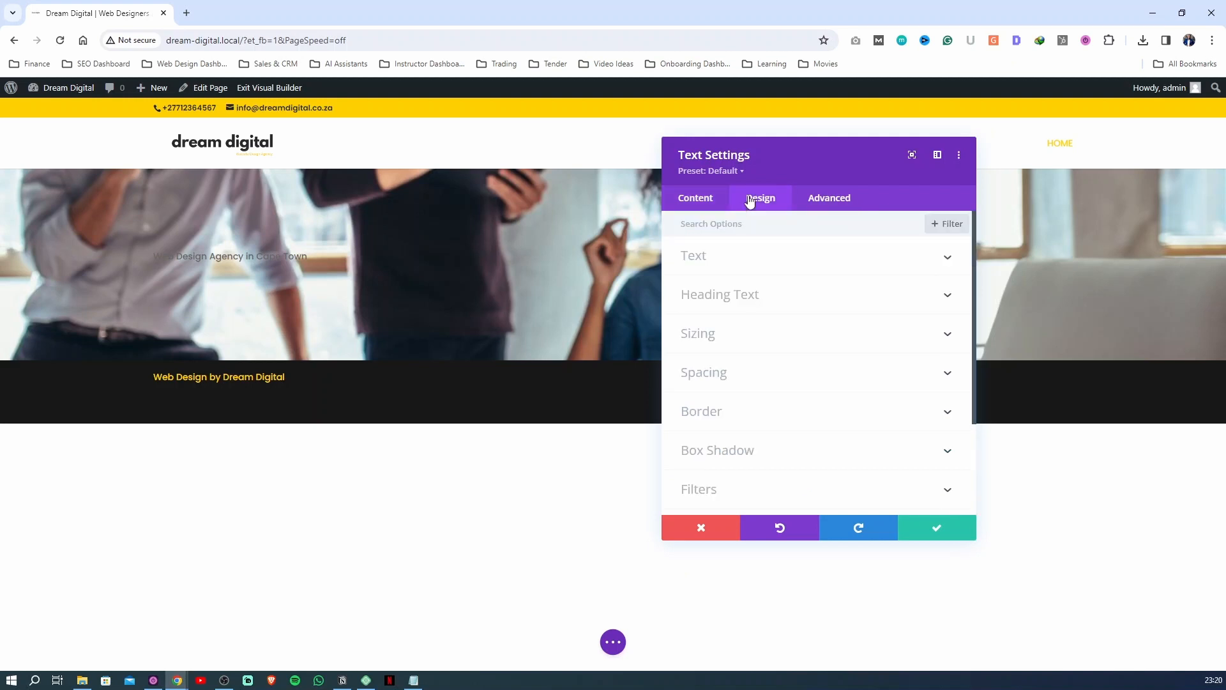
{"action": "left_click", "coordinate": [696, 202]}
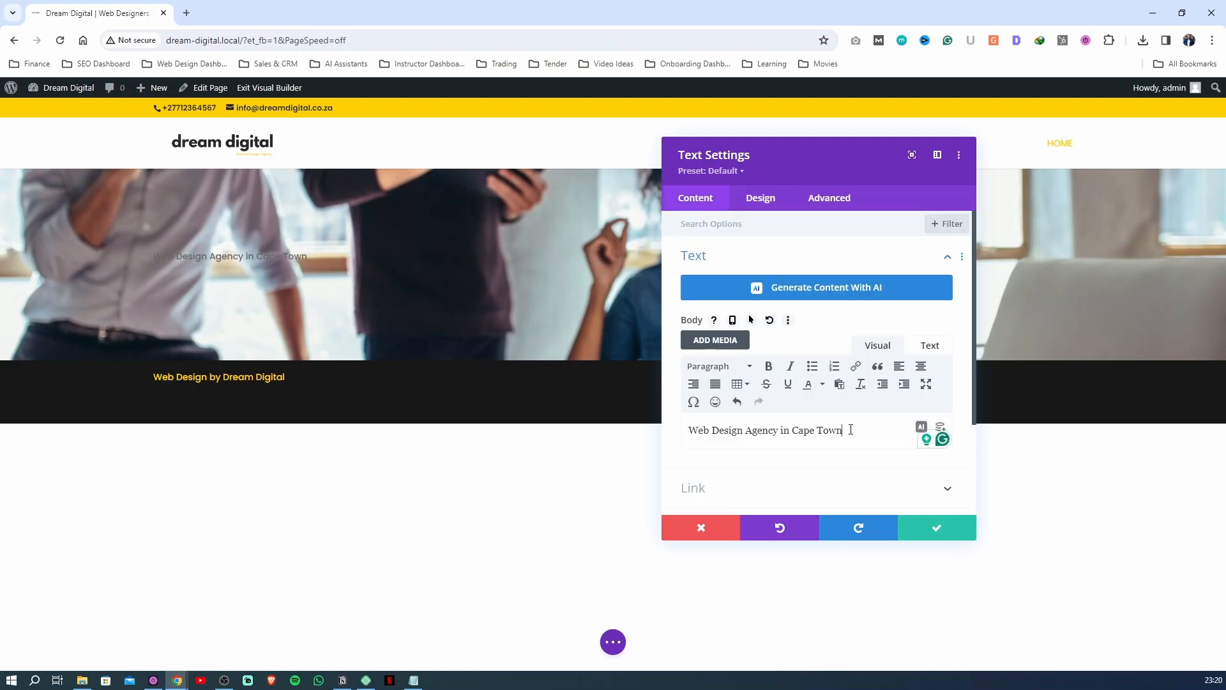
{"action": "left_click_drag", "start_coordinate": [851, 430], "coordinate": [682, 431]}
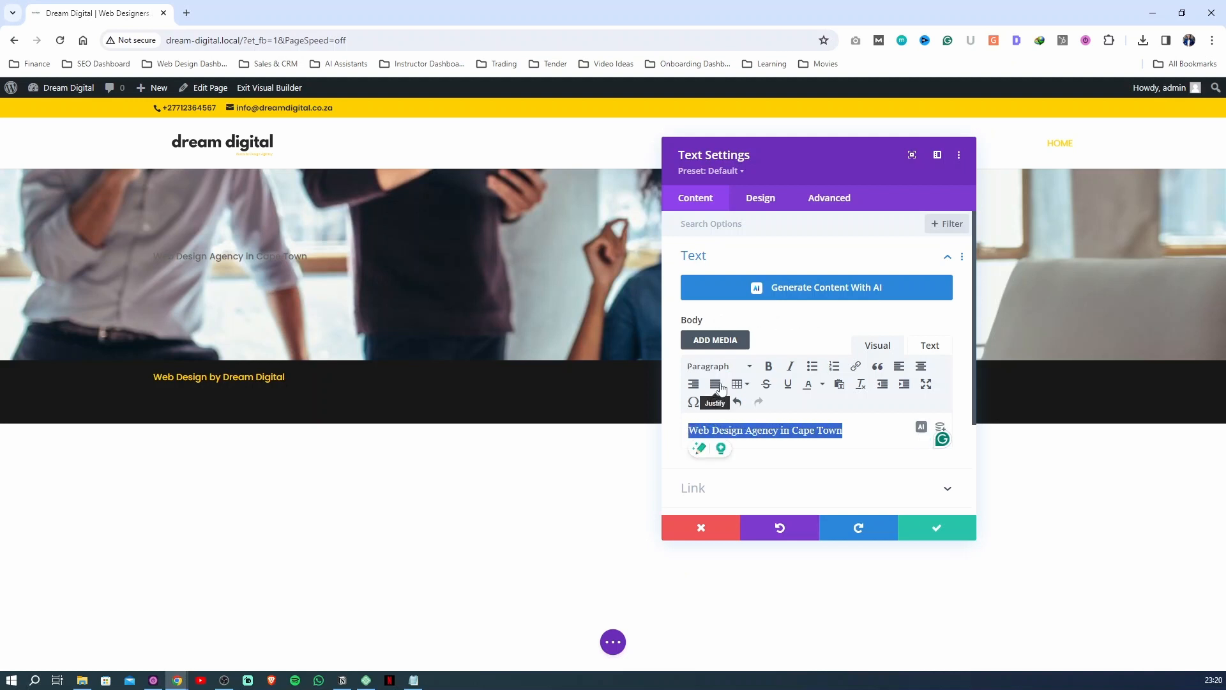
{"action": "left_click", "coordinate": [735, 368]}
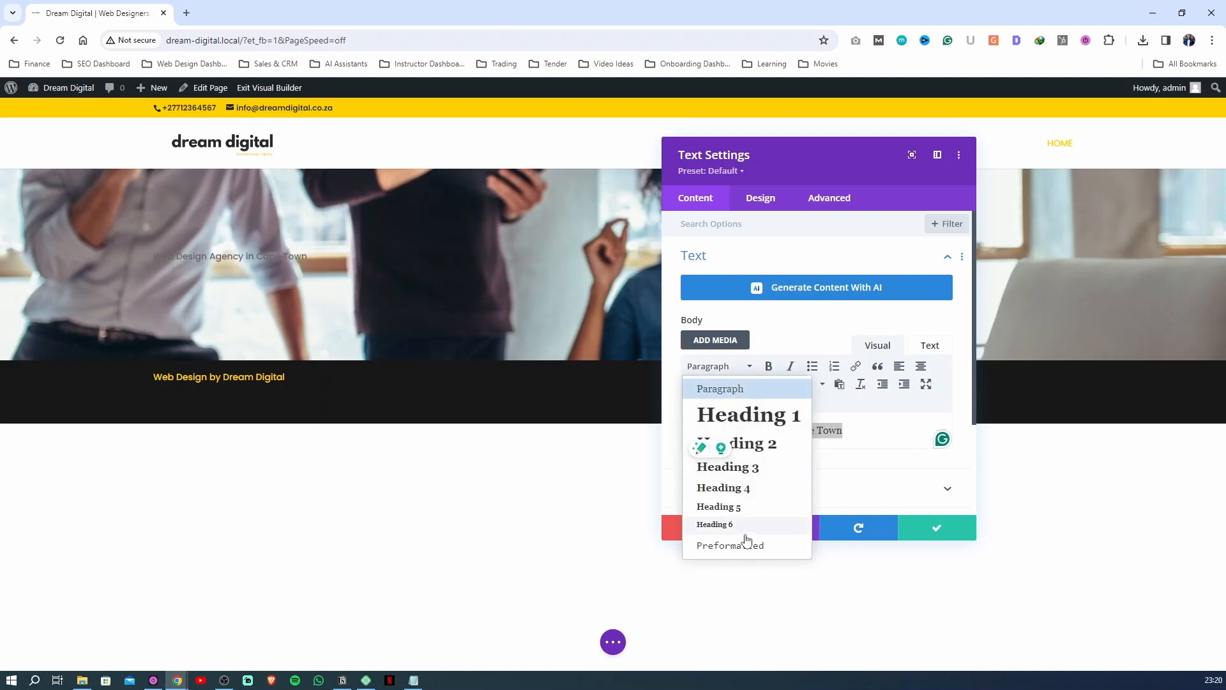
{"action": "left_click", "coordinate": [768, 419]}
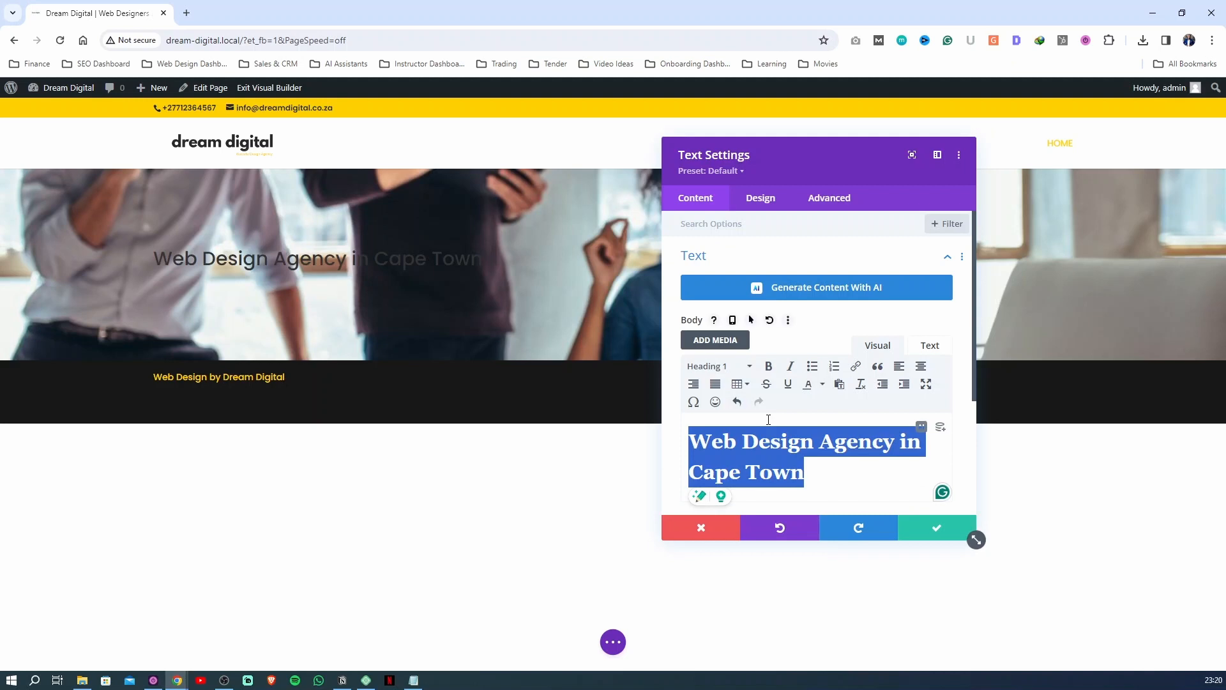
Set the H1 heading's font weight to Ultra Bold in the Text module's design settings
{"action": "left_click", "coordinate": [761, 198]}
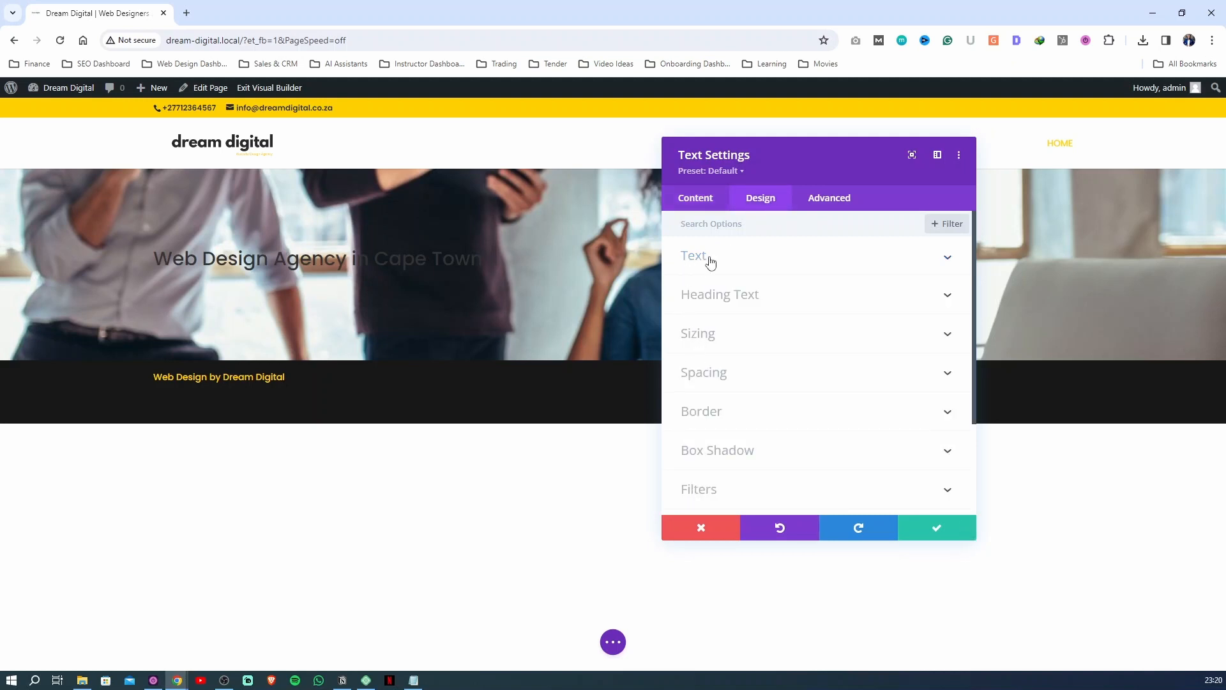
{"action": "left_click", "coordinate": [698, 199]}
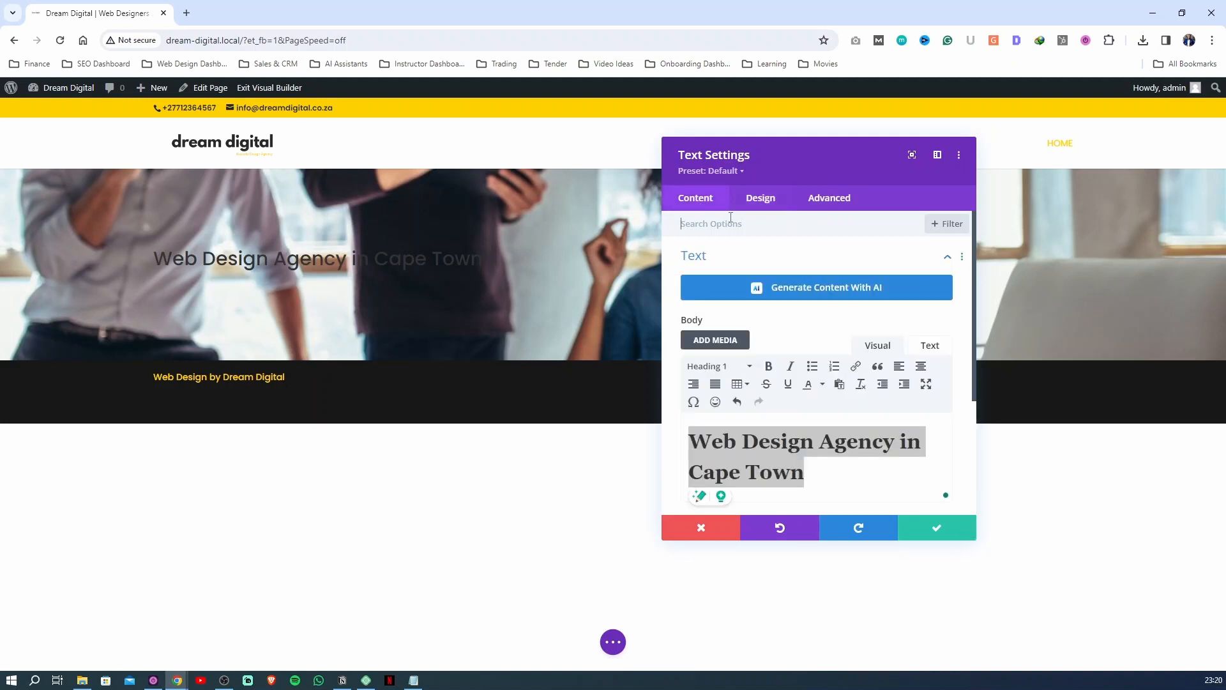
{"action": "left_click", "coordinate": [778, 203]}
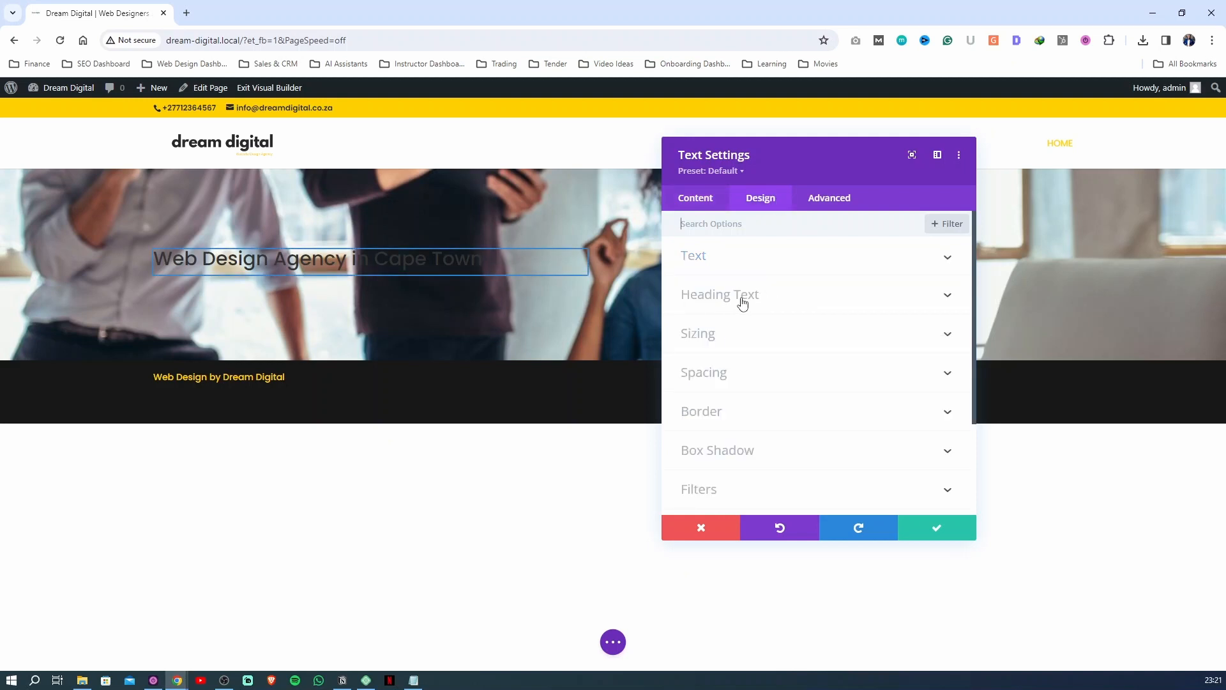
{"action": "left_click", "coordinate": [744, 303]}
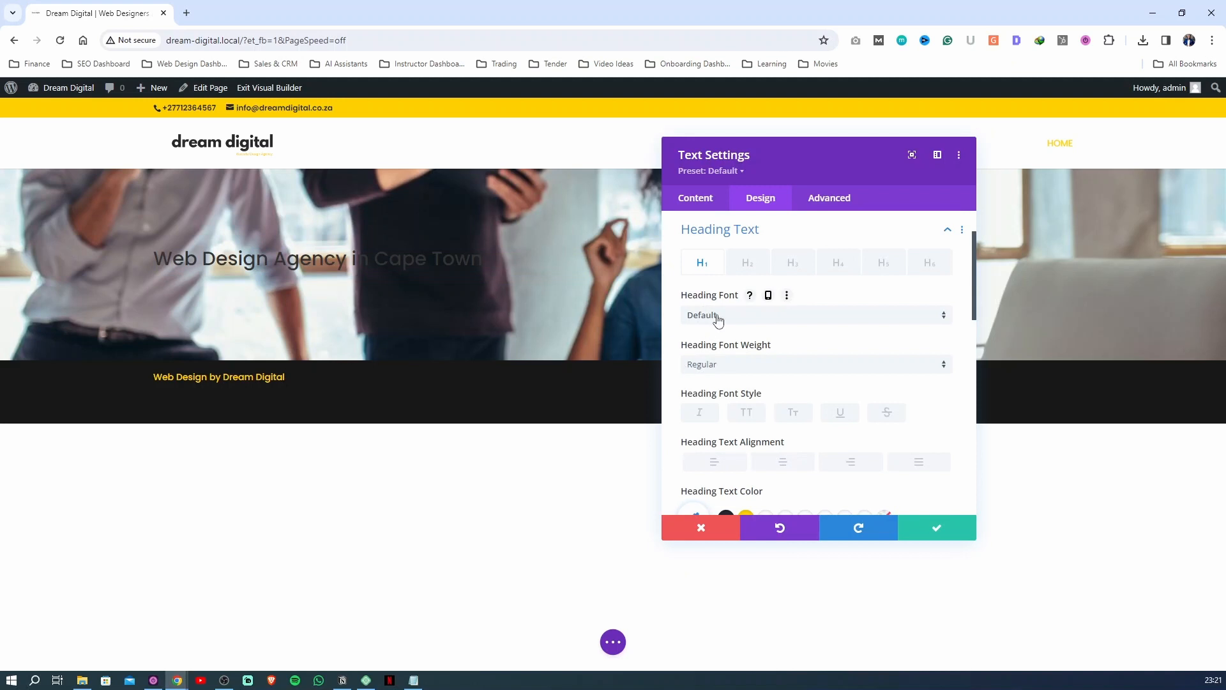
{"action": "left_click", "coordinate": [720, 365]}
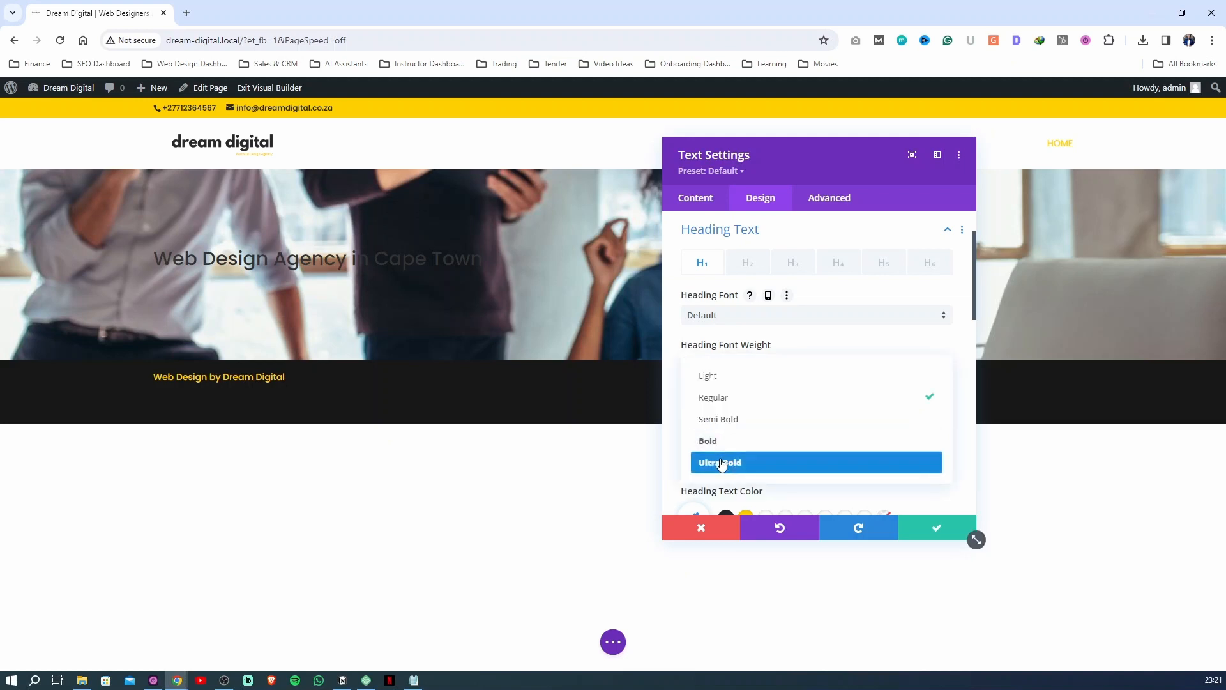
{"action": "left_click", "coordinate": [720, 465]}
Try uppercase style and centered alignment on the H1 heading, settling on left alignment without uppercase
{"action": "scroll", "coordinate": [722, 464], "scroll_direction": "down", "scroll_amount": 2}
{"action": "left_click", "coordinate": [744, 291]}
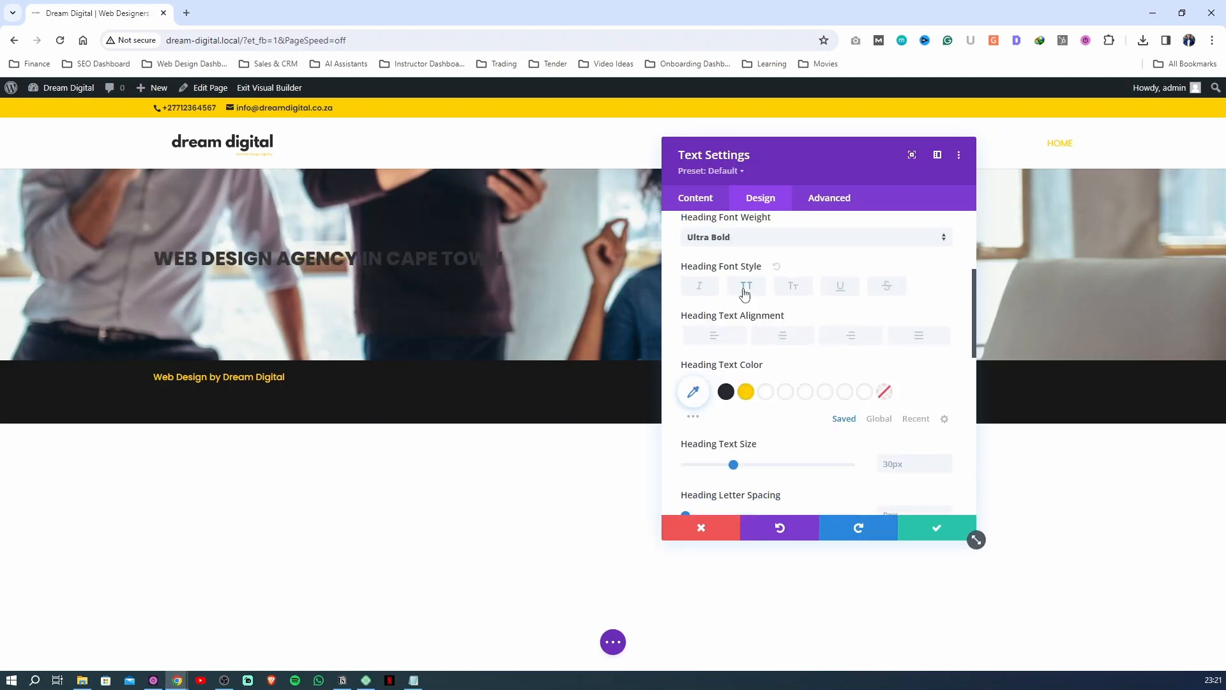
{"action": "left_click", "coordinate": [744, 292]}
{"action": "left_click", "coordinate": [770, 337]}
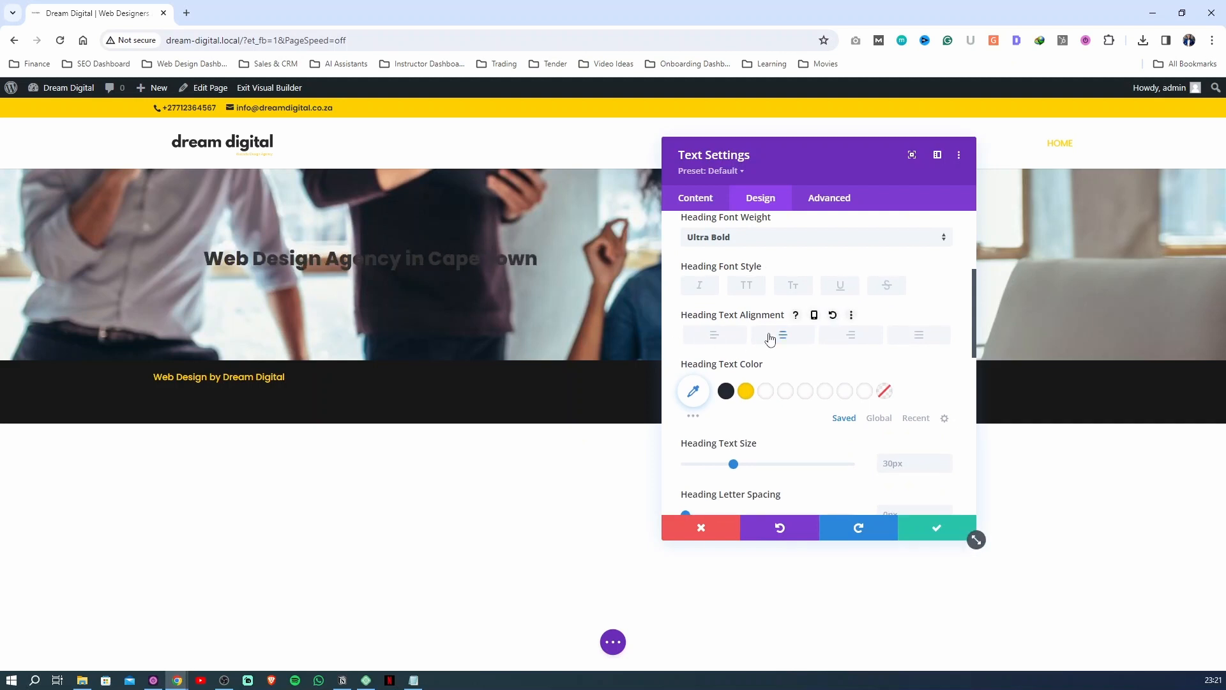
{"action": "left_click", "coordinate": [703, 338]}
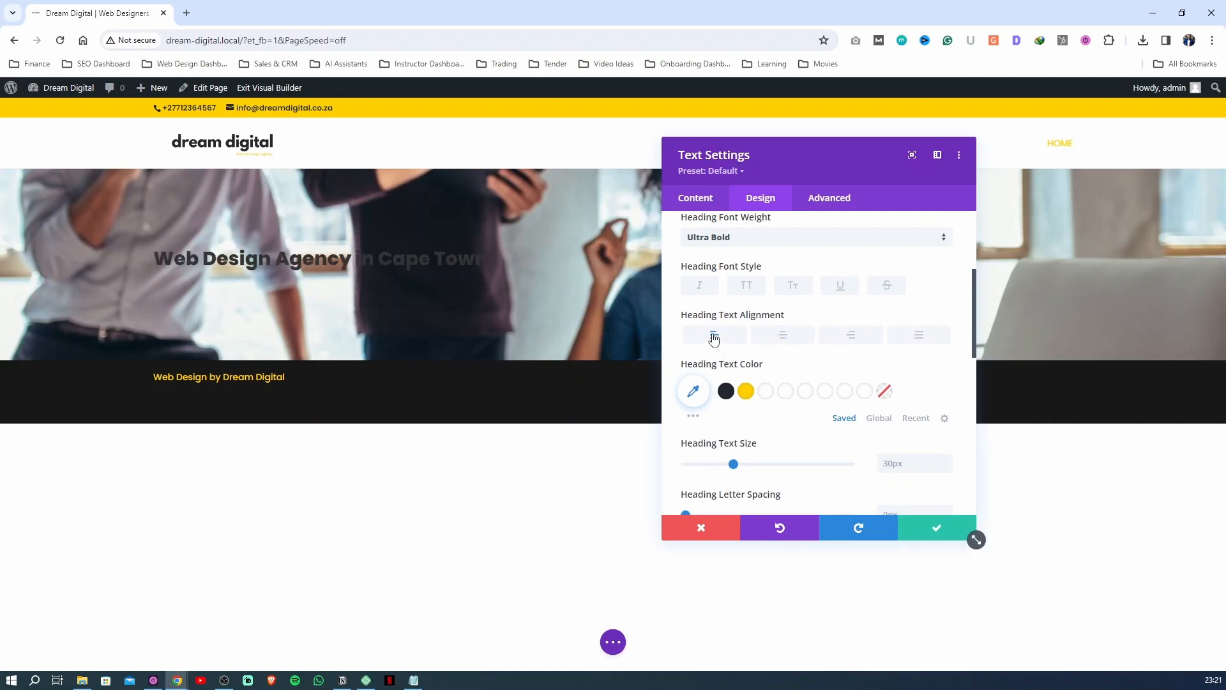
Compare white, yellow and black for the H1 heading text and settle on white (#ffffff)
{"action": "left_click", "coordinate": [766, 392]}
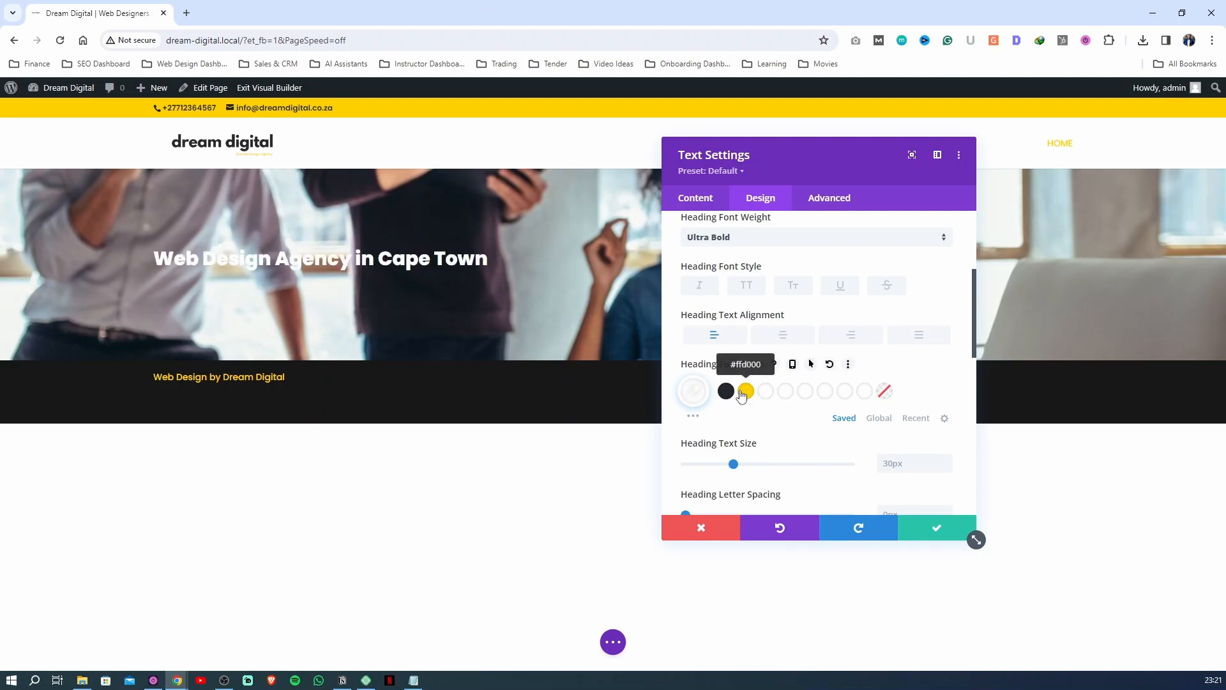
{"action": "left_click", "coordinate": [746, 391]}
{"action": "left_click", "coordinate": [726, 392]}
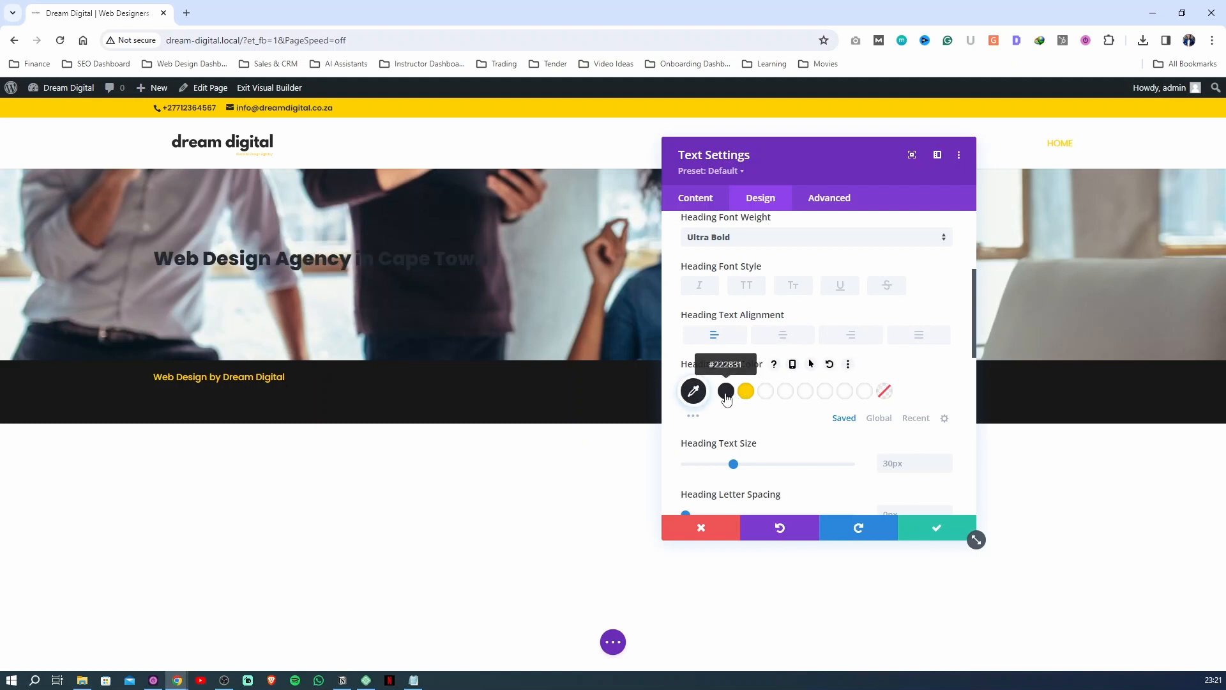
{"action": "left_click", "coordinate": [766, 392]}
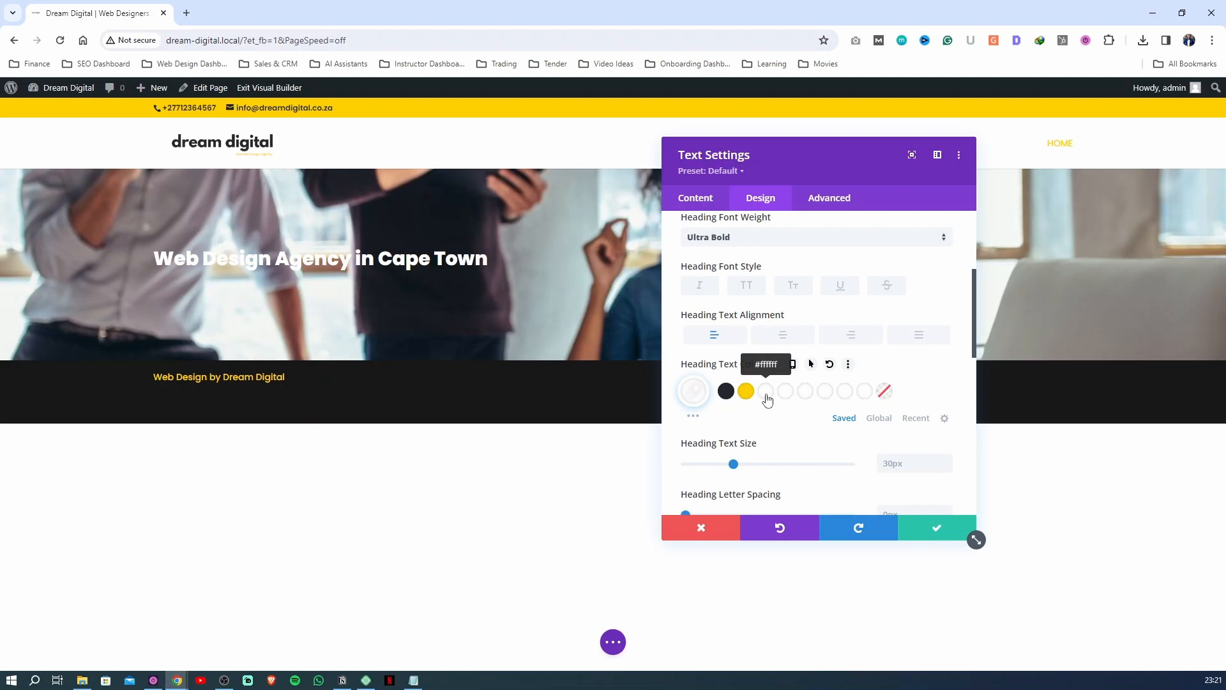
Set the H1 heading's text size to 52px and its line height to 1.2em
{"action": "scroll", "coordinate": [767, 399], "scroll_direction": "down", "scroll_amount": 1}
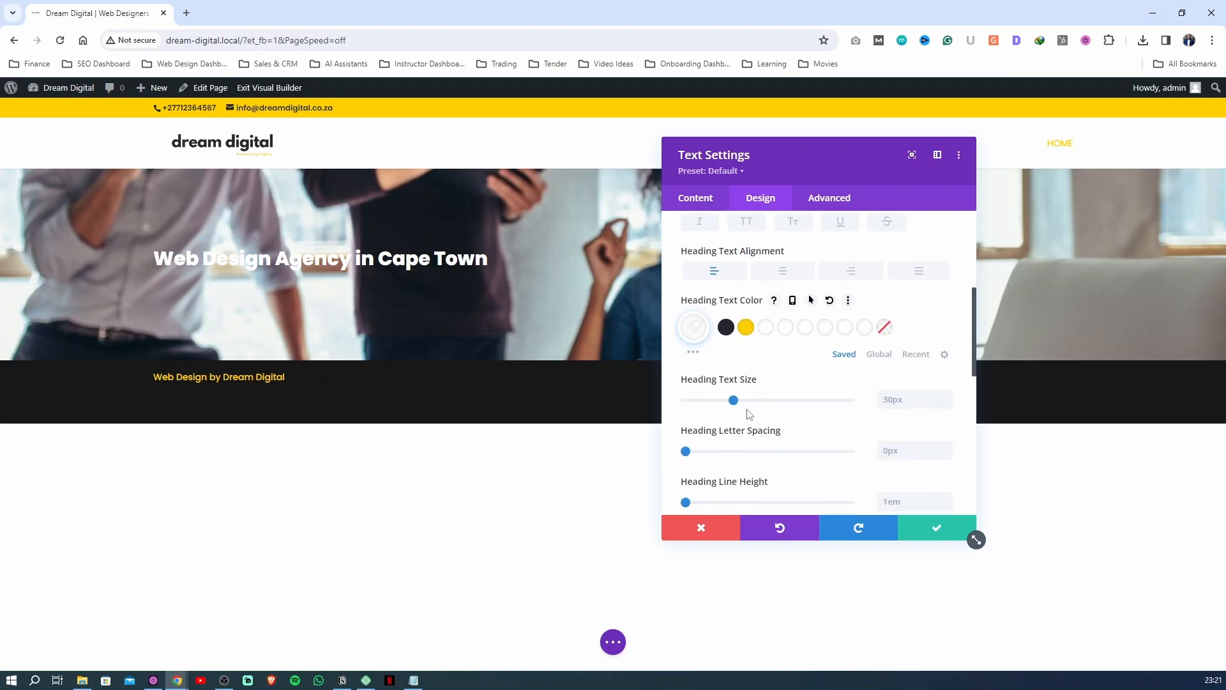
{"action": "left_click_drag", "start_coordinate": [734, 400], "coordinate": [770, 401]}
{"action": "scroll", "coordinate": [770, 401], "scroll_direction": "down", "scroll_amount": 1}
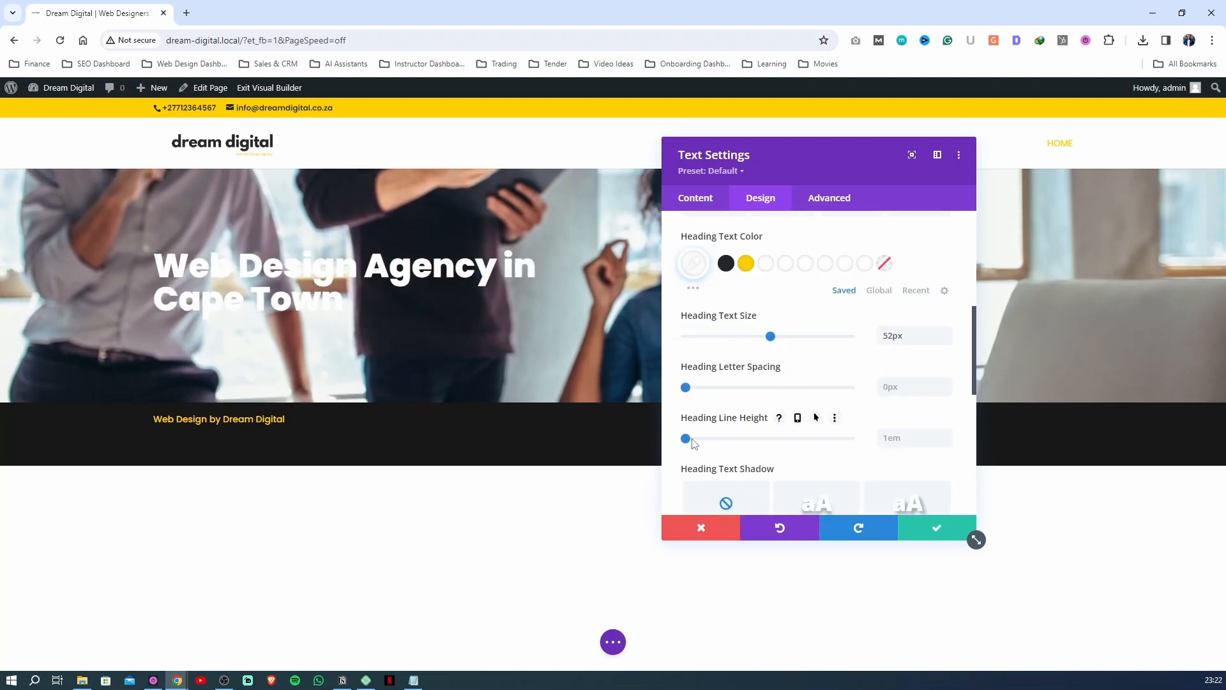
{"action": "left_click_drag", "start_coordinate": [687, 438], "coordinate": [706, 444]}
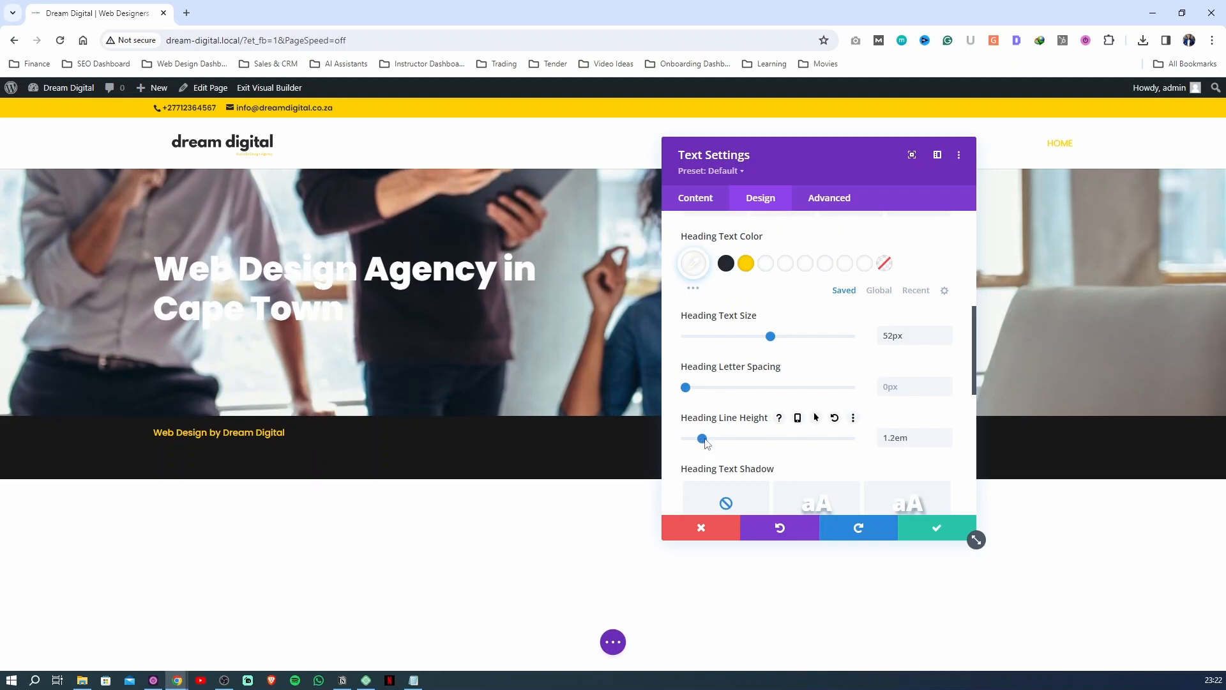
Preview the Home page's hero heading in the tablet and phone layouts, returning to the desktop layout
{"action": "left_click", "coordinate": [616, 645]}
{"action": "left_click", "coordinate": [617, 644]}
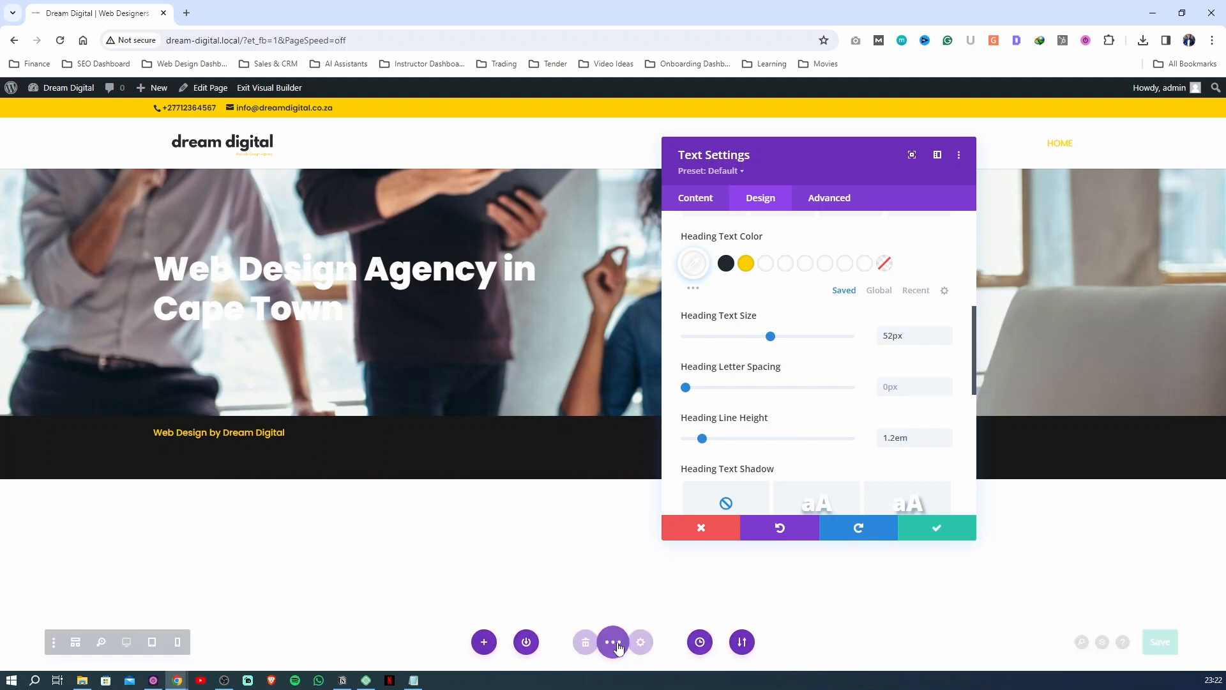
{"action": "left_click", "coordinate": [618, 644]}
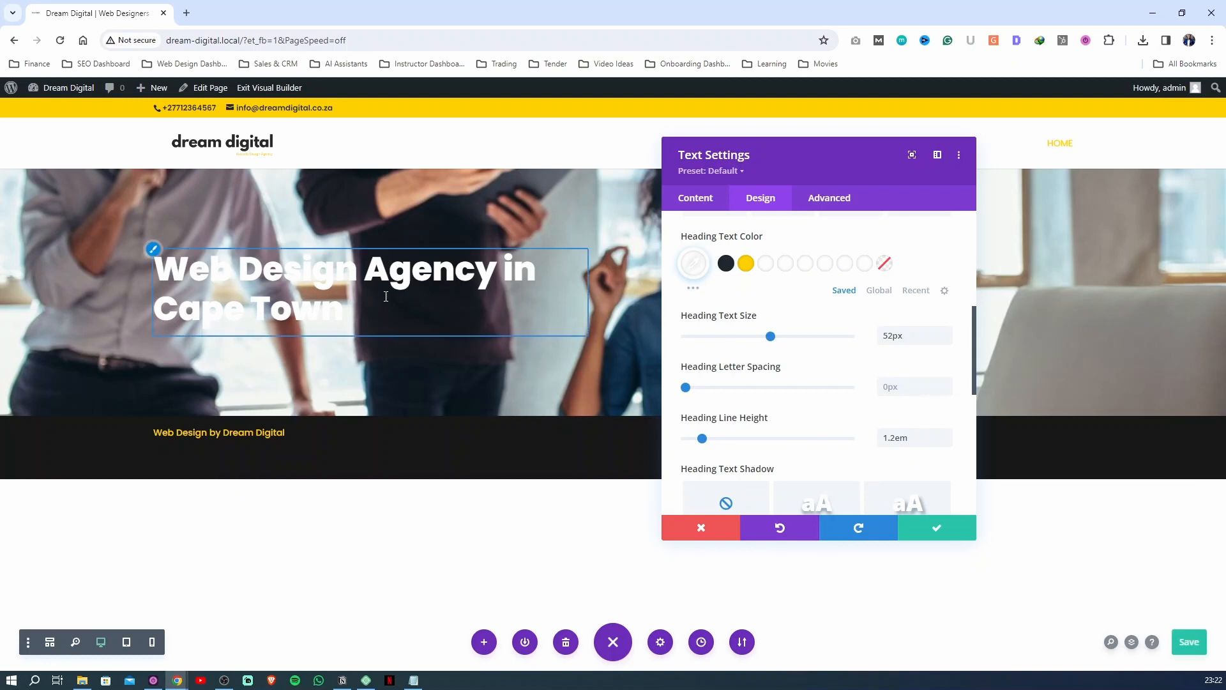
{"action": "left_click", "coordinate": [126, 646]}
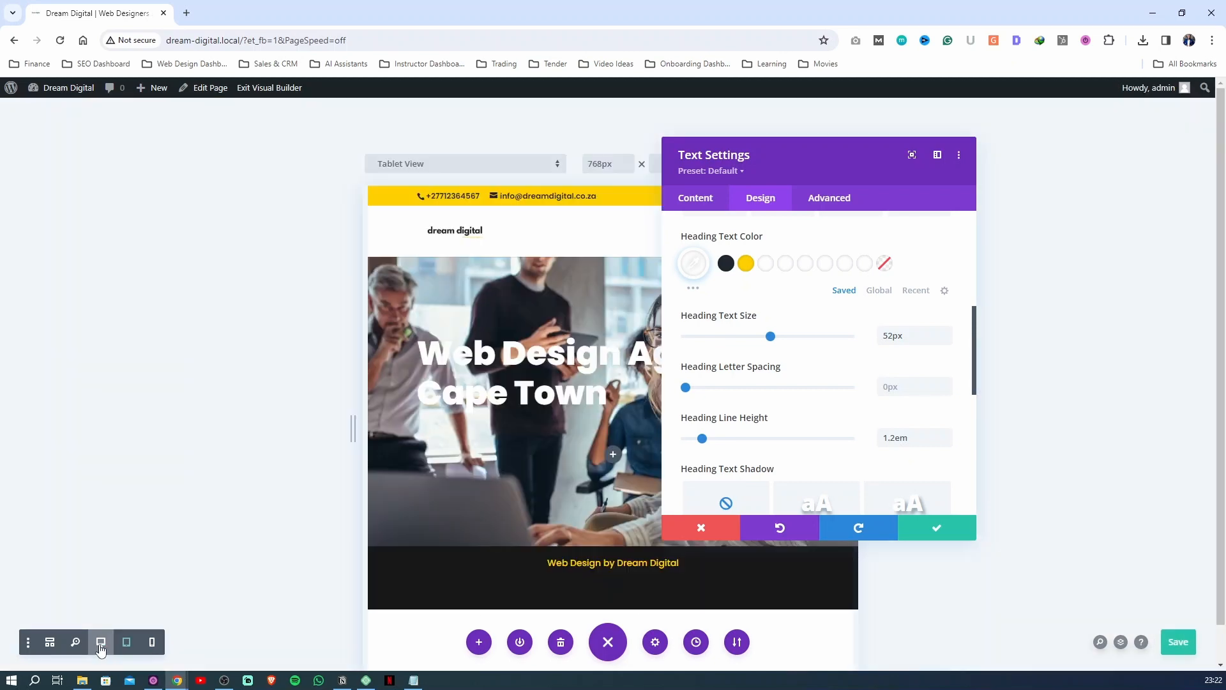
{"action": "left_click", "coordinate": [95, 648]}
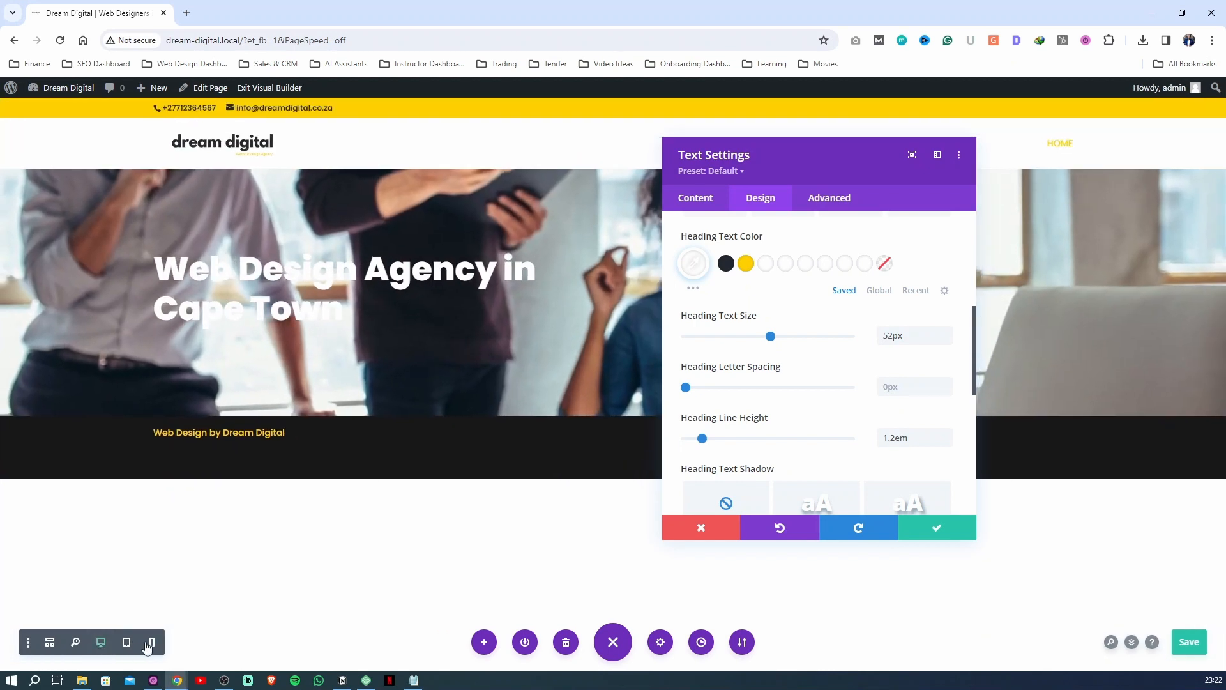
{"action": "left_click", "coordinate": [127, 647]}
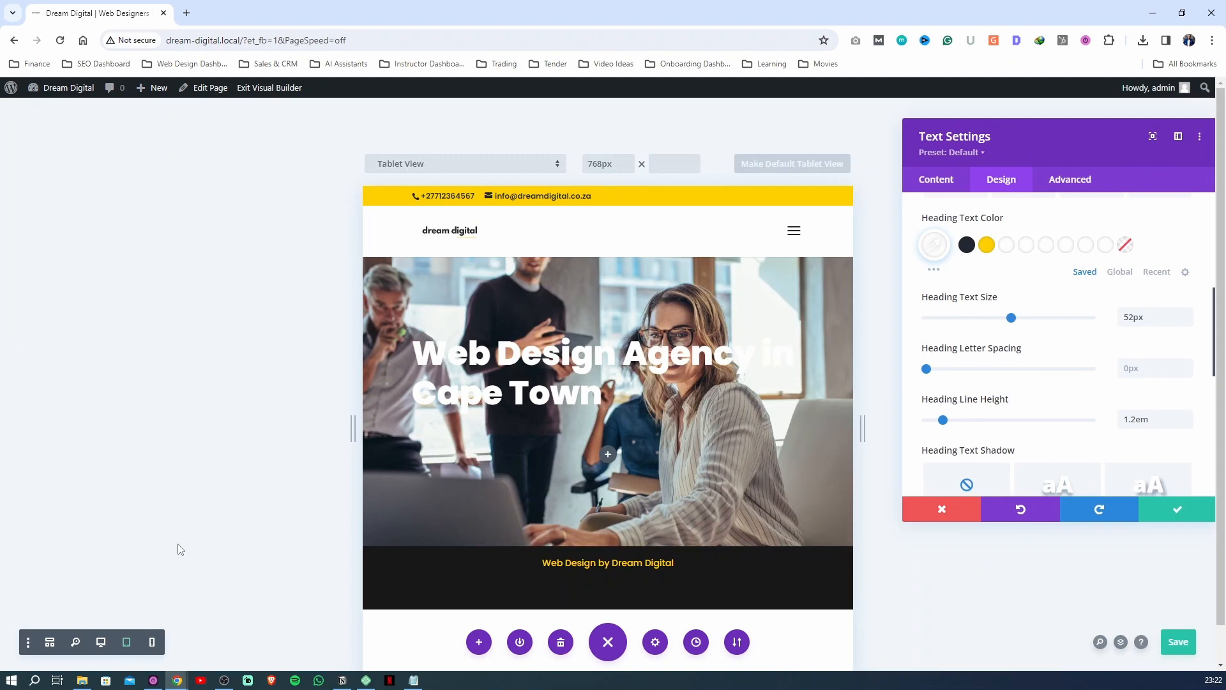
{"action": "left_click", "coordinate": [153, 642]}
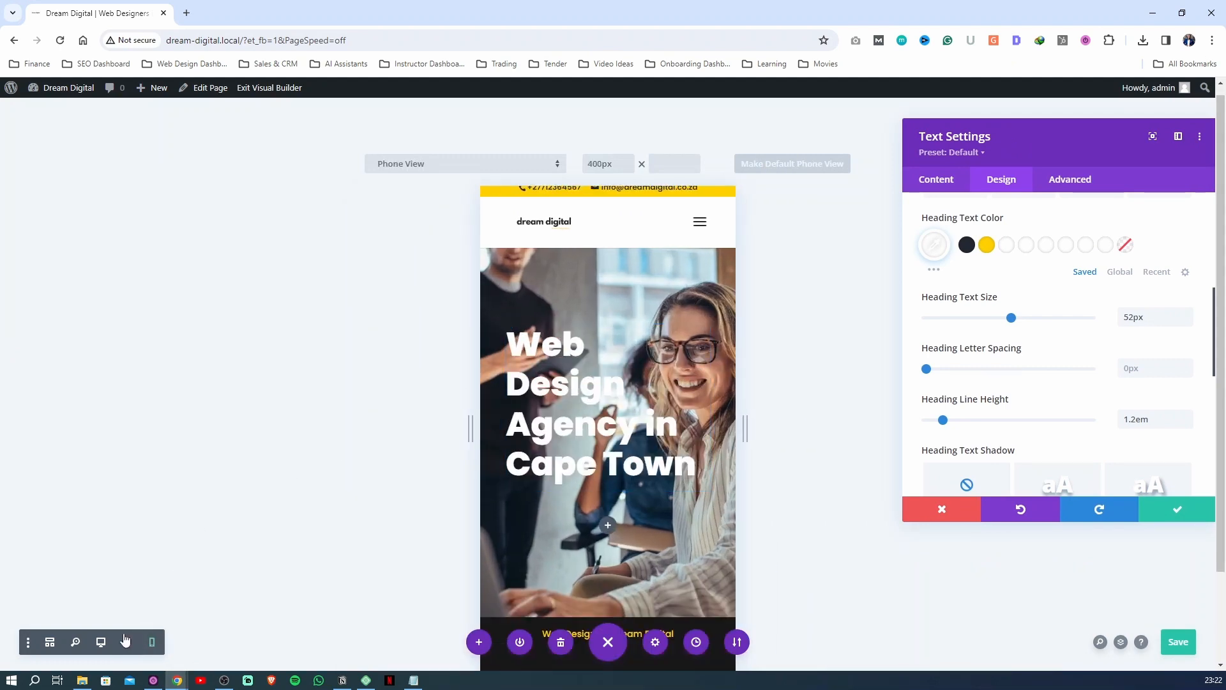
{"action": "left_click", "coordinate": [101, 641]}
Enable responsive values for the H1 heading's text size, set the tablet size to 38px and compare it with the desktop layout
{"action": "scroll", "coordinate": [1196, 348], "scroll_direction": "up", "scroll_amount": 1}
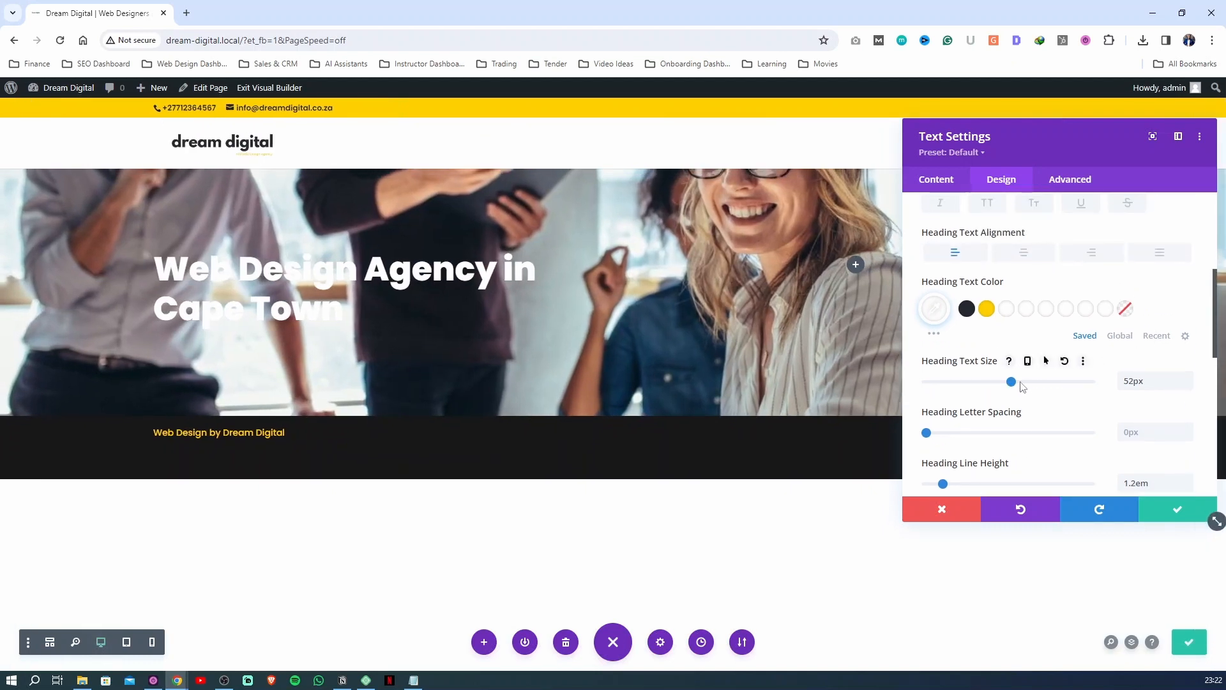
{"action": "left_click", "coordinate": [1028, 362]}
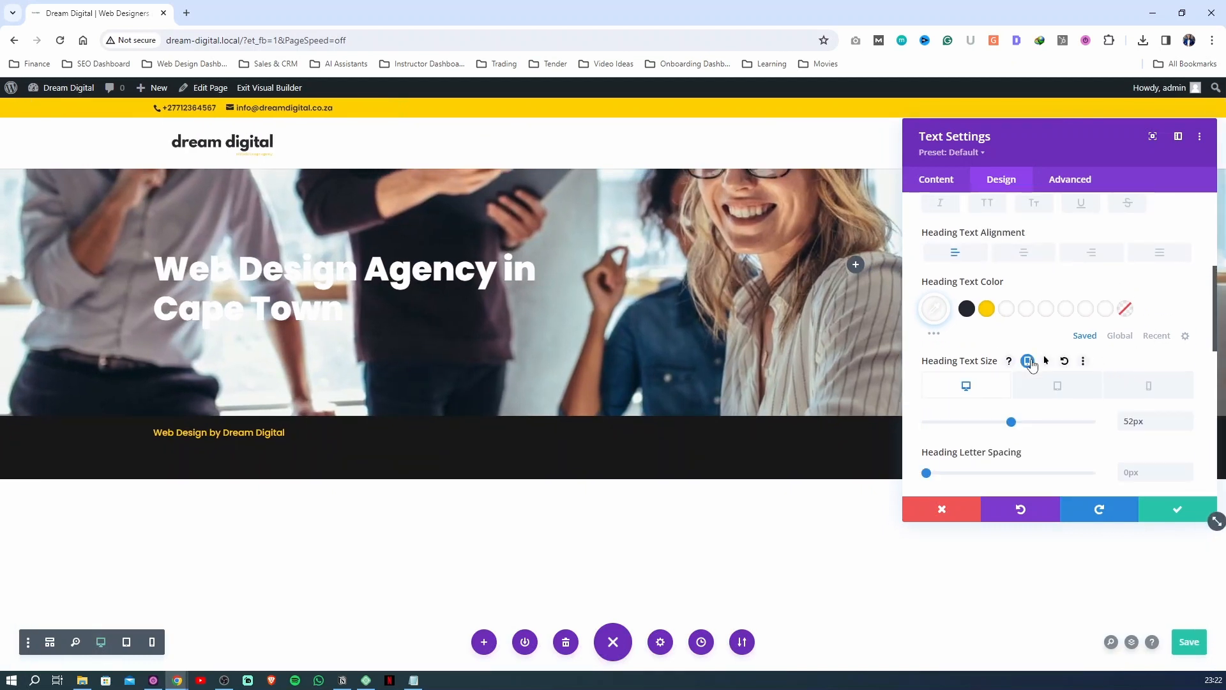
{"action": "left_click", "coordinate": [1055, 390]}
{"action": "left_click", "coordinate": [1027, 362]}
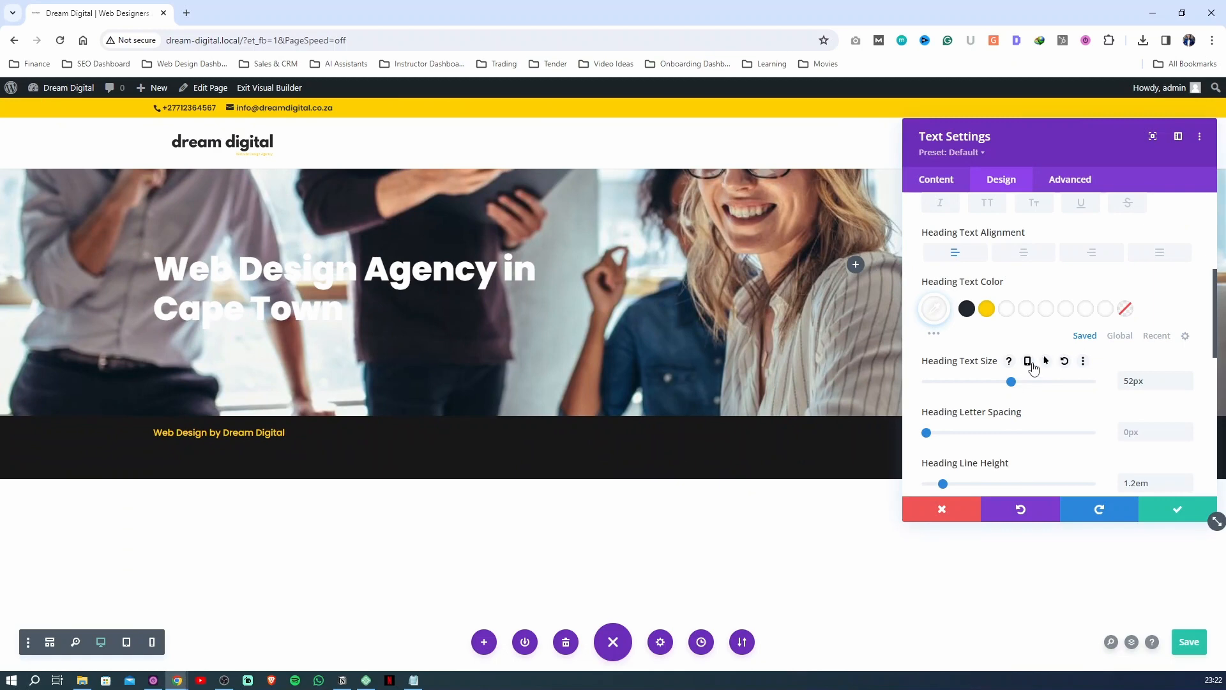
{"action": "left_click", "coordinate": [1027, 362]}
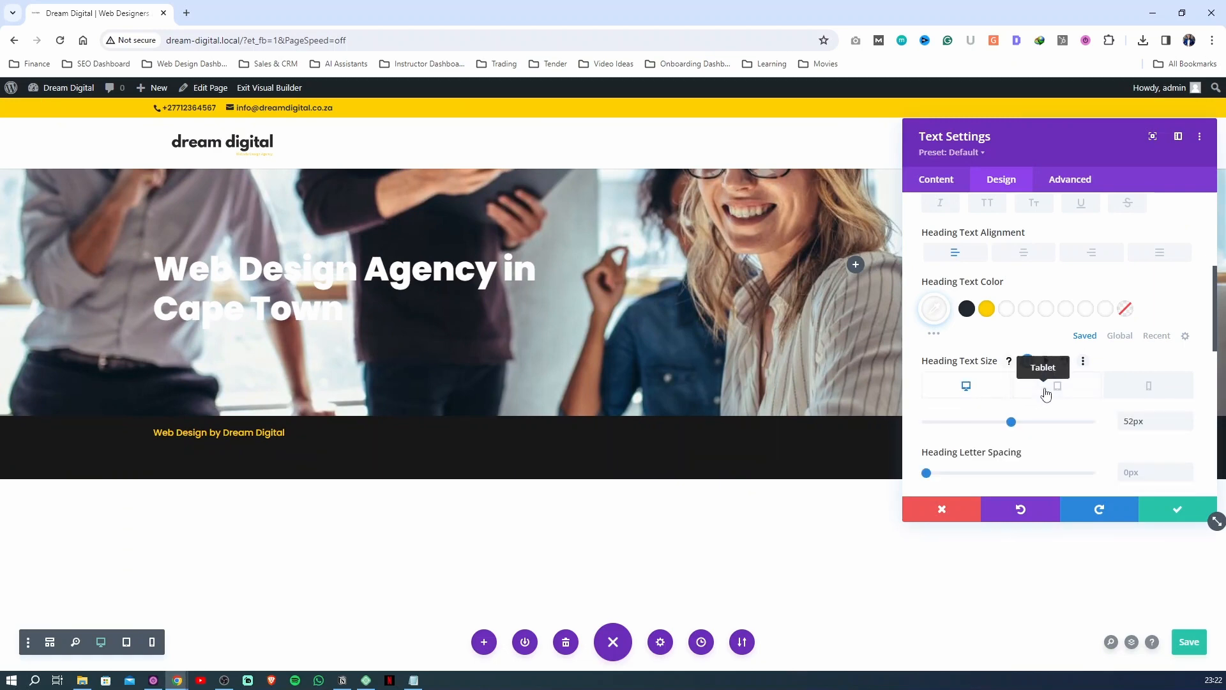
{"action": "left_click", "coordinate": [1045, 389]}
{"action": "left_click_drag", "start_coordinate": [1011, 428], "coordinate": [990, 426]}
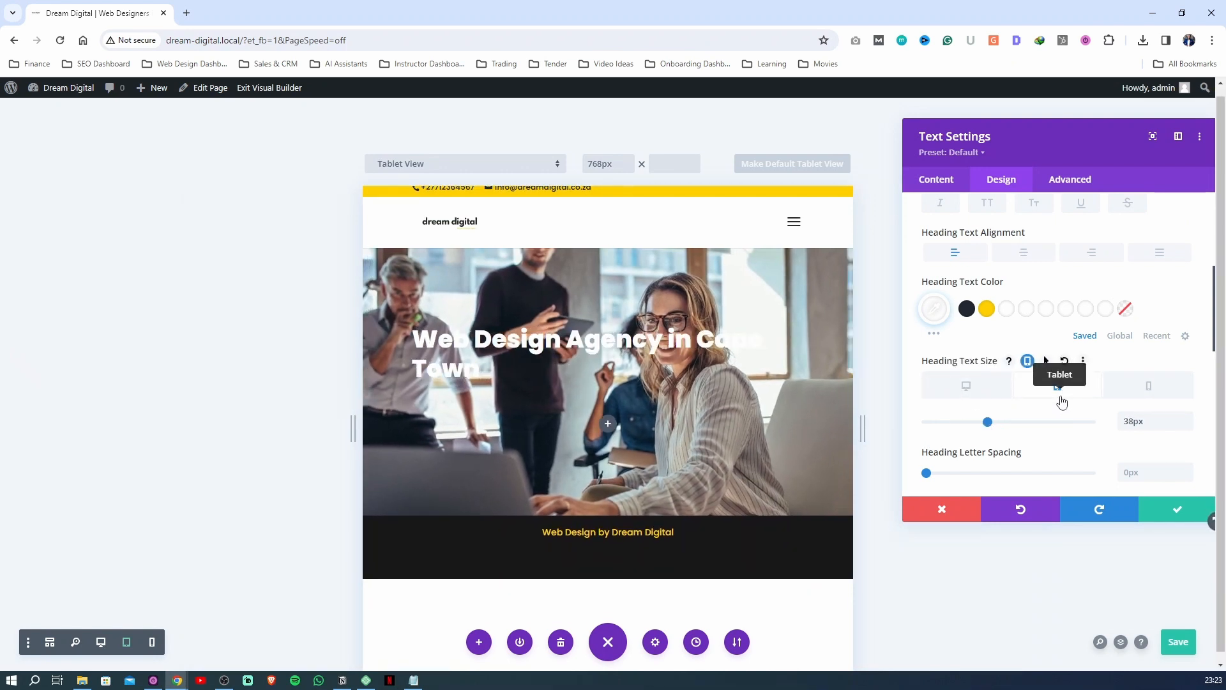
{"action": "left_click", "coordinate": [970, 387]}
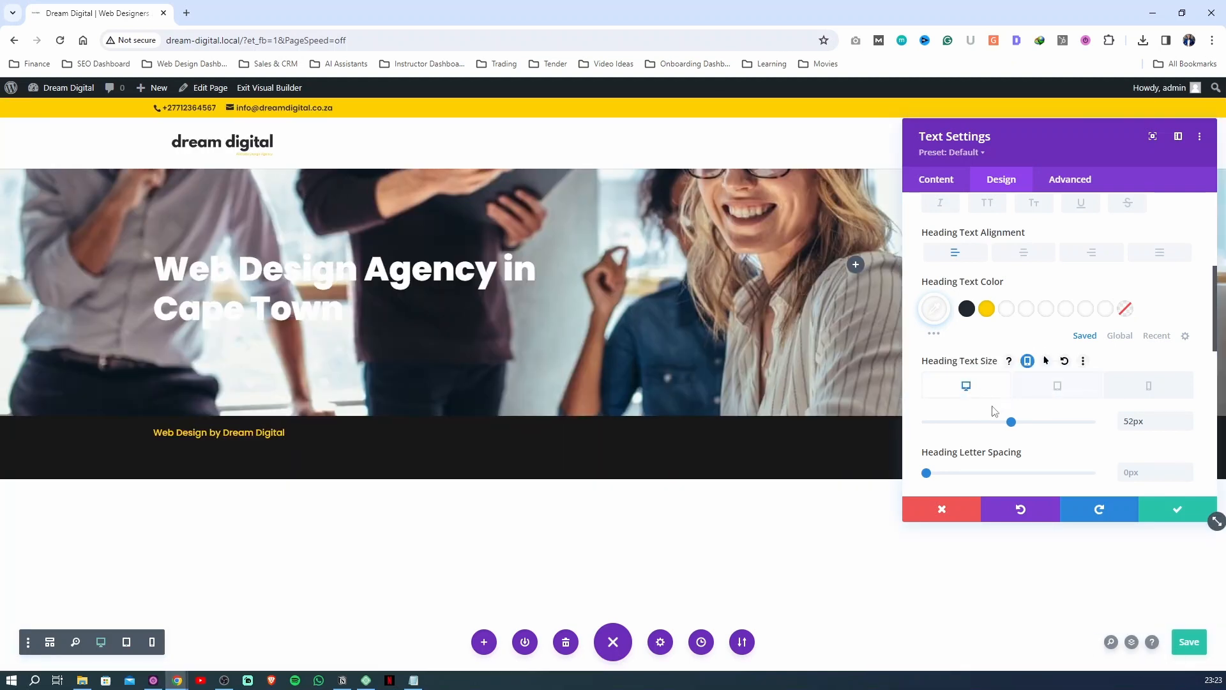
{"action": "left_click", "coordinate": [1053, 387]}
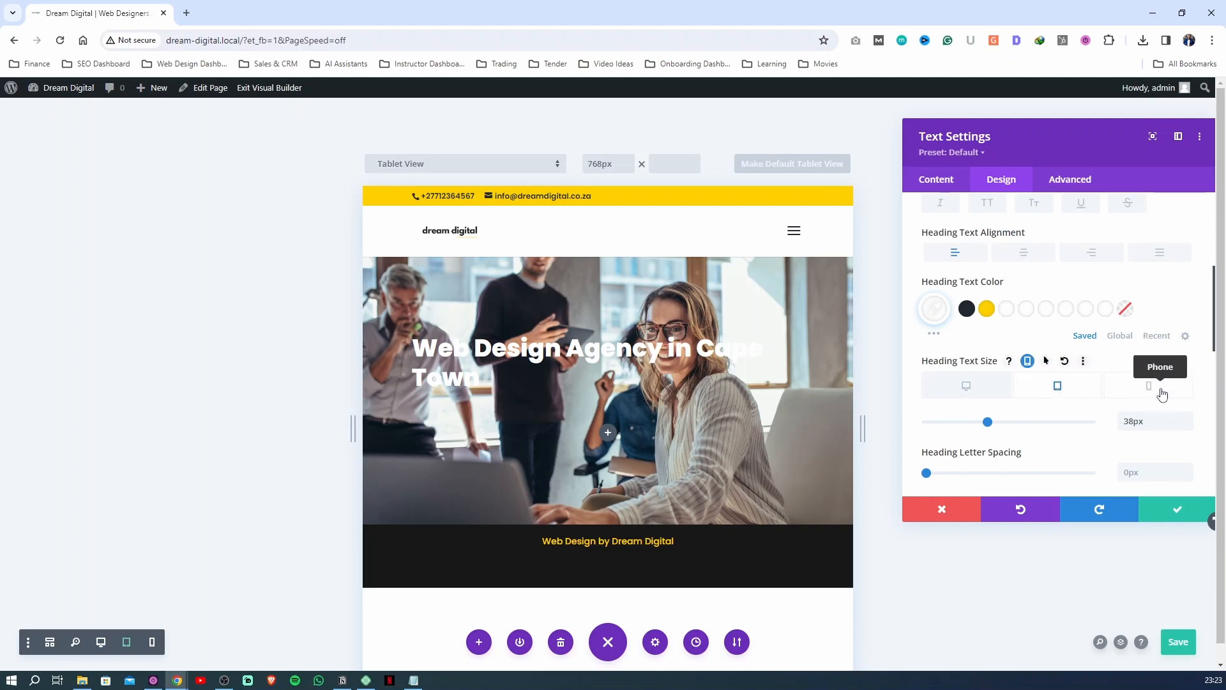
Set the H1 heading's phone text size to 28px and save the page and the Text module settings
{"action": "left_click", "coordinate": [1143, 395]}
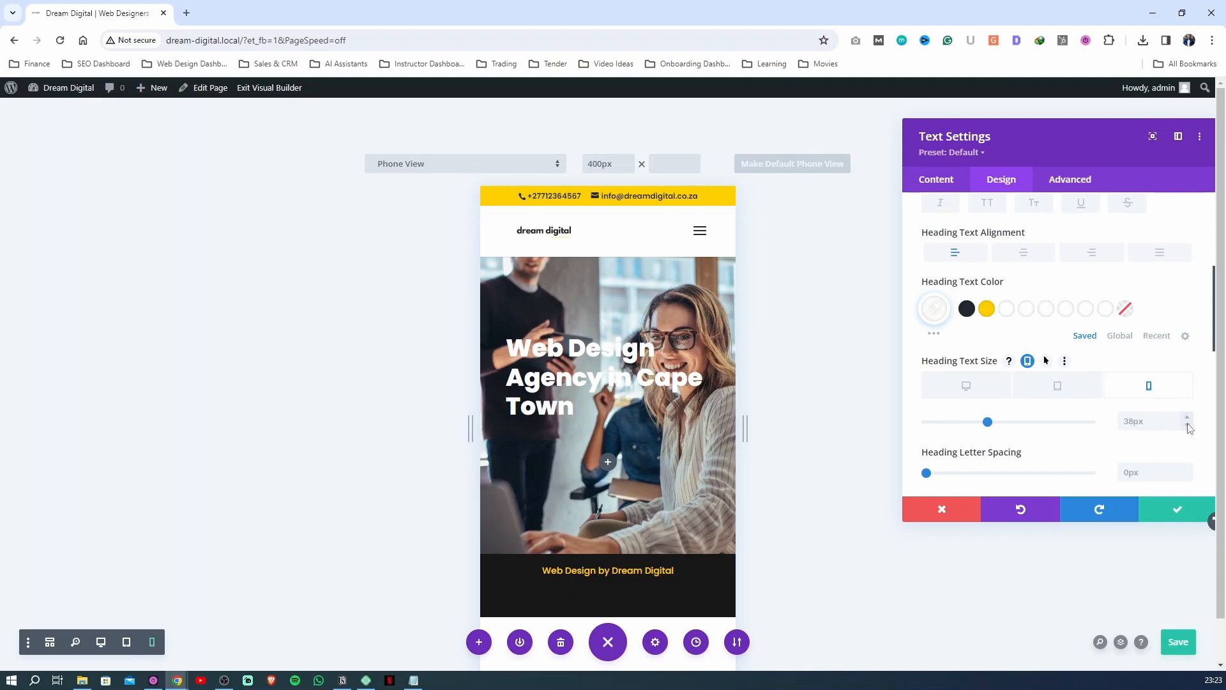
{"action": "double_click", "coordinate": [1188, 425]}
{"action": "left_click", "coordinate": [1188, 424]}
{"action": "left_click", "coordinate": [1187, 425]}
{"action": "left_click", "coordinate": [1187, 425]}
{"action": "left_click", "coordinate": [1188, 425]}
{"action": "left_click", "coordinate": [1187, 425]}
{"action": "left_click", "coordinate": [1187, 425]}
{"action": "left_click", "coordinate": [1189, 424]}
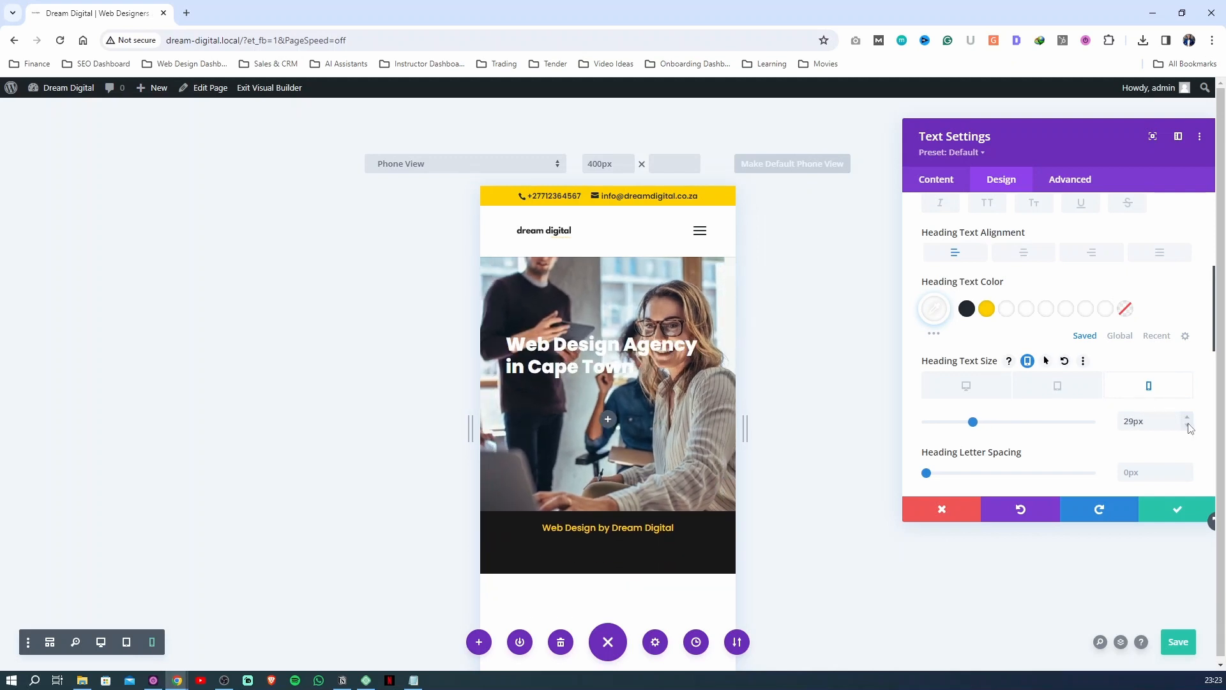
{"action": "left_click", "coordinate": [1188, 425]}
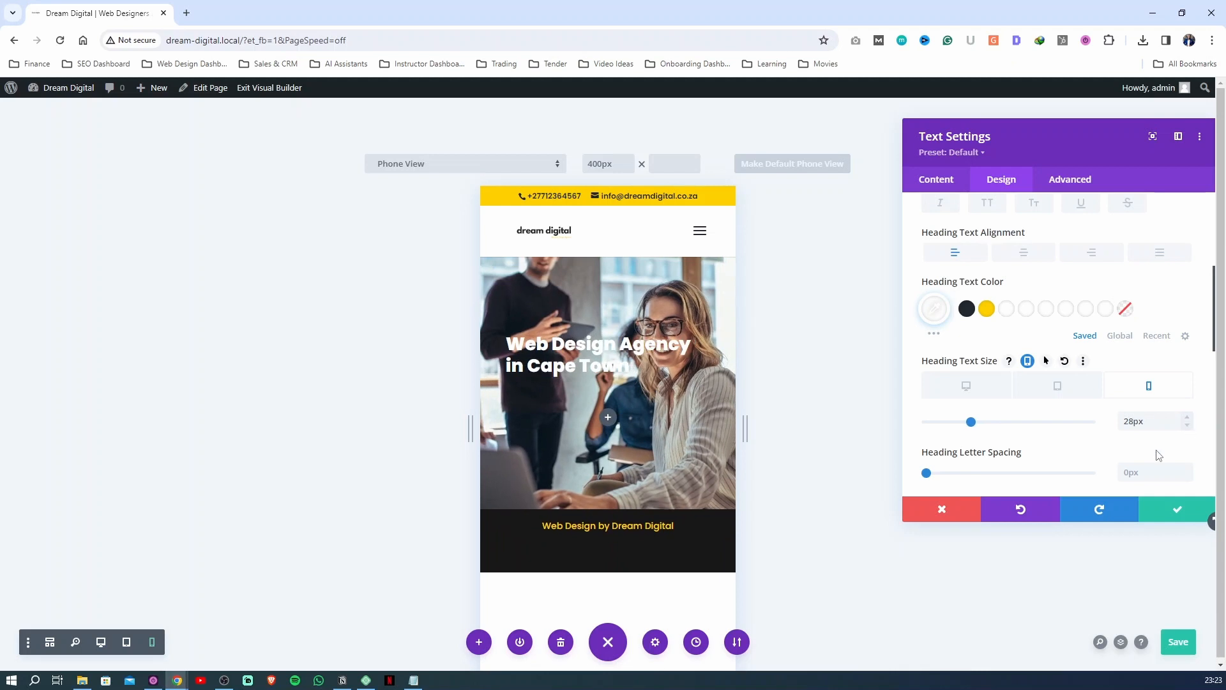
{"action": "left_click", "coordinate": [1172, 642]}
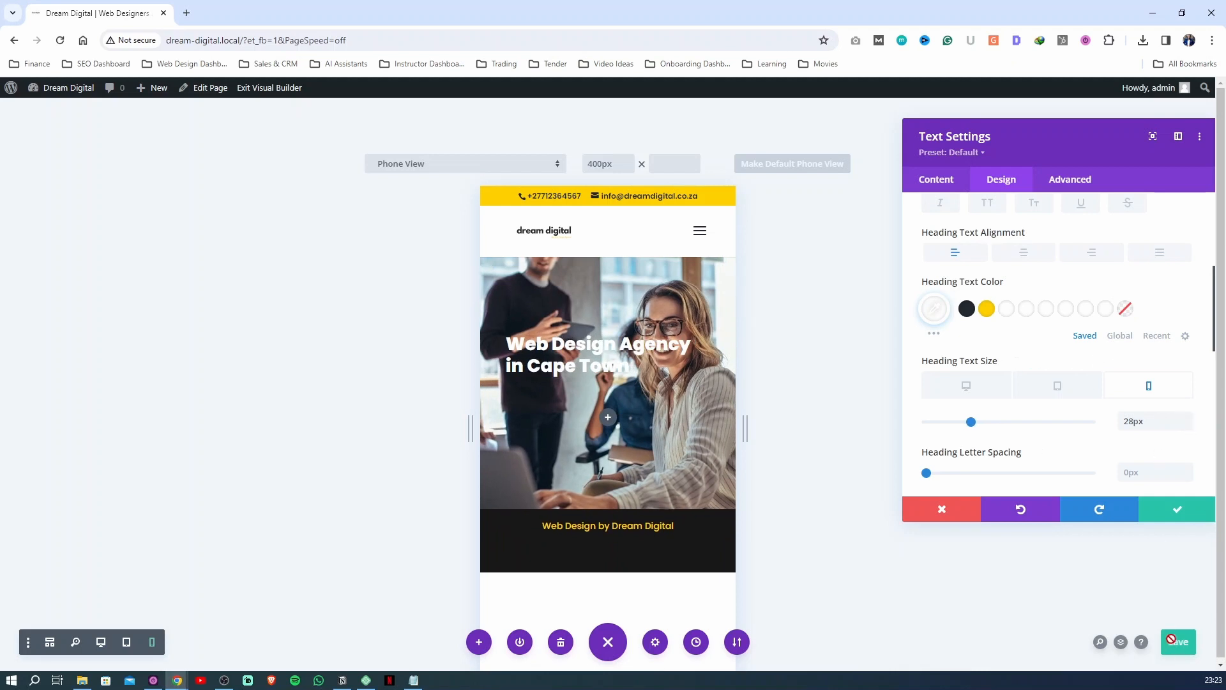
{"action": "left_click", "coordinate": [1174, 511]}
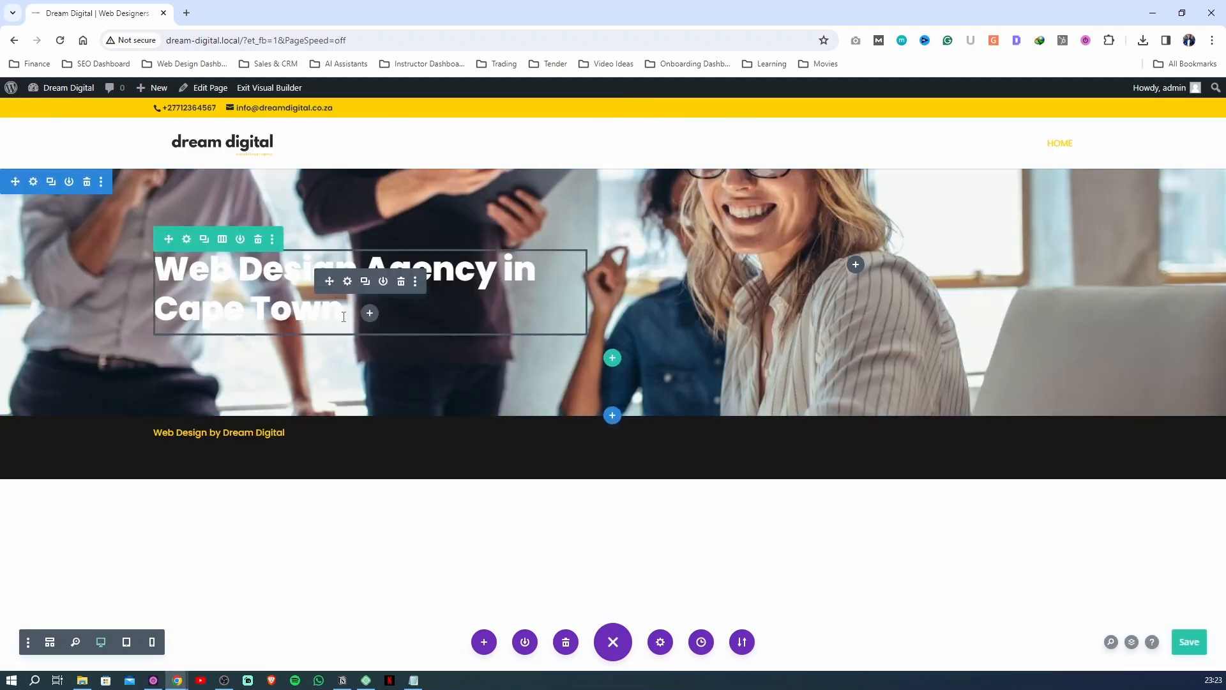
Add the paragraph "Convert more visitors into loyal customers with out built to convert websites," below the H1 heading in the Text module
{"action": "left_click", "coordinate": [347, 282]}
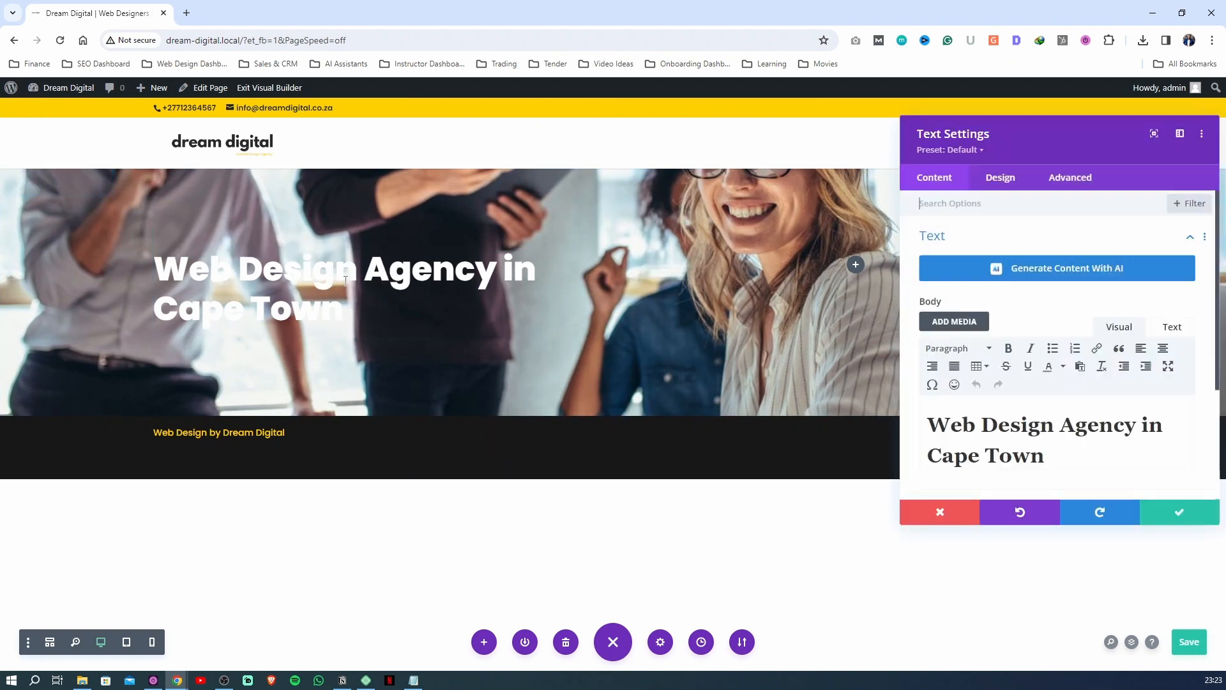
{"action": "scroll", "coordinate": [1084, 388], "scroll_direction": "down", "scroll_amount": 2}
{"action": "left_click", "coordinate": [1084, 387]}
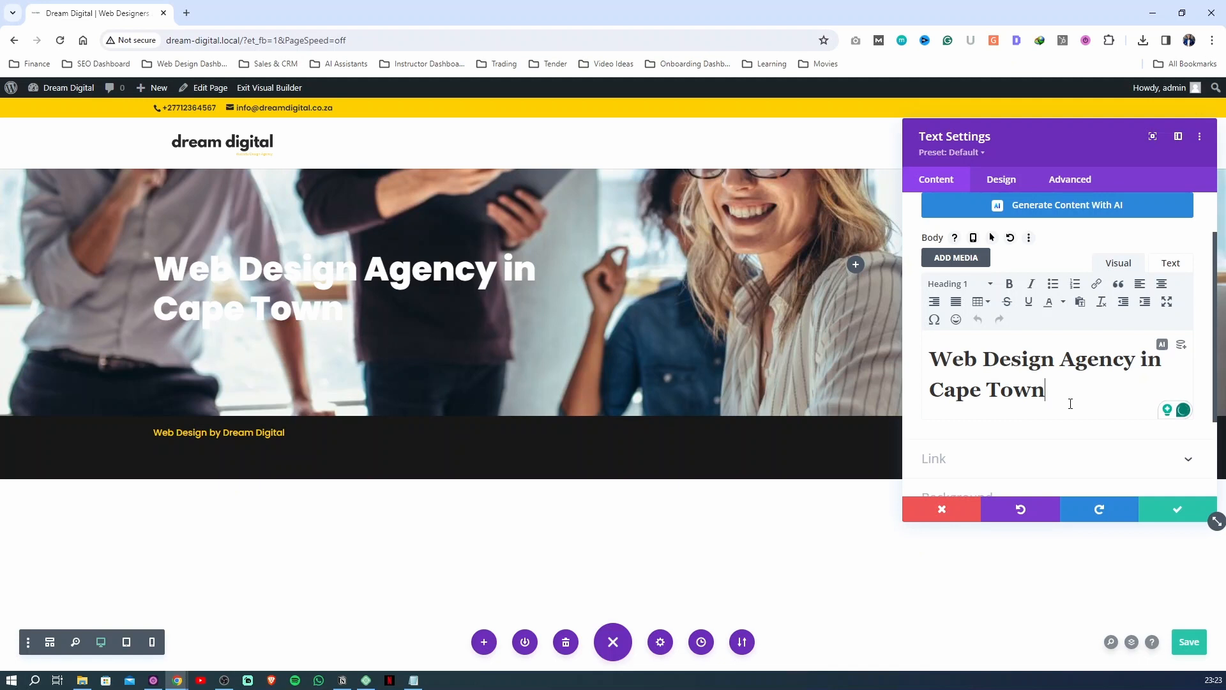
{"action": "key", "text": "Return"}
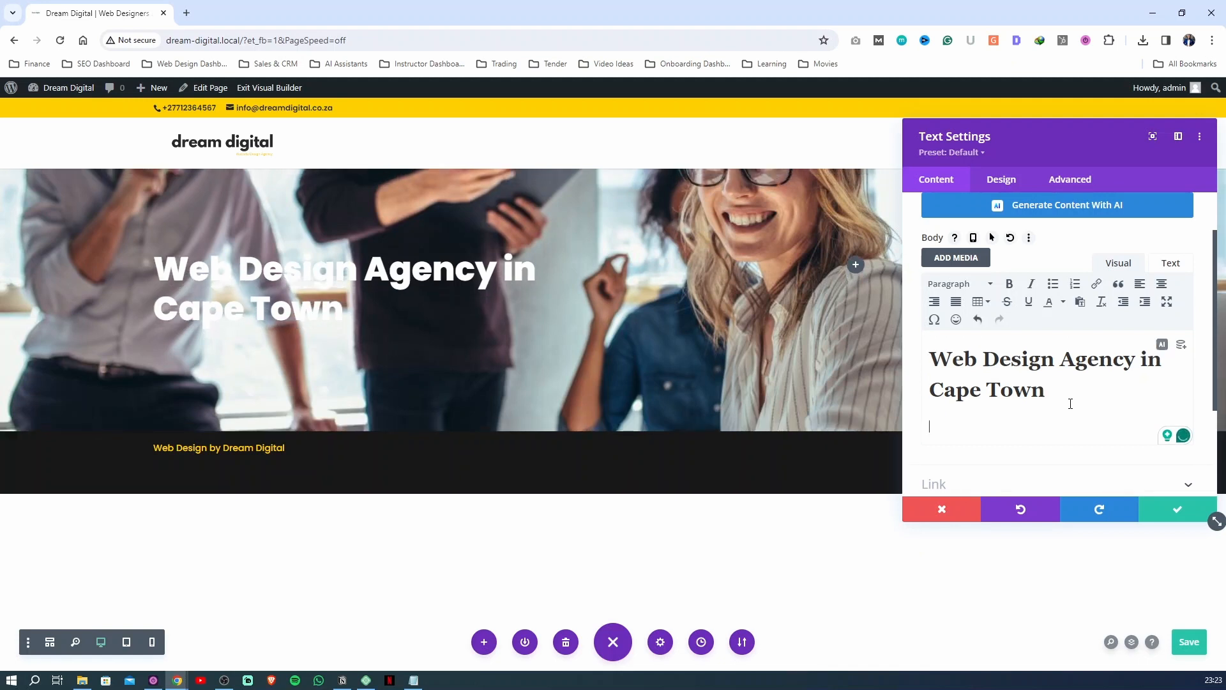
{"action": "type", "text": "Convert more vi=s"}
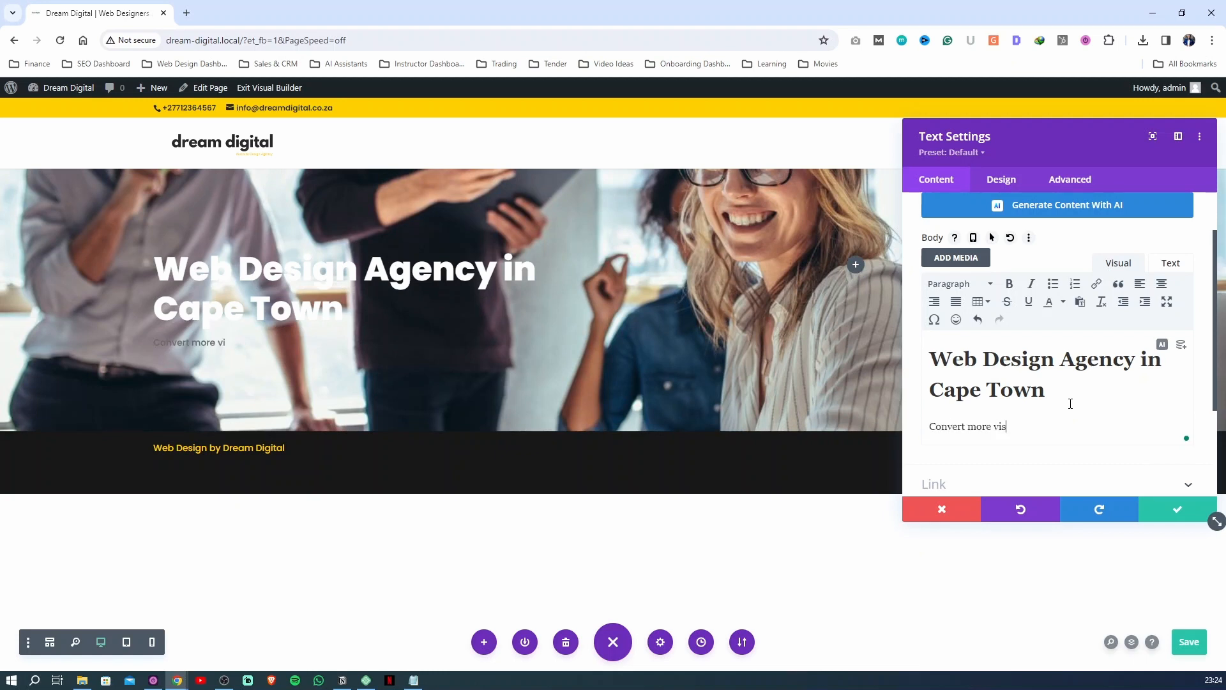
{"action": "type", "text": "itors into loyal customers with out built to convert websites,"}
Keep the new line in Paragraph format and accept the writing suggestion replacing "built to convert" with "converting"
{"action": "left_click", "coordinate": [959, 288]}
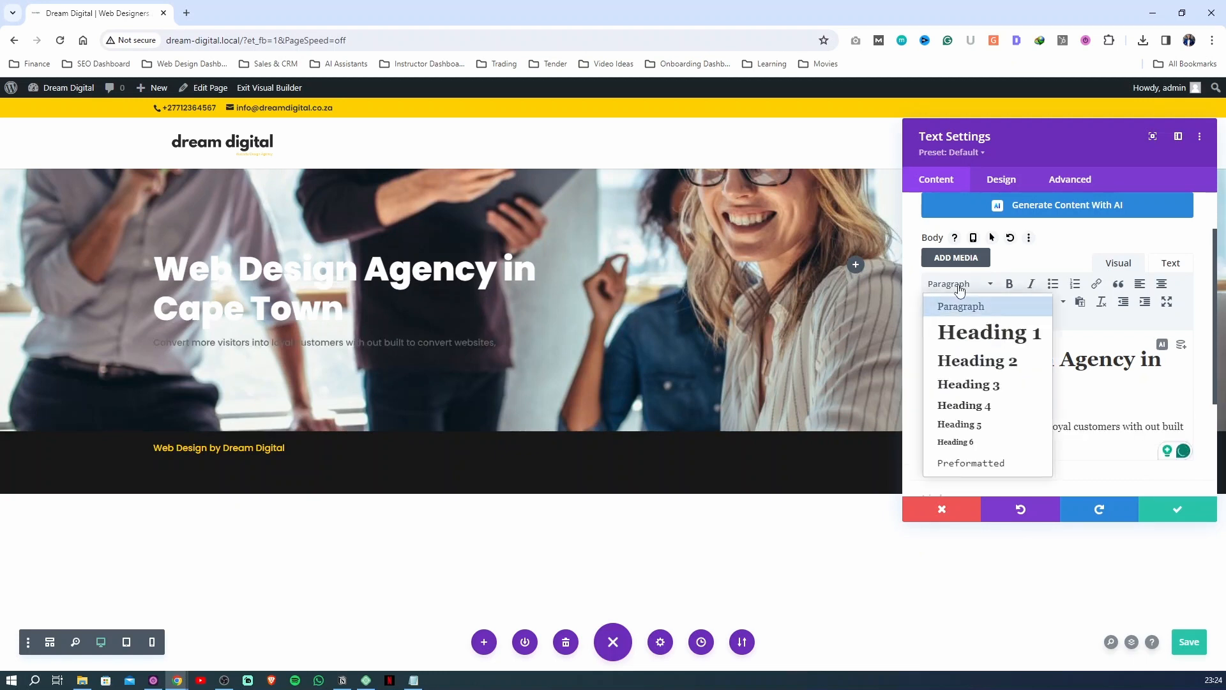
{"action": "left_click", "coordinate": [959, 288]}
{"action": "left_click", "coordinate": [959, 288]}
{"action": "left_click", "coordinate": [959, 288]}
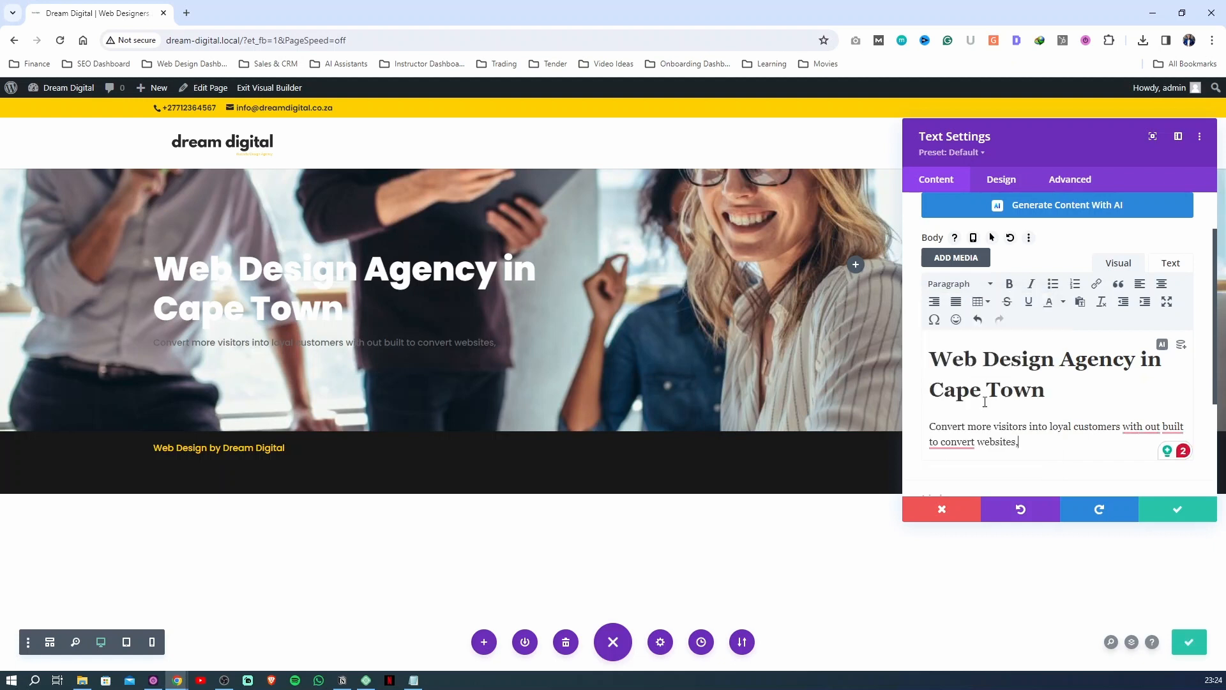
{"action": "left_click", "coordinate": [951, 442]}
{"action": "left_click", "coordinate": [958, 482]}
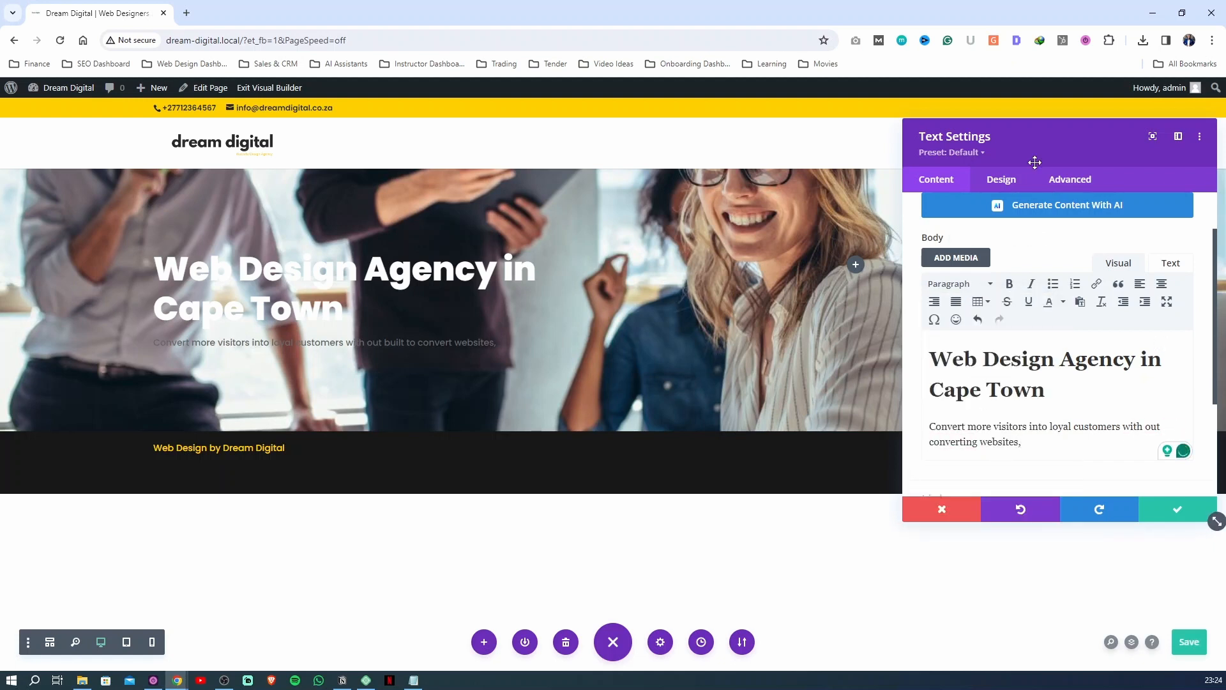
Compare white and yellow for the paragraph's text color, settle on white, and save the module and the page
{"action": "left_click", "coordinate": [984, 180]}
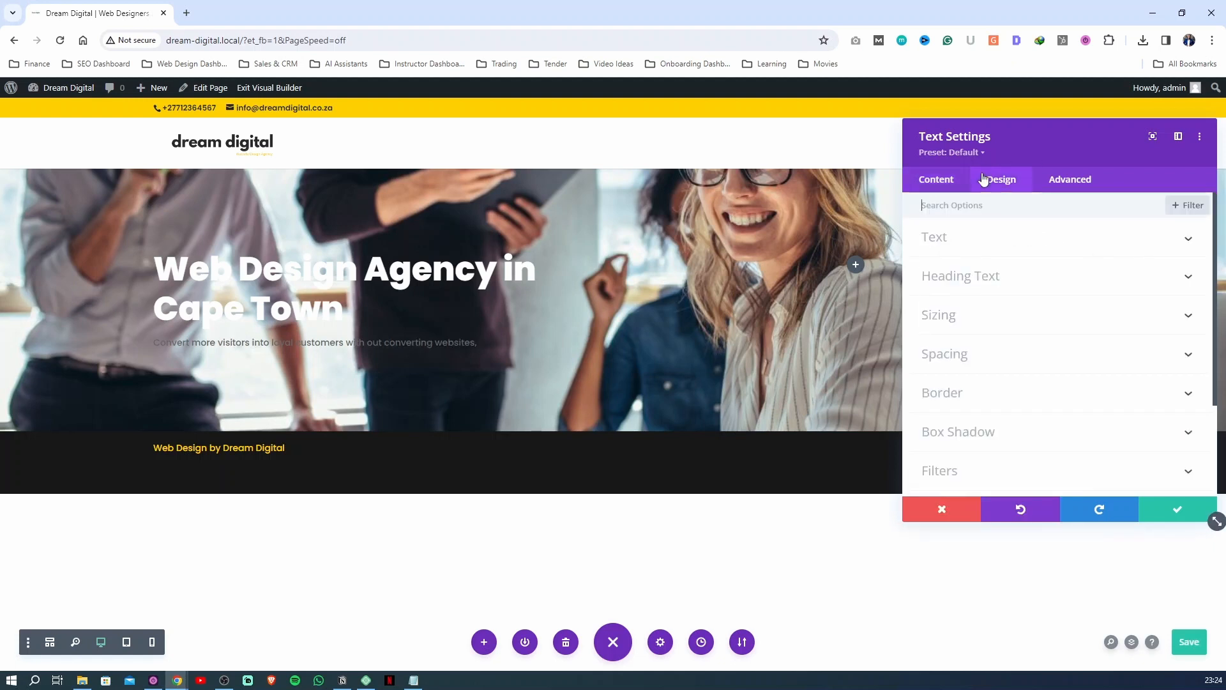
{"action": "left_click", "coordinate": [982, 241]}
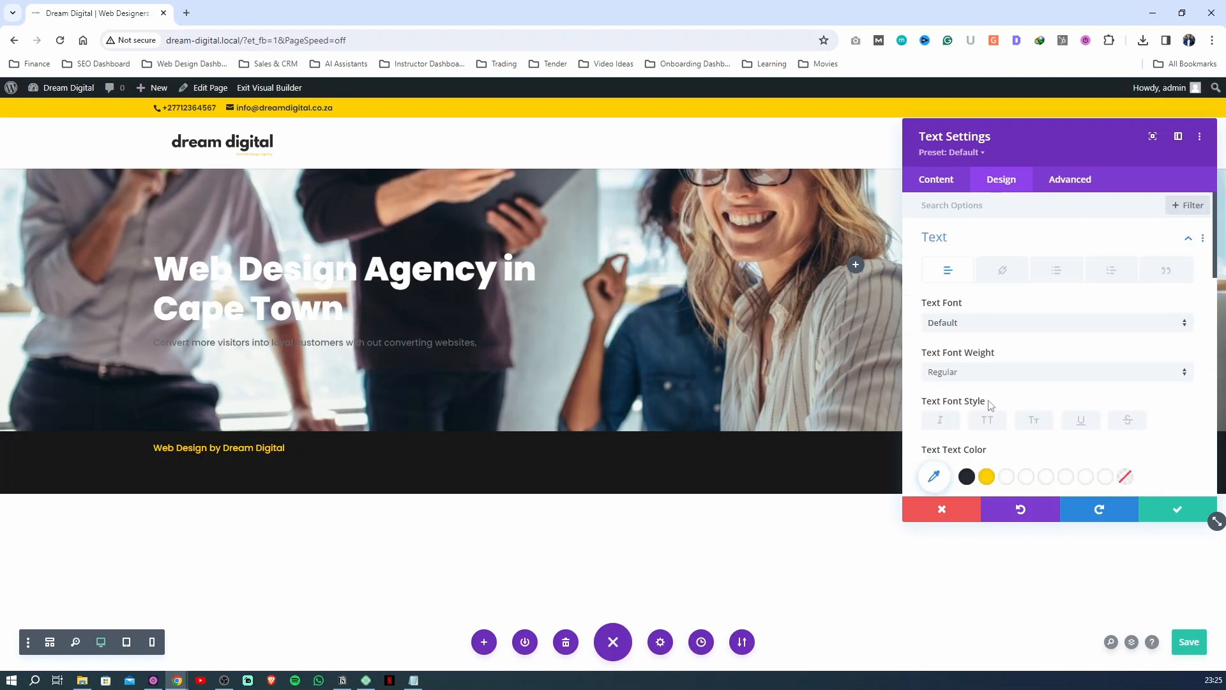
{"action": "left_click", "coordinate": [1007, 477]}
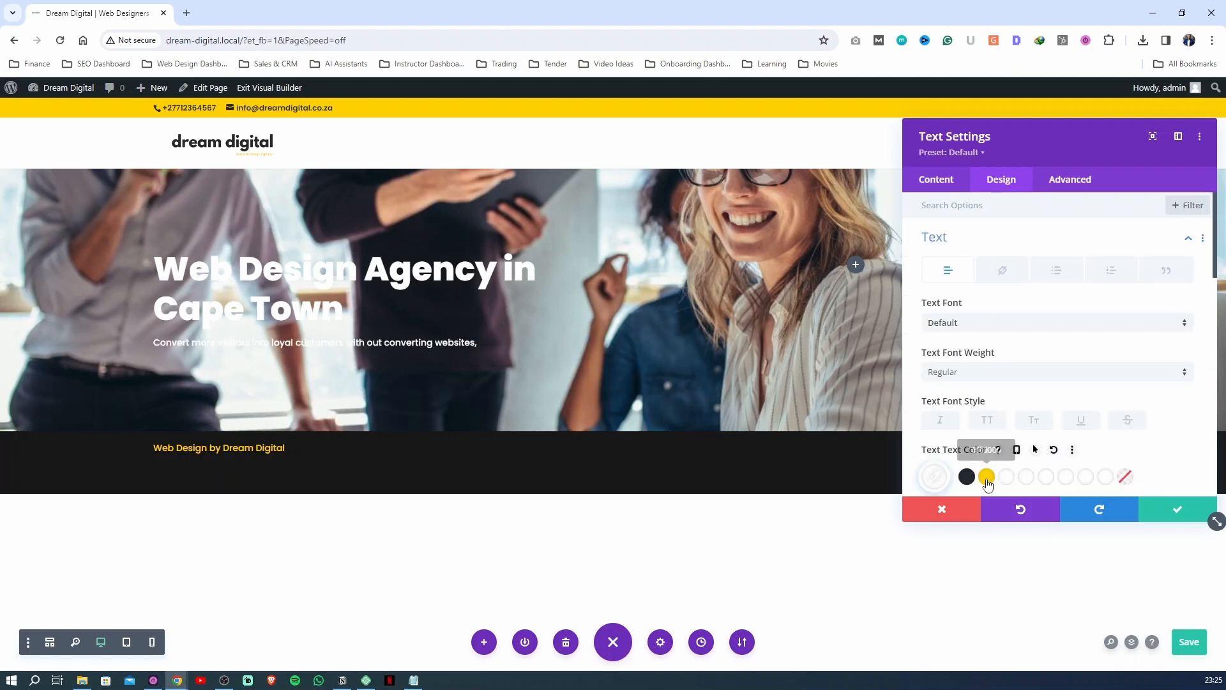
{"action": "left_click", "coordinate": [987, 477]}
{"action": "left_click", "coordinate": [1009, 480]}
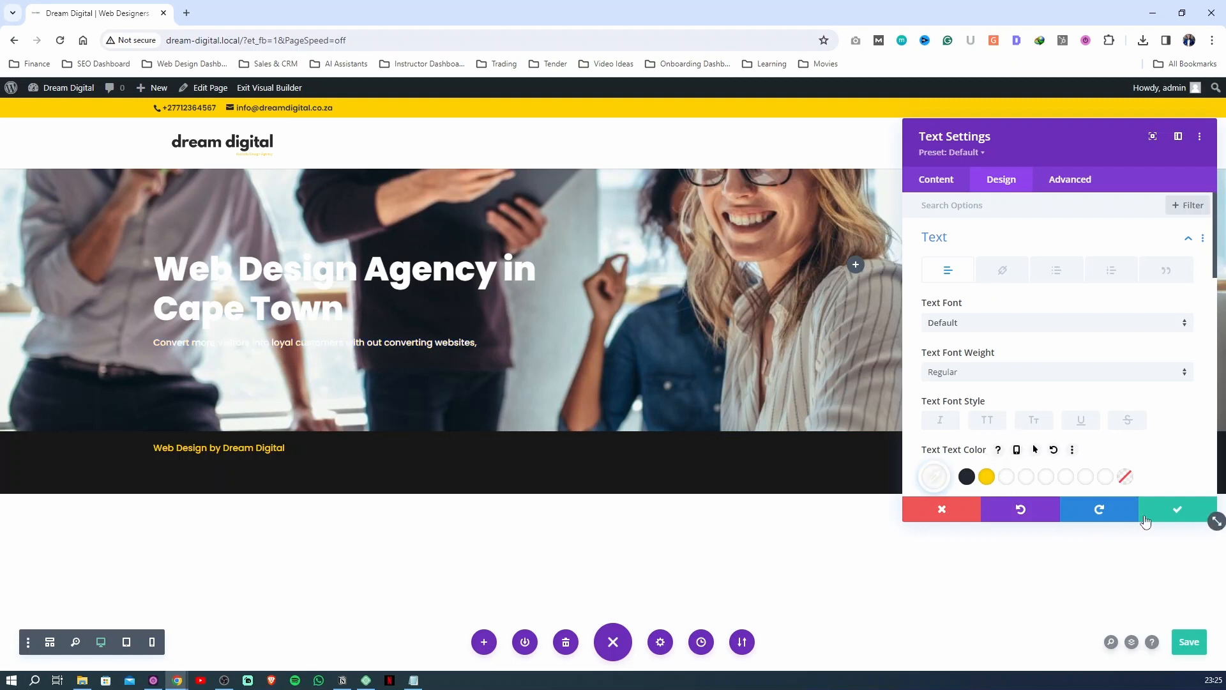
{"action": "left_click", "coordinate": [1173, 513]}
{"action": "left_click", "coordinate": [1187, 643]}
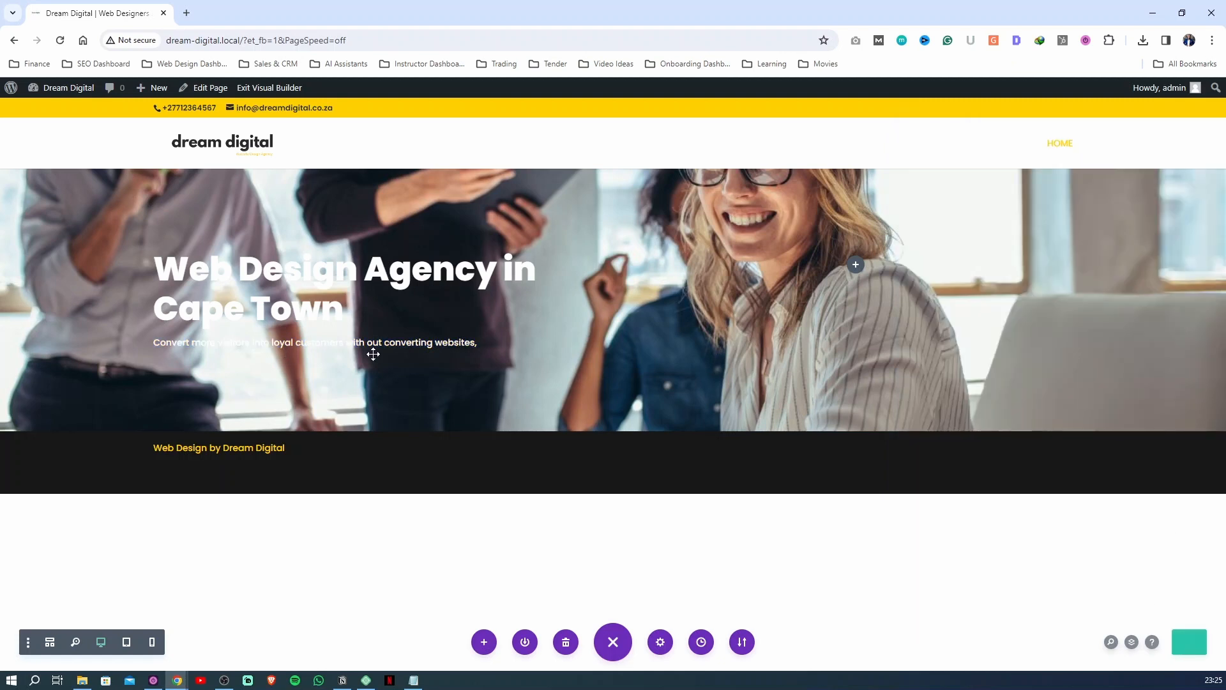
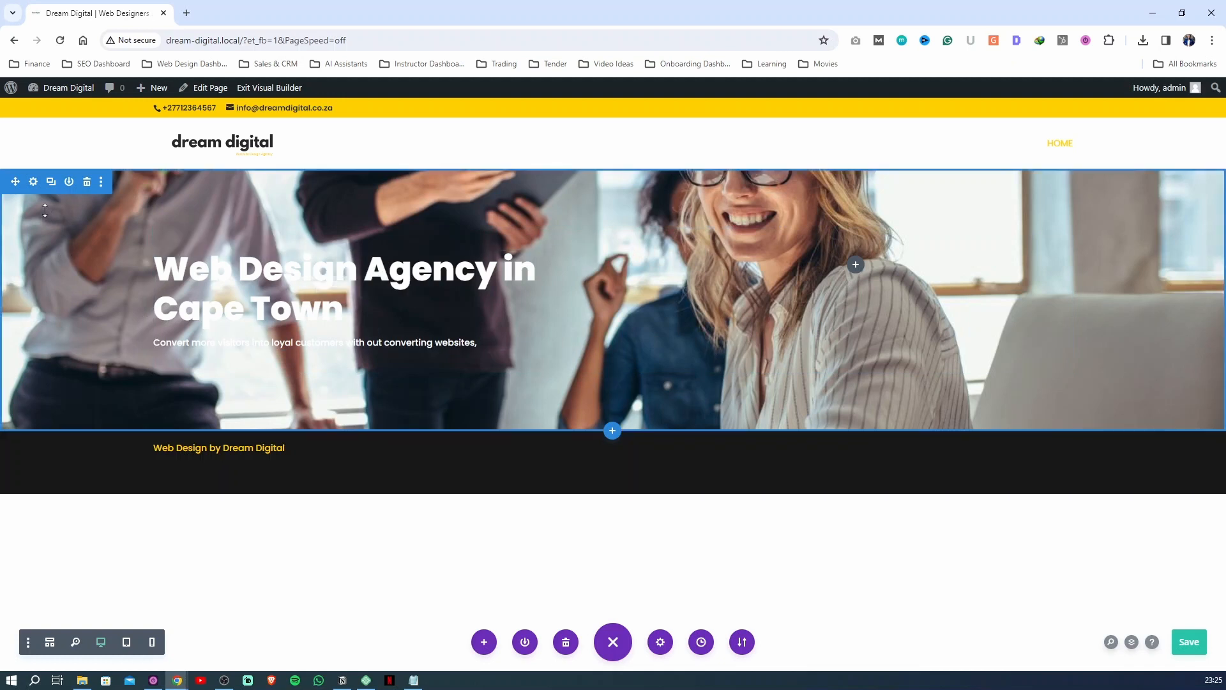
{"action": "left_click", "coordinate": [45, 289]}
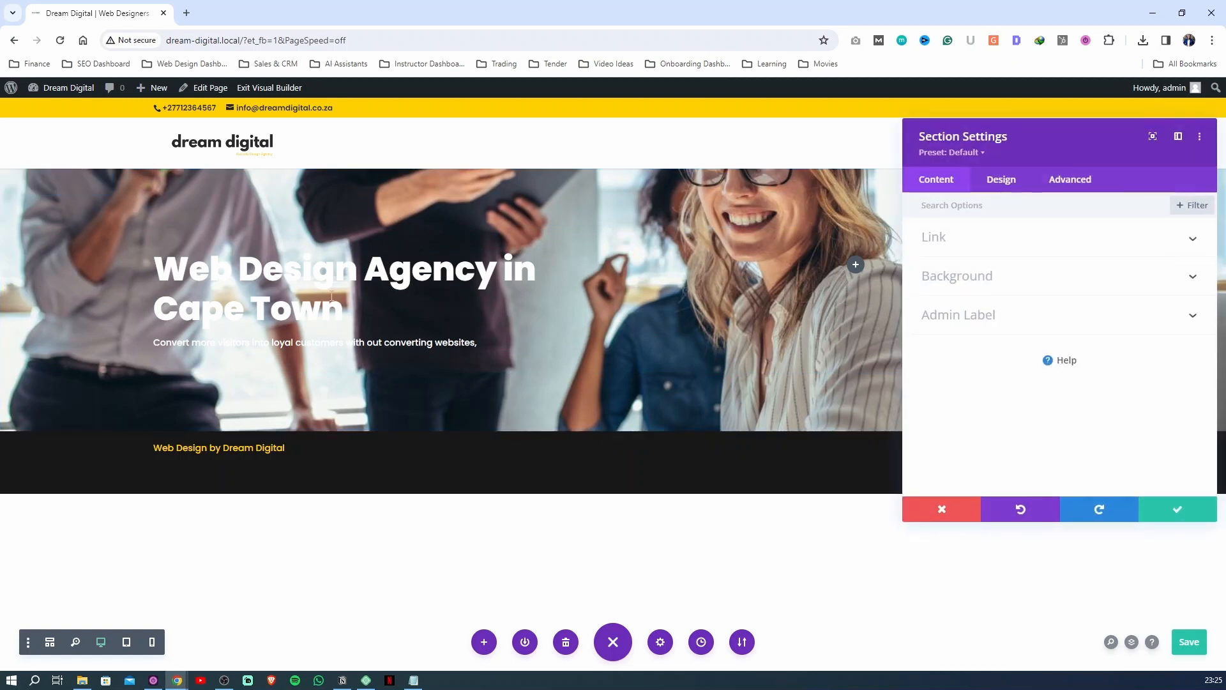
{"action": "left_click", "coordinate": [1163, 509]}
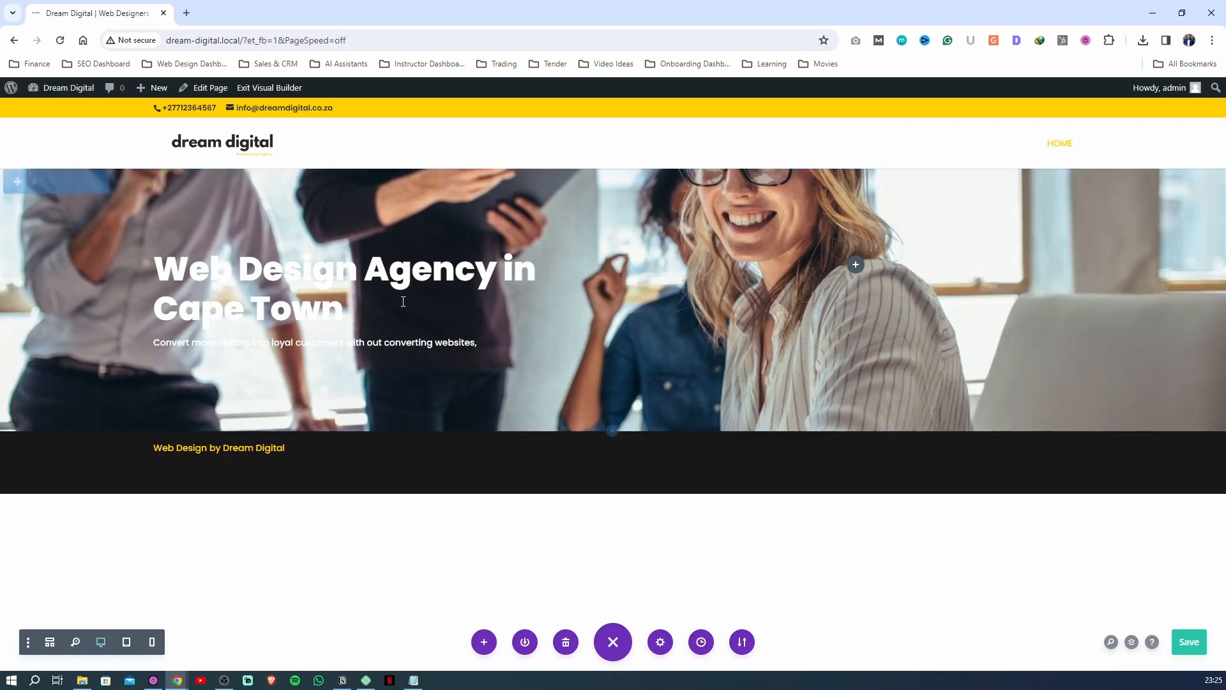
{"action": "left_click", "coordinate": [263, 304]}
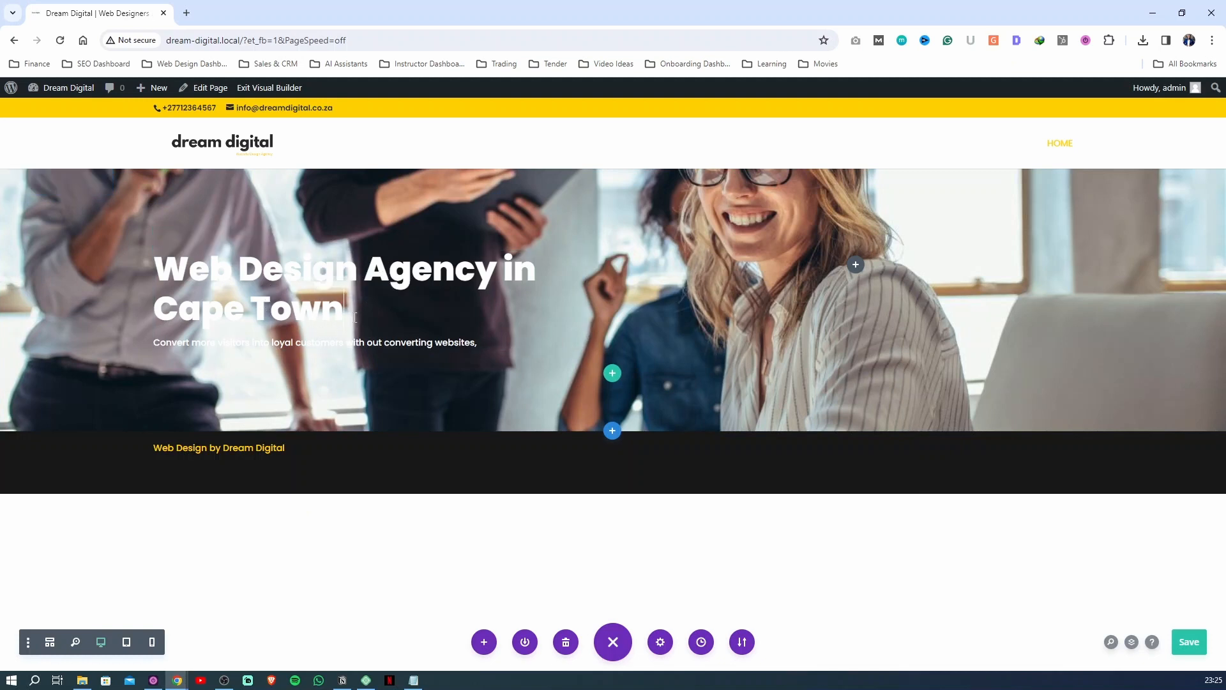
{"action": "type", "text": "u8ikyj"}
{"action": "key", "text": "BackSpace"}
{"action": "key", "text": "BackSpace"}
{"action": "key", "text": "BackSpace"}
{"action": "key", "text": "BackSpace"}
{"action": "key", "text": "BackSpace"}
{"action": "key", "text": "BackSpace"}
Add a background gradient to the hero section and set its start stop to the saved dark #222831 at about 0.89 opacity
{"action": "left_click", "coordinate": [50, 272]}
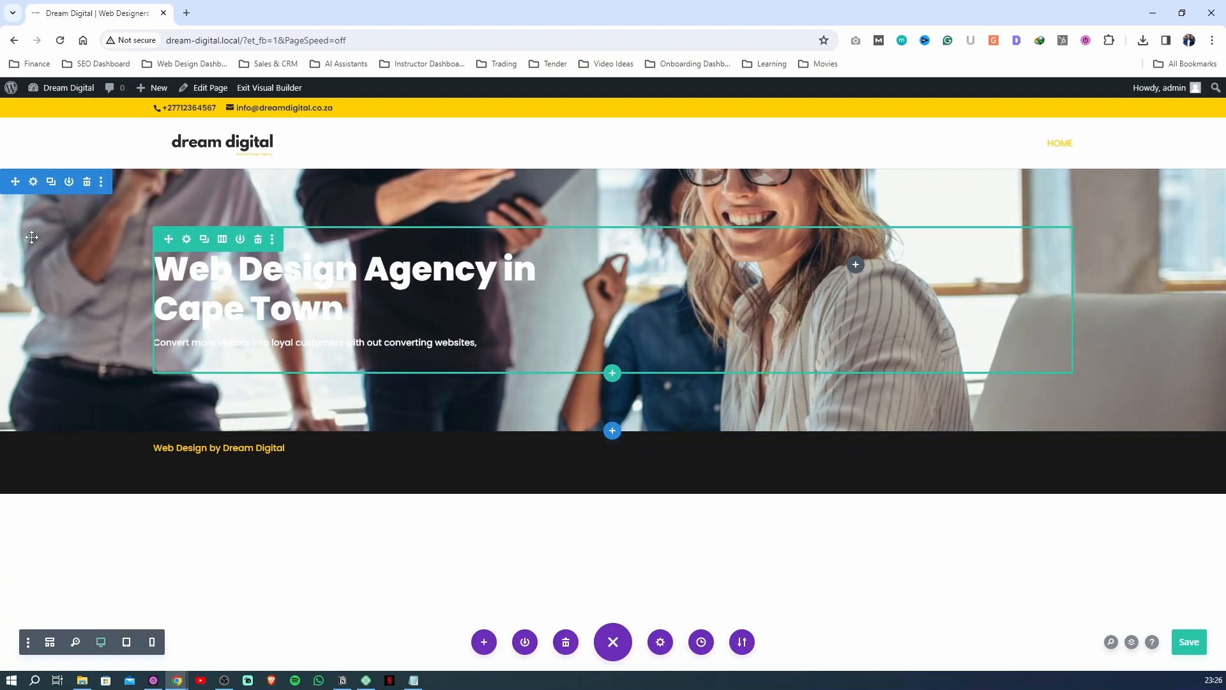
{"action": "left_click", "coordinate": [956, 274]}
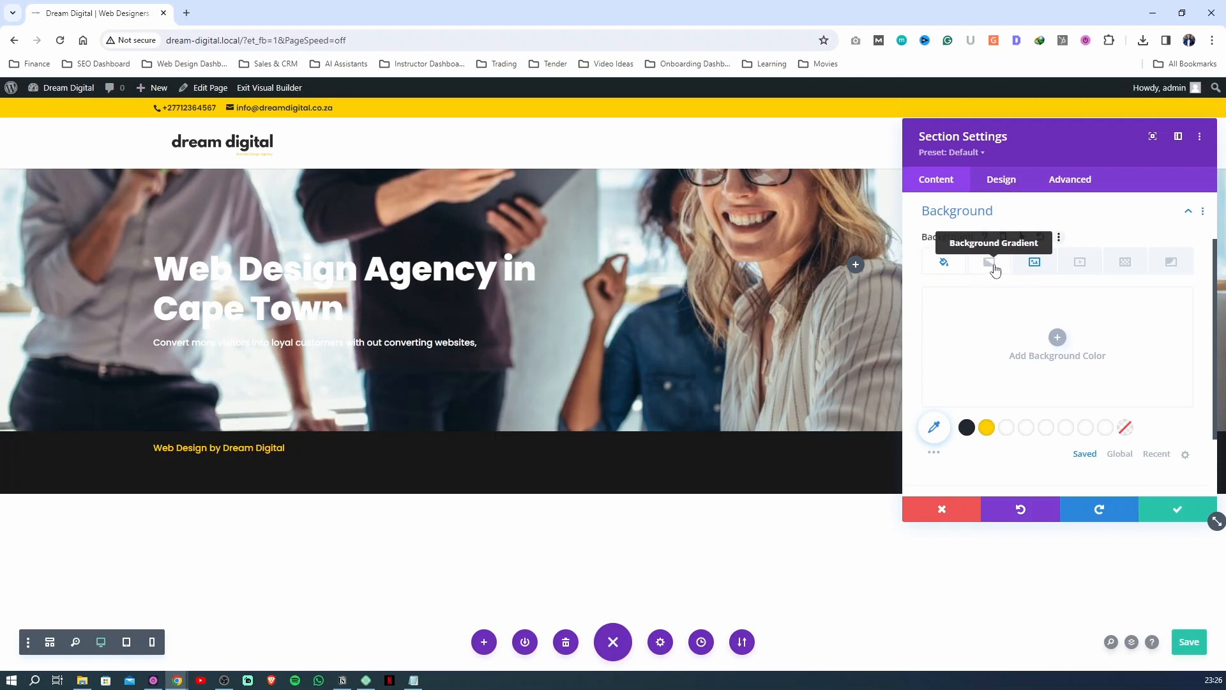
{"action": "left_click", "coordinate": [994, 271]}
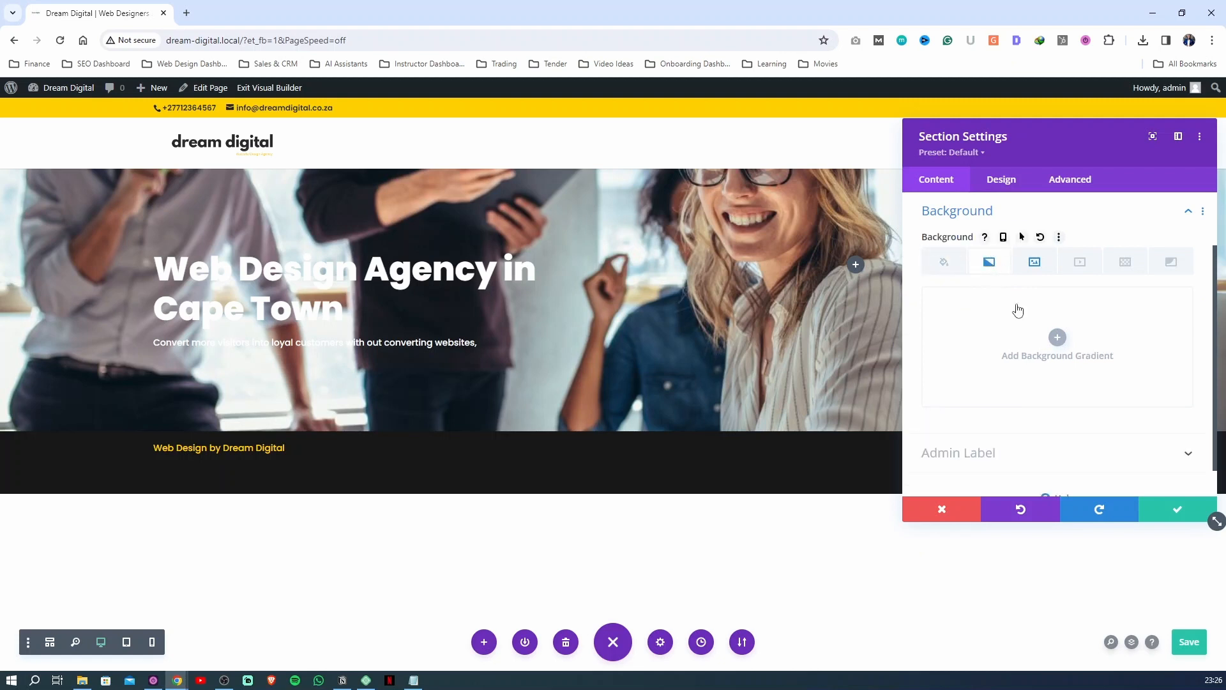
{"action": "left_click", "coordinate": [1057, 337]}
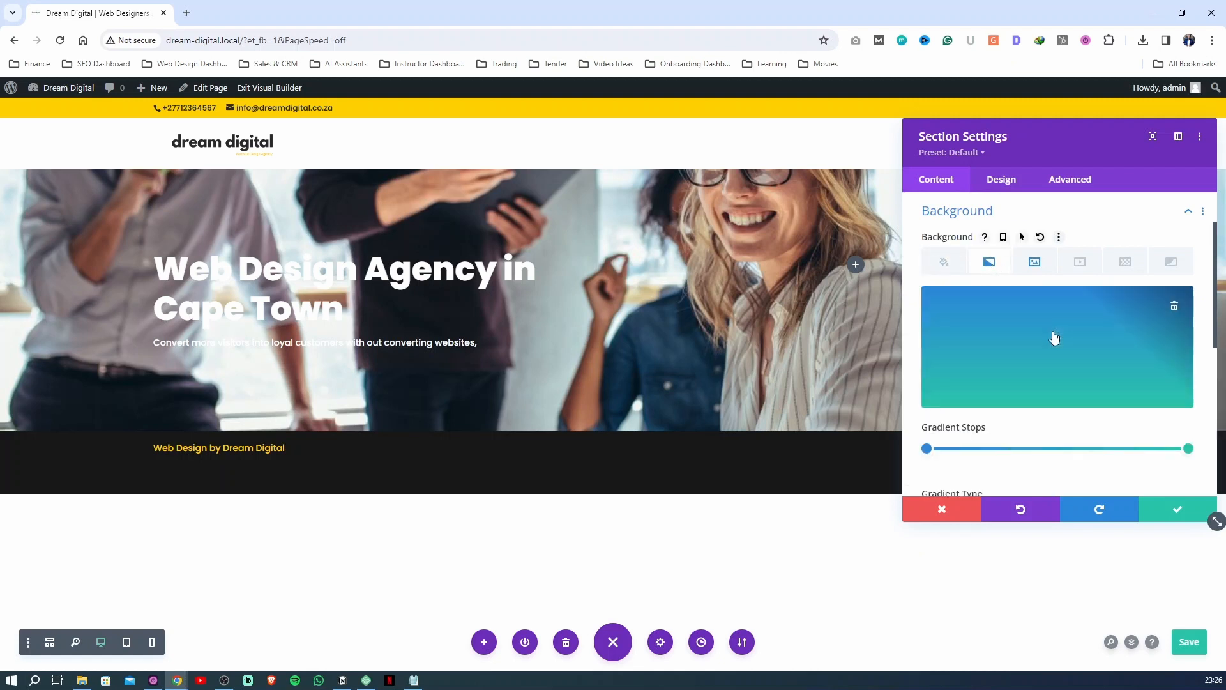
{"action": "left_click", "coordinate": [926, 450]}
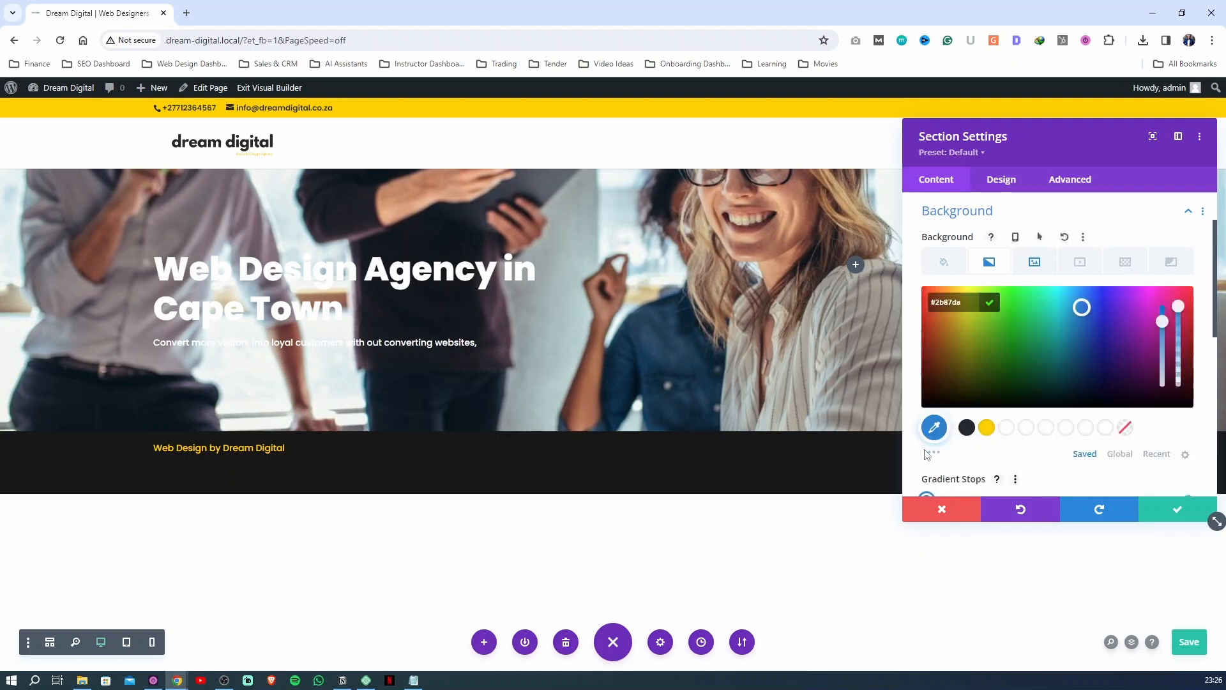
{"action": "left_click", "coordinate": [967, 429]}
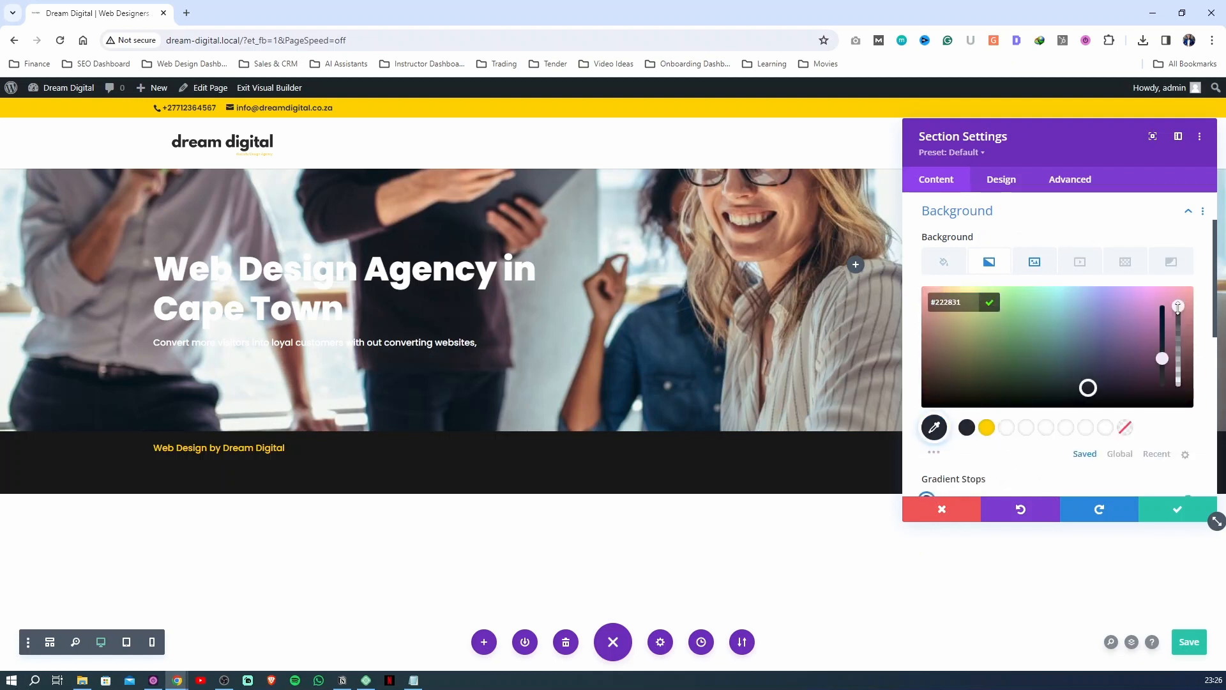
{"action": "left_click_drag", "start_coordinate": [1178, 306], "coordinate": [1179, 321]}
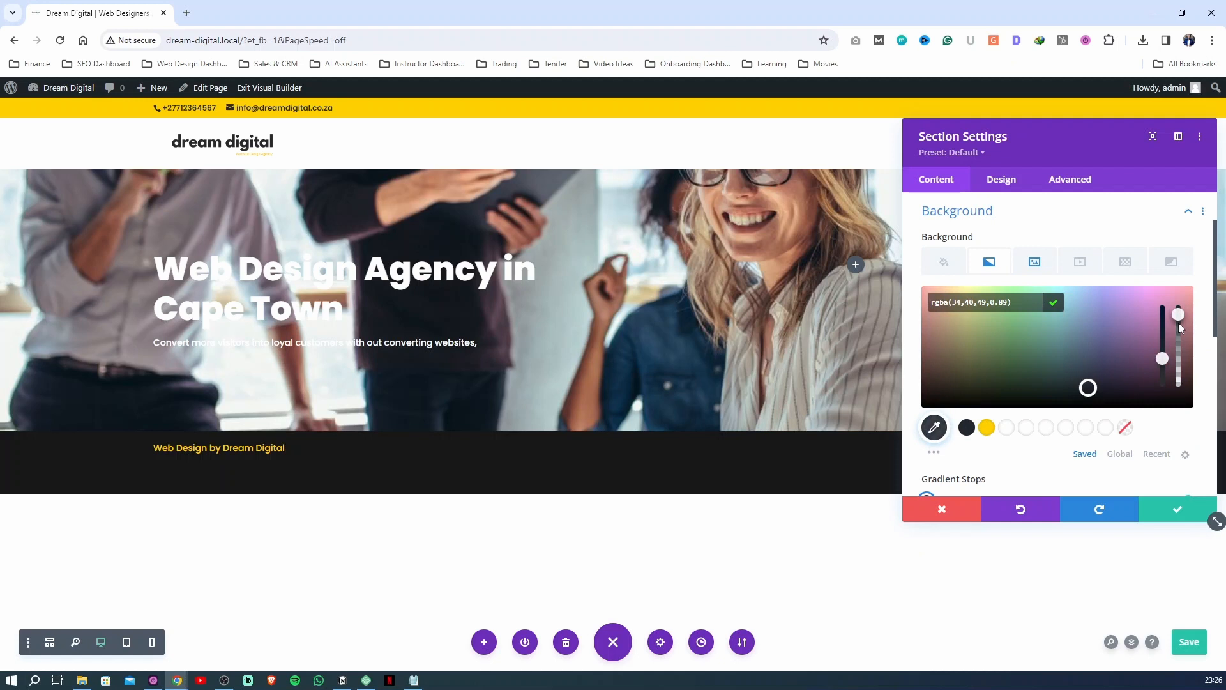
{"action": "left_click", "coordinate": [1053, 308]}
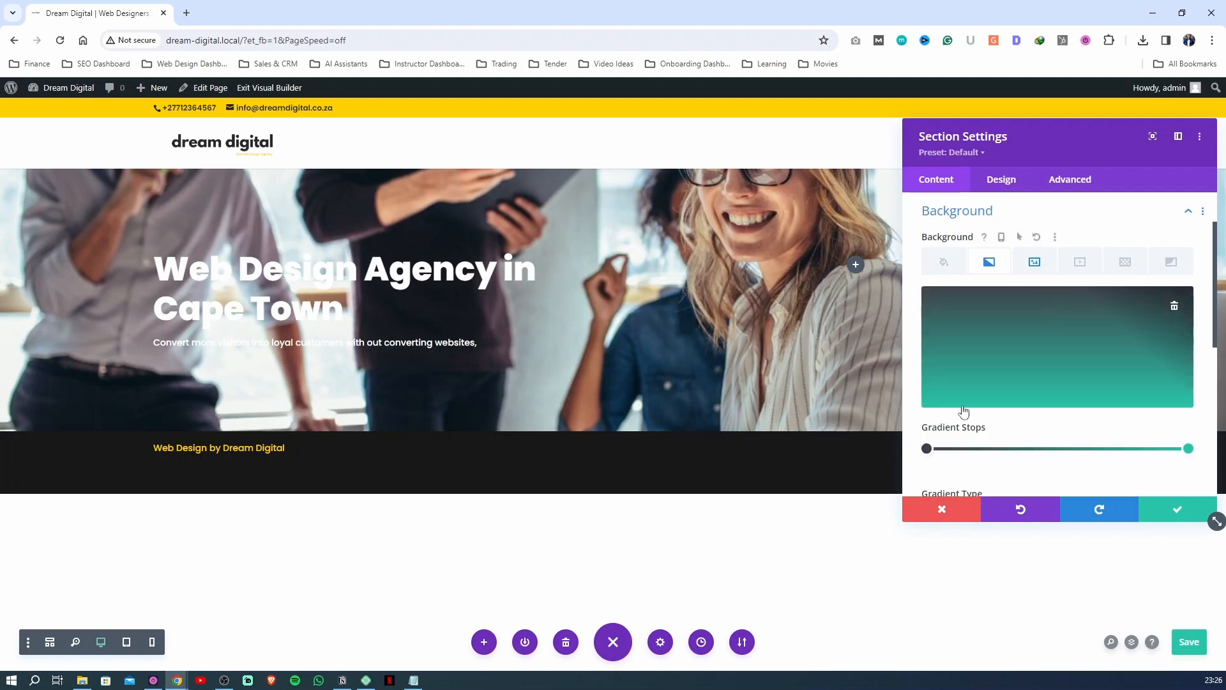
Set the gradient's end stop to the saved dark #222831 with about 0.66 opacity
{"action": "left_click", "coordinate": [1189, 447]}
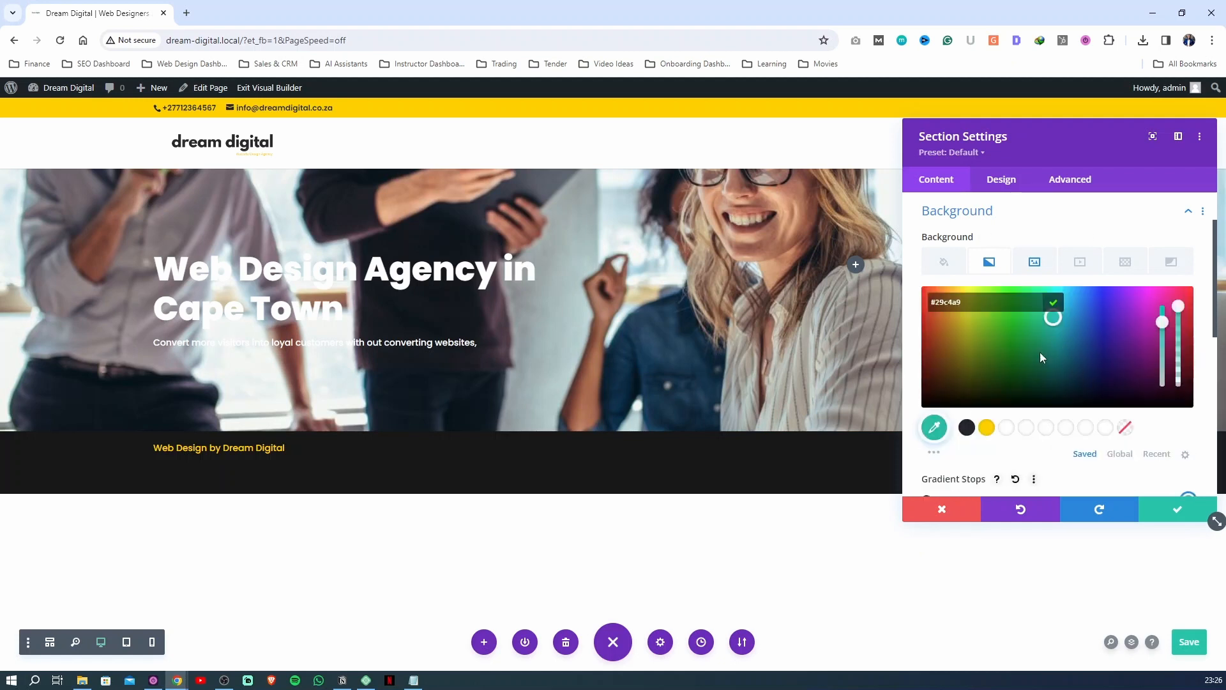
{"action": "left_click", "coordinate": [967, 428]}
{"action": "left_click", "coordinate": [1064, 305]}
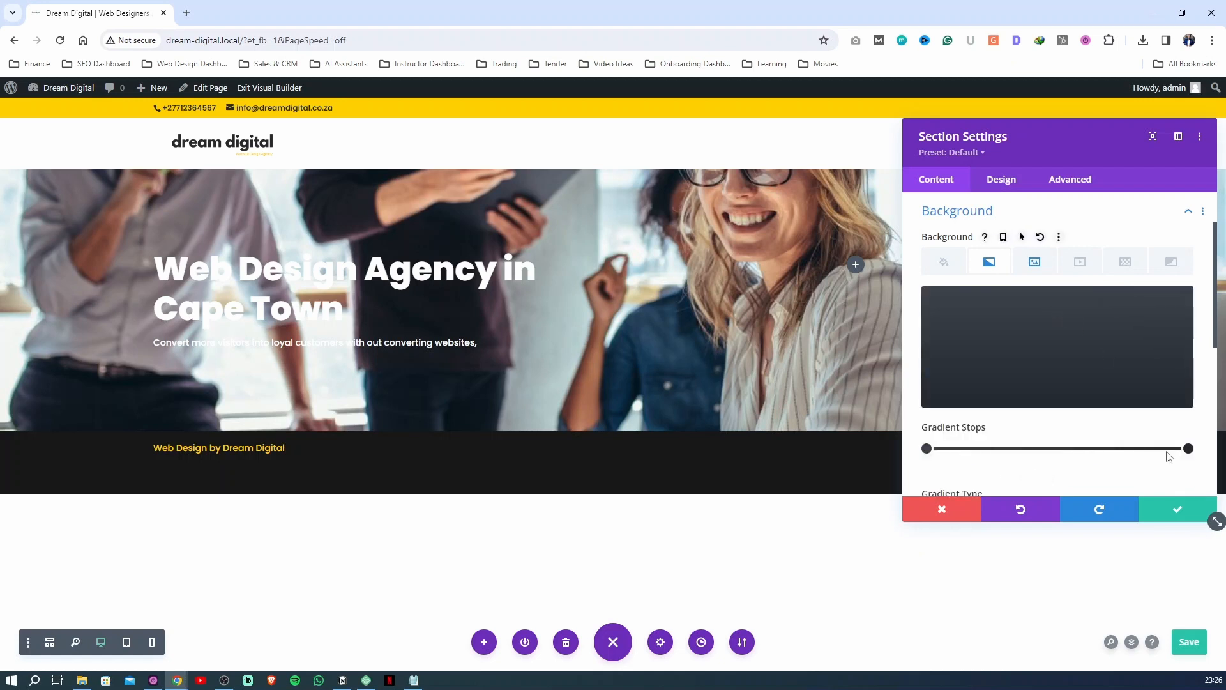
{"action": "left_click", "coordinate": [1189, 448]}
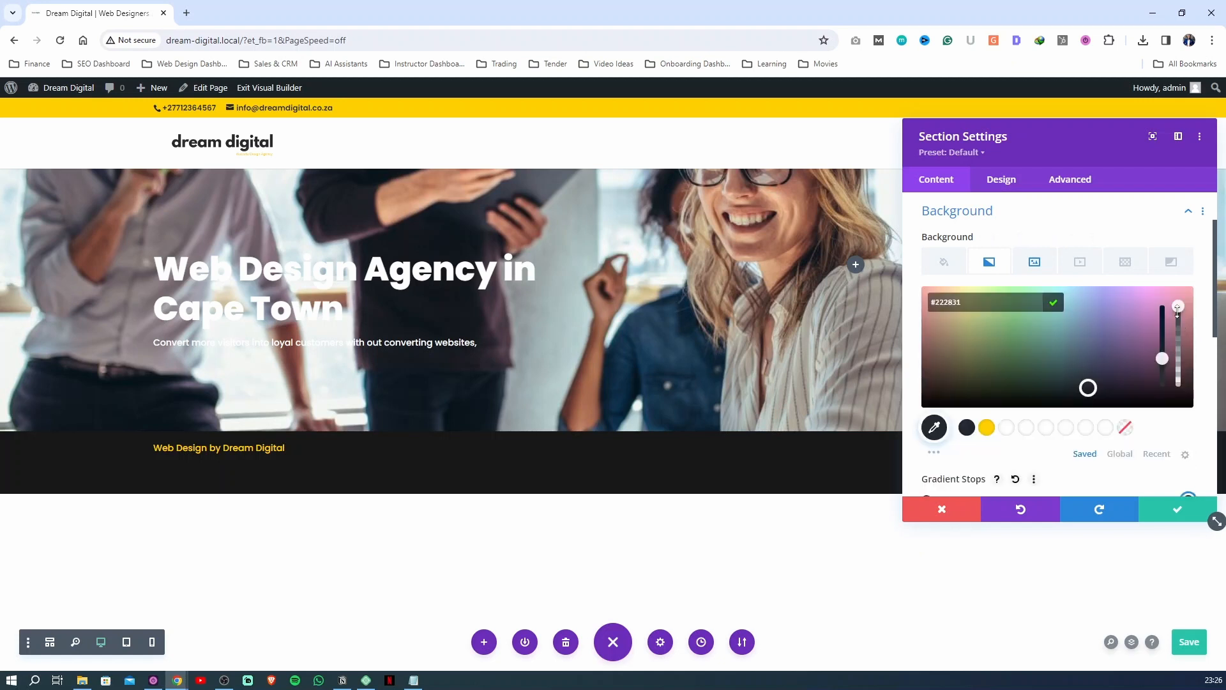
{"action": "left_click_drag", "start_coordinate": [1178, 307], "coordinate": [1178, 332]}
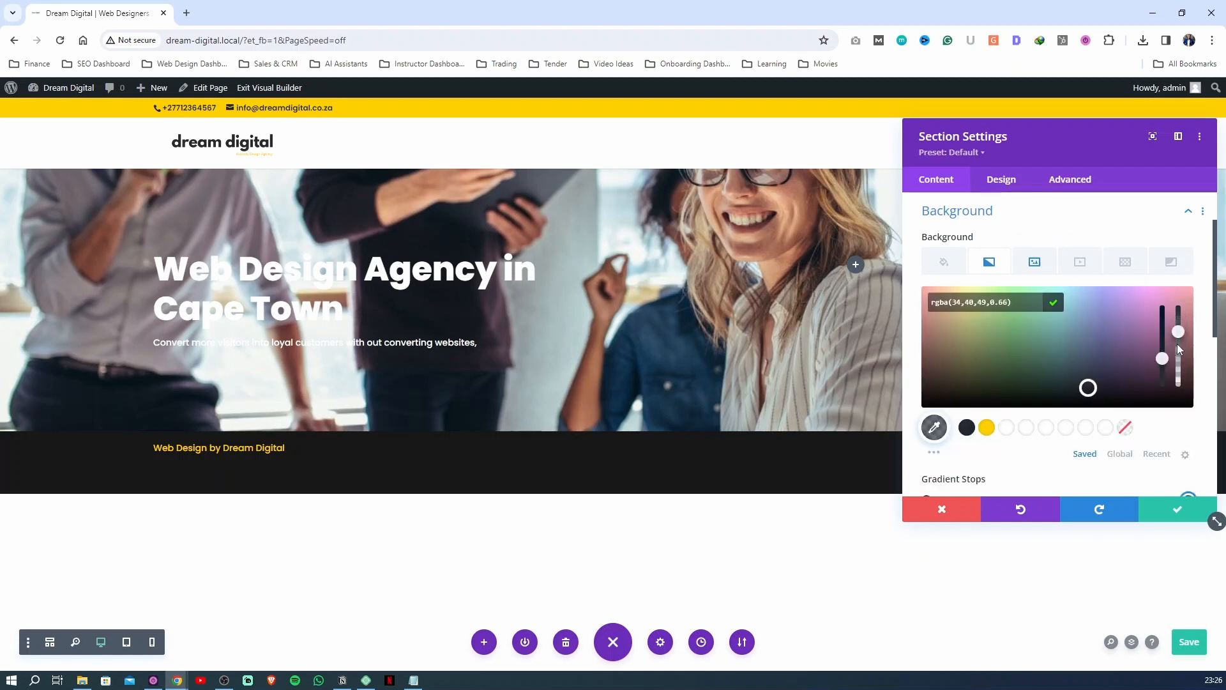
{"action": "left_click", "coordinate": [1053, 304]}
Place the hero section's gradient above its background image
{"action": "scroll", "coordinate": [1020, 396], "scroll_direction": "down", "scroll_amount": 6}
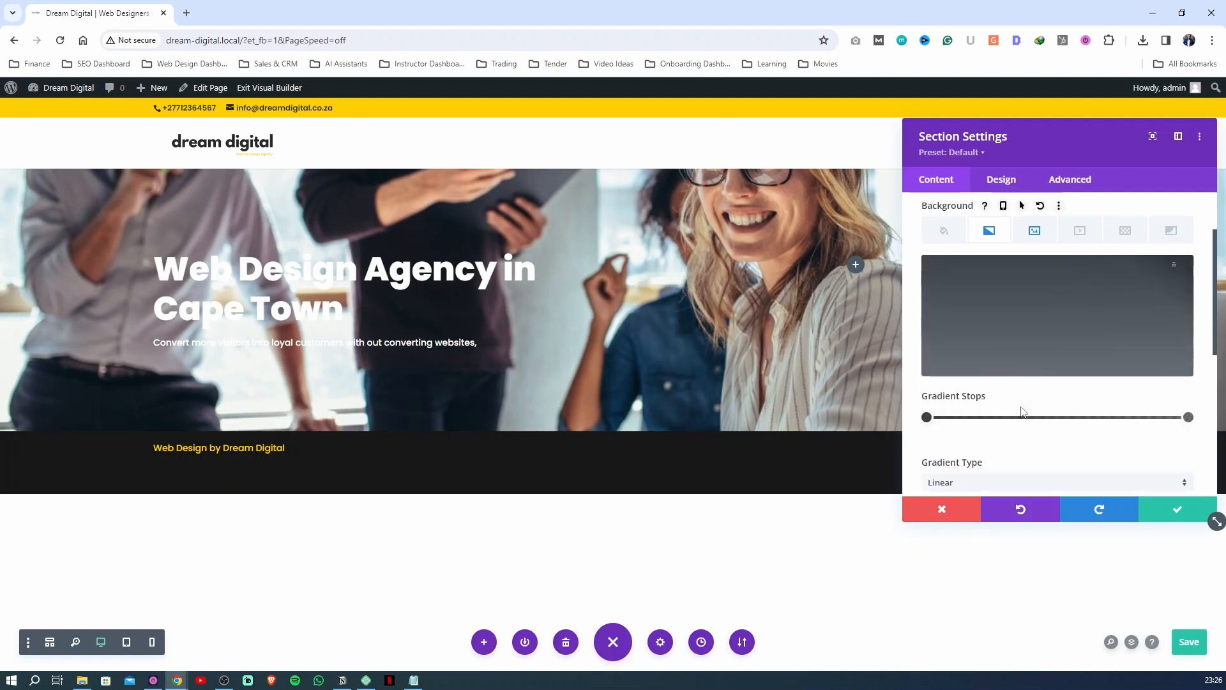
{"action": "scroll", "coordinate": [955, 387], "scroll_direction": "up", "scroll_amount": 4}
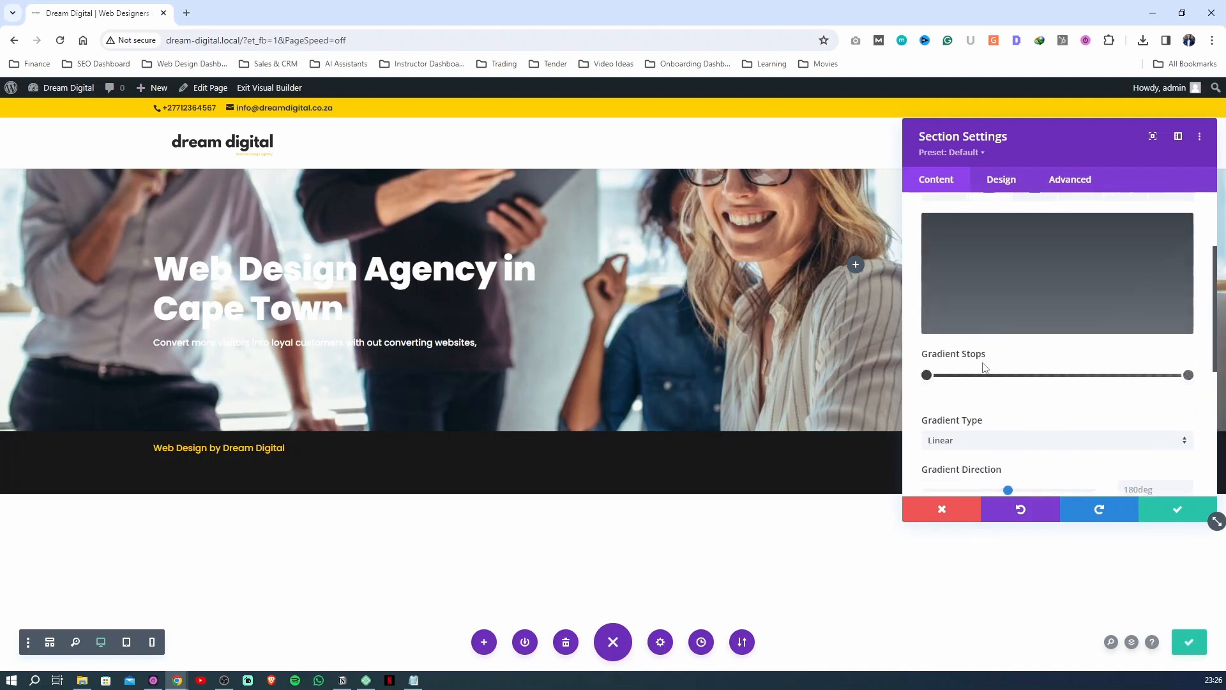
{"action": "scroll", "coordinate": [940, 392], "scroll_direction": "down", "scroll_amount": 4}
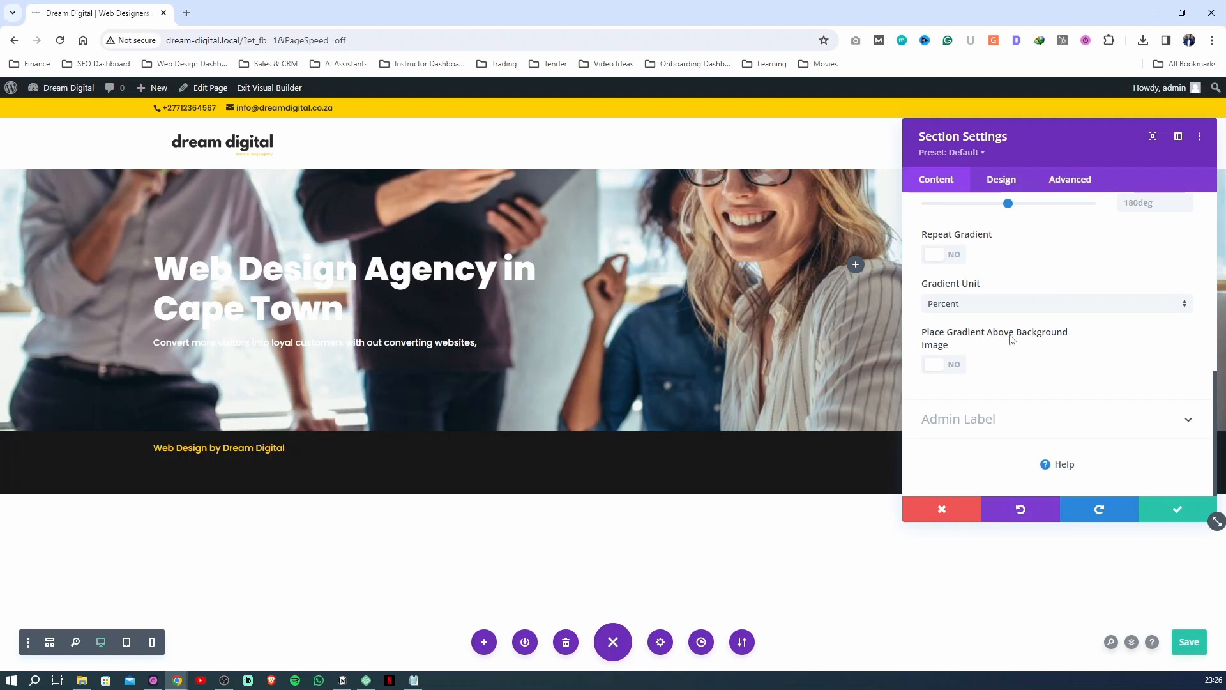
{"action": "left_click", "coordinate": [936, 365]}
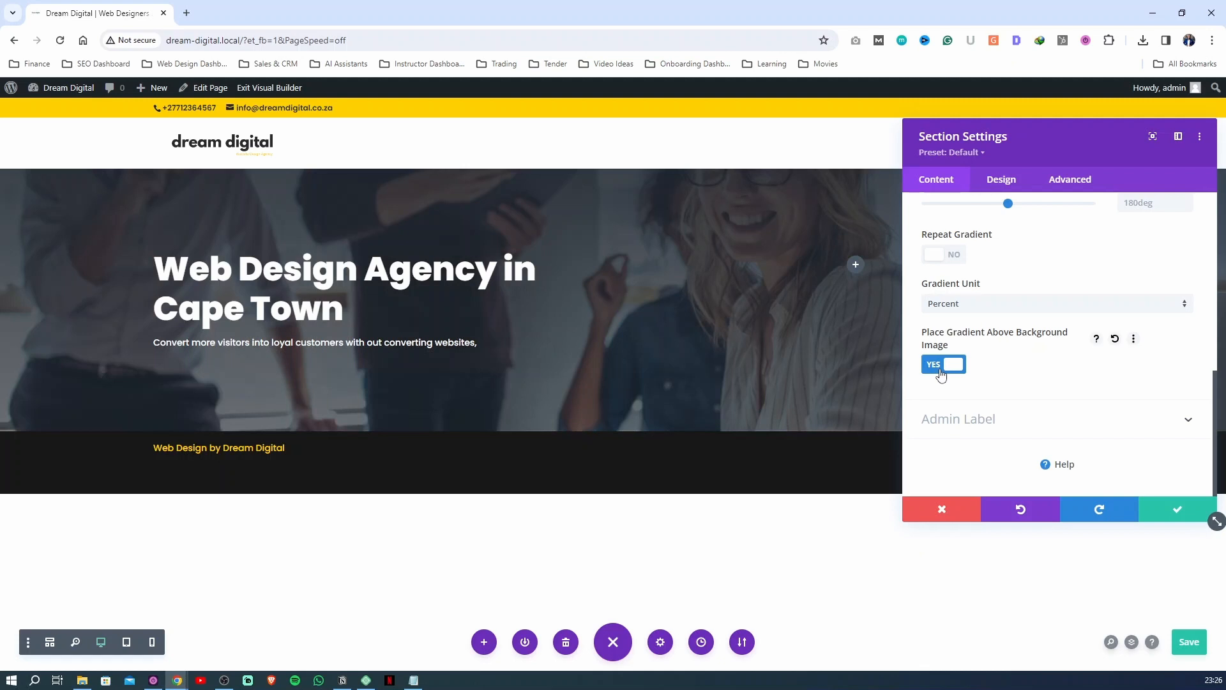
Try gradient directions of about 290 and 173 degrees on the hero overlay, moving the settings window off the image's edge
{"action": "scroll", "coordinate": [998, 343], "scroll_direction": "up", "scroll_amount": 3}
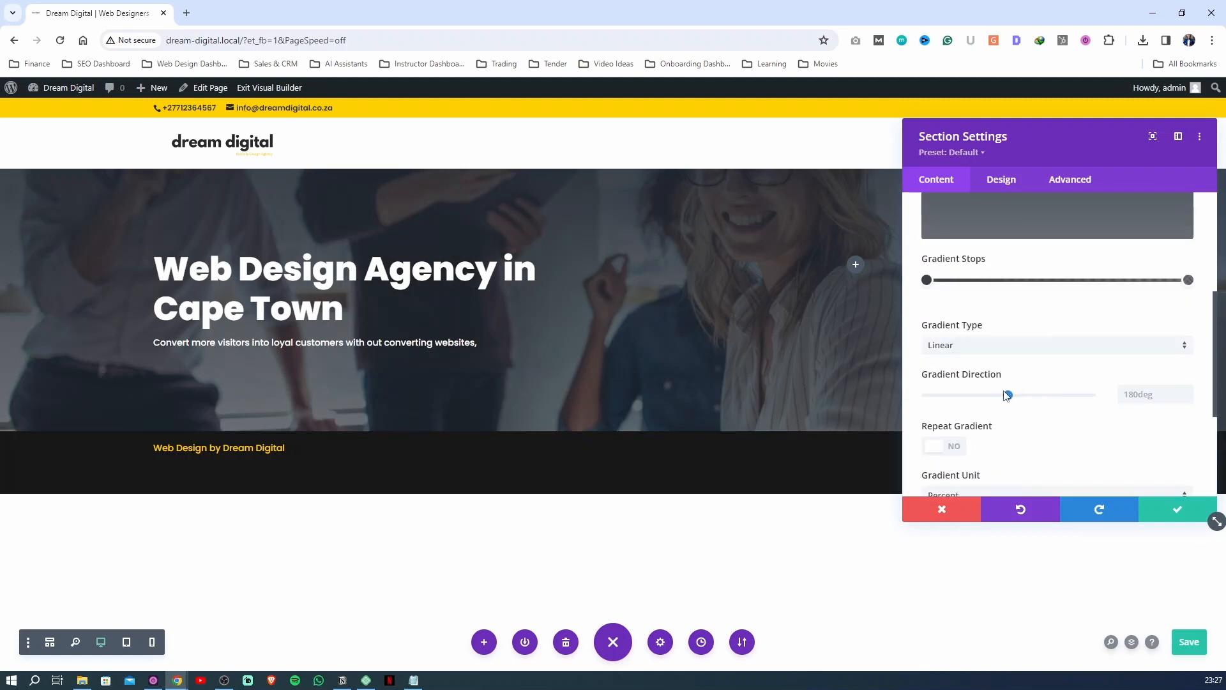
{"action": "left_click_drag", "start_coordinate": [993, 404], "coordinate": [1063, 394]}
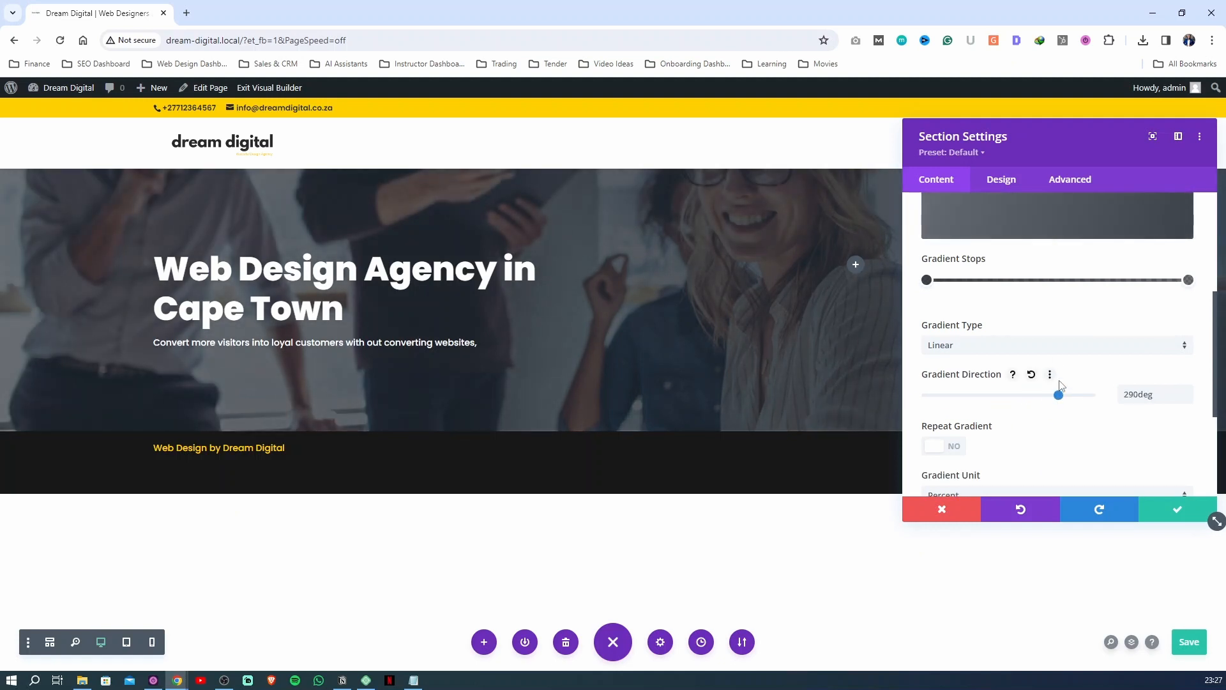
{"action": "left_click_drag", "start_coordinate": [1071, 142], "coordinate": [821, 203]}
Make the gradient's end stop fully transparent so the overlay fades out
{"action": "left_click", "coordinate": [938, 341]}
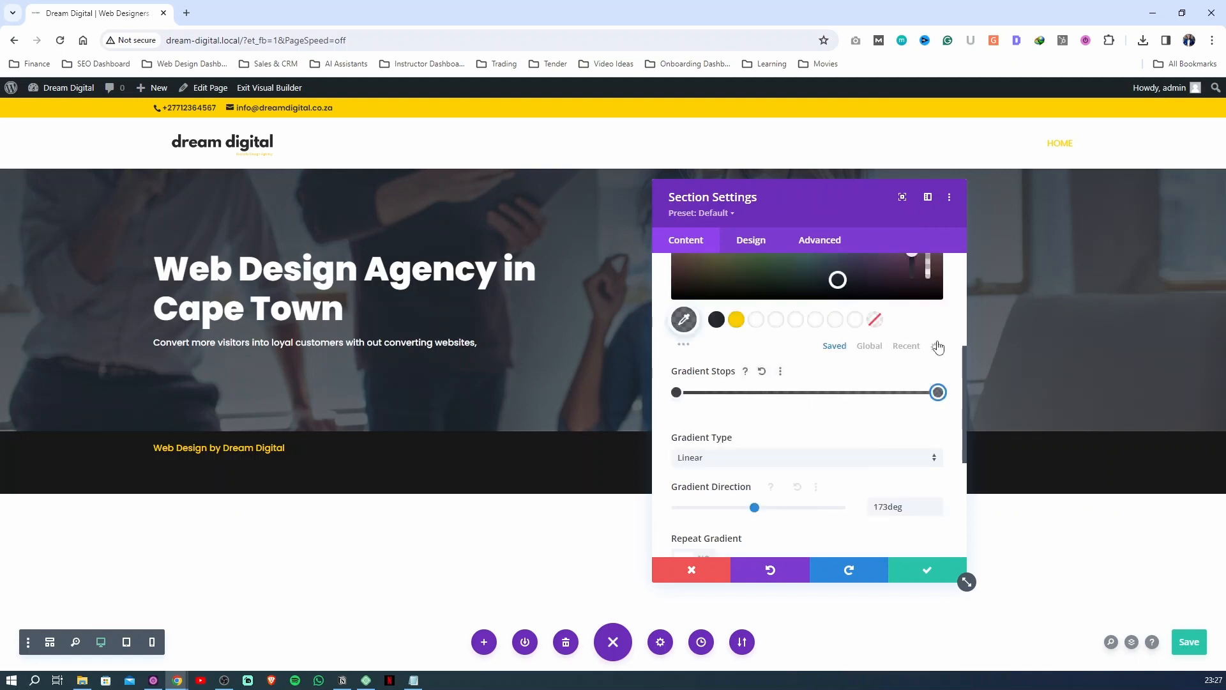
{"action": "left_click_drag", "start_coordinate": [926, 351], "coordinate": [928, 405]}
{"action": "left_click", "coordinate": [803, 322]}
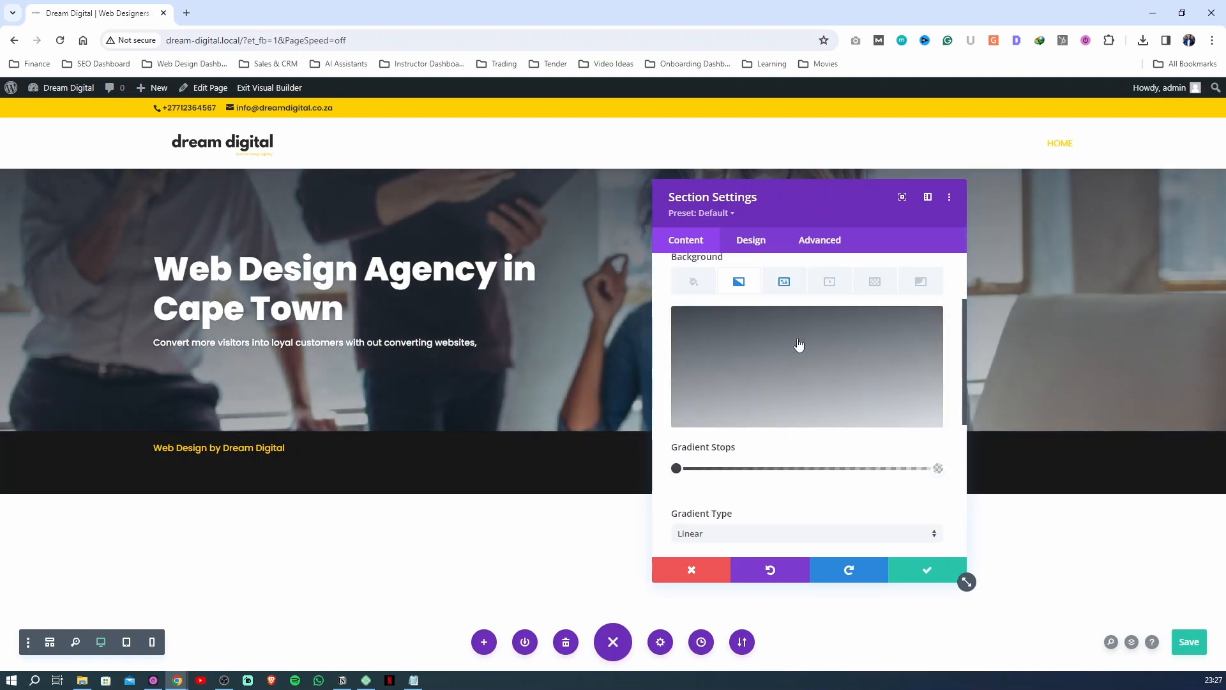
Fine-tune the opacity of the gradient's start stop and set the gradient direction to about 161 degrees
{"action": "scroll", "coordinate": [799, 345], "scroll_direction": "down", "scroll_amount": 2}
{"action": "left_click", "coordinate": [676, 404]}
{"action": "scroll", "coordinate": [910, 447], "scroll_direction": "up", "scroll_amount": 3}
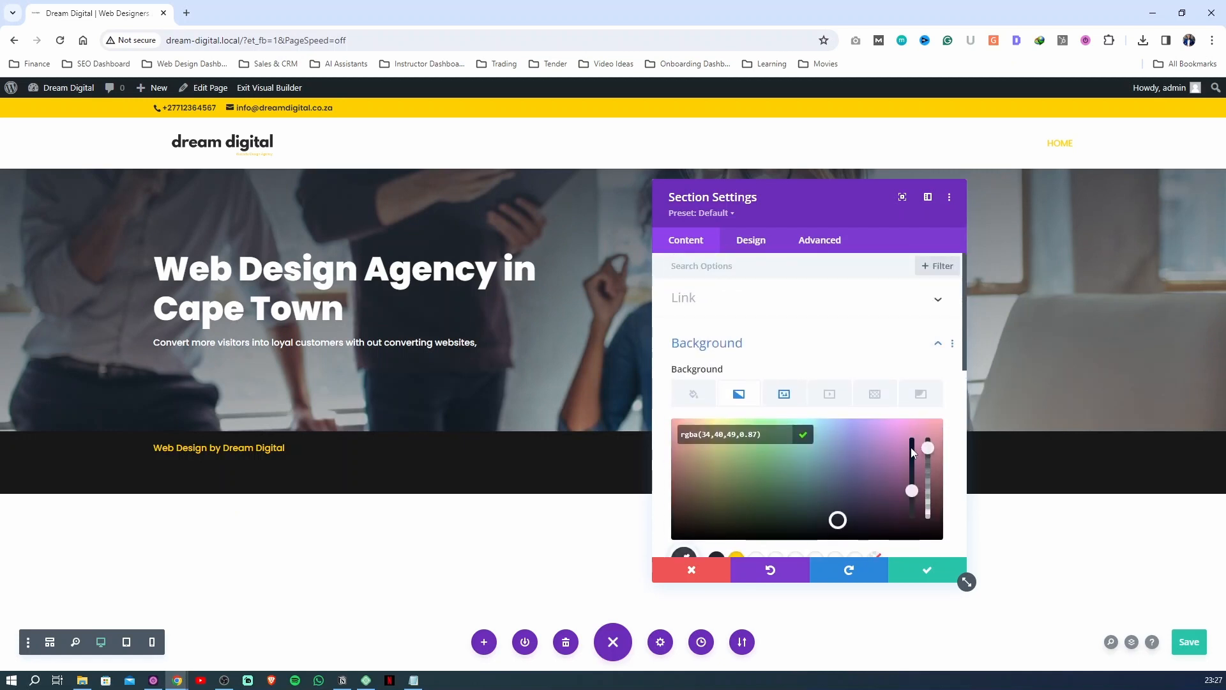
{"action": "left_click_drag", "start_coordinate": [928, 447], "coordinate": [928, 445]}
{"action": "left_click", "coordinate": [806, 438]}
{"action": "scroll", "coordinate": [806, 460], "scroll_direction": "down", "scroll_amount": 3}
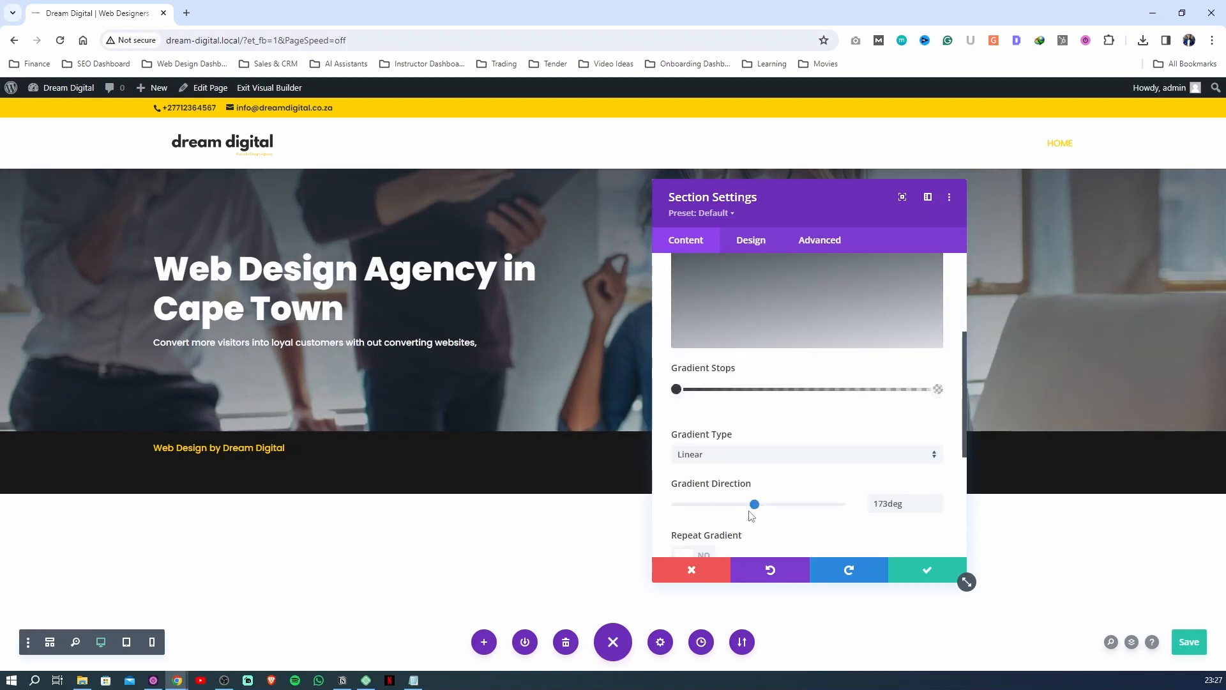
{"action": "mouse_move", "coordinate": [756, 504]}
{"action": "left_mouse_down"}
{"action": "mouse_move", "coordinate": [676, 504]}
{"action": "mouse_move", "coordinate": [766, 506]}
{"action": "mouse_move", "coordinate": [749, 505]}
{"action": "left_mouse_up"}
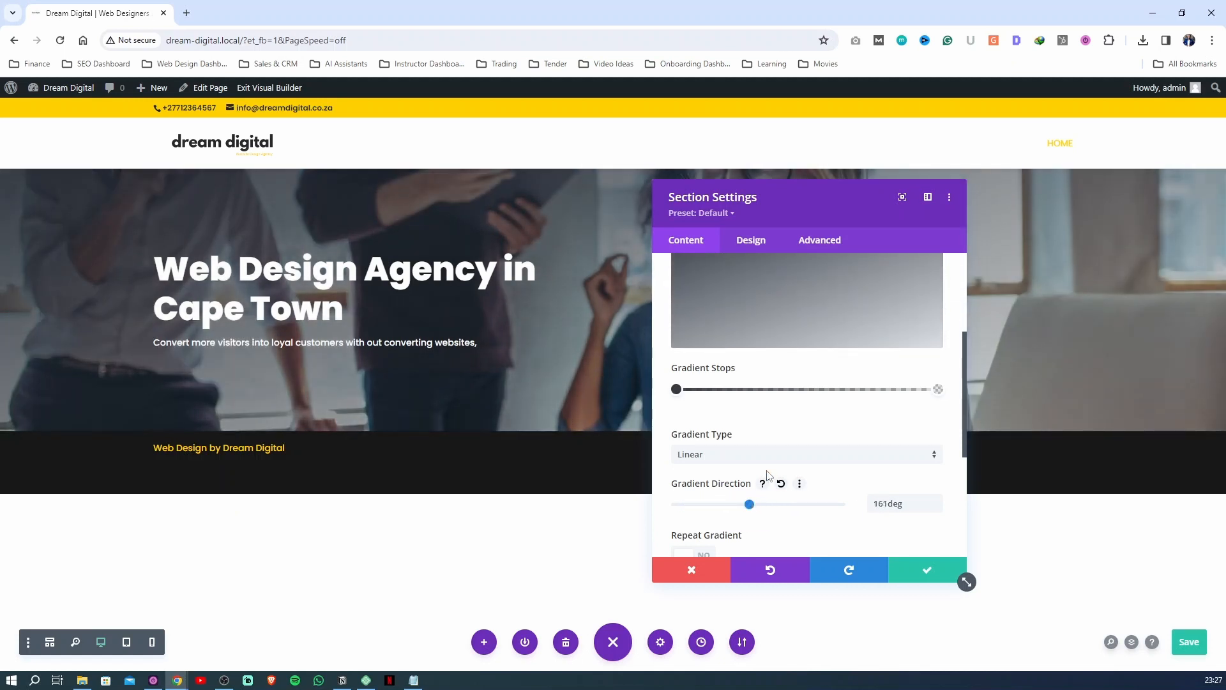
Add a gradient stop at 65%, make it fully transparent with rgba(34,40,49,0), and save the page
{"action": "scroll", "coordinate": [803, 339], "scroll_direction": "up", "scroll_amount": 3}
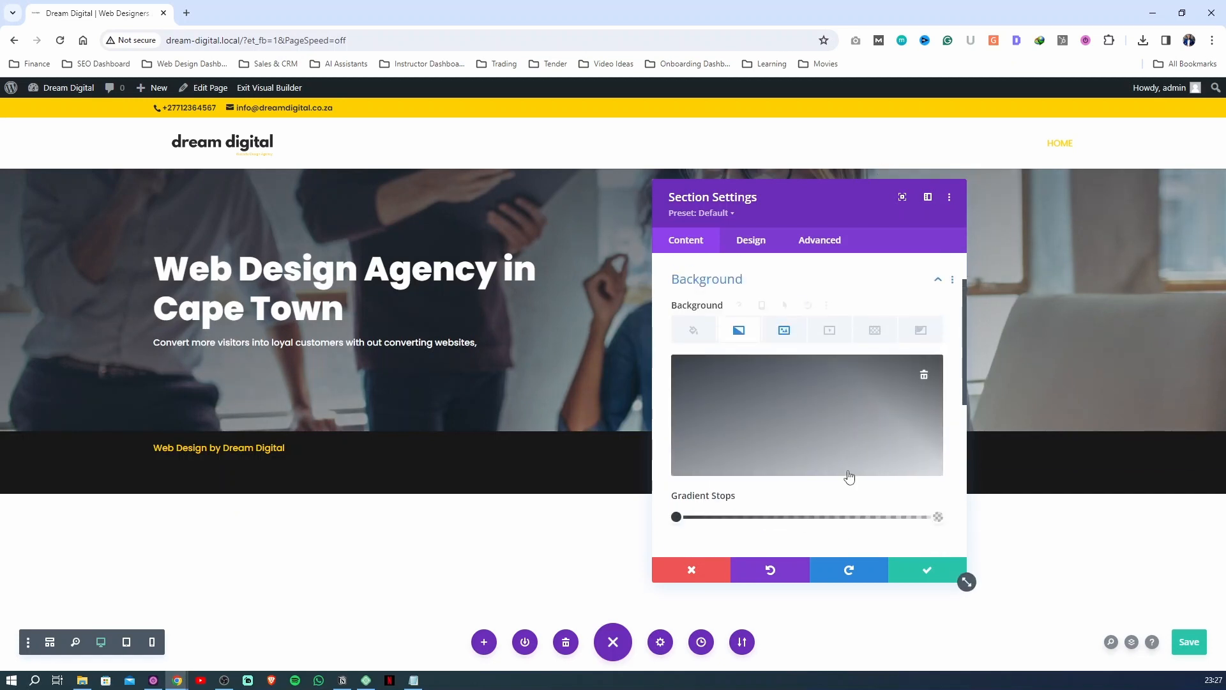
{"action": "left_click", "coordinate": [847, 516]}
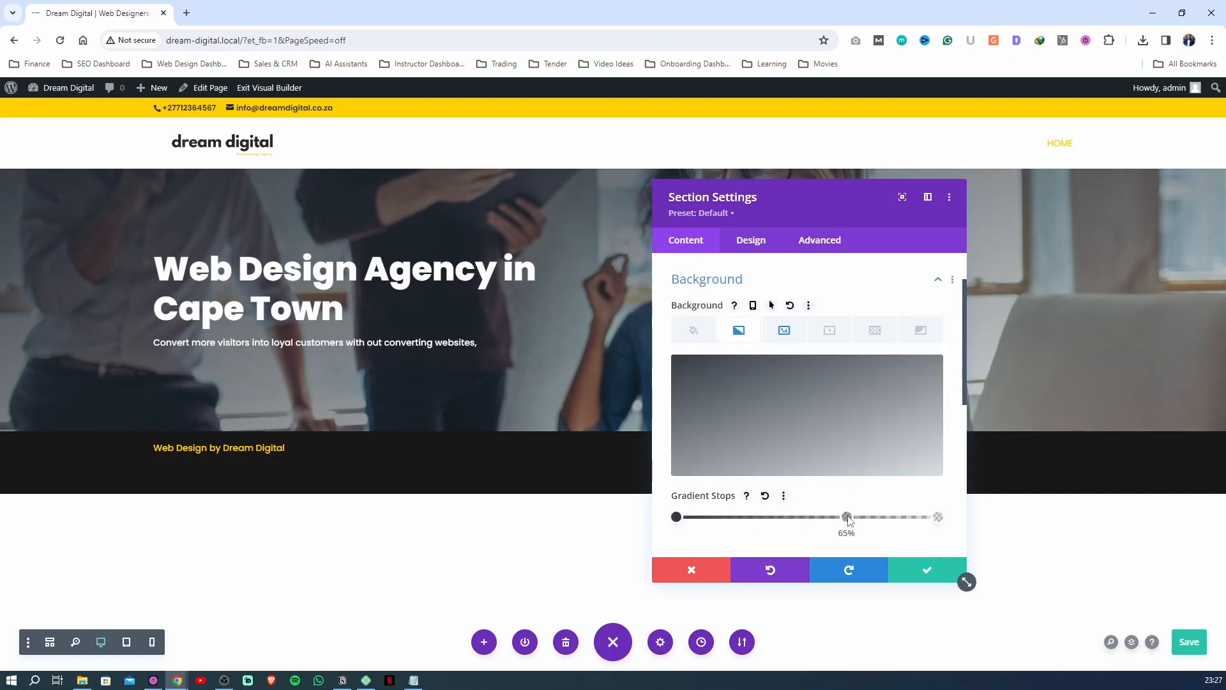
{"action": "left_click", "coordinate": [847, 517]}
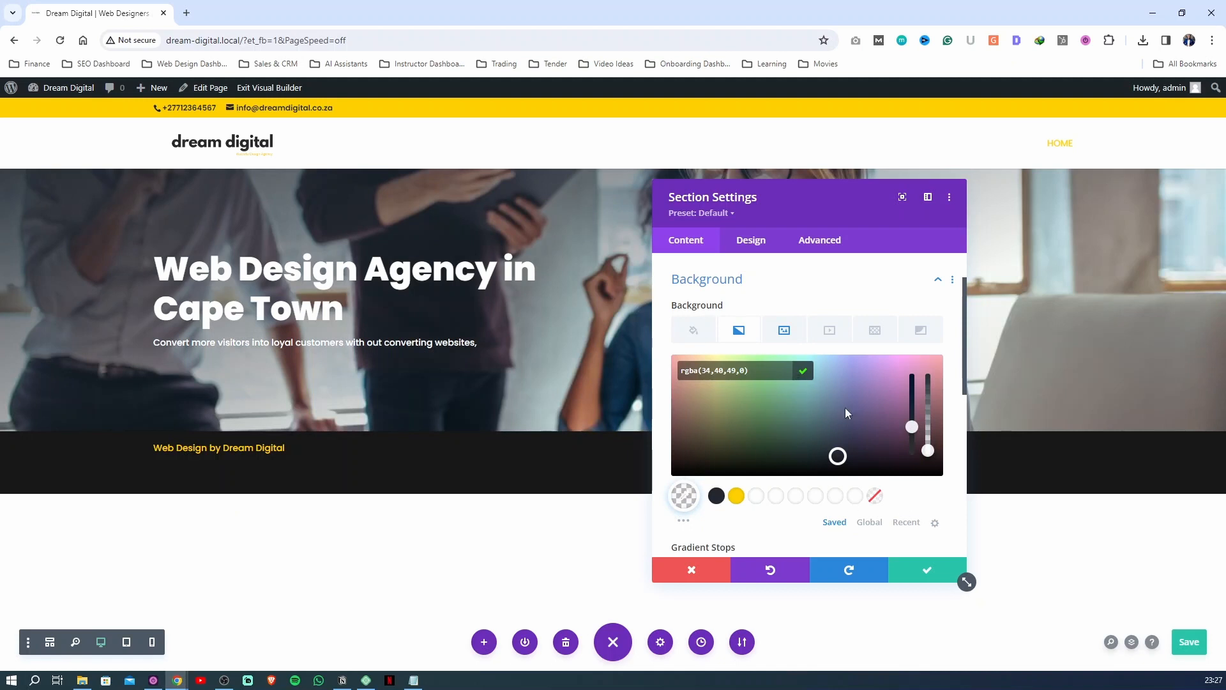
{"action": "key", "text": "ctrl+s"}
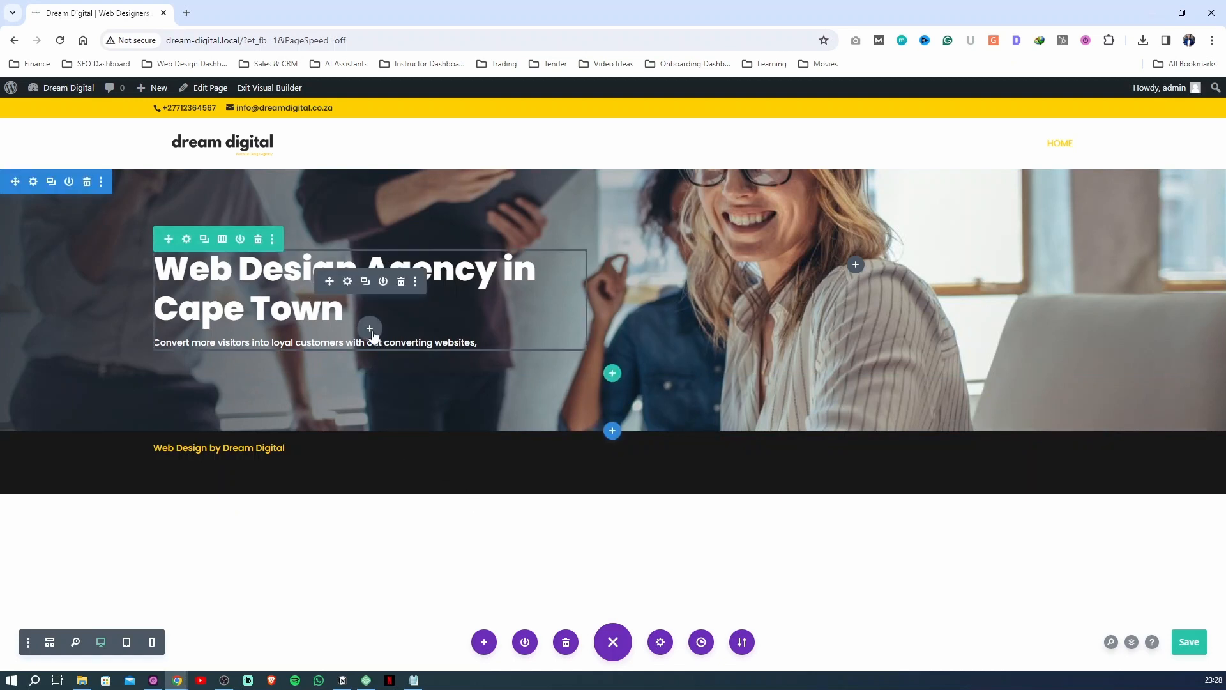
Insert a Button module below the hero paragraph and set its text to "Start Web Project"
{"action": "left_click", "coordinate": [370, 329]}
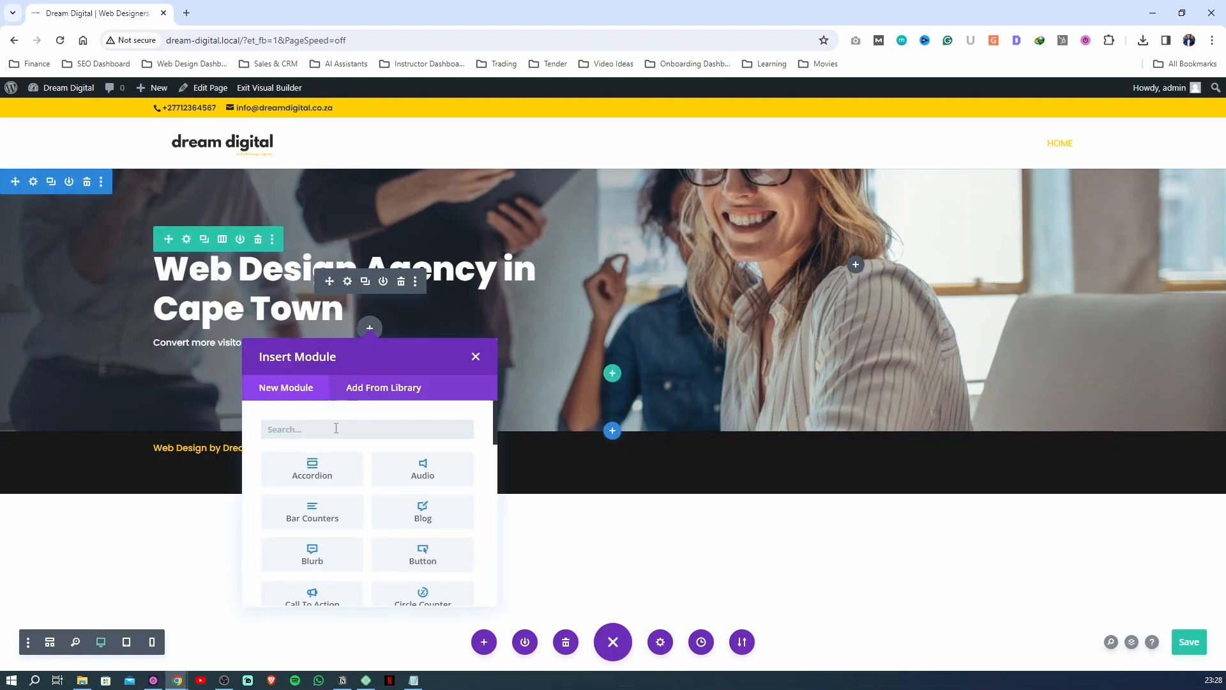
{"action": "type", "text": "butto"}
{"action": "left_click", "coordinate": [313, 470]}
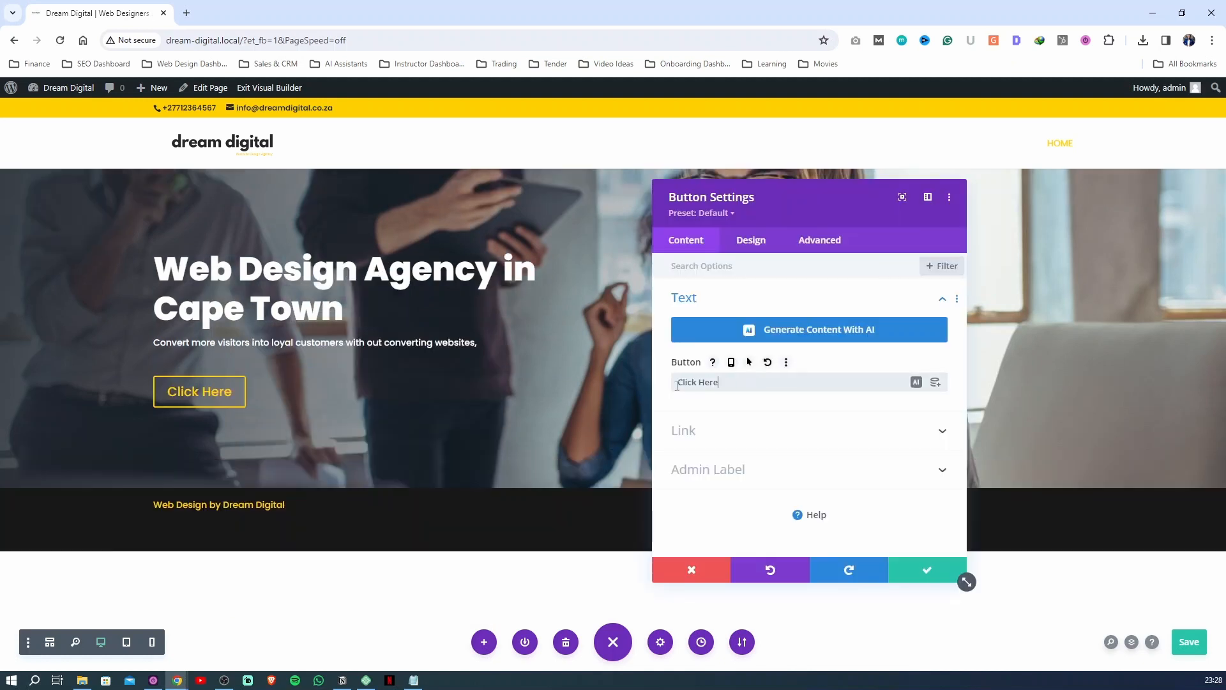
{"action": "triple_click", "coordinate": [719, 381]}
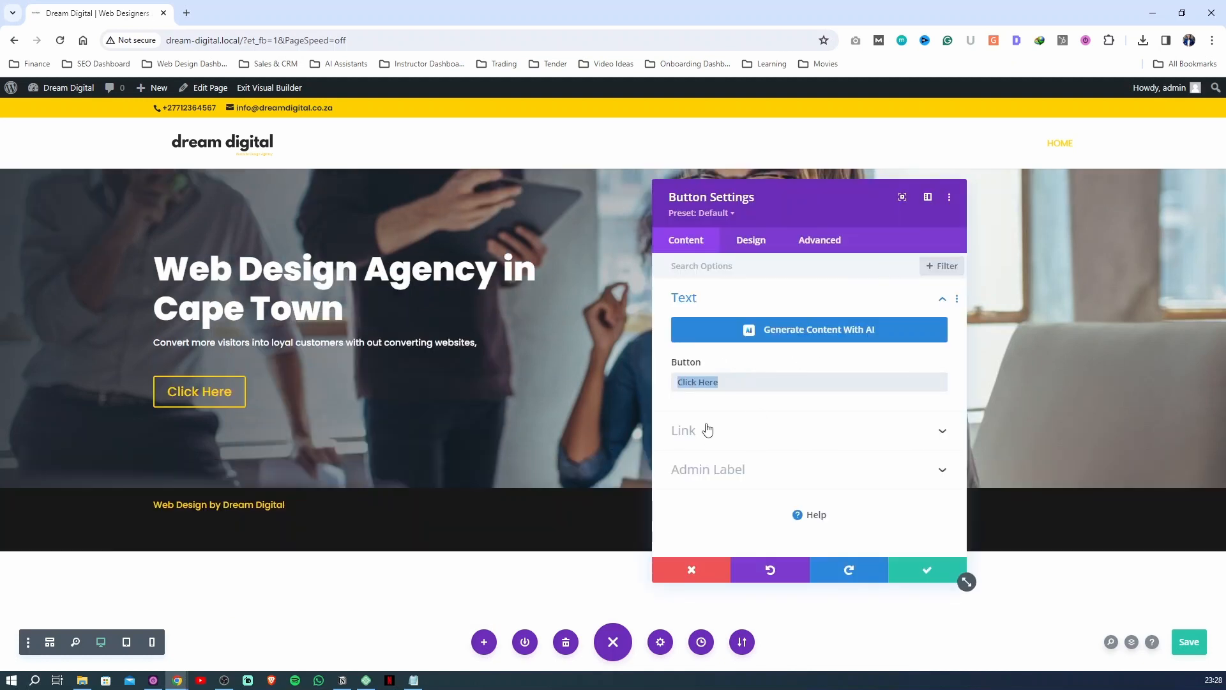
{"action": "type", "text": "Start W"}
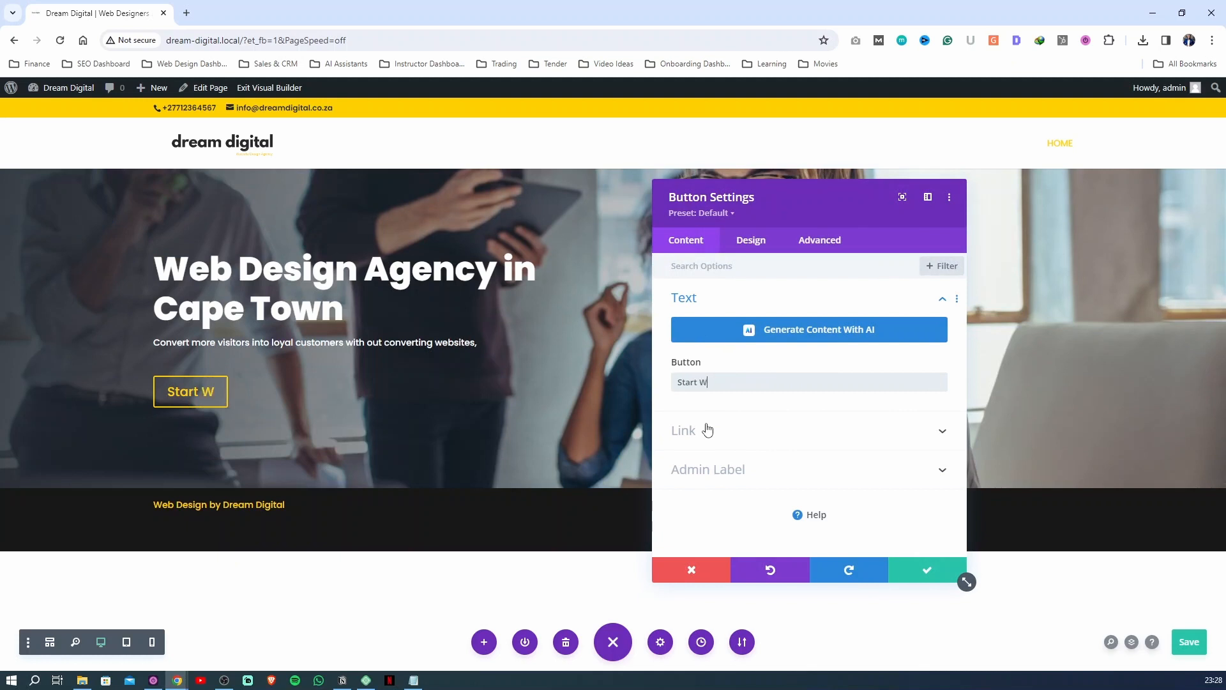
{"action": "type", "text": "eb Project"}
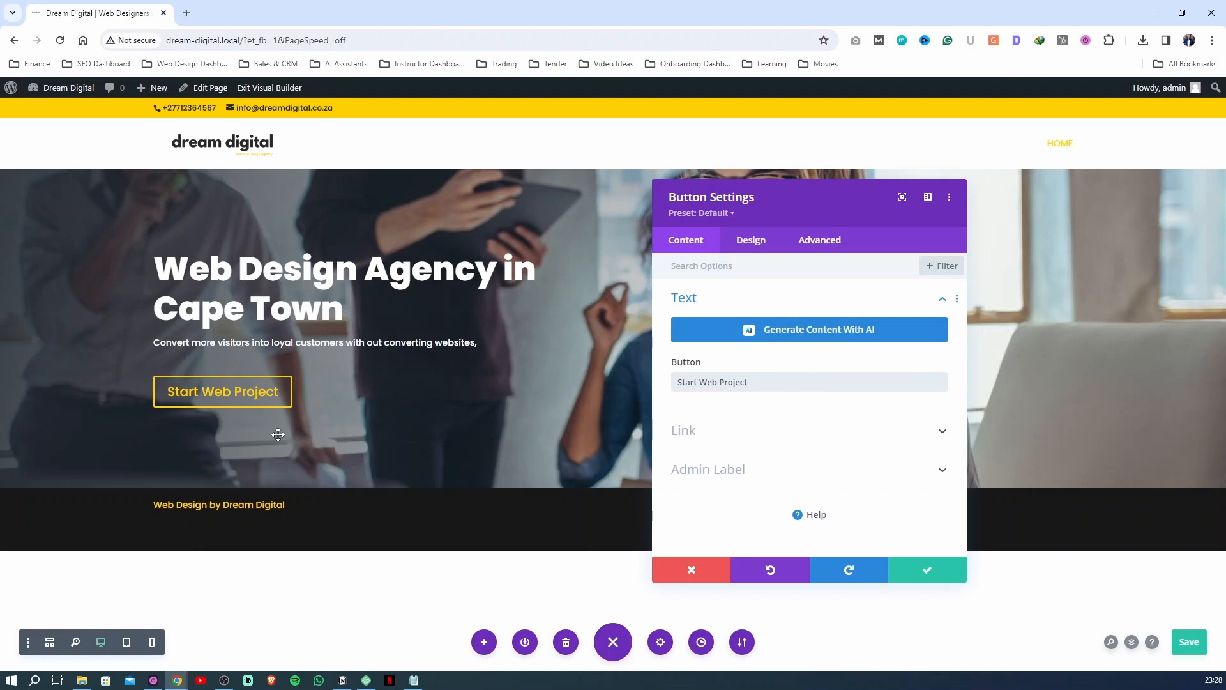
Enable custom styles for the Start Web Project button and set its text size to 16px
{"action": "left_click", "coordinate": [750, 239]}
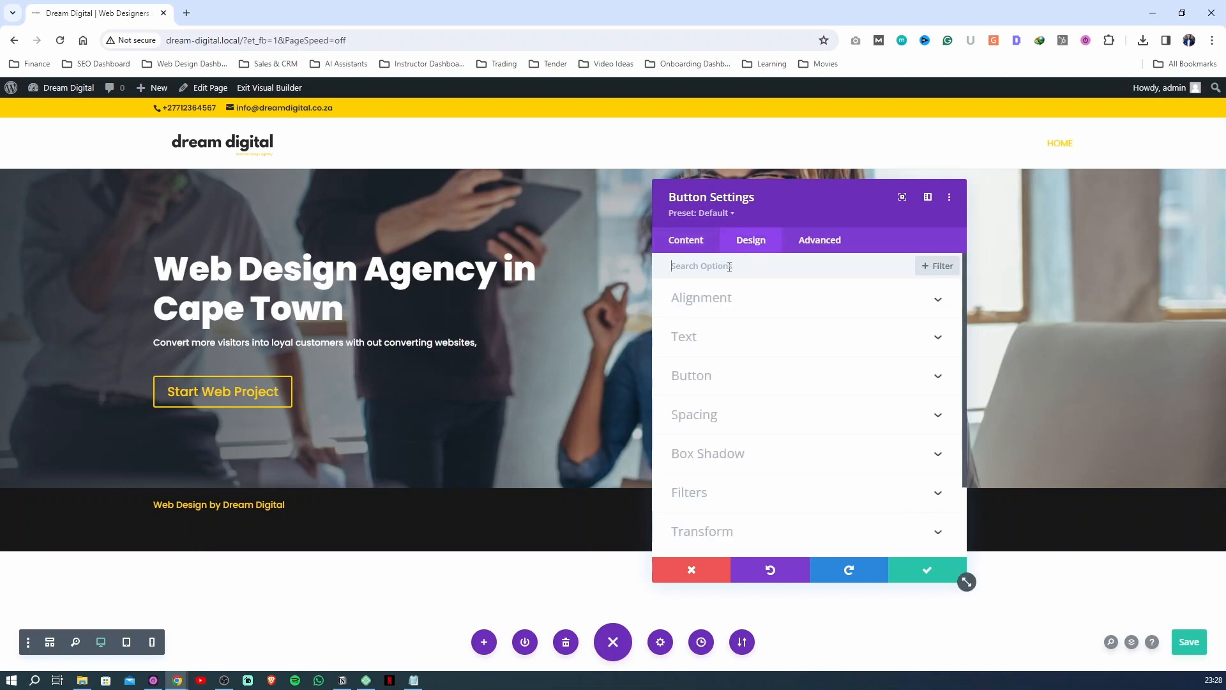
{"action": "left_click", "coordinate": [710, 378]}
{"action": "left_click", "coordinate": [696, 280]}
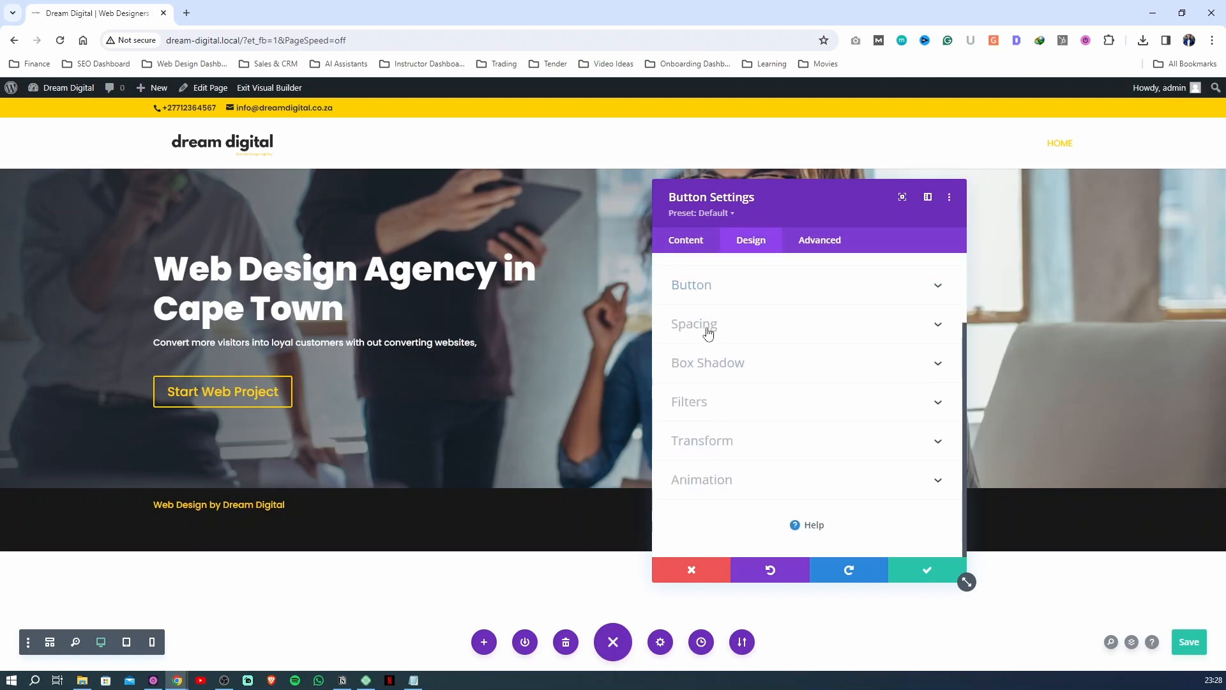
{"action": "scroll", "coordinate": [710, 293], "scroll_direction": "up", "scroll_amount": 3}
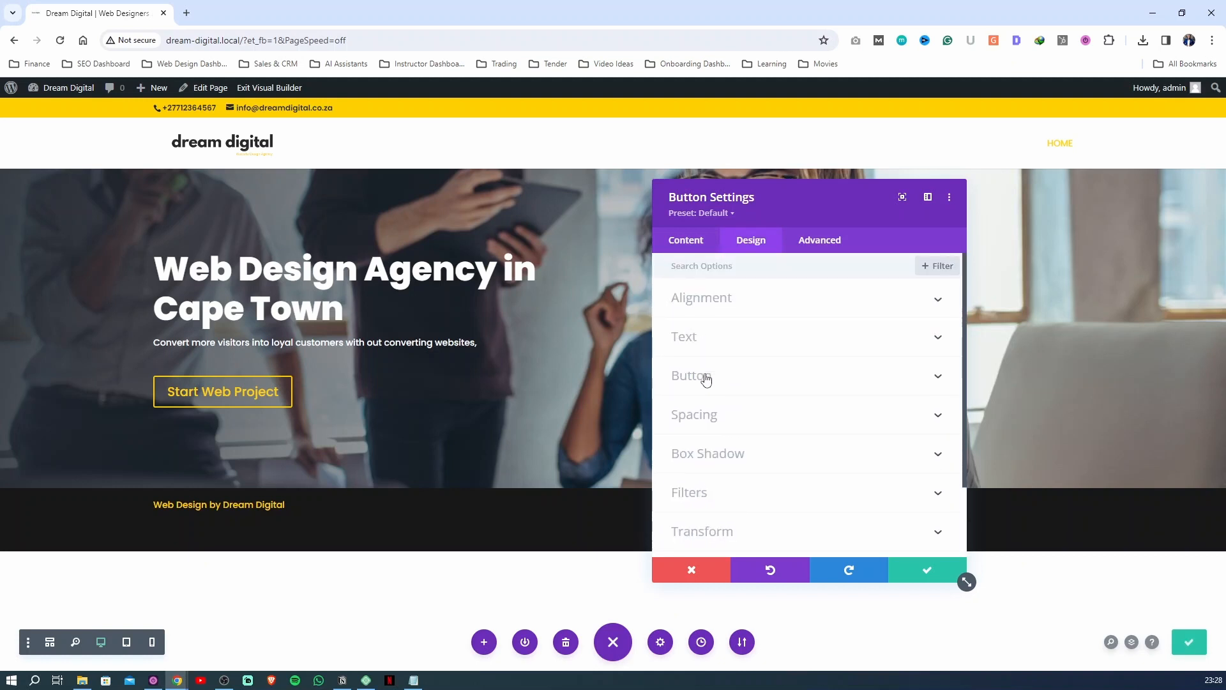
{"action": "left_click", "coordinate": [713, 378]}
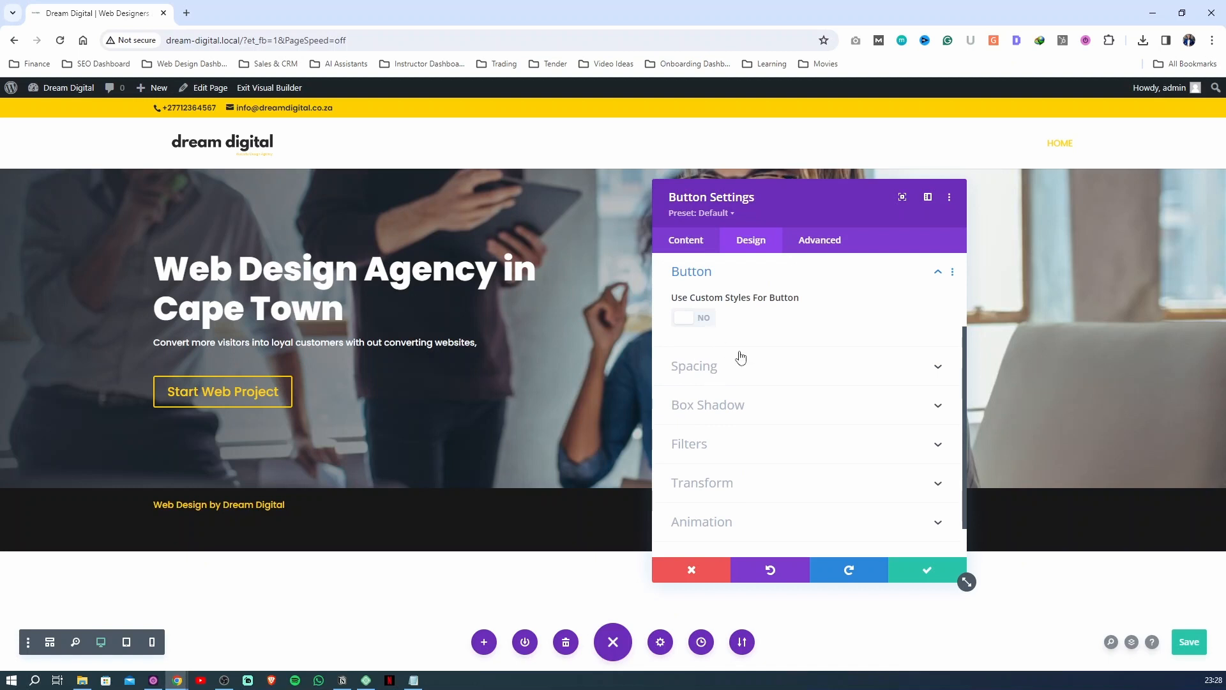
{"action": "left_click", "coordinate": [695, 318]}
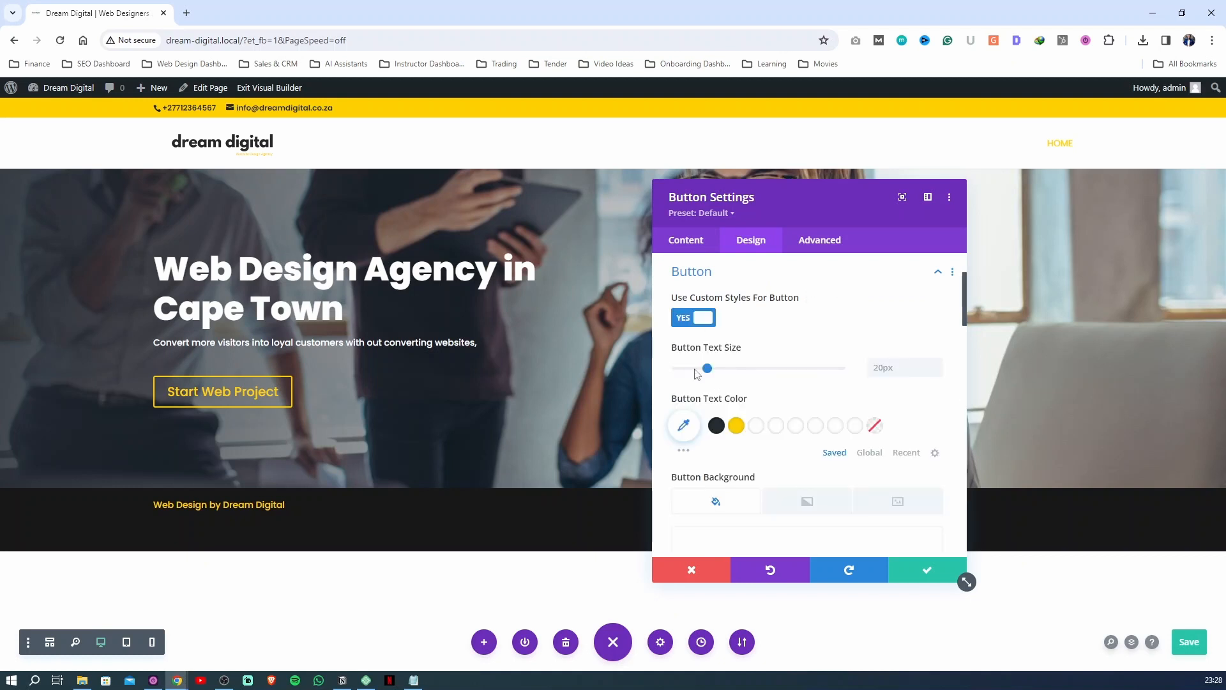
{"action": "left_click_drag", "start_coordinate": [709, 370], "coordinate": [702, 373]}
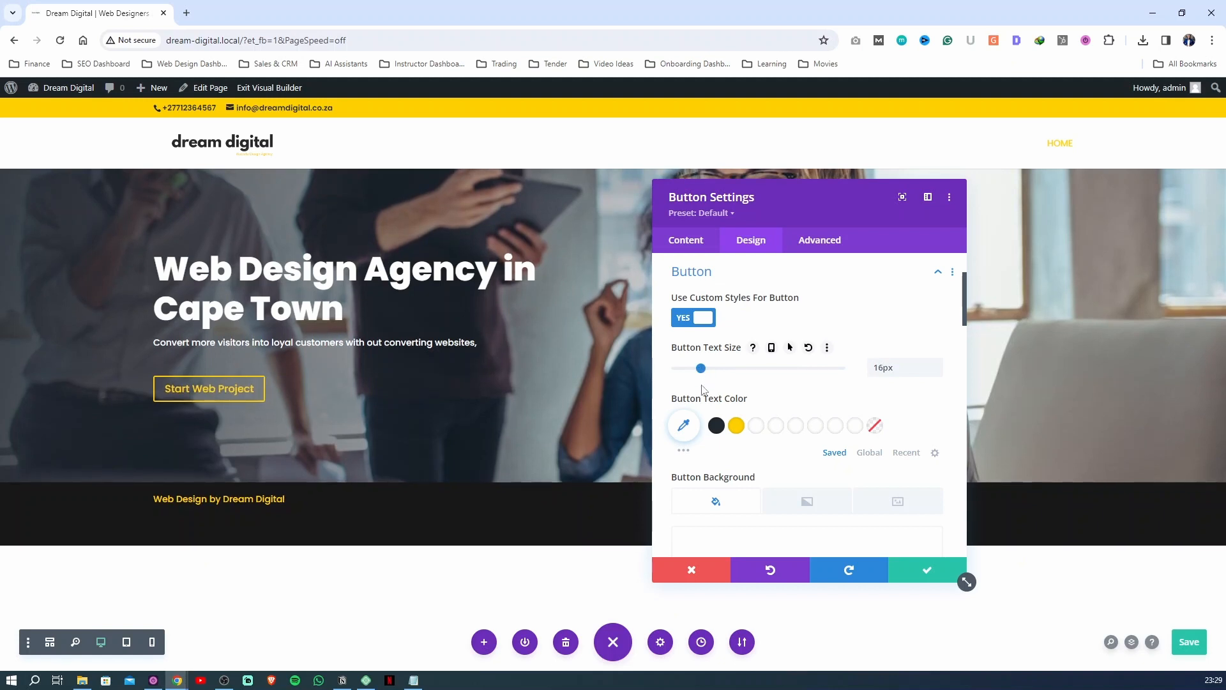
Set the button's text color to dark #222831 and its background color to yellow #ffd000
{"action": "scroll", "coordinate": [777, 384], "scroll_direction": "down", "scroll_amount": 1}
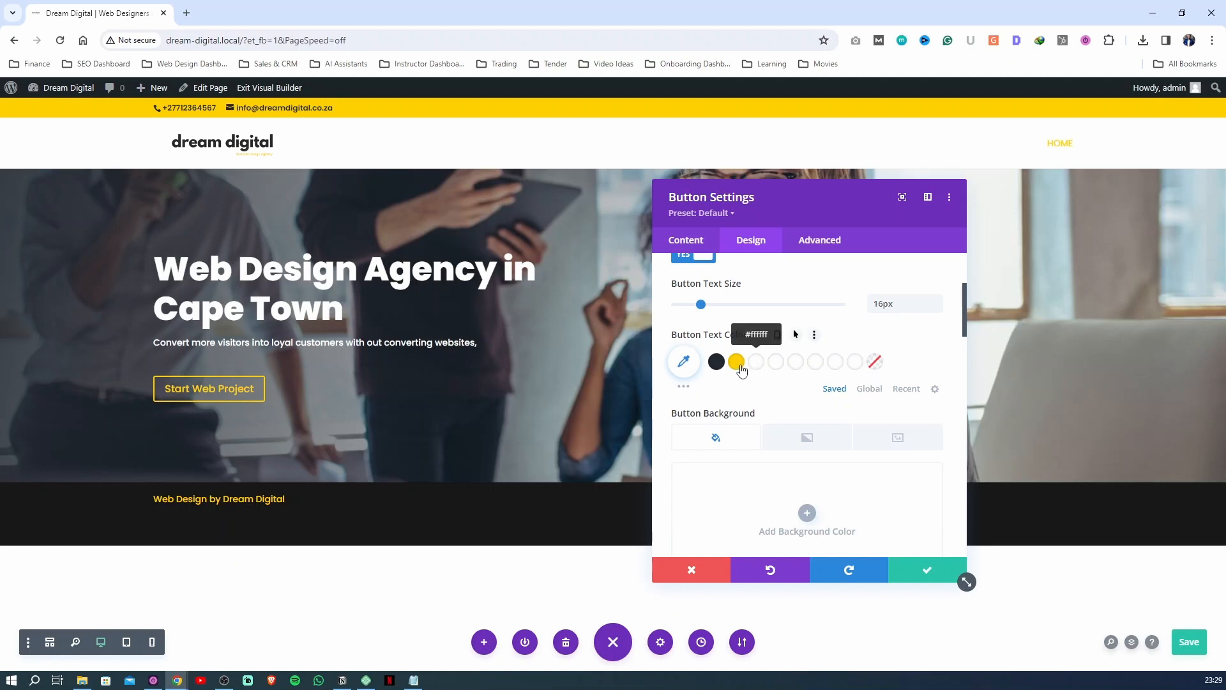
{"action": "left_click", "coordinate": [716, 365]}
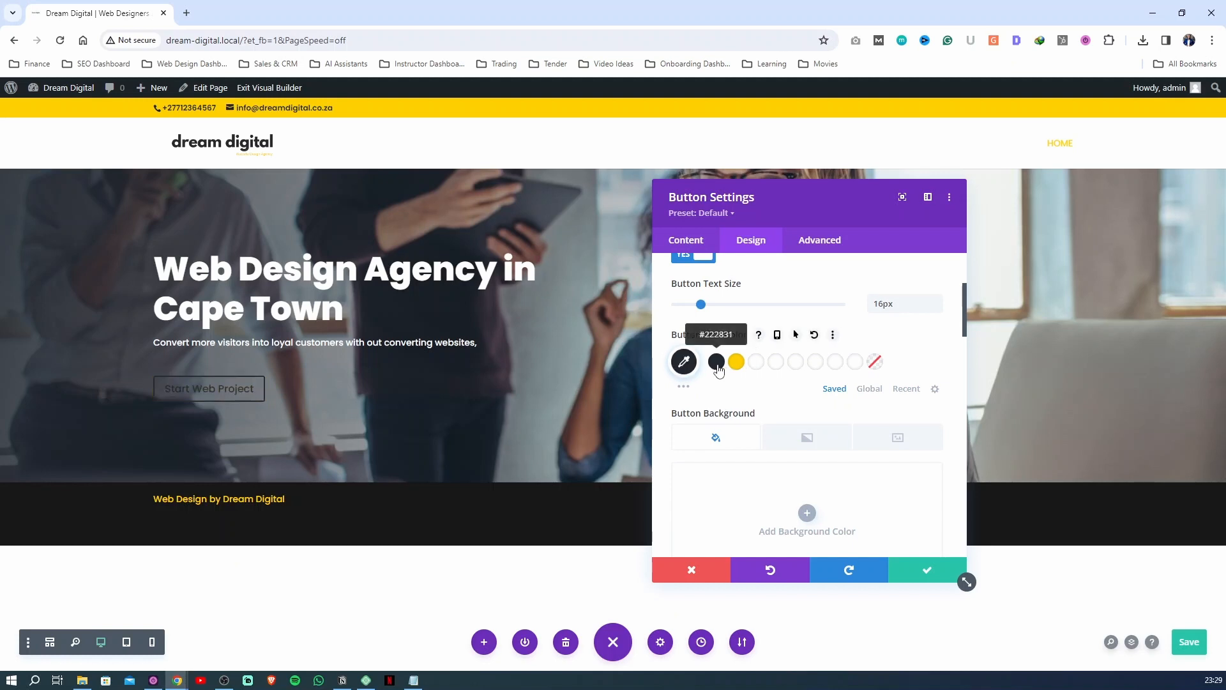
{"action": "scroll", "coordinate": [703, 385], "scroll_direction": "down", "scroll_amount": 2}
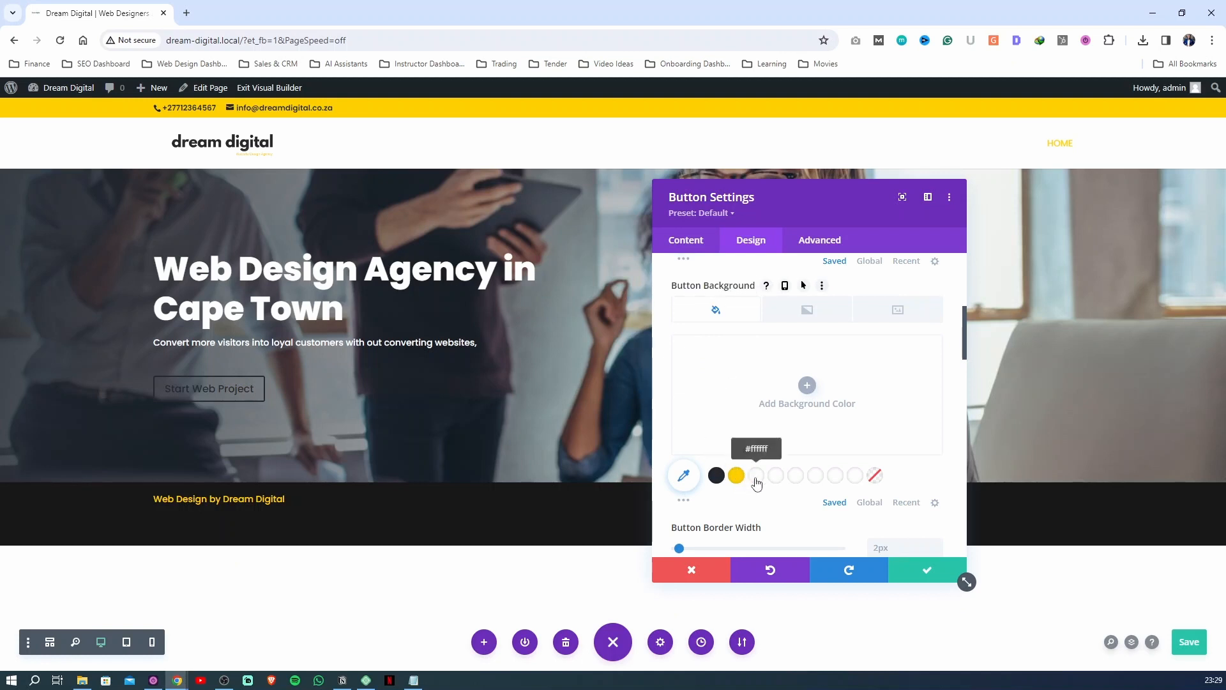
{"action": "left_click", "coordinate": [737, 476]}
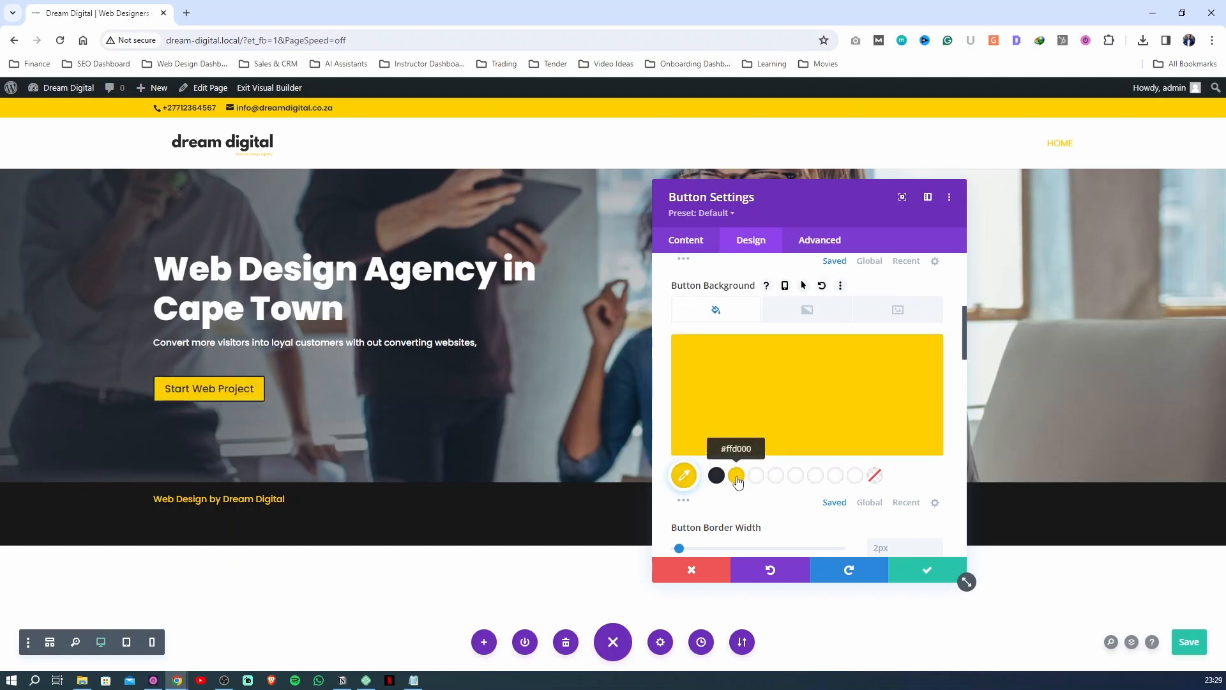
Set the button's border color to #ffd000 and round its corners with a border radius of about 27px
{"action": "scroll", "coordinate": [723, 407], "scroll_direction": "down", "scroll_amount": 1}
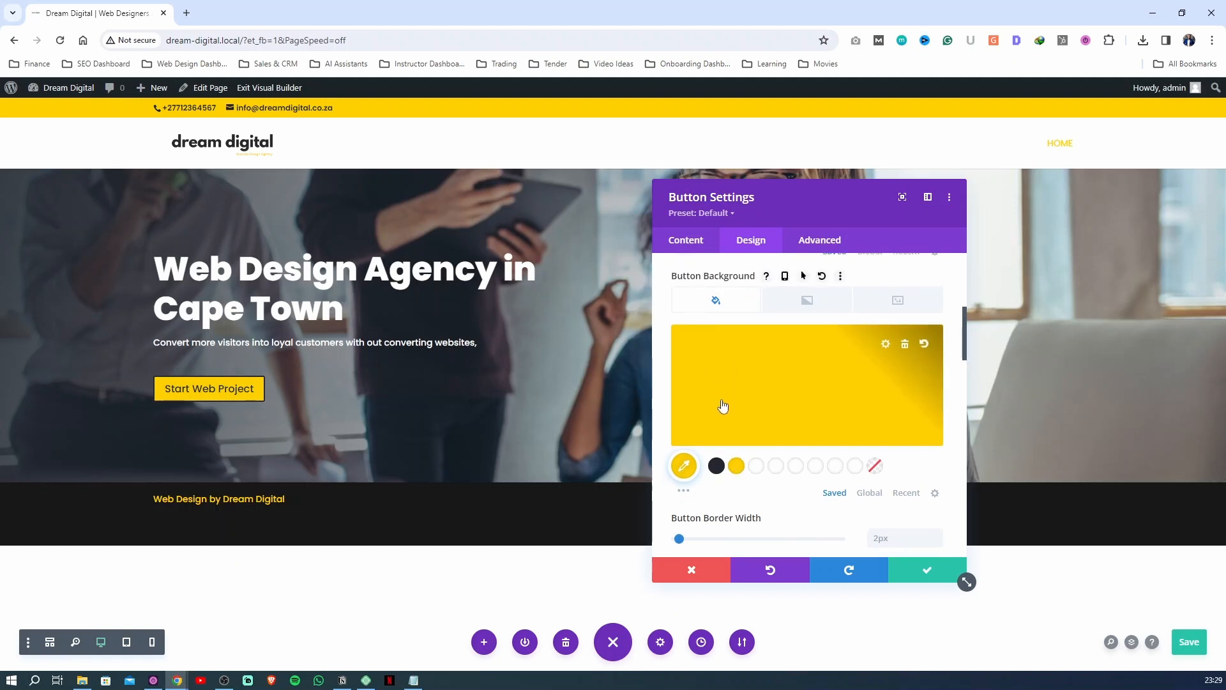
{"action": "scroll", "coordinate": [723, 406], "scroll_direction": "down", "scroll_amount": 2}
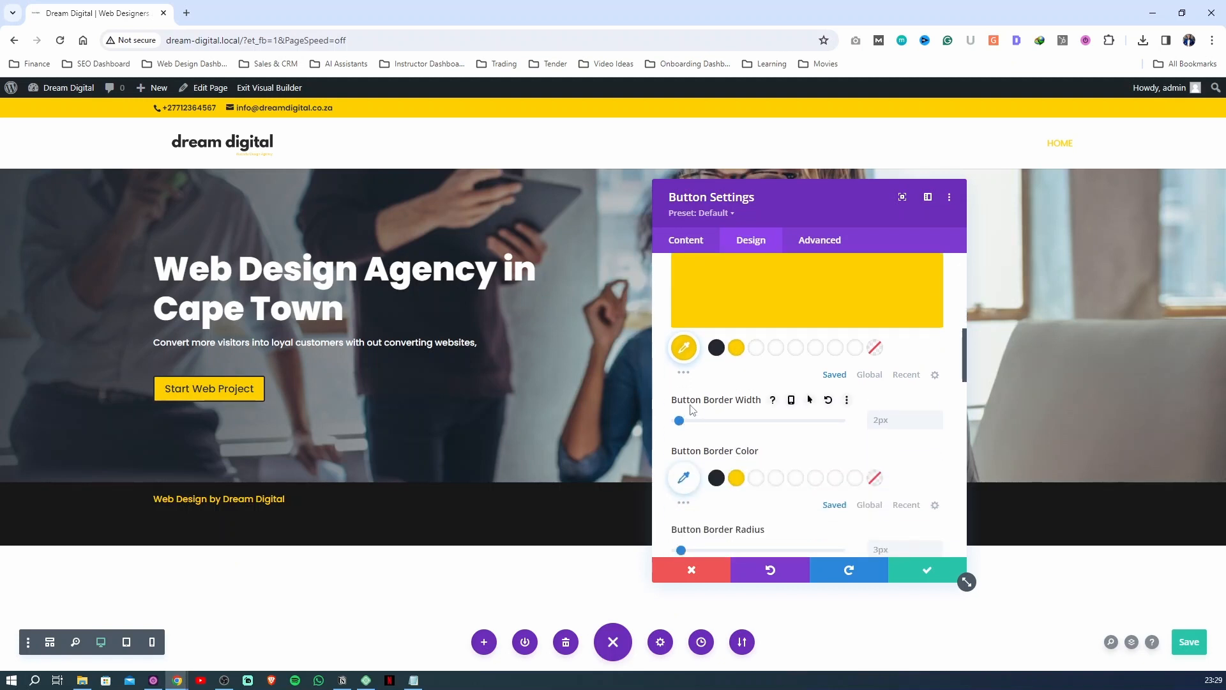
{"action": "mouse_move", "coordinate": [681, 422]}
{"action": "left_mouse_down"}
{"action": "mouse_move", "coordinate": [732, 421]}
{"action": "mouse_move", "coordinate": [681, 433]}
{"action": "left_mouse_up"}
{"action": "left_click", "coordinate": [737, 479]}
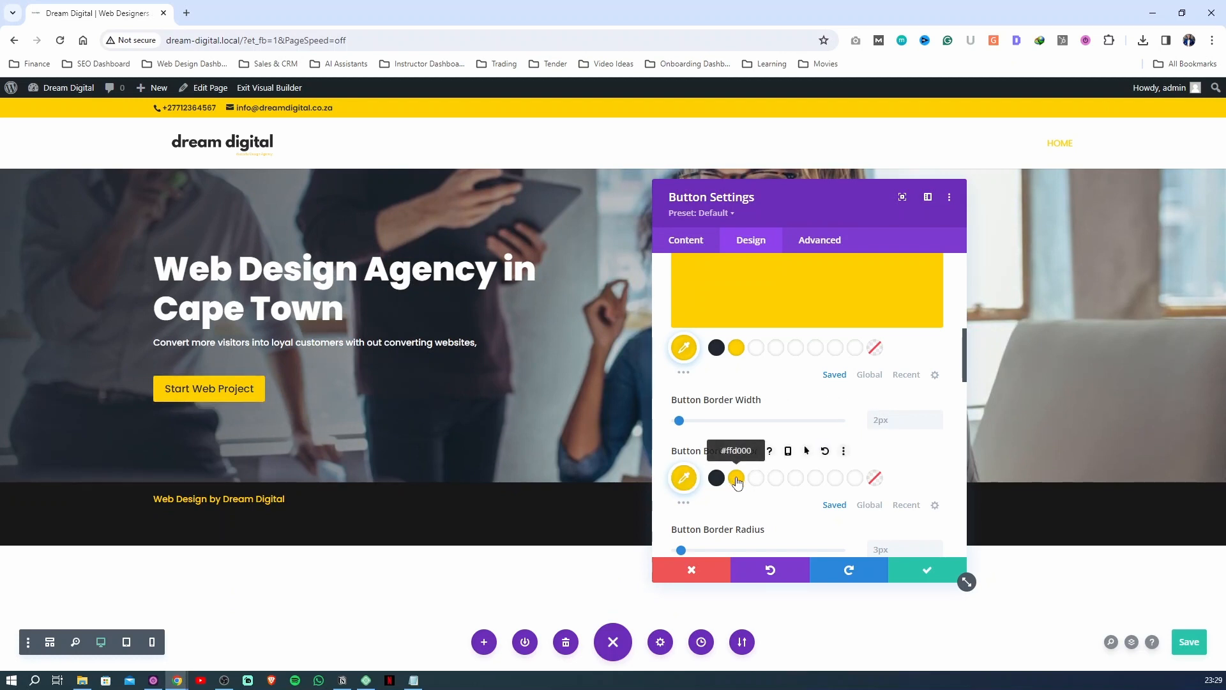
{"action": "scroll", "coordinate": [702, 484], "scroll_direction": "down", "scroll_amount": 2}
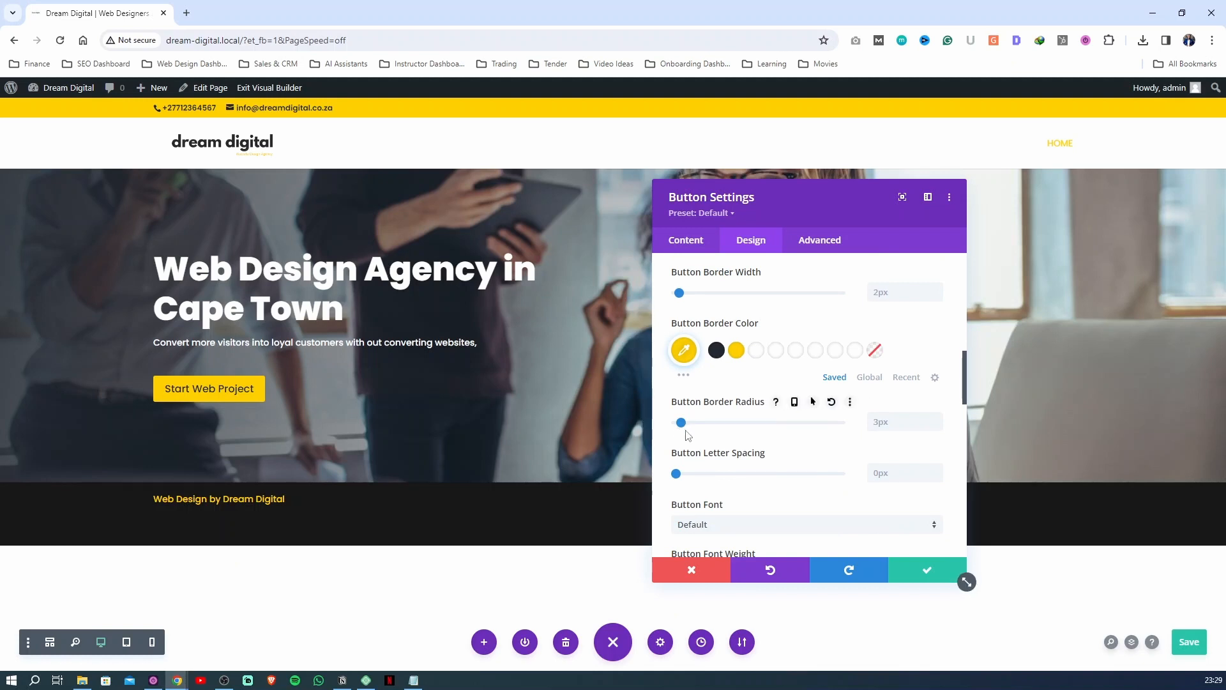
{"action": "key", "text": "ctrl+s"}
{"action": "left_click_drag", "start_coordinate": [682, 428], "coordinate": [720, 427]}
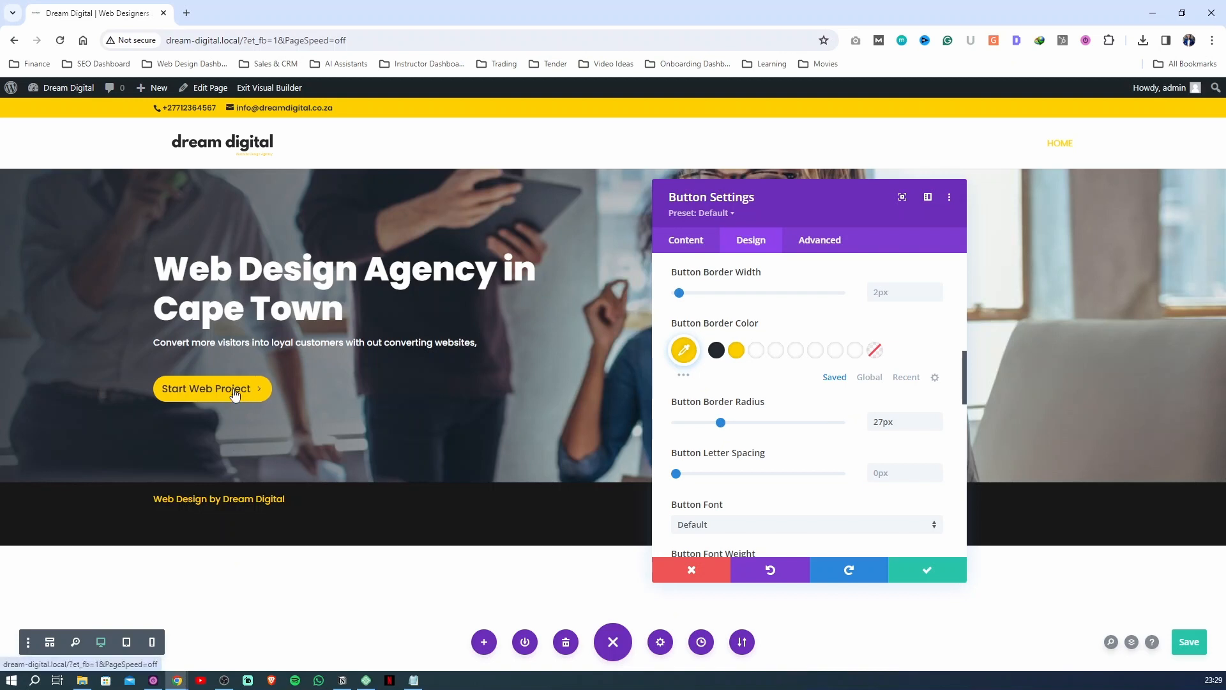
Apply the uppercase font style to the button text
{"action": "scroll", "coordinate": [747, 447], "scroll_direction": "down", "scroll_amount": 2}
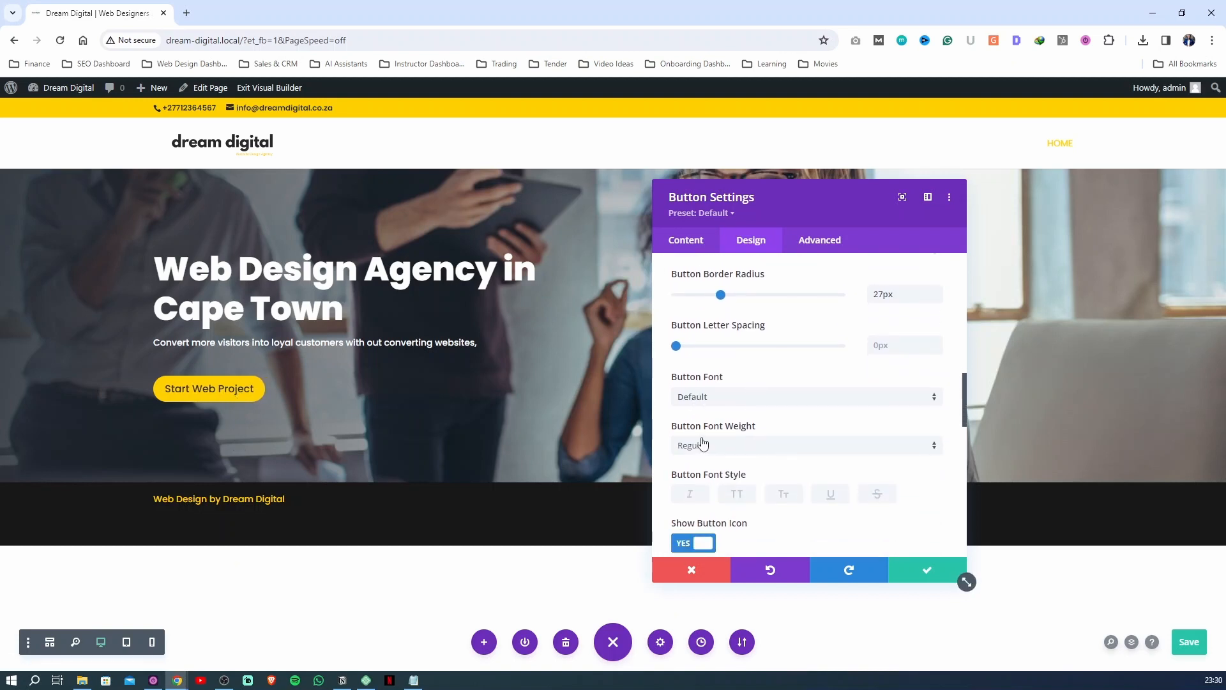
{"action": "scroll", "coordinate": [703, 442], "scroll_direction": "down", "scroll_amount": 2}
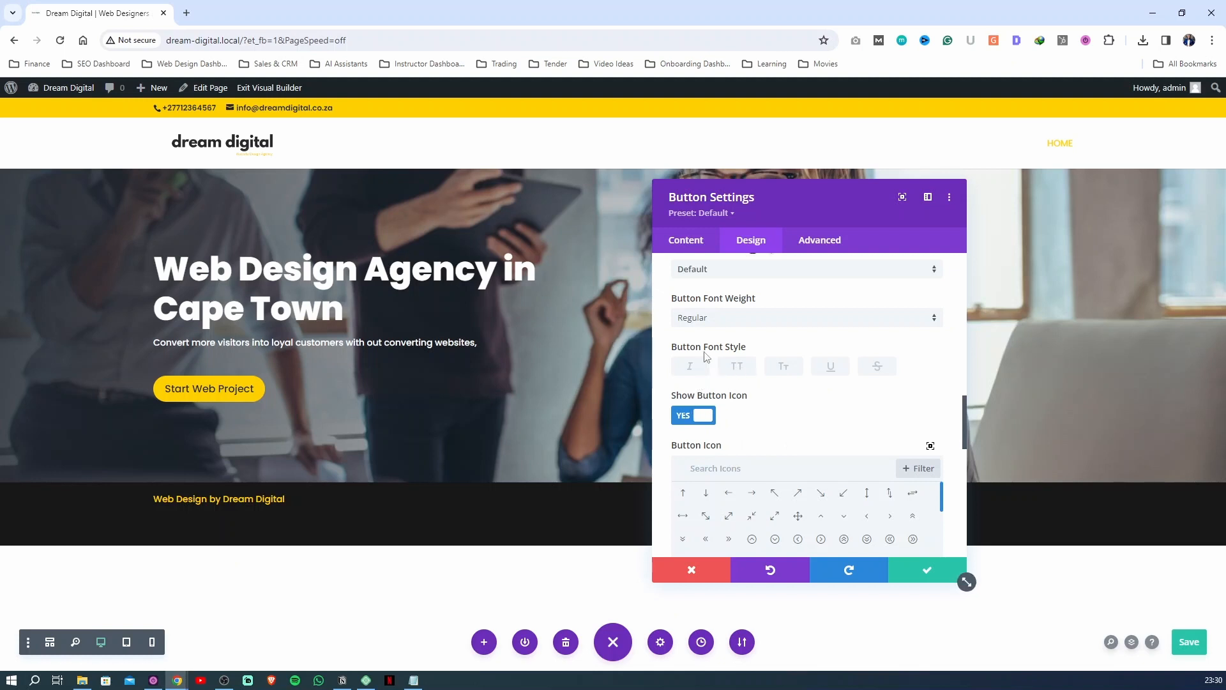
{"action": "left_click", "coordinate": [736, 376]}
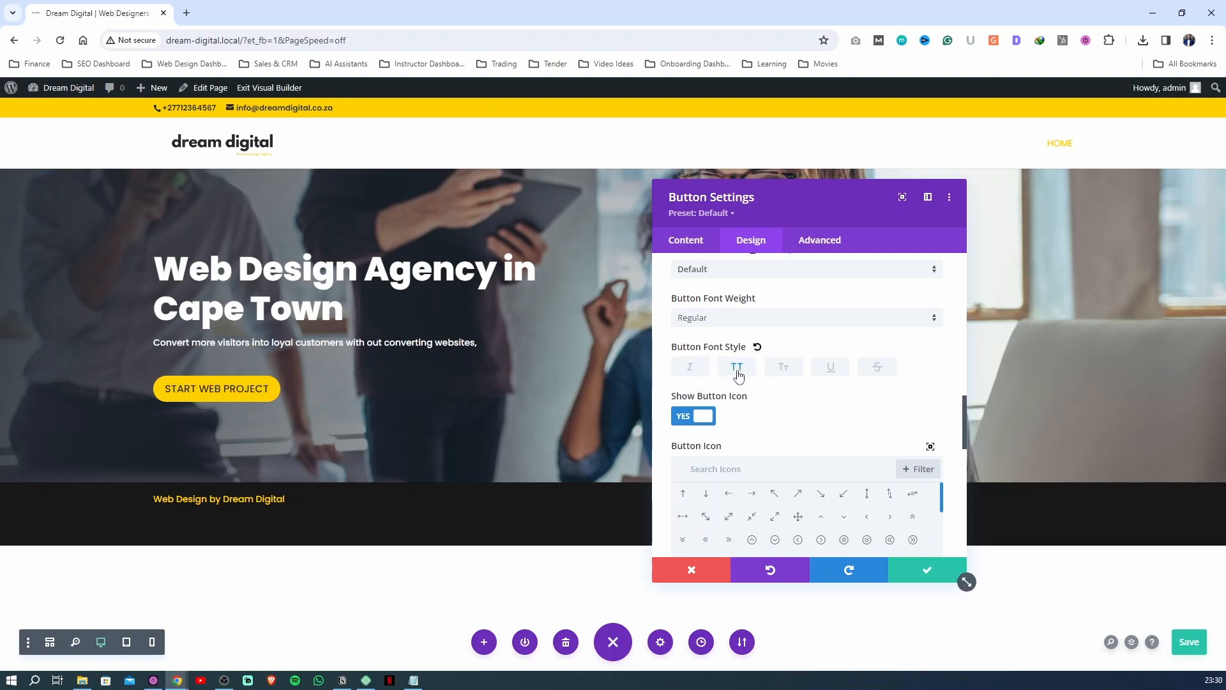
Try a few button icons and choose the solid right-pointing triangle
{"action": "scroll", "coordinate": [717, 429], "scroll_direction": "down", "scroll_amount": 1}
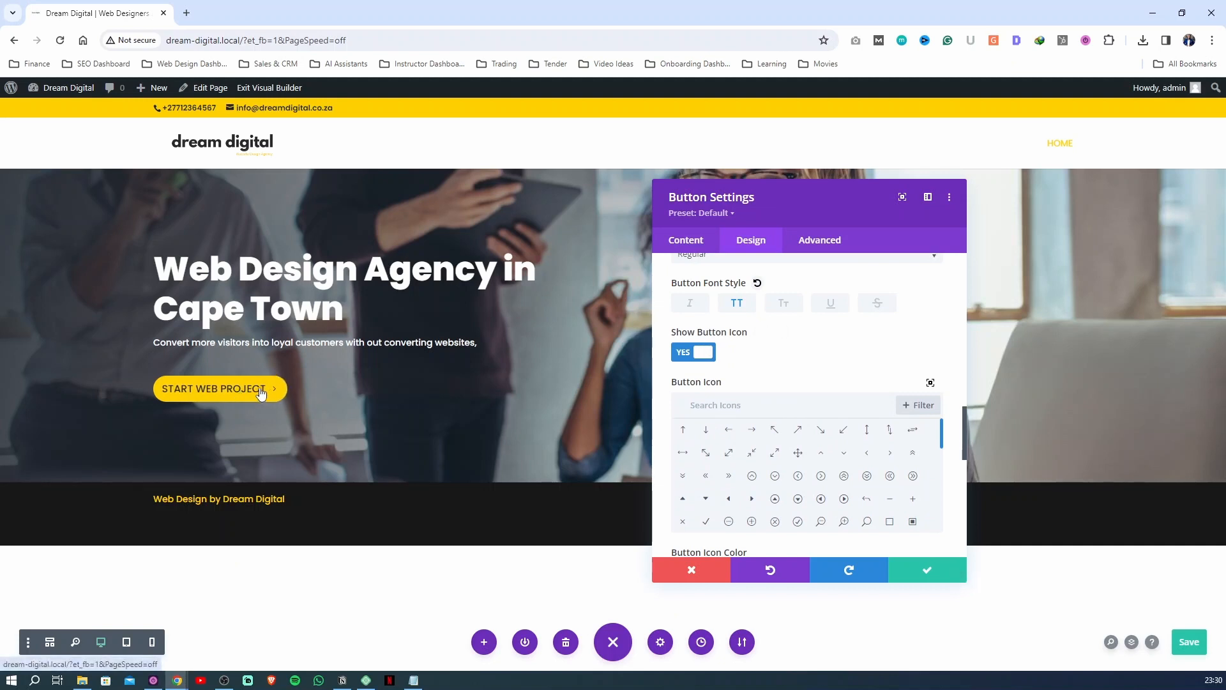
{"action": "left_click", "coordinate": [752, 429]}
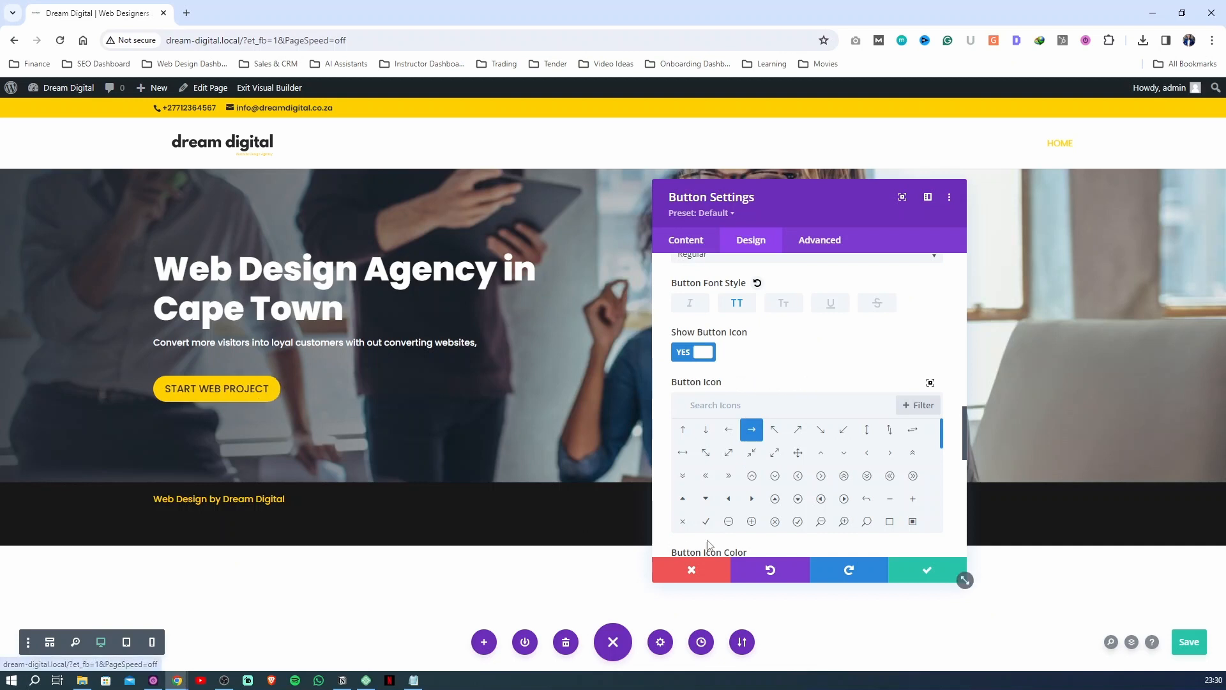
{"action": "left_click", "coordinate": [844, 520]}
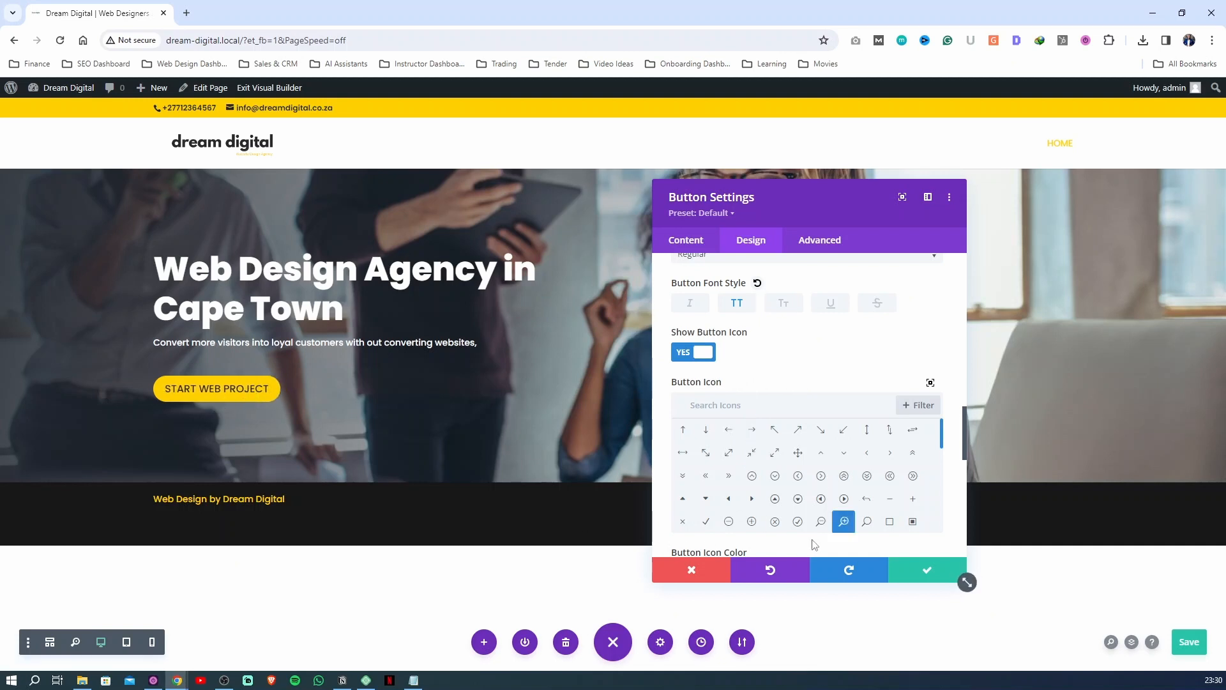
{"action": "left_click", "coordinate": [795, 457]}
{"action": "left_click", "coordinate": [752, 499]}
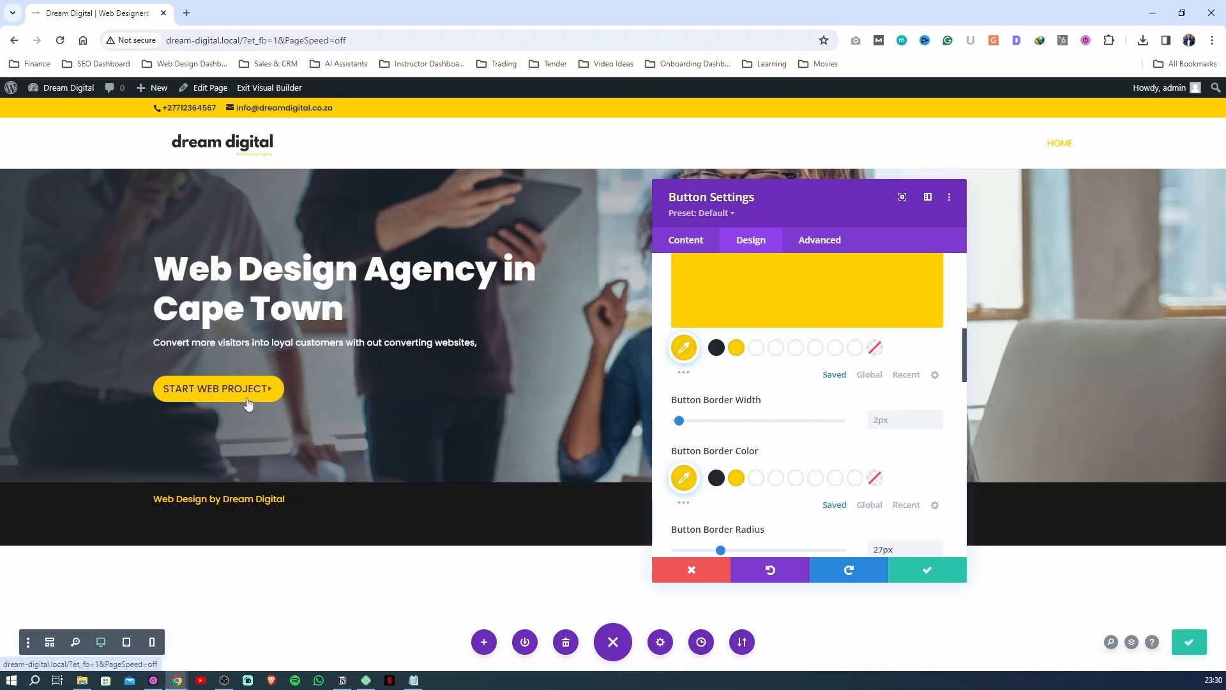
Give the button background a separate hover-state color of white #ffffff
{"action": "scroll", "coordinate": [758, 430], "scroll_direction": "up", "scroll_amount": 2}
{"action": "scroll", "coordinate": [759, 430], "scroll_direction": "up", "scroll_amount": 1}
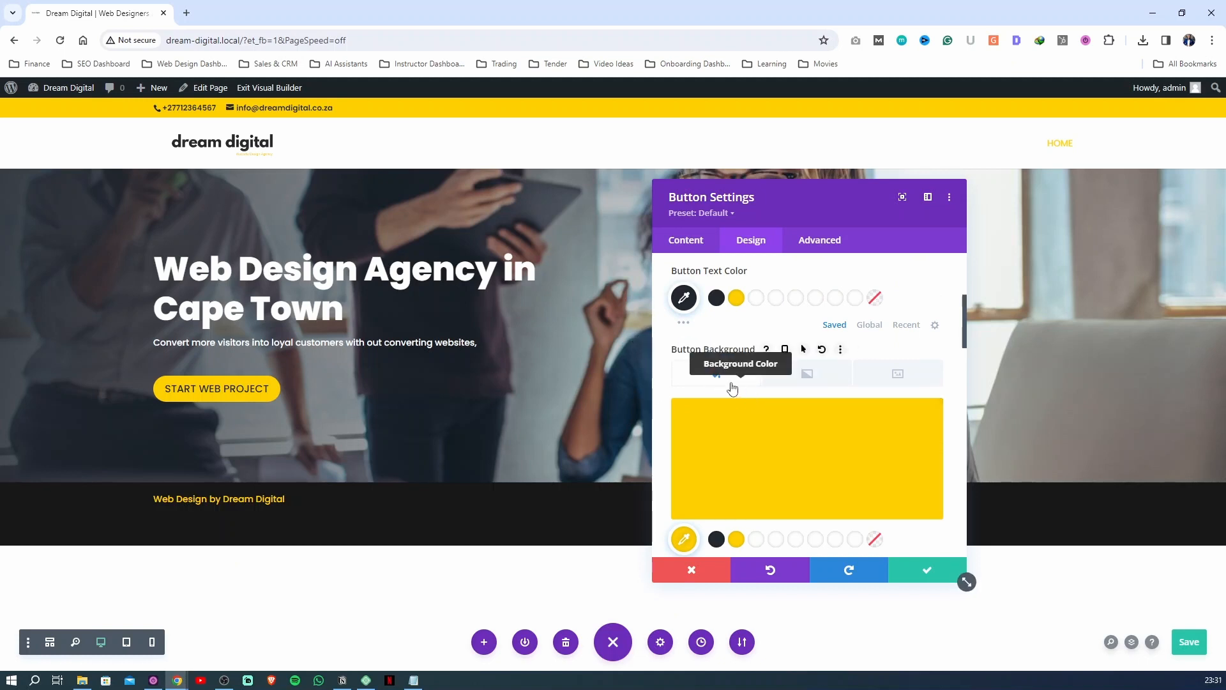
{"action": "left_click", "coordinate": [804, 351]}
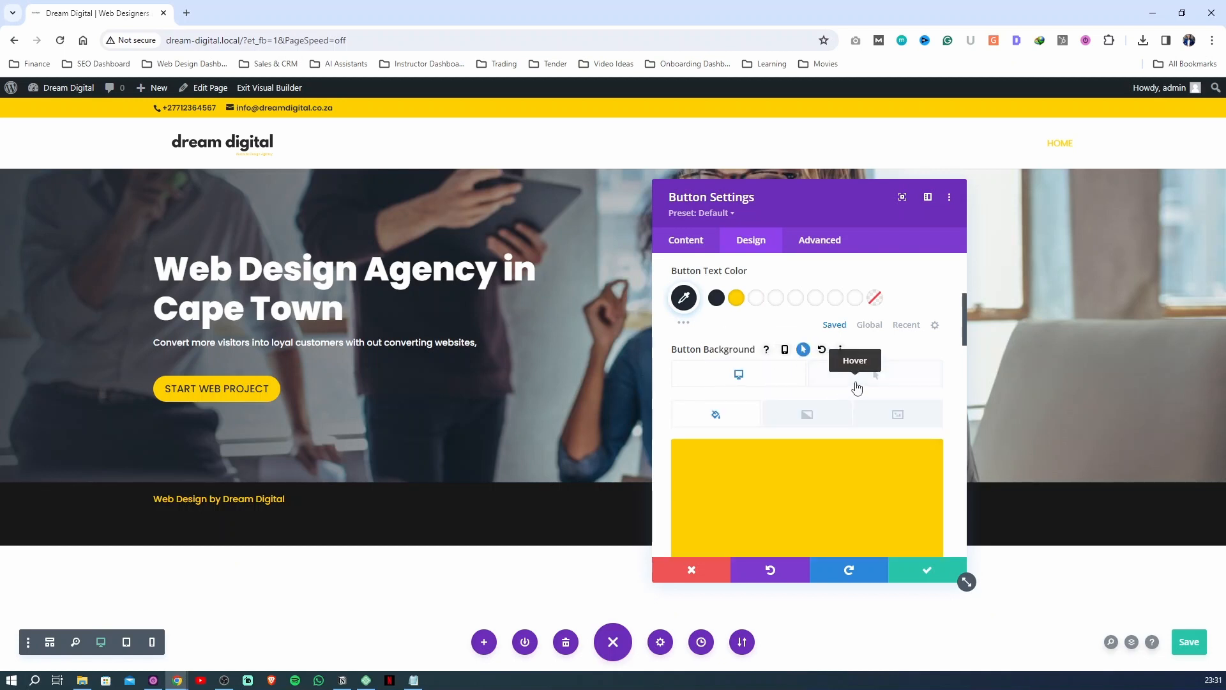
{"action": "left_click", "coordinate": [859, 387]}
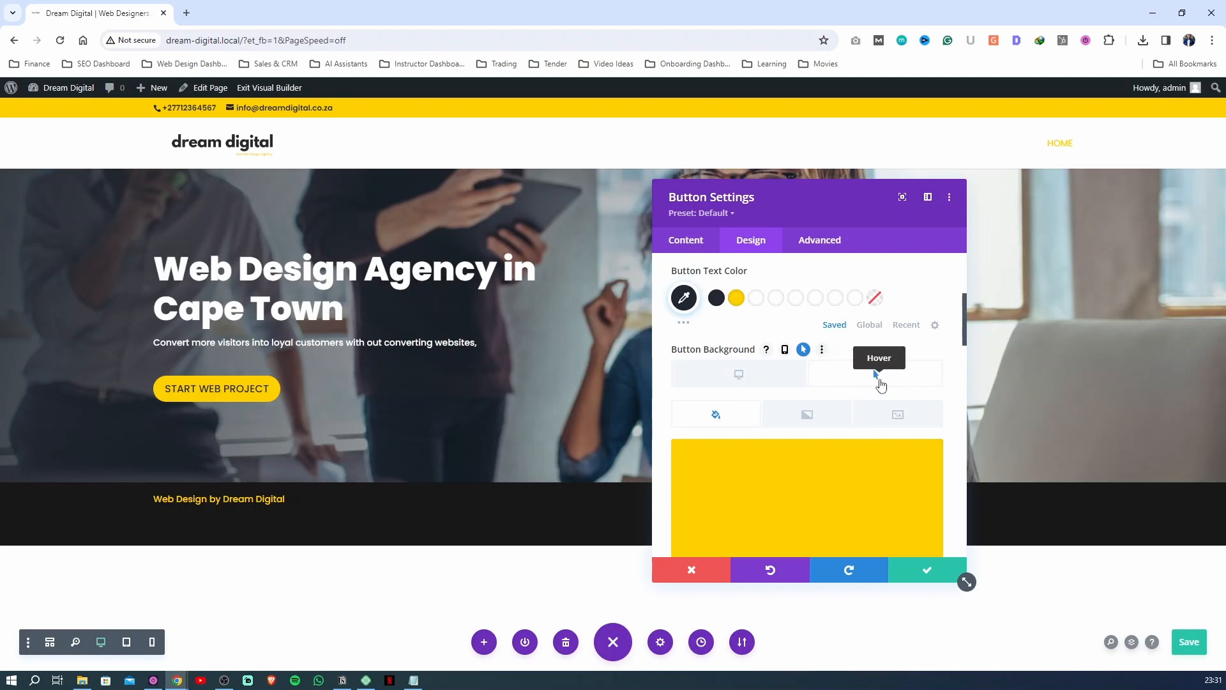
{"action": "scroll", "coordinate": [878, 384], "scroll_direction": "down", "scroll_amount": 2}
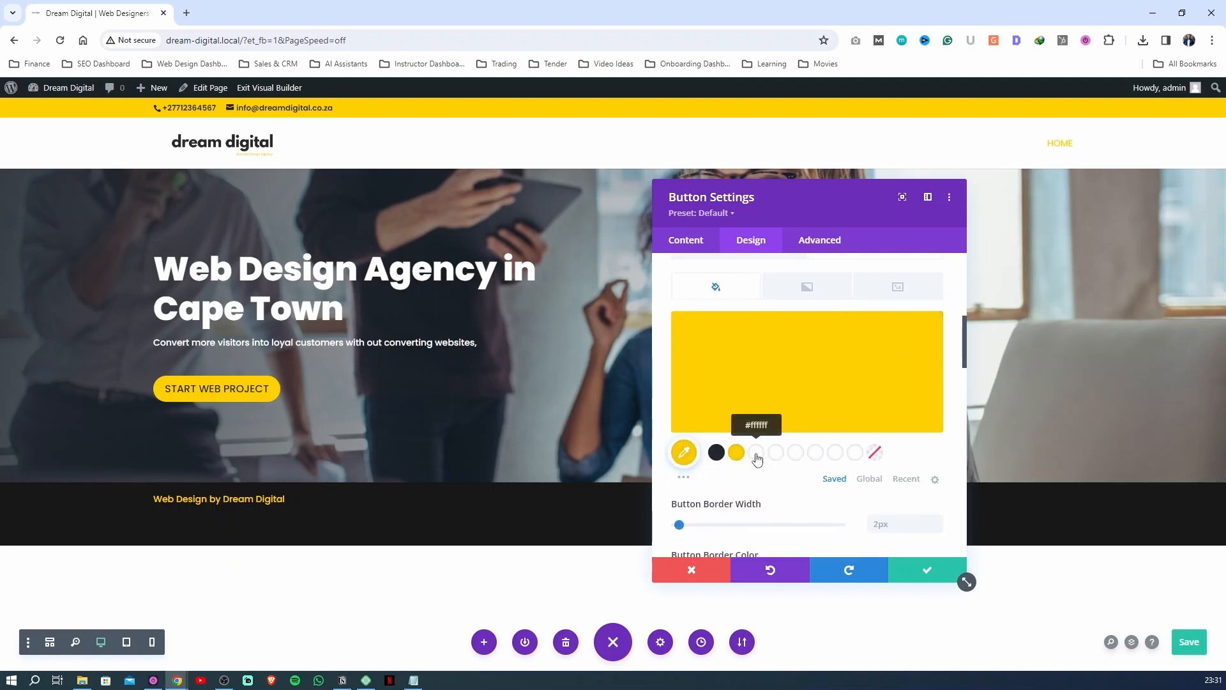
{"action": "left_click", "coordinate": [756, 452]}
Set the button's hover-state border color to #ffffff, and exit the Visual Builder with the changes saved
{"action": "scroll", "coordinate": [843, 397], "scroll_direction": "up", "scroll_amount": 3}
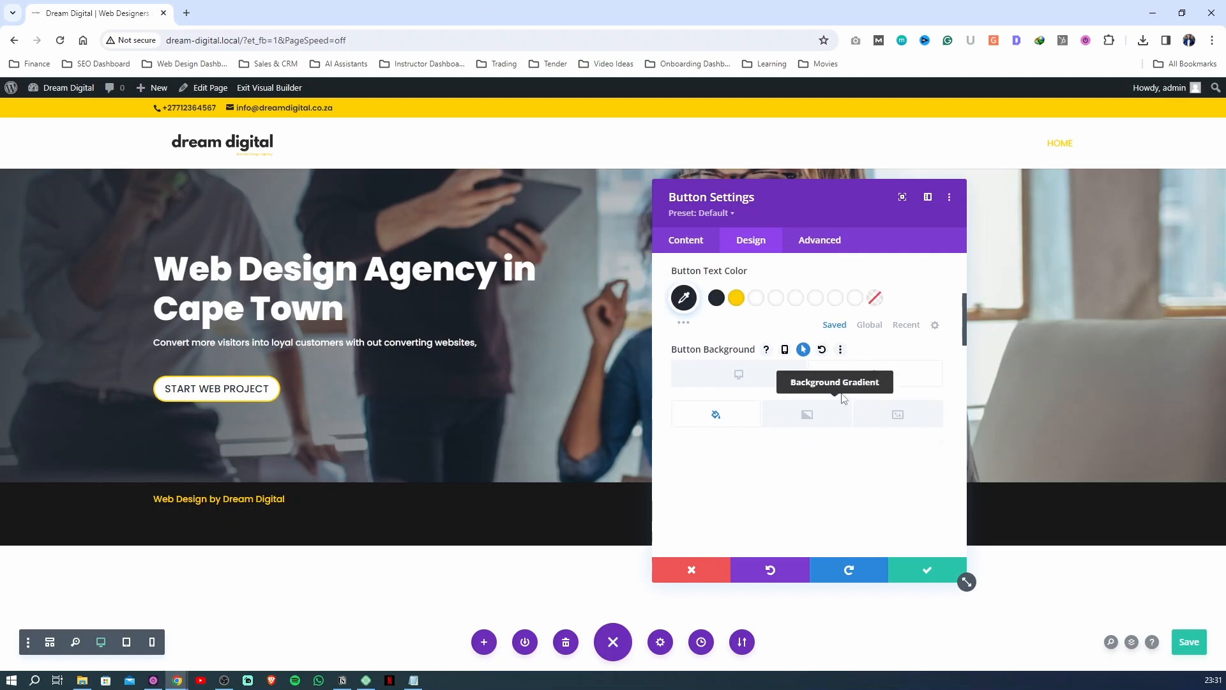
{"action": "scroll", "coordinate": [830, 402], "scroll_direction": "down", "scroll_amount": 2}
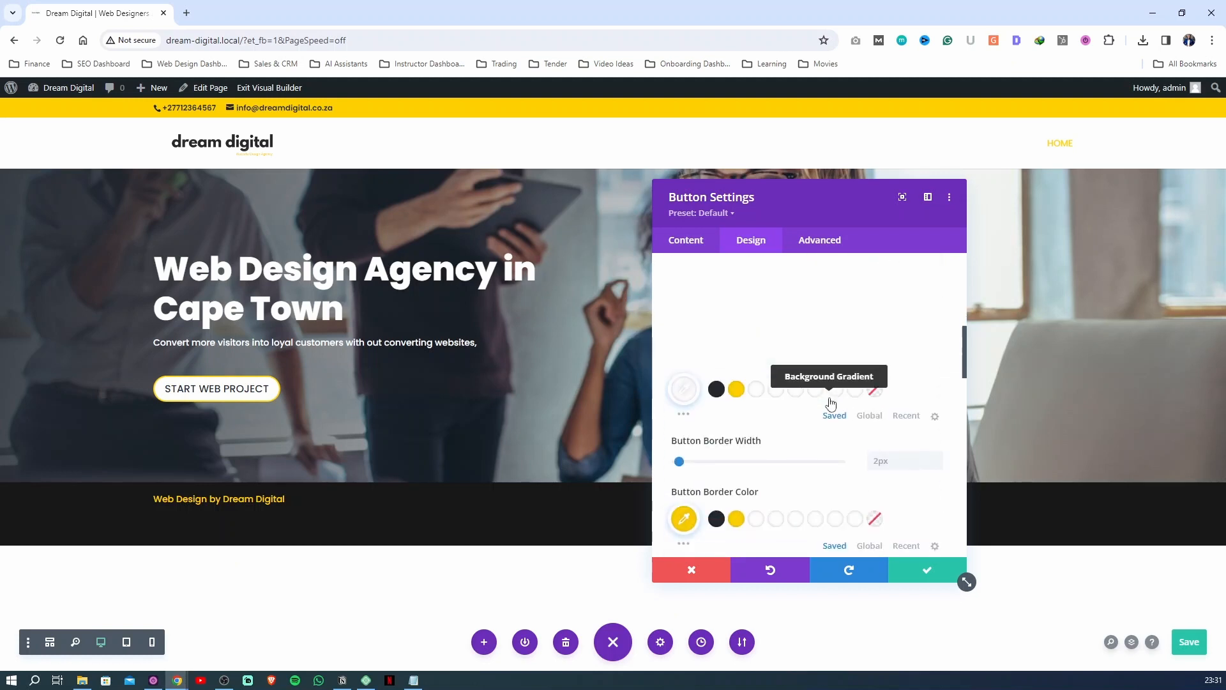
{"action": "scroll", "coordinate": [830, 402], "scroll_direction": "down", "scroll_amount": 1}
{"action": "scroll", "coordinate": [829, 406], "scroll_direction": "up", "scroll_amount": 2}
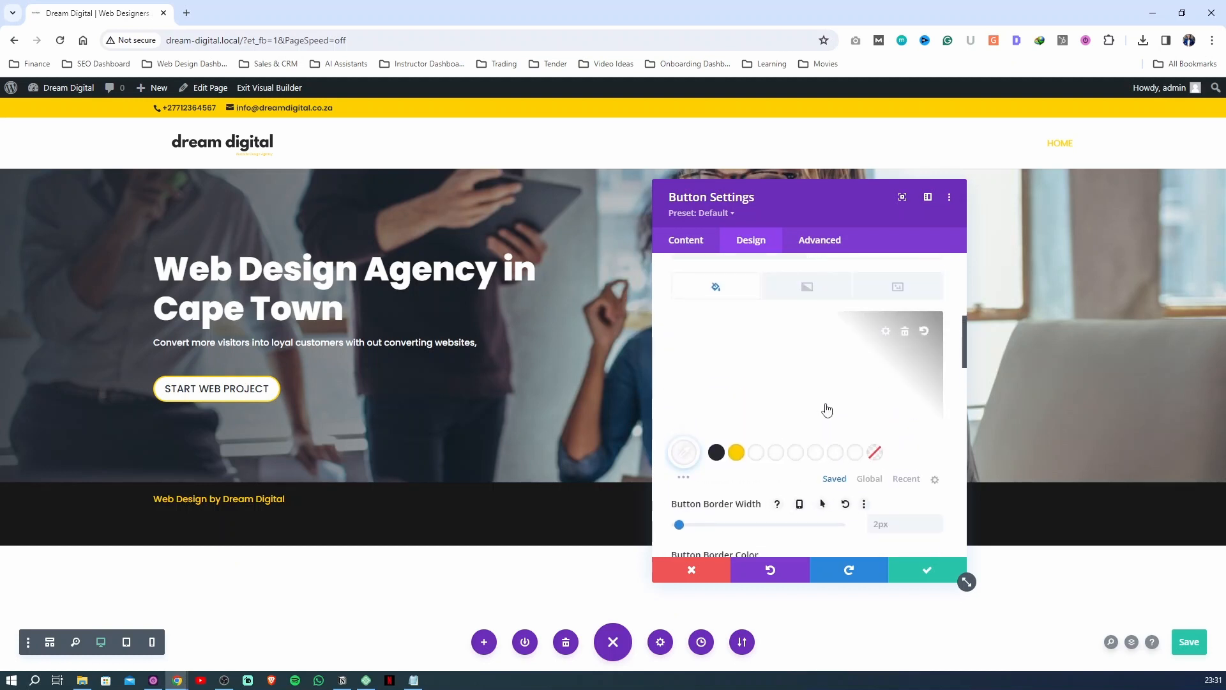
{"action": "scroll", "coordinate": [785, 473], "scroll_direction": "down", "scroll_amount": 1}
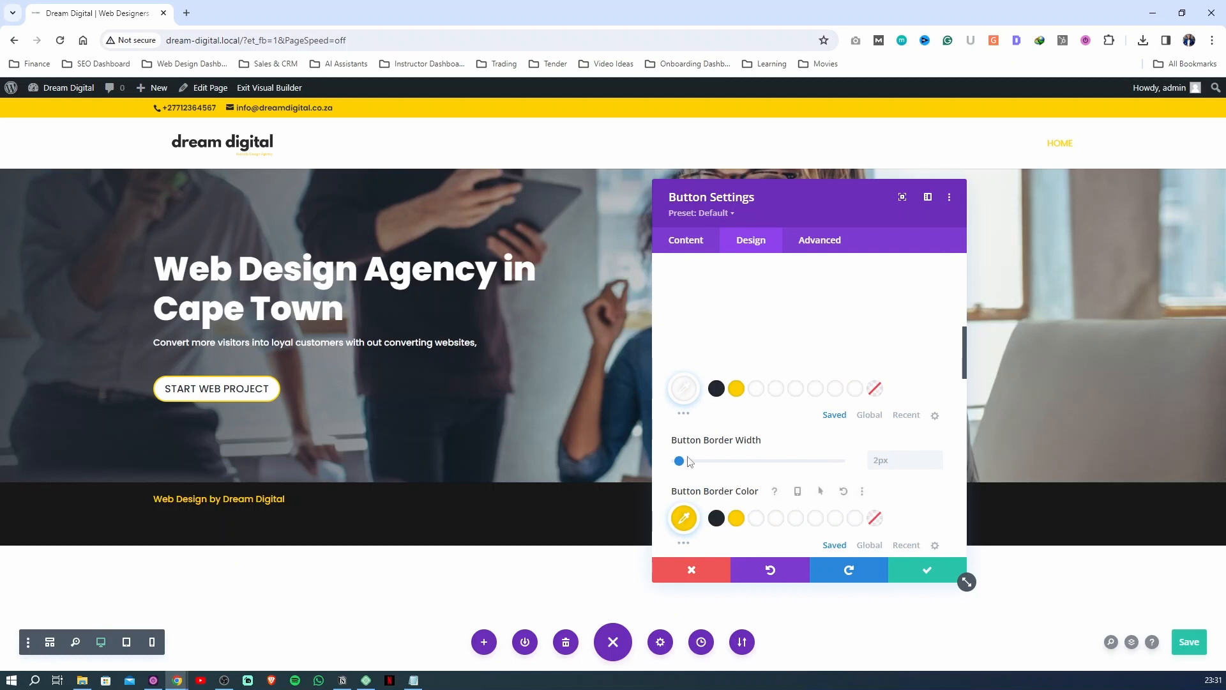
{"action": "scroll", "coordinate": [702, 447], "scroll_direction": "down", "scroll_amount": 1}
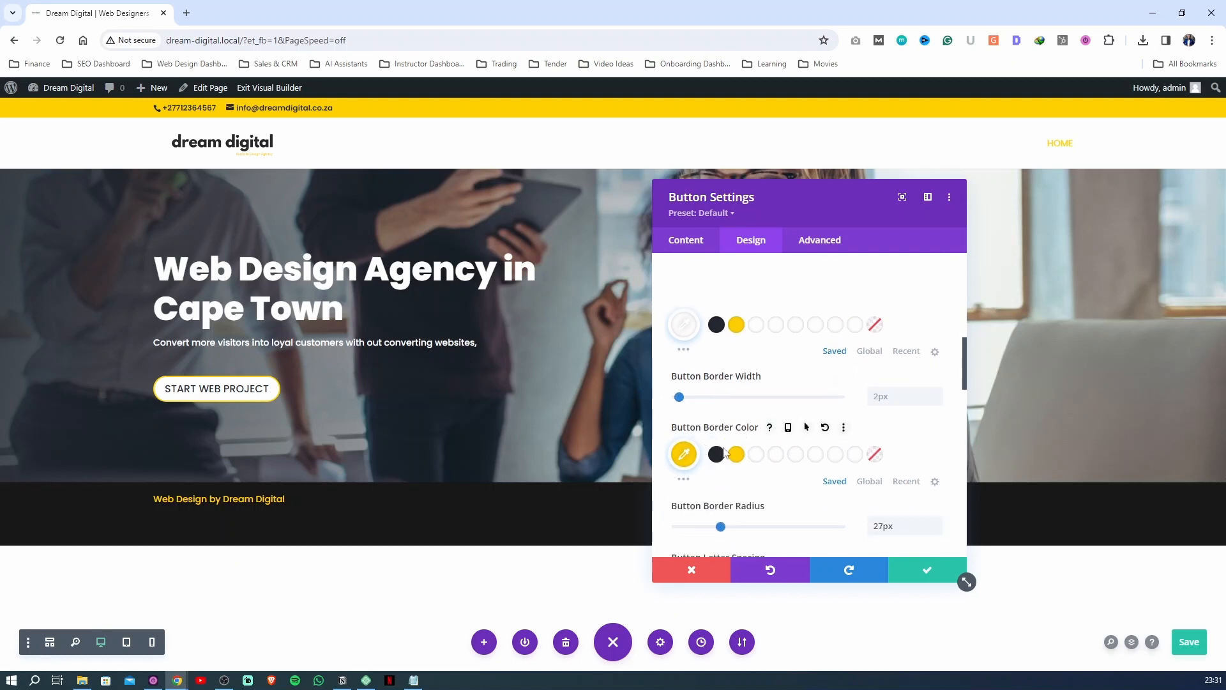
{"action": "left_click", "coordinate": [807, 428]}
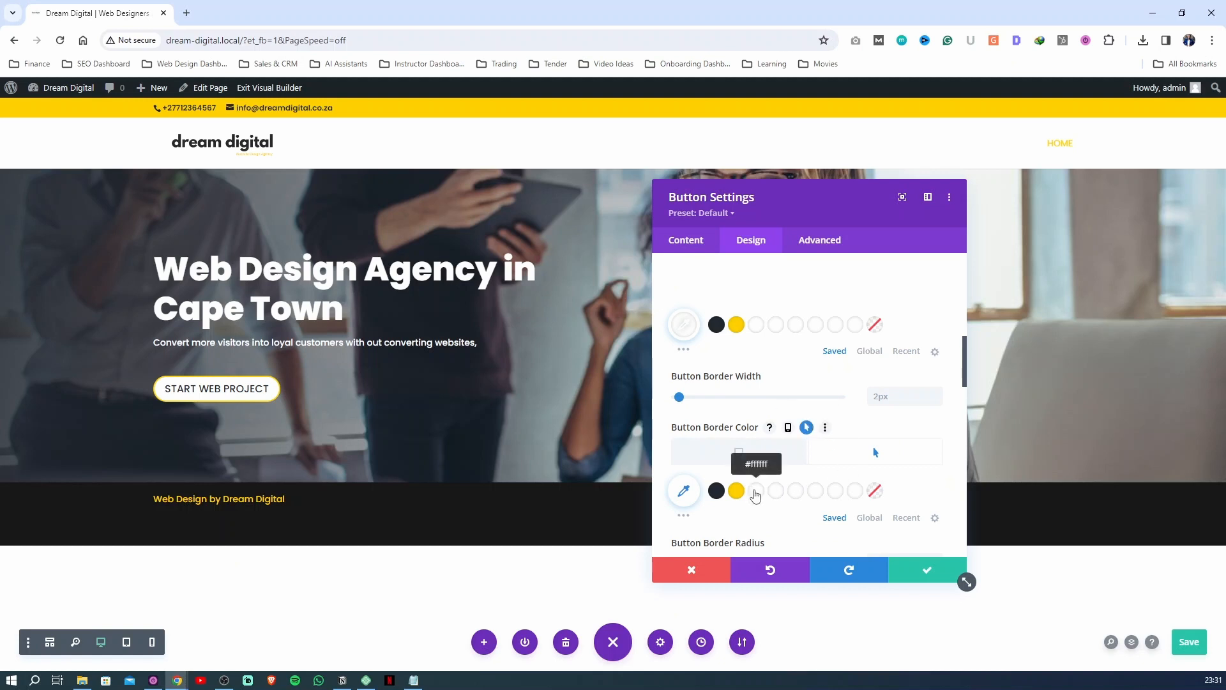
{"action": "left_click", "coordinate": [757, 492]}
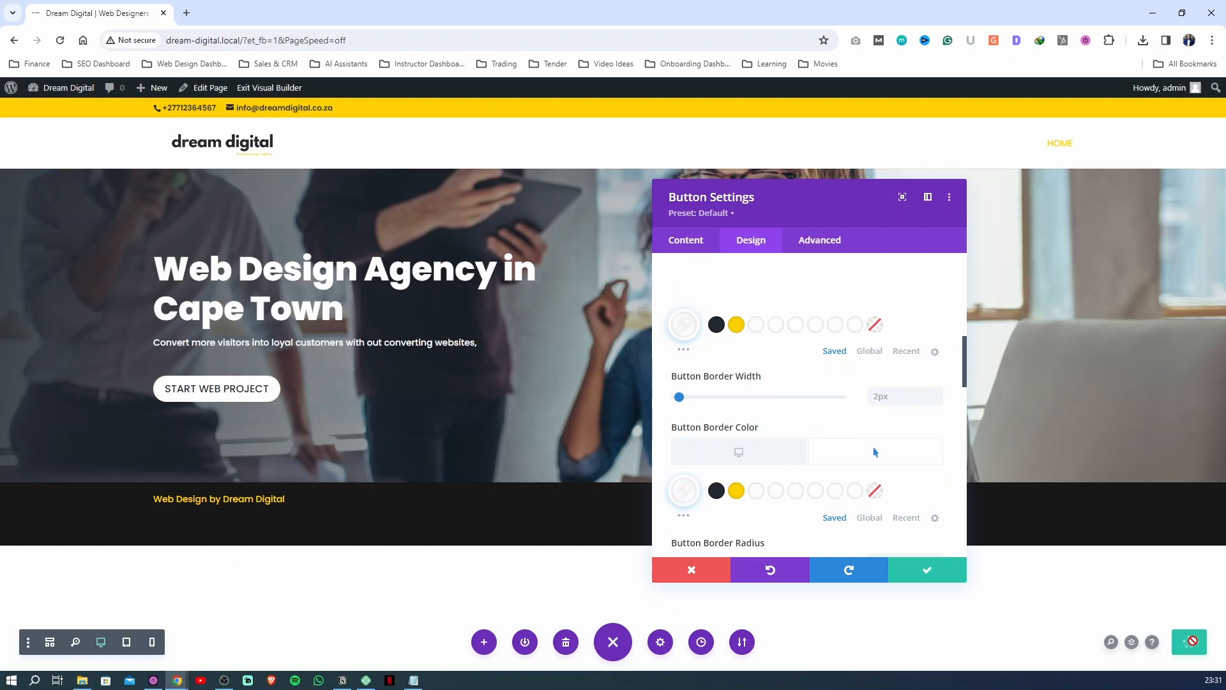
{"action": "left_click", "coordinate": [269, 87]}
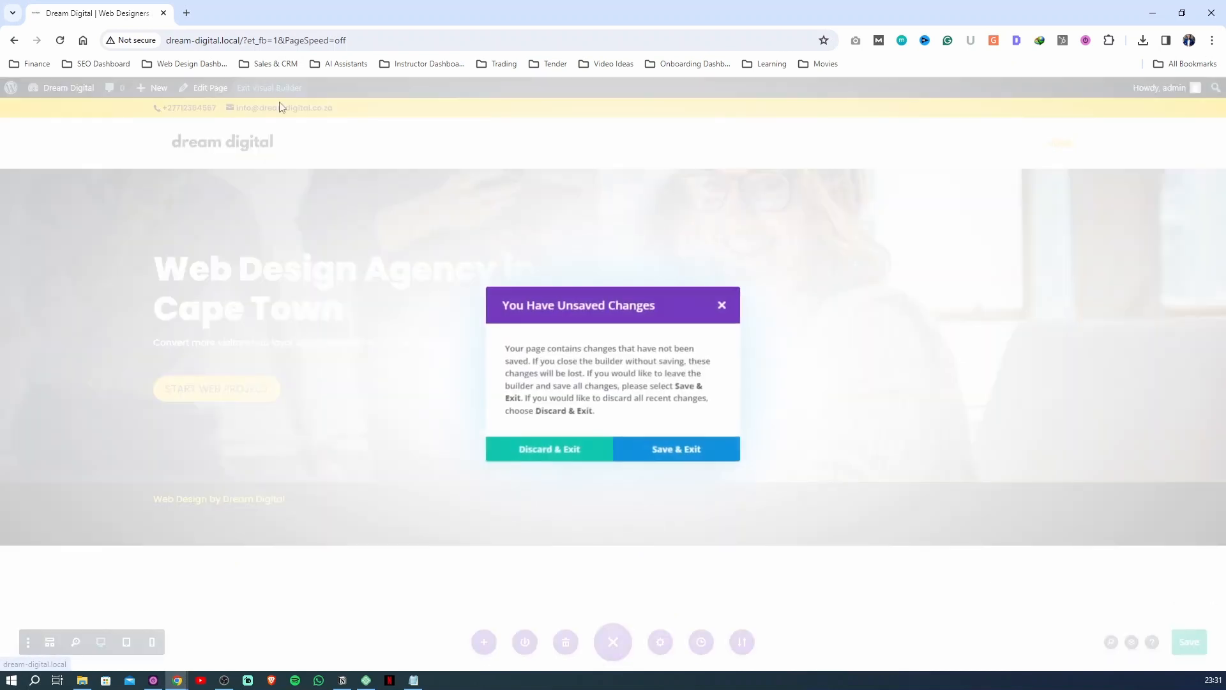
{"action": "left_click", "coordinate": [678, 452]}
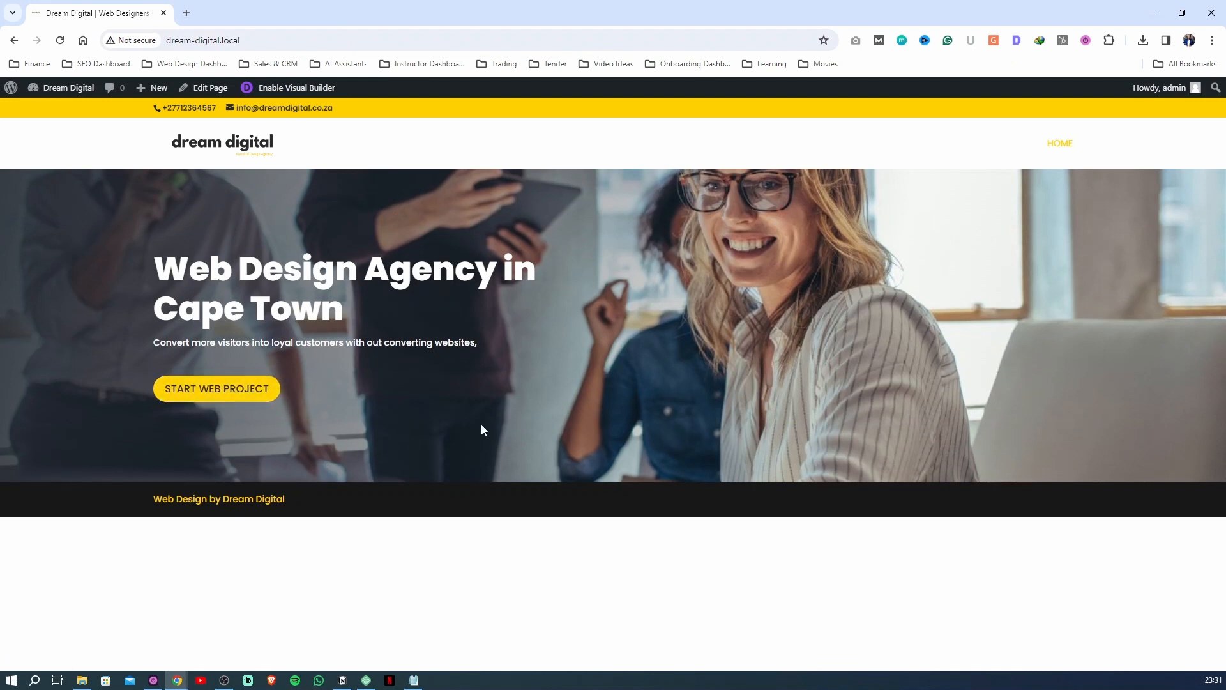
Enable the Visual Builder on the Home page and preview the hero in tablet view and phone view
{"action": "left_click", "coordinate": [302, 87]}
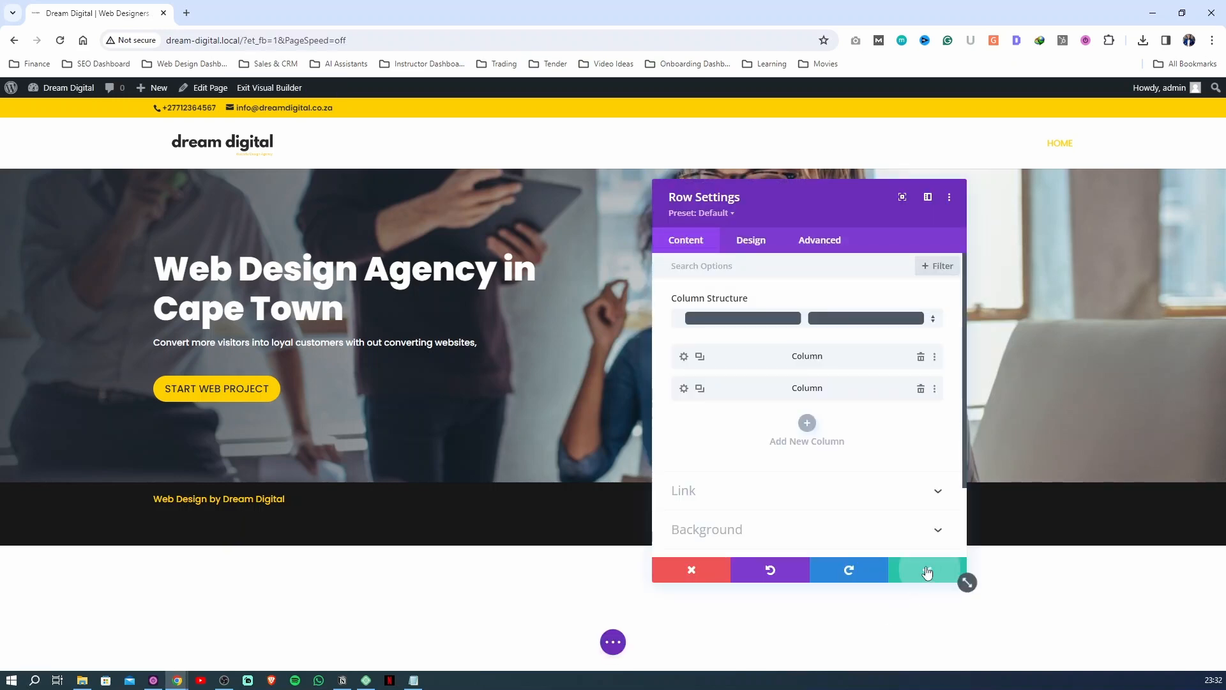
{"action": "left_click", "coordinate": [958, 577]}
{"action": "left_click", "coordinate": [610, 645]}
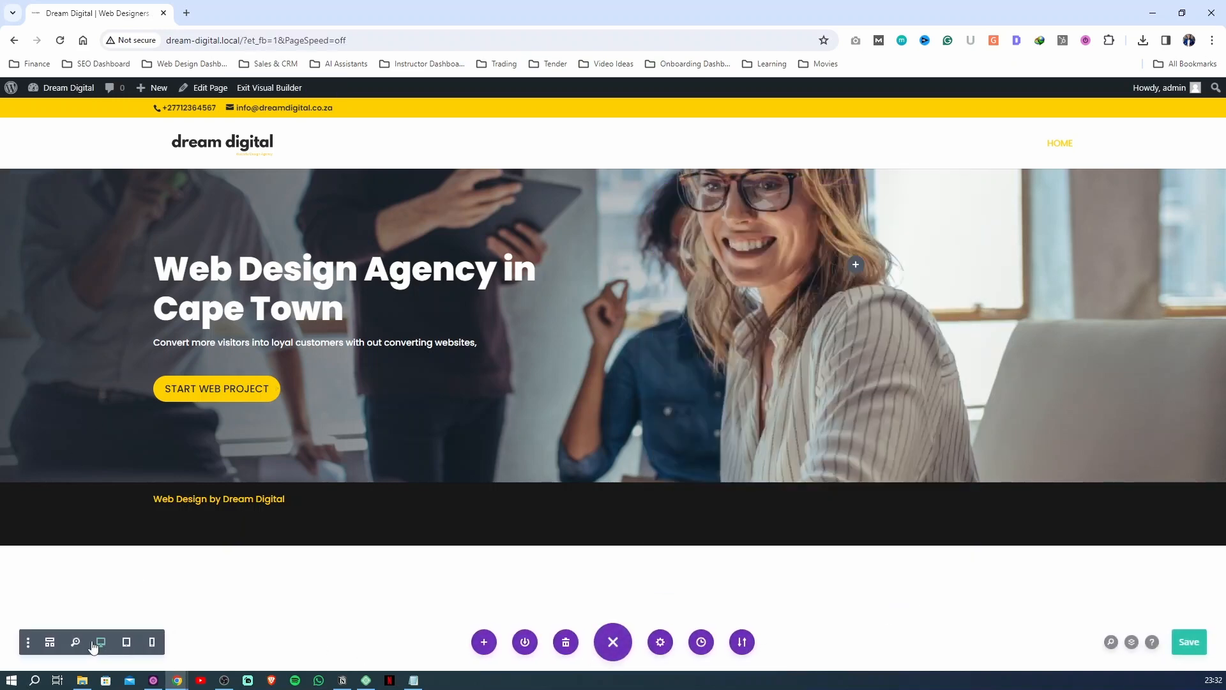
{"action": "left_click", "coordinate": [128, 643]}
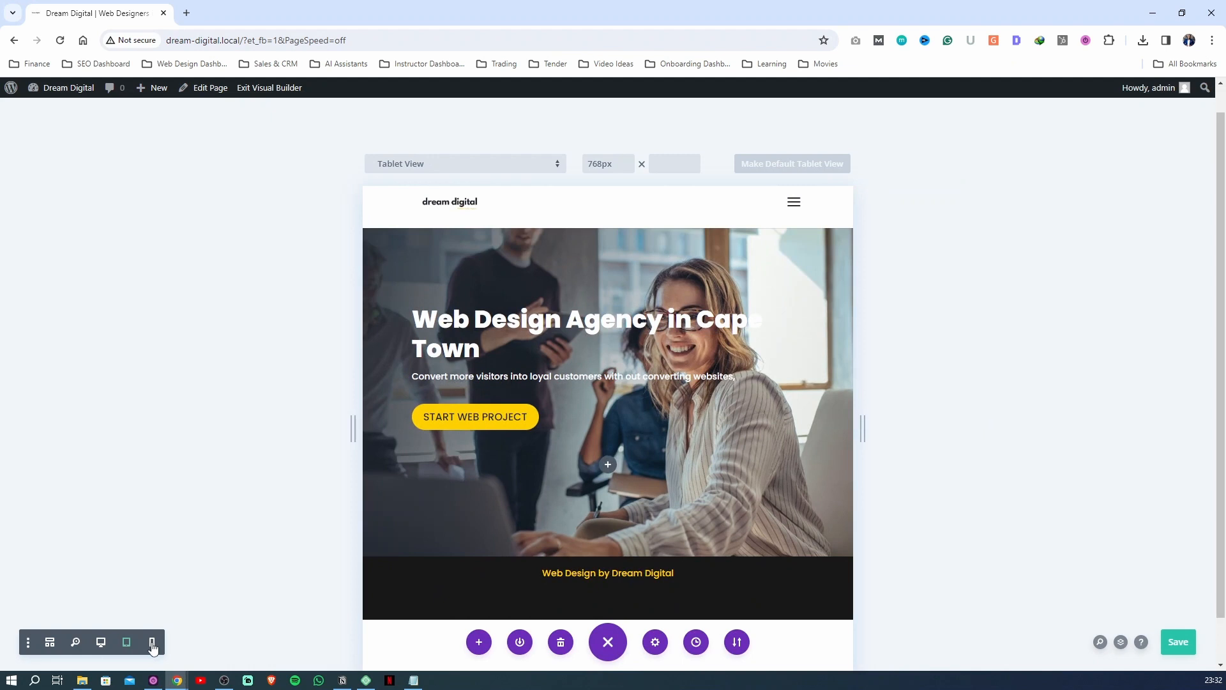
{"action": "left_click", "coordinate": [152, 643]}
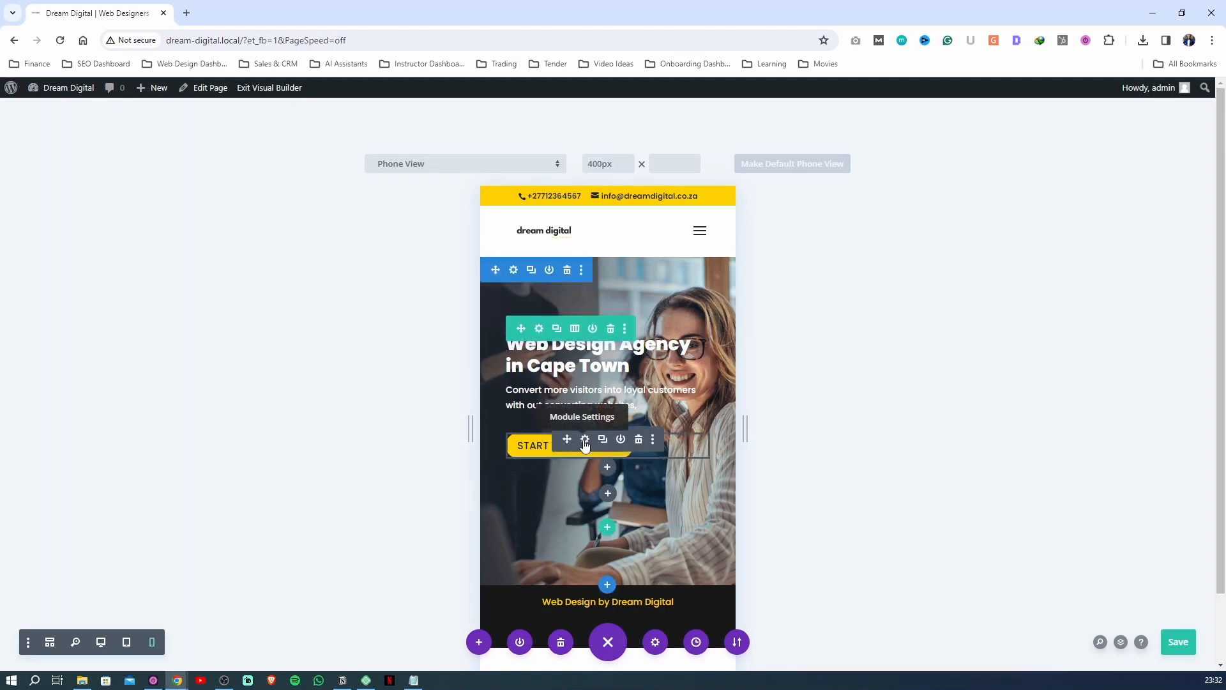
Turn on responsive text sizing for the Start Web Project button and give it a smaller text size for phones
{"action": "left_click", "coordinate": [585, 440]}
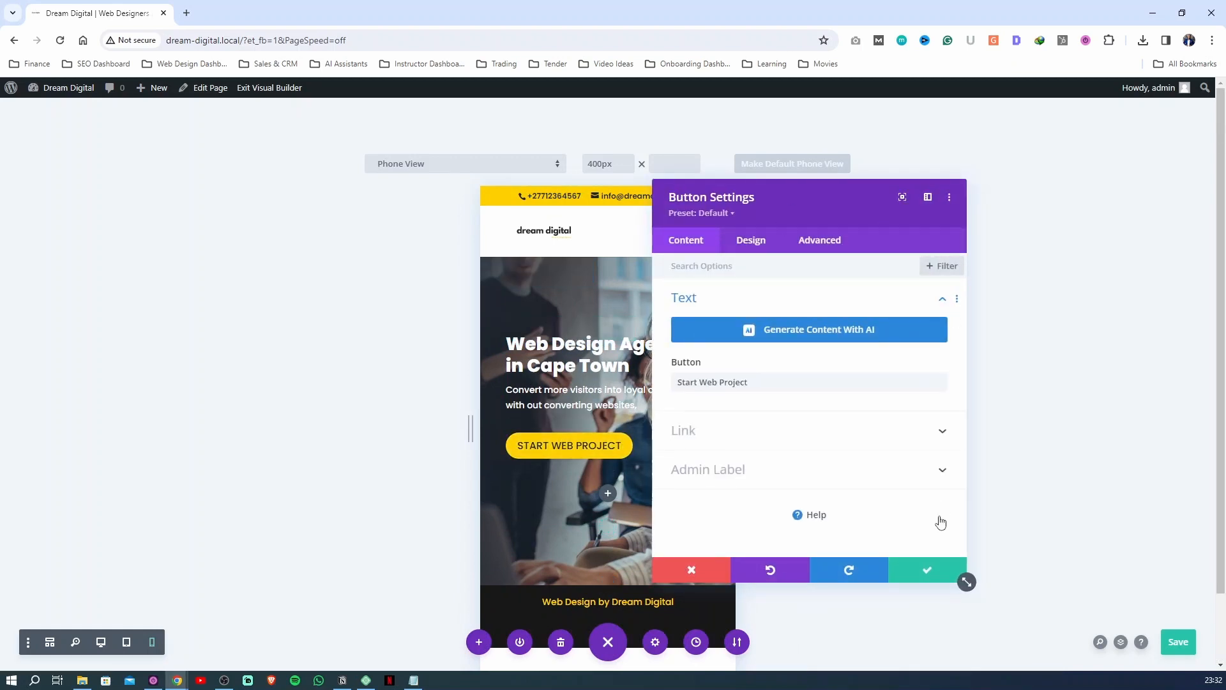
{"action": "left_click", "coordinate": [753, 246]}
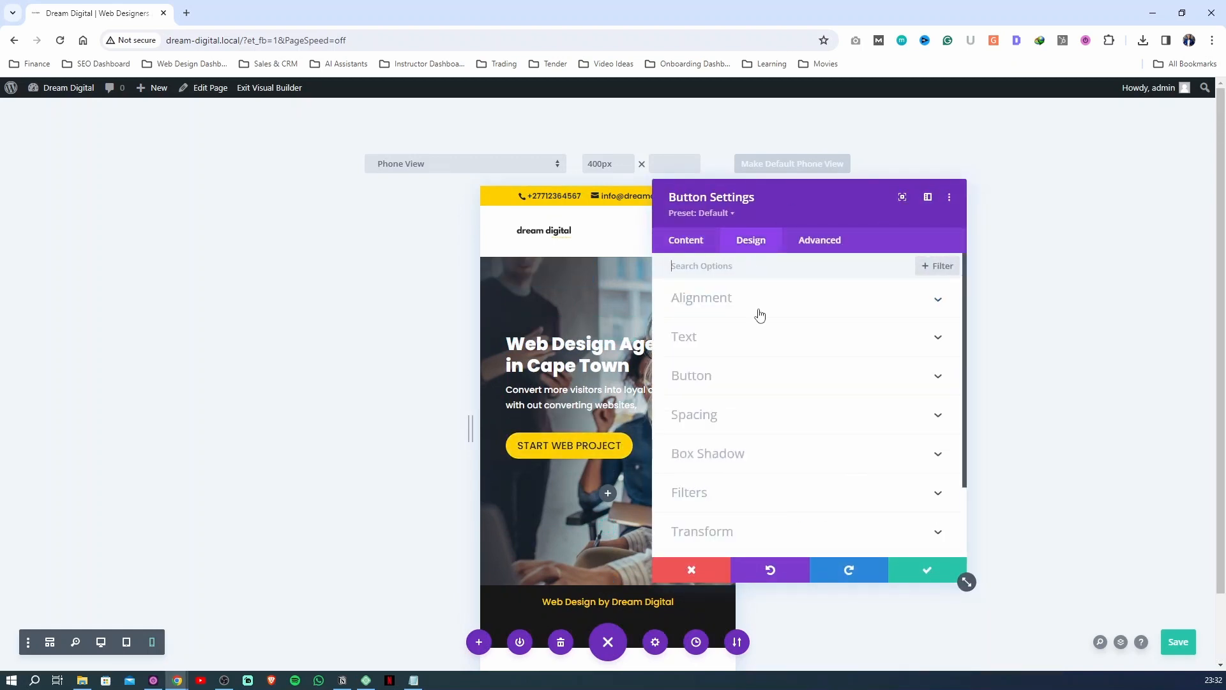
{"action": "left_click", "coordinate": [726, 390]}
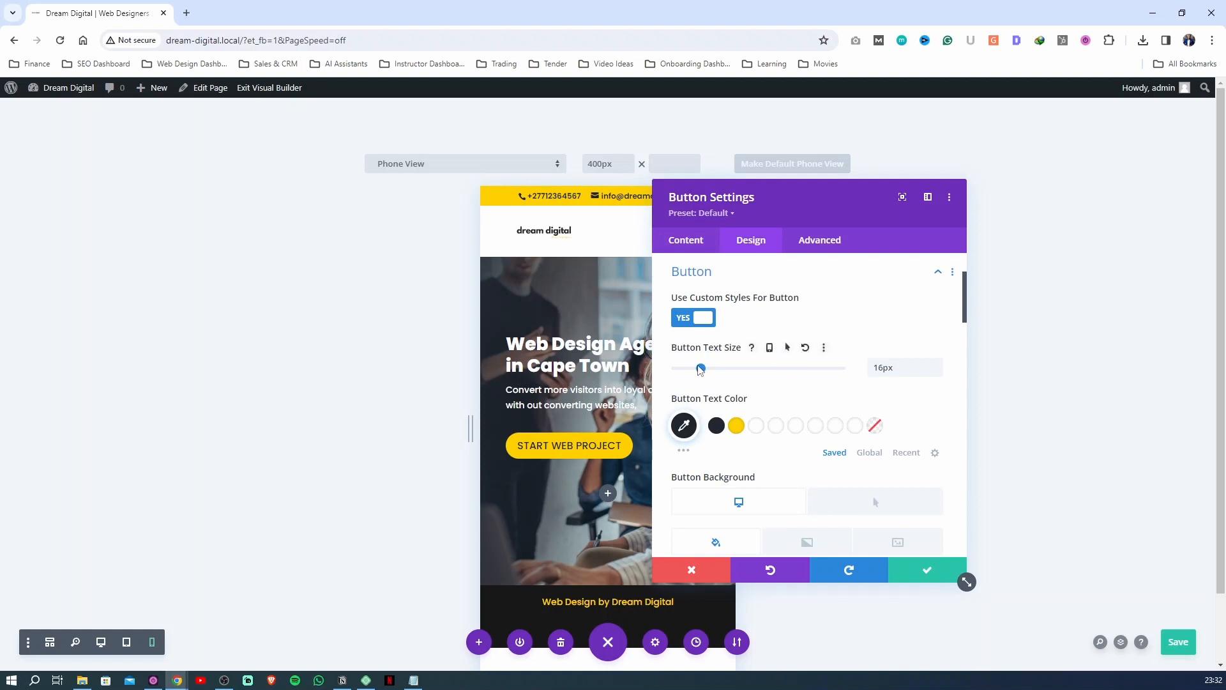
{"action": "left_click", "coordinate": [769, 347]}
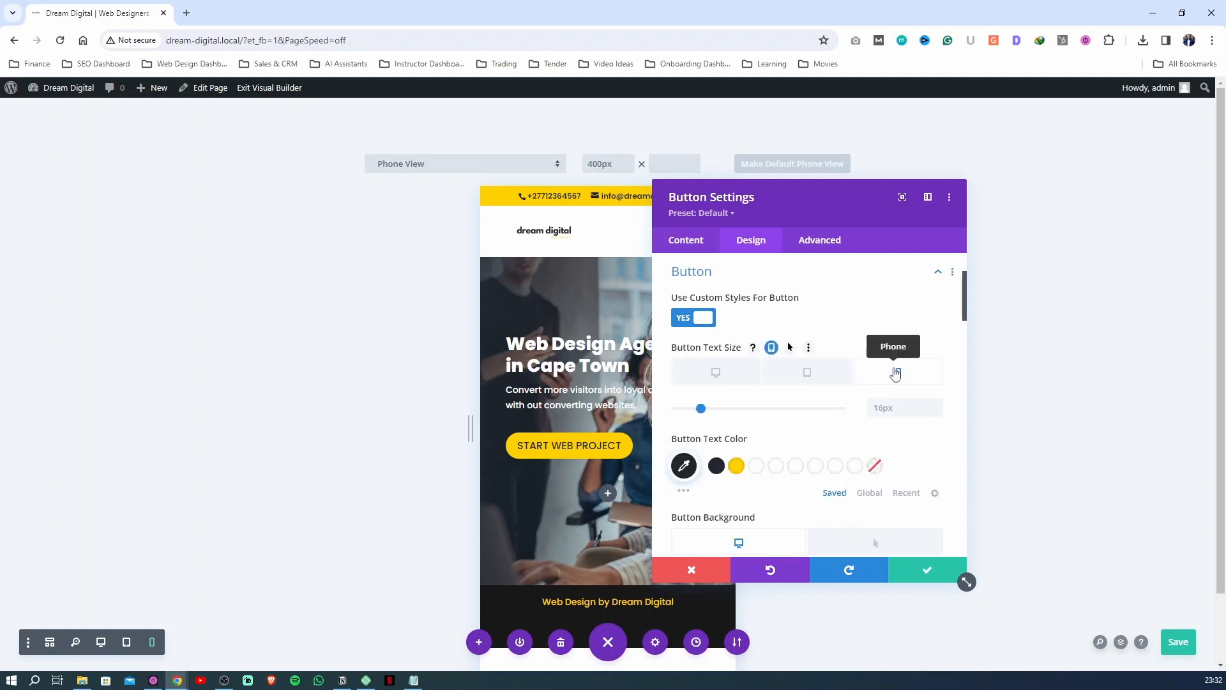
{"action": "left_click", "coordinate": [895, 374]}
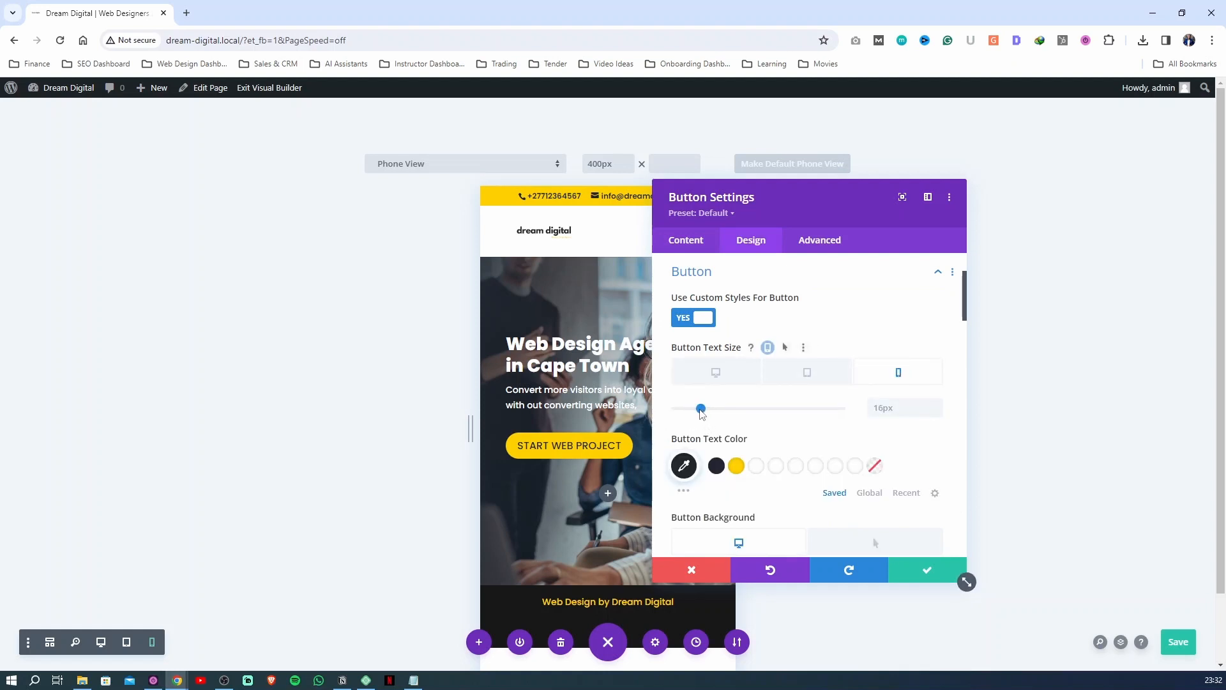
{"action": "left_click_drag", "start_coordinate": [700, 409], "coordinate": [692, 410]}
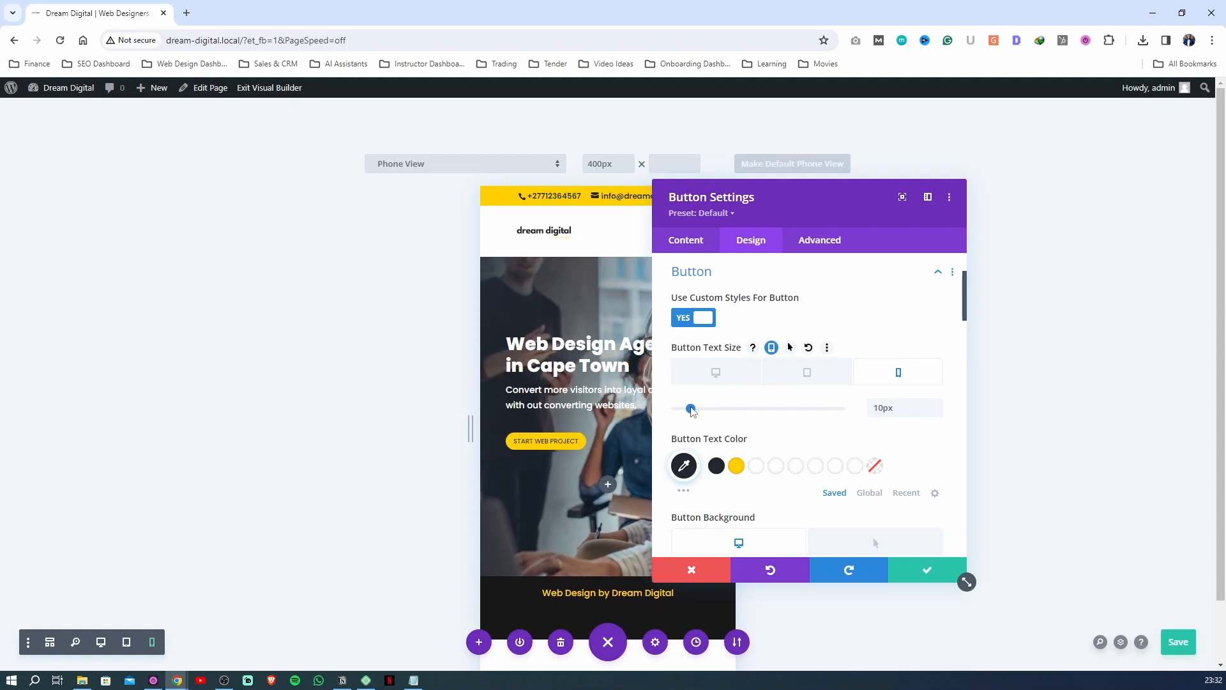
{"action": "left_click_drag", "start_coordinate": [691, 410], "coordinate": [695, 412]}
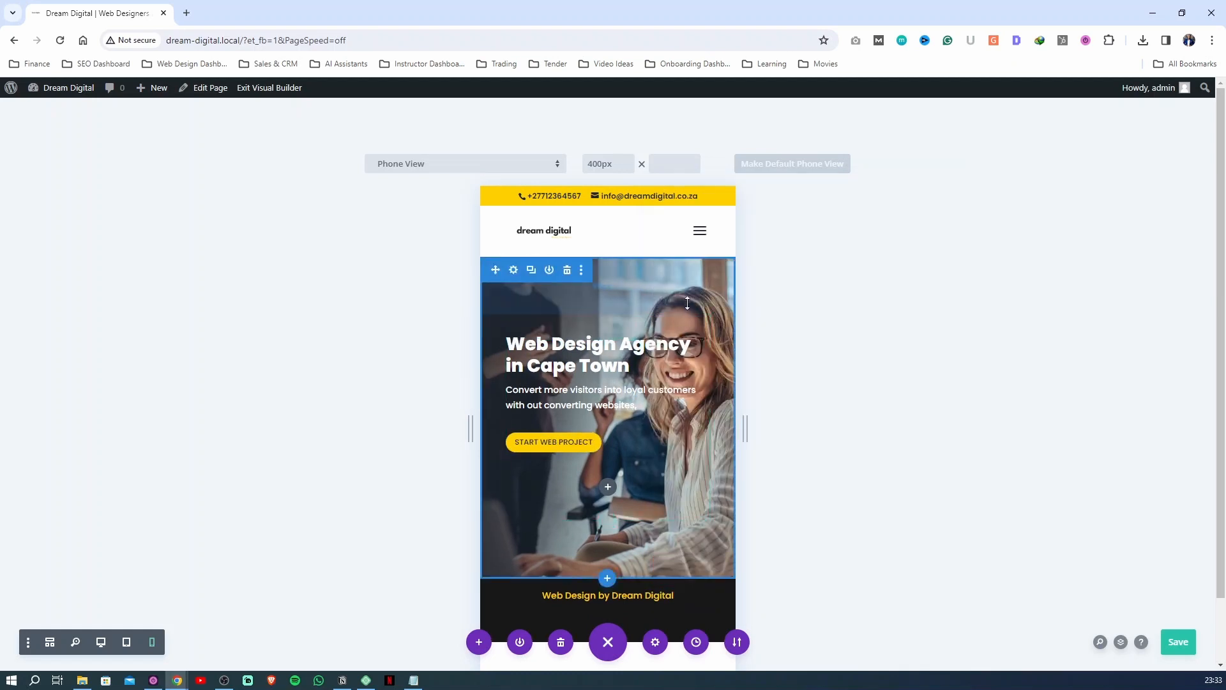
Enable responsive options for the hero section's background gradient and show its tablet version with the settings window moved off the preview
{"action": "left_click", "coordinate": [513, 271]}
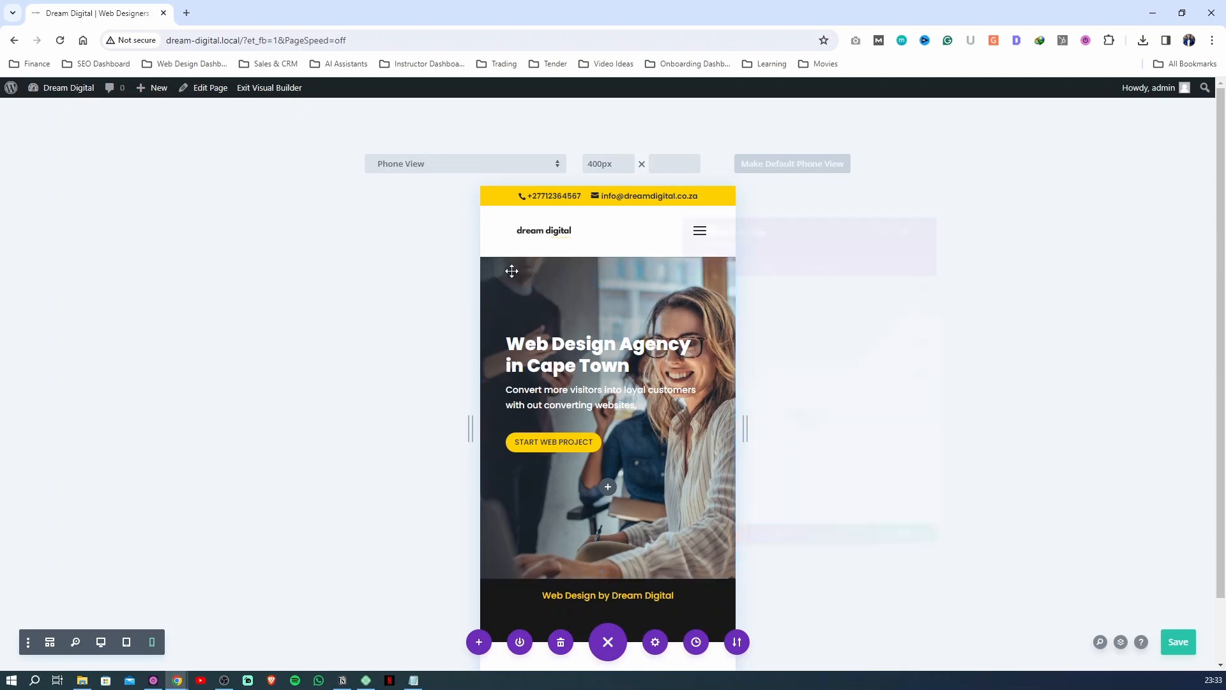
{"action": "left_click", "coordinate": [745, 336]}
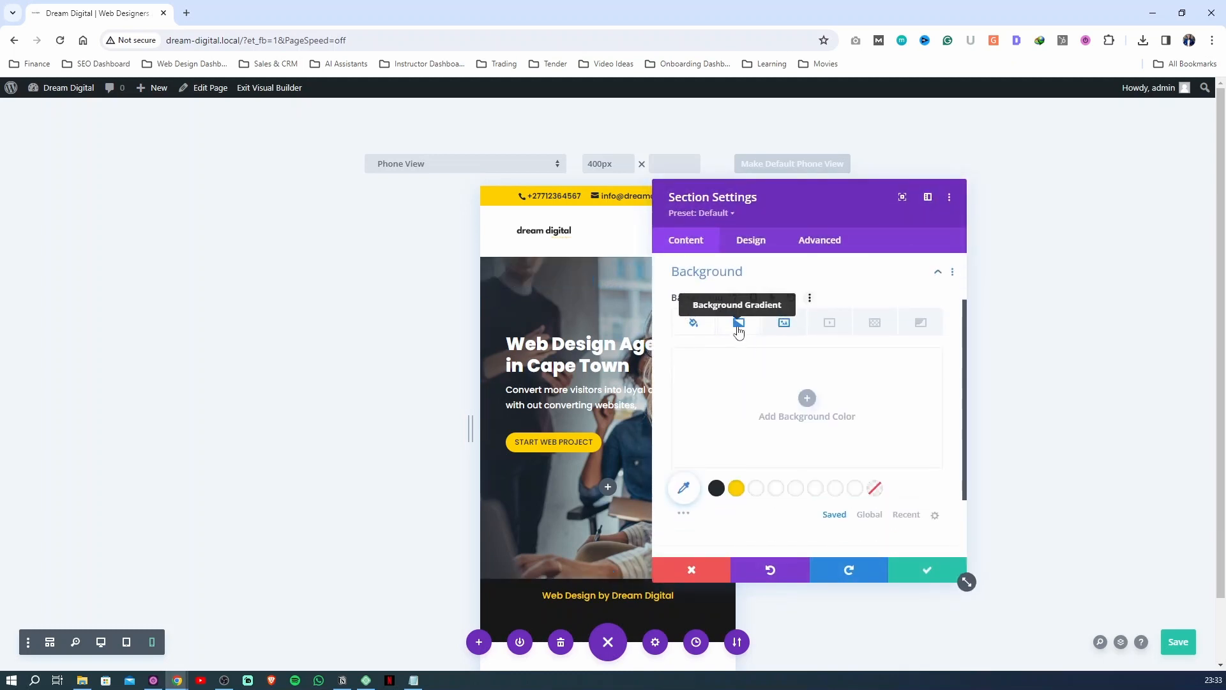
{"action": "left_click", "coordinate": [738, 322]}
{"action": "left_click", "coordinate": [754, 299]}
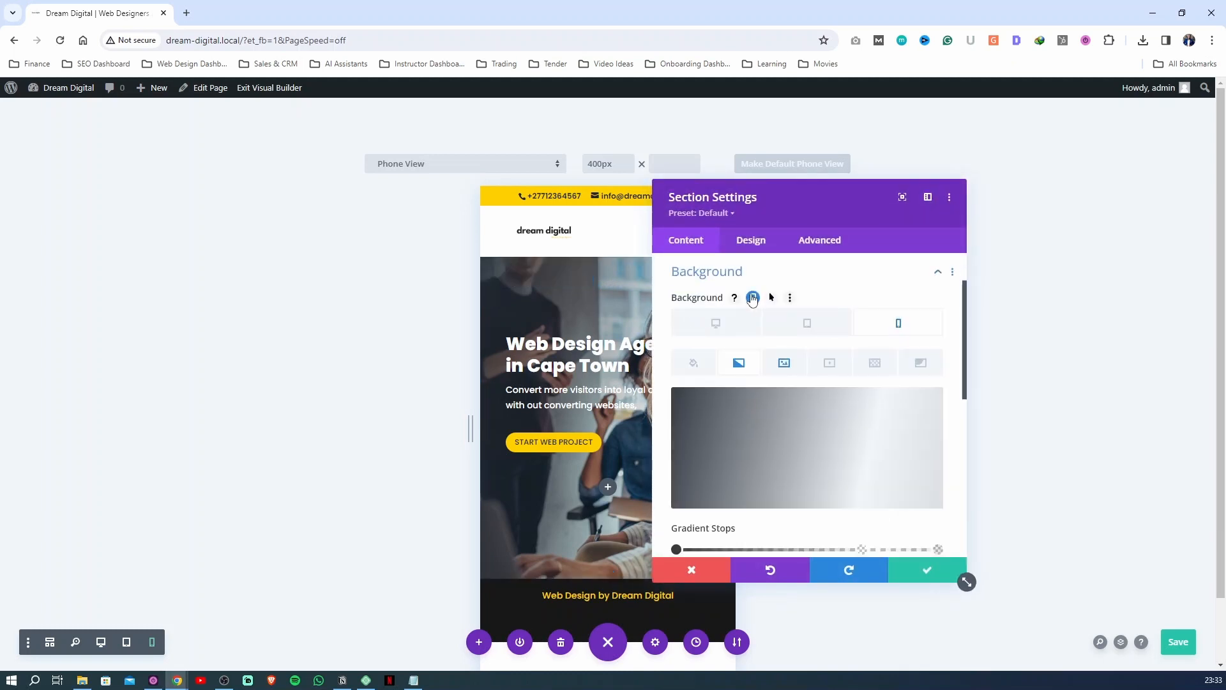
{"action": "left_click", "coordinate": [806, 323]}
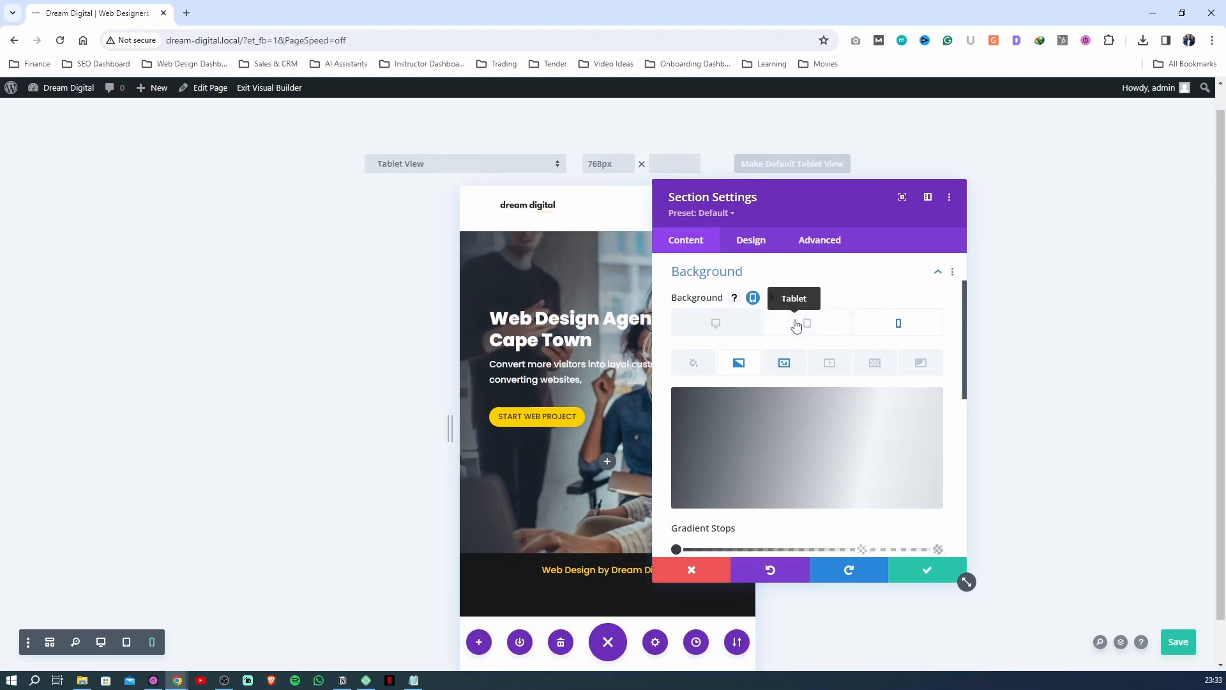
{"action": "left_click_drag", "start_coordinate": [797, 215], "coordinate": [938, 177]}
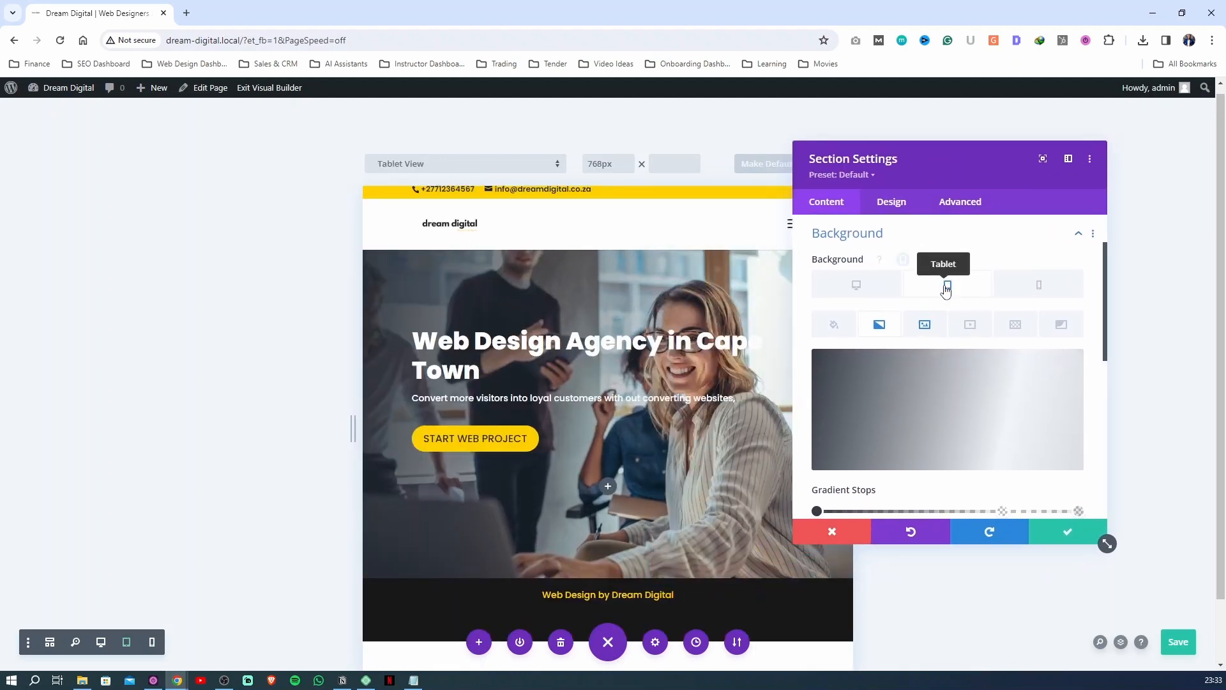
Set the tablet gradient's 71% stop to rgba(34,40,49,0.78) to darken the background overlay
{"action": "scroll", "coordinate": [934, 399], "scroll_direction": "down", "scroll_amount": 1}
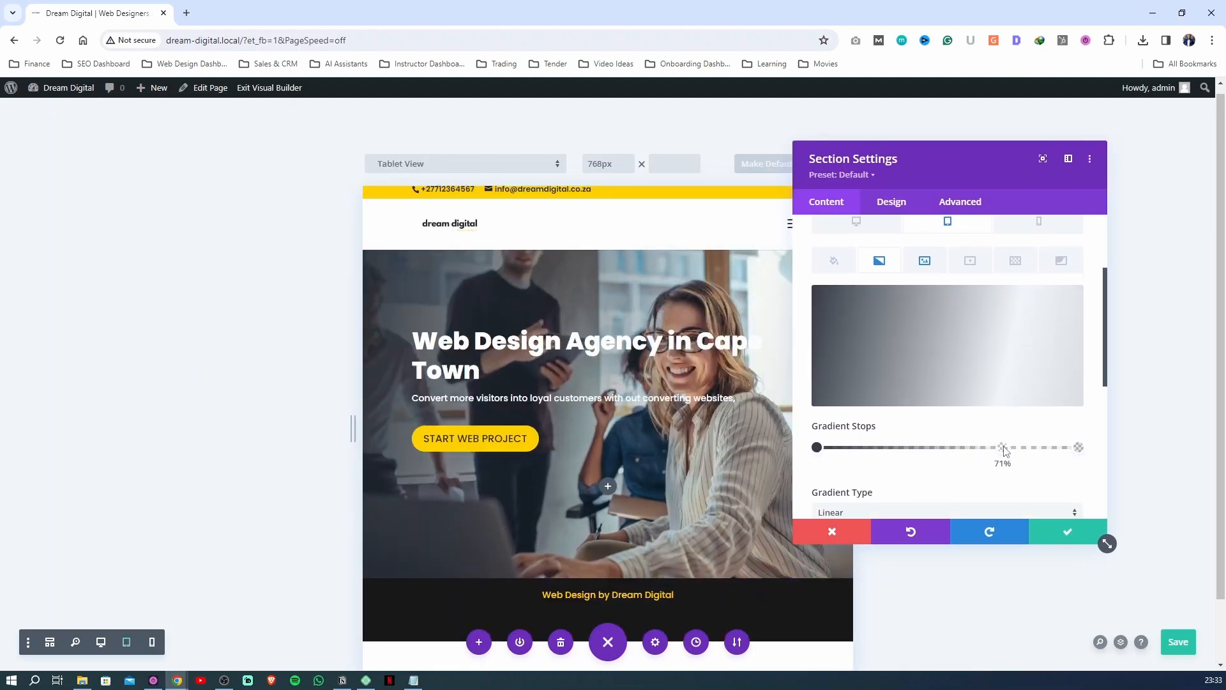
{"action": "left_click", "coordinate": [1003, 448]}
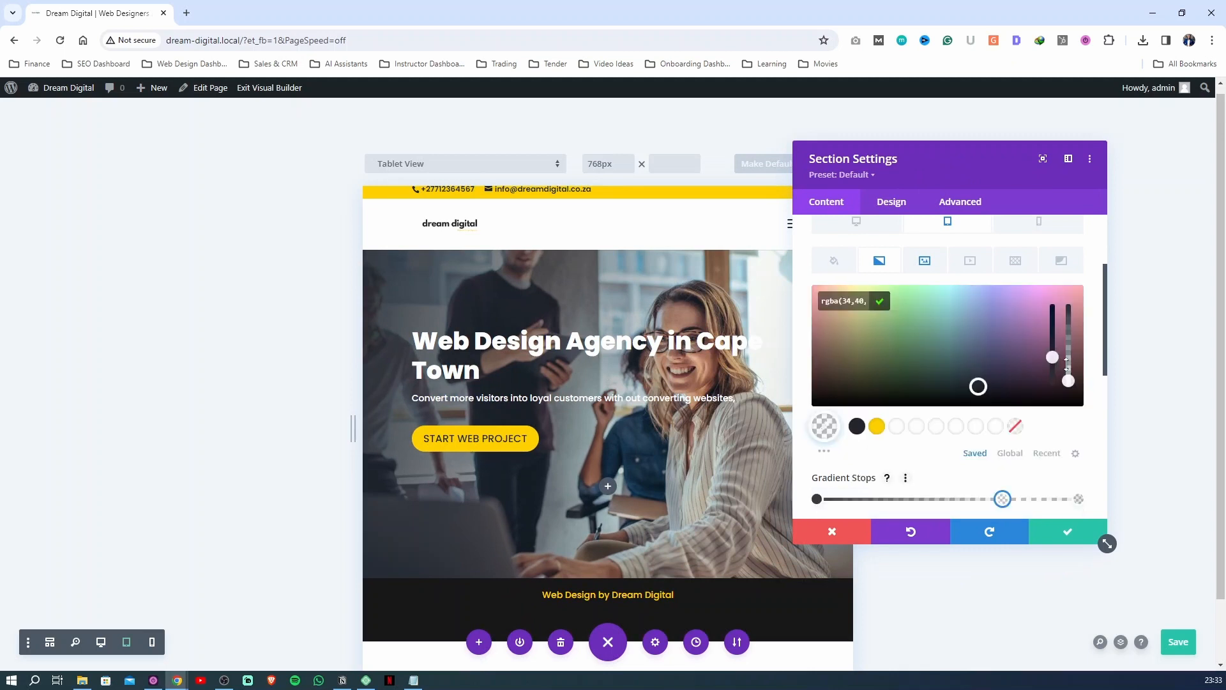
{"action": "left_click_drag", "start_coordinate": [1066, 364], "coordinate": [1068, 322]}
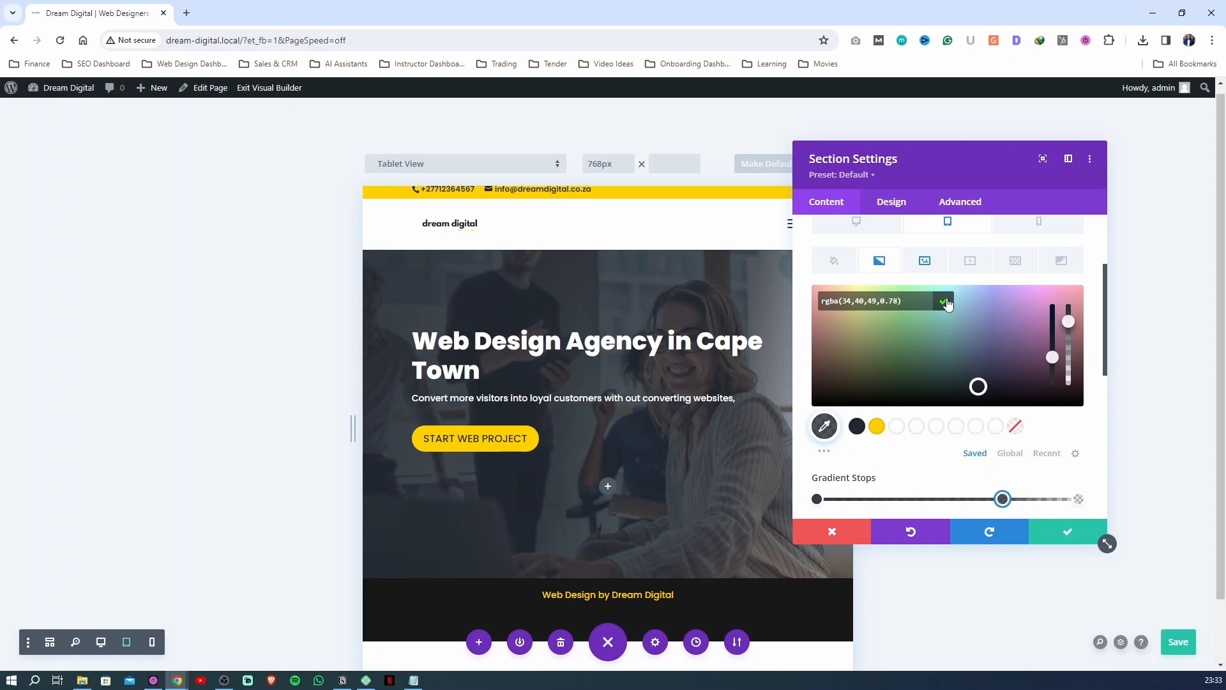
{"action": "left_click", "coordinate": [944, 301]}
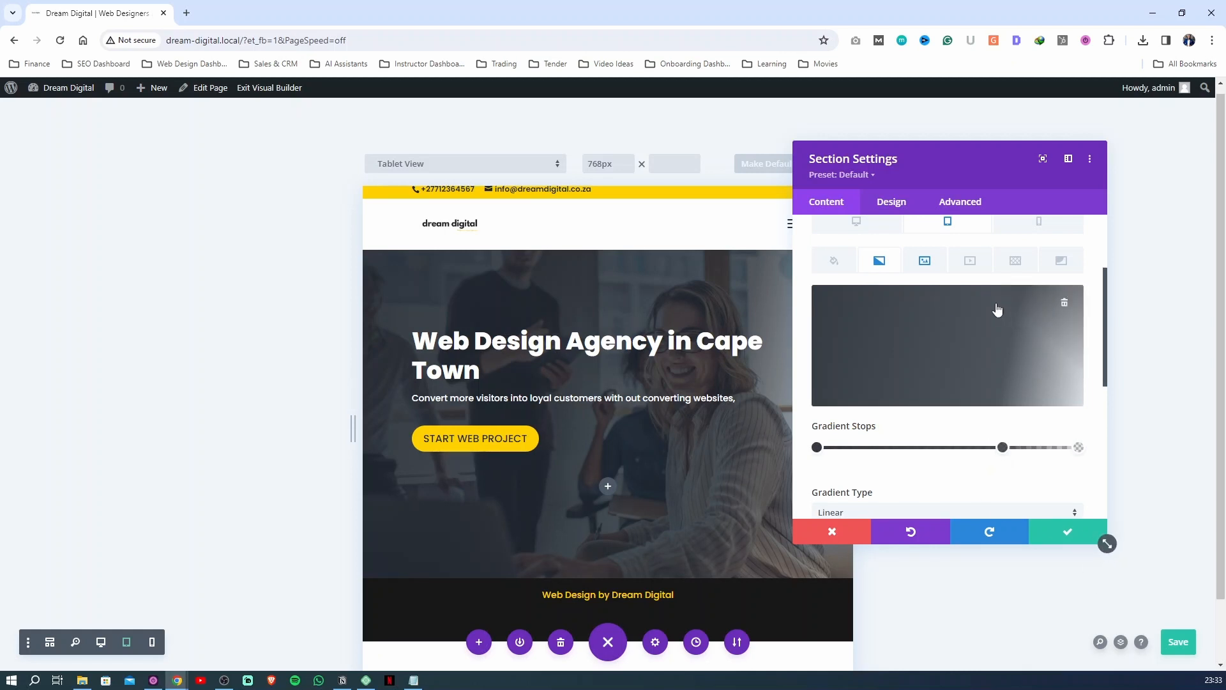
Check the hero section's background gradient for phone and desktop, and close the section settings
{"action": "left_click", "coordinate": [1017, 226]}
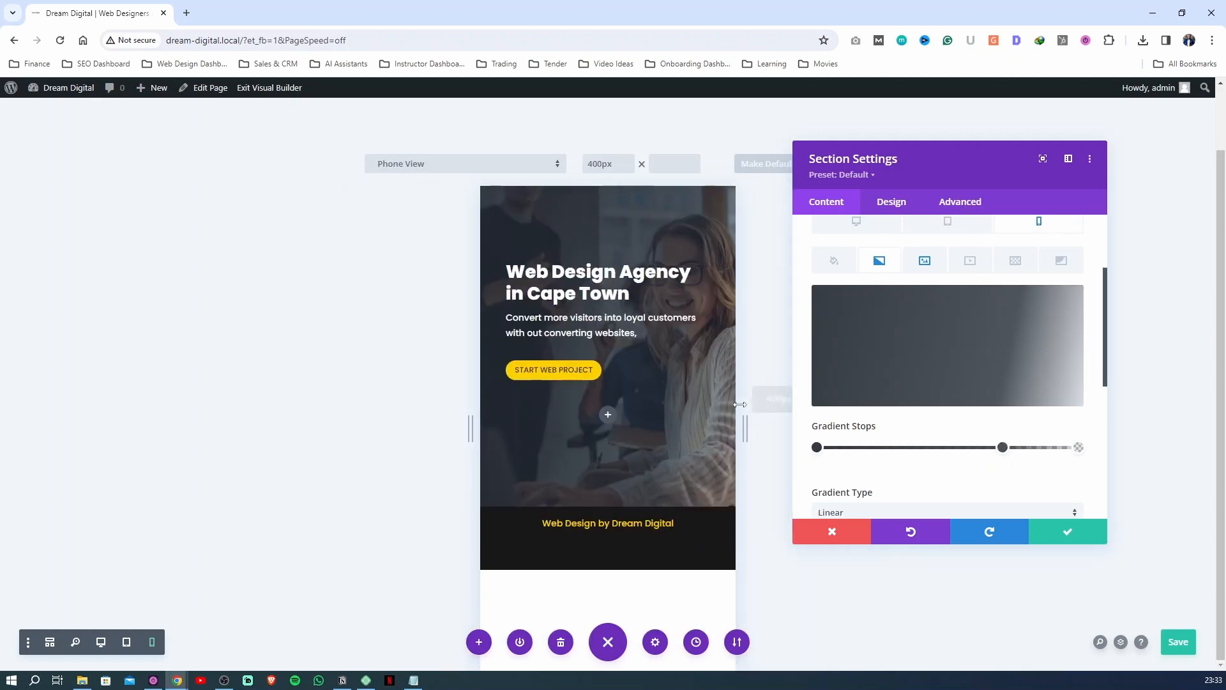
{"action": "scroll", "coordinate": [856, 285], "scroll_direction": "up", "scroll_amount": 1}
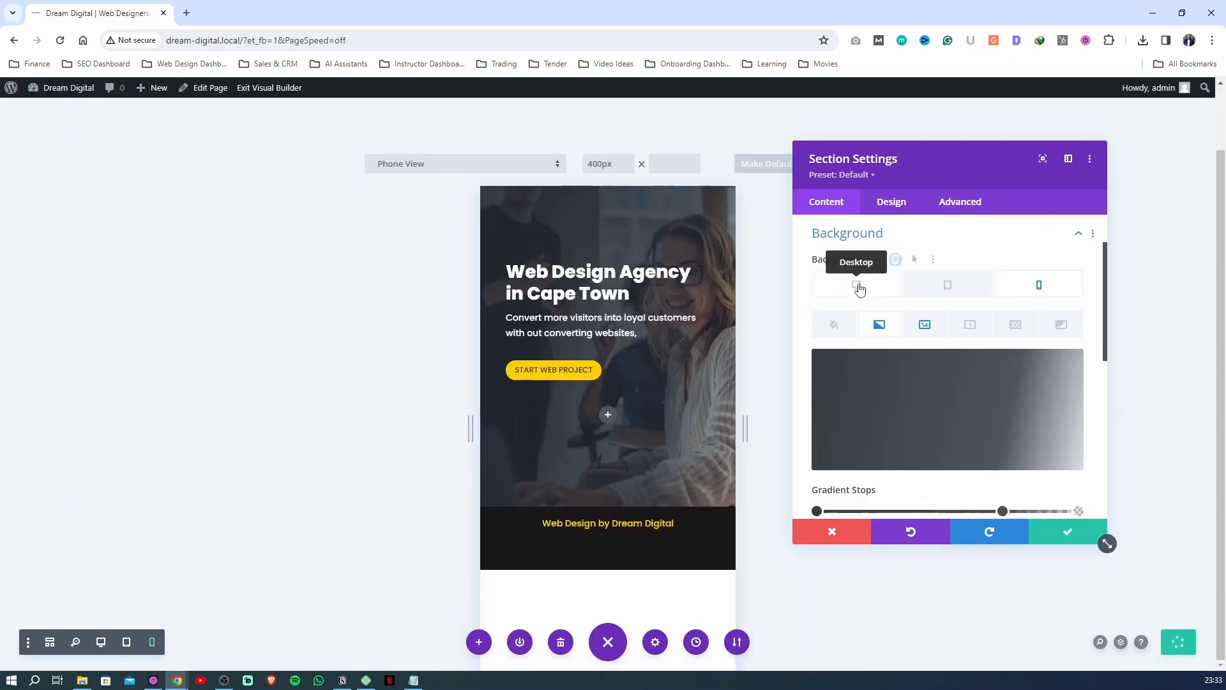
{"action": "left_click", "coordinate": [856, 285]}
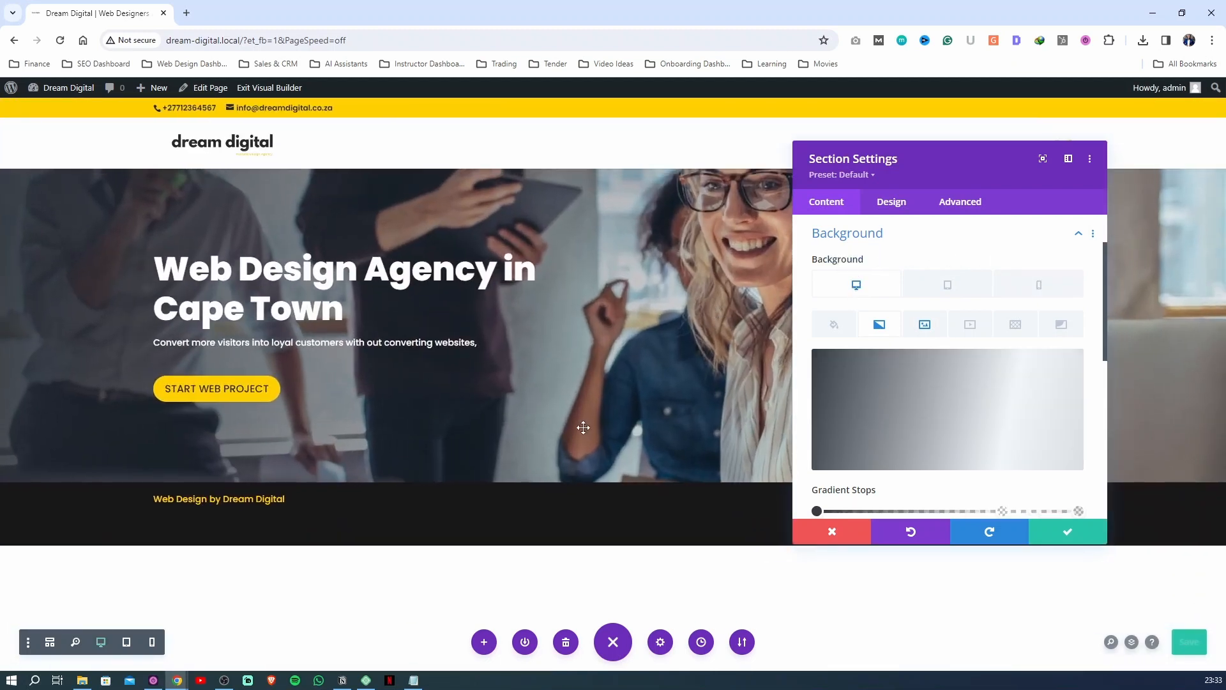
{"action": "key", "text": "Escape"}
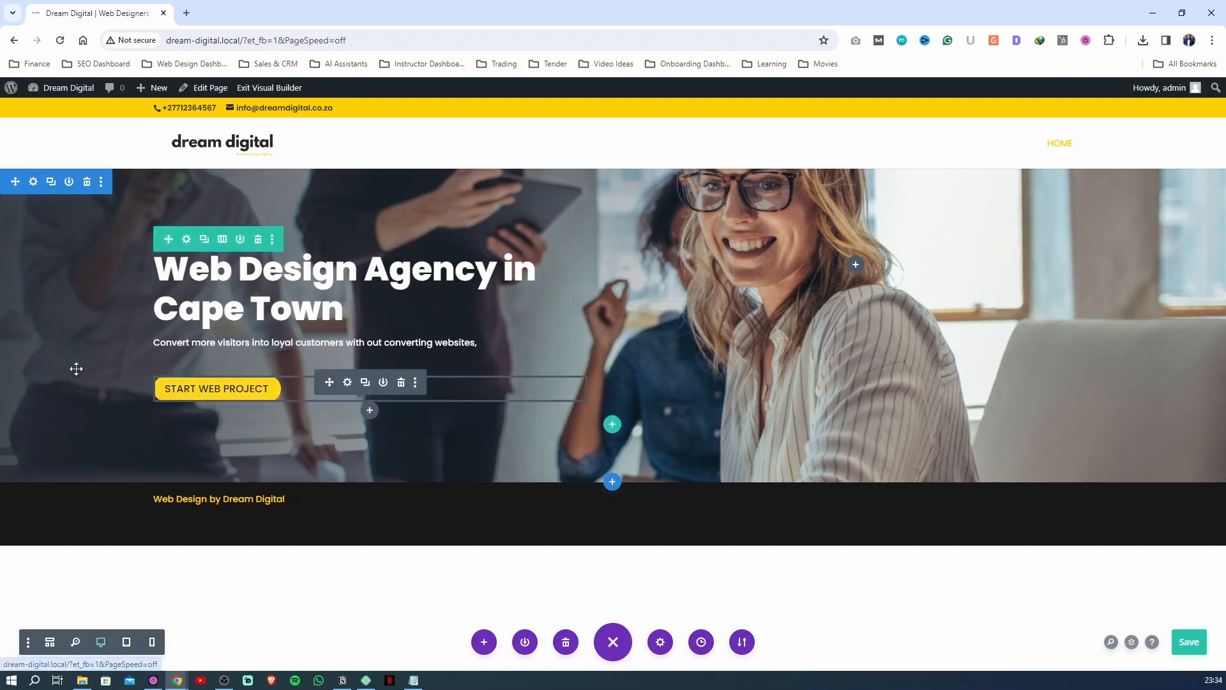
Link the hero section's top and bottom padding on desktop, set both to 120px, and save the page
{"action": "left_click", "coordinate": [48, 283]}
{"action": "left_click", "coordinate": [900, 205]}
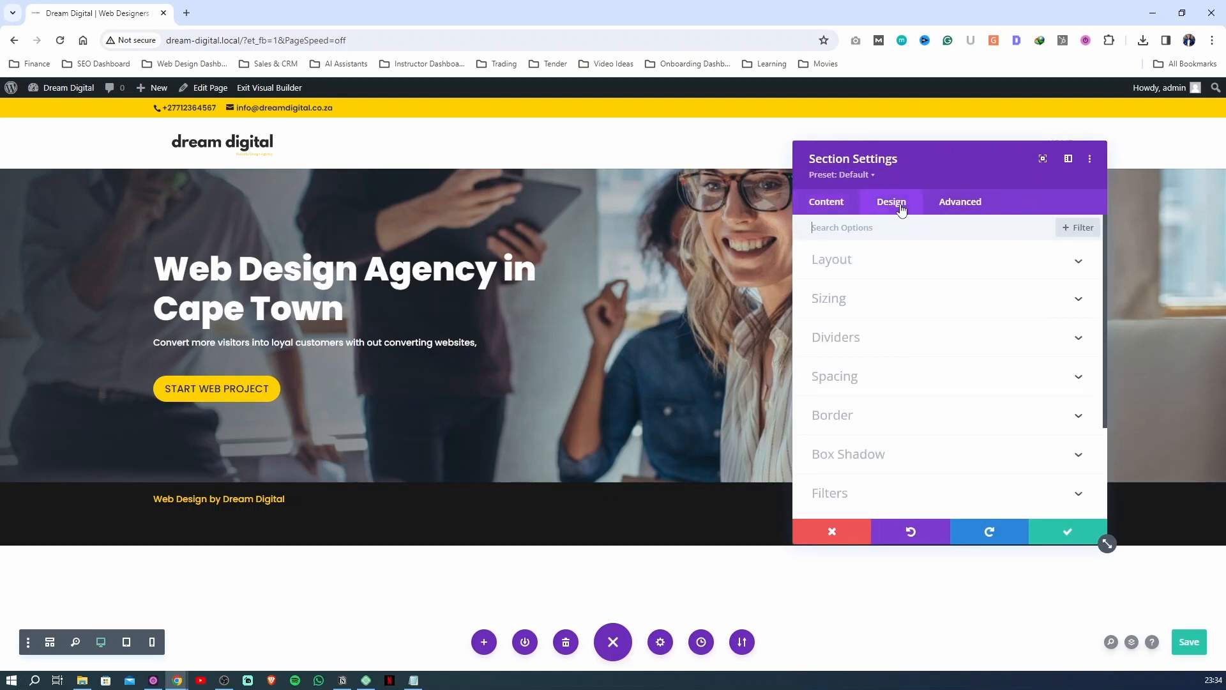
{"action": "left_click", "coordinate": [862, 376]}
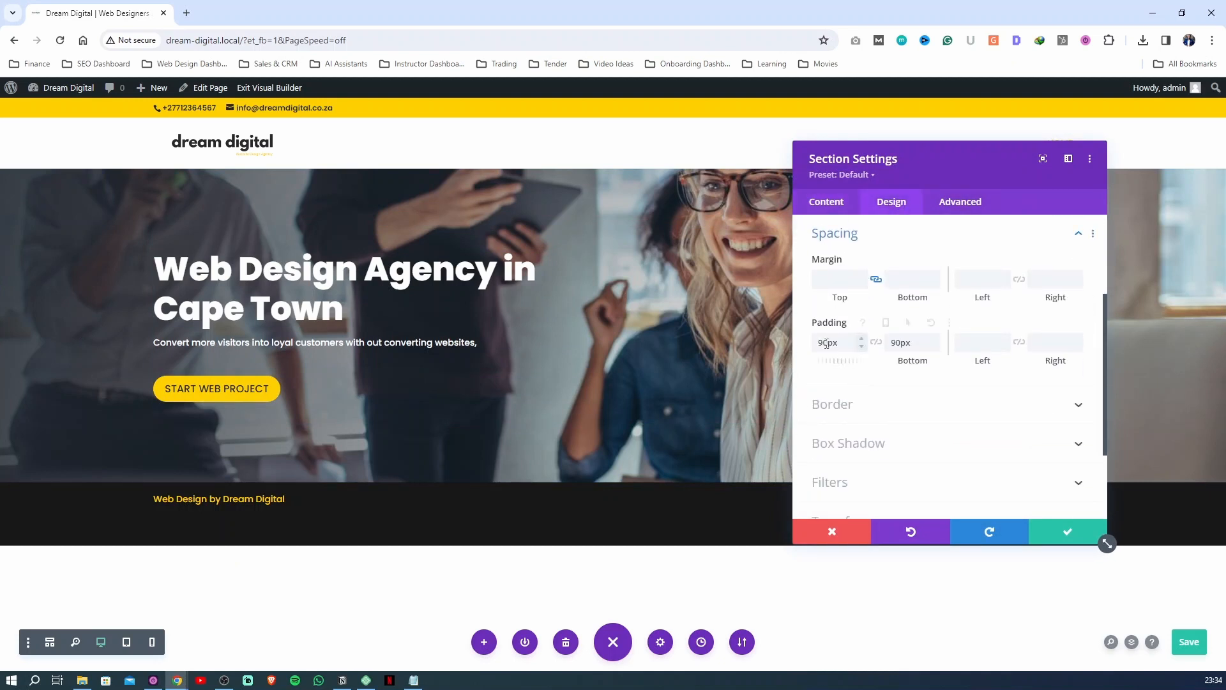
{"action": "left_click_drag", "start_coordinate": [828, 343], "coordinate": [814, 344]}
{"action": "left_click", "coordinate": [876, 343]}
{"action": "left_click_drag", "start_coordinate": [828, 343], "coordinate": [816, 345]}
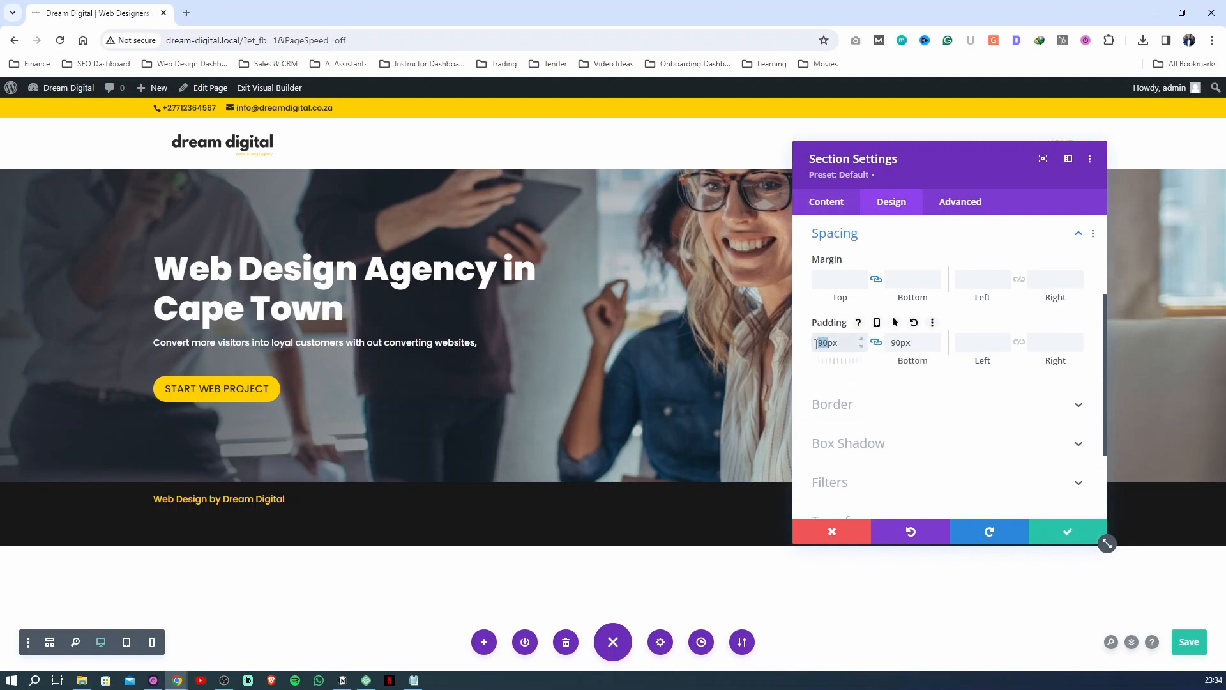
{"action": "key", "text": "Down"}
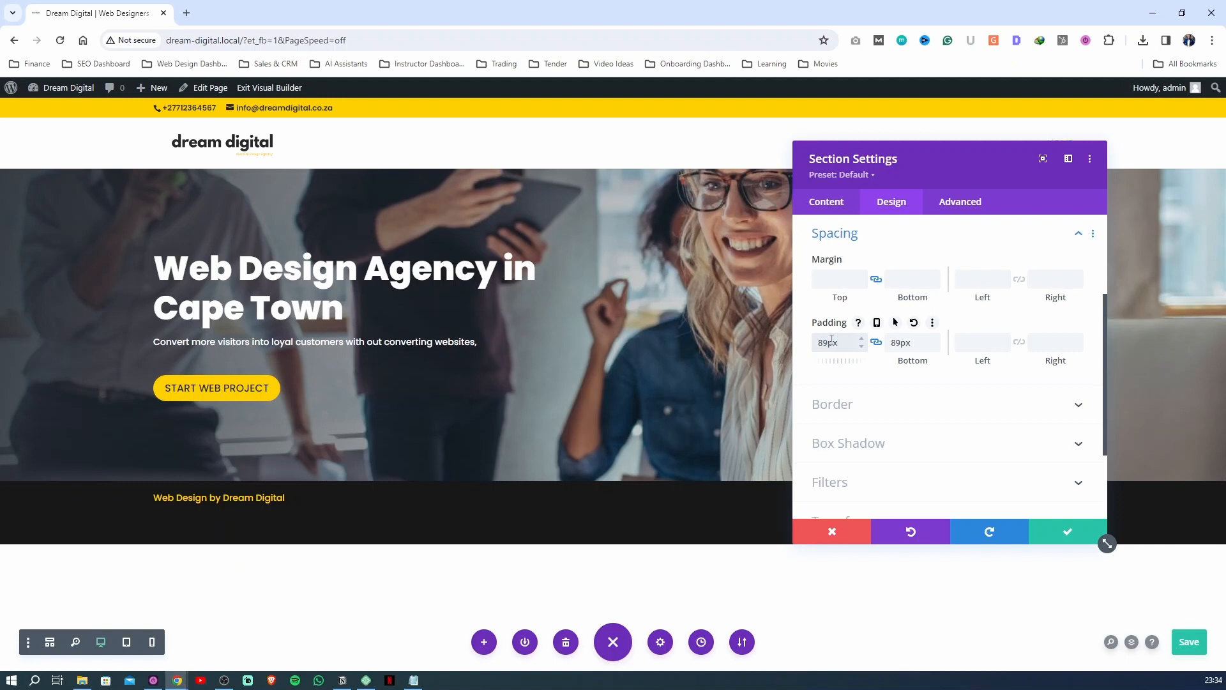
{"action": "double_click", "coordinate": [829, 342]}
{"action": "type", "text": "120"}
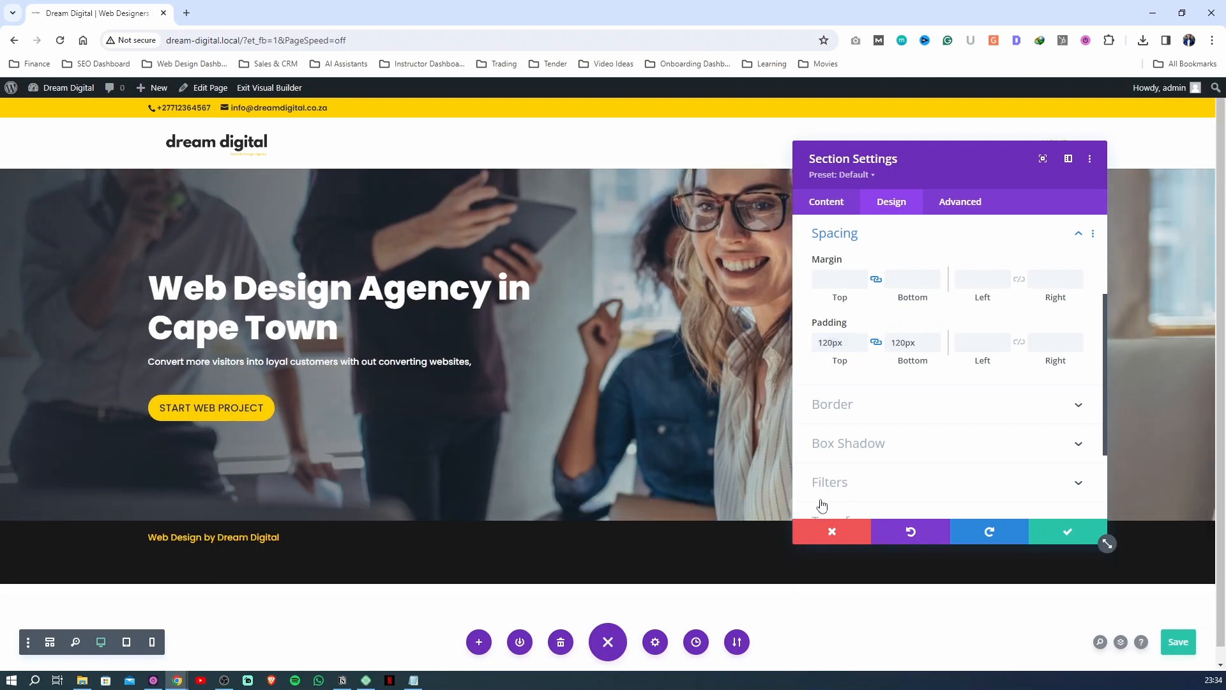
{"action": "left_click", "coordinate": [830, 530]}
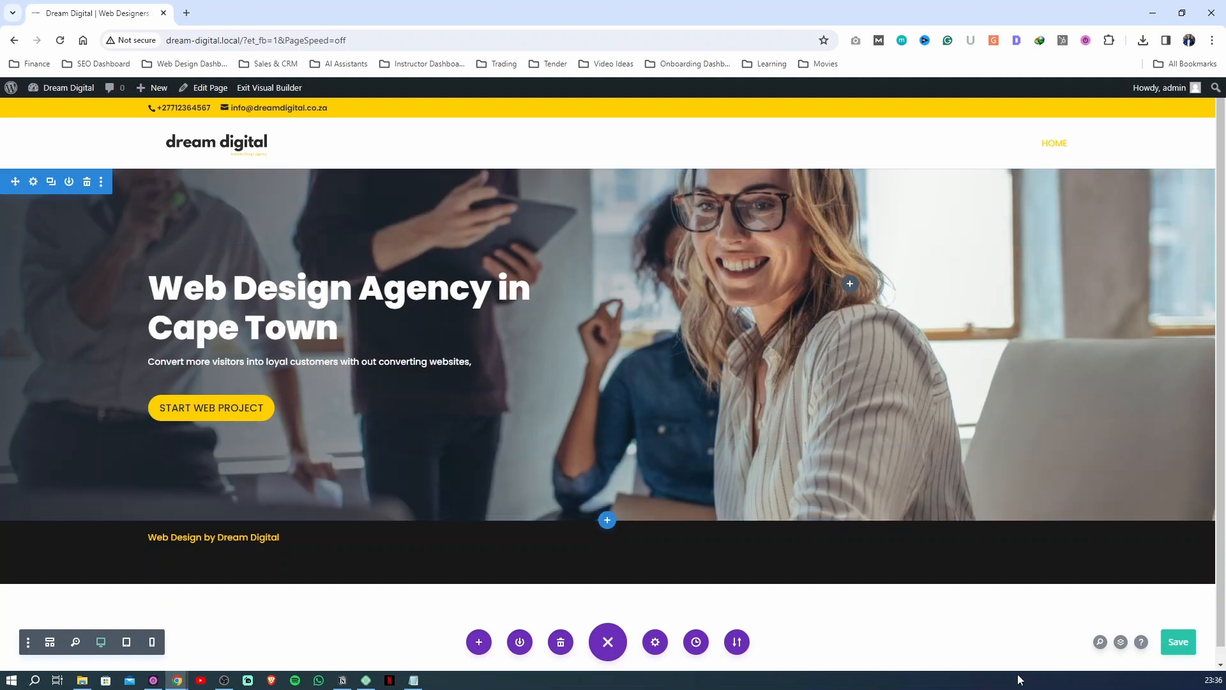
{"action": "key", "text": "ctrl+s"}
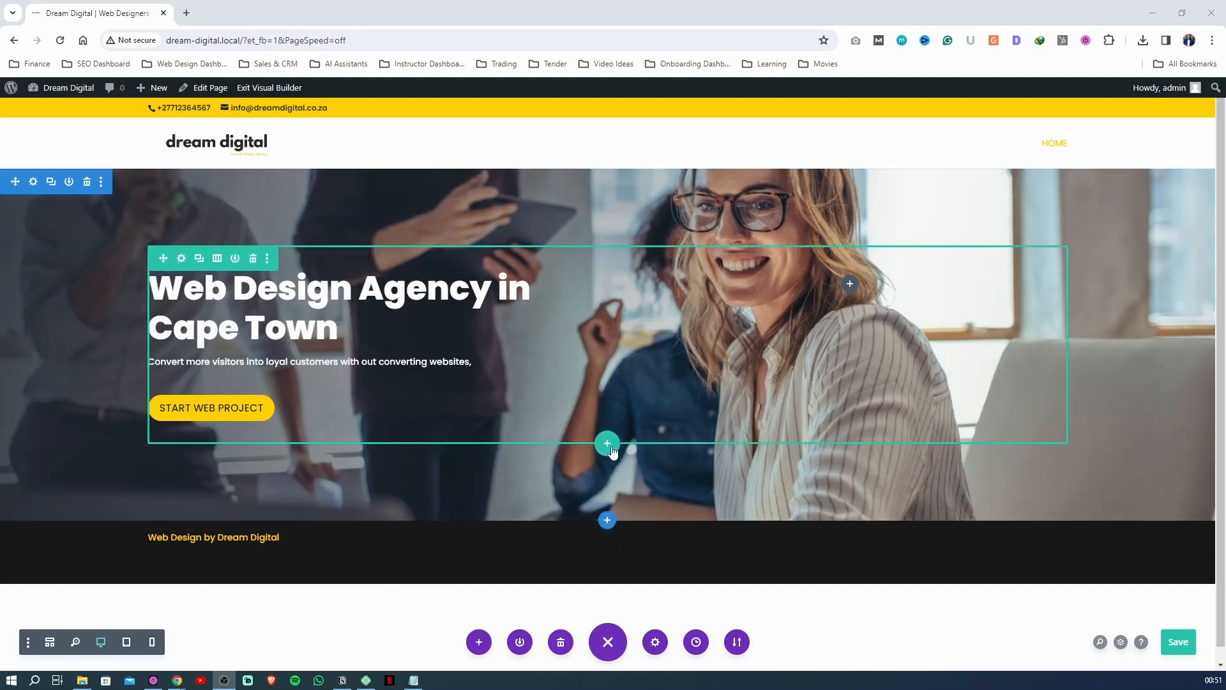
Insert a row of six equal columns below the hero's heading and button row, without adding a module yet
{"action": "left_click", "coordinate": [608, 443]}
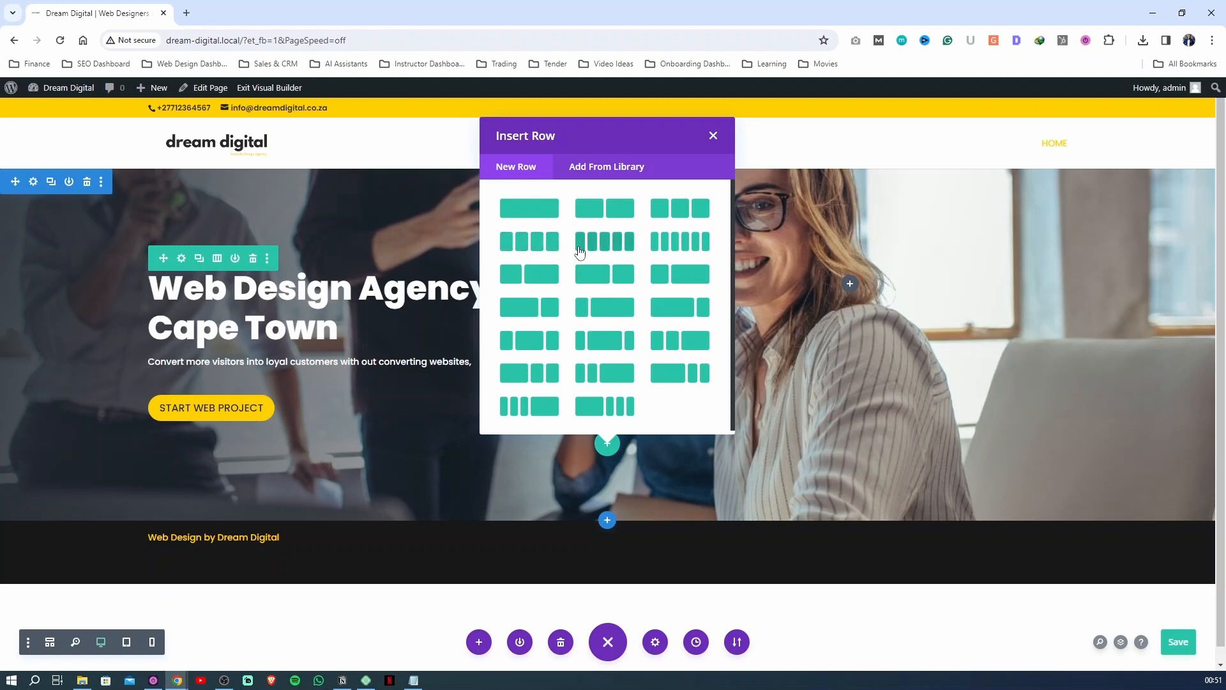
{"action": "left_click", "coordinate": [680, 247]}
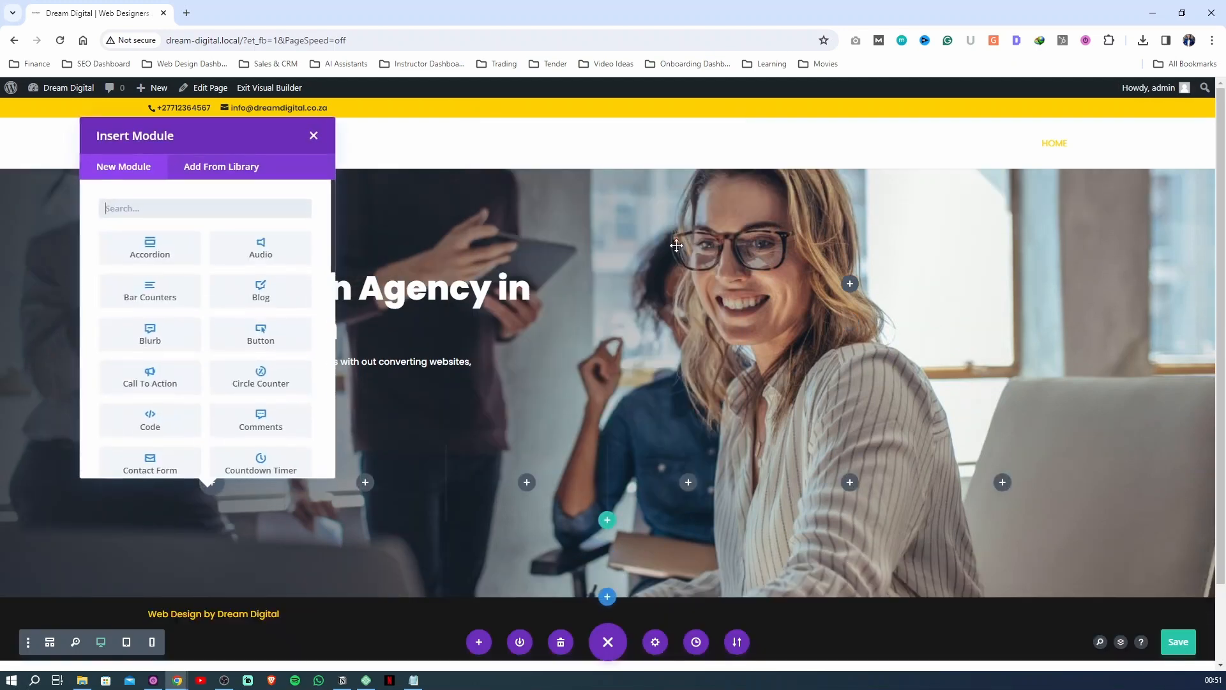
{"action": "left_click", "coordinate": [313, 136]}
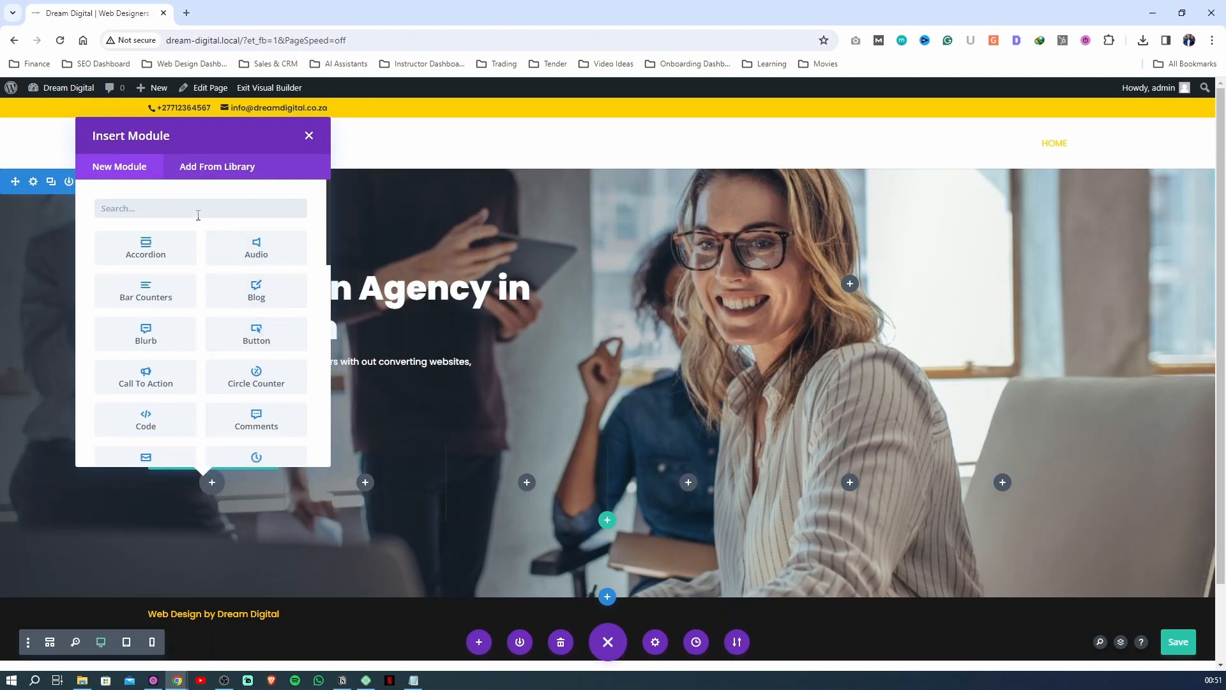
Add an Image module to the first column of the six-column row
{"action": "type", "text": "image"}
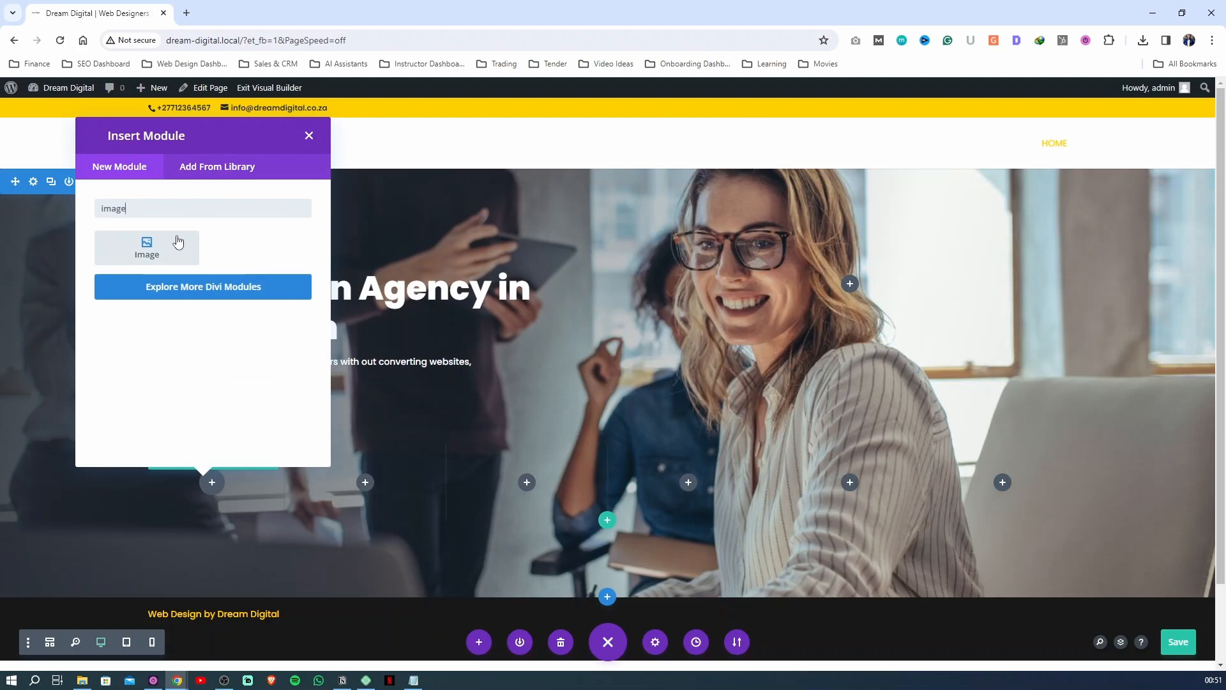
{"action": "left_click", "coordinate": [178, 242]}
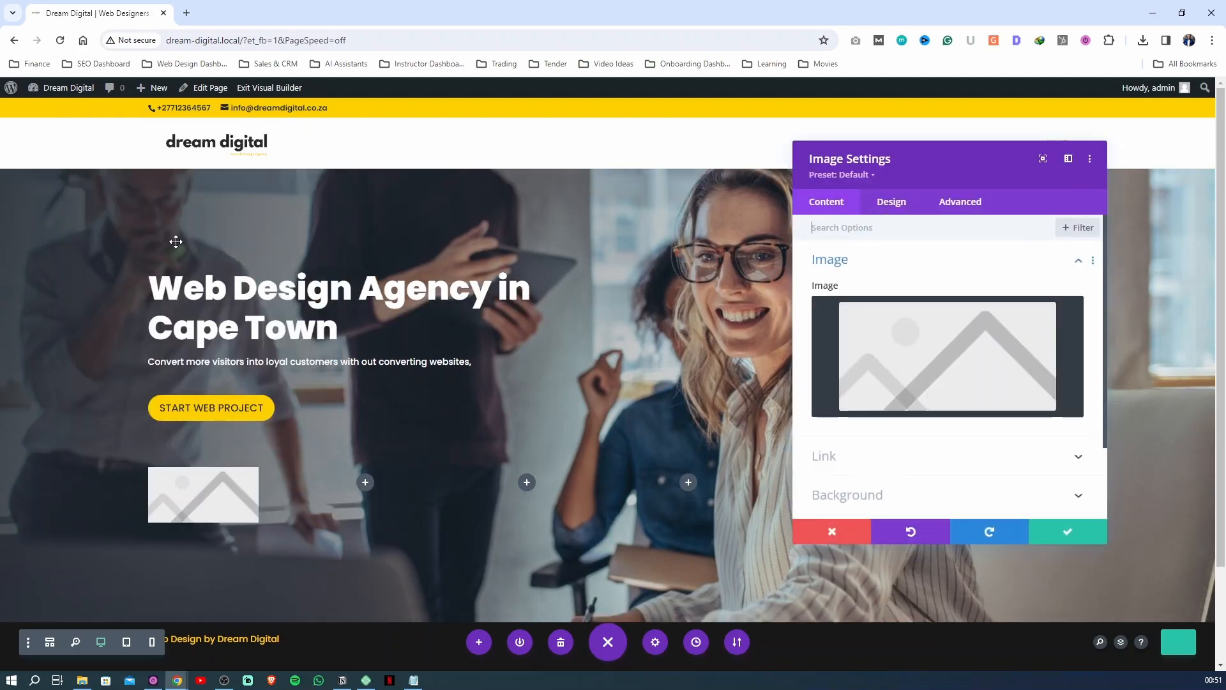
{"action": "left_click", "coordinate": [925, 349]}
{"action": "left_click", "coordinate": [1194, 104]}
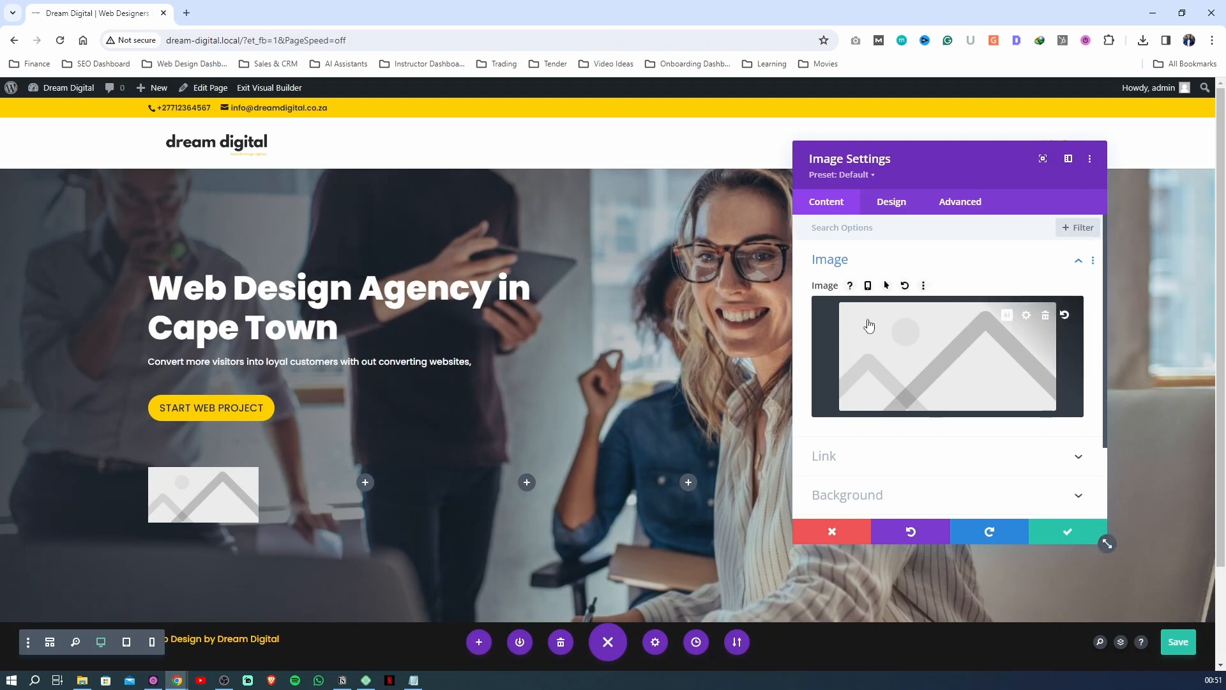
{"action": "scroll", "coordinate": [885, 358], "scroll_direction": "down", "scroll_amount": 3}
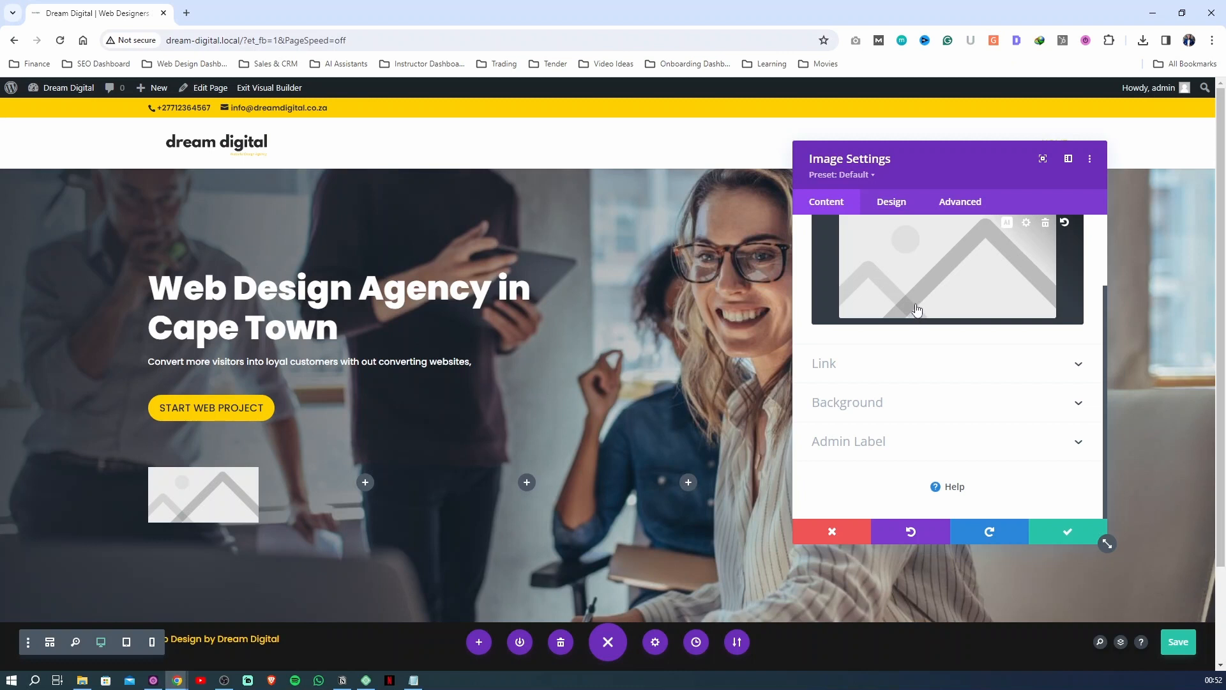
{"action": "scroll", "coordinate": [853, 396], "scroll_direction": "up", "scroll_amount": 3}
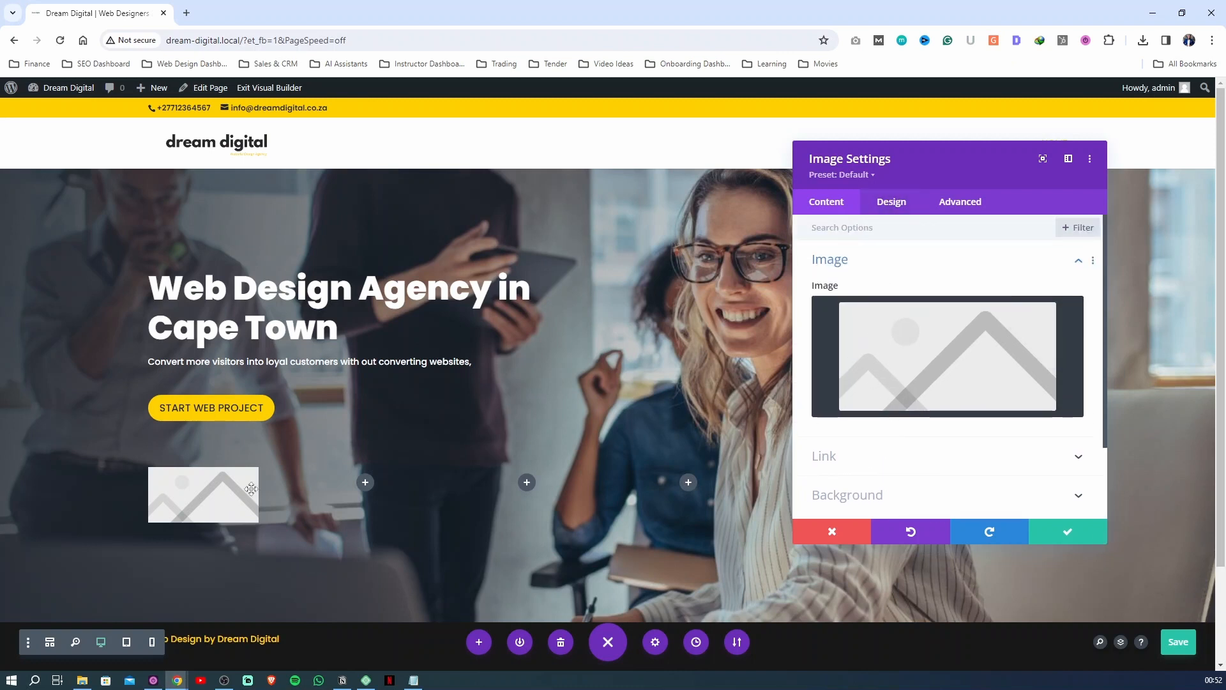
{"action": "left_click", "coordinate": [907, 367]}
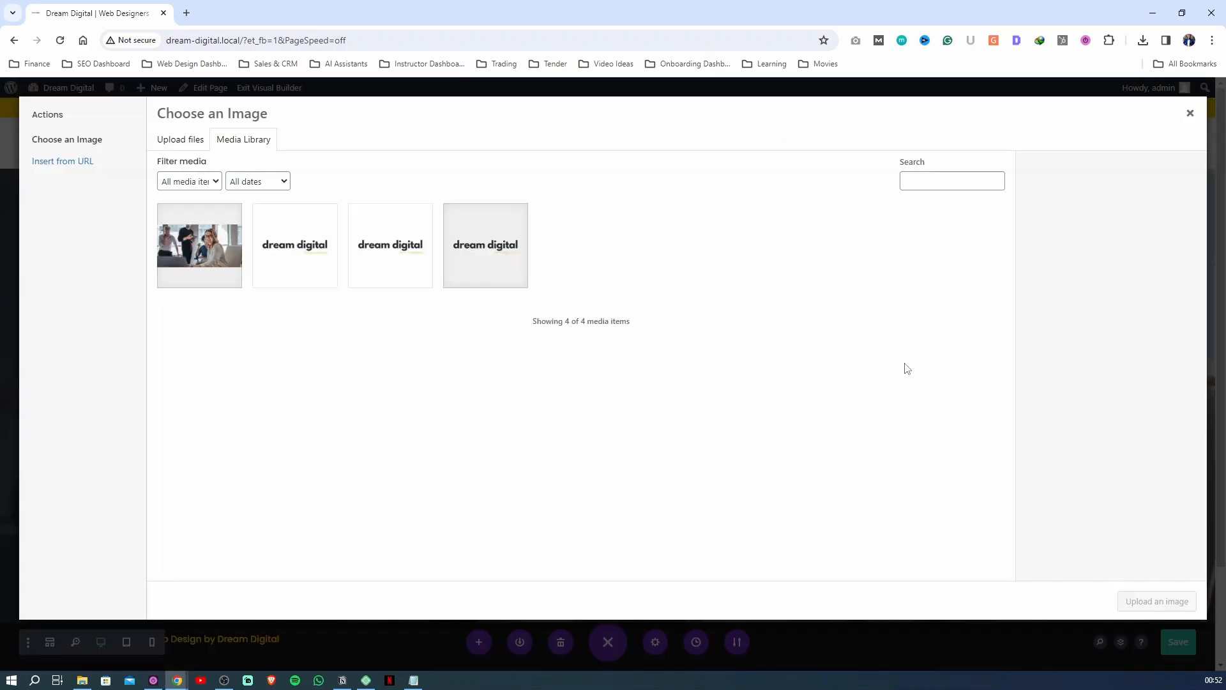
{"action": "left_click", "coordinate": [1189, 113]}
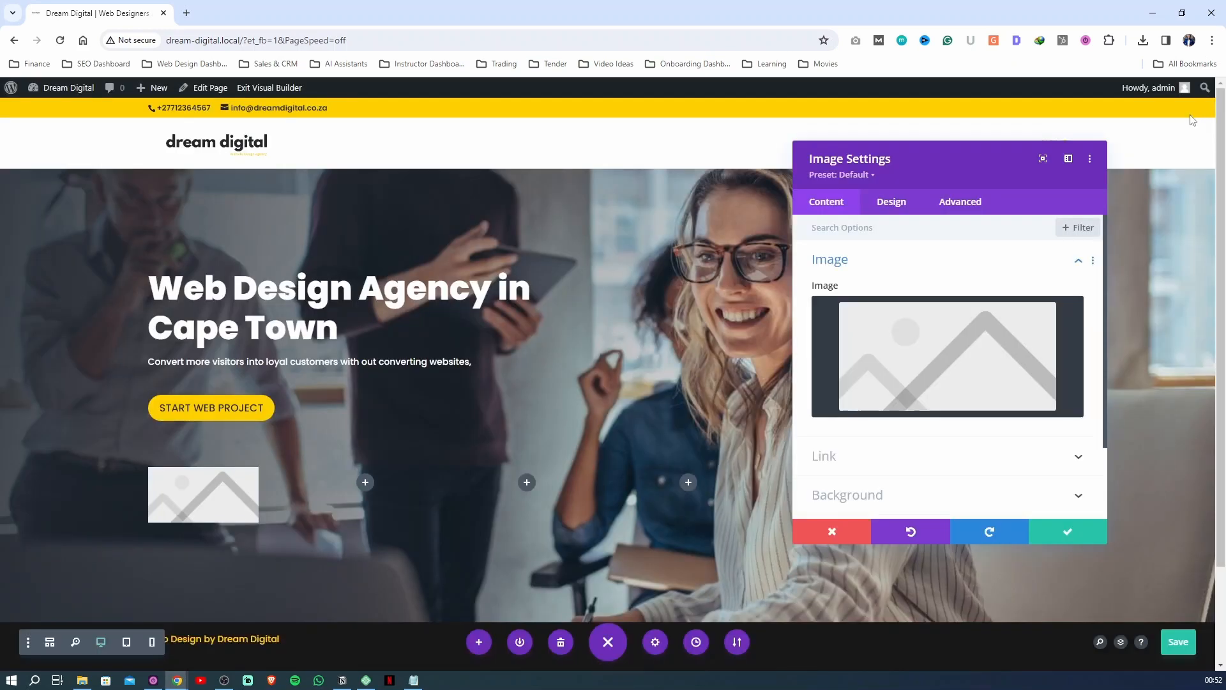
Upload the canon, mercedes benz, microsoft, nike, payoneer and tesls logos from the Client Logos folder to the media library
{"action": "left_click", "coordinate": [922, 363]}
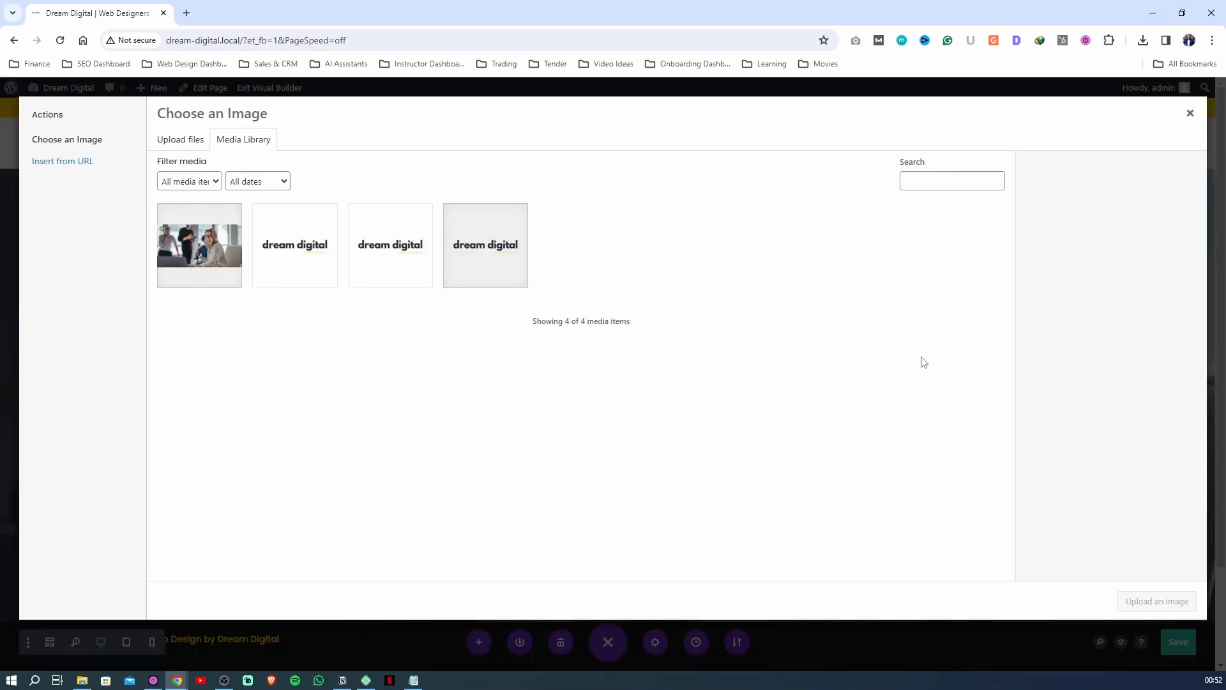
{"action": "left_click", "coordinate": [186, 144]}
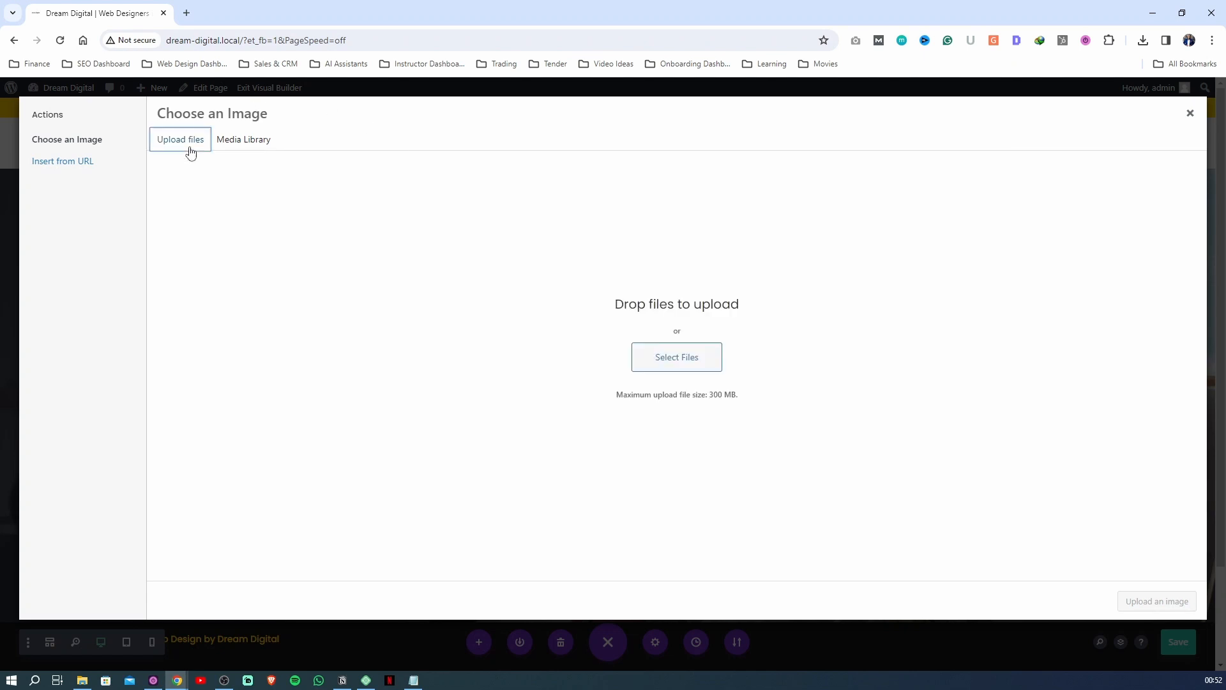
{"action": "left_click", "coordinate": [683, 359]}
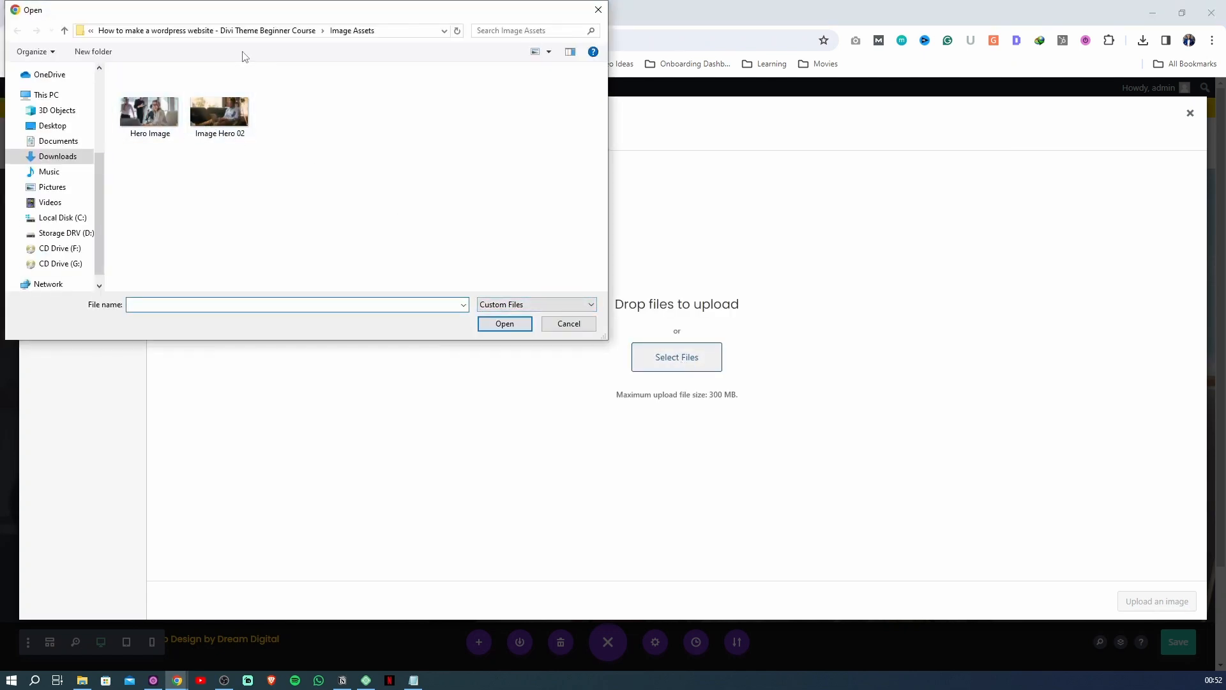
{"action": "left_click", "coordinate": [259, 31]}
{"action": "left_click", "coordinate": [165, 94]}
{"action": "double_click", "coordinate": [165, 96]}
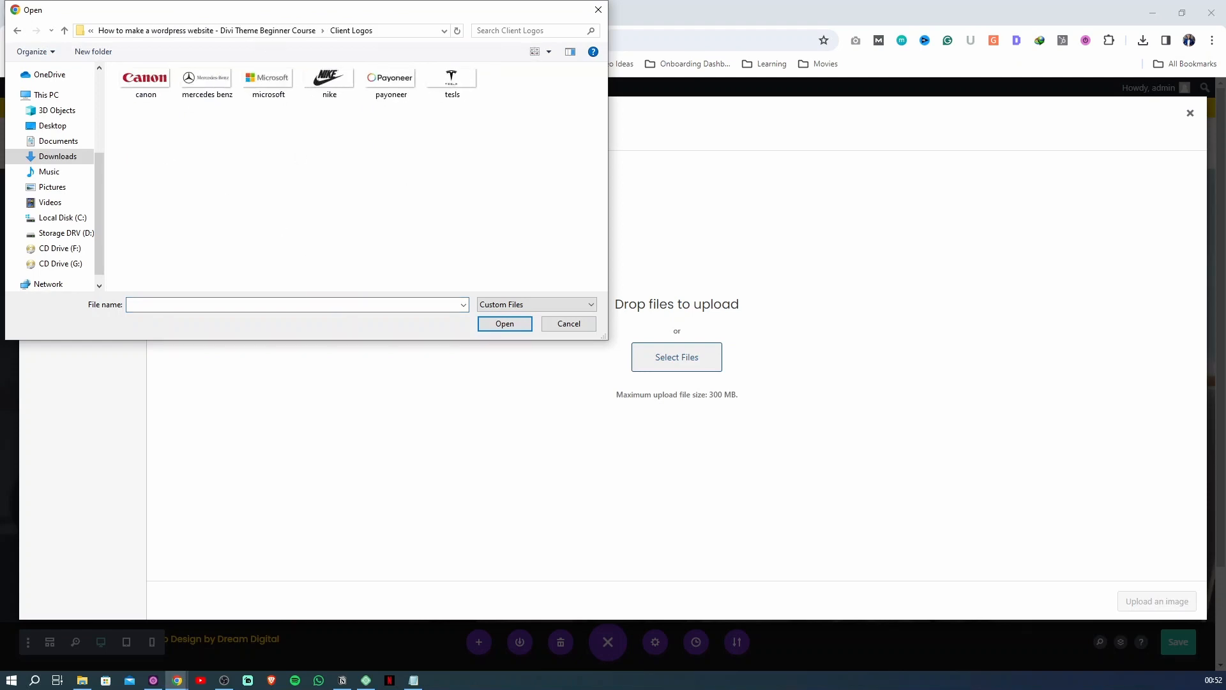
{"action": "scroll", "coordinate": [393, 215], "scroll_direction": "up", "scroll_amount": 2, "text": "ctrl"}
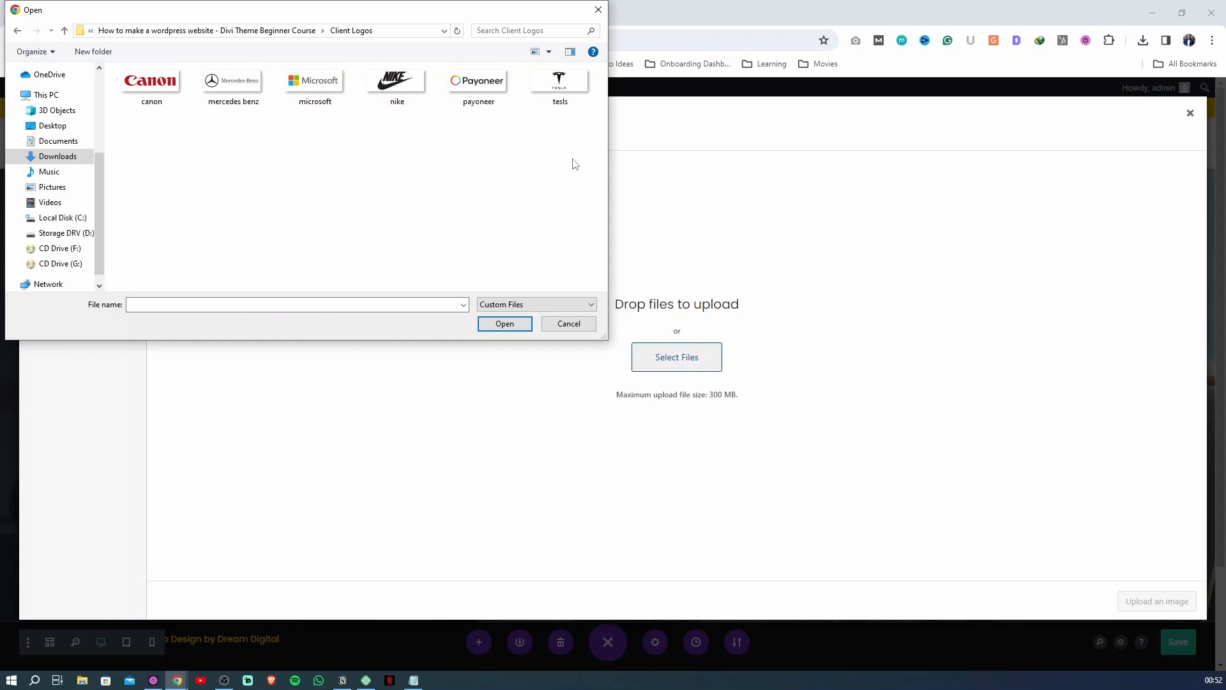
{"action": "left_click_drag", "start_coordinate": [572, 160], "coordinate": [105, 64]}
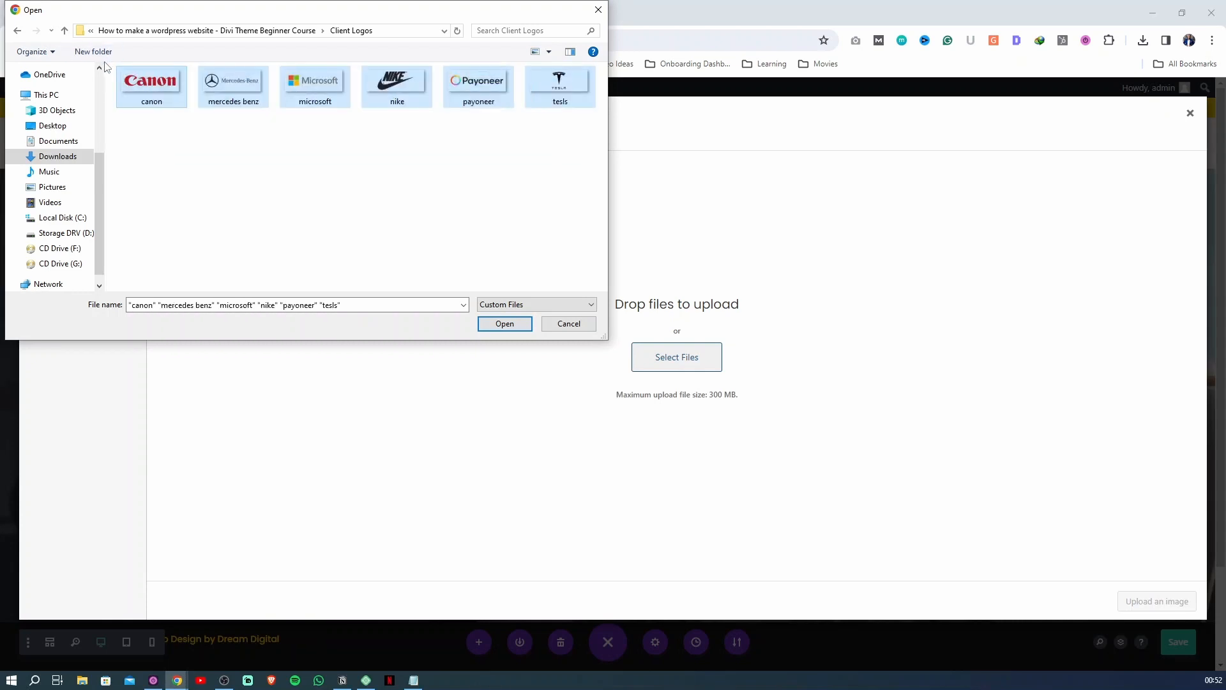
{"action": "left_click_drag", "start_coordinate": [598, 333], "coordinate": [666, 363]}
{"action": "left_click", "coordinate": [509, 256]}
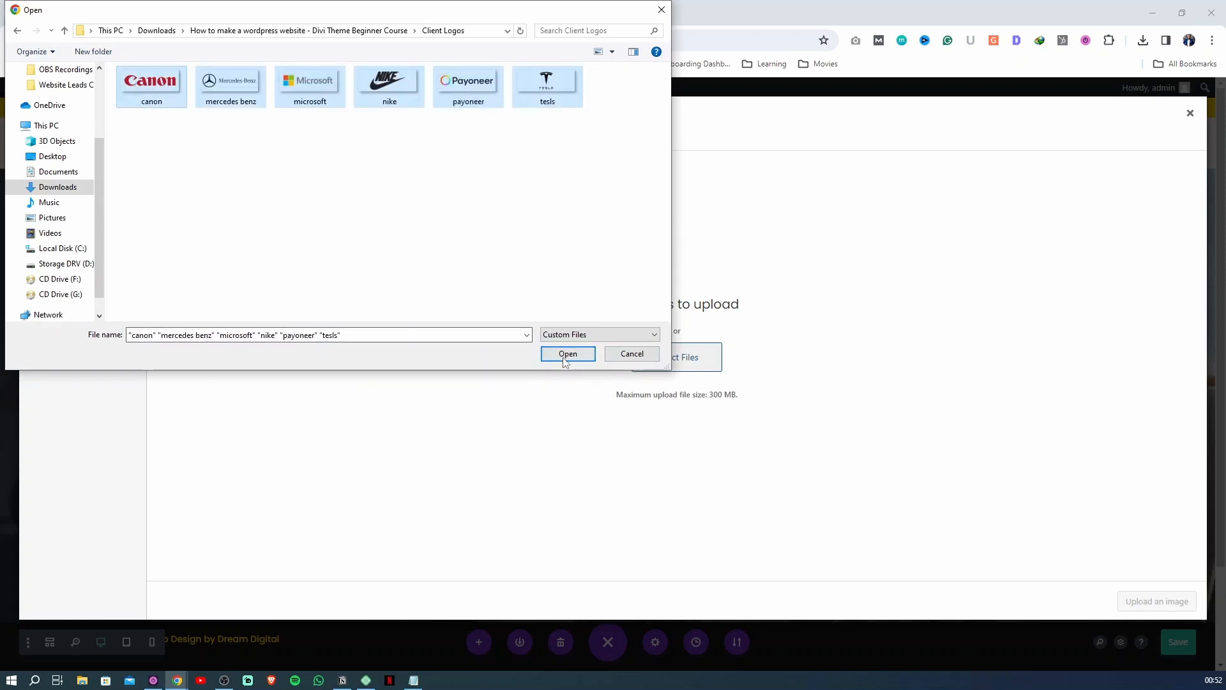
{"action": "left_click", "coordinate": [568, 353]}
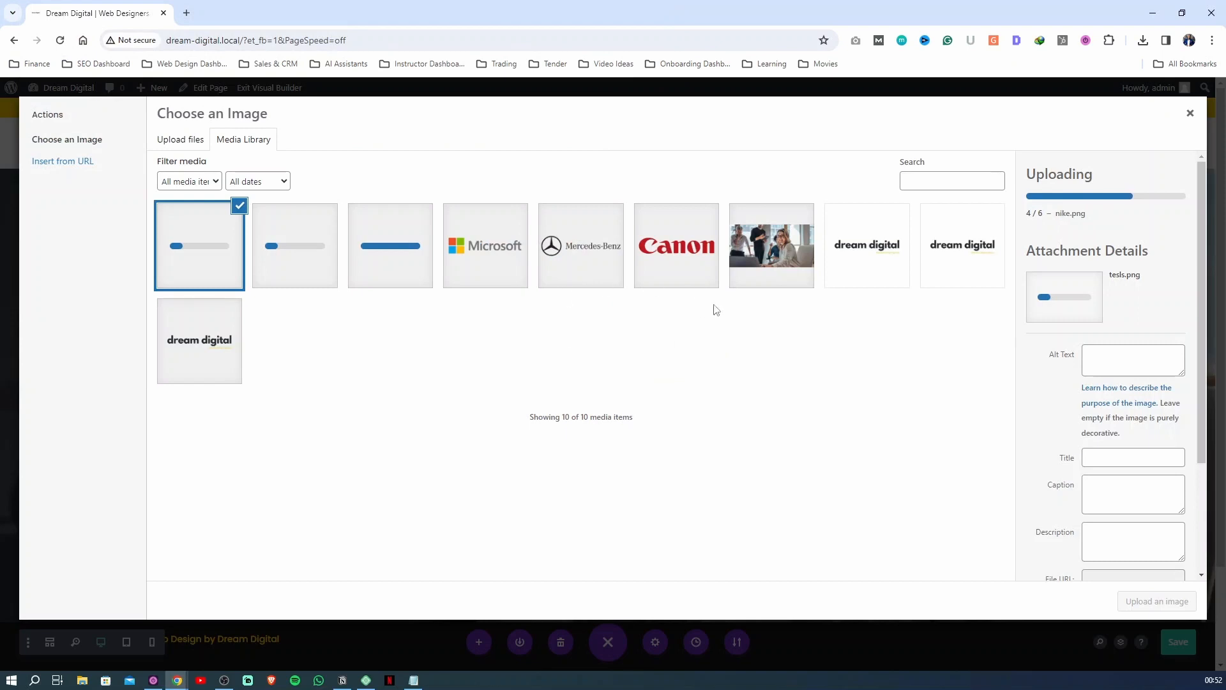
Use the uploaded Nike logo as the picture of the first column's Image module
{"action": "left_click", "coordinate": [674, 262]}
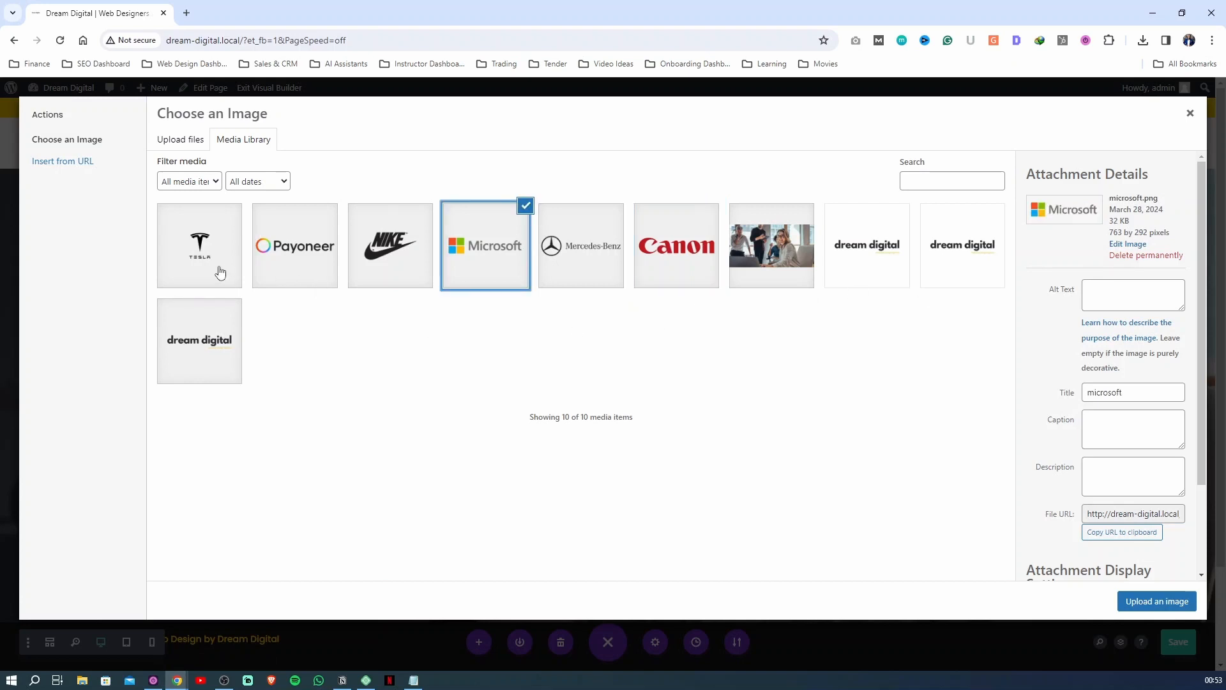
{"action": "left_click", "coordinate": [413, 282]}
{"action": "left_click", "coordinate": [1156, 600]}
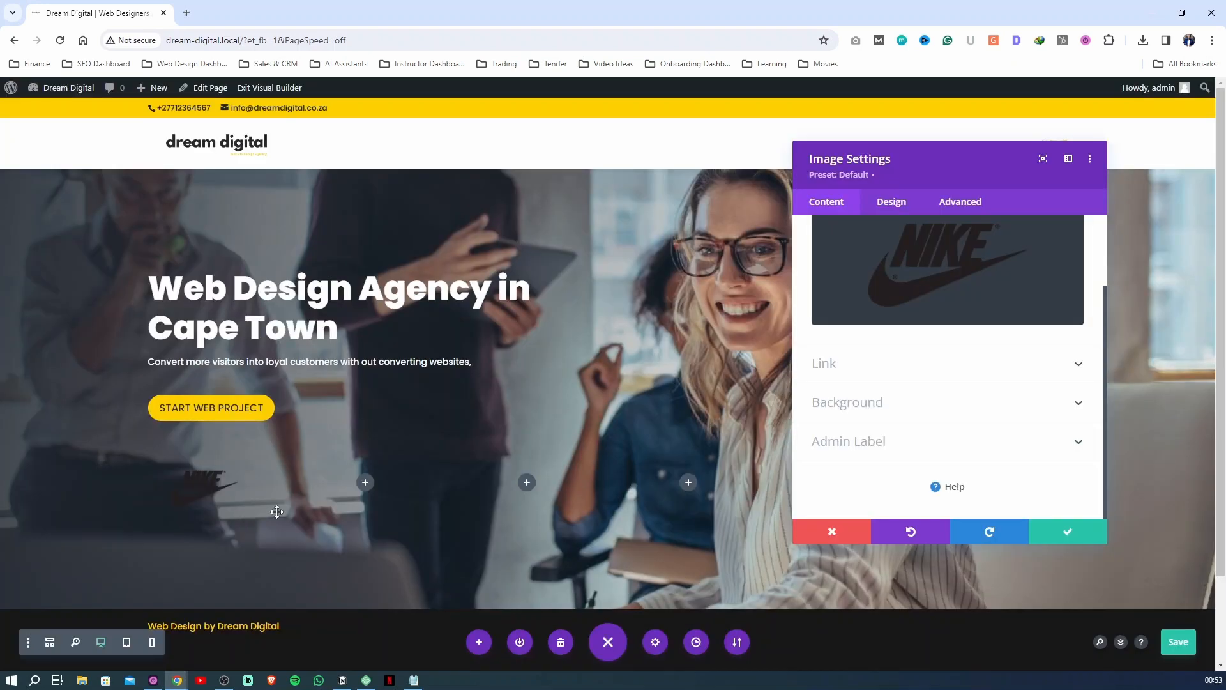
{"action": "left_click", "coordinate": [829, 415]}
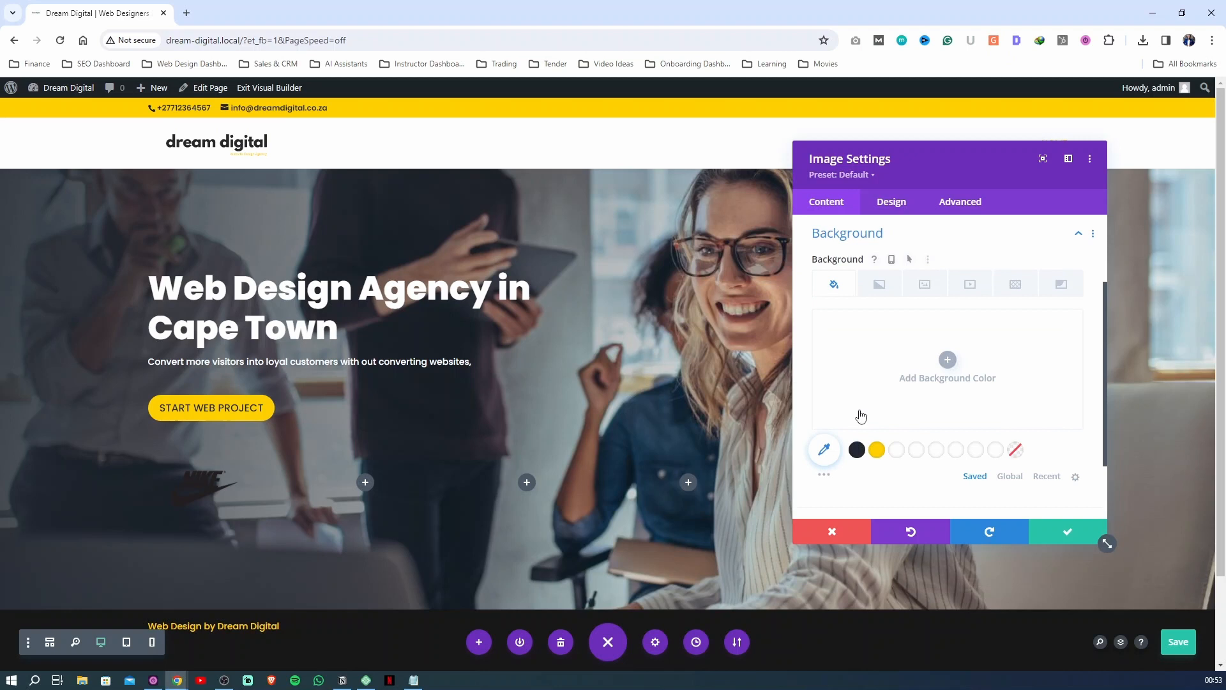
{"action": "left_click", "coordinate": [900, 450]}
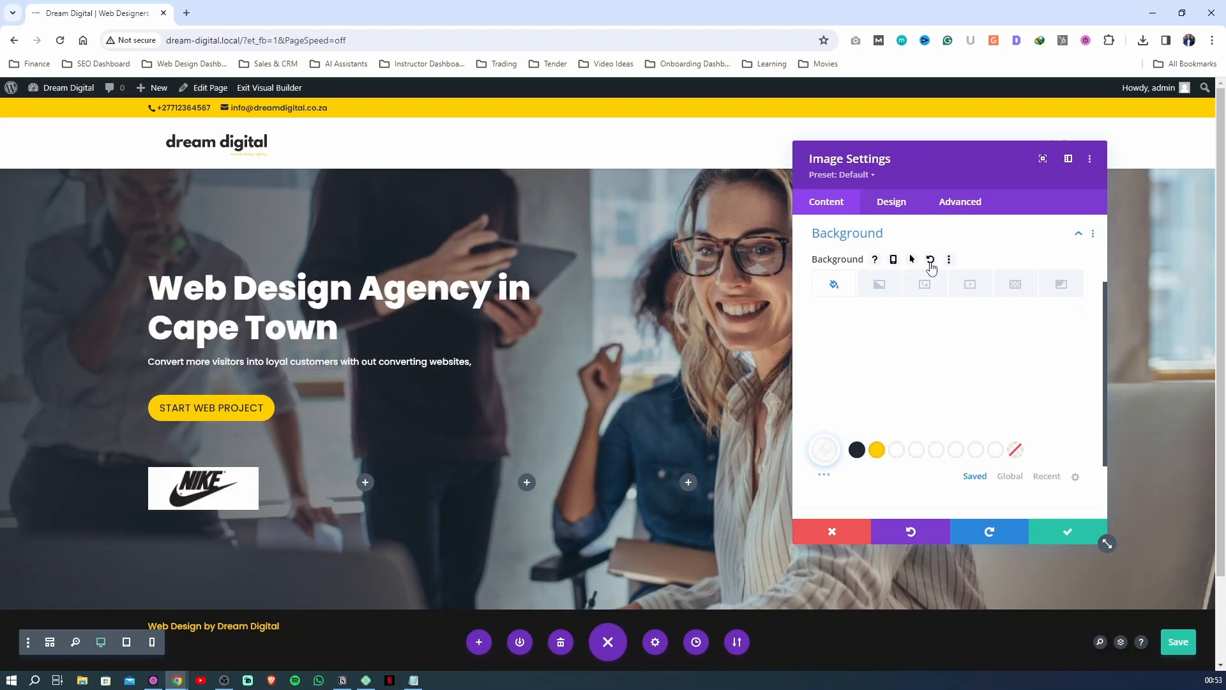
{"action": "left_click", "coordinate": [930, 264]}
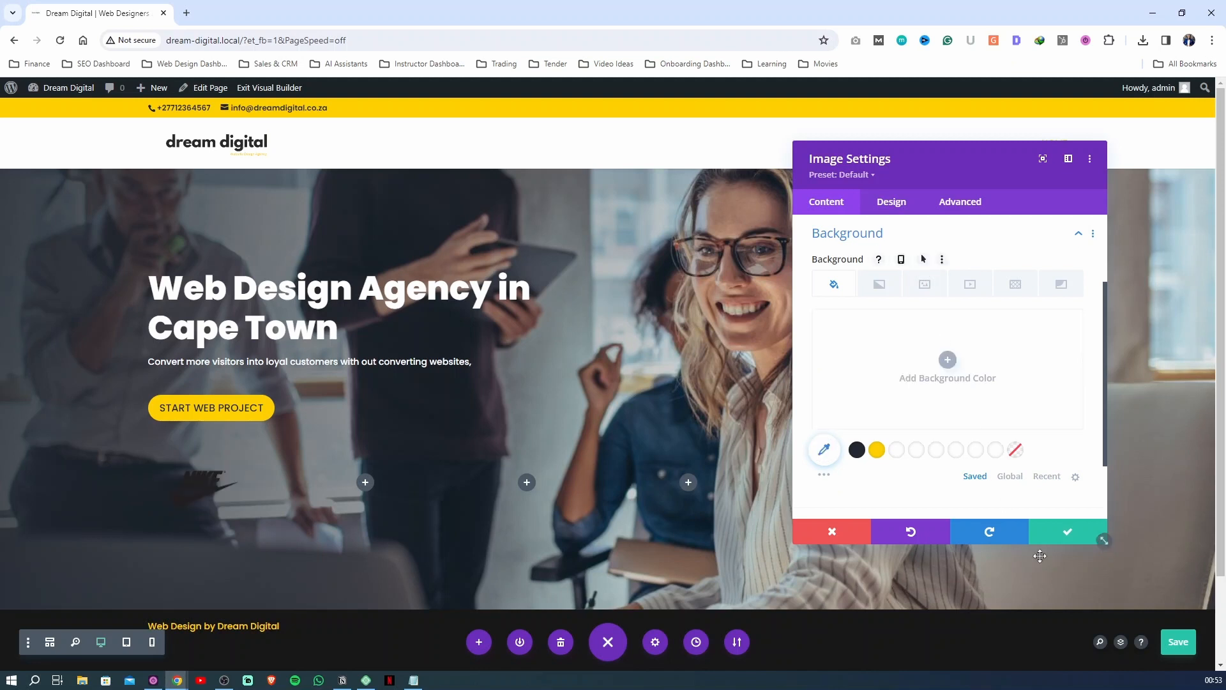
Save the Nike image's settings and give the six-column row a white #ffffff background
{"action": "left_click", "coordinate": [1060, 533]}
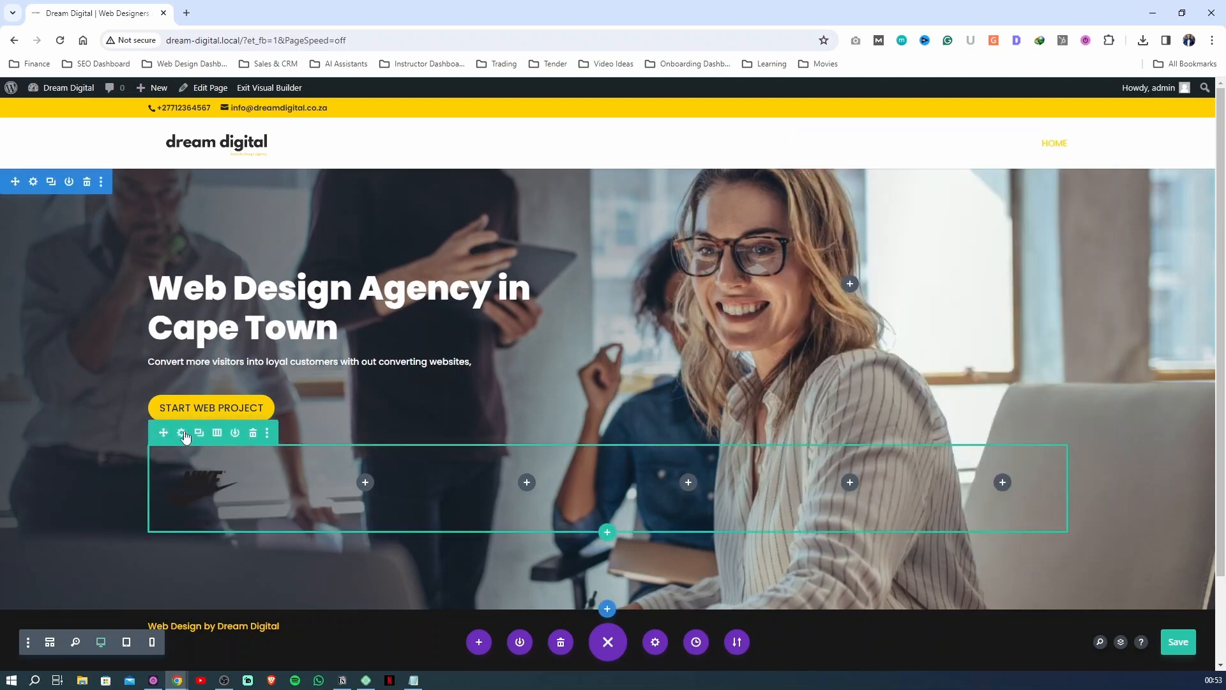
{"action": "left_click", "coordinate": [182, 433]}
{"action": "left_click", "coordinate": [896, 476]}
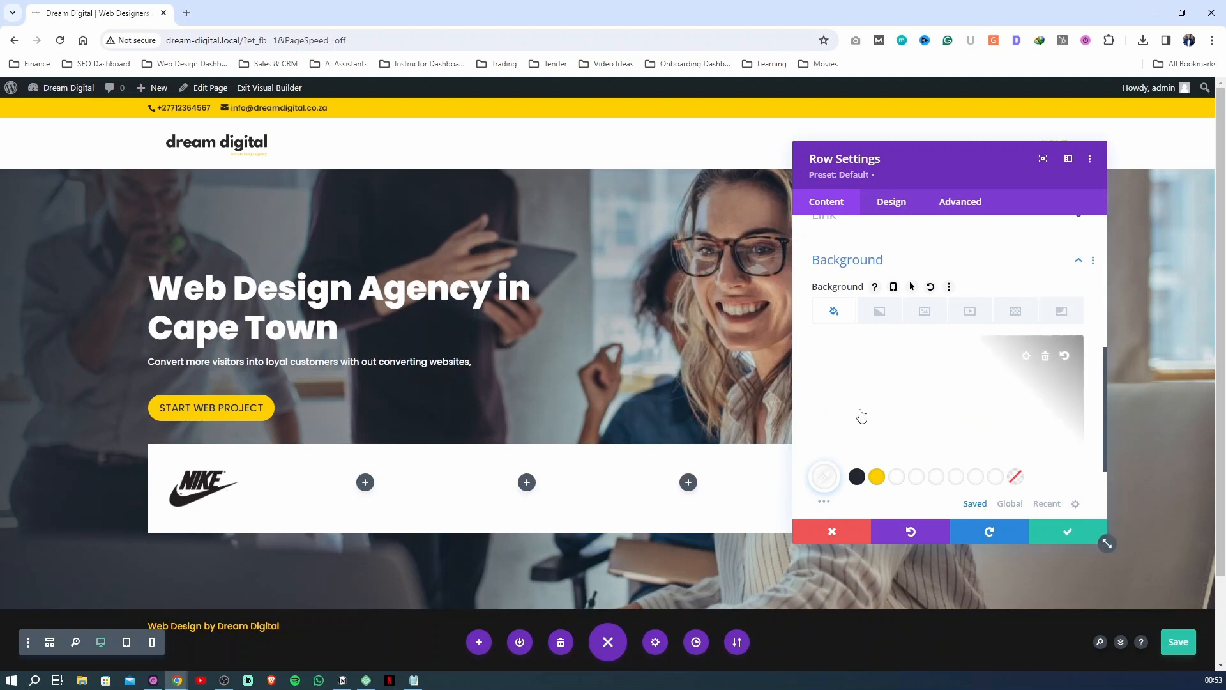
Round all four corners of the logo row to 15px with linked values
{"action": "left_click_drag", "start_coordinate": [982, 172], "coordinate": [914, 172]}
{"action": "left_click", "coordinate": [891, 219]}
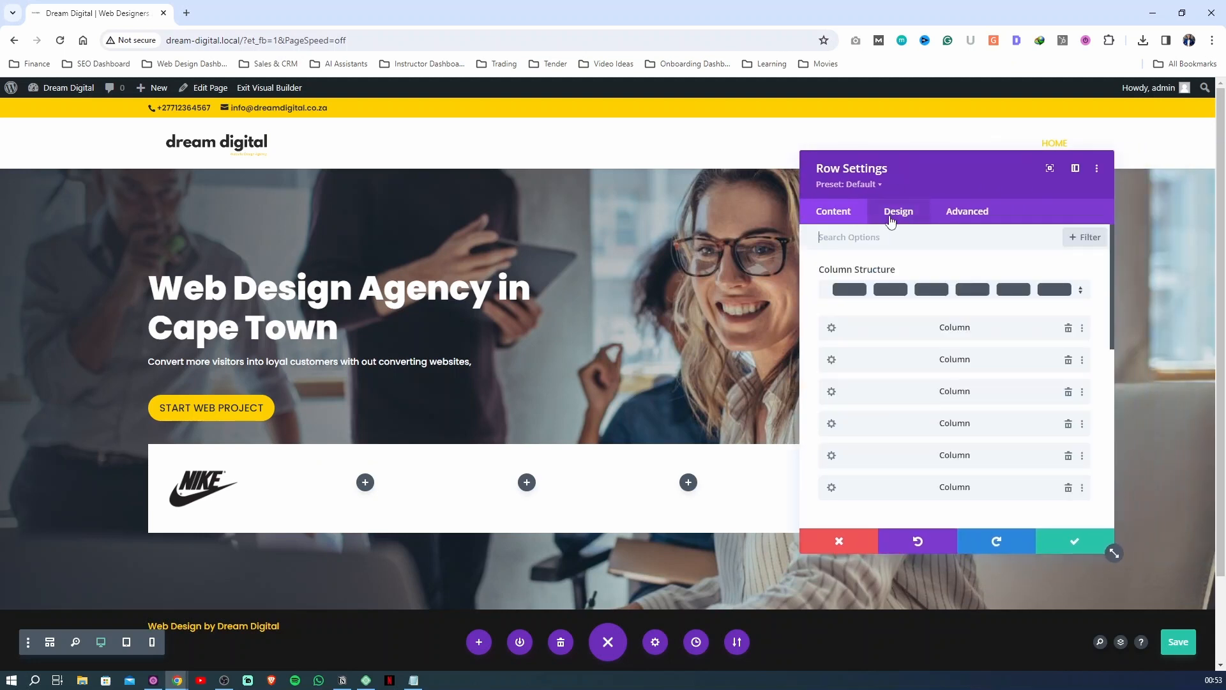
{"action": "scroll", "coordinate": [878, 319], "scroll_direction": "down", "scroll_amount": 5}
{"action": "left_click", "coordinate": [898, 211]}
{"action": "left_click", "coordinate": [852, 348]}
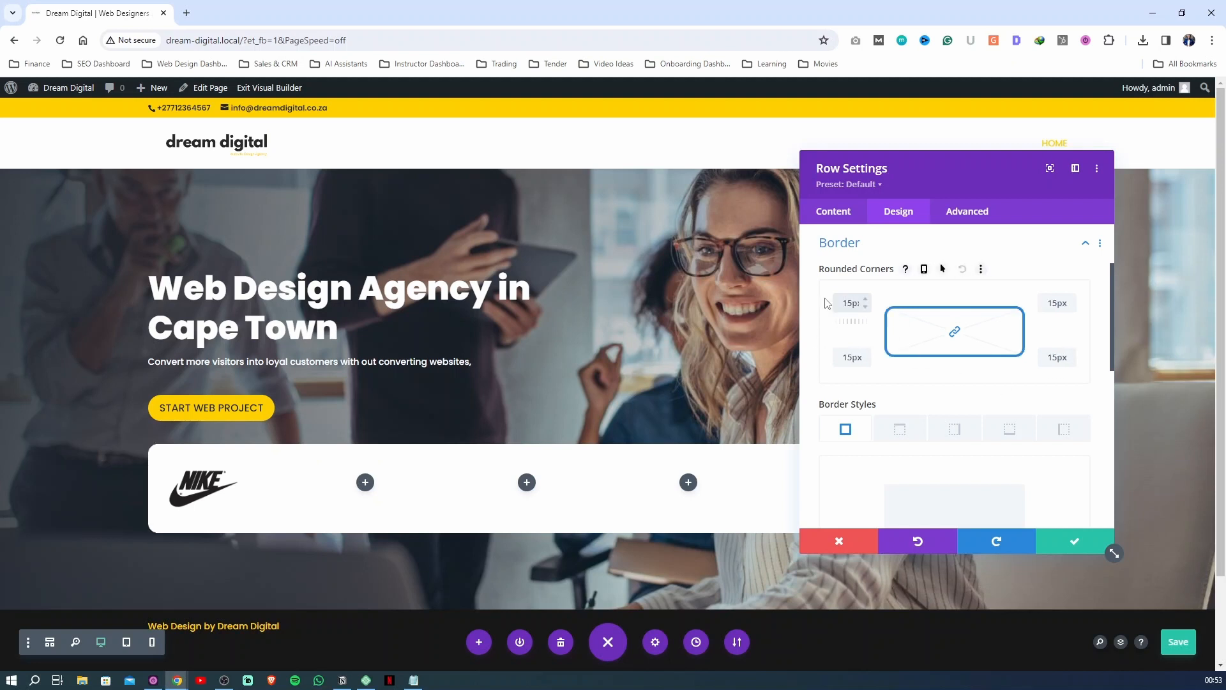
{"action": "left_click", "coordinate": [825, 317]}
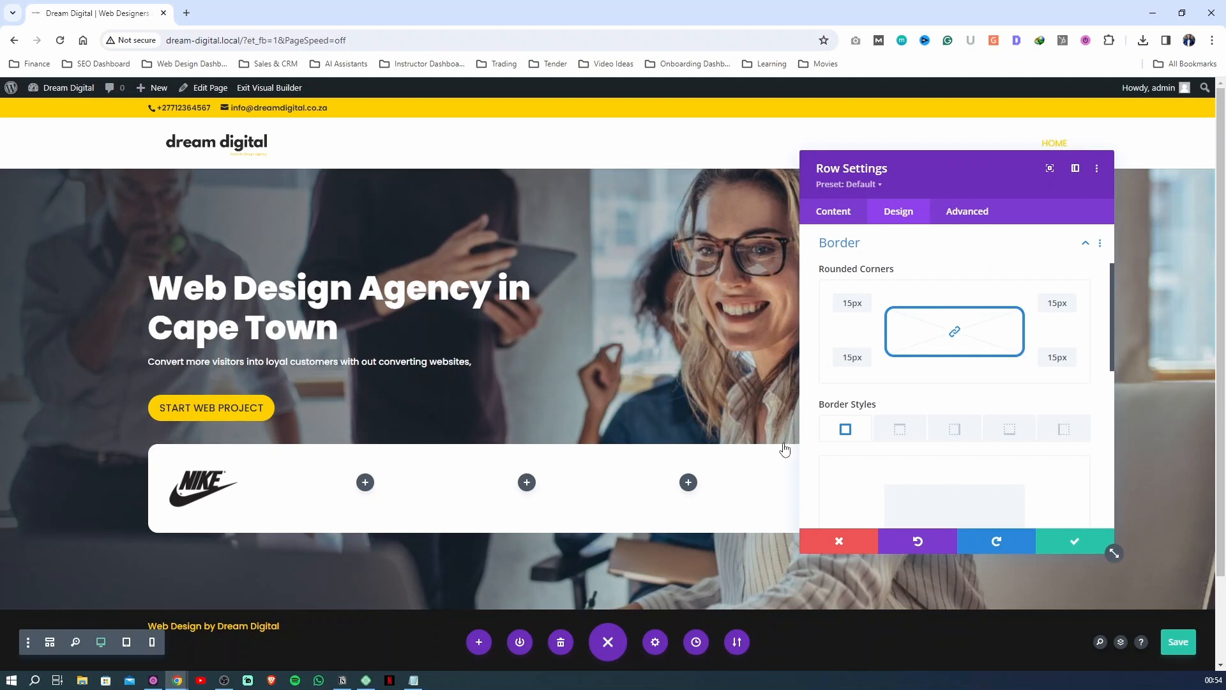
{"action": "left_click_drag", "start_coordinate": [842, 303], "coordinate": [863, 308]}
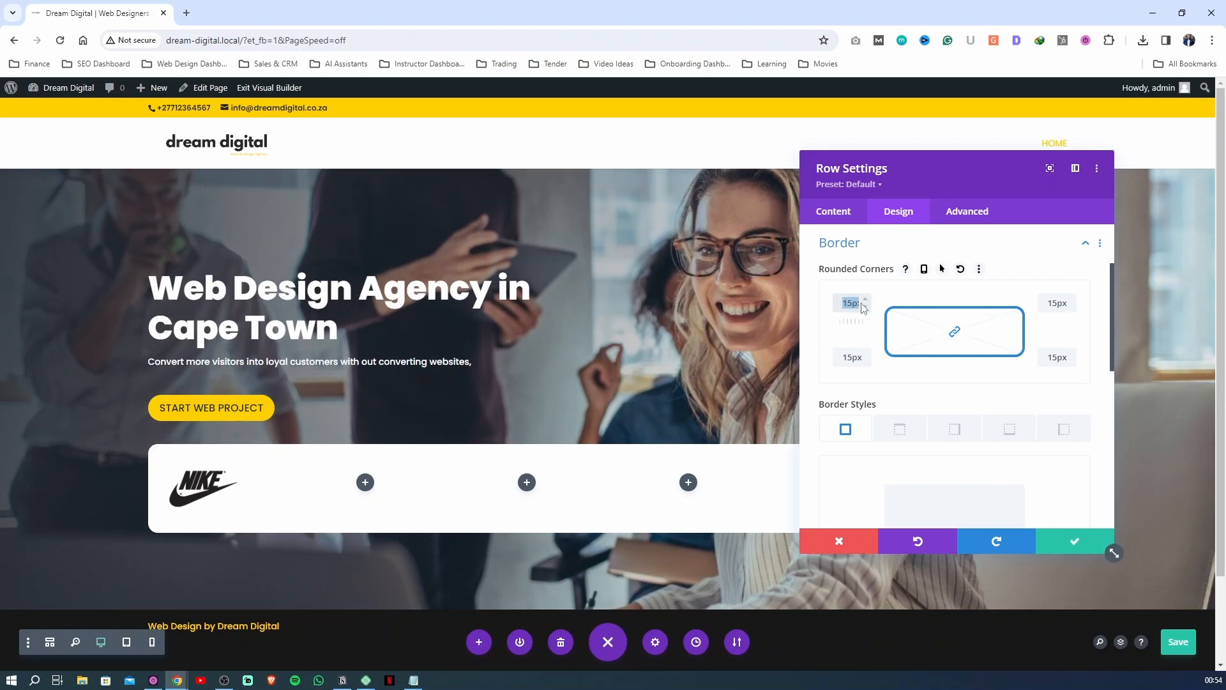
{"action": "type", "text": "30px"}
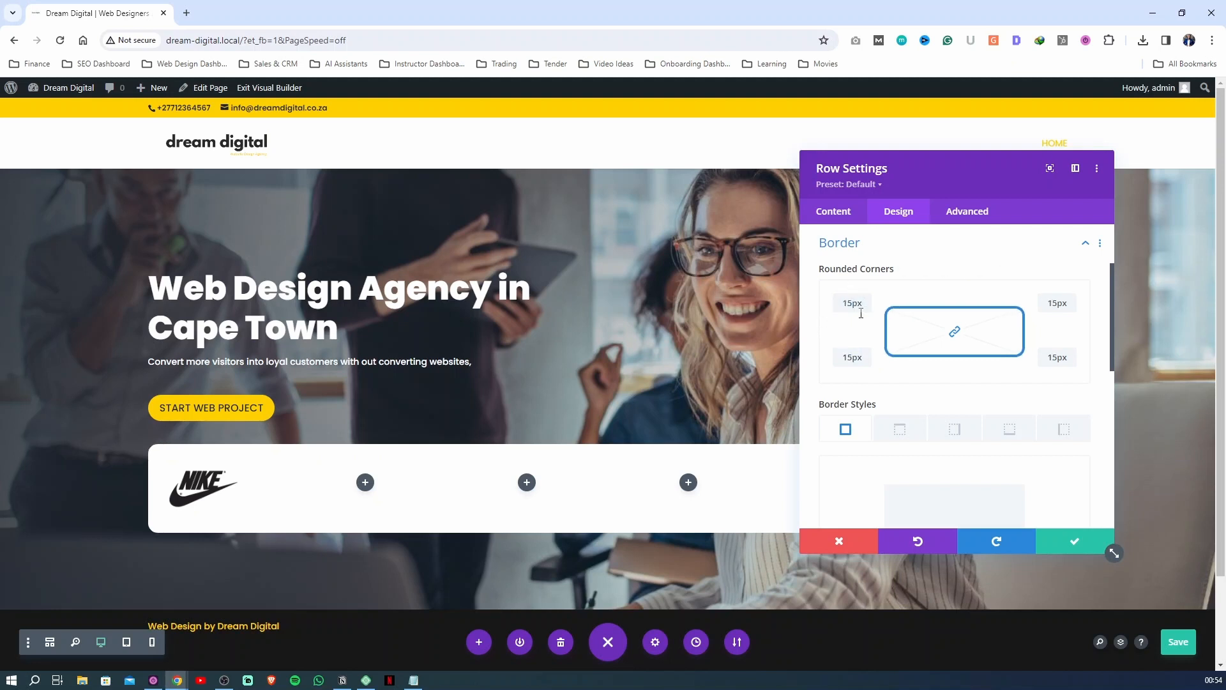
{"action": "left_click", "coordinate": [850, 245]}
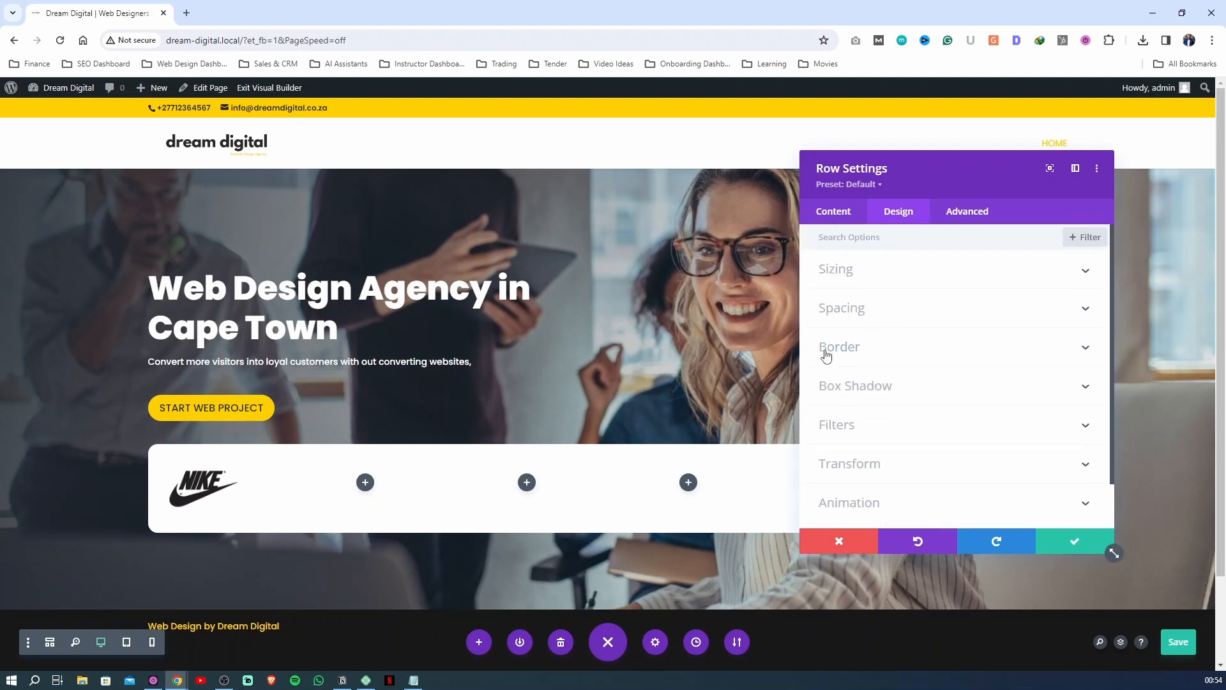
Set the logo row's top margin to 40px
{"action": "left_click", "coordinate": [850, 315]}
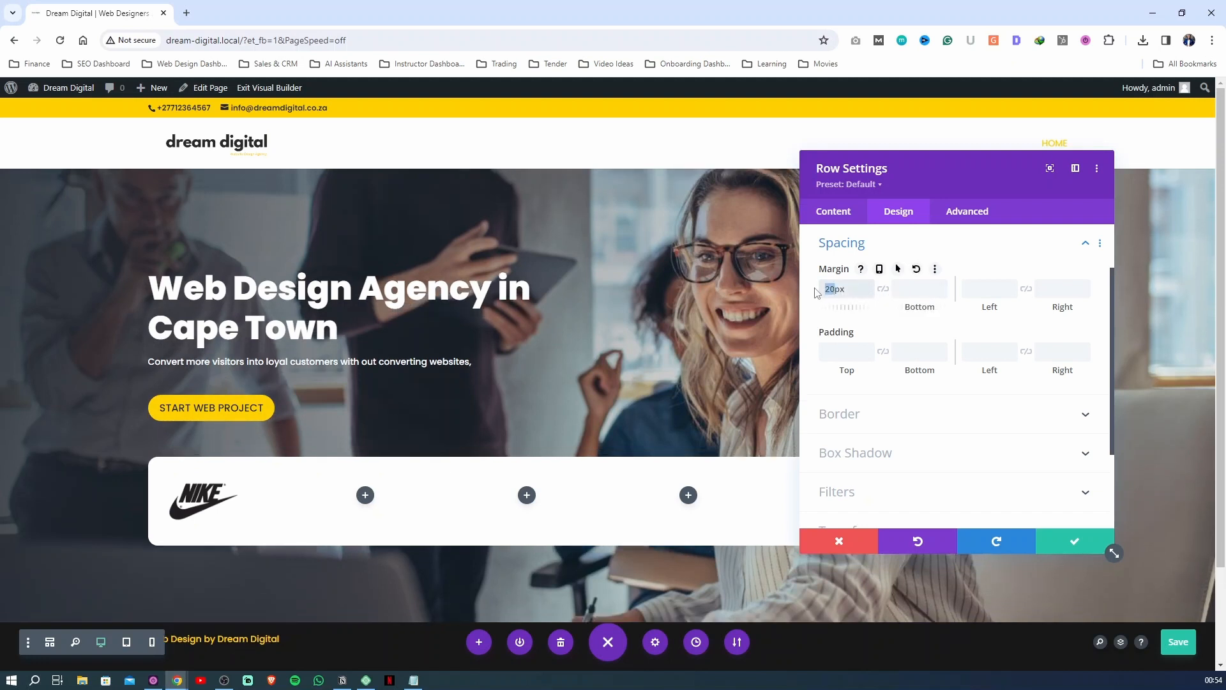
{"action": "type", "text": "4"}
{"action": "left_click", "coordinate": [831, 243]}
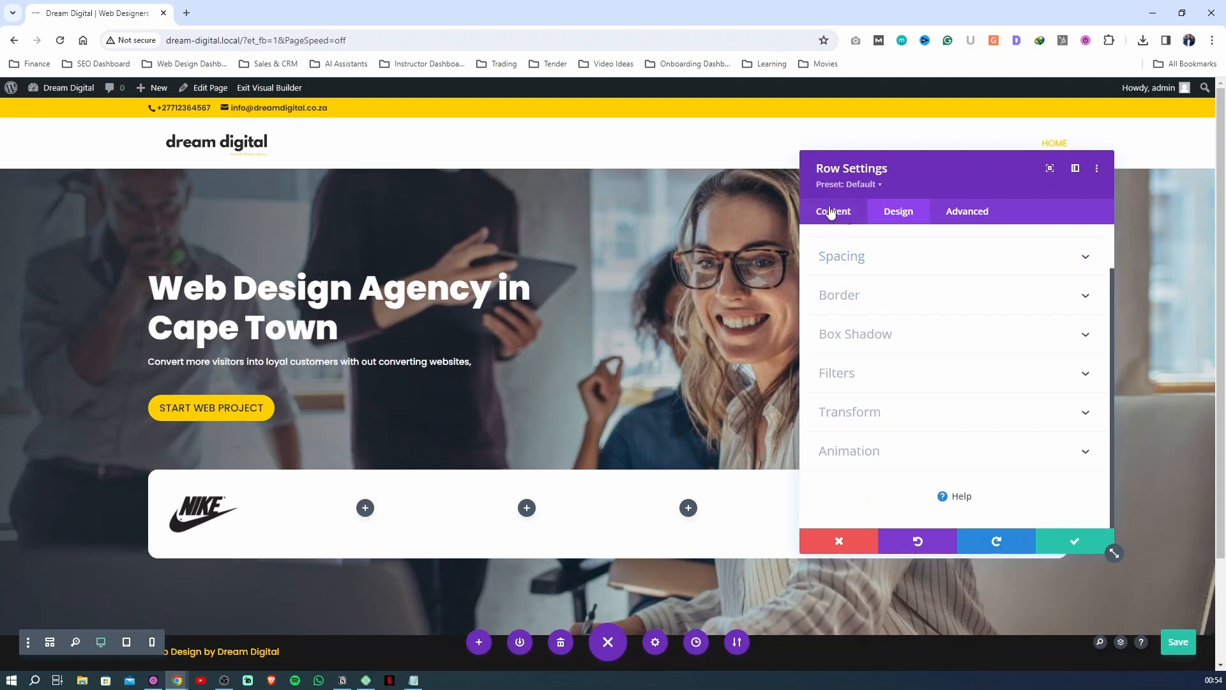
Enable hover options for the logo row's background and set its desktop color to semi-transparent white, rgba(255,255,255,0.39)
{"action": "left_click", "coordinate": [832, 216]}
{"action": "scroll", "coordinate": [876, 370], "scroll_direction": "down", "scroll_amount": 3}
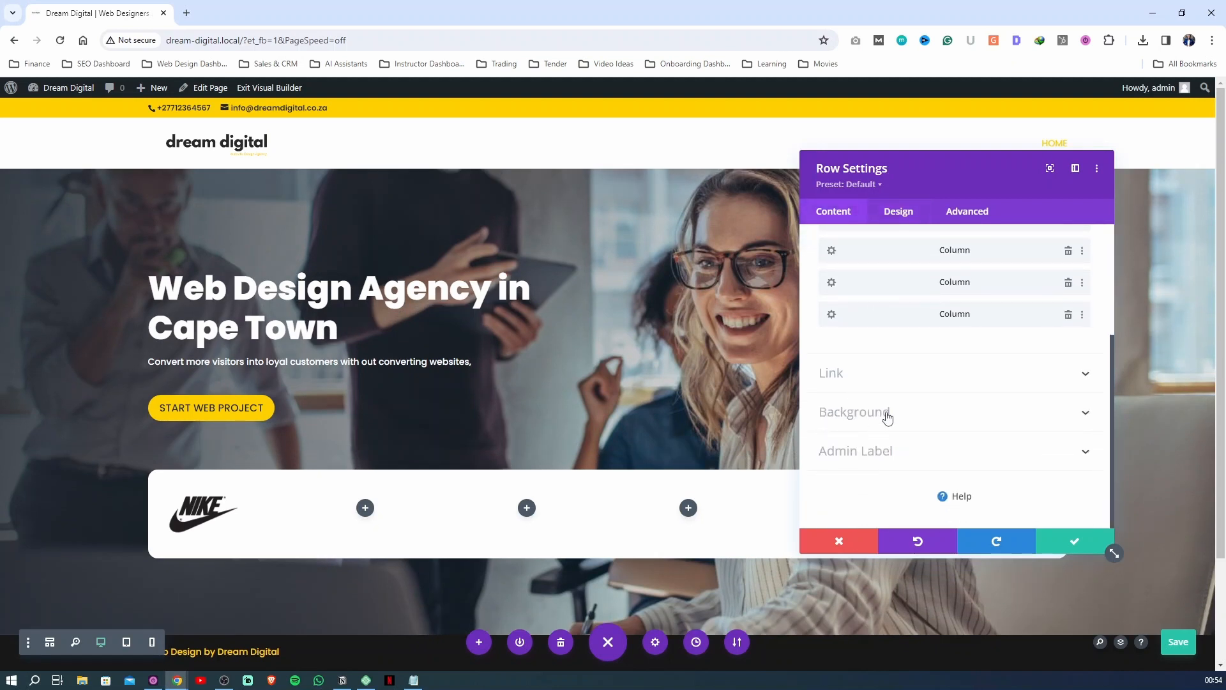
{"action": "left_click", "coordinate": [881, 414]}
{"action": "left_click", "coordinate": [841, 493]}
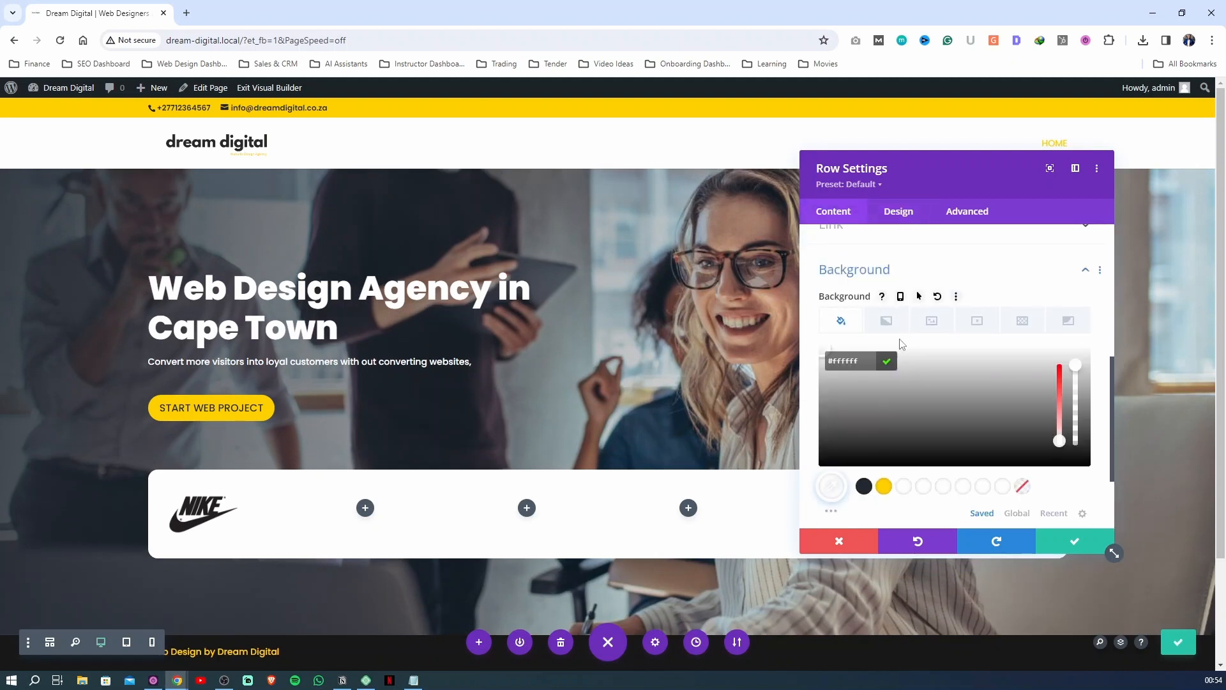
{"action": "left_click", "coordinate": [919, 298]}
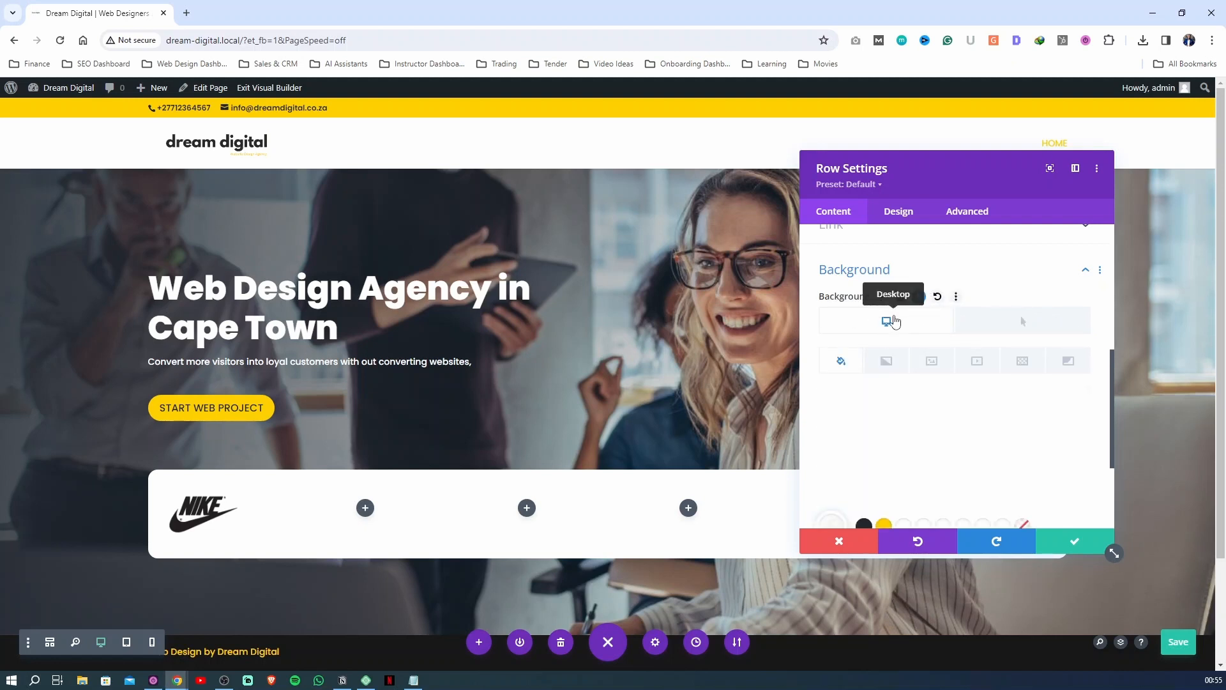
{"action": "left_click", "coordinate": [833, 524]}
{"action": "left_click_drag", "start_coordinate": [1075, 408], "coordinate": [1071, 465]}
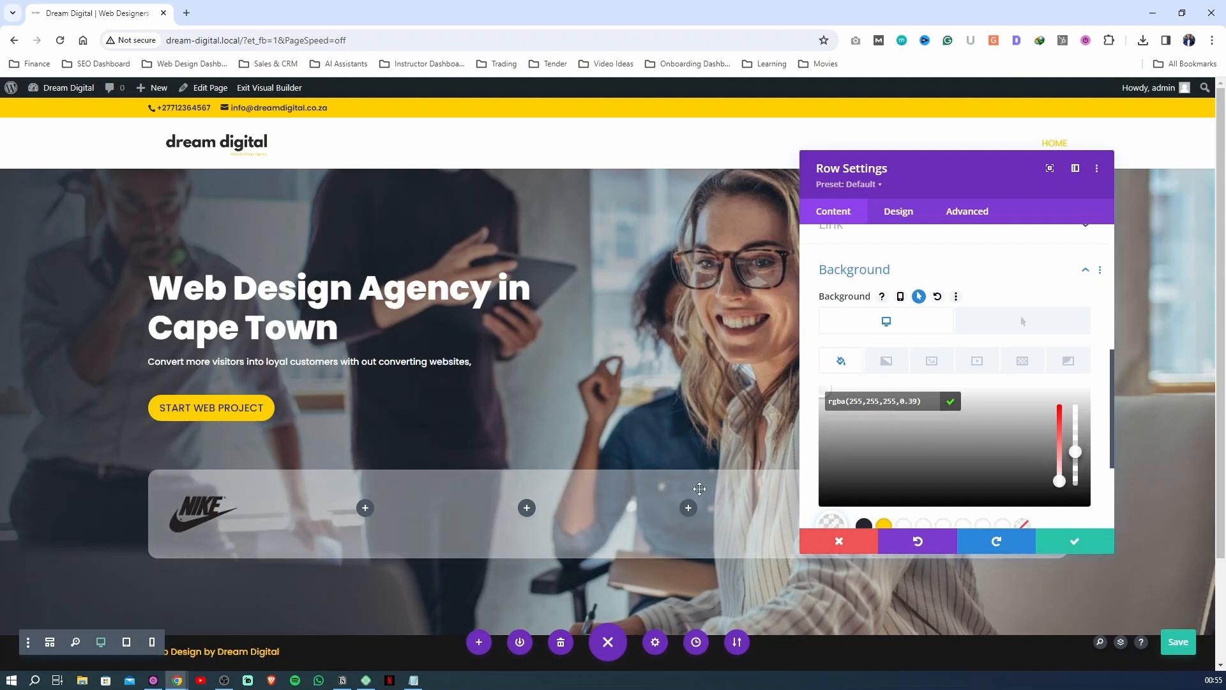
Set the logo row's hover background color to solid white #ffffff and save the row and page
{"action": "left_click", "coordinate": [1023, 322]}
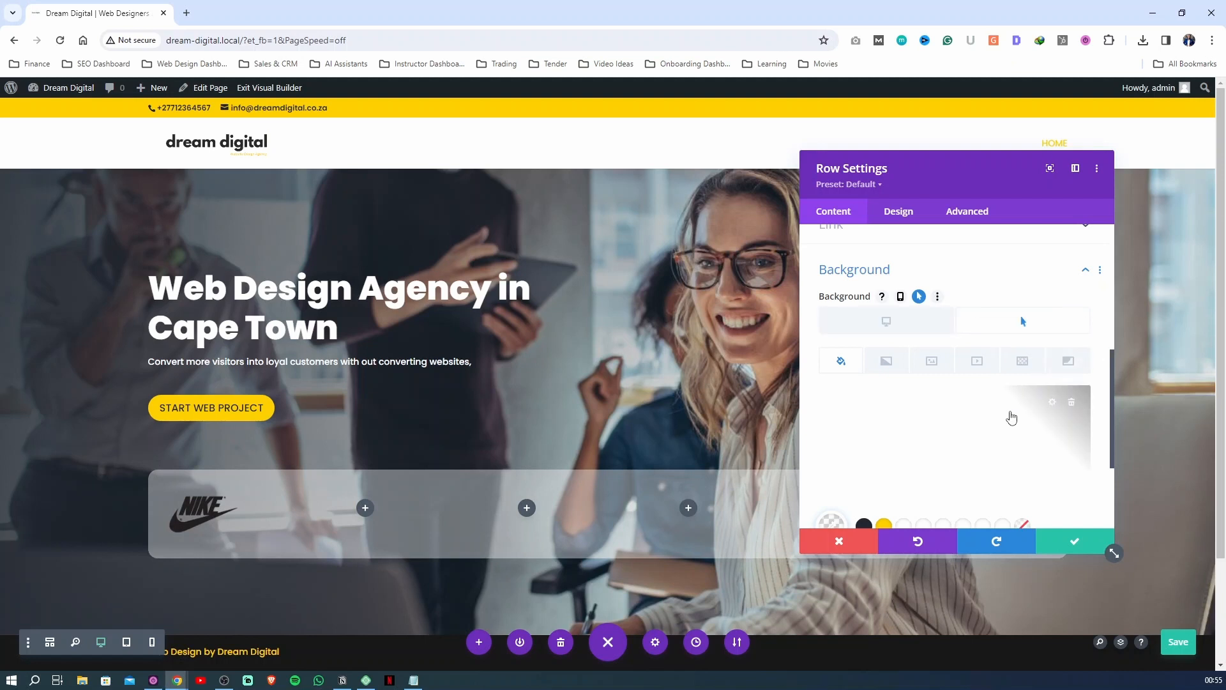
{"action": "left_click", "coordinate": [836, 521]}
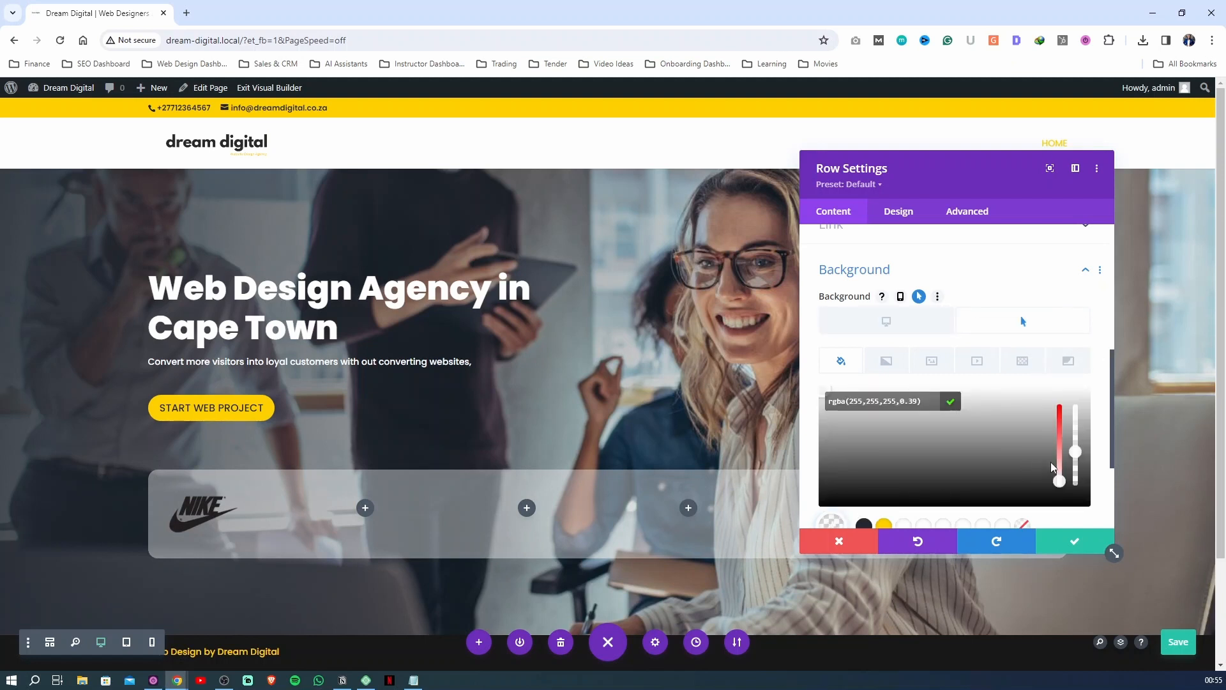
{"action": "left_click_drag", "start_coordinate": [1075, 452], "coordinate": [1081, 398]}
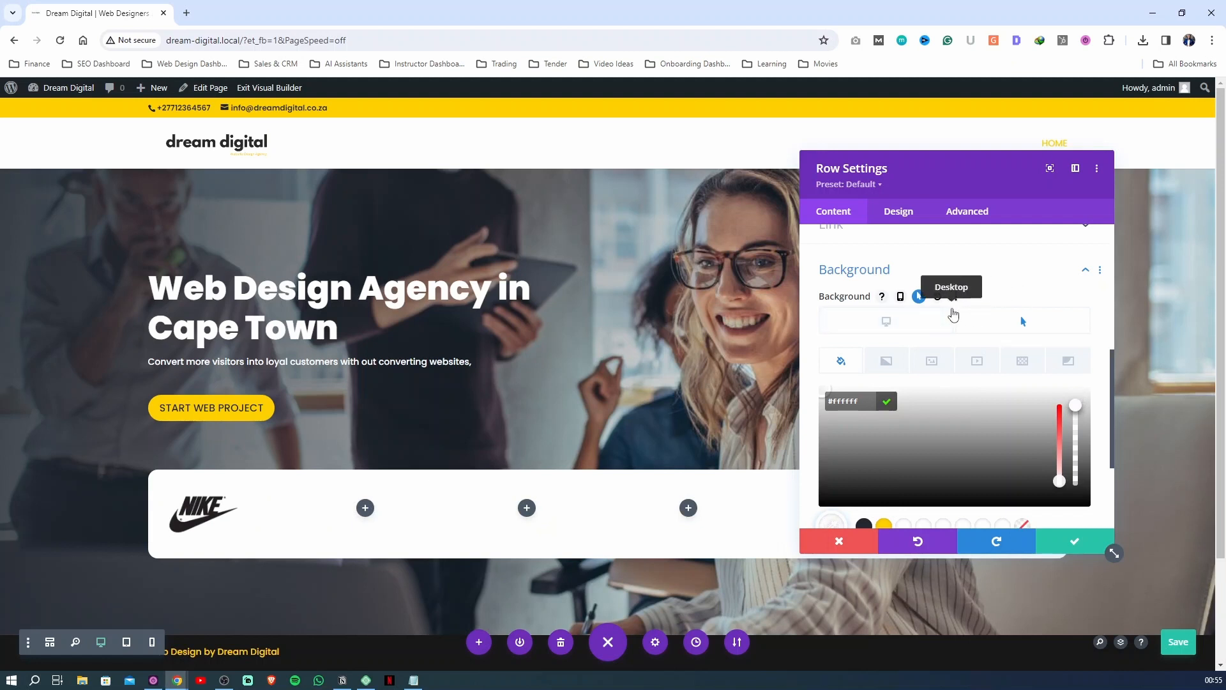
{"action": "left_click", "coordinate": [1060, 548]}
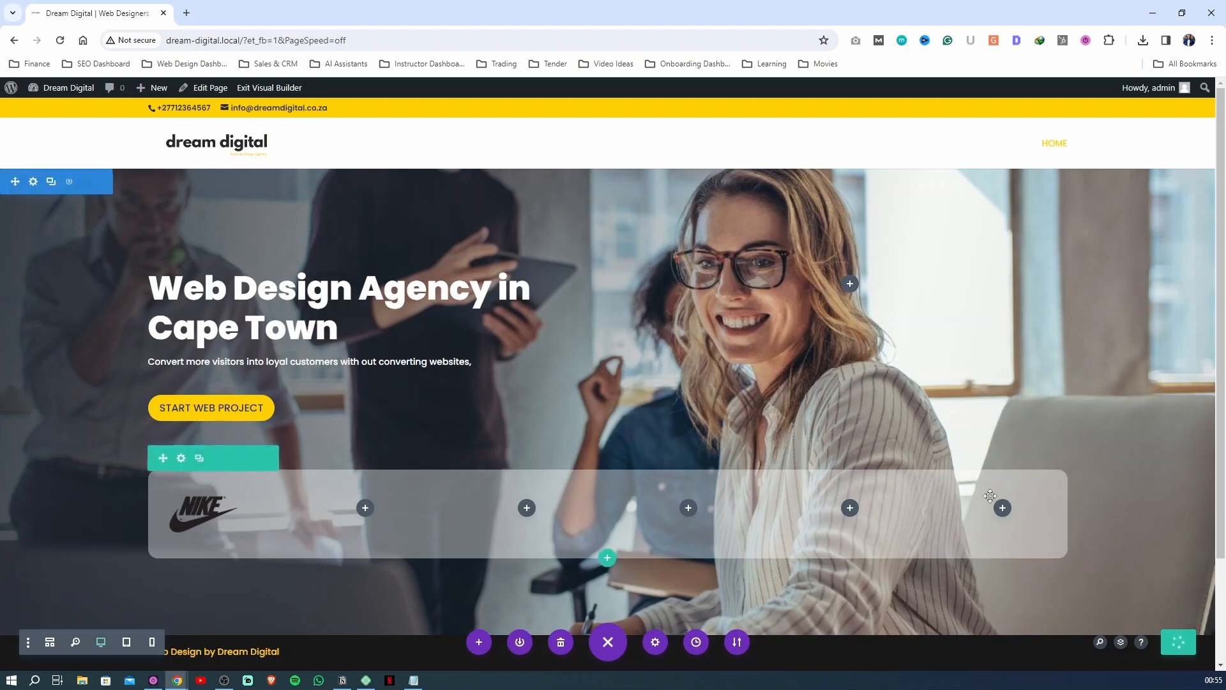
{"action": "left_click", "coordinate": [269, 87]}
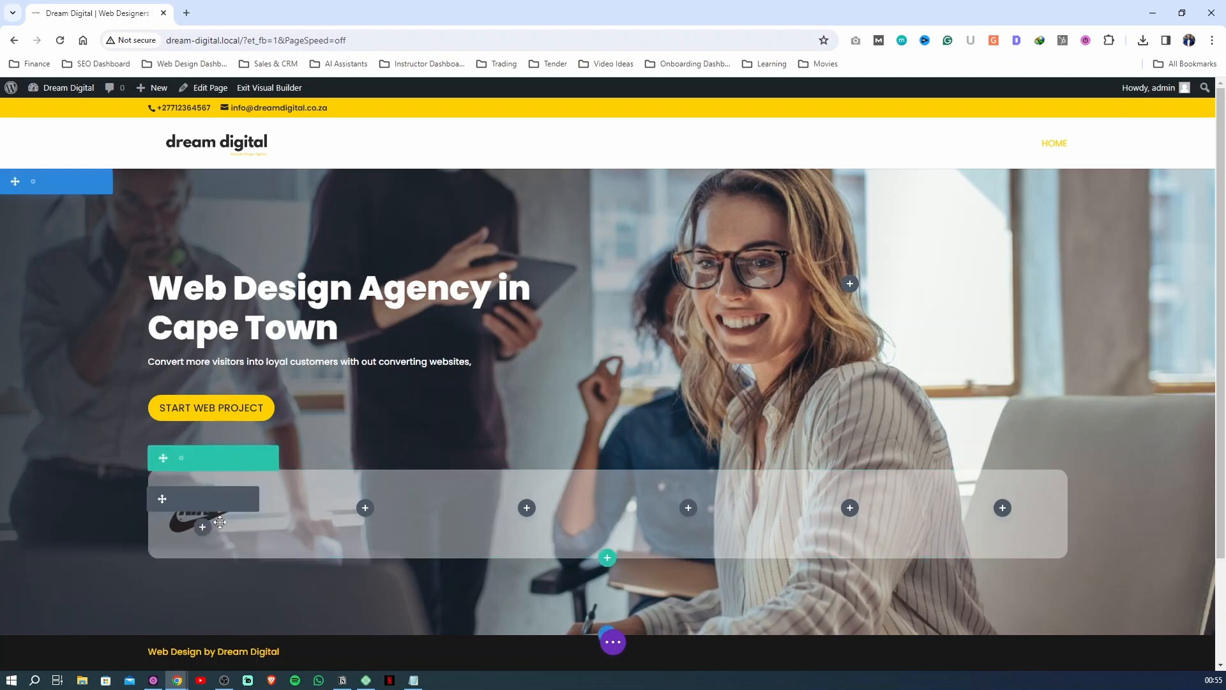
Set the Nike image's max width to 80%, center its module alignment, and save the image settings
{"action": "left_click", "coordinate": [181, 500]}
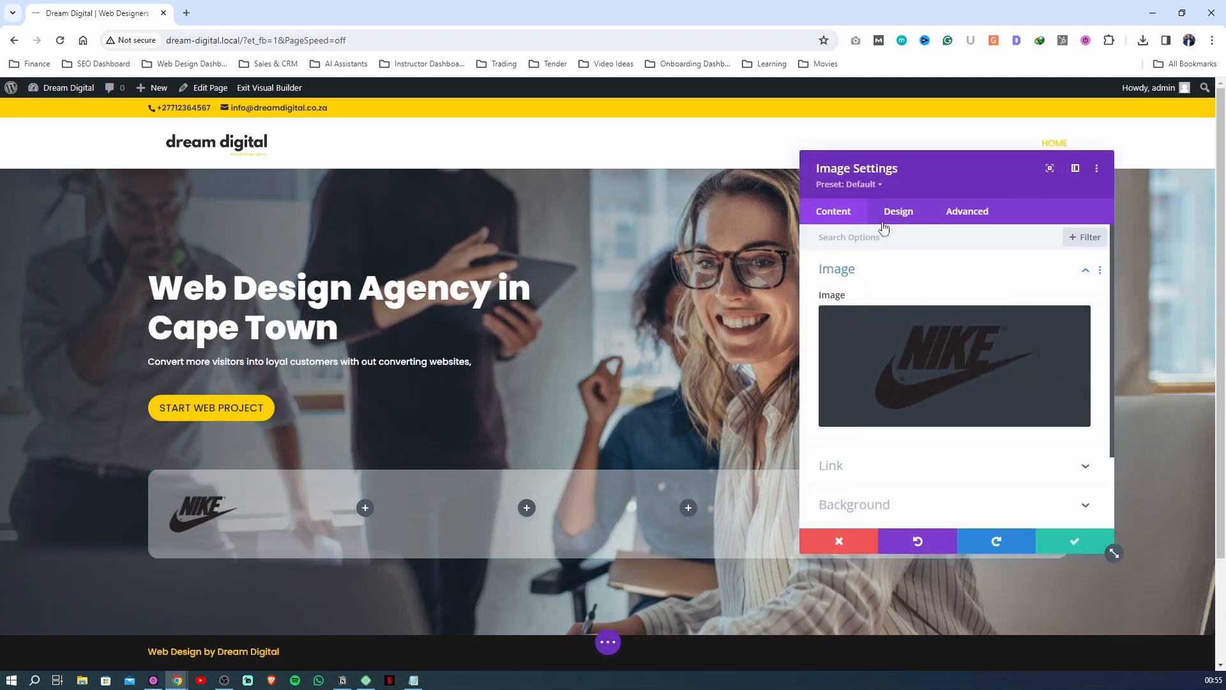
{"action": "left_click", "coordinate": [893, 218]}
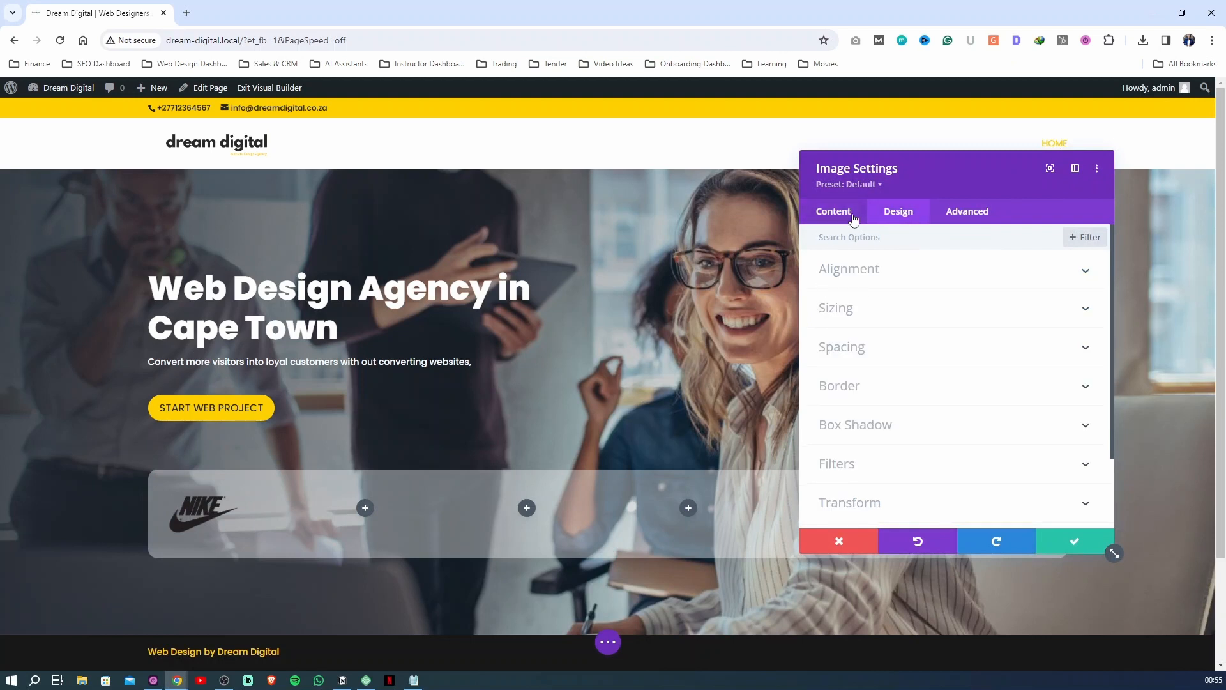
{"action": "left_click", "coordinate": [865, 313]}
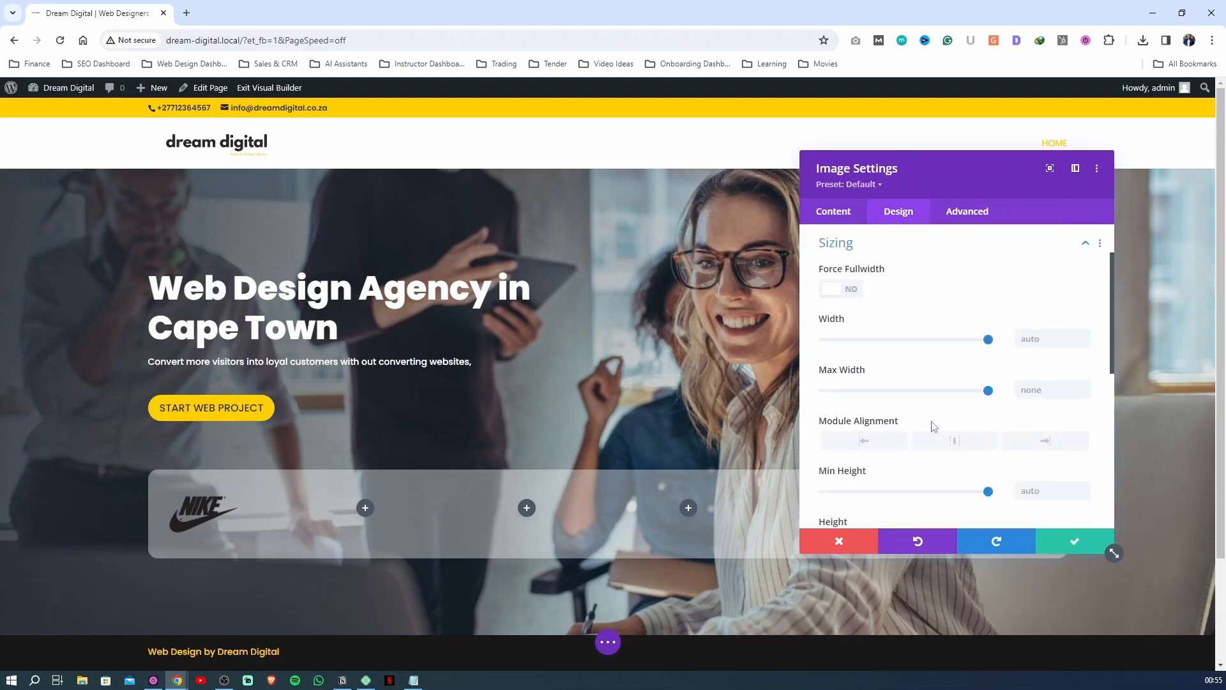
{"action": "left_click_drag", "start_coordinate": [987, 390], "coordinate": [957, 401]}
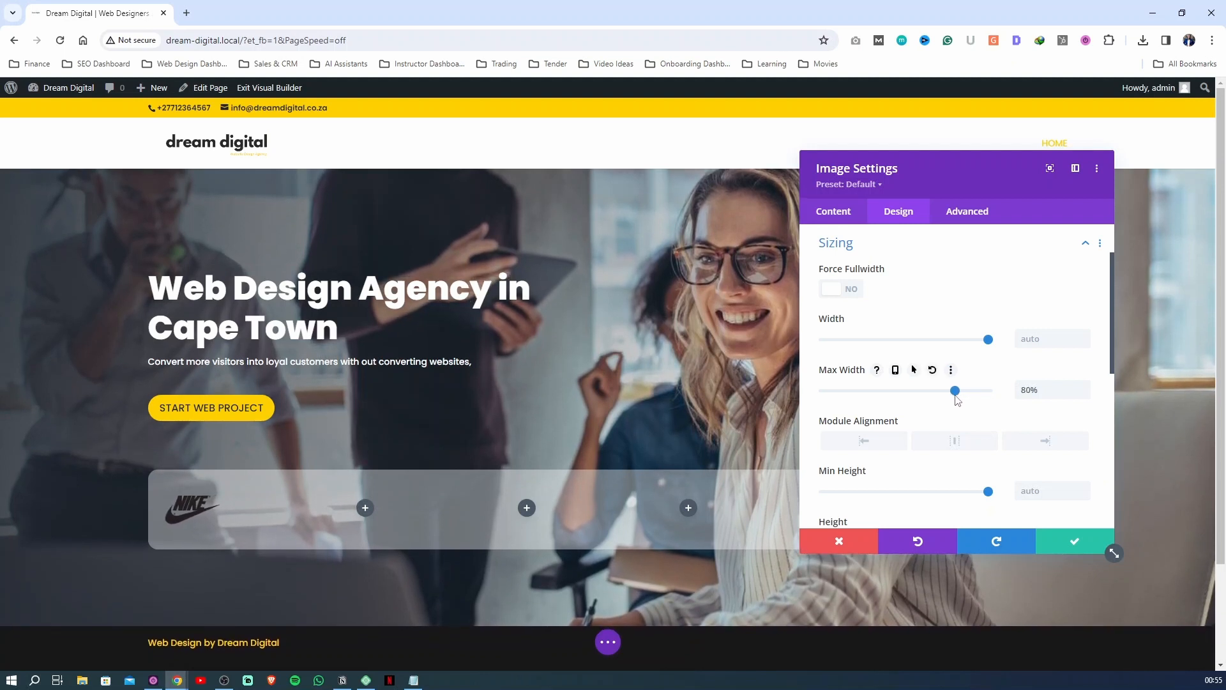
{"action": "left_click", "coordinate": [952, 445]}
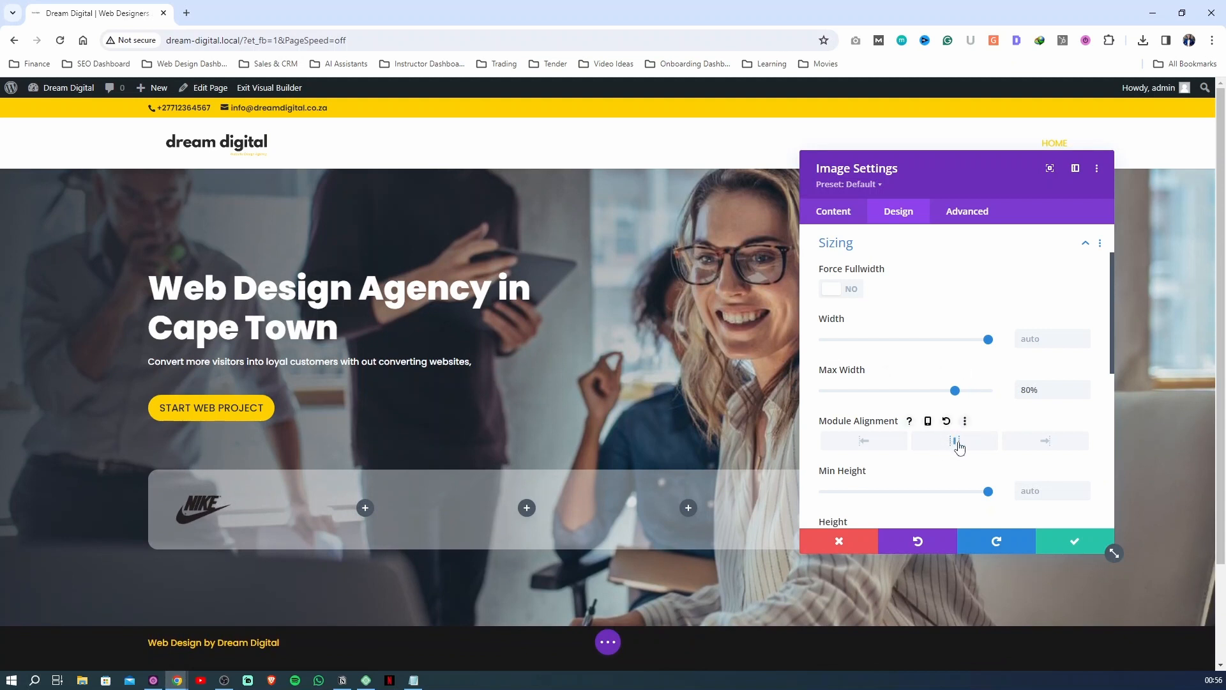
{"action": "left_click", "coordinate": [955, 445]}
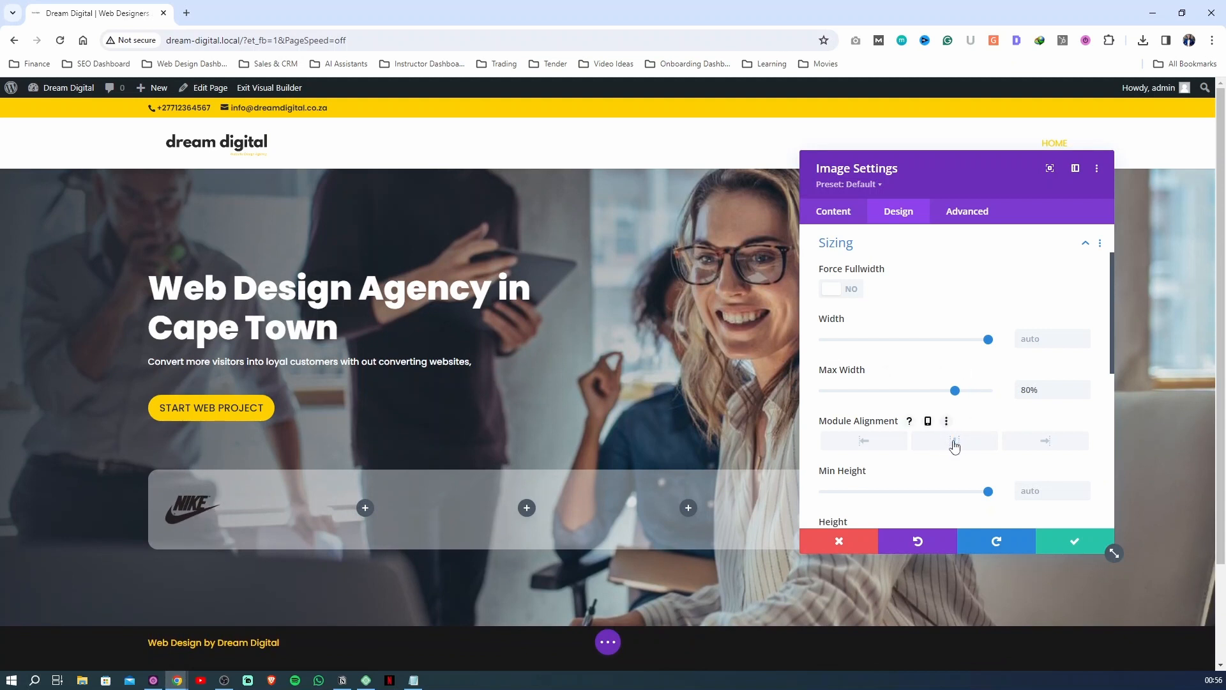
{"action": "left_click", "coordinate": [955, 446]}
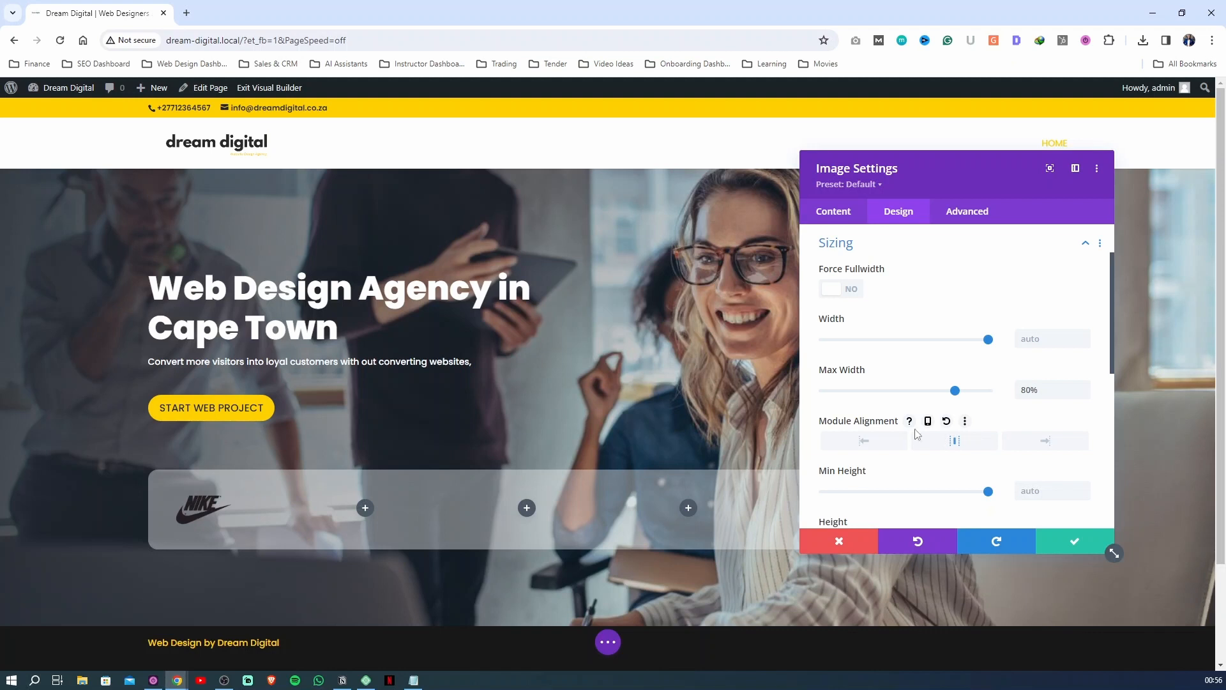
{"action": "left_click", "coordinate": [1070, 541]}
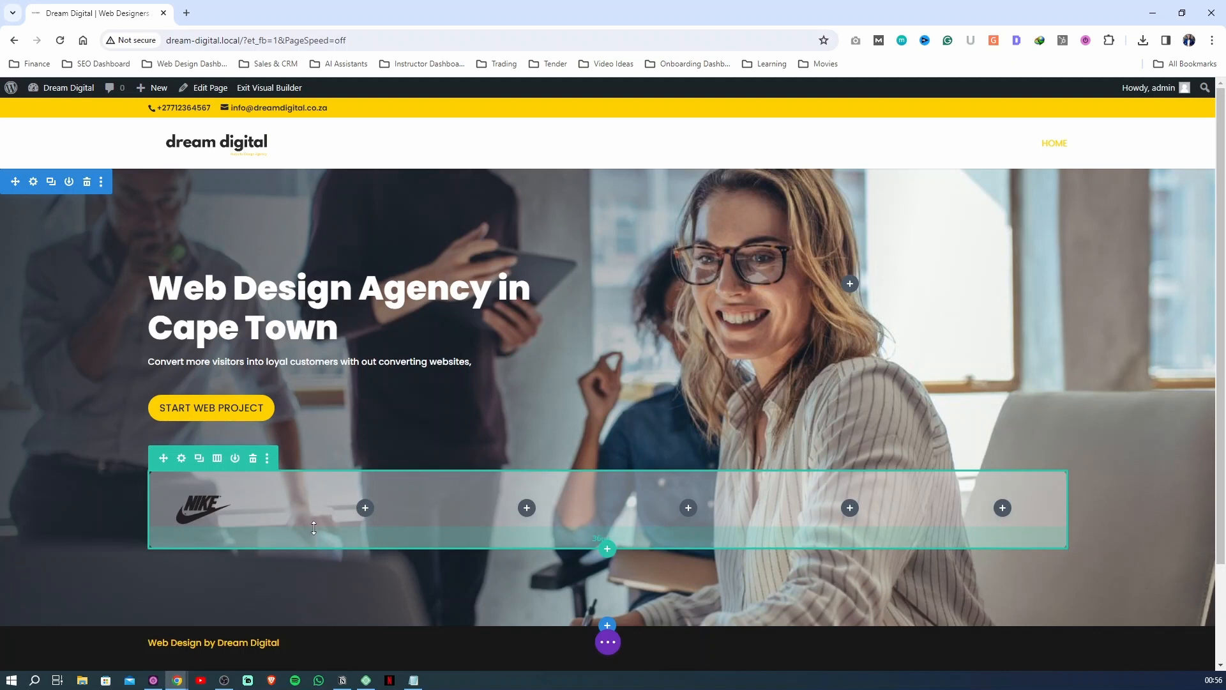
Adjust the logo row's padding directly on the canvas to 50px at the top and 17px at the bottom
{"action": "left_click_drag", "start_coordinate": [313, 527], "coordinate": [317, 515]}
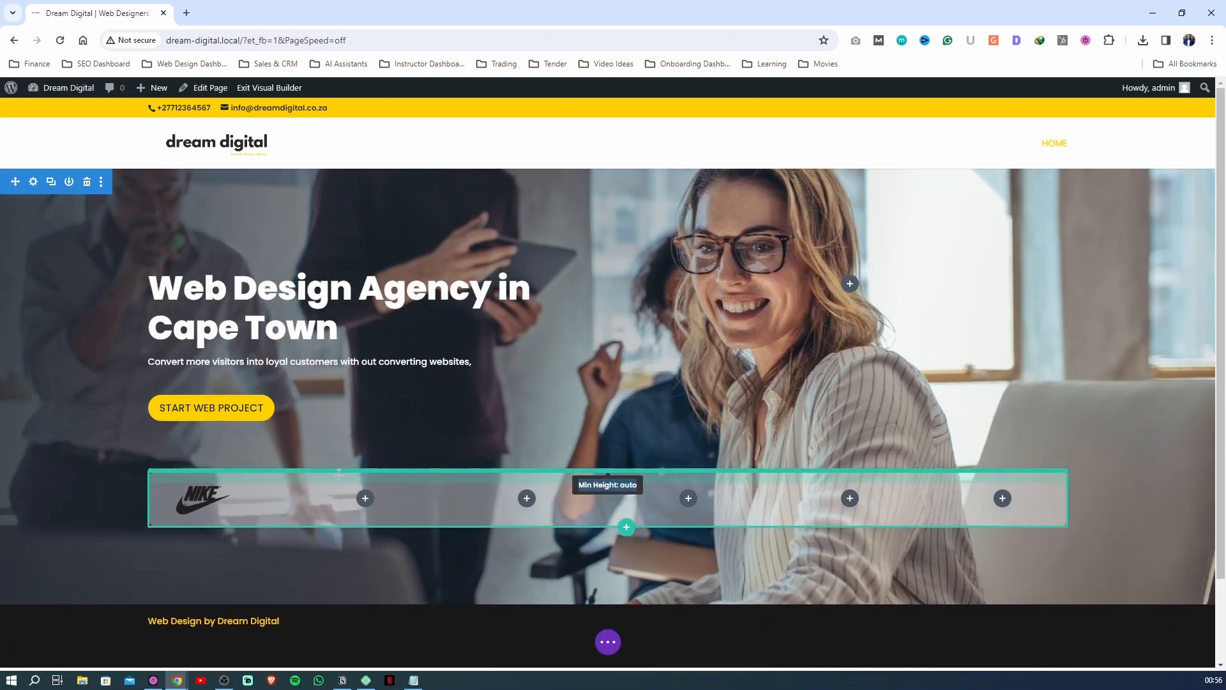
{"action": "left_click_drag", "start_coordinate": [332, 486], "coordinate": [291, 500]}
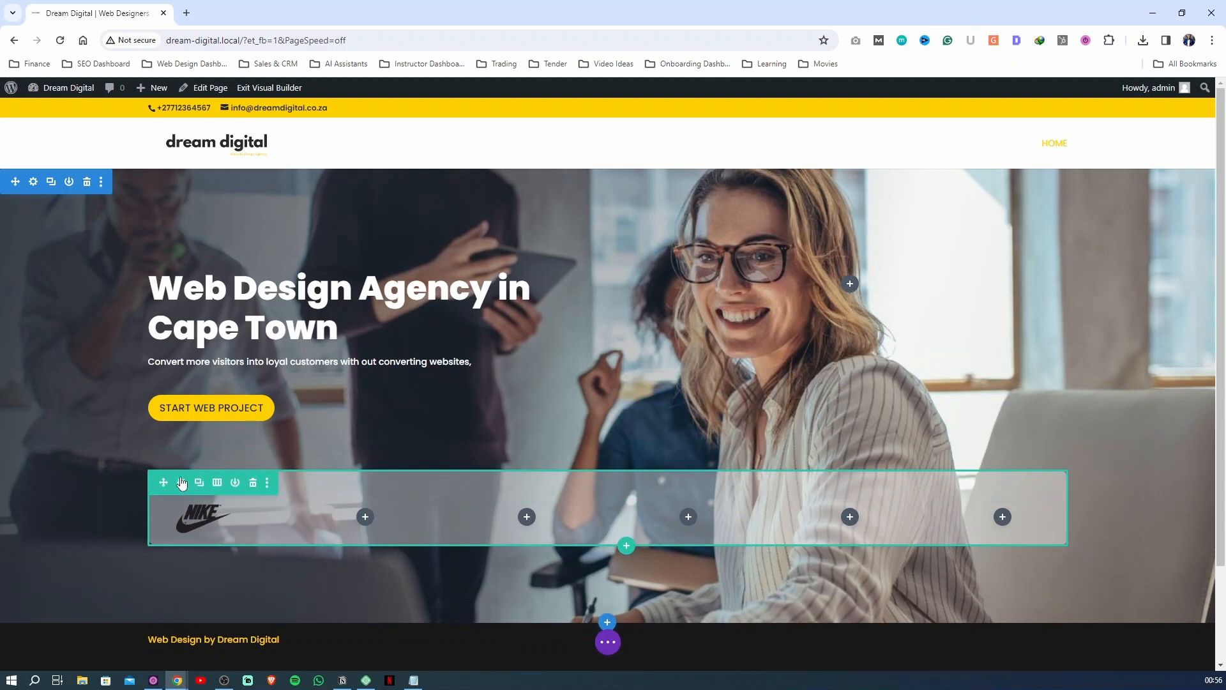
Reset the logo row's padding and set its top and bottom padding to 0px
{"action": "left_click", "coordinate": [181, 482]}
{"action": "left_click", "coordinate": [912, 213]}
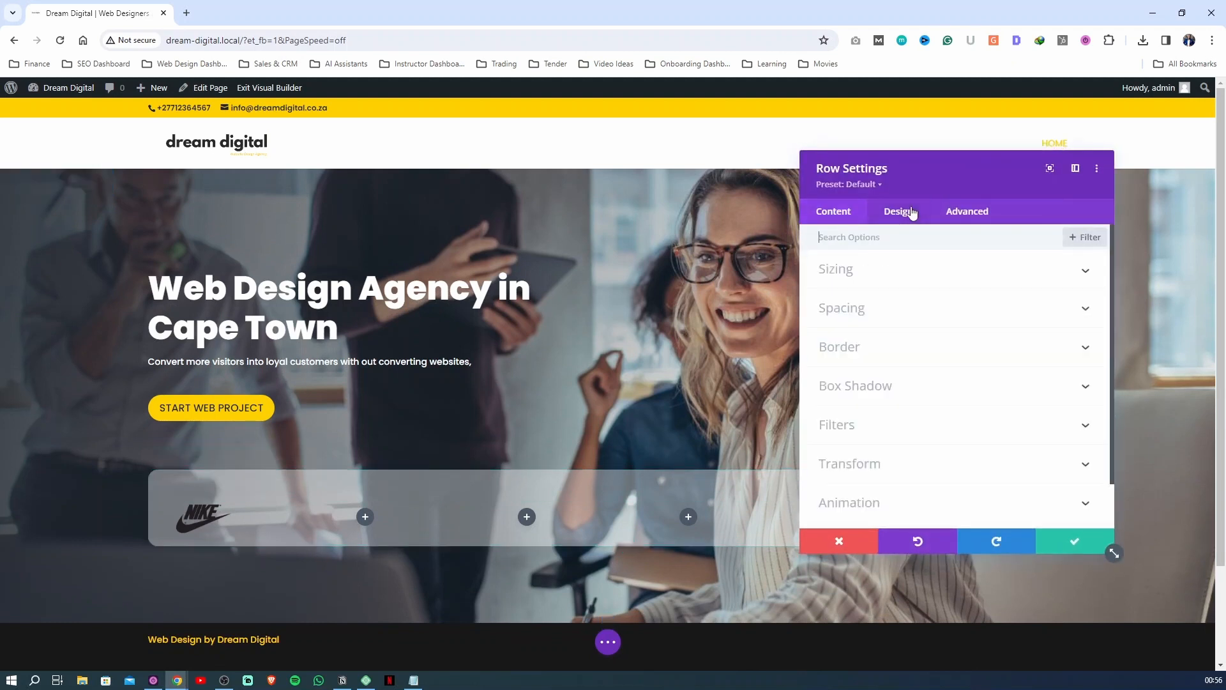
{"action": "left_click", "coordinate": [859, 310]}
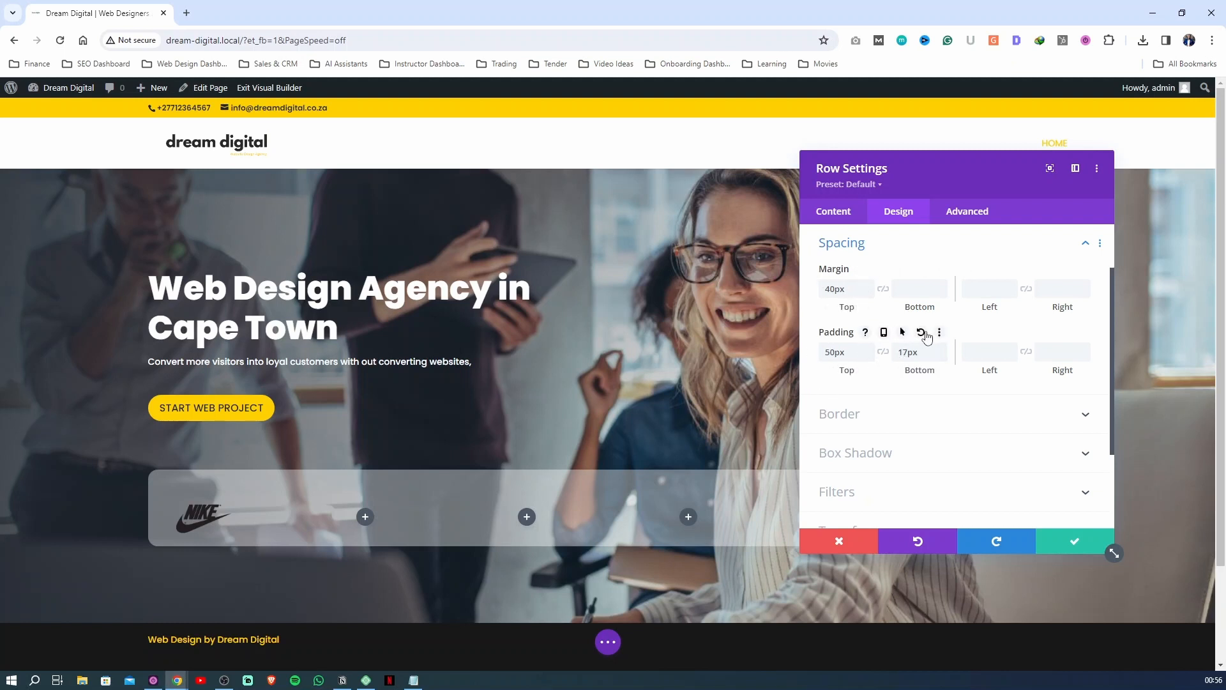
{"action": "left_click", "coordinate": [920, 332]}
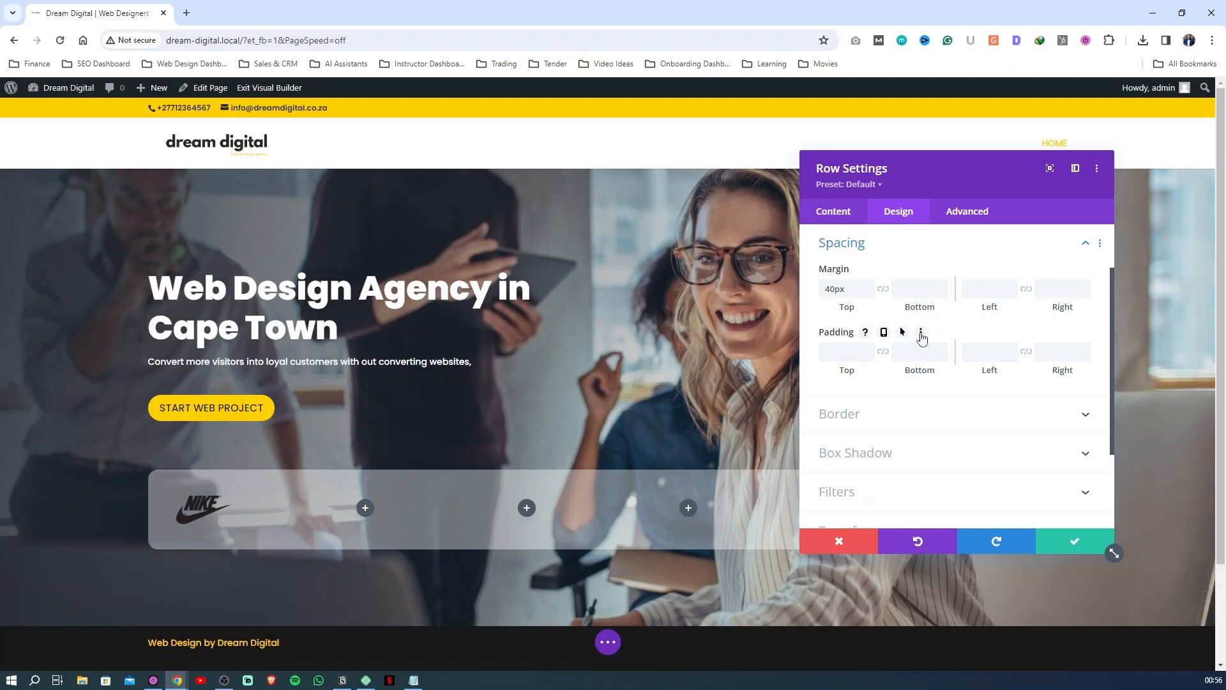
{"action": "left_click", "coordinate": [853, 349]}
{"action": "type", "text": "0"}
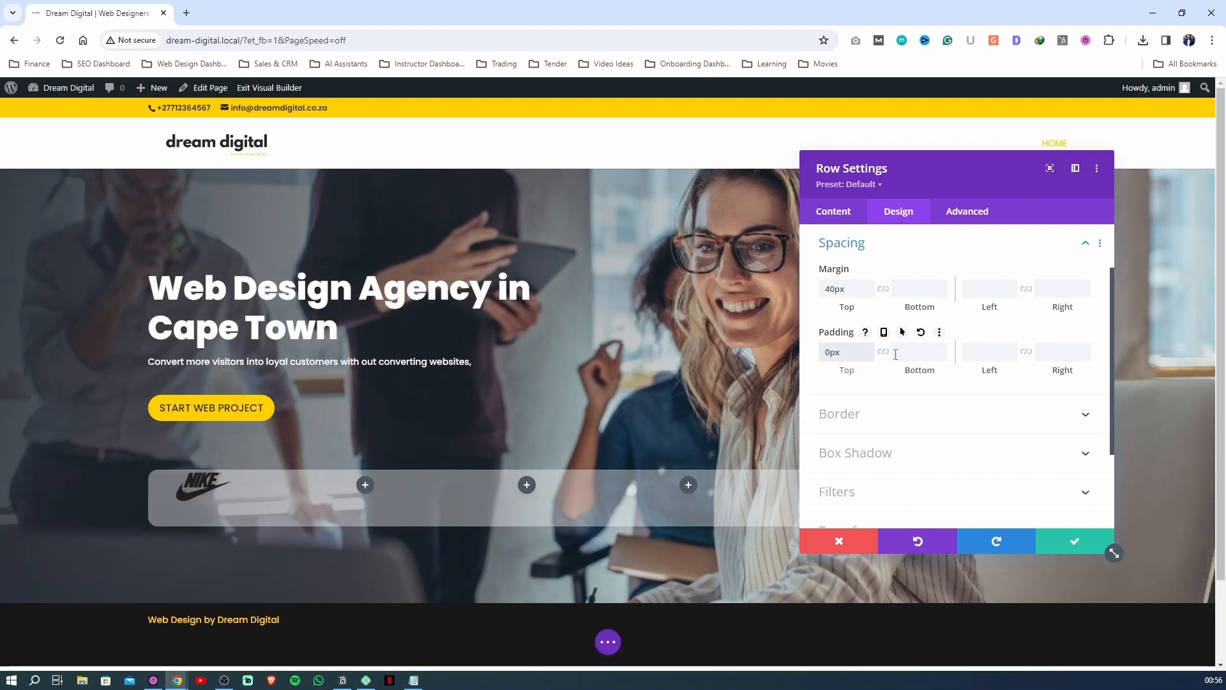
{"action": "left_click", "coordinate": [895, 352]}
{"action": "type", "text": "0"}
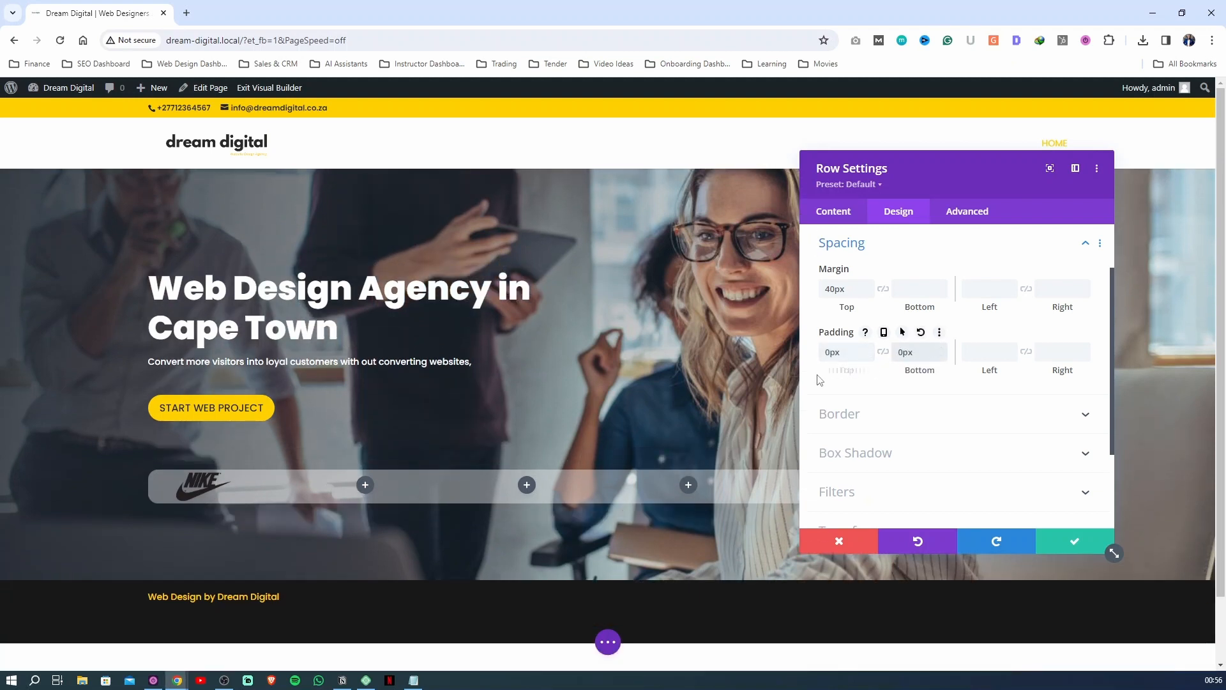
Set the logo row's top padding to 6px, link it with the bottom padding, and save the row settings
{"action": "left_click_drag", "start_coordinate": [830, 354], "coordinate": [817, 359]}
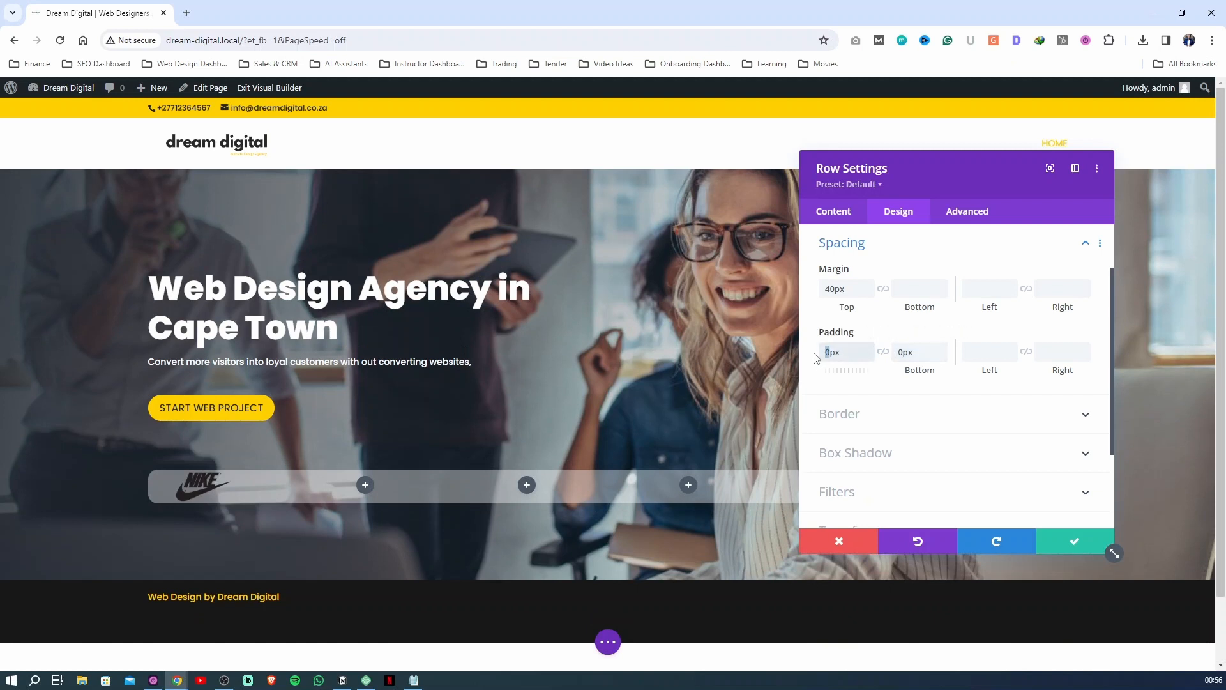
{"action": "type", "text": "6"}
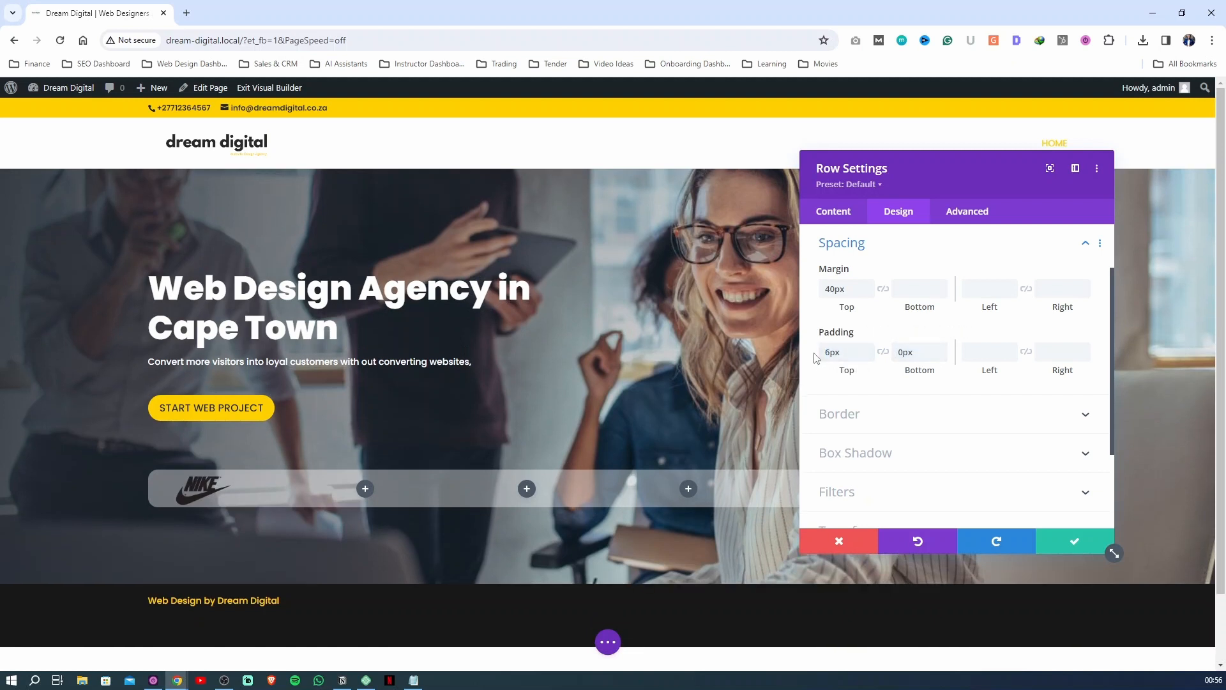
{"action": "left_click", "coordinate": [884, 352]}
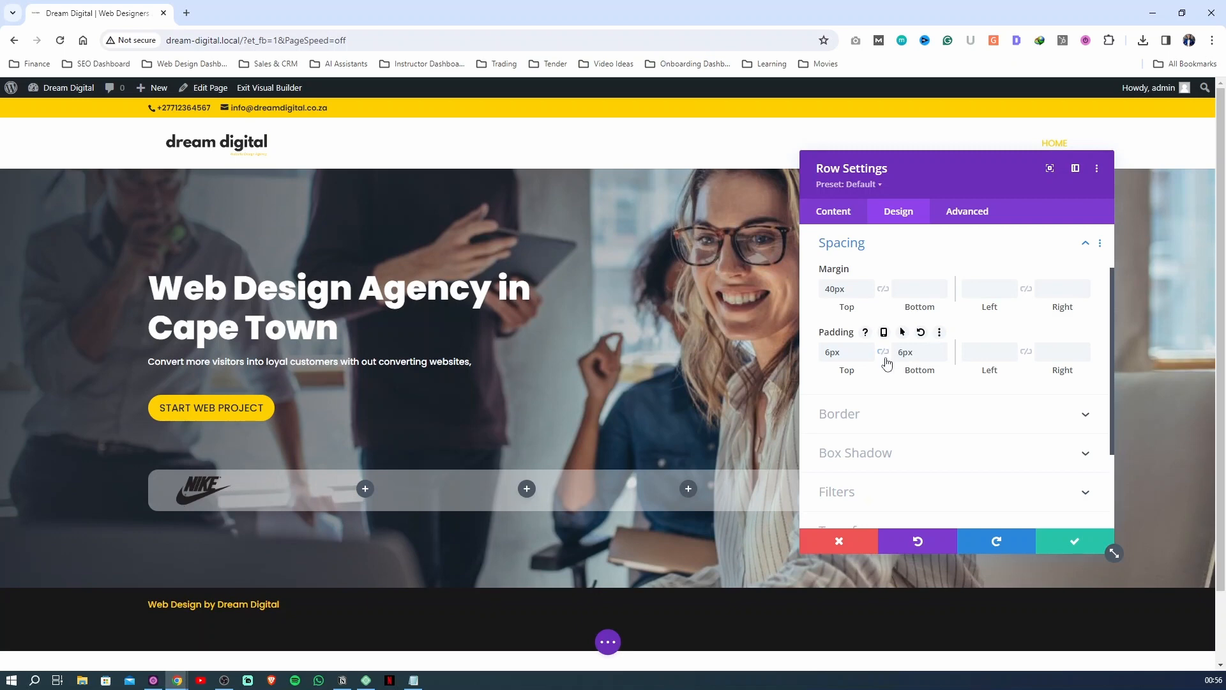
{"action": "left_click", "coordinate": [1070, 540]}
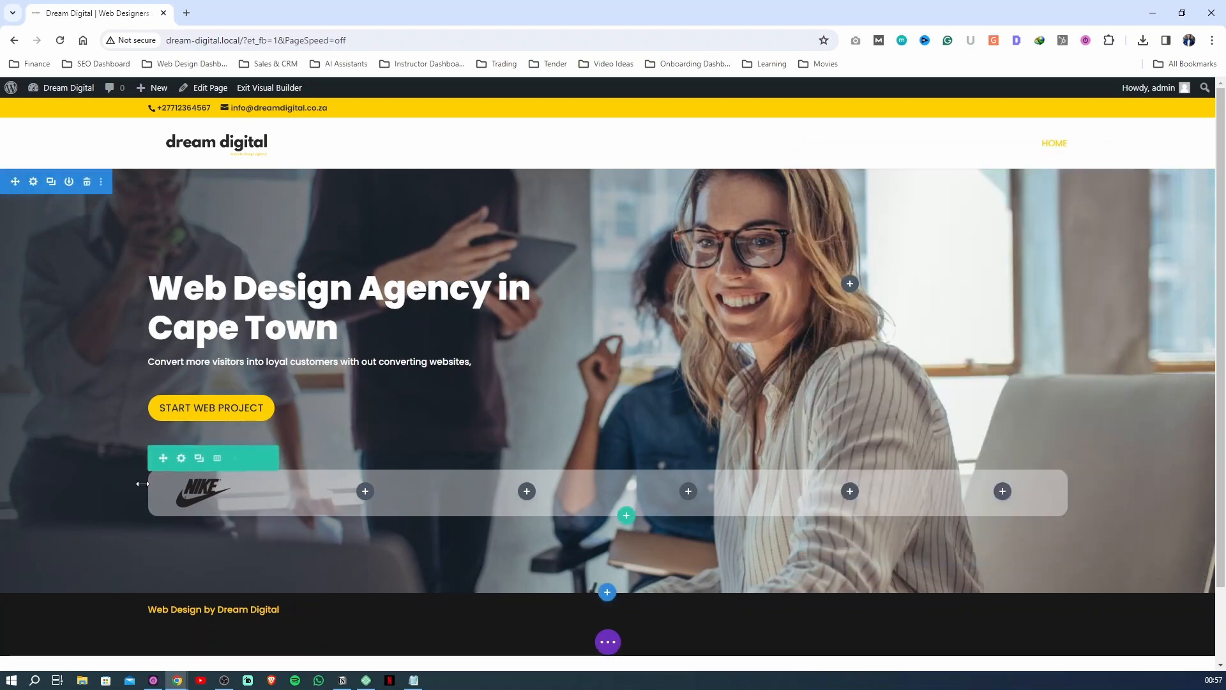
Reduce the Nike image's max width to 60% and save the image settings and the page
{"action": "left_click", "coordinate": [180, 484]}
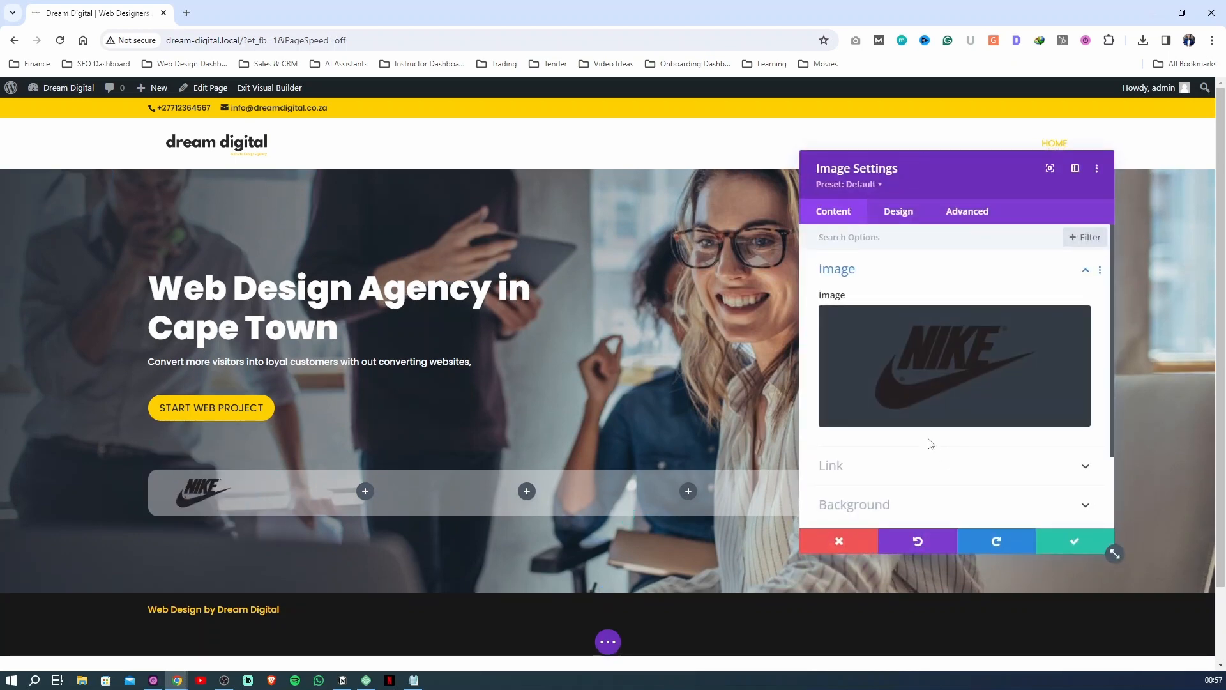
{"action": "left_click", "coordinate": [900, 216]}
{"action": "left_click", "coordinate": [867, 312]}
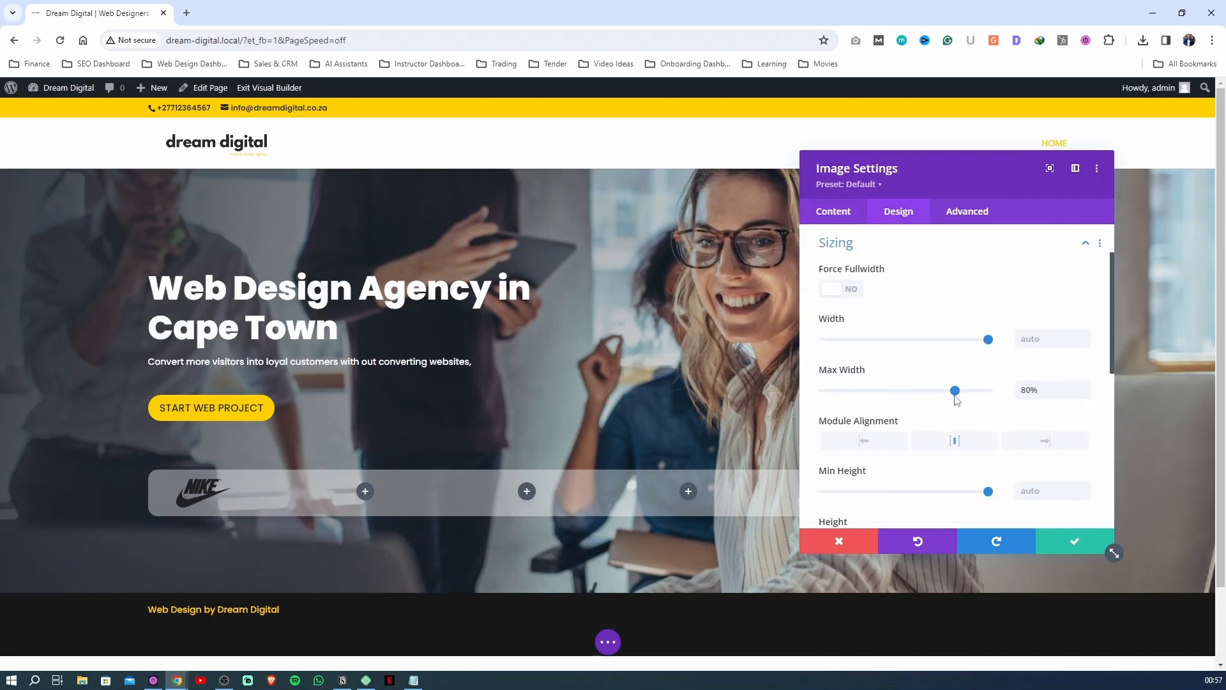
{"action": "left_click_drag", "start_coordinate": [955, 391], "coordinate": [925, 396]}
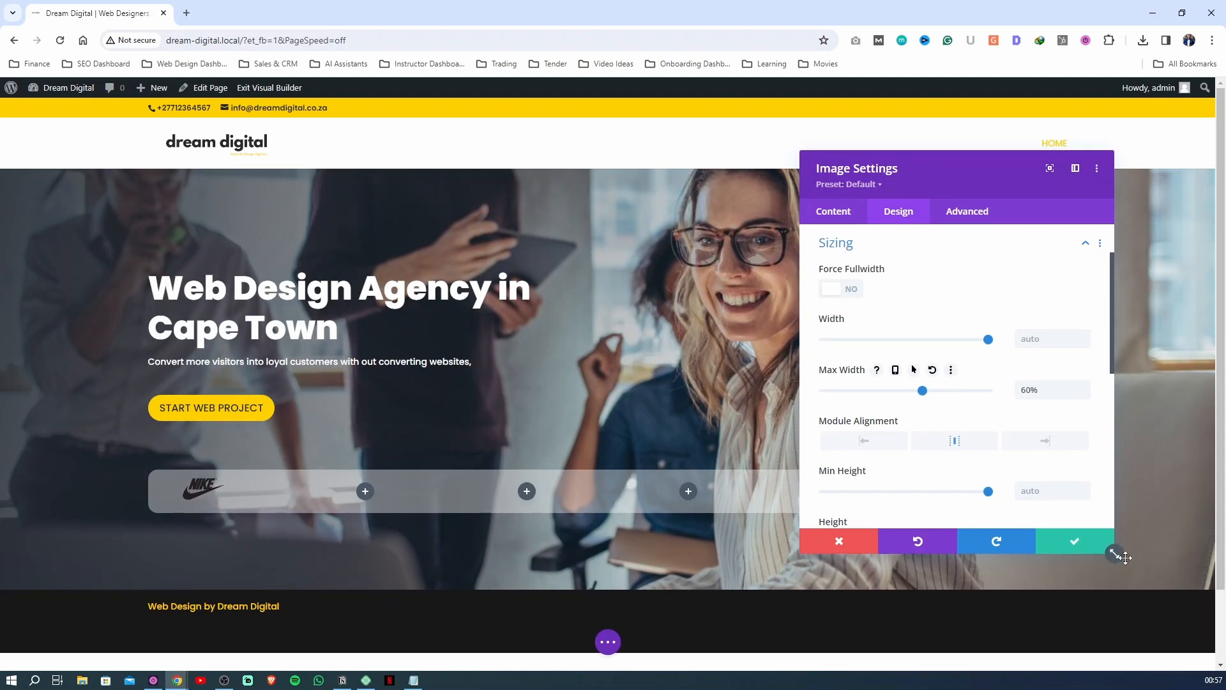
{"action": "left_click", "coordinate": [1070, 541]}
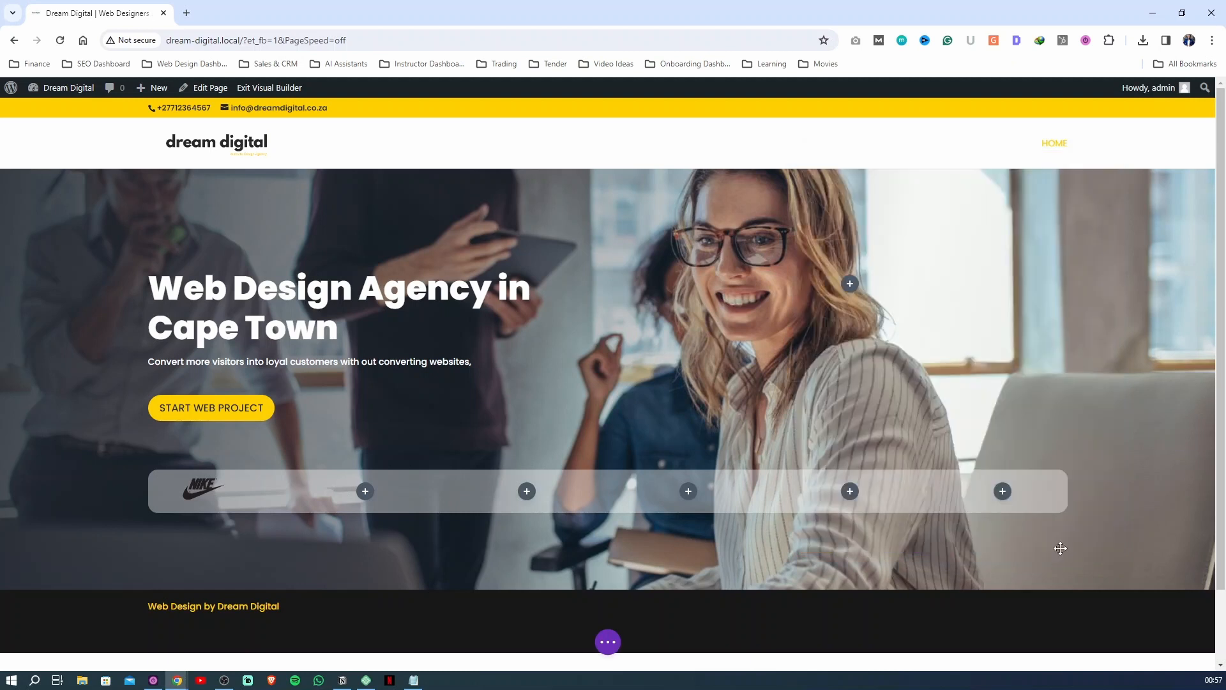
{"action": "left_click", "coordinate": [607, 642]}
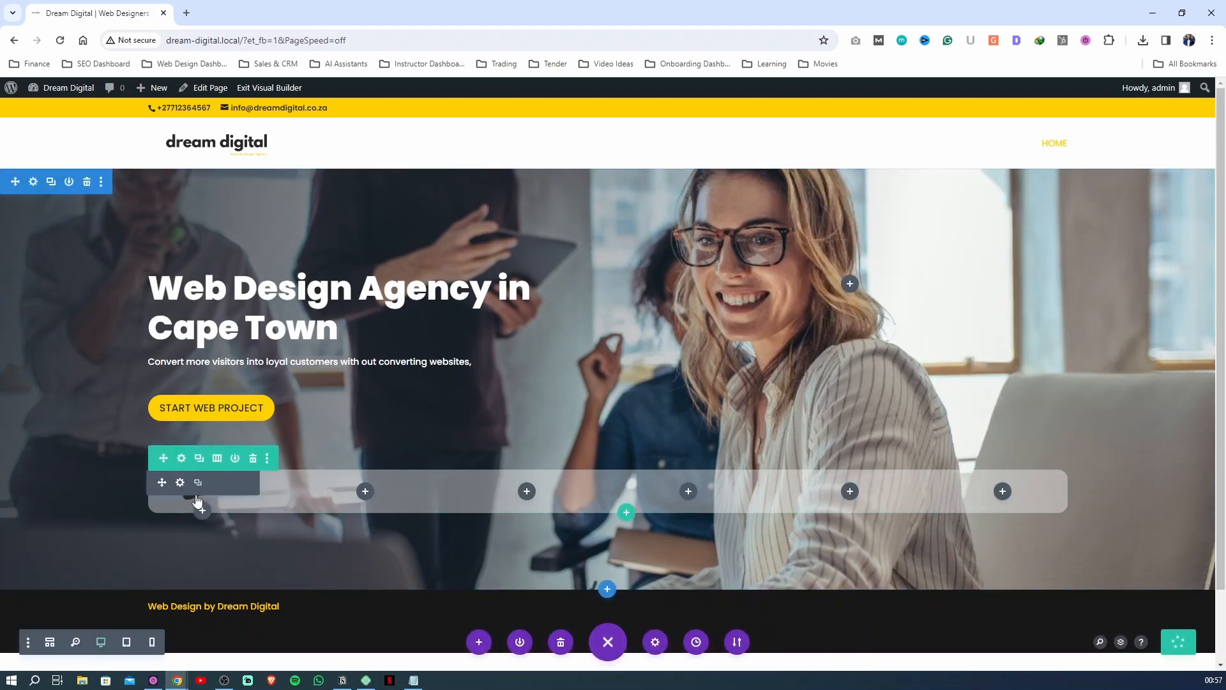
{"action": "mouse_move", "coordinate": [214, 501]}
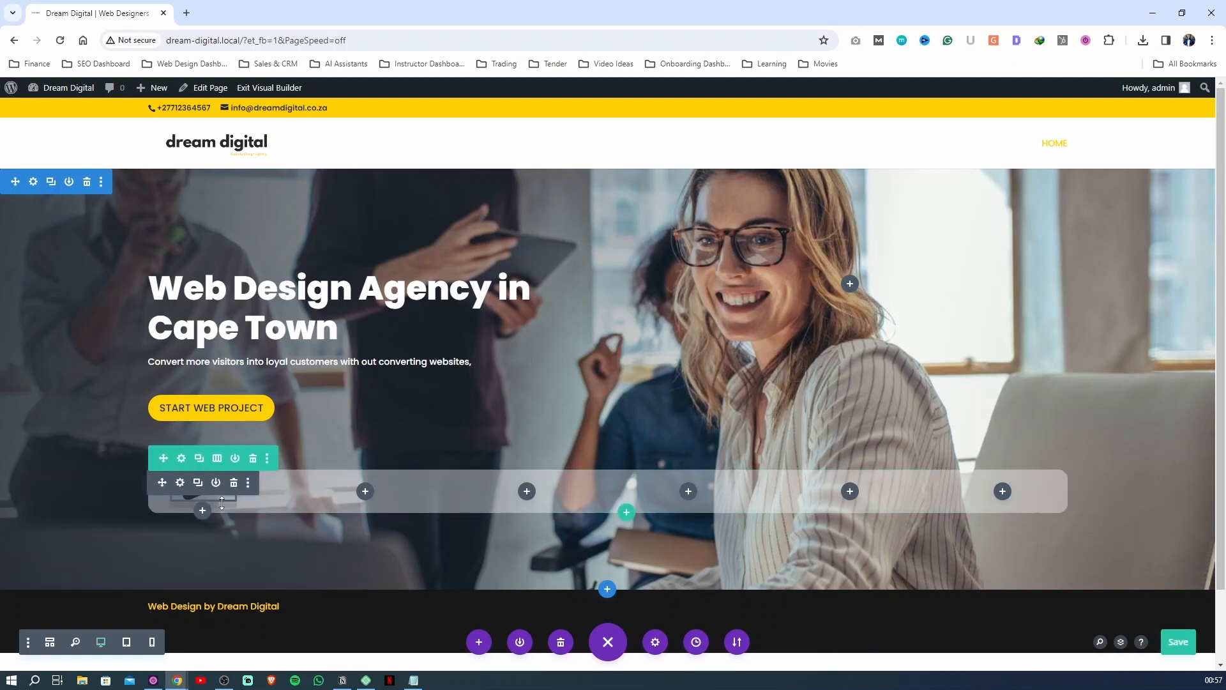
{"action": "left_click", "coordinate": [181, 483]}
{"action": "left_click", "coordinate": [896, 213]}
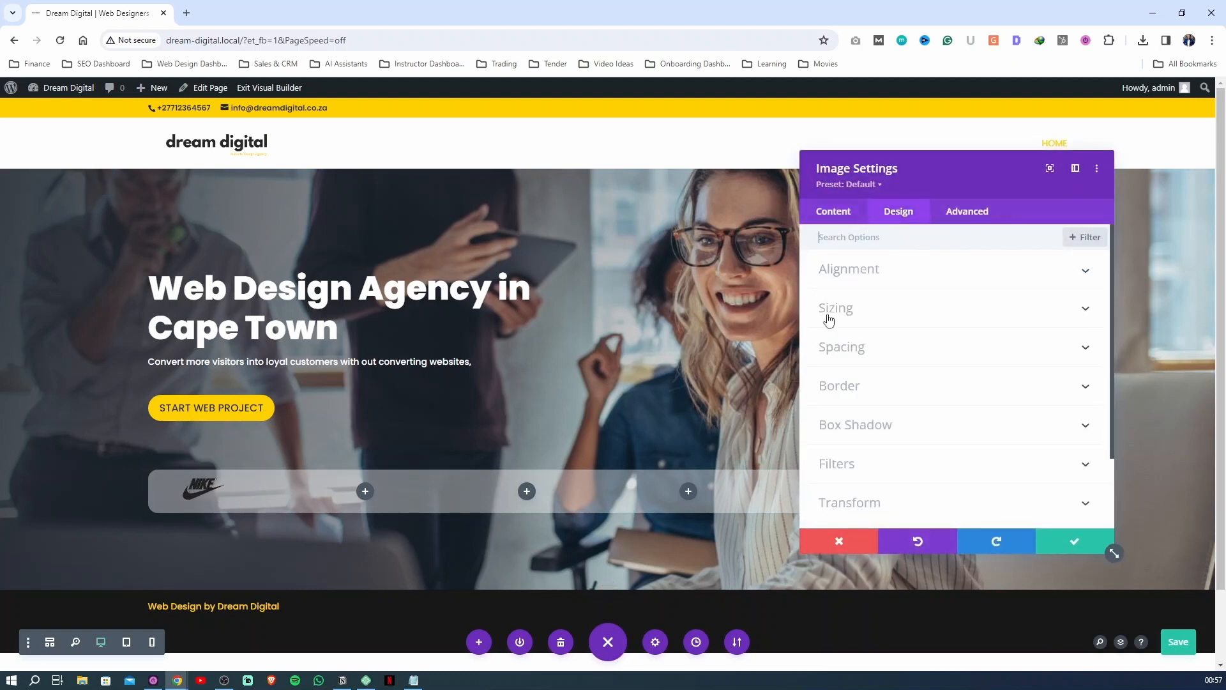
{"action": "left_click", "coordinate": [1088, 545]}
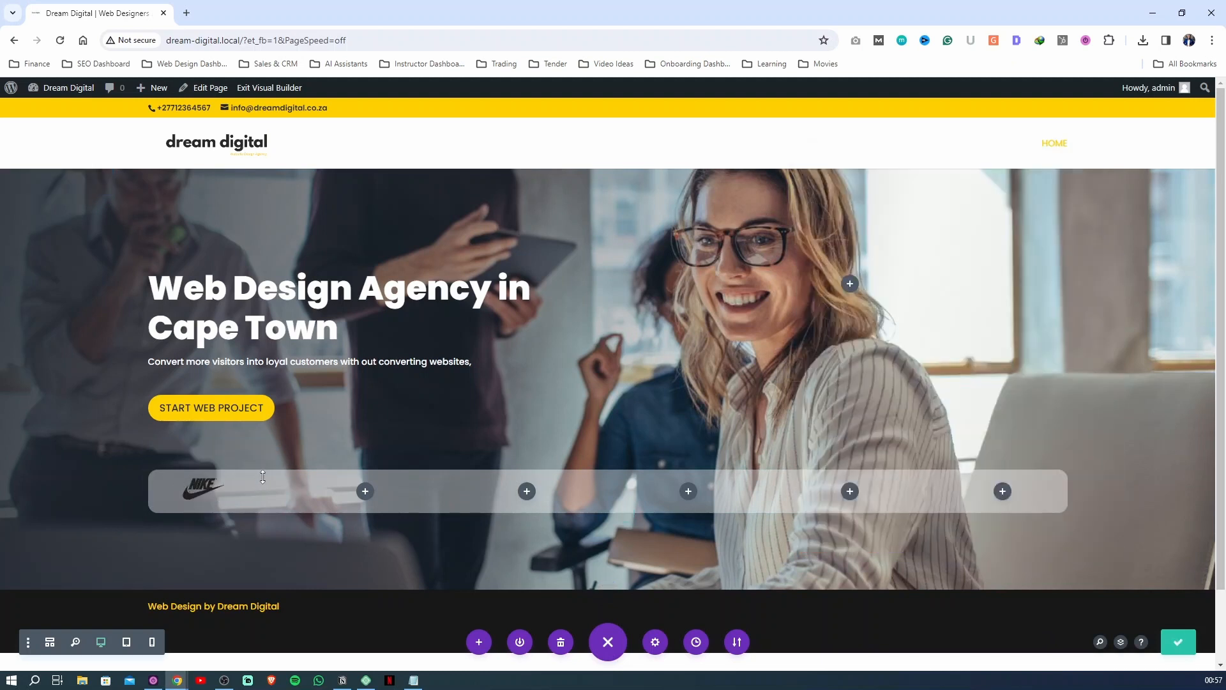
Set the Nike image's linked top and bottom padding to 0px, clear its bottom margin, and save the image settings
{"action": "left_click", "coordinate": [180, 484]}
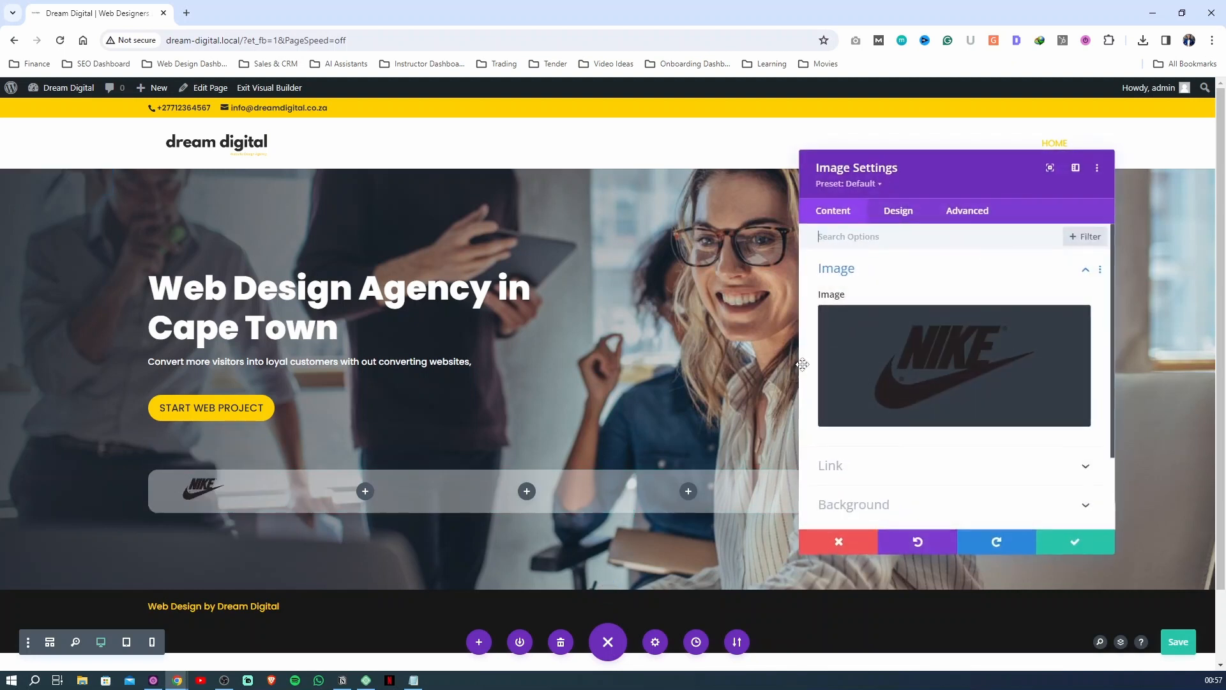
{"action": "left_click", "coordinate": [897, 214]}
{"action": "left_click", "coordinate": [849, 340]}
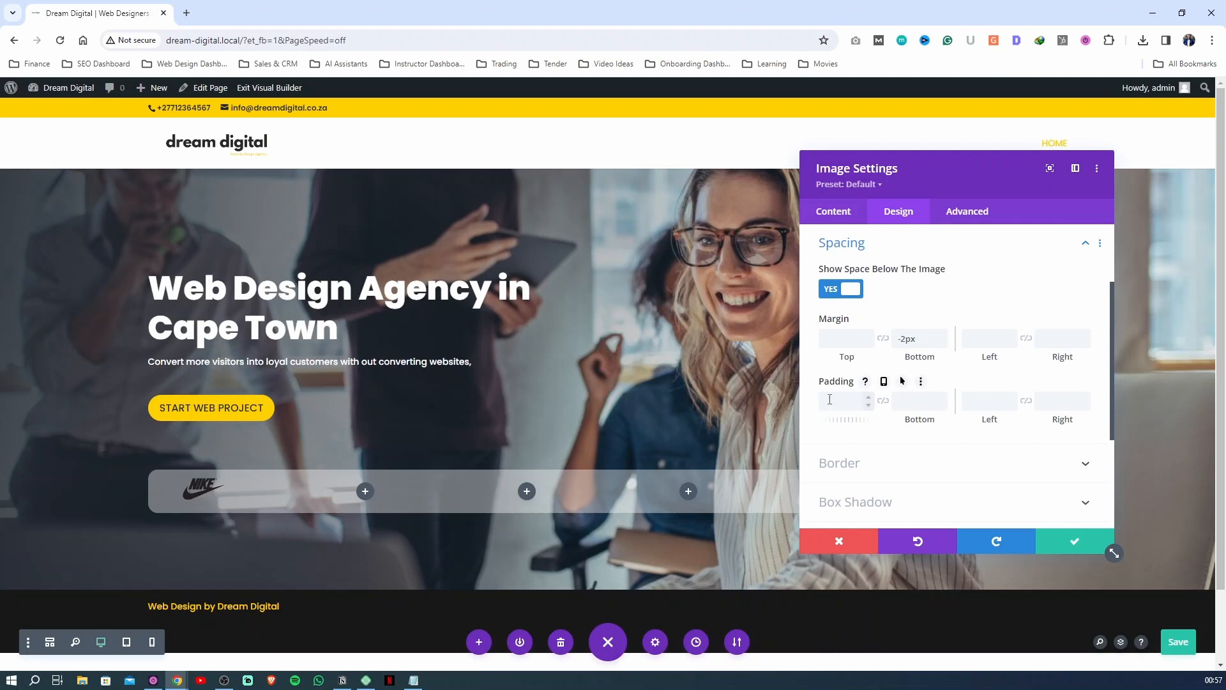
{"action": "left_click", "coordinate": [883, 400]}
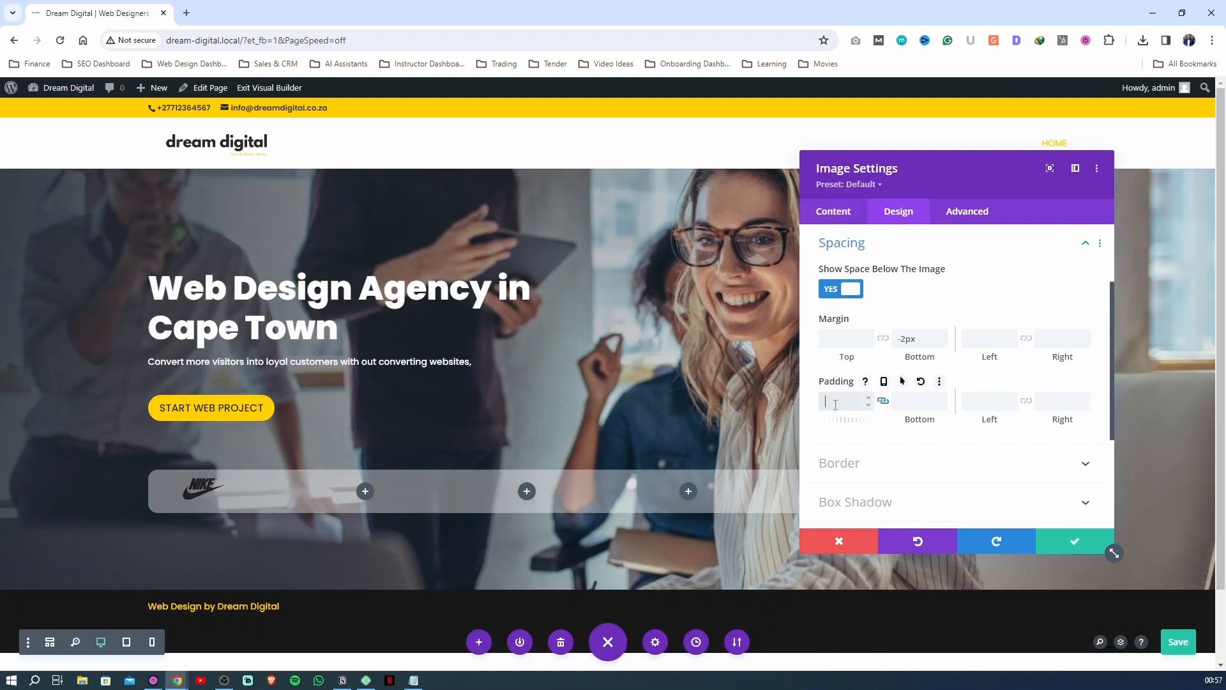
{"action": "left_click", "coordinate": [821, 434]}
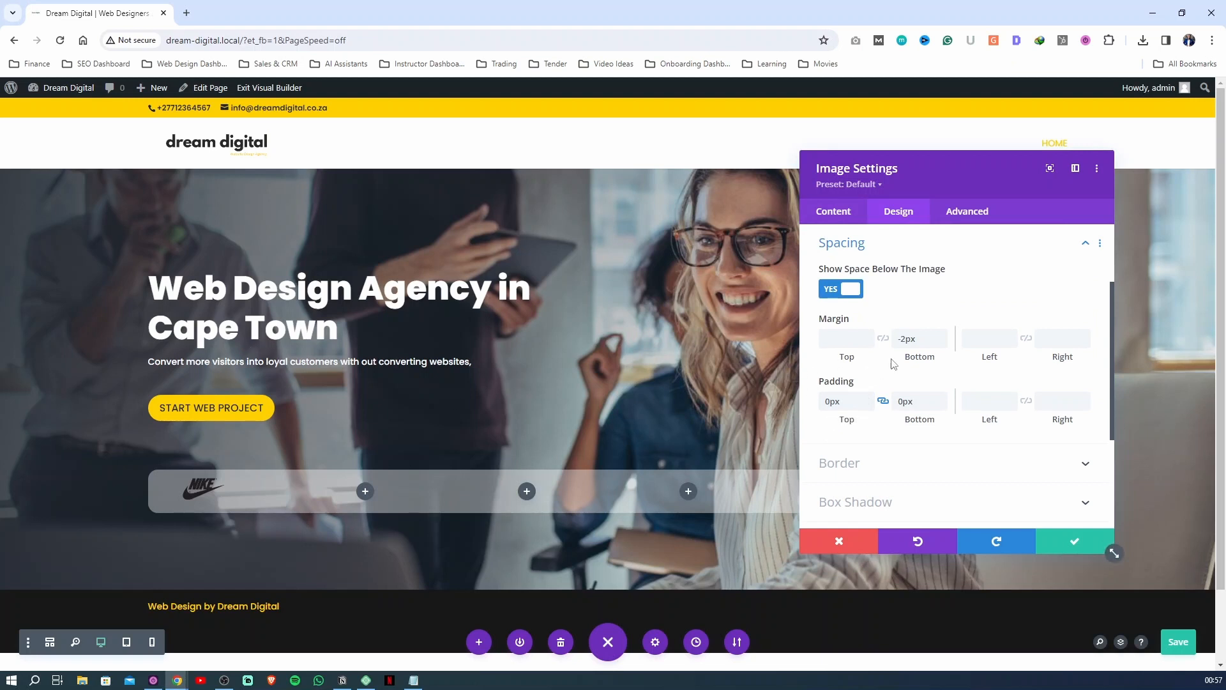
{"action": "left_click", "coordinate": [906, 339]}
{"action": "left_click", "coordinate": [917, 319]}
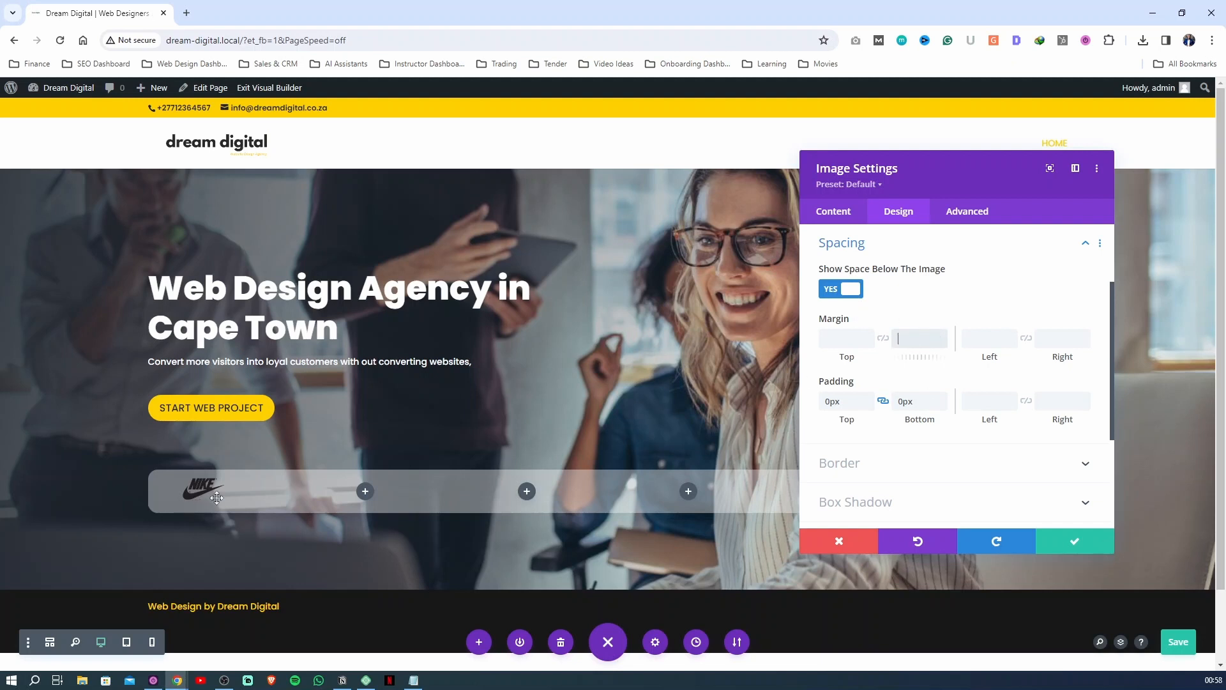
{"action": "left_click", "coordinate": [1073, 543]}
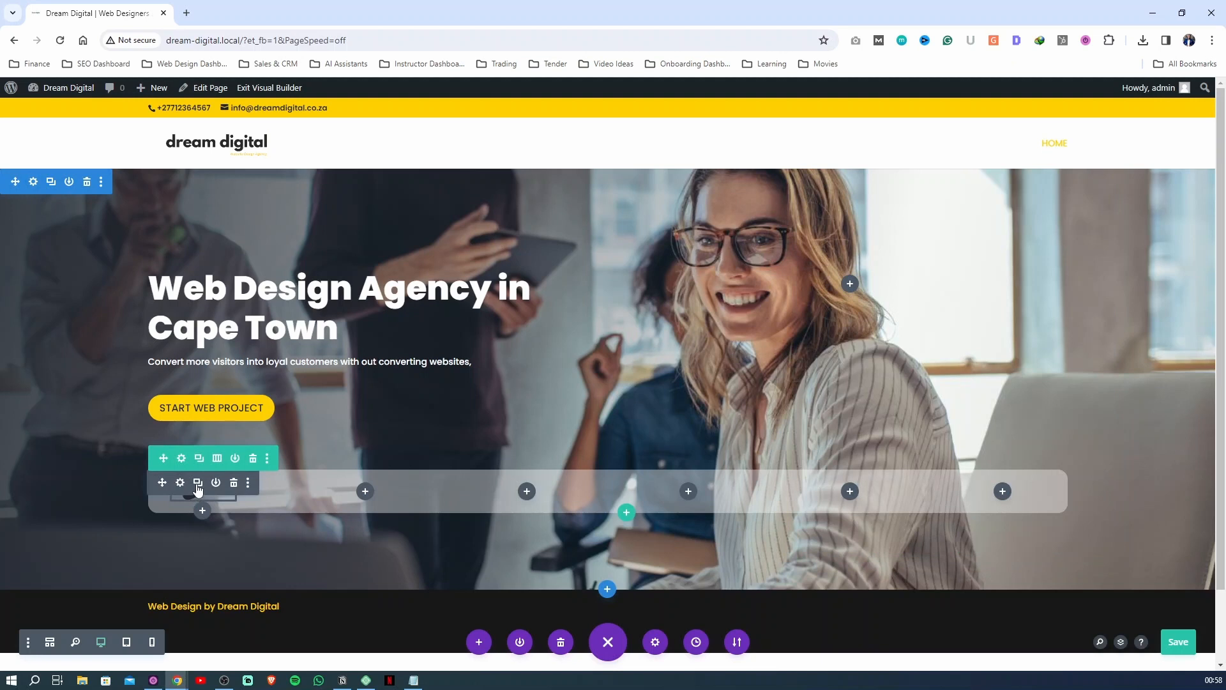
Duplicate the Nike image and move the copies into the logo row's empty columns so each of the six holds one
{"action": "left_click", "coordinate": [197, 489]}
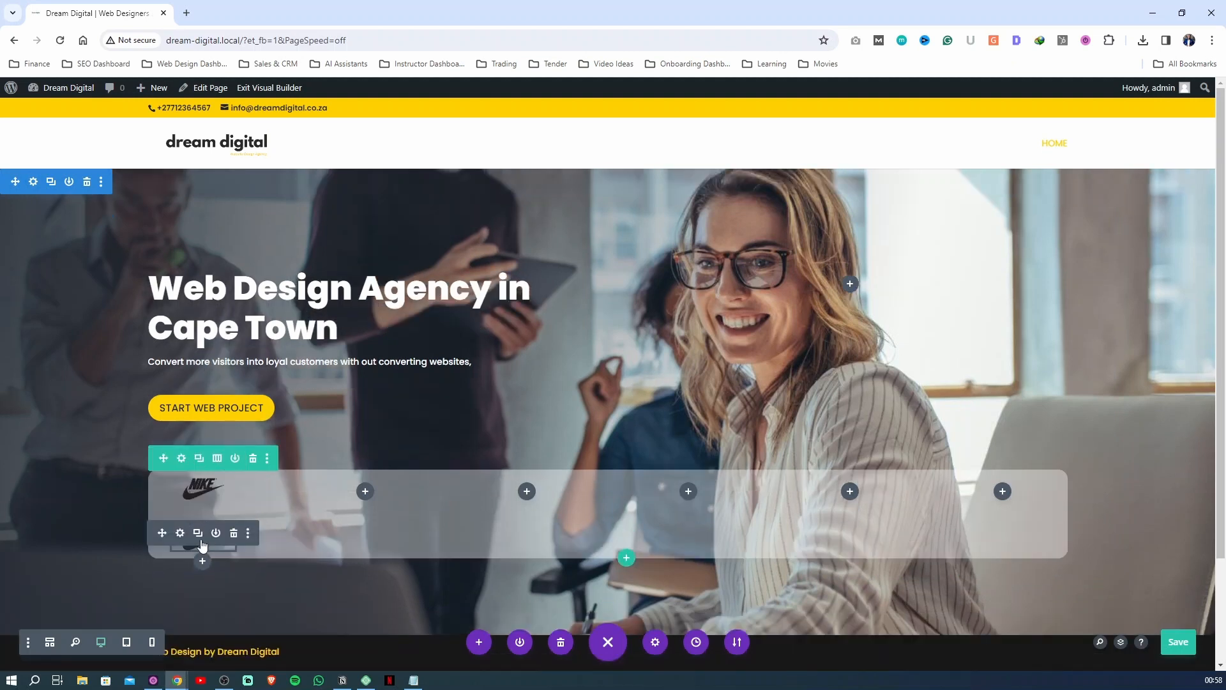
{"action": "left_click_drag", "start_coordinate": [162, 533], "coordinate": [371, 489]}
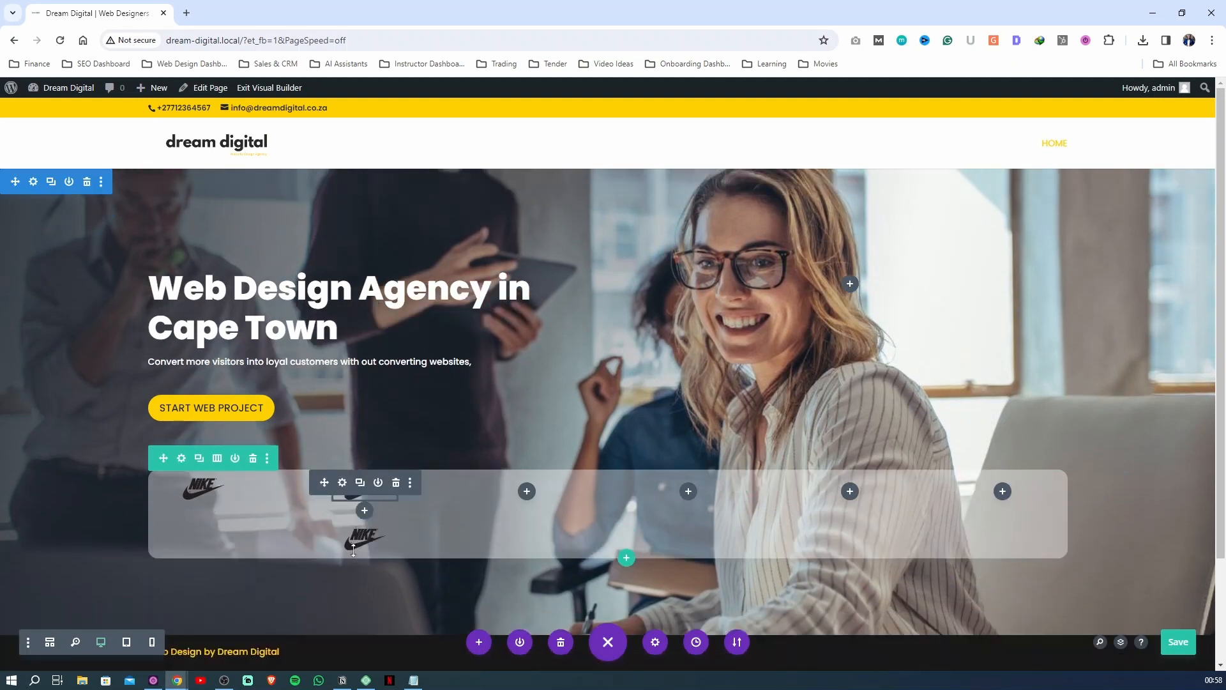
{"action": "left_click", "coordinate": [360, 483]}
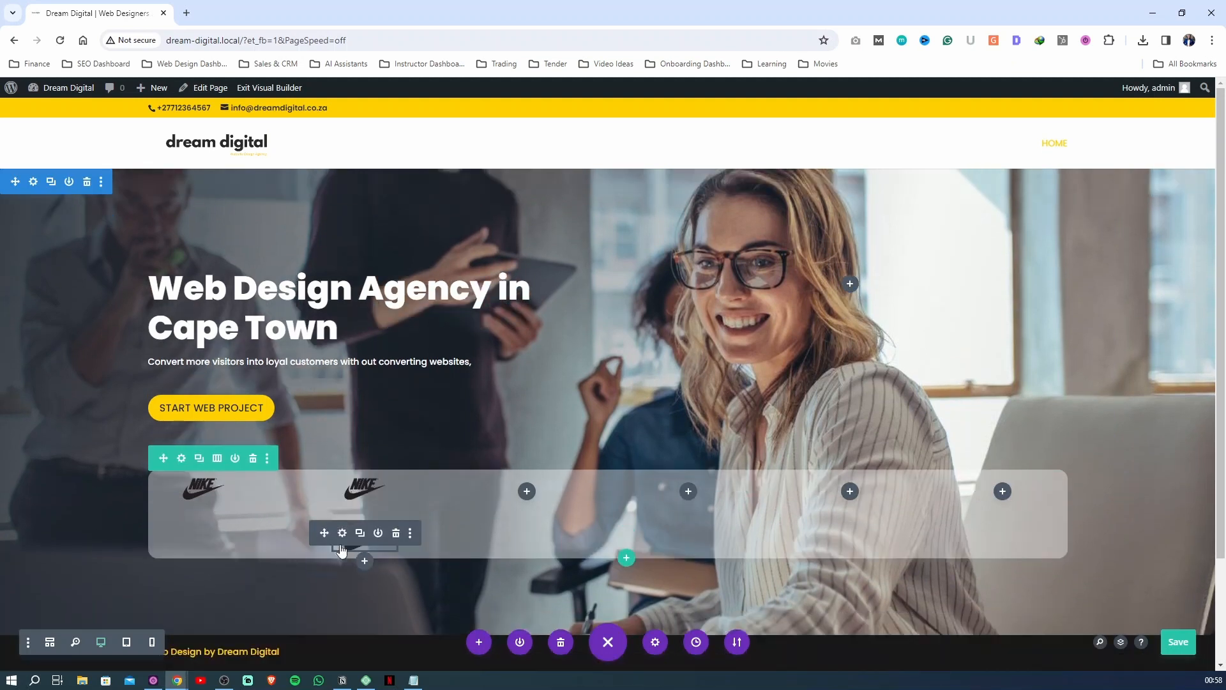
{"action": "left_click_drag", "start_coordinate": [323, 533], "coordinate": [520, 489]}
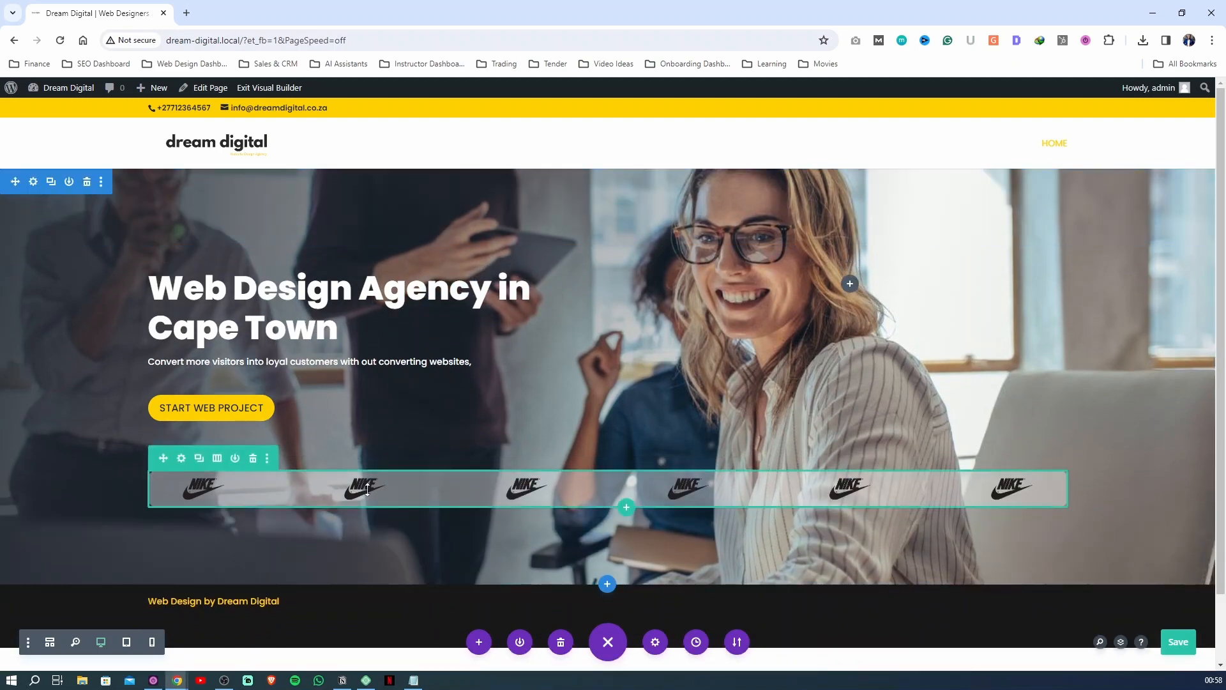
Replace the second column's Nike image with the Payoneer logo from the media library and save the image settings
{"action": "left_click", "coordinate": [342, 482]}
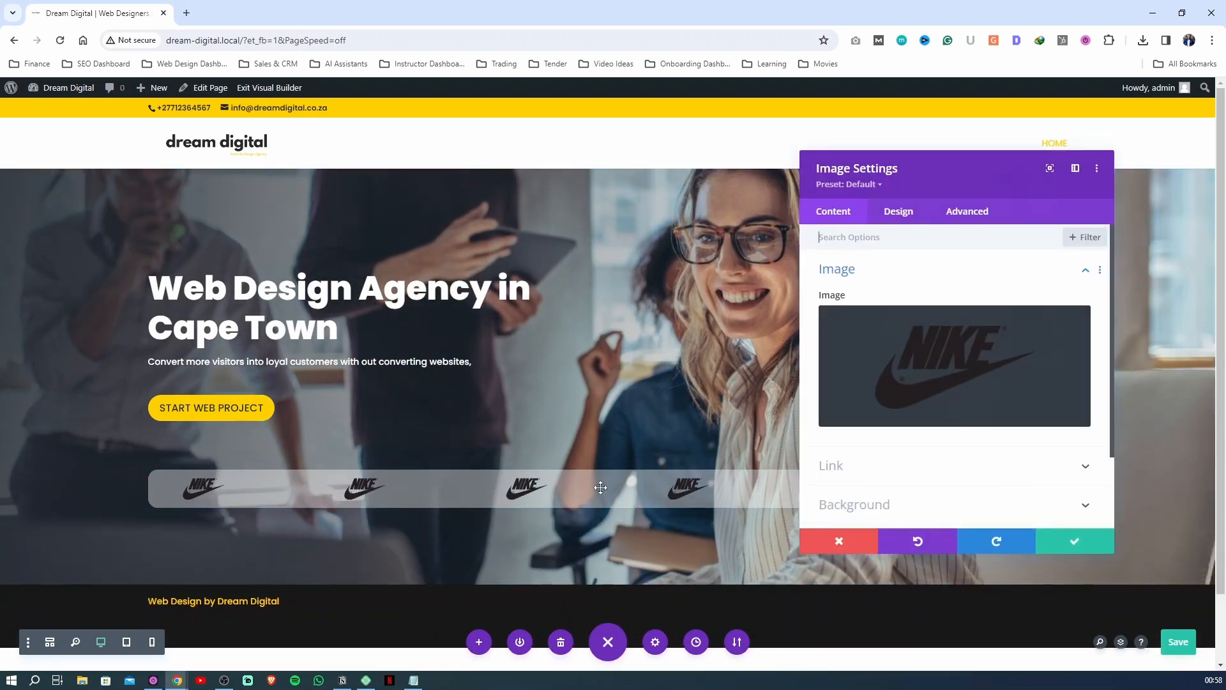
{"action": "left_click", "coordinate": [911, 380]}
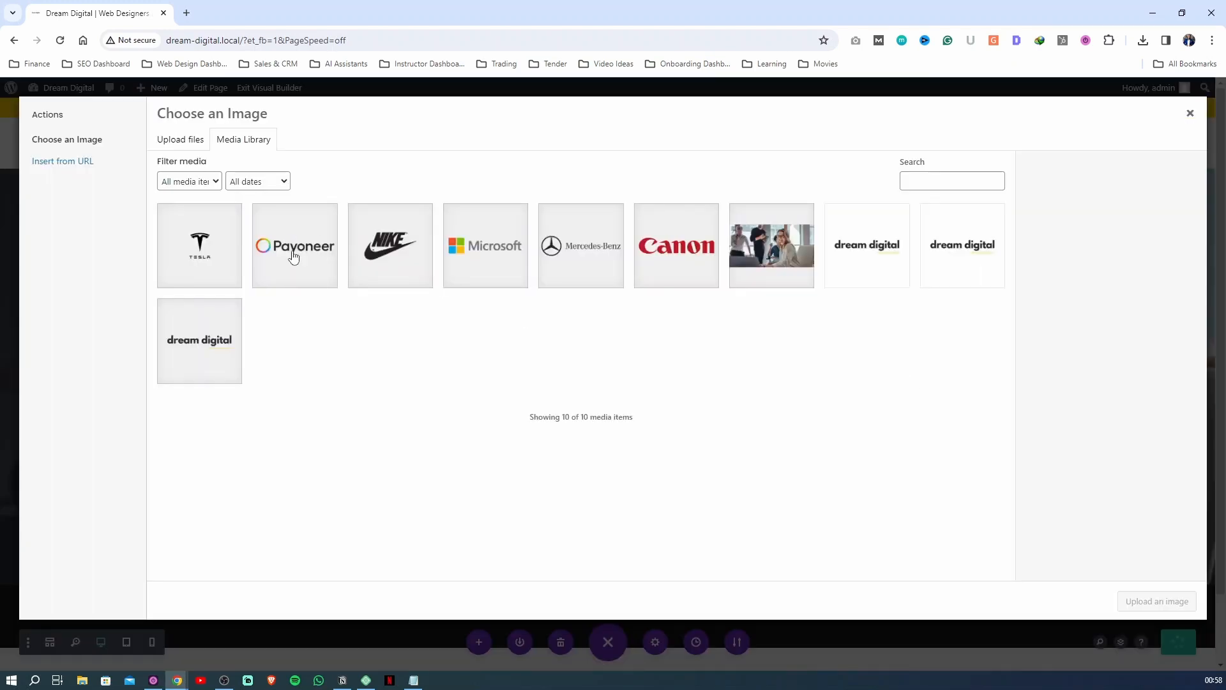
{"action": "left_click", "coordinate": [282, 270]}
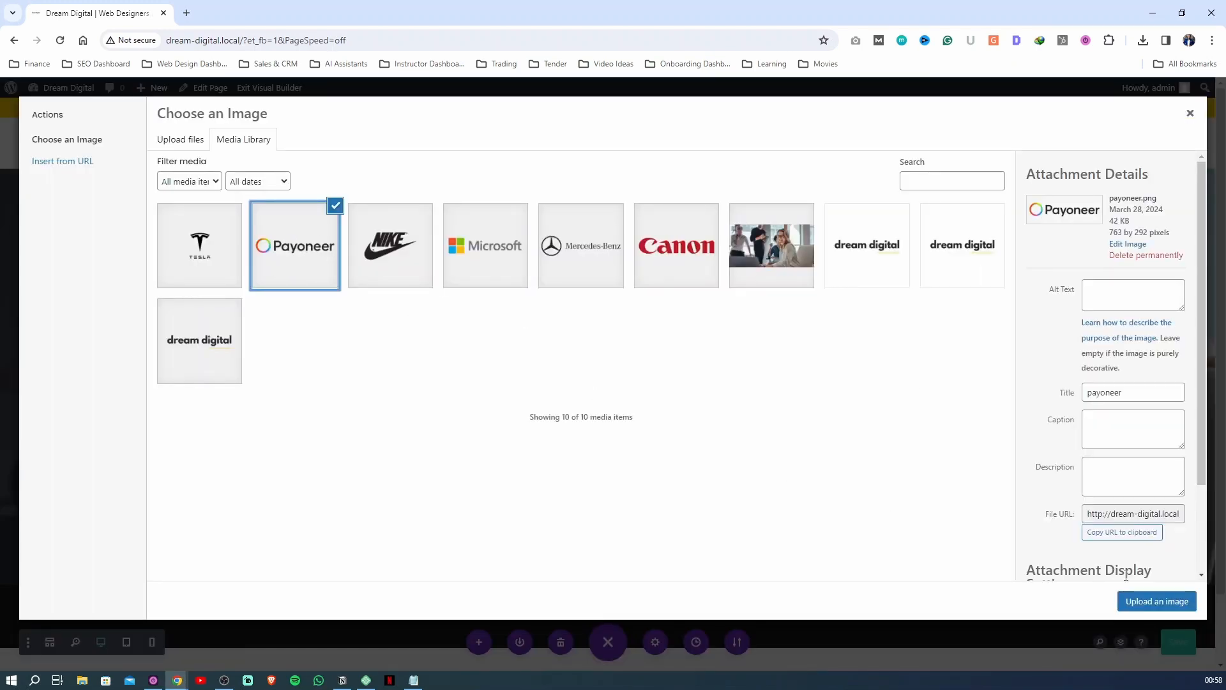
{"action": "left_click", "coordinate": [1146, 601]}
{"action": "left_click", "coordinate": [1074, 541]}
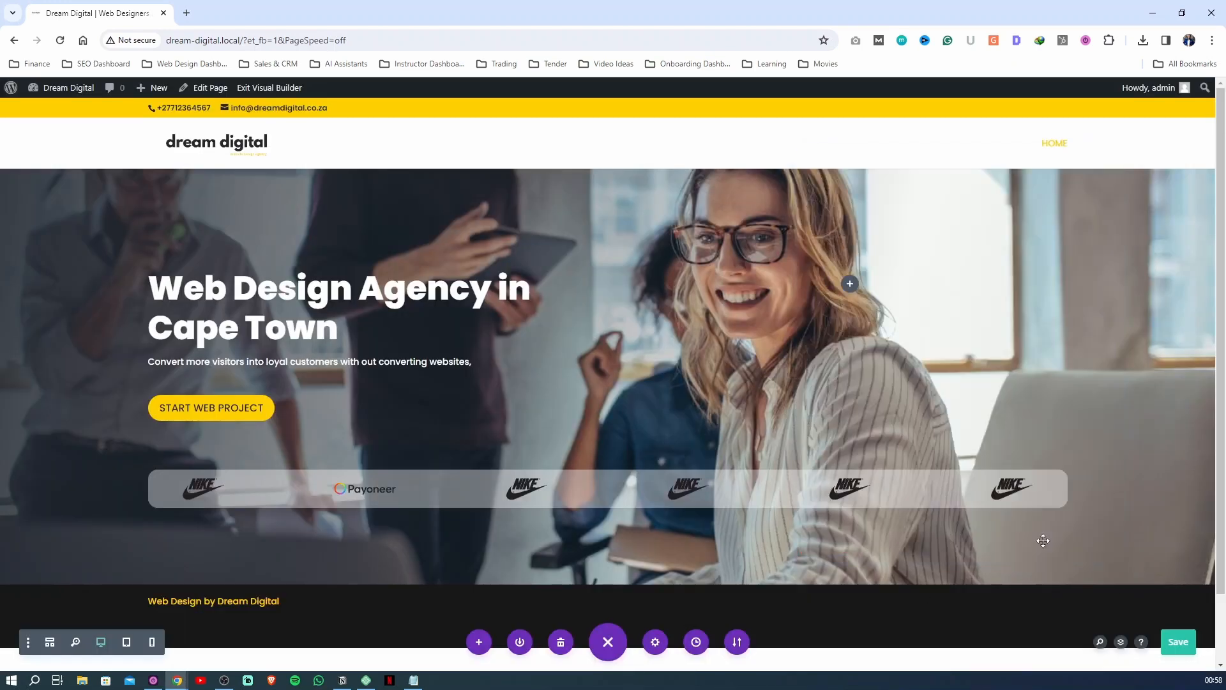
Replace the third column's Nike image with the Microsoft logo from the media library and save the image settings
{"action": "left_click", "coordinate": [504, 483]}
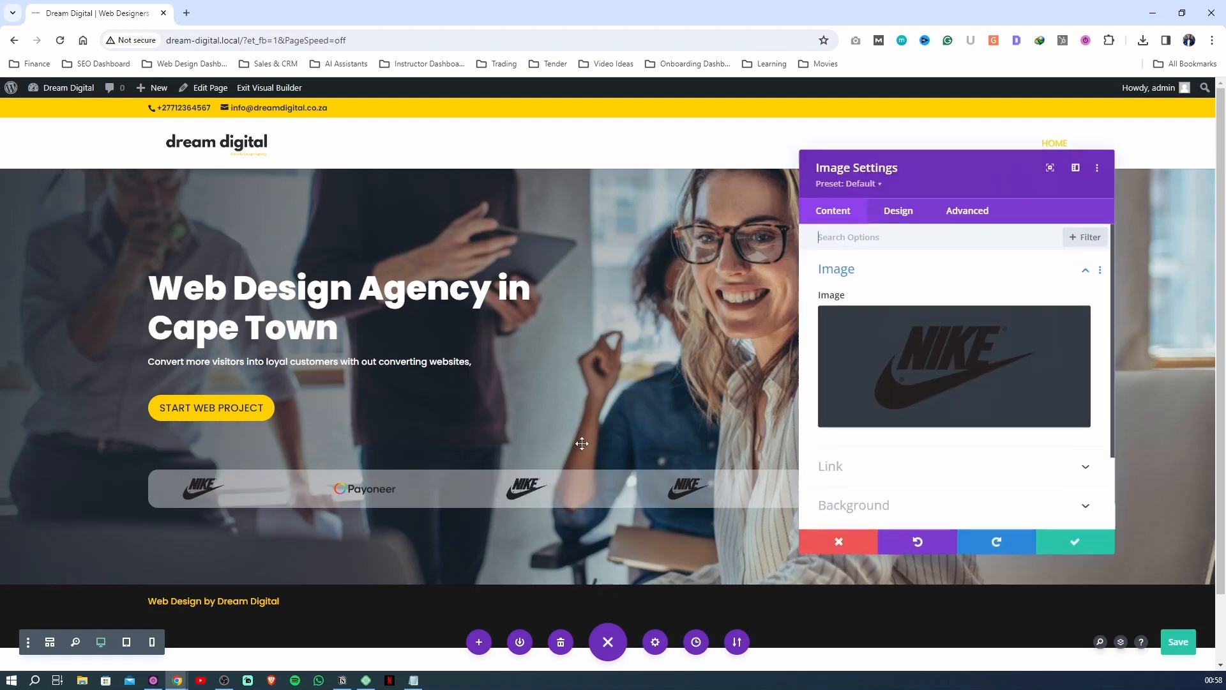
{"action": "left_click", "coordinate": [895, 364]}
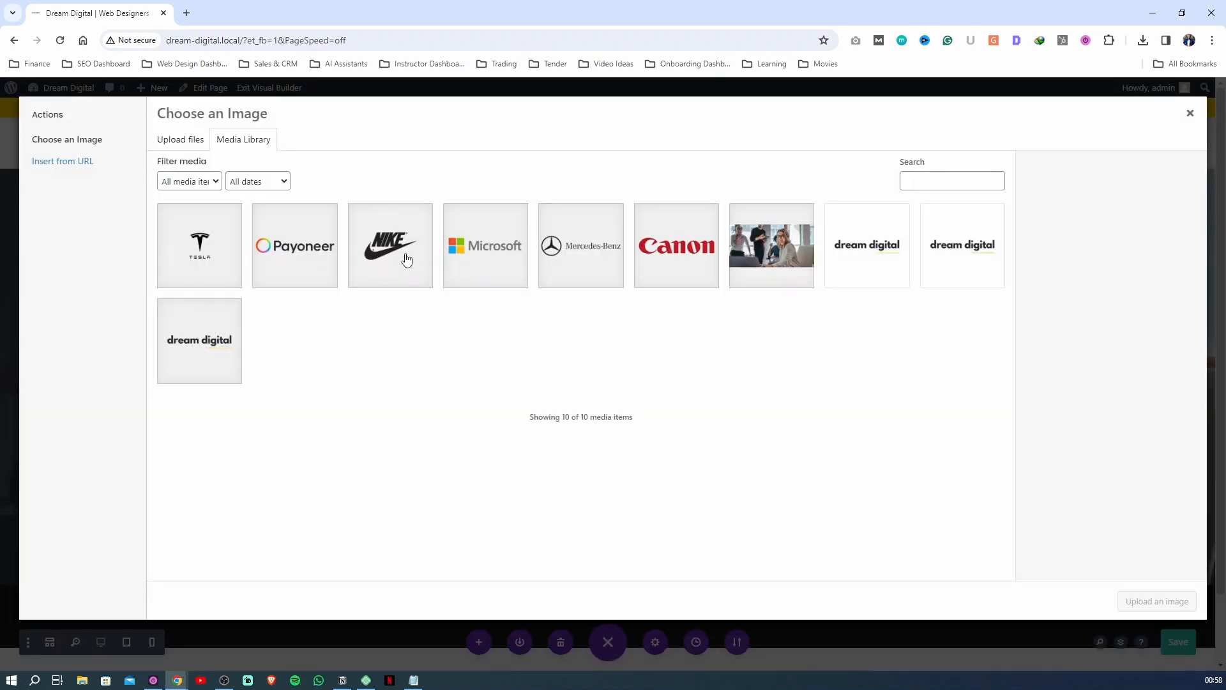
{"action": "left_click", "coordinate": [487, 262]}
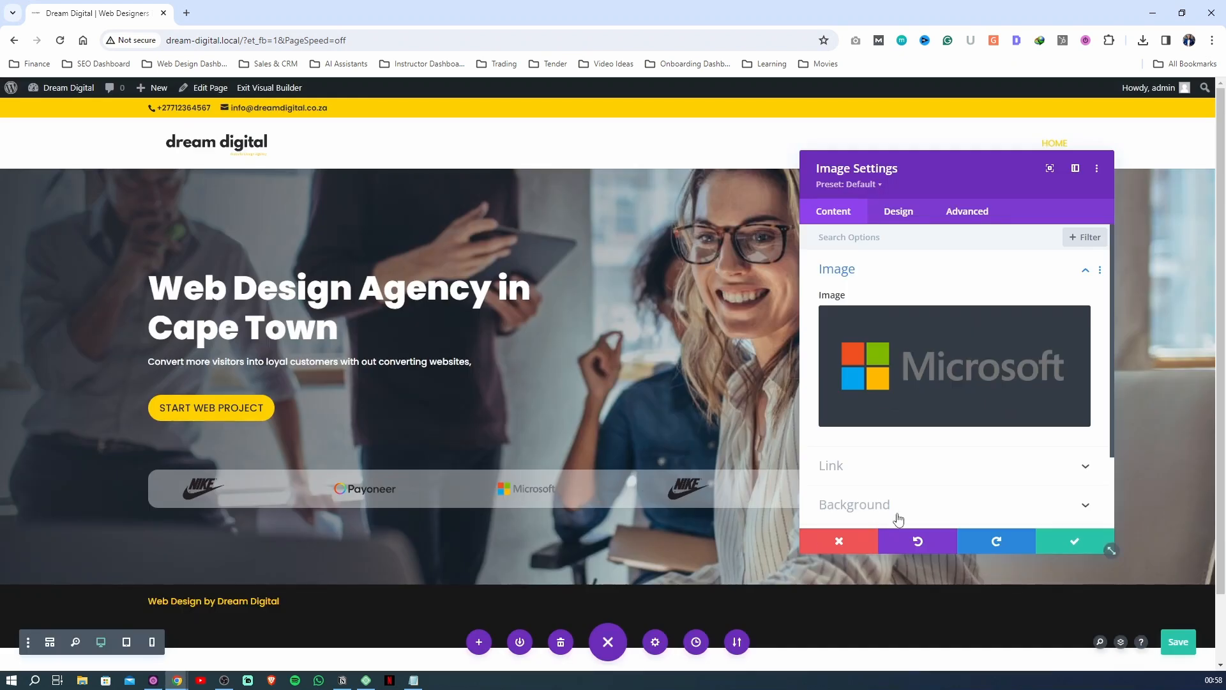
{"action": "left_click", "coordinate": [1058, 542]}
Replace the fourth column's Nike image with the Tesla logo from the media library and save the image settings
{"action": "left_click", "coordinate": [665, 483]}
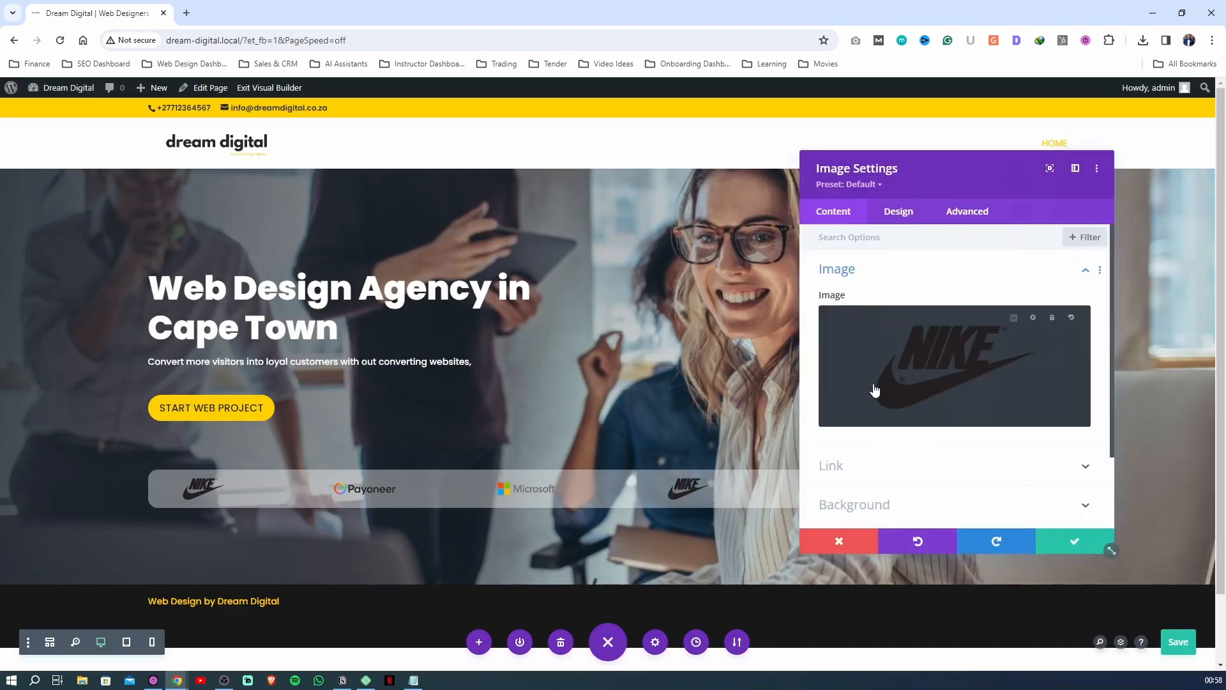
{"action": "left_click", "coordinate": [873, 389]}
{"action": "left_click", "coordinate": [197, 241]}
{"action": "left_click", "coordinate": [1155, 596]}
{"action": "left_click", "coordinate": [1058, 542]}
Replace the fifth column's Nike image with the Mercedes-Benz logo from the media library and save the image settings
{"action": "left_click", "coordinate": [827, 482]}
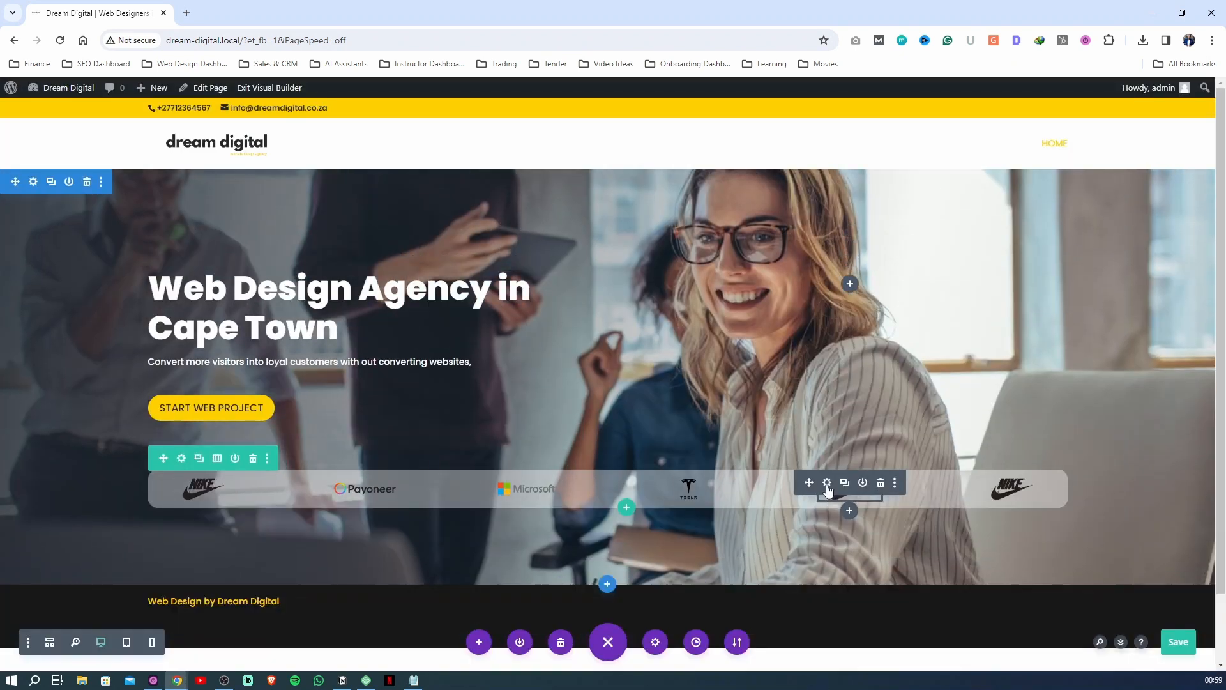
{"action": "left_click", "coordinate": [873, 388]}
{"action": "left_click", "coordinate": [241, 140]}
{"action": "left_click", "coordinate": [577, 241]}
{"action": "left_click", "coordinate": [1156, 597]}
{"action": "left_click", "coordinate": [1058, 542]}
Replace the sixth column's Nike image with the Canon logo, then save the image settings and the page
{"action": "left_click", "coordinate": [989, 482]}
{"action": "left_click", "coordinate": [873, 388]}
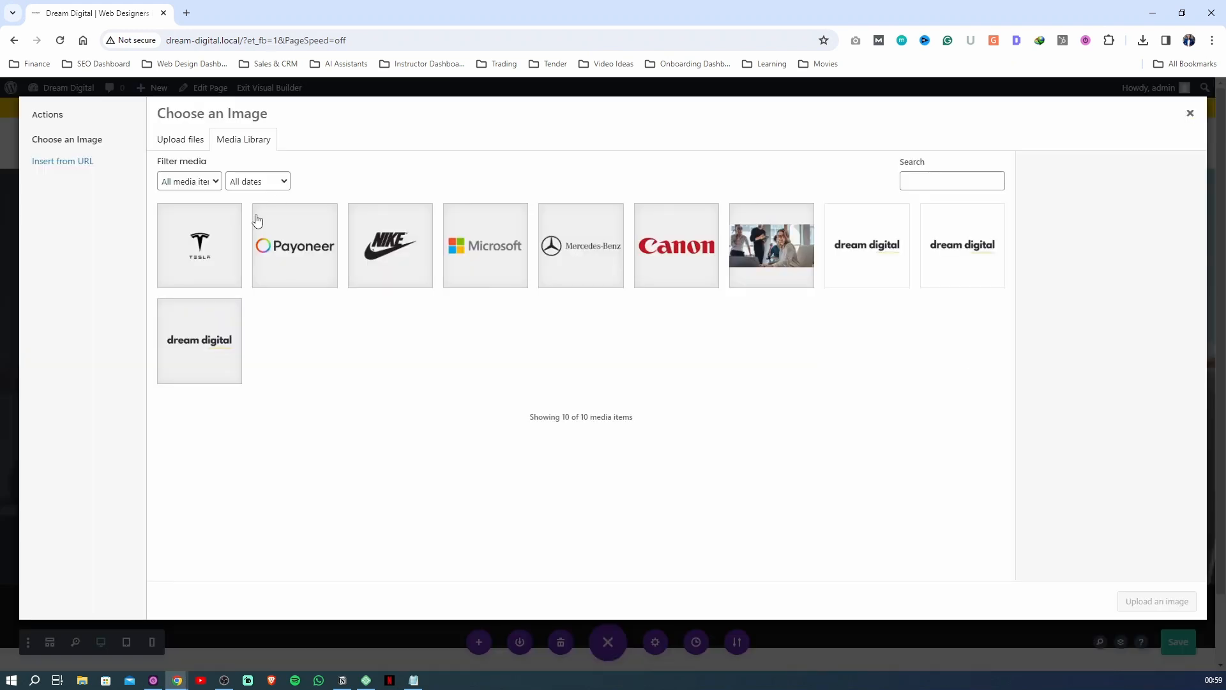
{"action": "left_click", "coordinate": [677, 243]}
{"action": "left_click", "coordinate": [1155, 596]}
{"action": "left_click", "coordinate": [1058, 541]}
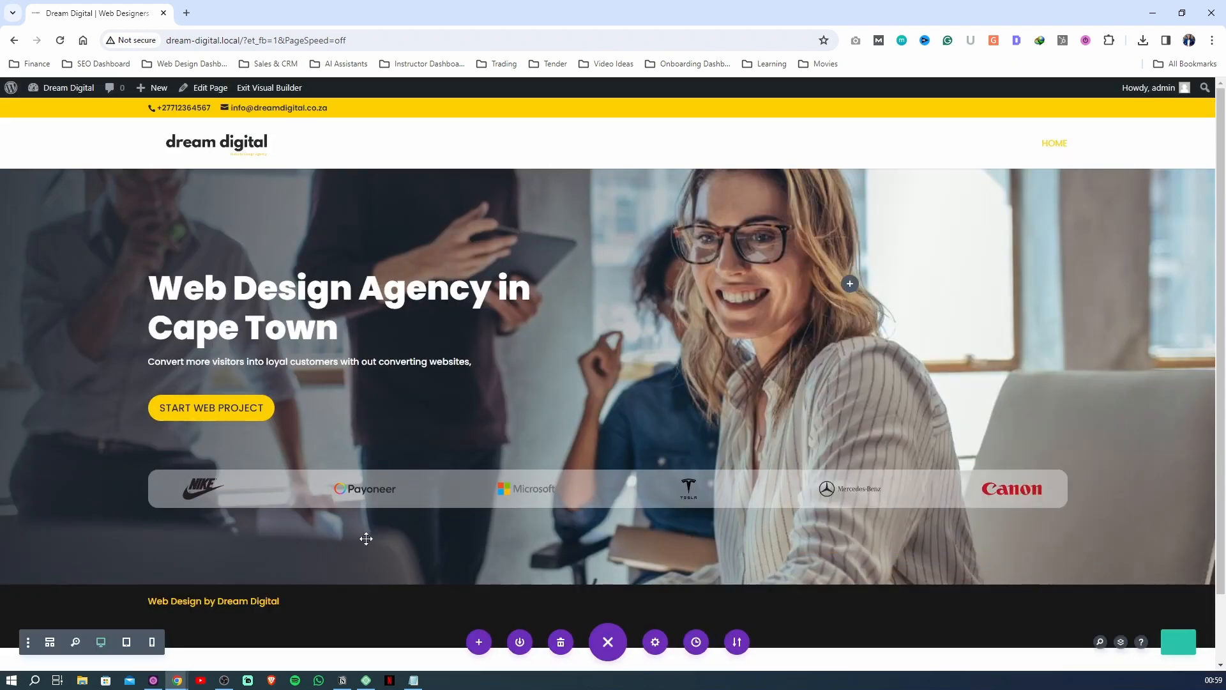
Exit the Visual Builder to view the hero and its client logo row on the live page
{"action": "left_click", "coordinate": [255, 90]}
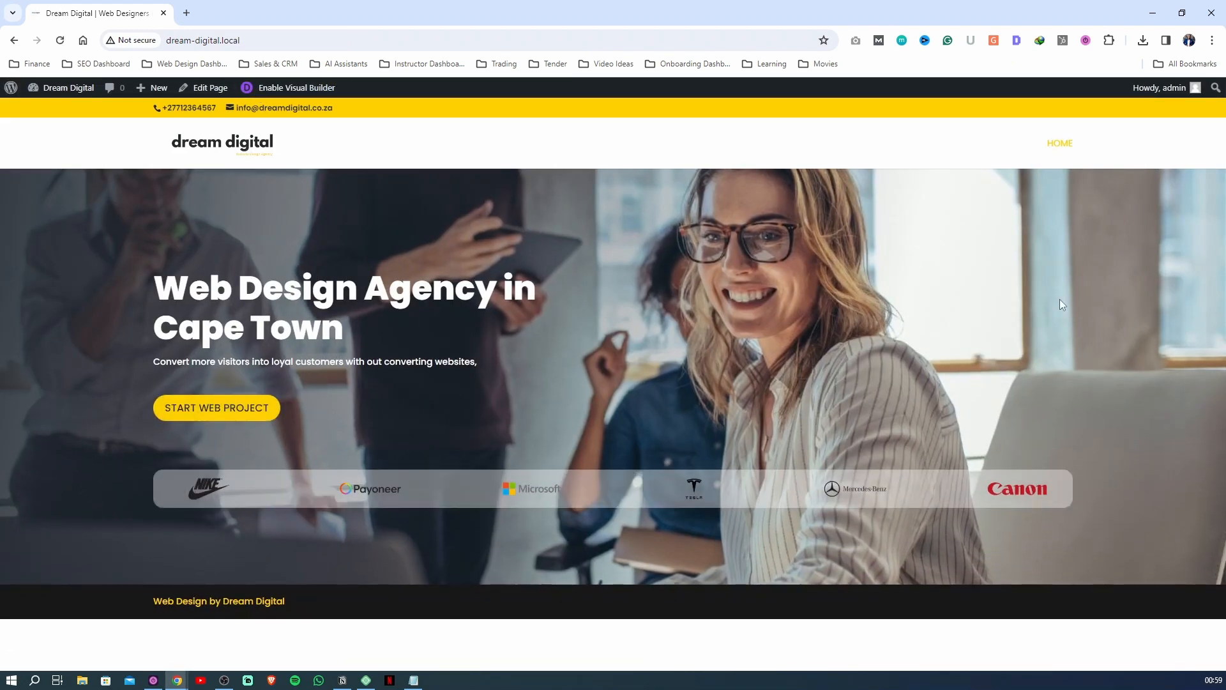
{"action": "left_click", "coordinate": [265, 87]}
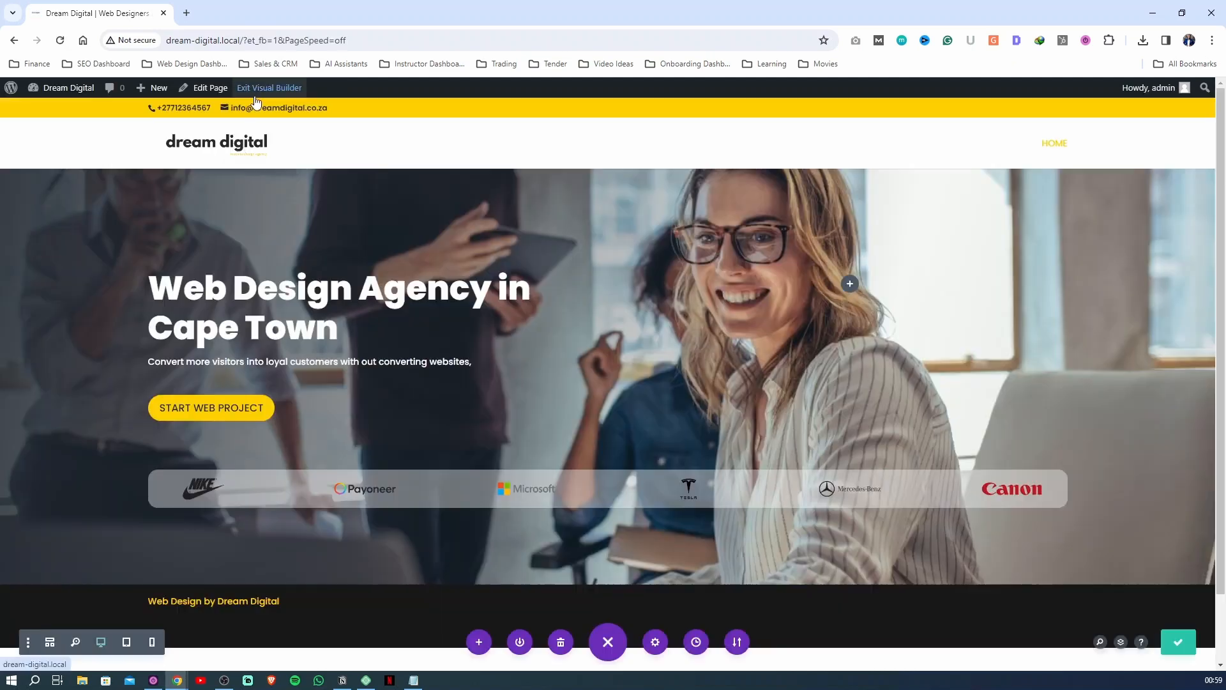
{"action": "left_click", "coordinate": [258, 89]}
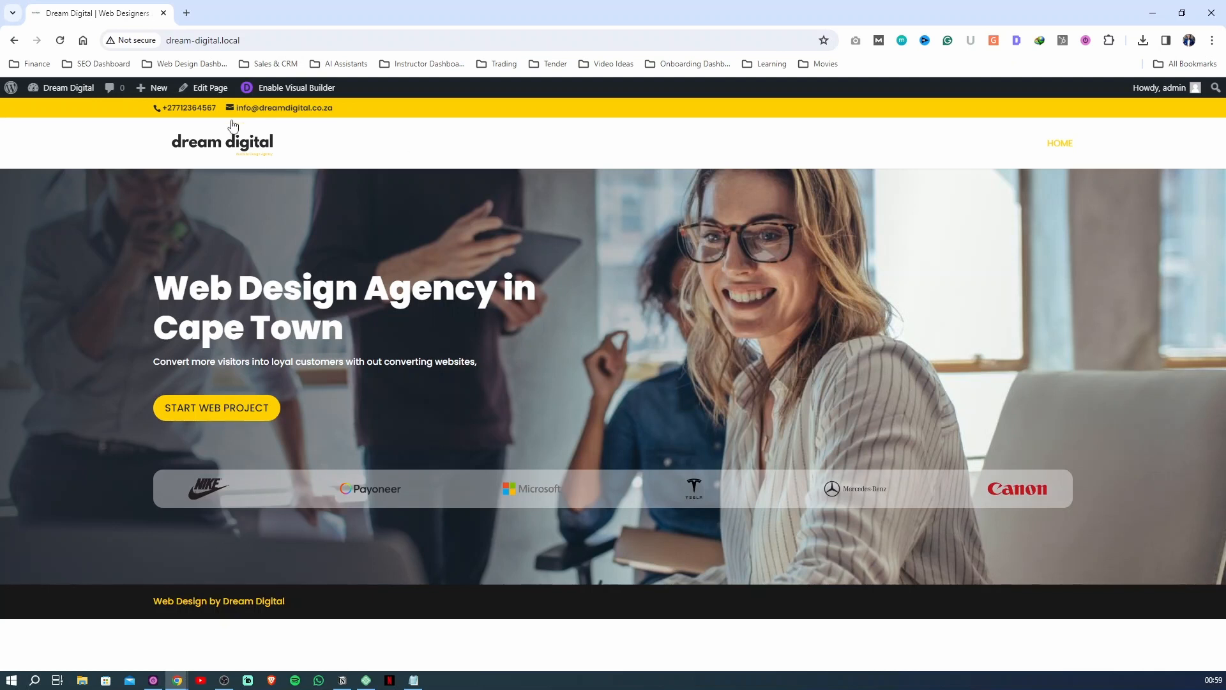
In the Visual Builder, change the hero subheading to "Convert more visitors into loyal customers with our built to convert websites." and save and exit
{"action": "left_click", "coordinate": [281, 87]}
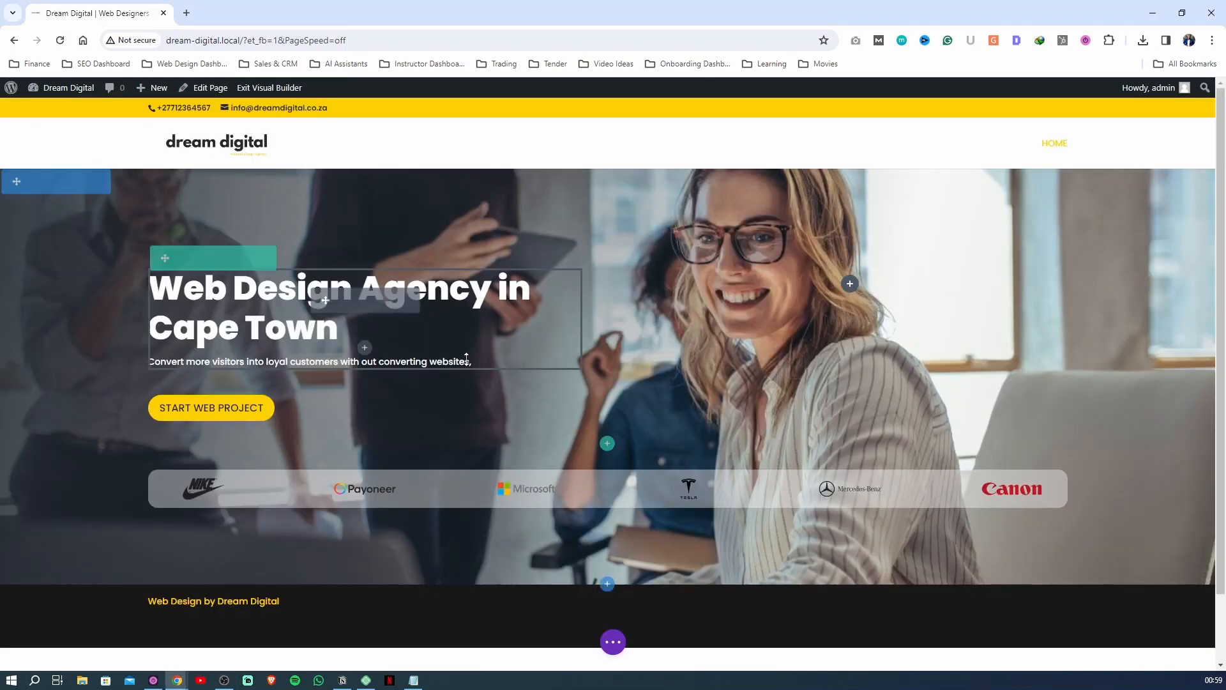
{"action": "left_click", "coordinate": [475, 363]}
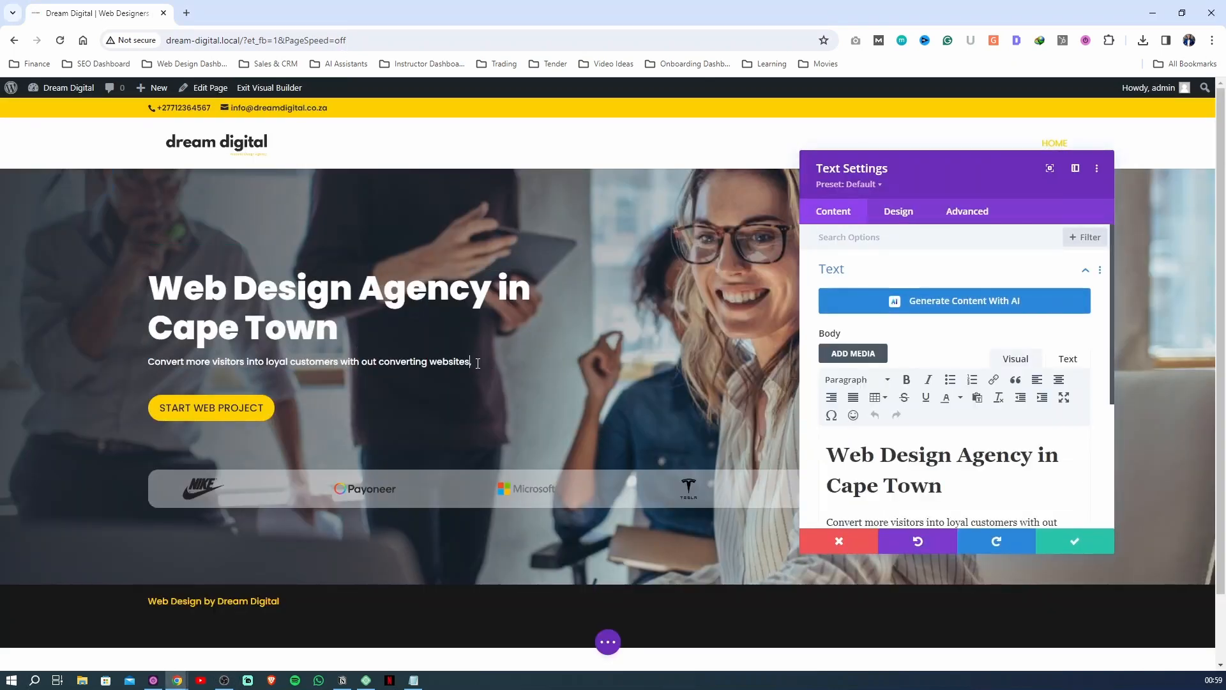
{"action": "left_click_drag", "start_coordinate": [475, 363], "coordinate": [451, 364]}
{"action": "left_click", "coordinate": [608, 642]}
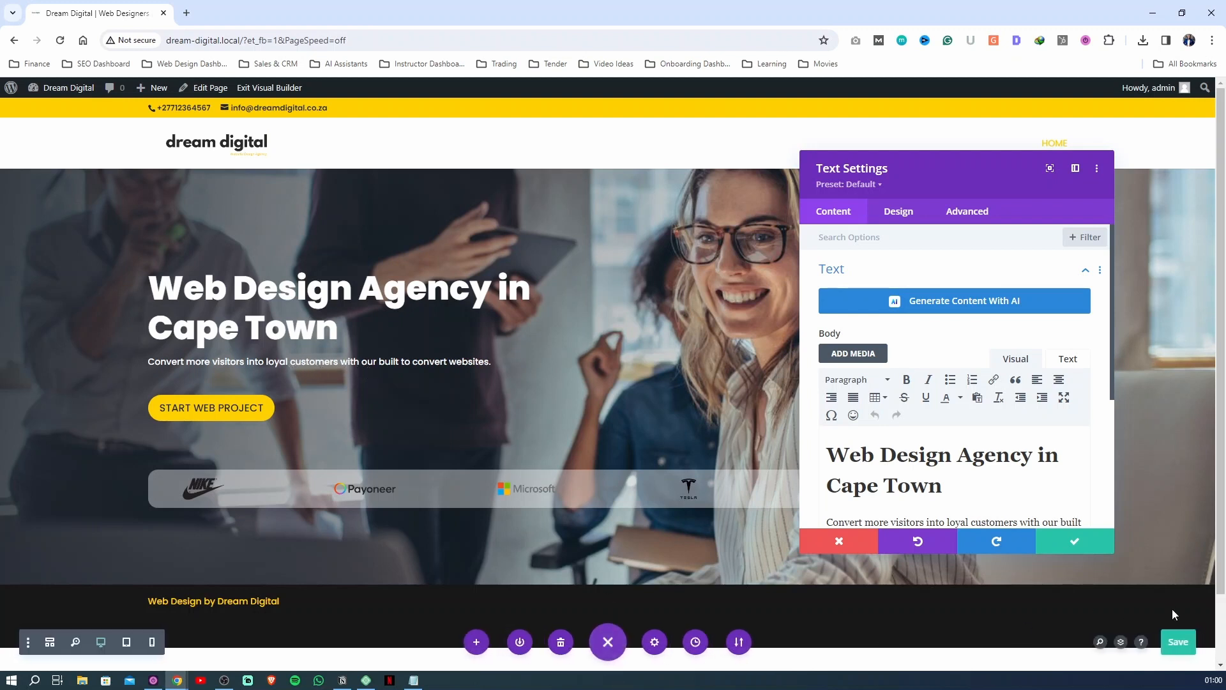
{"action": "left_click", "coordinate": [1079, 549]}
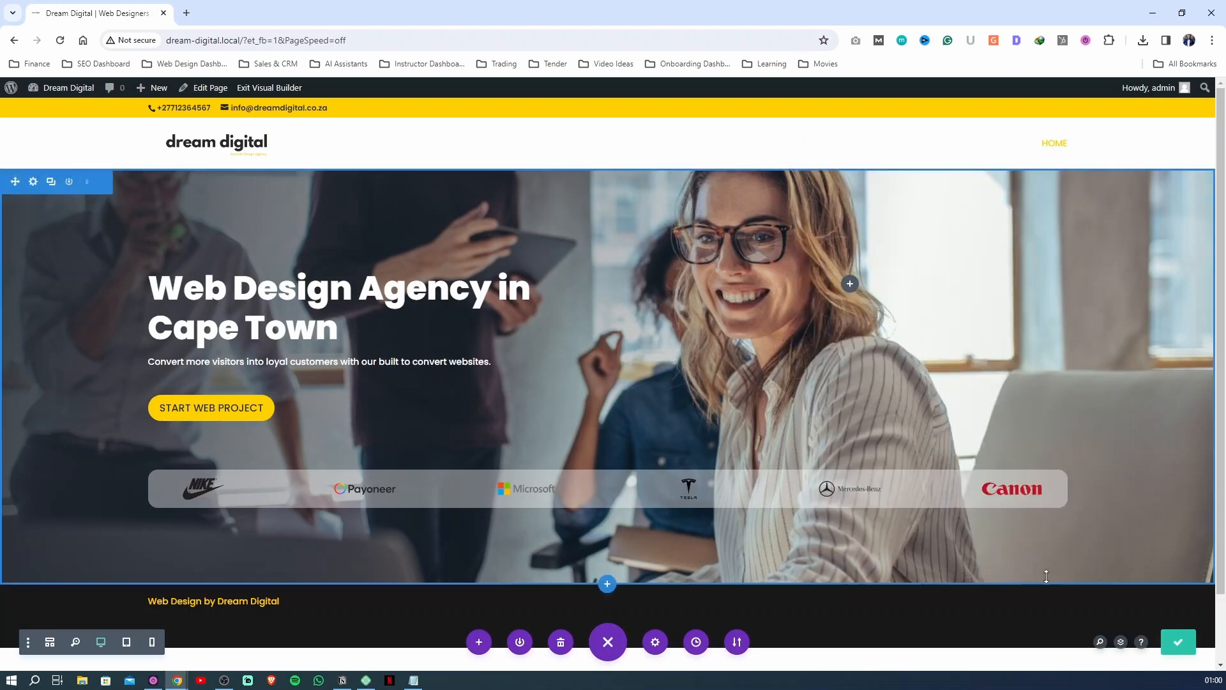
{"action": "left_click", "coordinate": [275, 88]}
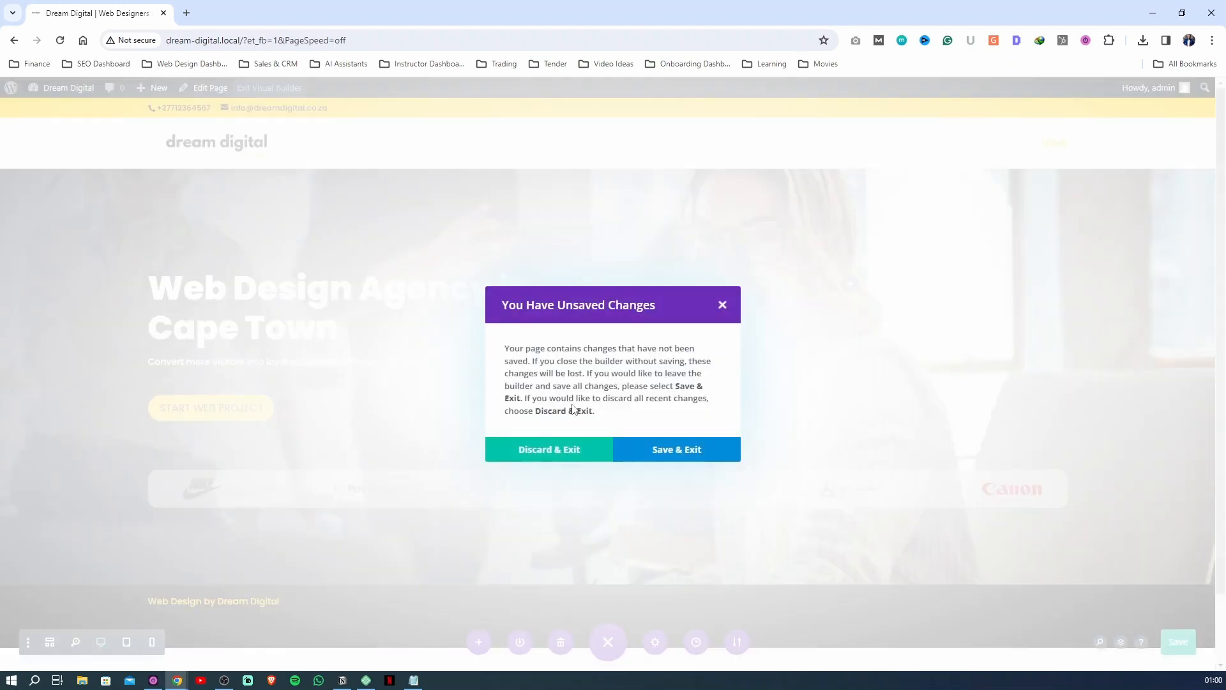
{"action": "left_click", "coordinate": [665, 450]}
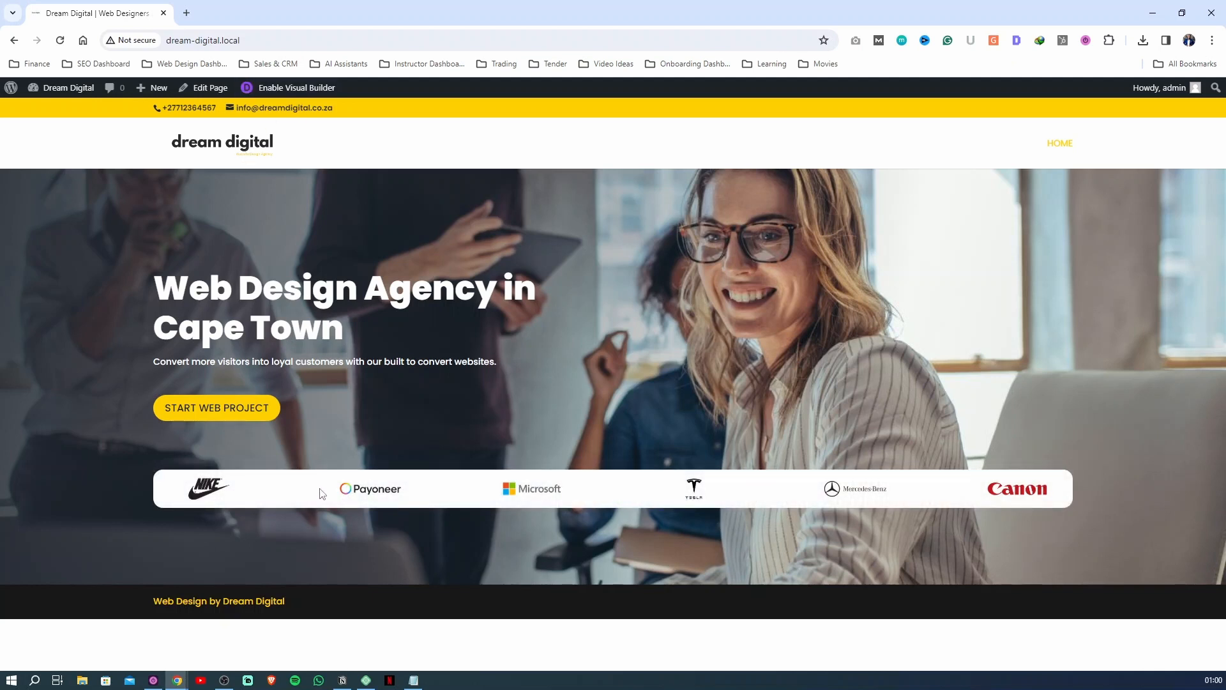
Reopen the Visual Builder, insert a two-column row with a narrower first column, and move it above the client logo row
{"action": "left_click", "coordinate": [297, 90]}
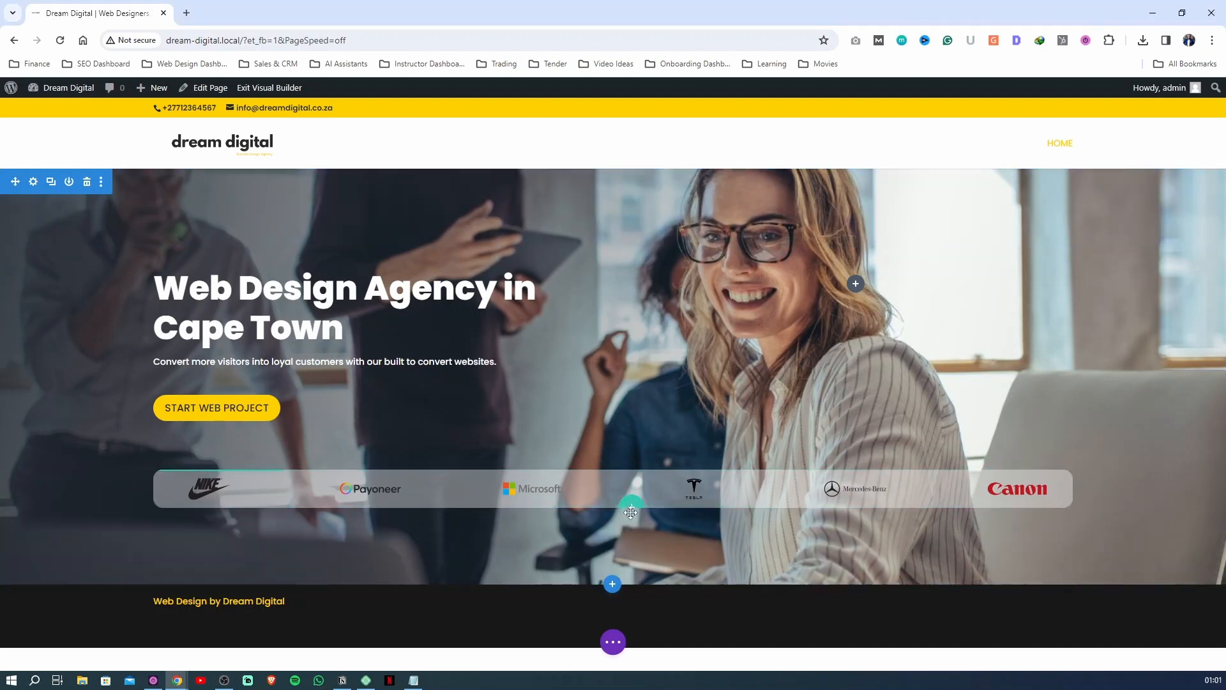
{"action": "left_click", "coordinate": [630, 507]}
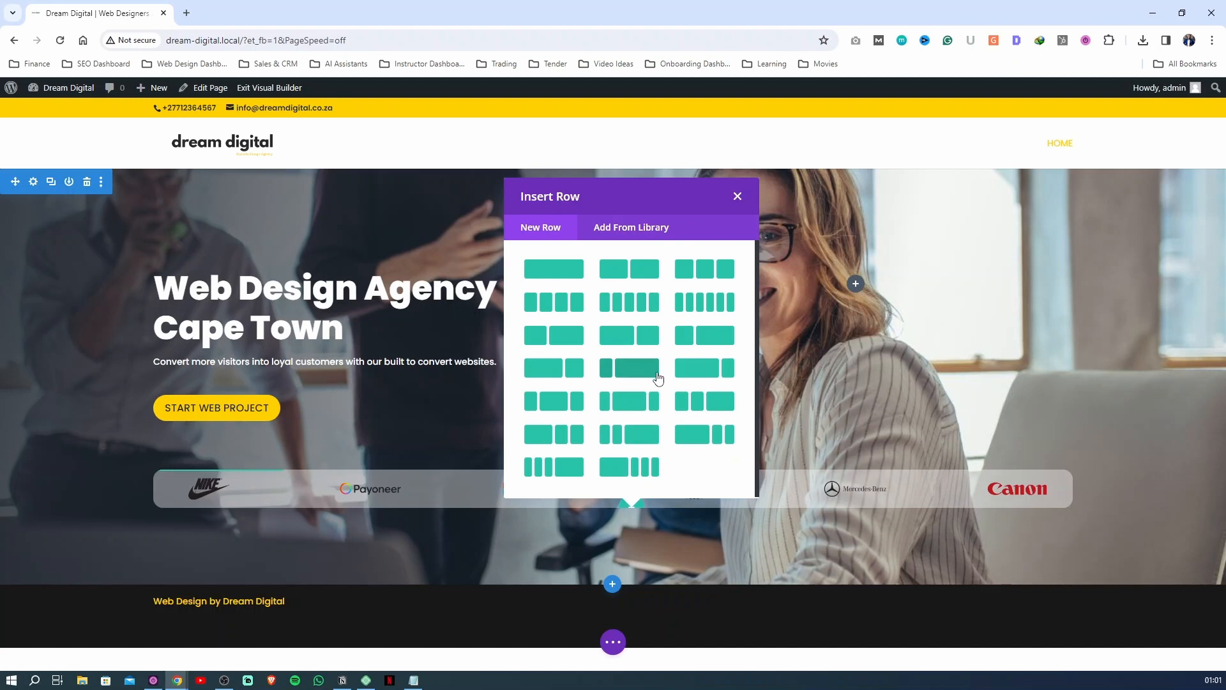
{"action": "left_click", "coordinate": [560, 339]}
{"action": "left_click_drag", "start_coordinate": [160, 525], "coordinate": [168, 472]}
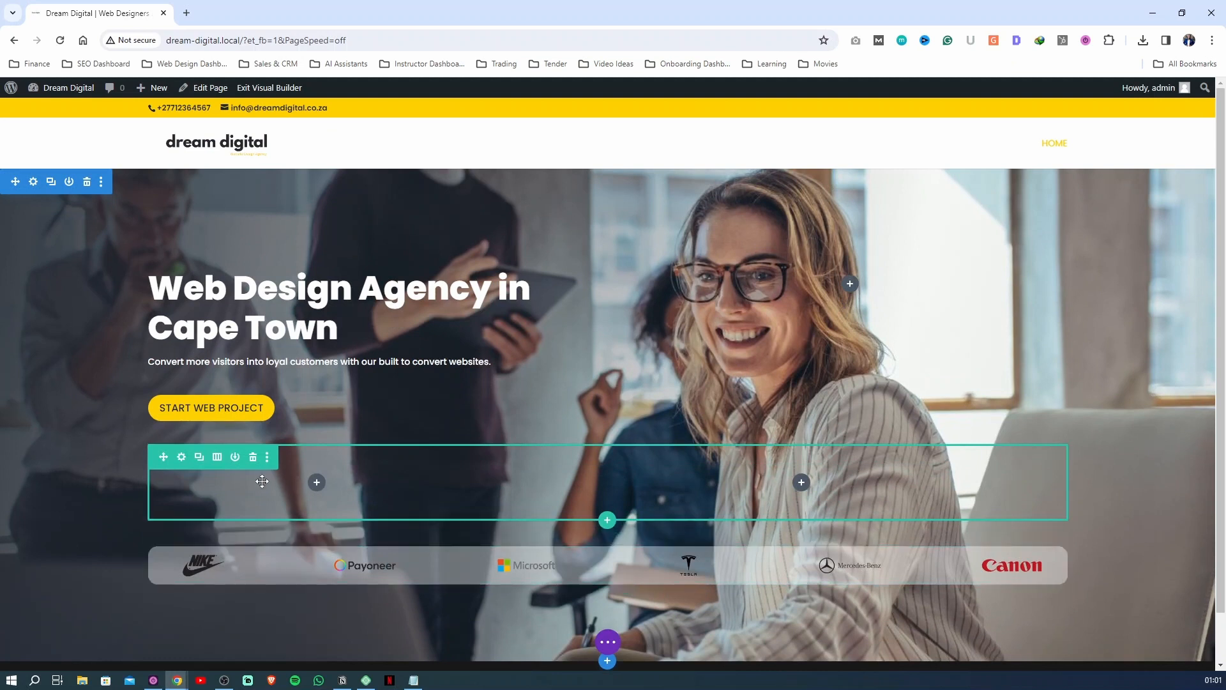
Add a Text module to the new row's first column and replace its placeholder body with "Trusted By"
{"action": "left_click", "coordinate": [317, 483]}
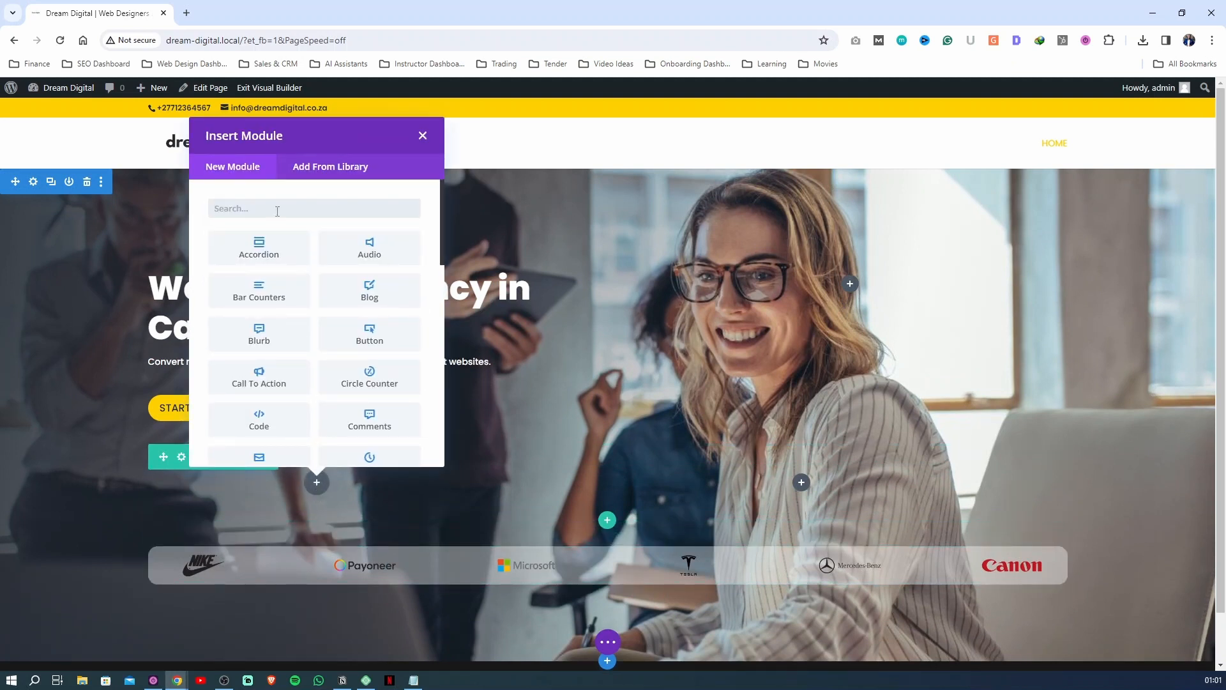
{"action": "type", "text": "text"}
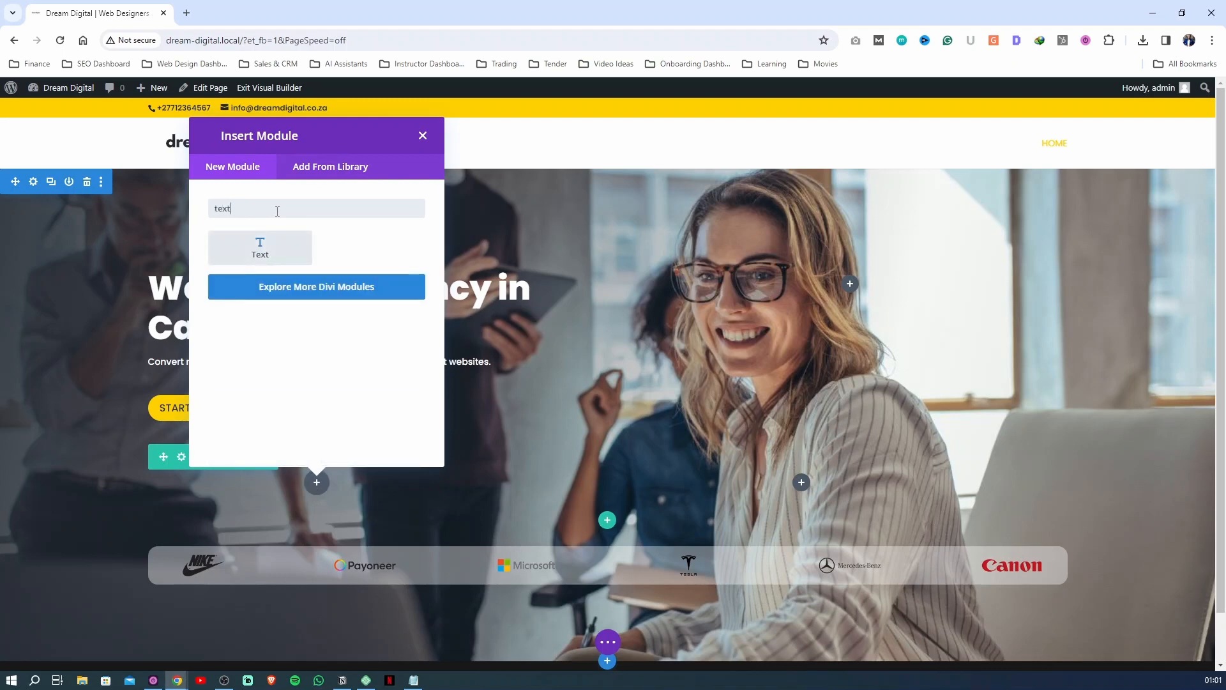
{"action": "left_click", "coordinate": [258, 246]}
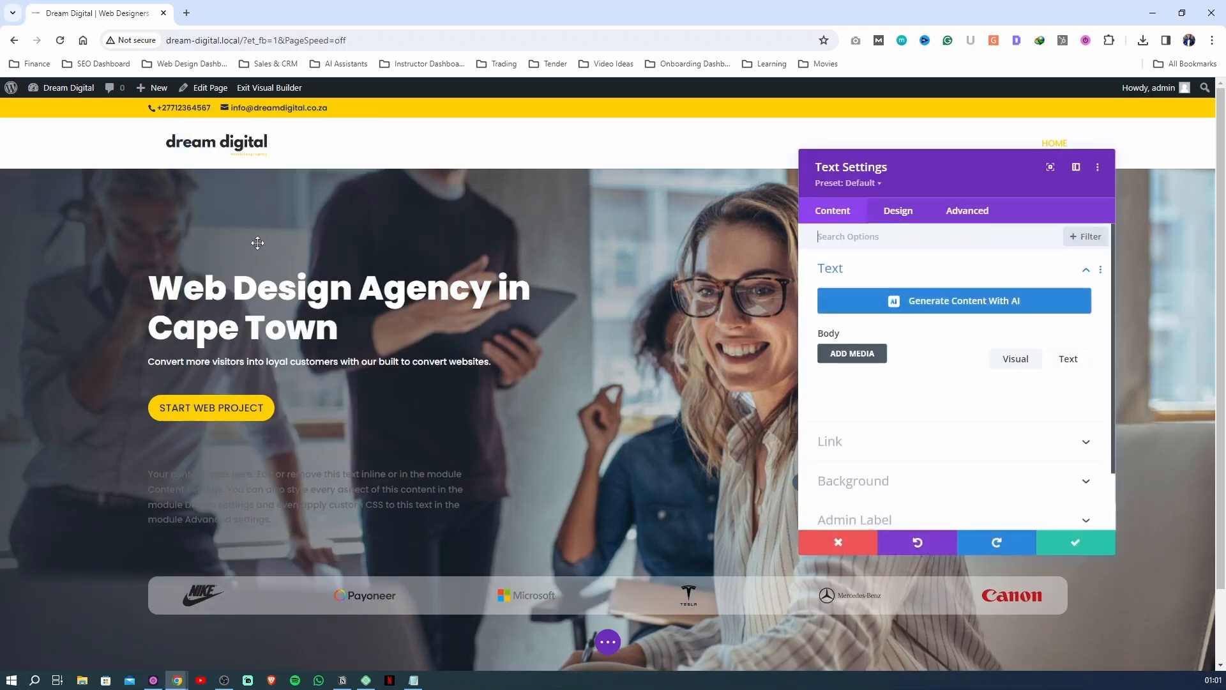
{"action": "left_click", "coordinate": [884, 433]}
{"action": "key", "text": "ctrl+a"}
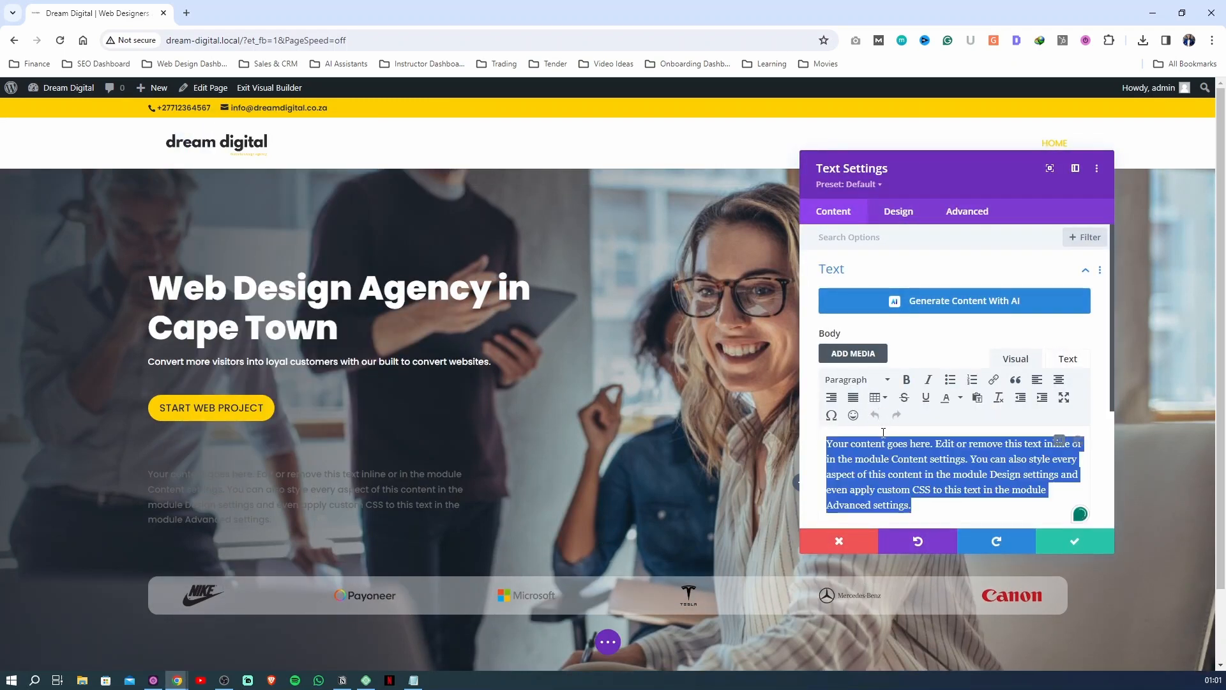
{"action": "key", "text": "BackSpace"}
{"action": "type", "text": "Tru"}
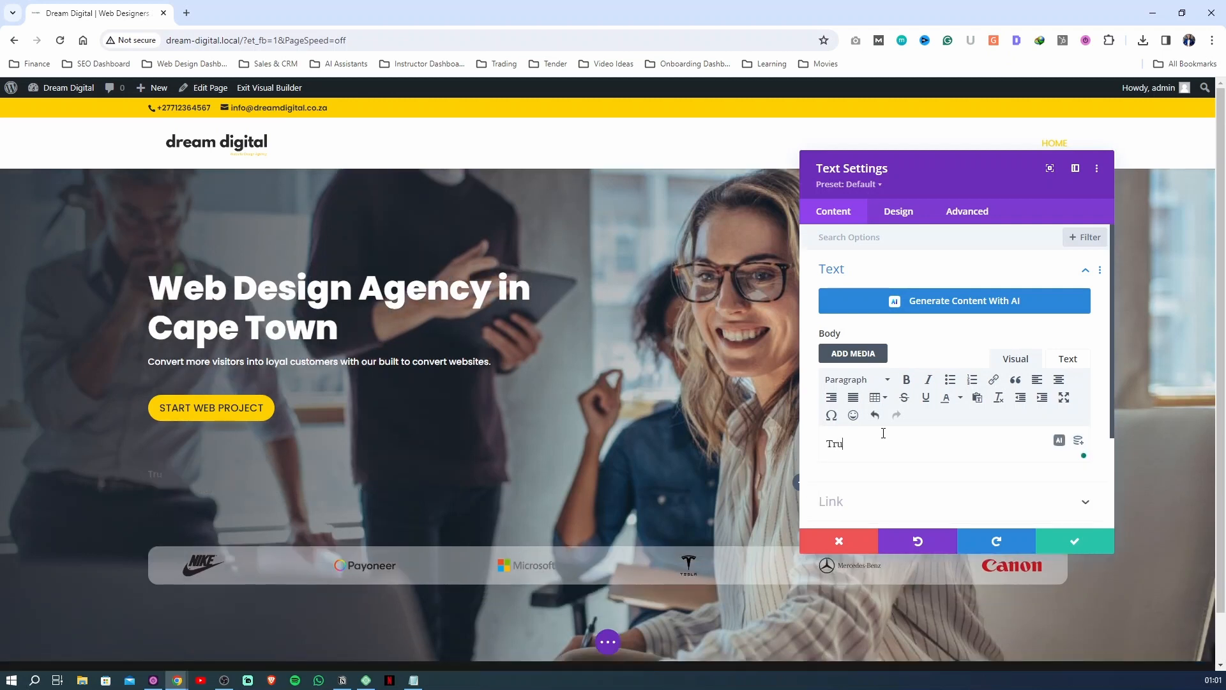
{"action": "type", "text": "sted By"}
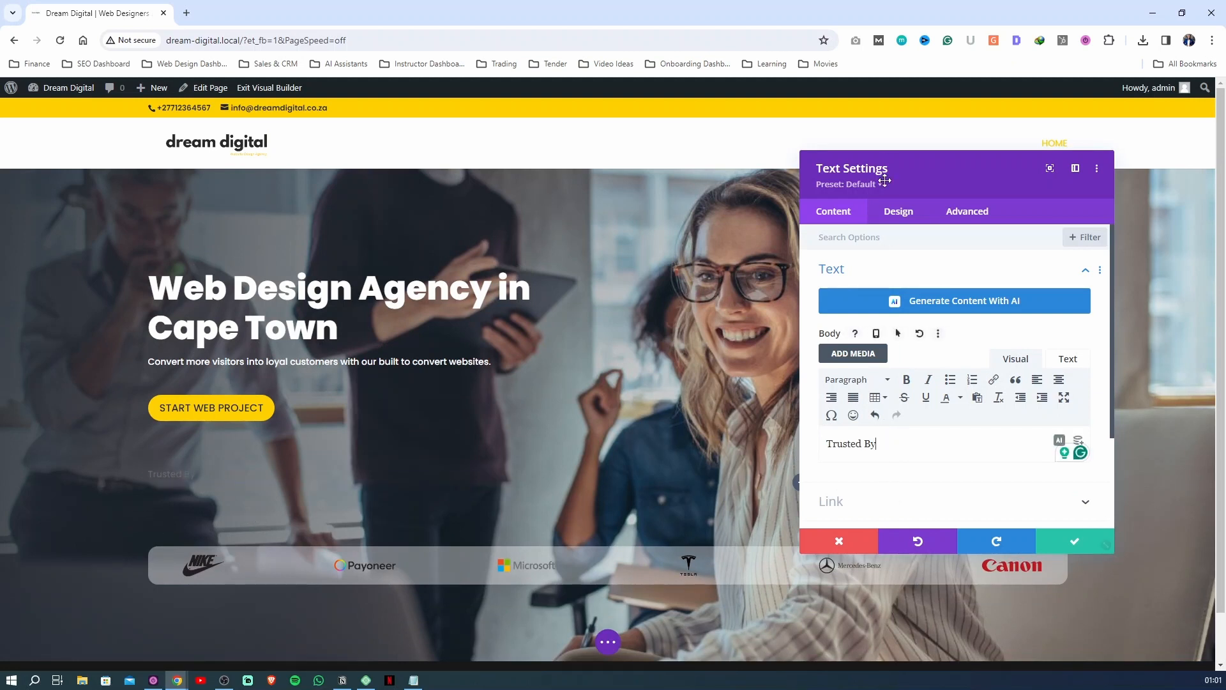
Set the "Trusted By" text color to white (#ffffff) and its size to 18px
{"action": "left_click", "coordinate": [898, 212]}
{"action": "left_click", "coordinate": [867, 274]}
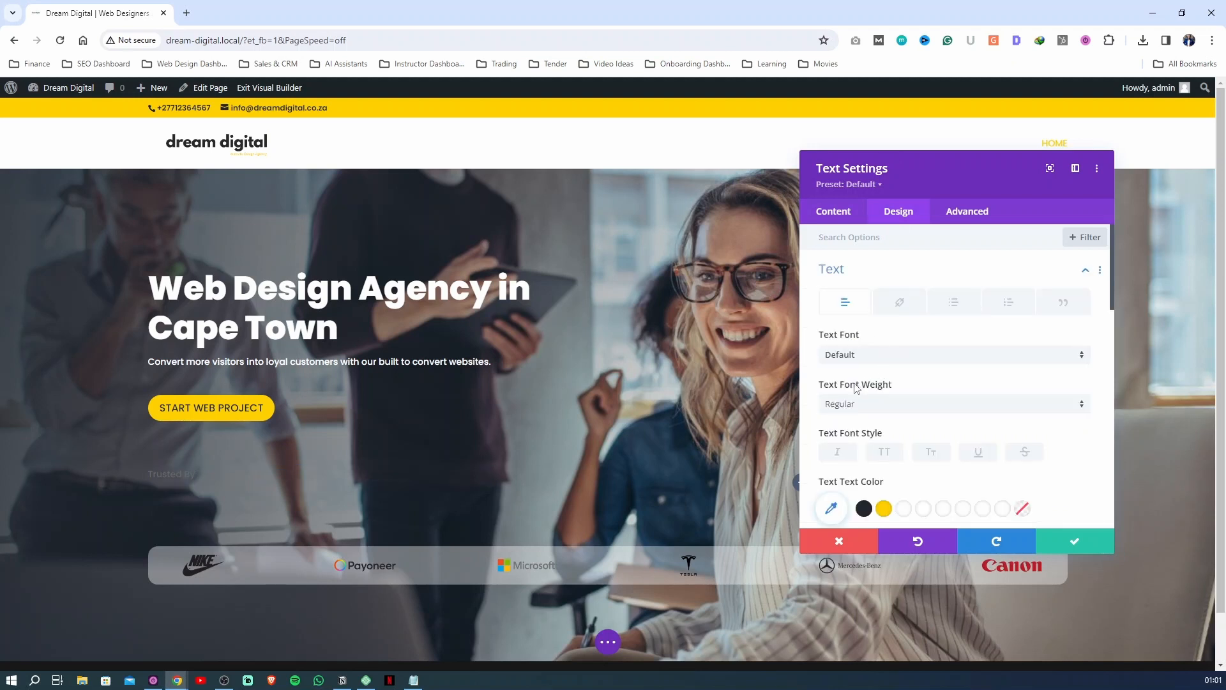
{"action": "scroll", "coordinate": [912, 468], "scroll_direction": "down", "scroll_amount": 1}
{"action": "left_click", "coordinate": [904, 447]}
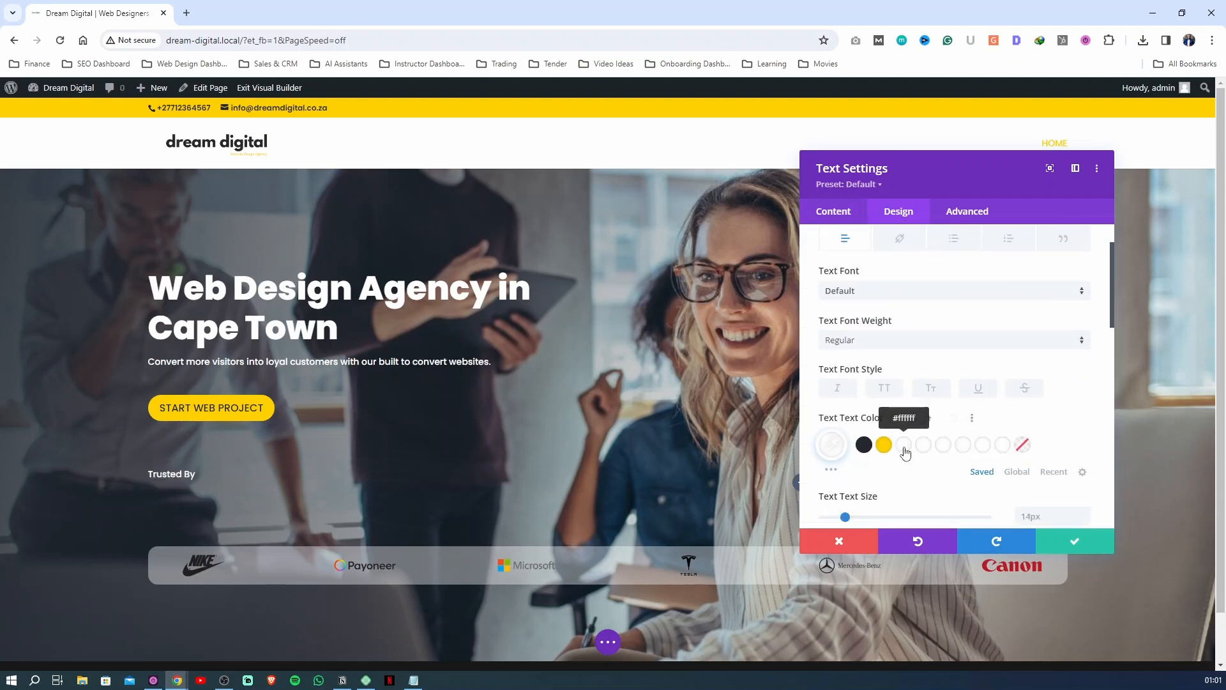
{"action": "scroll", "coordinate": [840, 454], "scroll_direction": "down", "scroll_amount": 1}
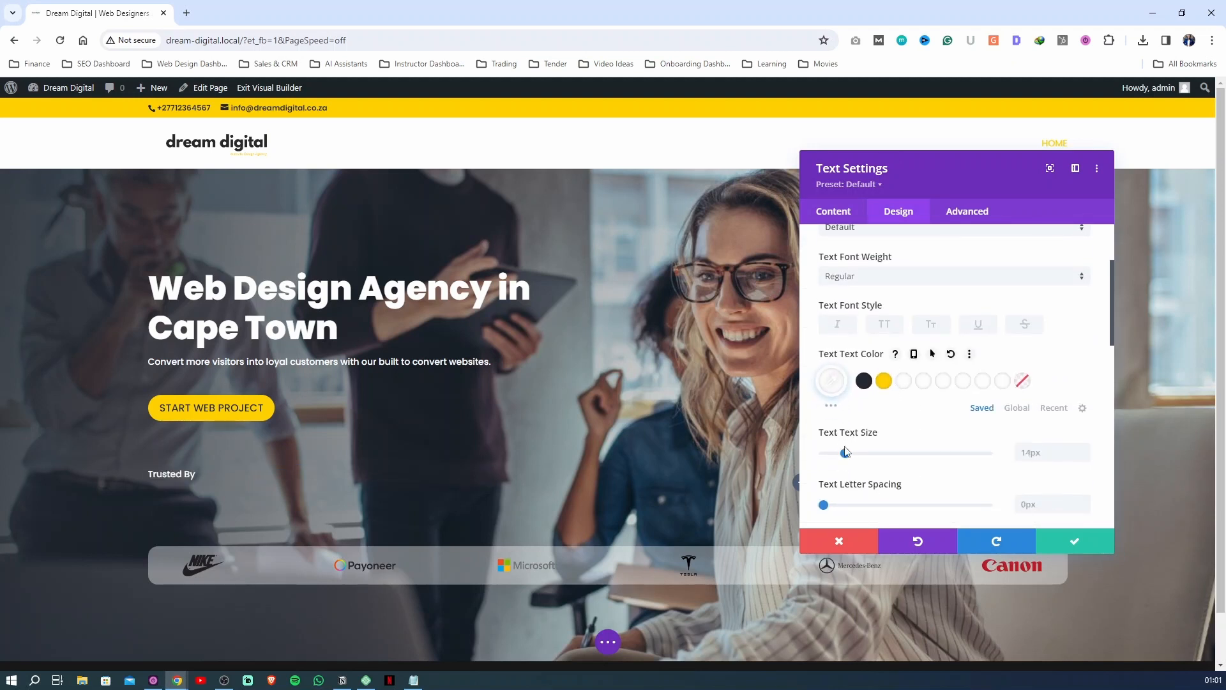
{"action": "left_click_drag", "start_coordinate": [845, 452], "coordinate": [852, 455]}
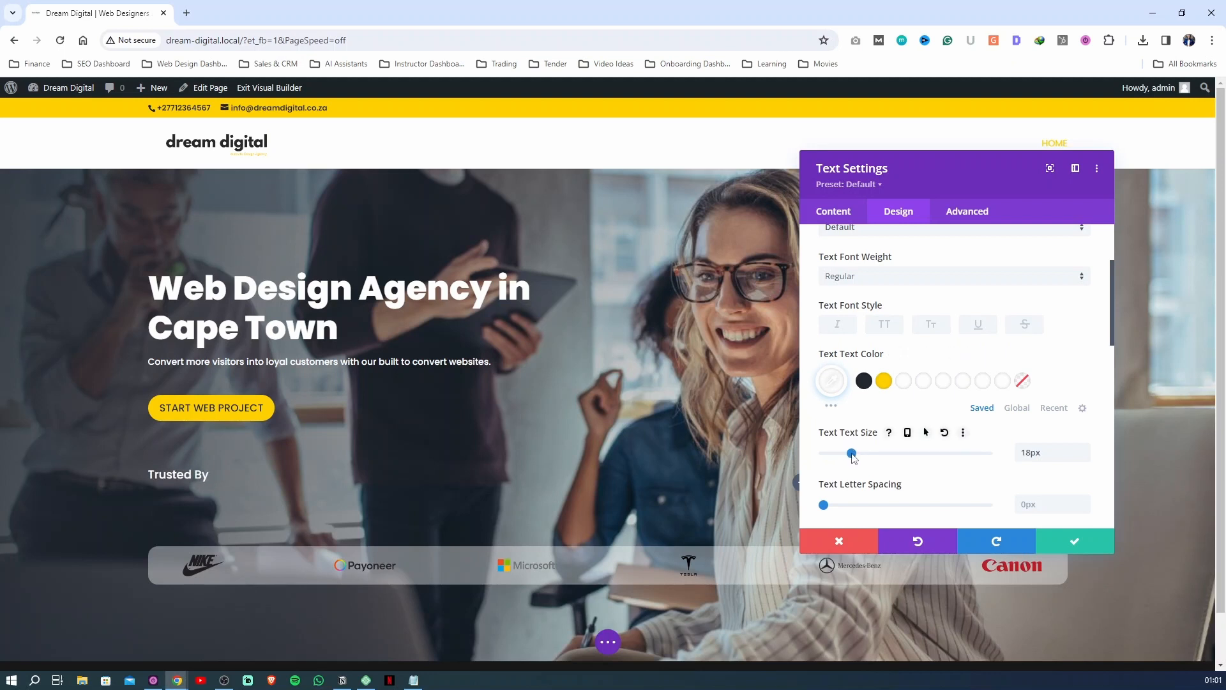
Try Bold weight and uppercase on the "Trusted By" text, settling on Semi Bold weight without uppercase
{"action": "scroll", "coordinate": [856, 409], "scroll_direction": "up", "scroll_amount": 1}
{"action": "left_click", "coordinate": [872, 340]}
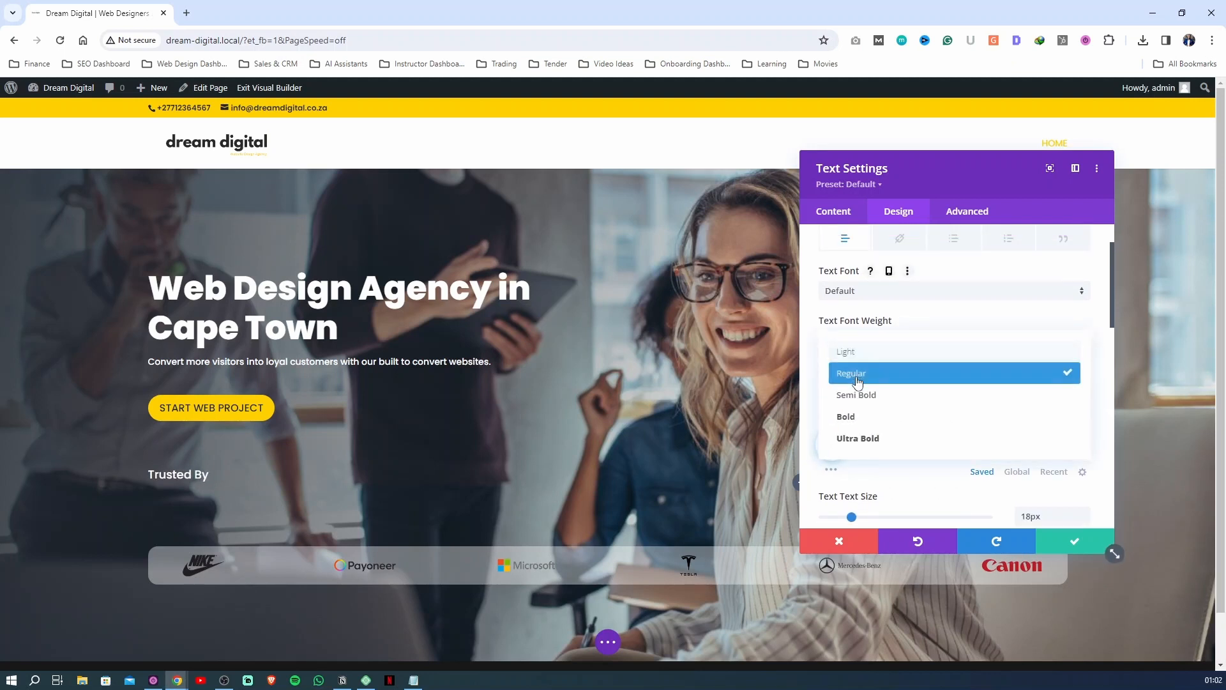
{"action": "left_click", "coordinate": [855, 422]}
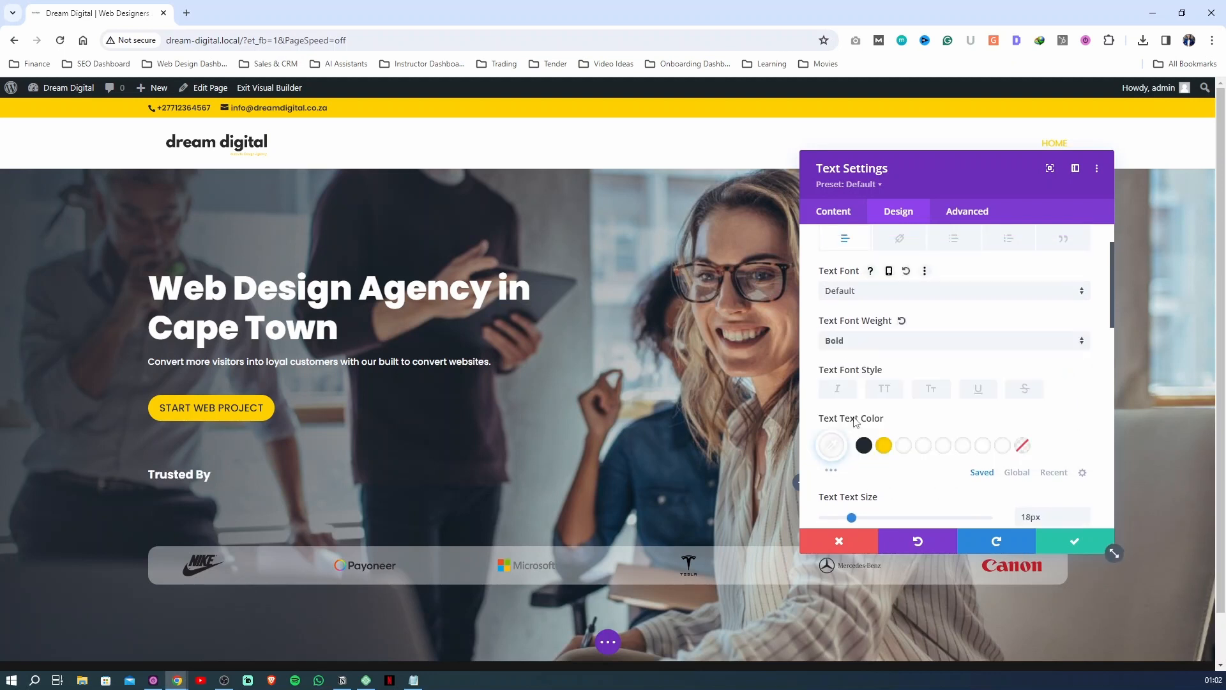
{"action": "left_click", "coordinate": [851, 340]}
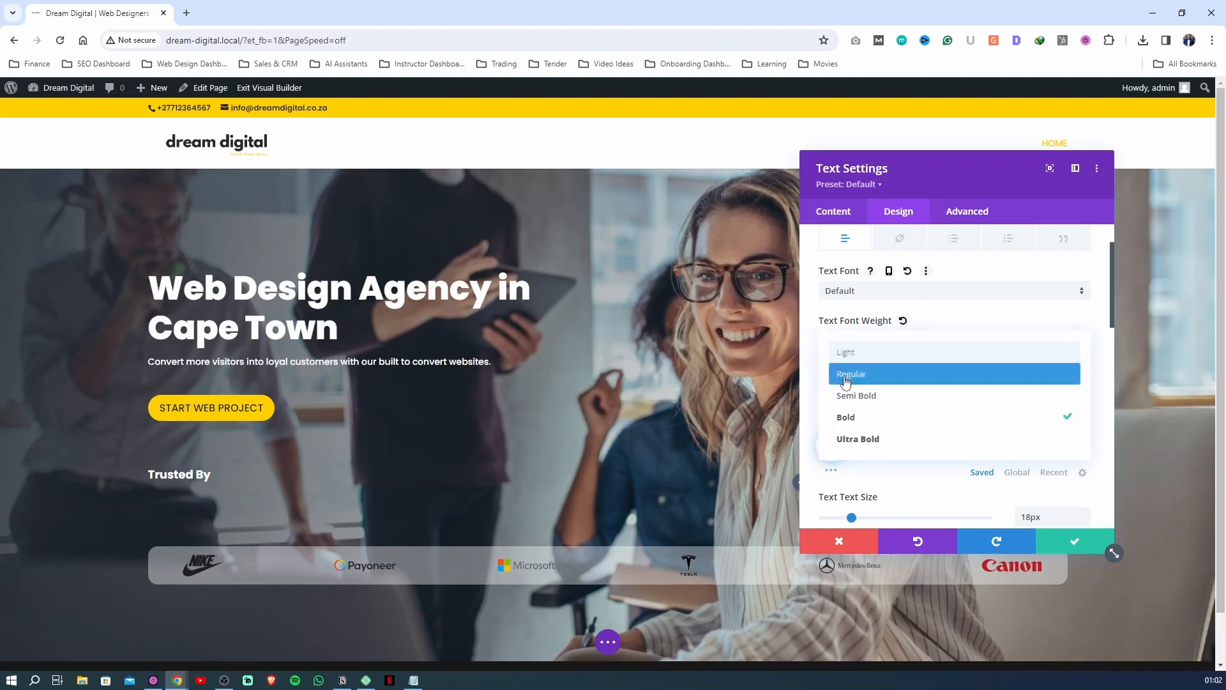
{"action": "left_click", "coordinate": [849, 402]}
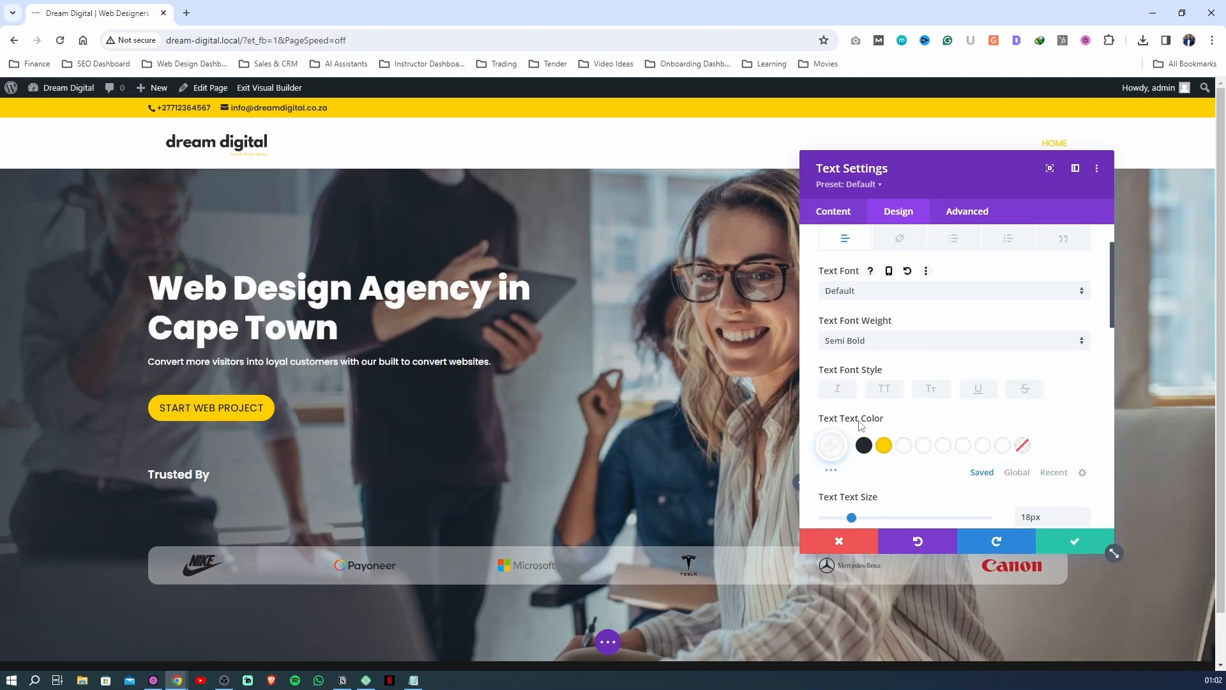
{"action": "left_click", "coordinate": [885, 391]}
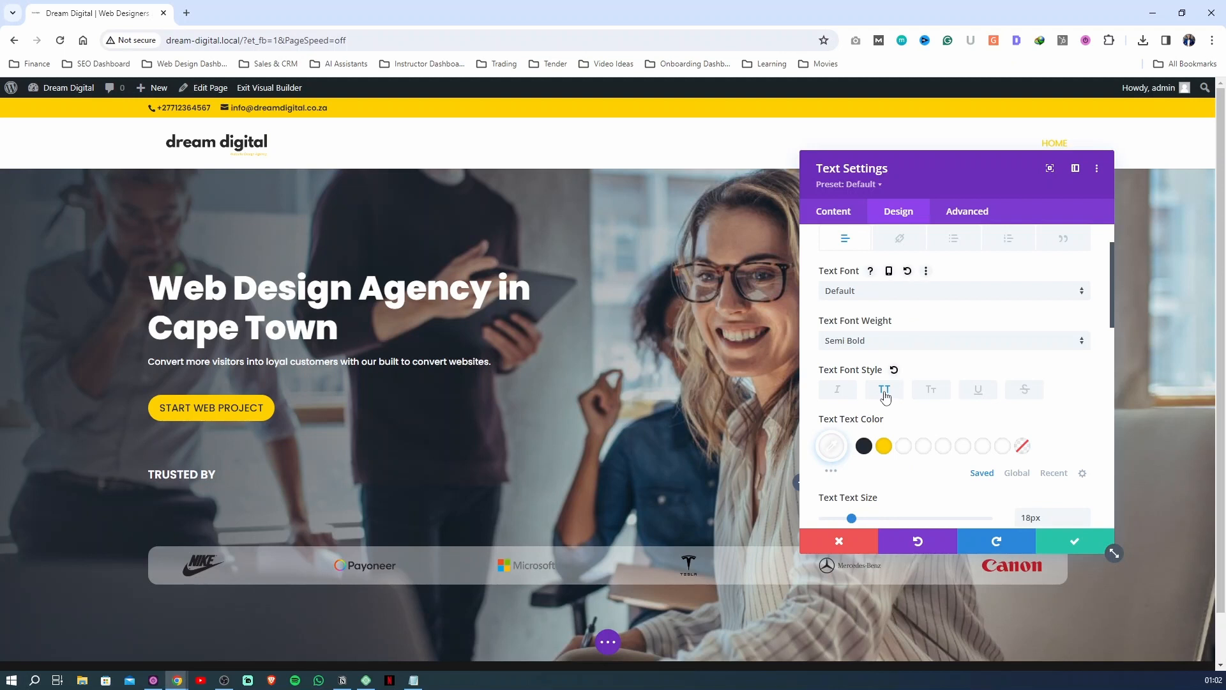
{"action": "left_click", "coordinate": [884, 392]}
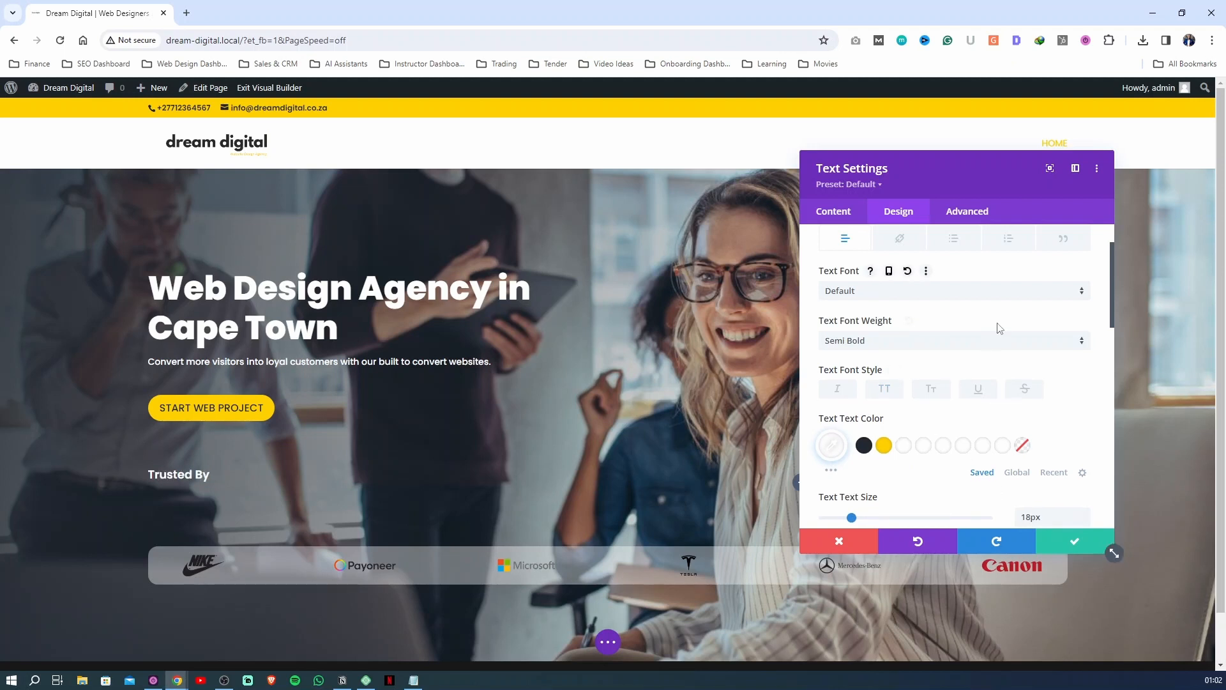
Set the "Trusted By" text module's linked top and bottom padding to 0 and save its settings
{"action": "scroll", "coordinate": [852, 342], "scroll_direction": "up", "scroll_amount": 1}
{"action": "left_click", "coordinate": [856, 272]}
{"action": "scroll", "coordinate": [825, 390], "scroll_direction": "down", "scroll_amount": 2}
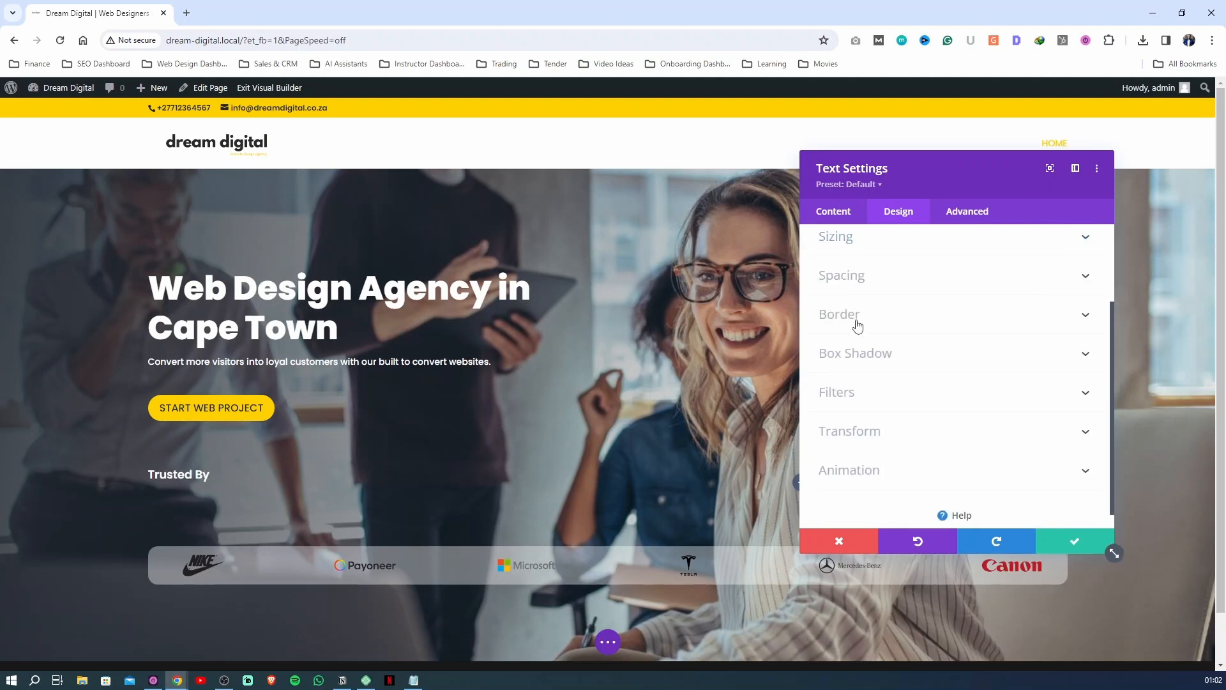
{"action": "left_click", "coordinate": [862, 280]}
{"action": "left_click", "coordinate": [839, 353]}
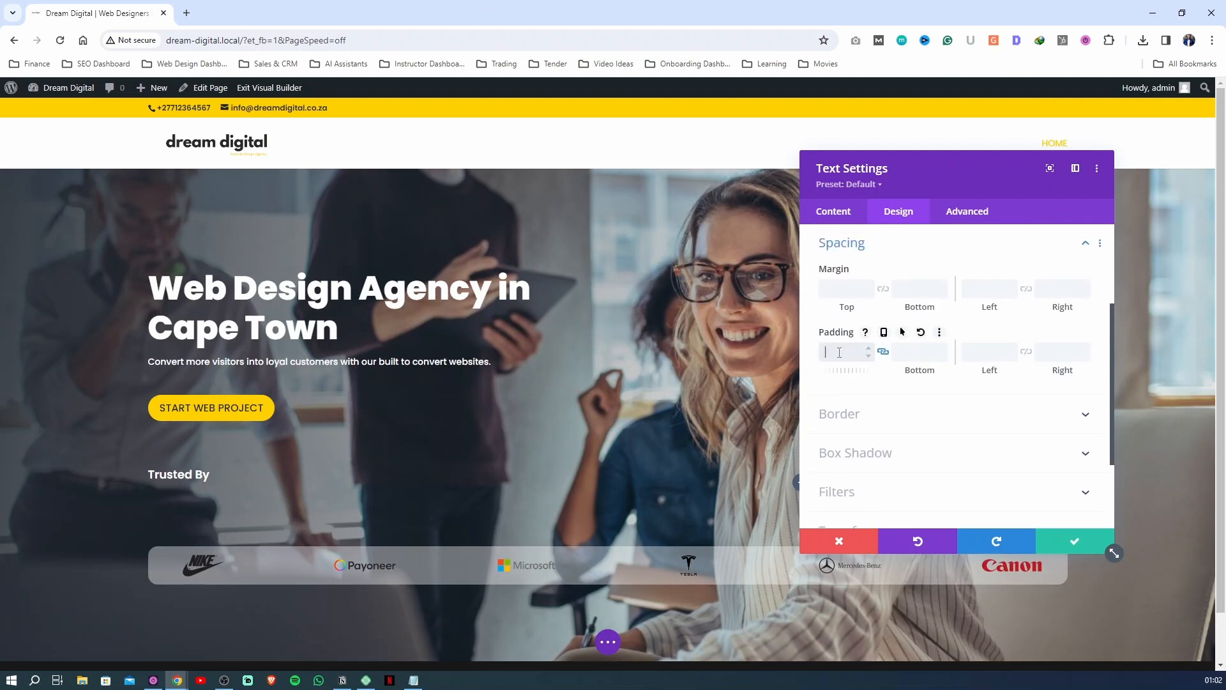
{"action": "type", "text": "0"}
{"action": "left_click", "coordinate": [1074, 541]}
Set the "Trusted By" row's top and bottom padding to 0px, then save the row settings and the page
{"action": "mouse_move", "coordinate": [244, 487]}
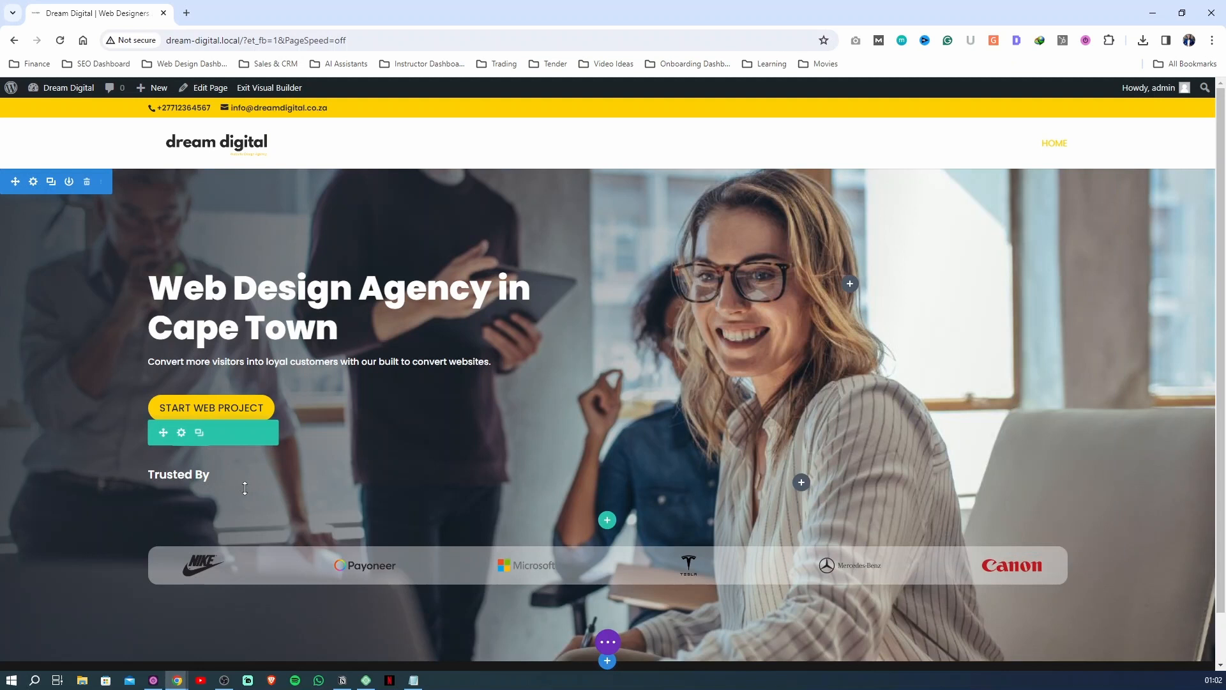
{"action": "left_click", "coordinate": [181, 433]}
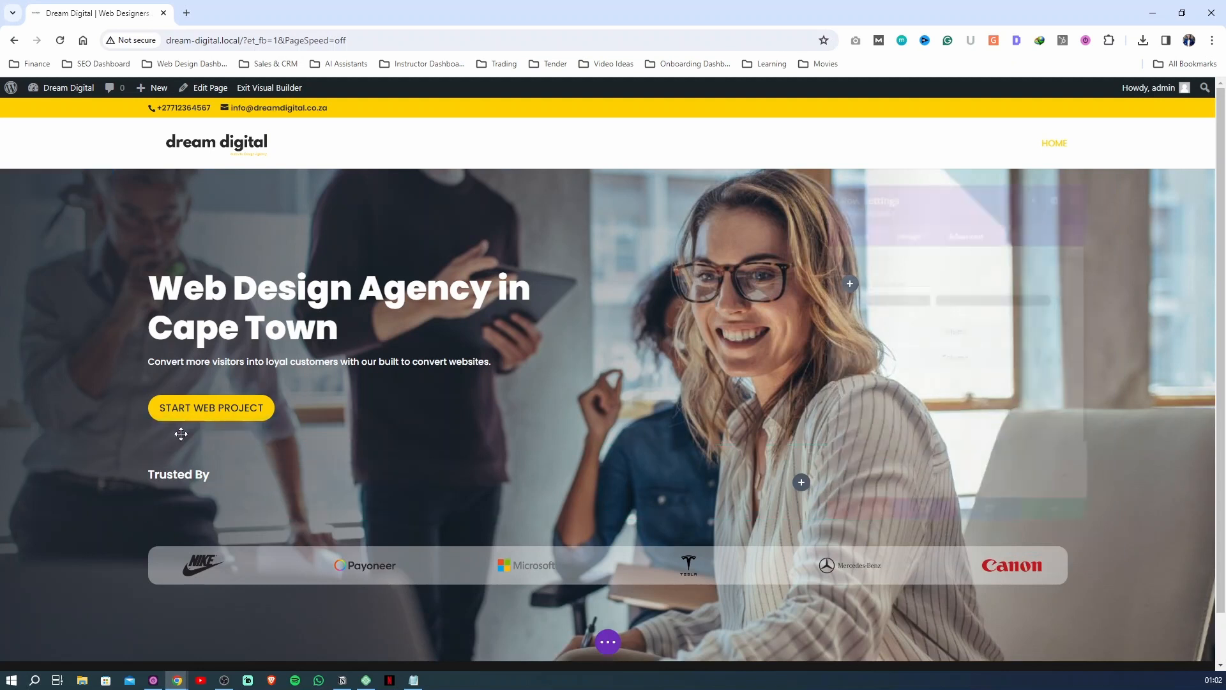
{"action": "left_click", "coordinate": [892, 215]}
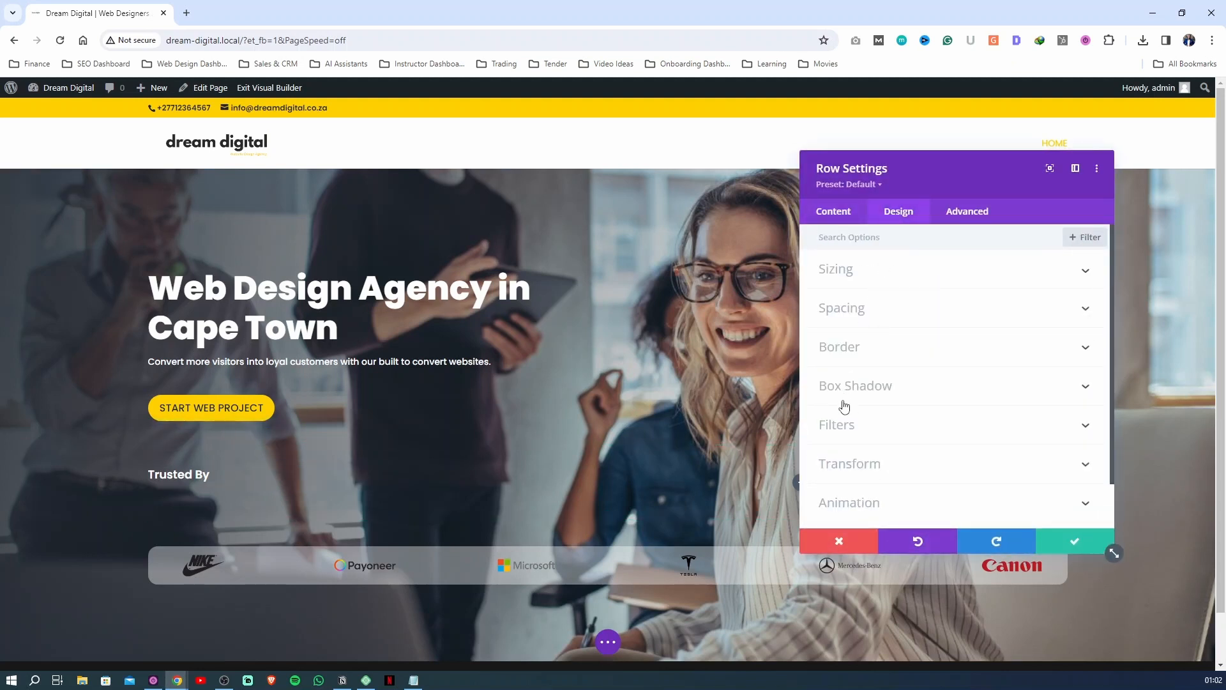
{"action": "left_click", "coordinate": [859, 306]}
{"action": "left_click", "coordinate": [848, 352]}
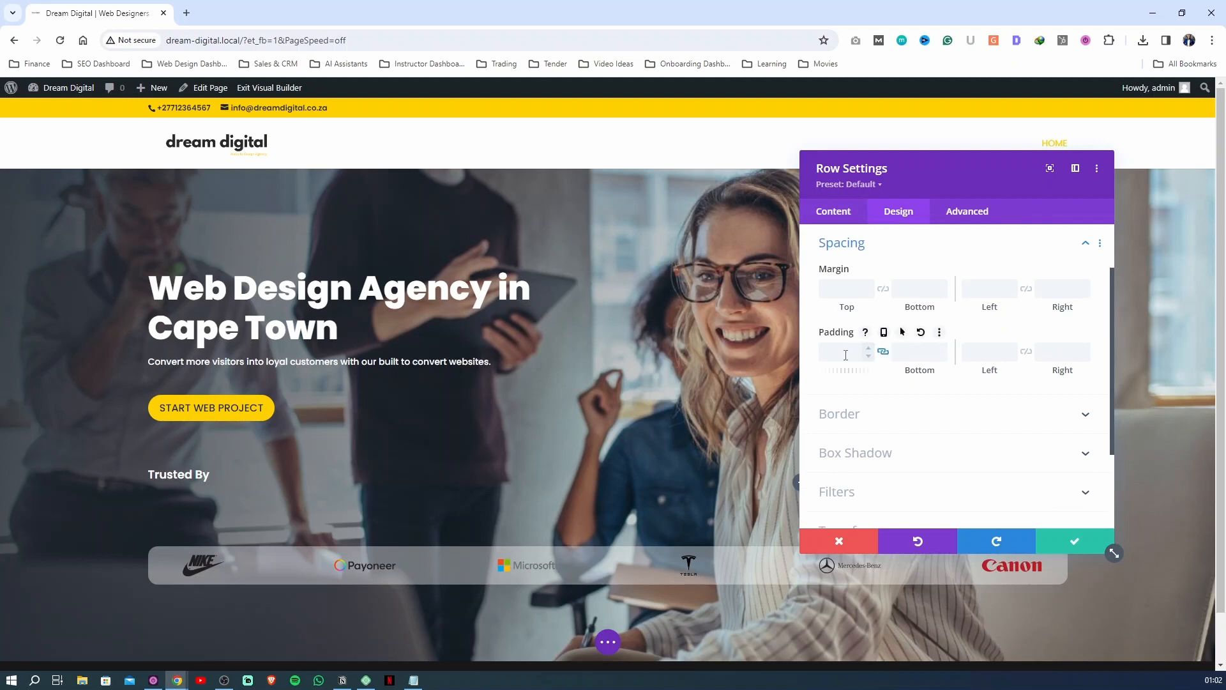
{"action": "type", "text": "0"}
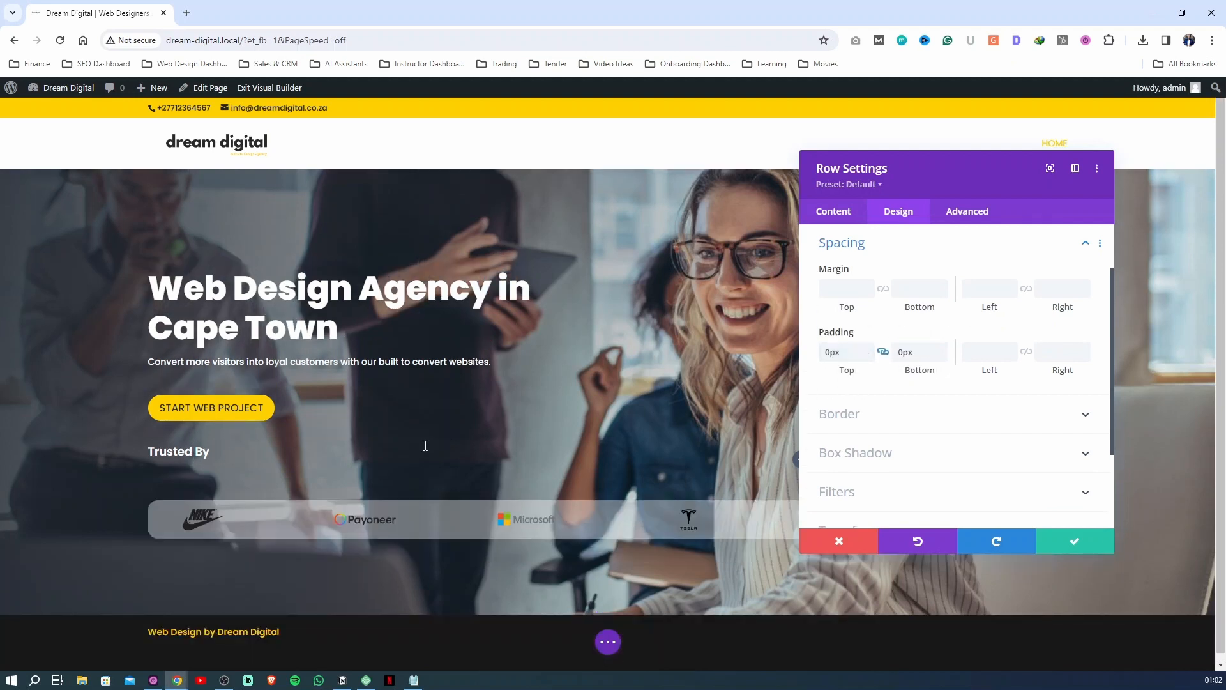
{"action": "left_click", "coordinate": [1071, 543]}
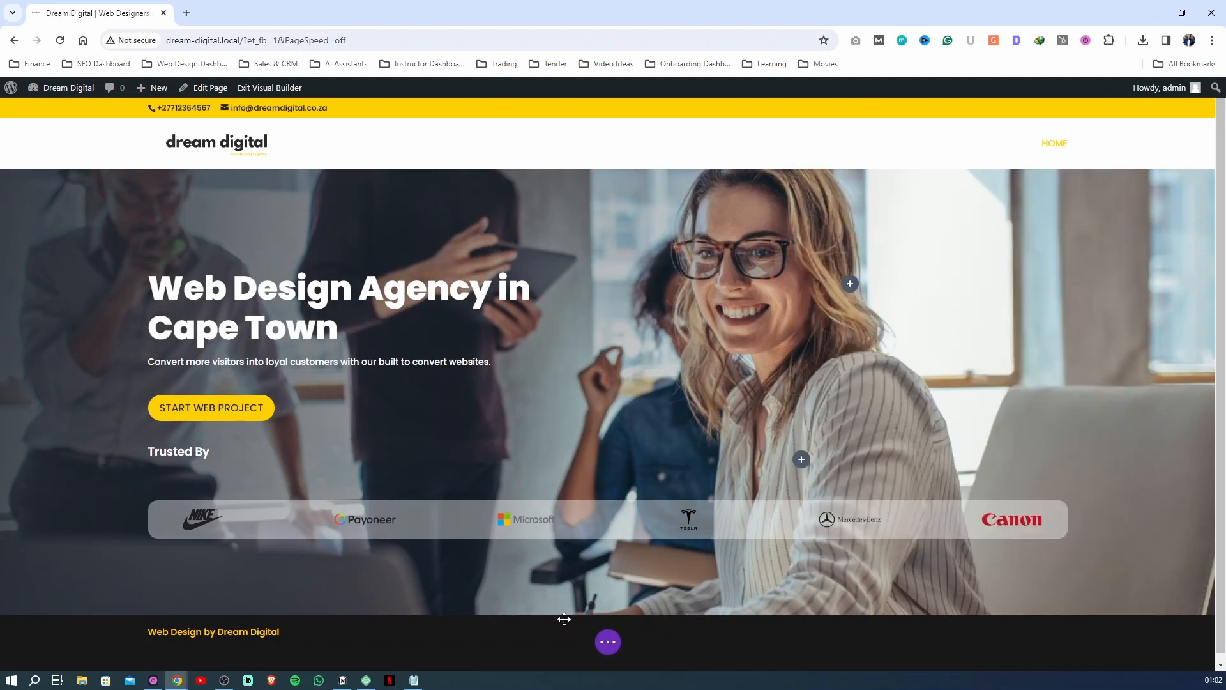
{"action": "left_click", "coordinate": [607, 642]}
{"action": "left_click", "coordinate": [1181, 641]}
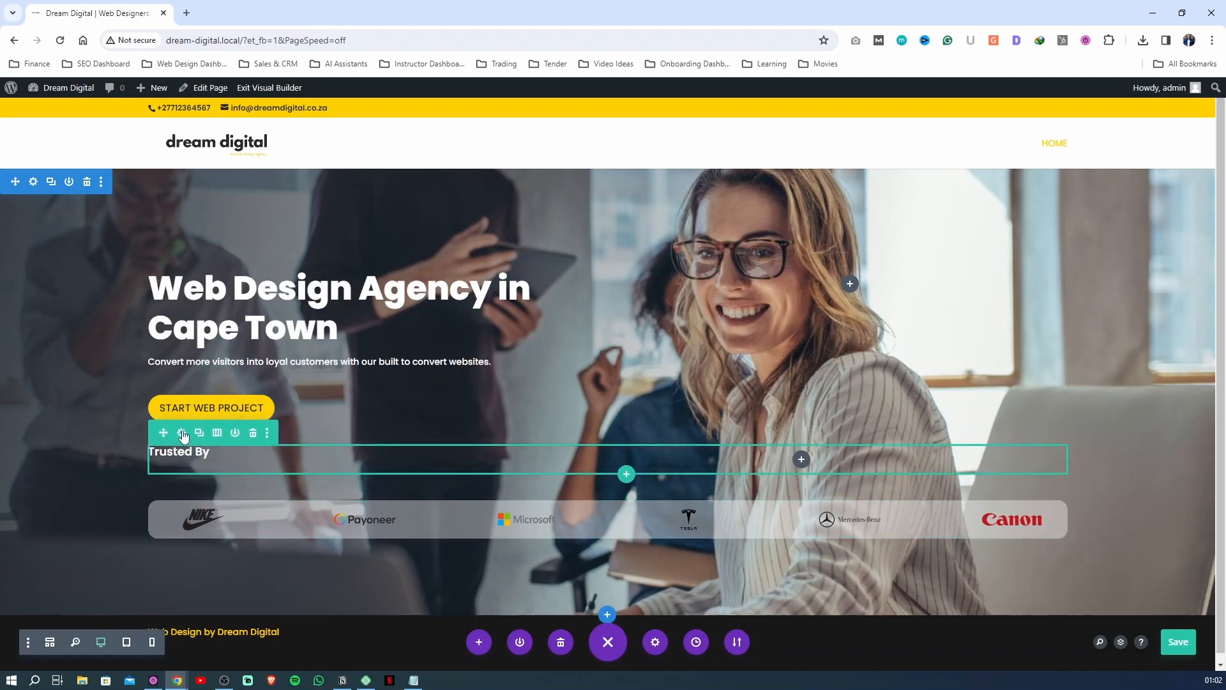
Set the "Trusted By" row's top margin to 20px and save the row settings
{"action": "left_click", "coordinate": [182, 433]}
{"action": "left_click", "coordinate": [899, 211]}
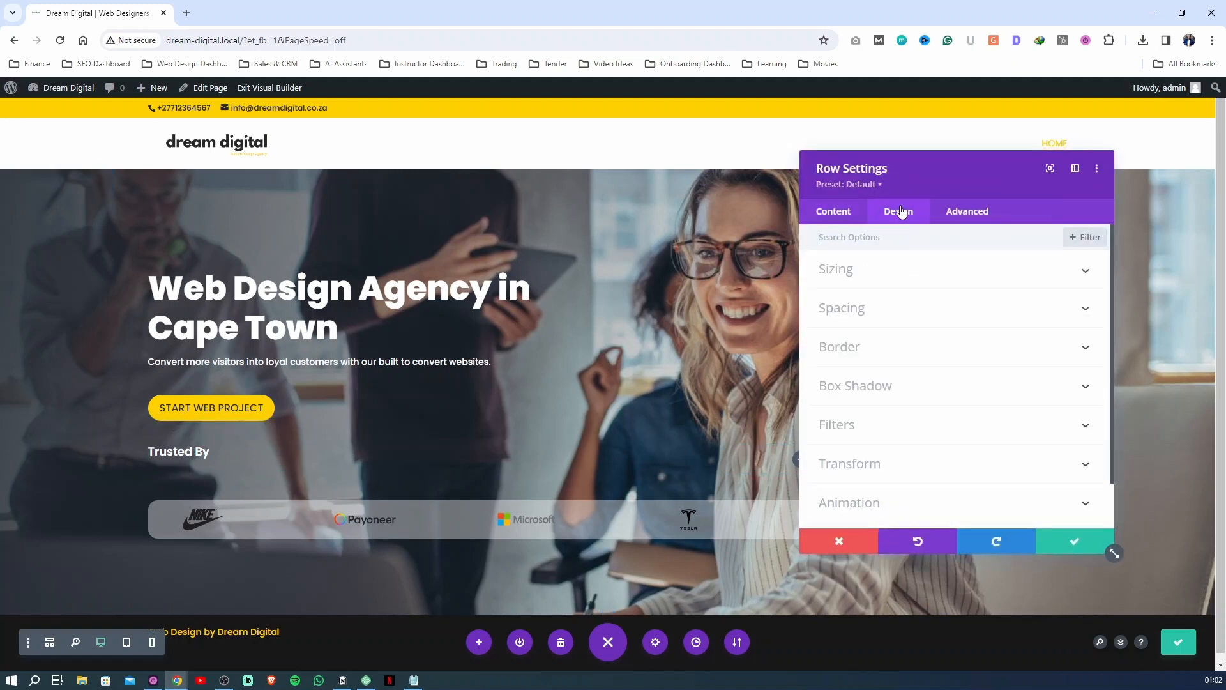
{"action": "left_click", "coordinate": [859, 311]}
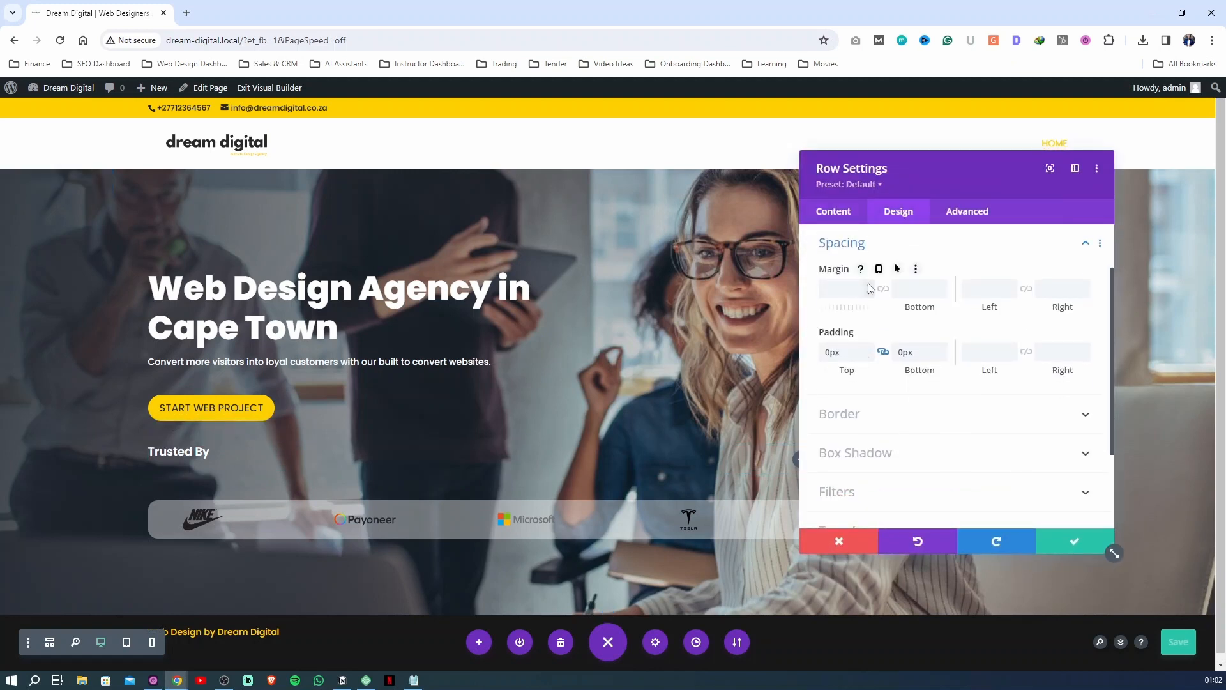
{"action": "left_click", "coordinate": [867, 285]}
{"action": "left_click", "coordinate": [867, 285]}
{"action": "left_click", "coordinate": [868, 285]}
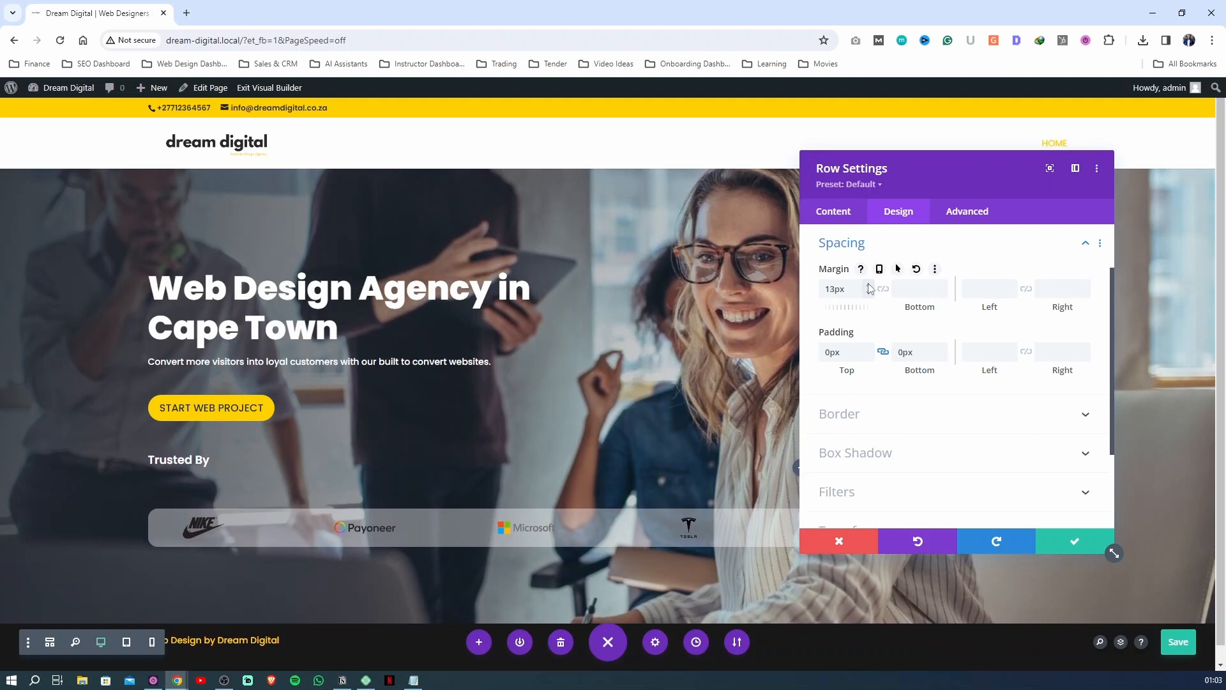
{"action": "left_click", "coordinate": [868, 285]}
{"action": "left_click", "coordinate": [868, 285]}
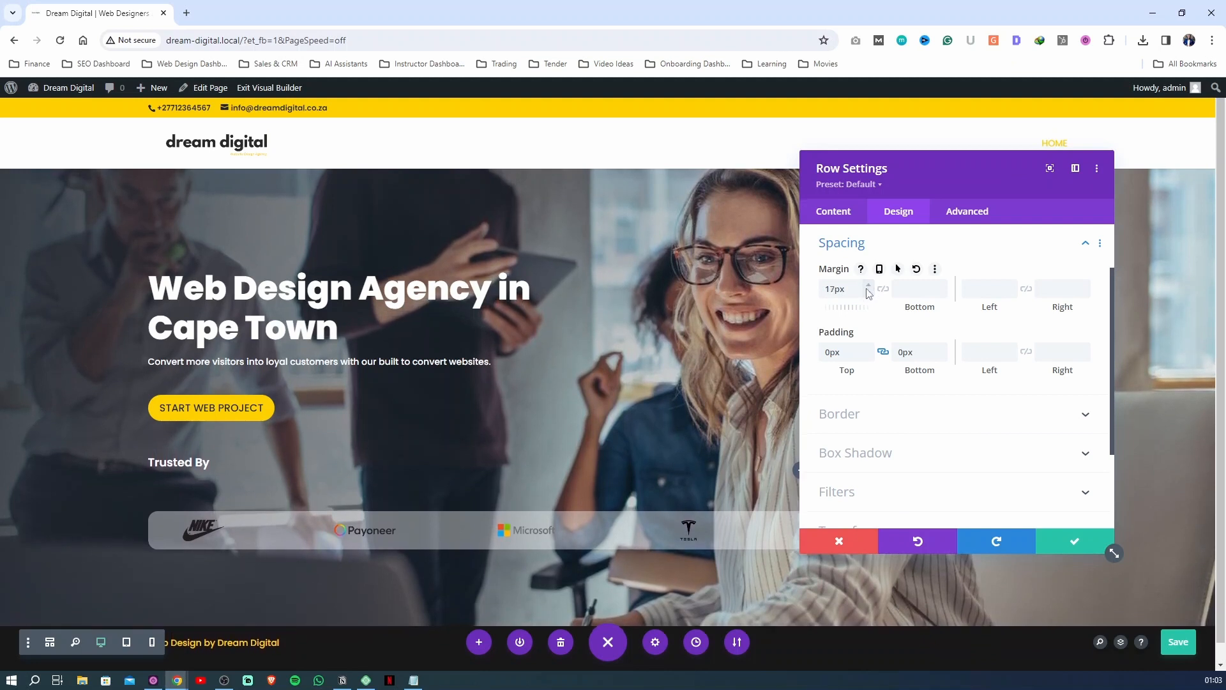
{"action": "left_click", "coordinate": [868, 285]}
{"action": "left_click", "coordinate": [869, 285]}
{"action": "left_click", "coordinate": [868, 285]}
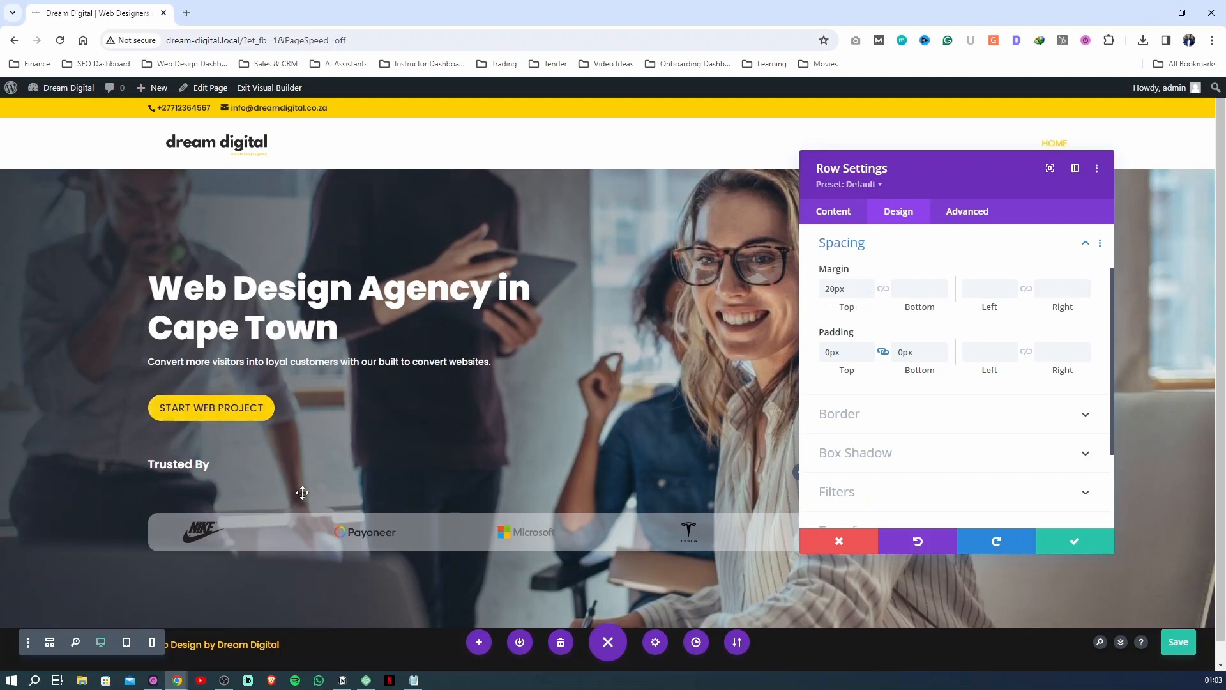
{"action": "left_click", "coordinate": [1062, 544]}
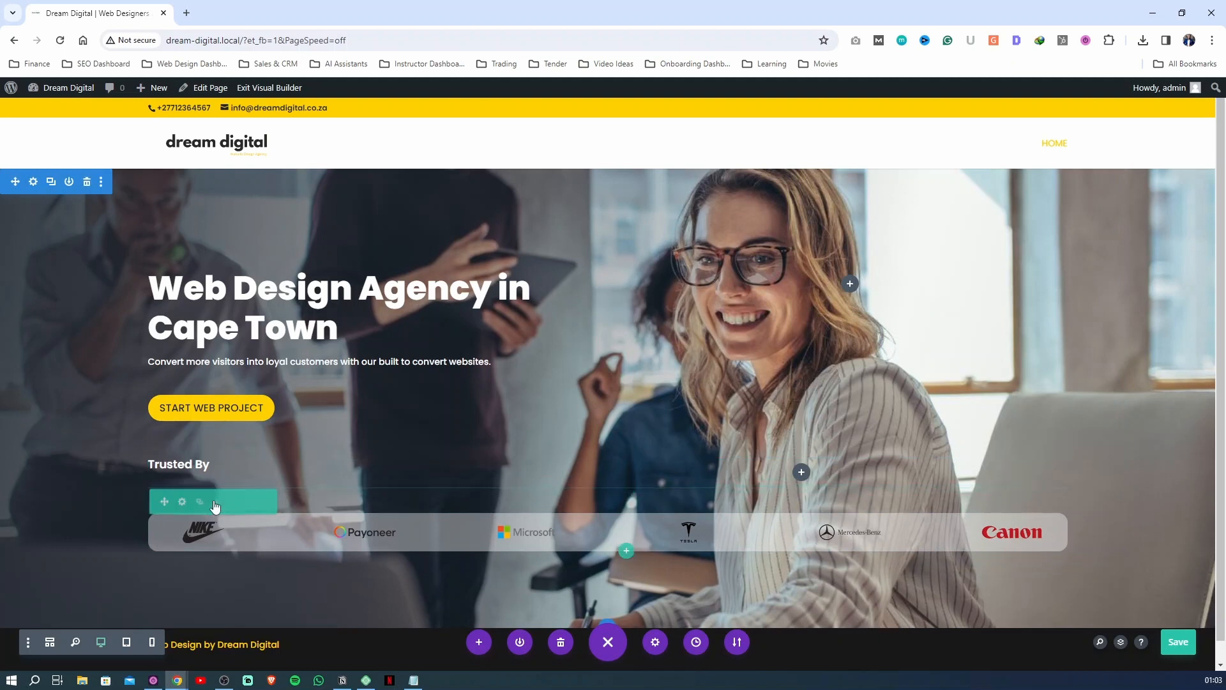
Reset the client logo row's margin to its default in the row's spacing settings
{"action": "left_click", "coordinate": [181, 502]}
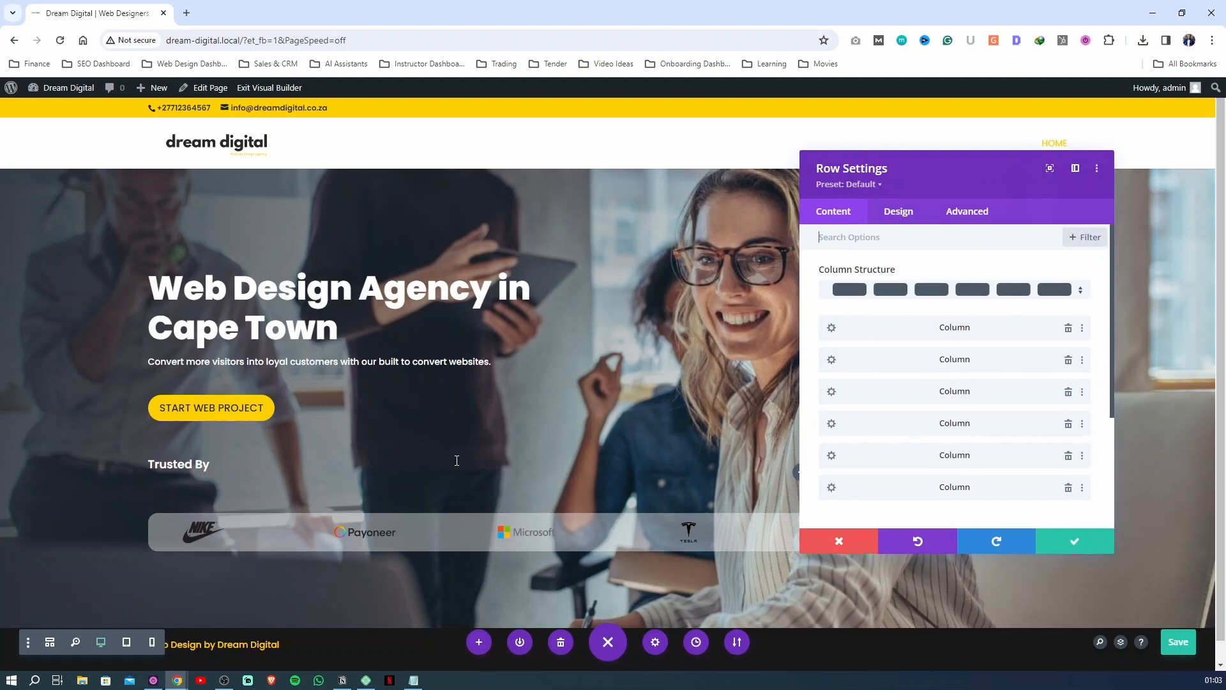
{"action": "left_click", "coordinate": [903, 214]}
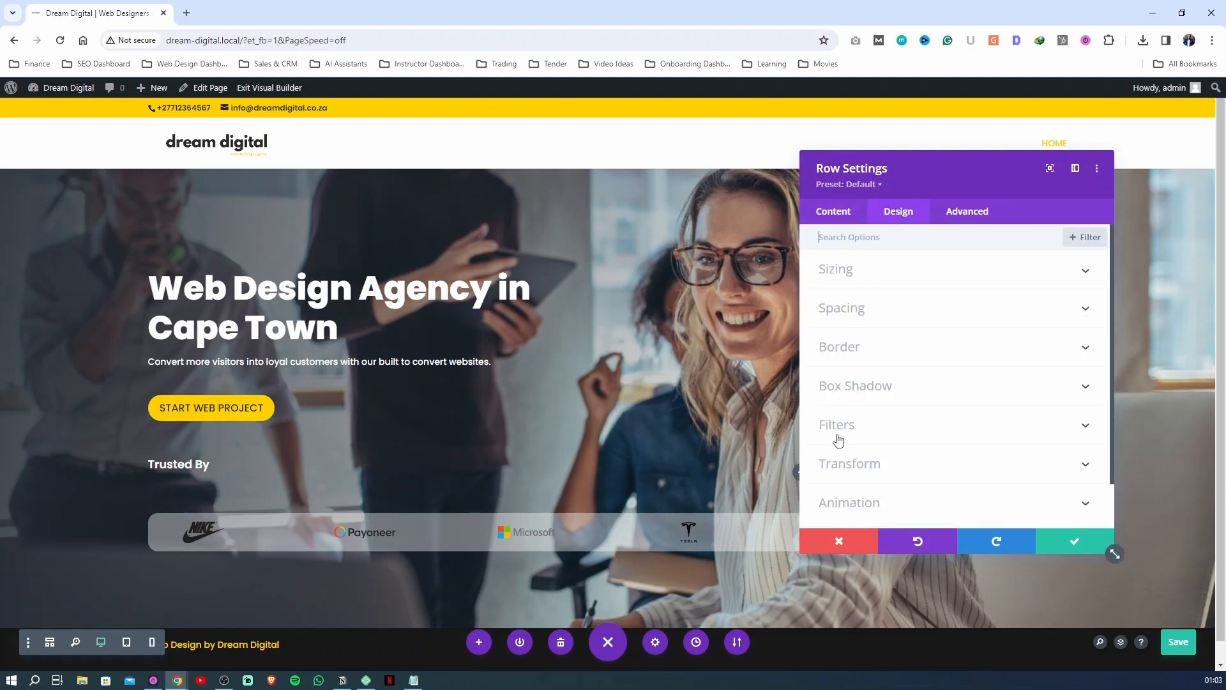
{"action": "left_click", "coordinate": [851, 311]}
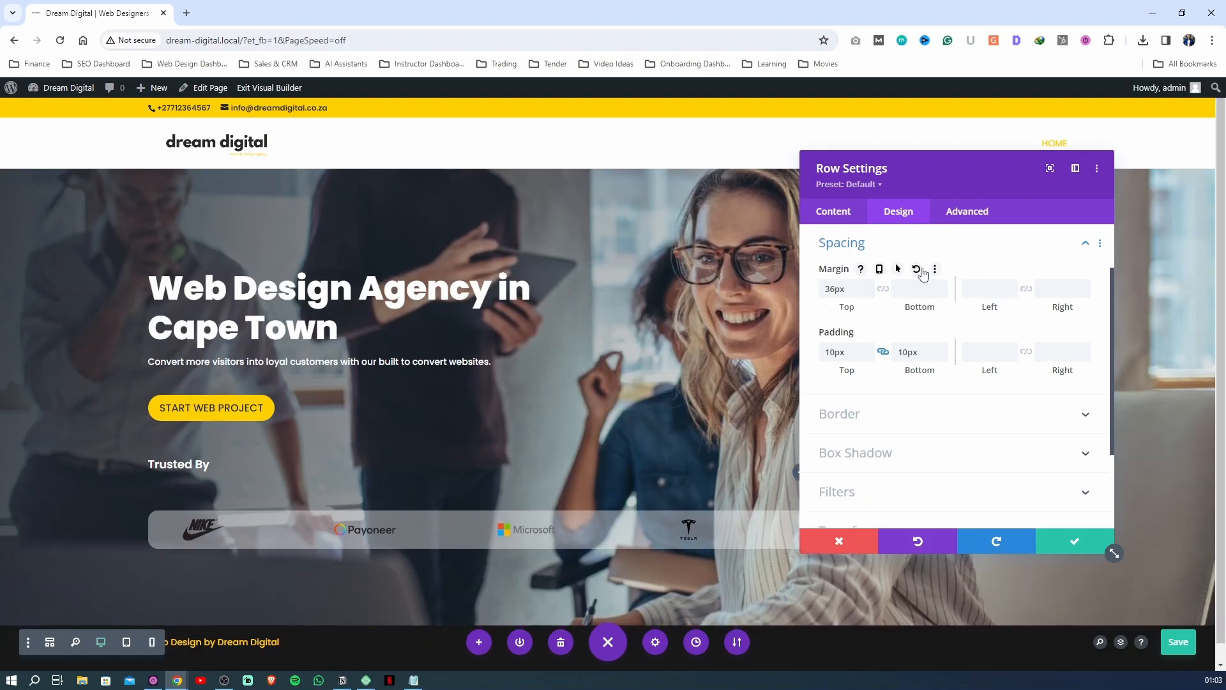
{"action": "left_click", "coordinate": [917, 268]}
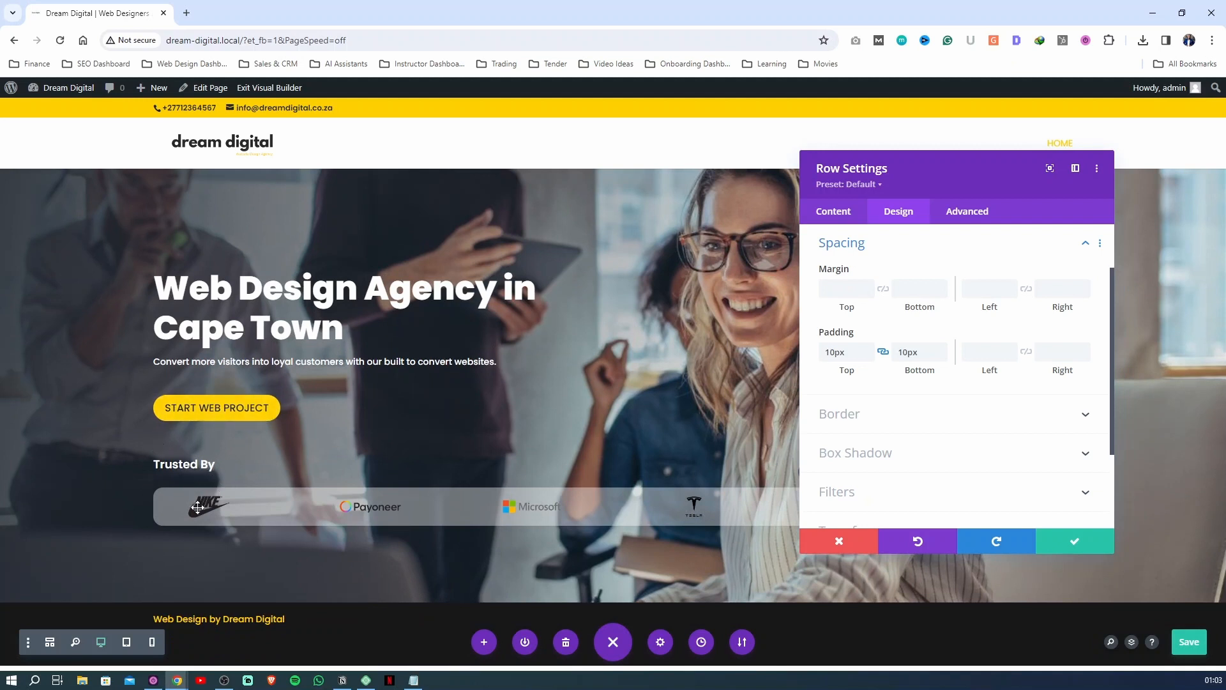
Save the client logo row's settings and the page
{"action": "left_click", "coordinate": [1073, 541]}
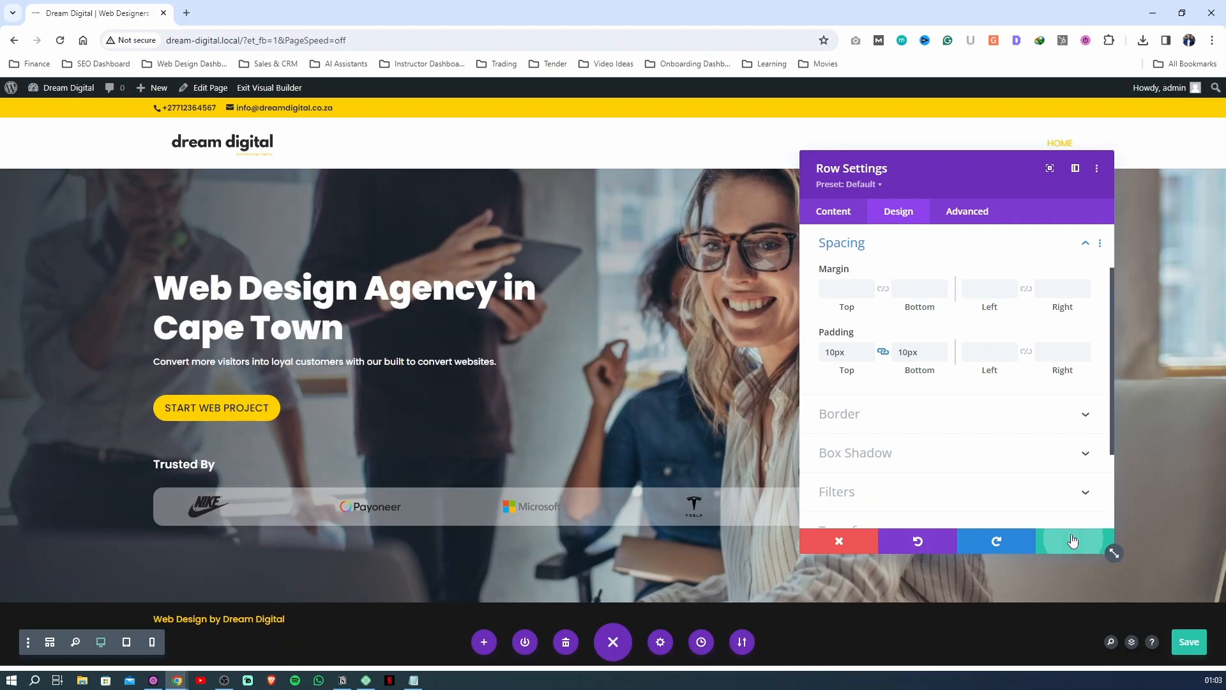
{"action": "key", "text": "ctrl+s"}
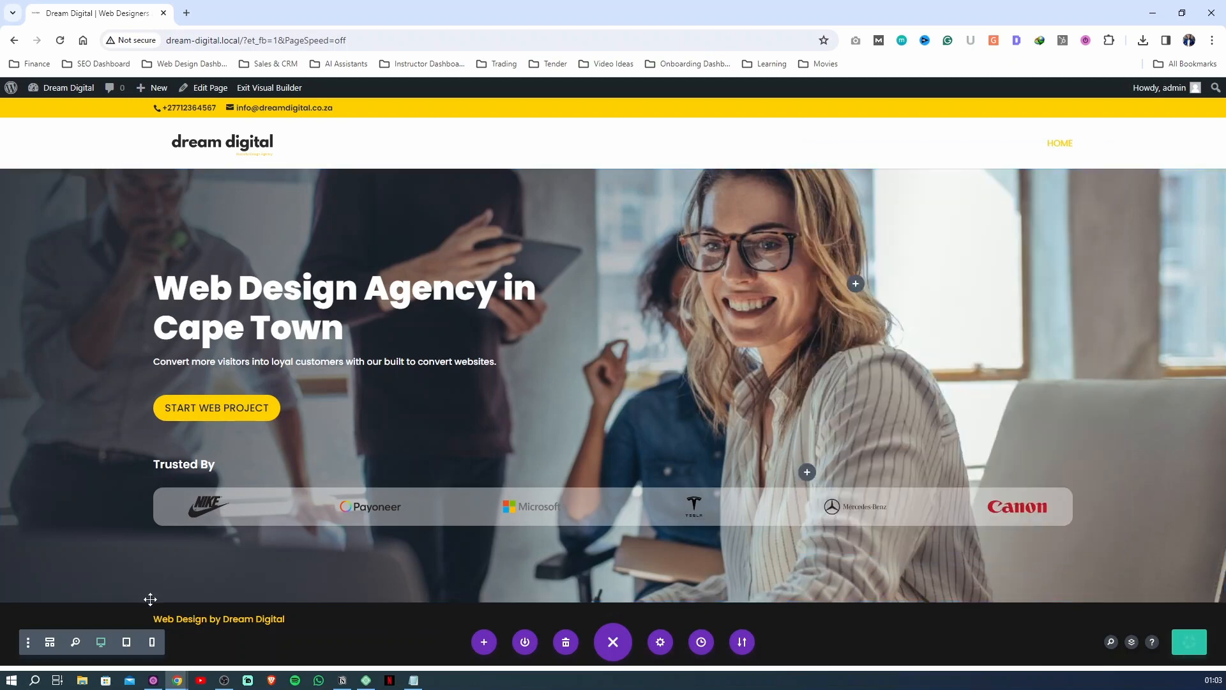
Check the hero's responsive layout in the tablet preview and on the live page in a narrowed browser window
{"action": "left_click", "coordinate": [127, 642]}
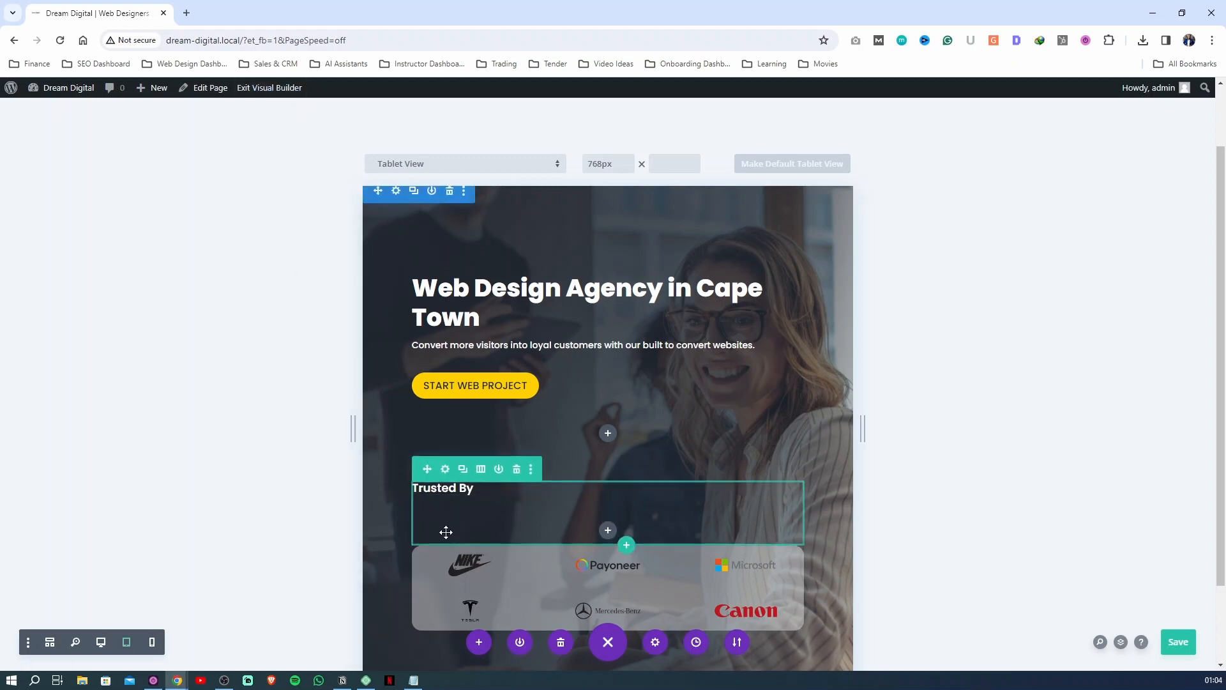
{"action": "left_click", "coordinate": [254, 91]}
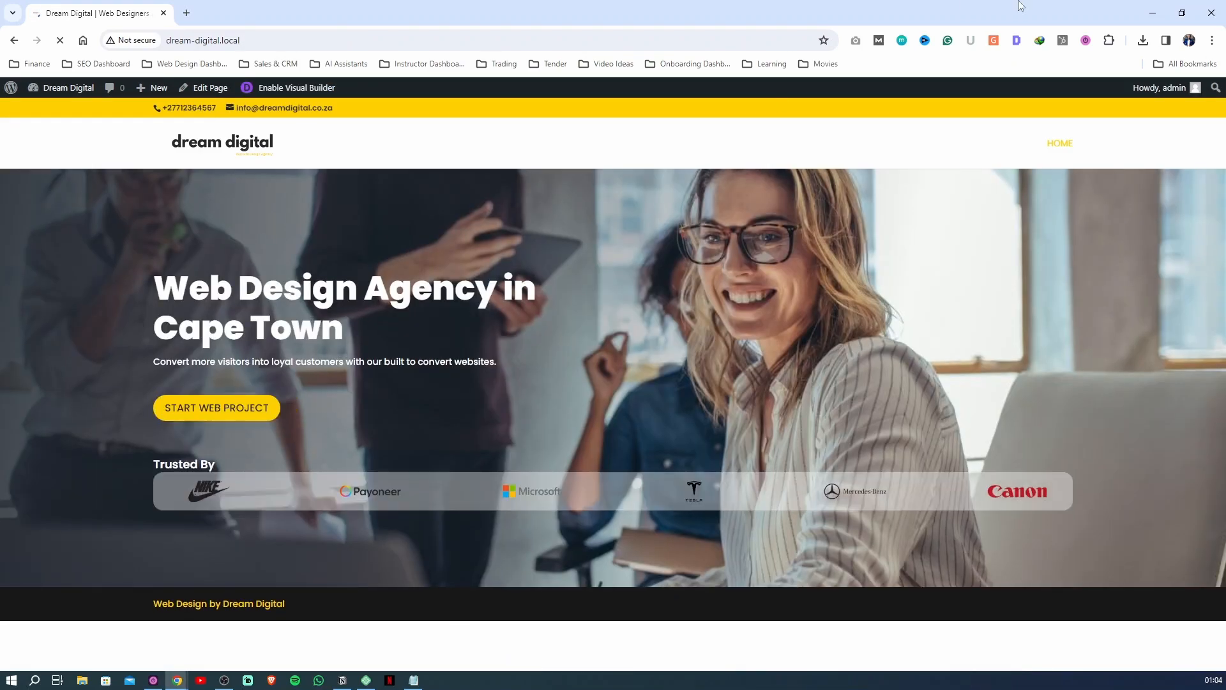
{"action": "left_click", "coordinate": [1182, 9]}
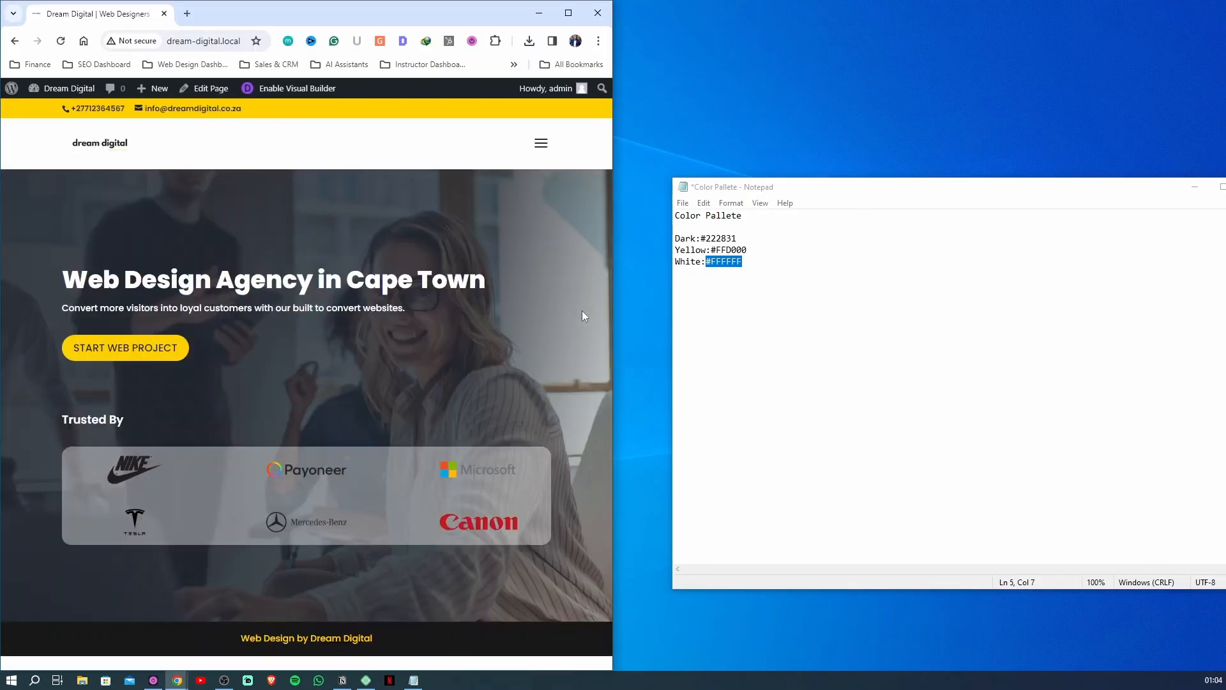
{"action": "left_click_drag", "start_coordinate": [613, 325], "coordinate": [443, 331]}
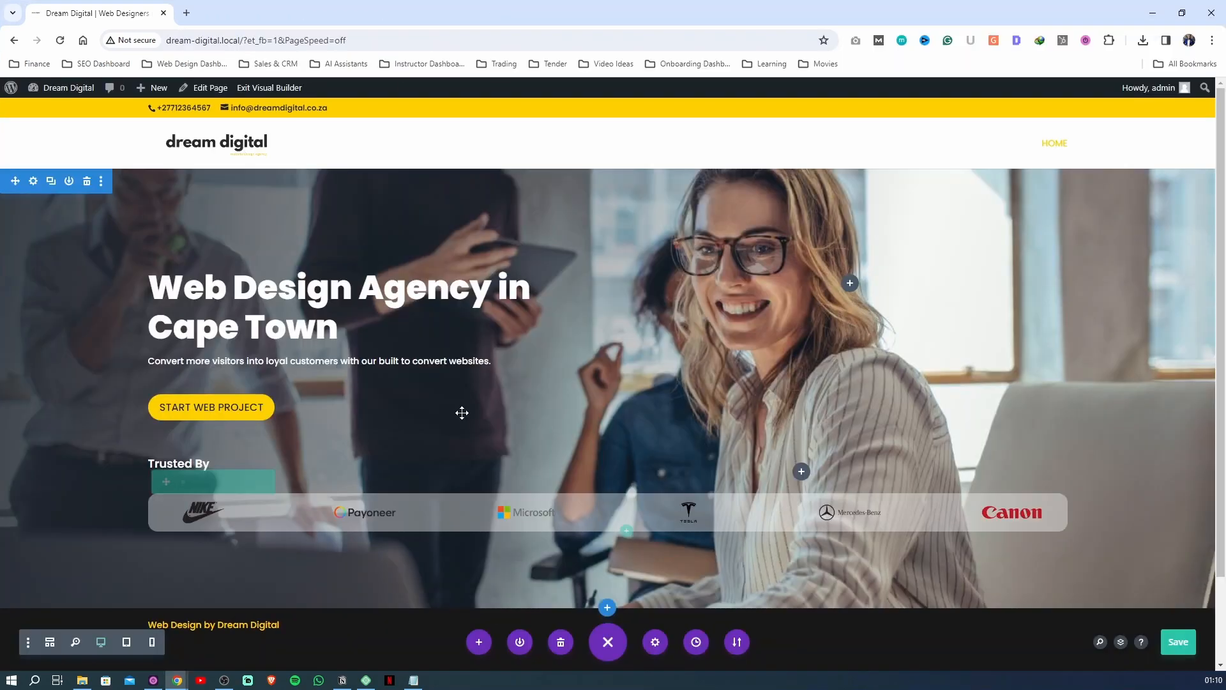
Add a regular section below the hero and insert a row with two equal columns
{"action": "scroll", "coordinate": [460, 411], "scroll_direction": "down", "scroll_amount": 1}
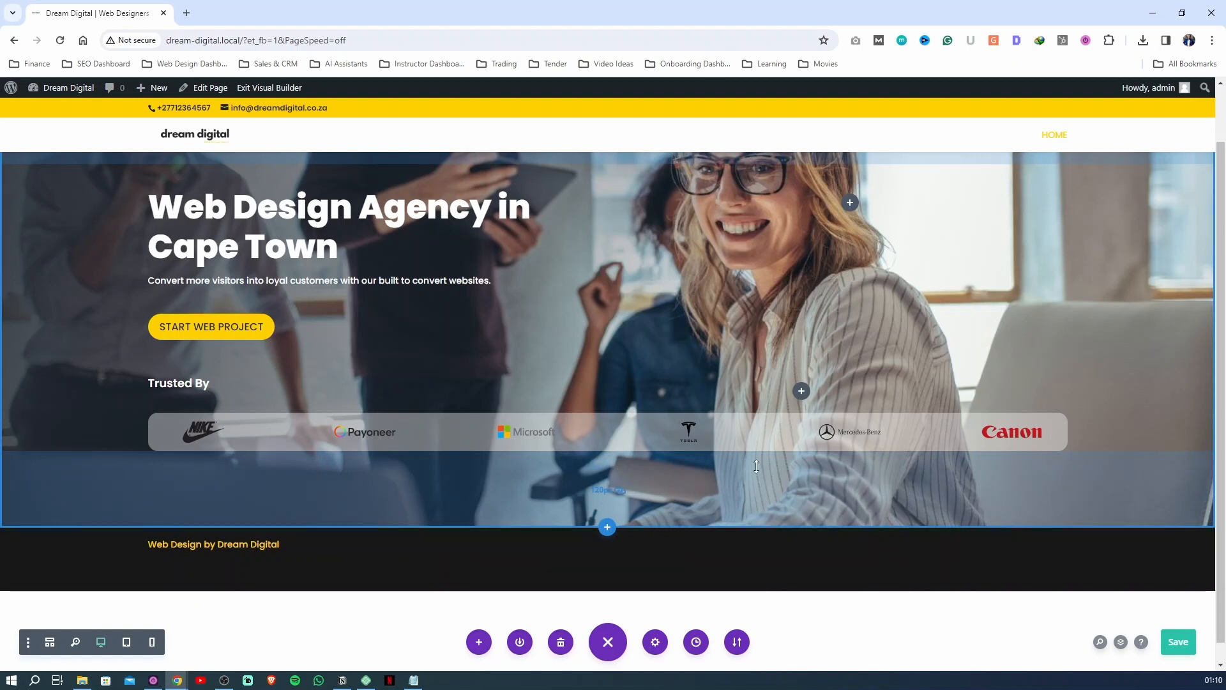
{"action": "scroll", "coordinate": [534, 432], "scroll_direction": "down", "scroll_amount": 1}
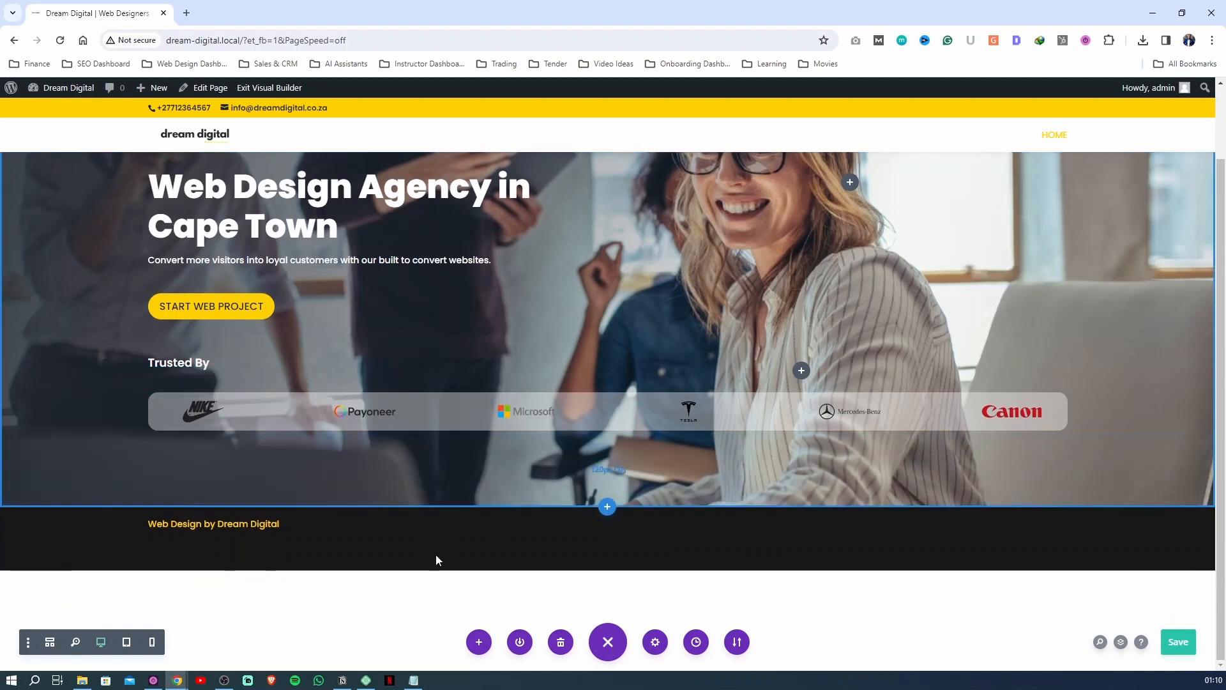
{"action": "left_click", "coordinate": [607, 509]}
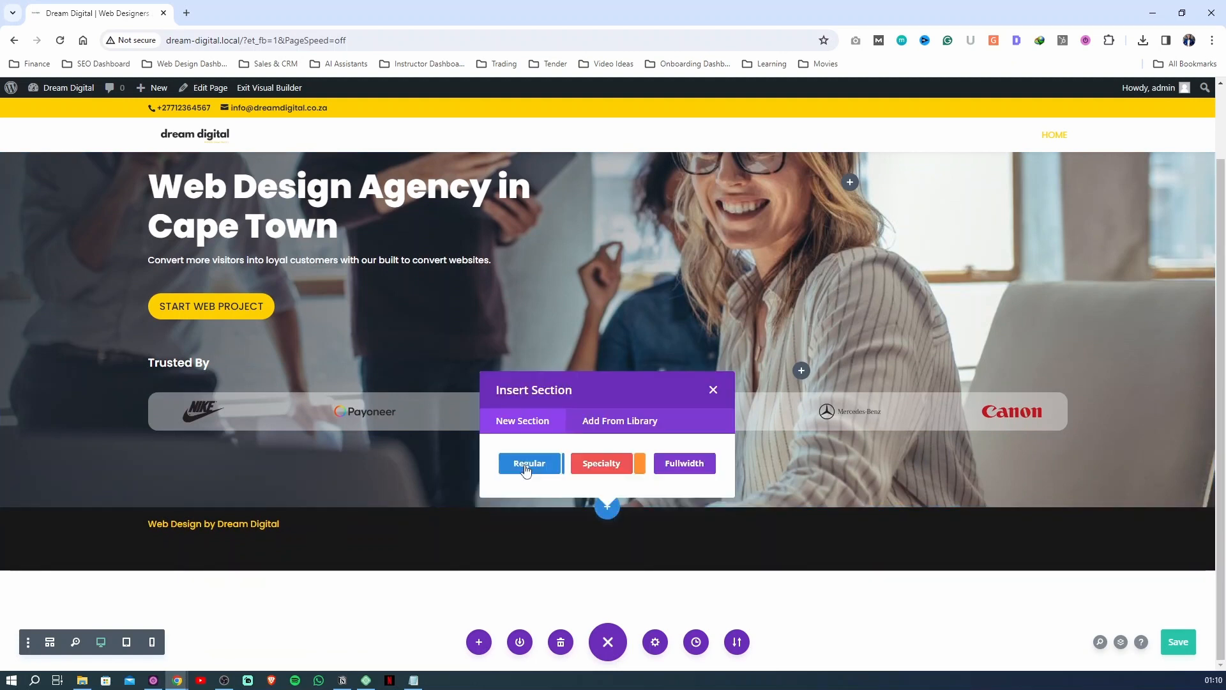
{"action": "left_click", "coordinate": [526, 469]}
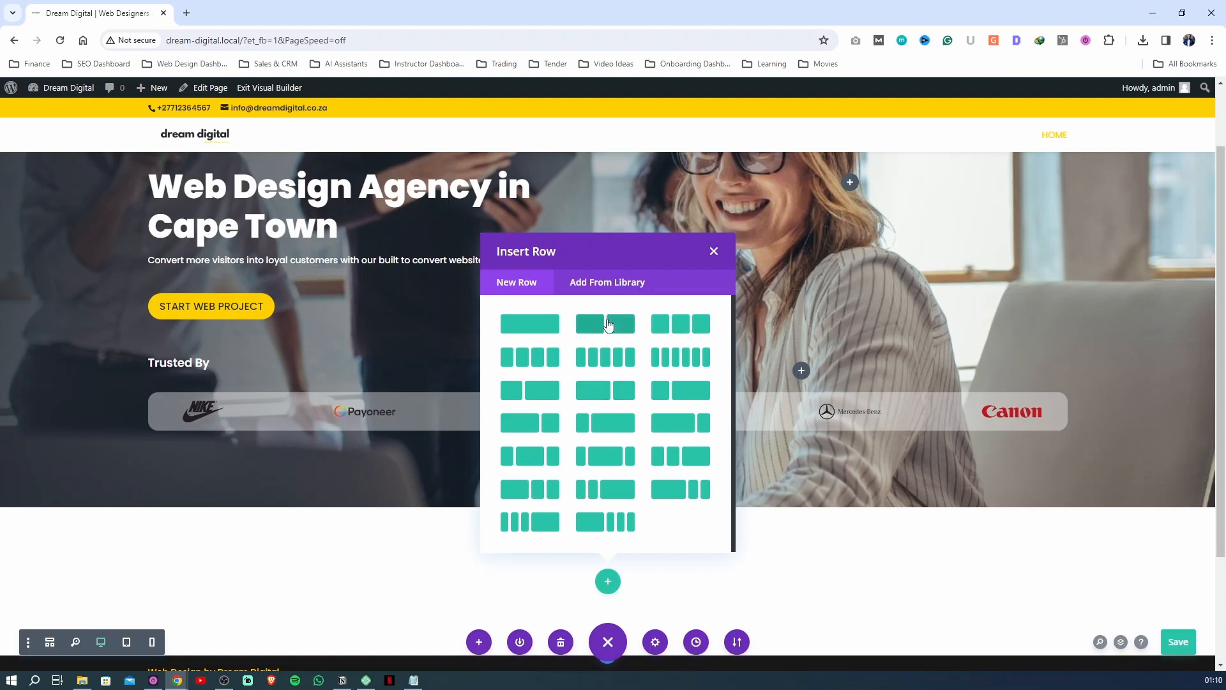
{"action": "left_click", "coordinate": [607, 324]}
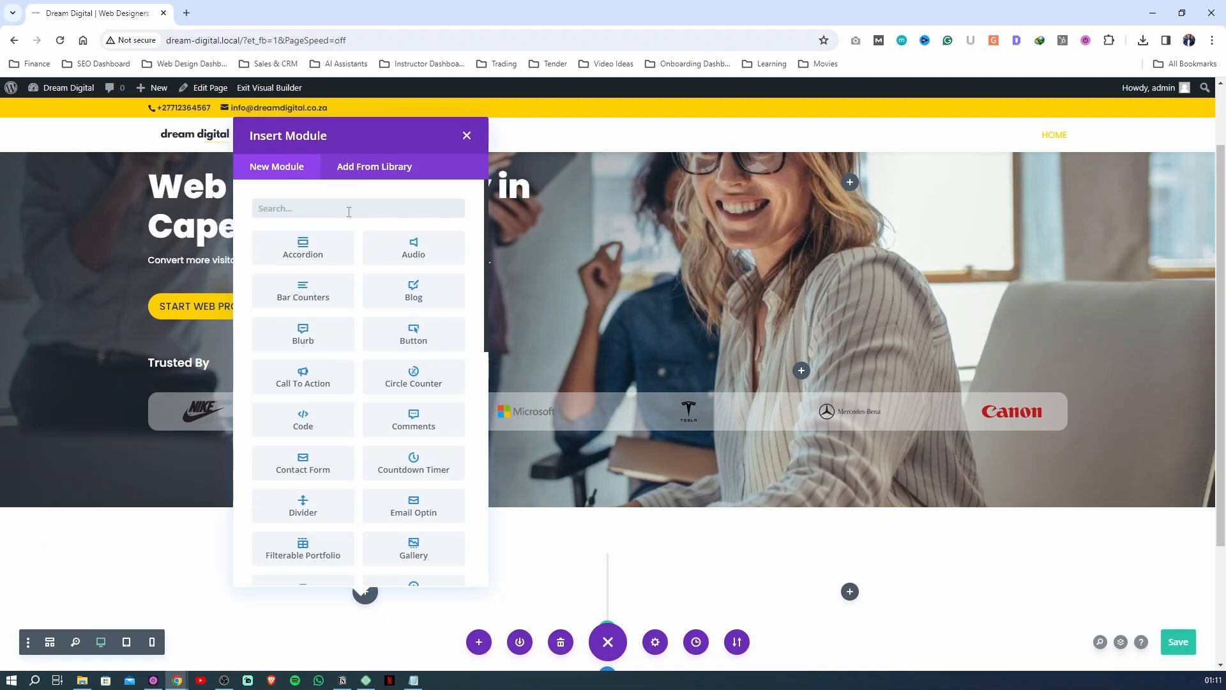
Insert a Text module in the new row's first column and replace its body with "WHY CHOOSE US?"
{"action": "type", "text": "text"}
{"action": "left_click", "coordinate": [301, 251]}
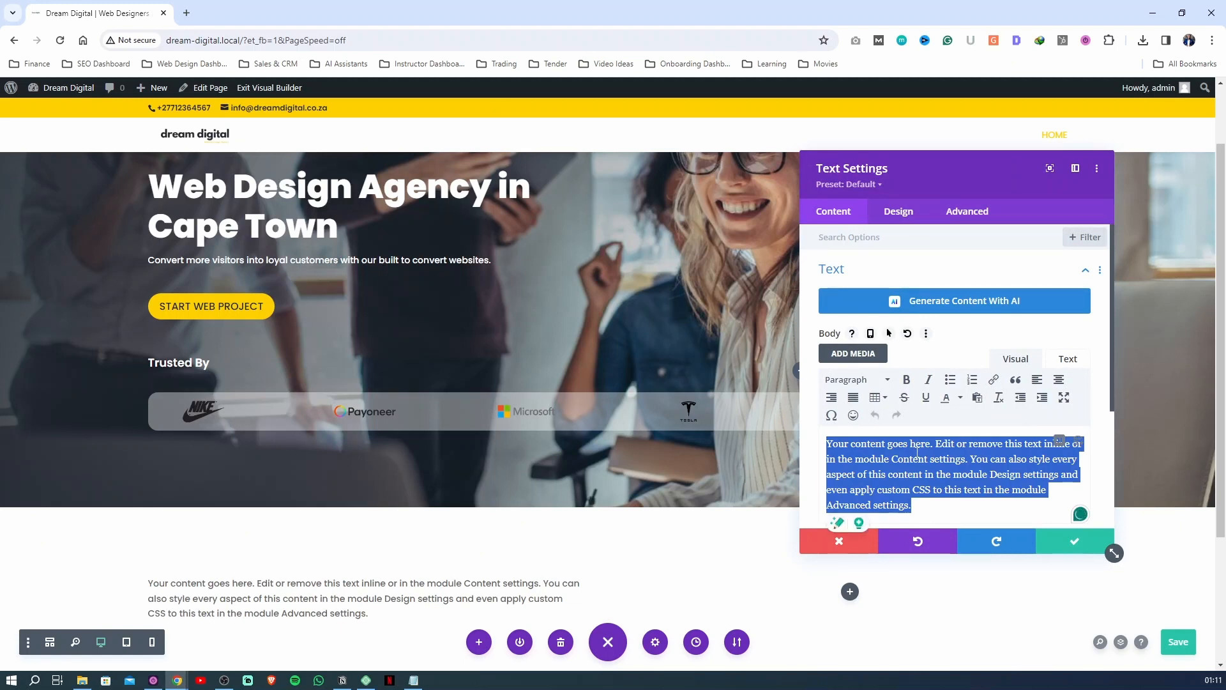
{"action": "type", "text": "WHY DREA"}
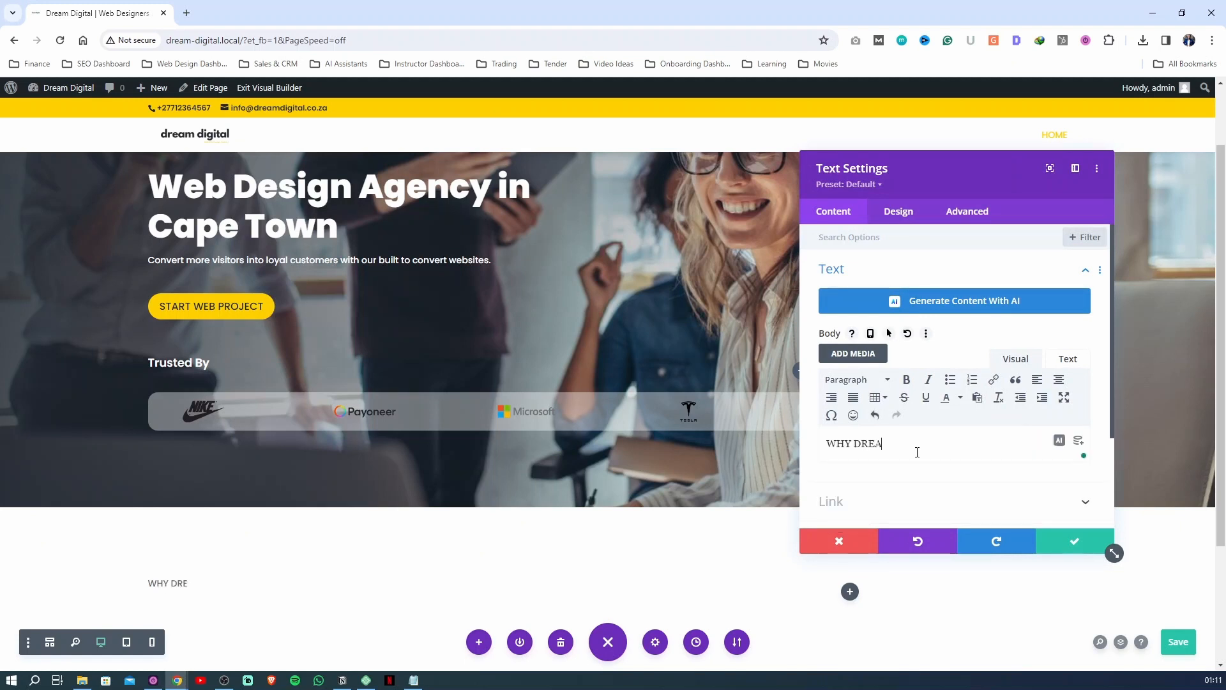
{"action": "type", "text": "M"}
{"action": "type", "text": "CHOOSE US?"}
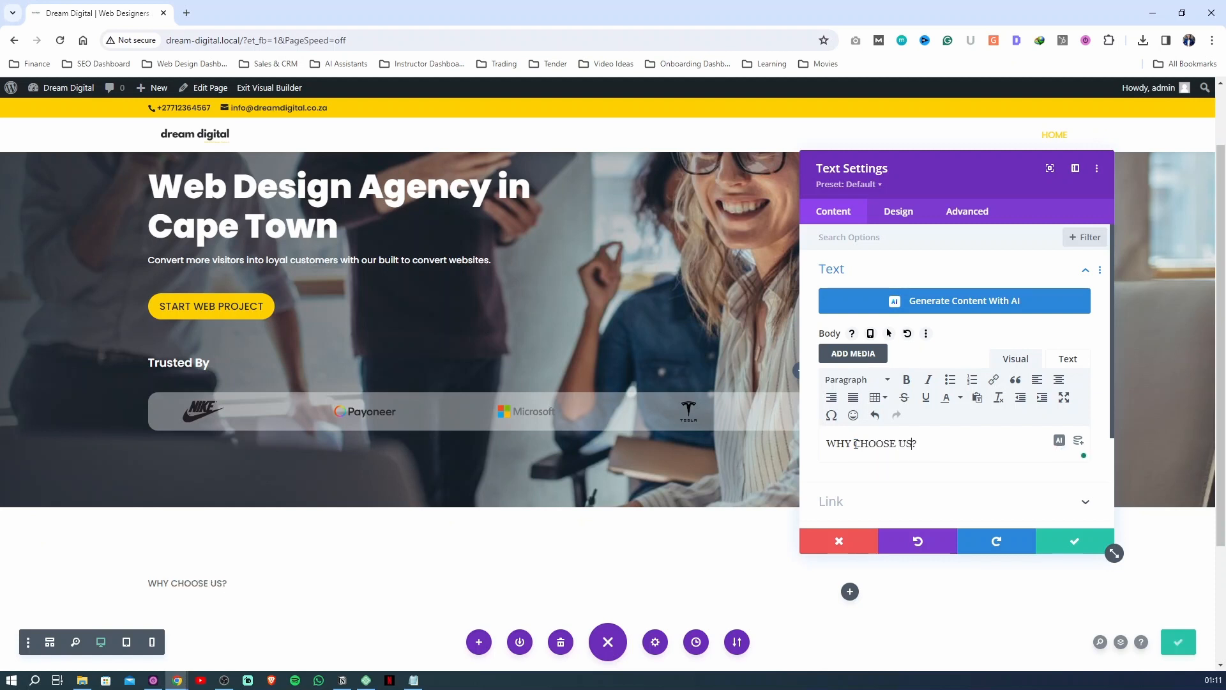
Format the "WHY CHOOSE US?" text as Heading 3
{"action": "left_click_drag", "start_coordinate": [933, 448], "coordinate": [825, 444]}
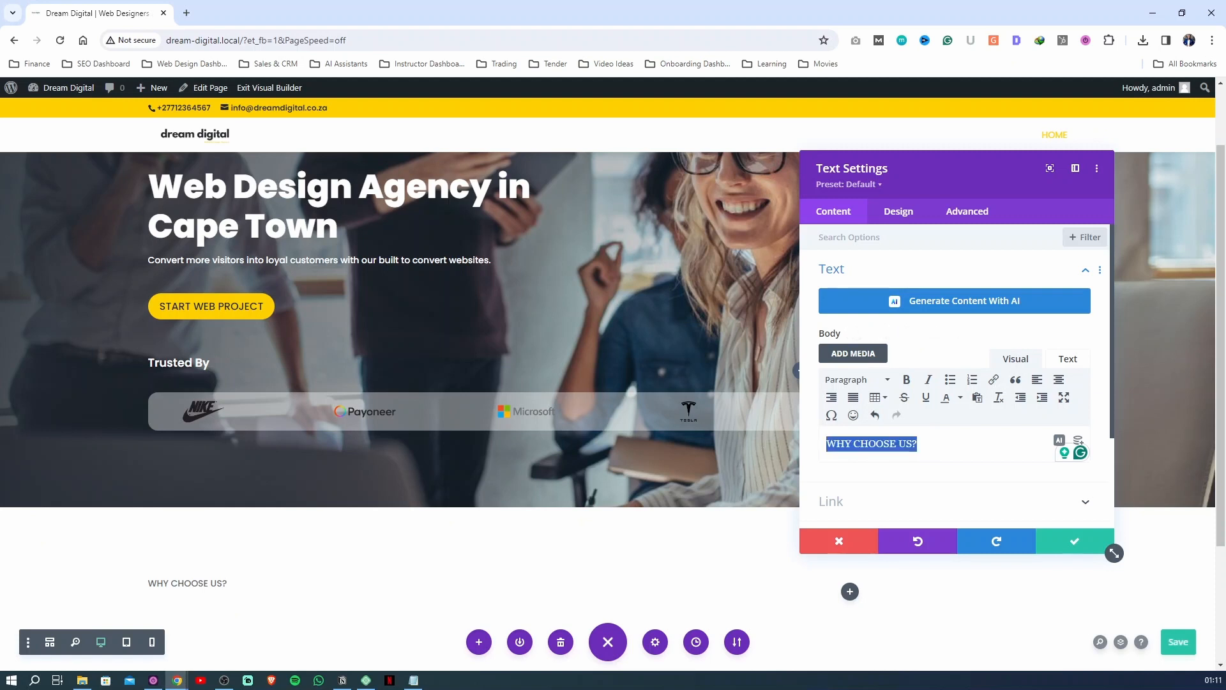
{"action": "left_click", "coordinate": [856, 379]}
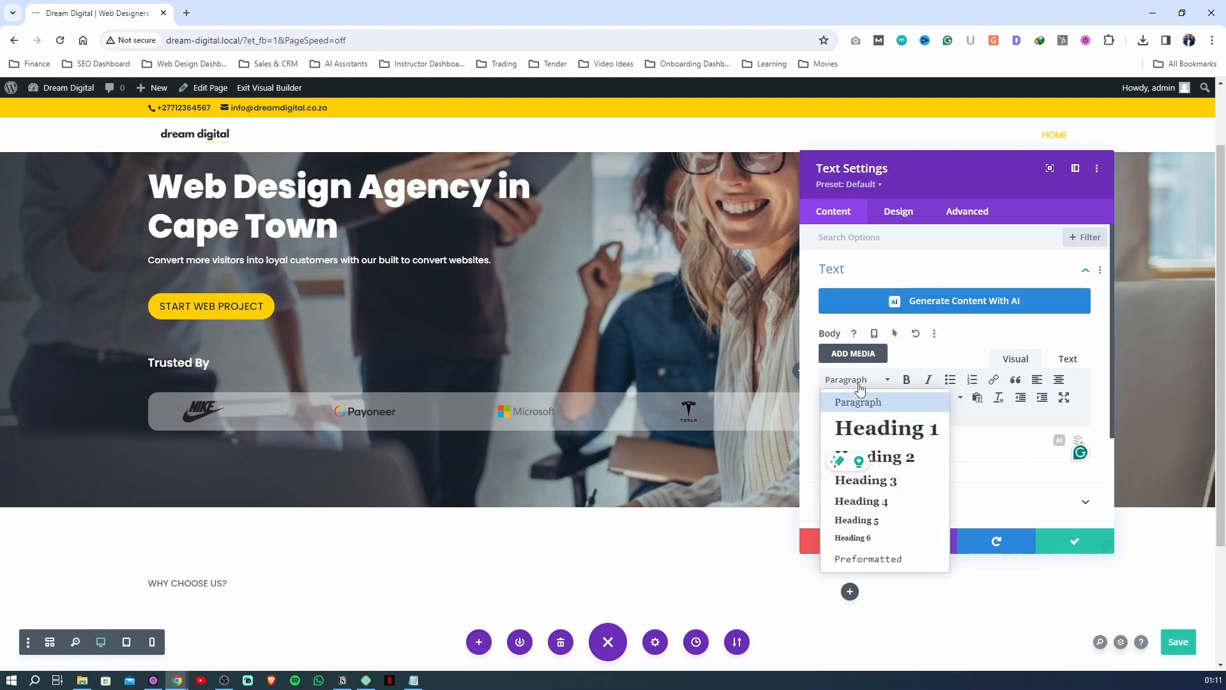
{"action": "left_click", "coordinate": [890, 481]}
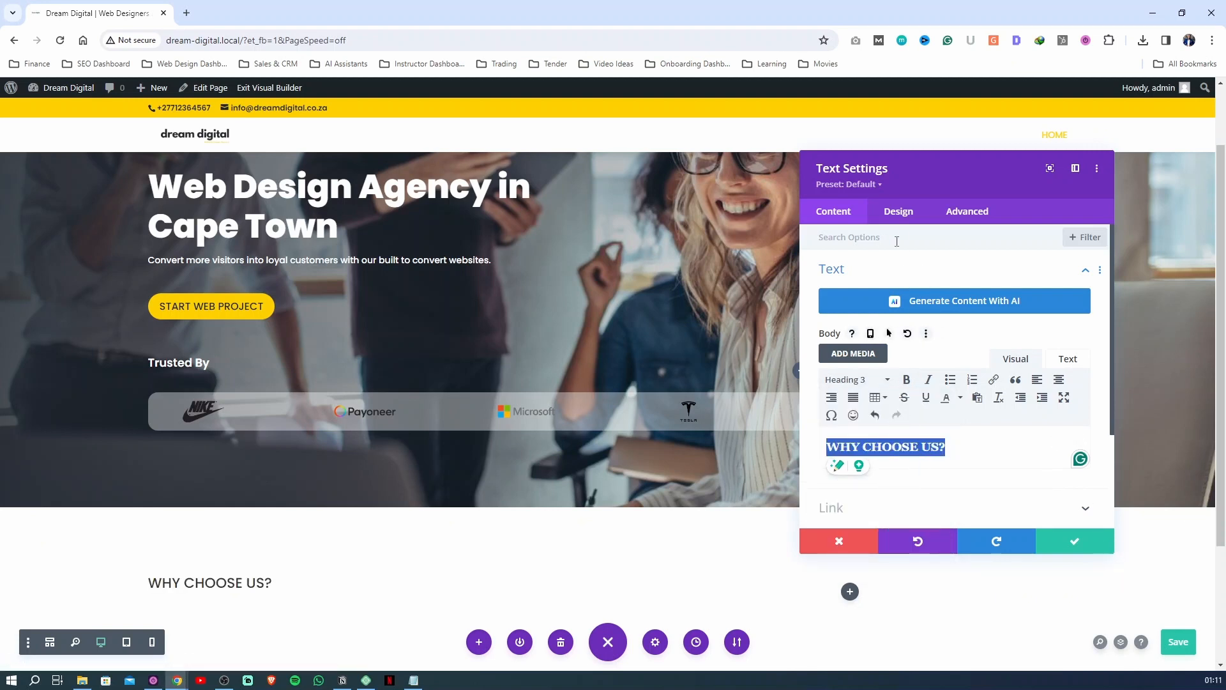
Set the Heading 3 font weight to Bold in the module's heading text design options
{"action": "left_click", "coordinate": [897, 212]}
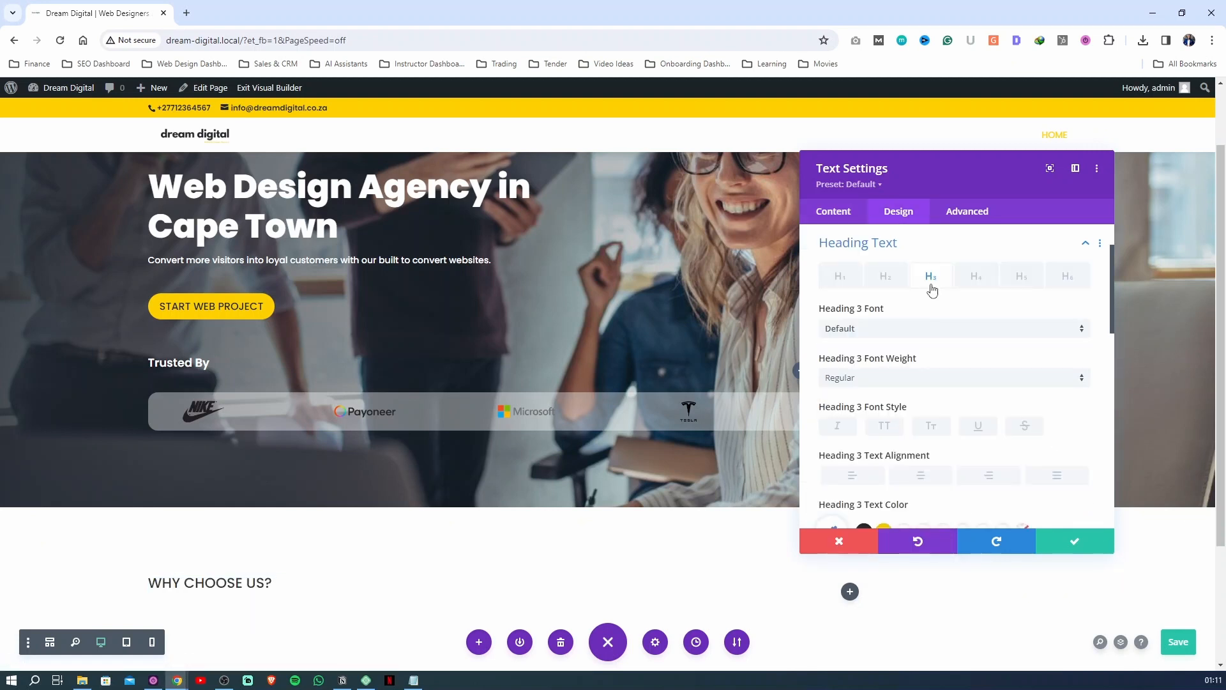
{"action": "left_click", "coordinate": [889, 377]}
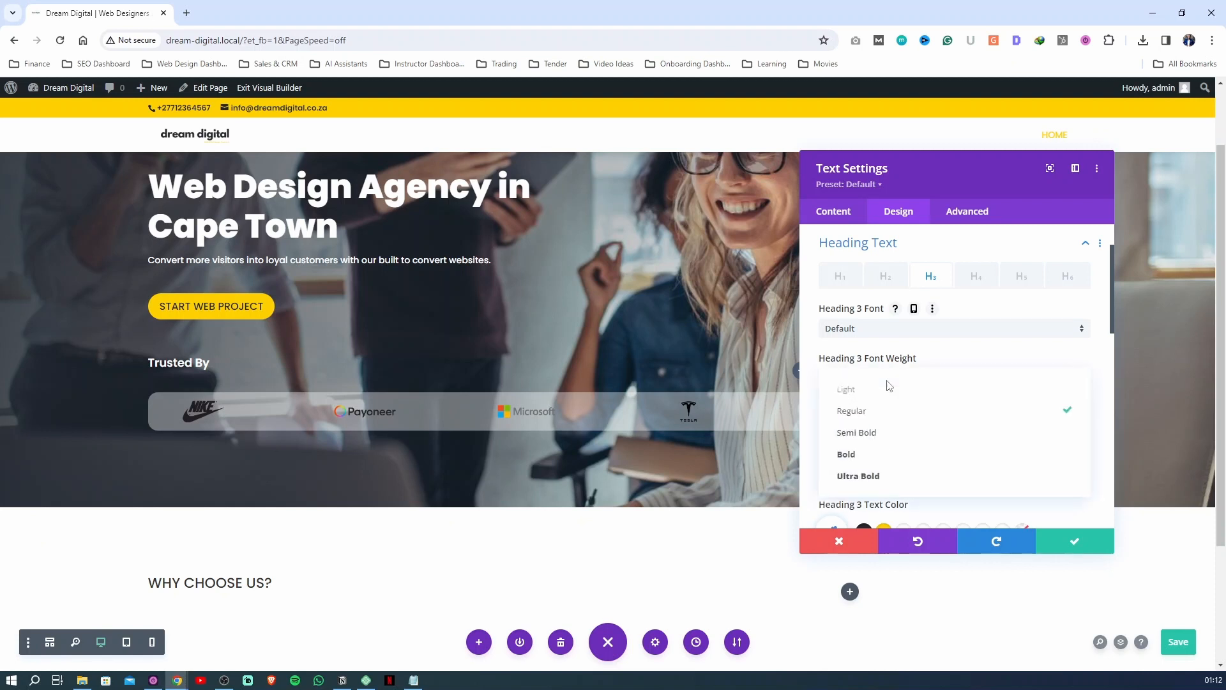
{"action": "left_click", "coordinate": [867, 455]}
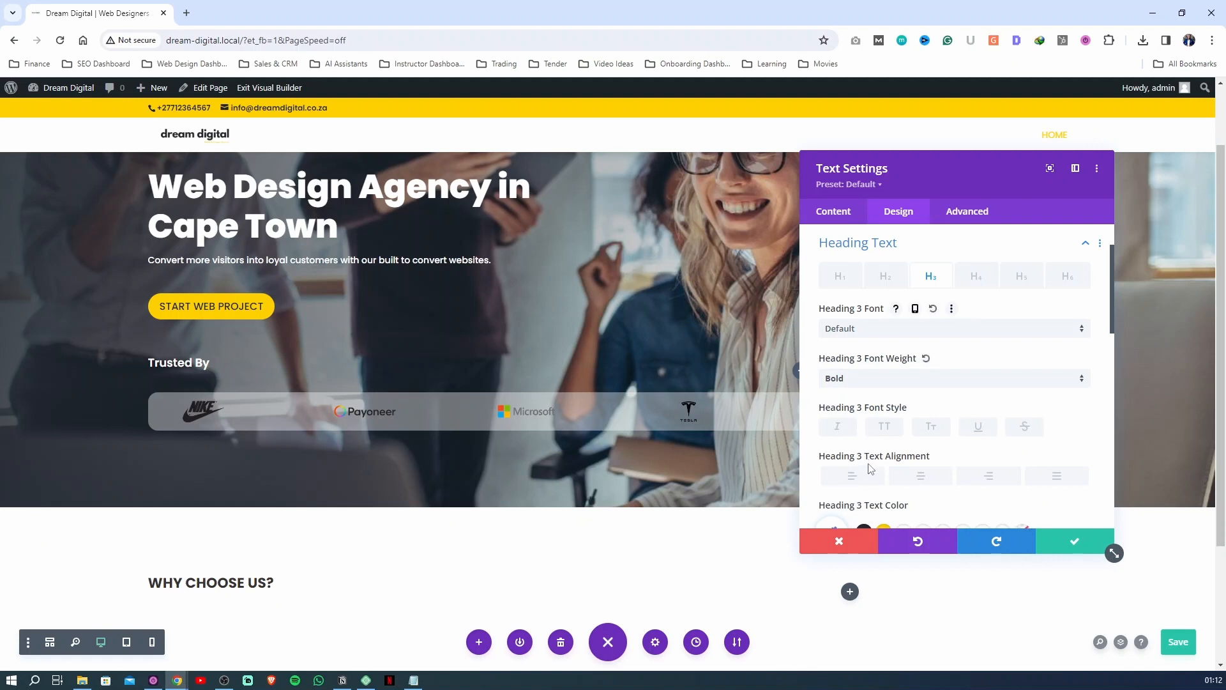
Try the Ultra Bold weight on the "WHY CHOOSE US?" heading, then return it to Bold
{"action": "left_click", "coordinate": [838, 287]}
{"action": "left_click", "coordinate": [930, 279]}
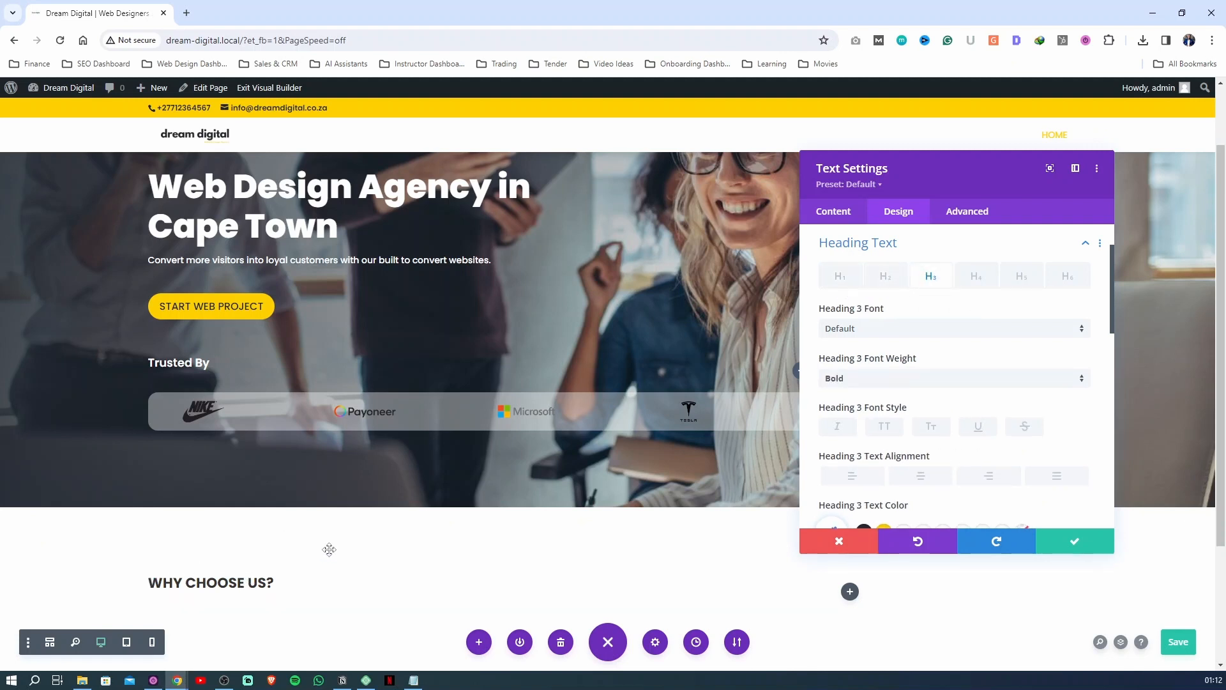
{"action": "left_click", "coordinate": [852, 381]}
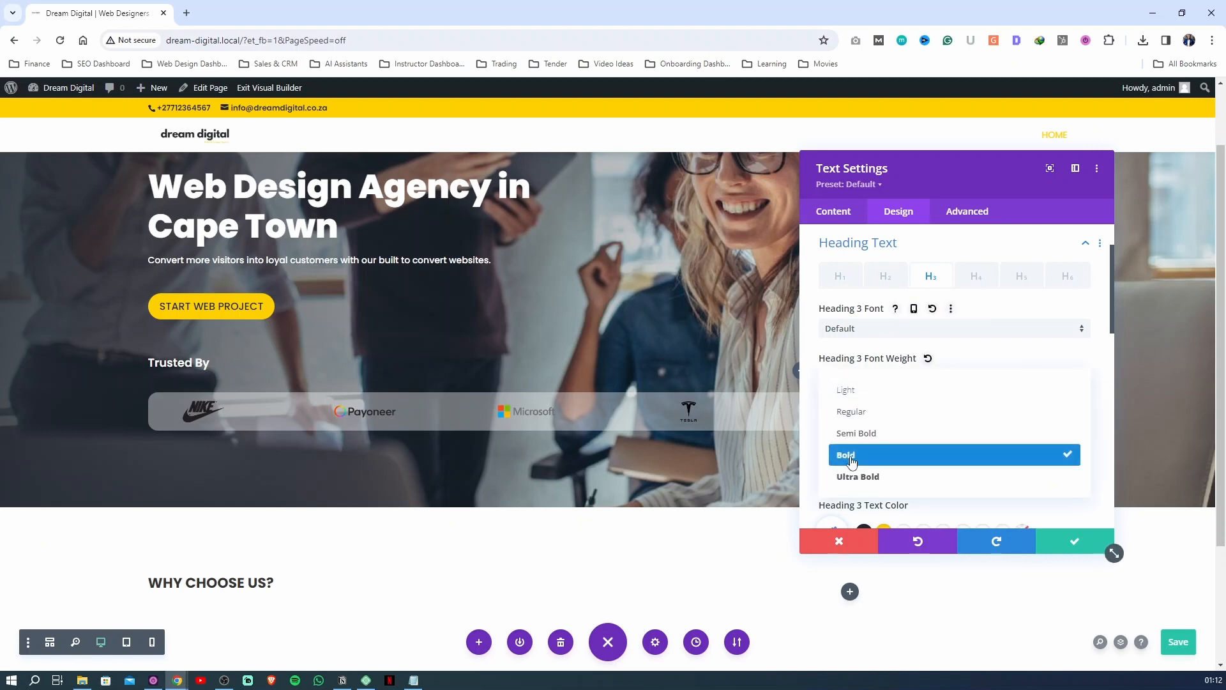
{"action": "left_click", "coordinate": [853, 477]}
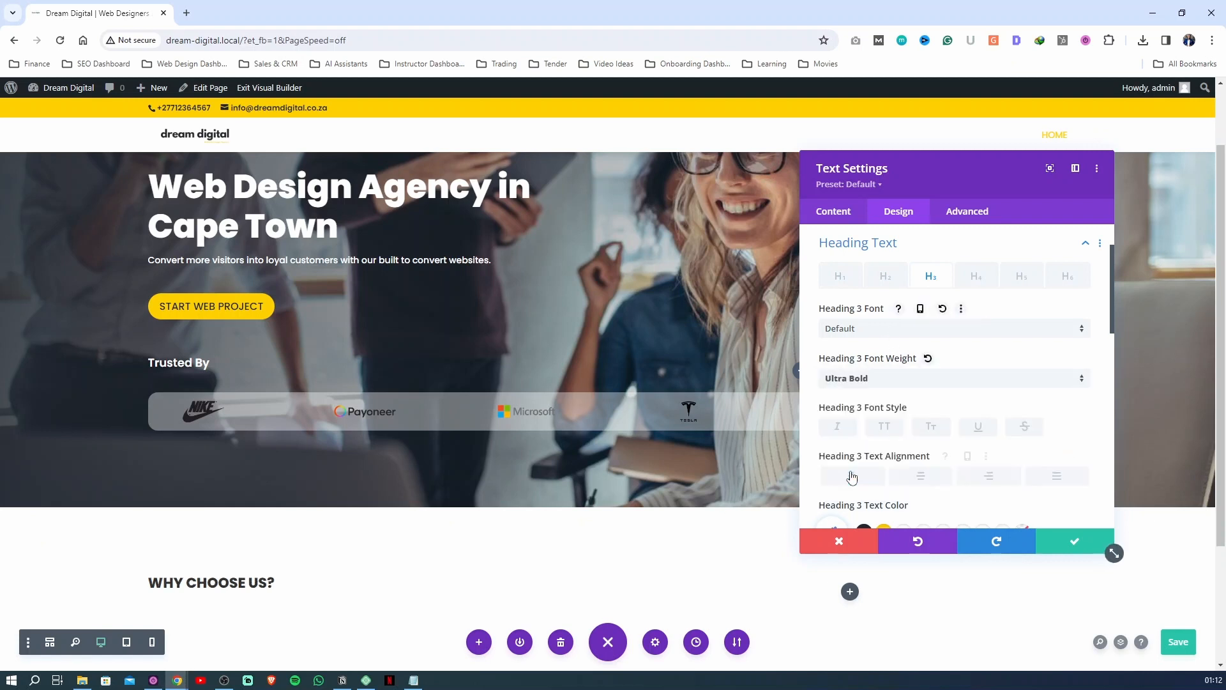
{"action": "left_click", "coordinate": [854, 380]}
{"action": "left_click", "coordinate": [853, 454]}
Set the Heading 3 text size to 36px, then save the module settings and the page
{"action": "scroll", "coordinate": [877, 385], "scroll_direction": "down", "scroll_amount": 2}
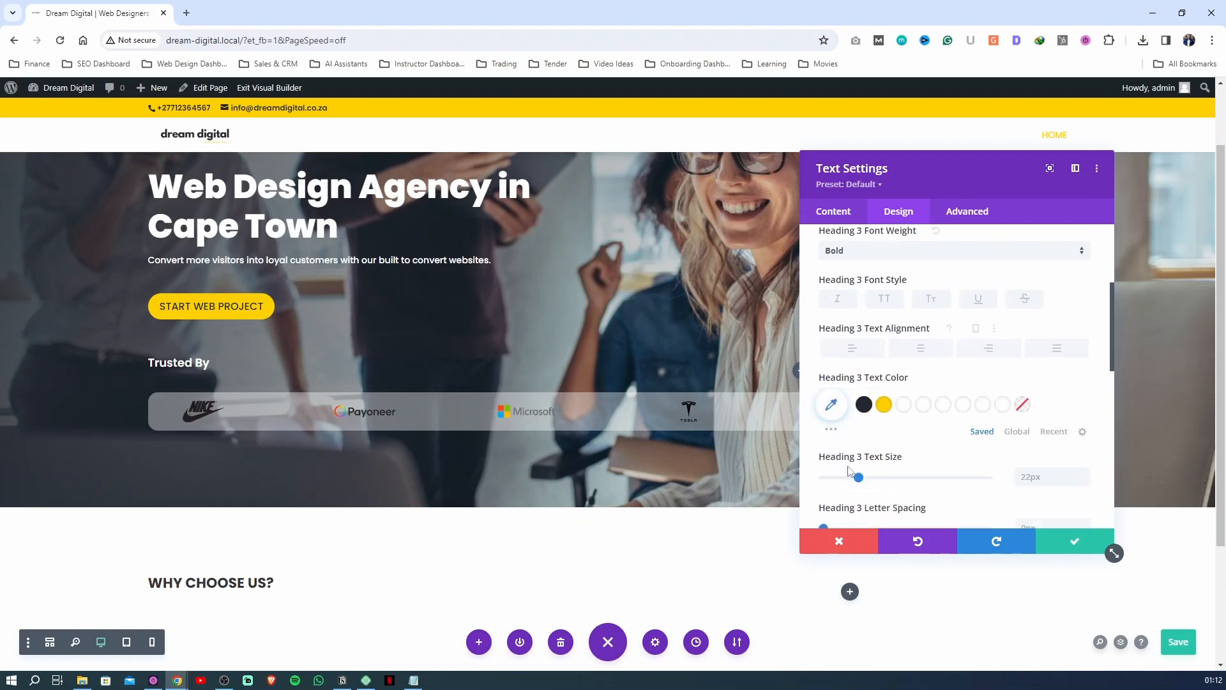
{"action": "left_click_drag", "start_coordinate": [858, 477], "coordinate": [883, 480]}
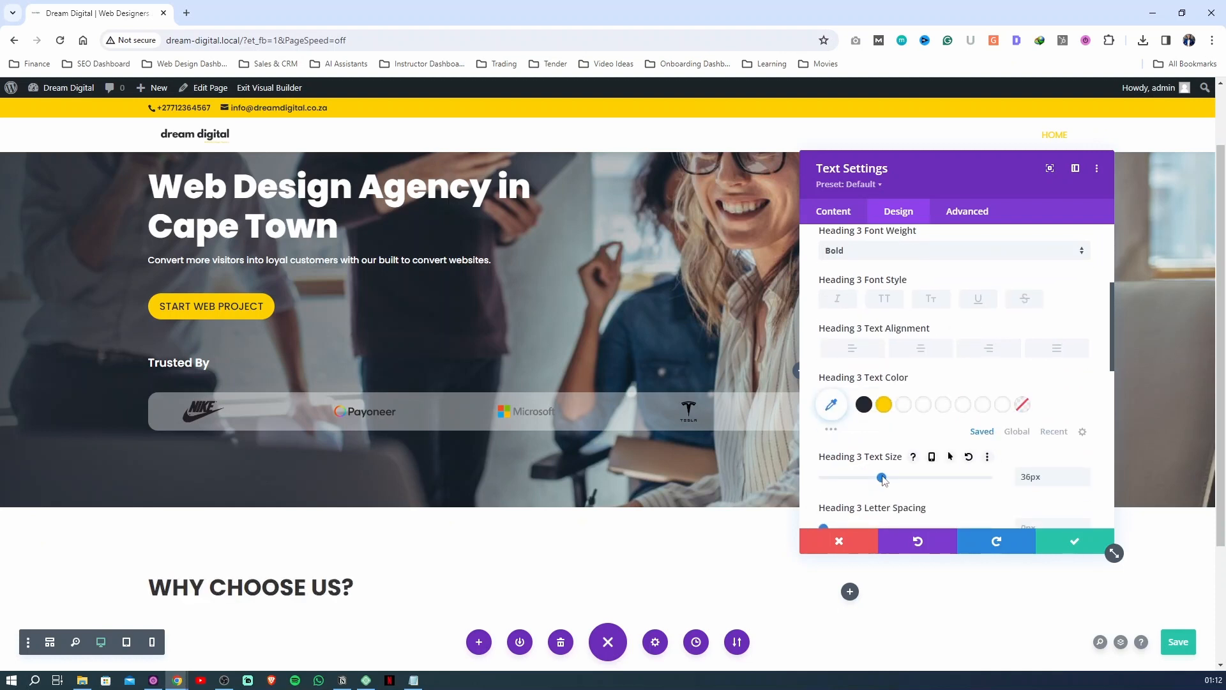
{"action": "left_click", "coordinate": [1072, 541]}
{"action": "left_click", "coordinate": [1174, 652]}
Add another Text module directly below the "WHY CHOOSE US?" heading
{"action": "scroll", "coordinate": [403, 509], "scroll_direction": "down", "scroll_amount": 3}
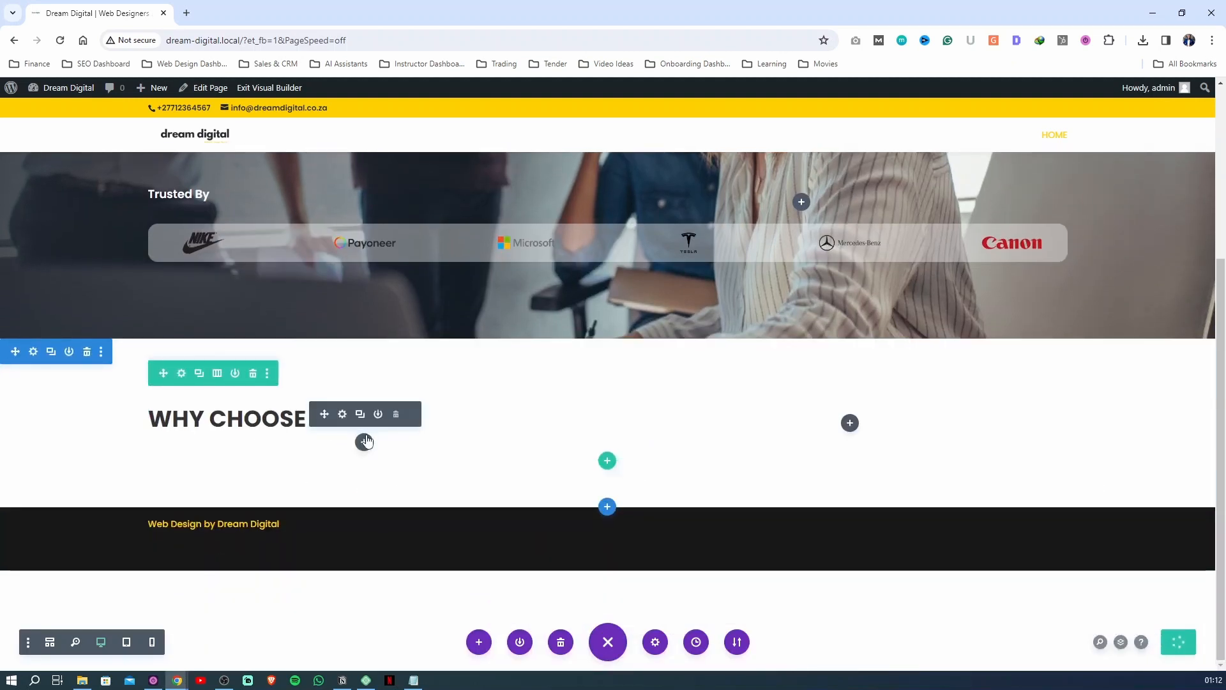
{"action": "left_click", "coordinate": [364, 441]}
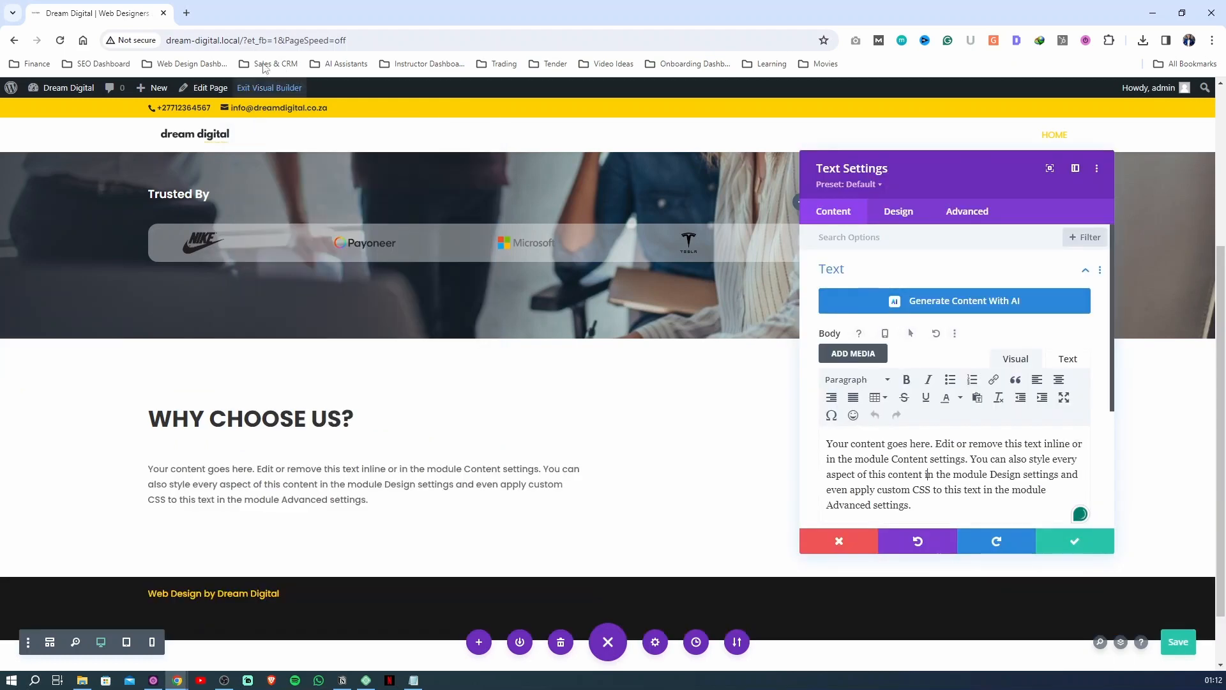
Generate five placeholder paragraphs on lipsum.com in a new tab and copy the passage from "Donec egestas purus" to "eget sapien."
{"action": "left_click", "coordinate": [186, 13]}
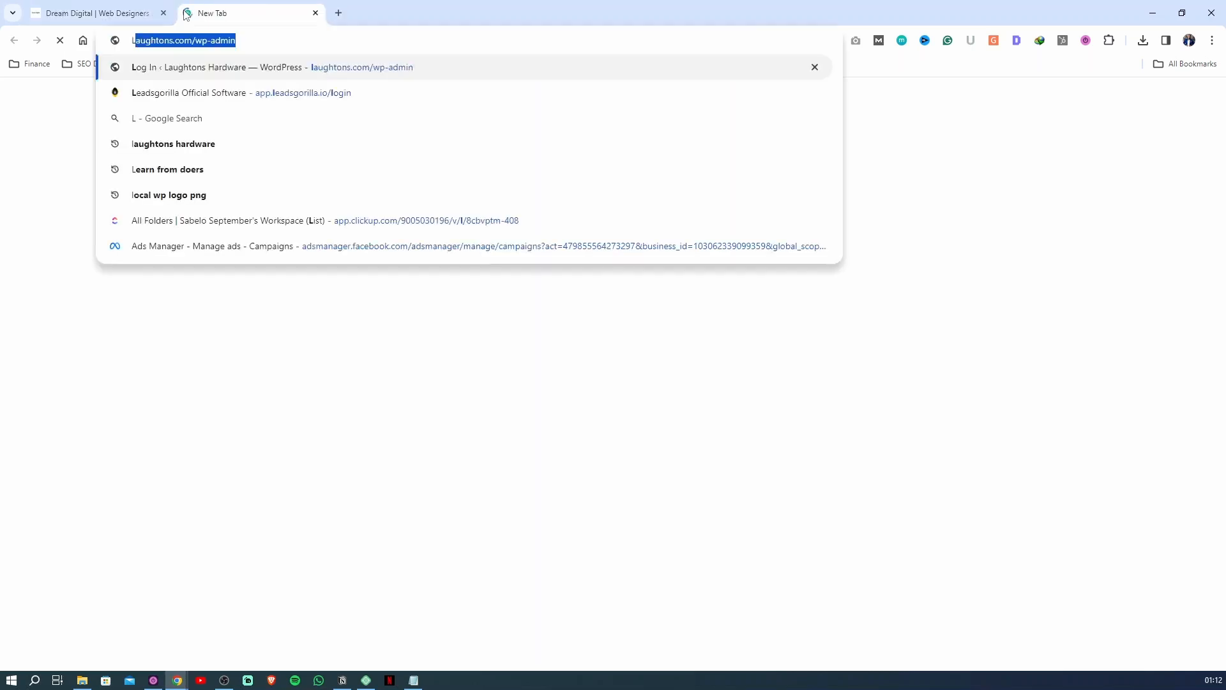
{"action": "type", "text": "lipsum.com"}
{"action": "key", "text": "Return"}
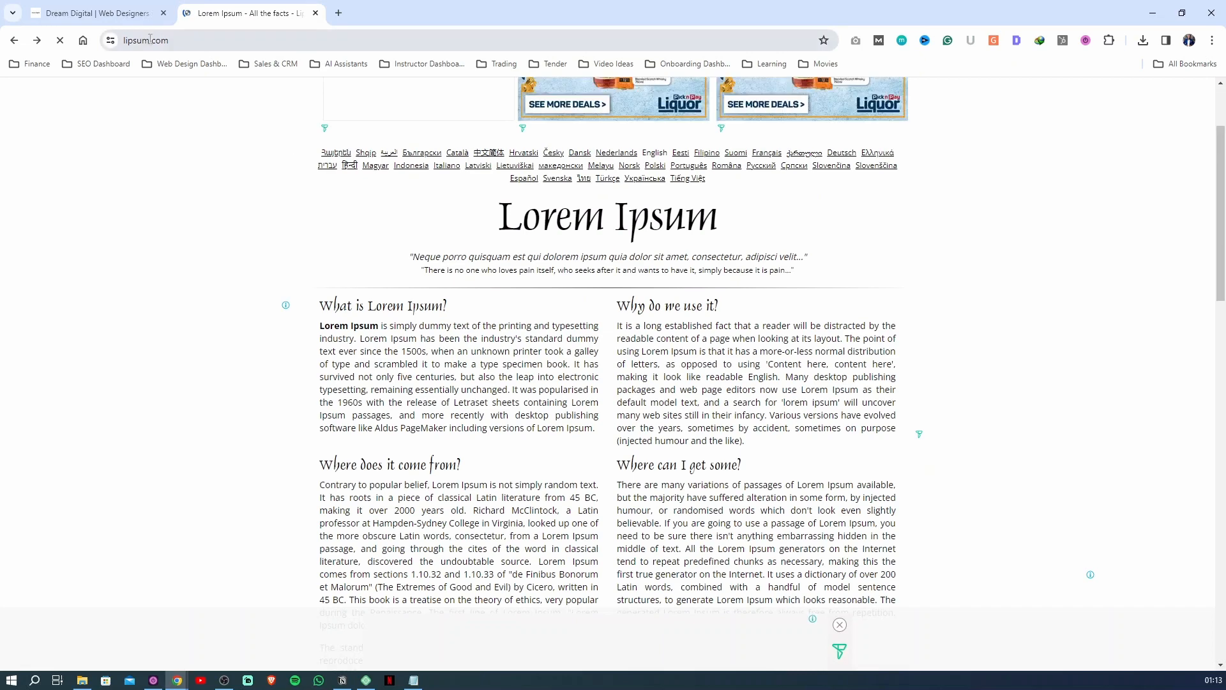
{"action": "scroll", "coordinate": [521, 479], "scroll_direction": "down", "scroll_amount": 3}
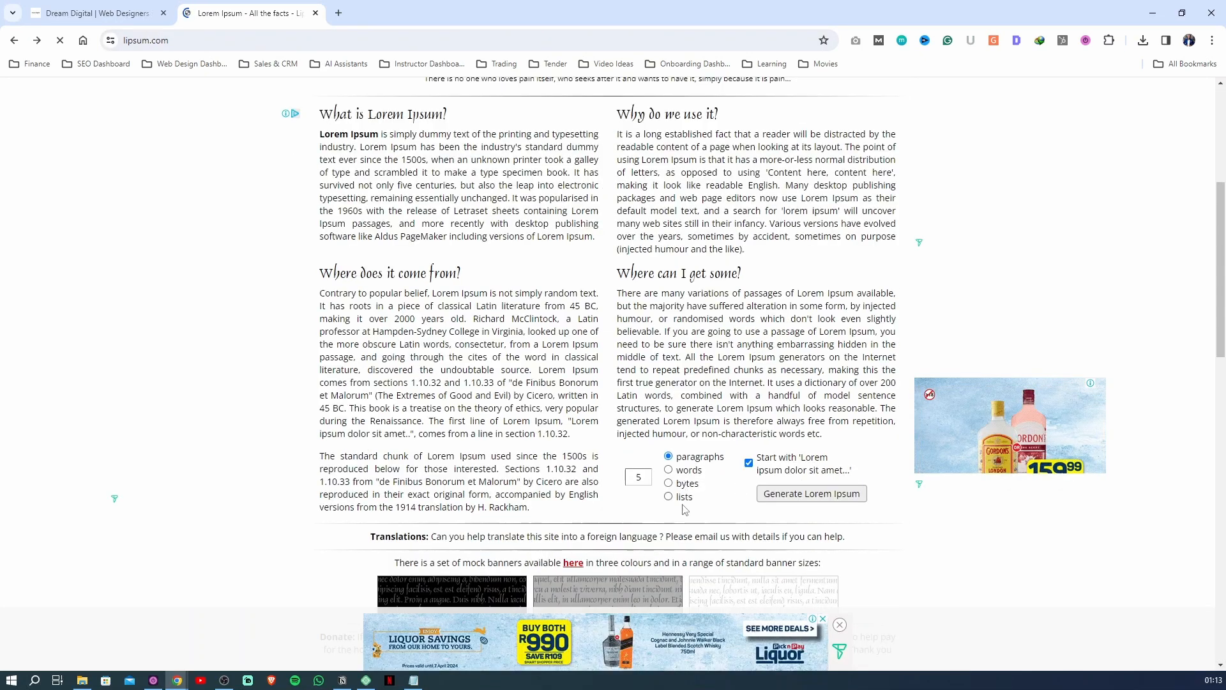
{"action": "left_click", "coordinate": [793, 496]}
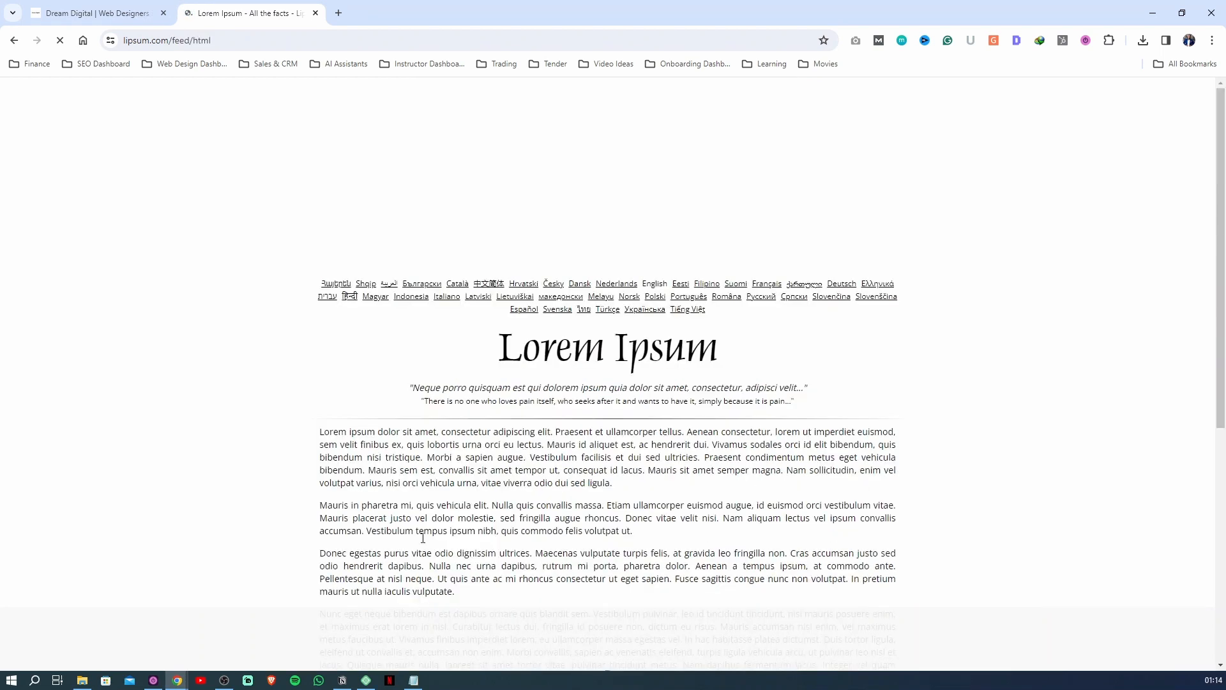
{"action": "scroll", "coordinate": [424, 528], "scroll_direction": "down", "scroll_amount": 3}
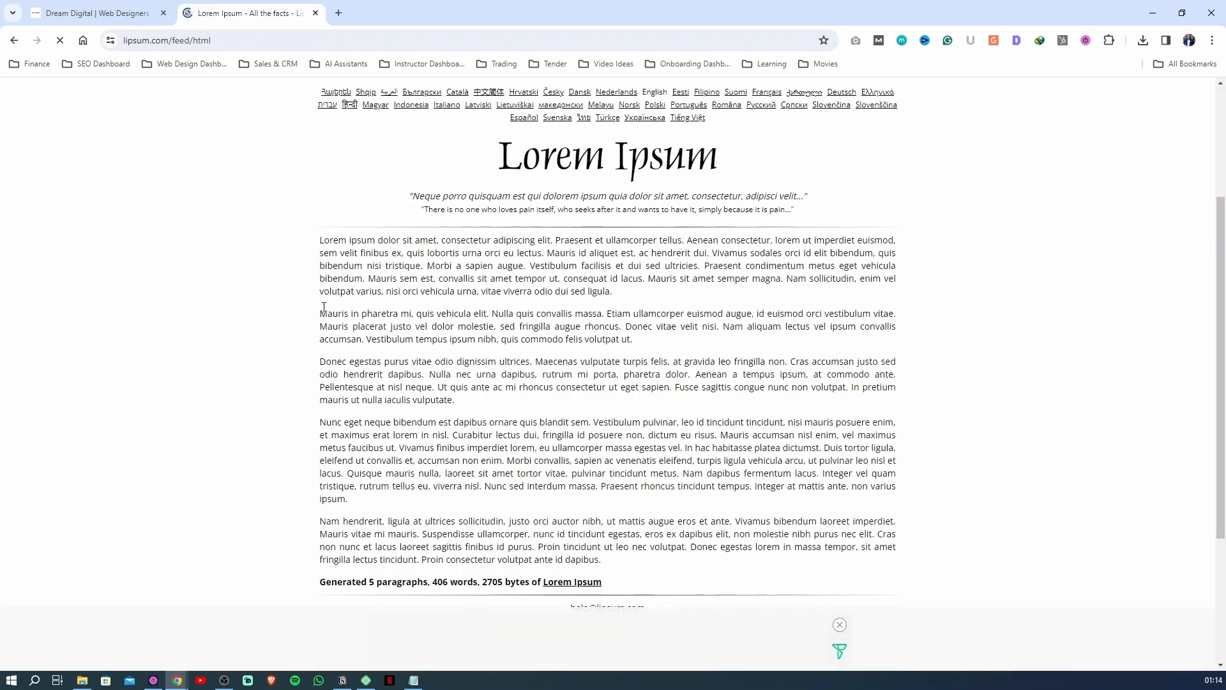
{"action": "left_click_drag", "start_coordinate": [320, 361], "coordinate": [672, 388]}
{"action": "key", "text": "ctrl+c"}
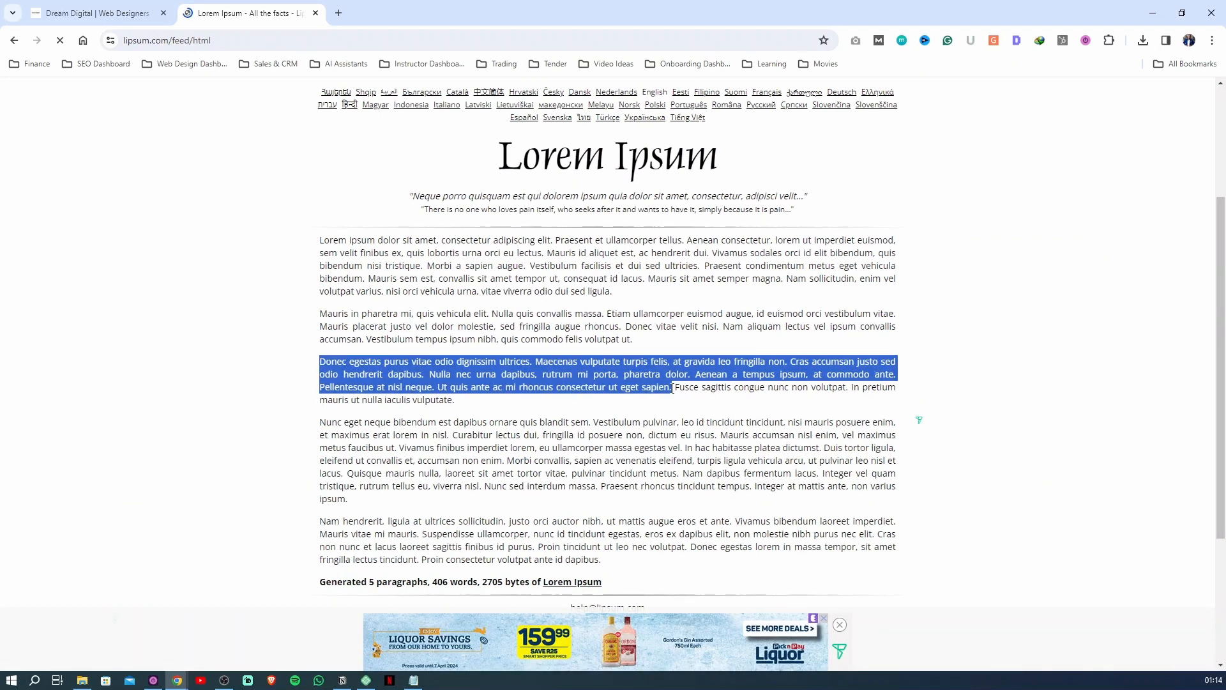
Return to the page builder and replace the new Text module's default body with the copied Lorem Ipsum passage
{"action": "left_click", "coordinate": [118, 25]}
{"action": "triple_click", "coordinate": [925, 459]}
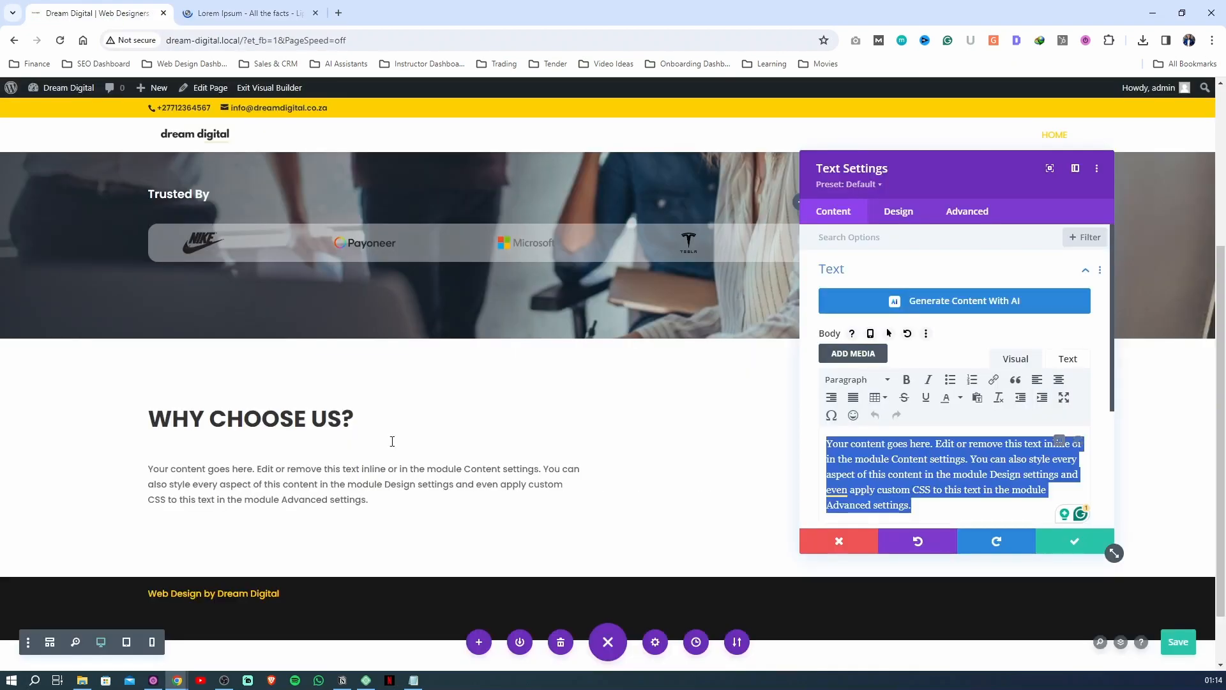
{"action": "key", "text": "ctrl+v"}
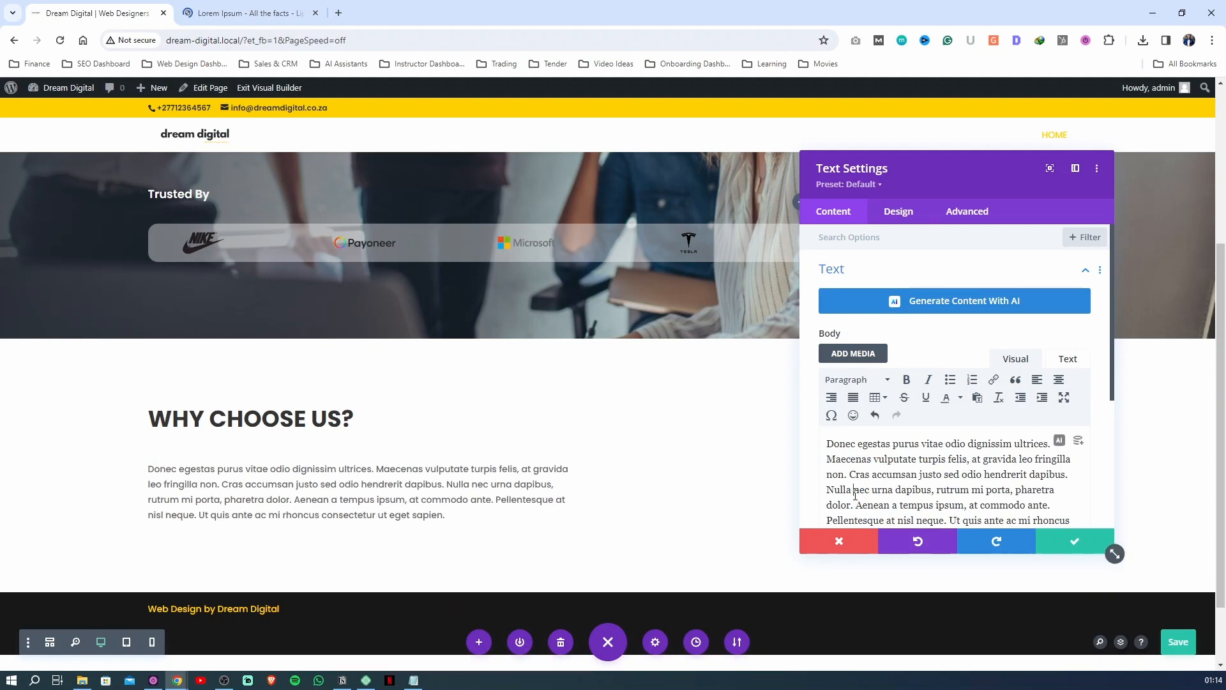
Set the Lorem Ipsum Text module's body text to size 16px with a Light font weight
{"action": "left_click", "coordinate": [904, 218]}
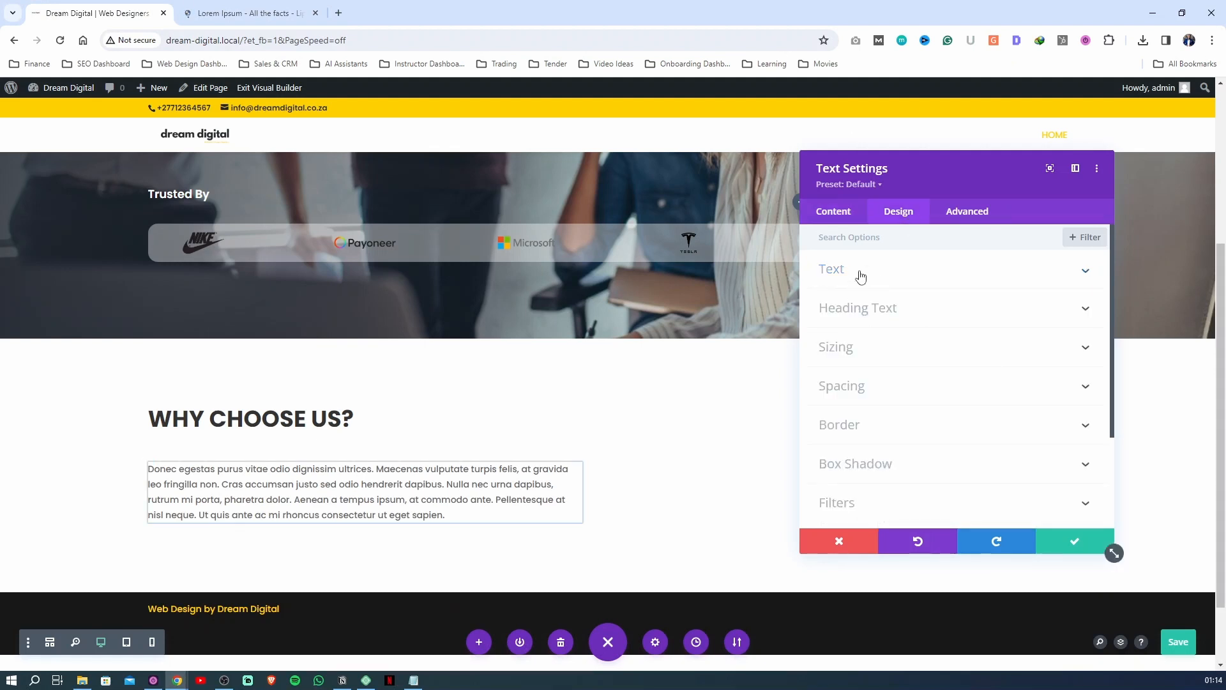
{"action": "left_click", "coordinate": [862, 283]}
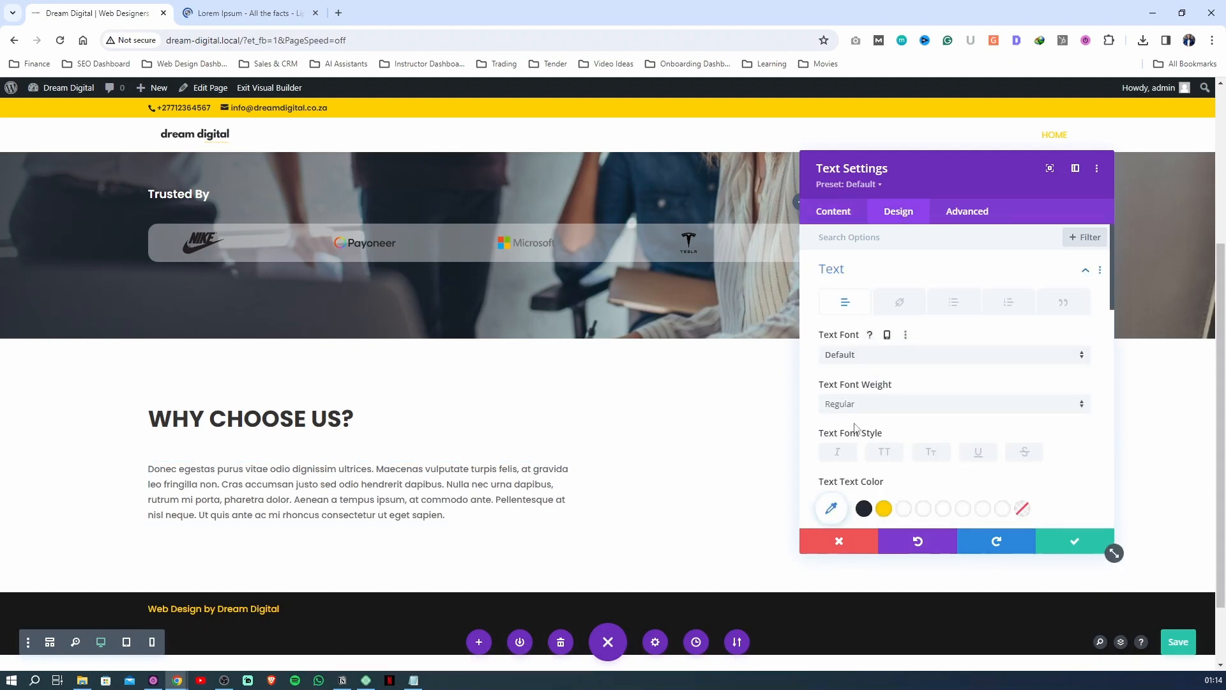
{"action": "scroll", "coordinate": [859, 371], "scroll_direction": "down", "scroll_amount": 3}
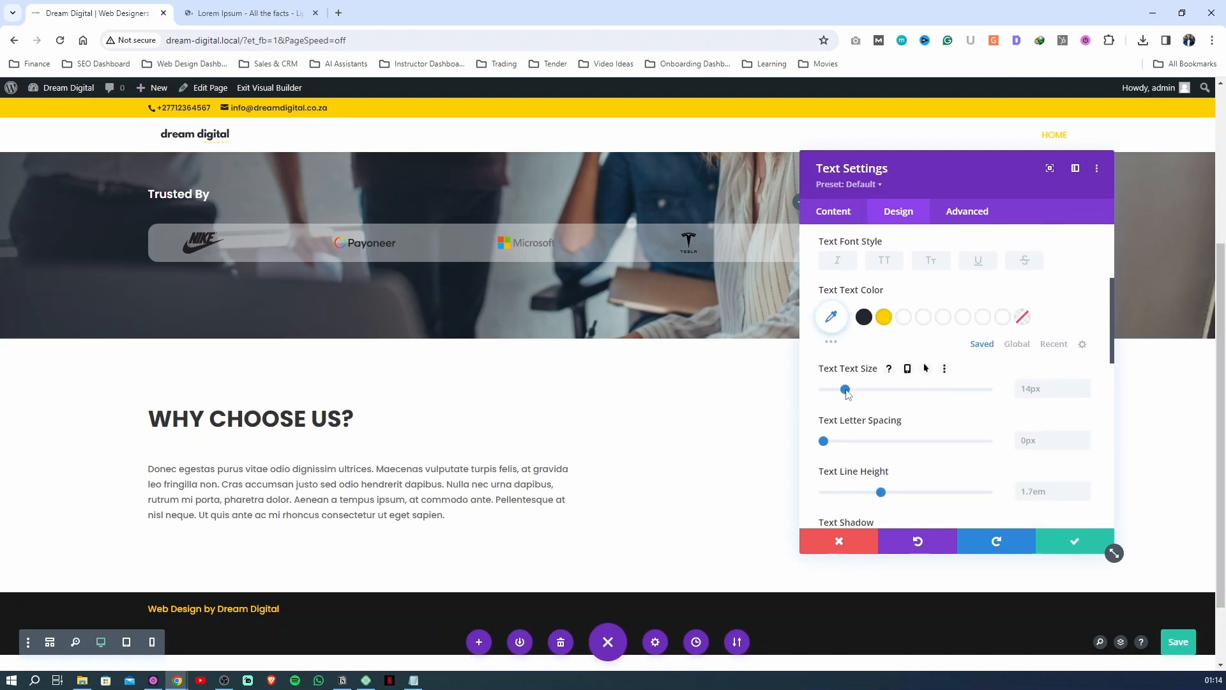
{"action": "mouse_move", "coordinate": [845, 395]}
{"action": "left_mouse_down"}
{"action": "mouse_move", "coordinate": [862, 394]}
{"action": "mouse_move", "coordinate": [851, 396]}
{"action": "left_mouse_up"}
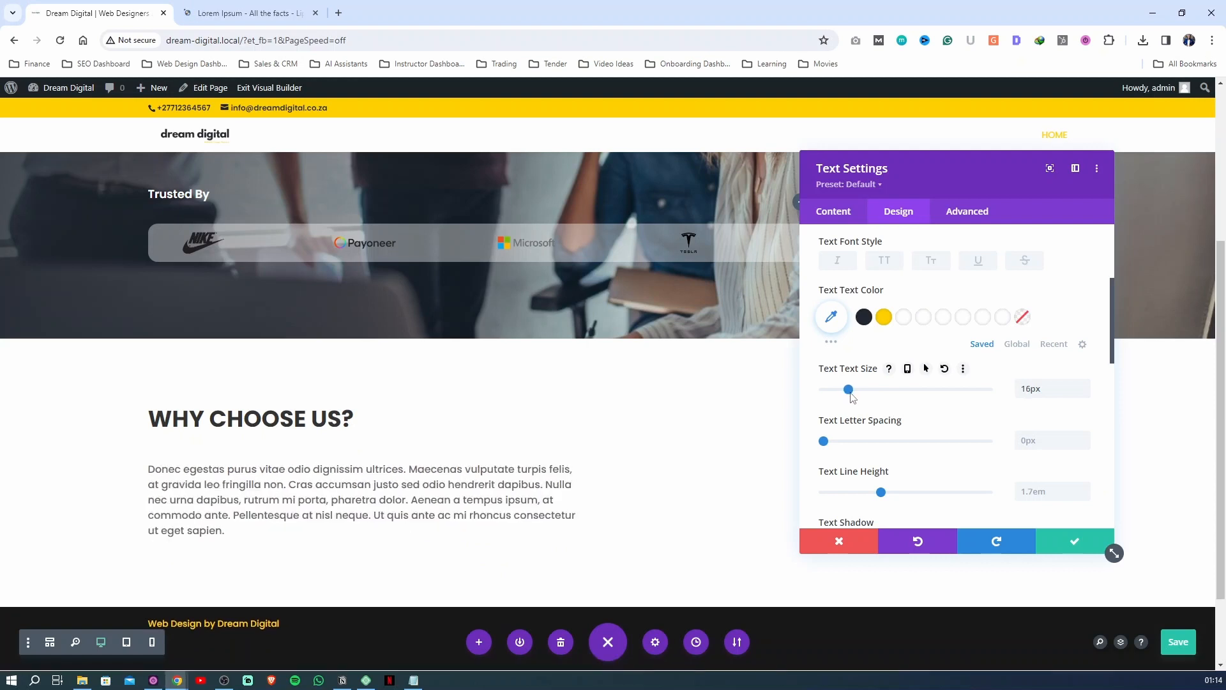
{"action": "scroll", "coordinate": [1025, 345], "scroll_direction": "up", "scroll_amount": 2}
{"action": "scroll", "coordinate": [1025, 345], "scroll_direction": "up", "scroll_amount": 2}
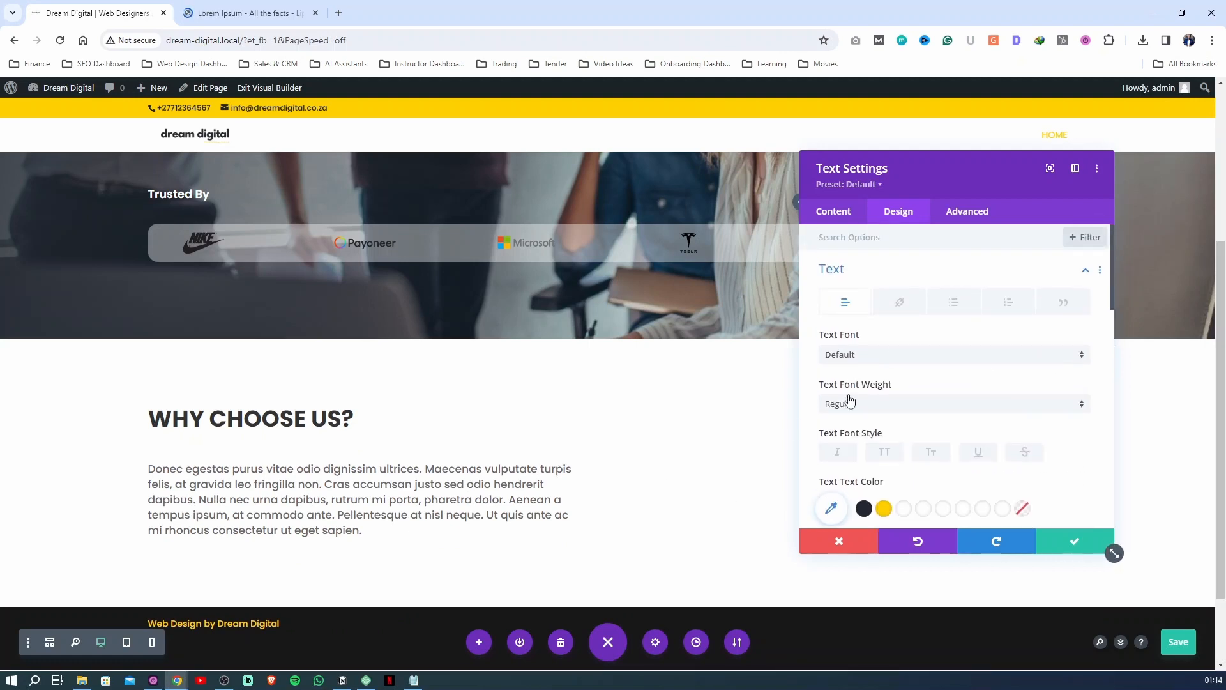
{"action": "left_click", "coordinate": [848, 404]}
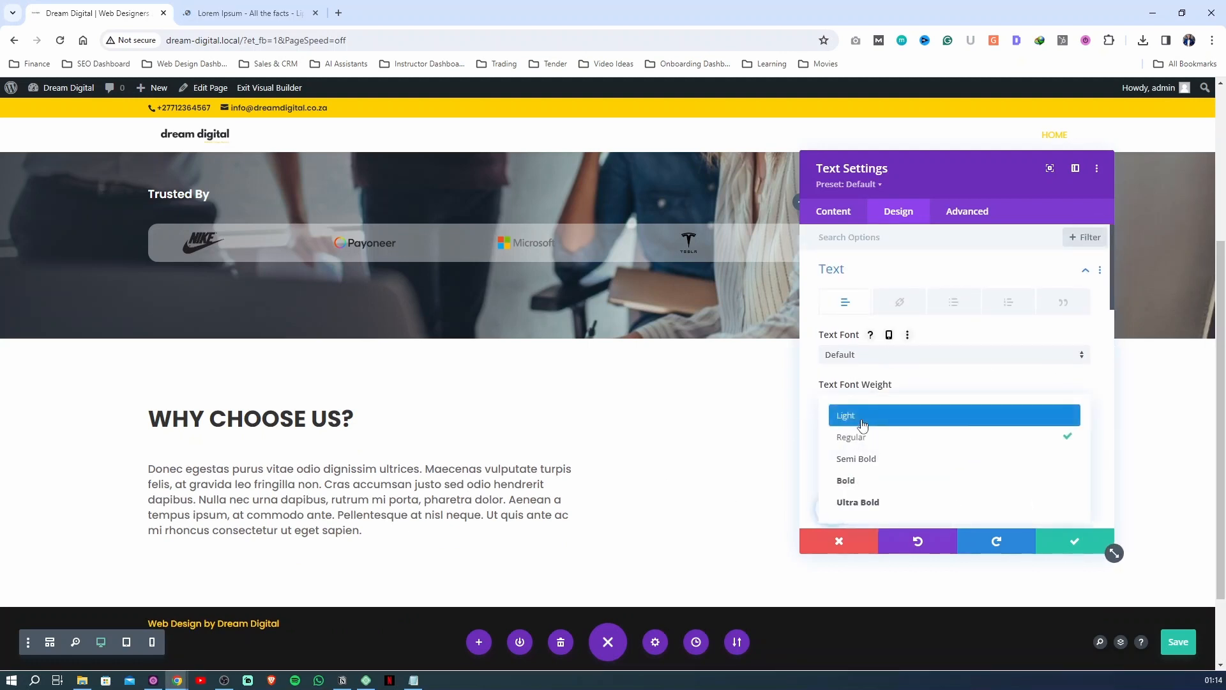
{"action": "left_click", "coordinate": [862, 421]}
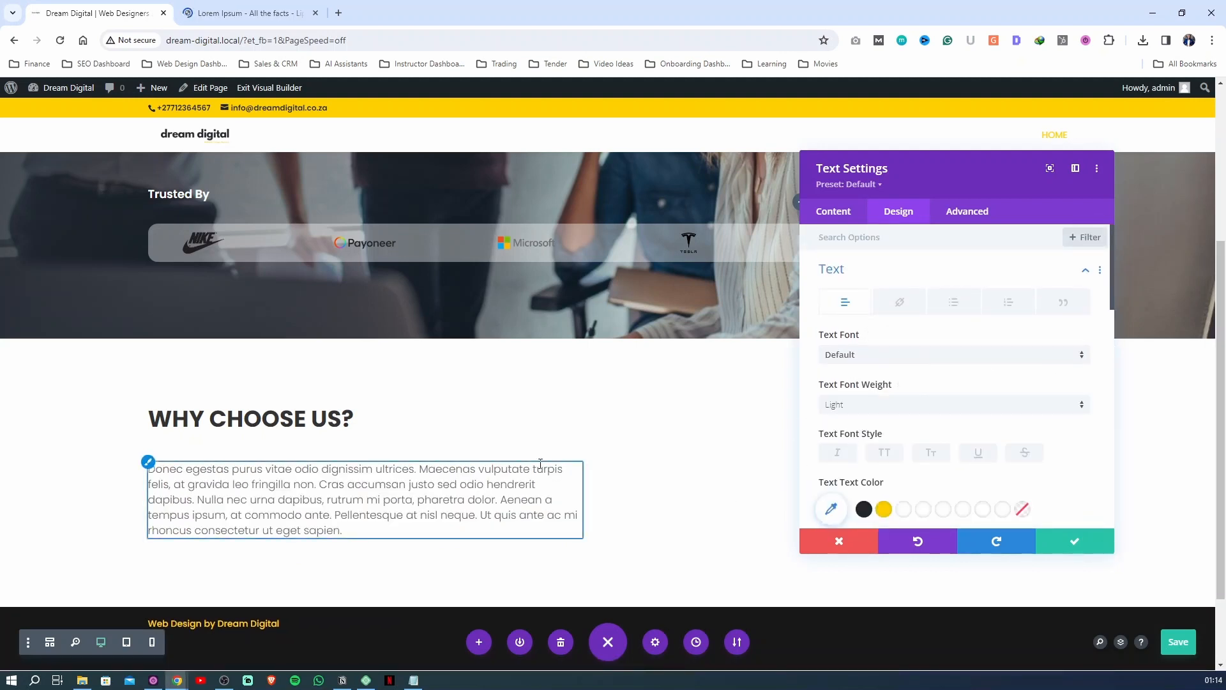
Copy the paragraph from "Mauris in pharetra mi" to "felis volutpat ut." on the Lorem Ipsum page, then return to the page builder
{"action": "left_click", "coordinate": [251, 12]}
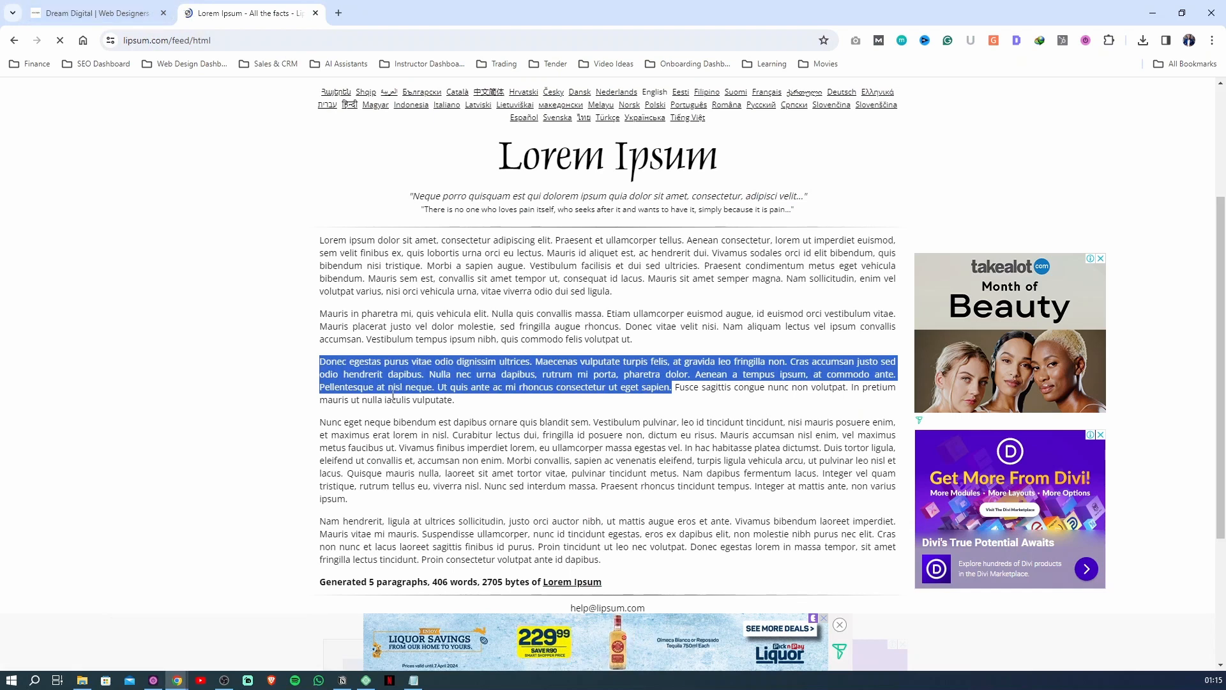
{"action": "left_click", "coordinate": [342, 425]}
{"action": "left_click_drag", "start_coordinate": [320, 313], "coordinate": [637, 344]}
{"action": "key", "text": "ctrl+c"}
{"action": "key", "text": "ctrl+shift+Tab"}
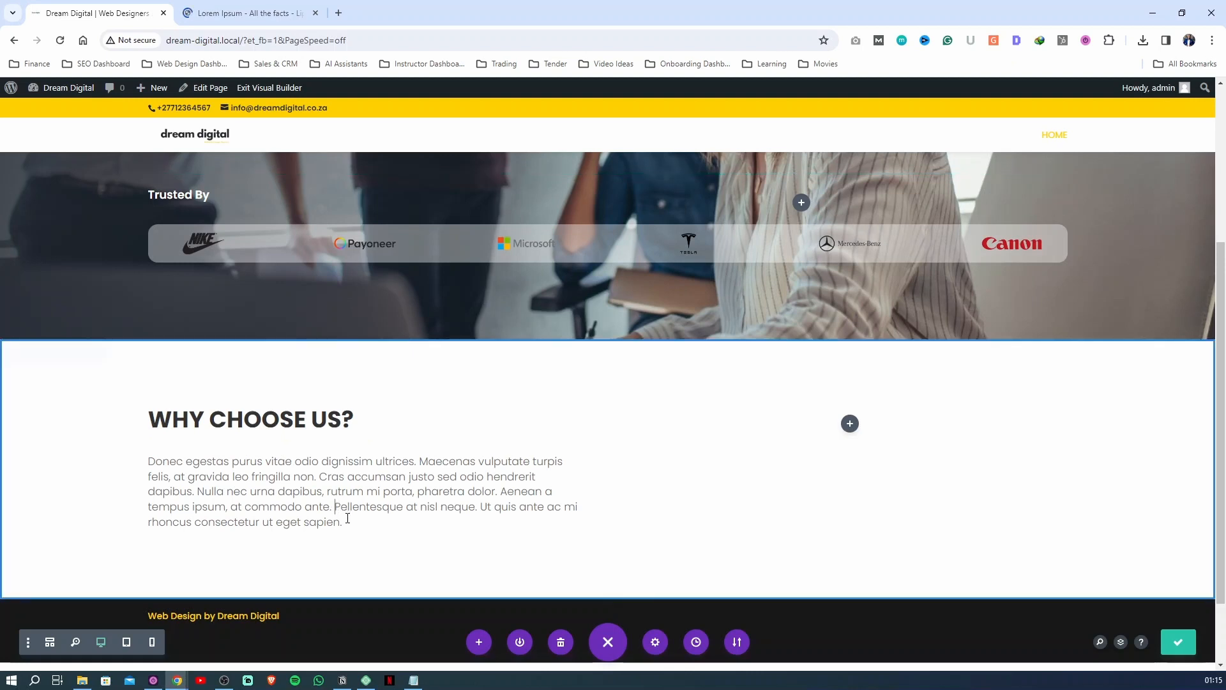
Add the copied Lorem Ipsum passage as a second paragraph below "eget sapien." in the Text module and save the page
{"action": "left_click", "coordinate": [346, 525]}
{"action": "key", "text": "Return"}
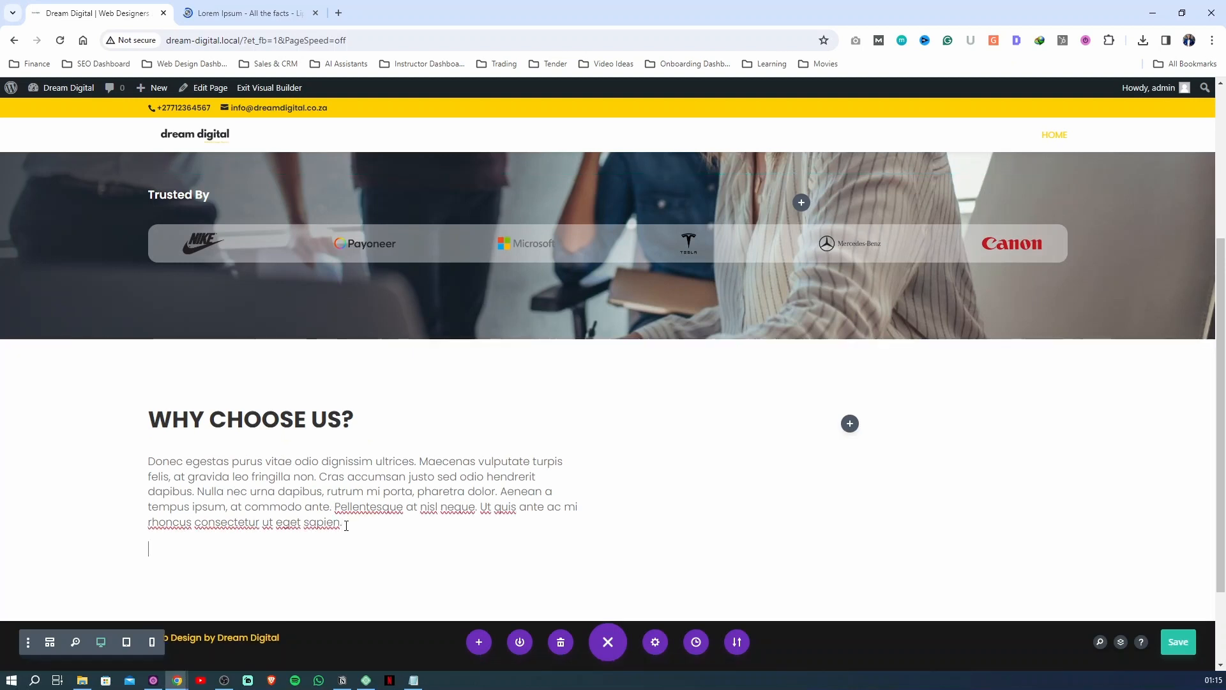
{"action": "key", "text": "ctrl+v"}
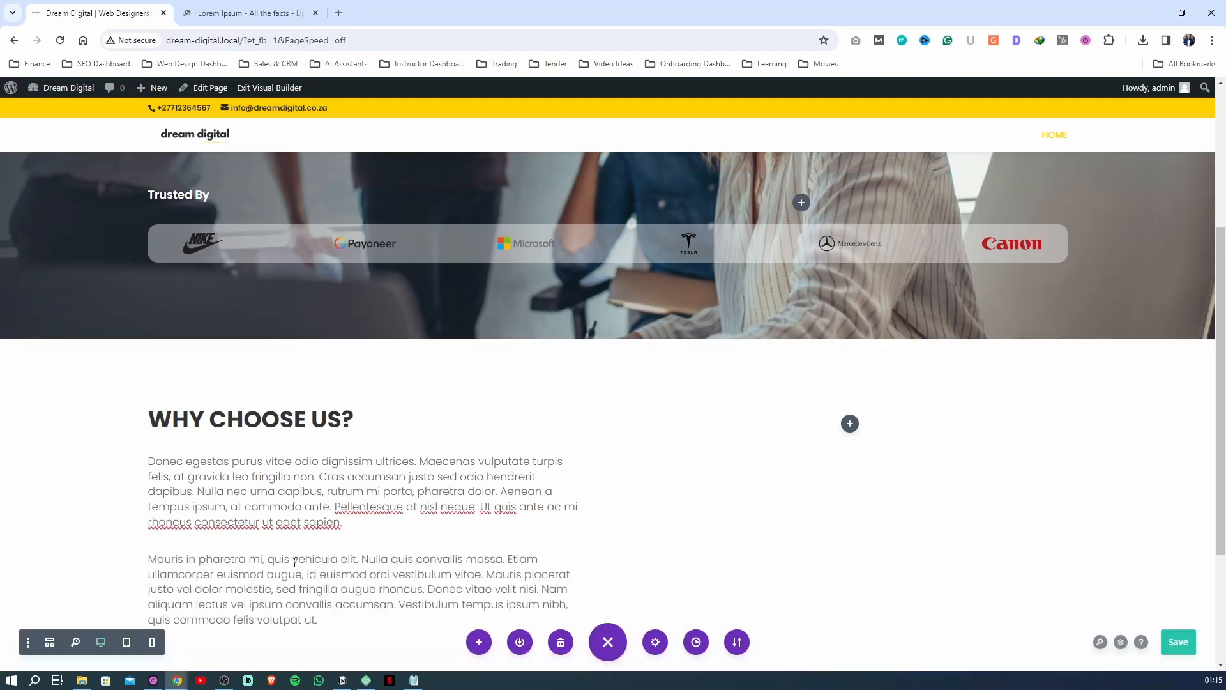
{"action": "left_click", "coordinate": [1179, 641]}
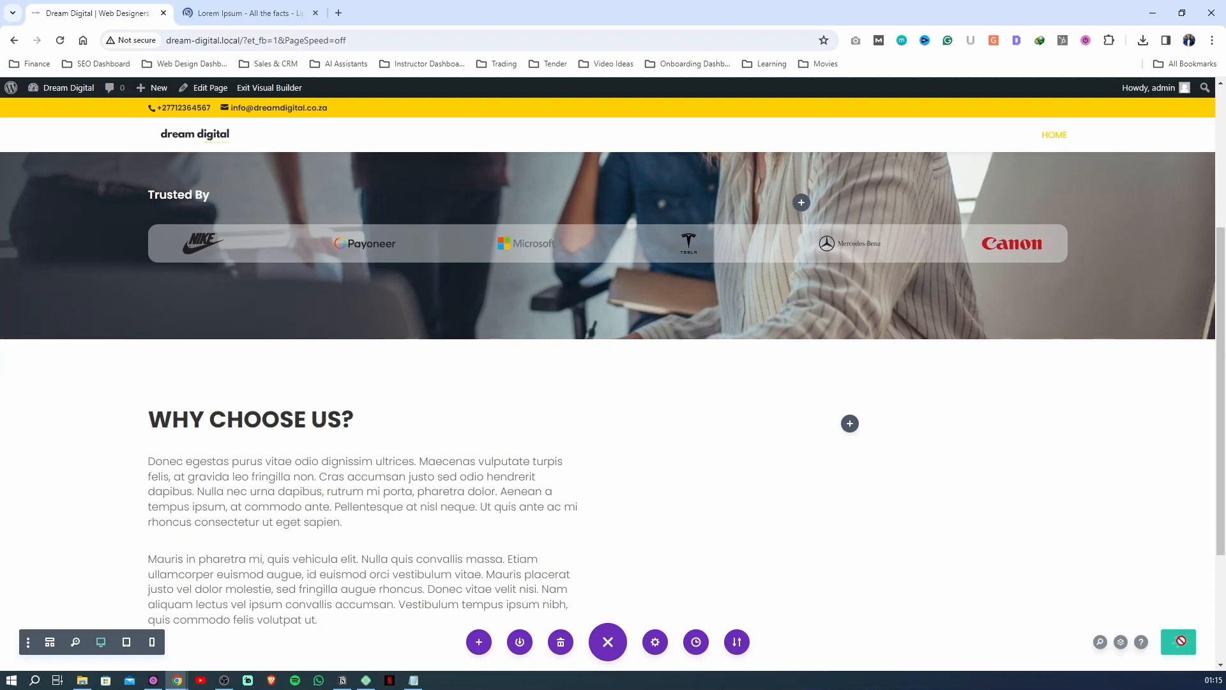
Open the additional module options of the hero's START WEB PROJECT button
{"action": "scroll", "coordinate": [81, 425], "scroll_direction": "up", "scroll_amount": 4}
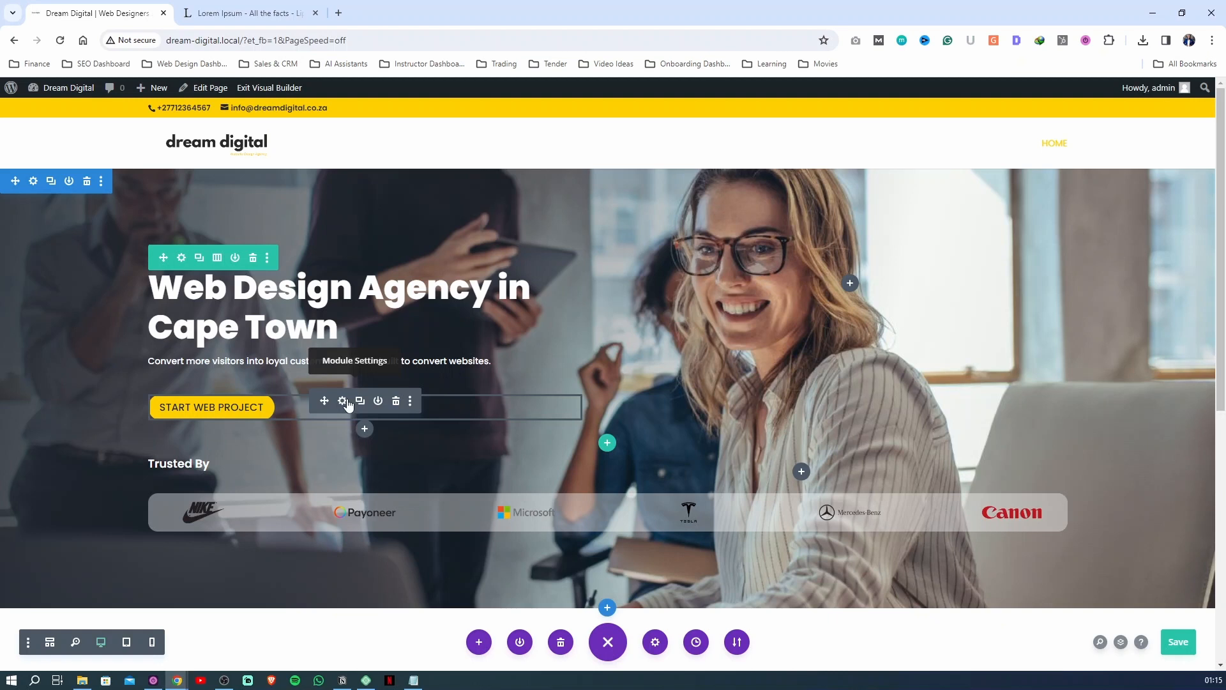
{"action": "left_click", "coordinate": [410, 401]}
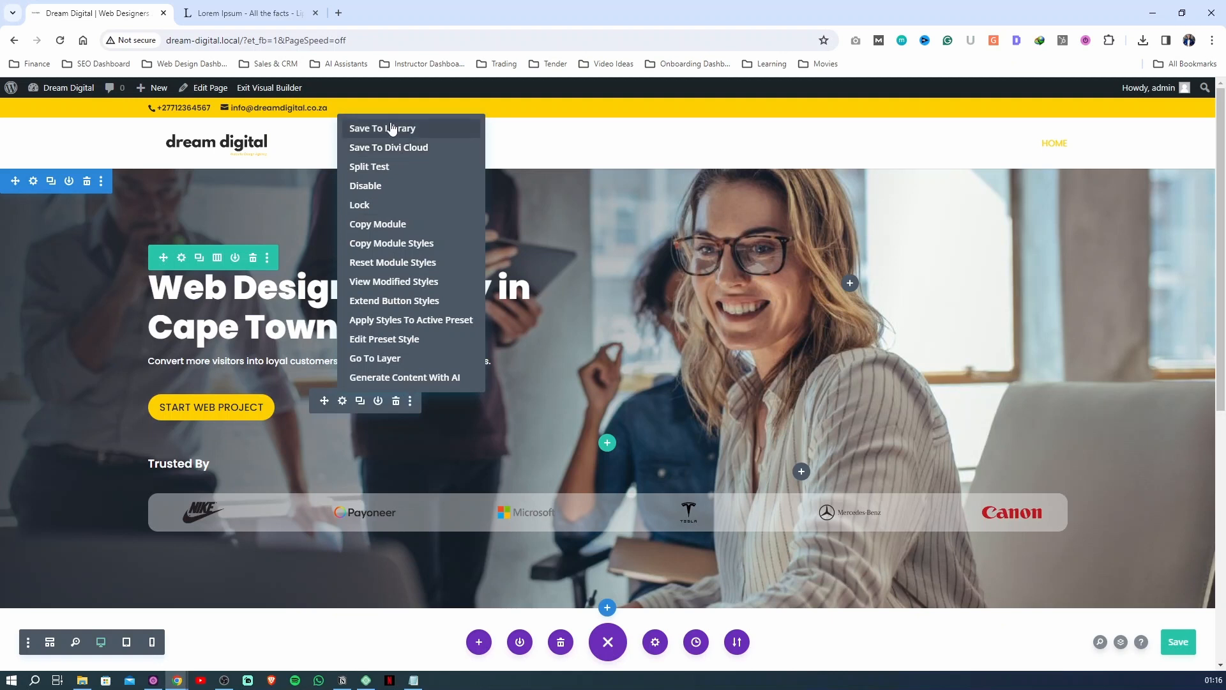
Save the hero's START WEB PROJECT button to the library as a global, categorised module named "CTA Button" and save the page
{"action": "left_click", "coordinate": [390, 128]}
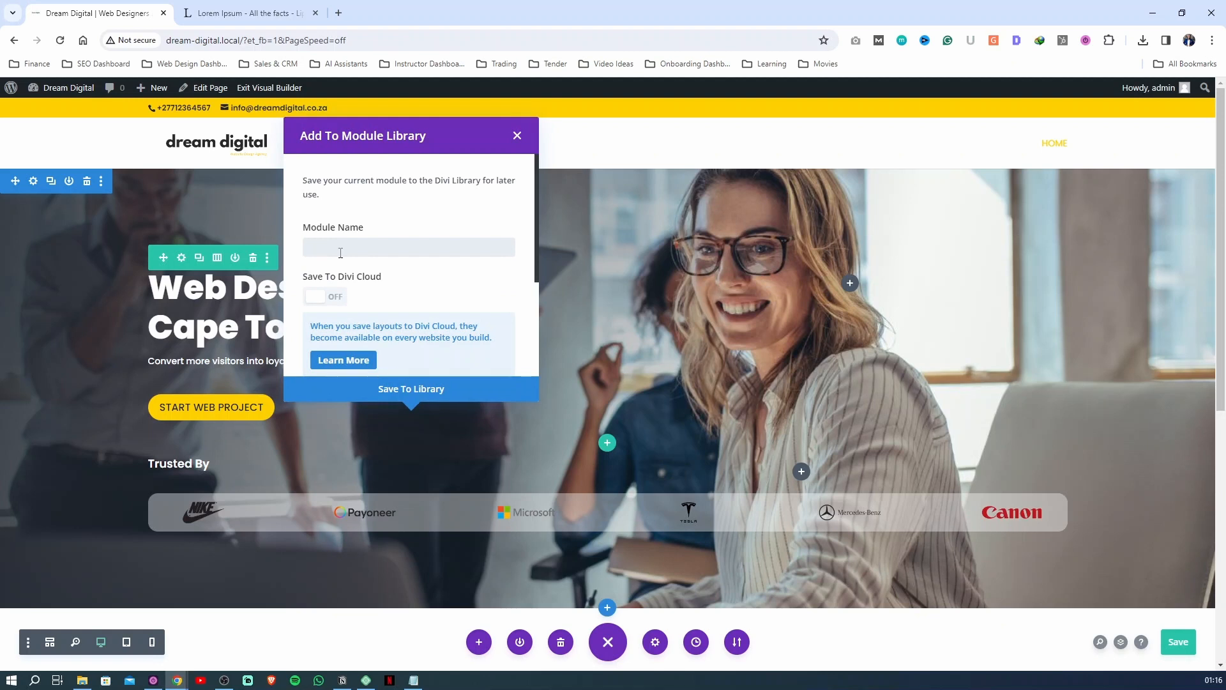
{"action": "type", "text": "CTA Button"}
{"action": "scroll", "coordinate": [321, 251], "scroll_direction": "down", "scroll_amount": 2}
{"action": "left_click", "coordinate": [322, 294]}
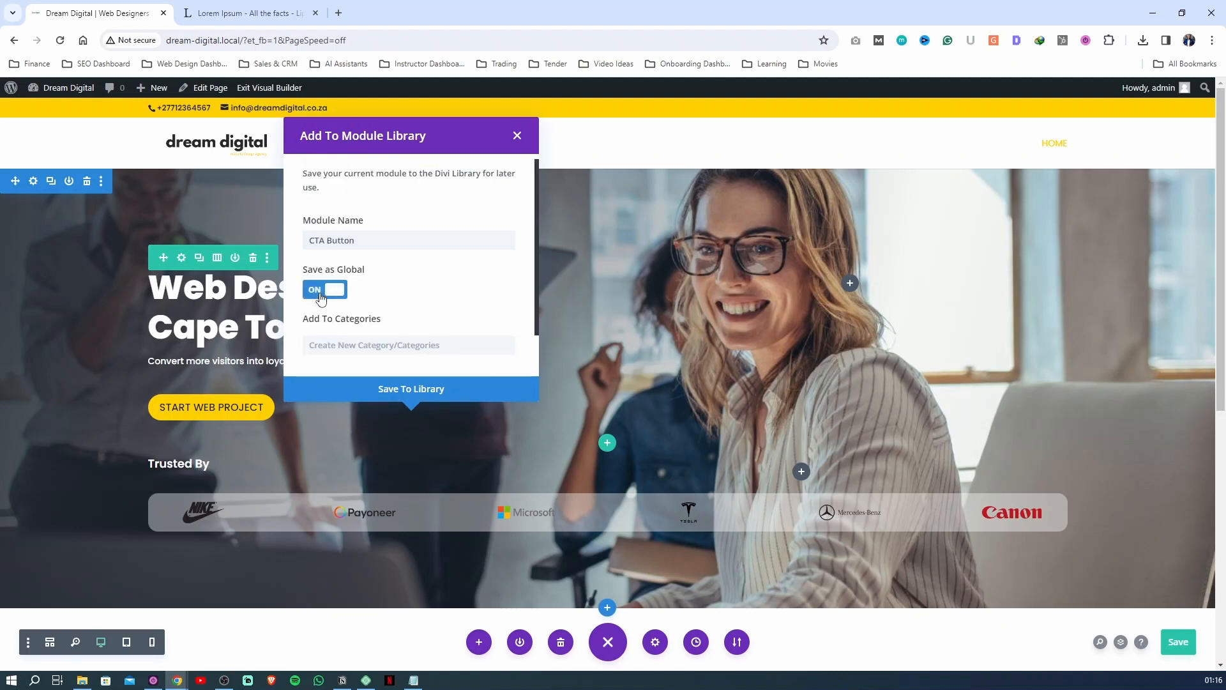
{"action": "scroll", "coordinate": [345, 344], "scroll_direction": "down", "scroll_amount": 1}
{"action": "type", "text": "cta"}
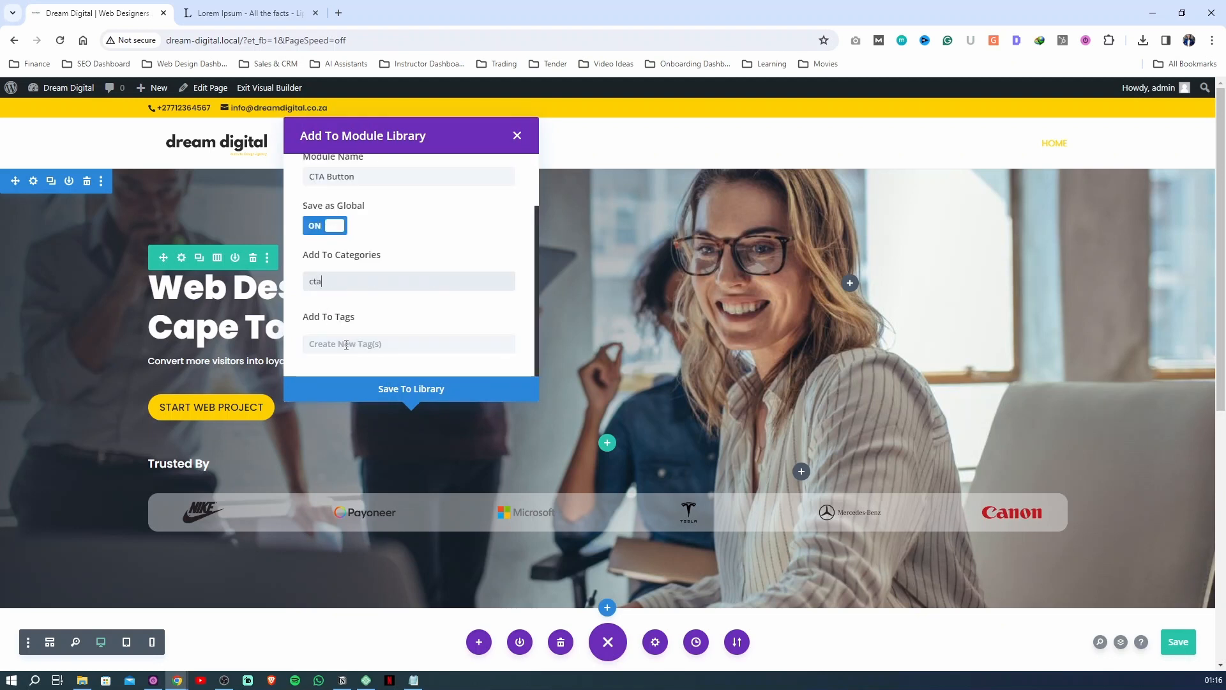
{"action": "left_click", "coordinate": [383, 387]}
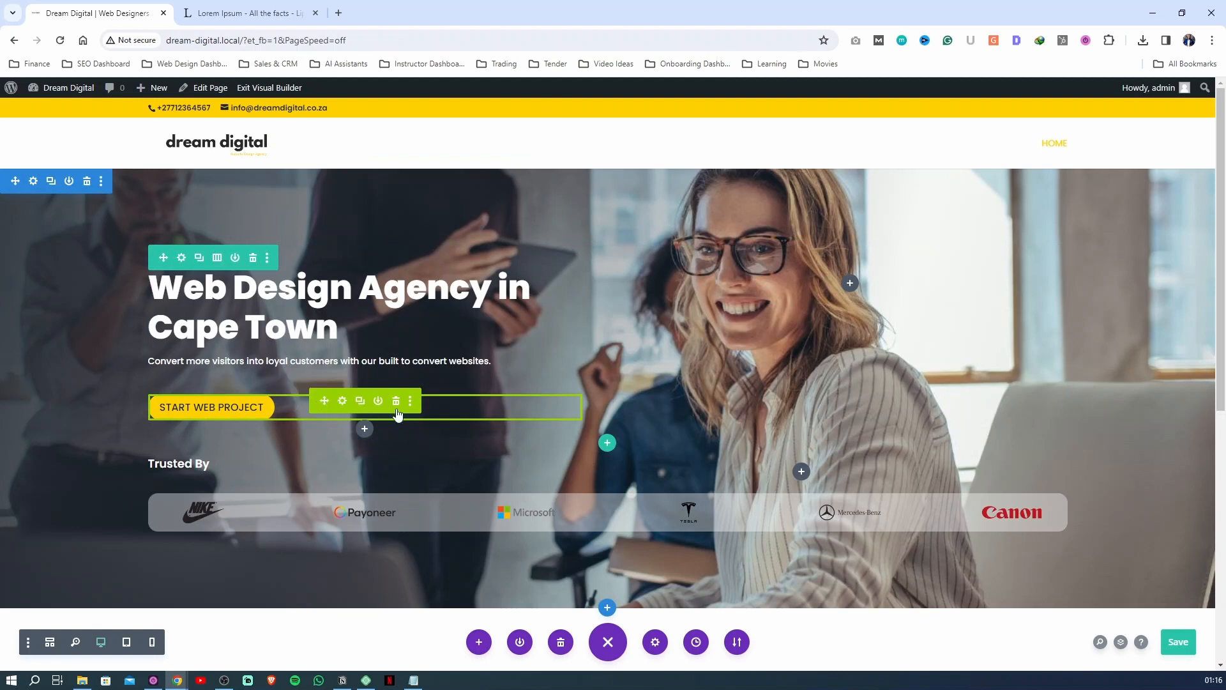
{"action": "key", "text": "ctrl+s"}
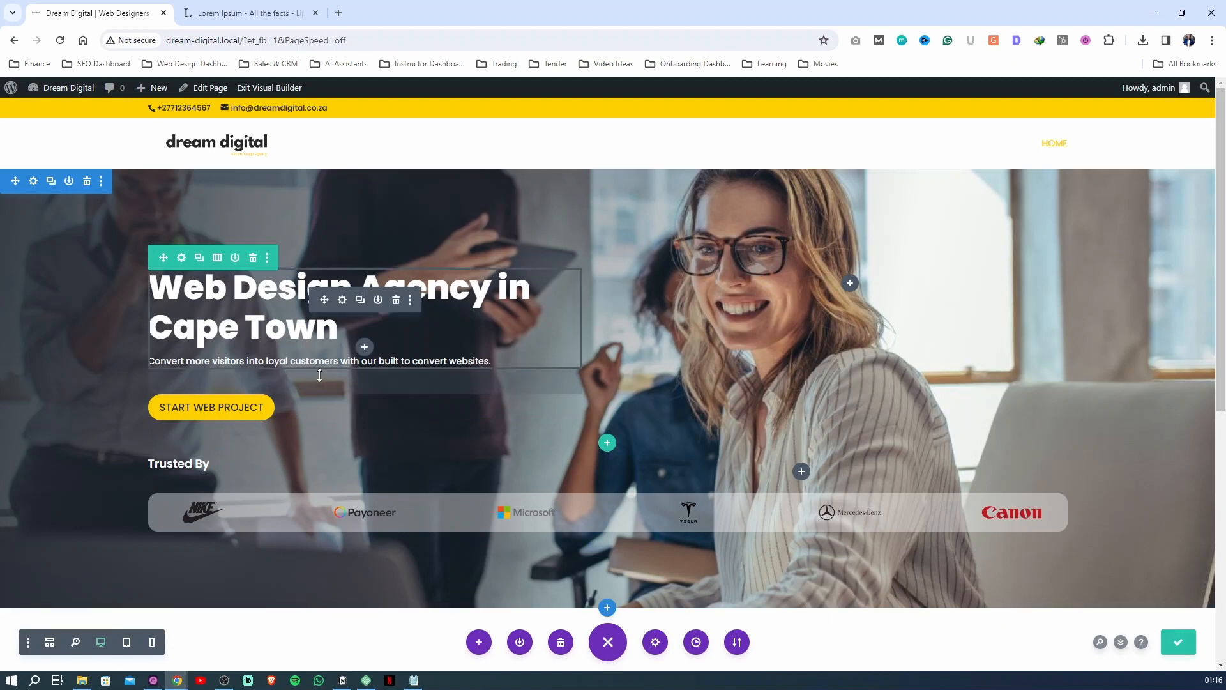
{"action": "scroll", "coordinate": [320, 377], "scroll_direction": "down", "scroll_amount": 6}
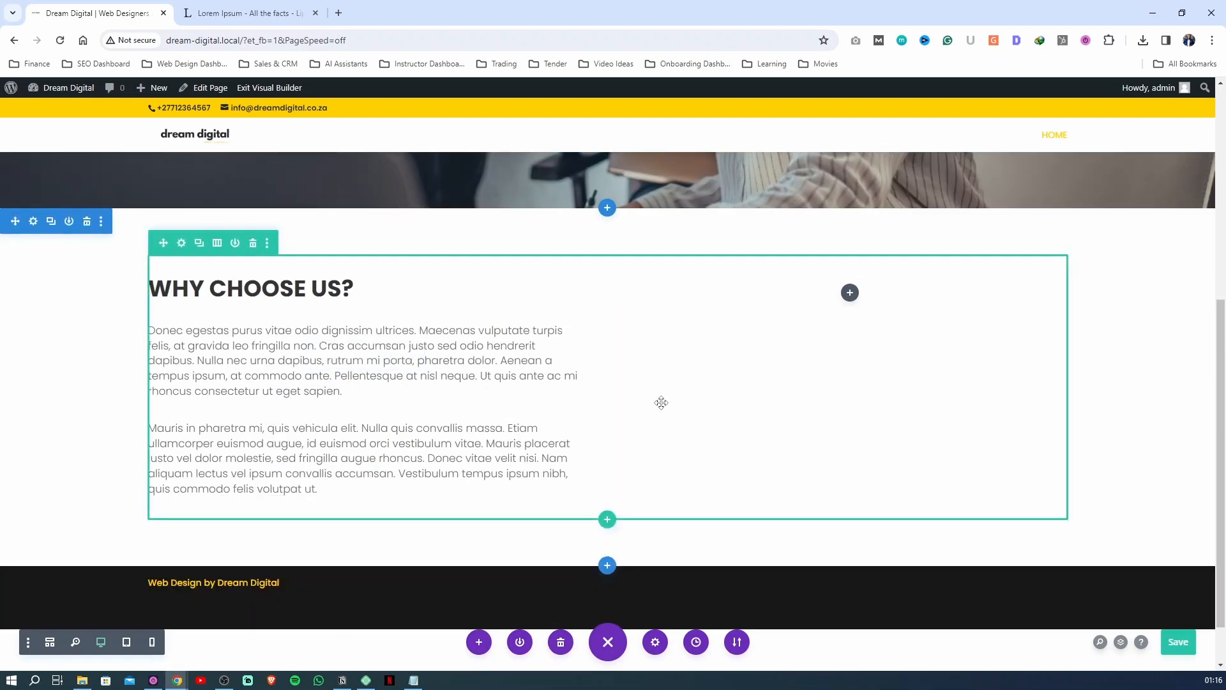
{"action": "left_click", "coordinate": [608, 519]}
{"action": "left_click", "coordinate": [714, 209]}
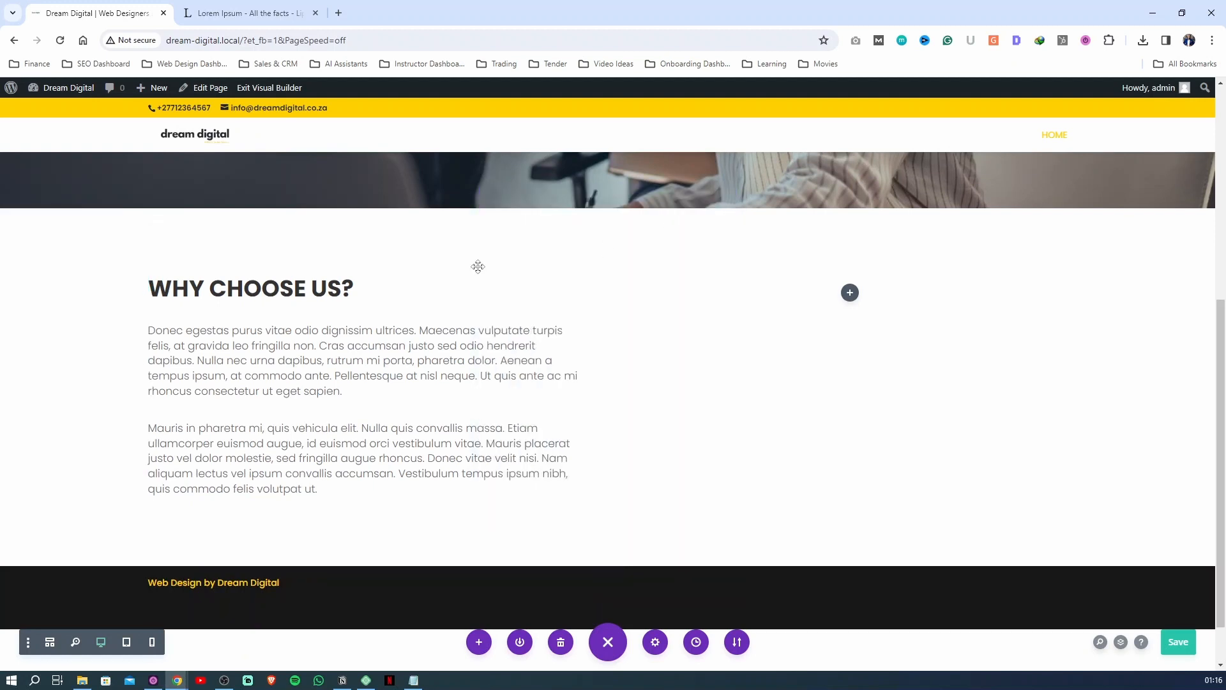
Duplicate the hero's START WEB PROJECT button and move the copy below the second paragraph of the WHY CHOOSE US? section
{"action": "scroll", "coordinate": [437, 279], "scroll_direction": "up", "scroll_amount": 2}
{"action": "scroll", "coordinate": [310, 369], "scroll_direction": "up", "scroll_amount": 3}
{"action": "scroll", "coordinate": [310, 371], "scroll_direction": "up", "scroll_amount": 1}
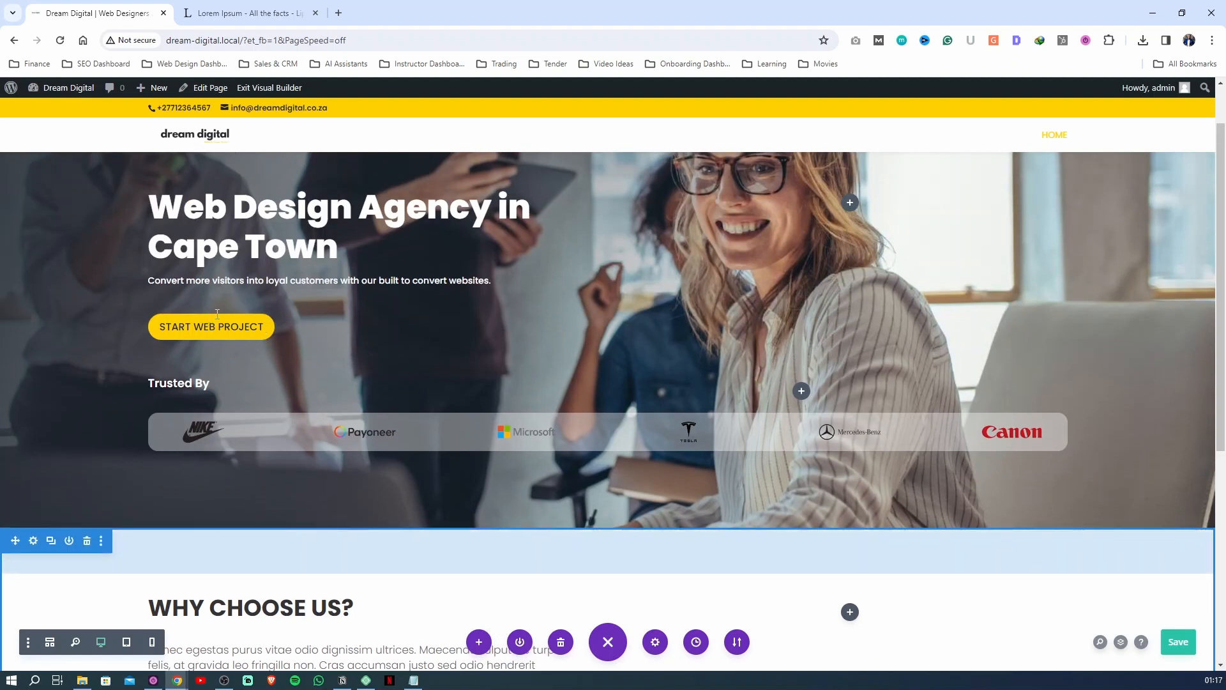
{"action": "key", "text": "ctrl+c"}
{"action": "key", "text": "ctrl+v"}
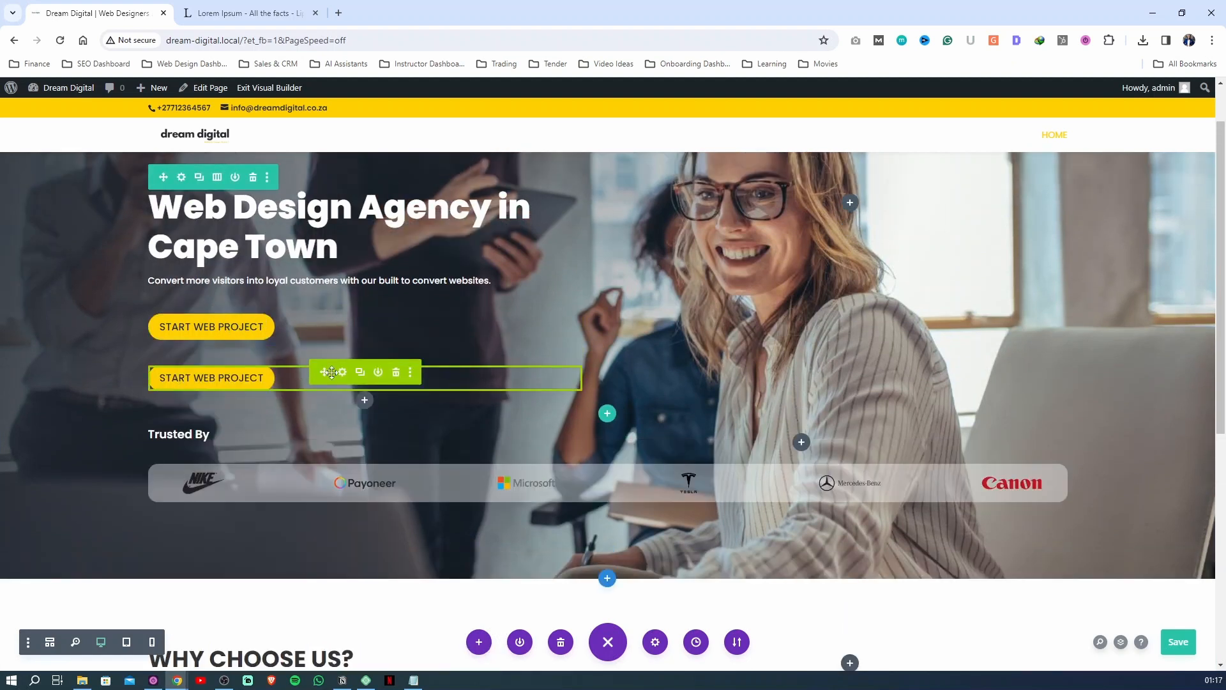
{"action": "left_click_drag", "start_coordinate": [325, 372], "coordinate": [231, 582]}
{"action": "scroll", "coordinate": [319, 537], "scroll_direction": "down", "scroll_amount": 4}
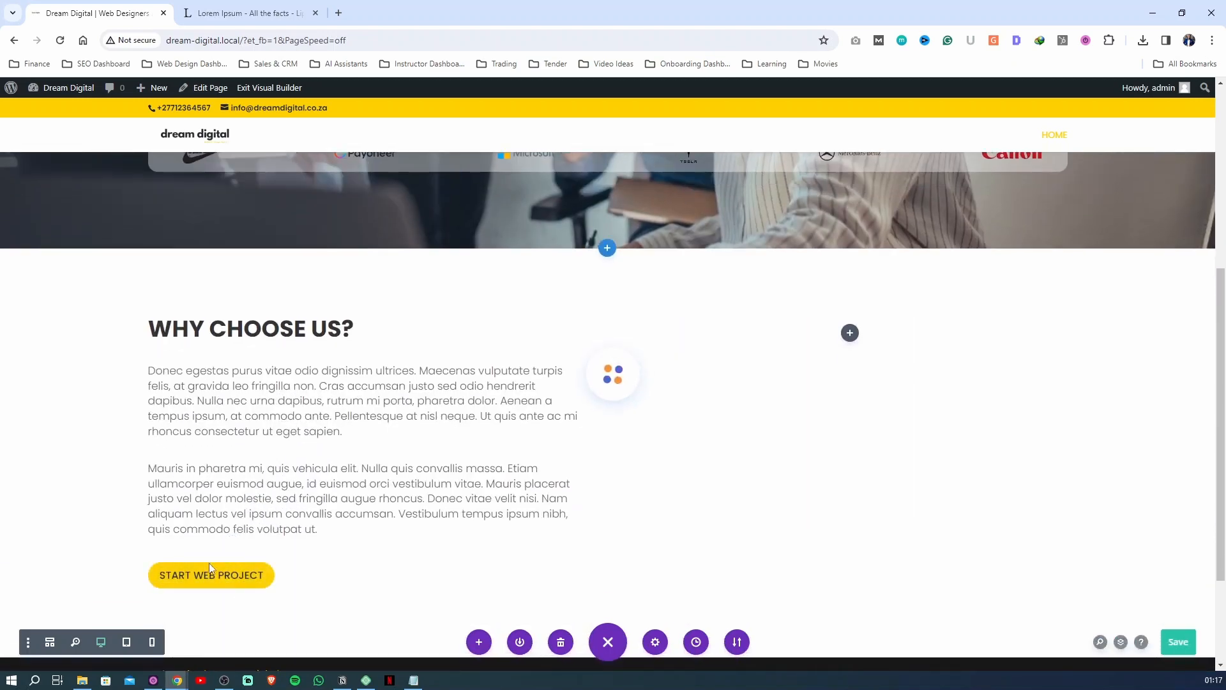
Insert an Image module in the empty column beside the WHY CHOOSE US? text and open the file chooser for its upload
{"action": "left_click", "coordinate": [848, 334]}
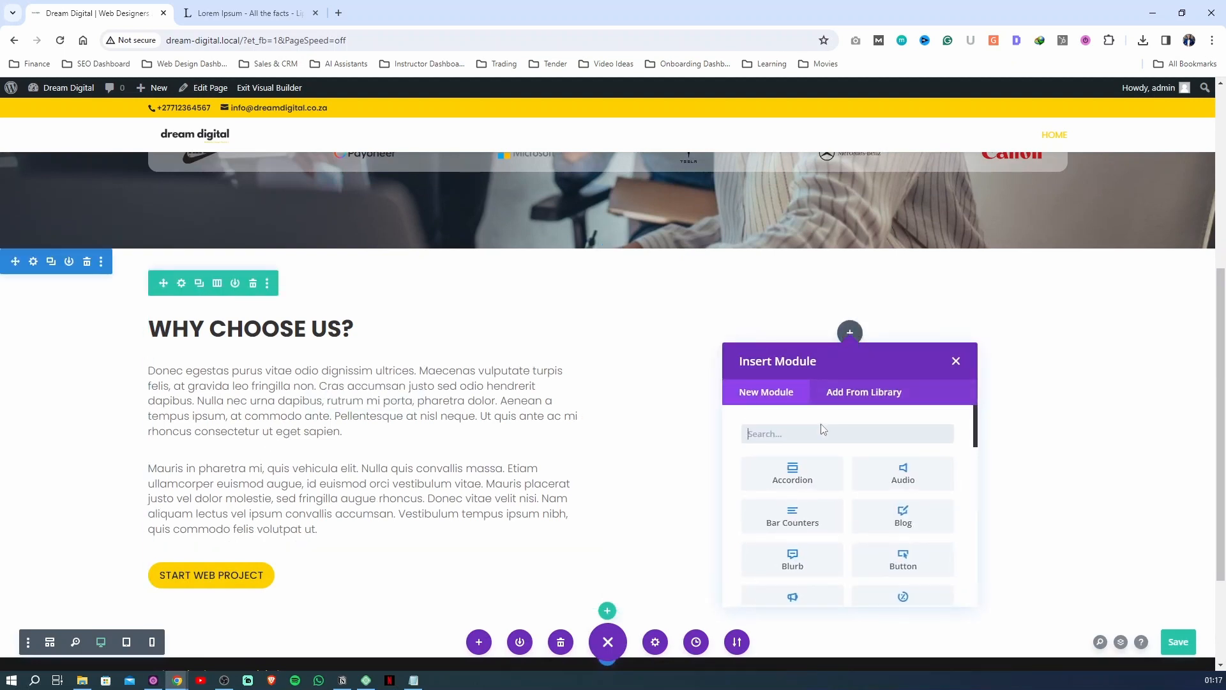
{"action": "type", "text": "image"}
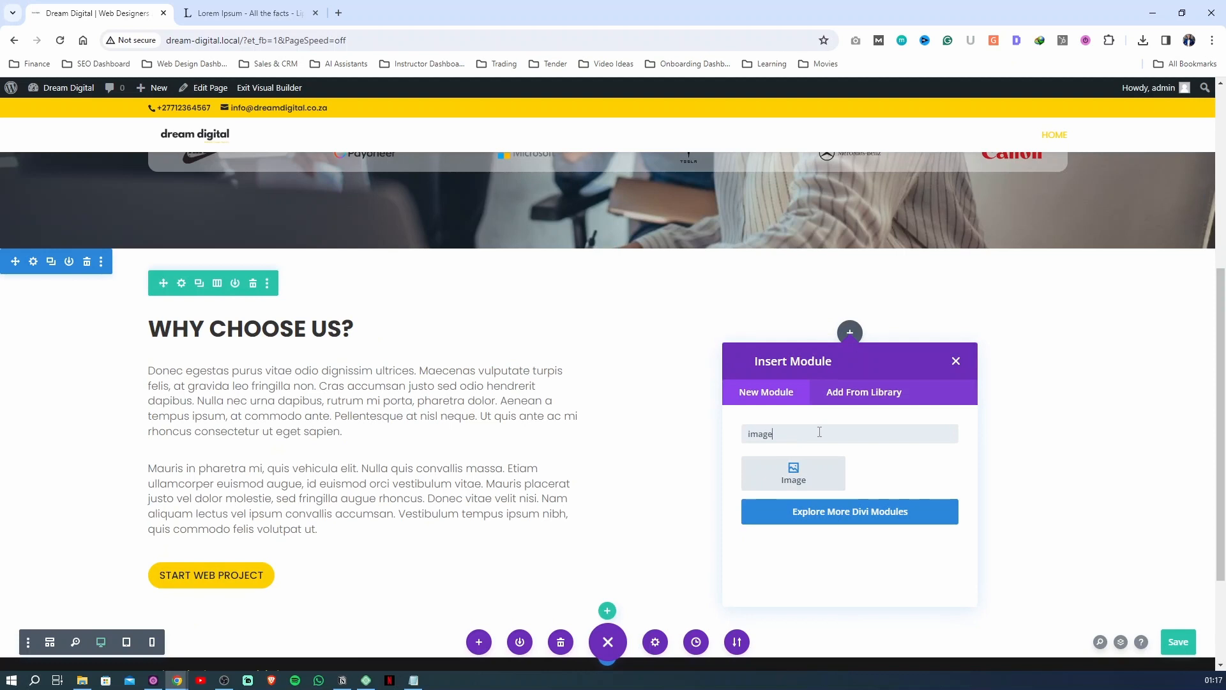
{"action": "left_click", "coordinate": [817, 489]}
{"action": "left_click", "coordinate": [933, 378]}
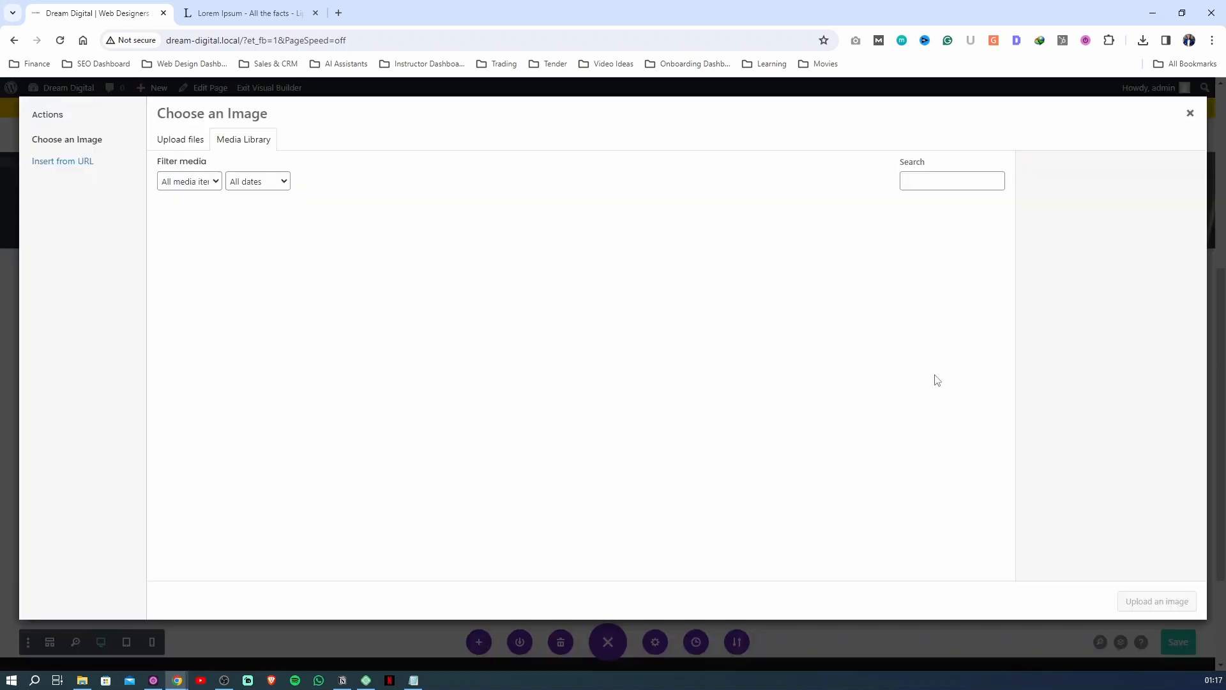
{"action": "left_click", "coordinate": [173, 139]}
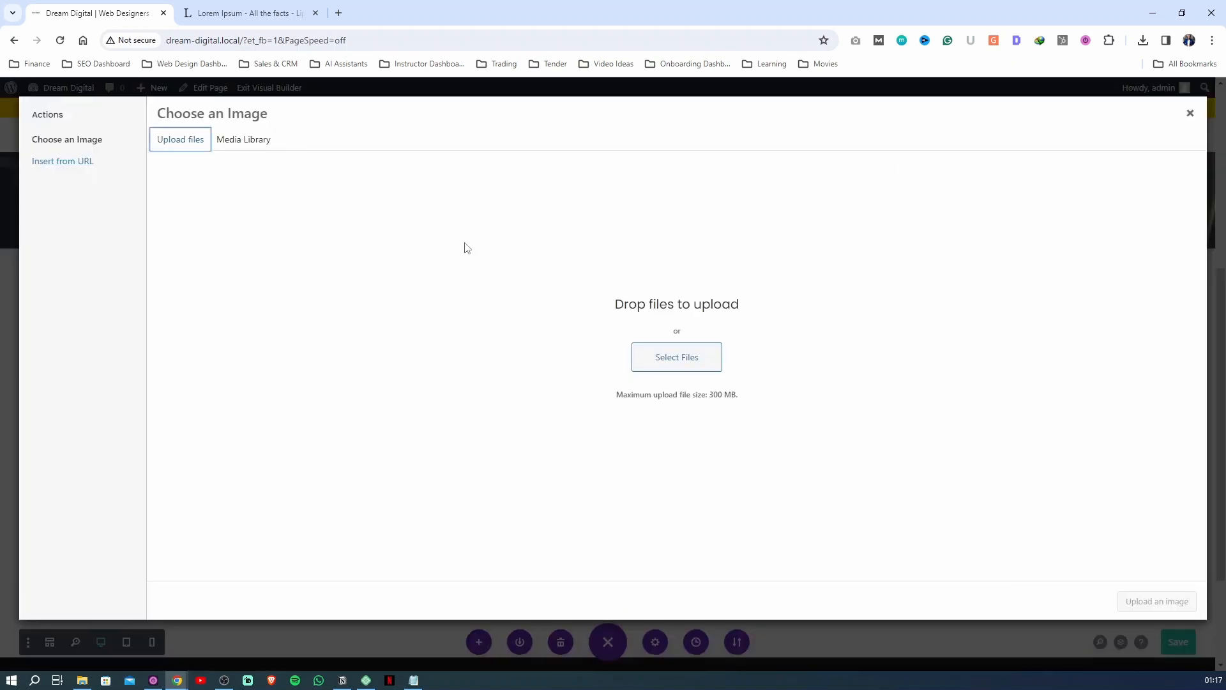
{"action": "left_click", "coordinate": [663, 344]}
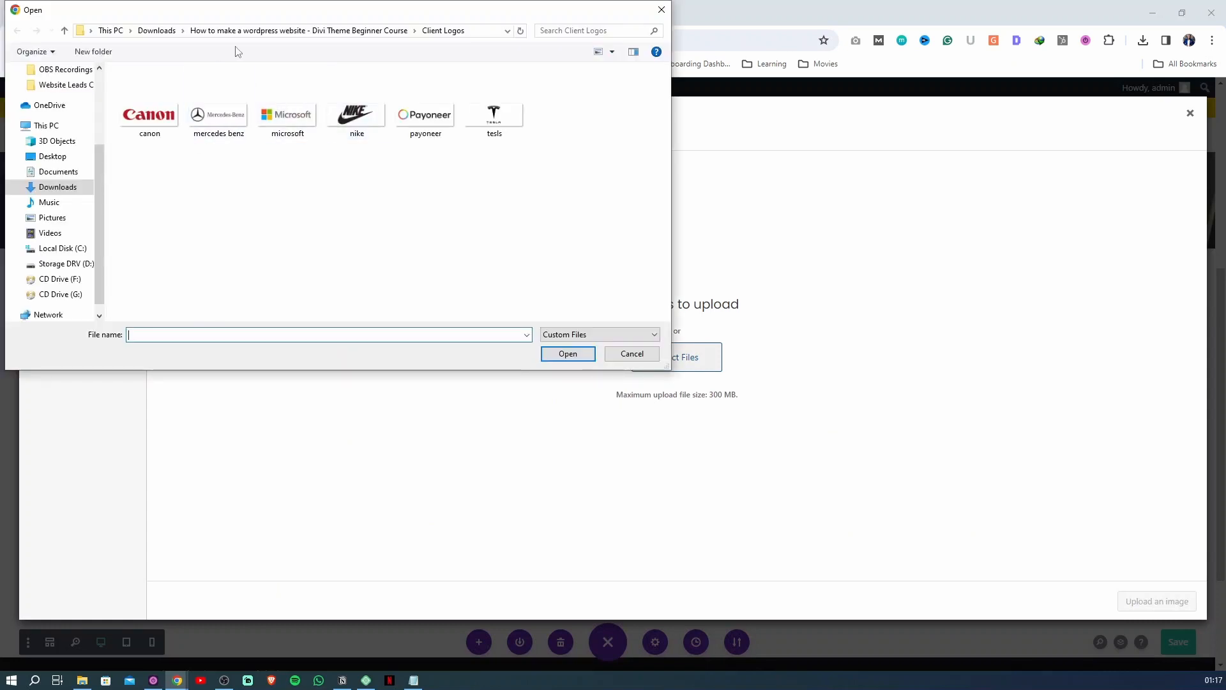
Move the About Us image from Downloads into the course folder's Image Assets folder and upload it as the module's image
{"action": "left_click", "coordinate": [156, 31]}
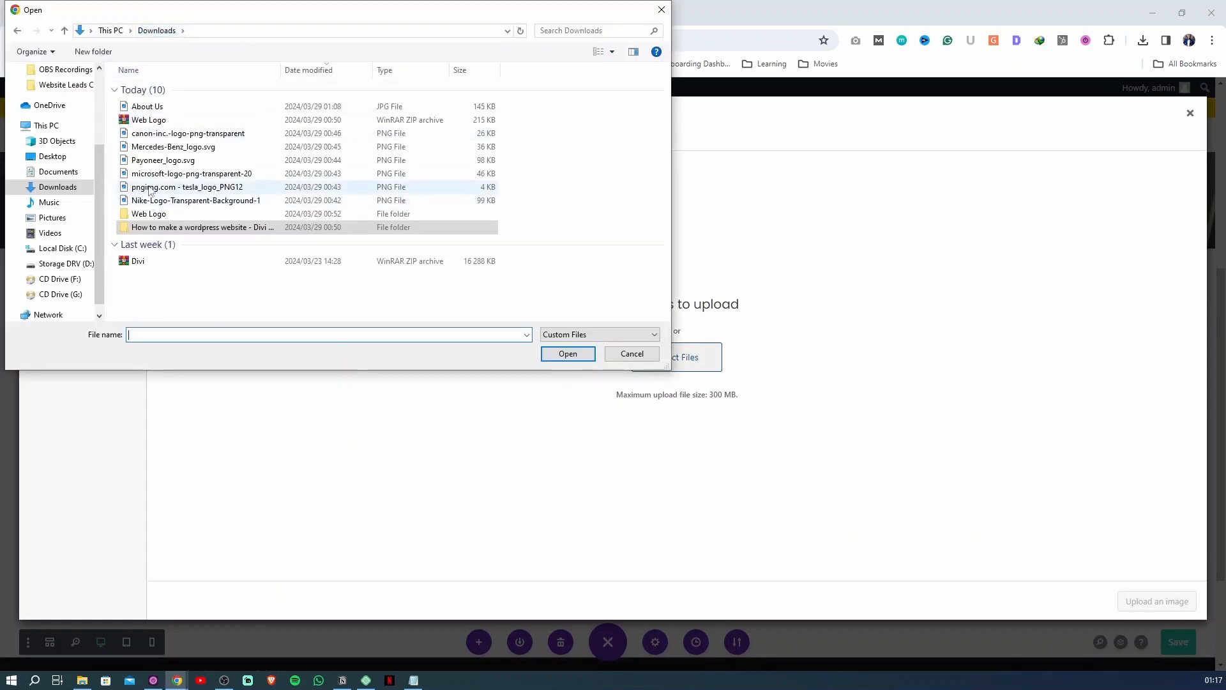
{"action": "left_click", "coordinate": [153, 107]}
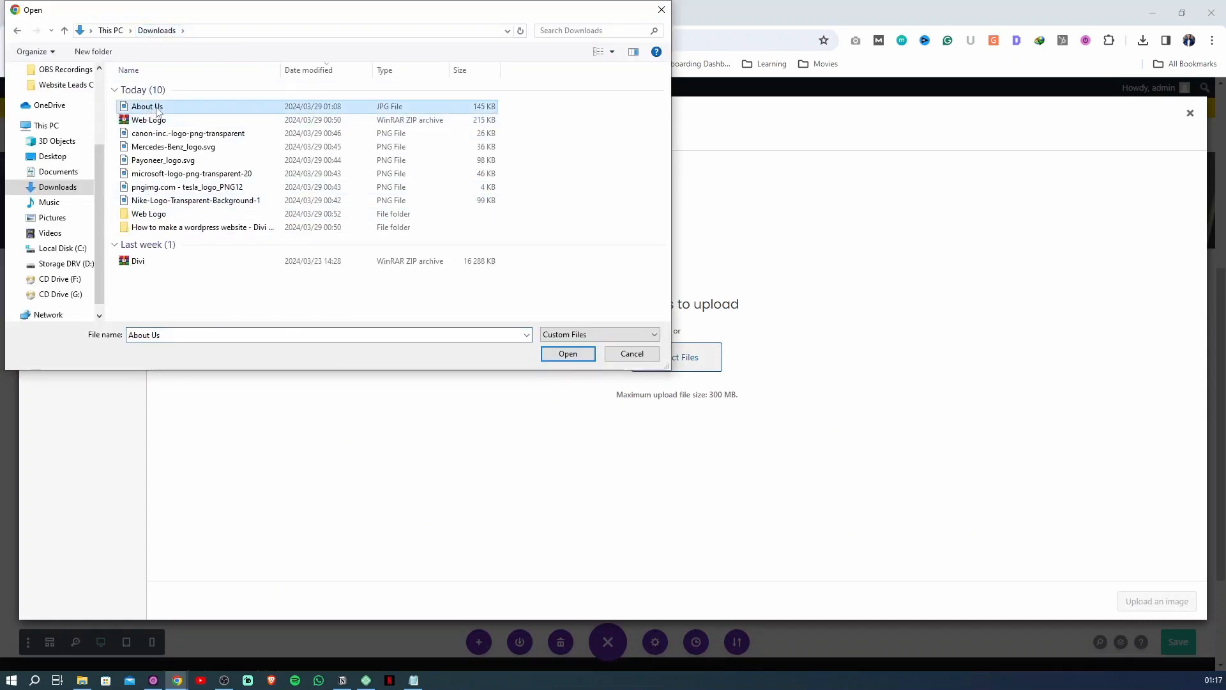
{"action": "left_click_drag", "start_coordinate": [159, 111], "coordinate": [171, 224]}
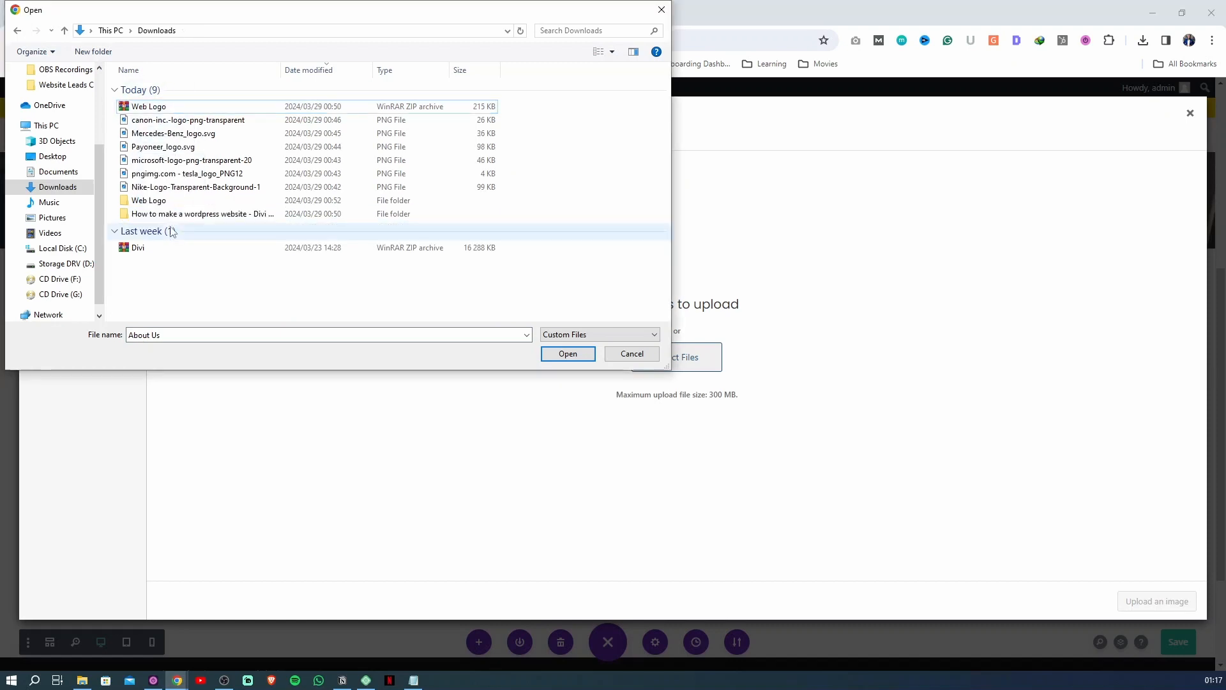
{"action": "double_click", "coordinate": [171, 217]}
{"action": "left_click_drag", "start_coordinate": [154, 143], "coordinate": [171, 107]}
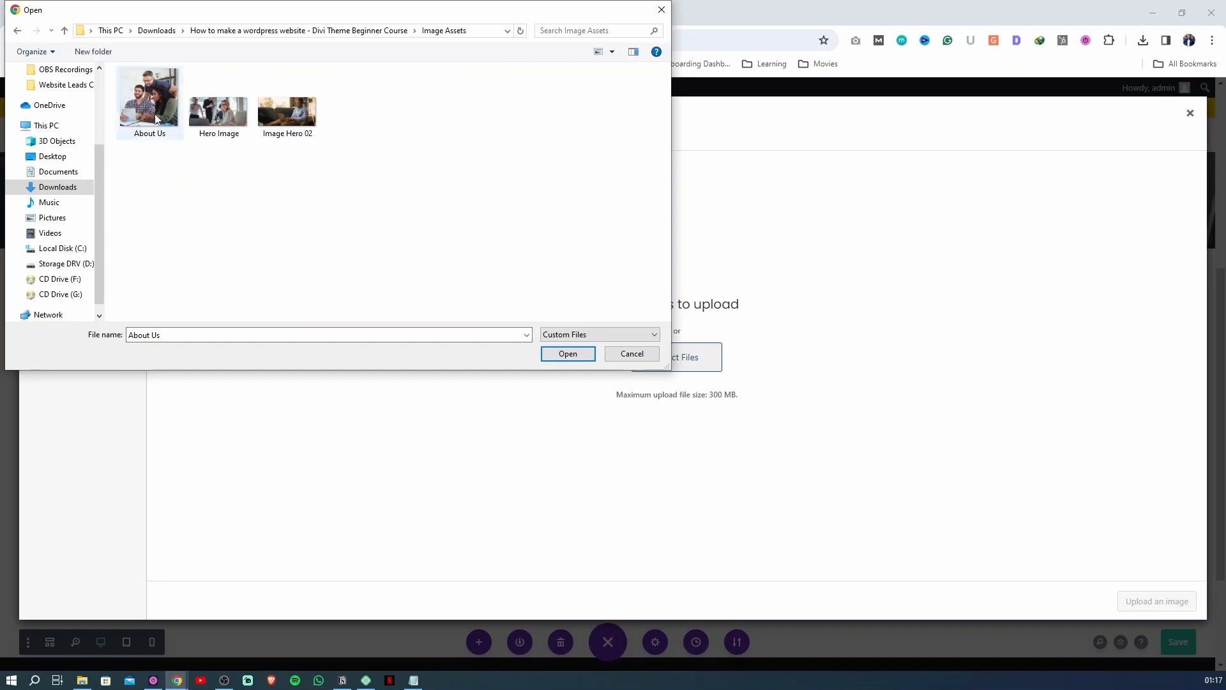
{"action": "double_click", "coordinate": [154, 114]}
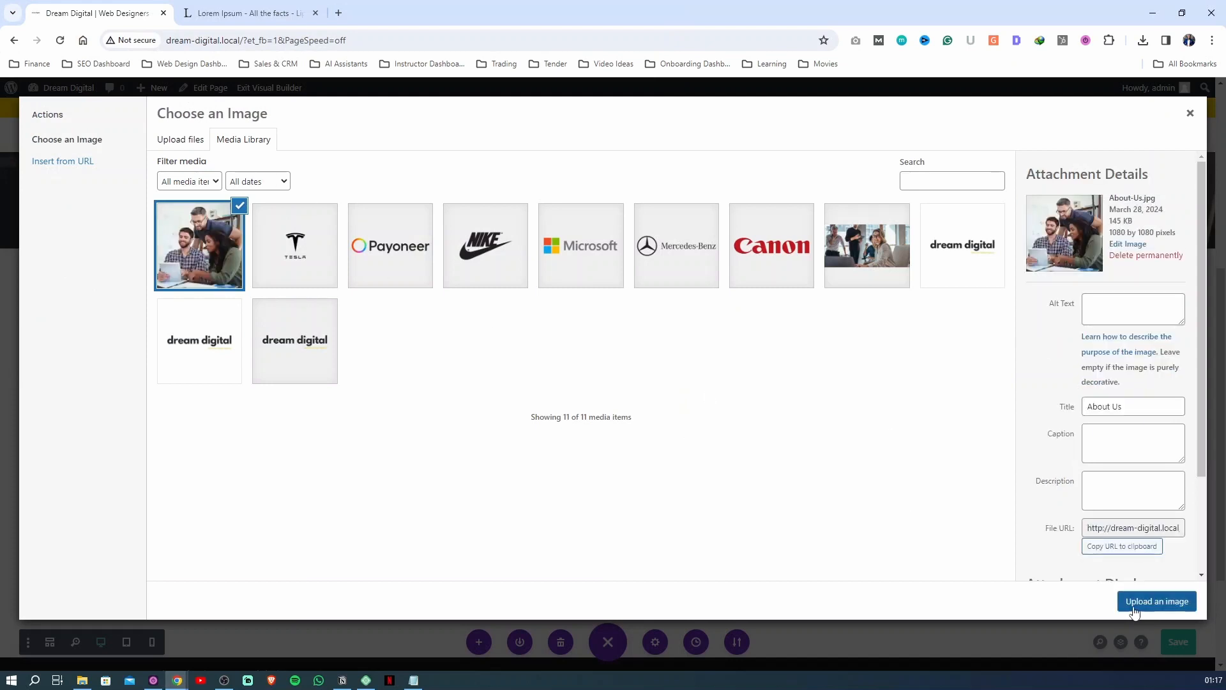
{"action": "left_click", "coordinate": [1141, 607]}
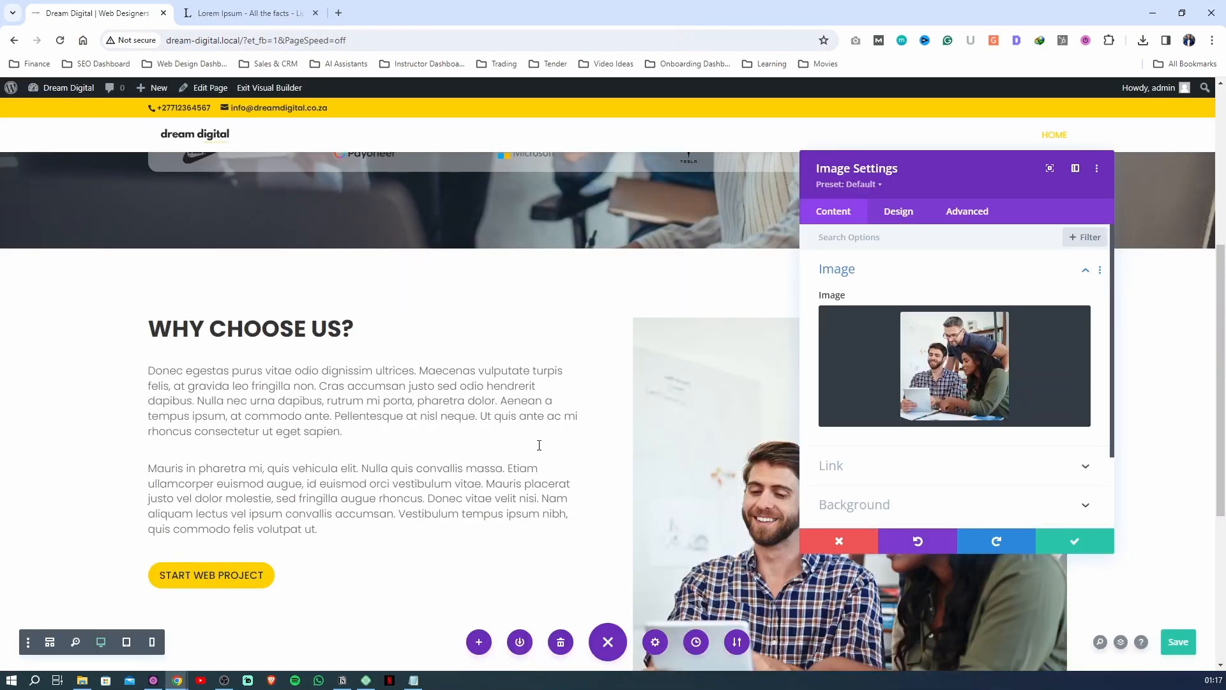
Set the About Us image's maximum width to 75%
{"action": "scroll", "coordinate": [539, 441], "scroll_direction": "down", "scroll_amount": 6}
{"action": "scroll", "coordinate": [568, 443], "scroll_direction": "up", "scroll_amount": 6}
{"action": "left_click", "coordinate": [897, 212]}
{"action": "scroll", "coordinate": [696, 357], "scroll_direction": "down", "scroll_amount": 3}
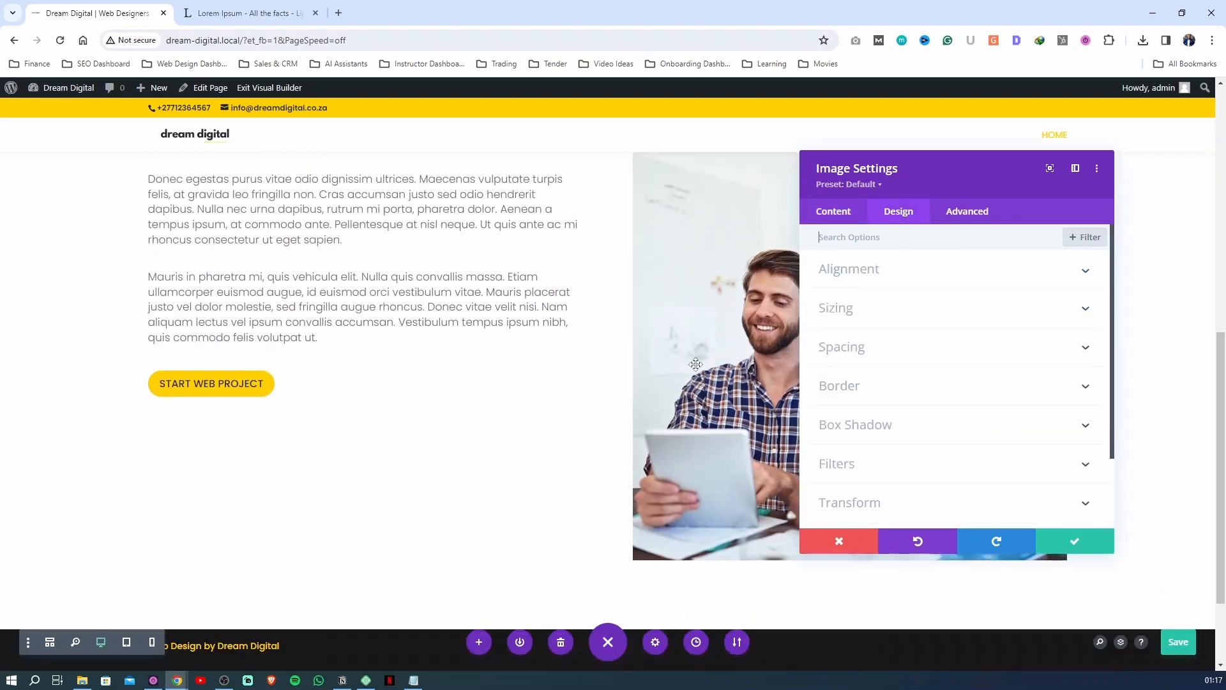
{"action": "scroll", "coordinate": [696, 364], "scroll_direction": "up", "scroll_amount": 2}
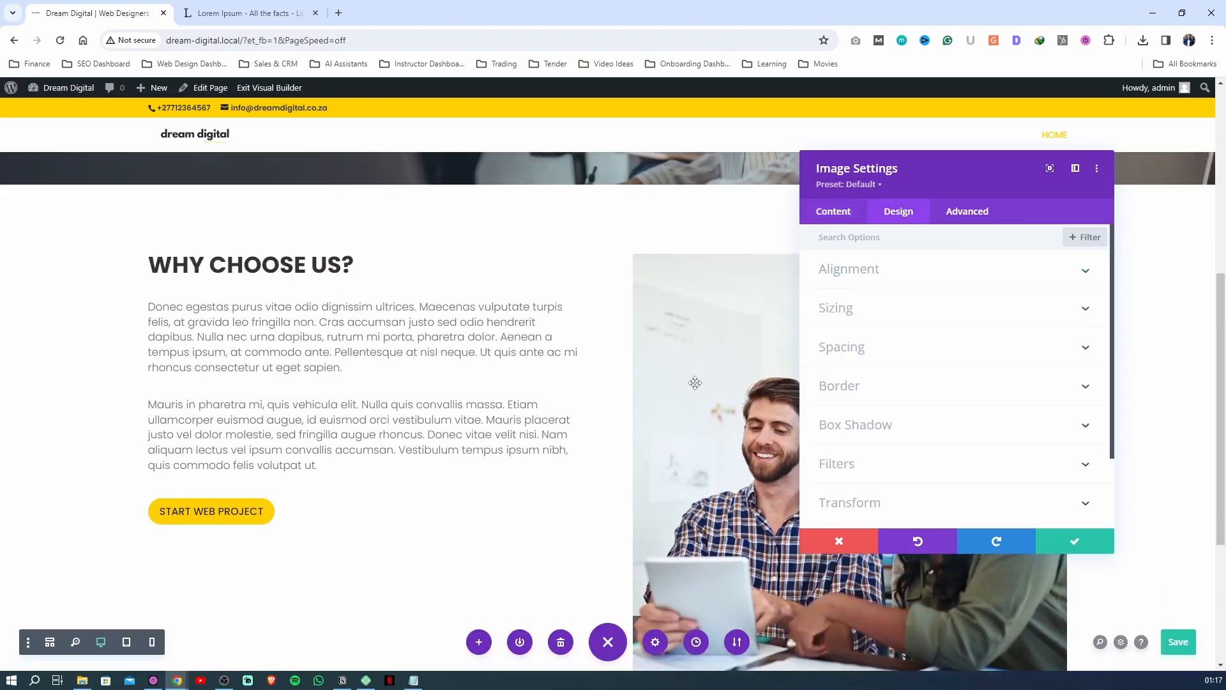
{"action": "left_click", "coordinate": [849, 310]}
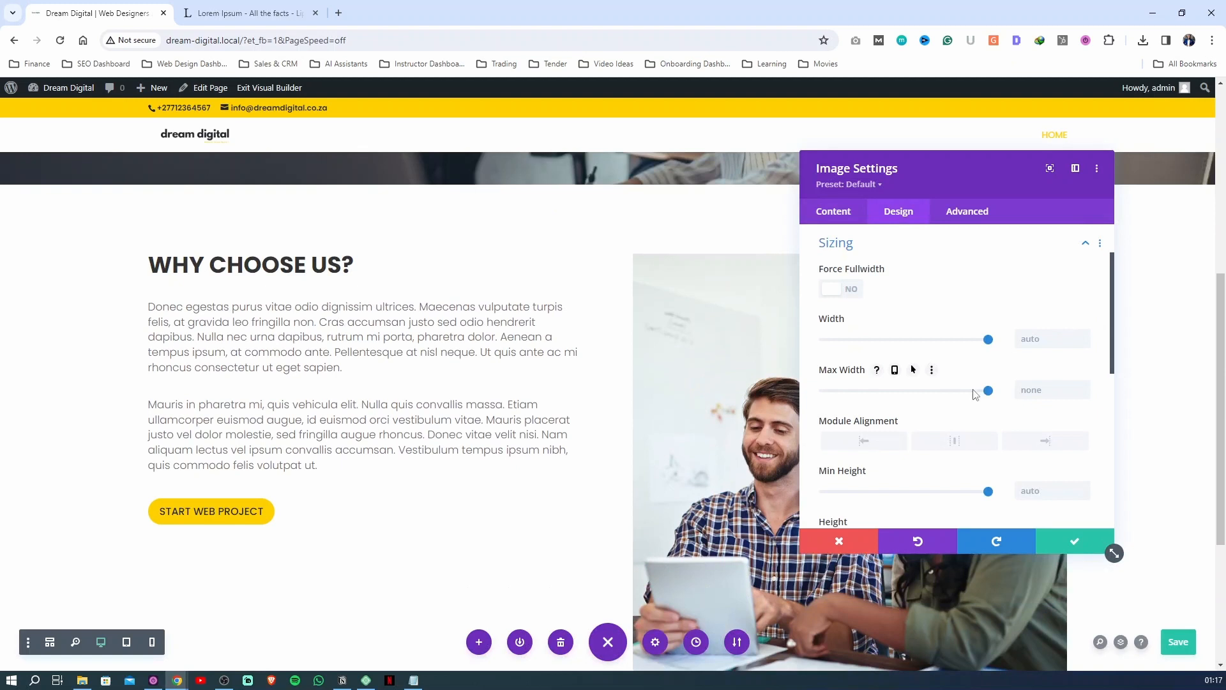
{"action": "left_click_drag", "start_coordinate": [979, 395], "coordinate": [949, 394]}
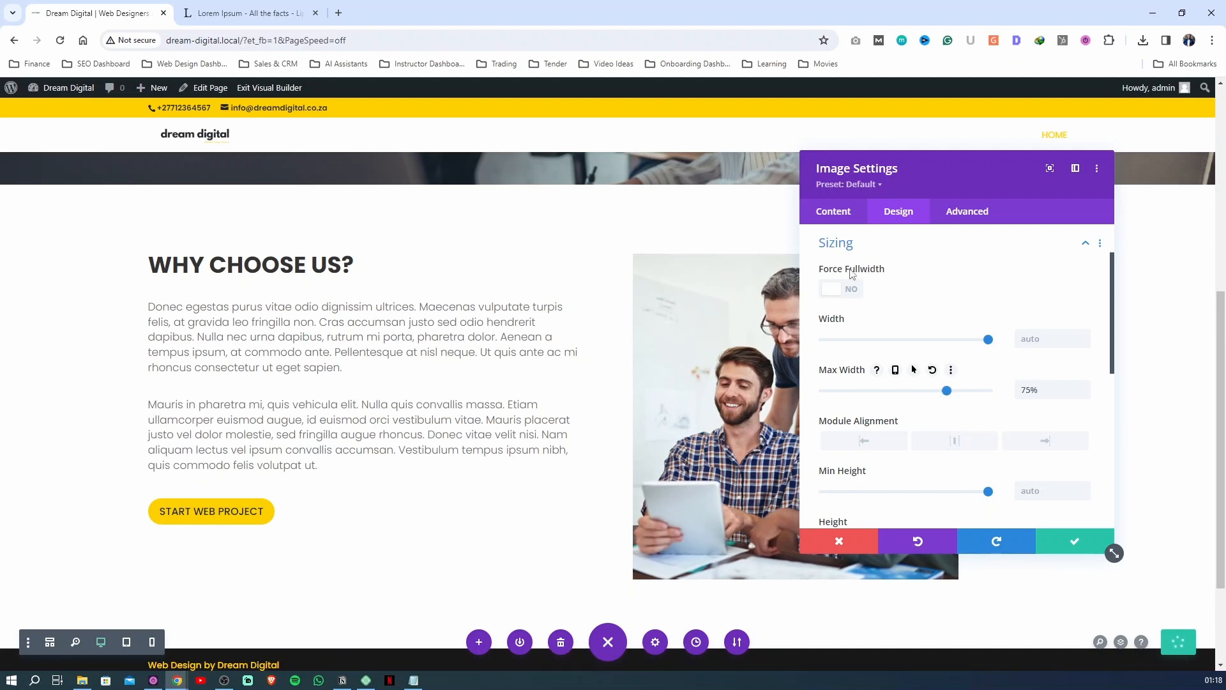
{"action": "left_click", "coordinate": [843, 244]}
Round all four corners of the About Us image to 6px, moving the settings dialog aside to uncover more of the image
{"action": "left_click_drag", "start_coordinate": [914, 168], "coordinate": [998, 171]}
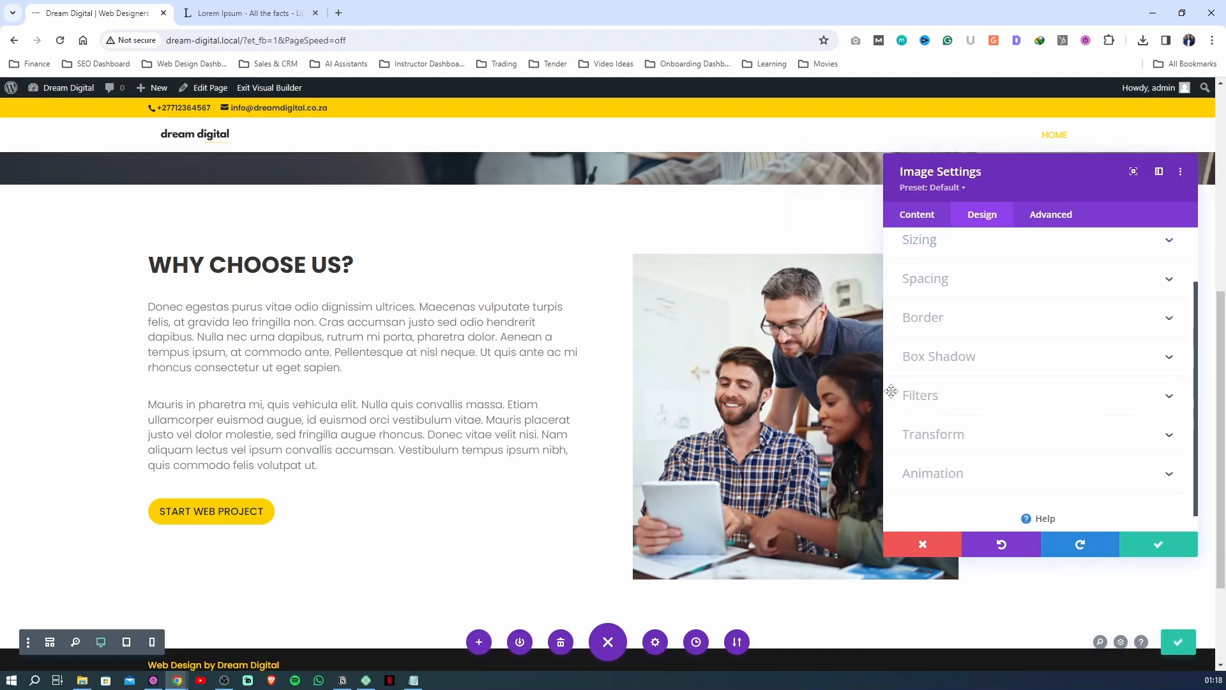
{"action": "left_click", "coordinate": [967, 320]}
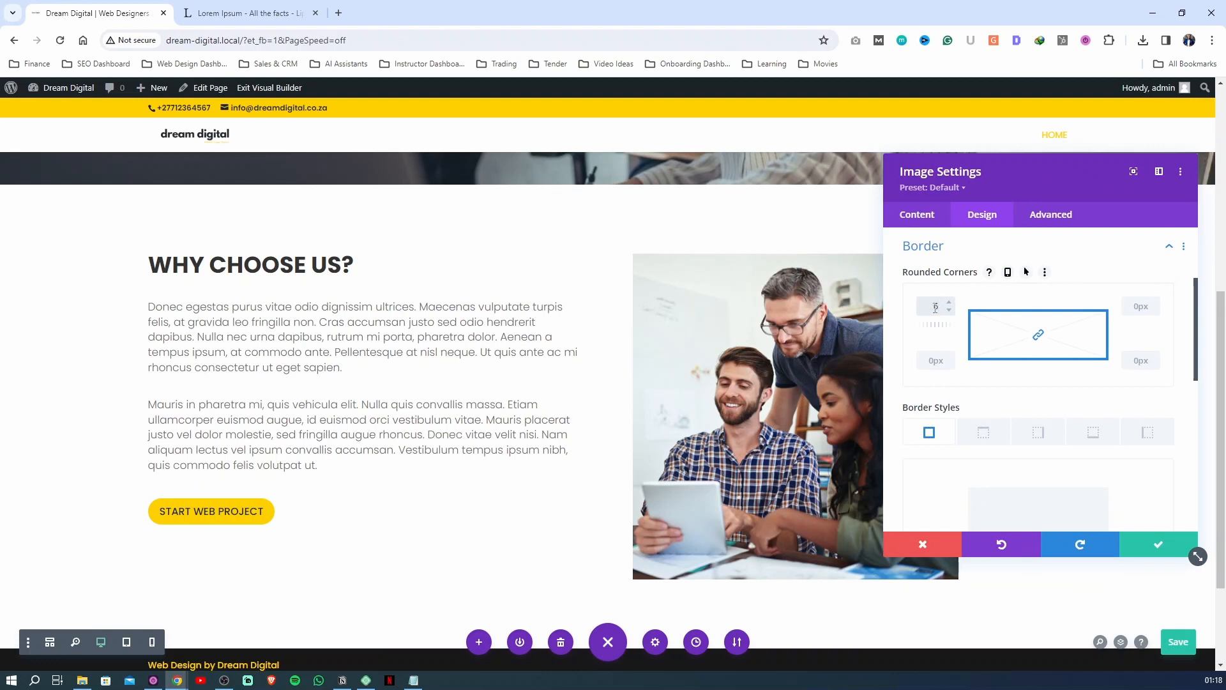
{"action": "left_click", "coordinate": [900, 322]}
{"action": "left_click", "coordinate": [1045, 272]}
{"action": "left_click", "coordinate": [887, 355]}
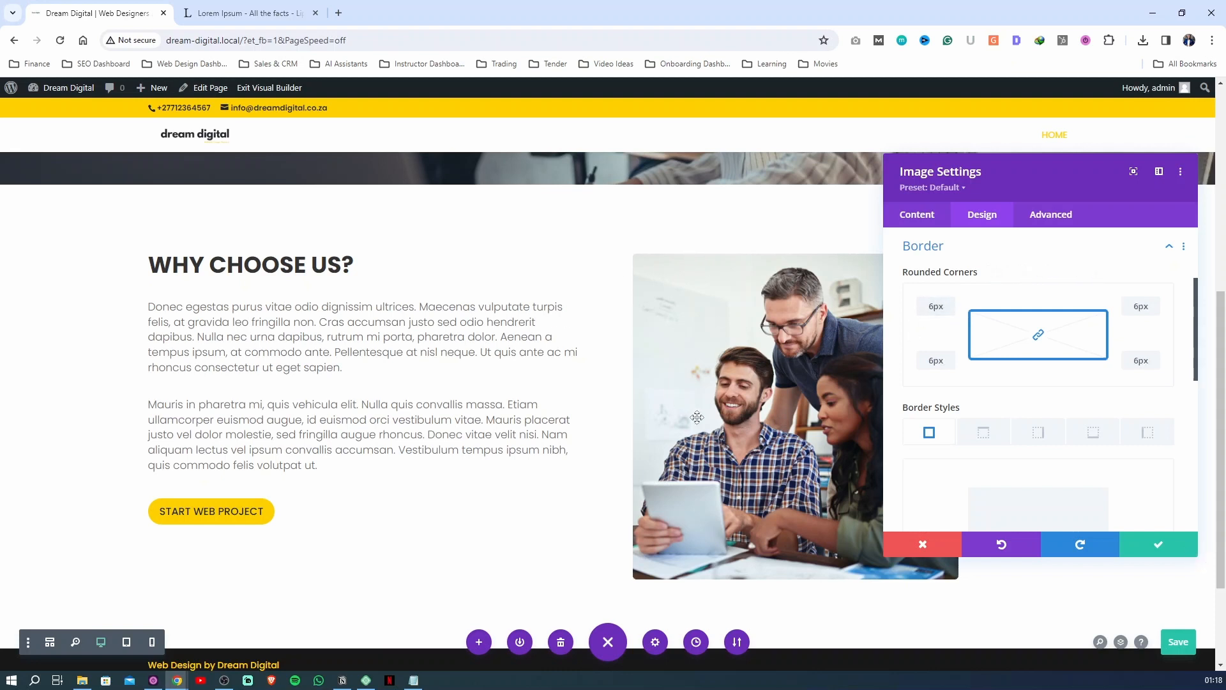
{"action": "left_click", "coordinate": [943, 250]}
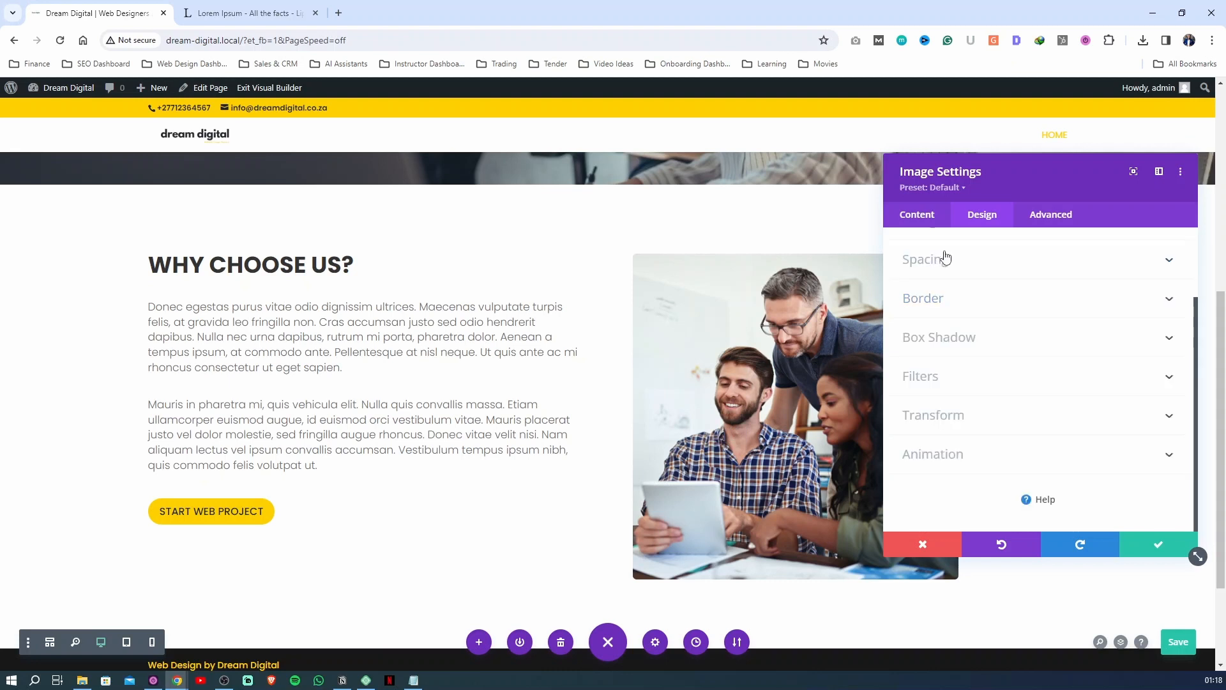
Try the offset soft drop shadow preset on the About Us image, and set the box shadow back to none
{"action": "left_click", "coordinate": [946, 348]}
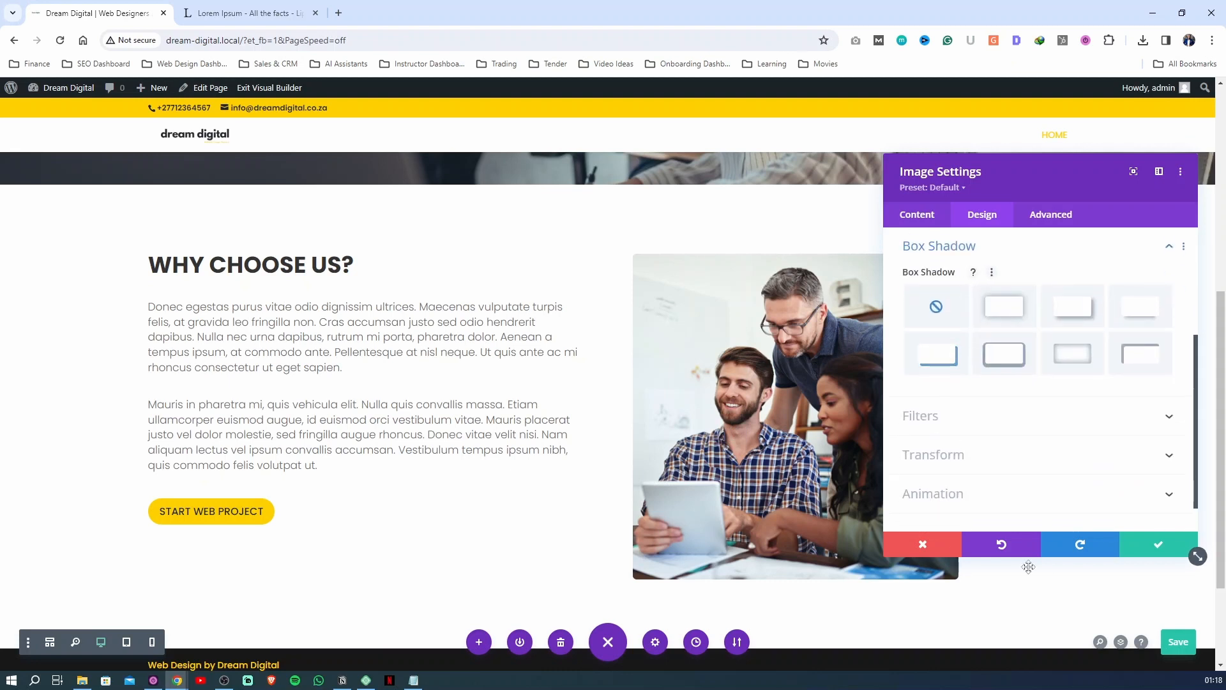
{"action": "left_click", "coordinate": [1073, 308]}
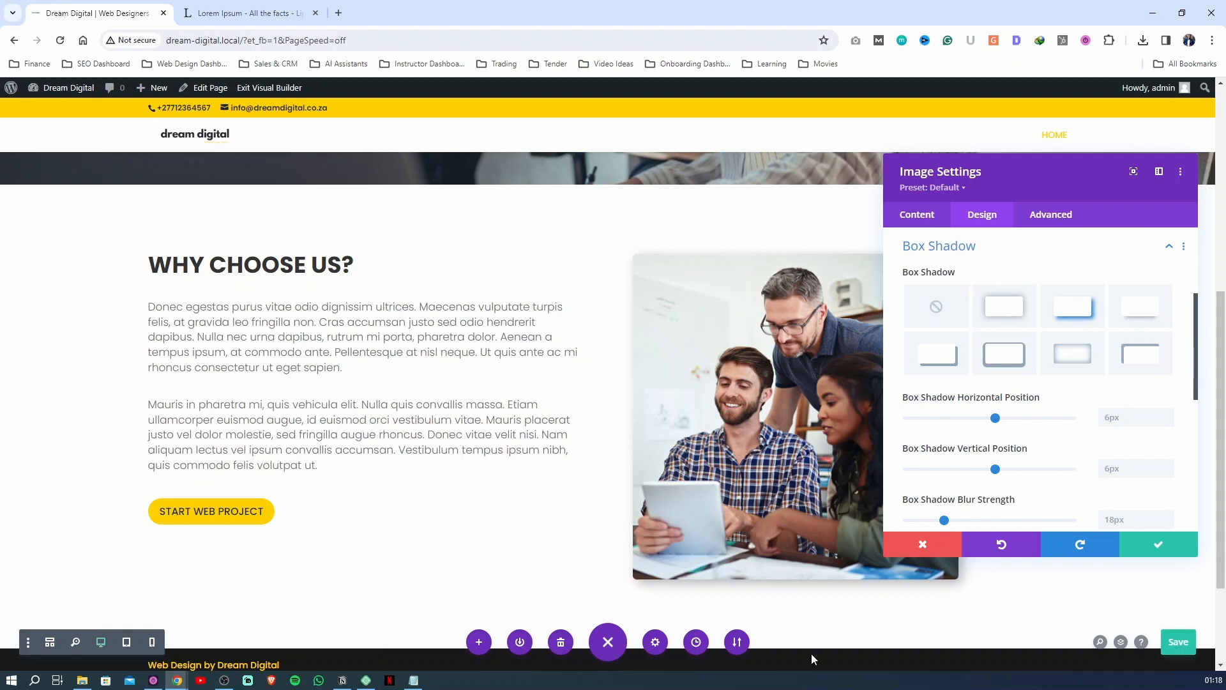
{"action": "left_click", "coordinate": [952, 317]}
{"action": "left_click", "coordinate": [966, 246]}
Apply the box shadow preset with a soft shadow offset towards the lower right to the About Us image
{"action": "scroll", "coordinate": [966, 273], "scroll_direction": "up", "scroll_amount": 2}
{"action": "scroll", "coordinate": [965, 295], "scroll_direction": "down", "scroll_amount": 2}
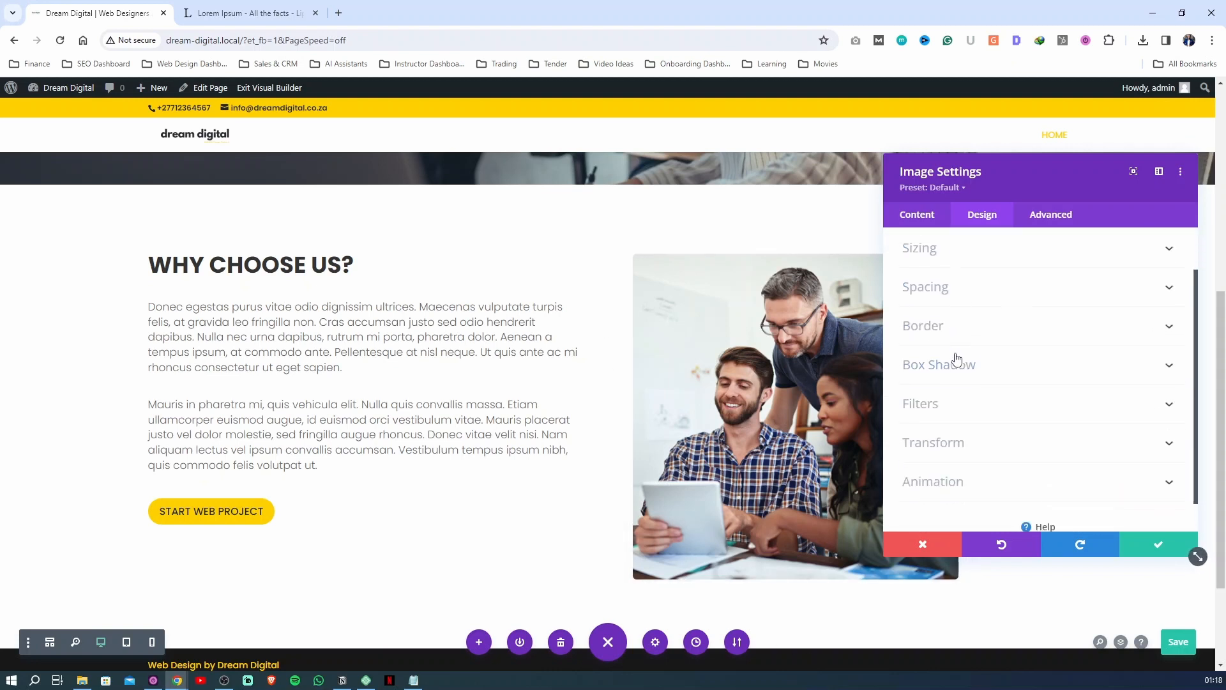
{"action": "scroll", "coordinate": [1007, 310], "scroll_direction": "up", "scroll_amount": 2}
{"action": "scroll", "coordinate": [956, 383], "scroll_direction": "down", "scroll_amount": 2}
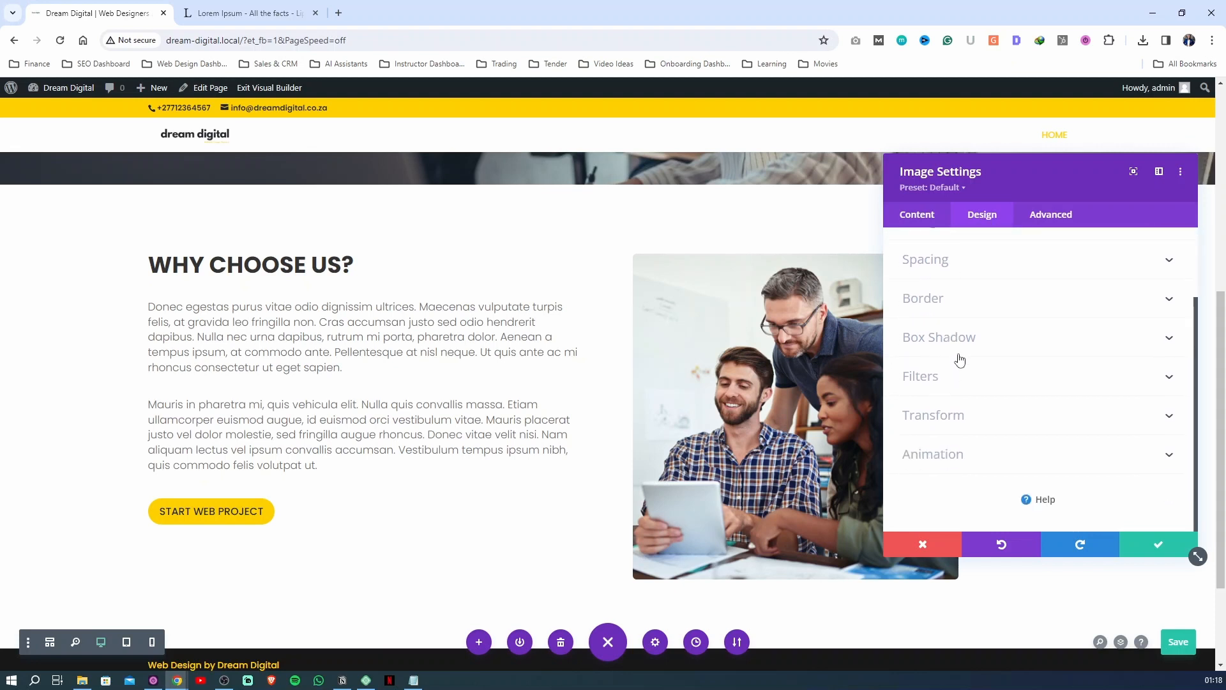
{"action": "left_click", "coordinate": [956, 338]}
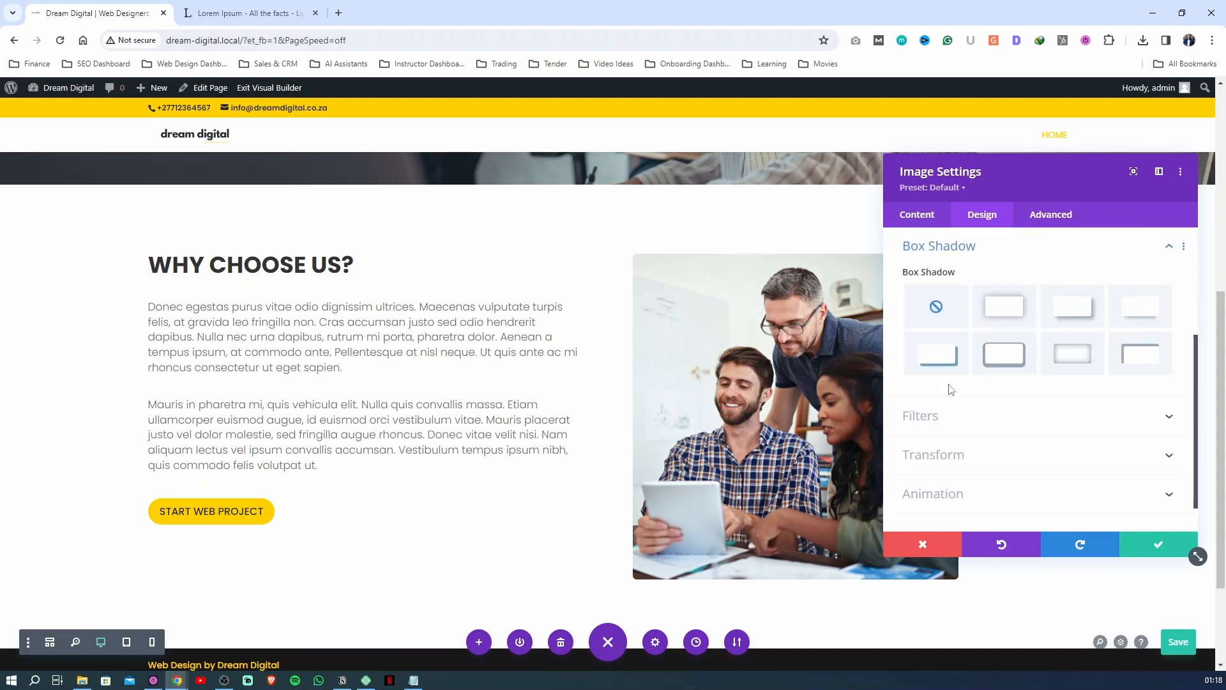
{"action": "left_click", "coordinate": [1079, 320]}
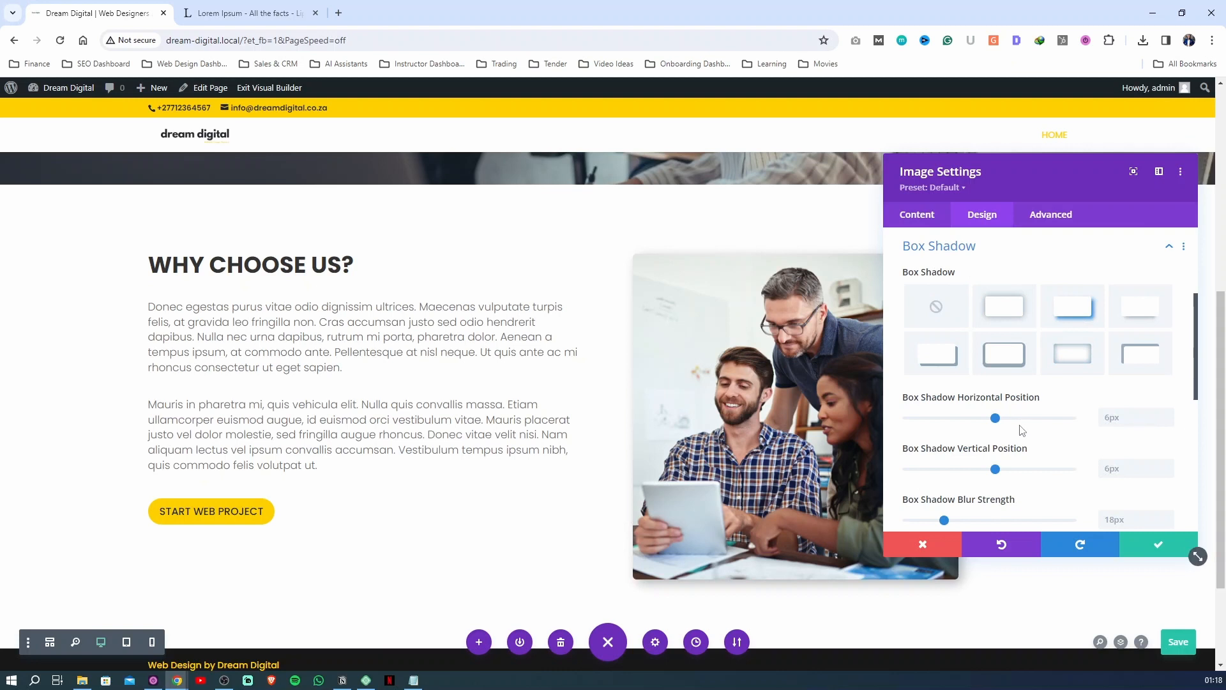
Set the team image's box shadow blur strength to 59px, fine-tune the shadow color's opacity, and save the image settings
{"action": "scroll", "coordinate": [1021, 429], "scroll_direction": "down", "scroll_amount": 1}
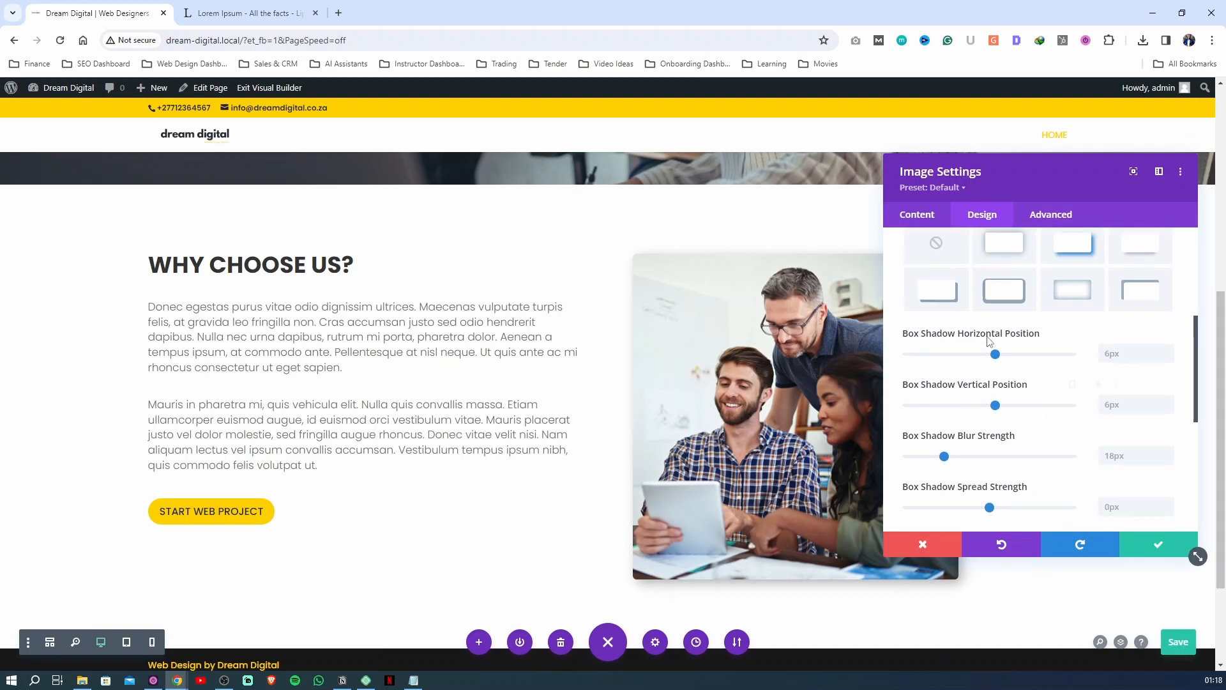
{"action": "scroll", "coordinate": [983, 393], "scroll_direction": "down", "scroll_amount": 1}
{"action": "left_click_drag", "start_coordinate": [945, 397], "coordinate": [839, 404]}
{"action": "left_click", "coordinate": [917, 373]}
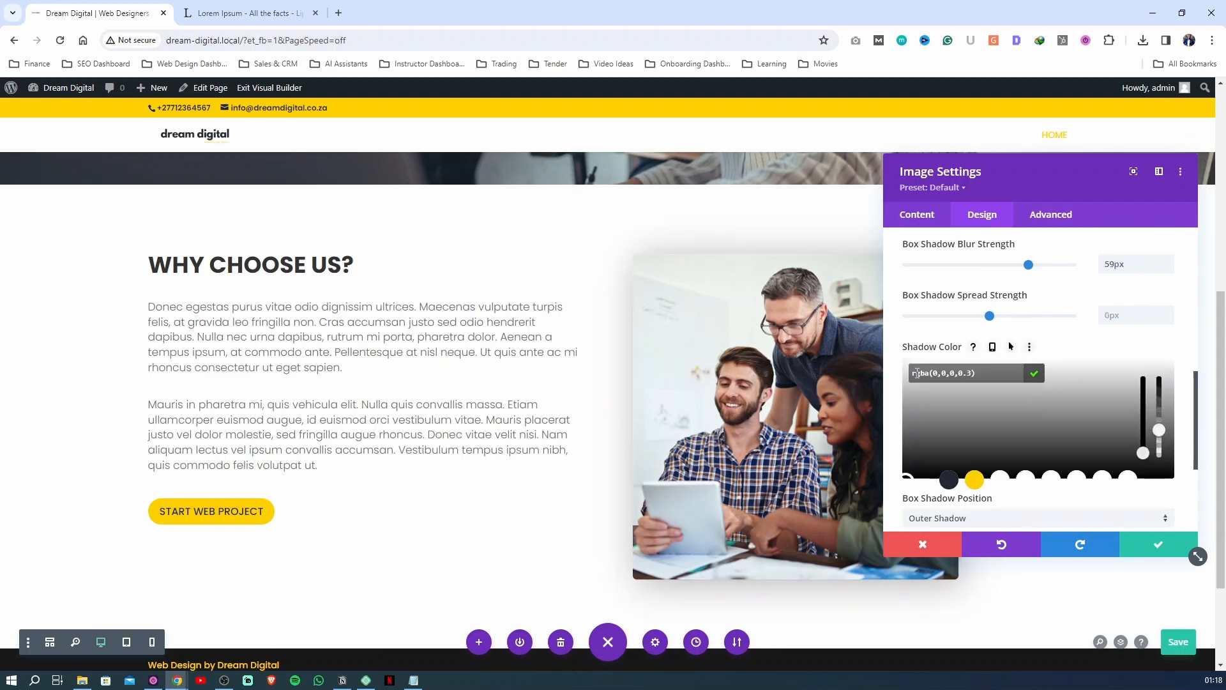
{"action": "left_click_drag", "start_coordinate": [1159, 429], "coordinate": [1159, 424]}
{"action": "left_click", "coordinate": [1165, 545]}
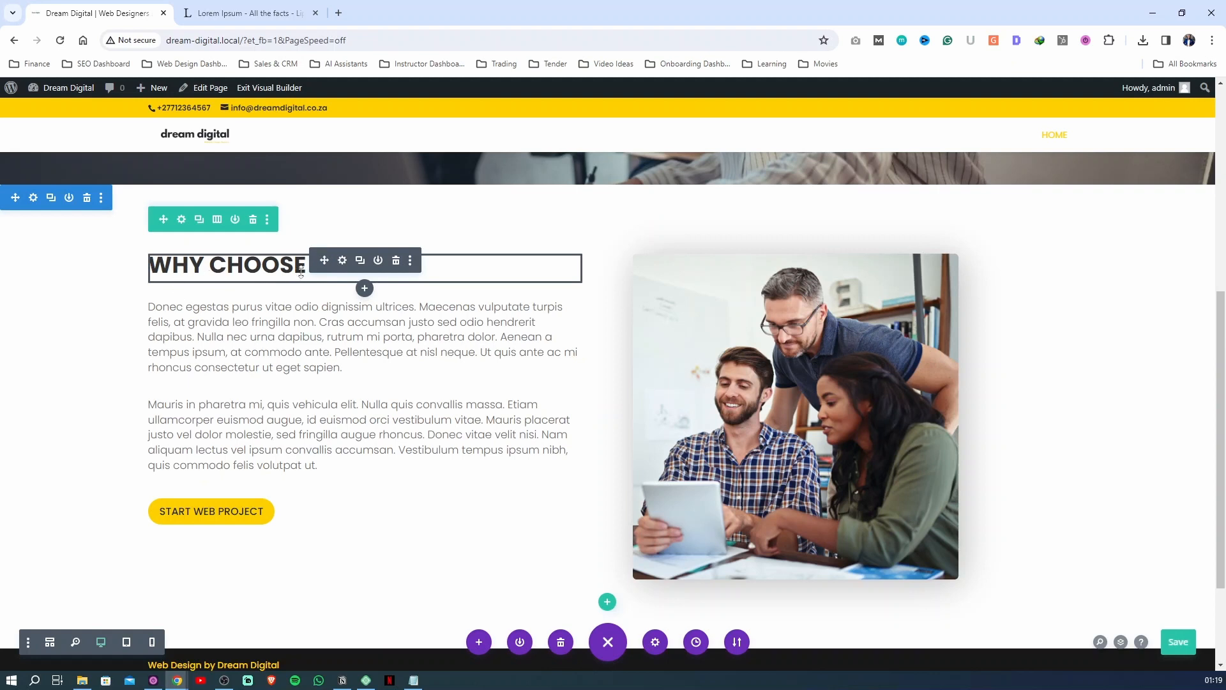
Add the line "10 Years Experience" beneath the WHY CHOOSE US? heading in its text module
{"action": "left_click", "coordinate": [343, 261]}
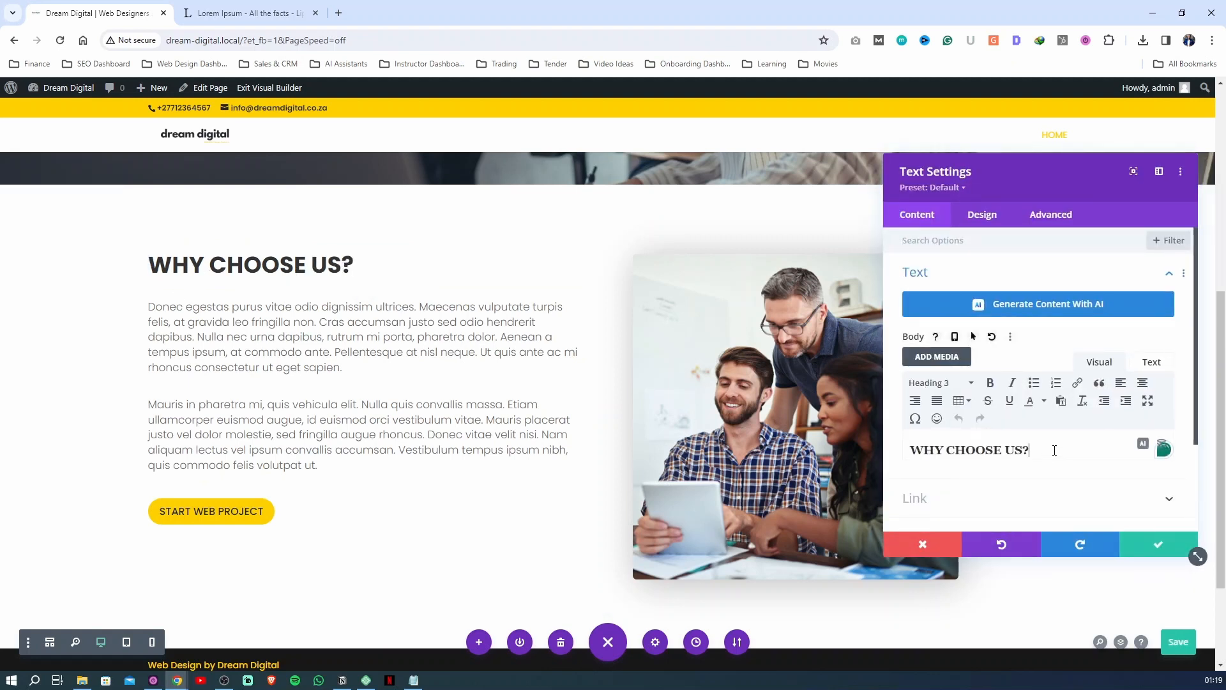
{"action": "key", "text": "Return"}
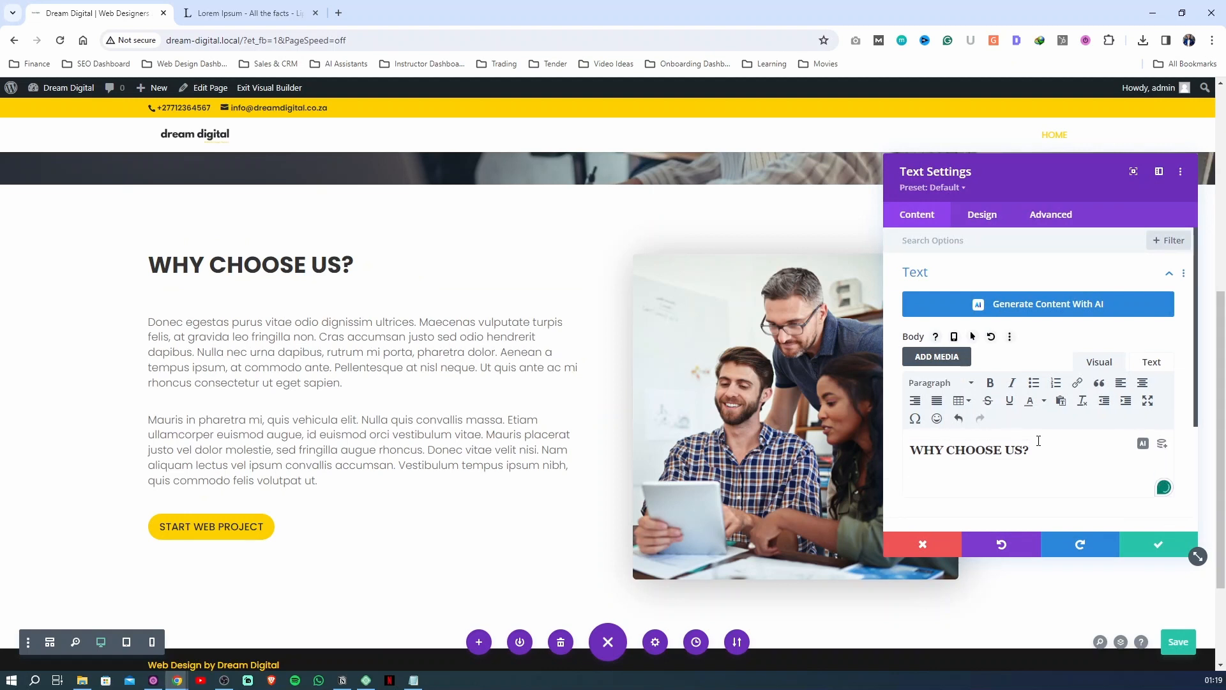
{"action": "type", "text": "10 Years Experience"}
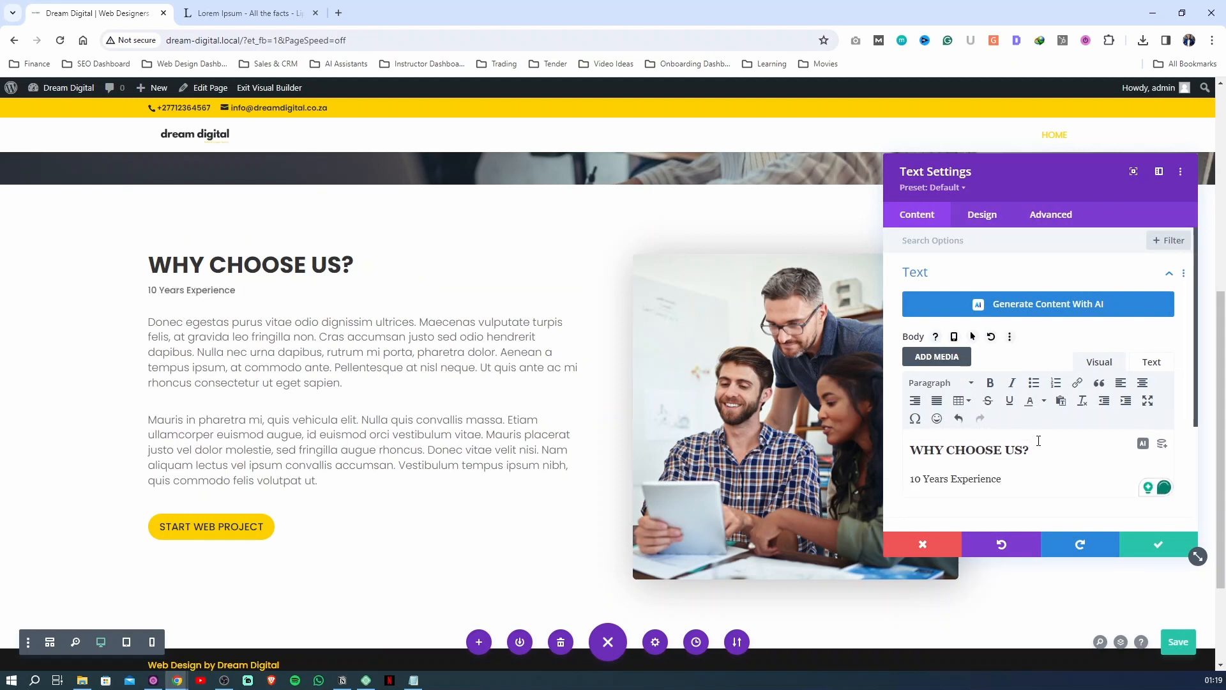
Try Heading 3 on the "10 Years Experience" line, and format it as Heading 5 instead
{"action": "left_click_drag", "start_coordinate": [1004, 479], "coordinate": [886, 484]}
{"action": "left_click", "coordinate": [940, 384]}
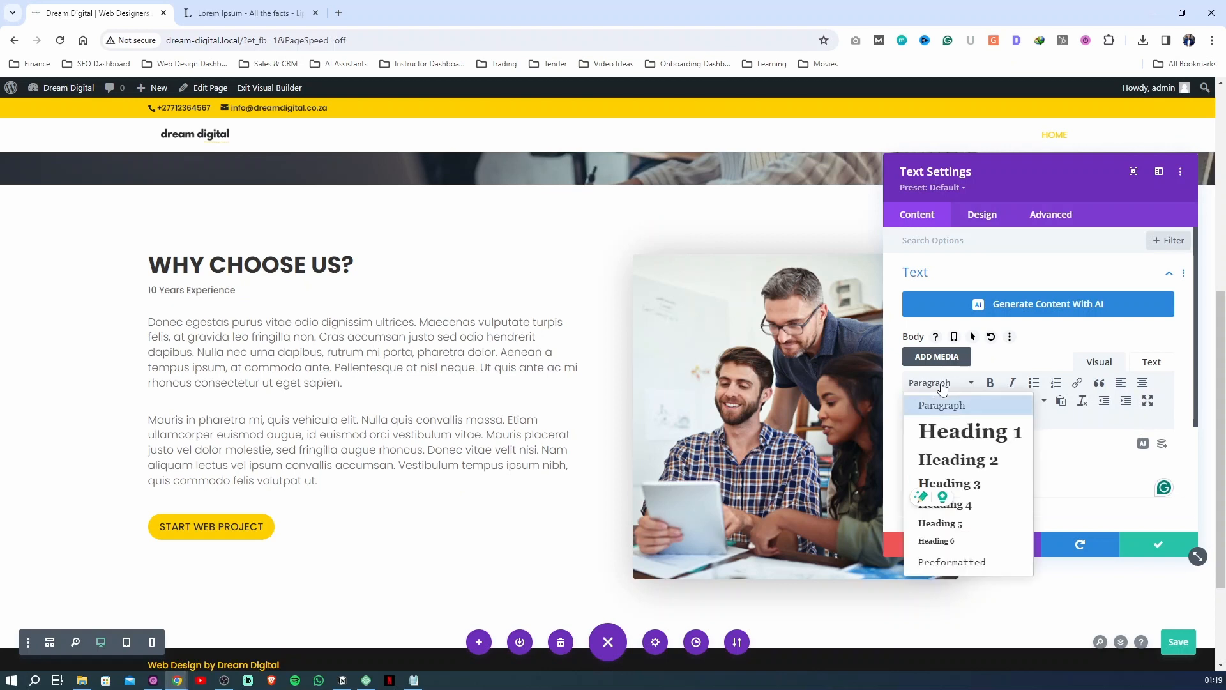
{"action": "left_click", "coordinate": [952, 483]}
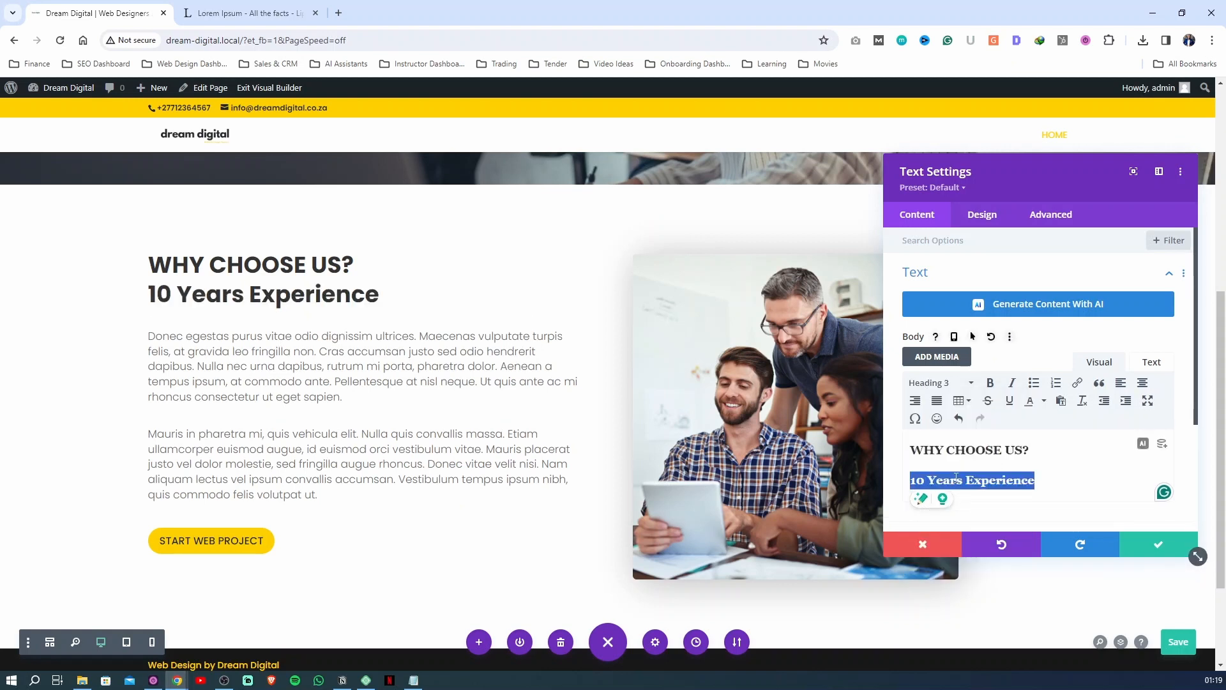
{"action": "left_click", "coordinate": [961, 382]}
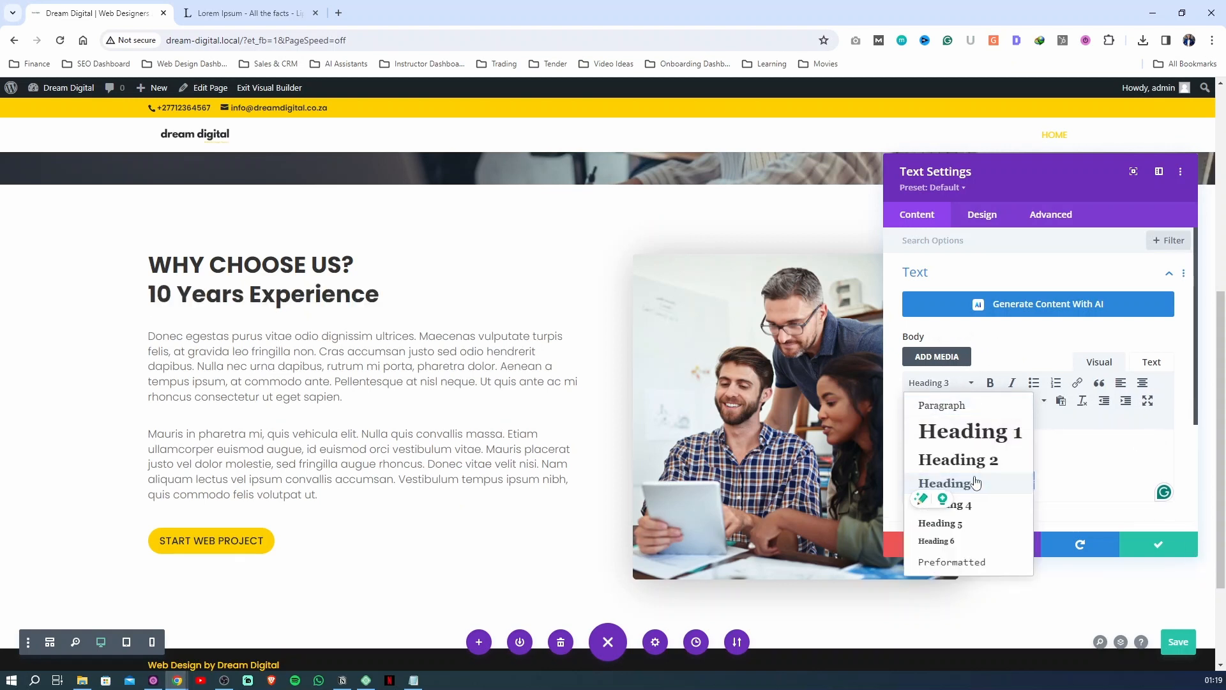
{"action": "left_click", "coordinate": [963, 524]}
Style the module's Heading 5 text with Bold weight and the saved yellow color
{"action": "left_click", "coordinate": [982, 215]}
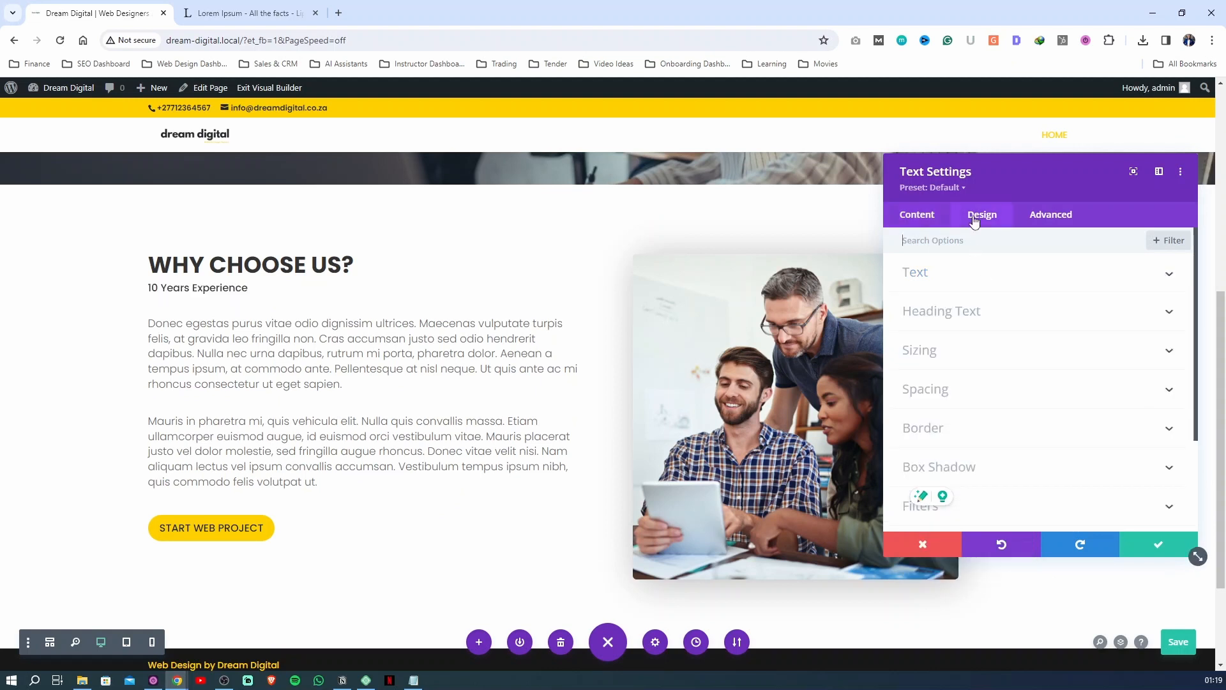
{"action": "left_click", "coordinate": [955, 310]}
{"action": "left_click", "coordinate": [1098, 280]}
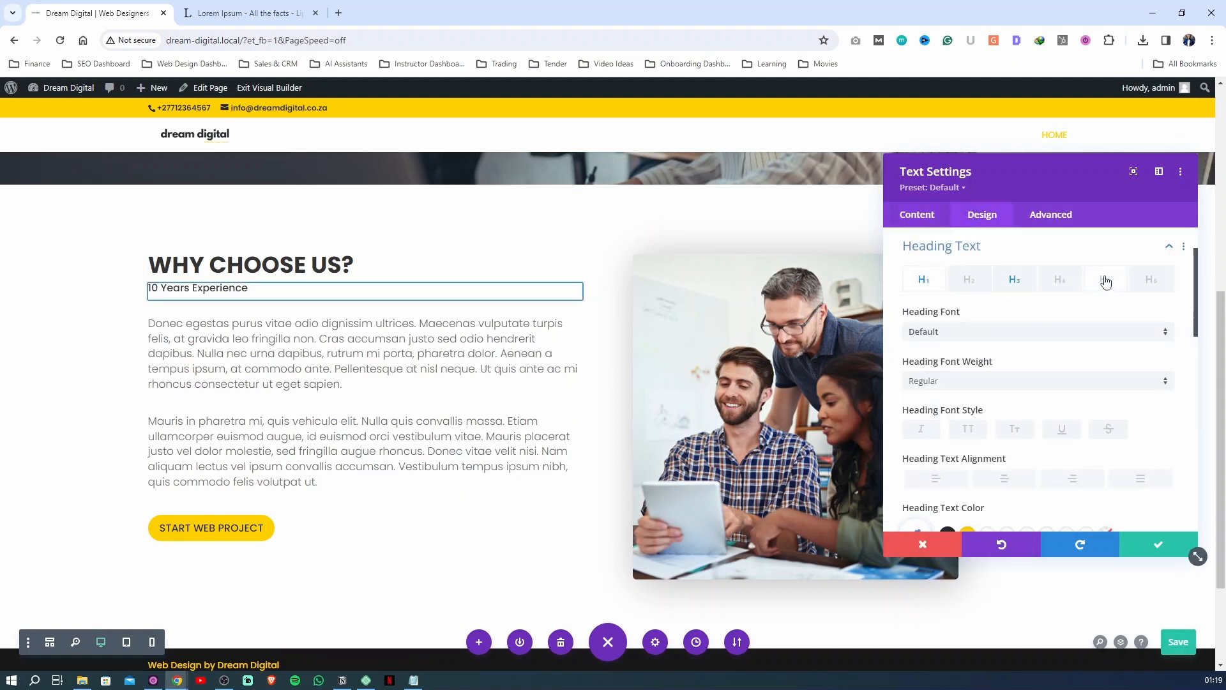
{"action": "left_click", "coordinate": [936, 382]}
{"action": "left_click", "coordinate": [950, 457]}
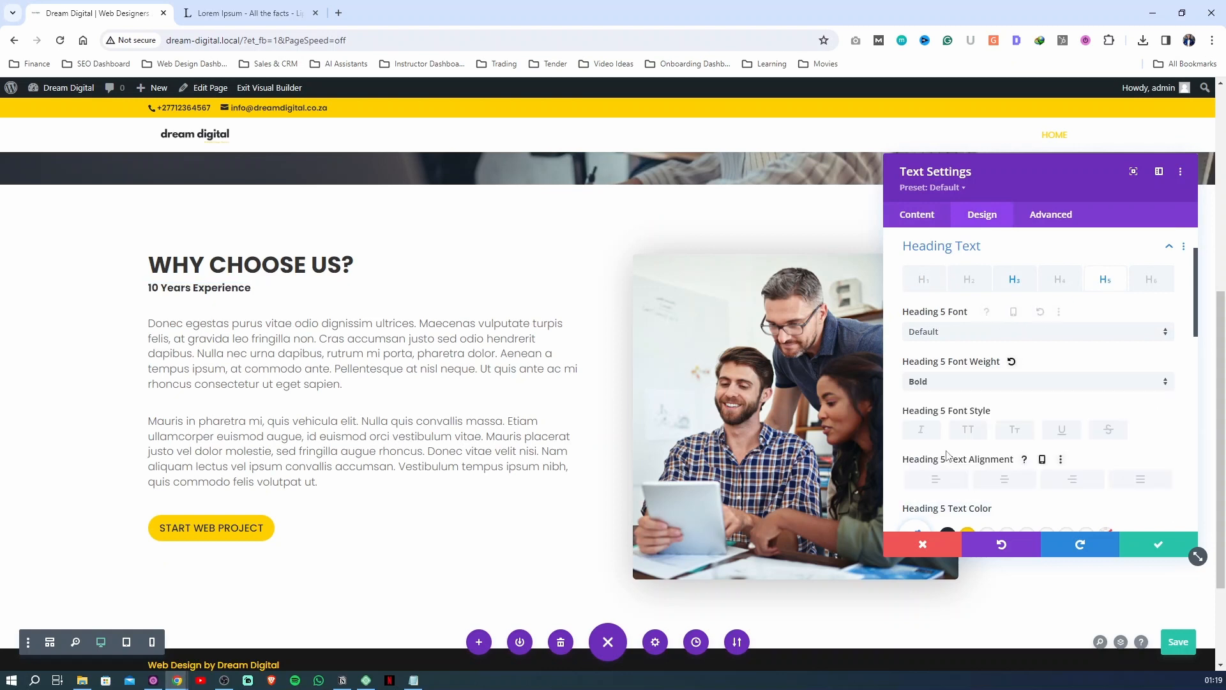
{"action": "scroll", "coordinate": [950, 458], "scroll_direction": "down", "scroll_amount": 1}
{"action": "left_click", "coordinate": [968, 472]}
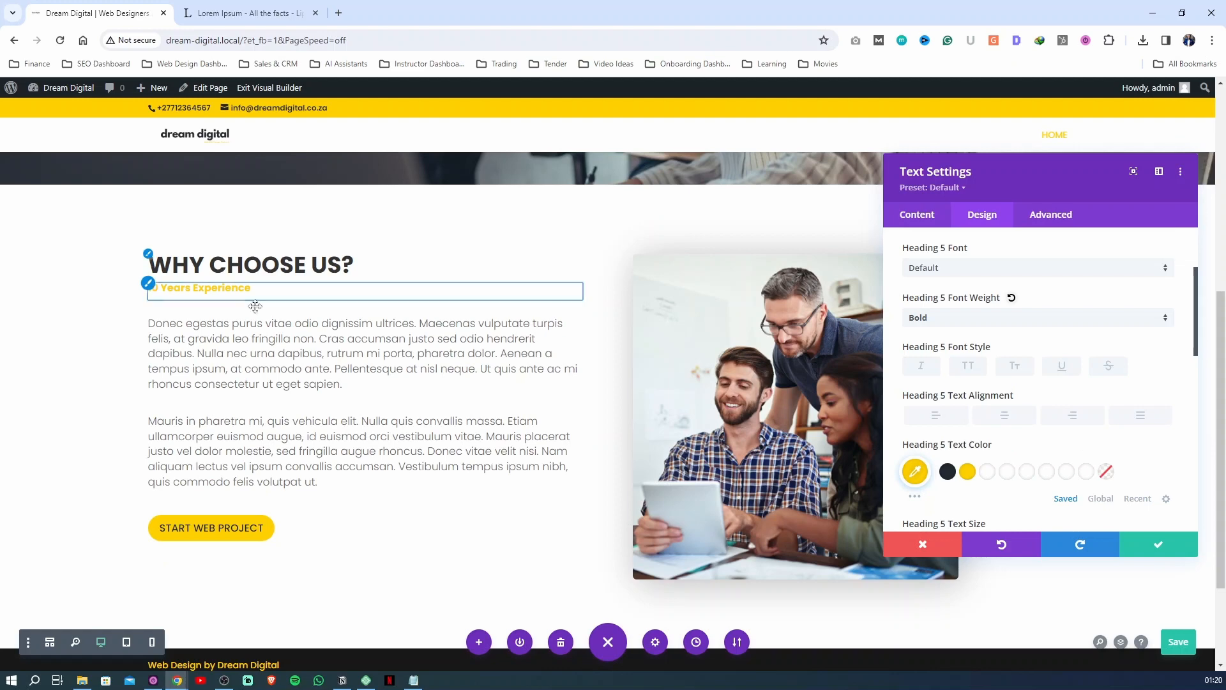
Move the "10 Years Experience" line above WHY CHOOSE US? in the text module
{"action": "left_click", "coordinate": [917, 215]}
{"action": "scroll", "coordinate": [1007, 469], "scroll_direction": "down", "scroll_amount": 1}
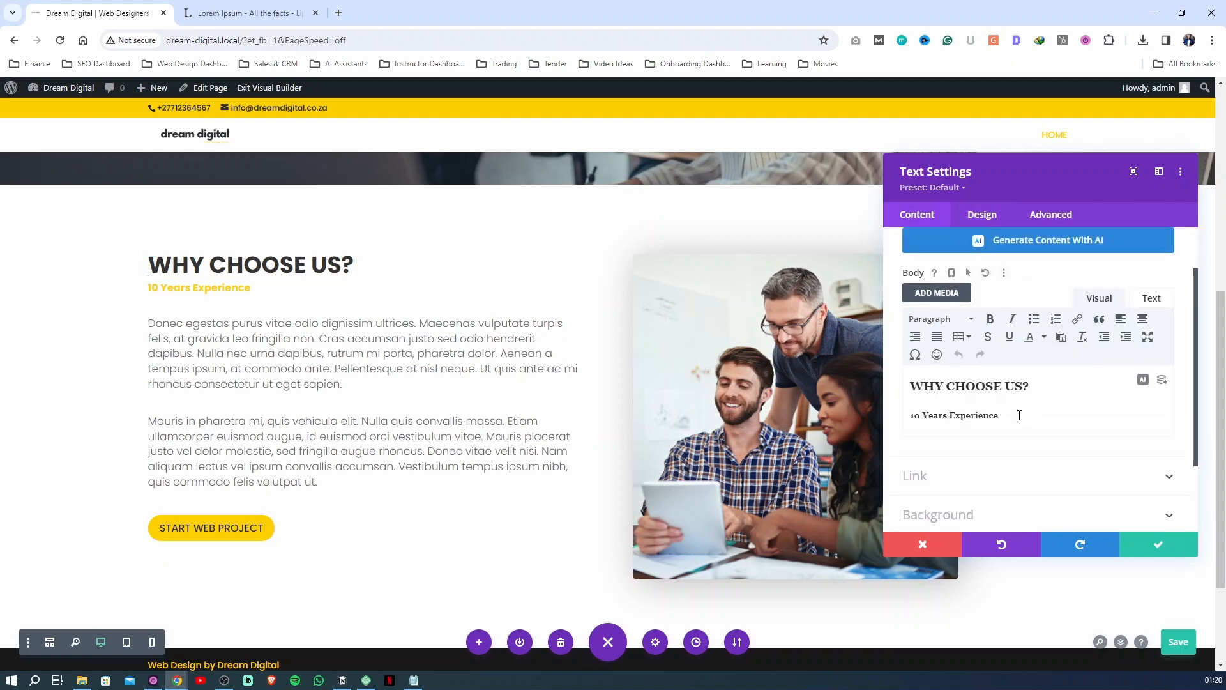
{"action": "left_click_drag", "start_coordinate": [999, 415], "coordinate": [910, 416]}
{"action": "right_click", "coordinate": [932, 420]}
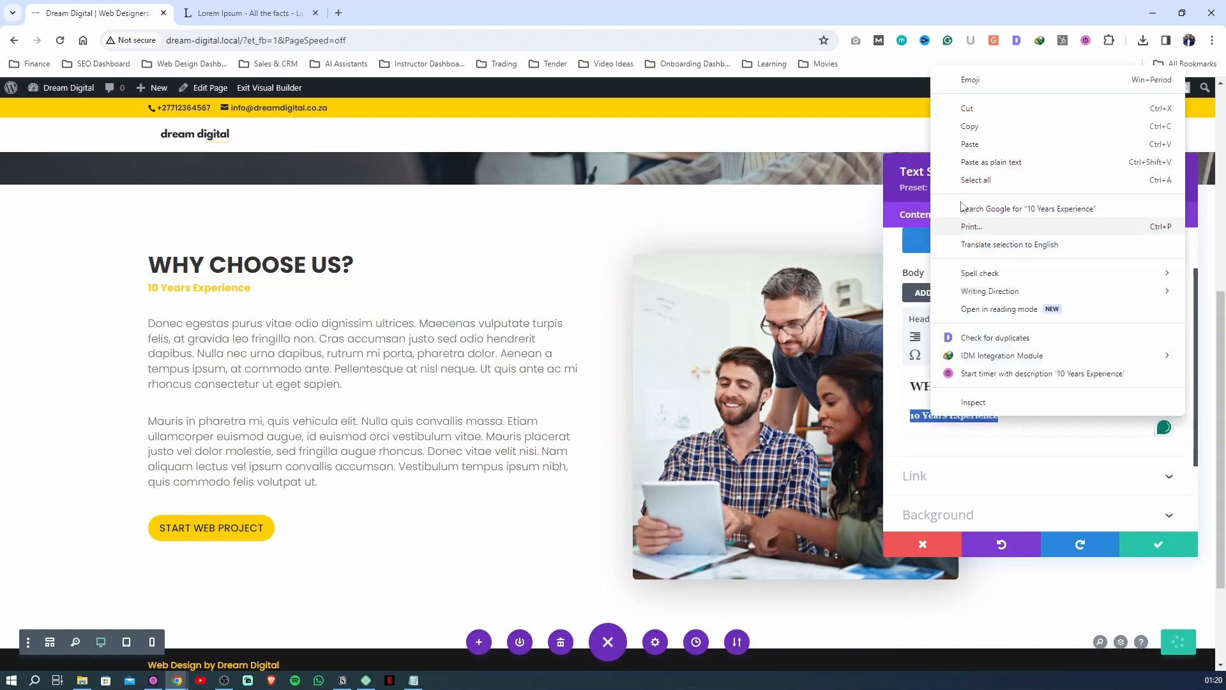
{"action": "left_click", "coordinate": [978, 116]}
{"action": "left_click", "coordinate": [911, 386]}
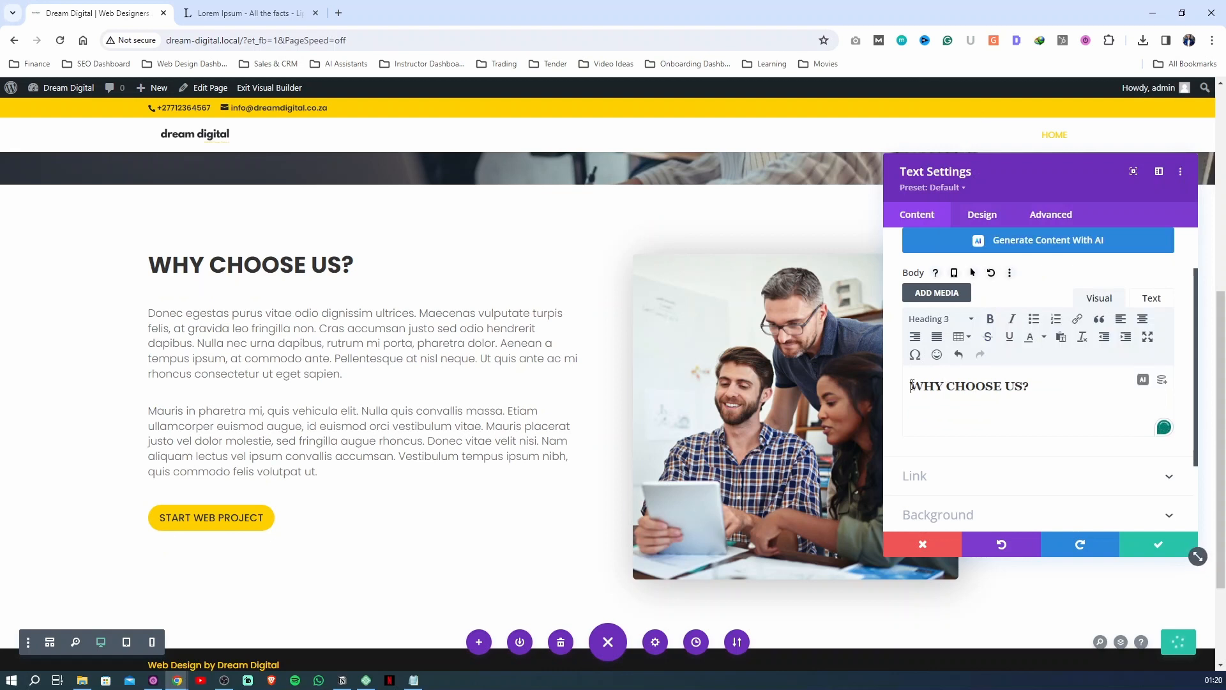
{"action": "key", "text": "Return"}
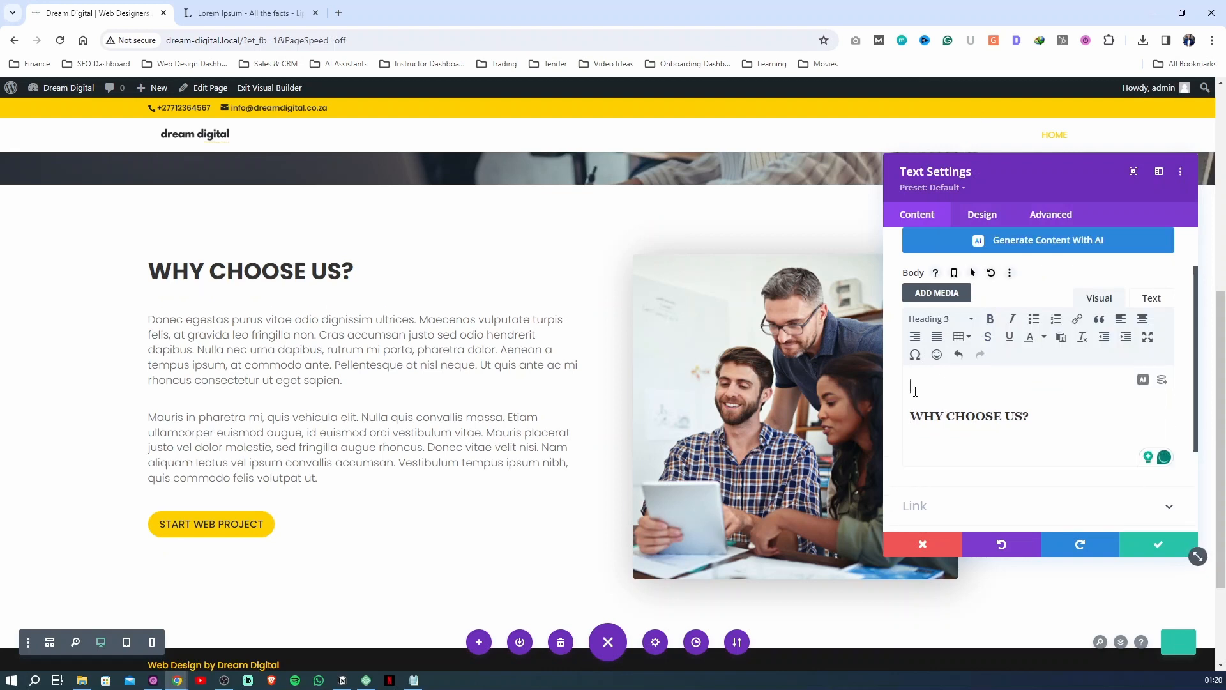
{"action": "key", "text": "ctrl+v"}
{"action": "left_click", "coordinate": [1055, 413]}
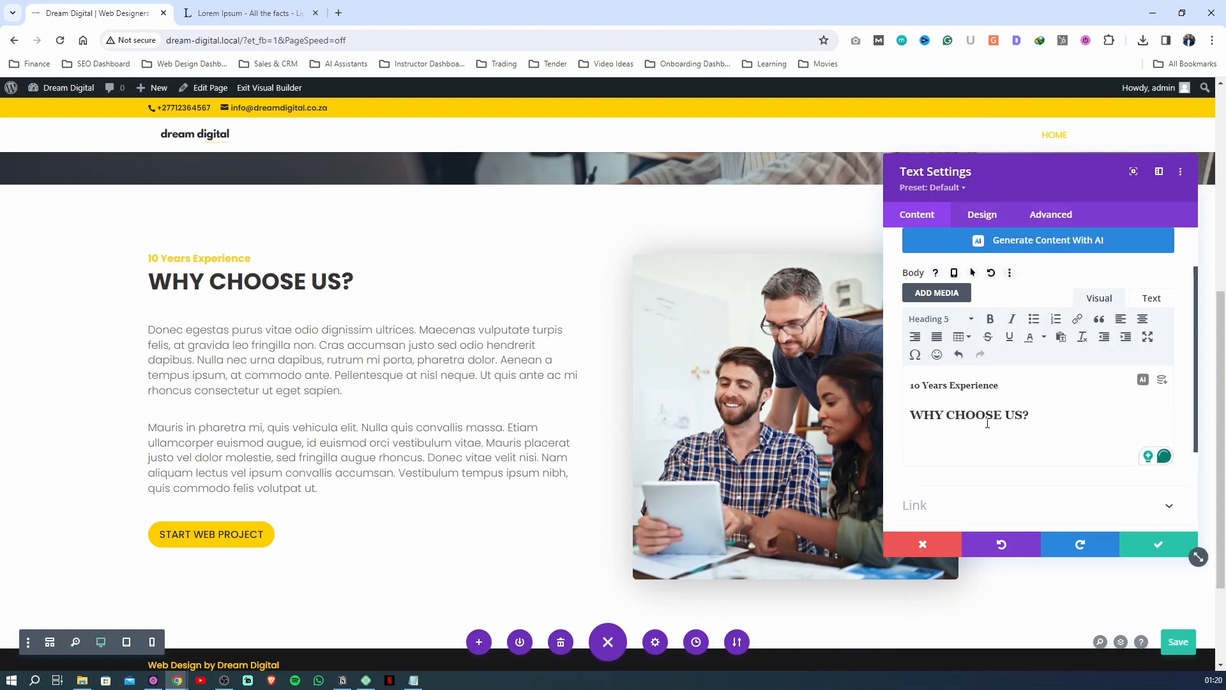
Extend the yellow line to "10 Years Experience in Web Design", and save the text settings and the page
{"action": "left_click", "coordinate": [1017, 384]}
{"action": "type", "text": "in"}
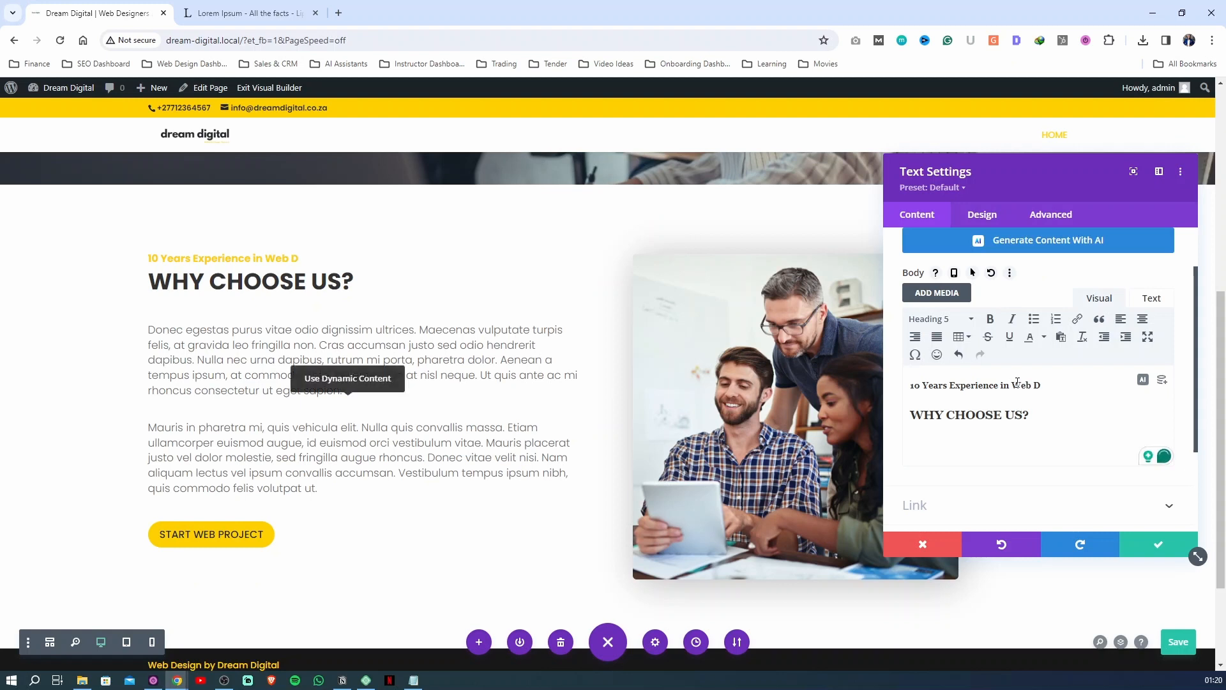
{"action": "type", "text": "Web Design"}
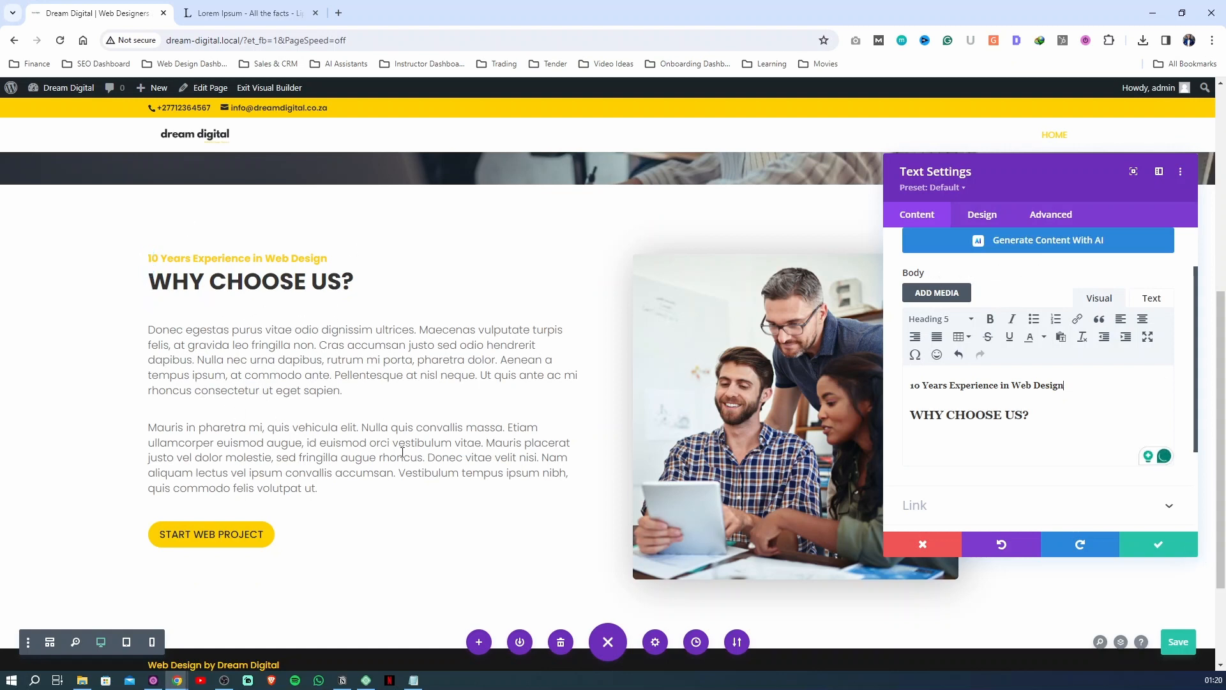
{"action": "left_click", "coordinate": [1147, 543]}
{"action": "left_click", "coordinate": [1177, 642]}
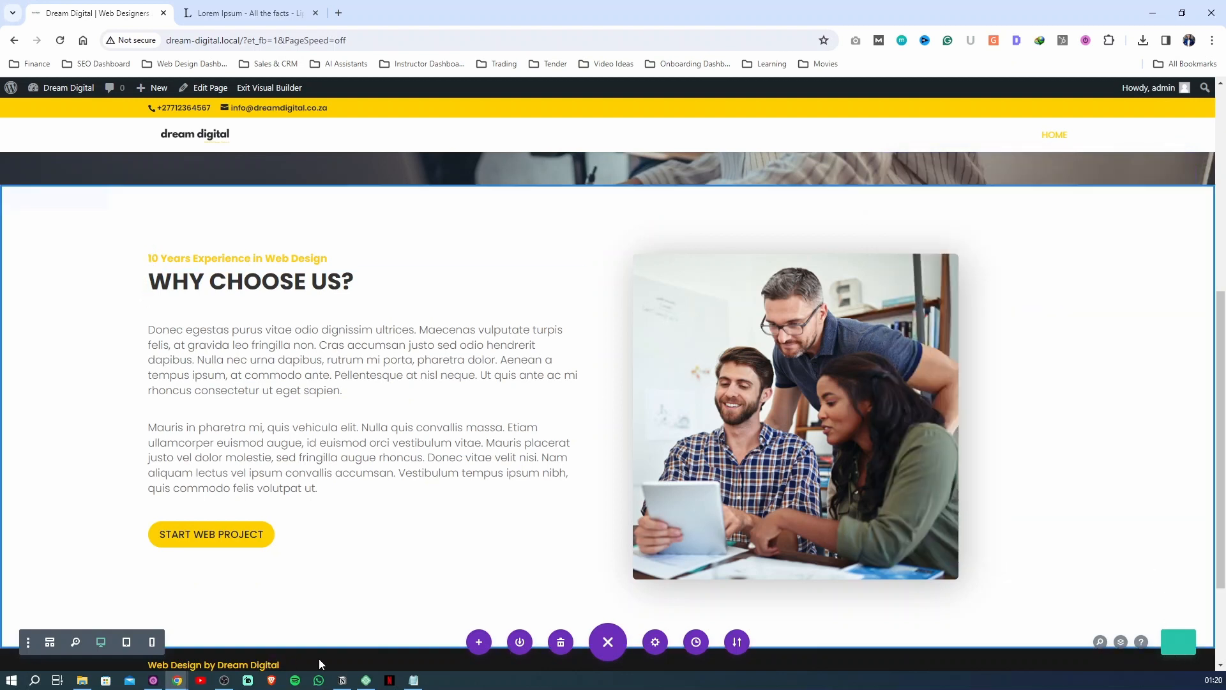
Preview the WHY CHOOSE US? section in tablet view, examining how the text, button and image stack
{"action": "left_click", "coordinate": [125, 642]}
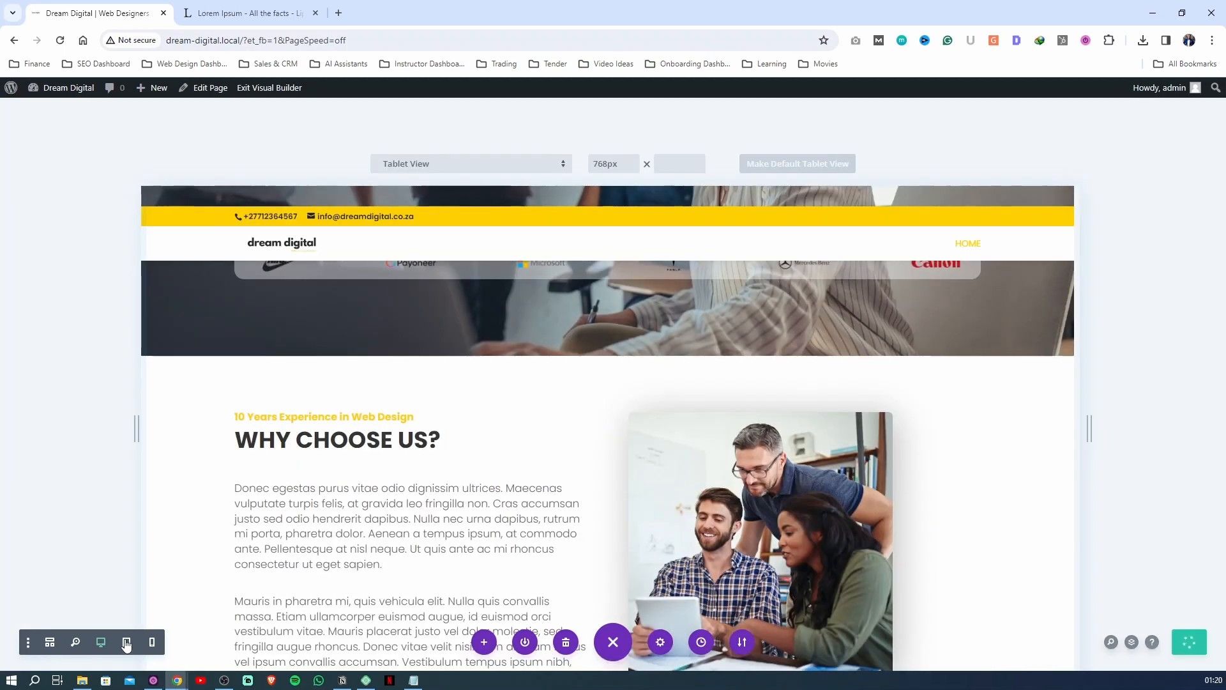
{"action": "scroll", "coordinate": [631, 445], "scroll_direction": "down", "scroll_amount": 3}
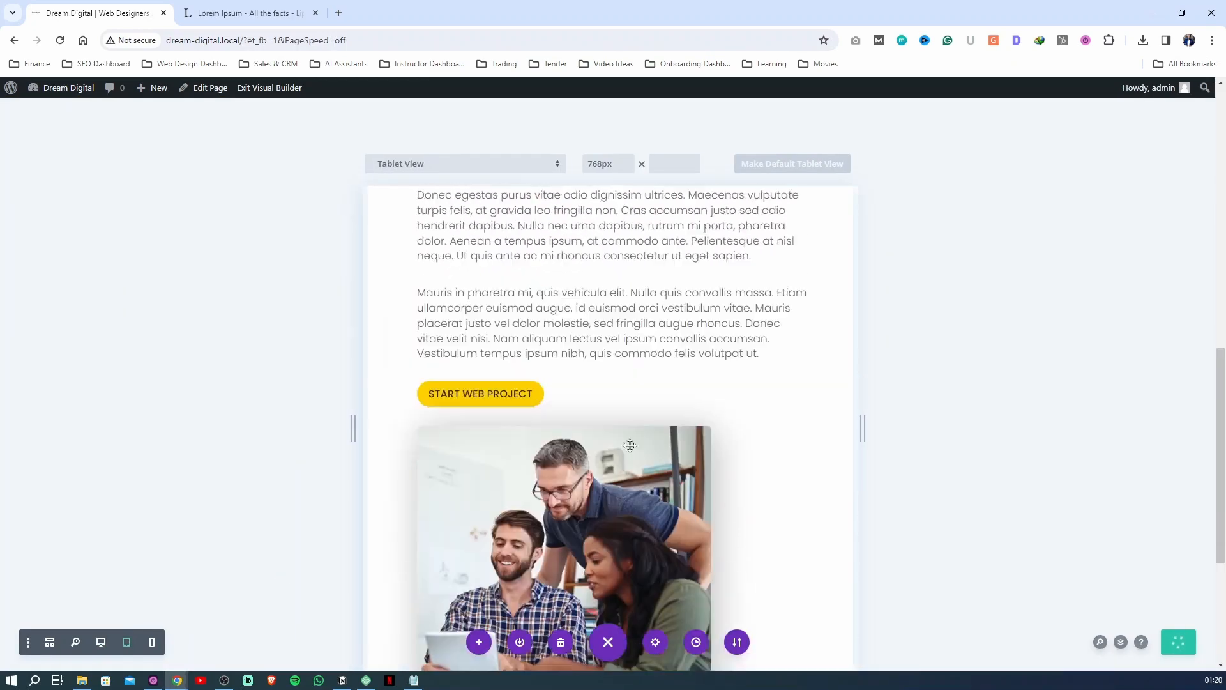
{"action": "scroll", "coordinate": [631, 445], "scroll_direction": "up", "scroll_amount": 1}
{"action": "scroll", "coordinate": [629, 440], "scroll_direction": "down", "scroll_amount": 4}
{"action": "scroll", "coordinate": [627, 440], "scroll_direction": "up", "scroll_amount": 7}
{"action": "scroll", "coordinate": [629, 442], "scroll_direction": "down", "scroll_amount": 5}
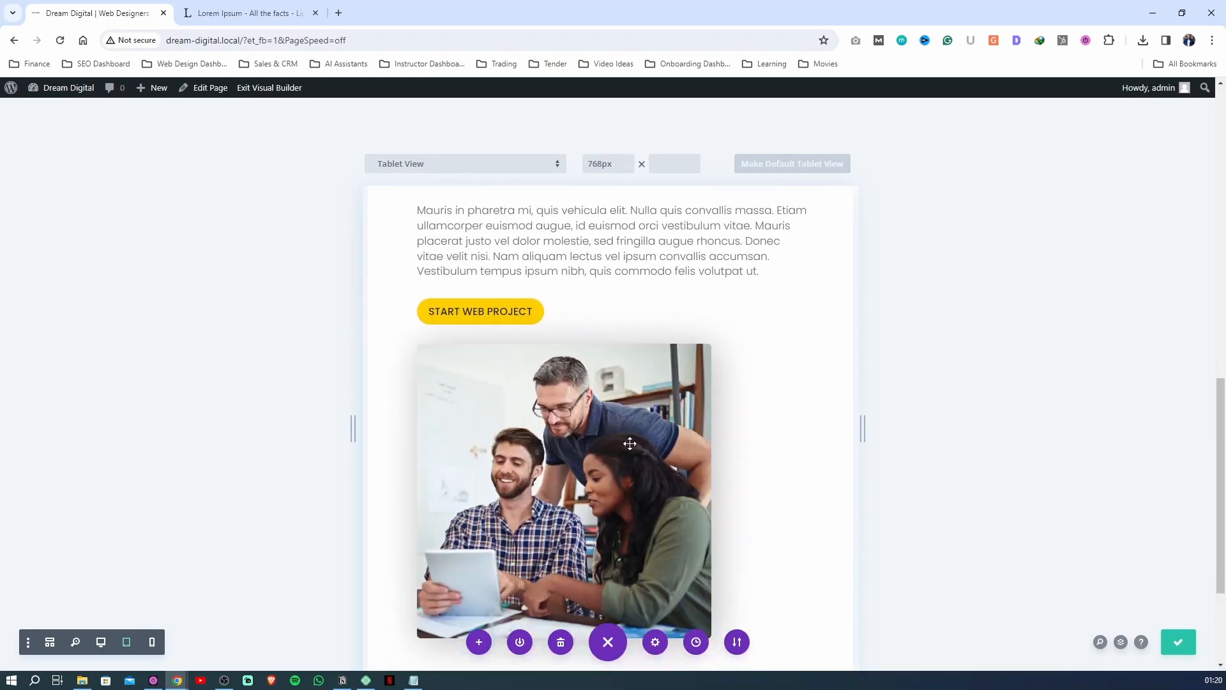
Preview the section in phone view, examining the heading, paragraphs and the button's position relative to the image
{"action": "left_click", "coordinate": [151, 642]}
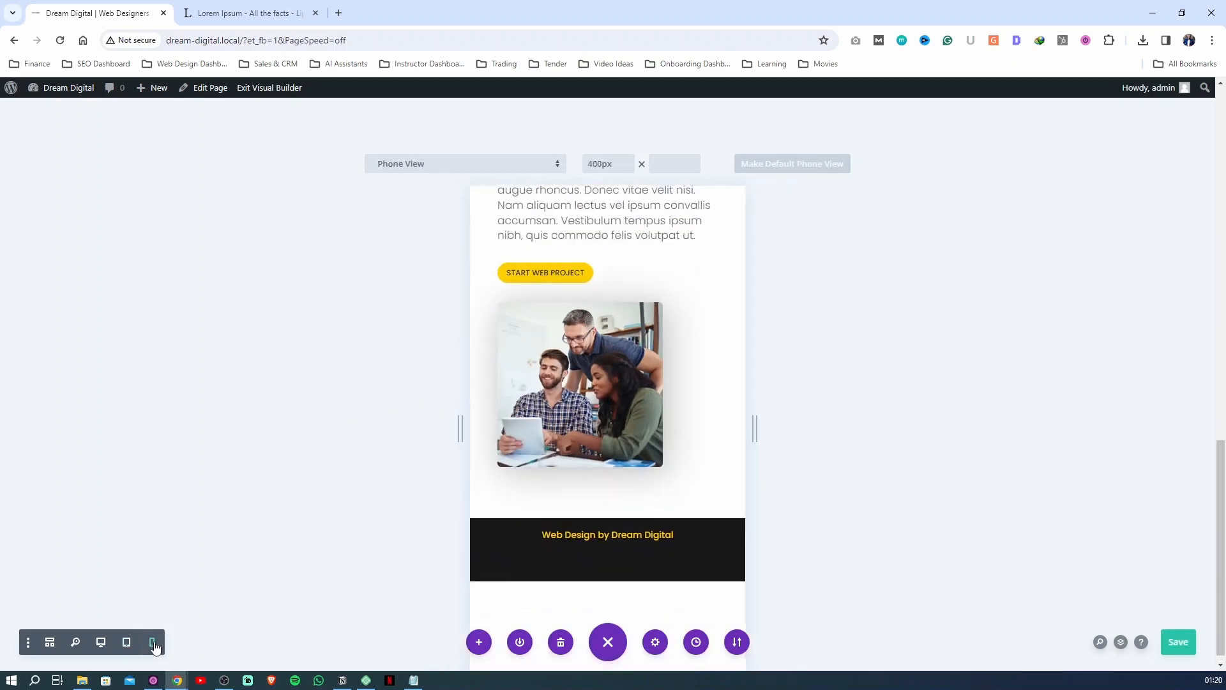
{"action": "scroll", "coordinate": [703, 419], "scroll_direction": "up", "scroll_amount": 5}
{"action": "scroll", "coordinate": [703, 418], "scroll_direction": "down", "scroll_amount": 4}
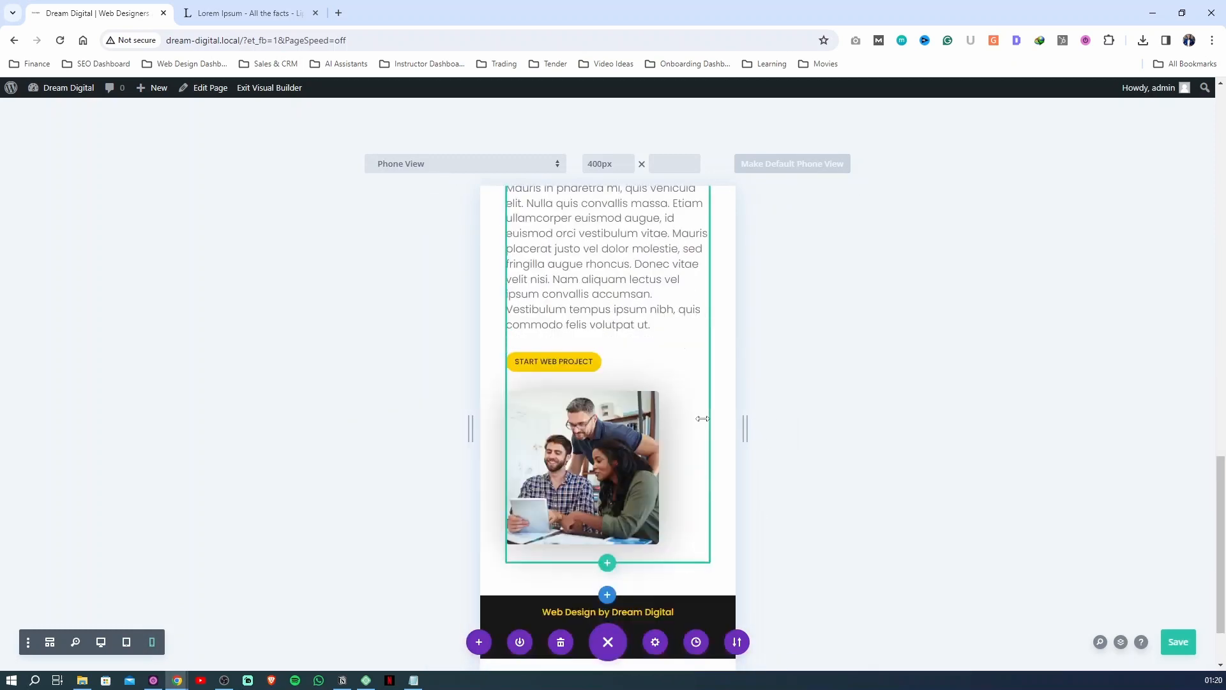
{"action": "scroll", "coordinate": [703, 419], "scroll_direction": "up", "scroll_amount": 7}
{"action": "scroll", "coordinate": [703, 419], "scroll_direction": "down", "scroll_amount": 6}
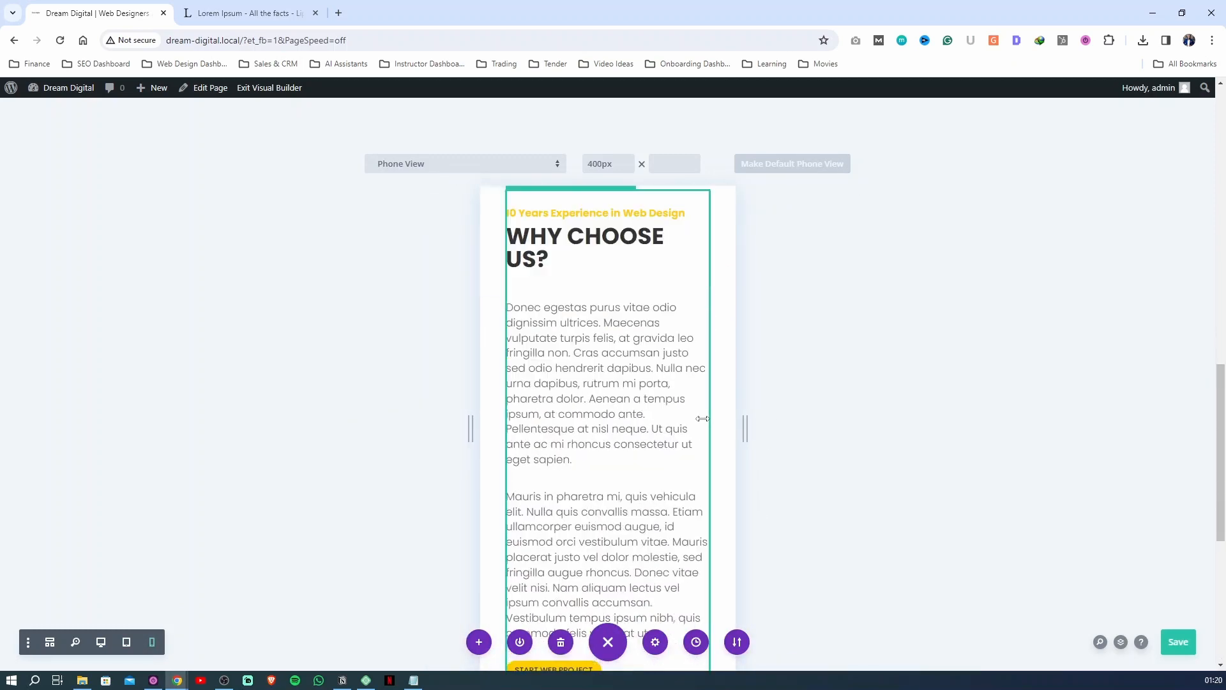
{"action": "scroll", "coordinate": [699, 420], "scroll_direction": "up", "scroll_amount": 2}
{"action": "scroll", "coordinate": [697, 422], "scroll_direction": "down", "scroll_amount": 1}
{"action": "scroll", "coordinate": [696, 422], "scroll_direction": "down", "scroll_amount": 2}
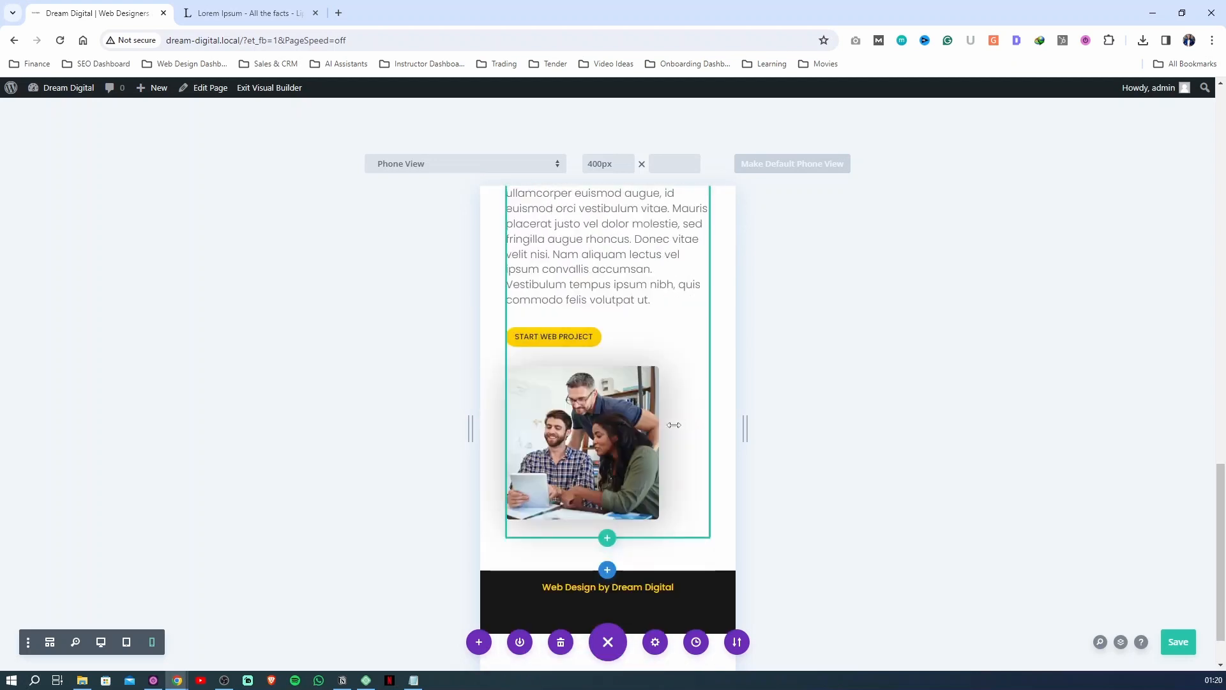
{"action": "scroll", "coordinate": [583, 347], "scroll_direction": "up", "scroll_amount": 2}
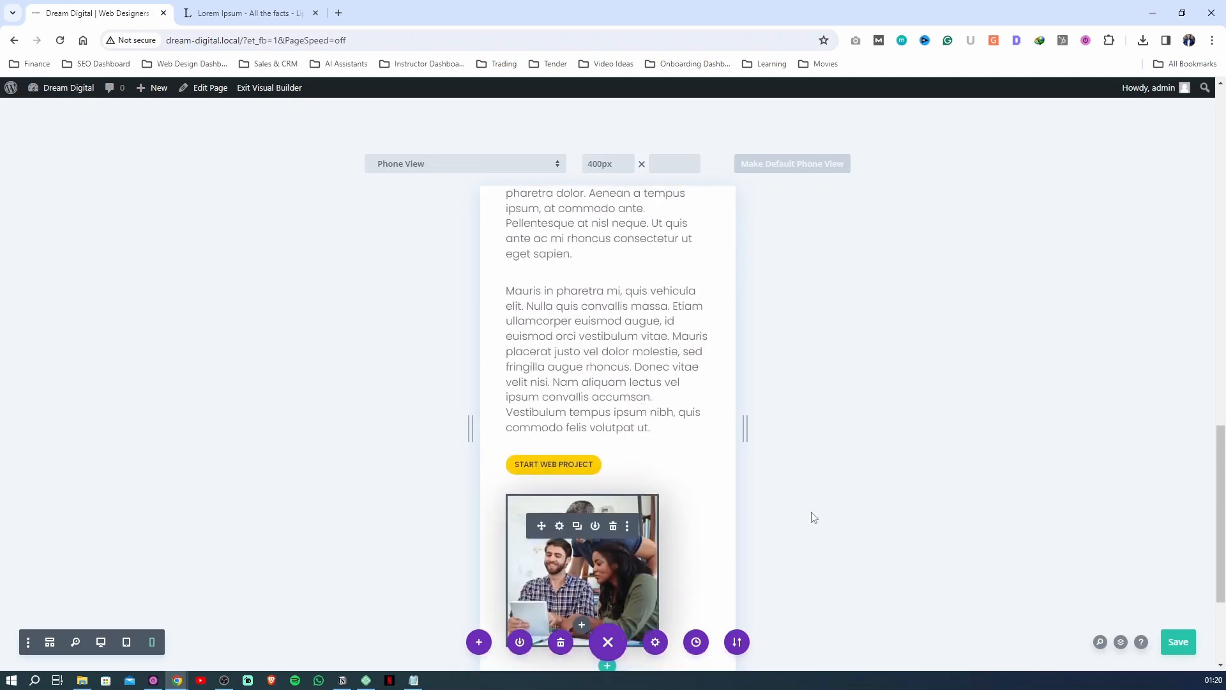
{"action": "mouse_move", "coordinate": [565, 468]}
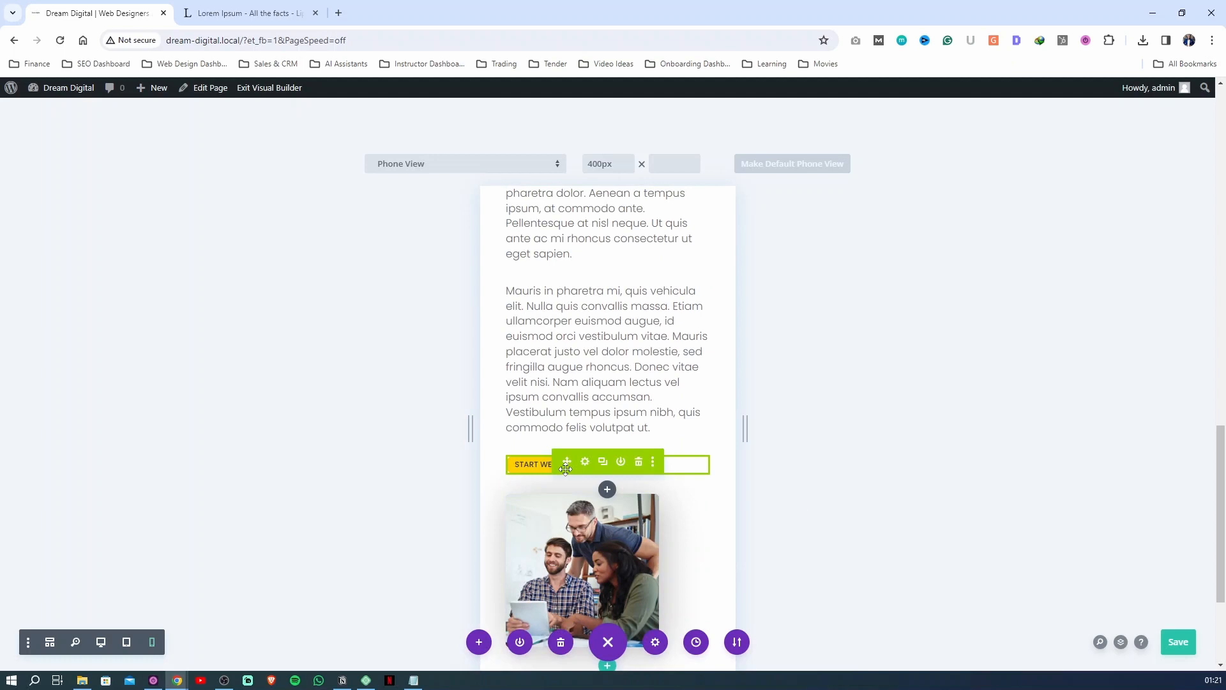
Return to desktop view and move the START WEB PROJECT button module into the image's column, beneath the image
{"action": "left_click", "coordinate": [102, 643]}
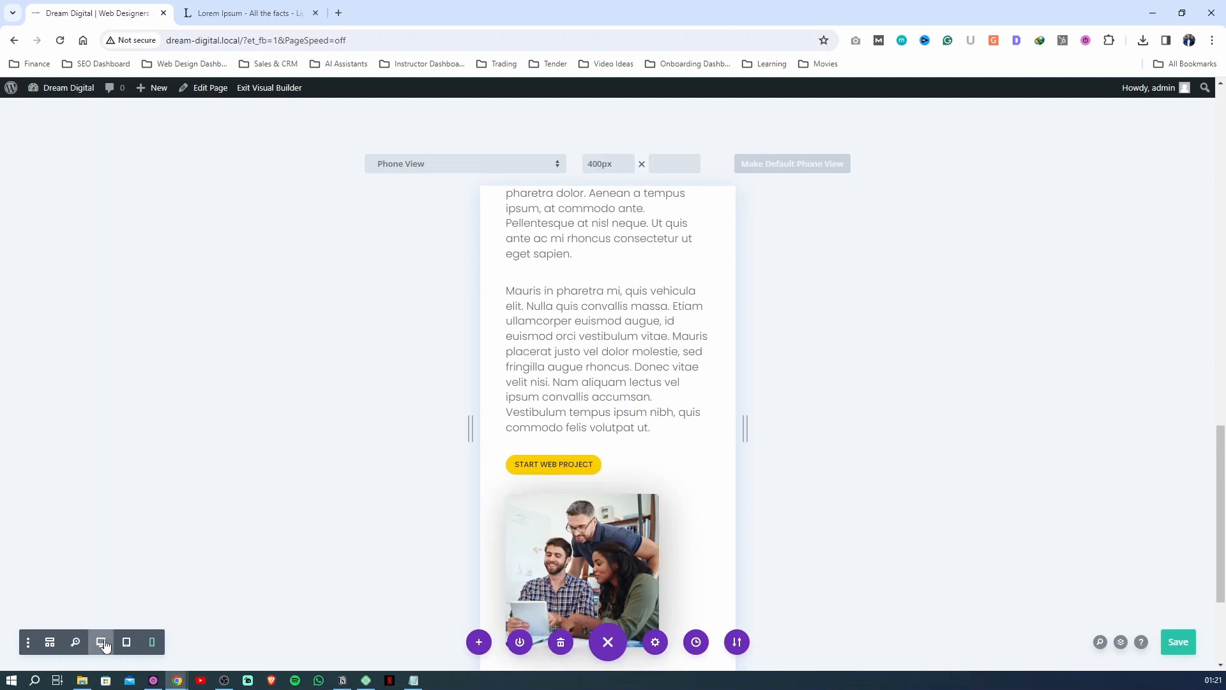
{"action": "scroll", "coordinate": [578, 370], "scroll_direction": "up", "scroll_amount": 2}
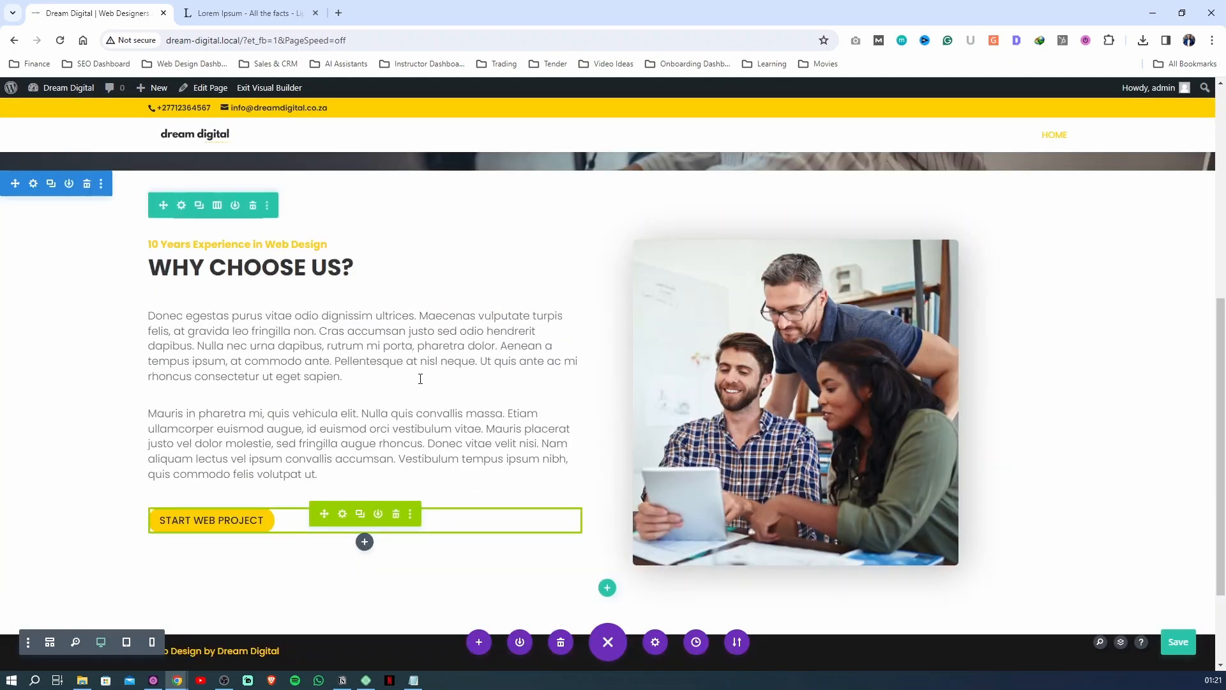
{"action": "scroll", "coordinate": [469, 378], "scroll_direction": "down", "scroll_amount": 1}
{"action": "mouse_move", "coordinate": [304, 459]}
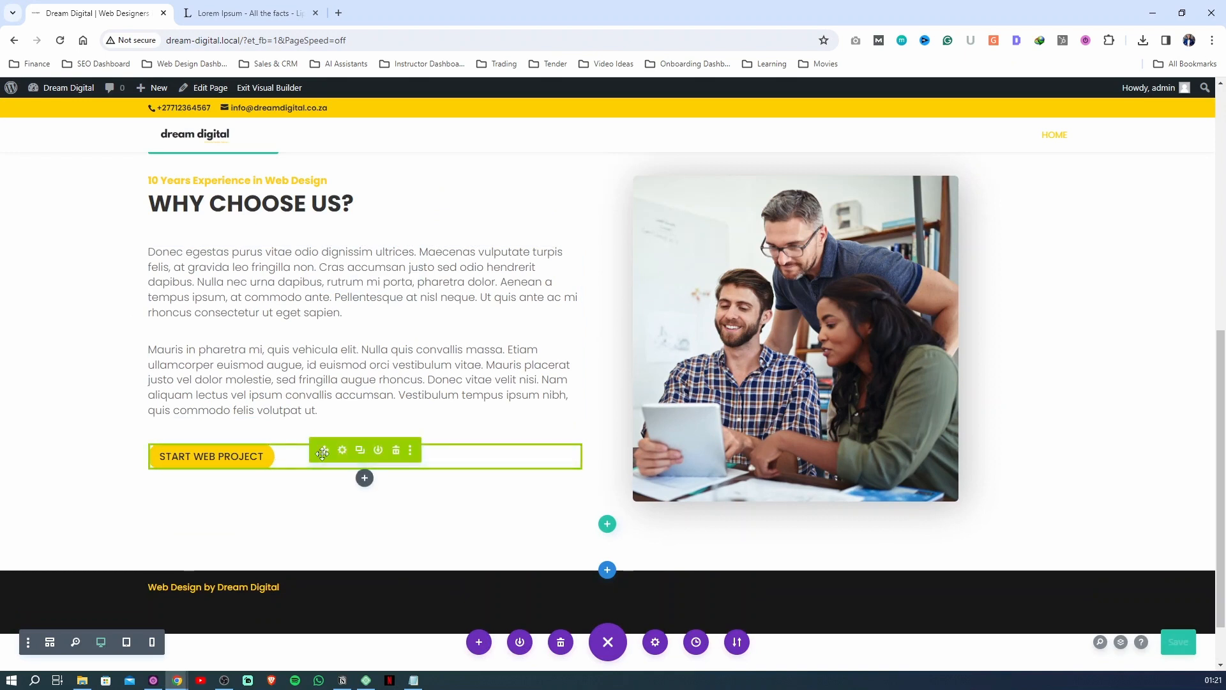
{"action": "left_click_drag", "start_coordinate": [322, 454], "coordinate": [723, 509]}
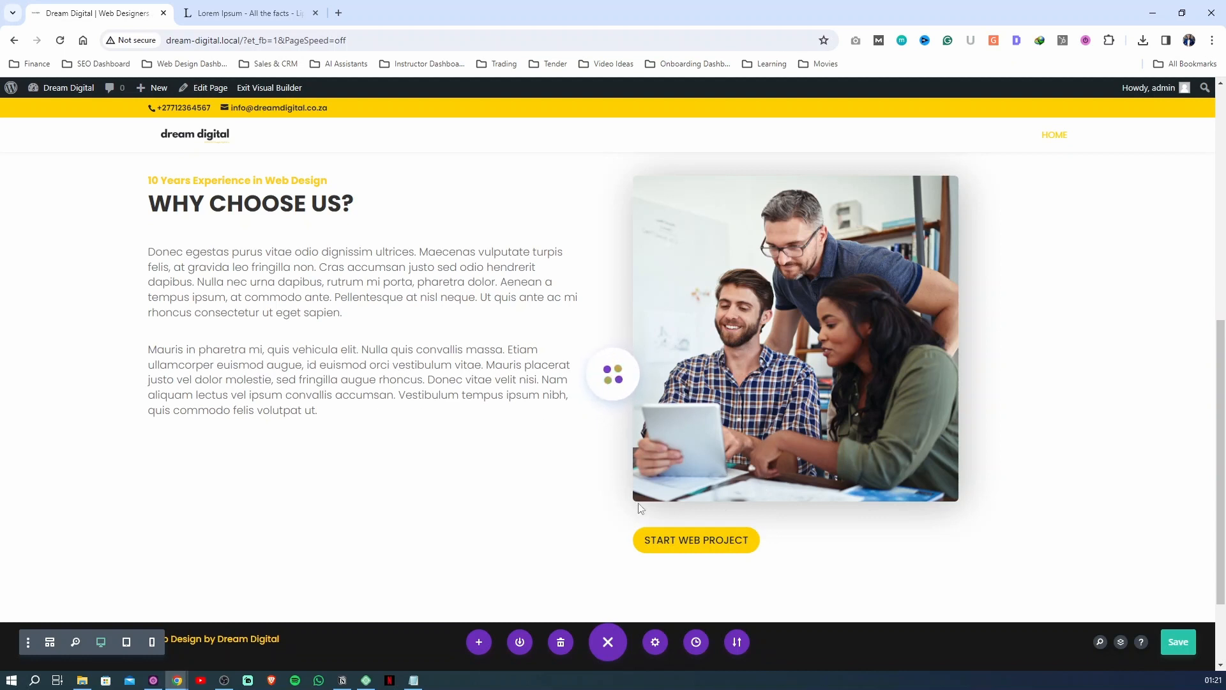
Insert a one-column row beneath the WHY CHOOSE US? content and move the START WEB PROJECT button from the image's column into it
{"action": "left_click", "coordinate": [607, 575]}
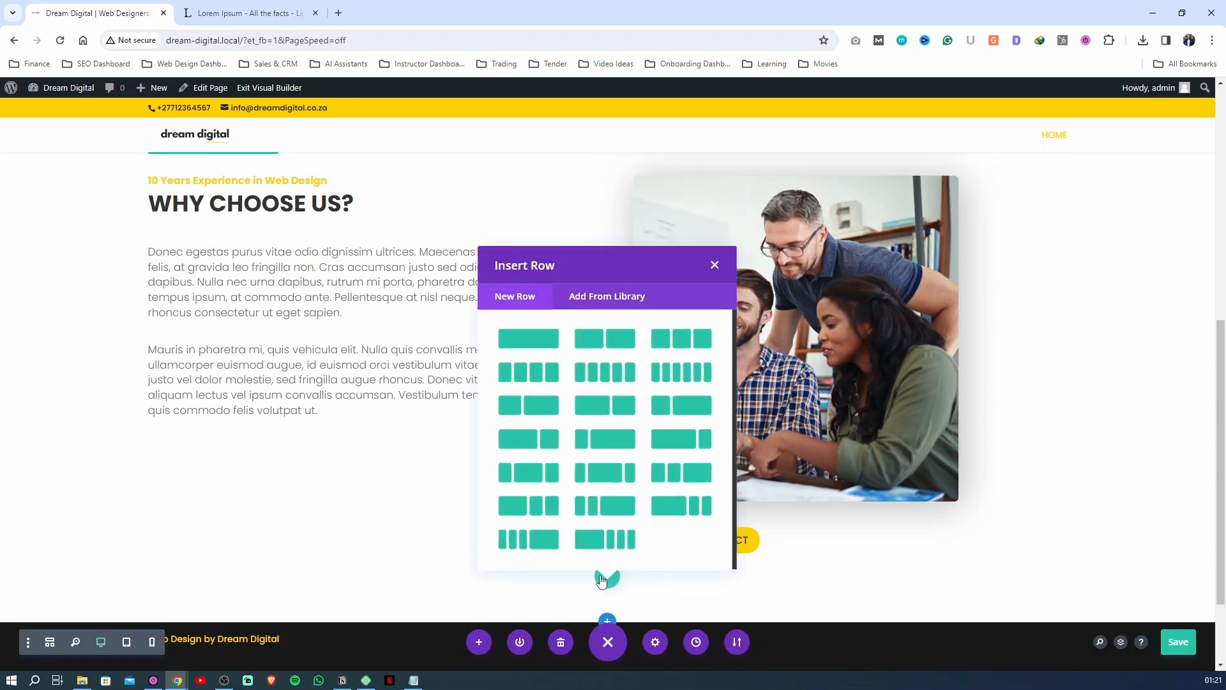
{"action": "left_click", "coordinate": [539, 337]}
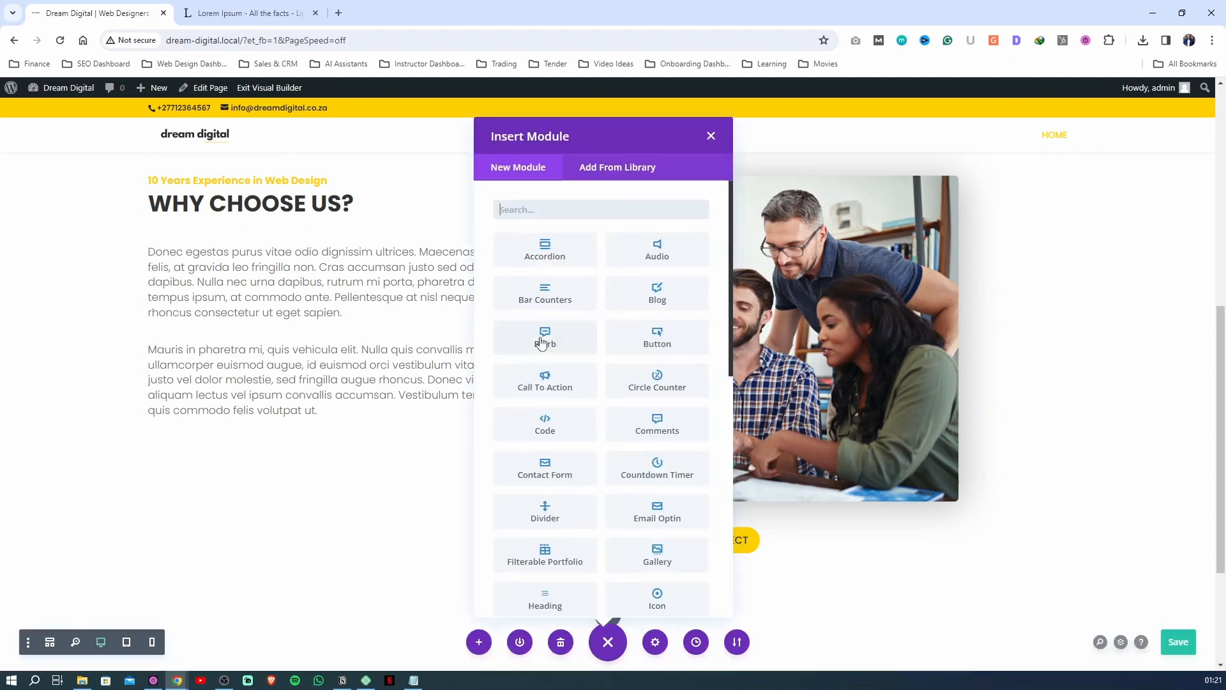
{"action": "left_click", "coordinate": [710, 135]}
{"action": "scroll", "coordinate": [652, 472], "scroll_direction": "down", "scroll_amount": 1}
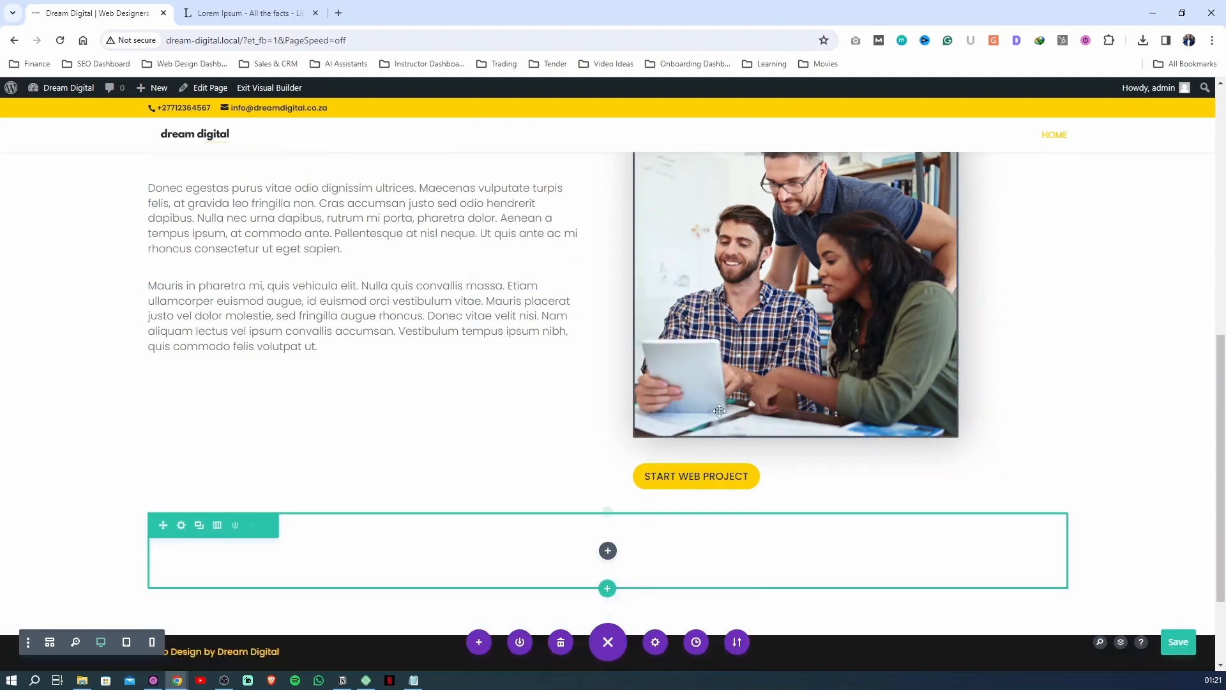
{"action": "left_click_drag", "start_coordinate": [806, 471], "coordinate": [635, 530]}
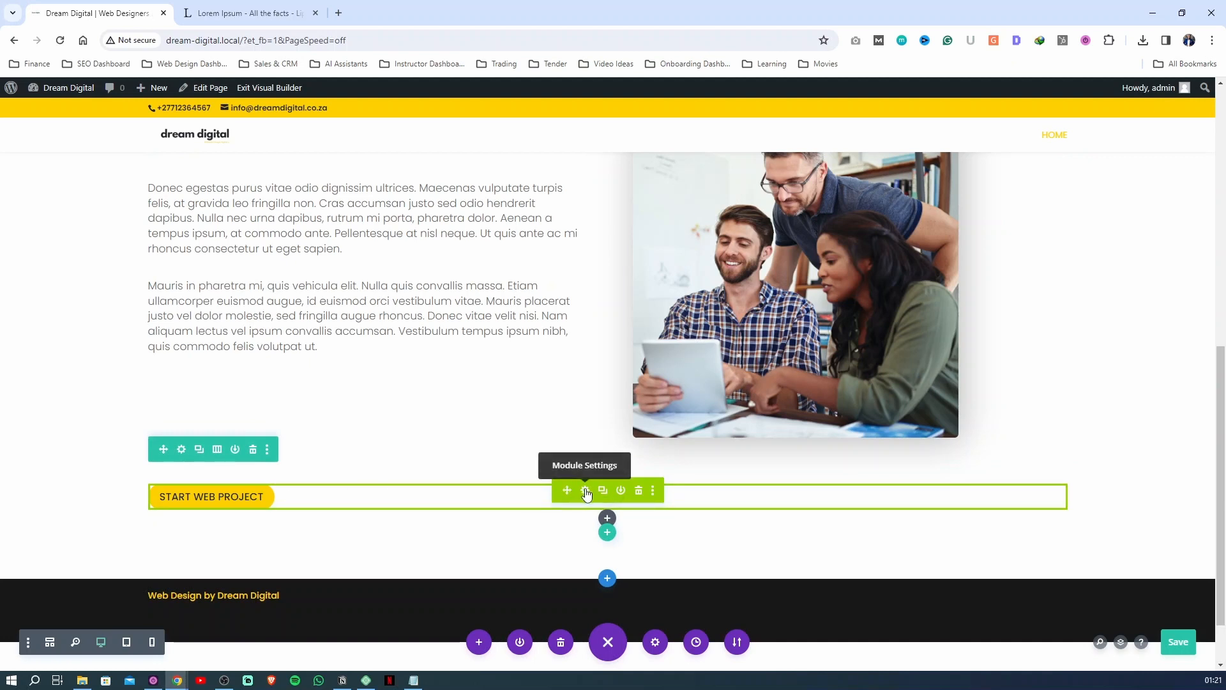
Set the START WEB PROJECT button's alignment to center within the new row
{"action": "left_click", "coordinate": [585, 491]}
{"action": "left_click", "coordinate": [991, 217]}
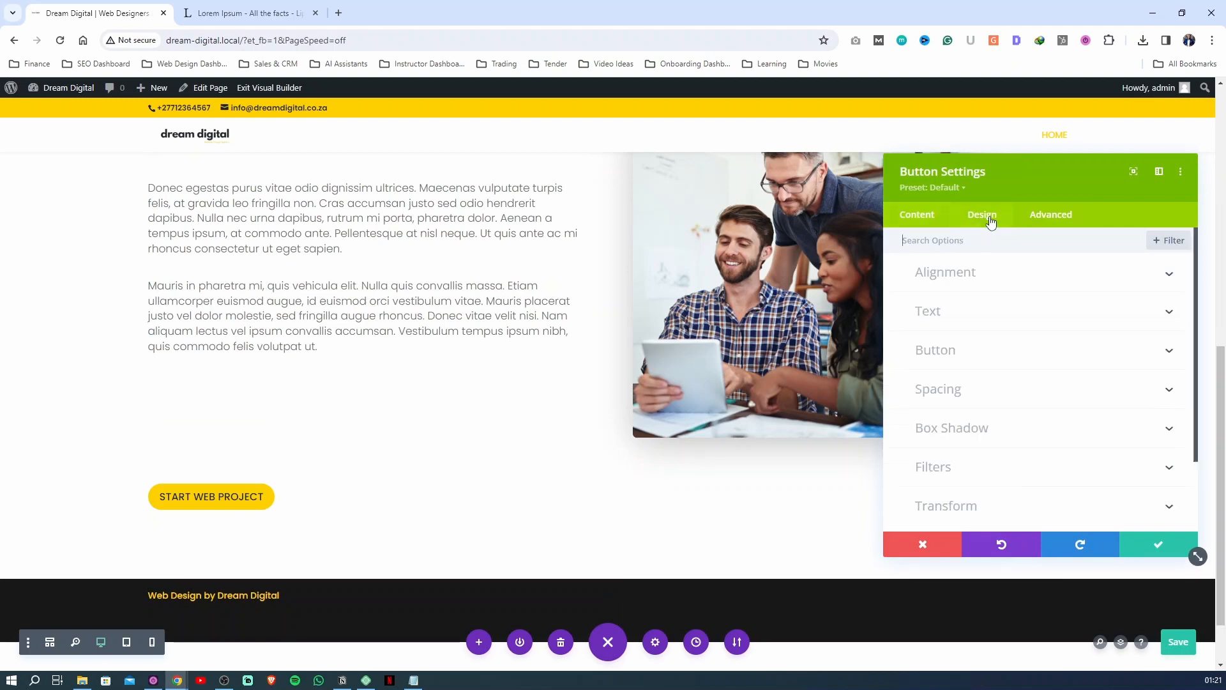
{"action": "left_click", "coordinate": [1048, 321]}
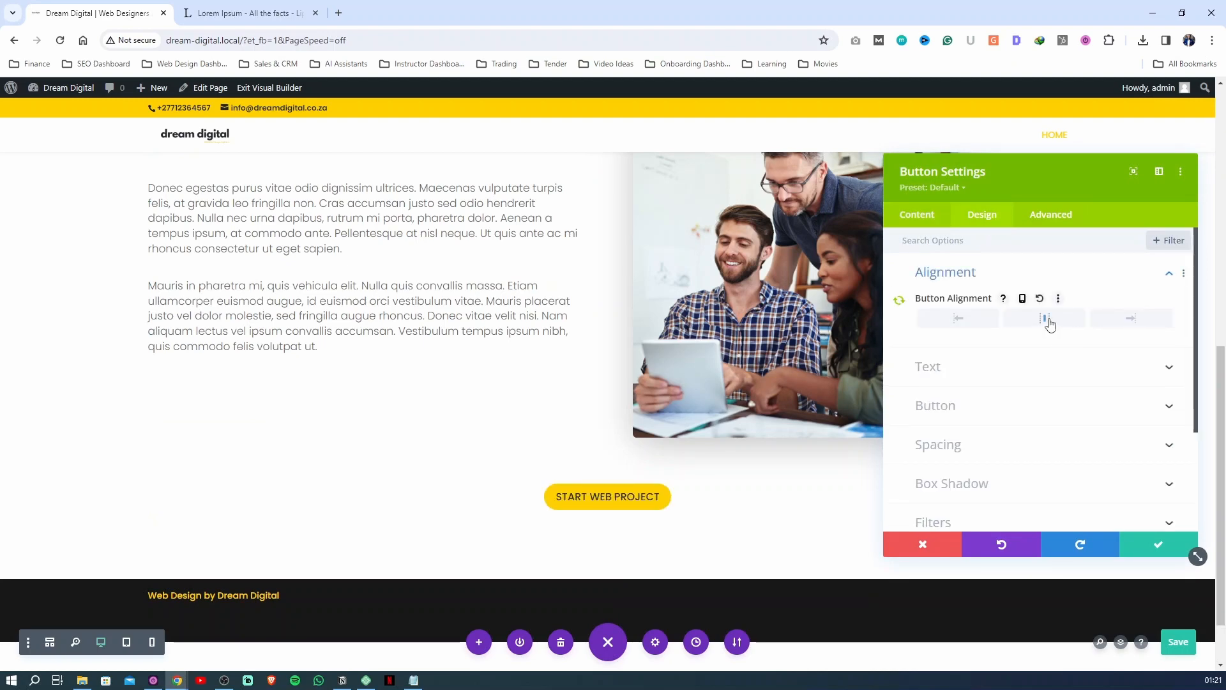
In tablet view, set the WHY CHOOSE US? image's alignment to center
{"action": "left_click", "coordinate": [125, 642]}
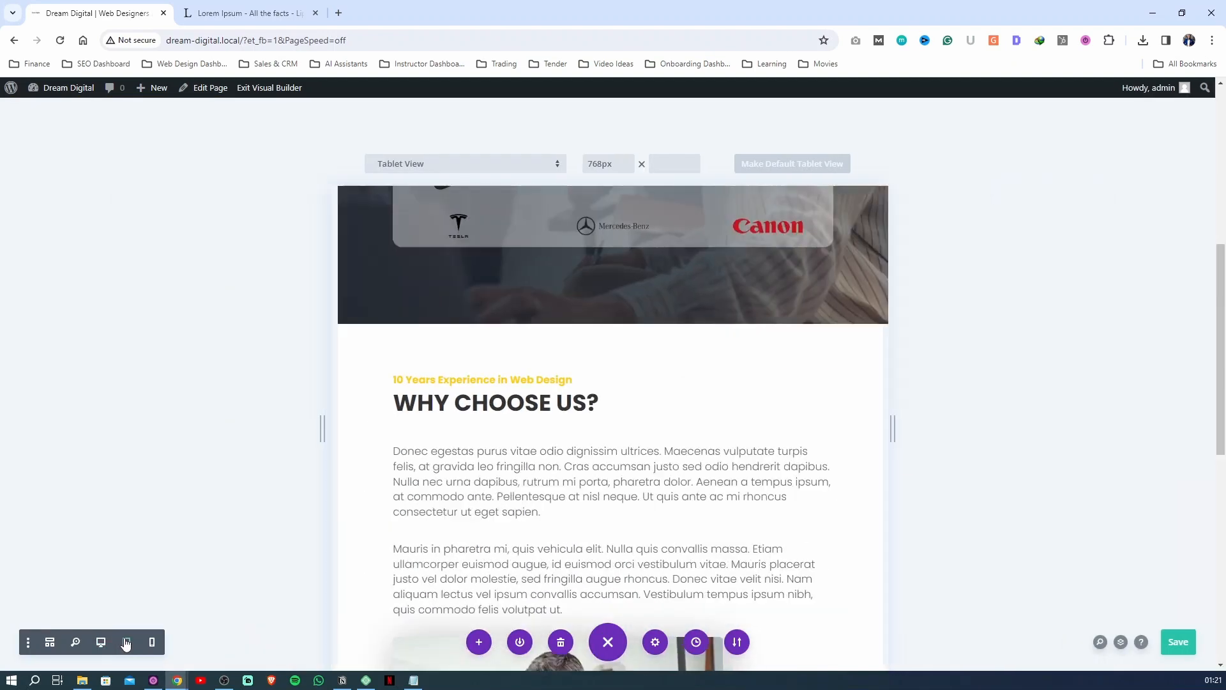
{"action": "scroll", "coordinate": [614, 525], "scroll_direction": "down", "scroll_amount": 8}
{"action": "scroll", "coordinate": [615, 525], "scroll_direction": "up", "scroll_amount": 5}
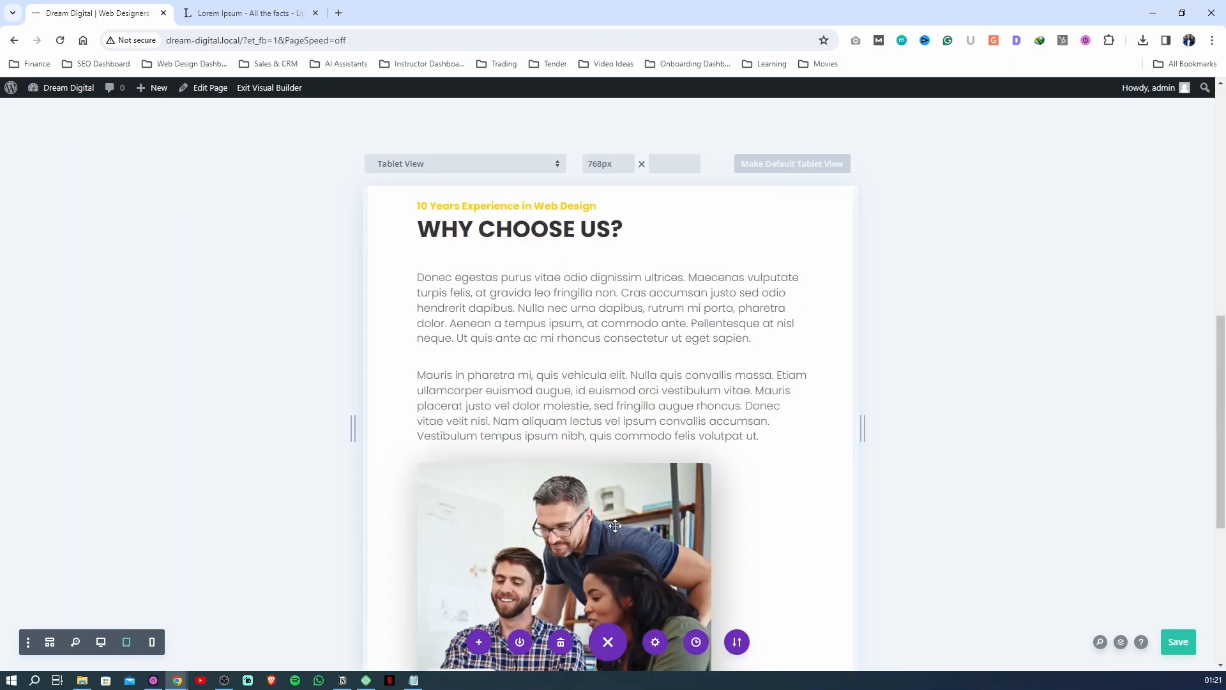
{"action": "scroll", "coordinate": [614, 525], "scroll_direction": "down", "scroll_amount": 4}
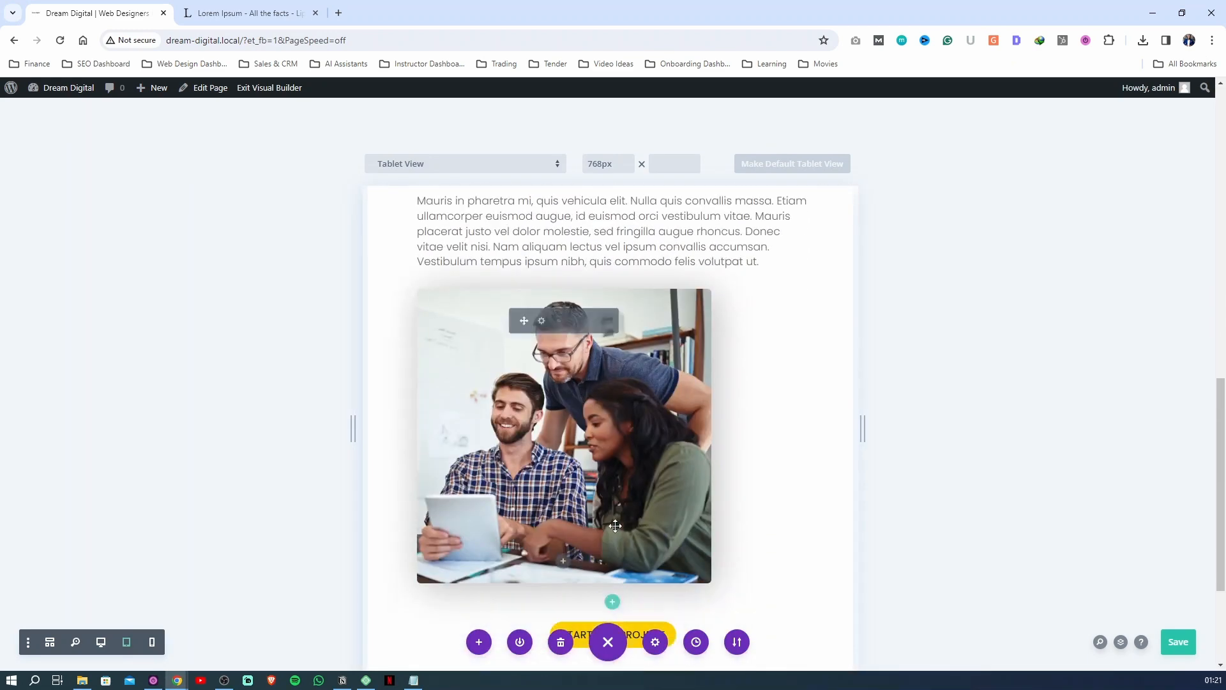
{"action": "left_click", "coordinate": [536, 321]}
{"action": "left_click", "coordinate": [993, 219]}
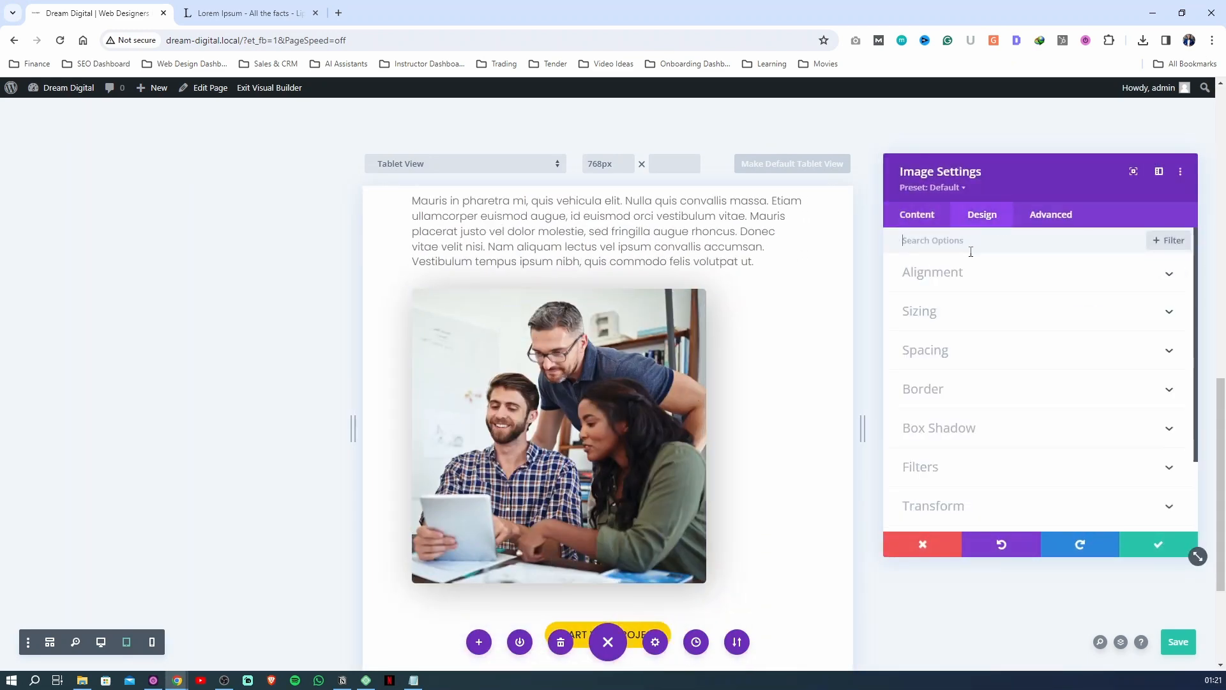
{"action": "left_click", "coordinate": [969, 281]}
{"action": "left_click", "coordinate": [1039, 321]}
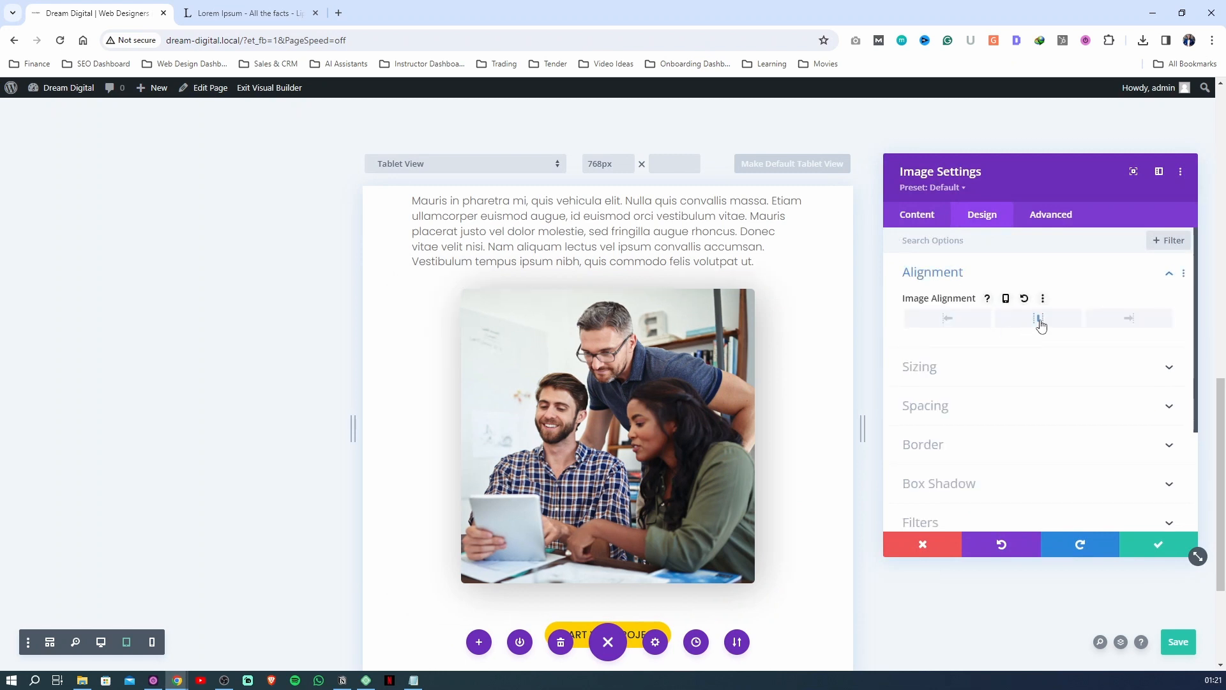
Check the image's alignment at phone size, save the image settings and the page, and return to desktop view
{"action": "left_click", "coordinate": [1007, 300]}
{"action": "left_click", "coordinate": [1127, 324]}
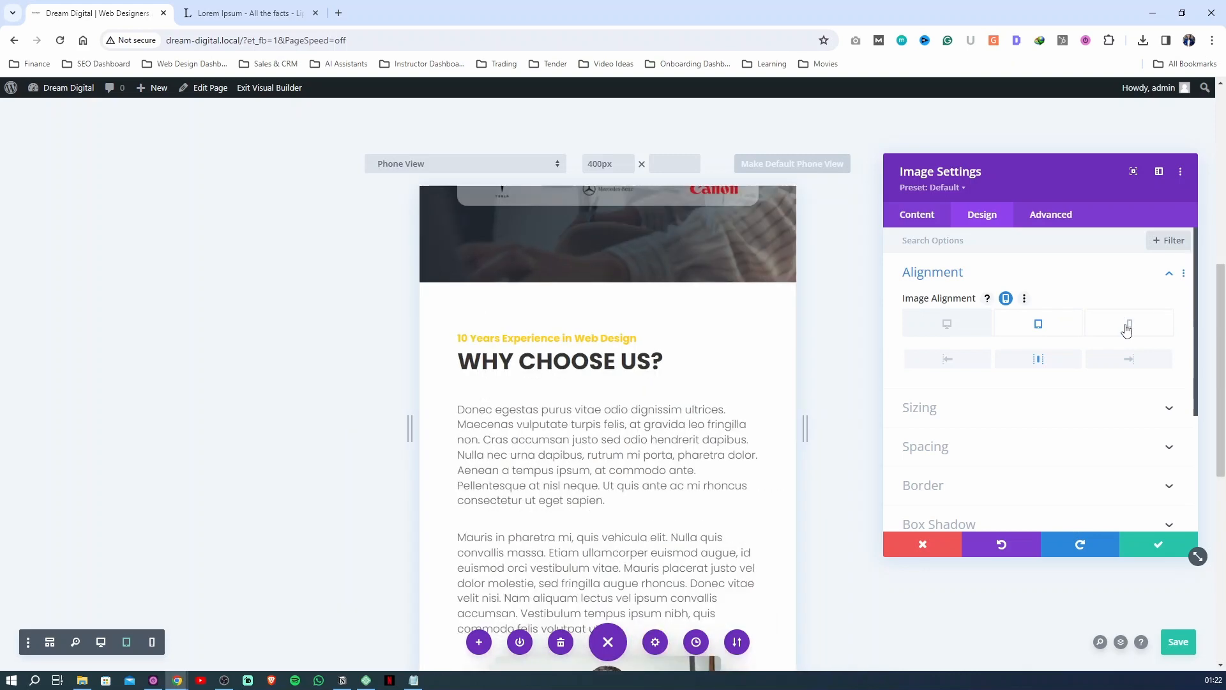
{"action": "scroll", "coordinate": [663, 352], "scroll_direction": "down", "scroll_amount": 10}
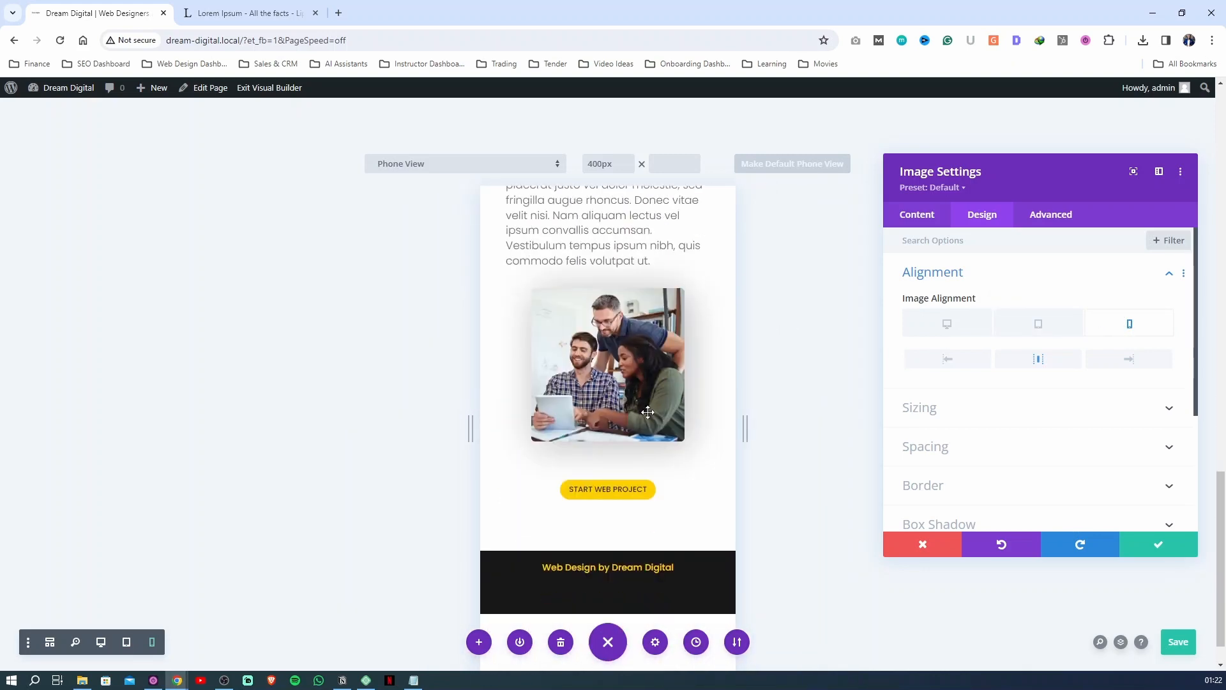
{"action": "scroll", "coordinate": [647, 412], "scroll_direction": "up", "scroll_amount": 10}
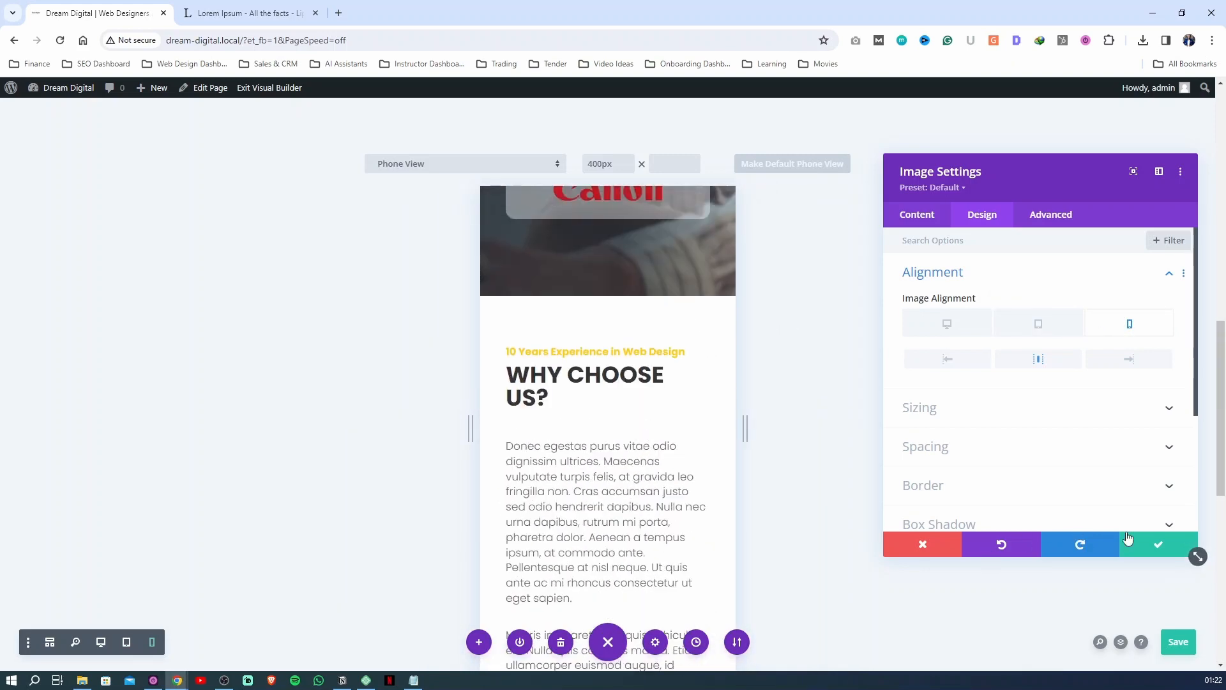
{"action": "left_click", "coordinate": [1153, 543]}
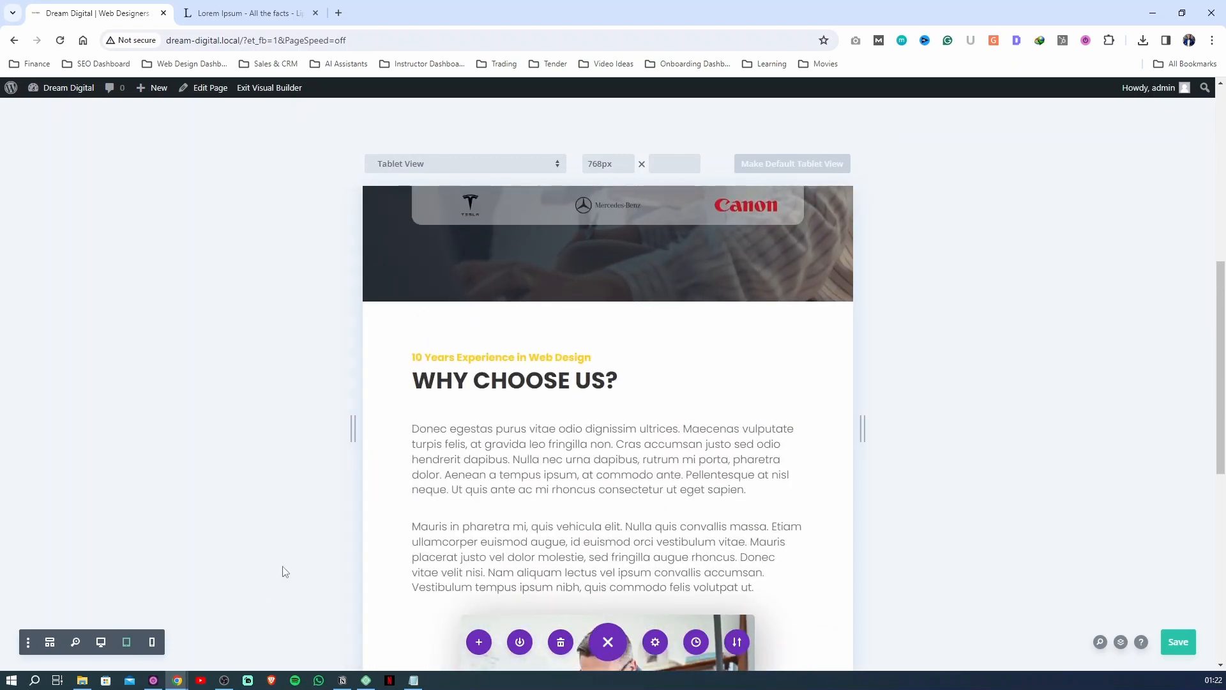
{"action": "key", "text": "ctrl+s"}
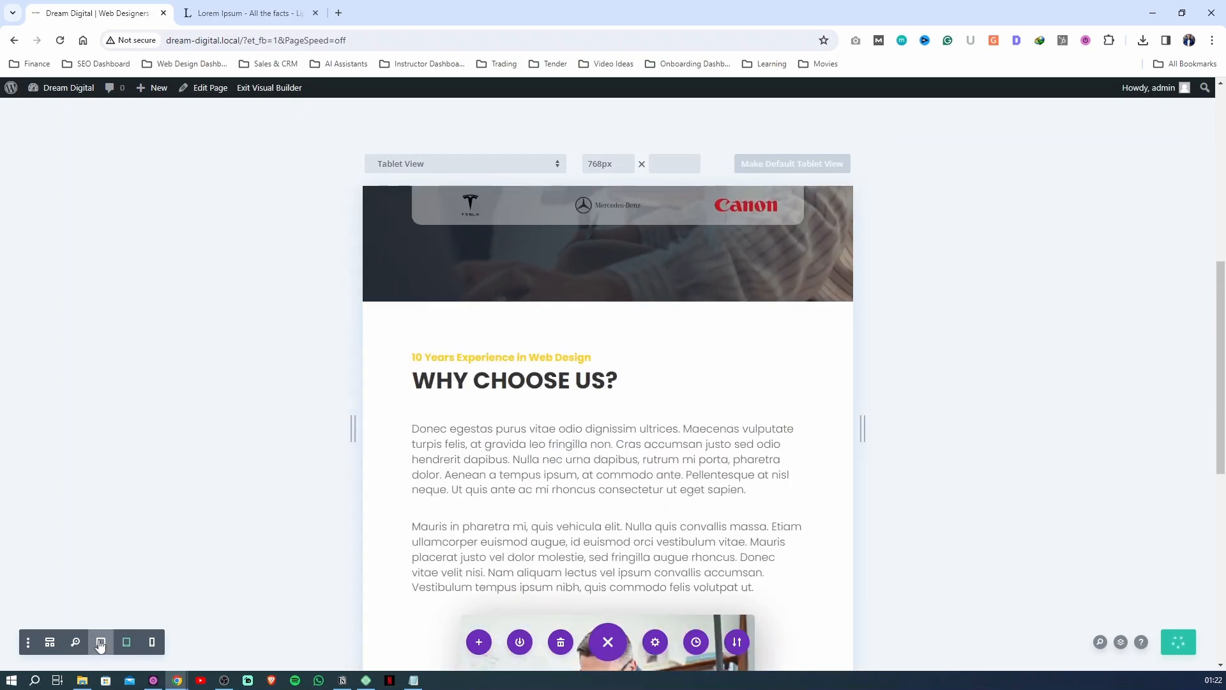
{"action": "left_click", "coordinate": [101, 643]}
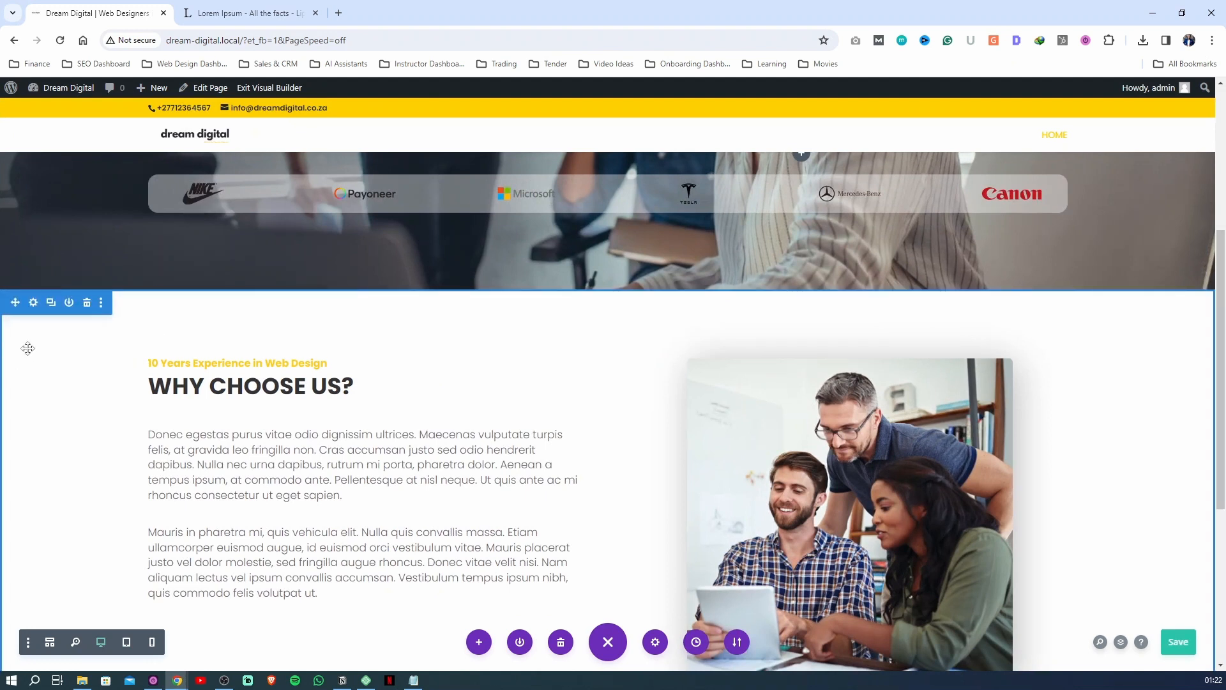
Set the WHY CHOOSE US? section's top and bottom padding to 90px, and save the section settings and the page
{"action": "left_click", "coordinate": [30, 365]}
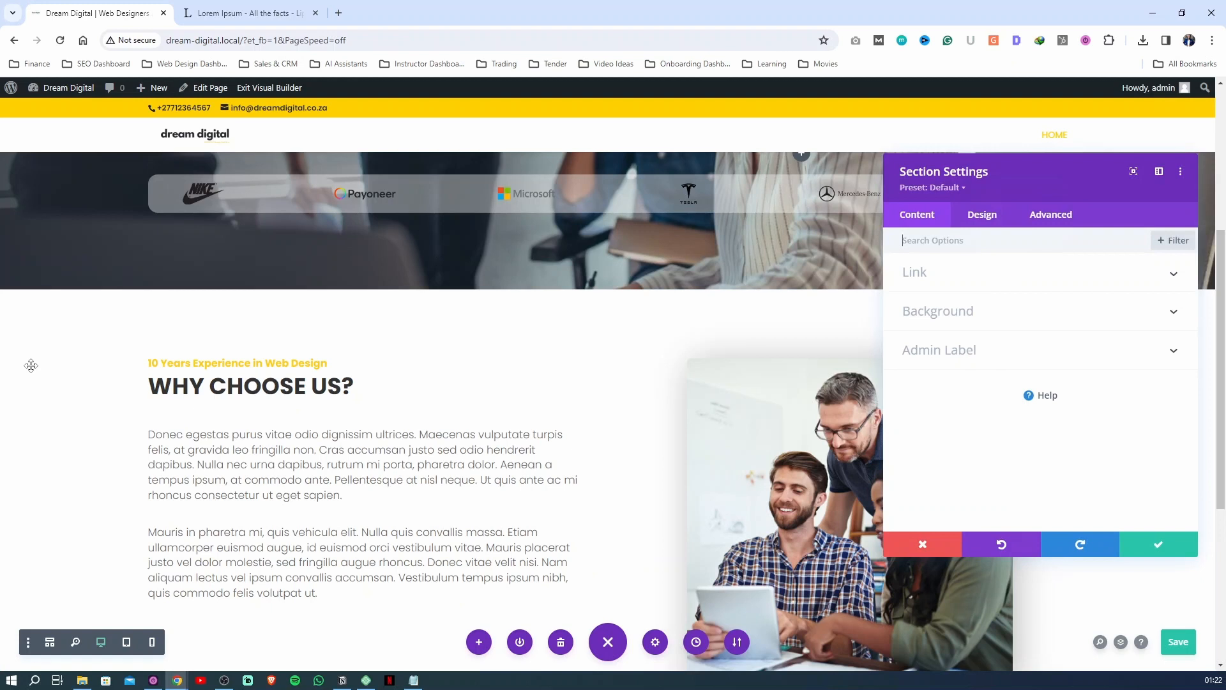
{"action": "left_click", "coordinate": [982, 215]}
{"action": "left_click", "coordinate": [942, 390]}
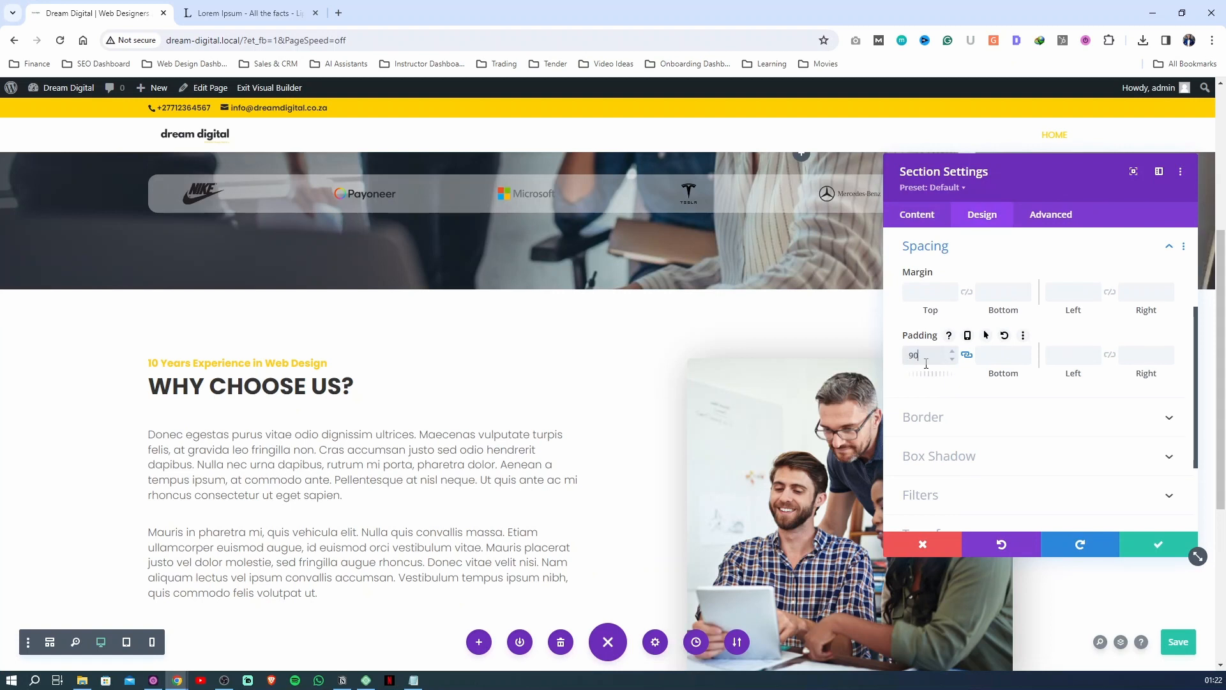
{"action": "type", "text": "px"}
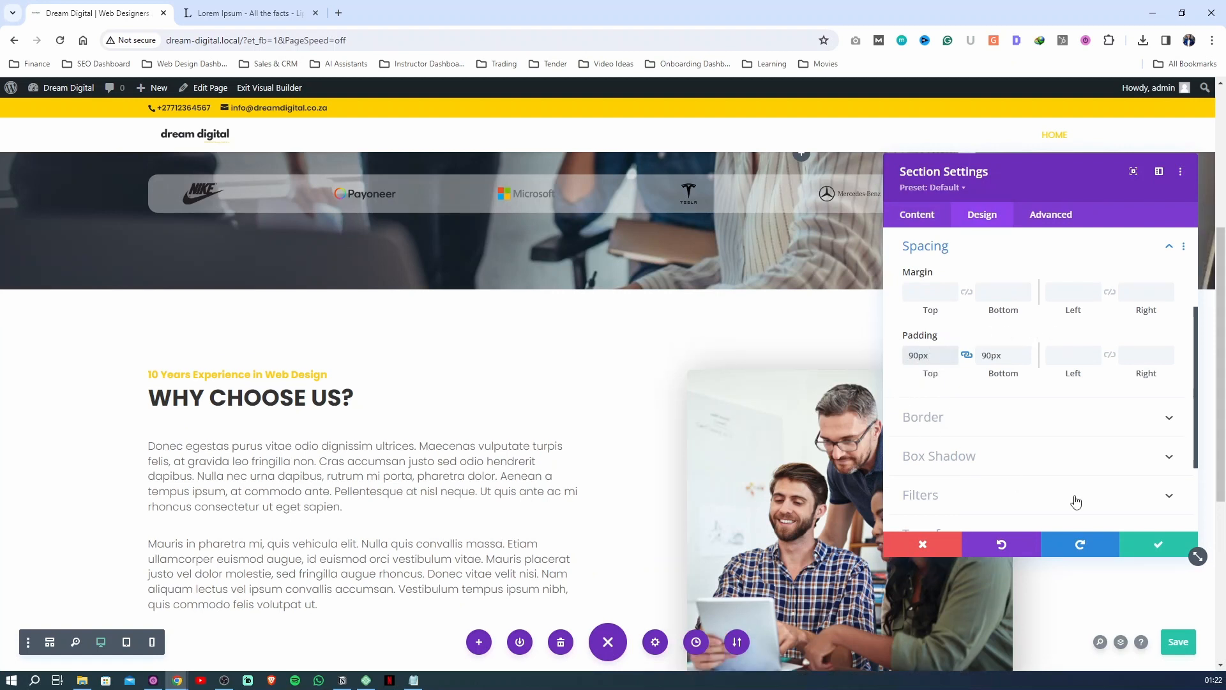
{"action": "left_click", "coordinate": [1152, 550]}
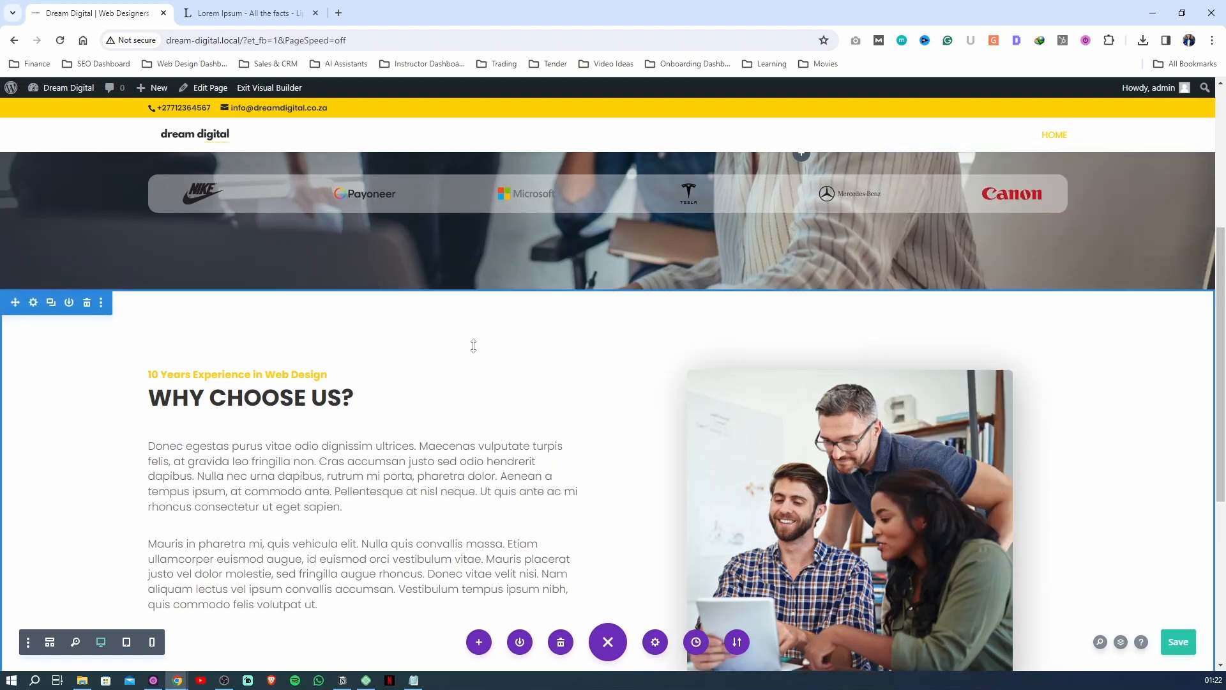
{"action": "scroll", "coordinate": [483, 326], "scroll_direction": "down", "scroll_amount": 5}
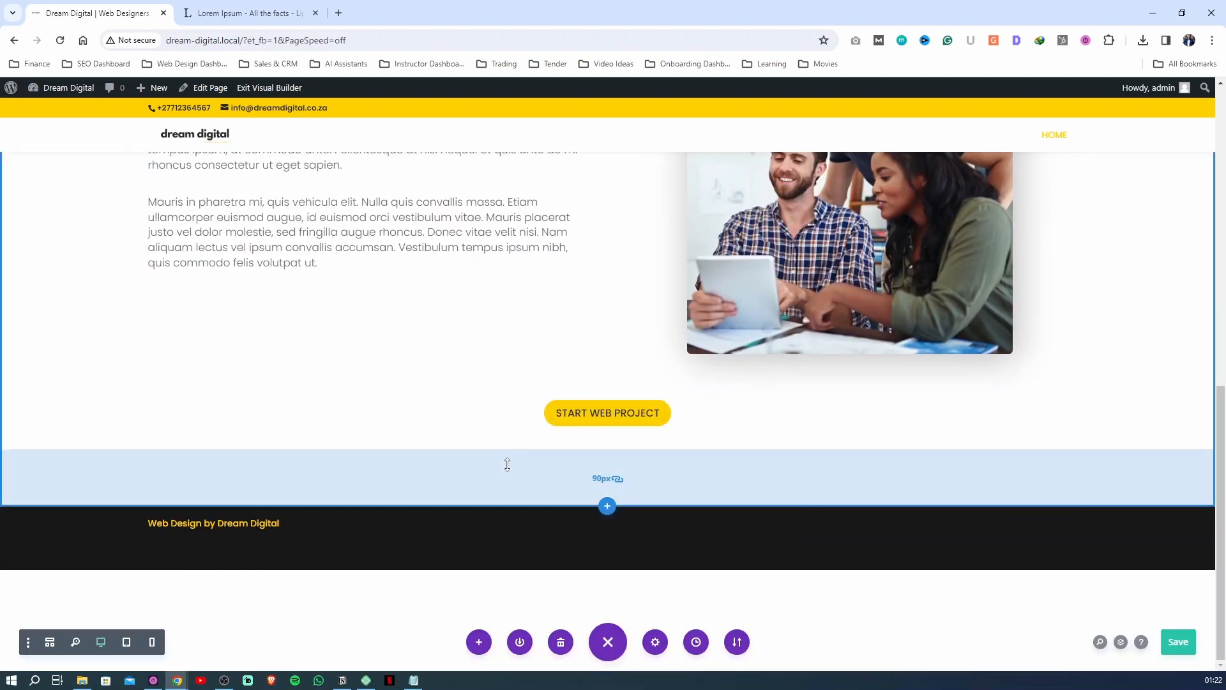
{"action": "scroll", "coordinate": [778, 375], "scroll_direction": "up", "scroll_amount": 10}
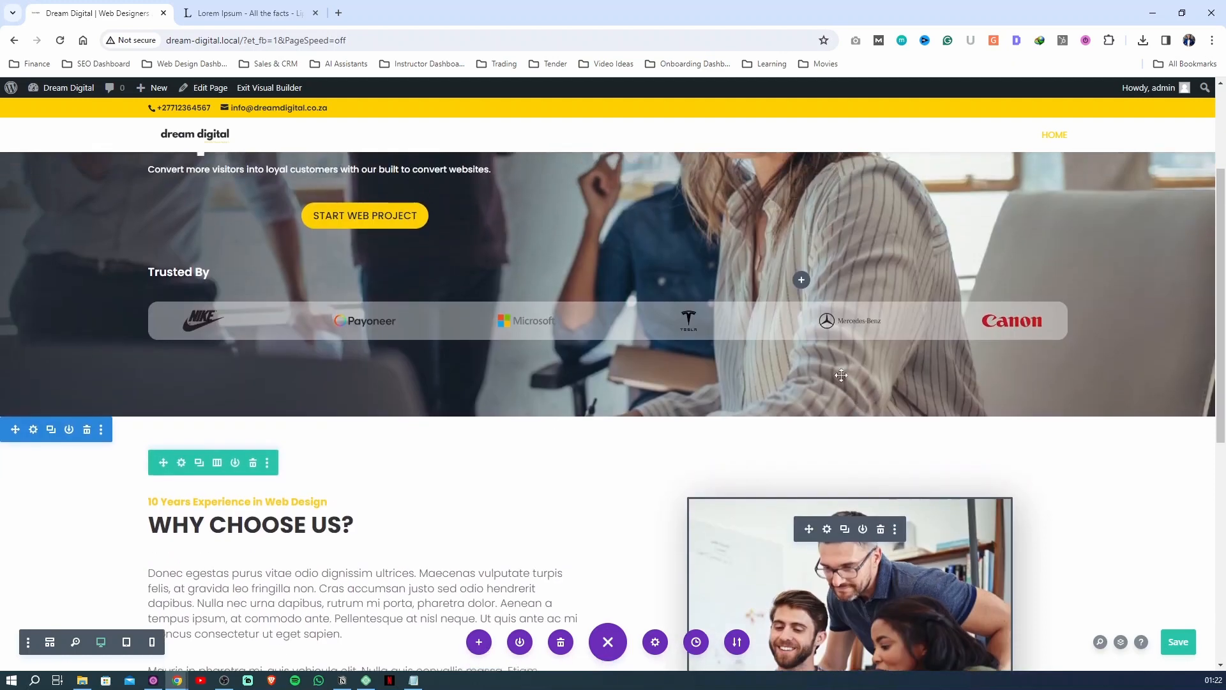
{"action": "scroll", "coordinate": [778, 375], "scroll_direction": "up", "scroll_amount": 2}
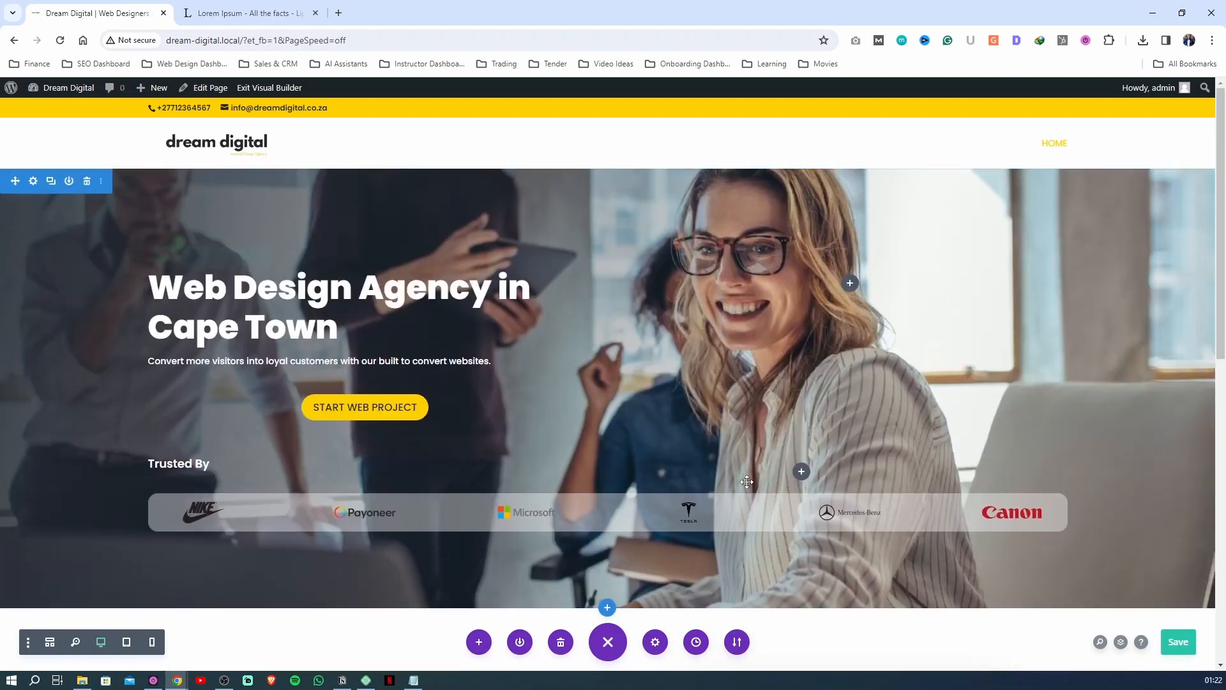
{"action": "left_click", "coordinate": [1189, 649]}
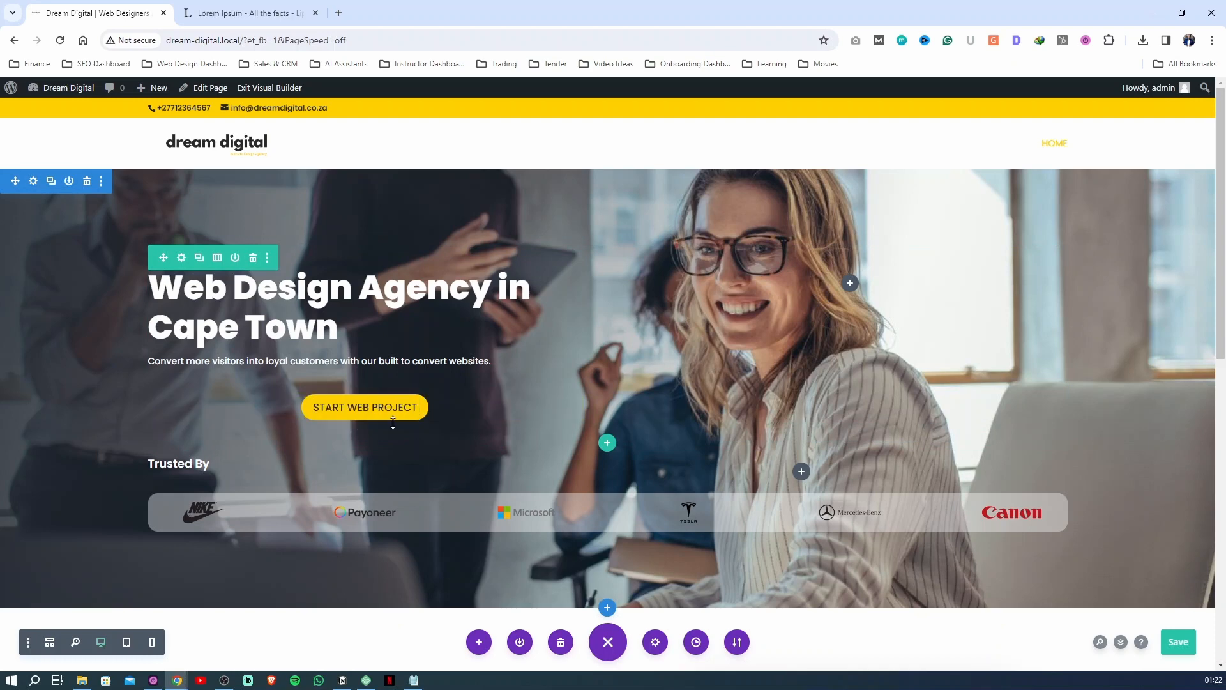
Align the hero section's START WEB PROJECT button to the left, and save its settings and the page
{"action": "scroll", "coordinate": [401, 445], "scroll_direction": "down", "scroll_amount": 2}
{"action": "scroll", "coordinate": [402, 444], "scroll_direction": "down", "scroll_amount": 10}
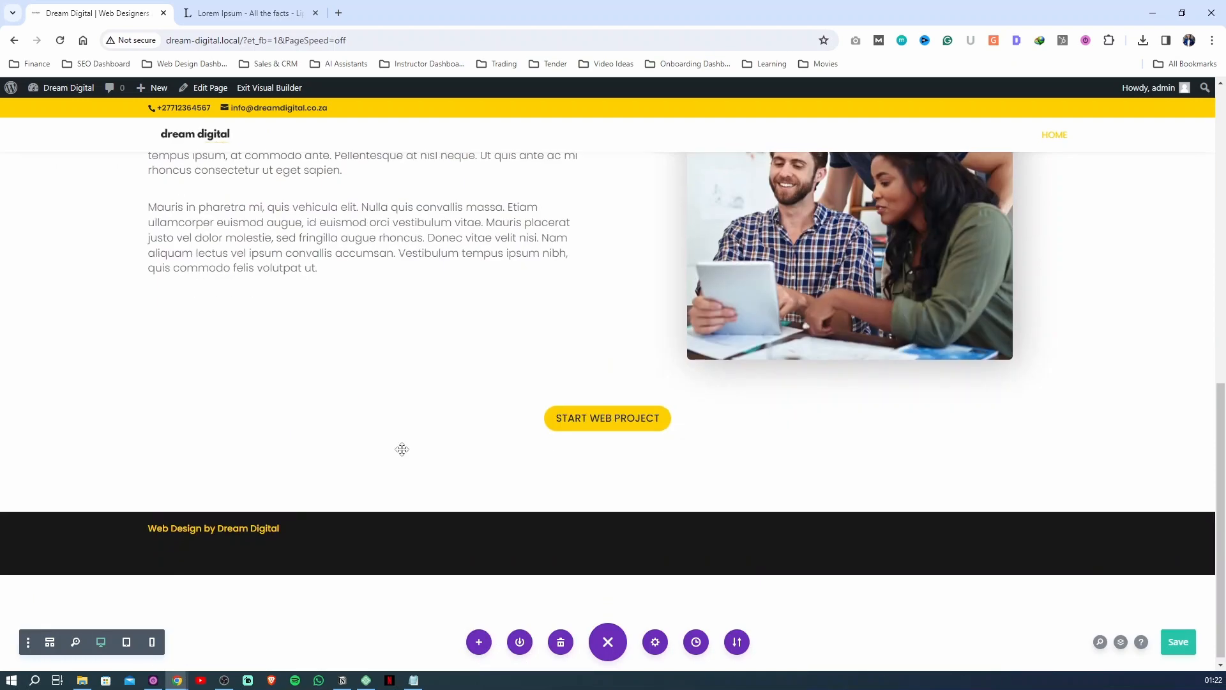
{"action": "mouse_move", "coordinate": [594, 408]}
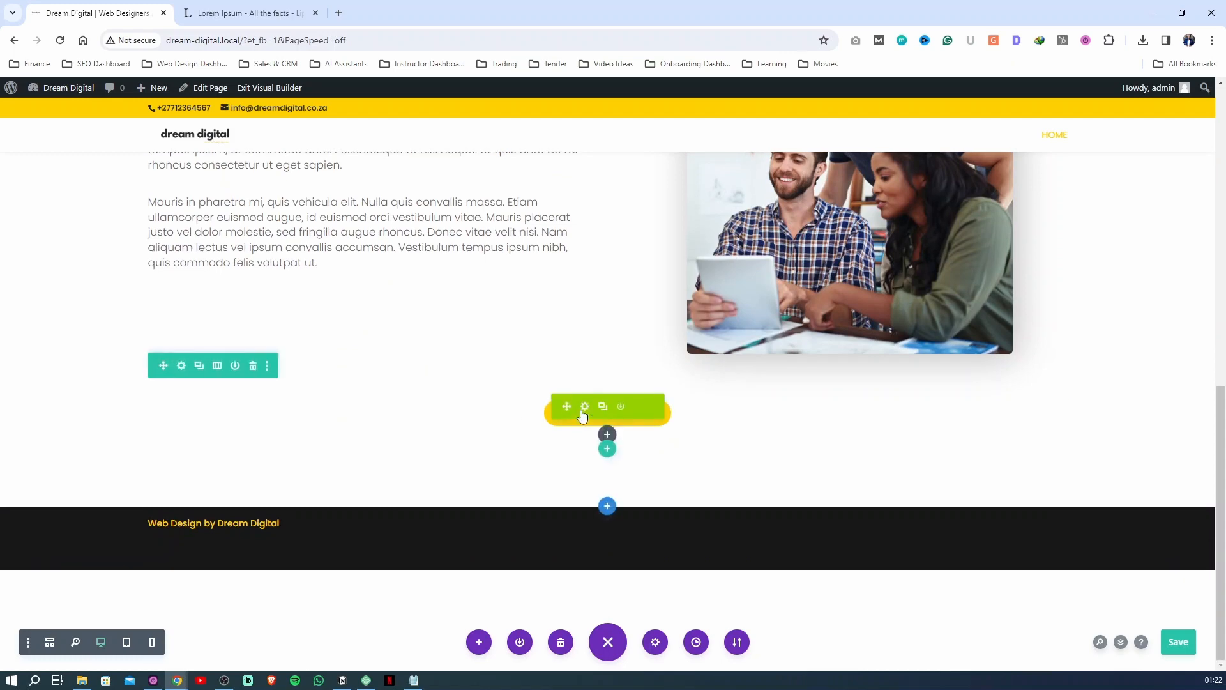
{"action": "scroll", "coordinate": [387, 355], "scroll_direction": "up", "scroll_amount": 12}
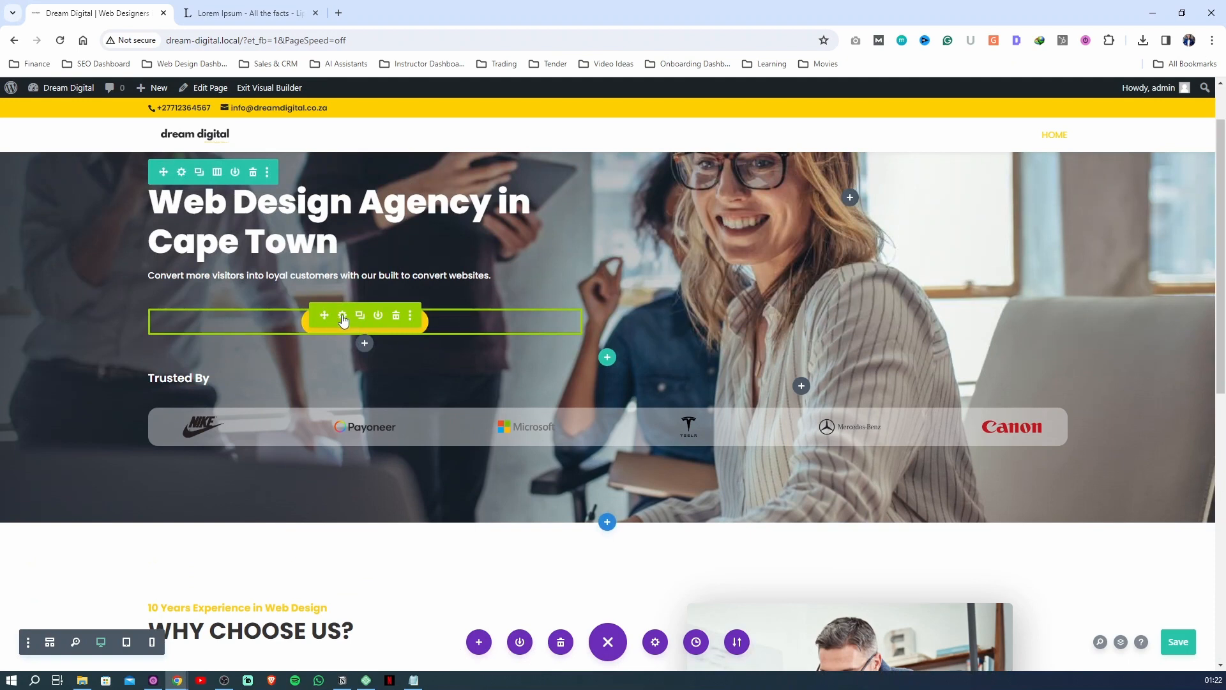
{"action": "left_click", "coordinate": [343, 315]}
{"action": "left_click", "coordinate": [981, 217]}
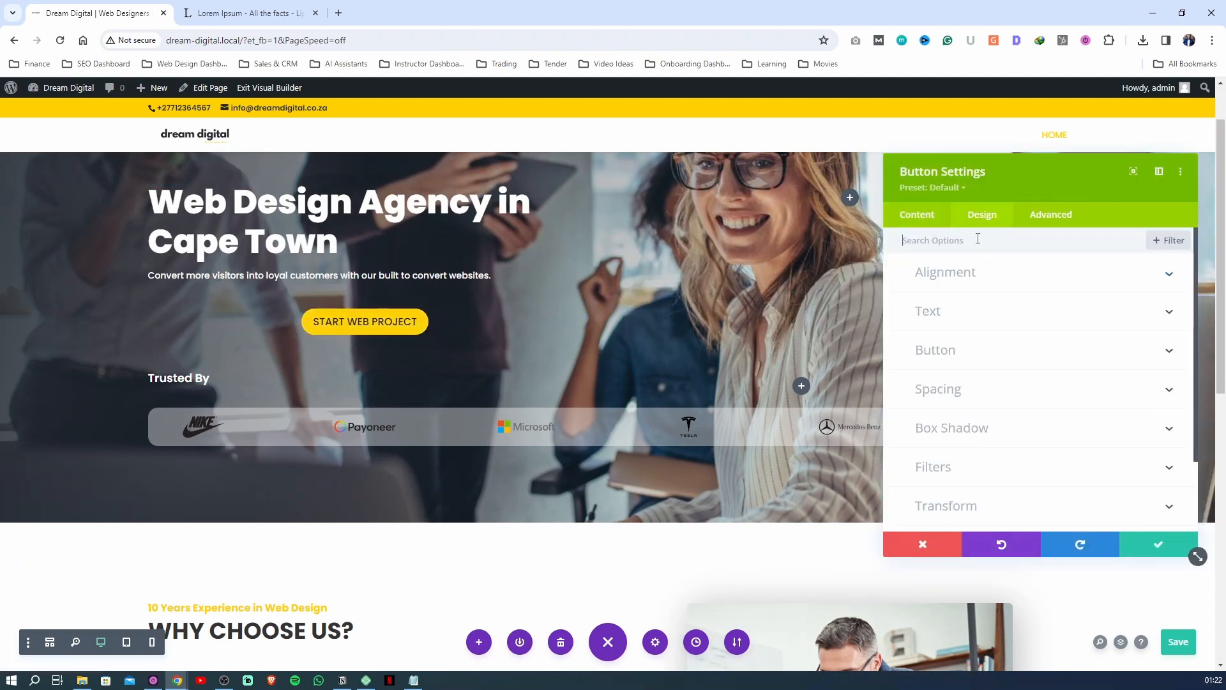
{"action": "left_click", "coordinate": [953, 275]}
{"action": "left_click", "coordinate": [957, 318]}
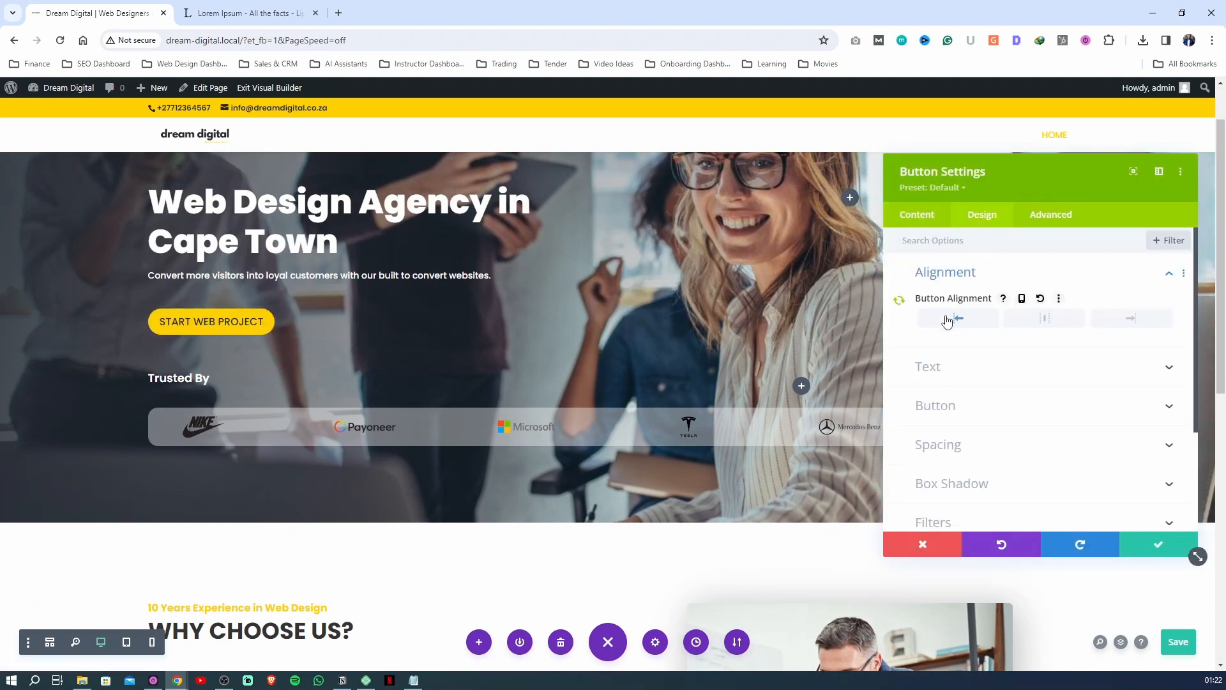
{"action": "left_click", "coordinate": [1159, 546]}
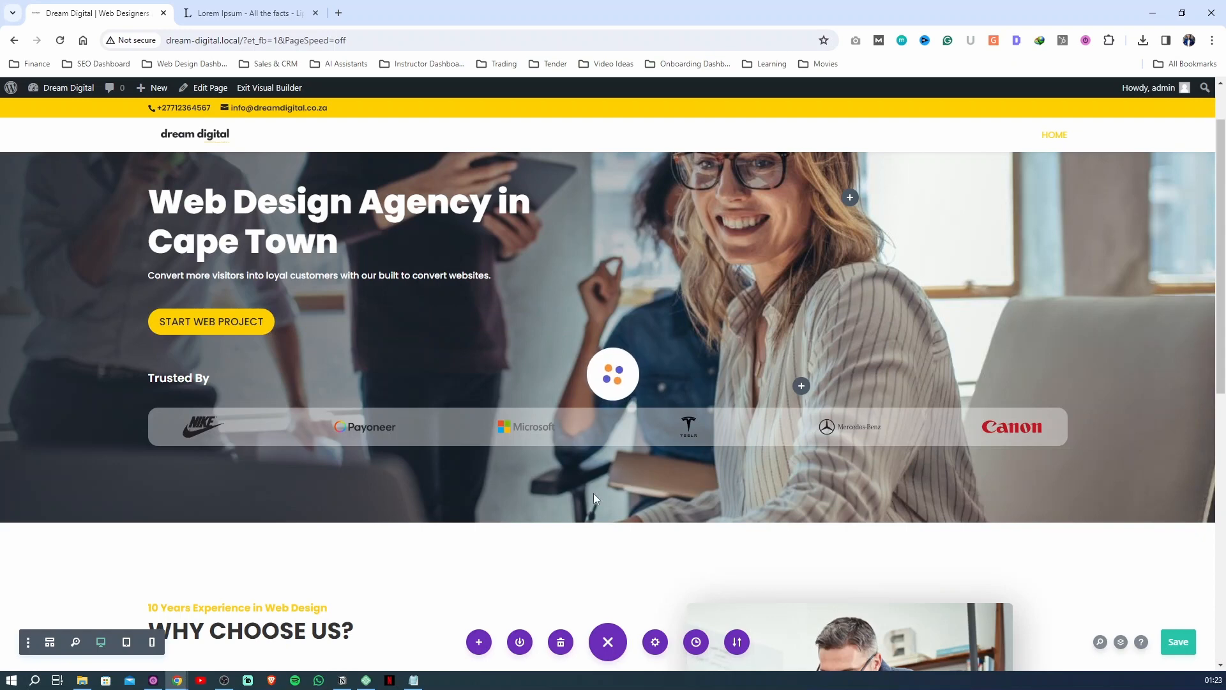
{"action": "left_click", "coordinate": [1177, 638]}
Disable global syncing of the alignment for the WHY CHOOSE US? section's START WEB PROJECT button, center it, and save the page
{"action": "scroll", "coordinate": [897, 541], "scroll_direction": "down", "scroll_amount": 8}
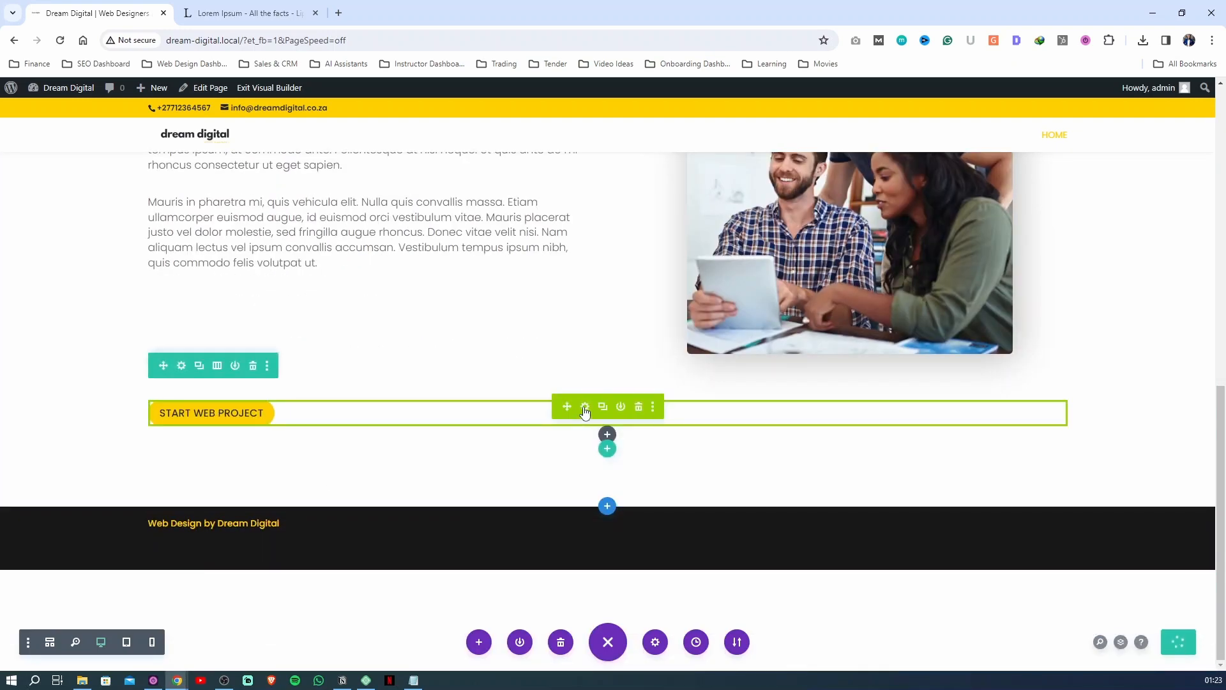
{"action": "left_click", "coordinate": [583, 406]}
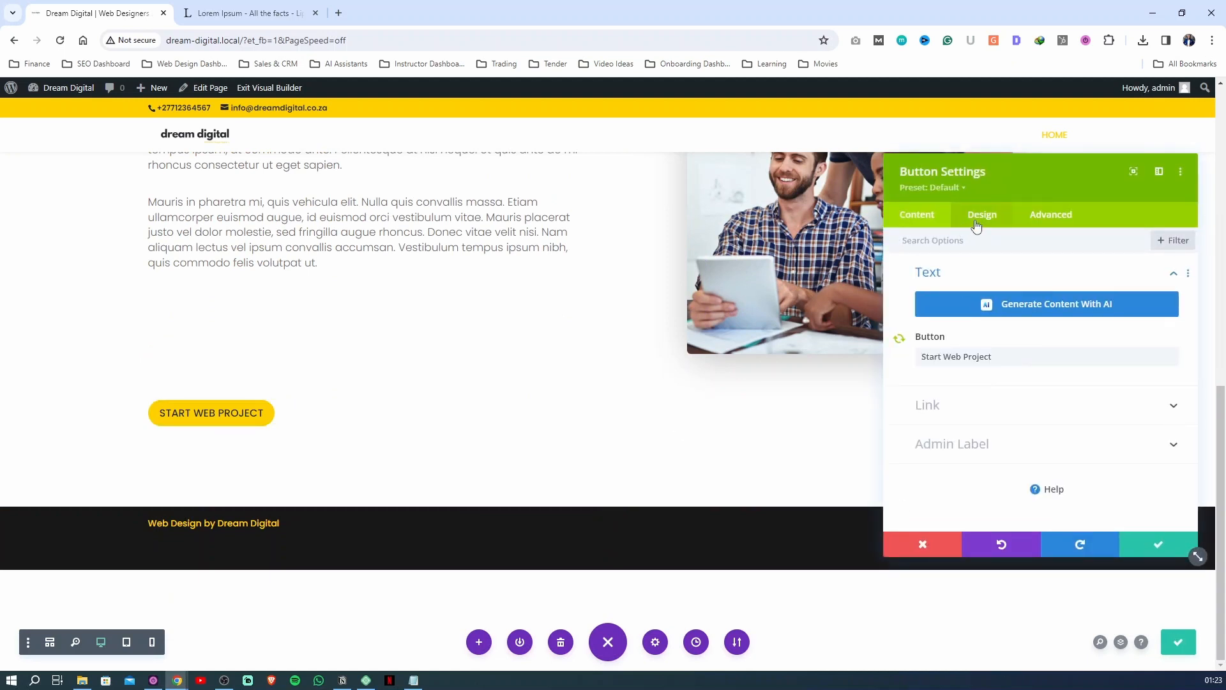
{"action": "left_click", "coordinate": [982, 217]}
{"action": "left_click", "coordinate": [975, 285]}
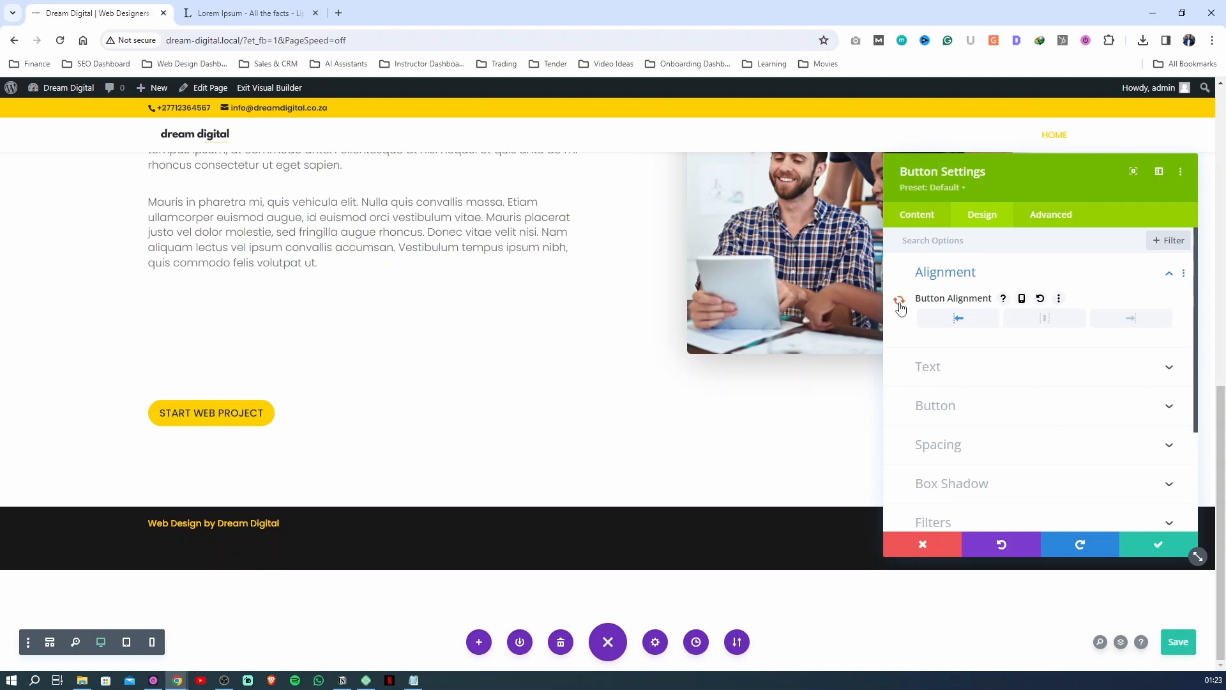
{"action": "left_click", "coordinate": [1060, 317]}
{"action": "left_click", "coordinate": [1181, 642]}
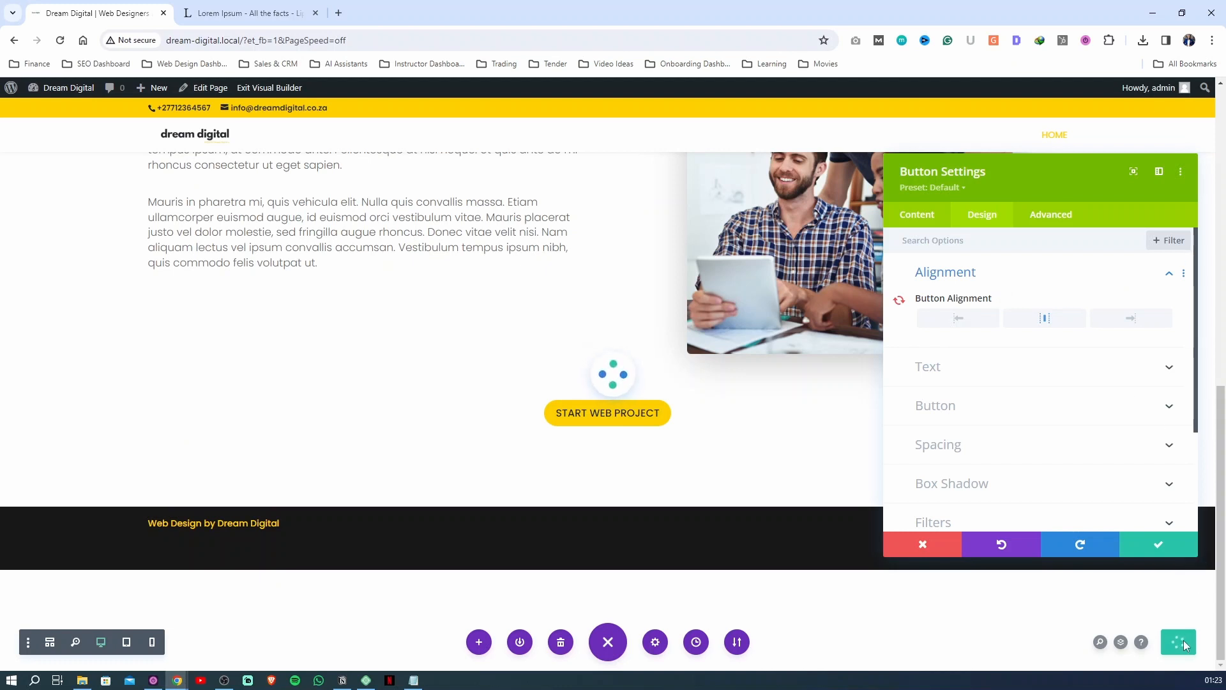
Save the settings of the WHY CHOOSE US? section's START WEB PROJECT button, review the page, and save it
{"action": "left_click", "coordinate": [1157, 546]}
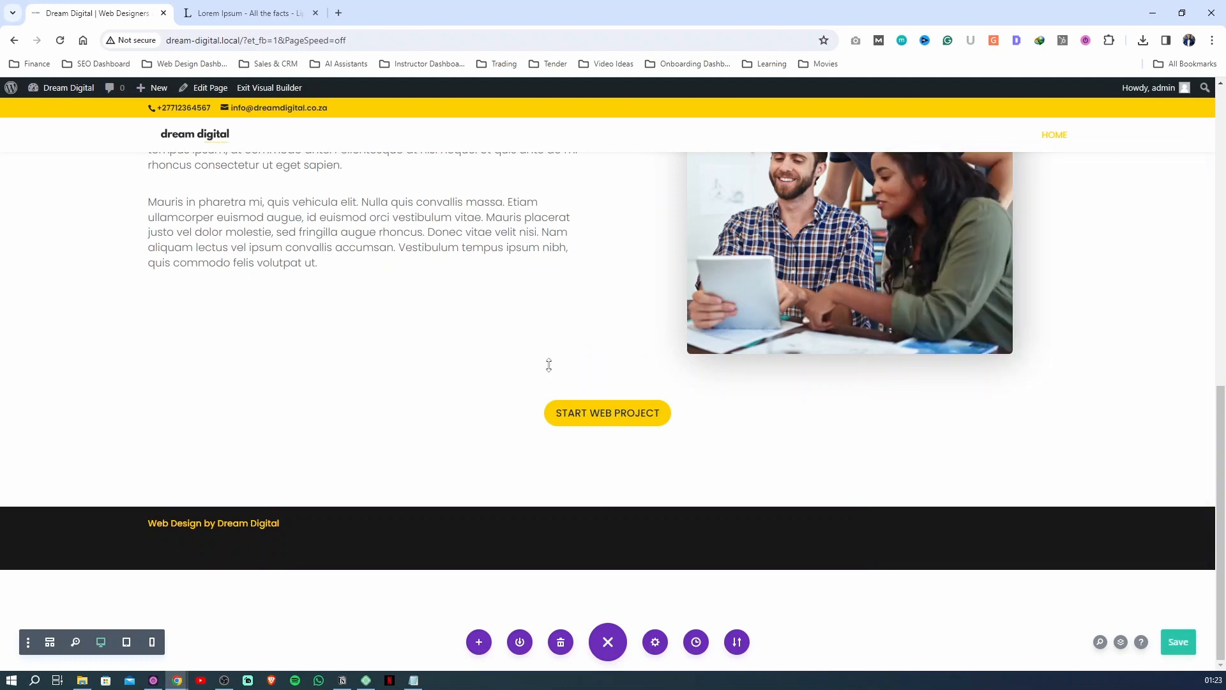
{"action": "scroll", "coordinate": [585, 358], "scroll_direction": "up", "scroll_amount": 10}
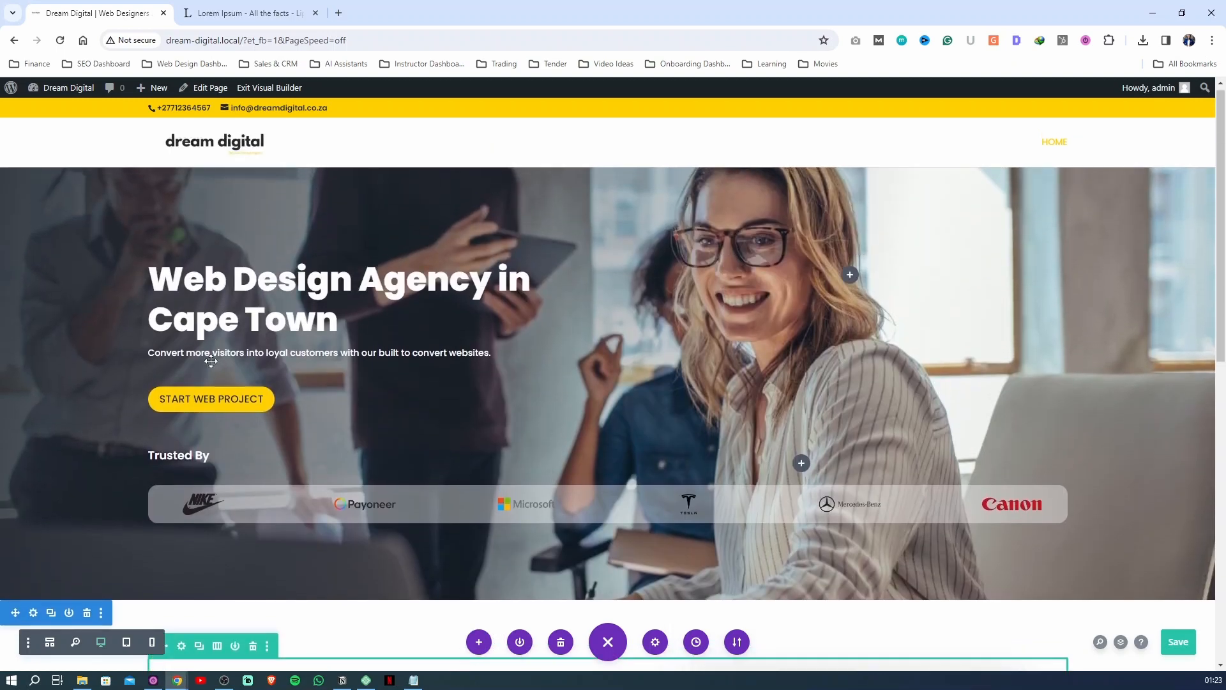
{"action": "scroll", "coordinate": [352, 403], "scroll_direction": "down", "scroll_amount": 8}
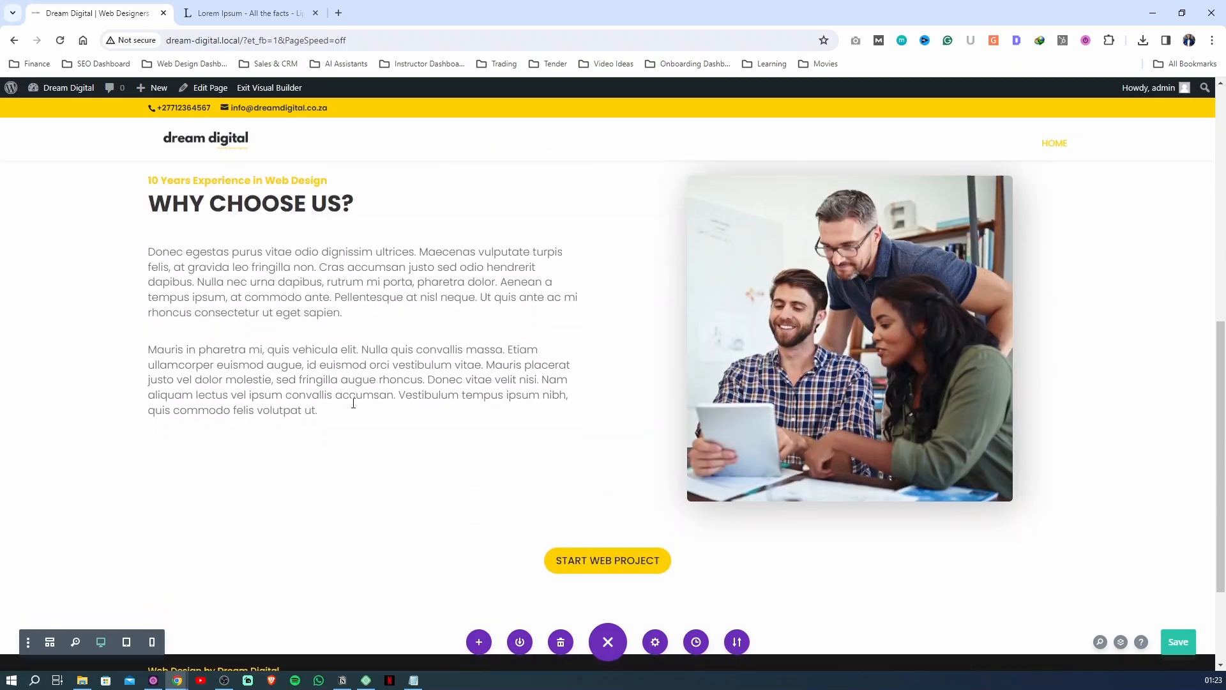
{"action": "left_click", "coordinate": [1166, 644]}
Enable the parallax effect on the hero section's background image, and save the section settings and the page
{"action": "scroll", "coordinate": [776, 431], "scroll_direction": "up", "scroll_amount": 3}
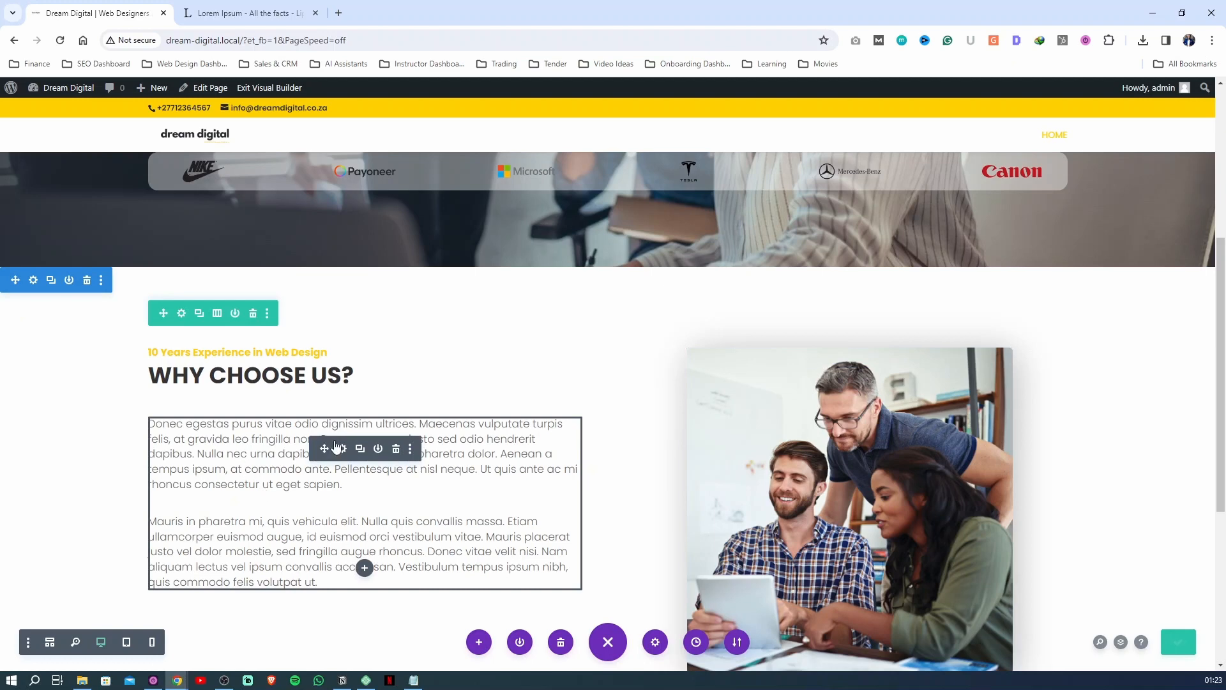
{"action": "scroll", "coordinate": [336, 447], "scroll_direction": "down", "scroll_amount": 1}
{"action": "scroll", "coordinate": [383, 421], "scroll_direction": "up", "scroll_amount": 6}
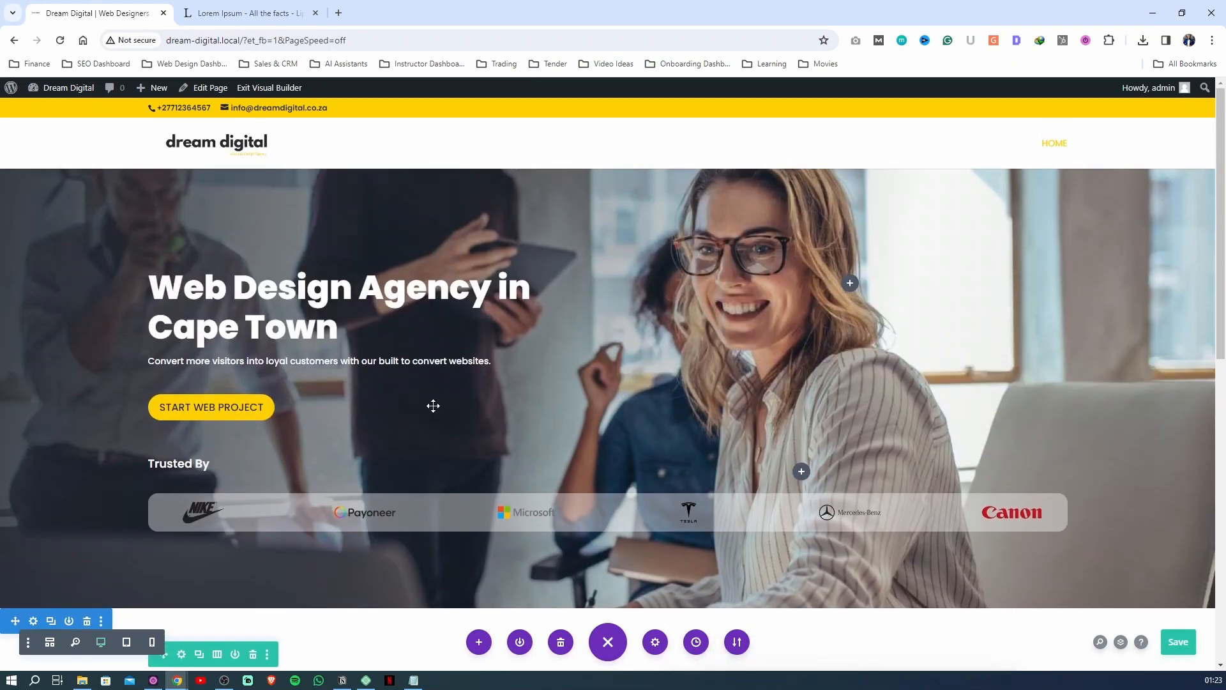
{"action": "scroll", "coordinate": [1052, 424], "scroll_direction": "down", "scroll_amount": 5}
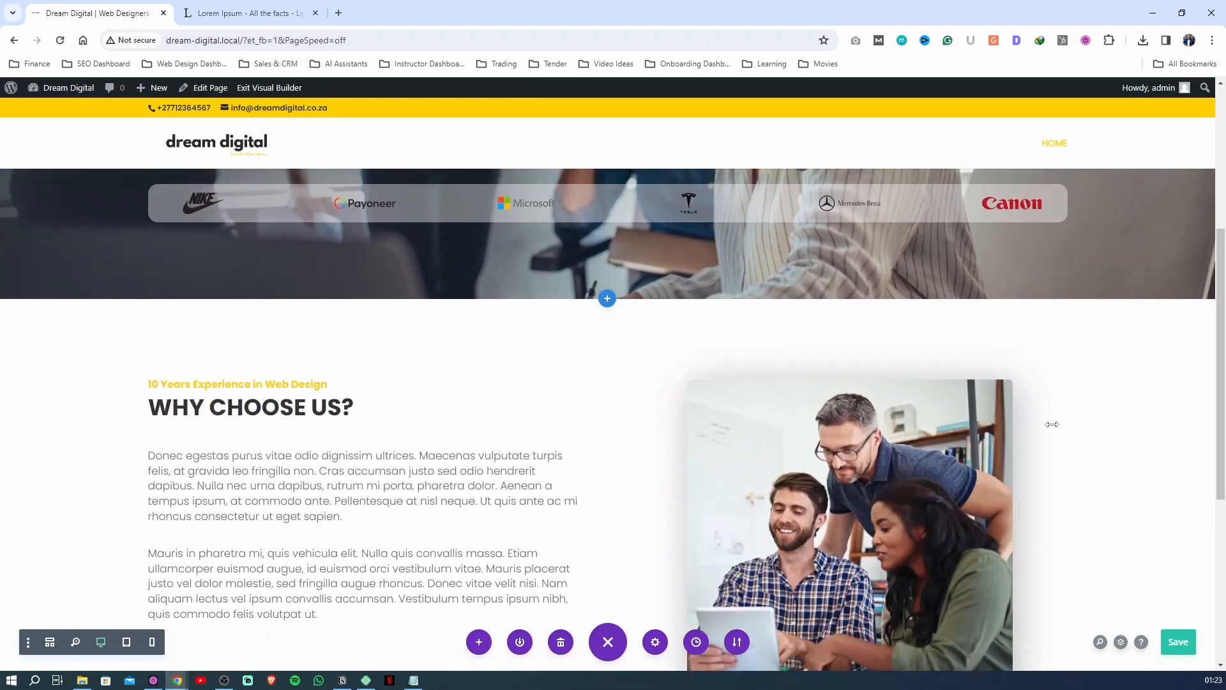
{"action": "scroll", "coordinate": [1052, 424], "scroll_direction": "up", "scroll_amount": 5}
{"action": "double_click", "coordinate": [982, 355]}
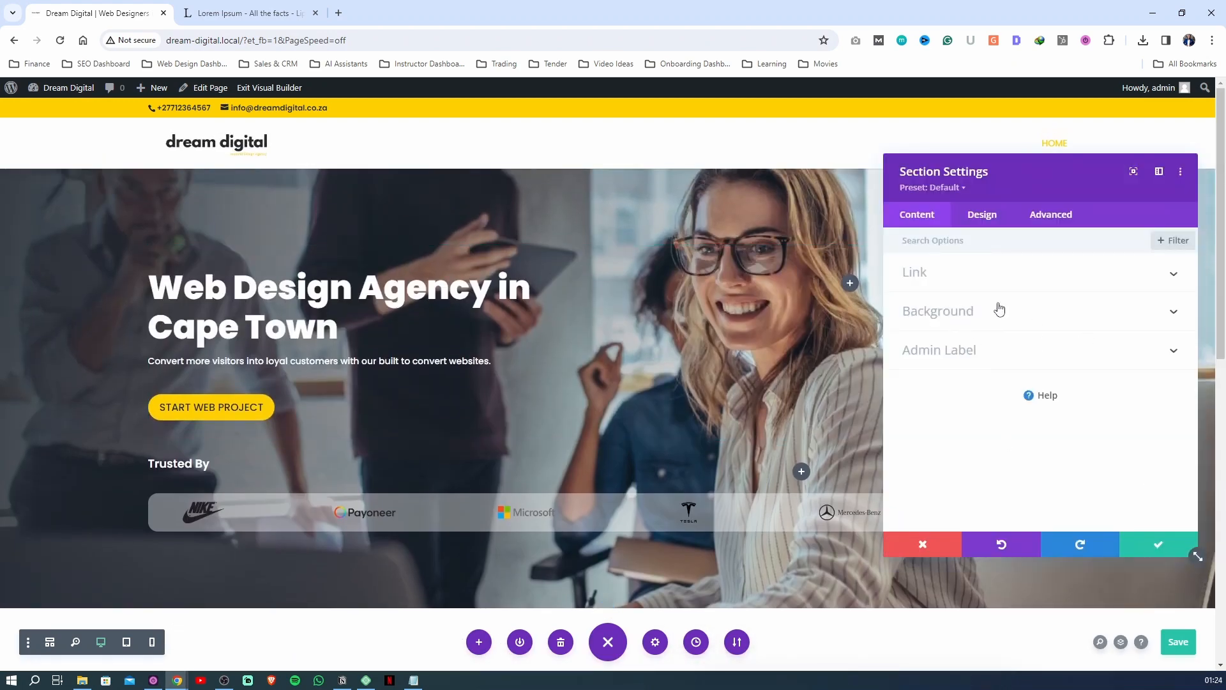
{"action": "left_click", "coordinate": [946, 315]}
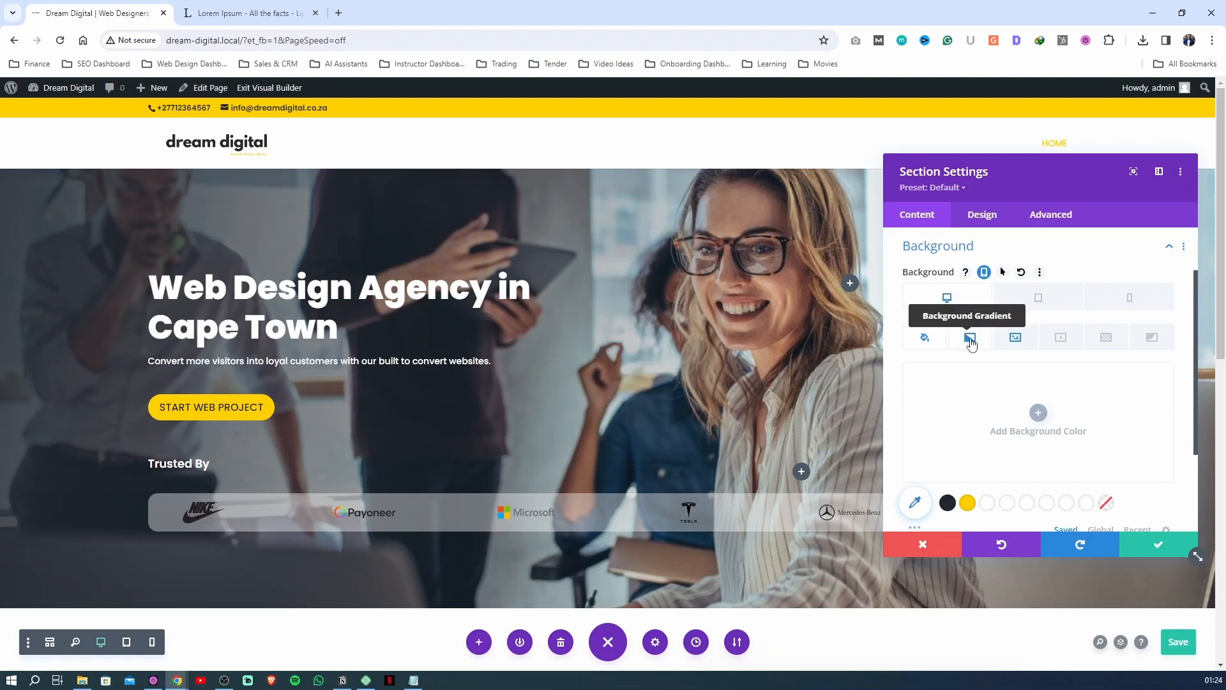
{"action": "left_click", "coordinate": [1029, 342]}
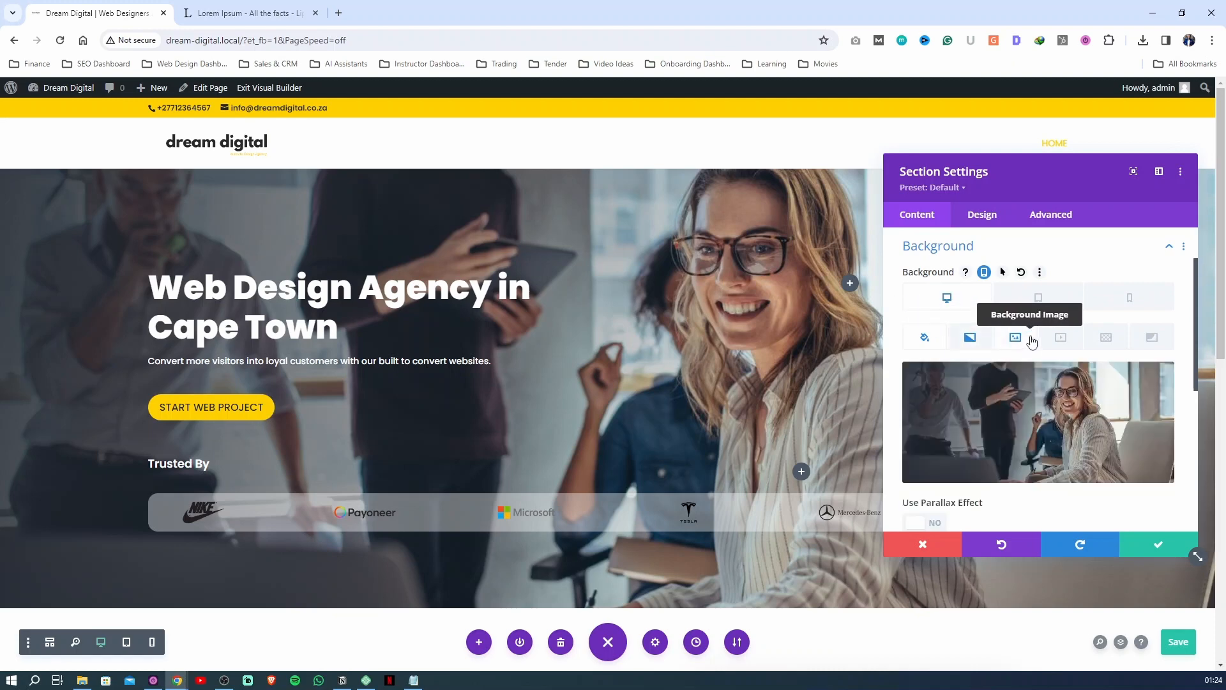
{"action": "scroll", "coordinate": [973, 382], "scroll_direction": "down", "scroll_amount": 3}
{"action": "left_click", "coordinate": [922, 332]}
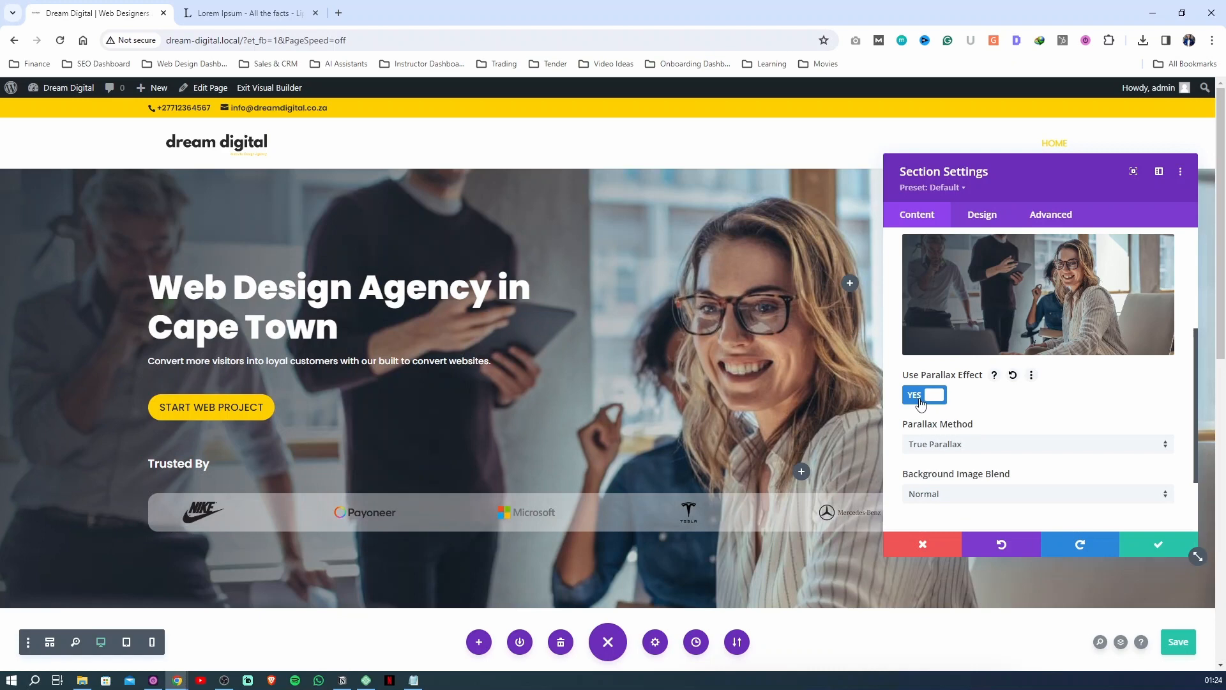
Exit the Visual Builder to check the hero background's parallax scrolling on the live page, and reopen the builder
{"action": "left_click", "coordinate": [274, 87]}
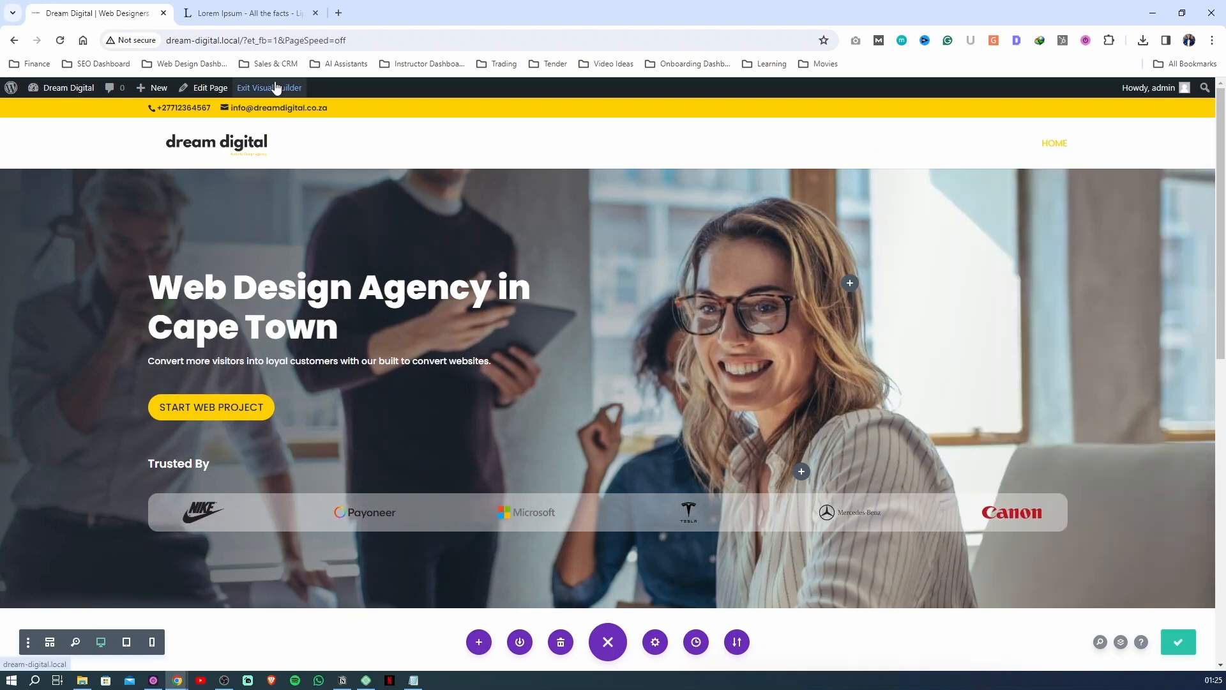
{"action": "left_click", "coordinate": [657, 447]}
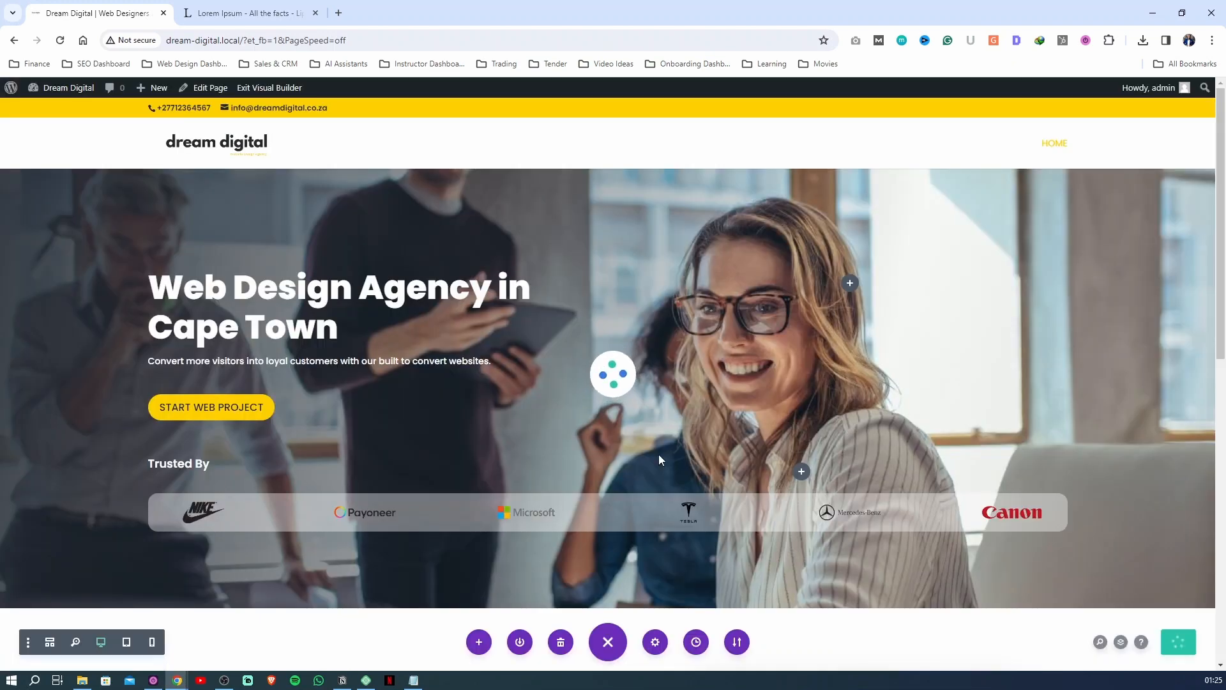
{"action": "scroll", "coordinate": [1167, 370], "scroll_direction": "down", "scroll_amount": 3}
{"action": "scroll", "coordinate": [1168, 376], "scroll_direction": "down", "scroll_amount": 2}
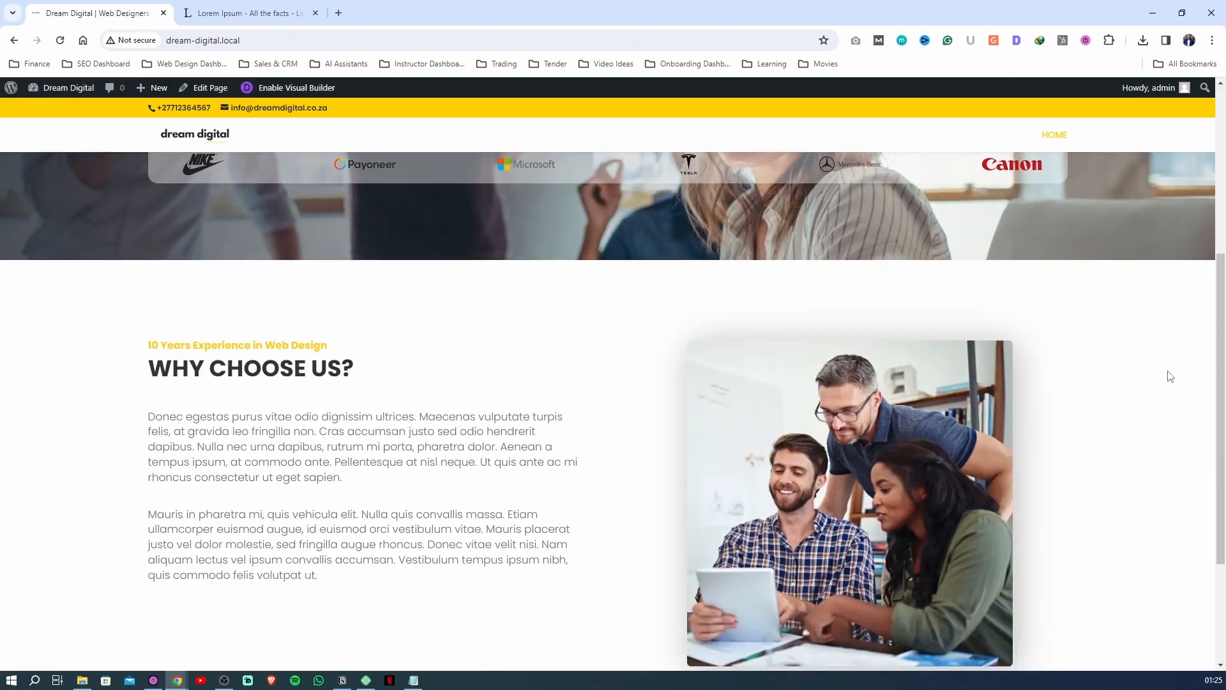
{"action": "scroll", "coordinate": [1162, 396], "scroll_direction": "up", "scroll_amount": 5}
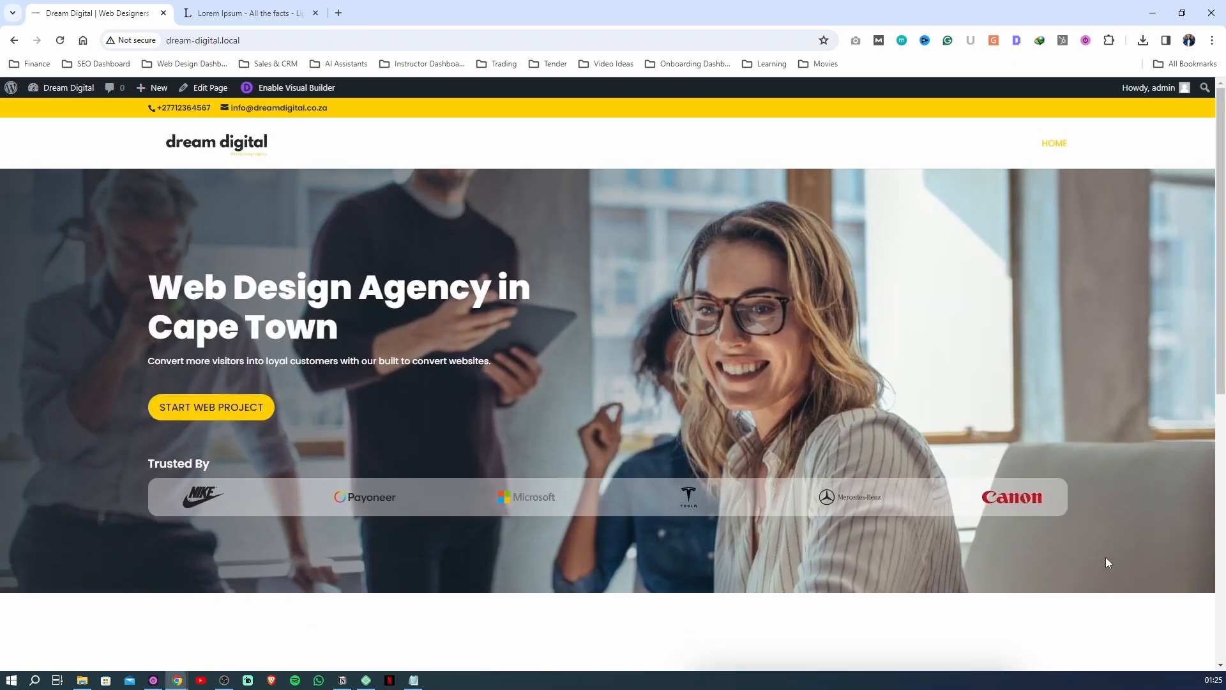
{"action": "scroll", "coordinate": [1136, 469], "scroll_direction": "down", "scroll_amount": 3}
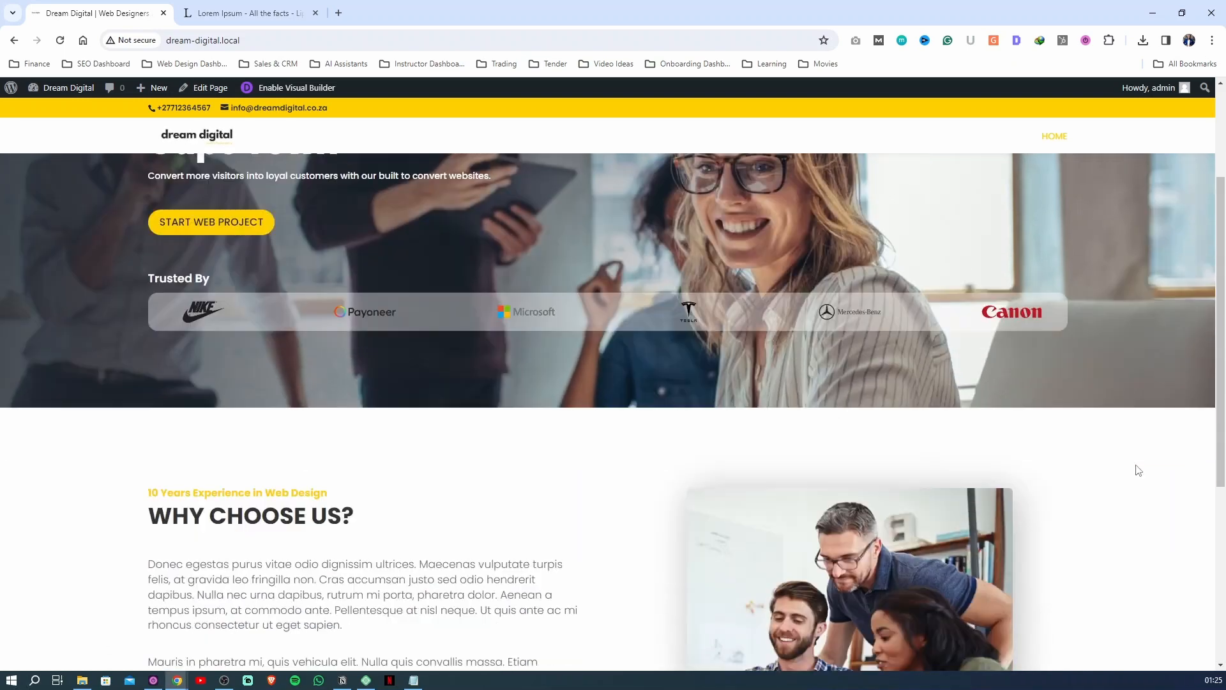
{"action": "scroll", "coordinate": [1116, 496], "scroll_direction": "up", "scroll_amount": 4}
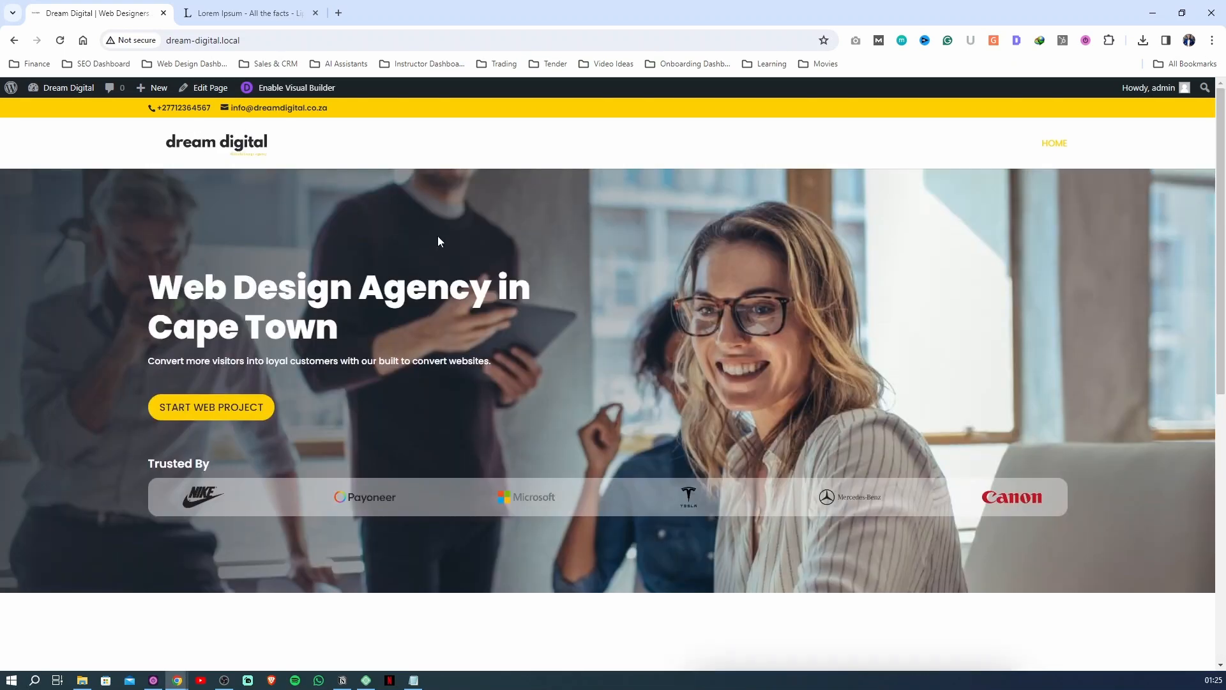
{"action": "left_click", "coordinate": [294, 88]}
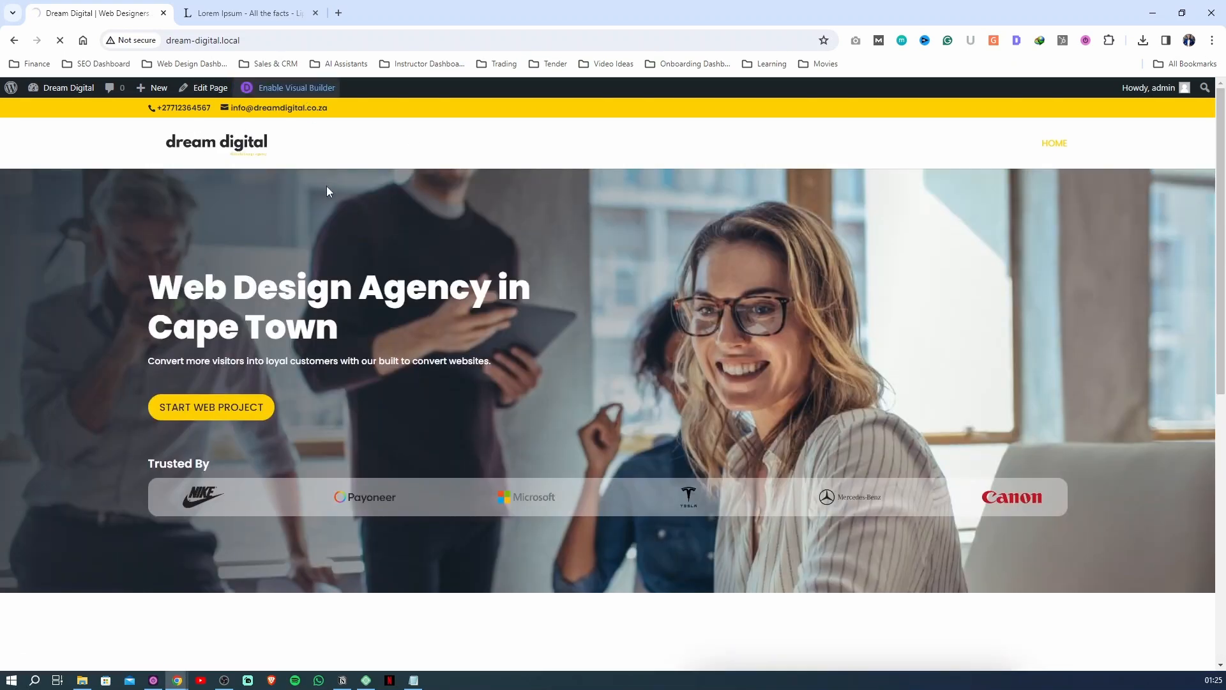
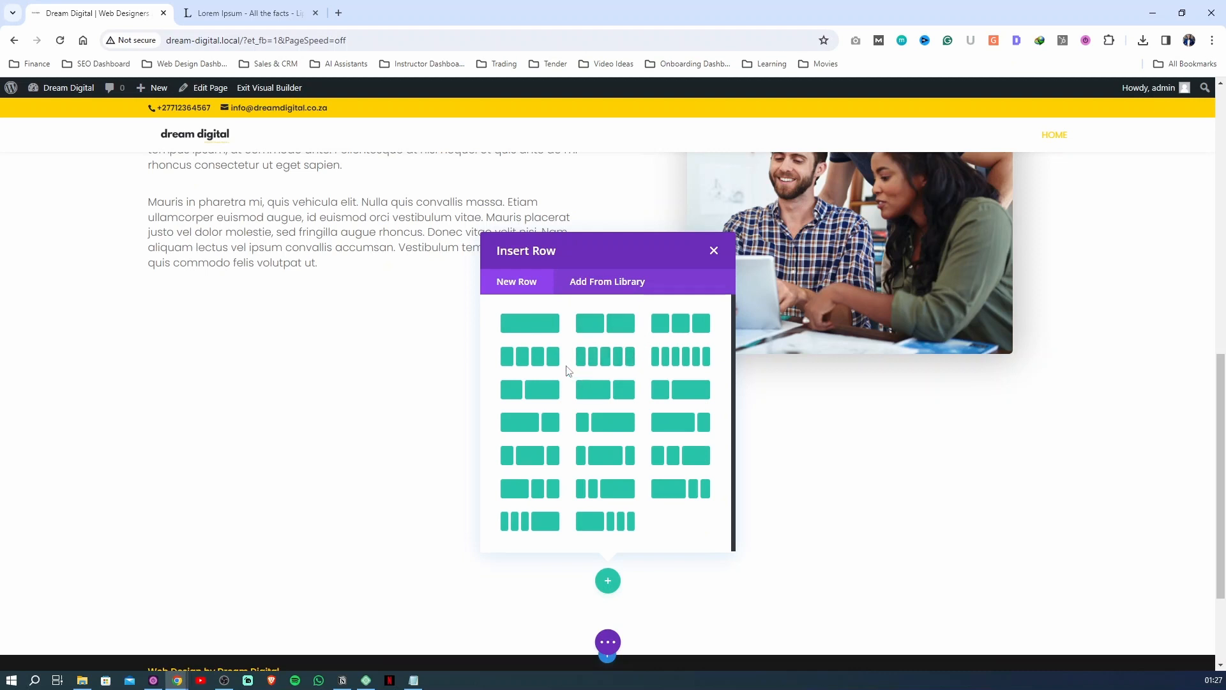
Insert a four-column row in the new section, and place a new single-column row above it without adding modules
{"action": "left_click", "coordinate": [540, 356]}
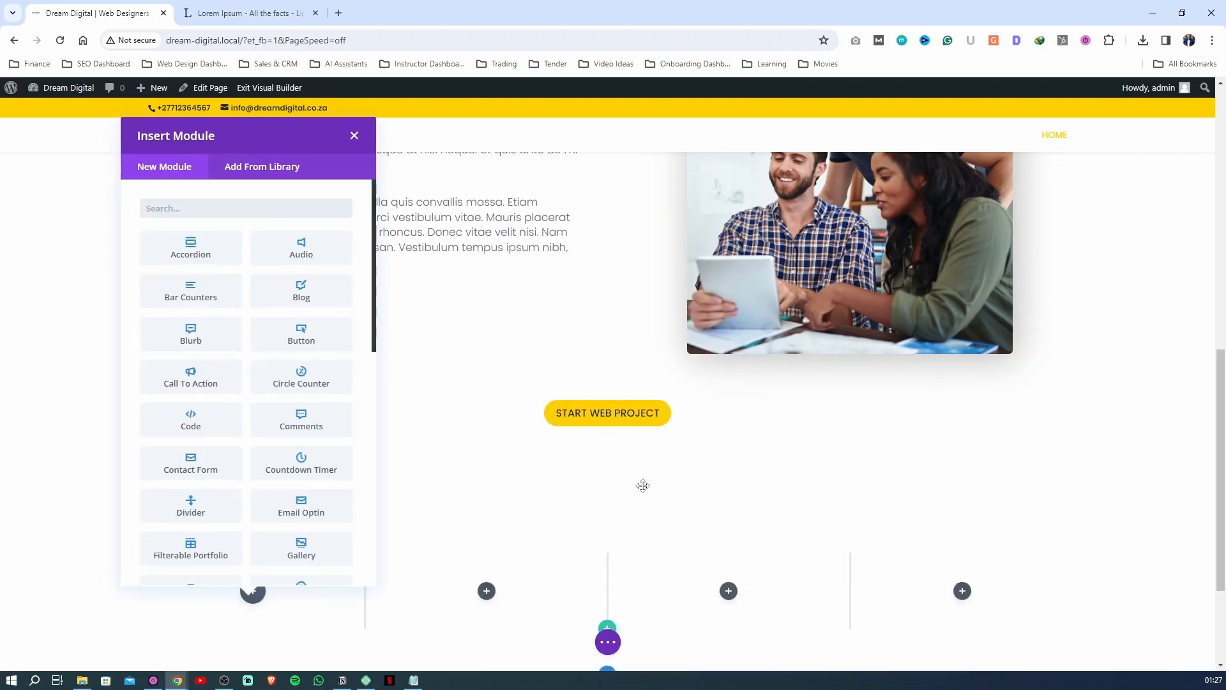
{"action": "left_click", "coordinate": [354, 136]}
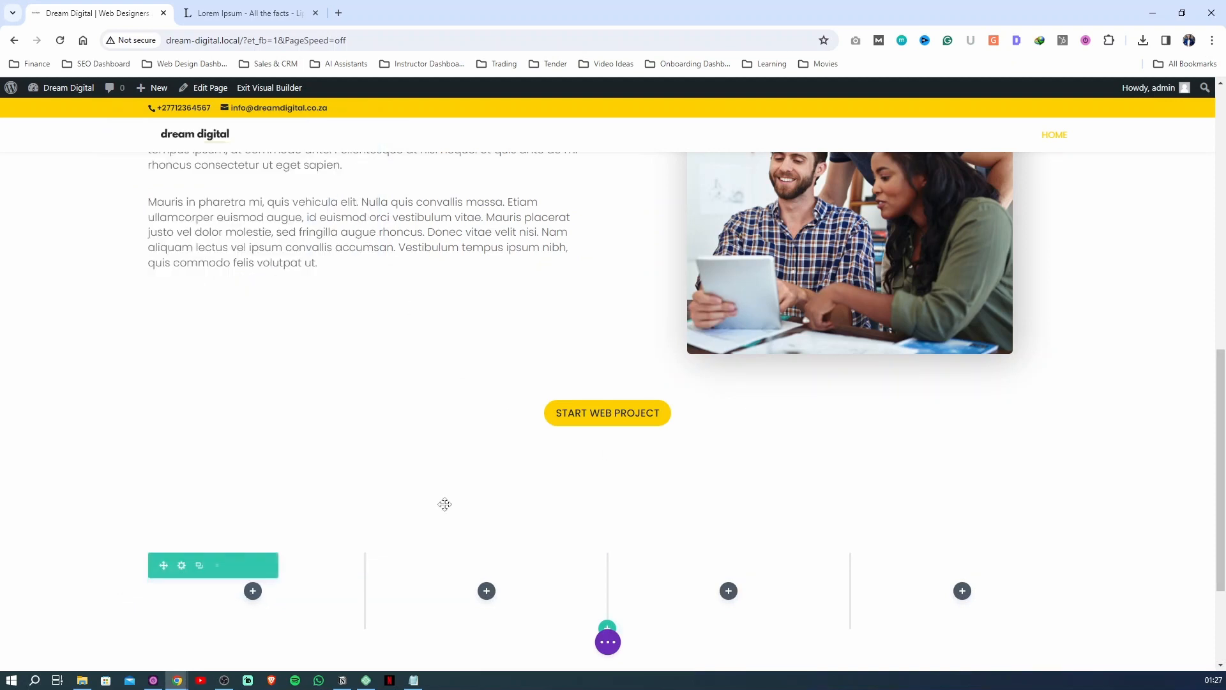
{"action": "scroll", "coordinate": [602, 530], "scroll_direction": "down", "scroll_amount": 1}
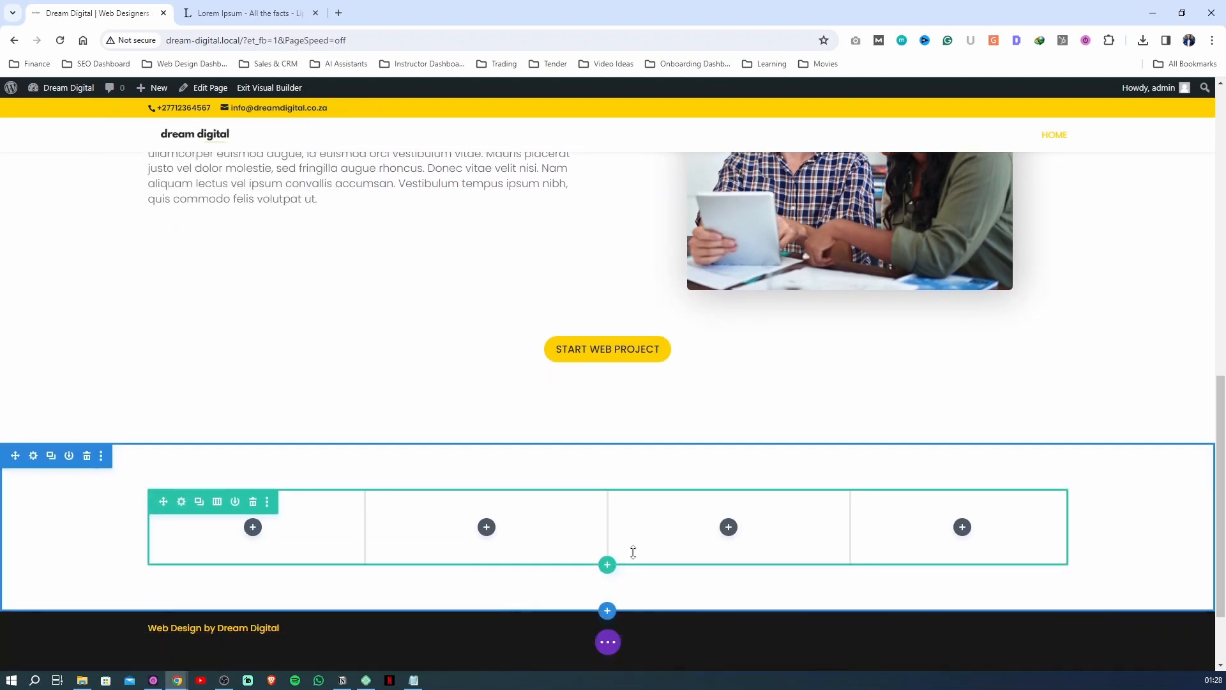
{"action": "left_click", "coordinate": [610, 565]}
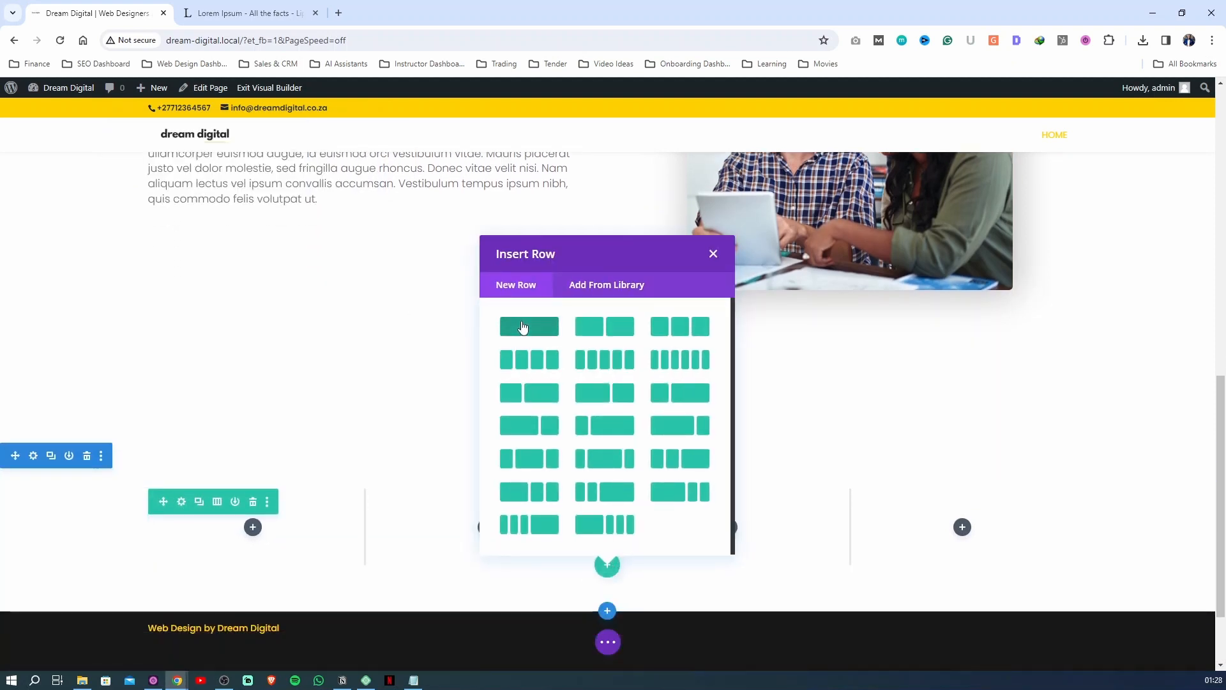
{"action": "left_click", "coordinate": [528, 327]}
{"action": "left_click", "coordinate": [711, 138]}
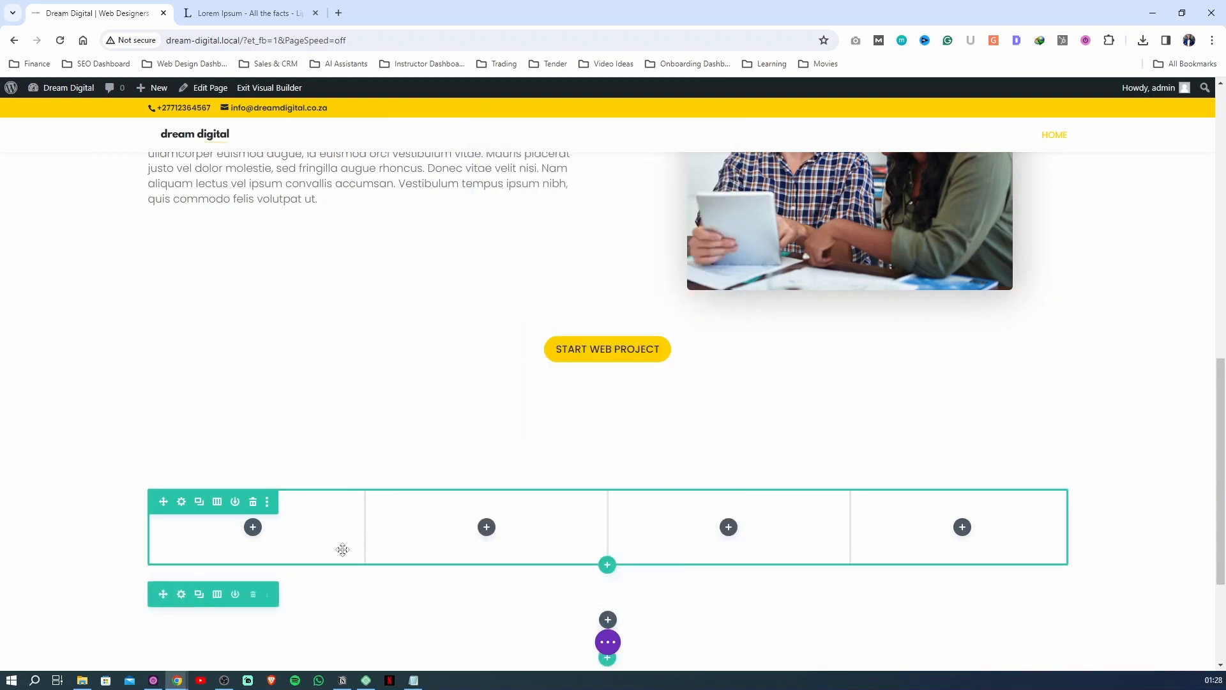
{"action": "left_click_drag", "start_coordinate": [159, 595], "coordinate": [172, 481]}
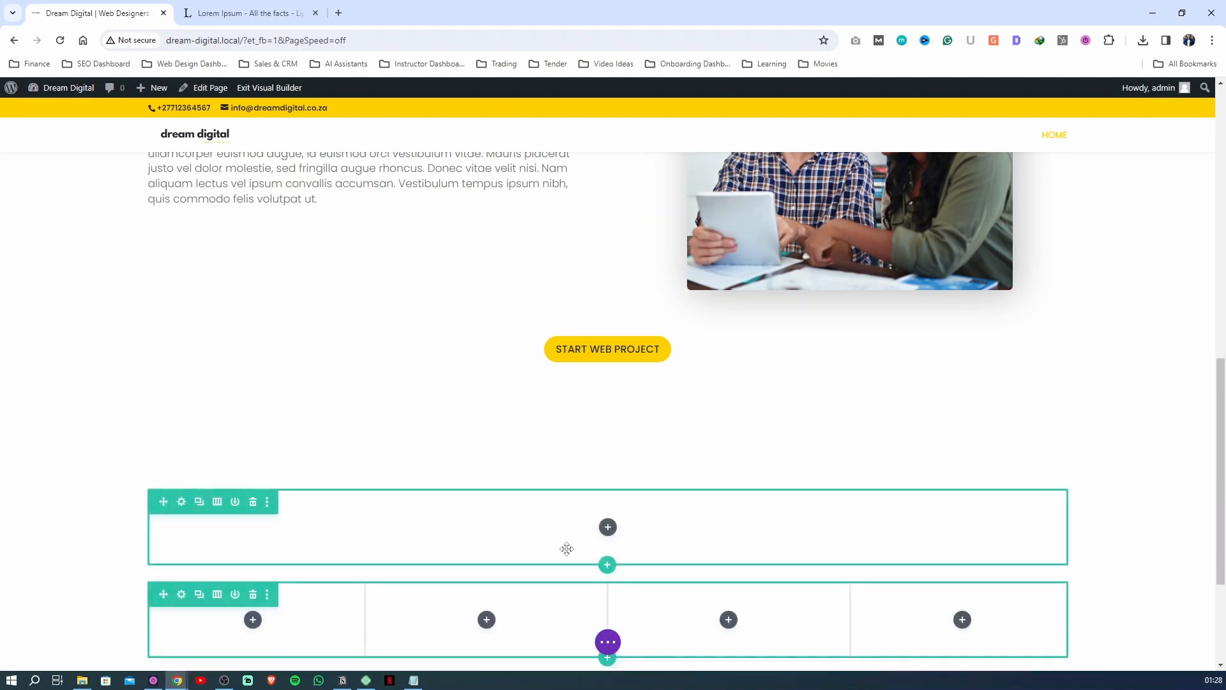
Duplicate the WHY CHOOSE US? heading text module and move the copy into the new section's single-column row
{"action": "scroll", "coordinate": [484, 458], "scroll_direction": "up", "scroll_amount": 2}
{"action": "scroll", "coordinate": [484, 458], "scroll_direction": "up", "scroll_amount": 3}
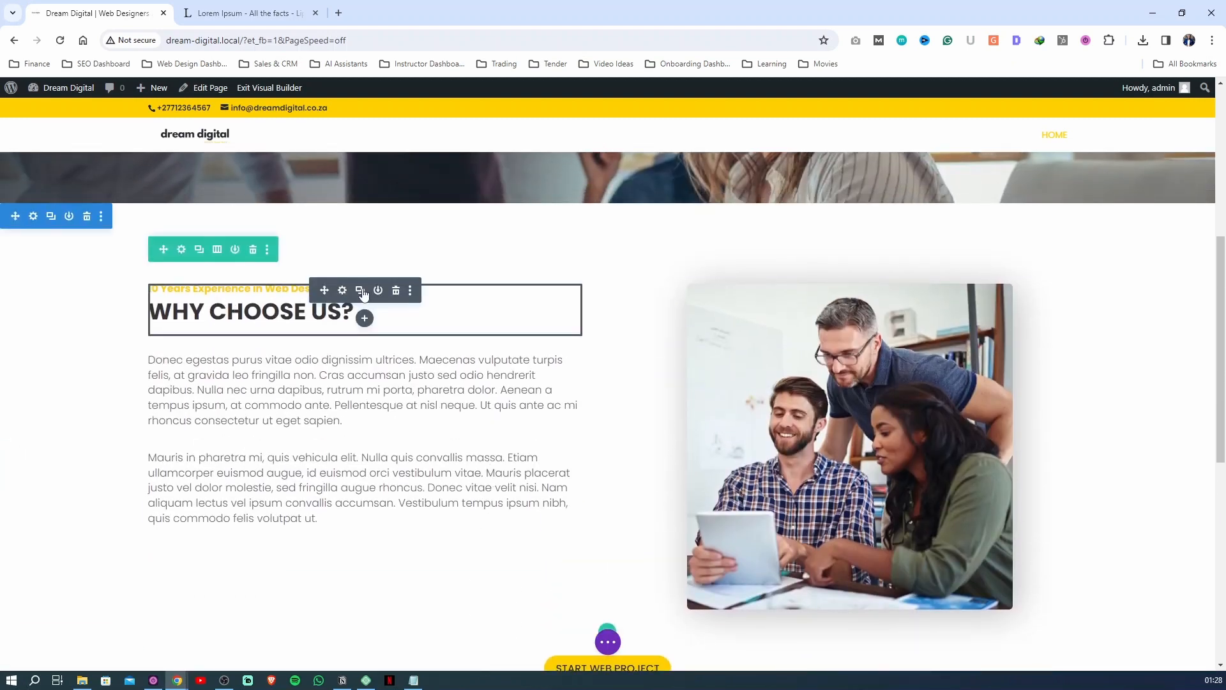
{"action": "left_click", "coordinate": [360, 291]}
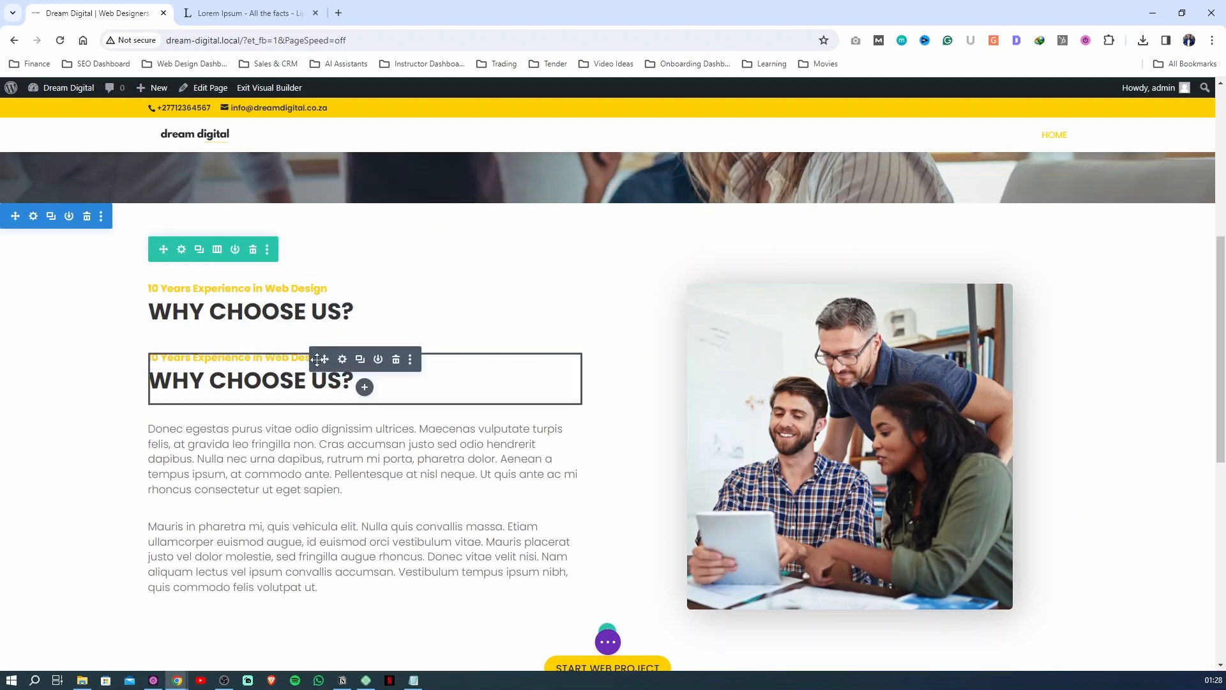
{"action": "left_click_drag", "start_coordinate": [325, 363], "coordinate": [568, 625]}
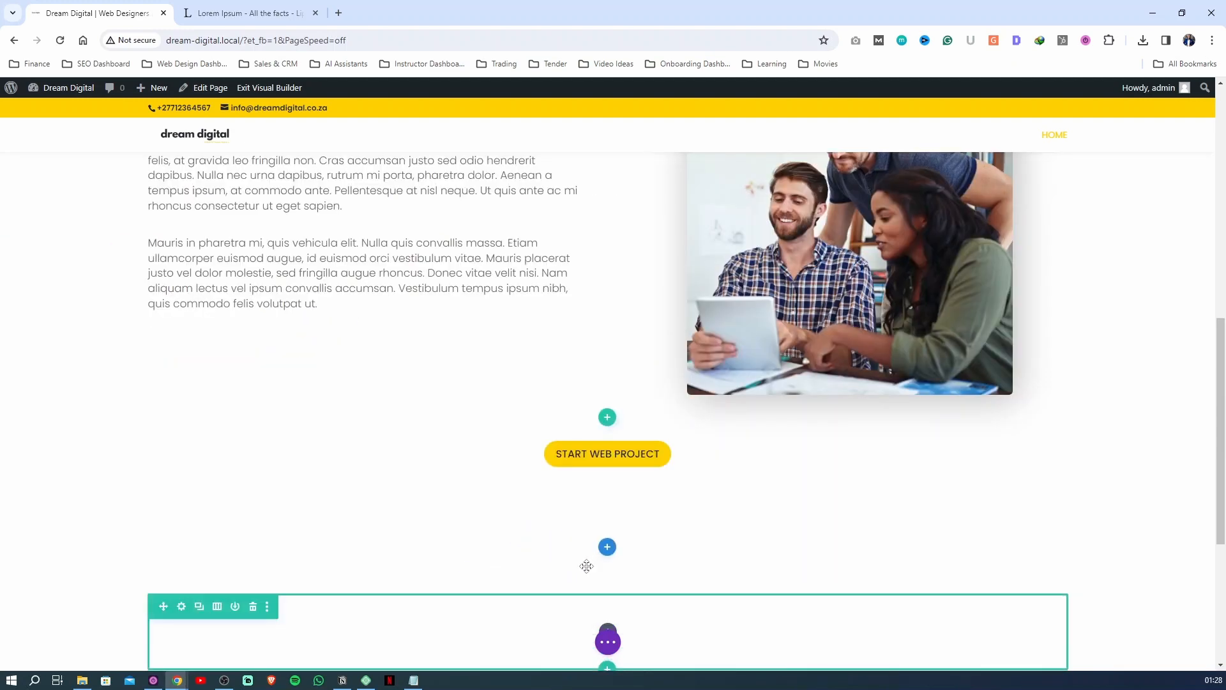
{"action": "scroll", "coordinate": [542, 570], "scroll_direction": "down", "scroll_amount": 1}
{"action": "scroll", "coordinate": [285, 340], "scroll_direction": "up", "scroll_amount": 6}
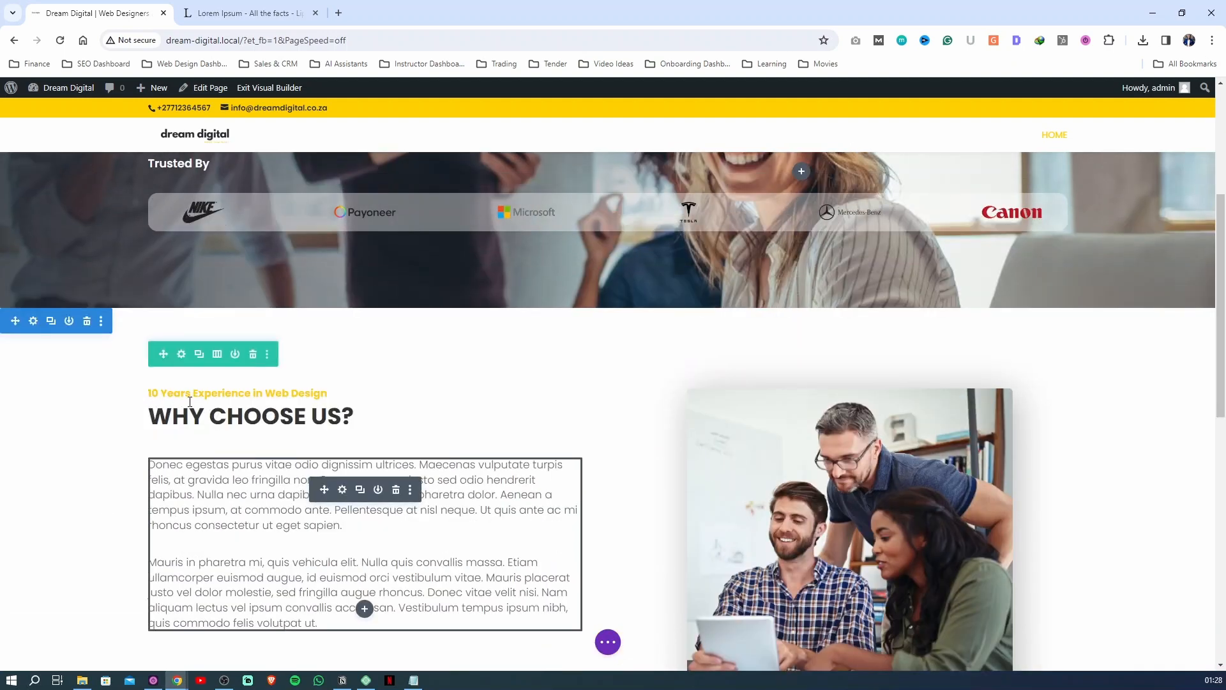
Change the copied module's main heading to "Recent Projects" and its small heading to "Our Work"
{"action": "scroll", "coordinate": [438, 525], "scroll_direction": "down", "scroll_amount": 8}
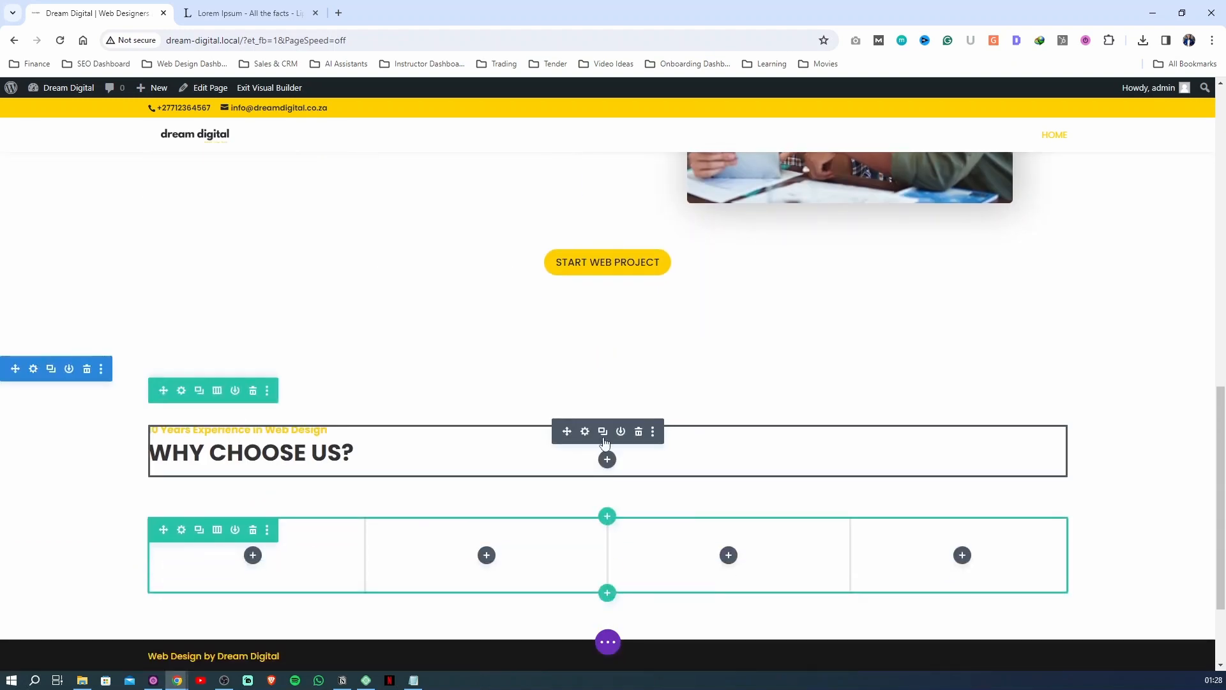
{"action": "left_click", "coordinate": [585, 433]}
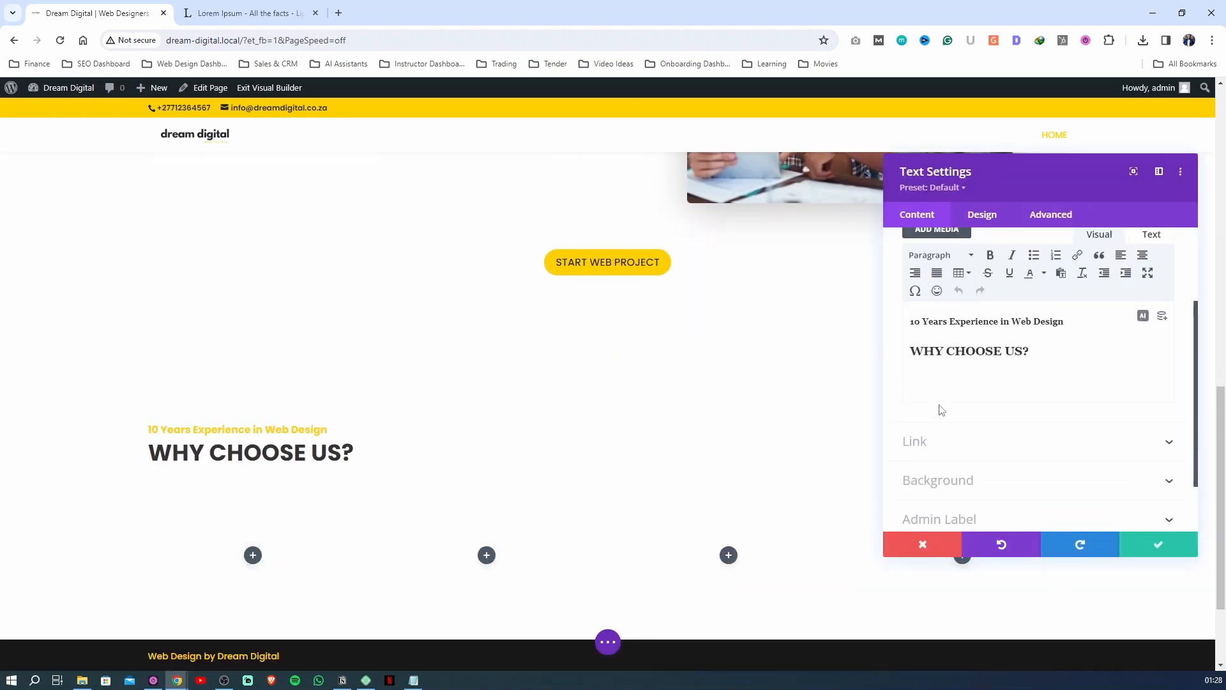
{"action": "left_click", "coordinate": [1012, 350]}
{"action": "left_click_drag", "start_coordinate": [1037, 350], "coordinate": [910, 358]}
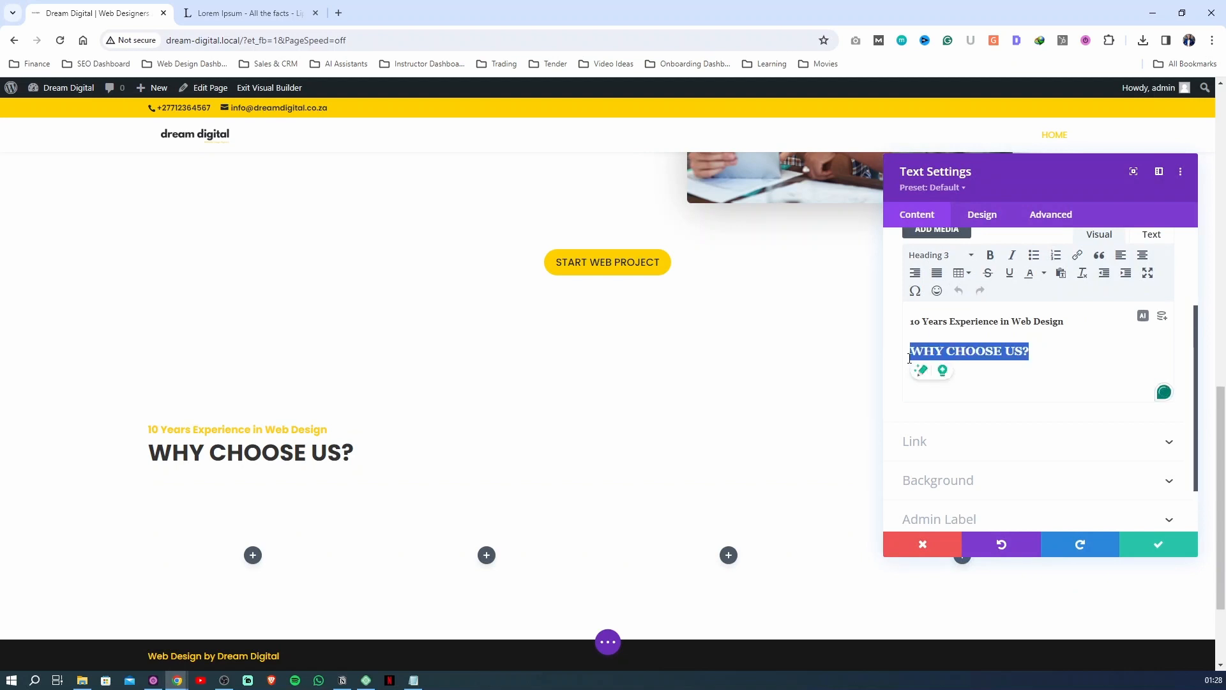
{"action": "type", "text": "Recent Projects"}
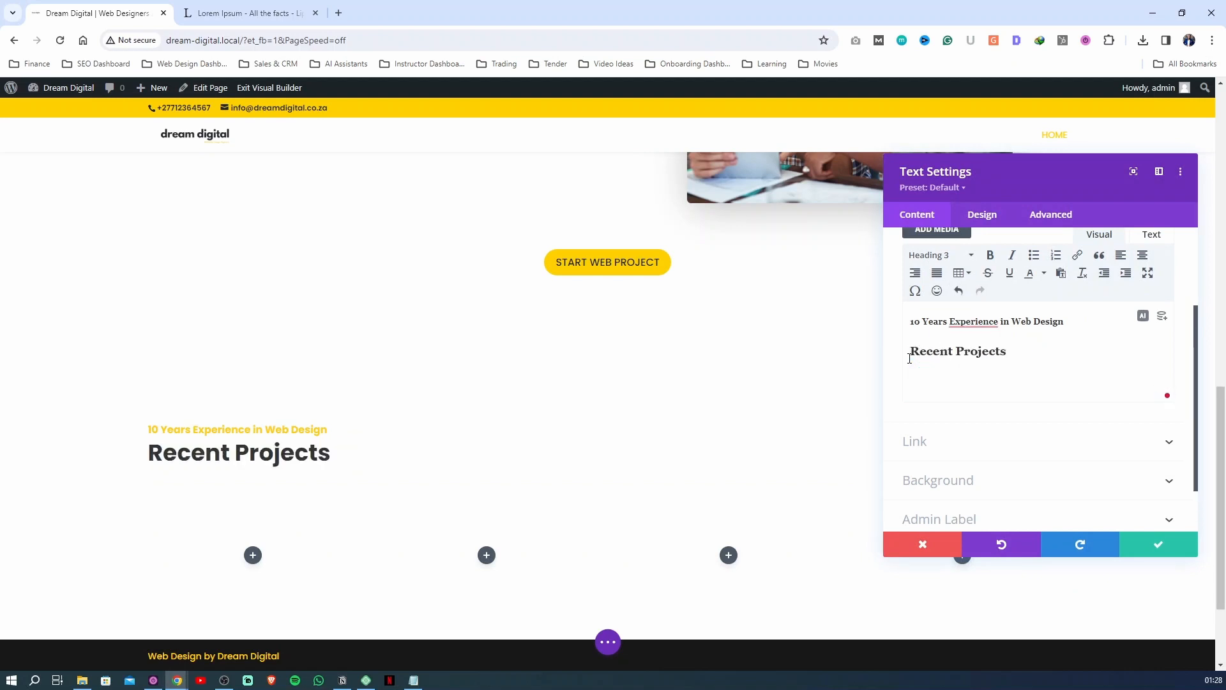
{"action": "left_click_drag", "start_coordinate": [1065, 322], "coordinate": [894, 330]}
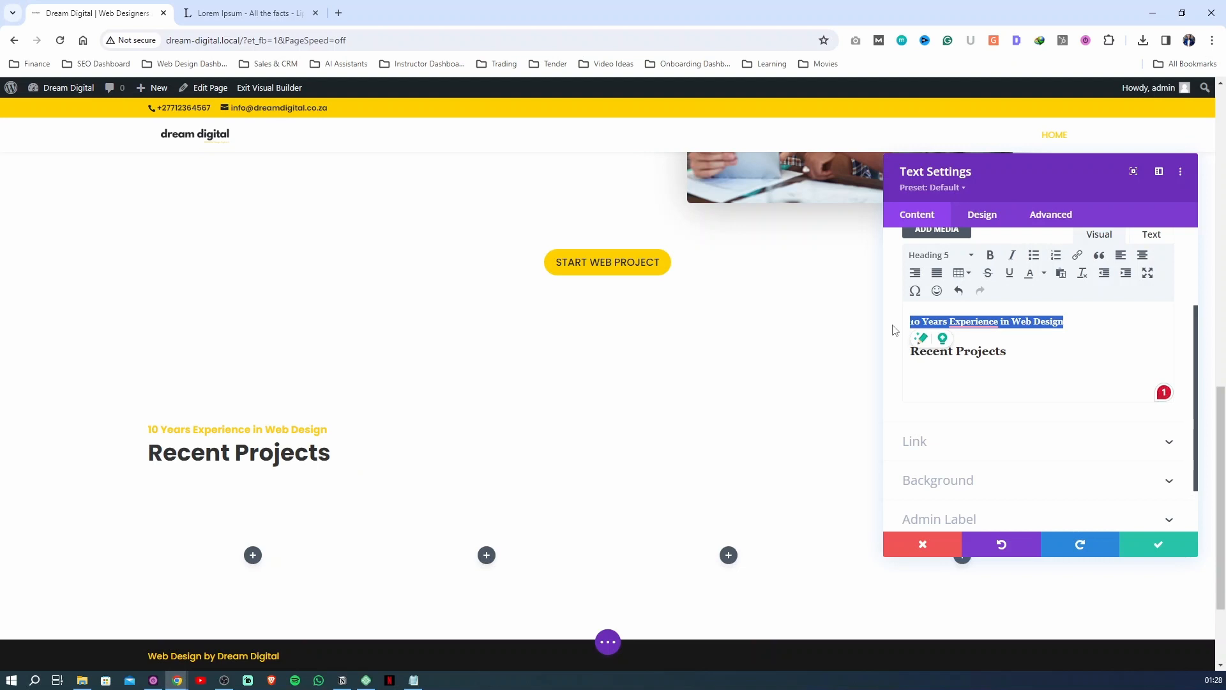
{"action": "type", "text": "Our W"}
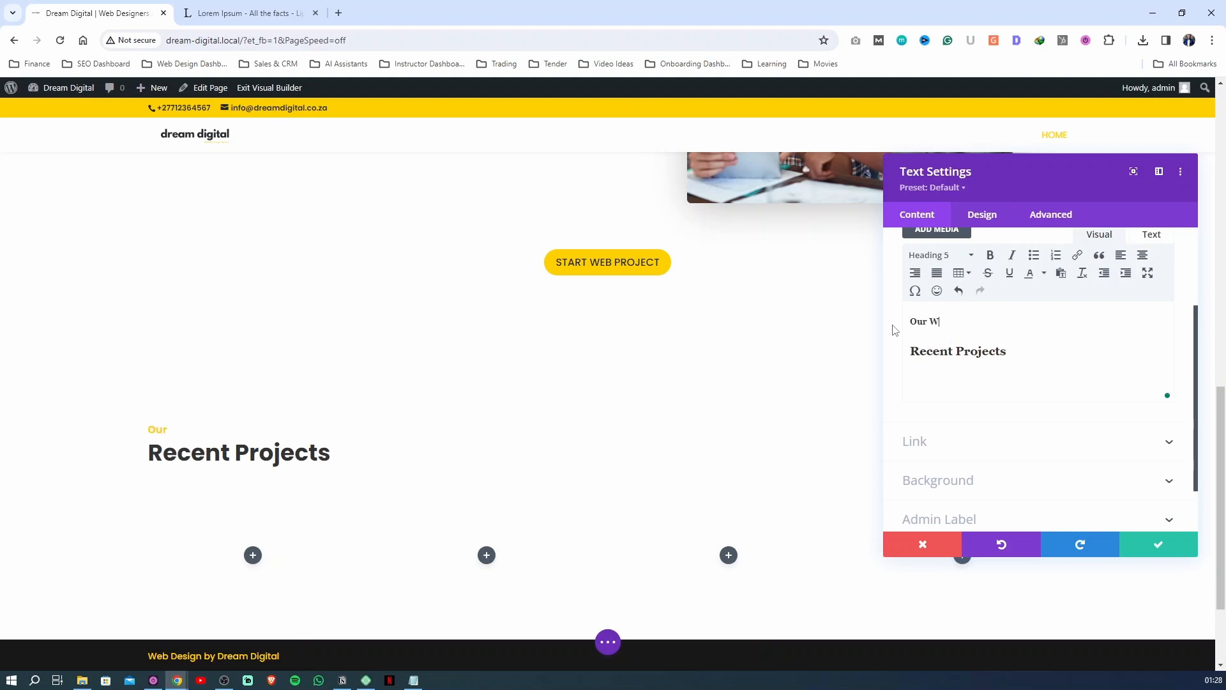
{"action": "type", "text": "ork"}
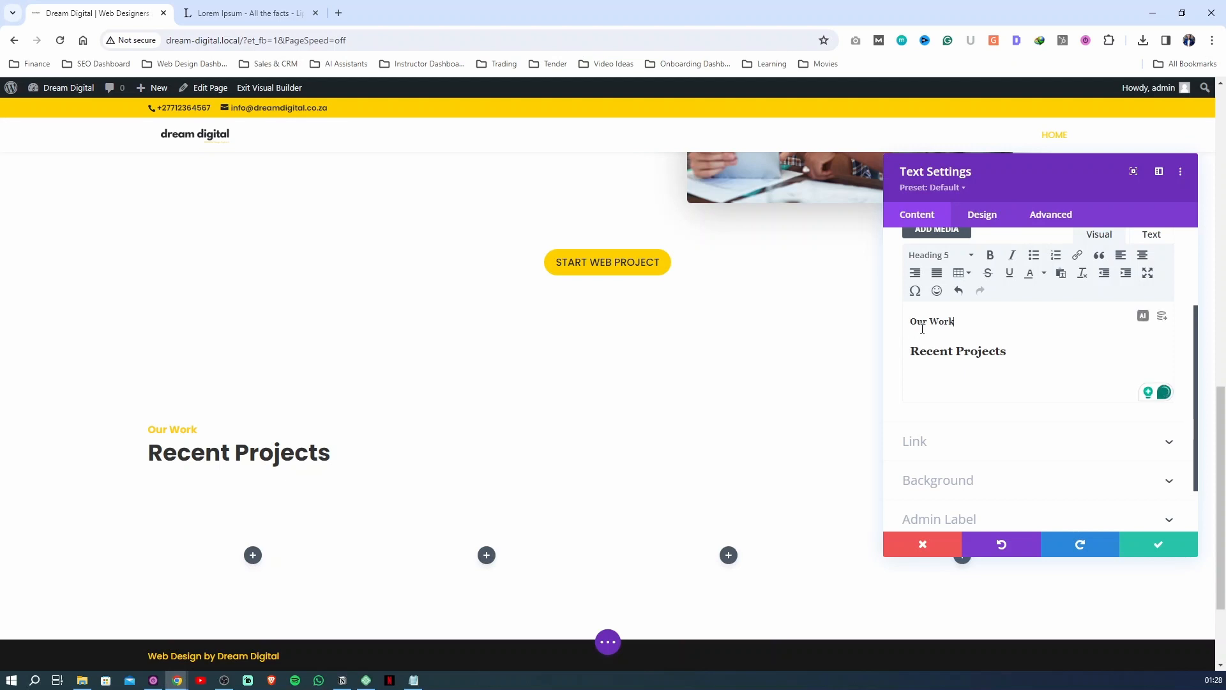
{"action": "left_click_drag", "start_coordinate": [952, 322], "coordinate": [939, 322]}
Center the H5 "Our Work" and H3 "Recent Projects" headings, and save the text settings and the page
{"action": "left_click", "coordinate": [983, 220]}
{"action": "left_click", "coordinate": [944, 284]}
{"action": "left_click", "coordinate": [935, 277]}
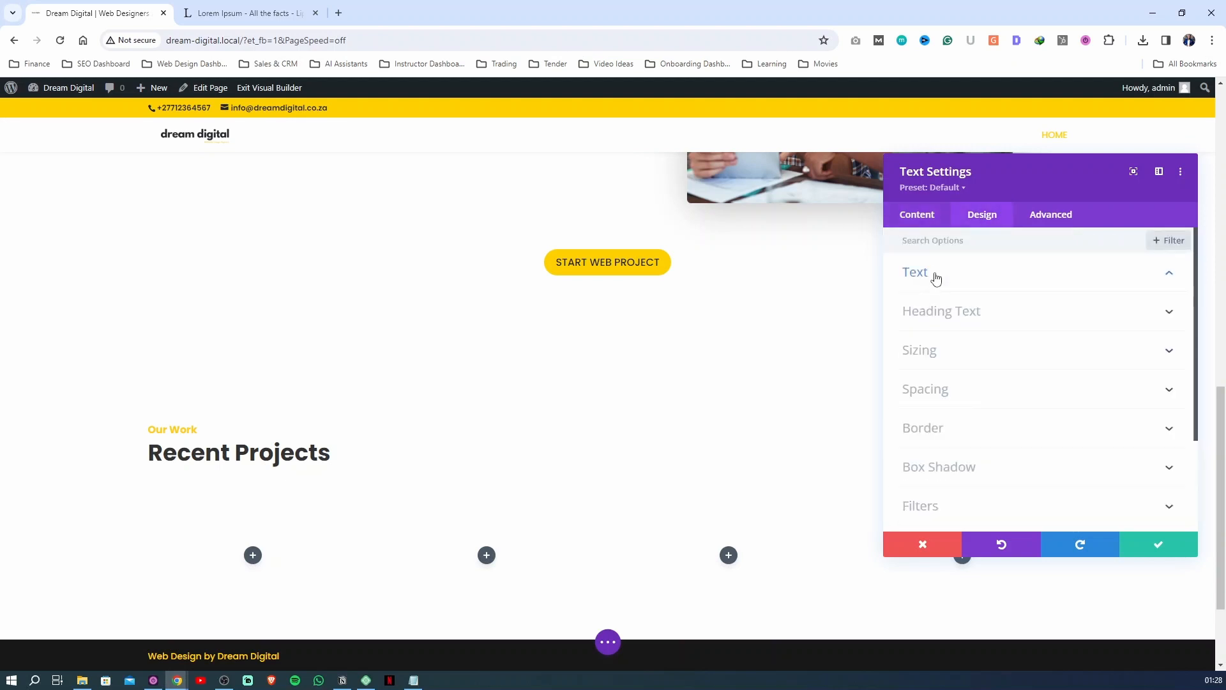
{"action": "left_click", "coordinate": [944, 316]}
{"action": "left_click", "coordinate": [1104, 284]}
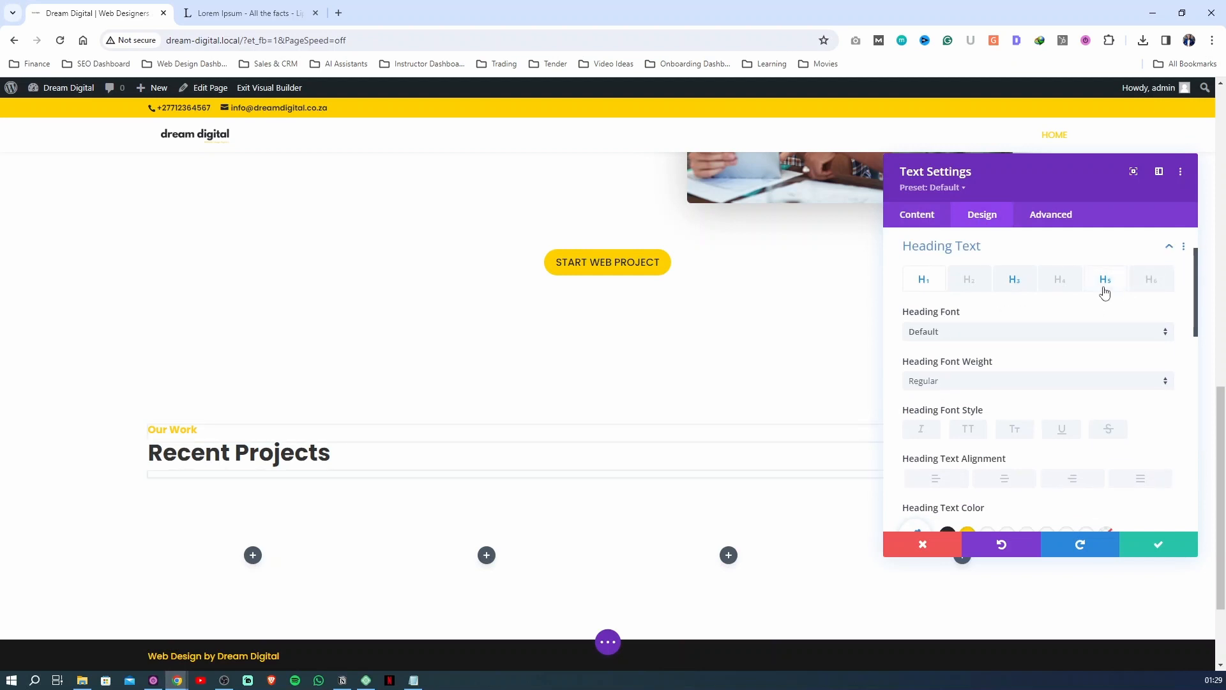
{"action": "left_click", "coordinate": [1001, 486]}
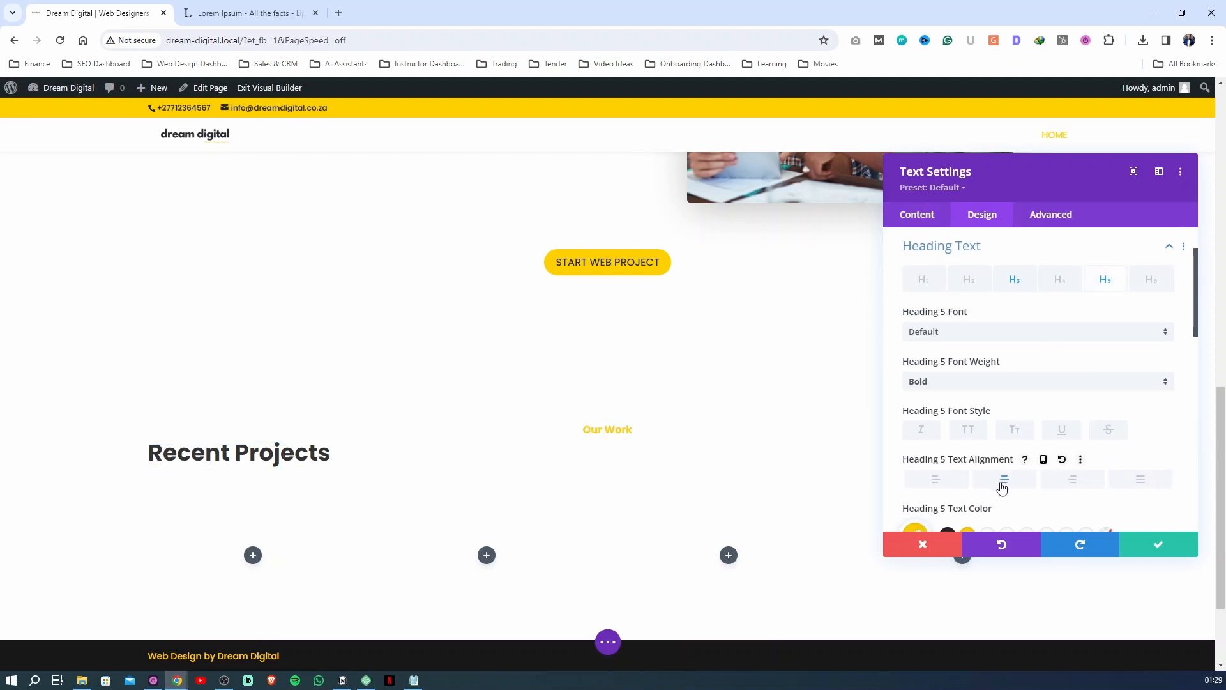
{"action": "left_click", "coordinate": [1014, 281]}
{"action": "left_click", "coordinate": [1000, 480]}
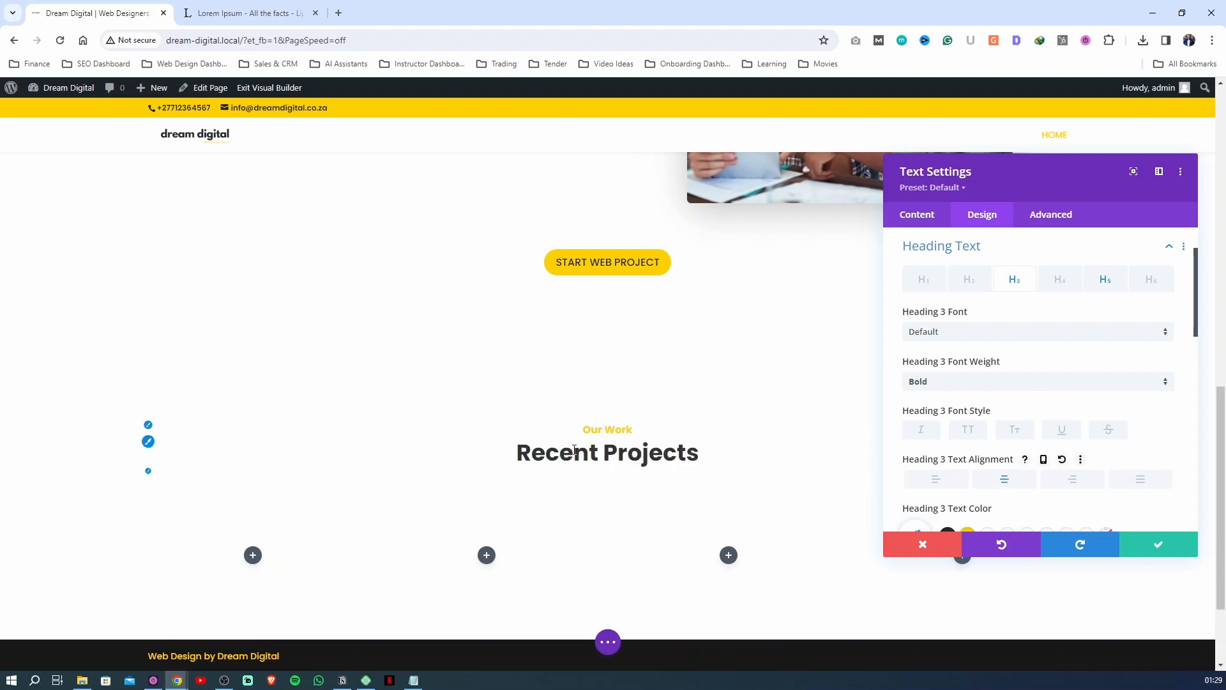
{"action": "left_click", "coordinate": [1158, 544]}
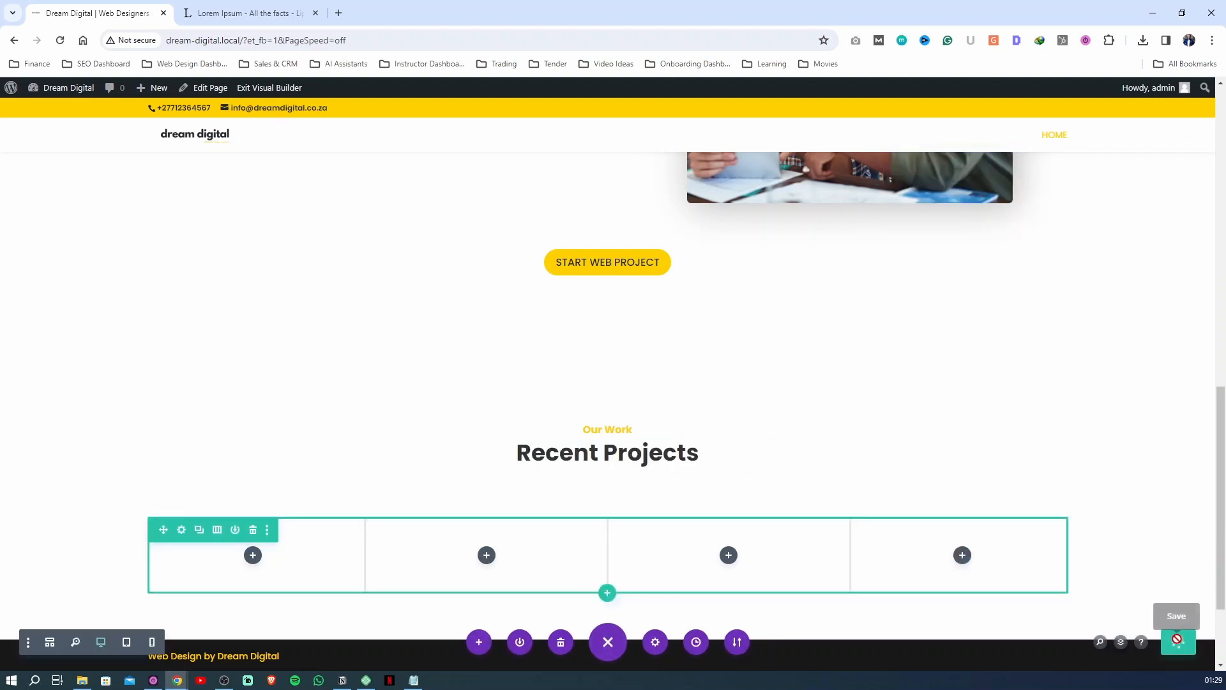
Set the Recent Projects section's top and bottom padding to a linked 90px, and save the section settings and the page
{"action": "scroll", "coordinate": [466, 513], "scroll_direction": "down", "scroll_amount": 1}
{"action": "scroll", "coordinate": [583, 462], "scroll_direction": "up", "scroll_amount": 1}
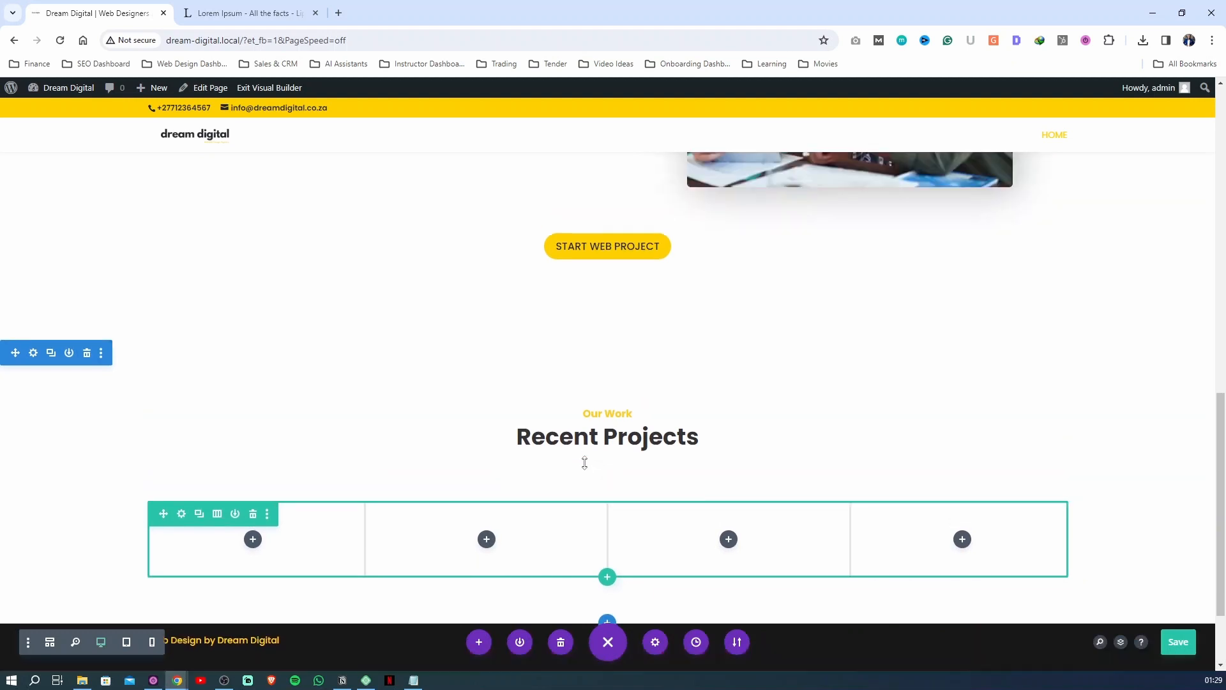
{"action": "scroll", "coordinate": [38, 282], "scroll_direction": "down", "scroll_amount": 1}
{"action": "left_click", "coordinate": [36, 275]}
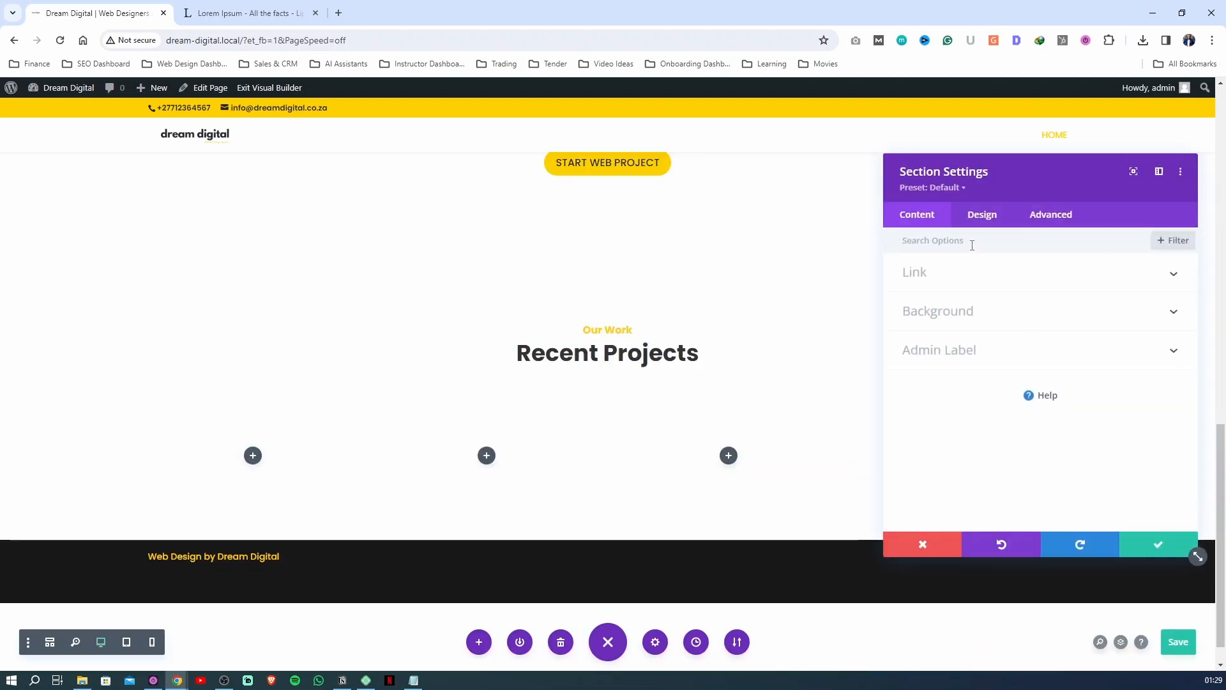
{"action": "left_click", "coordinate": [980, 217]}
{"action": "left_click", "coordinate": [937, 352]}
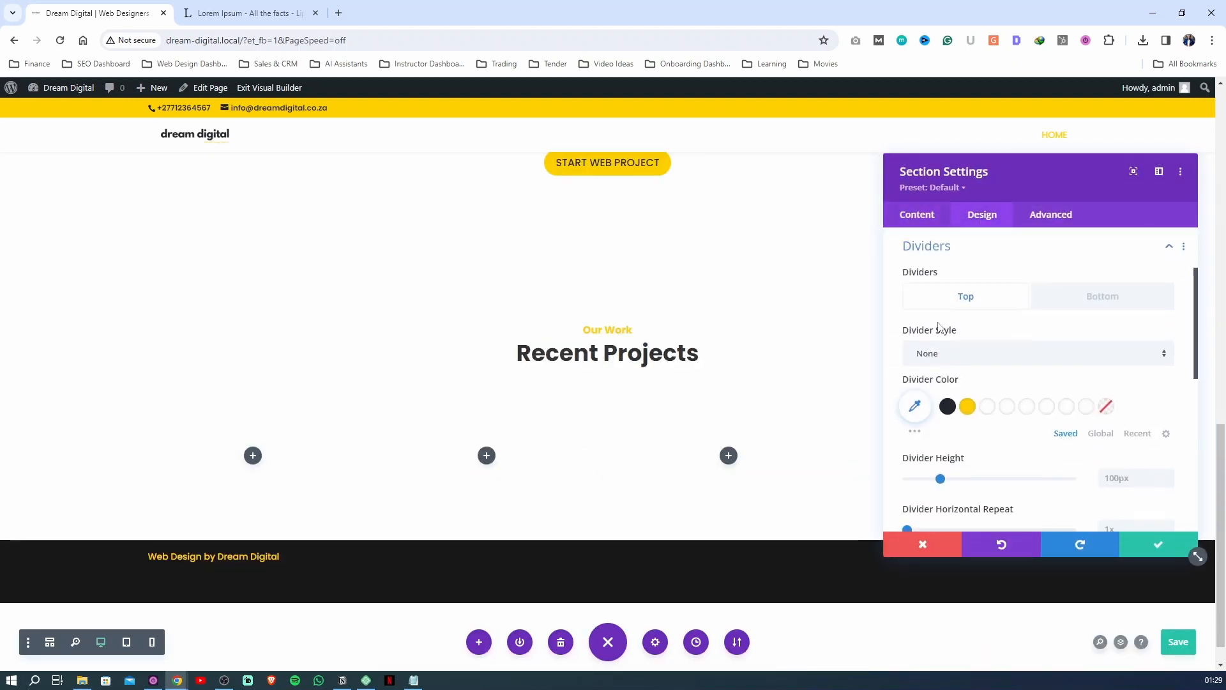
{"action": "left_click", "coordinate": [938, 250]}
{"action": "left_click", "coordinate": [937, 276]}
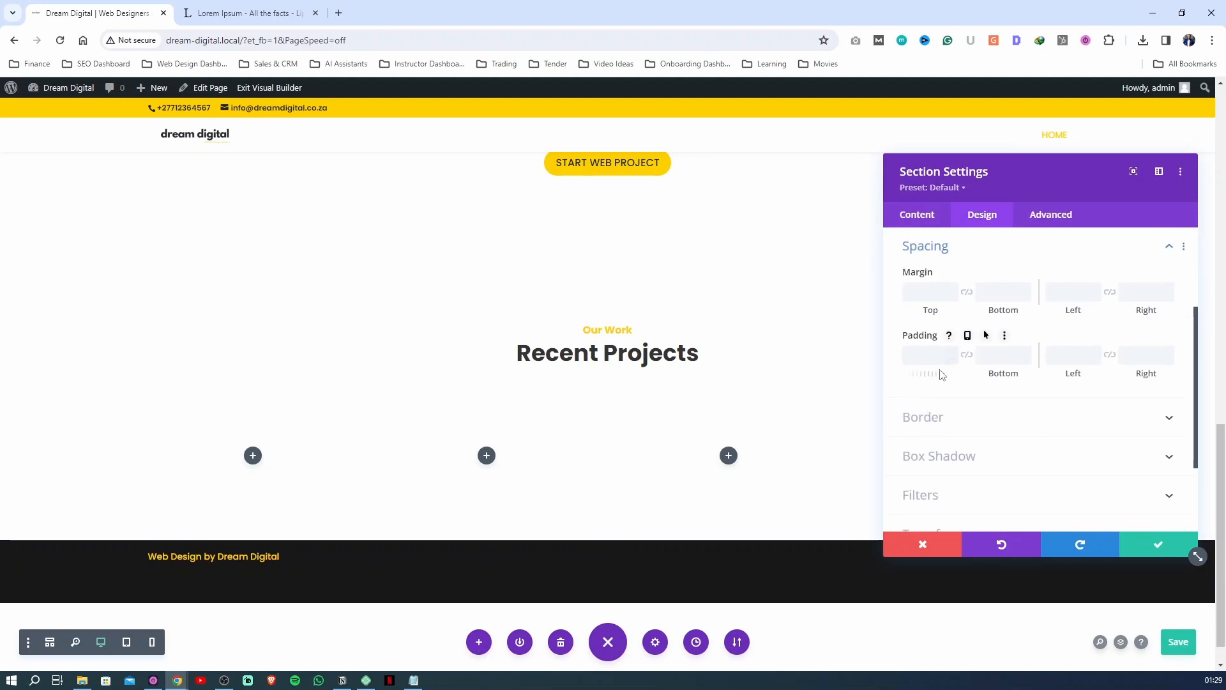
{"action": "left_click", "coordinate": [919, 353]}
{"action": "left_click", "coordinate": [962, 355]}
{"action": "left_click", "coordinate": [962, 355]}
{"action": "left_click", "coordinate": [930, 355]}
{"action": "type", "text": "90"}
{"action": "left_click", "coordinate": [966, 355]}
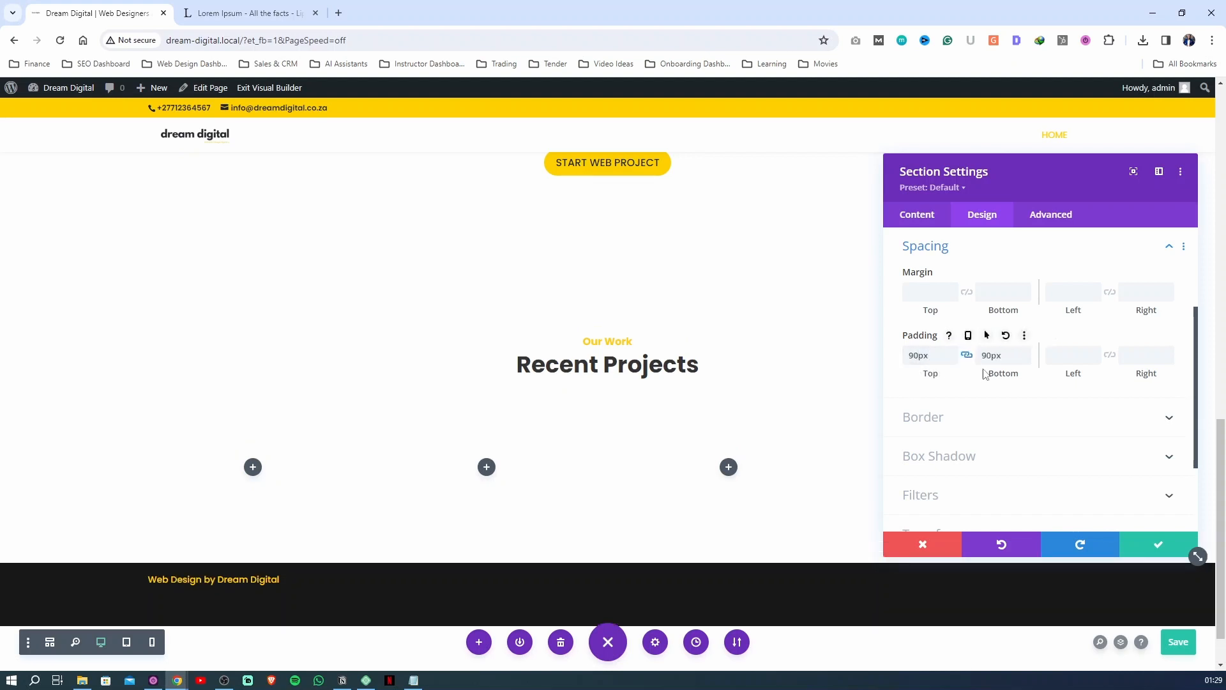
{"action": "left_click", "coordinate": [1135, 544]}
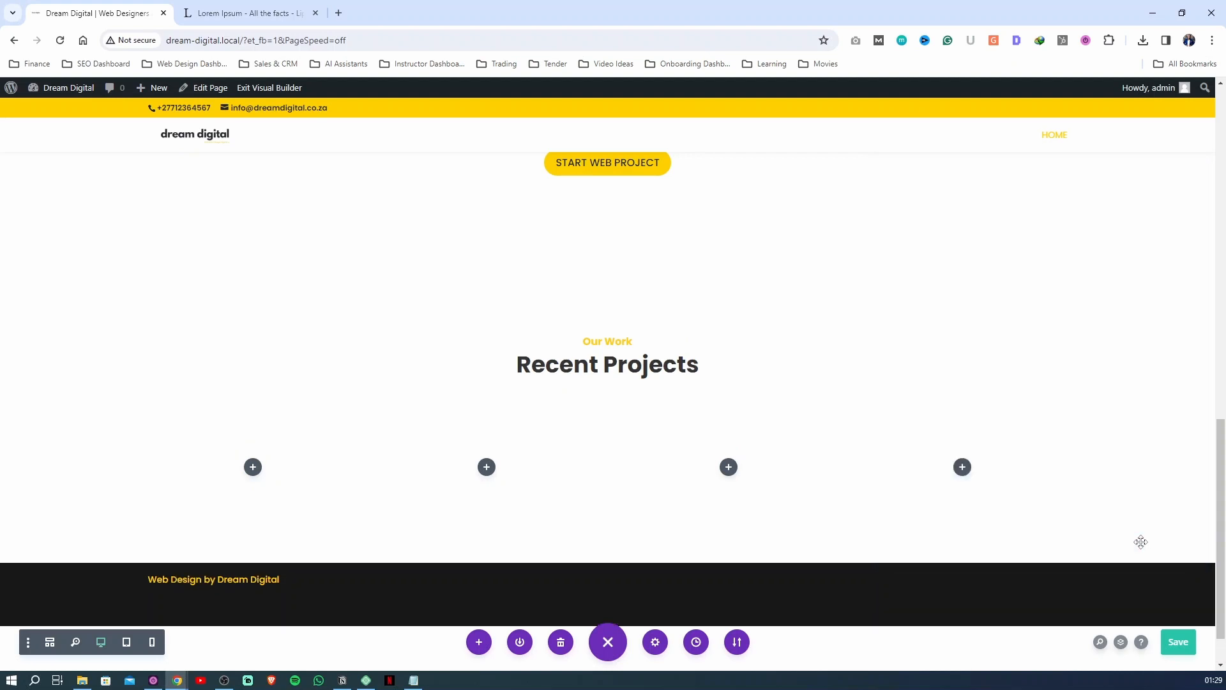
{"action": "left_click", "coordinate": [1179, 641]}
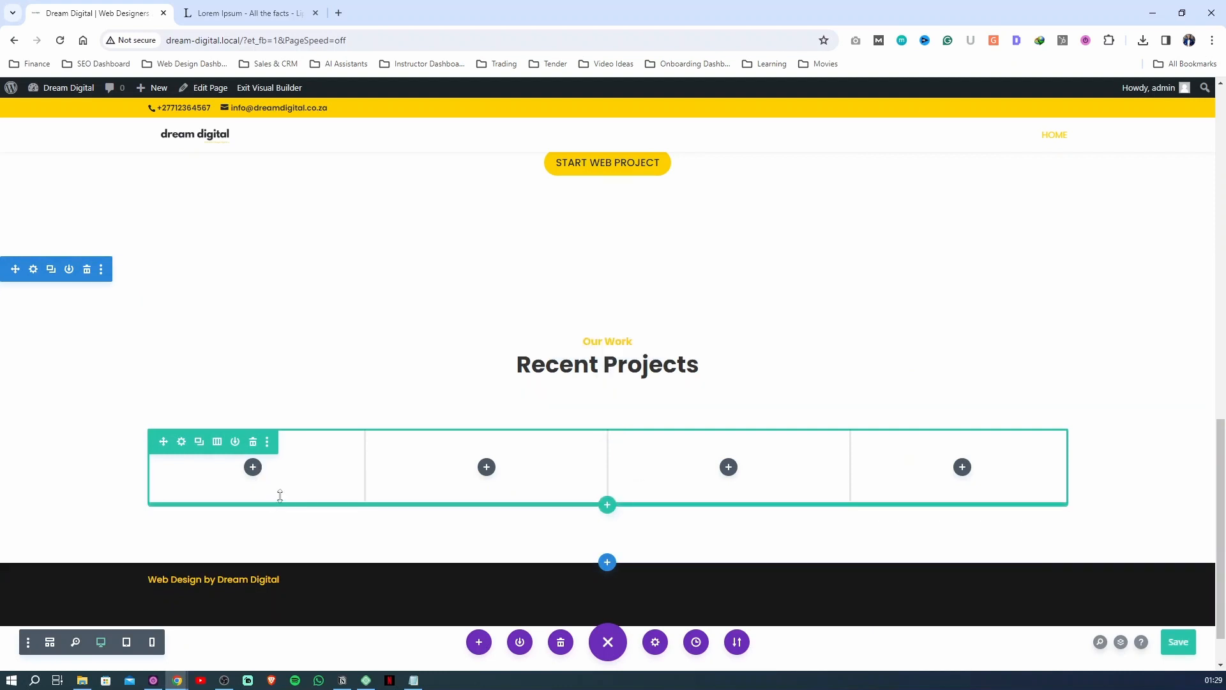
Add a Blurb module with its default content to the first column of the Recent Projects row
{"action": "left_click", "coordinate": [253, 466]}
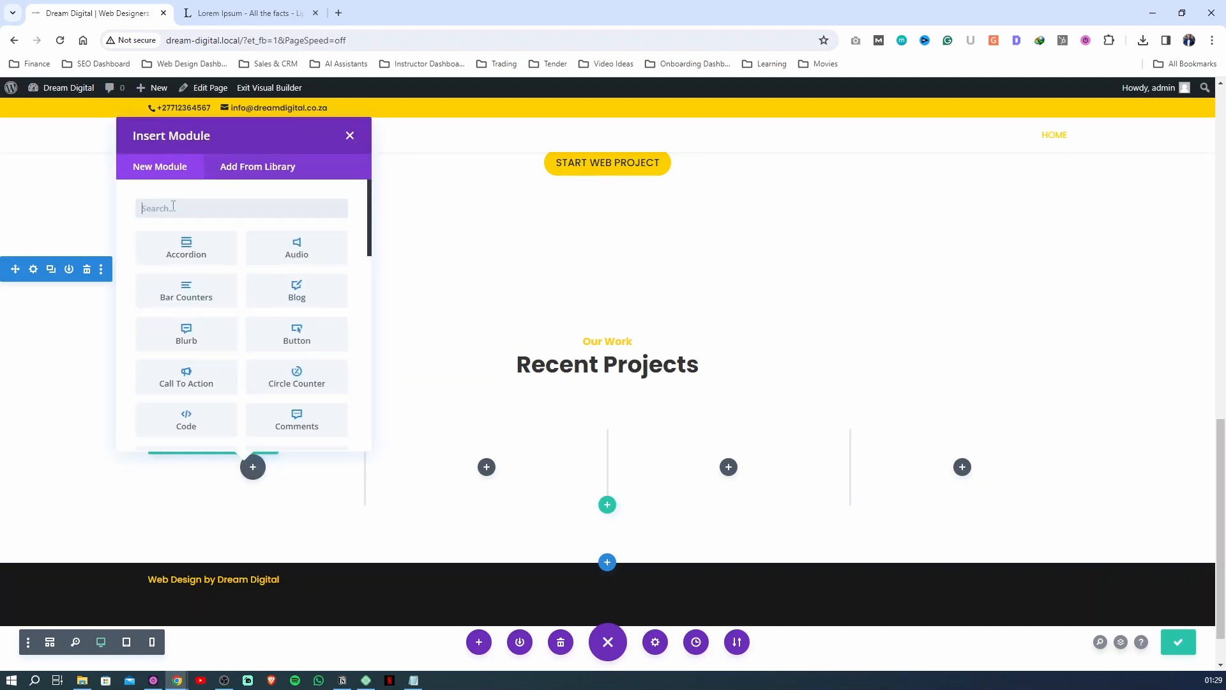
{"action": "type", "text": "blu"}
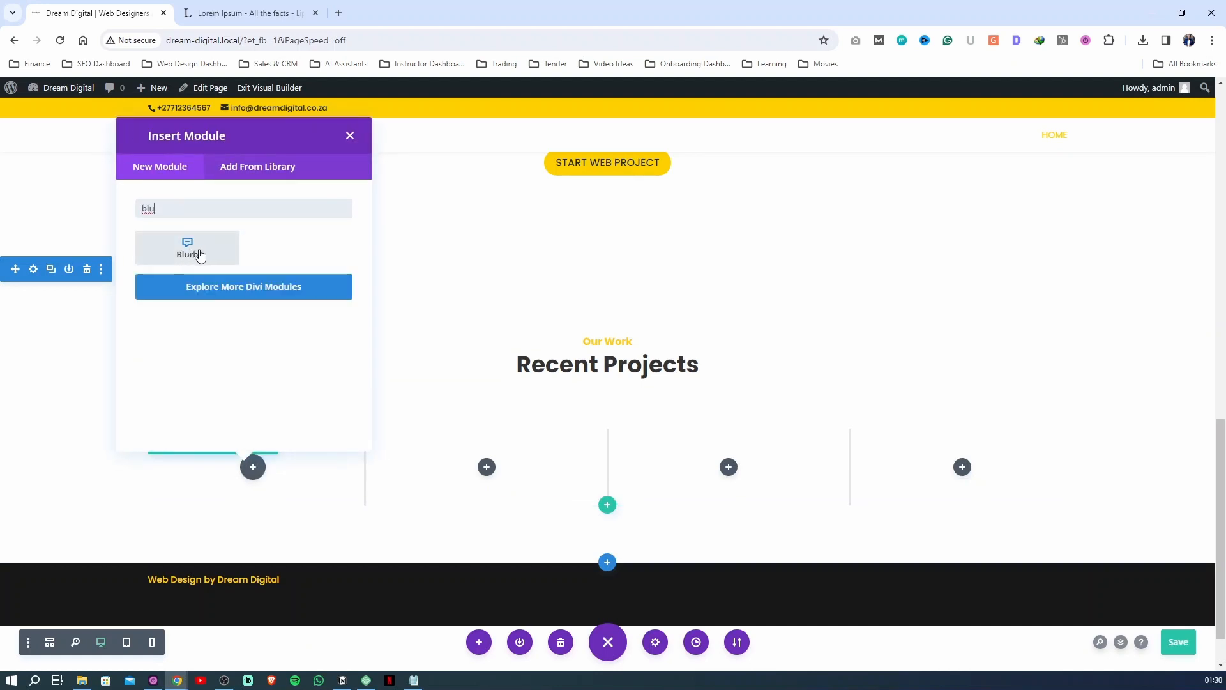
{"action": "left_click", "coordinate": [200, 254]}
{"action": "key", "text": "Escape"}
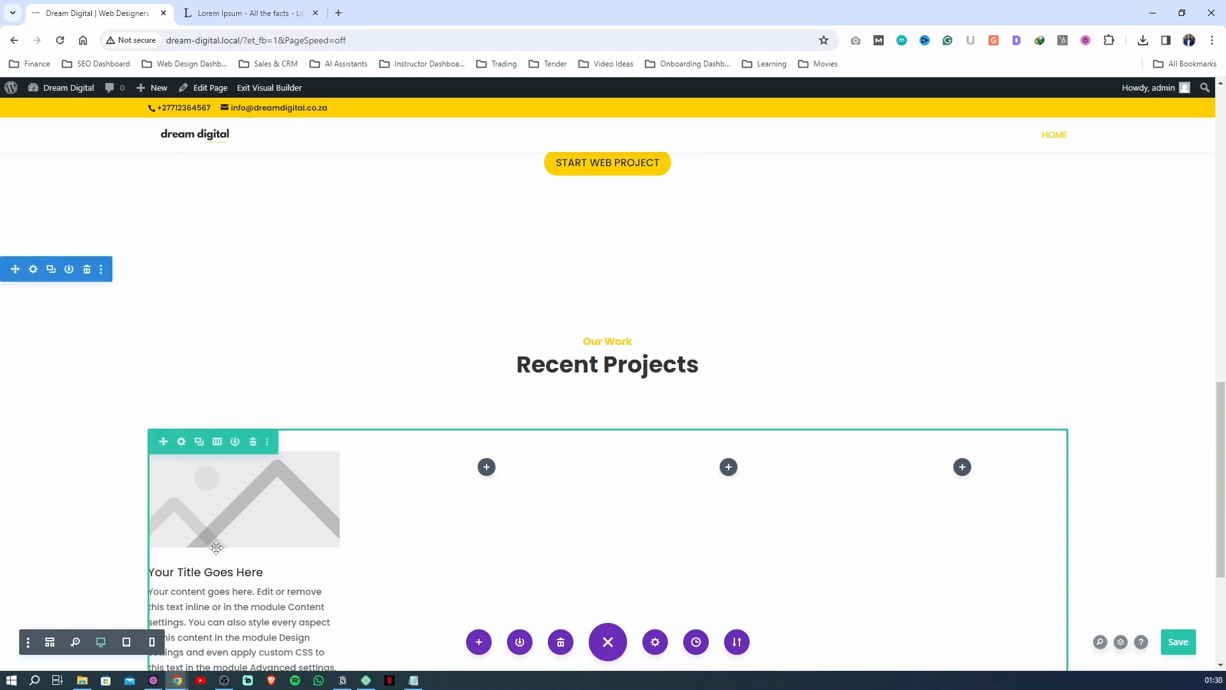
Open the settings of the blurb in the first Recent Projects column and look through its content options
{"action": "scroll", "coordinate": [388, 600], "scroll_direction": "down", "scroll_amount": 2}
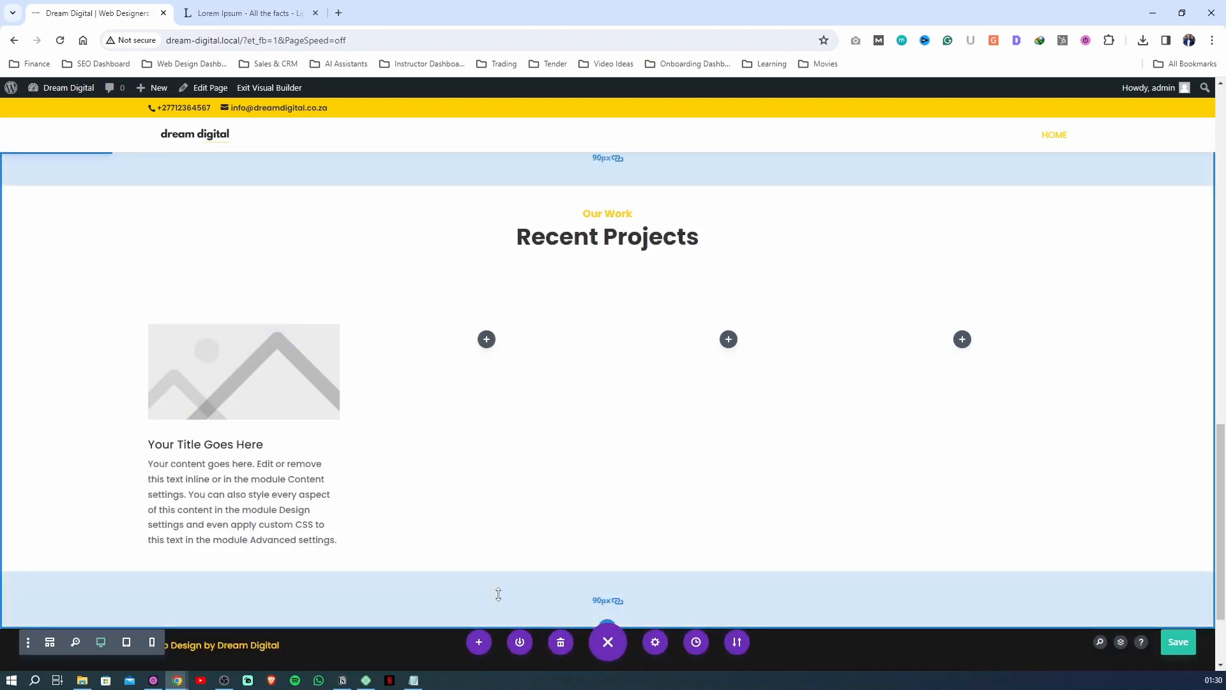
{"action": "mouse_move", "coordinate": [291, 403]}
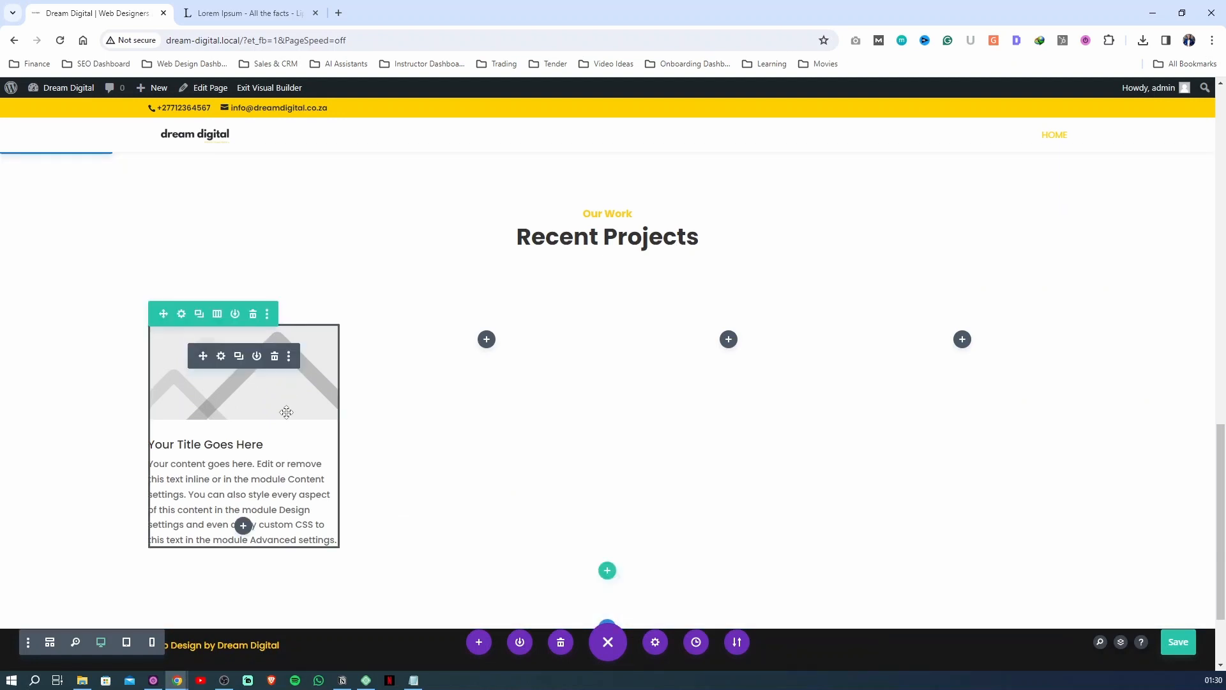
{"action": "left_click", "coordinate": [221, 356]}
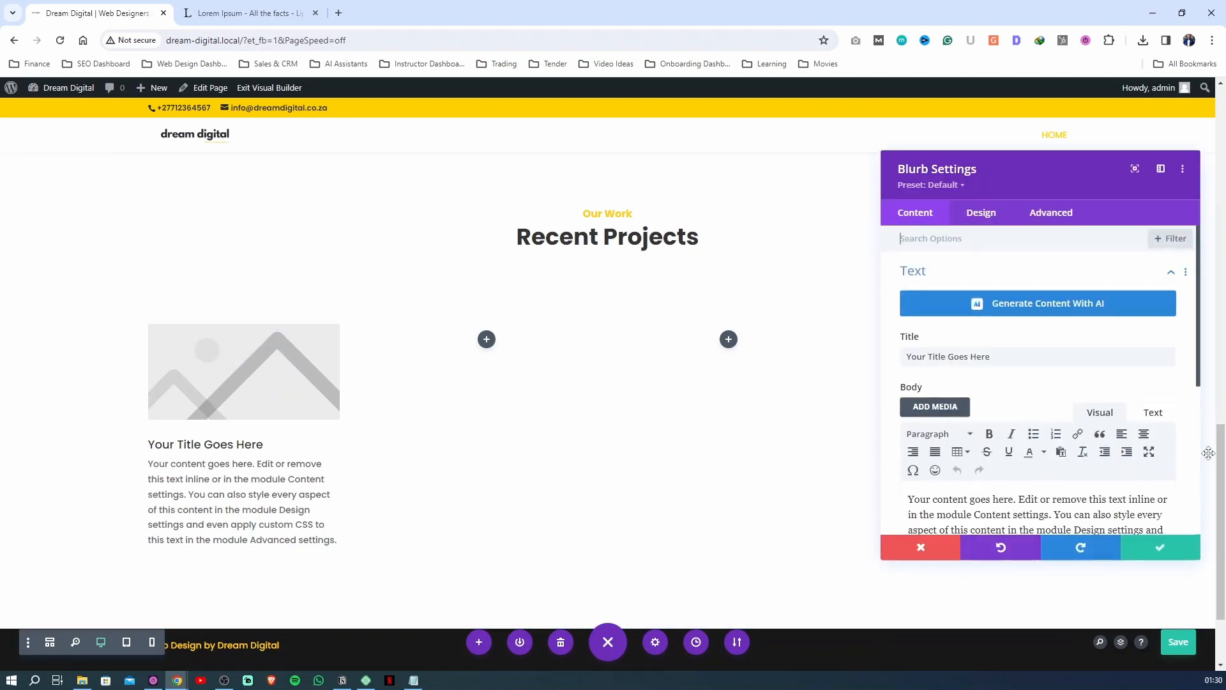
{"action": "scroll", "coordinate": [963, 393], "scroll_direction": "down", "scroll_amount": 4}
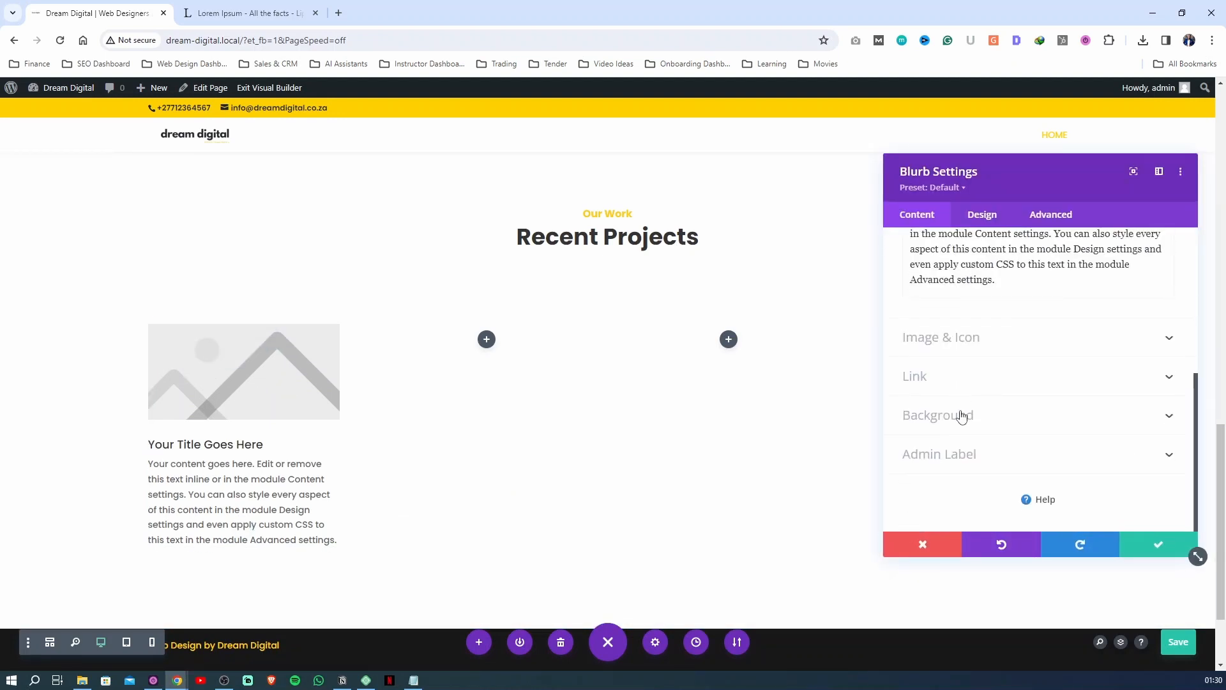
{"action": "scroll", "coordinate": [962, 416], "scroll_direction": "up", "scroll_amount": 5}
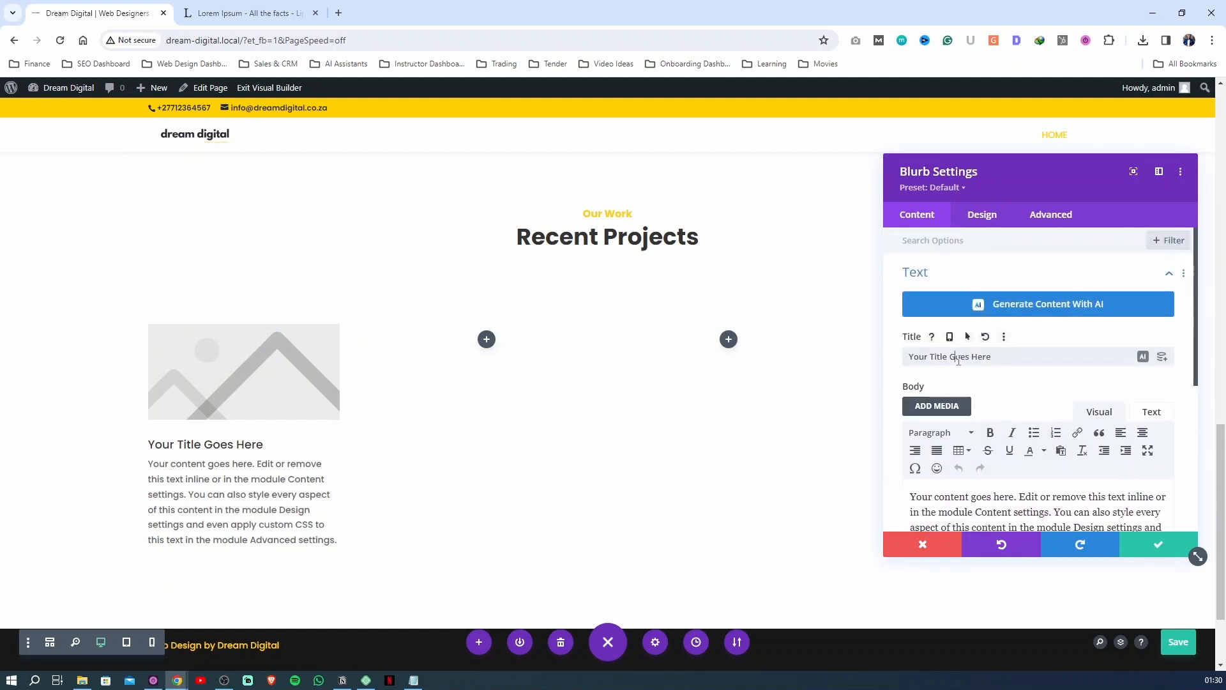
{"action": "scroll", "coordinate": [984, 362], "scroll_direction": "down", "scroll_amount": 3}
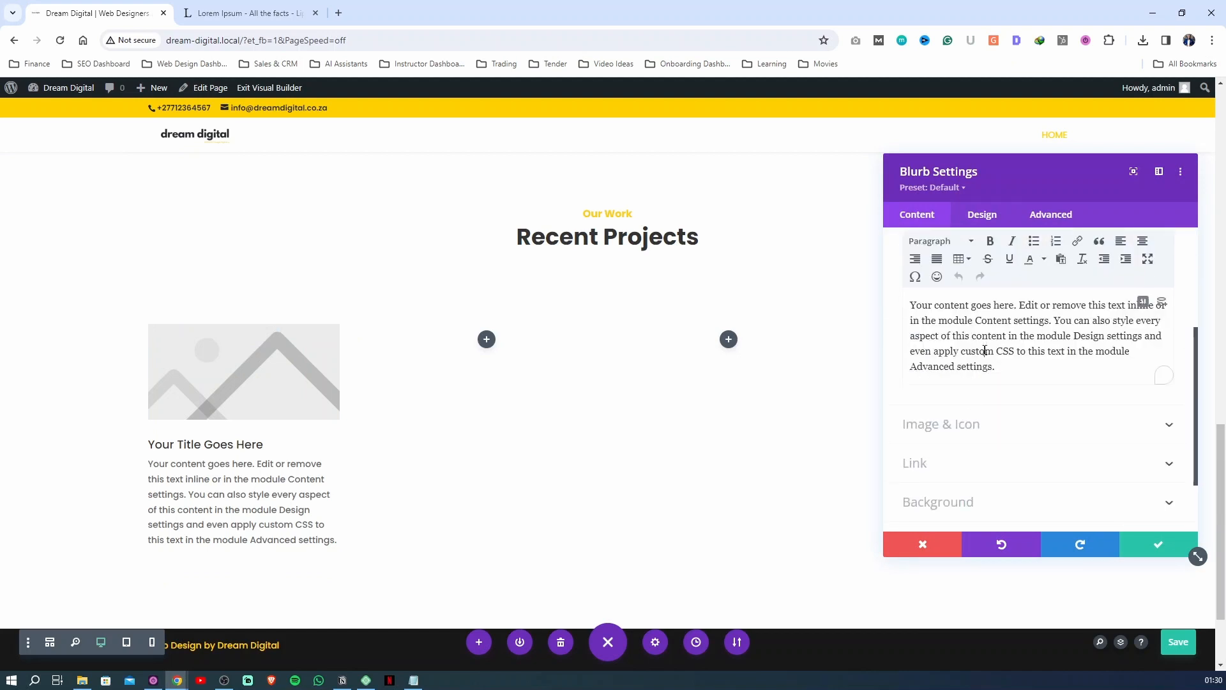
{"action": "scroll", "coordinate": [984, 367], "scroll_direction": "down", "scroll_amount": 2}
{"action": "scroll", "coordinate": [977, 396], "scroll_direction": "up", "scroll_amount": 5}
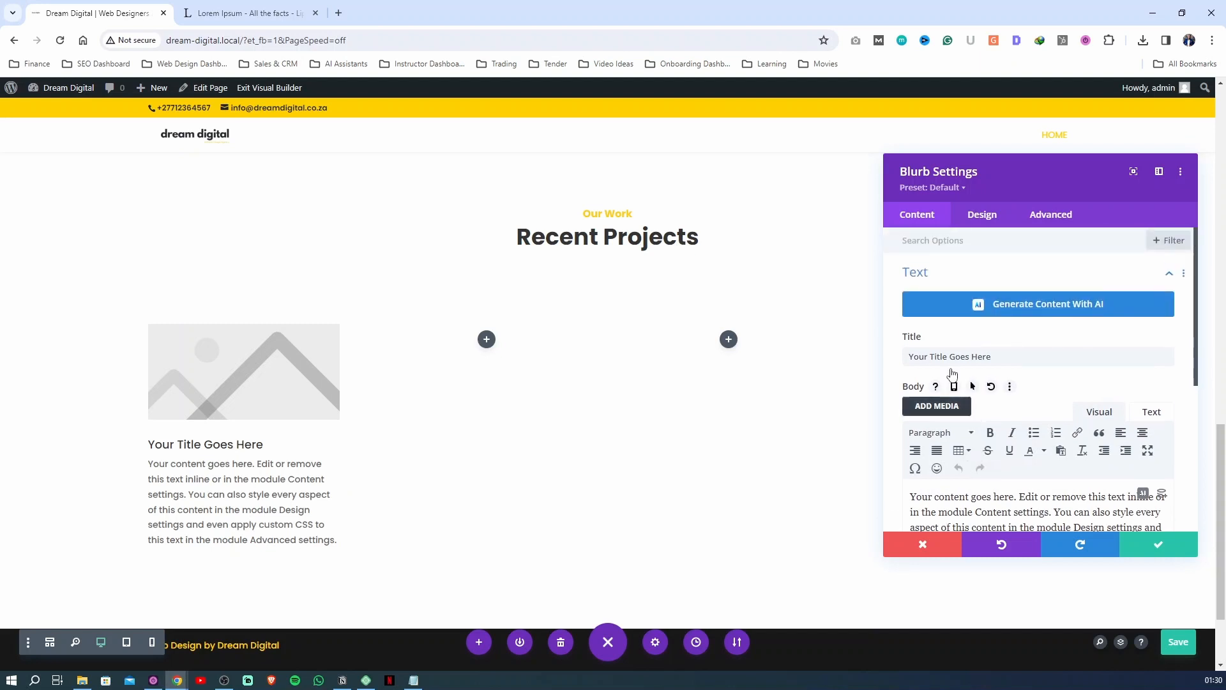
{"action": "scroll", "coordinate": [952, 374], "scroll_direction": "down", "scroll_amount": 4}
Upload the project mockup images from the course's downloads folder to the media library and set Ubuntu-Dental.png as the blurb's image
{"action": "left_click", "coordinate": [952, 348]}
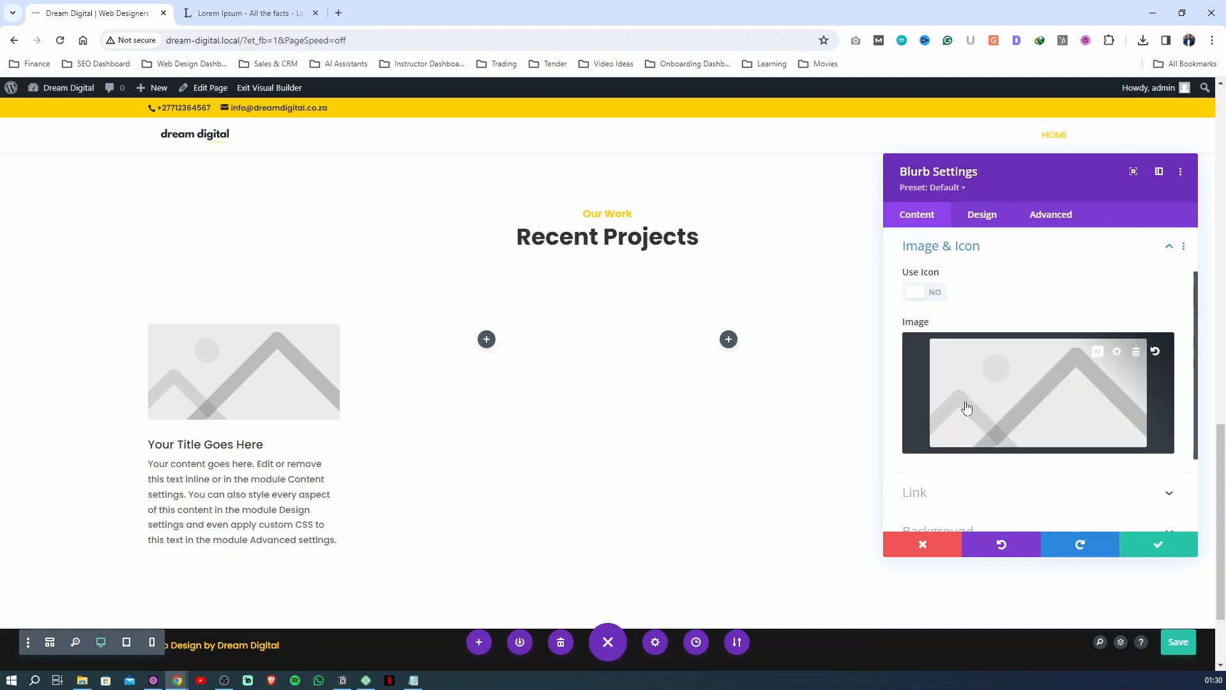
{"action": "left_click", "coordinate": [1047, 394]}
{"action": "left_click", "coordinate": [693, 358]}
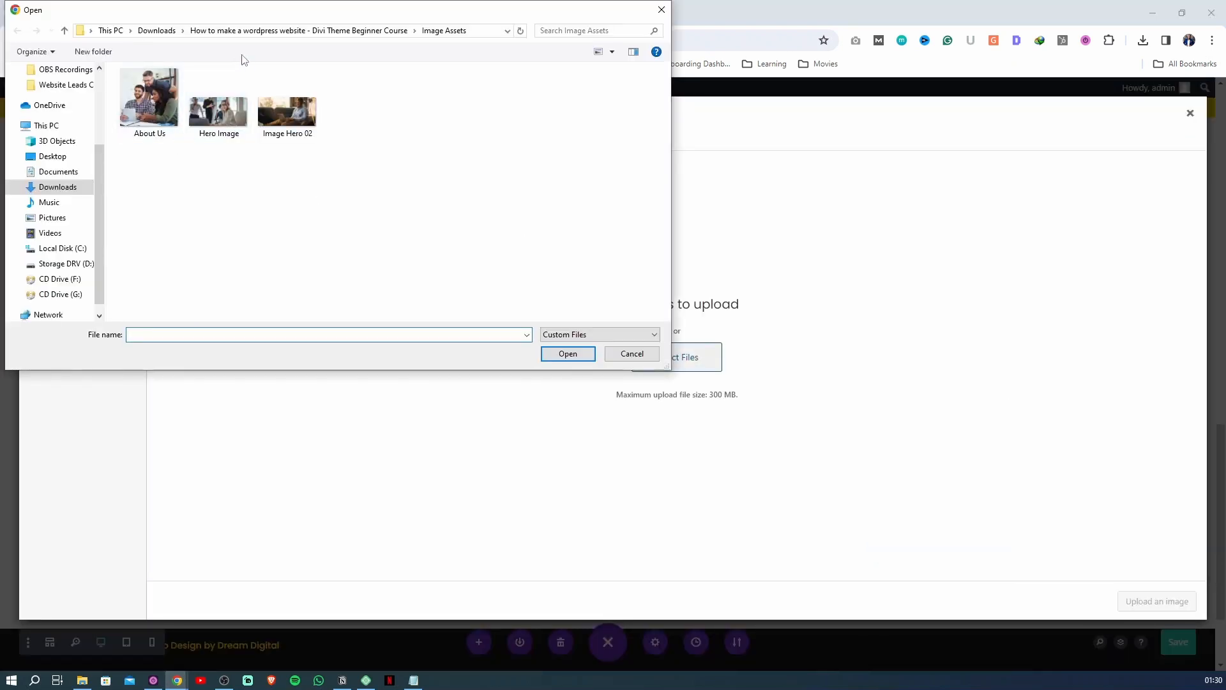
{"action": "left_click", "coordinate": [157, 31]}
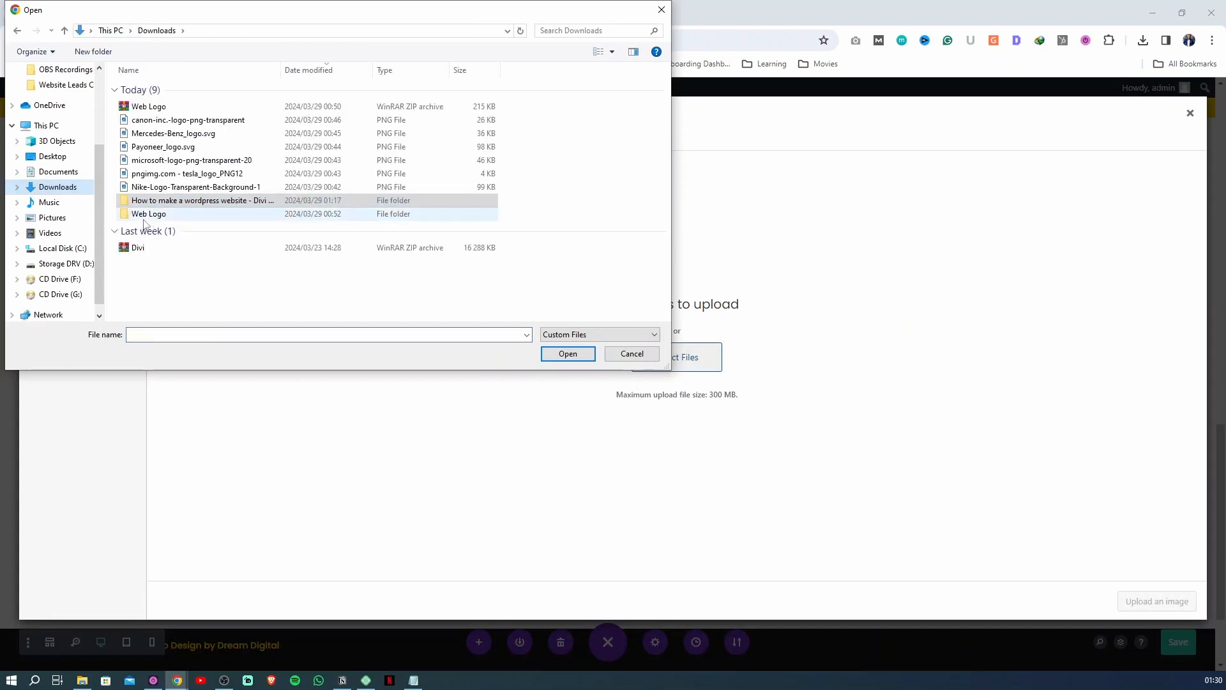
{"action": "double_click", "coordinate": [146, 200]}
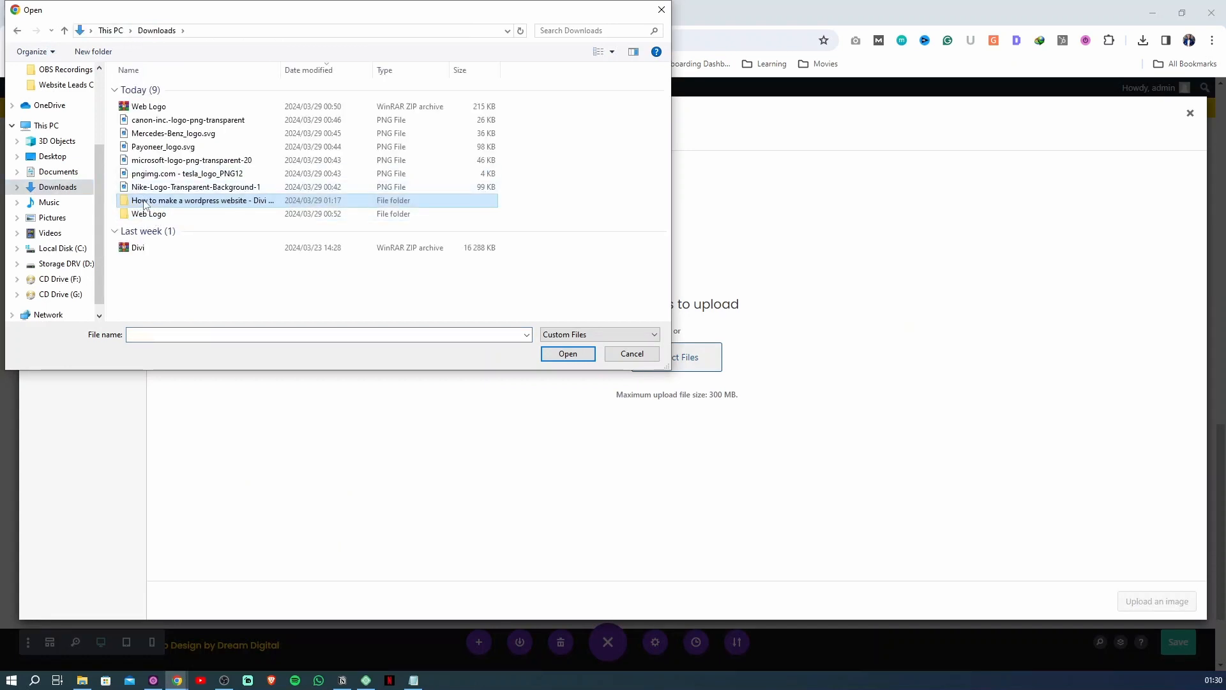
{"action": "double_click", "coordinate": [148, 130]}
{"action": "left_click_drag", "start_coordinate": [485, 192], "coordinate": [118, 68]}
{"action": "left_click", "coordinate": [571, 355]}
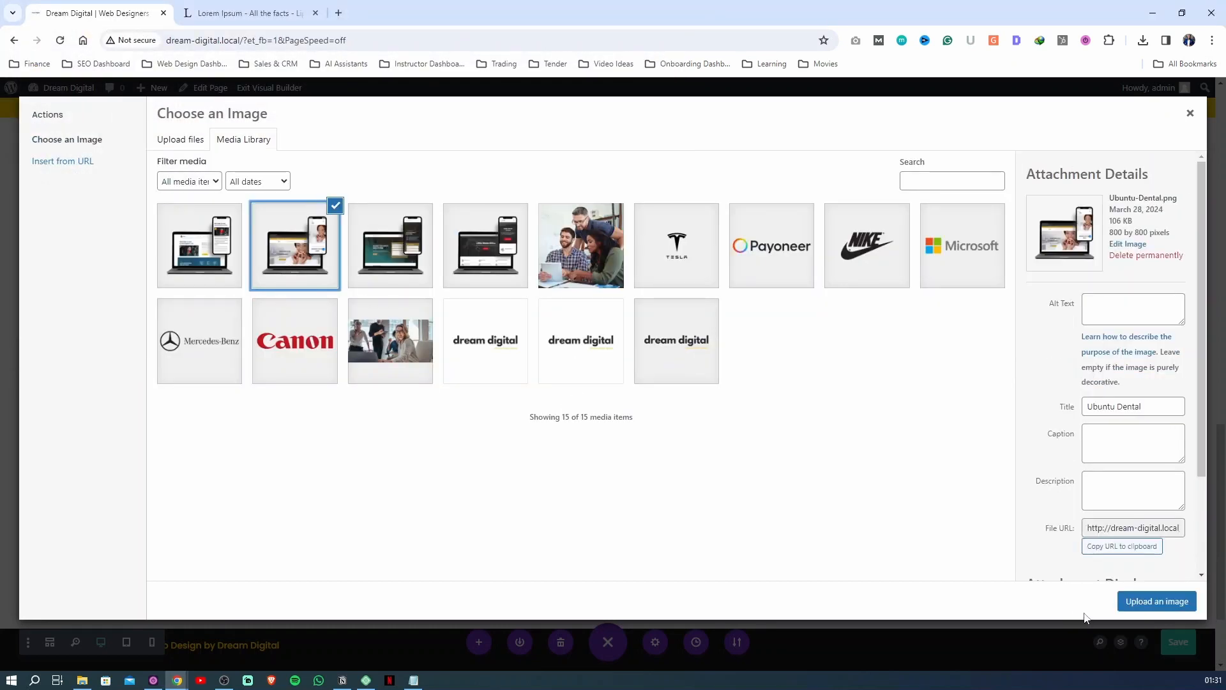
{"action": "left_click", "coordinate": [1141, 602]}
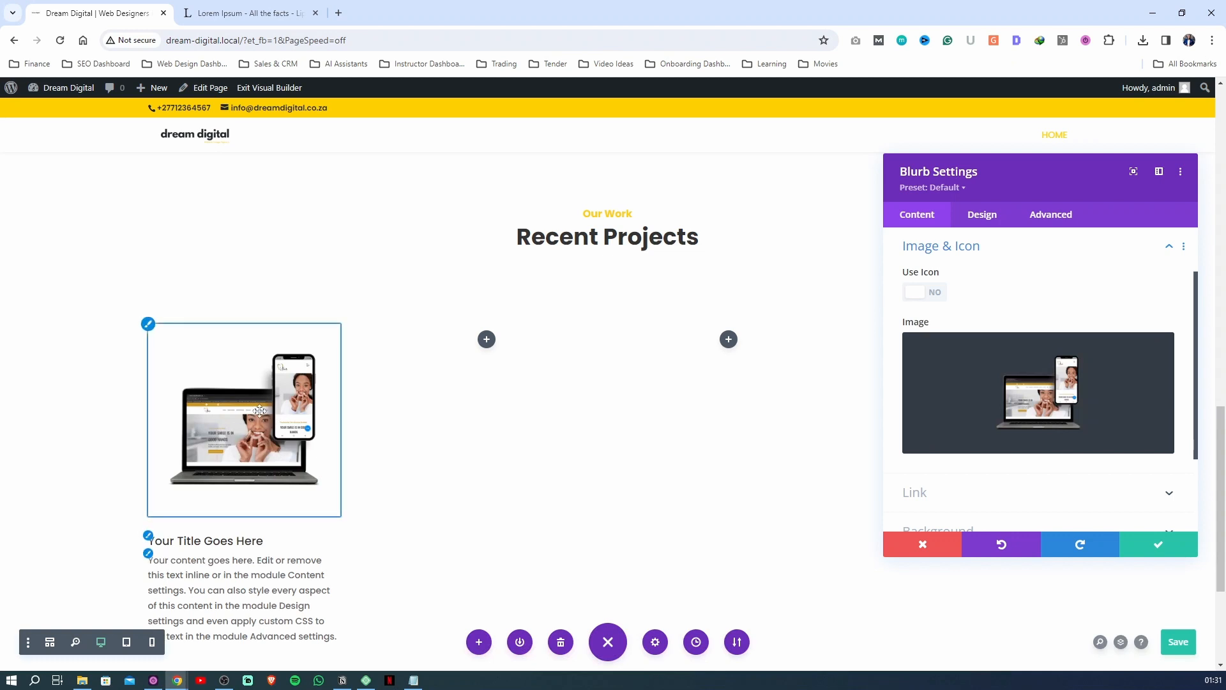
Change the blurb's title to "Ubuntu Dental - Web Design"
{"action": "scroll", "coordinate": [906, 322], "scroll_direction": "up", "scroll_amount": 5}
{"action": "left_click", "coordinate": [970, 363]}
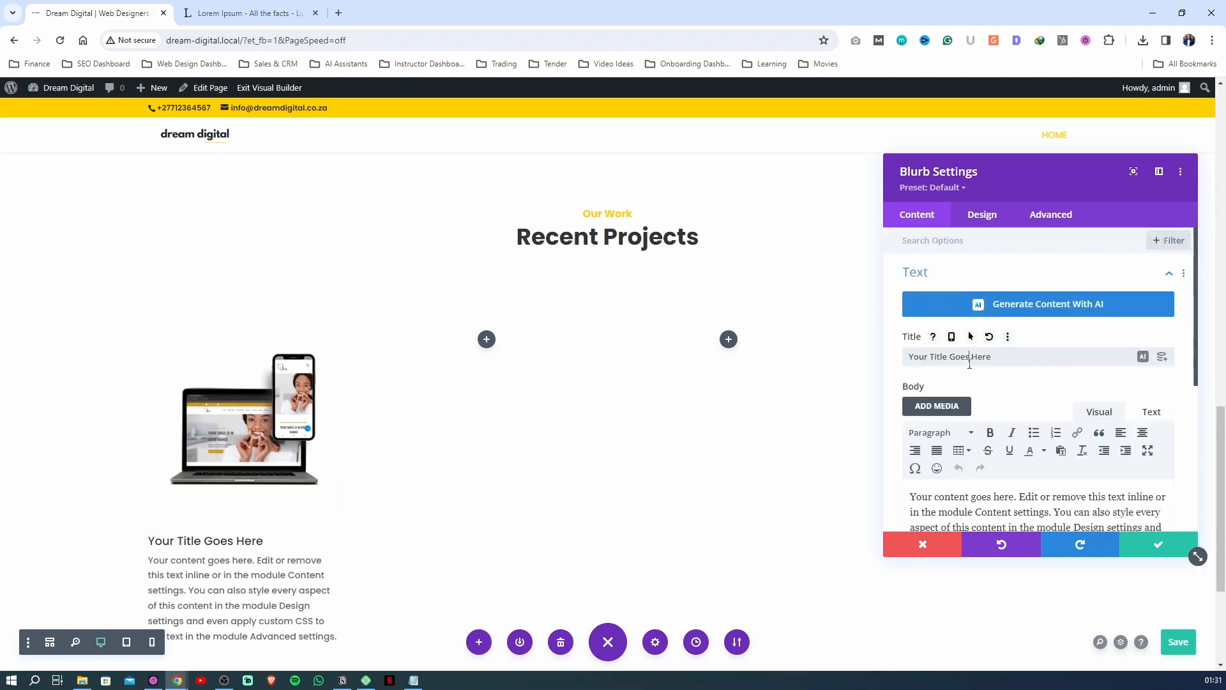
{"action": "key", "text": "ctrl+a"}
{"action": "type", "text": "W"}
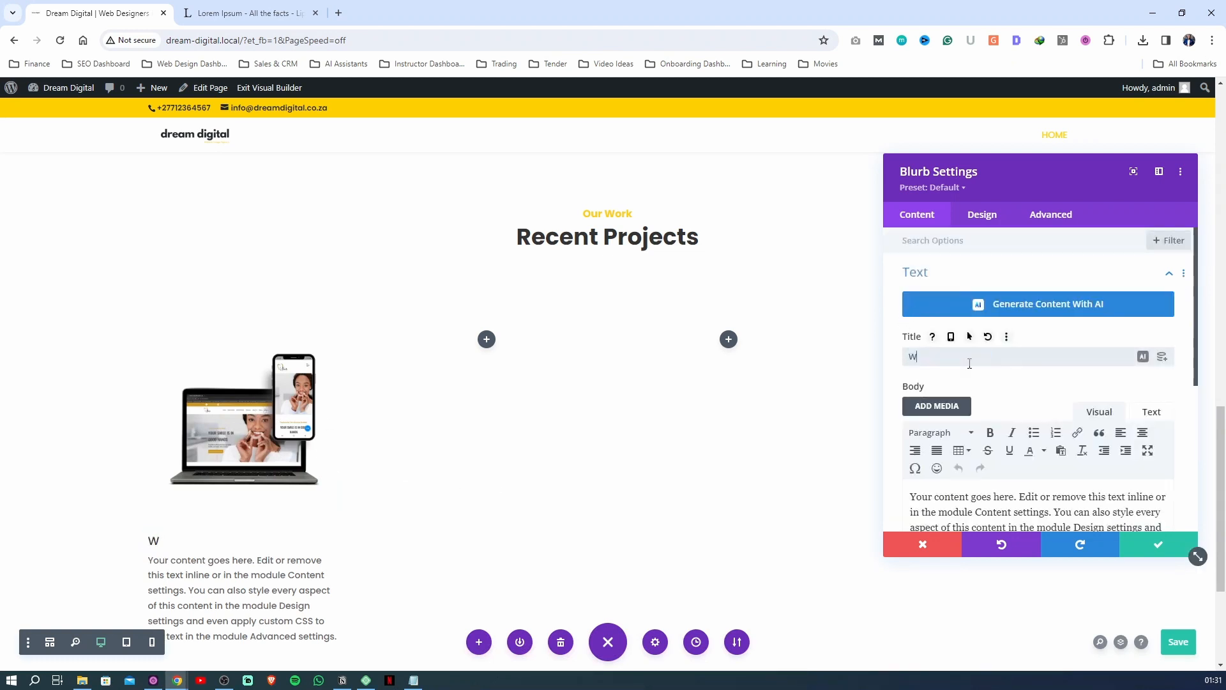
{"action": "type", "text": "Ubuntu Dental"}
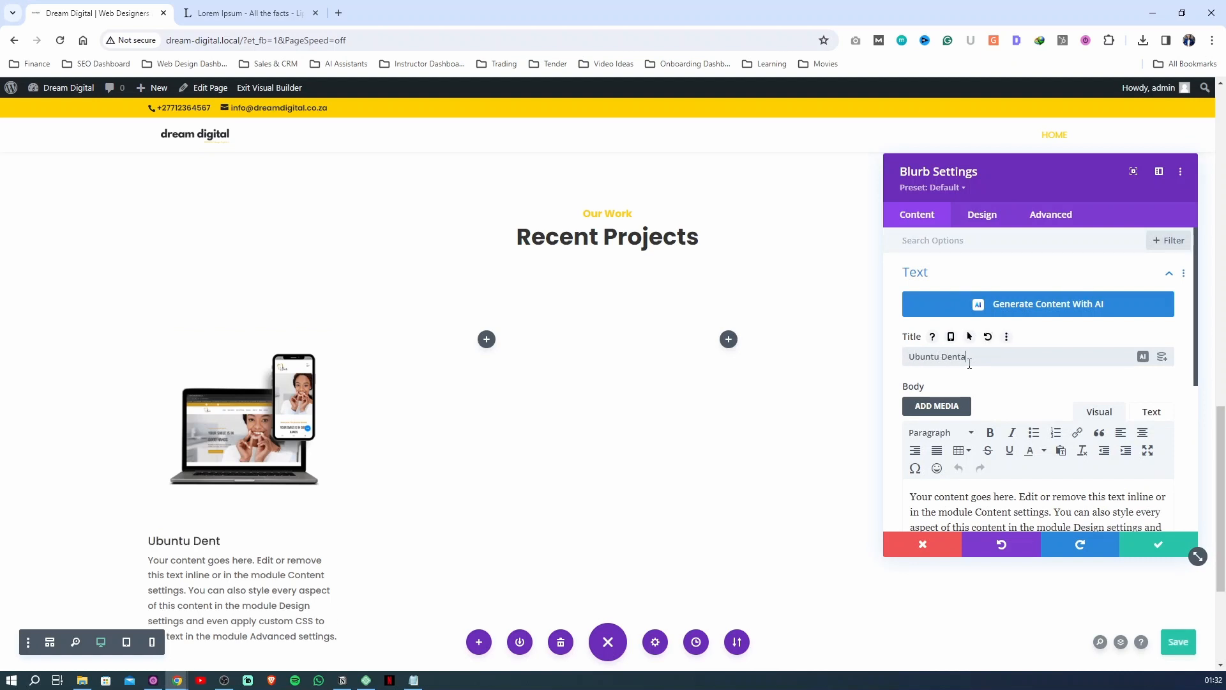
{"action": "type", "text": " - Web Design"}
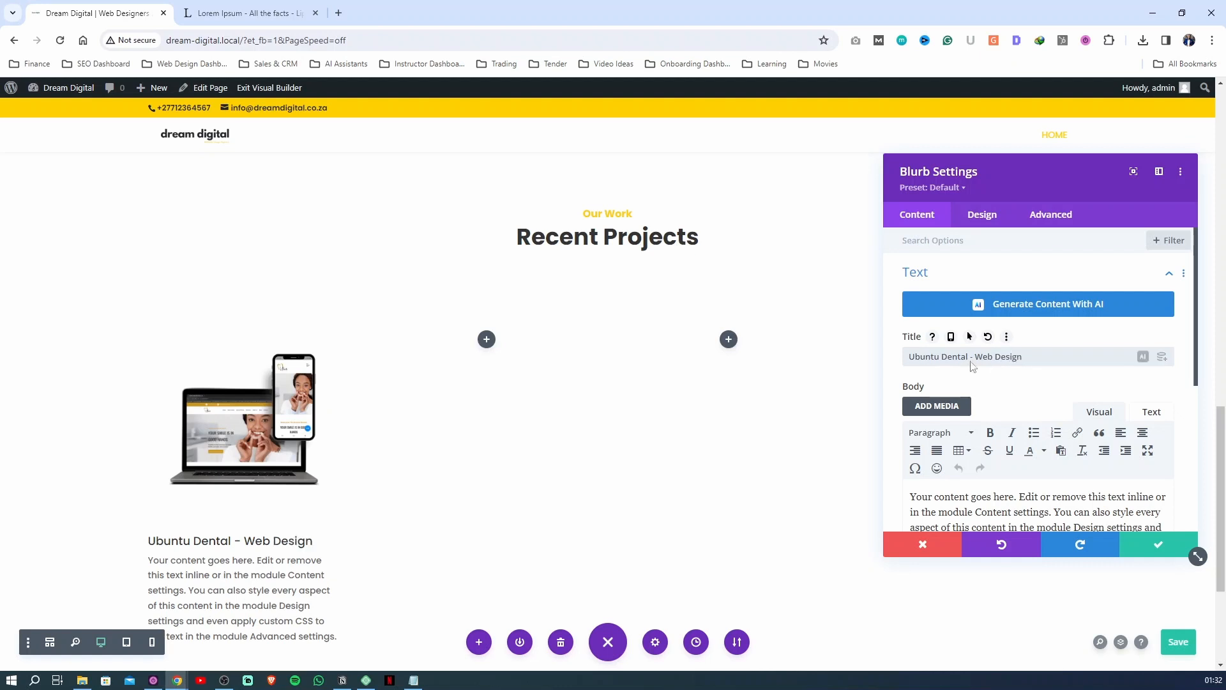
Set the blurb title's font weight to Bold and its text size to 28px
{"action": "left_click", "coordinate": [981, 215]}
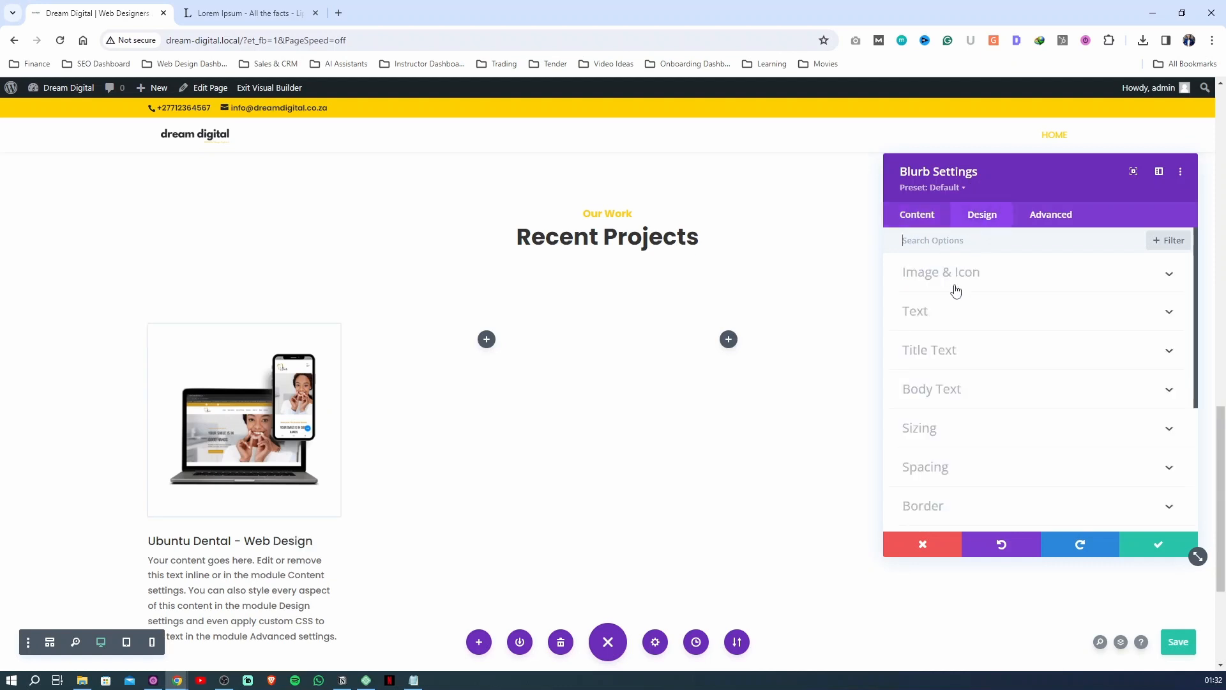
{"action": "left_click", "coordinate": [955, 358]}
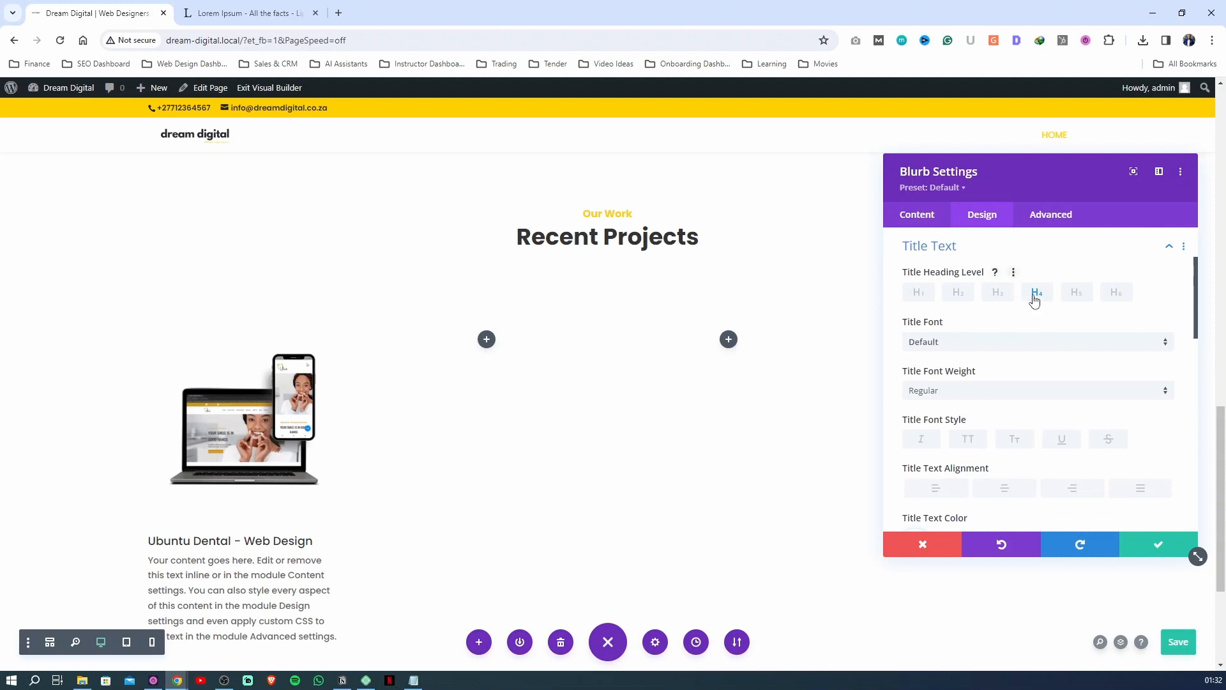
{"action": "left_click", "coordinate": [967, 391]}
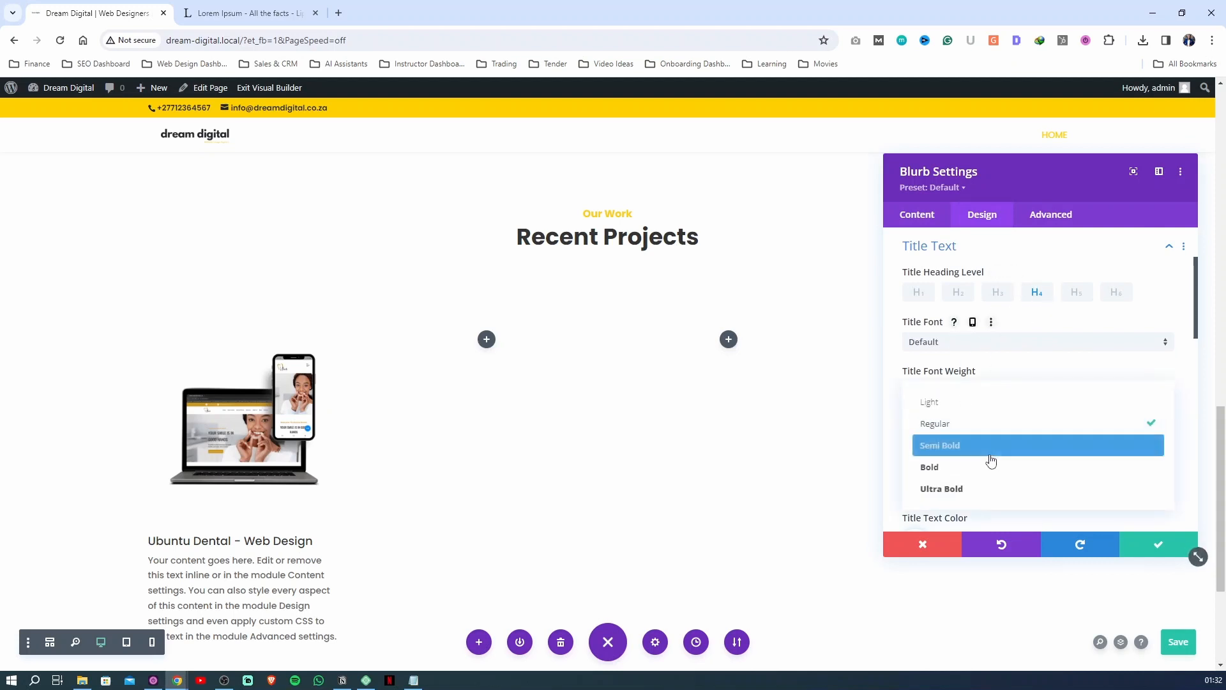
{"action": "left_click", "coordinate": [970, 463]}
{"action": "scroll", "coordinate": [926, 447], "scroll_direction": "down", "scroll_amount": 2}
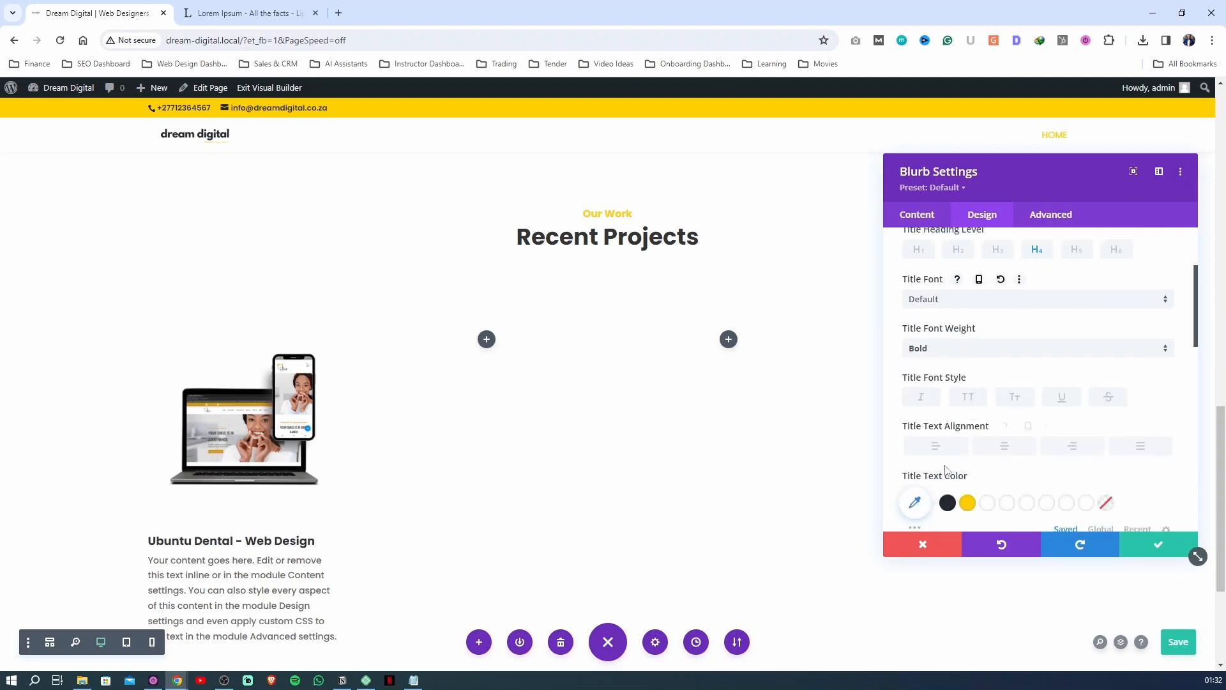
{"action": "left_click_drag", "start_coordinate": [935, 493], "coordinate": [950, 496]}
{"action": "scroll", "coordinate": [1050, 295], "scroll_direction": "up", "scroll_amount": 4}
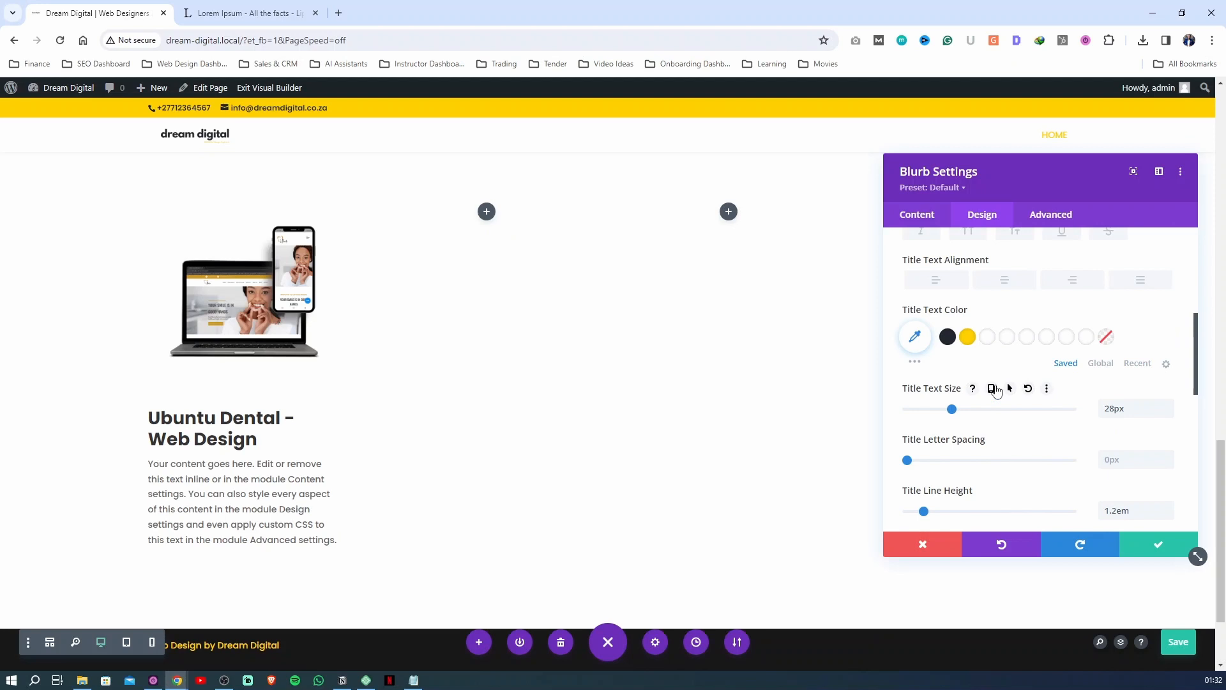
Check the blurb title's text size in tablet and phone views, return to desktop view, and save the blurb settings
{"action": "left_click", "coordinate": [992, 388]}
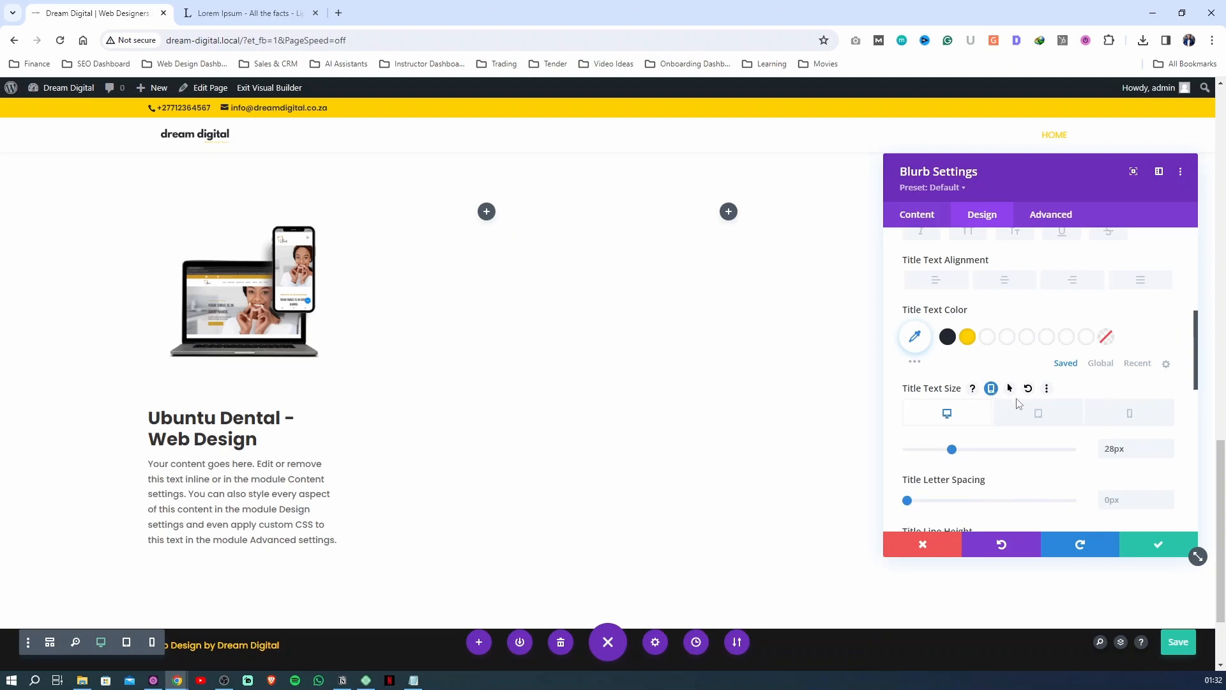
{"action": "left_click", "coordinate": [1027, 415]}
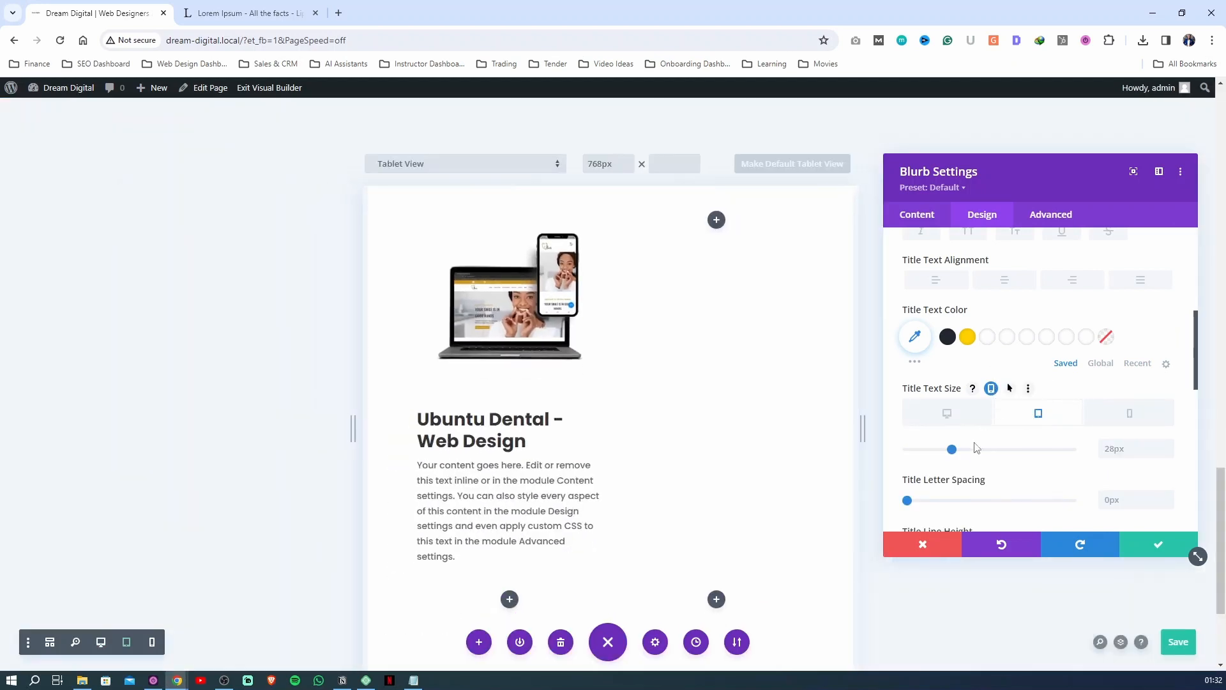
{"action": "left_click", "coordinate": [1129, 414]}
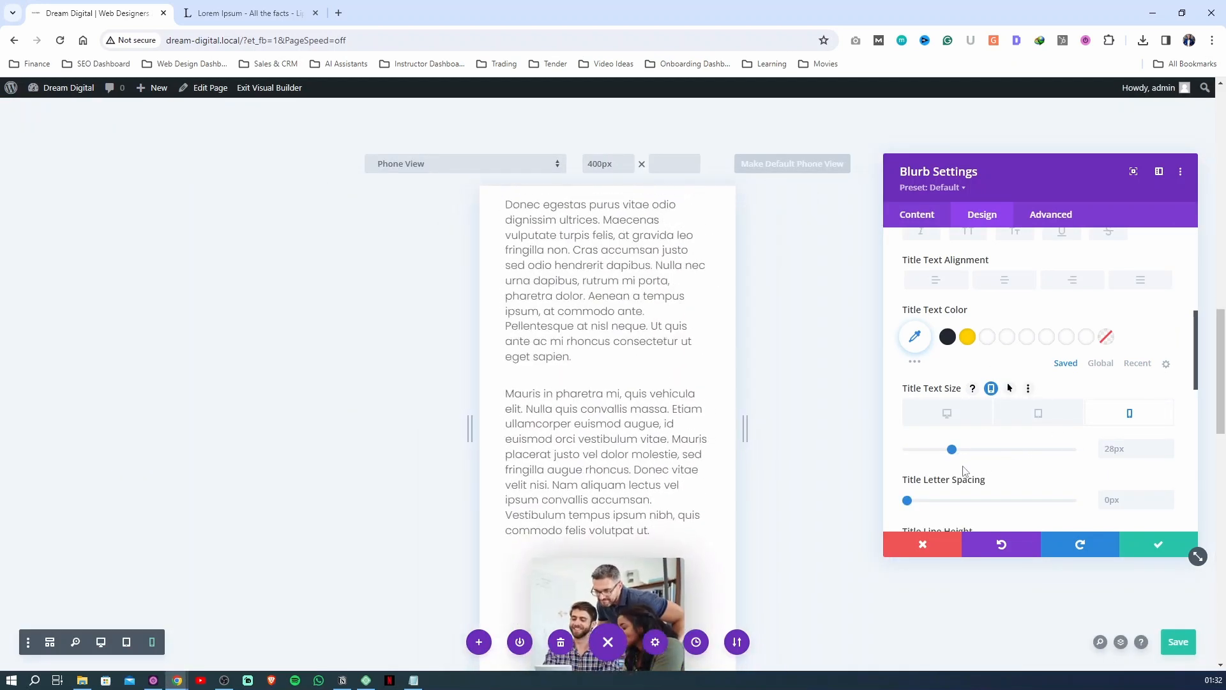
{"action": "scroll", "coordinate": [533, 435], "scroll_direction": "down", "scroll_amount": 10}
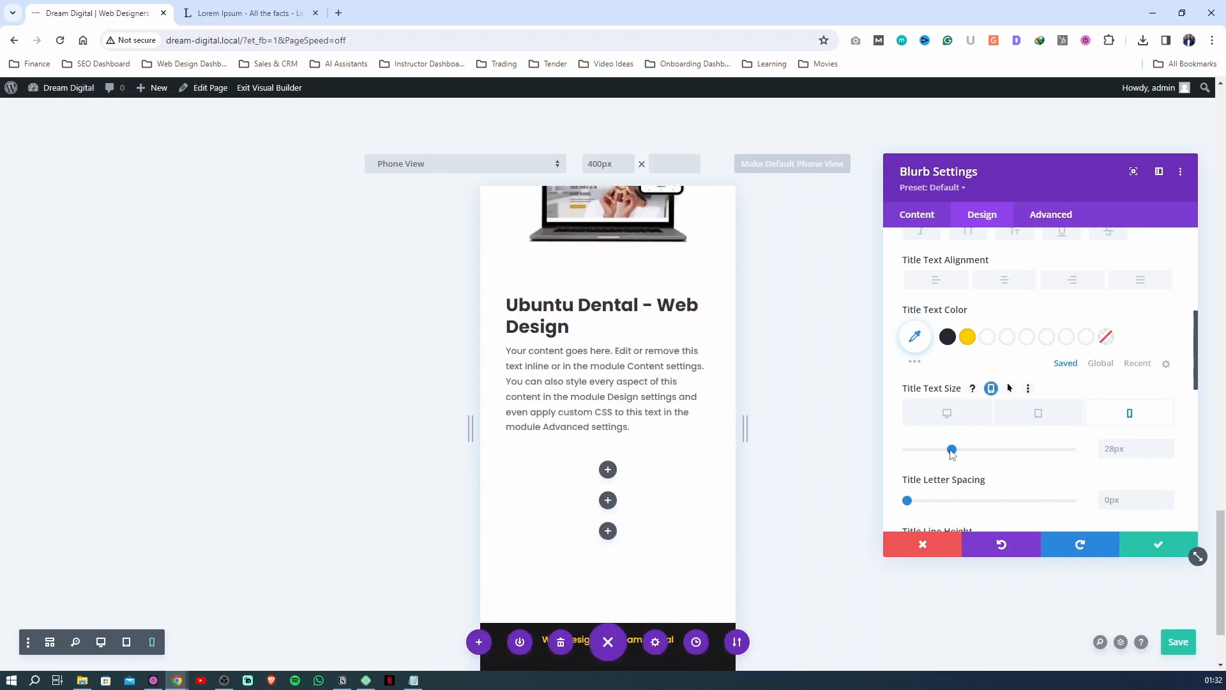
{"action": "left_click", "coordinate": [1026, 420]}
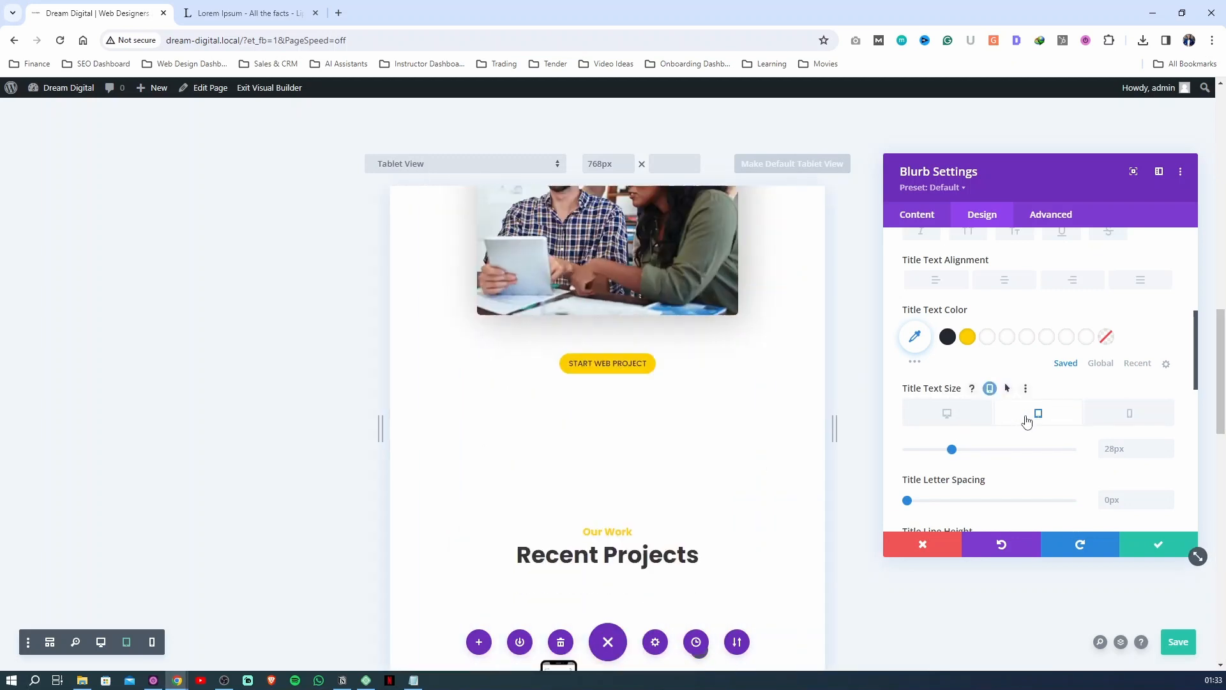
{"action": "scroll", "coordinate": [624, 435], "scroll_direction": "down", "scroll_amount": 10}
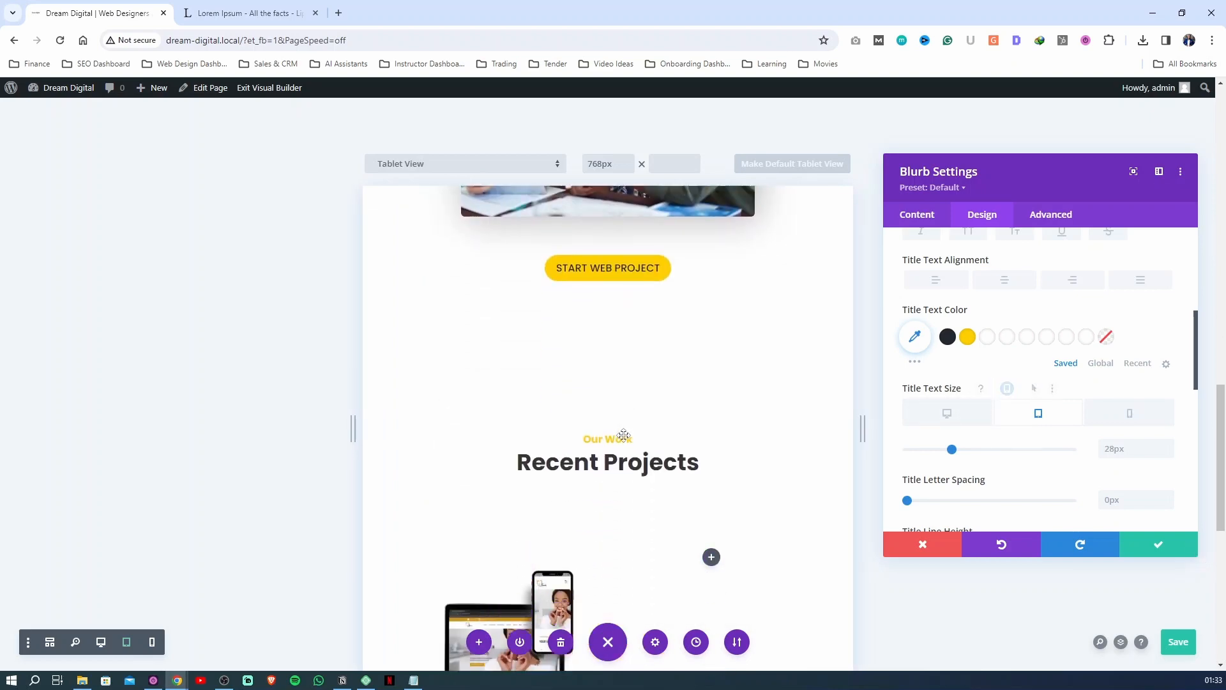
{"action": "scroll", "coordinate": [624, 435], "scroll_direction": "down", "scroll_amount": 2}
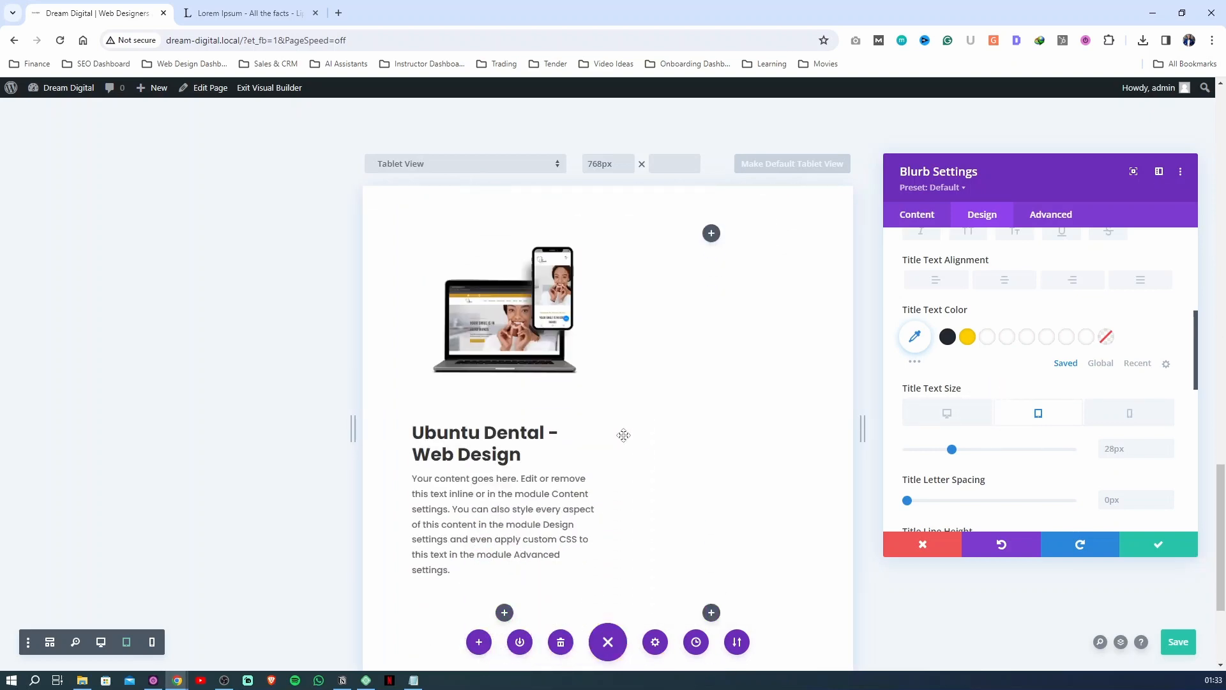
{"action": "left_click", "coordinate": [947, 413]}
{"action": "left_click", "coordinate": [1158, 544]}
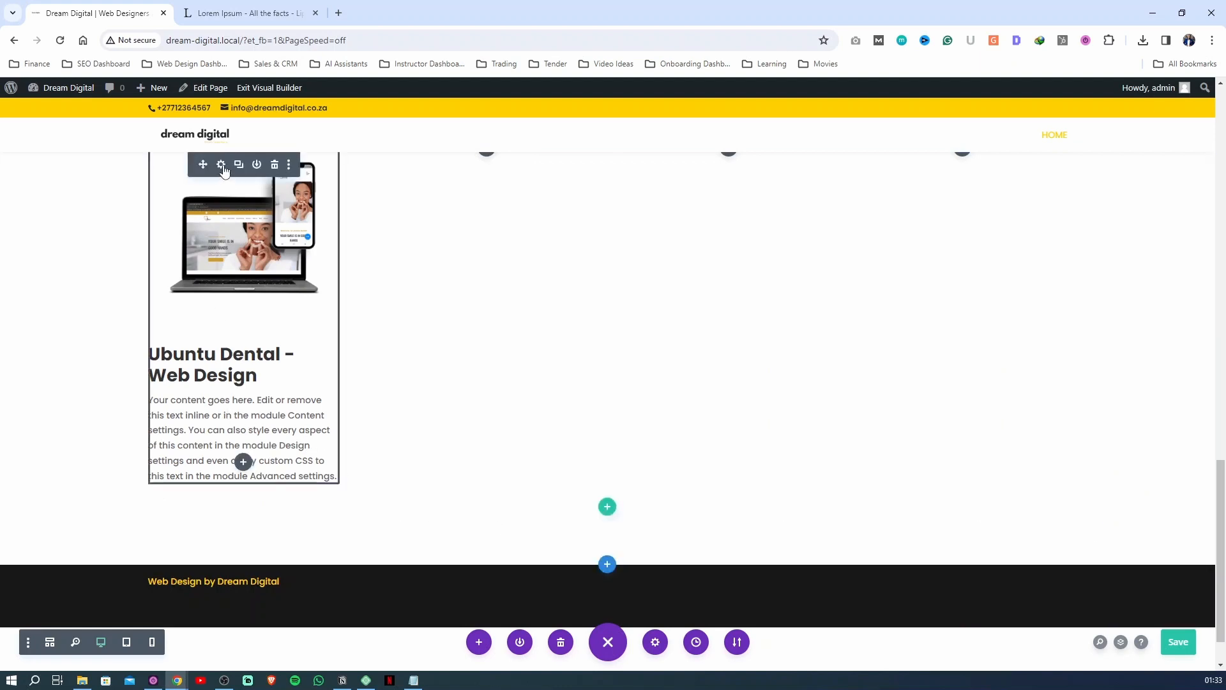
Reopen the Ubuntu Dental blurb's settings and center its title text
{"action": "left_click", "coordinate": [221, 166]}
{"action": "left_click", "coordinate": [984, 215]}
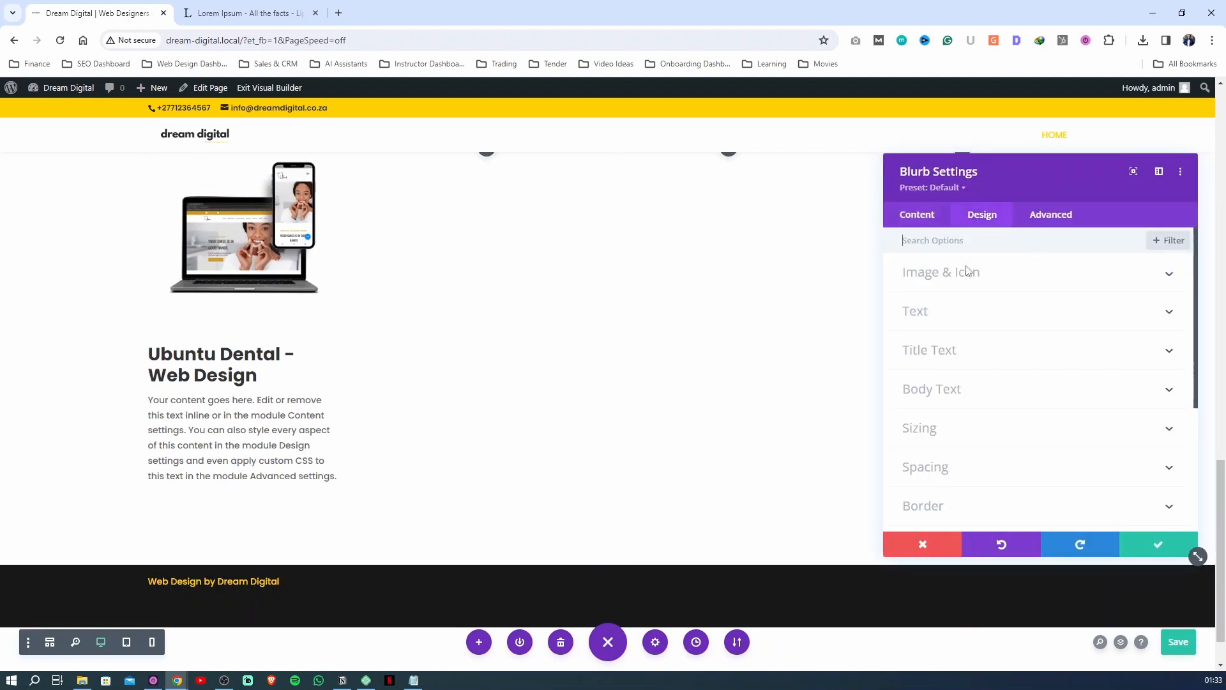
{"action": "left_click", "coordinate": [953, 368]}
{"action": "left_click", "coordinate": [1004, 489]}
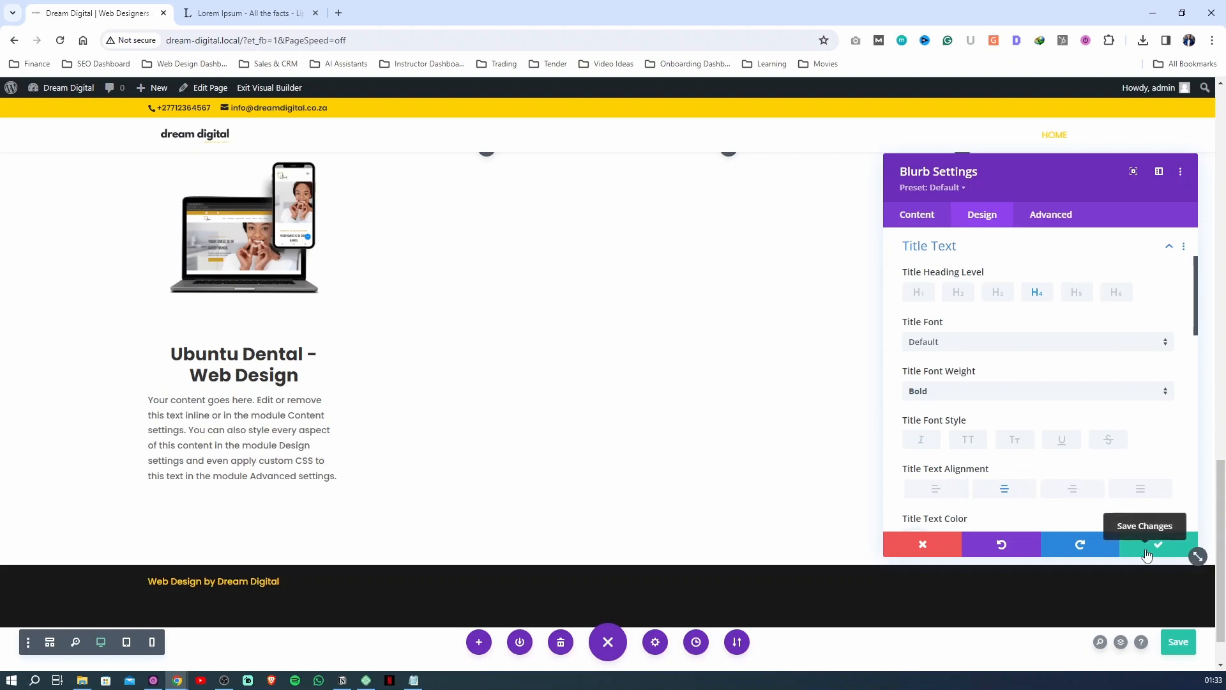
Replace the blurb's entire body text with the copied Lorem Ipsum paragraph starting "Praesent et ullamcorper tellus", and save the blurb settings
{"action": "left_click", "coordinate": [920, 224]}
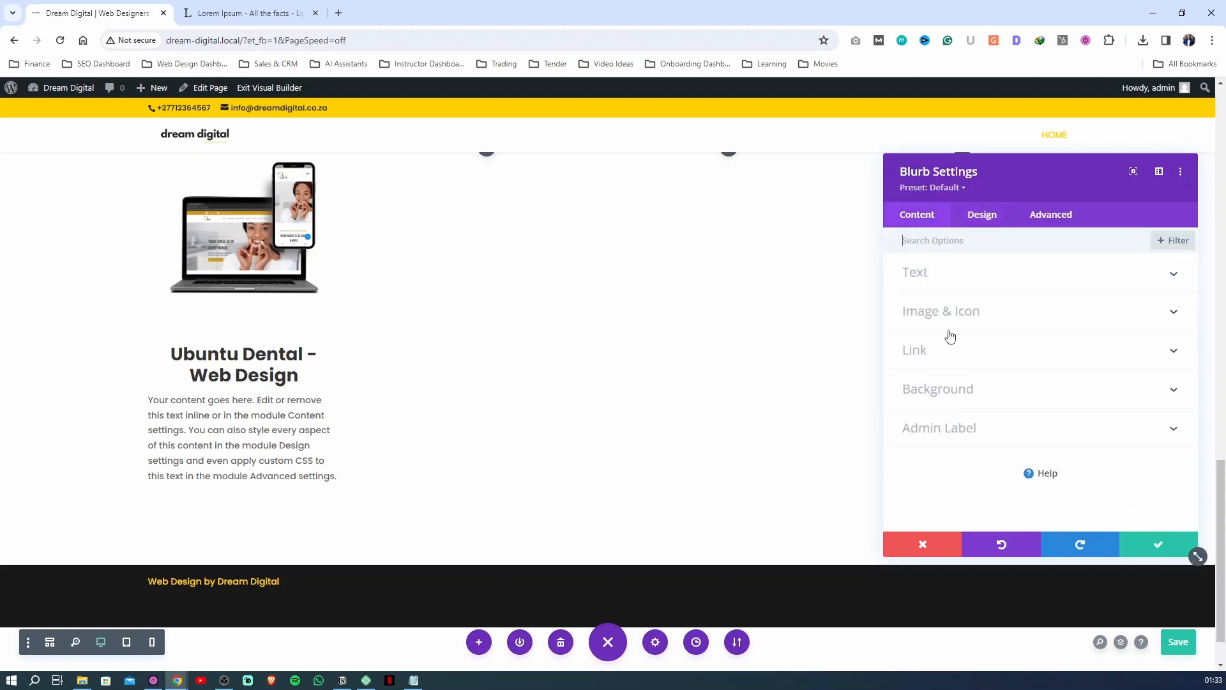
{"action": "left_click", "coordinate": [936, 279]}
{"action": "scroll", "coordinate": [958, 351], "scroll_direction": "down", "scroll_amount": 3}
{"action": "triple_click", "coordinate": [987, 409]}
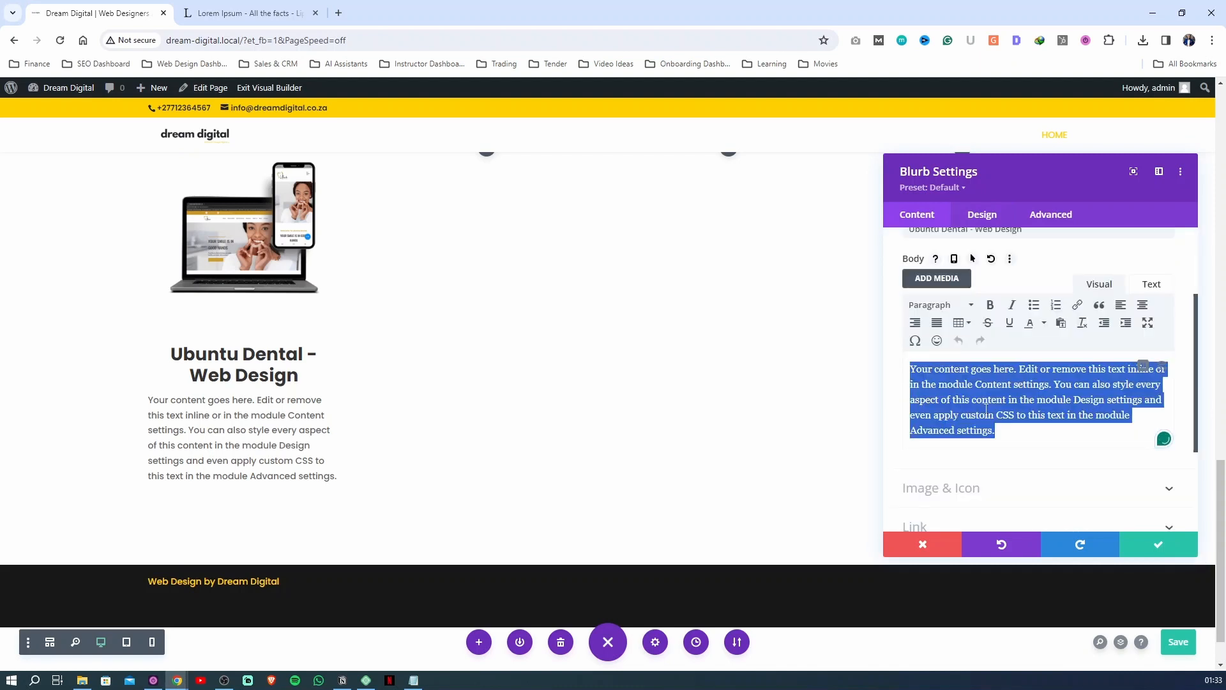
{"action": "type", "text": "Praesent et ullamcorper tellus. Aenean consectetur, lorem ut imperdiet euismod, sem velit finibus ex, quis lobortis urna orci eu lectus. Mauris id aliquet est, ac hendrerit dui. Vivamus sodales orci id elit bibendum, quis bibendum nisi tristique."}
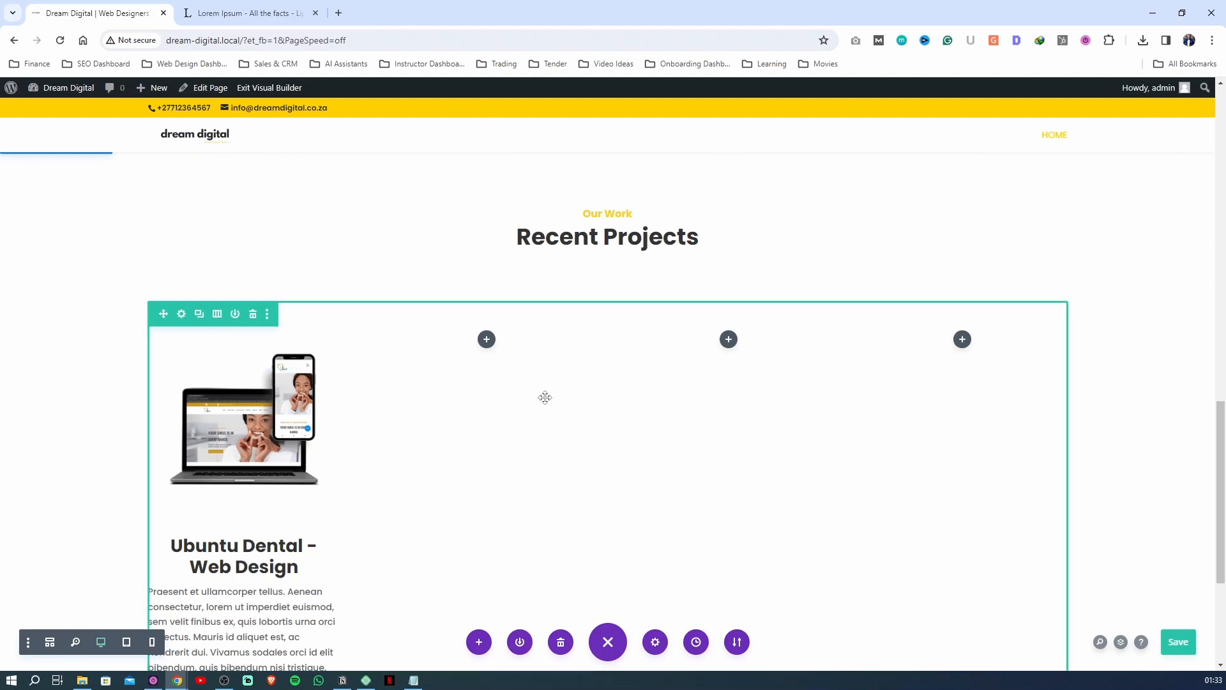
Change the column structure of the row holding the Ubuntu Dental blurb to three equal columns
{"action": "left_click", "coordinate": [217, 314]}
{"action": "left_click", "coordinate": [287, 390]}
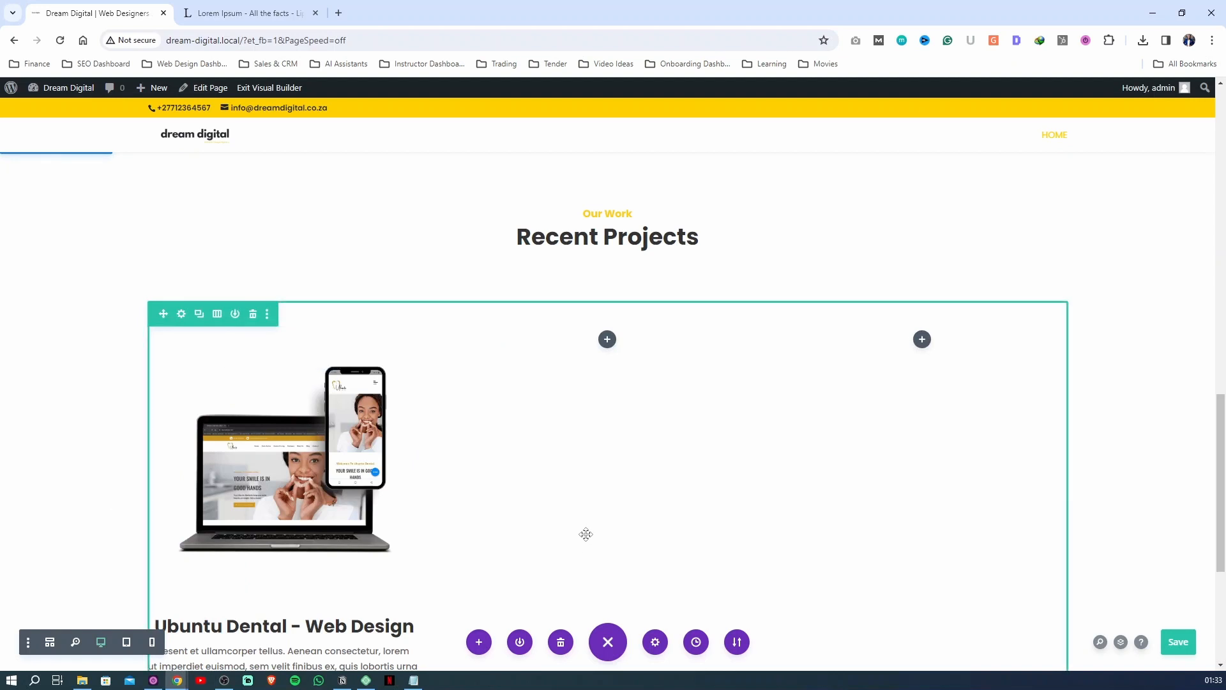
{"action": "scroll", "coordinate": [586, 533], "scroll_direction": "down", "scroll_amount": 3}
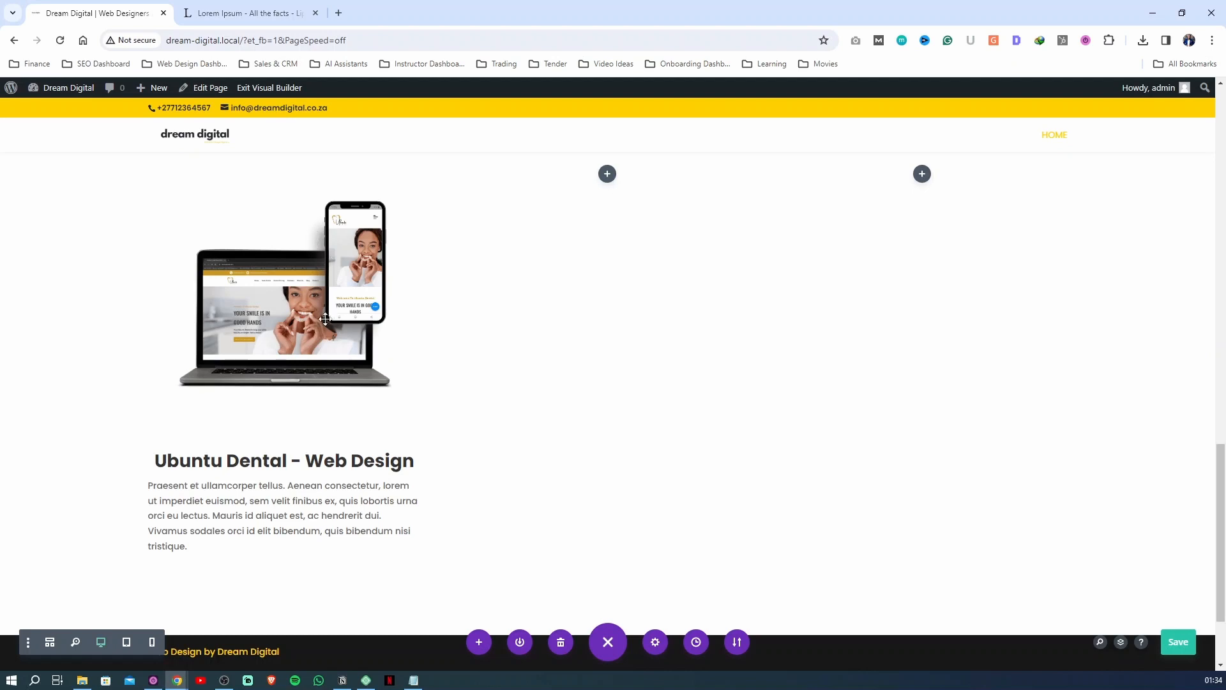
Set the Ubuntu Dental blurb's title link URL to ubuntudental.com, matching its module link, and save the blurb settings
{"action": "left_click", "coordinate": [286, 330]}
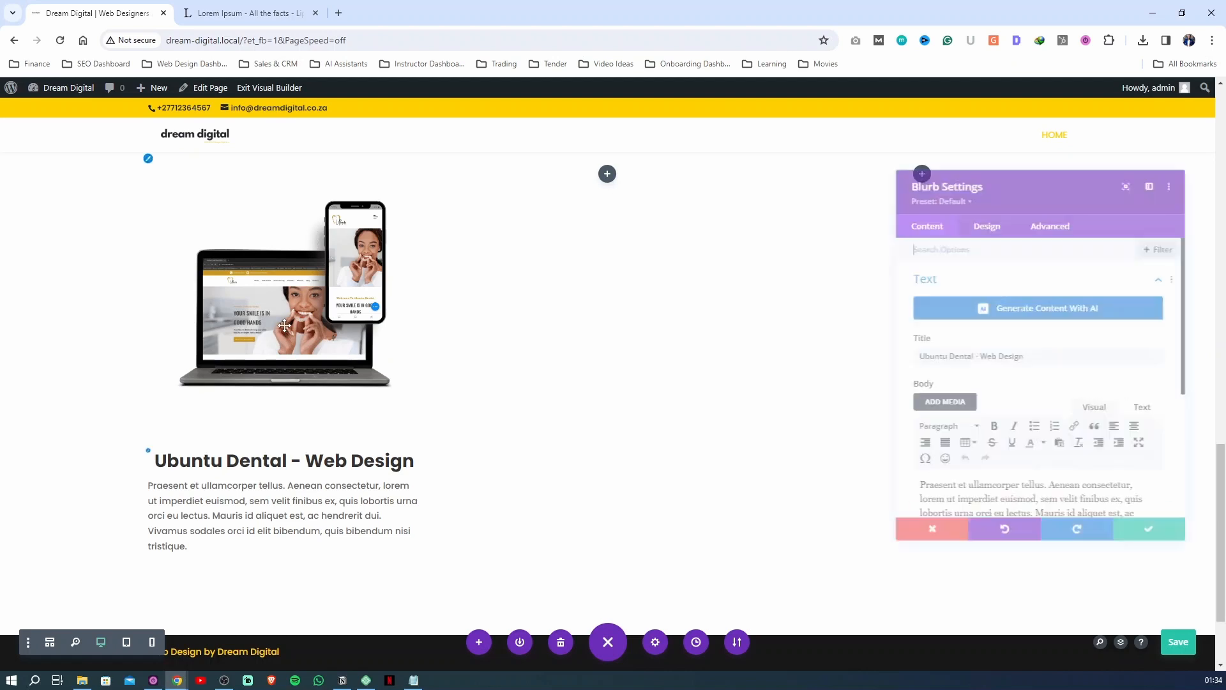
{"action": "scroll", "coordinate": [916, 420], "scroll_direction": "down", "scroll_amount": 3}
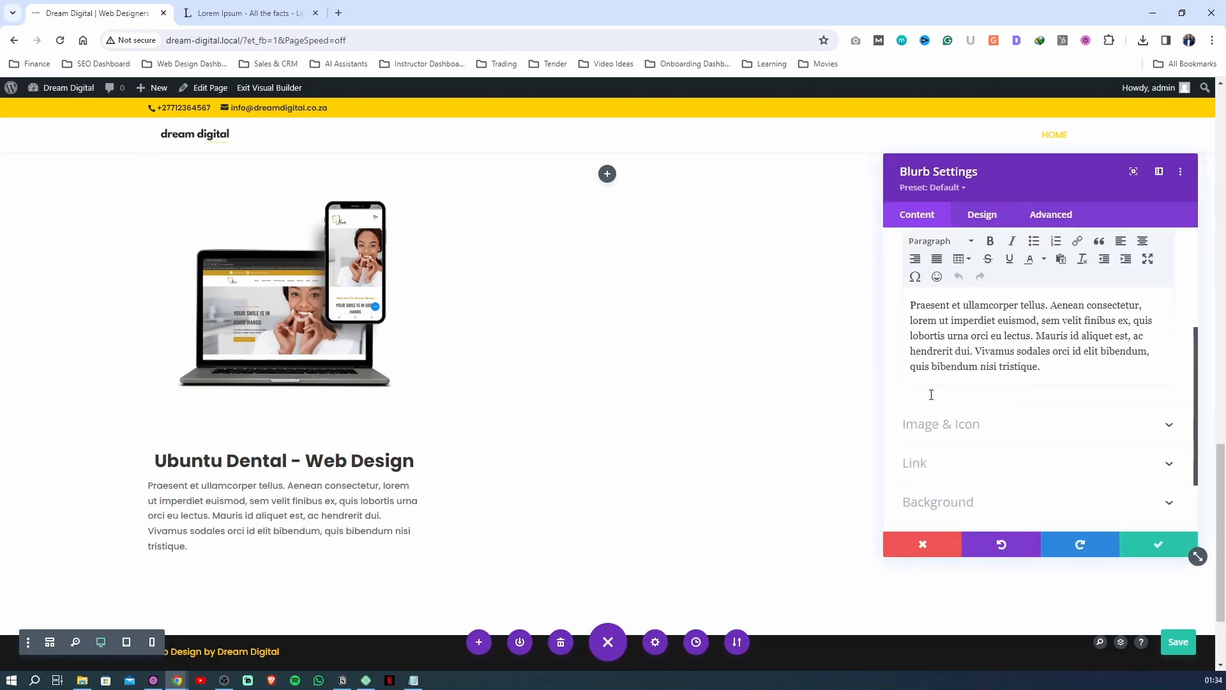
{"action": "scroll", "coordinate": [952, 421], "scroll_direction": "down", "scroll_amount": 2}
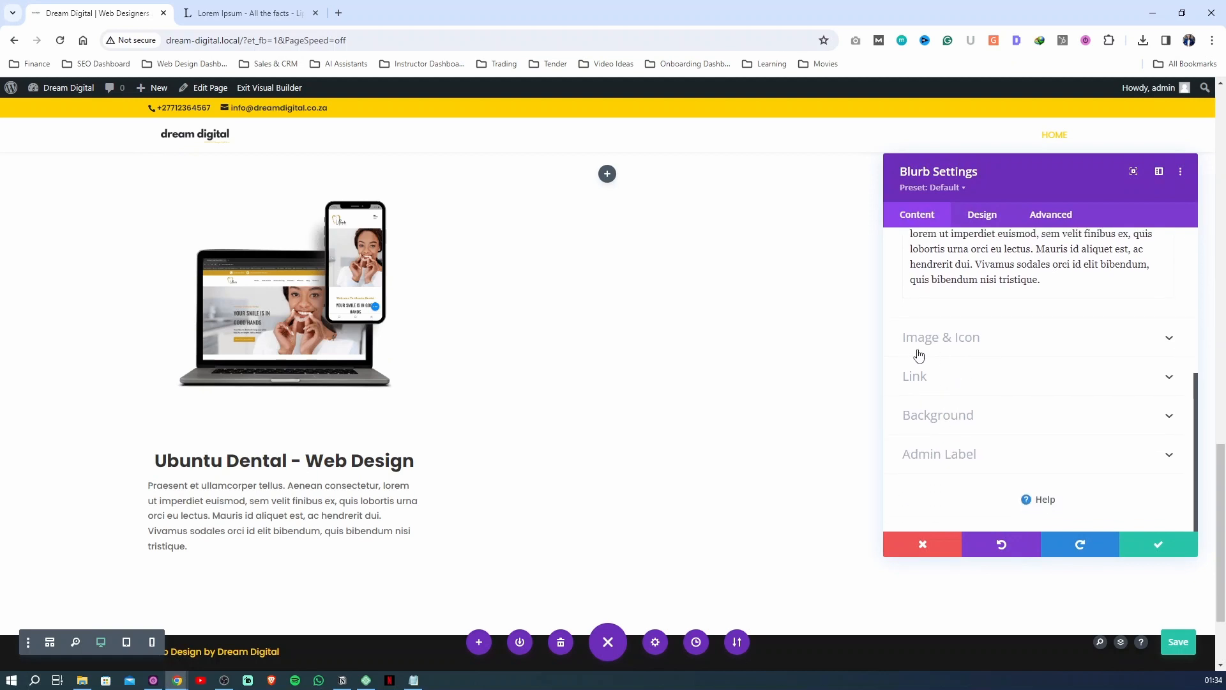
{"action": "left_click", "coordinate": [953, 344]}
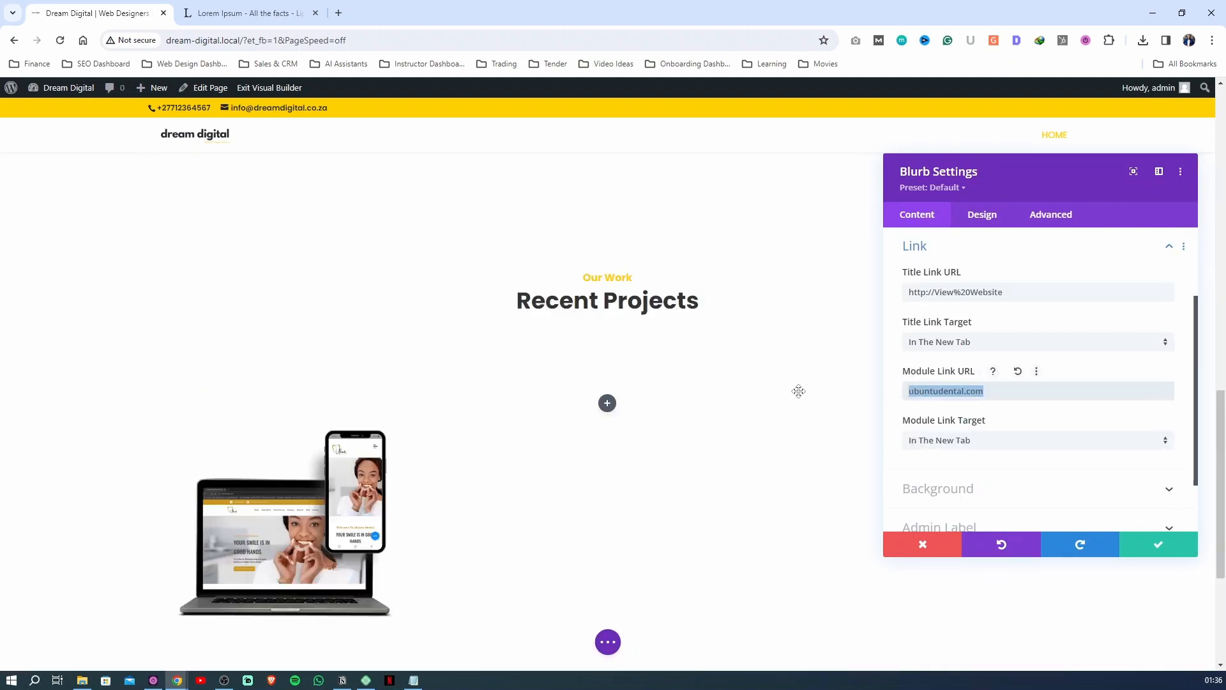
{"action": "left_click_drag", "start_coordinate": [1022, 295], "coordinate": [740, 287]}
{"action": "type", "text": "ubuntudental.com"}
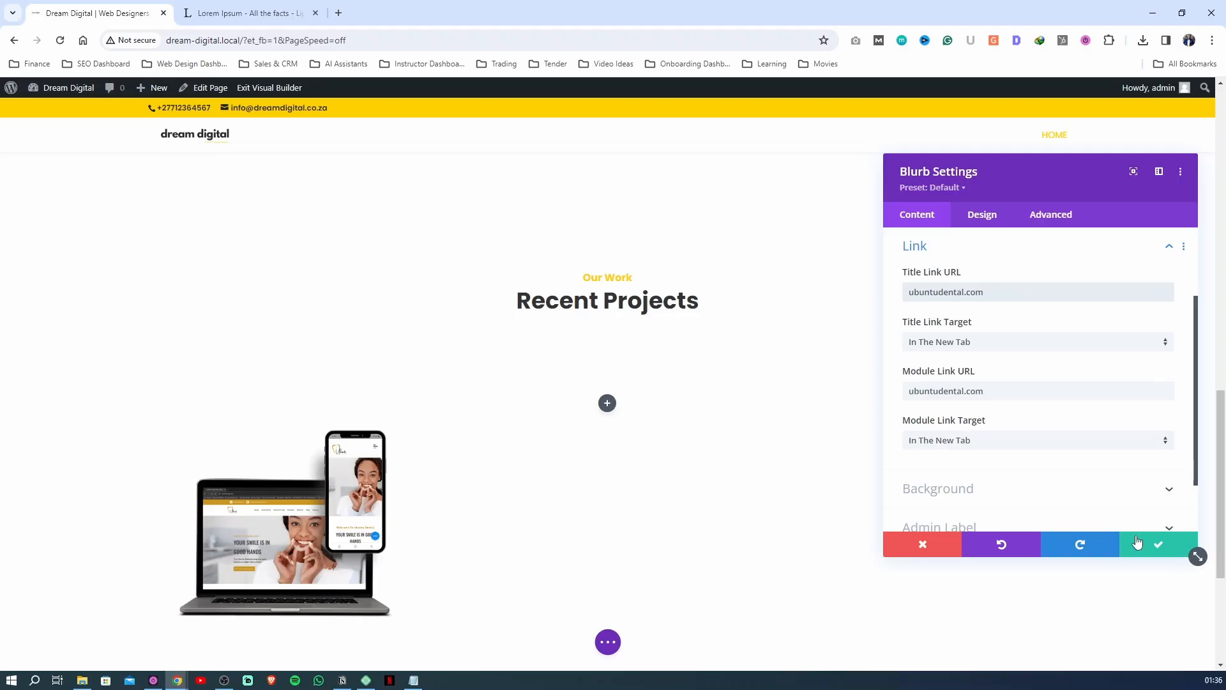
{"action": "left_click", "coordinate": [1150, 548]}
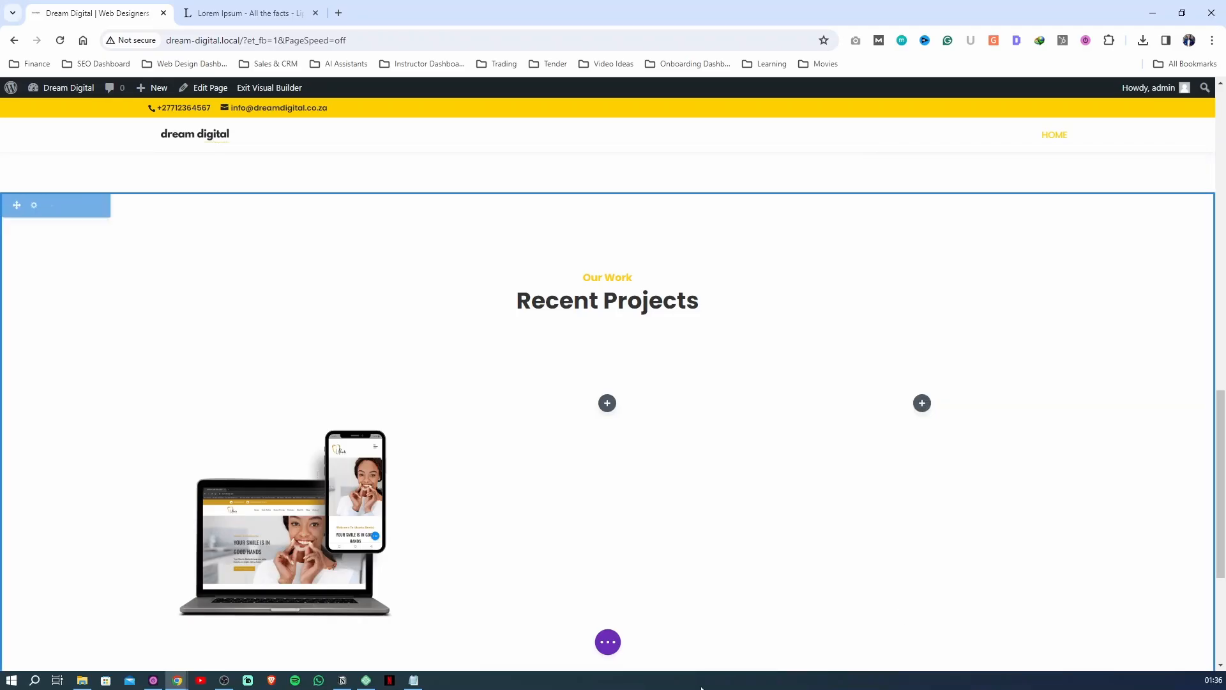
Review the homepage's sections from the hero banner through Why Choose Us to Recent Projects, comparing their layout and spacing
{"action": "left_click", "coordinate": [617, 646]}
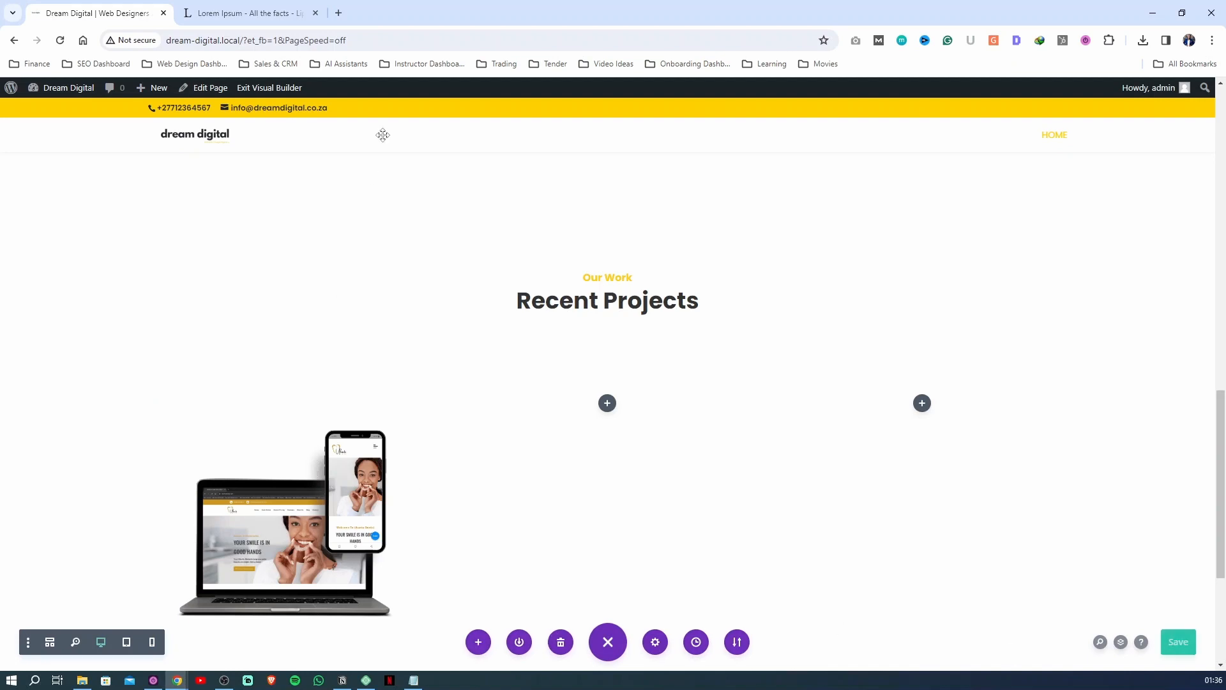
{"action": "left_click", "coordinate": [239, 84]}
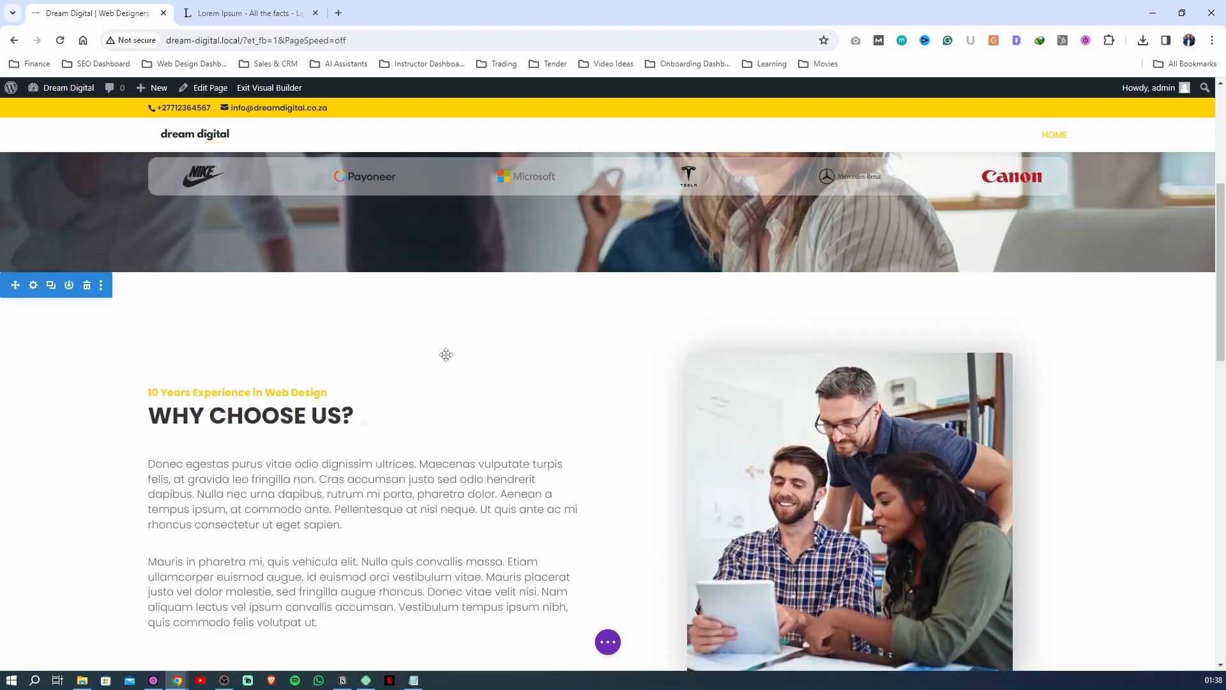
{"action": "scroll", "coordinate": [628, 300], "scroll_direction": "down", "scroll_amount": 4}
{"action": "scroll", "coordinate": [505, 383], "scroll_direction": "down", "scroll_amount": 3}
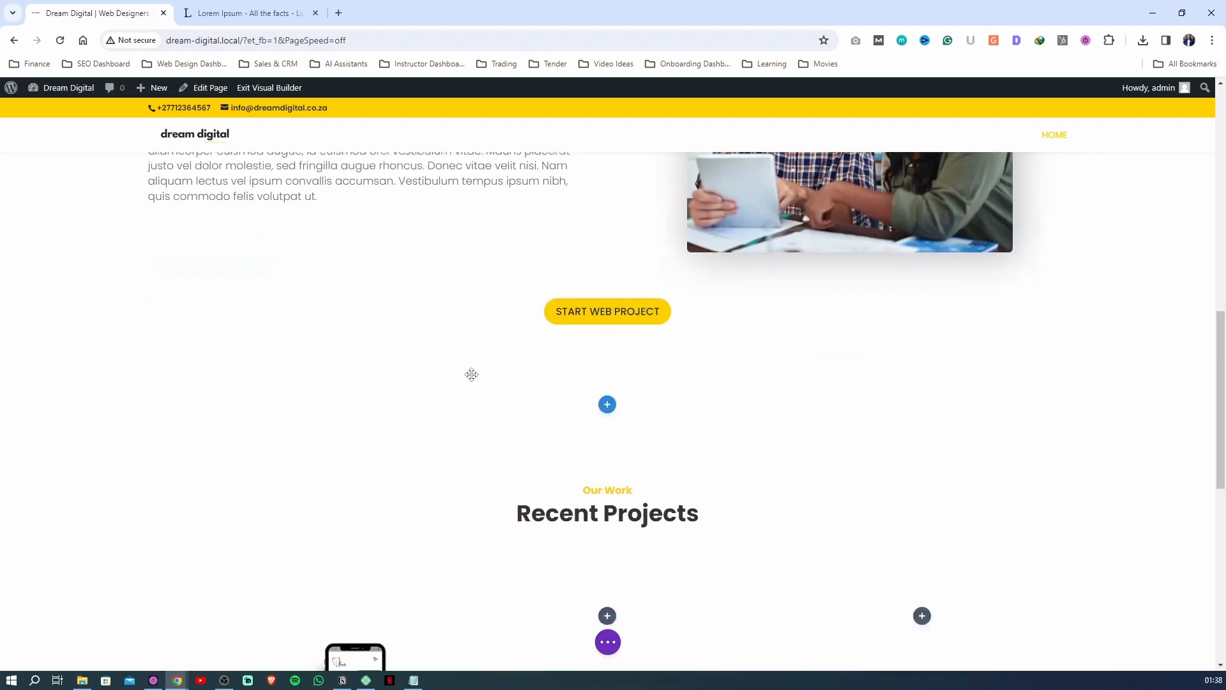
{"action": "scroll", "coordinate": [470, 375], "scroll_direction": "up", "scroll_amount": 5}
{"action": "scroll", "coordinate": [505, 374], "scroll_direction": "up", "scroll_amount": 3}
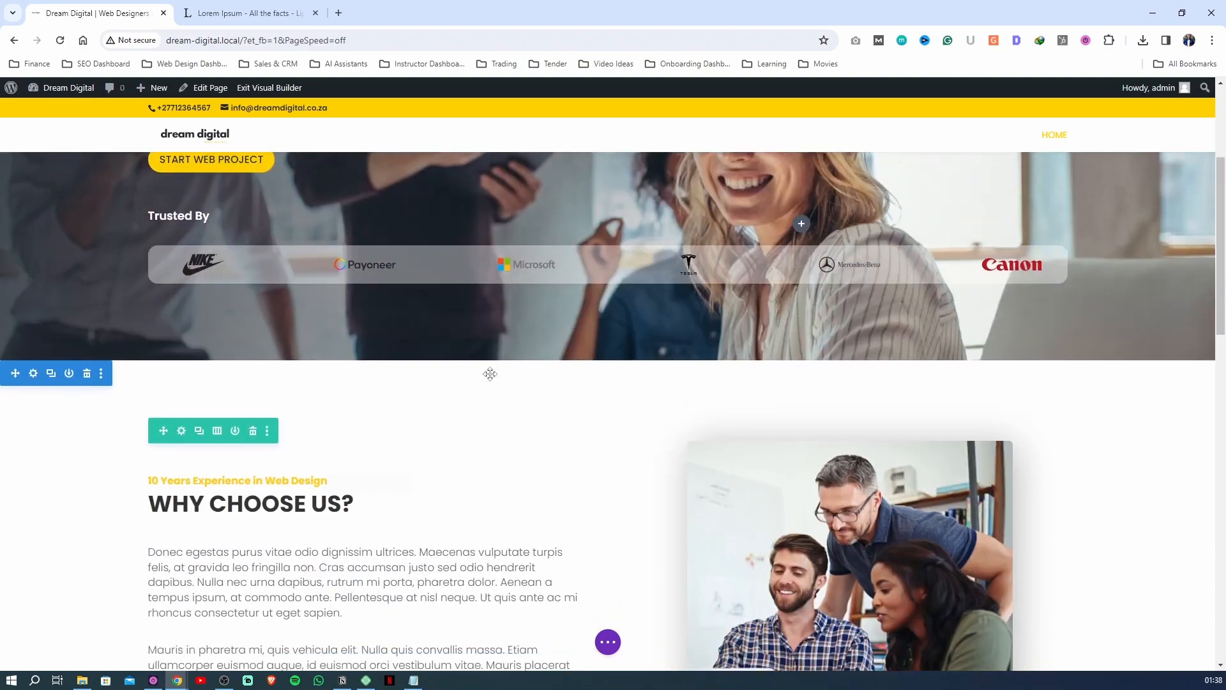
{"action": "scroll", "coordinate": [488, 374], "scroll_direction": "down", "scroll_amount": 7}
{"action": "scroll", "coordinate": [488, 375], "scroll_direction": "up", "scroll_amount": 9}
{"action": "scroll", "coordinate": [486, 374], "scroll_direction": "down", "scroll_amount": 10}
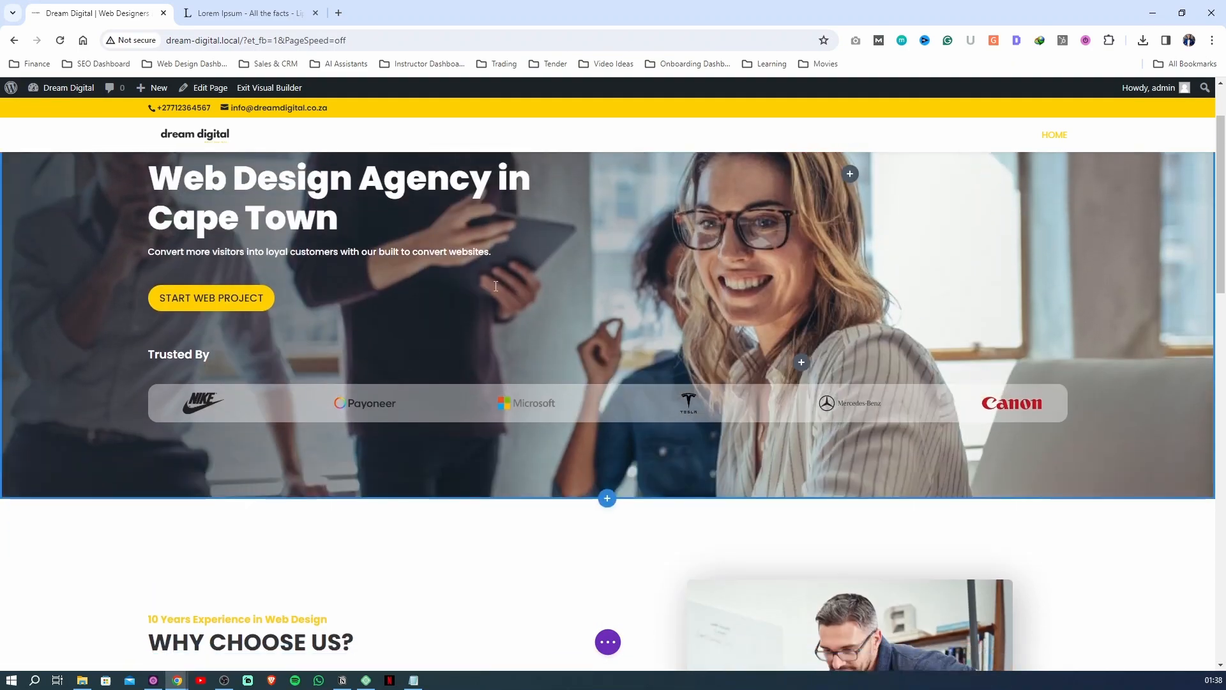
{"action": "scroll", "coordinate": [469, 358], "scroll_direction": "down", "scroll_amount": 5}
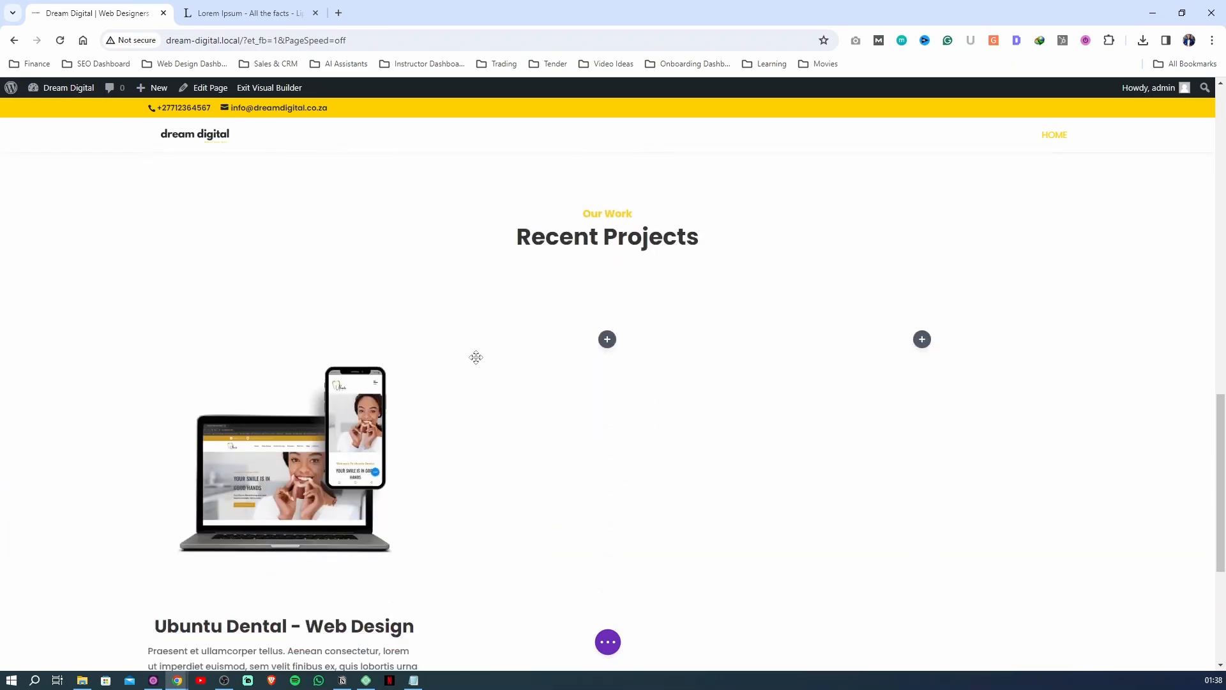
{"action": "scroll", "coordinate": [677, 320], "scroll_direction": "up", "scroll_amount": 3}
{"action": "scroll", "coordinate": [618, 419], "scroll_direction": "down", "scroll_amount": 2}
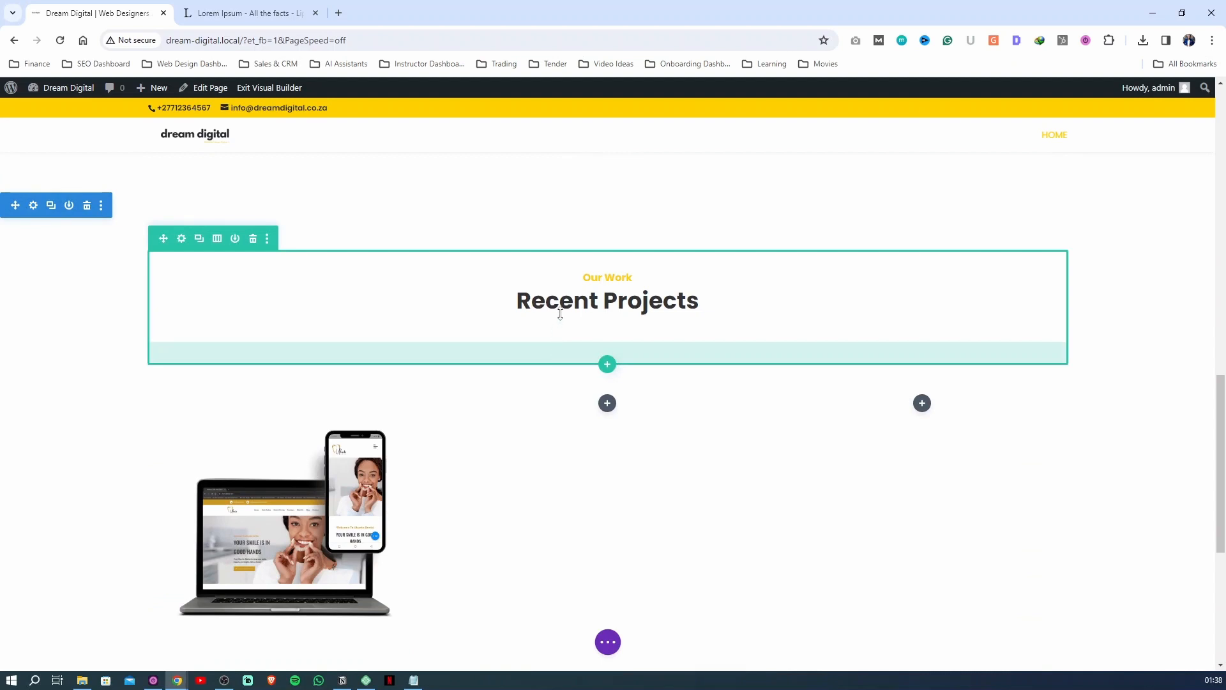
Set the Recent Projects heading row's top and bottom padding to 0px and save the row settings
{"action": "left_click", "coordinate": [182, 238]}
{"action": "left_click", "coordinate": [984, 217]}
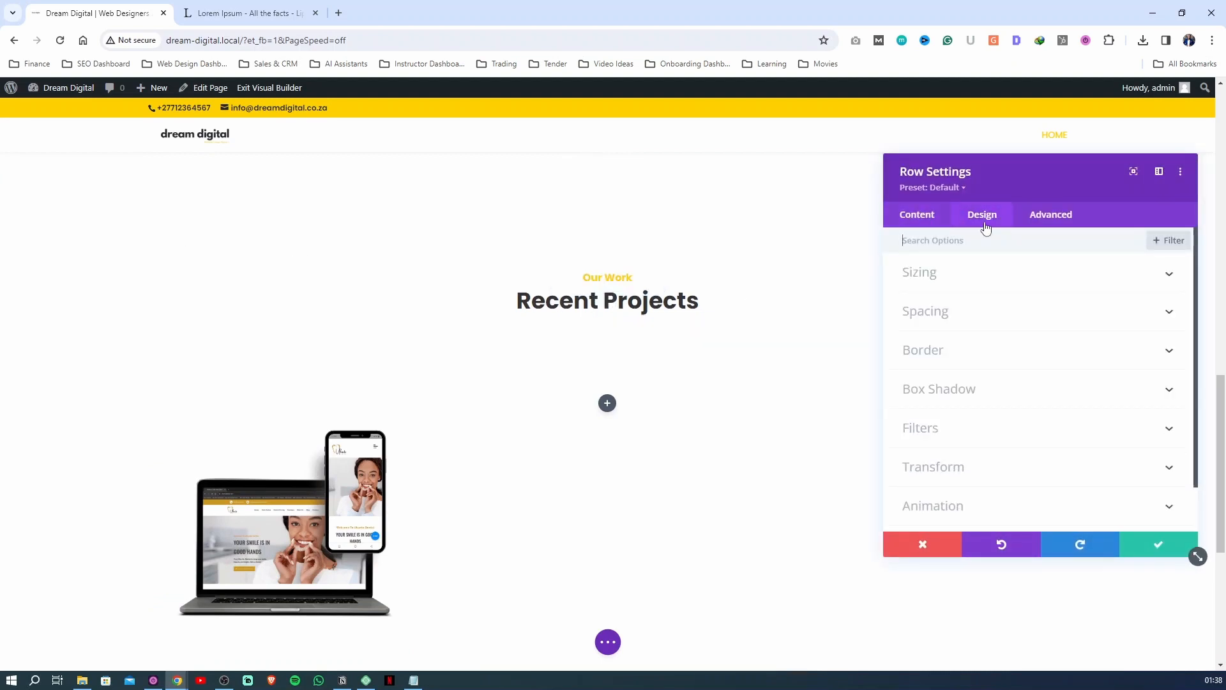
{"action": "left_click", "coordinate": [943, 327]}
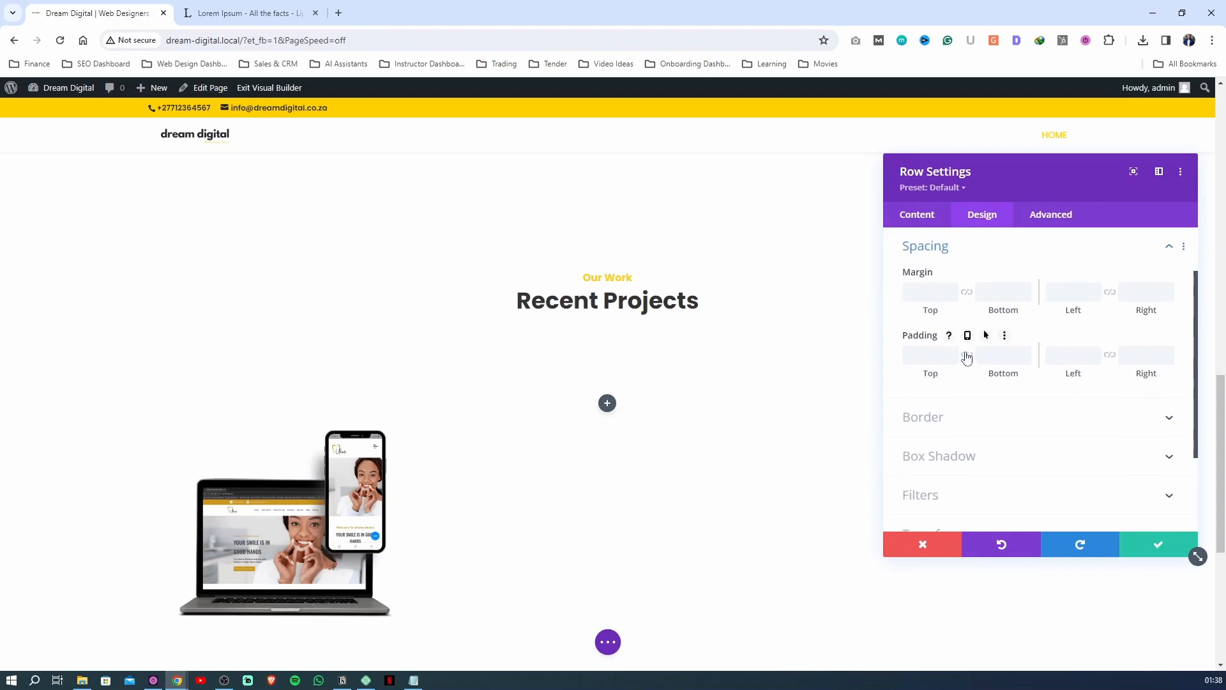
{"action": "left_click", "coordinate": [917, 357]}
{"action": "type", "text": "0px"}
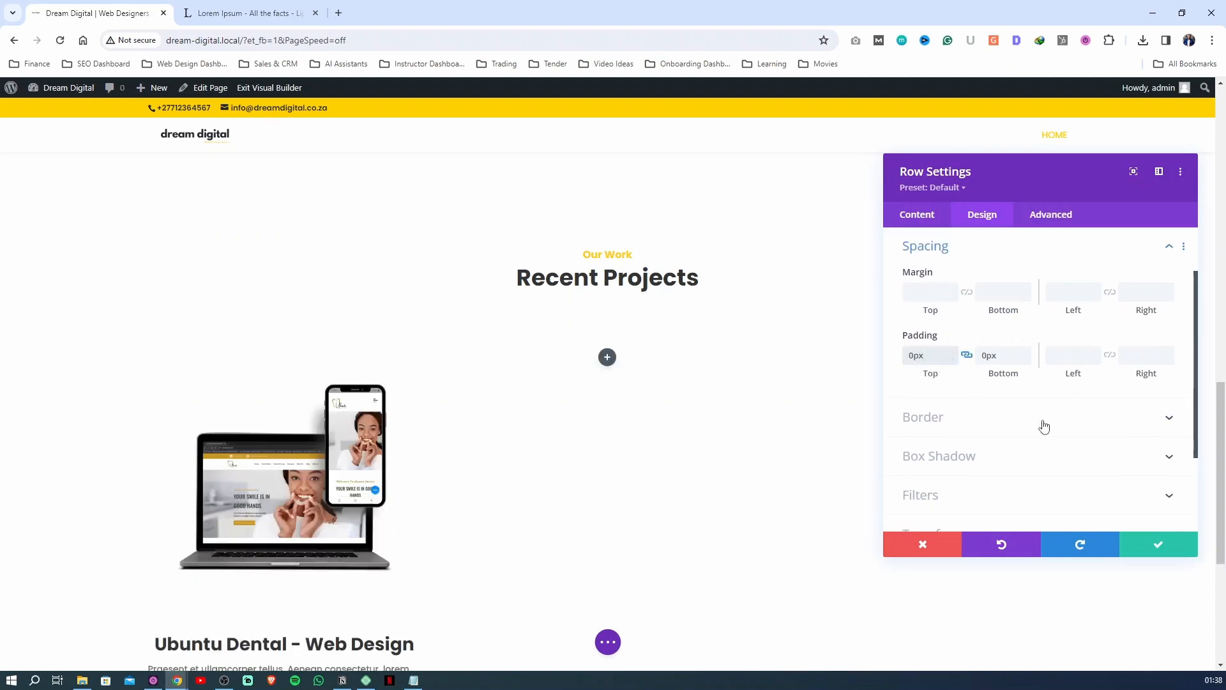
{"action": "left_click", "coordinate": [1178, 546]}
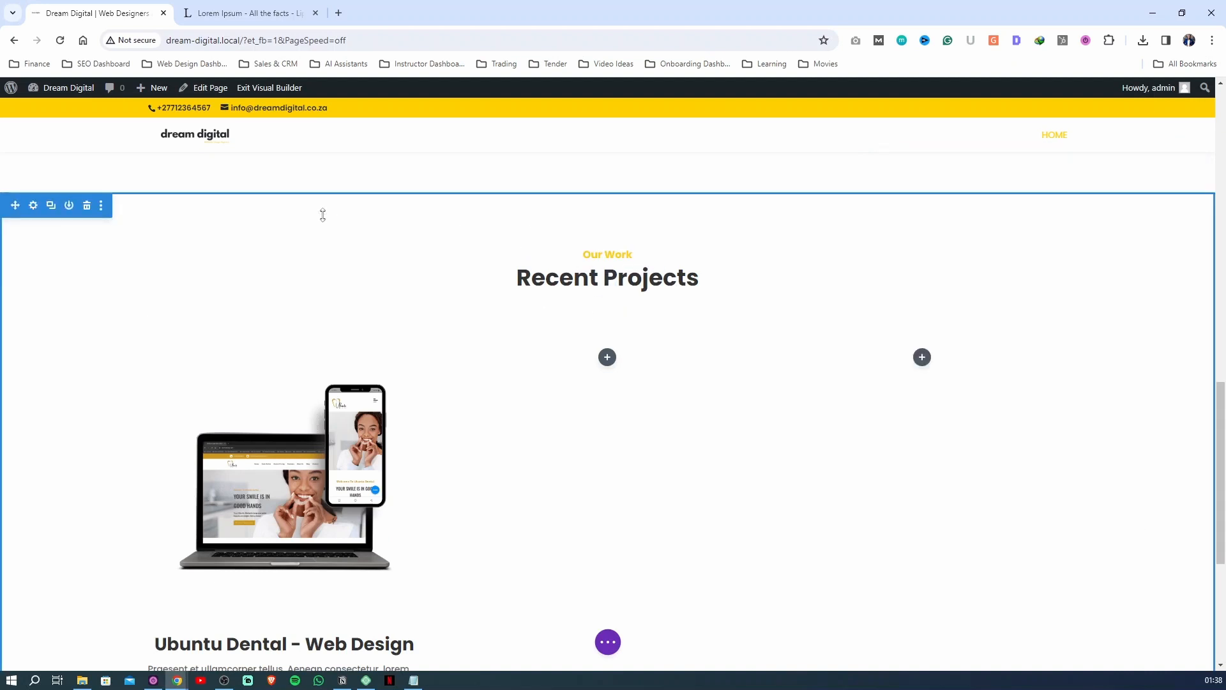
Try the dark saved color as the Recent Projects section's background and replace it with white (#ffffff)
{"action": "scroll", "coordinate": [520, 238], "scroll_direction": "up", "scroll_amount": 5}
{"action": "scroll", "coordinate": [482, 266], "scroll_direction": "down", "scroll_amount": 4}
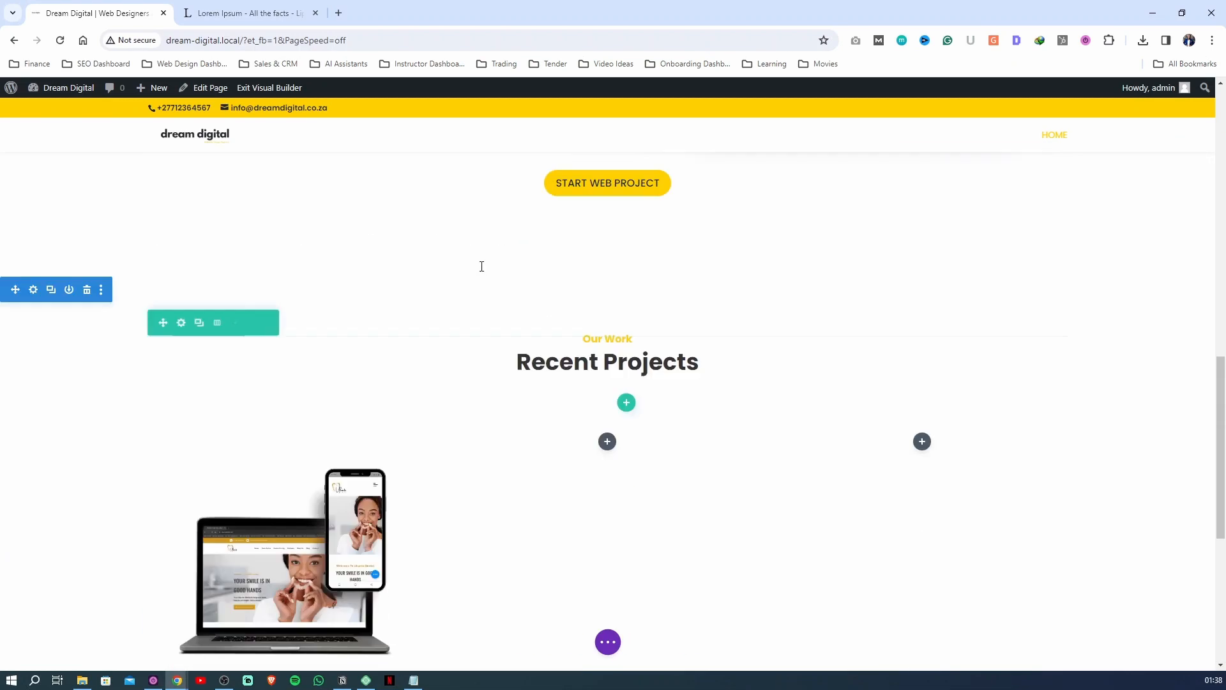
{"action": "scroll", "coordinate": [482, 267], "scroll_direction": "down", "scroll_amount": 1}
{"action": "double_click", "coordinate": [49, 281]}
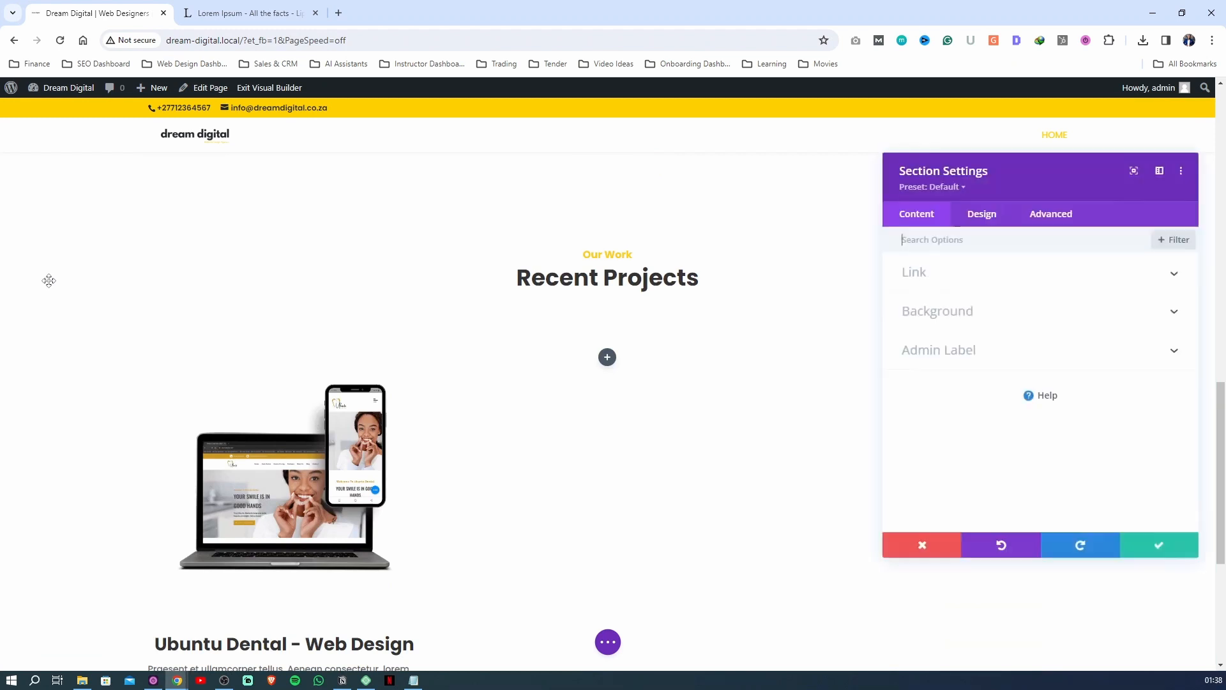
{"action": "left_click", "coordinate": [950, 312]}
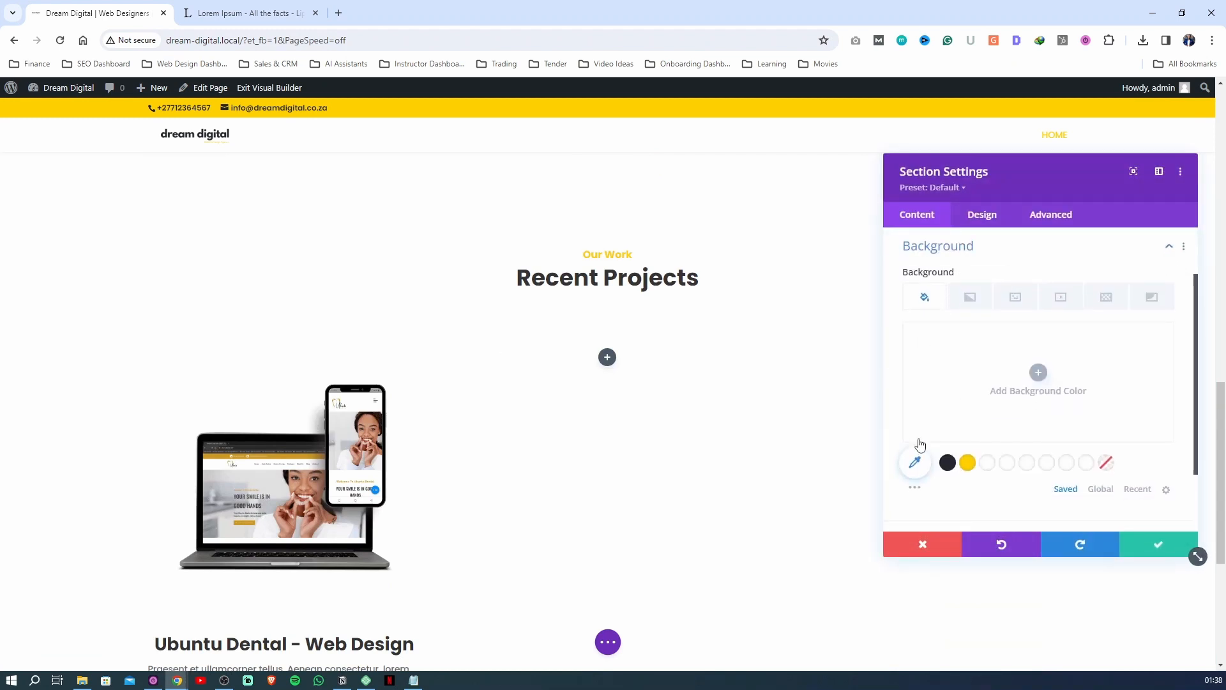
{"action": "left_click", "coordinate": [948, 462]}
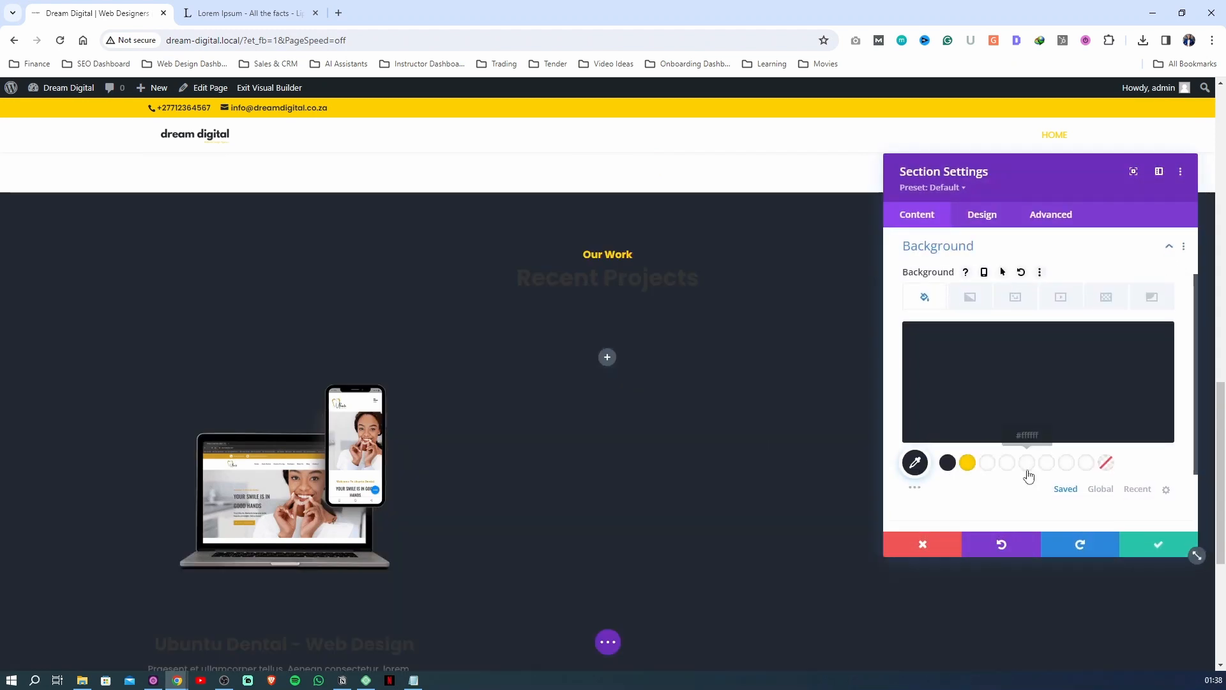
{"action": "left_click", "coordinate": [990, 469]}
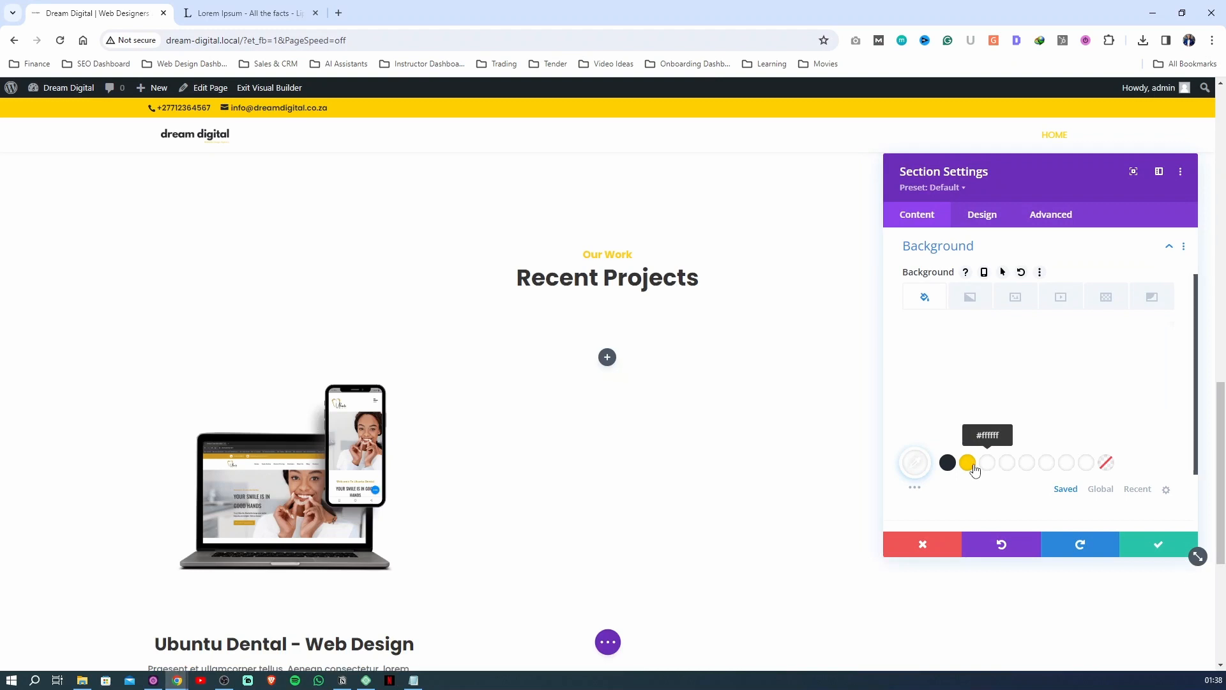
Pick a custom very light grey as the Recent Projects section's background color and save the section settings
{"action": "left_click", "coordinate": [914, 463]}
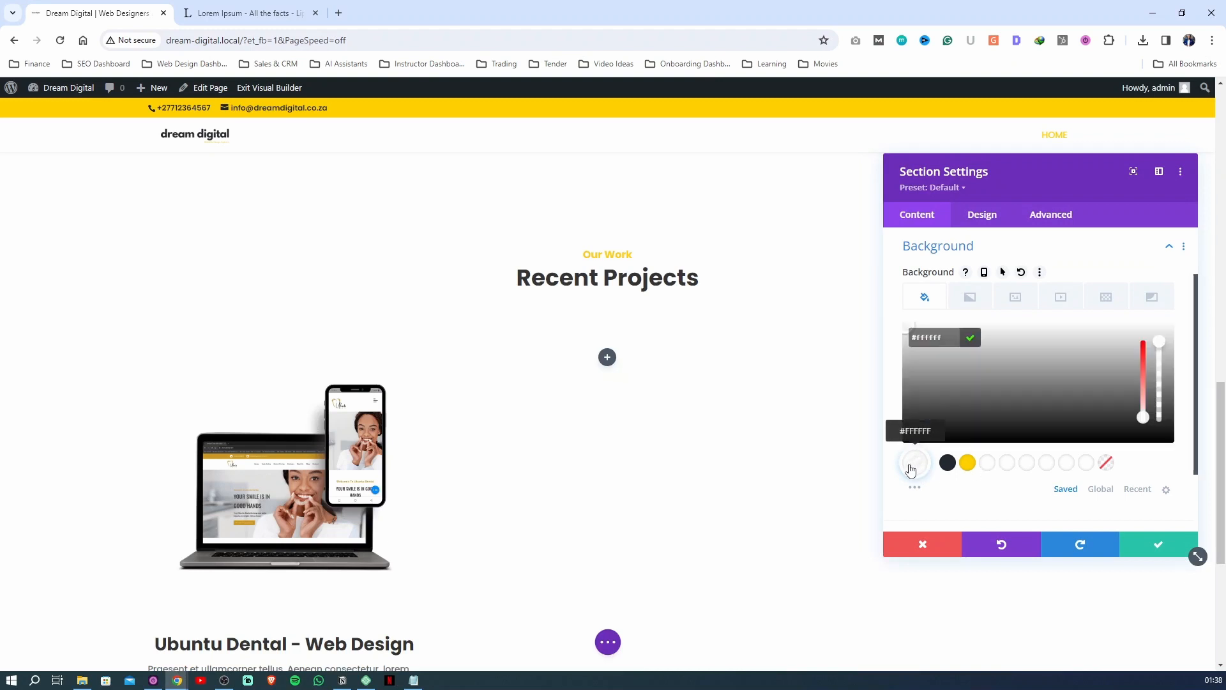
{"action": "left_click", "coordinate": [904, 330]}
{"action": "left_click_drag", "start_coordinate": [901, 335], "coordinate": [895, 338]}
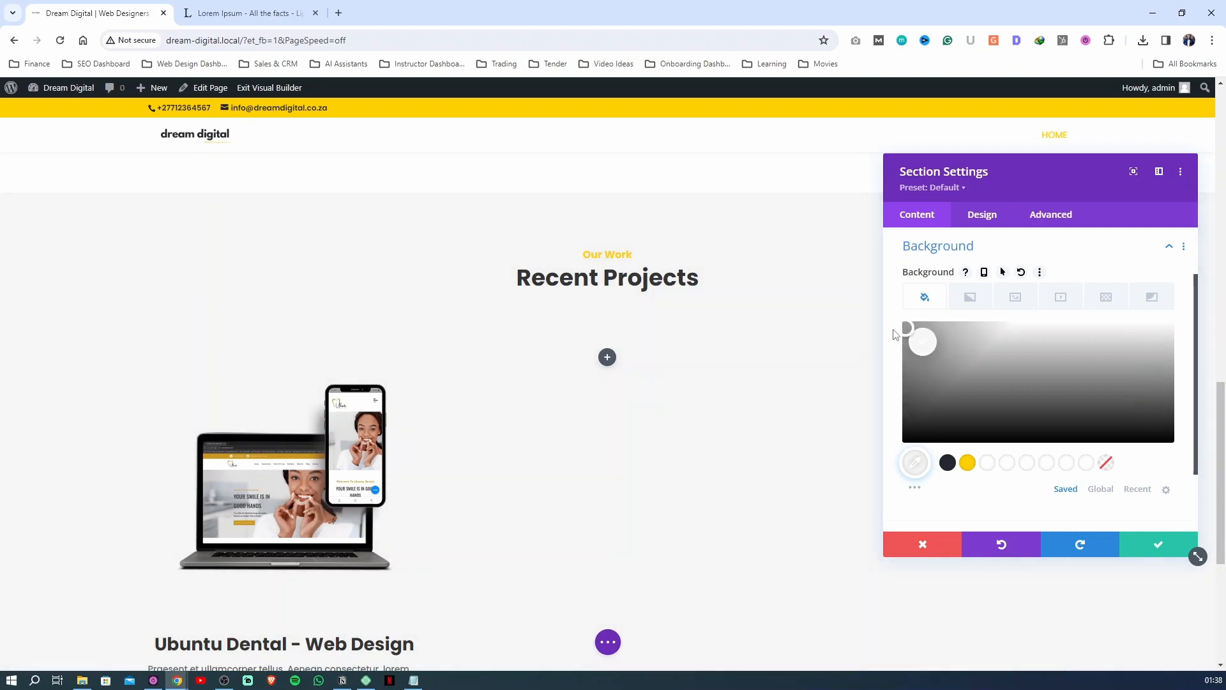
{"action": "mouse_move", "coordinate": [913, 394]}
{"action": "left_click", "coordinate": [1125, 553]}
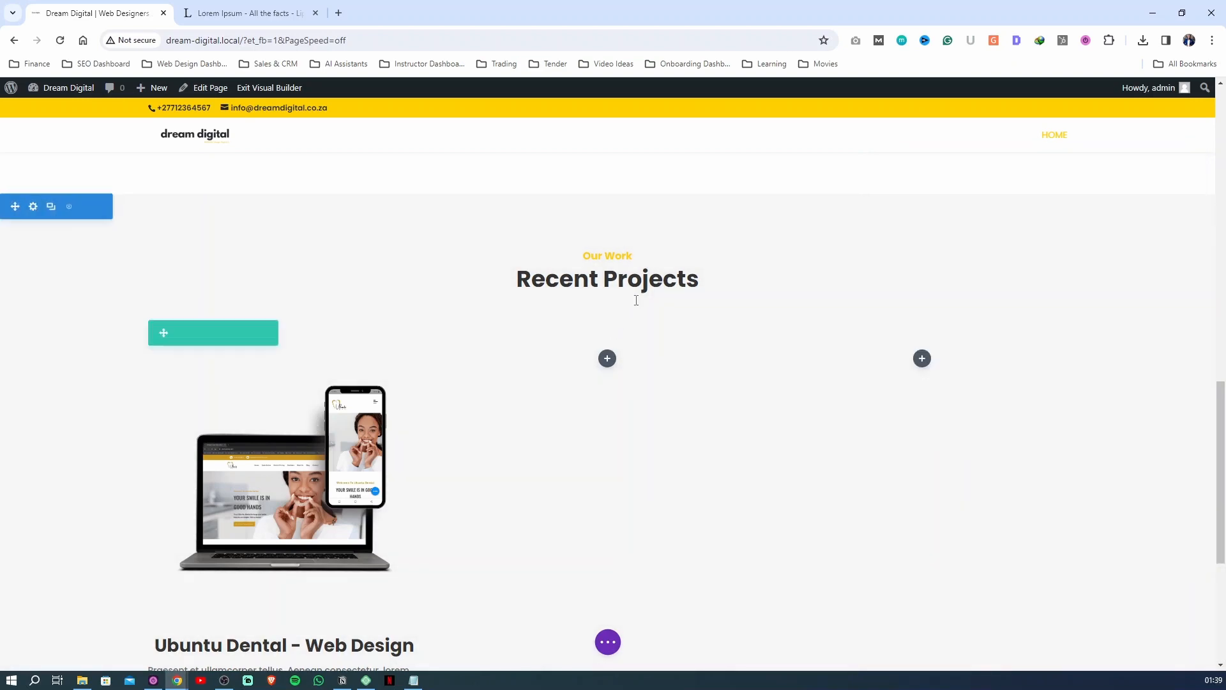
Duplicate the Ubuntu Dental blurb, move the copy into the row's third column, and duplicate that copy as well
{"action": "scroll", "coordinate": [637, 297], "scroll_direction": "down", "scroll_amount": 10}
{"action": "scroll", "coordinate": [636, 300], "scroll_direction": "down", "scroll_amount": 10}
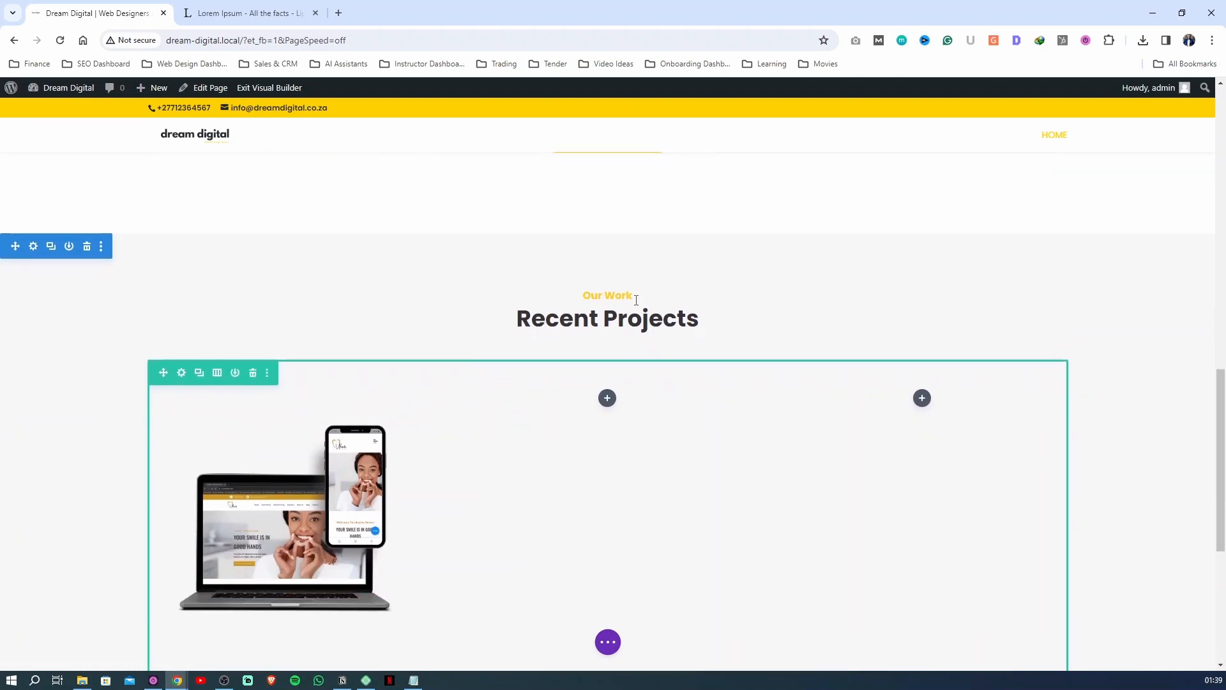
{"action": "scroll", "coordinate": [267, 285], "scroll_direction": "down", "scroll_amount": 2}
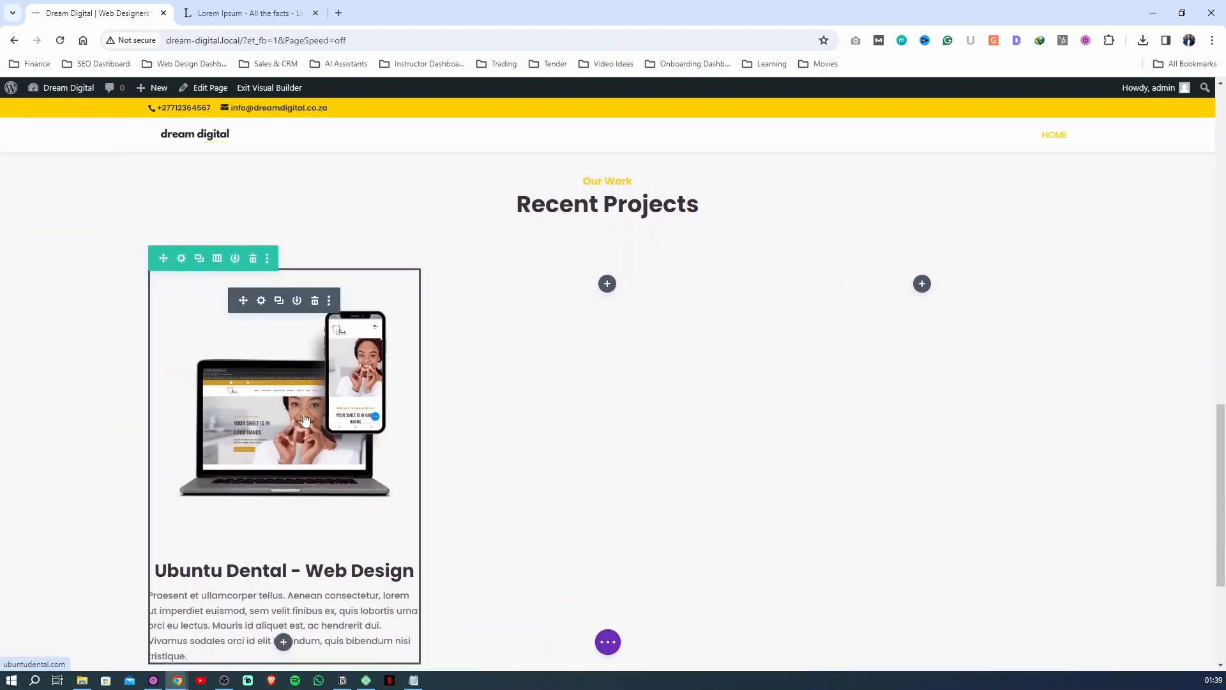
{"action": "scroll", "coordinate": [267, 285], "scroll_direction": "up", "scroll_amount": 1}
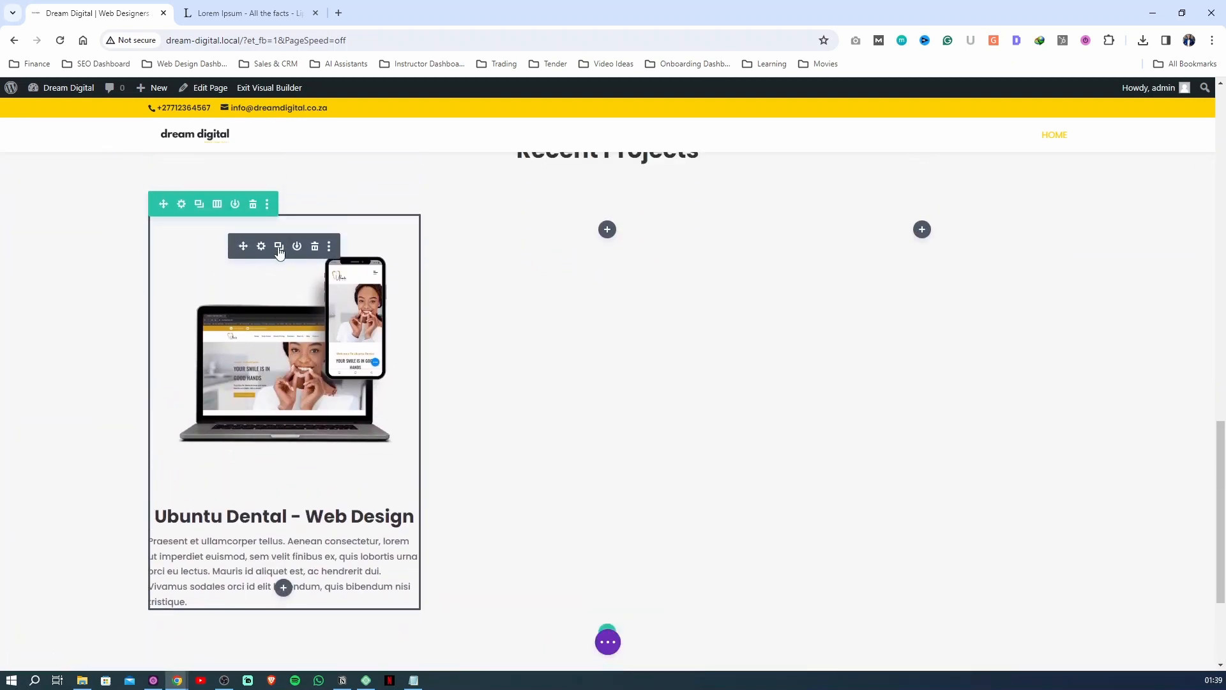
{"action": "left_click", "coordinate": [279, 246]}
{"action": "scroll", "coordinate": [281, 485], "scroll_direction": "down", "scroll_amount": 3}
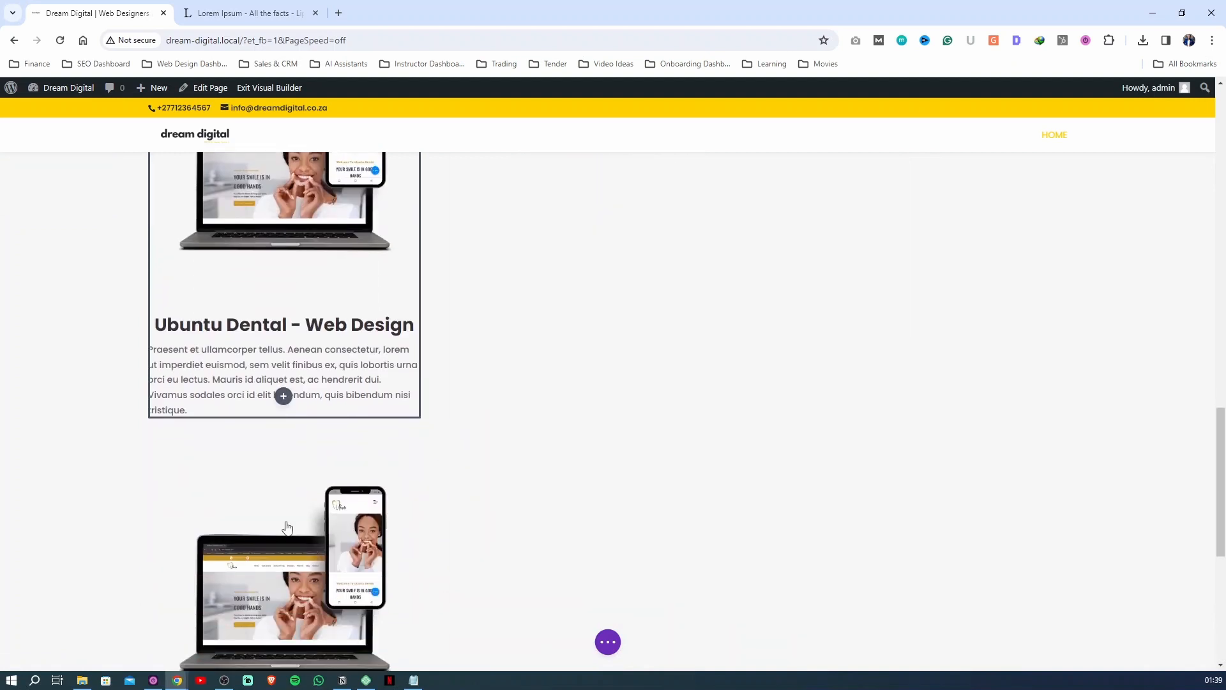
{"action": "left_click_drag", "start_coordinate": [460, 379], "coordinate": [597, 269]}
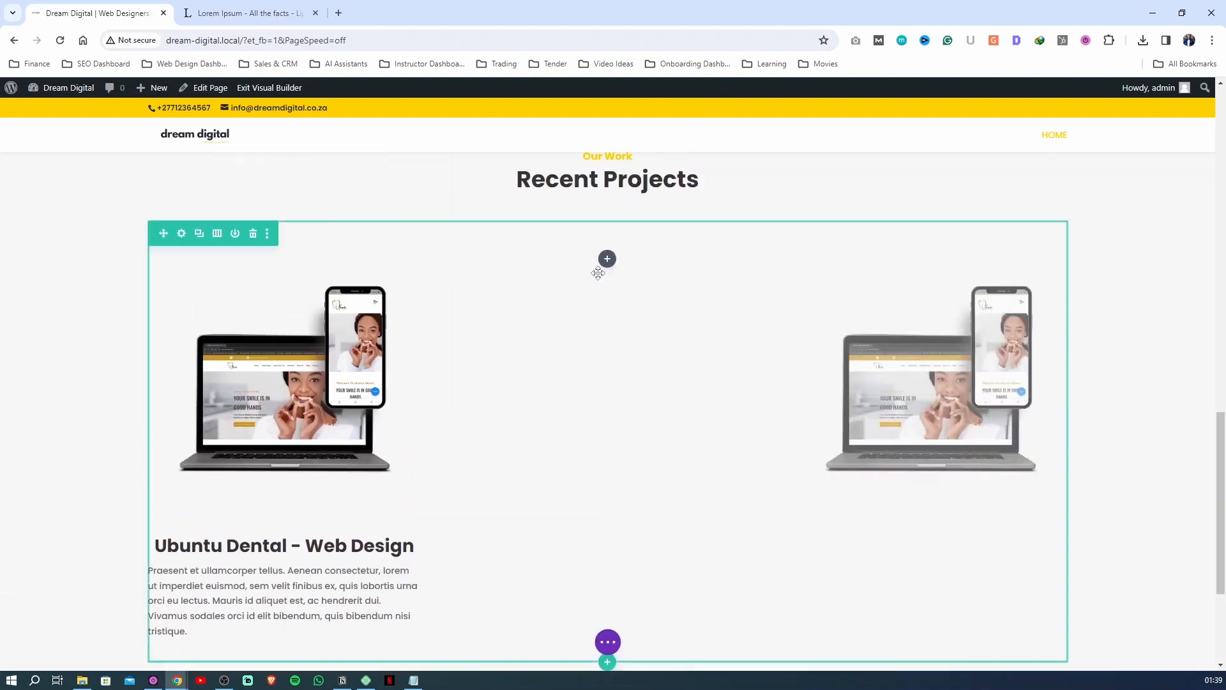
{"action": "mouse_move", "coordinate": [942, 383]}
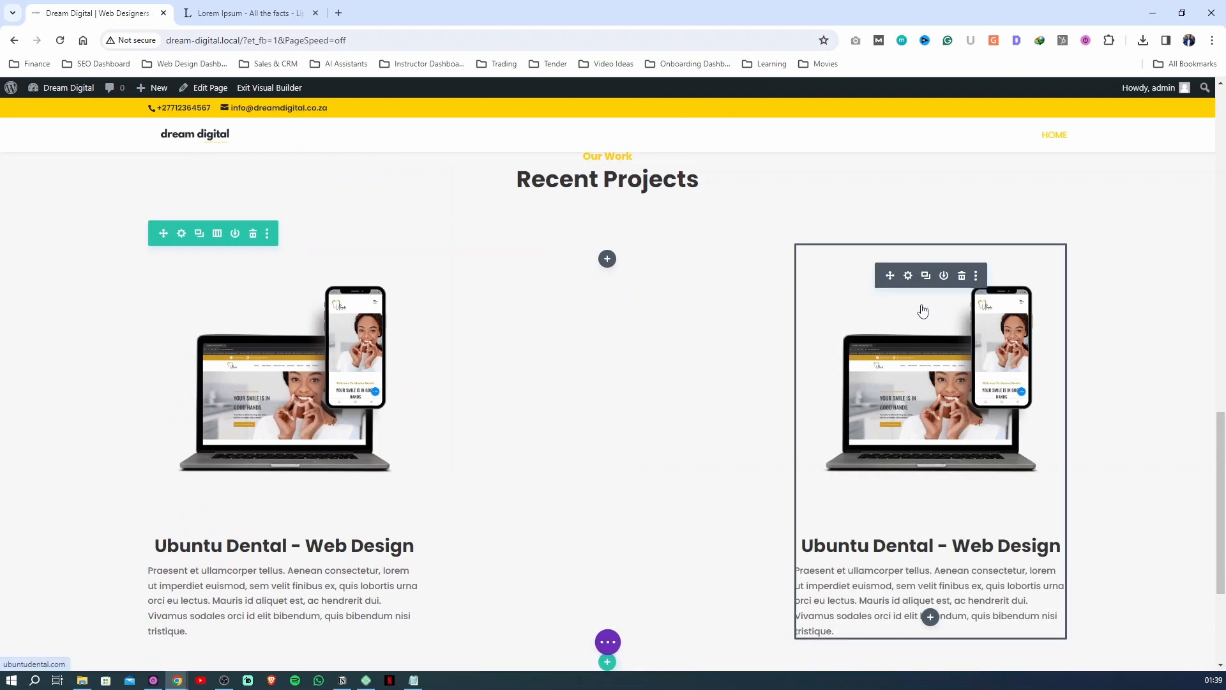
{"action": "left_click", "coordinate": [927, 277]}
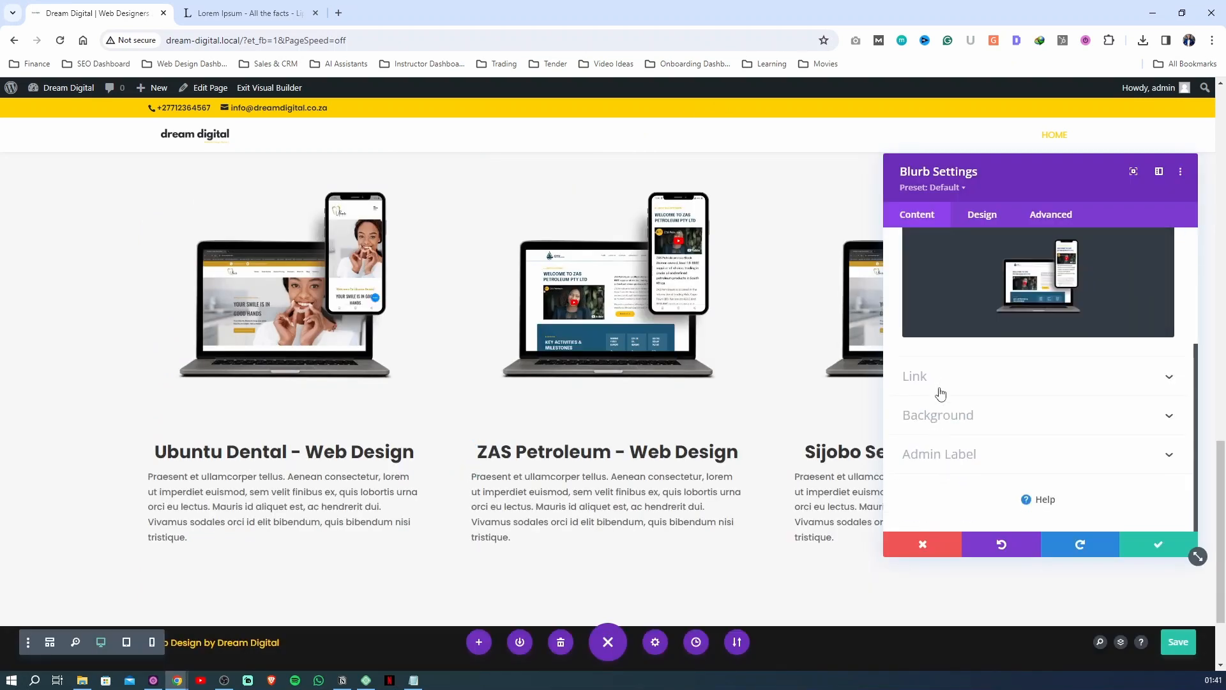
{"action": "left_click", "coordinate": [936, 383]}
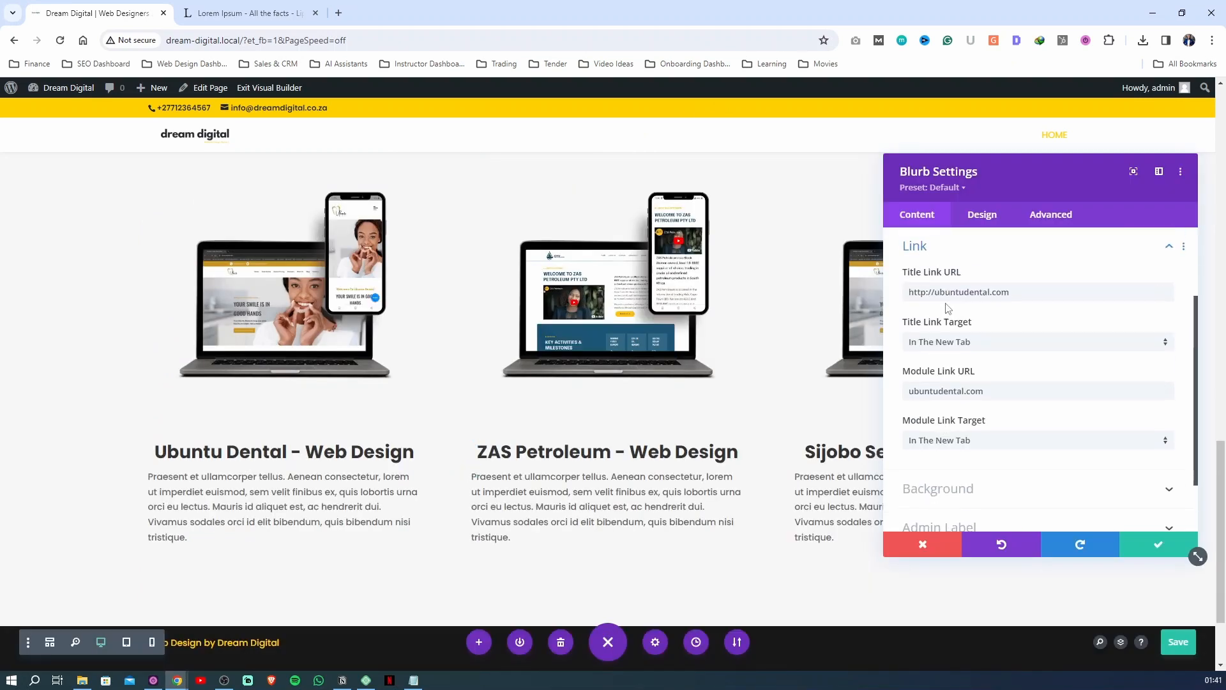
Clear the Ubuntu Dental addresses from the ZAS Petroleum-style copy's title and module links in the open blurb, then save the blurb settings
{"action": "left_click_drag", "start_coordinate": [934, 292], "coordinate": [1051, 291]}
{"action": "key", "text": "BackSpace"}
{"action": "left_click", "coordinate": [1018, 391]}
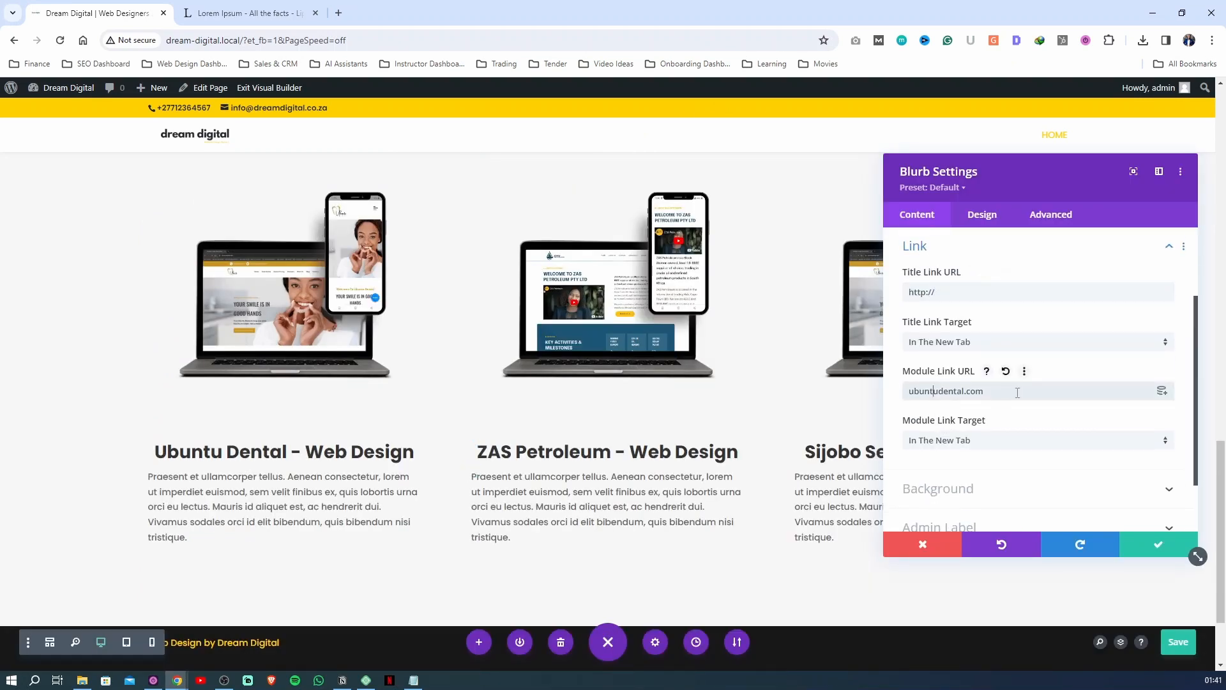
{"action": "key", "text": "ctrl+a"}
{"action": "key", "text": "BackSpace"}
{"action": "left_click", "coordinate": [1157, 544]}
Replace the third project blurb's image with Sijobo-Security-Solutions.png from the media library and save the blurb settings
{"action": "left_click", "coordinate": [917, 339]}
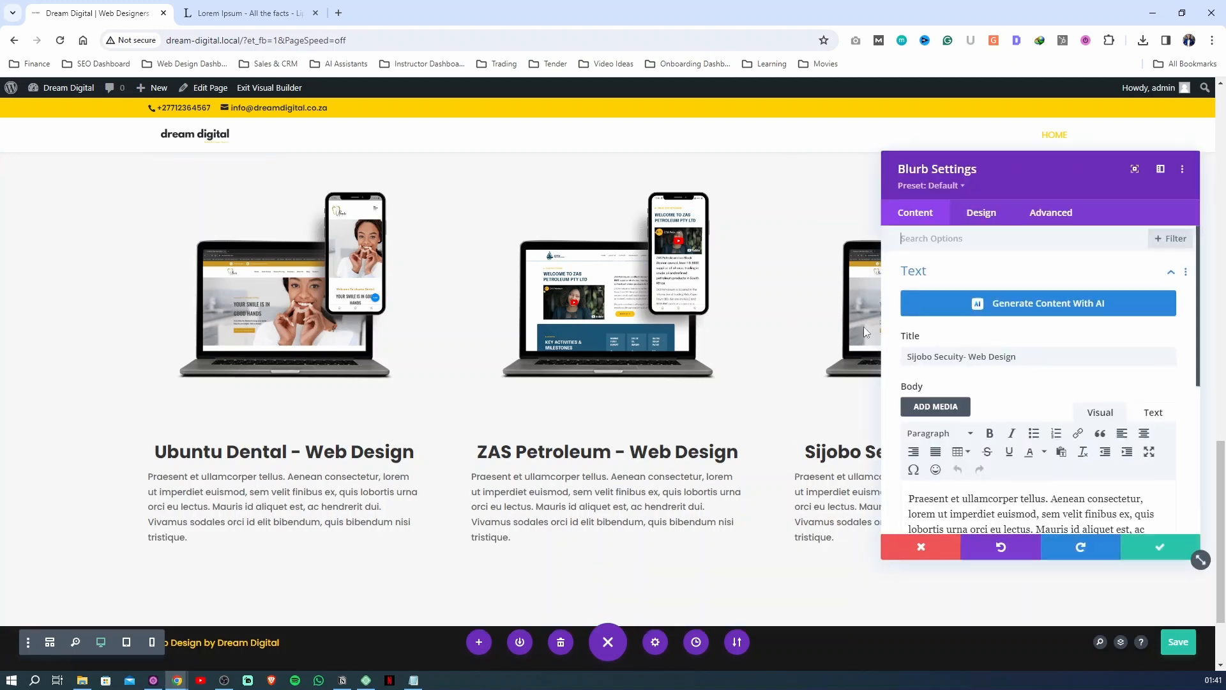
{"action": "scroll", "coordinate": [970, 415], "scroll_direction": "down", "scroll_amount": 3}
{"action": "left_click", "coordinate": [958, 361]}
{"action": "left_click", "coordinate": [1020, 377]}
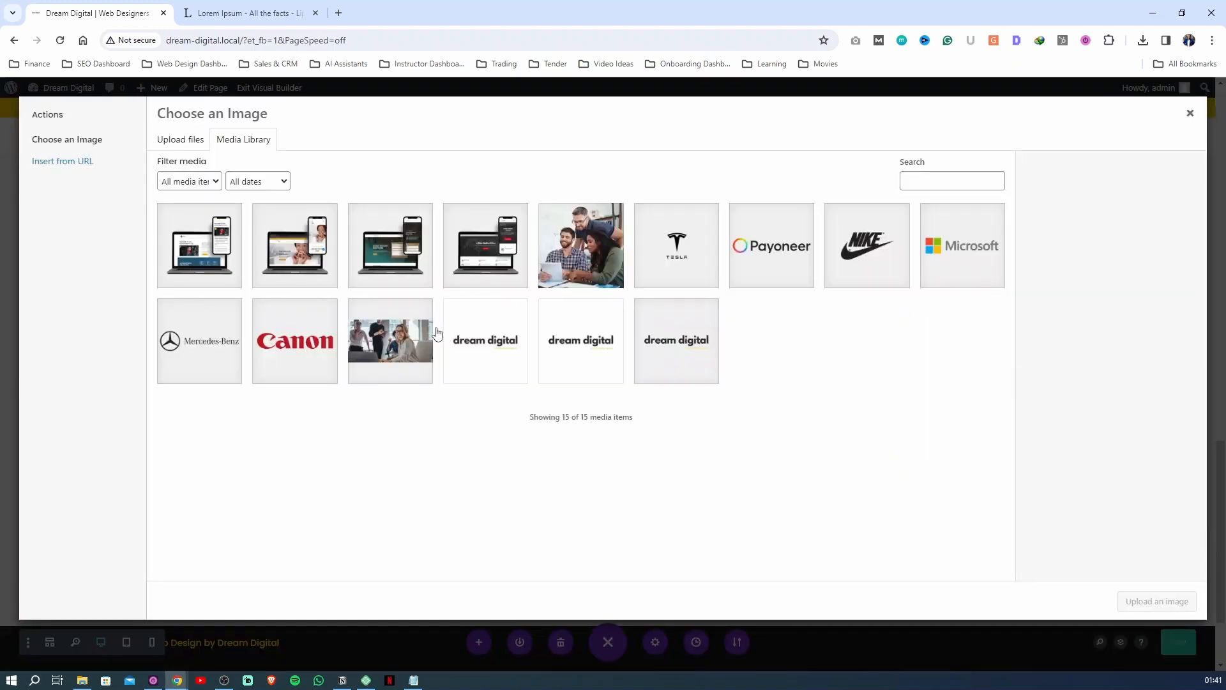
{"action": "left_click", "coordinate": [401, 256]}
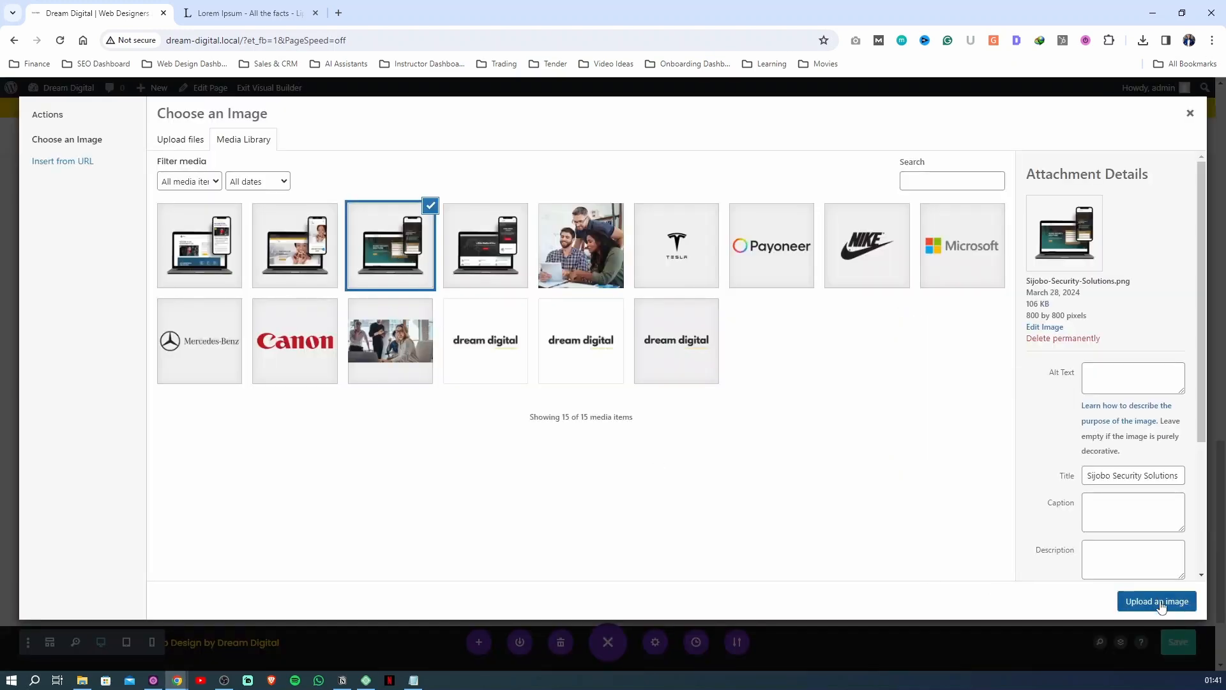
{"action": "left_click", "coordinate": [1157, 601]}
{"action": "left_click", "coordinate": [1157, 545]}
Browse the premade layout library and filter the layout packs by the Technology category
{"action": "scroll", "coordinate": [339, 584], "scroll_direction": "down", "scroll_amount": 3}
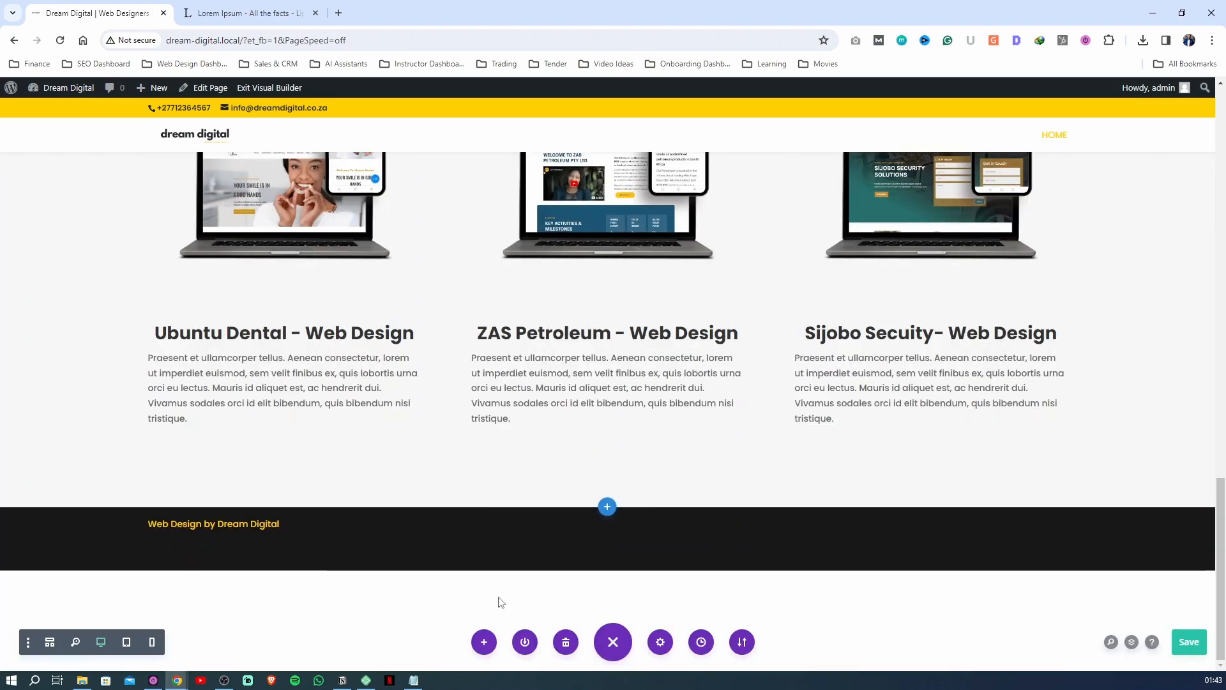
{"action": "left_click", "coordinate": [483, 641]}
{"action": "scroll", "coordinate": [761, 525], "scroll_direction": "down", "scroll_amount": 2}
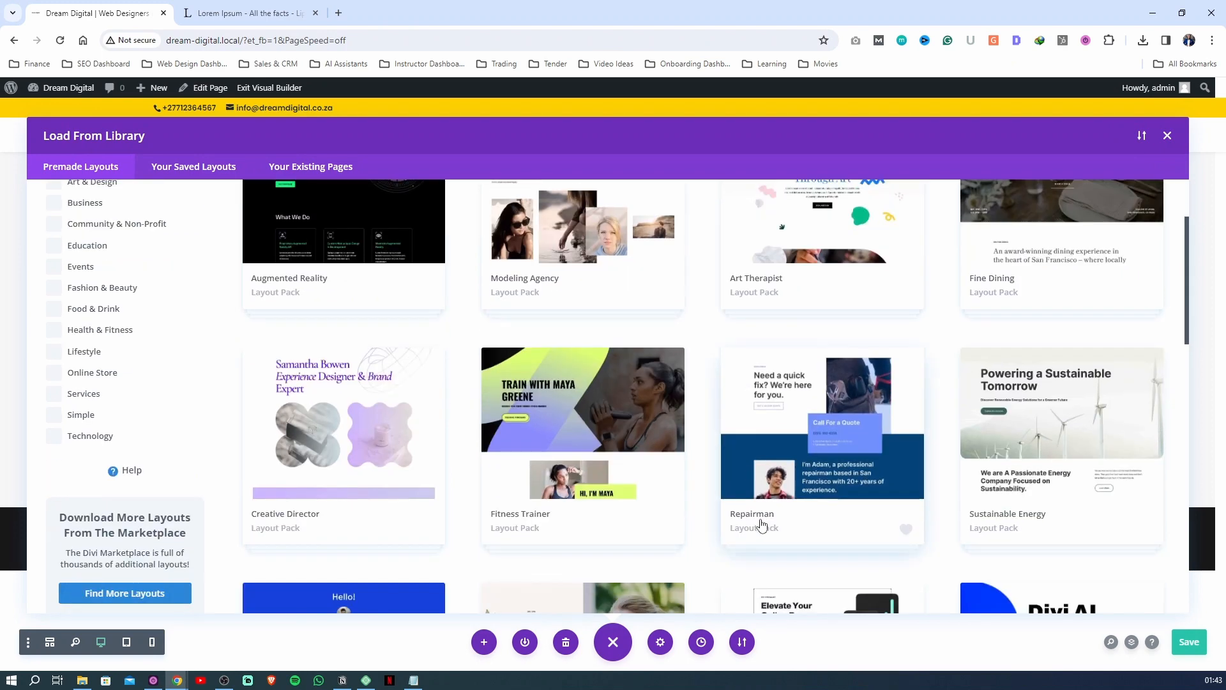
{"action": "scroll", "coordinate": [761, 525], "scroll_direction": "down", "scroll_amount": 10}
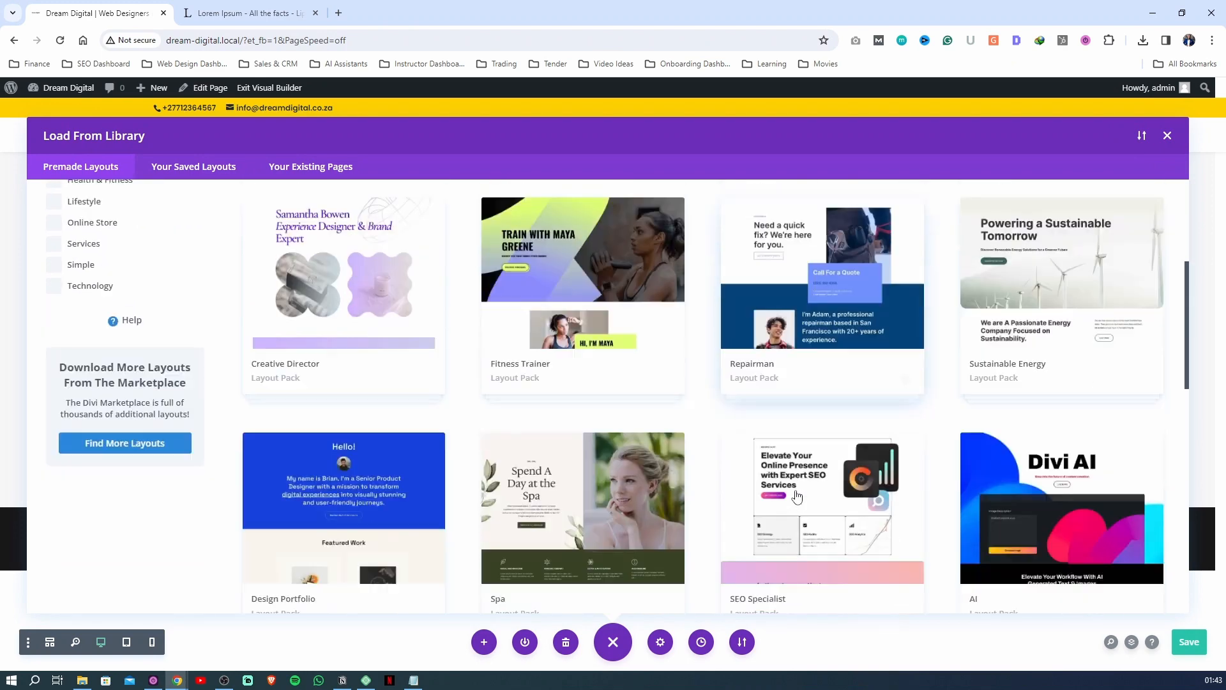
{"action": "scroll", "coordinate": [458, 438], "scroll_direction": "up", "scroll_amount": 12}
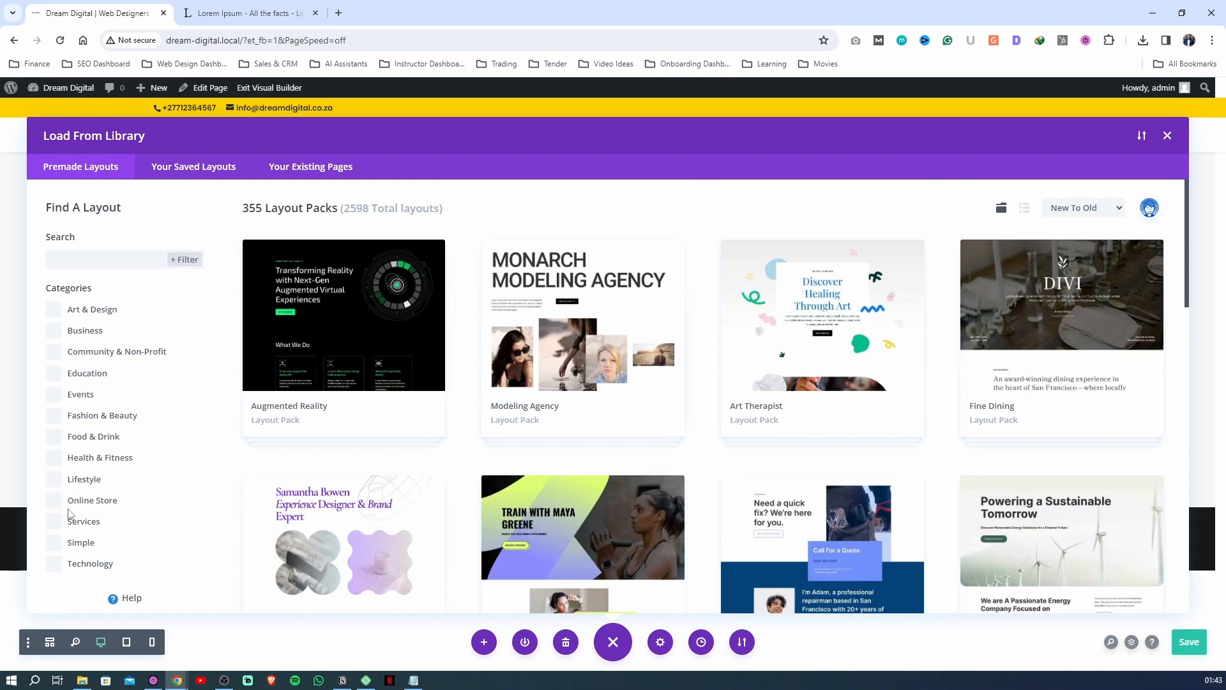
{"action": "left_click", "coordinate": [55, 565]}
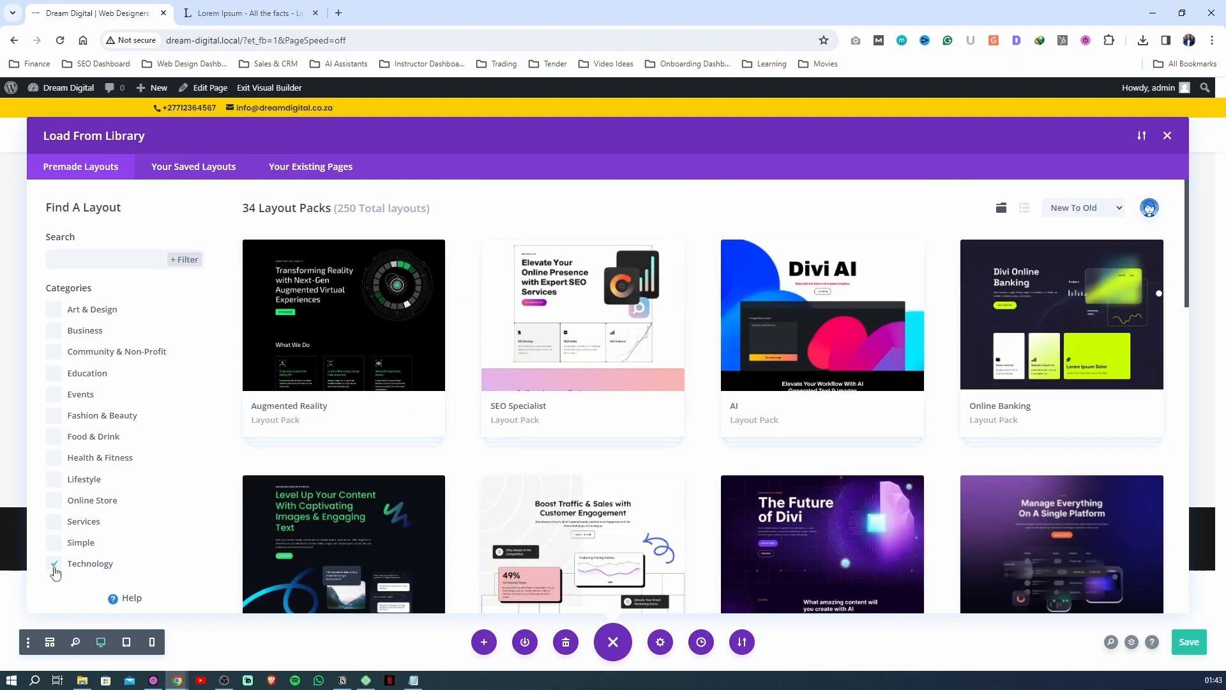
Add the Digital Marketing Landing Page layout to the homepage without replacing the existing content
{"action": "scroll", "coordinate": [611, 487], "scroll_direction": "down", "scroll_amount": 8}
{"action": "left_click", "coordinate": [614, 490]}
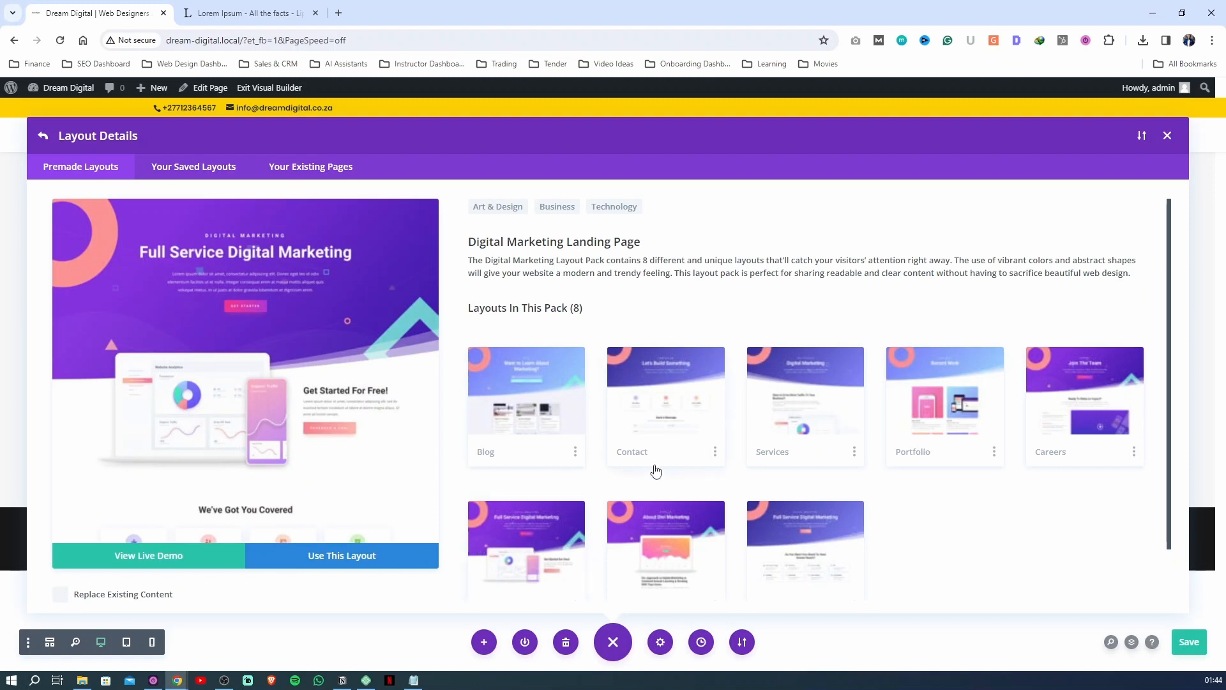
{"action": "left_click", "coordinate": [332, 555]}
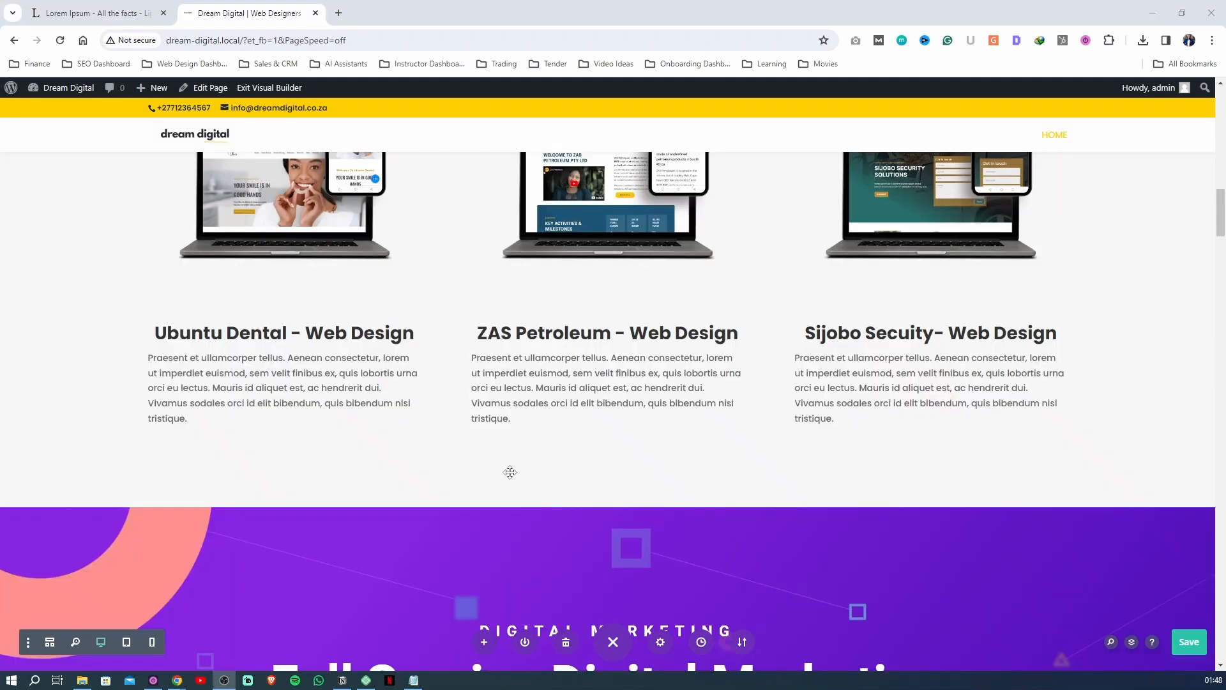
Examine the imported Full Service Digital Marketing hero and the Get Started For Free section below the Recent Projects section
{"action": "scroll", "coordinate": [510, 472], "scroll_direction": "down", "scroll_amount": 3}
{"action": "scroll", "coordinate": [1224, 224], "scroll_direction": "down", "scroll_amount": 7}
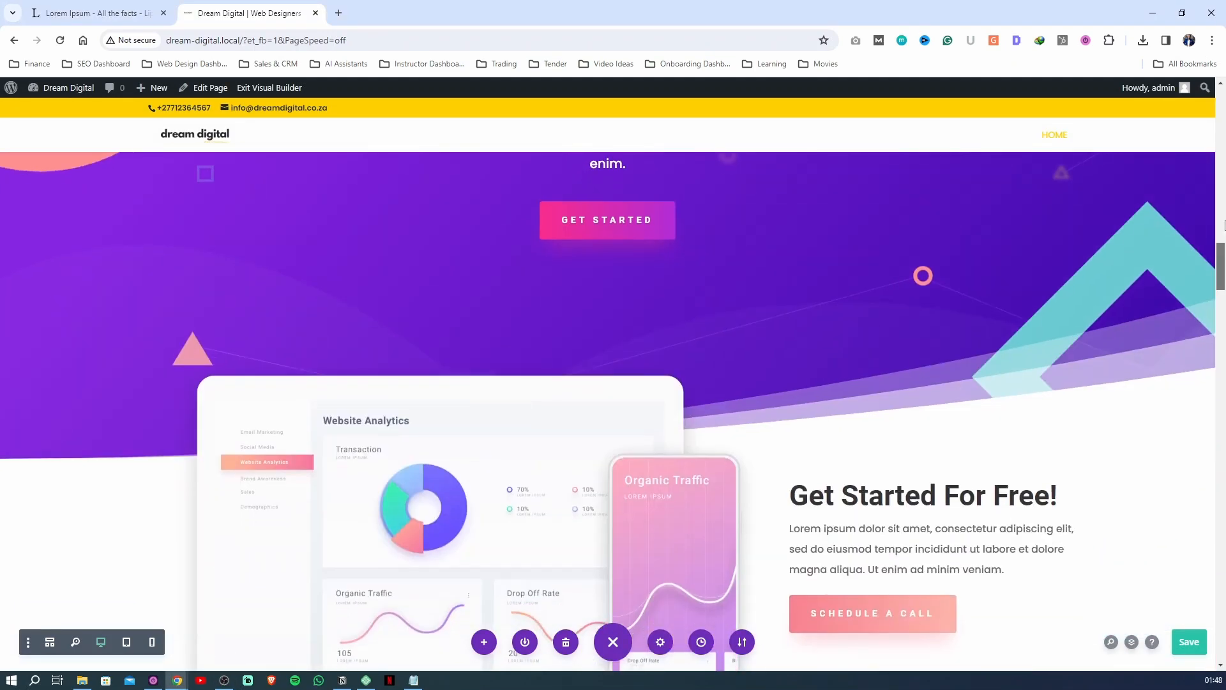
{"action": "mouse_move", "coordinate": [1225, 225]}
{"action": "left_mouse_down"}
{"action": "mouse_move", "coordinate": [1224, 191]}
{"action": "mouse_move", "coordinate": [1225, 250]}
{"action": "mouse_move", "coordinate": [1225, 238]}
{"action": "left_mouse_up"}
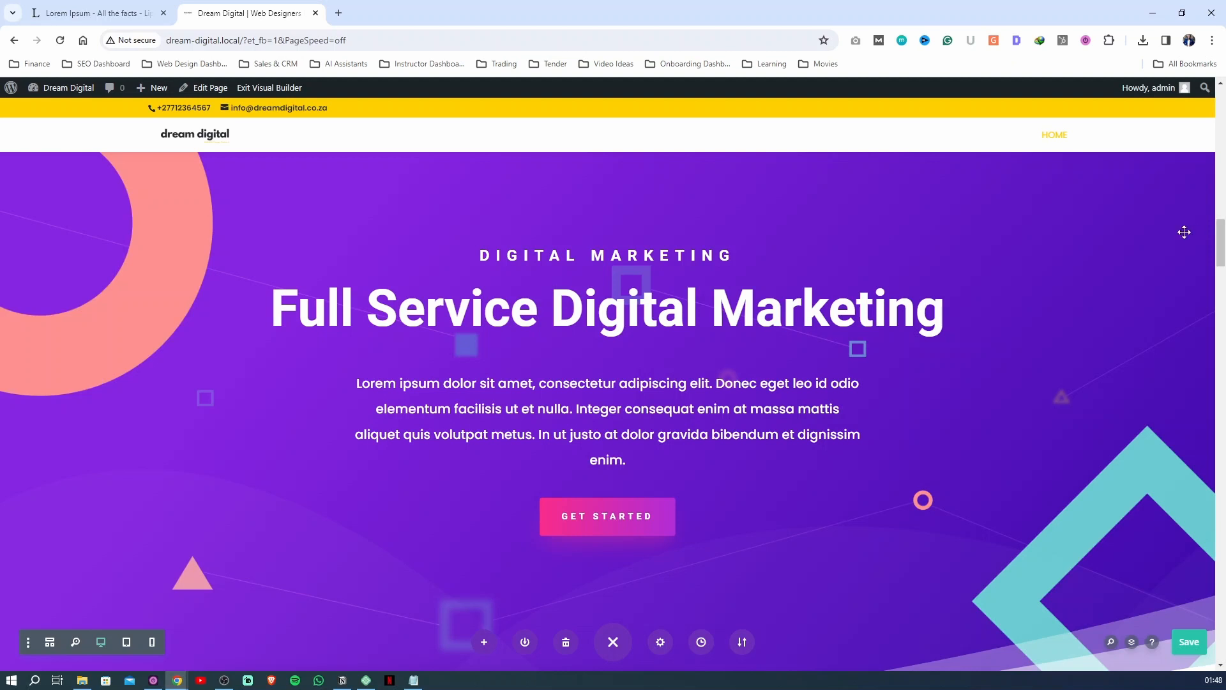
{"action": "scroll", "coordinate": [1099, 182], "scroll_direction": "down", "scroll_amount": 1}
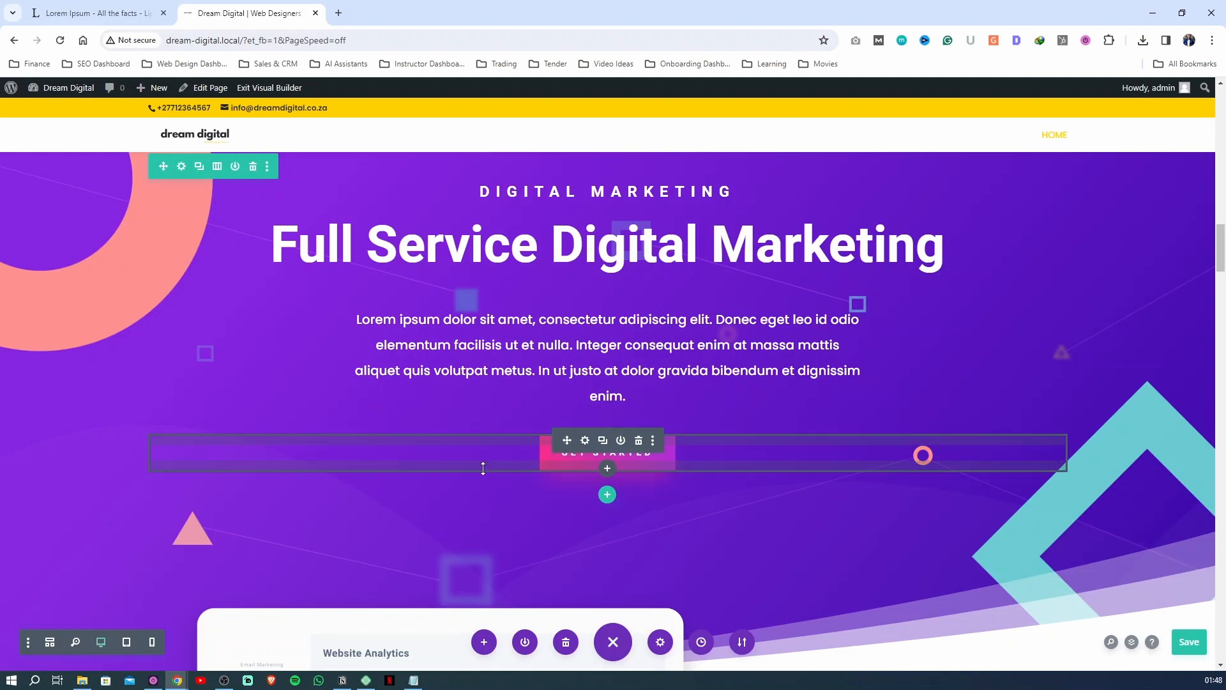
{"action": "scroll", "coordinate": [190, 281], "scroll_direction": "down", "scroll_amount": 5}
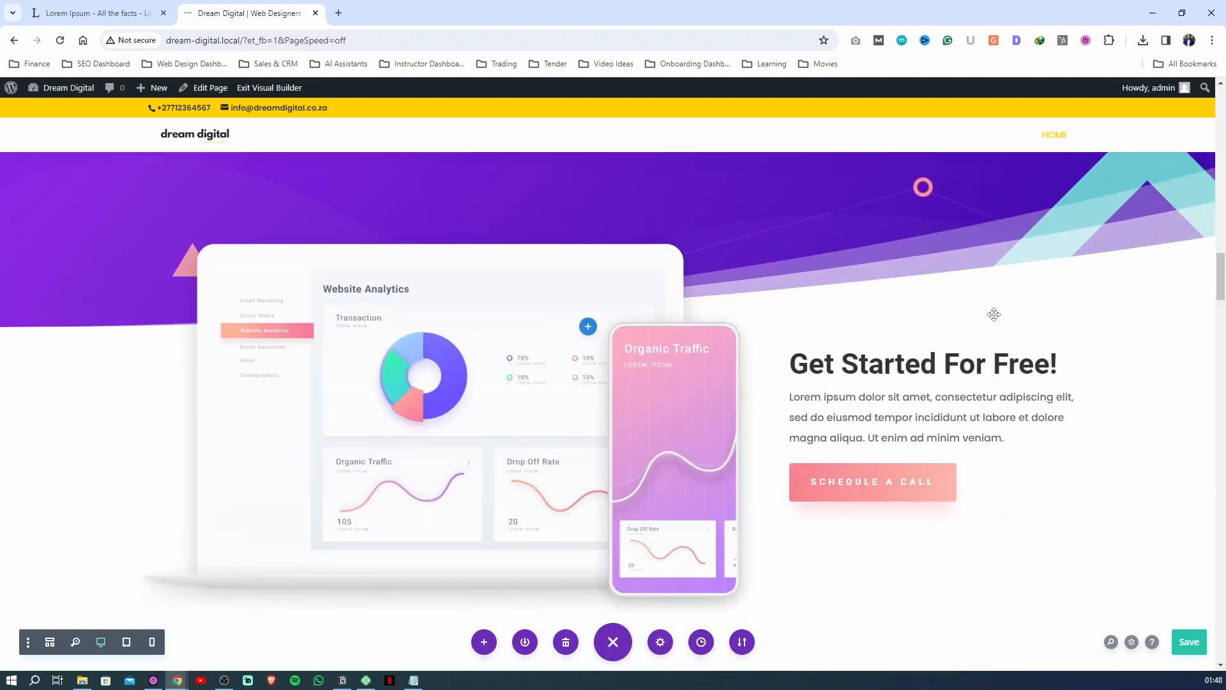
{"action": "scroll", "coordinate": [227, 316], "scroll_direction": "up", "scroll_amount": 5}
{"action": "scroll", "coordinate": [226, 316], "scroll_direction": "up", "scroll_amount": 4}
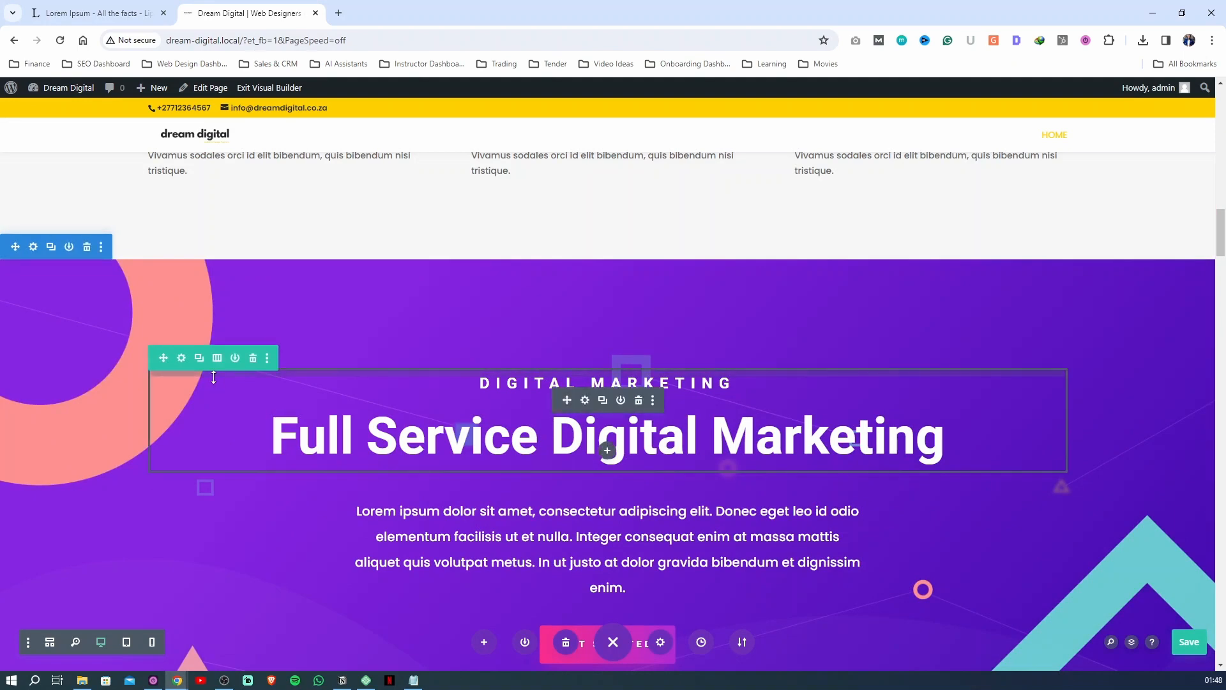
{"action": "scroll", "coordinate": [217, 390], "scroll_direction": "down", "scroll_amount": 4}
Delete the imported Full Service Digital Marketing hero section and the Get Started For Free section
{"action": "scroll", "coordinate": [219, 412], "scroll_direction": "up", "scroll_amount": 5}
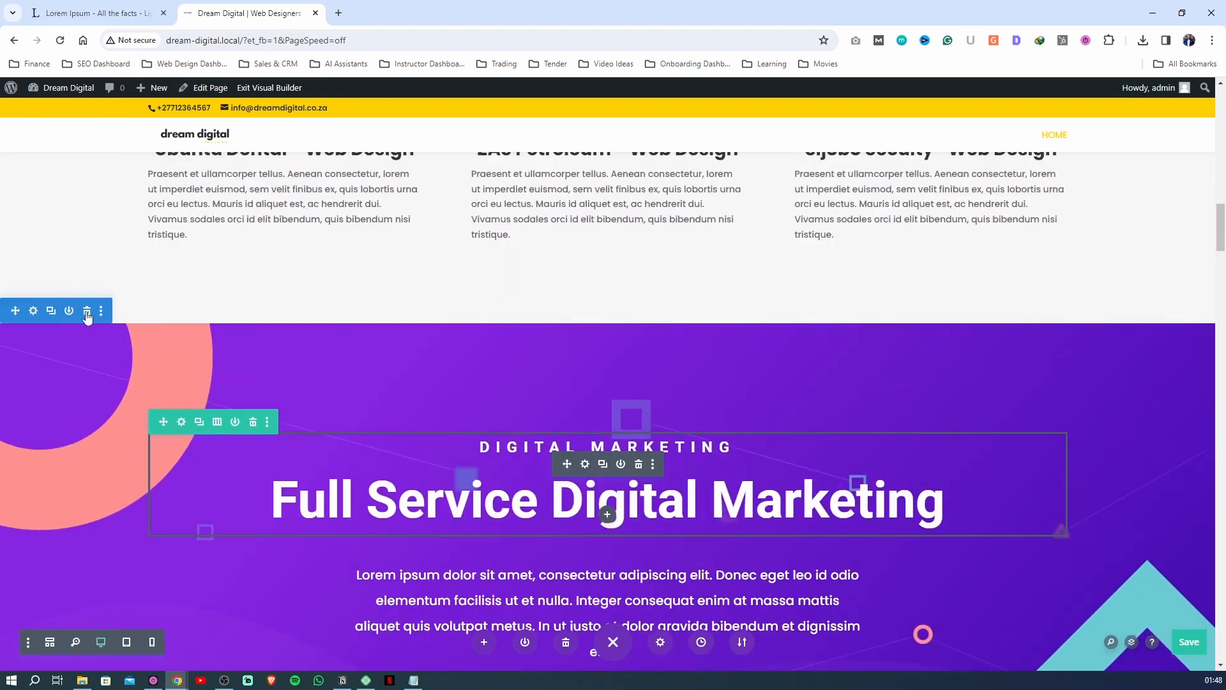
{"action": "left_click", "coordinate": [87, 310]}
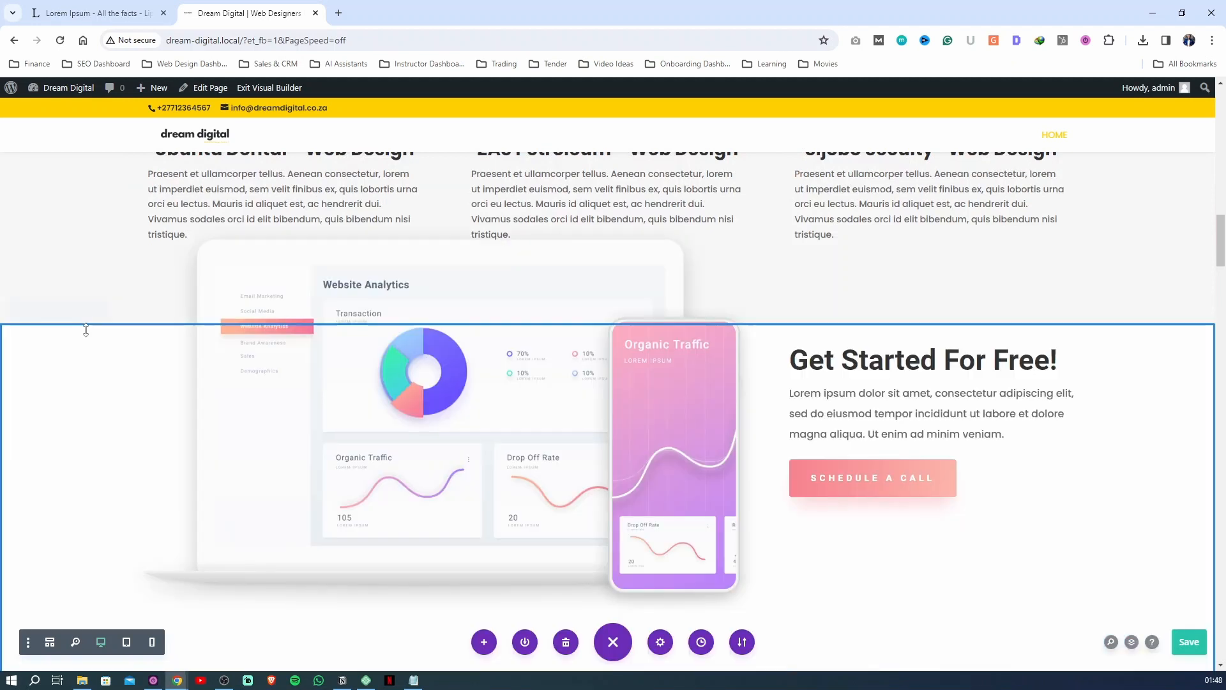
{"action": "left_click", "coordinate": [86, 311]}
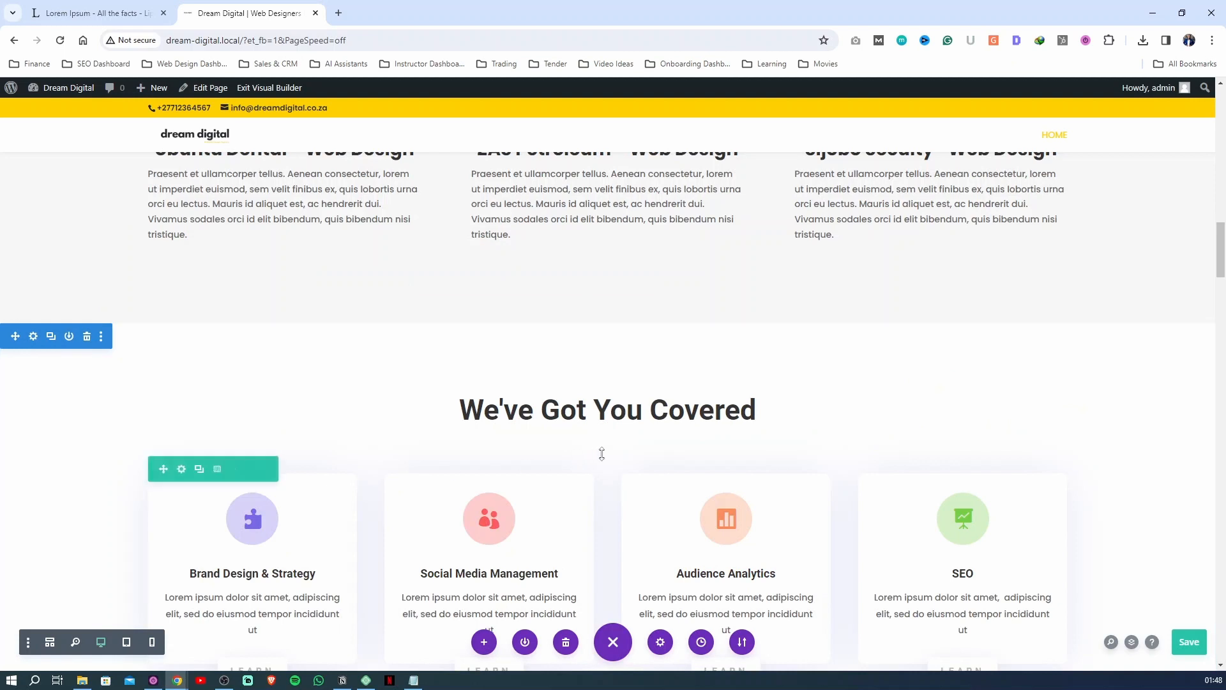
Delete the imported We'll Show You How It's Done, video and Recent Work sections below the service cards
{"action": "scroll", "coordinate": [280, 489], "scroll_direction": "down", "scroll_amount": 5}
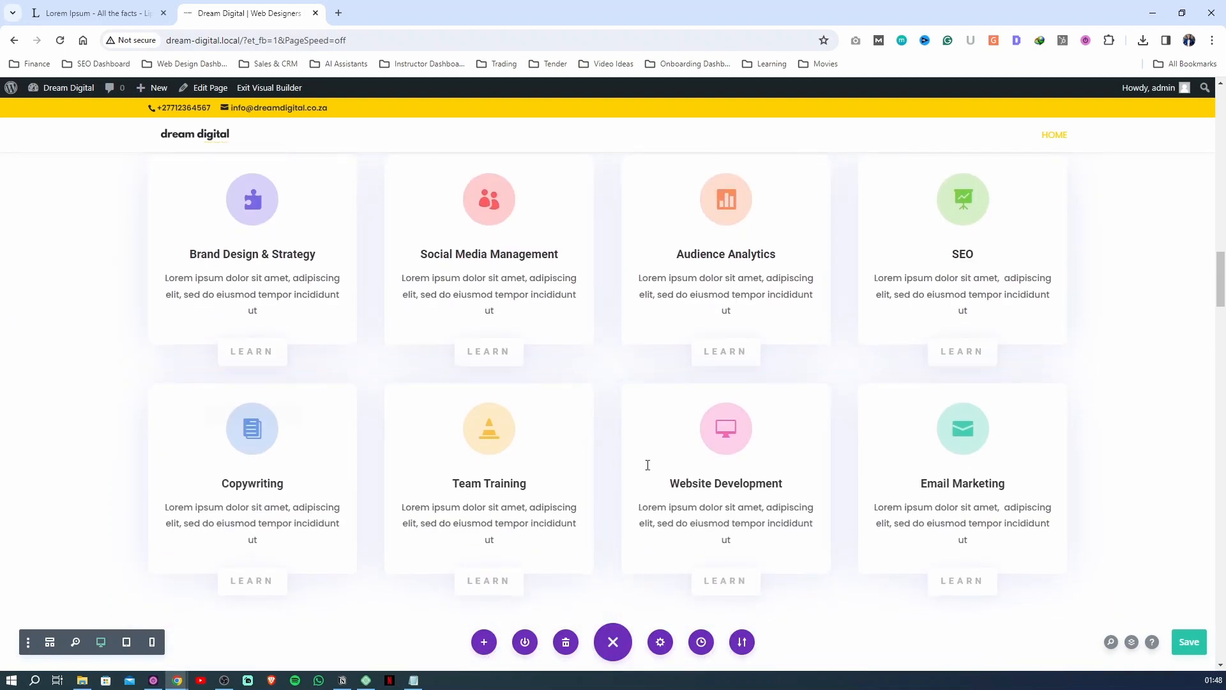
{"action": "scroll", "coordinate": [511, 460], "scroll_direction": "down", "scroll_amount": 4}
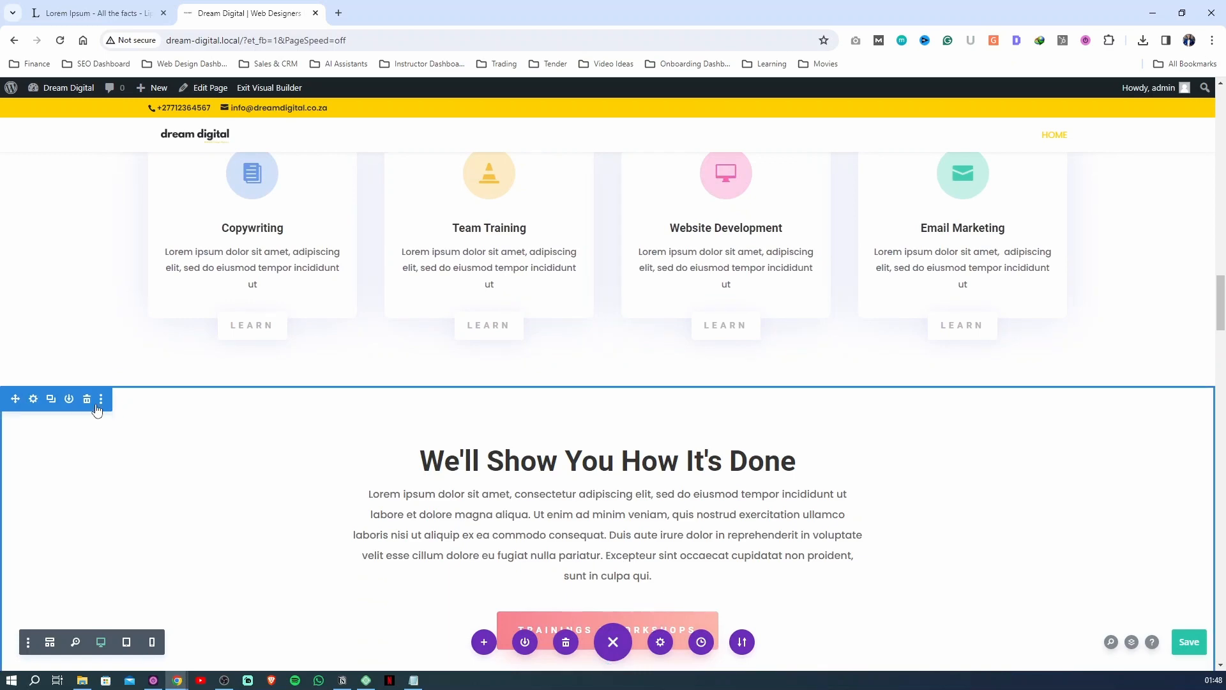
{"action": "left_click", "coordinate": [87, 399]}
{"action": "scroll", "coordinate": [205, 470], "scroll_direction": "down", "scroll_amount": 3}
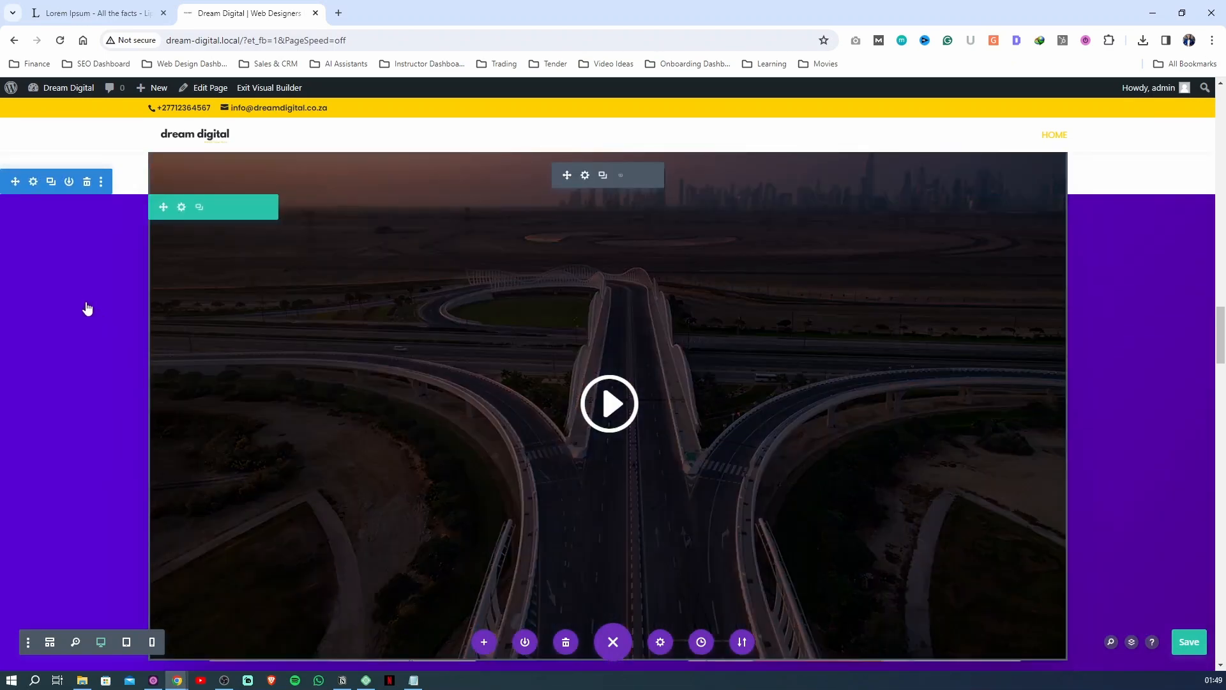
{"action": "left_click", "coordinate": [87, 181]}
{"action": "scroll", "coordinate": [77, 288], "scroll_direction": "up", "scroll_amount": 2}
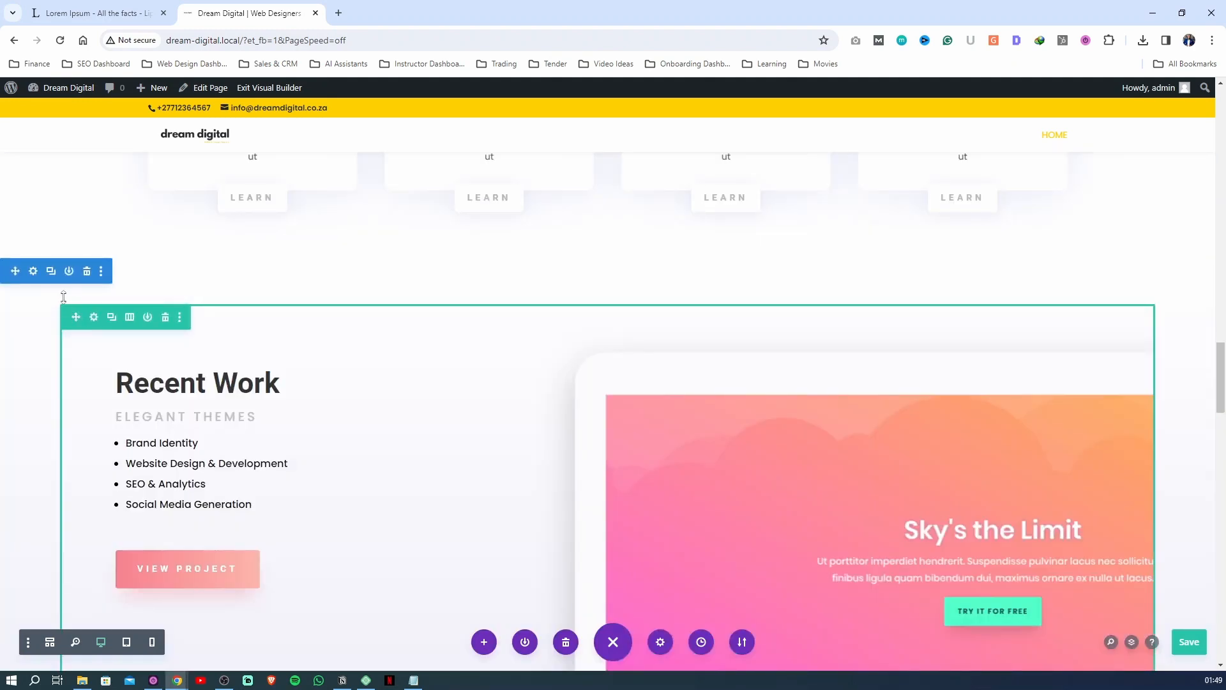
{"action": "left_click", "coordinate": [86, 271]}
Delete the Subscribe For Free Weekly Marketing Resources row and the purple Let's Get Started section beneath it
{"action": "scroll", "coordinate": [566, 359], "scroll_direction": "down", "scroll_amount": 6}
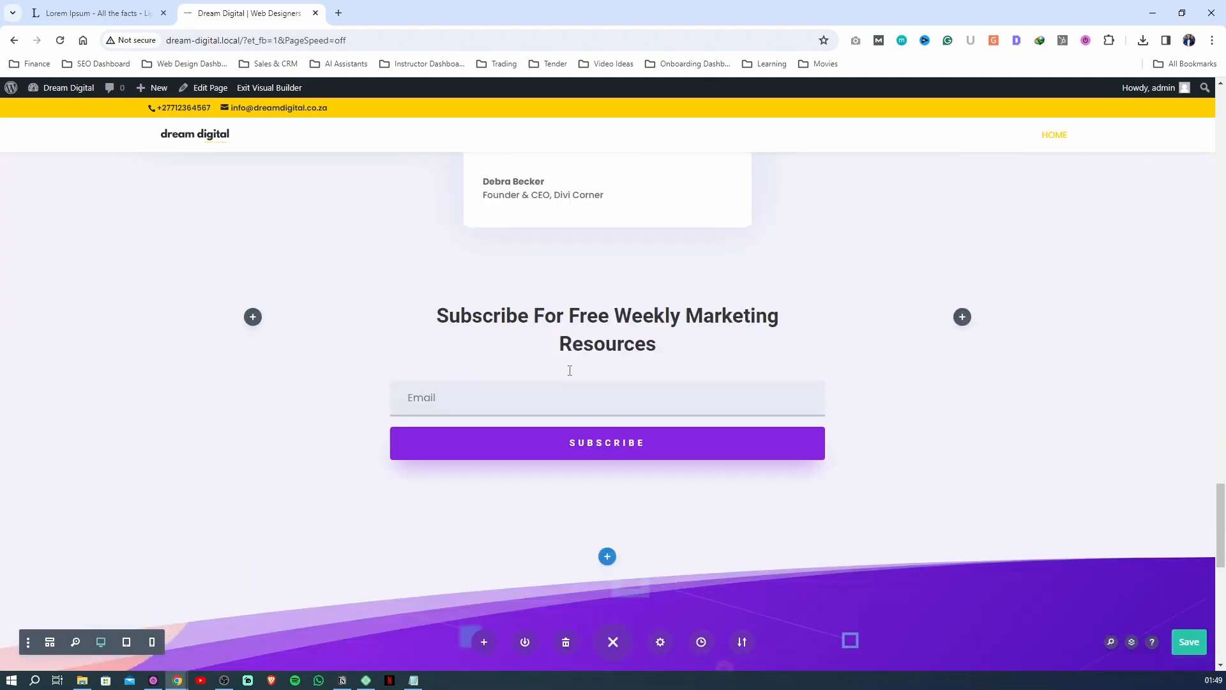
{"action": "scroll", "coordinate": [568, 373], "scroll_direction": "up", "scroll_amount": 6}
{"action": "scroll", "coordinate": [613, 369], "scroll_direction": "down", "scroll_amount": 7}
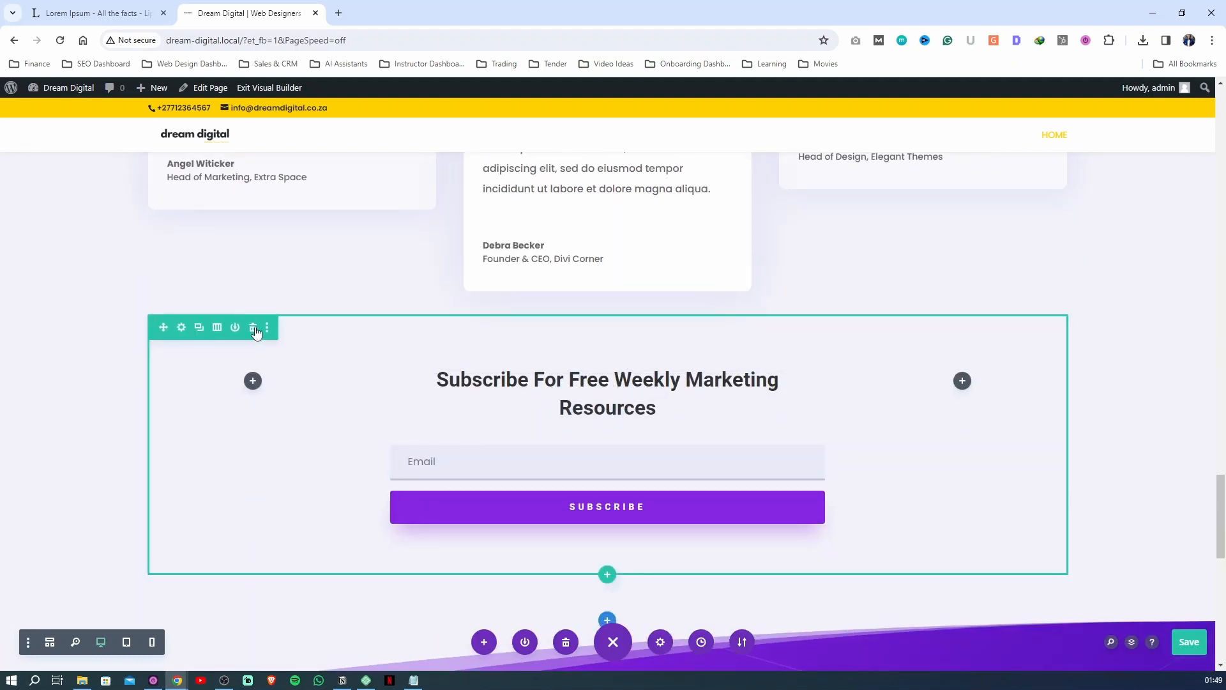
{"action": "left_click", "coordinate": [253, 328]}
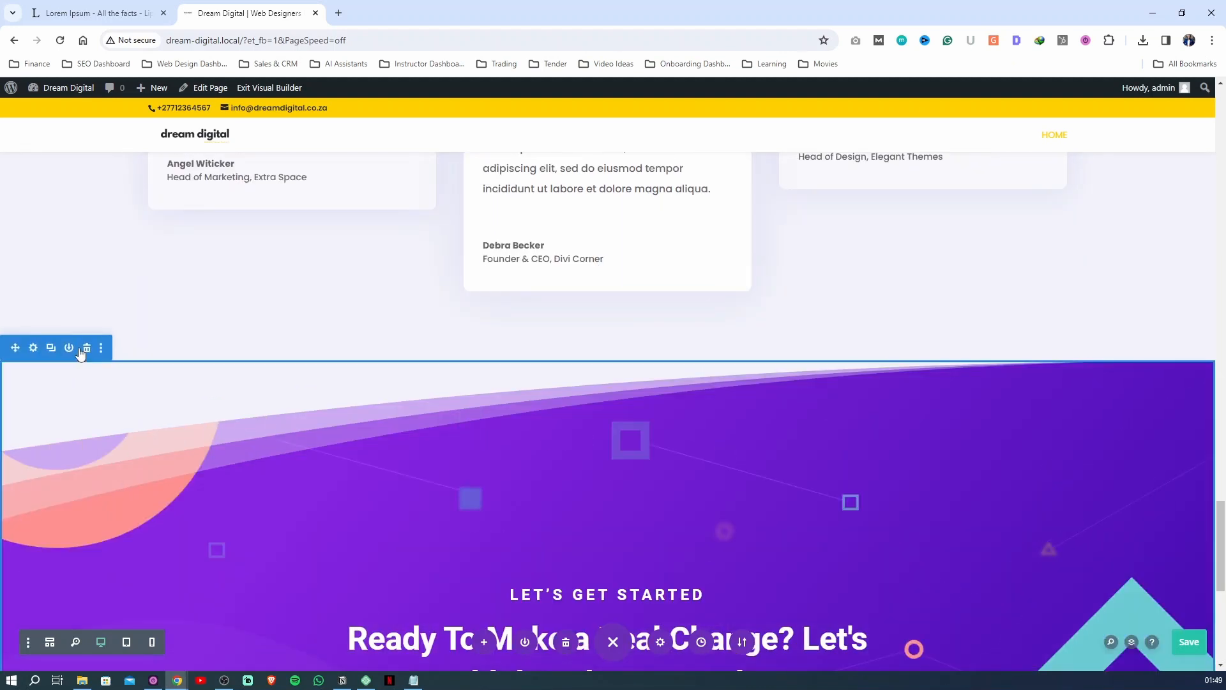
{"action": "left_click", "coordinate": [87, 350]}
Move the Success Stories section above We've Got You Covered, directly below the Recent Projects section
{"action": "scroll", "coordinate": [205, 524], "scroll_direction": "up", "scroll_amount": 10}
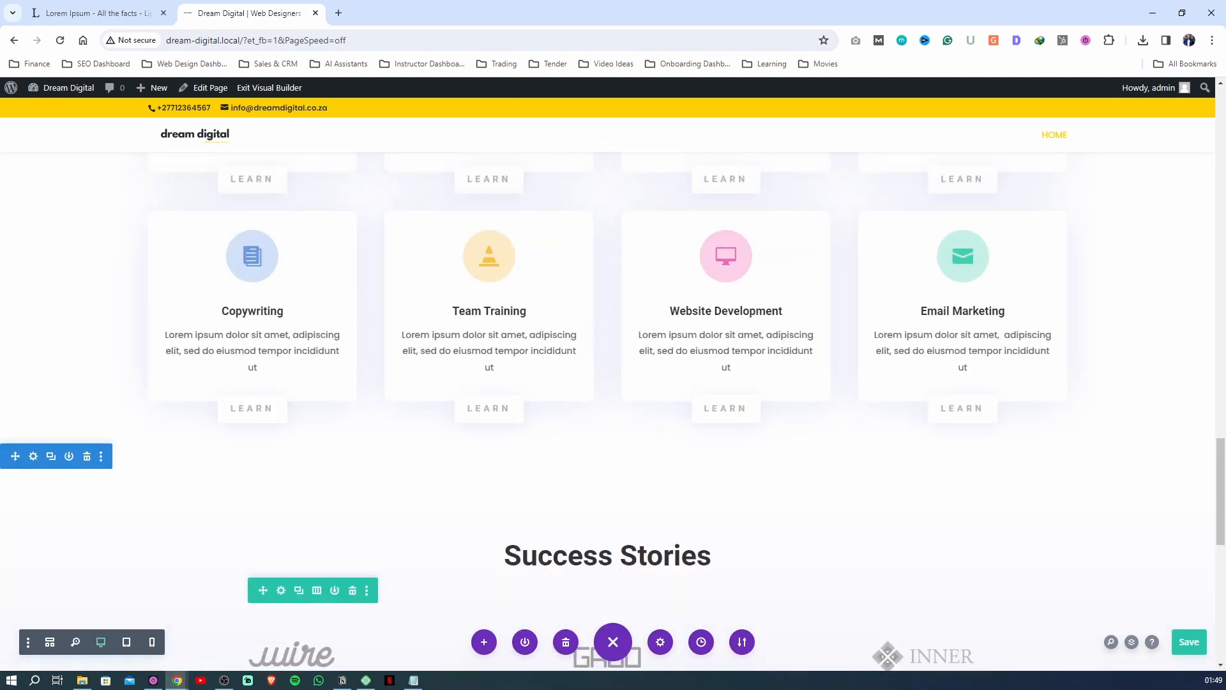
{"action": "mouse_move", "coordinate": [18, 455]}
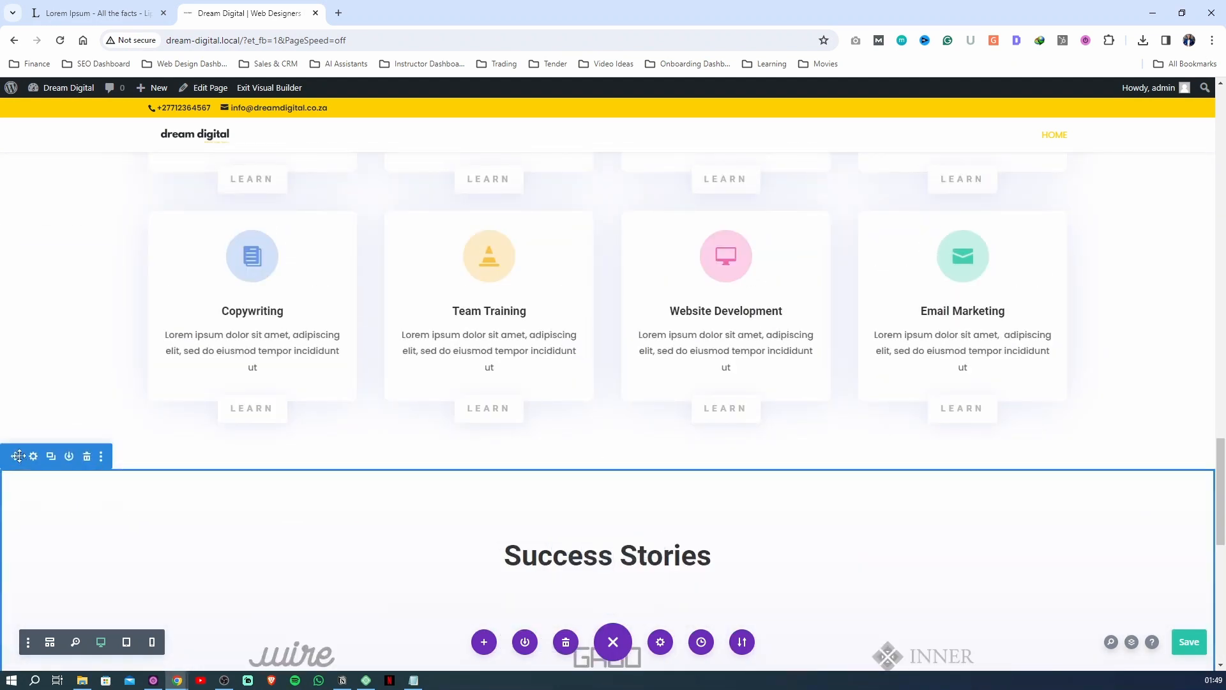
{"action": "left_click_drag", "start_coordinate": [17, 455], "coordinate": [55, 375]}
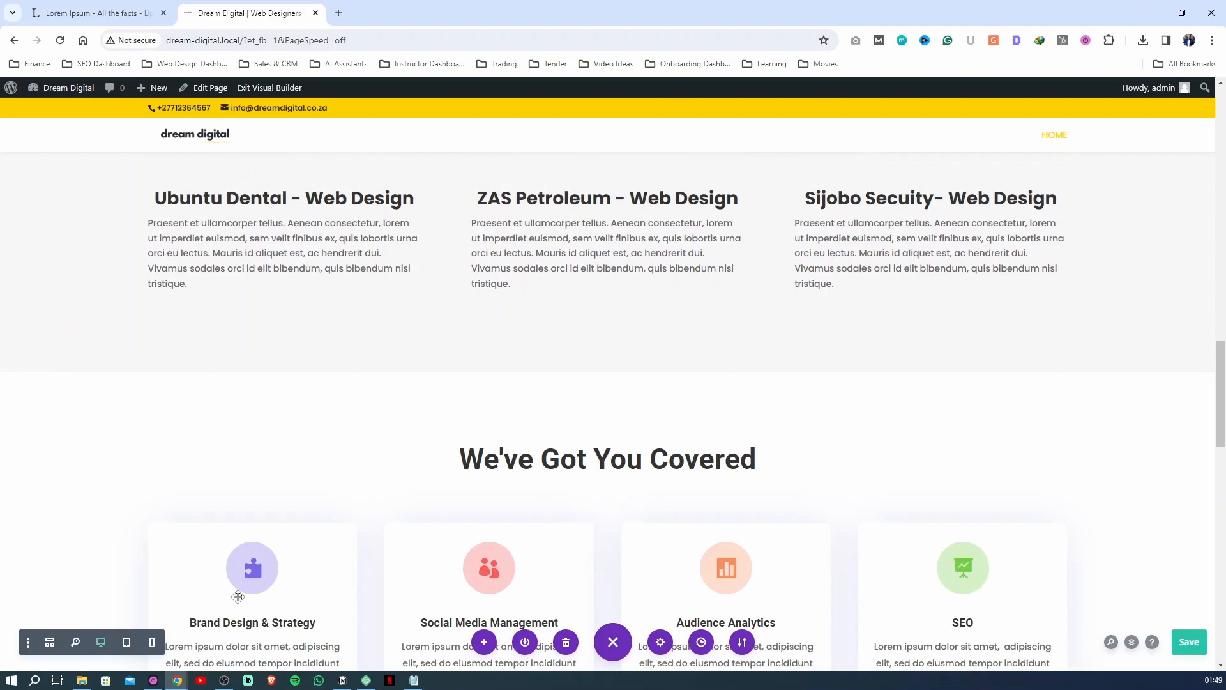
Review the moved Success Stories section's logos and testimonial cards against the Recent Projects and We've Got You Covered sections around it
{"action": "scroll", "coordinate": [420, 482], "scroll_direction": "down", "scroll_amount": 3}
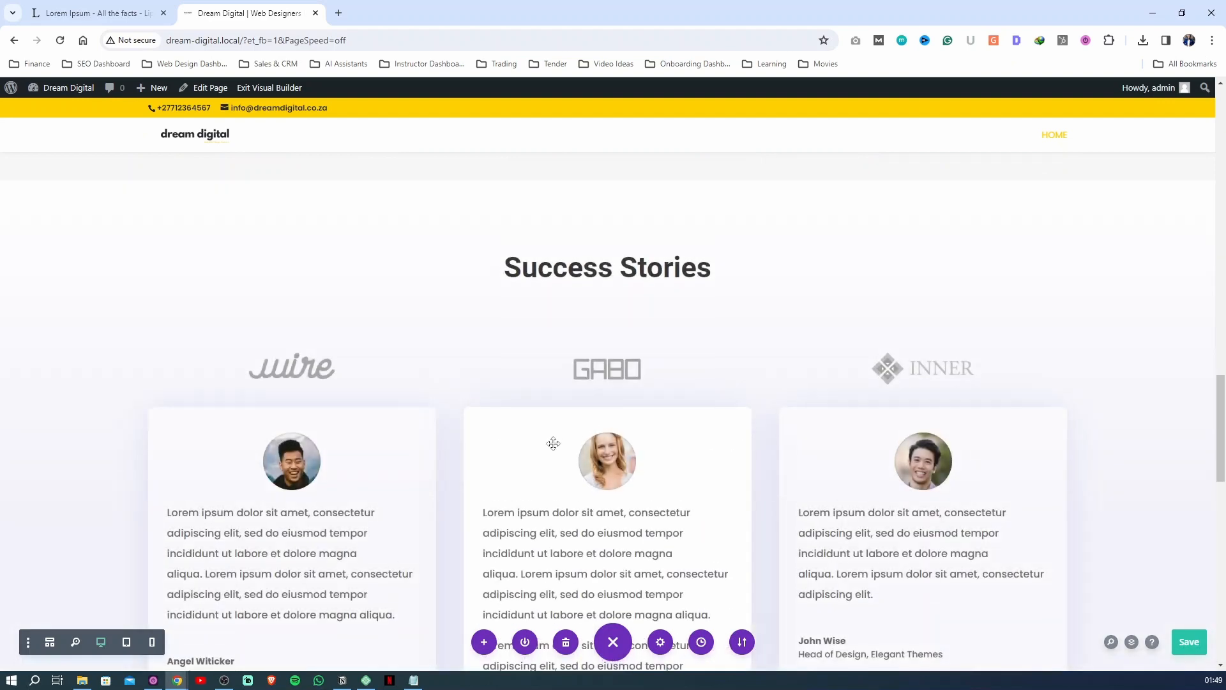
{"action": "scroll", "coordinate": [626, 319], "scroll_direction": "down", "scroll_amount": 2}
{"action": "scroll", "coordinate": [476, 383], "scroll_direction": "up", "scroll_amount": 8}
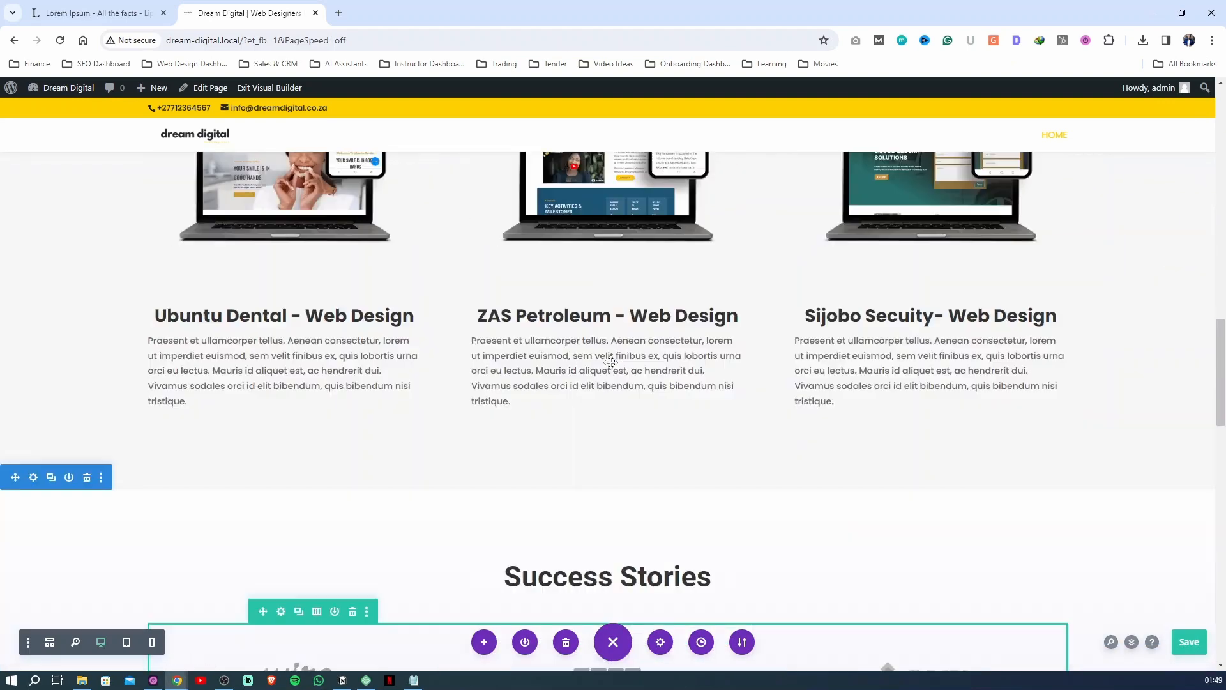
{"action": "scroll", "coordinate": [465, 382], "scroll_direction": "down", "scroll_amount": 4}
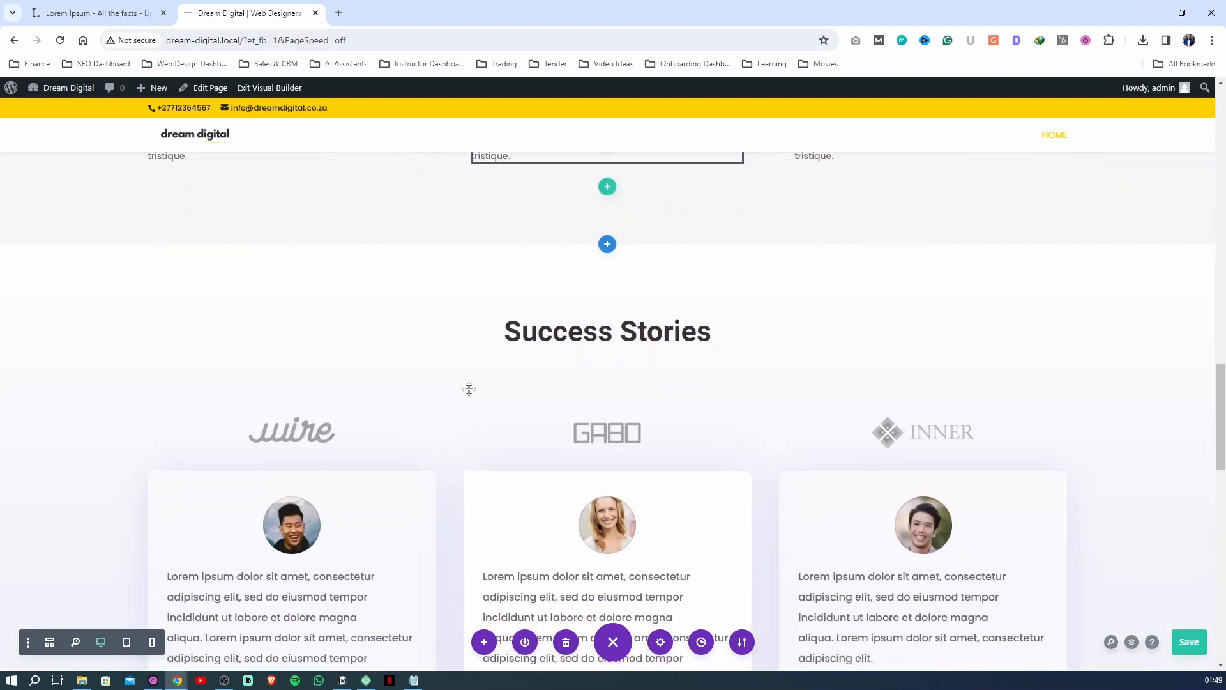
{"action": "scroll", "coordinate": [510, 297], "scroll_direction": "up", "scroll_amount": 8}
{"action": "scroll", "coordinate": [559, 375], "scroll_direction": "down", "scroll_amount": 6}
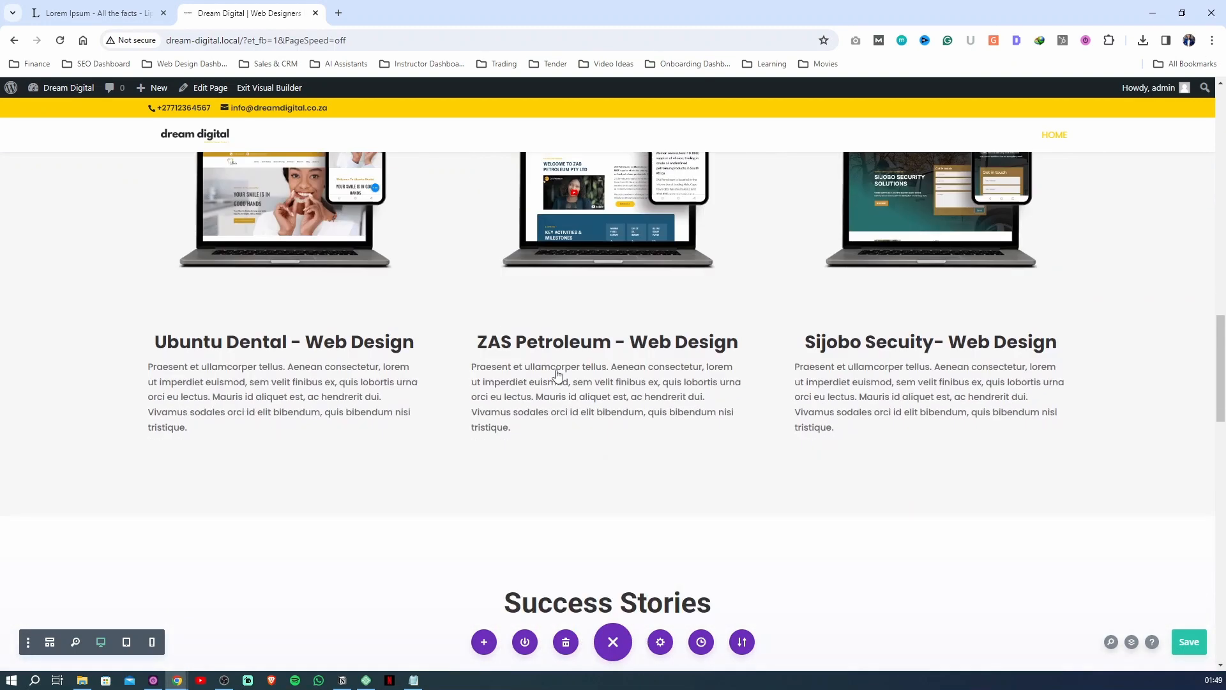
{"action": "scroll", "coordinate": [540, 387], "scroll_direction": "down", "scroll_amount": 8}
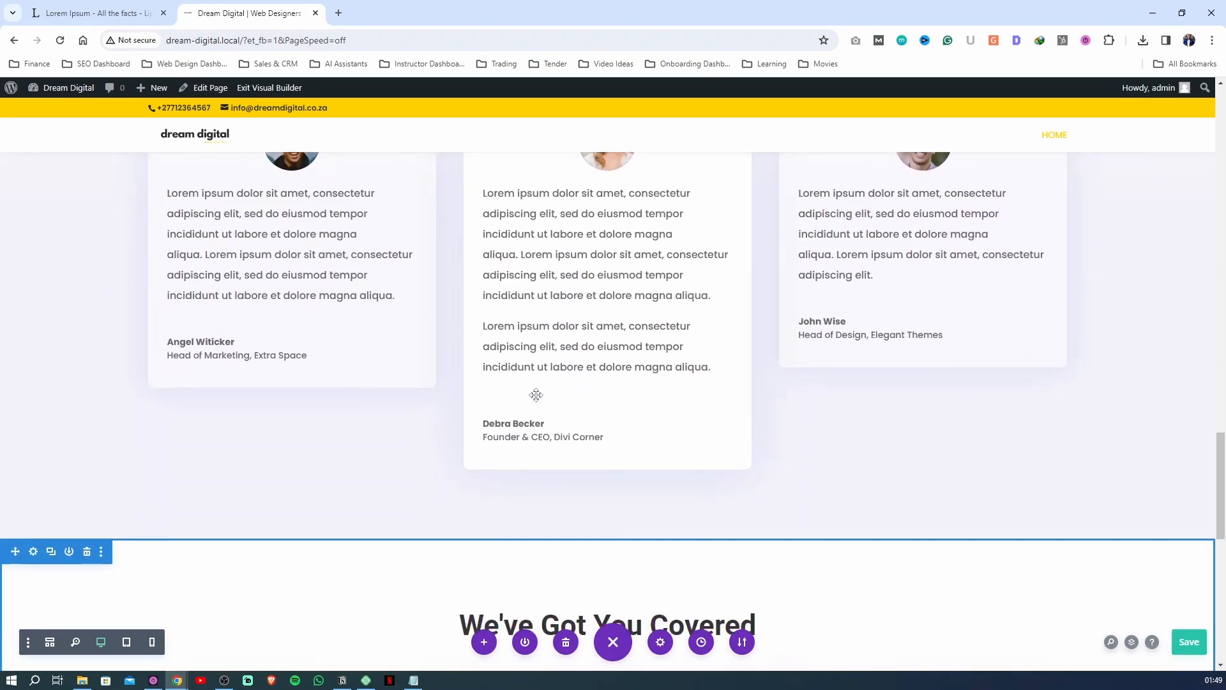
{"action": "scroll", "coordinate": [427, 461], "scroll_direction": "up", "scroll_amount": 4}
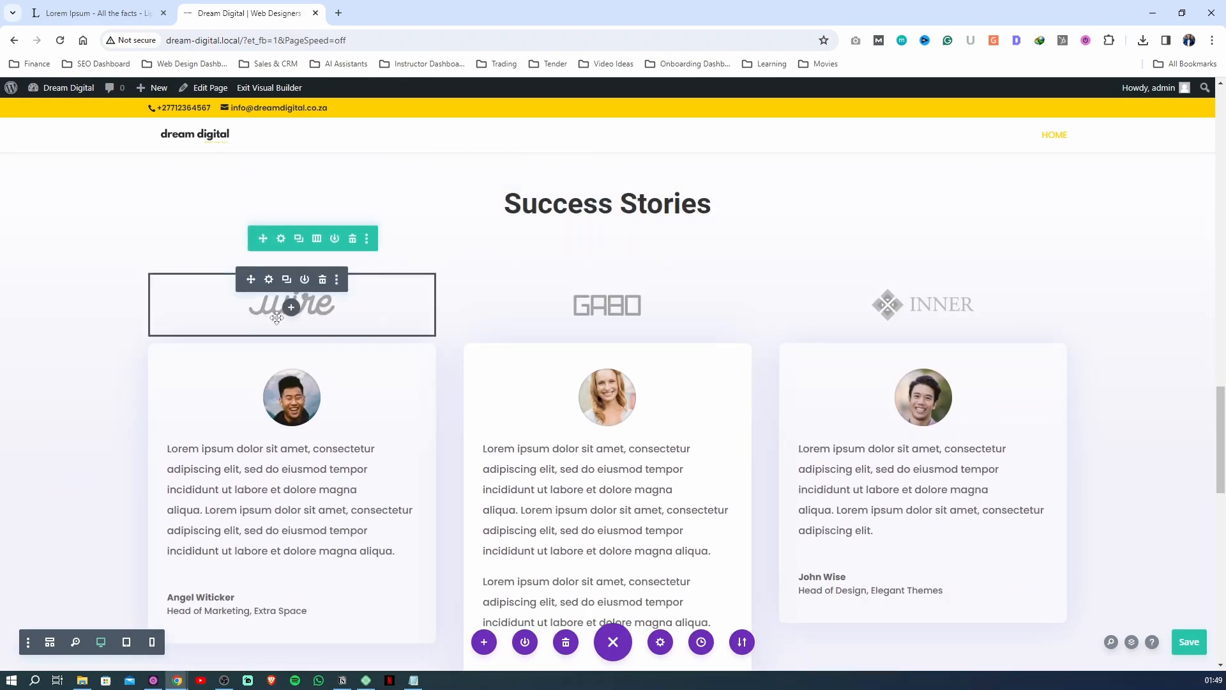
Replace the wire logo in the first Success Stories column with the Mercedes-Benz logo from the media library
{"action": "left_click", "coordinate": [334, 318]}
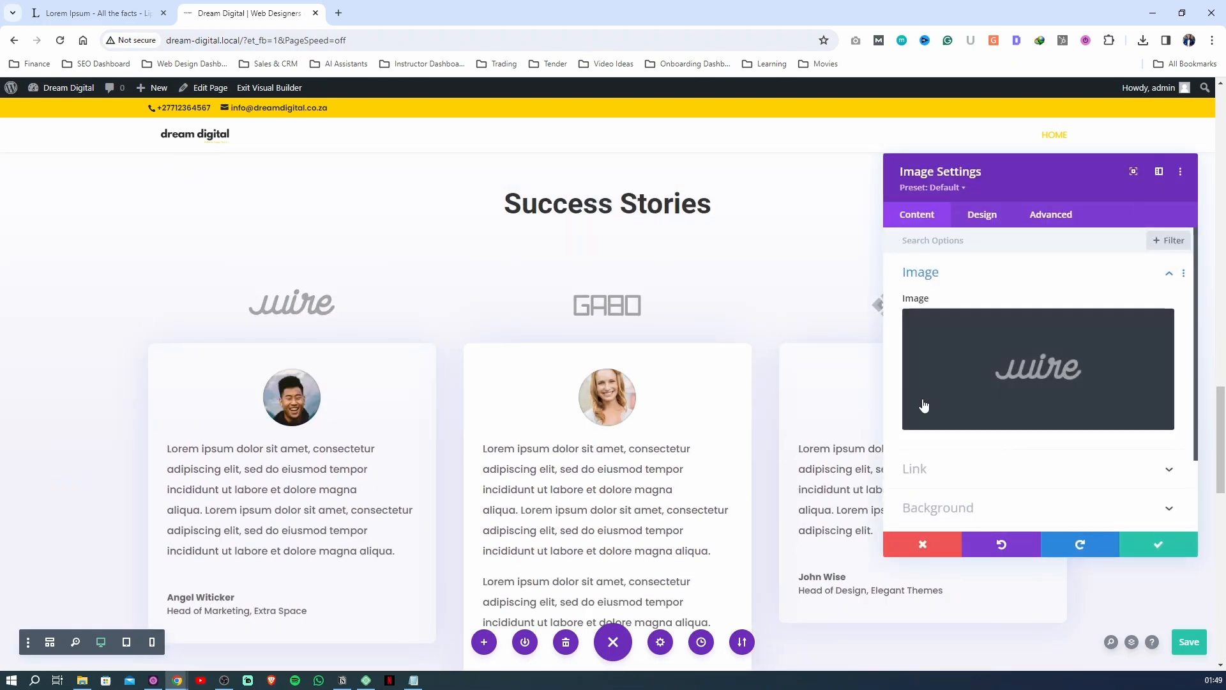
{"action": "left_click", "coordinate": [978, 365]}
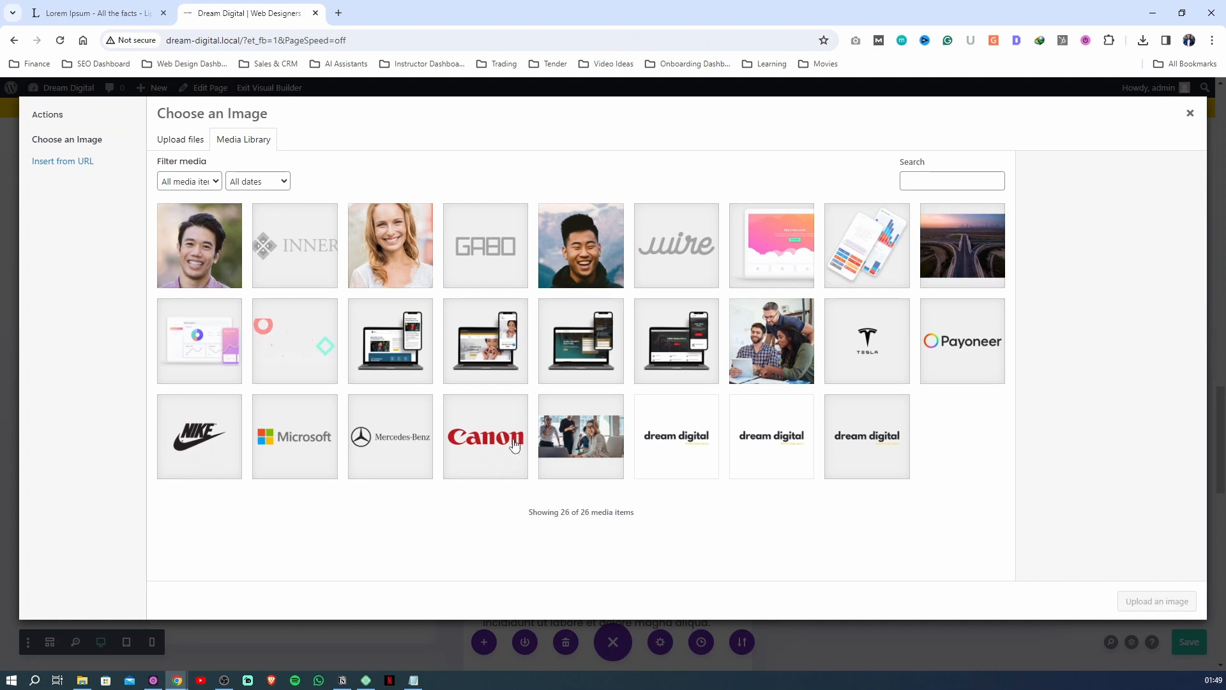
{"action": "left_click", "coordinate": [487, 460]}
{"action": "left_click", "coordinate": [392, 459]}
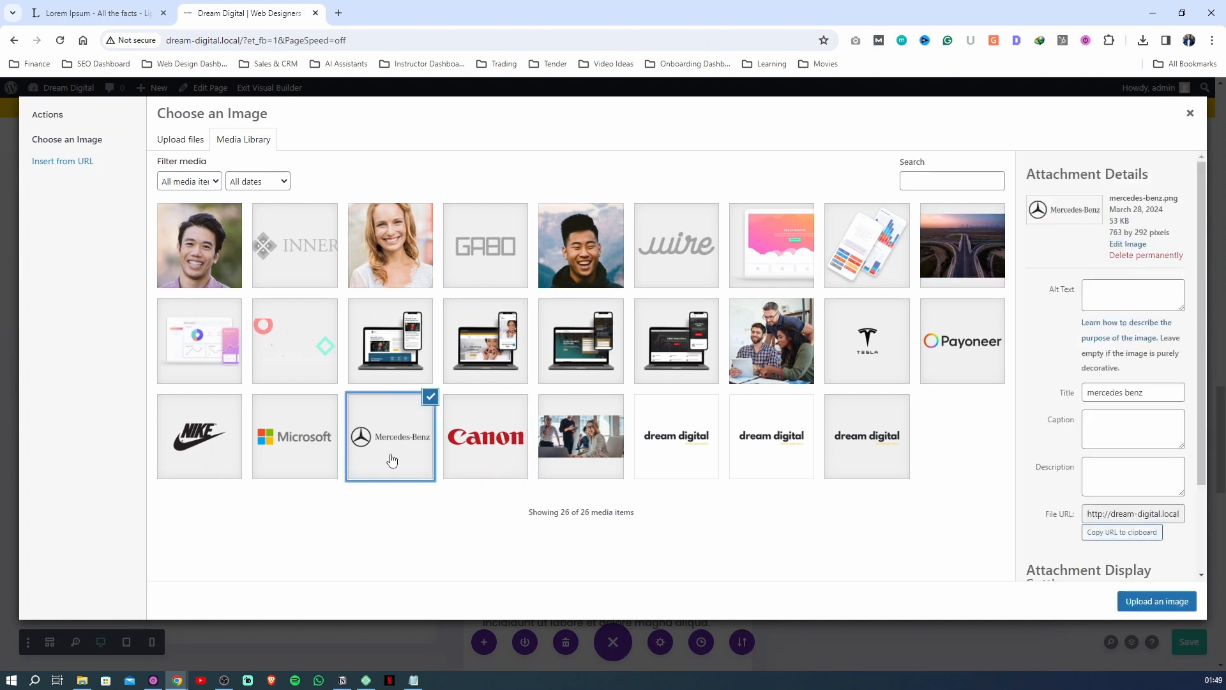
{"action": "left_click", "coordinate": [1169, 607]}
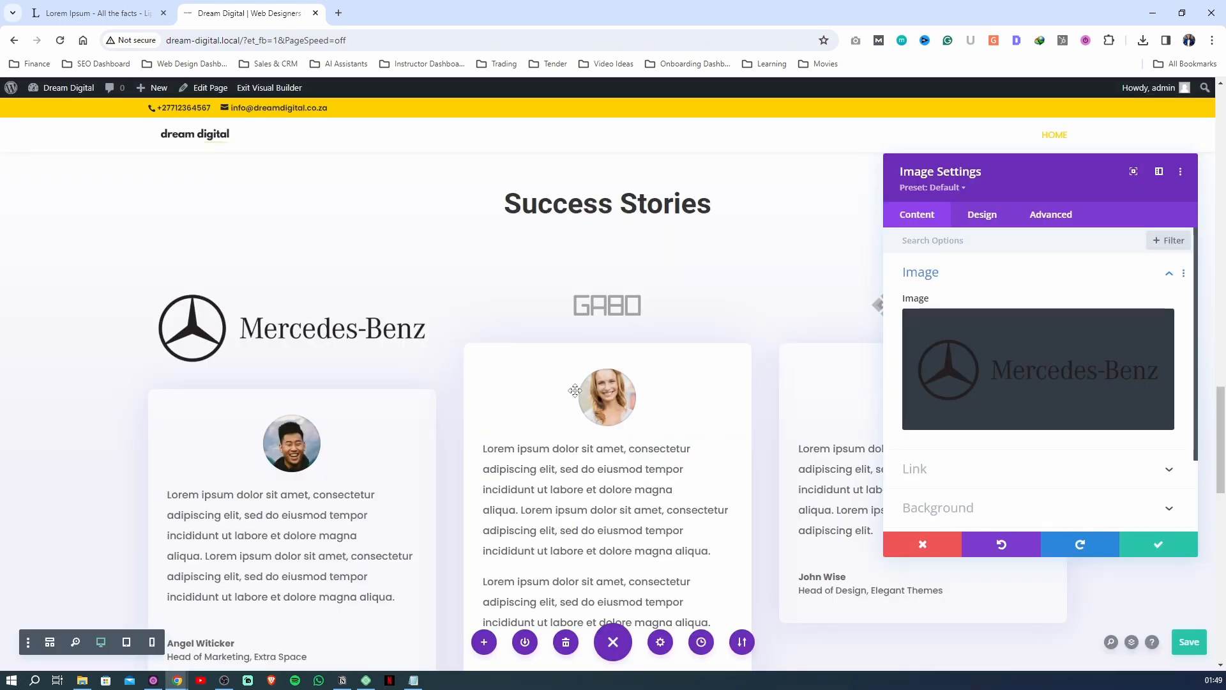
Reduce the Mercedes-Benz logo's maximum width and size down the second column's Microsoft logo to match
{"action": "left_click", "coordinate": [982, 214]}
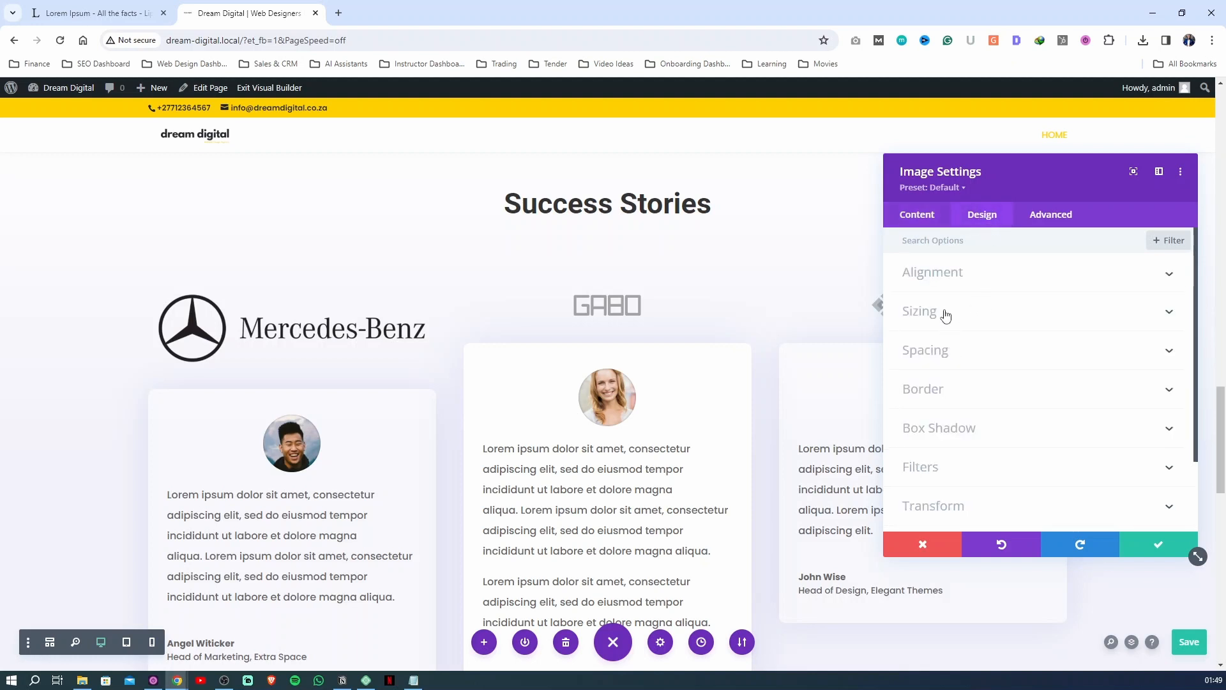
{"action": "left_click", "coordinate": [946, 313]}
{"action": "left_click_drag", "start_coordinate": [1072, 393], "coordinate": [1009, 399]}
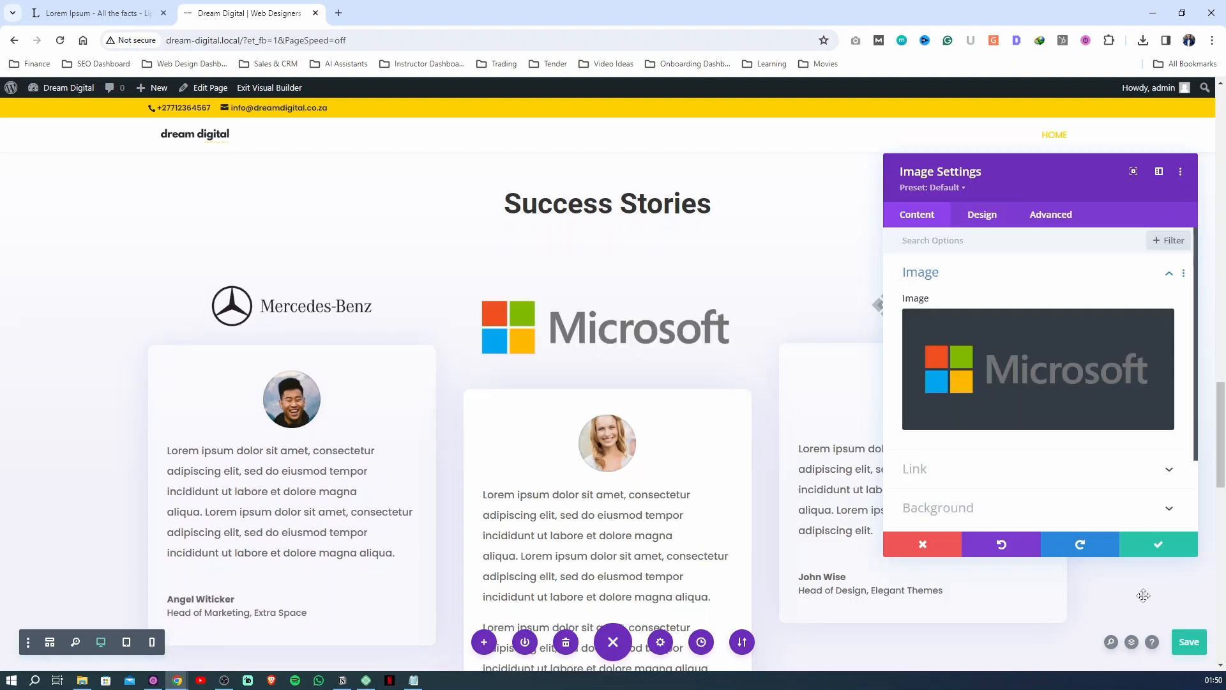
{"action": "left_click", "coordinate": [983, 215]}
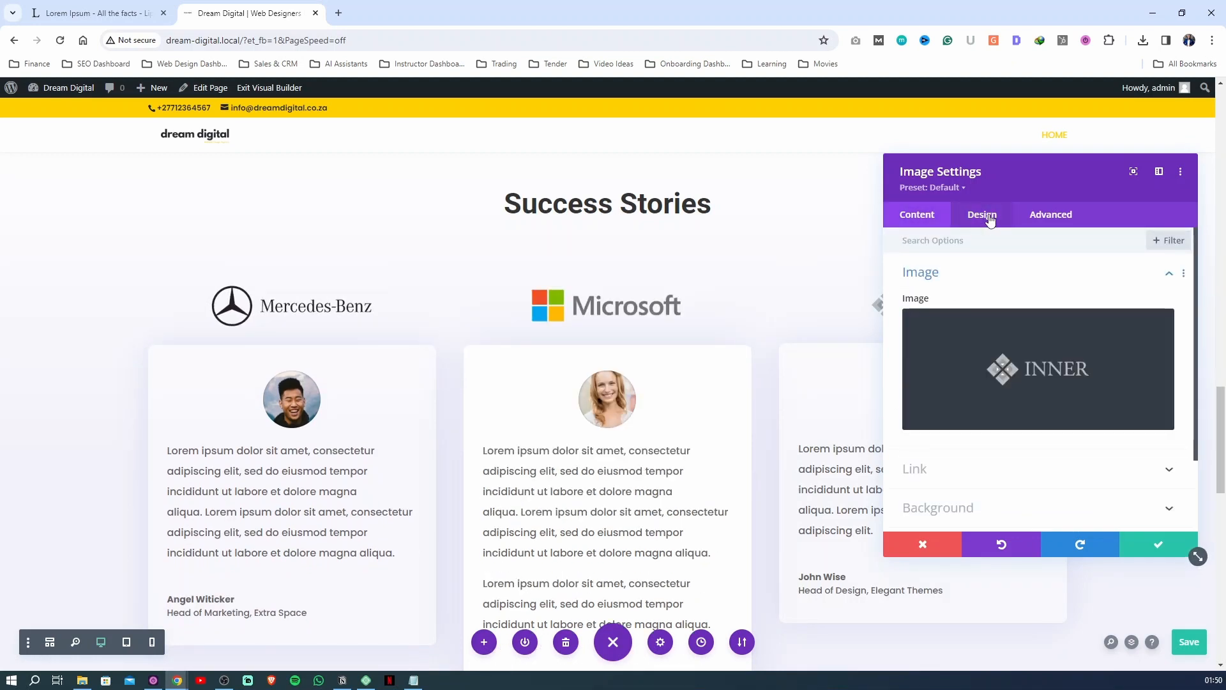
{"action": "left_click", "coordinate": [979, 217]}
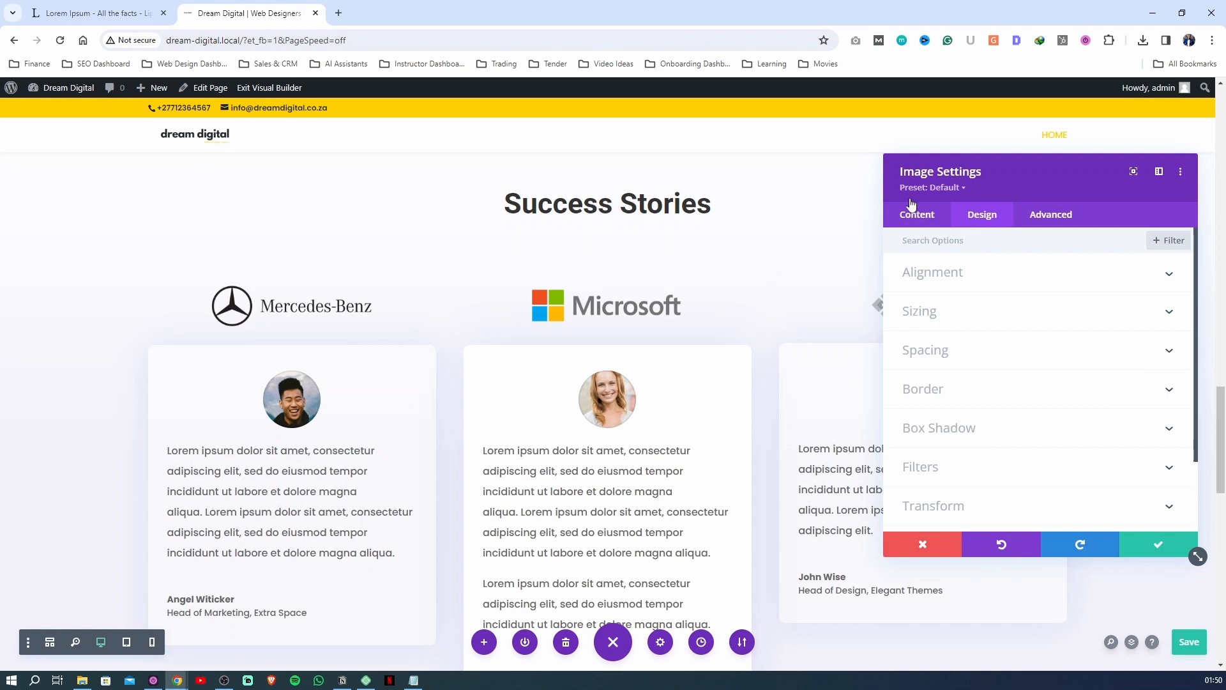
Replace the INNER logo in the third Success Stories column with the Canon logo from the media library
{"action": "left_click", "coordinate": [915, 217]}
{"action": "left_click", "coordinate": [996, 374]}
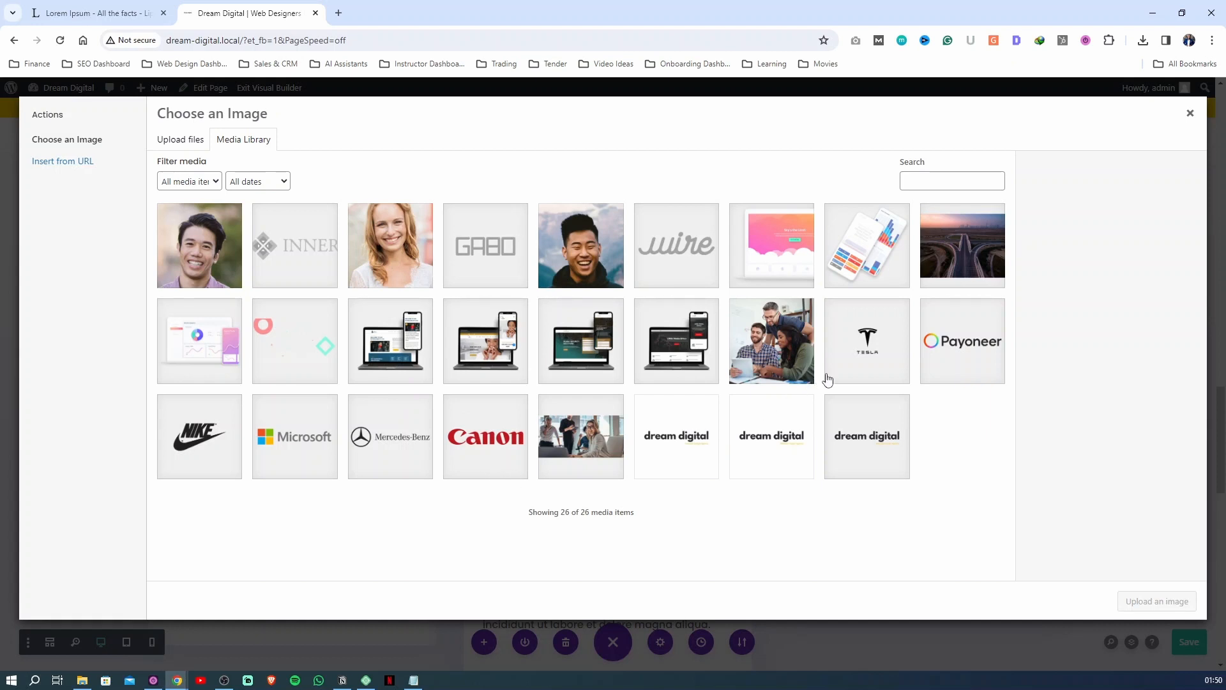
{"action": "left_click", "coordinate": [528, 454]}
{"action": "left_click", "coordinate": [1155, 601]}
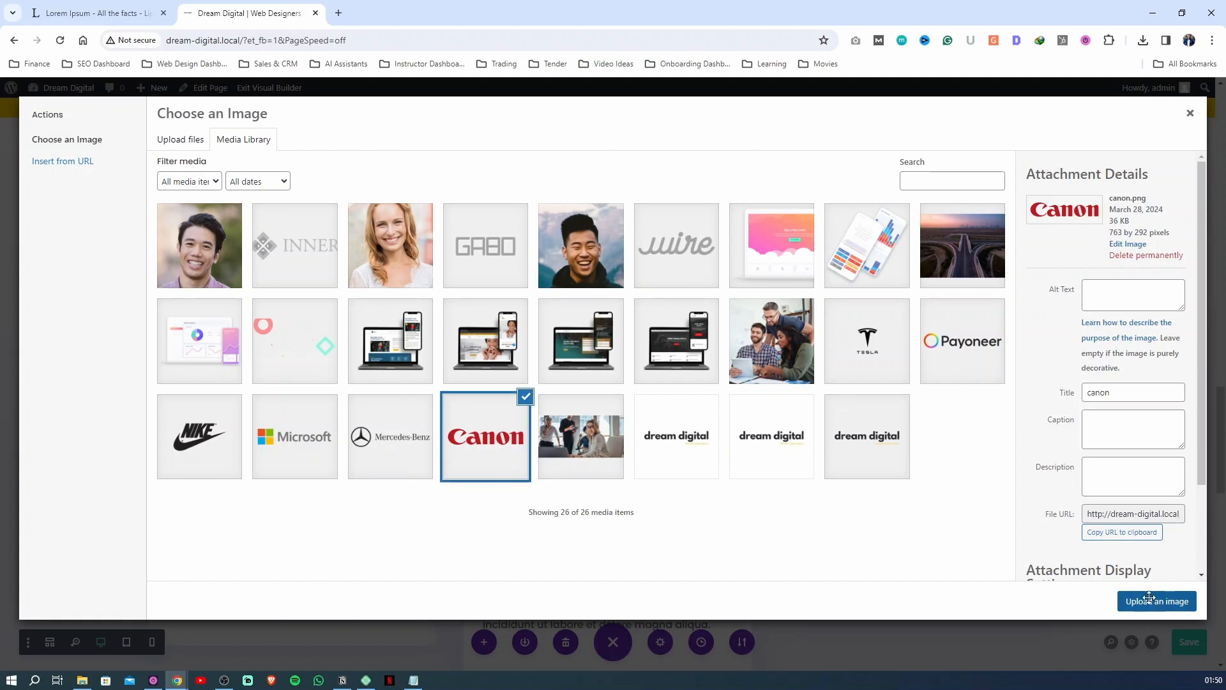
Set the Canon logo's maximum width to 60% and apply the image settings
{"action": "left_click", "coordinate": [977, 220]}
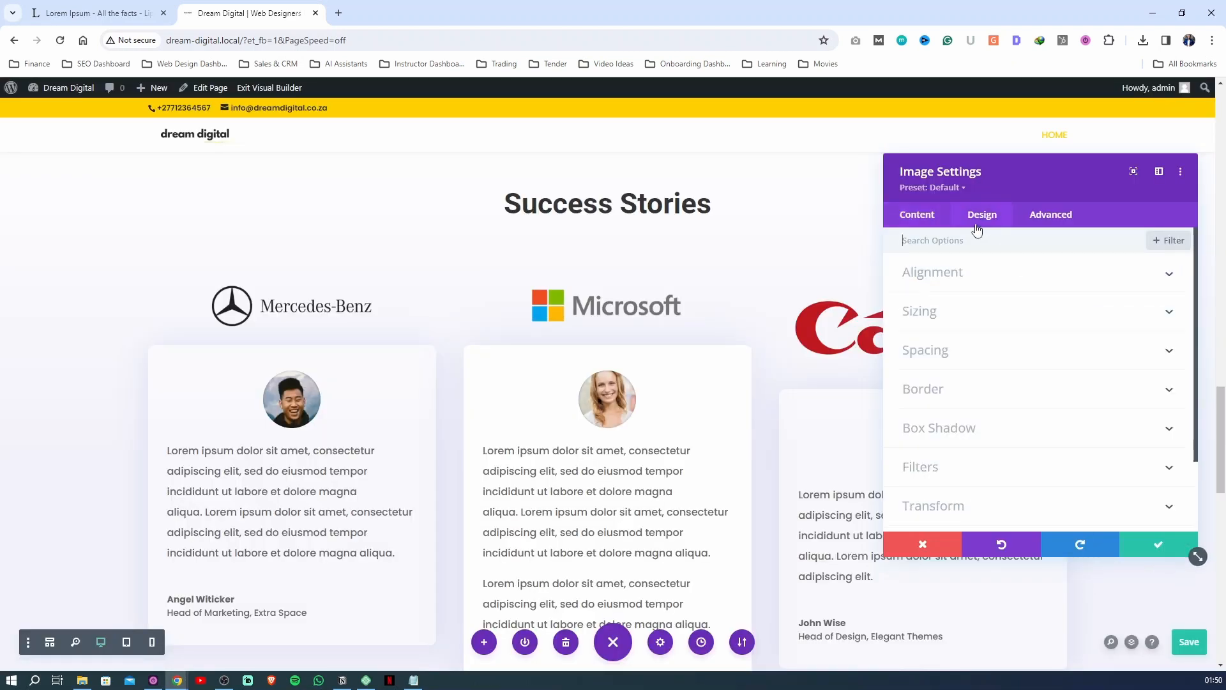
{"action": "left_click", "coordinate": [967, 328]}
{"action": "left_click", "coordinate": [1115, 393]}
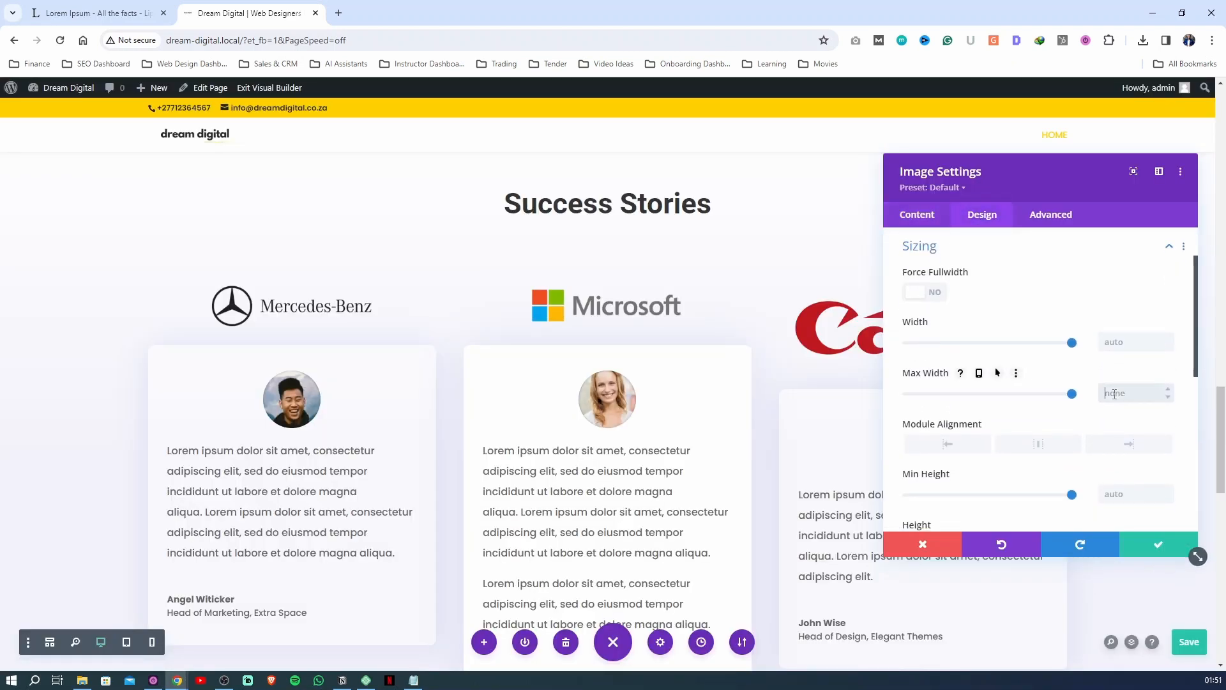
{"action": "type", "text": "60%"}
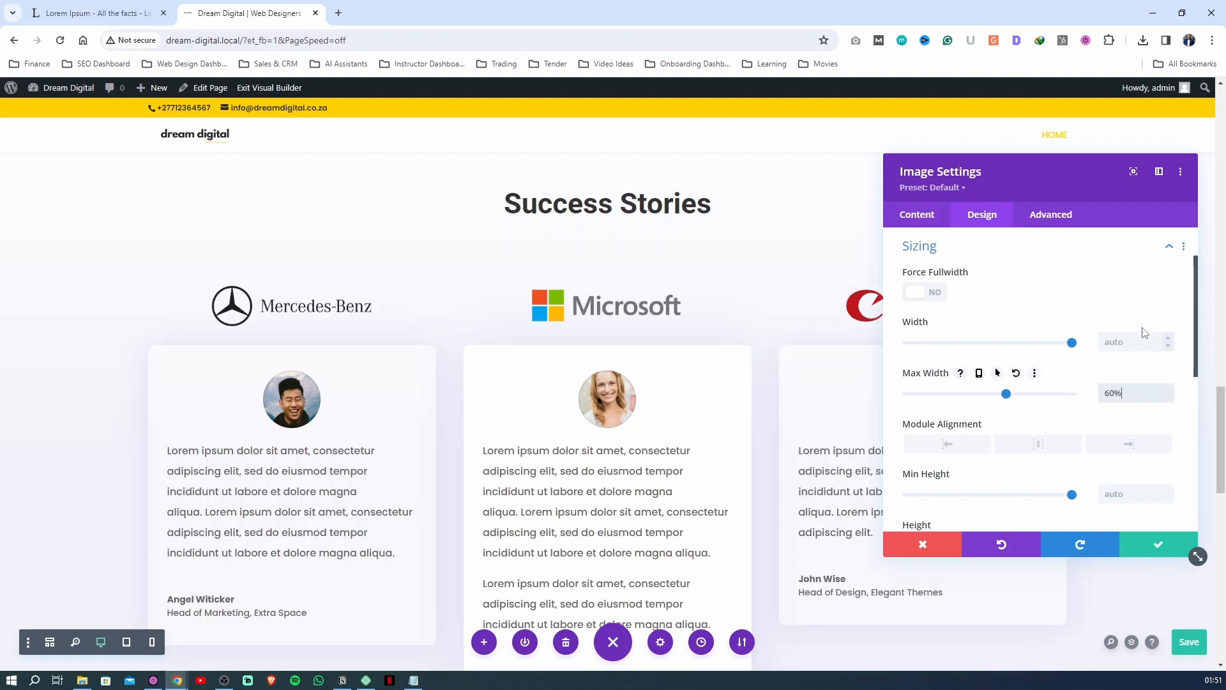
{"action": "left_click", "coordinate": [1173, 293]}
{"action": "left_click", "coordinate": [1156, 543]}
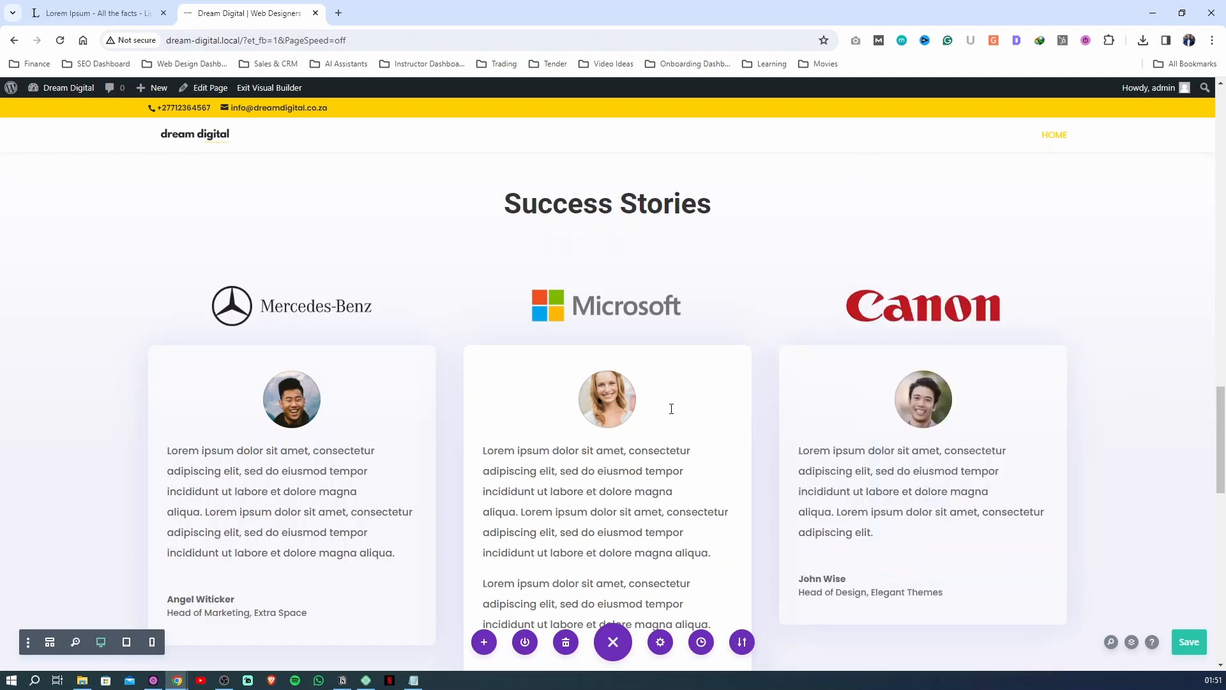
Review the three testimonial cards and check the middle card's author, job title and company settings
{"action": "scroll", "coordinate": [583, 454], "scroll_direction": "down", "scroll_amount": 1}
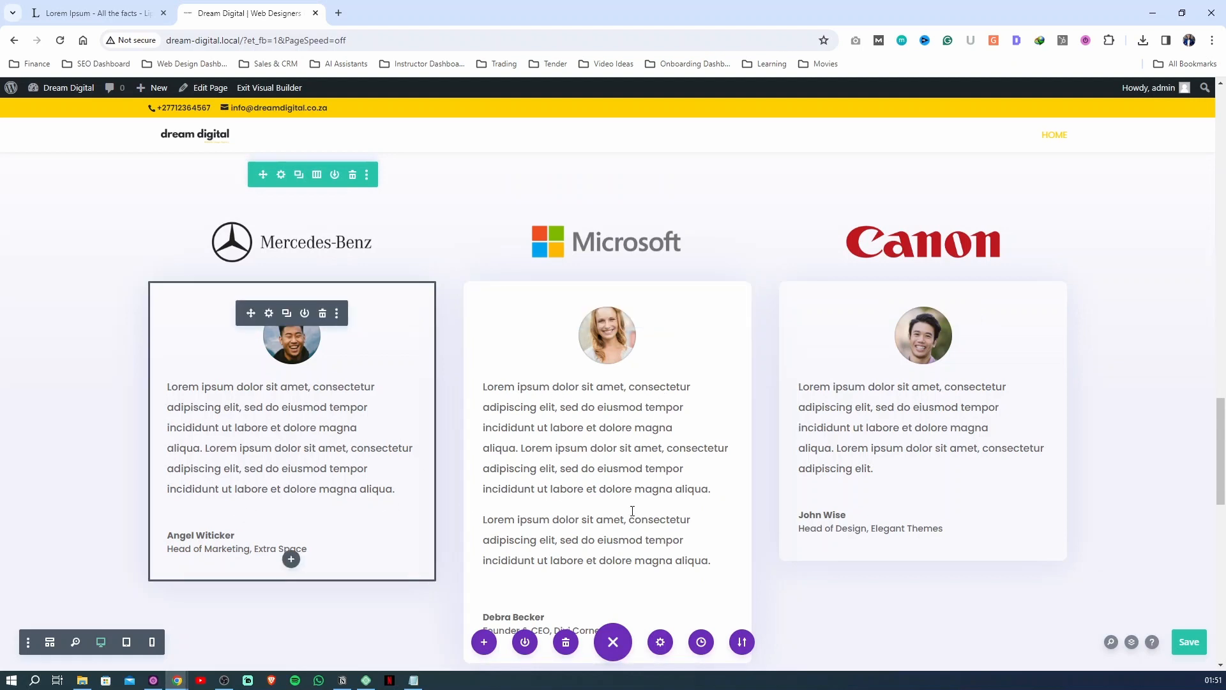
{"action": "scroll", "coordinate": [70, 512], "scroll_direction": "down", "scroll_amount": 1}
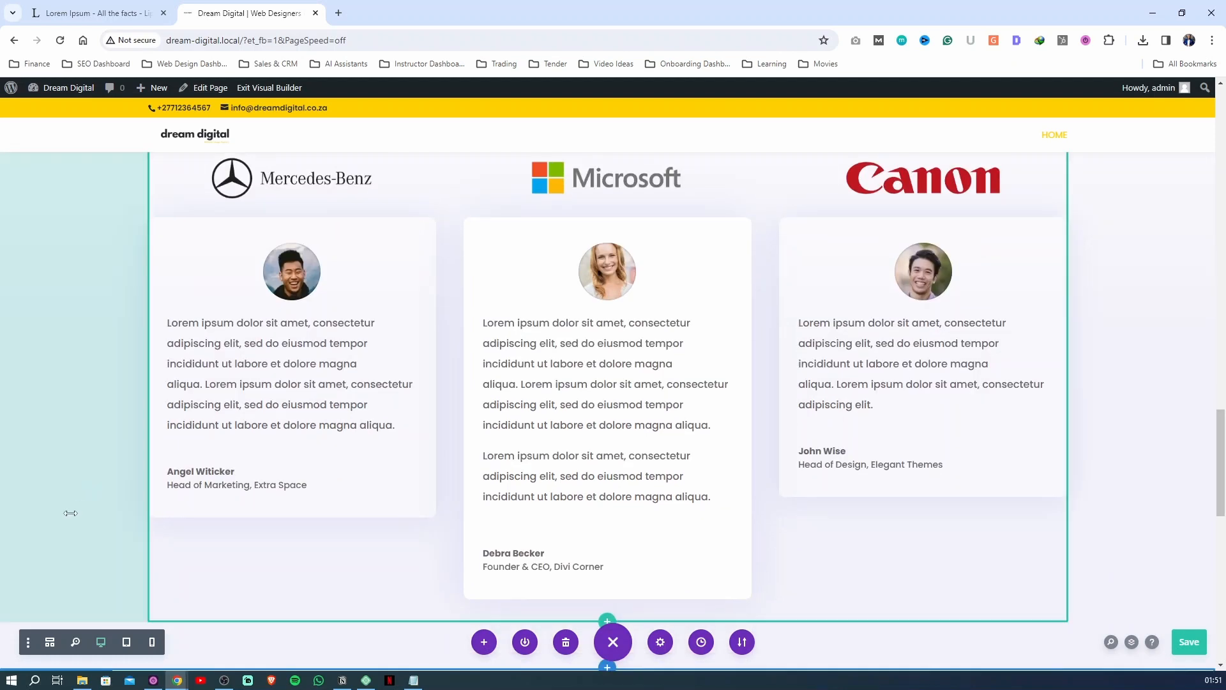
{"action": "scroll", "coordinate": [70, 513], "scroll_direction": "up", "scroll_amount": 3}
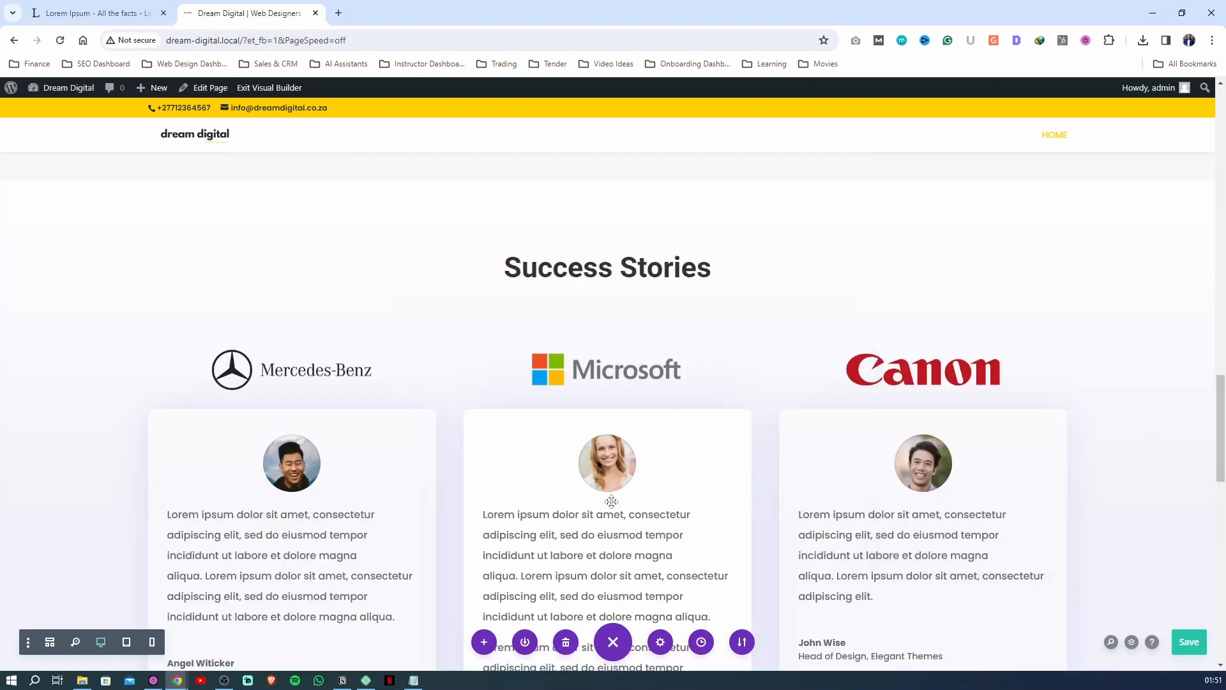
{"action": "scroll", "coordinate": [575, 489], "scroll_direction": "down", "scroll_amount": 4}
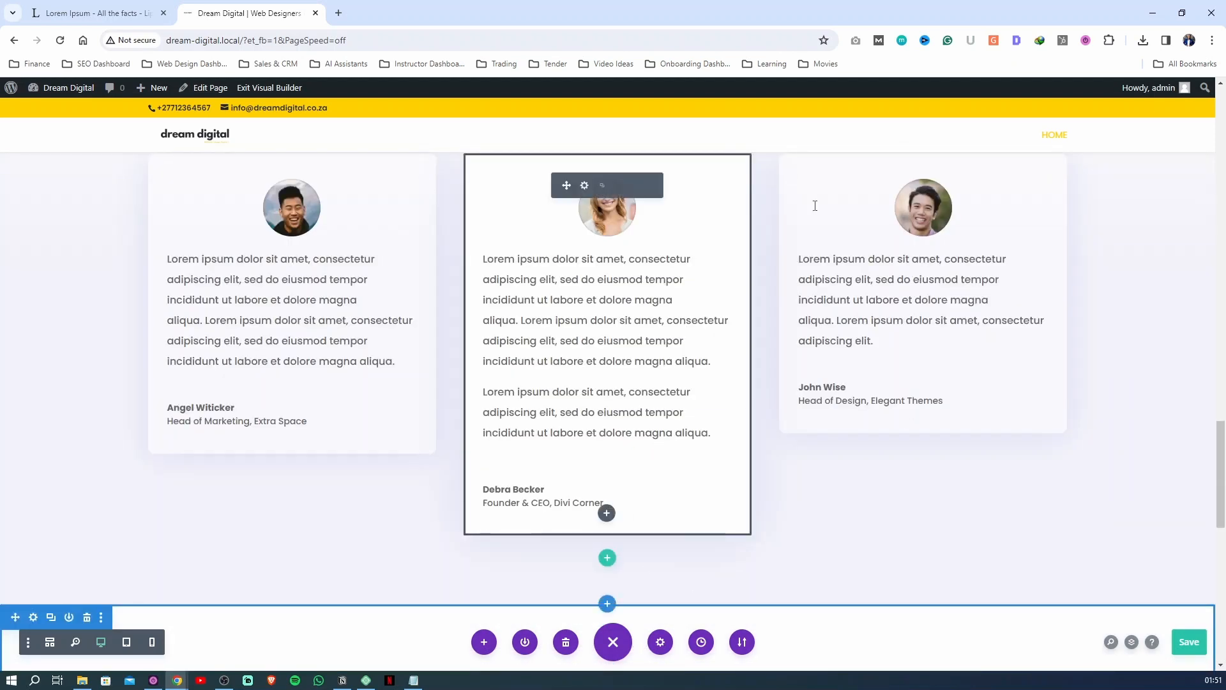
{"action": "left_click", "coordinate": [594, 495]}
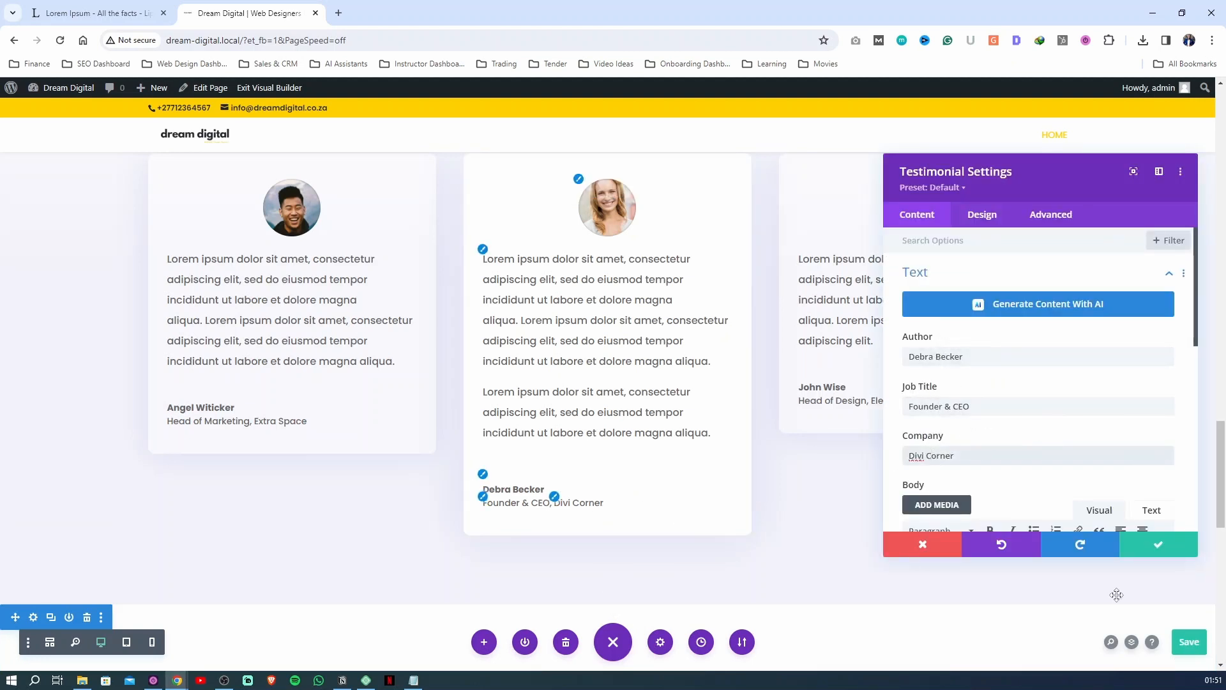
{"action": "left_click", "coordinate": [1149, 546]}
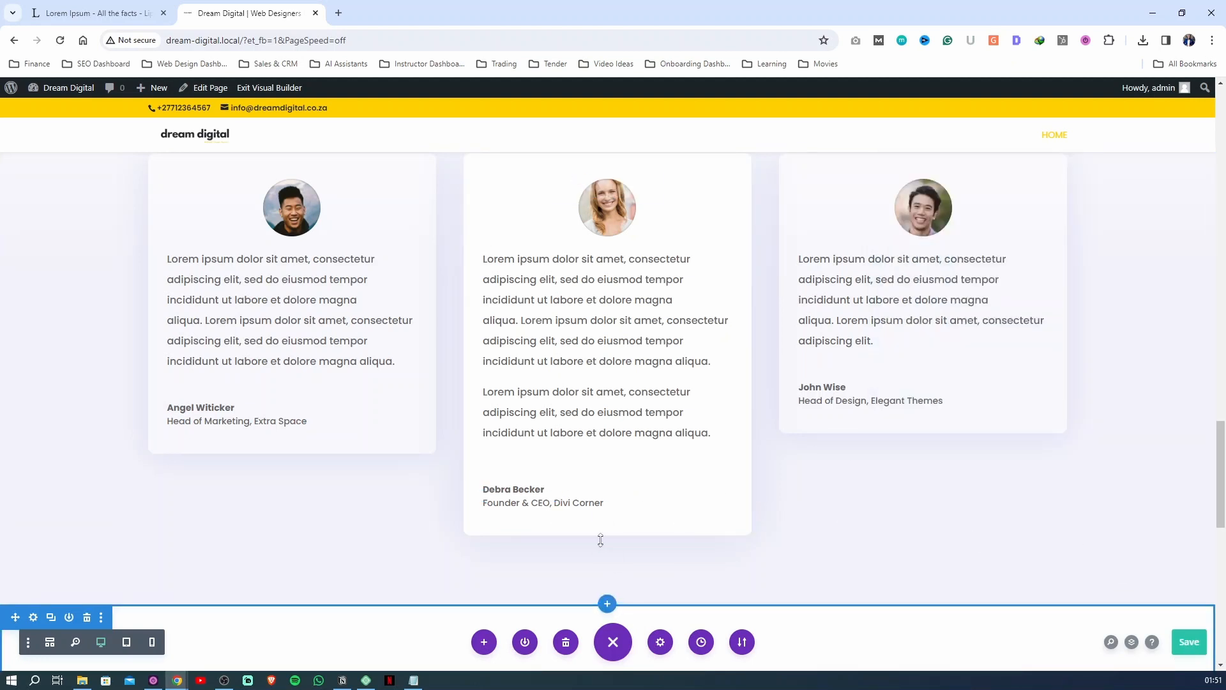
Insert a default Testimonial module below the middle testimonial card, and remove it again
{"action": "left_click", "coordinate": [606, 512]}
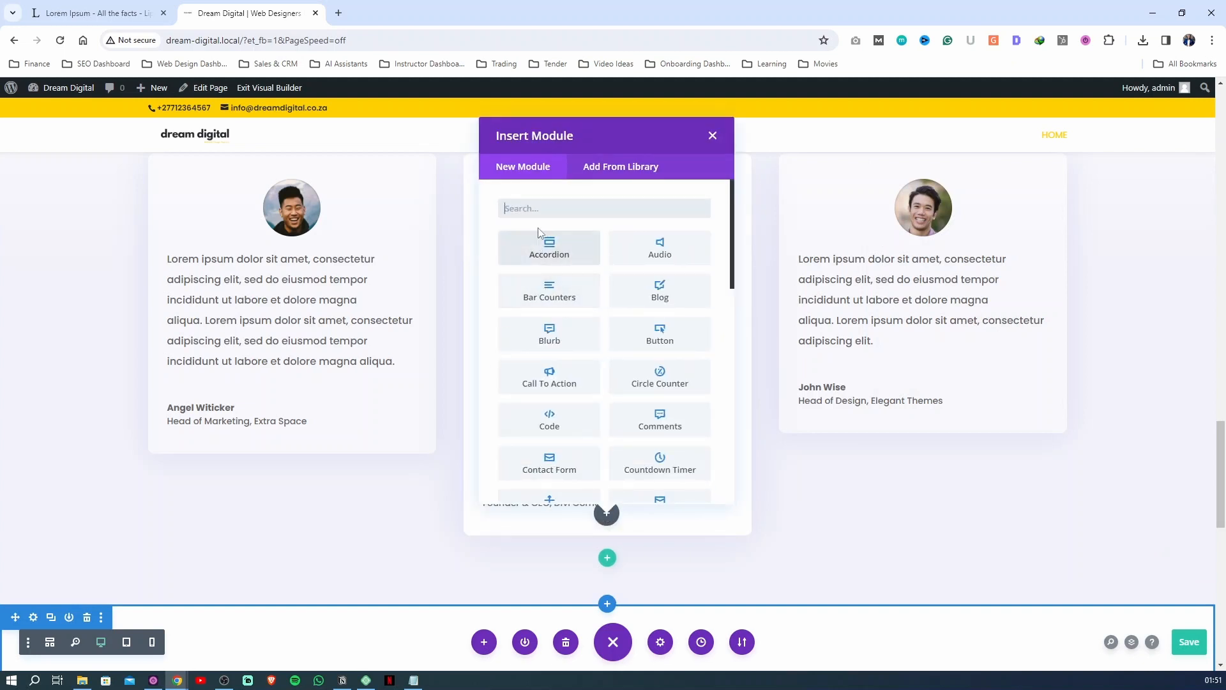
{"action": "type", "text": "test"}
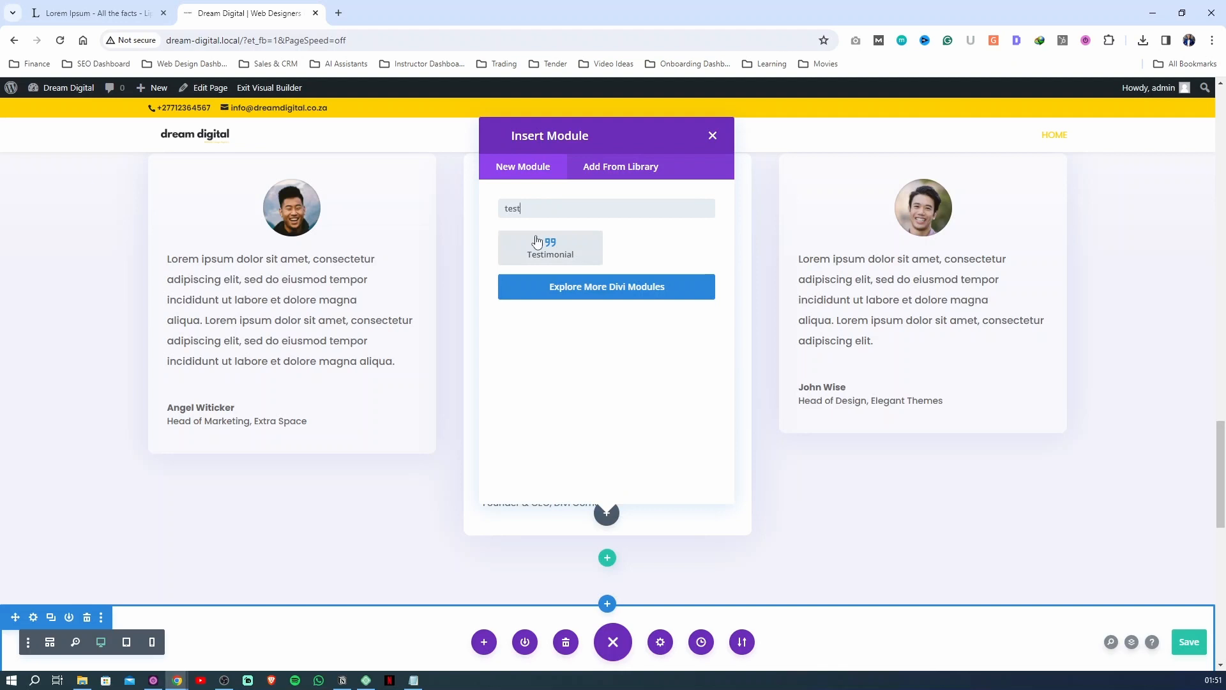
{"action": "left_click", "coordinate": [537, 241]}
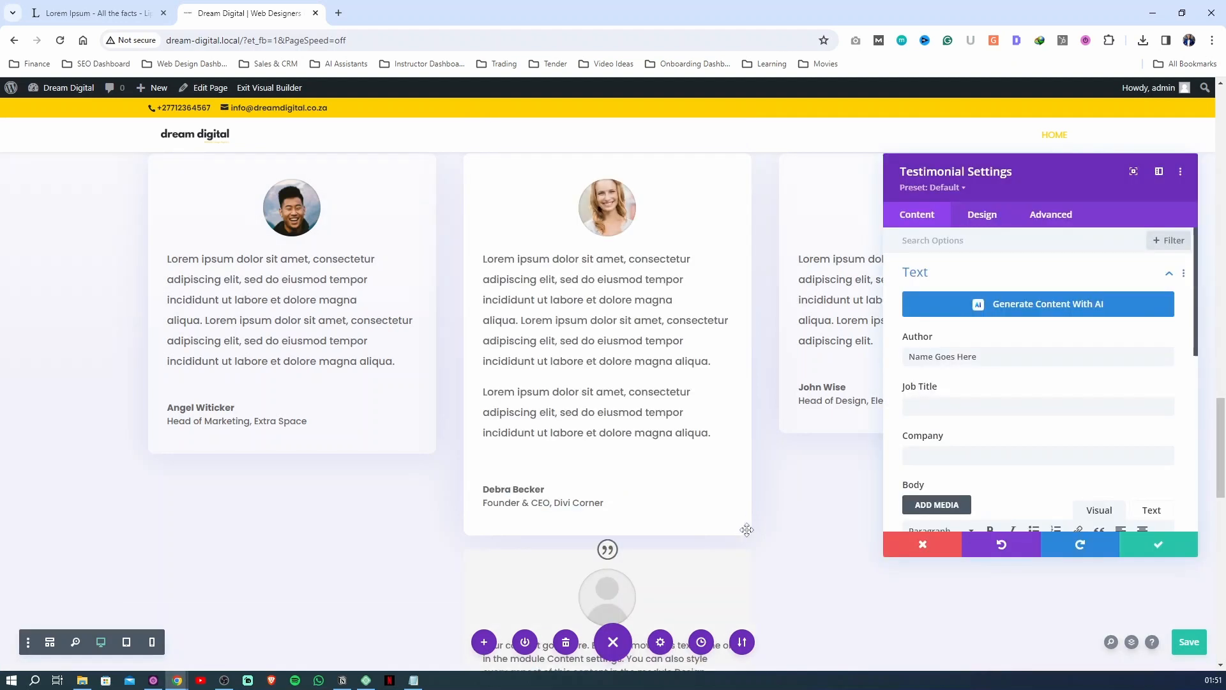
{"action": "left_click", "coordinate": [1140, 542]}
{"action": "scroll", "coordinate": [647, 281], "scroll_direction": "down", "scroll_amount": 5}
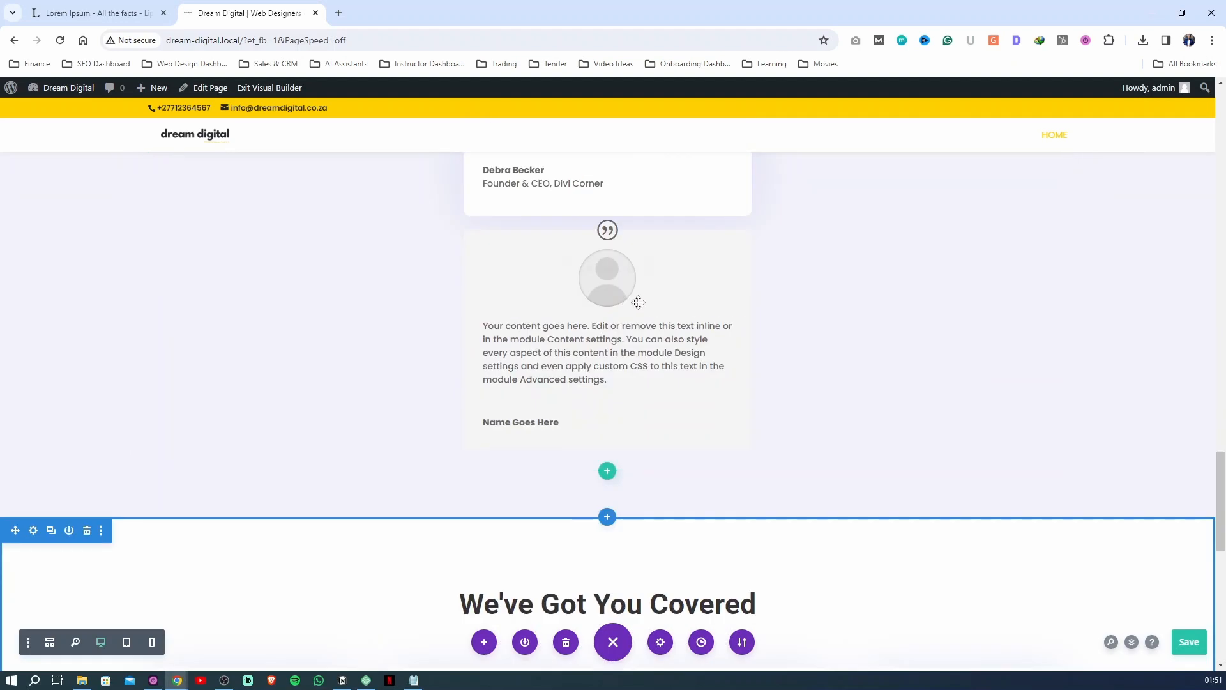
{"action": "scroll", "coordinate": [647, 281], "scroll_direction": "up", "scroll_amount": 10}
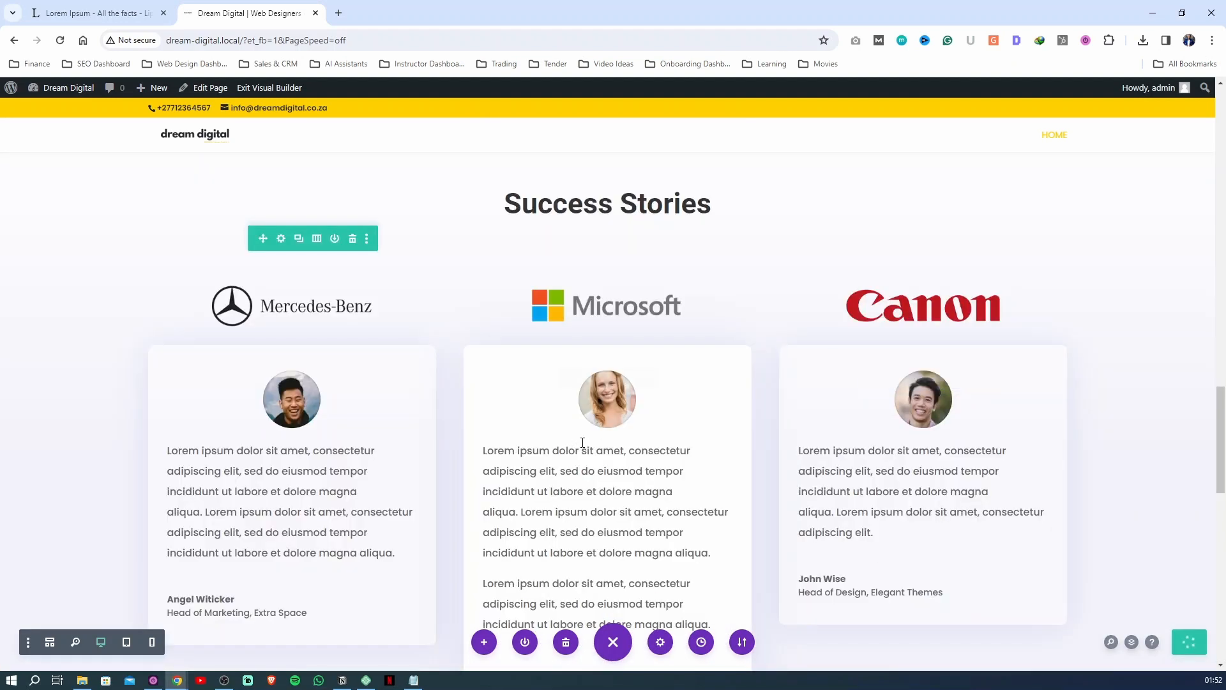
Change the We've Got You Covered heading above the service cards to "What We Do"
{"action": "scroll", "coordinate": [575, 403], "scroll_direction": "down", "scroll_amount": 5}
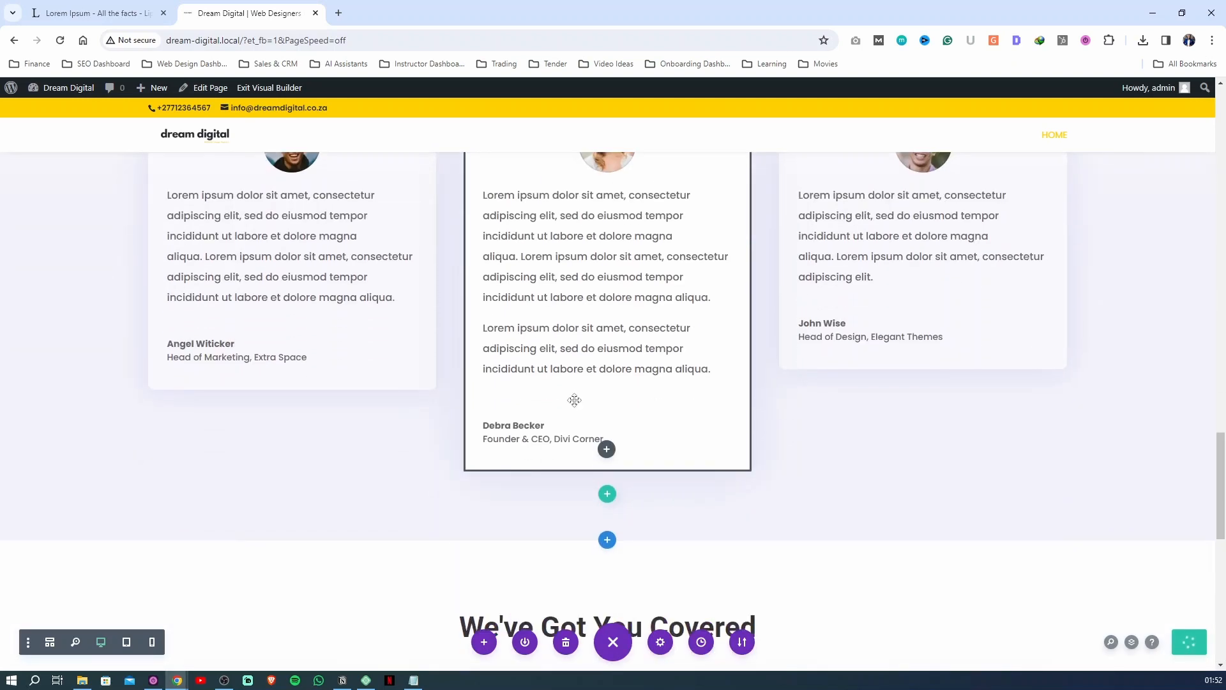
{"action": "scroll", "coordinate": [531, 401], "scroll_direction": "down", "scroll_amount": 1}
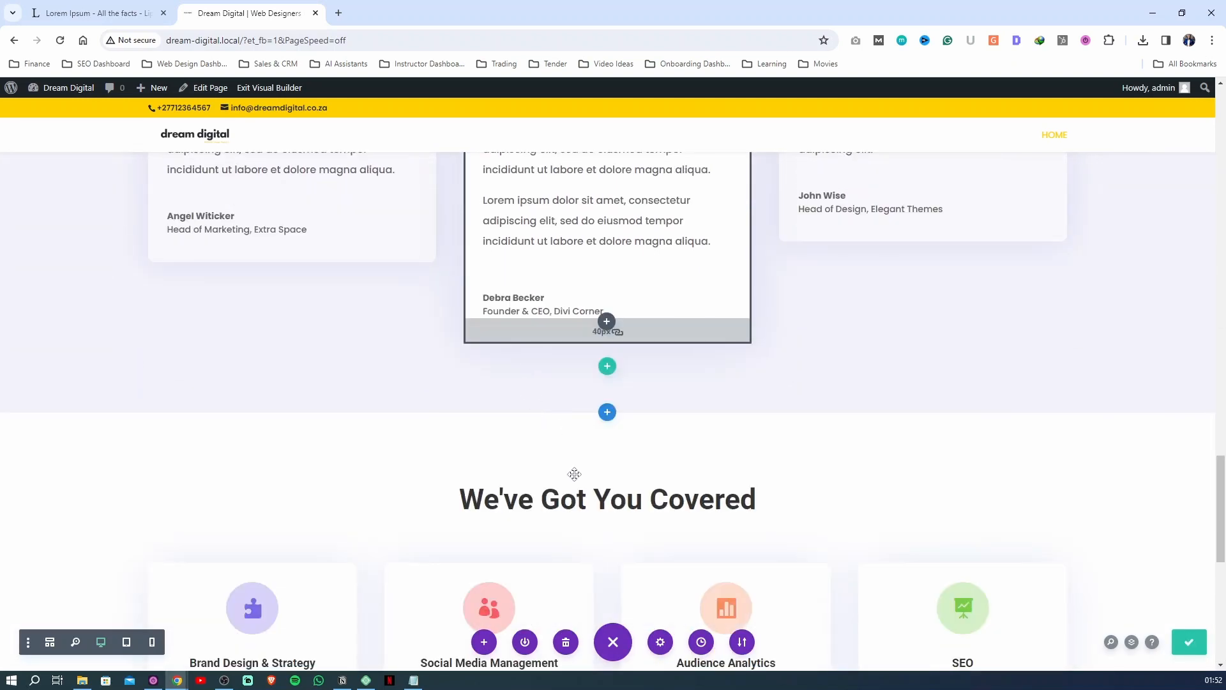
{"action": "scroll", "coordinate": [575, 473], "scroll_direction": "down", "scroll_amount": 2}
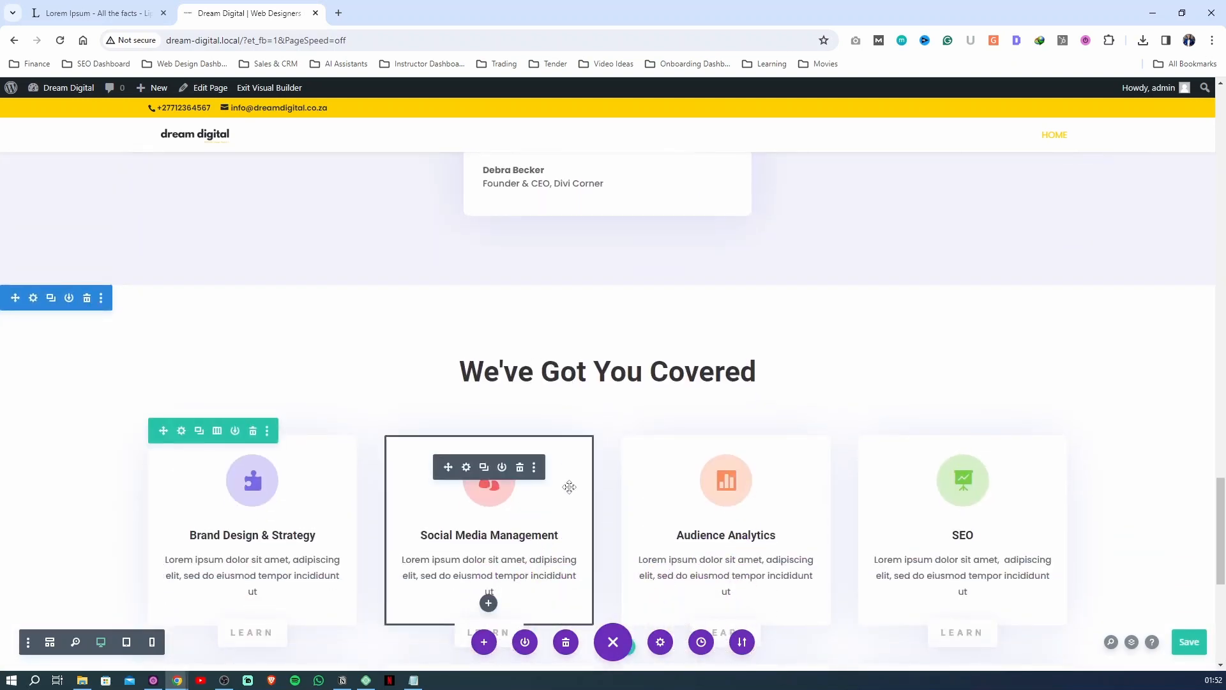
{"action": "scroll", "coordinate": [569, 487], "scroll_direction": "down", "scroll_amount": 2}
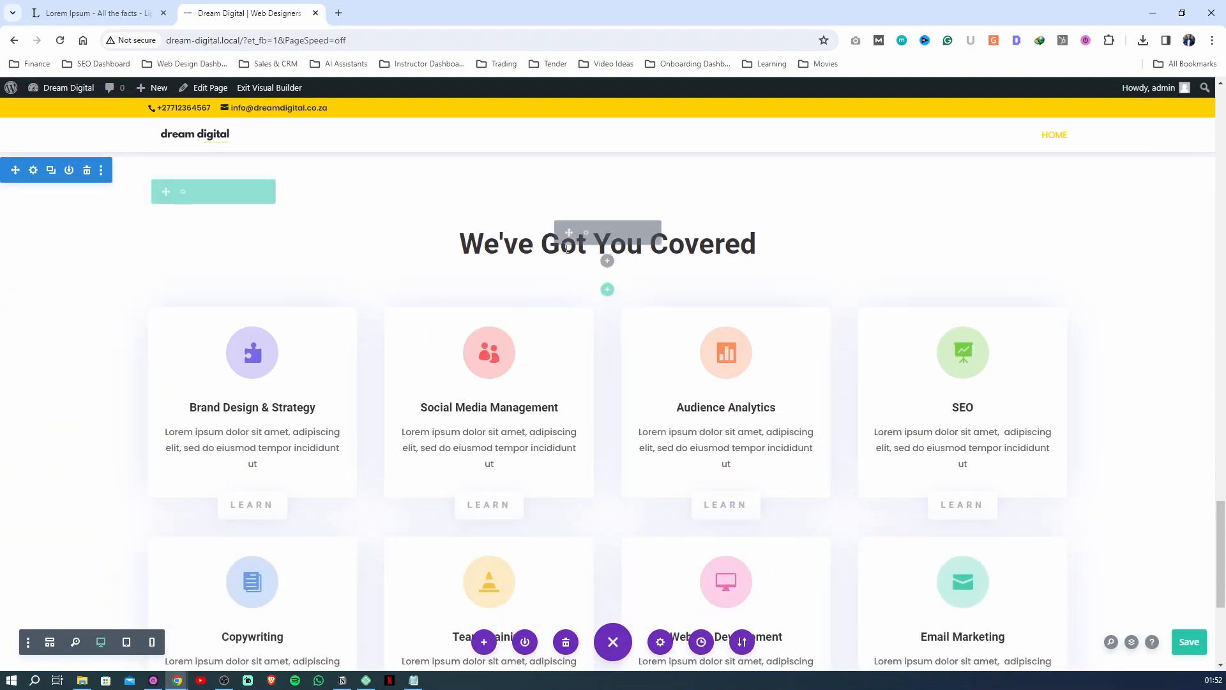
{"action": "left_click", "coordinate": [586, 234]}
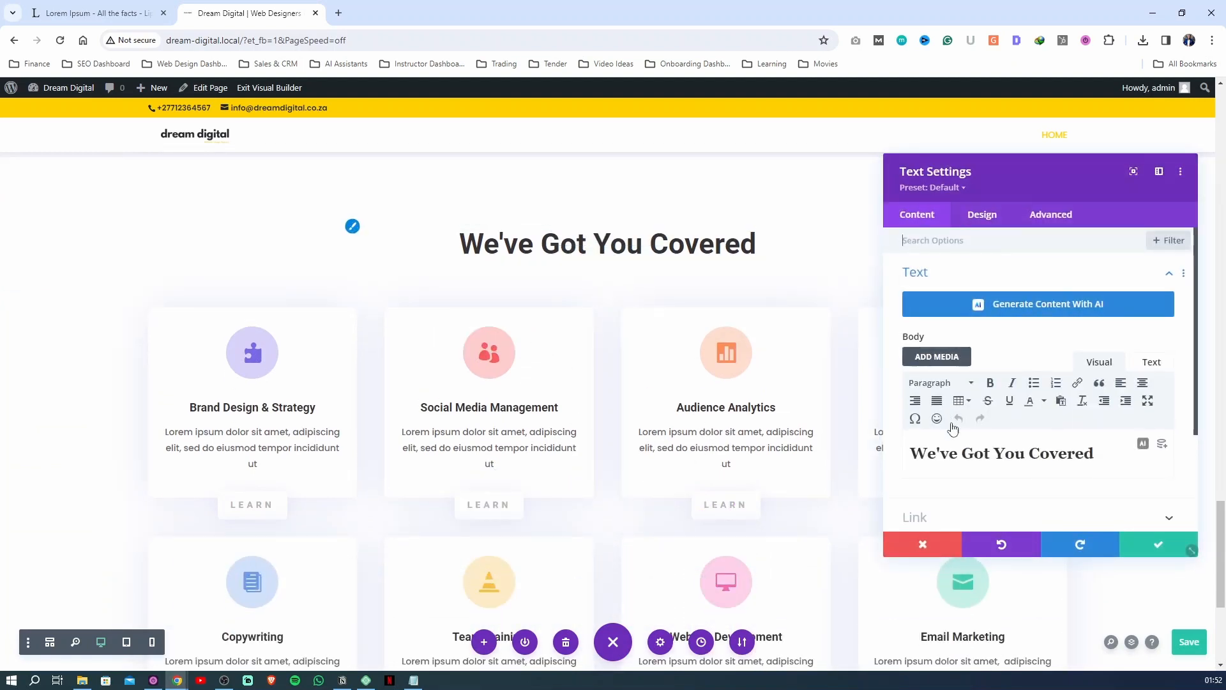
{"action": "triple_click", "coordinate": [975, 460]}
{"action": "type", "text": "W"}
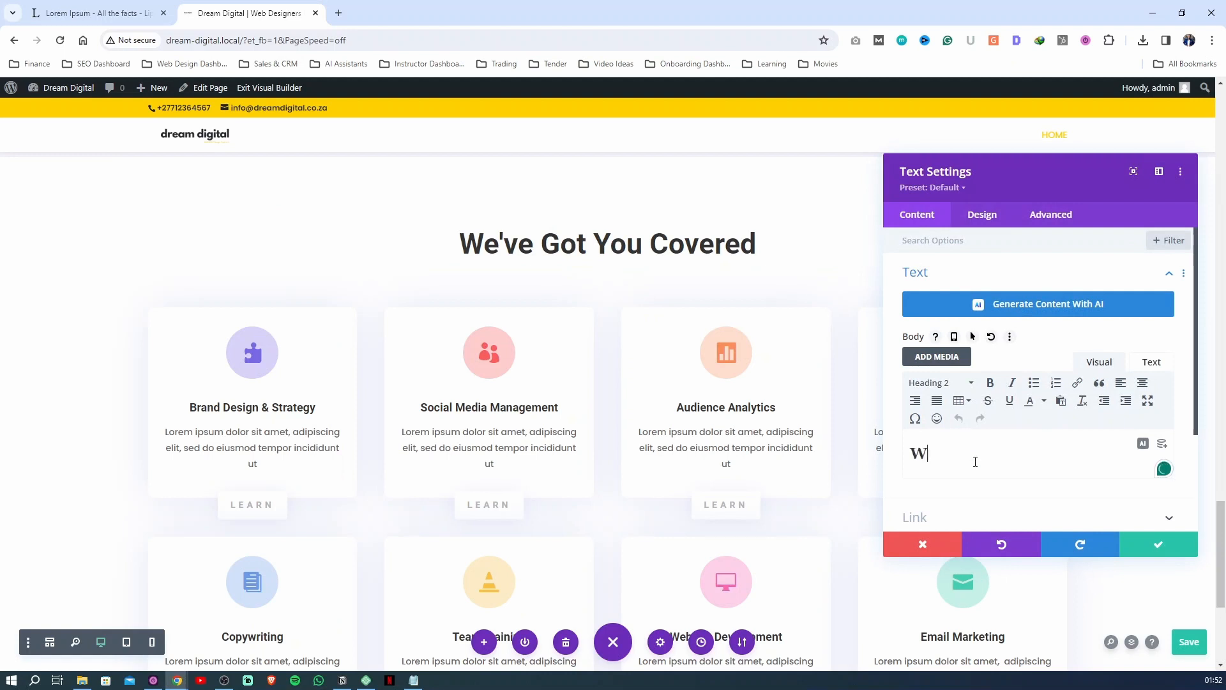
{"action": "type", "text": "hat W"}
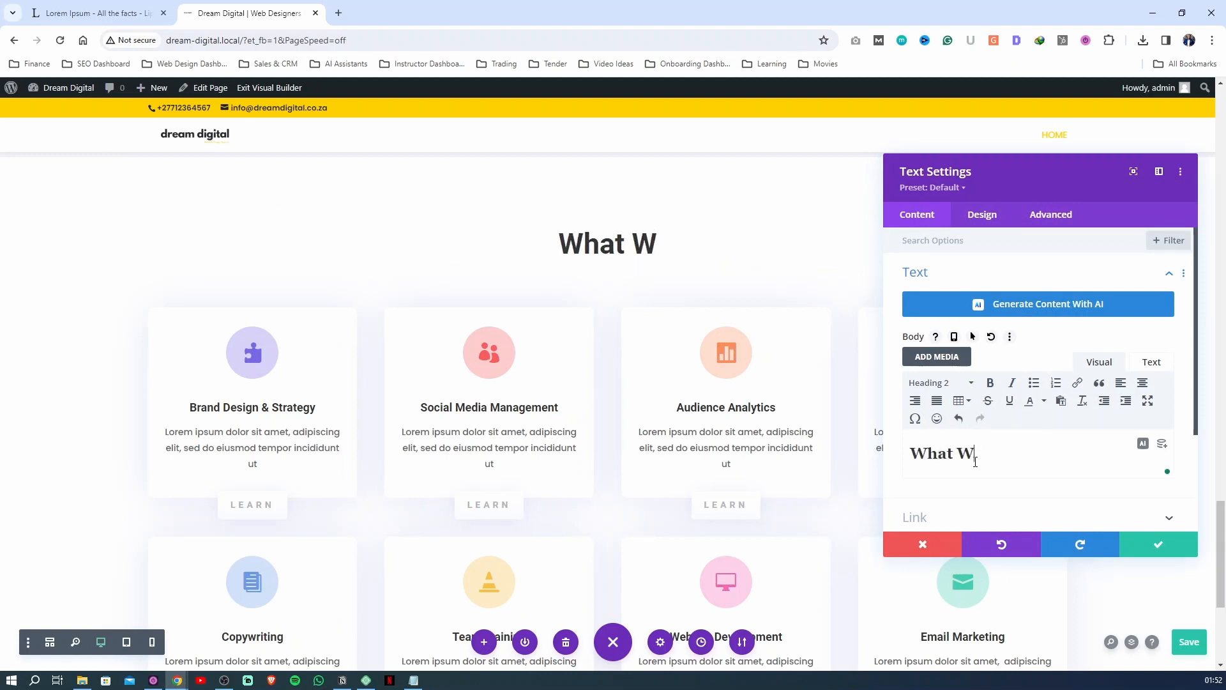
{"action": "type", "text": "e Do"}
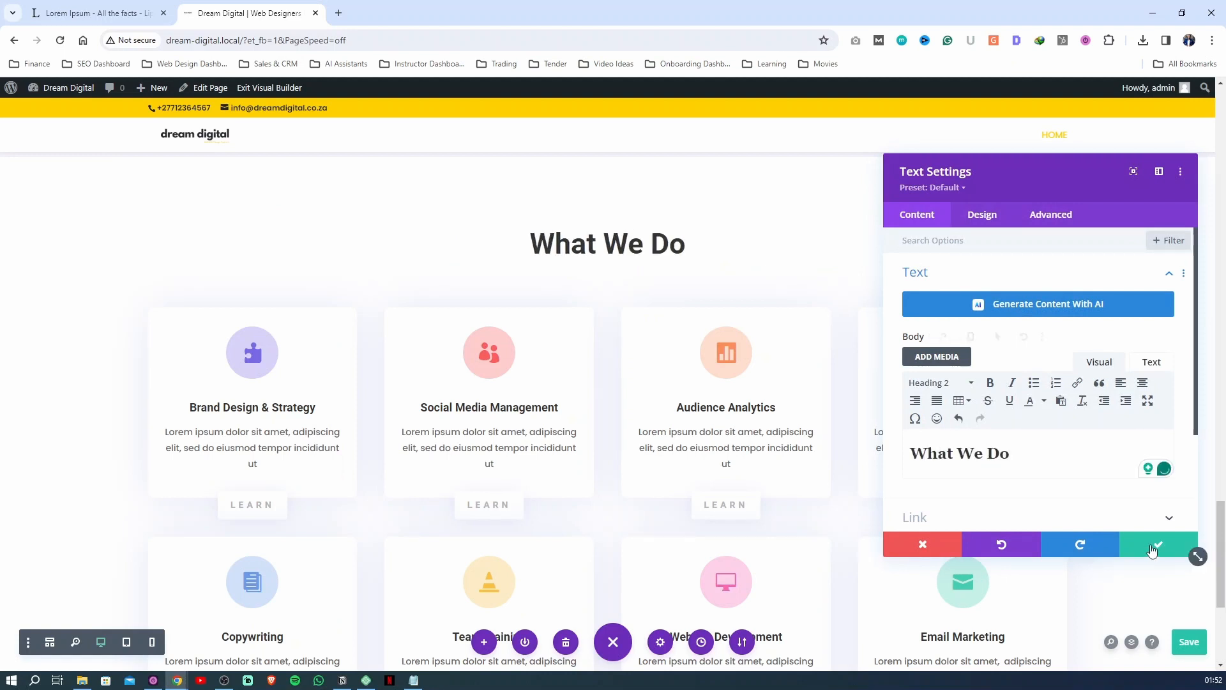
{"action": "left_click", "coordinate": [1152, 548]}
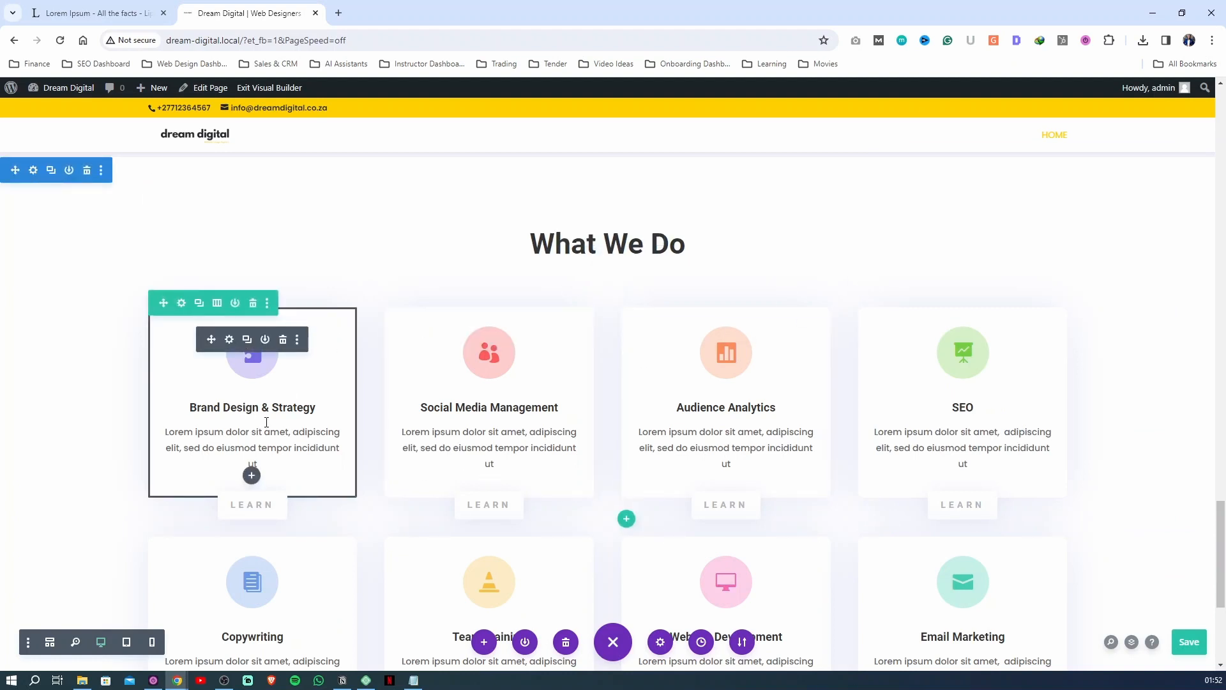
{"action": "scroll", "coordinate": [255, 370], "scroll_direction": "down", "scroll_amount": 1}
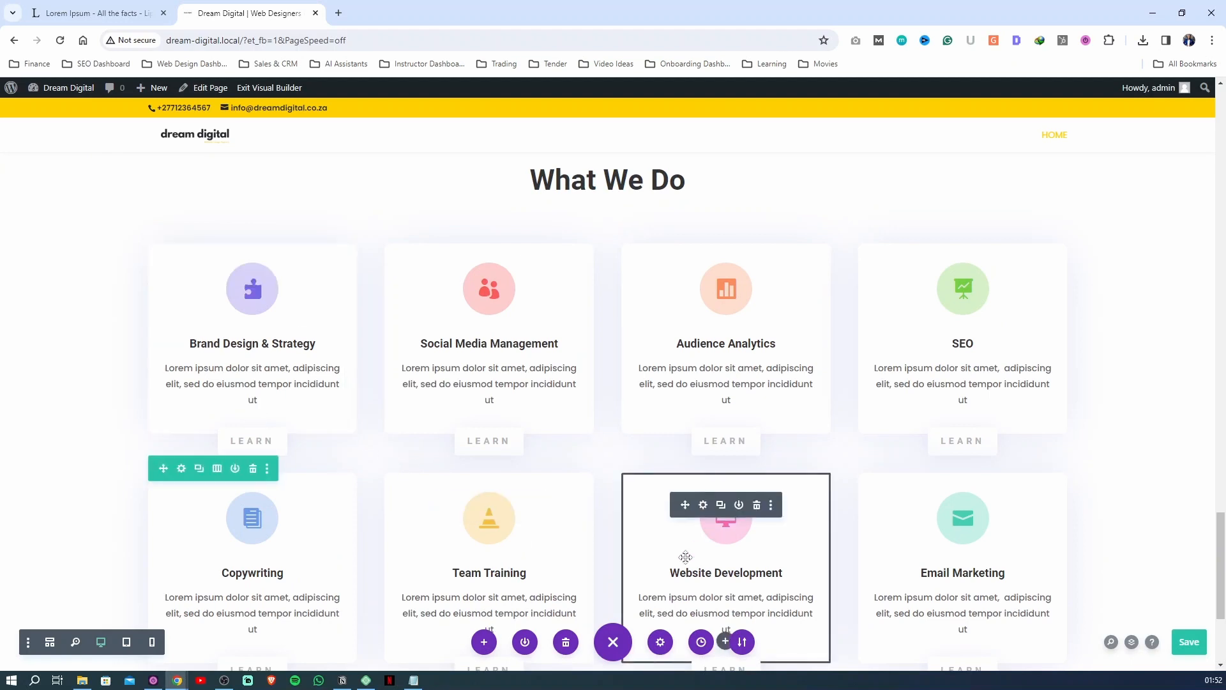
Delete the Email Marketing, Audience Analytics, Team Training and Brand Design & Strategy cards from the What We Do section
{"action": "scroll", "coordinate": [932, 534], "scroll_direction": "down", "scroll_amount": 1}
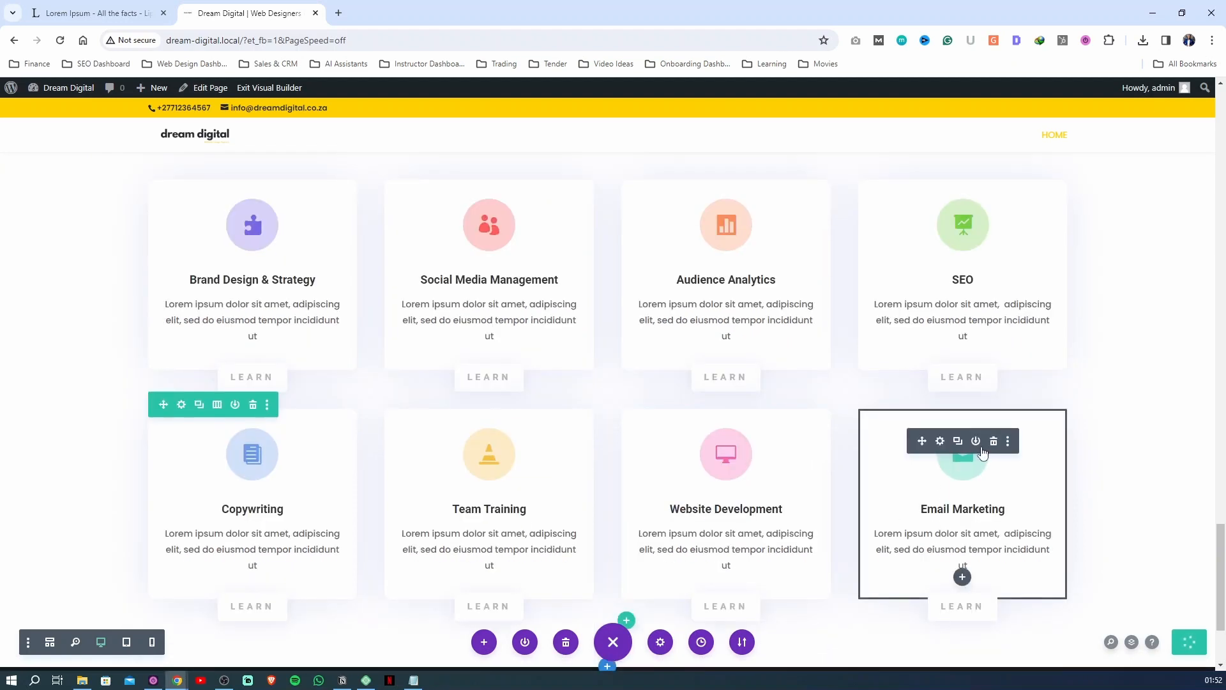
{"action": "left_click", "coordinate": [993, 442]}
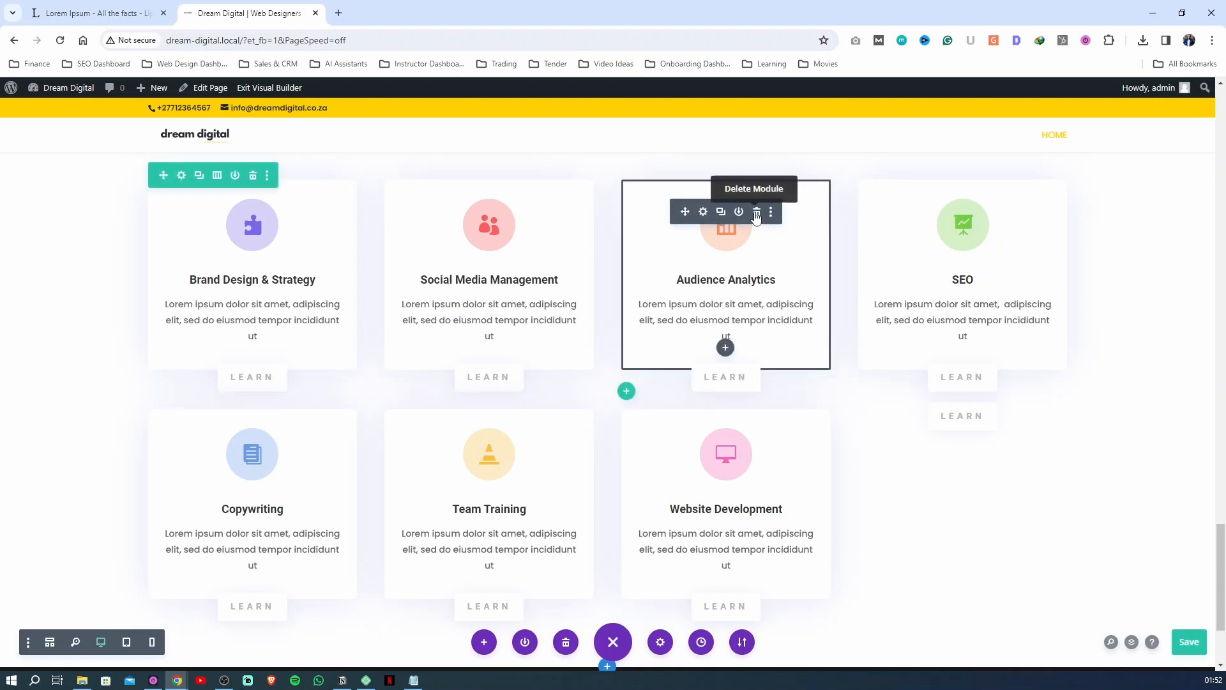
{"action": "left_click", "coordinate": [757, 216]}
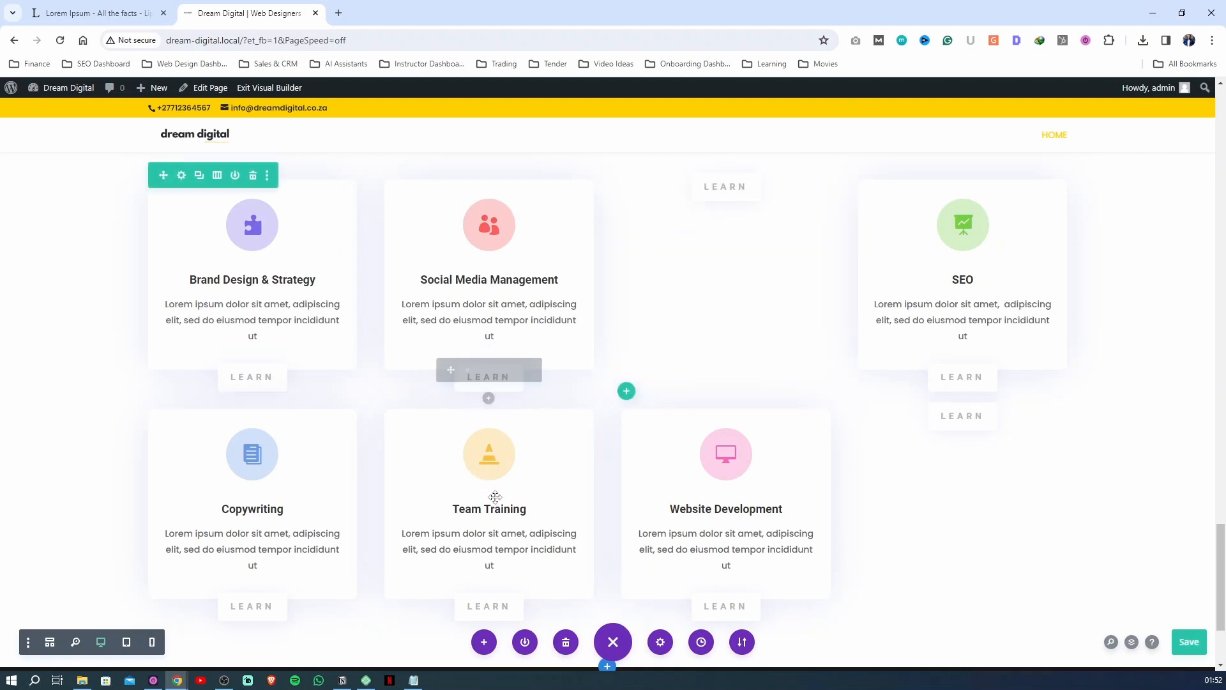
{"action": "left_click", "coordinate": [520, 442]}
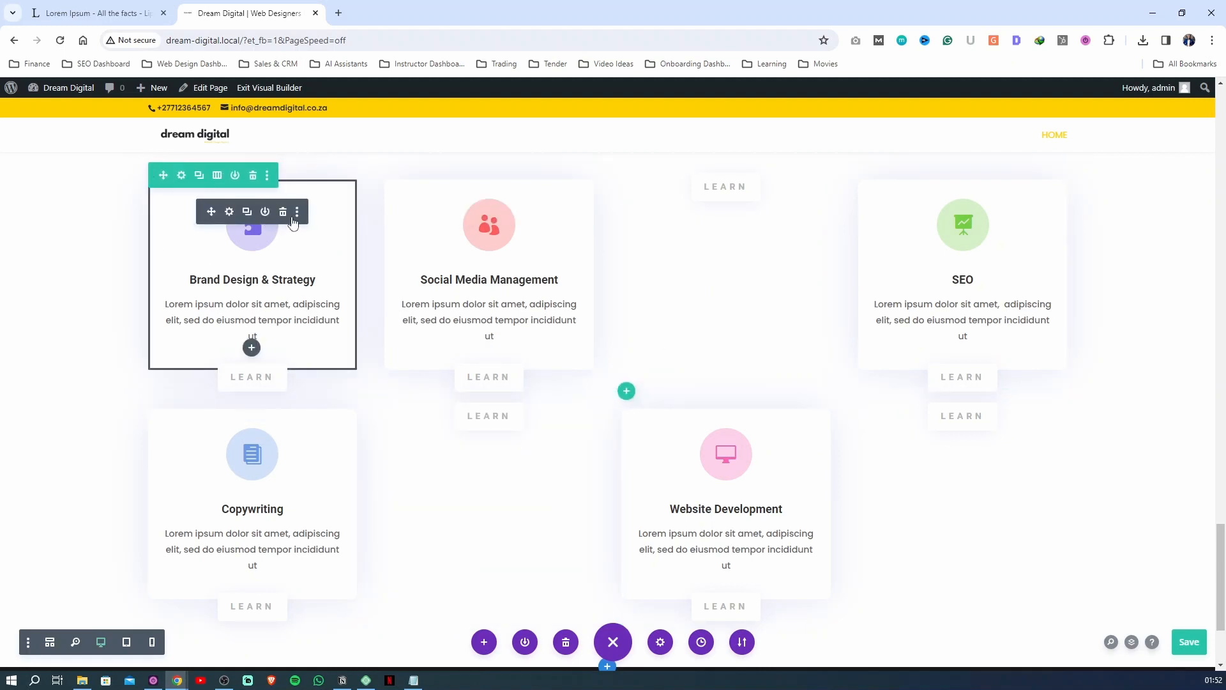
{"action": "left_click", "coordinate": [284, 214]}
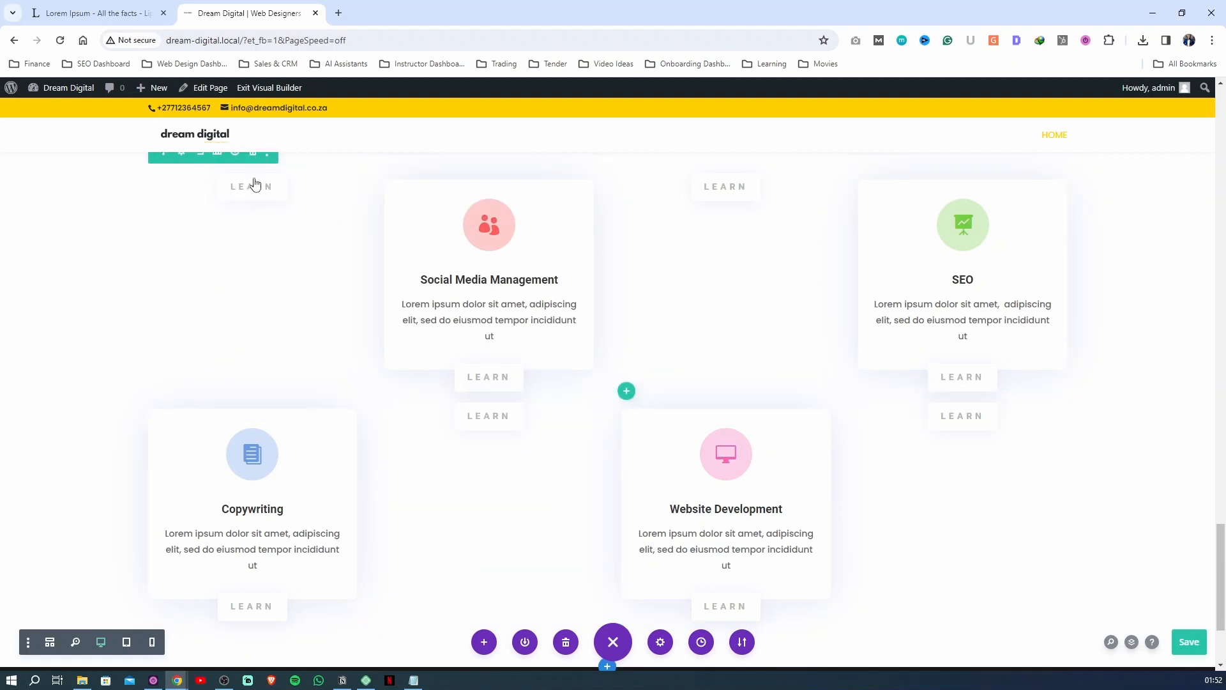
Remove the remaining LEARN buttons and arrange the service cards in one row: Website Development, SEO, Social Media Management, Copywriting
{"action": "left_click", "coordinate": [757, 442]}
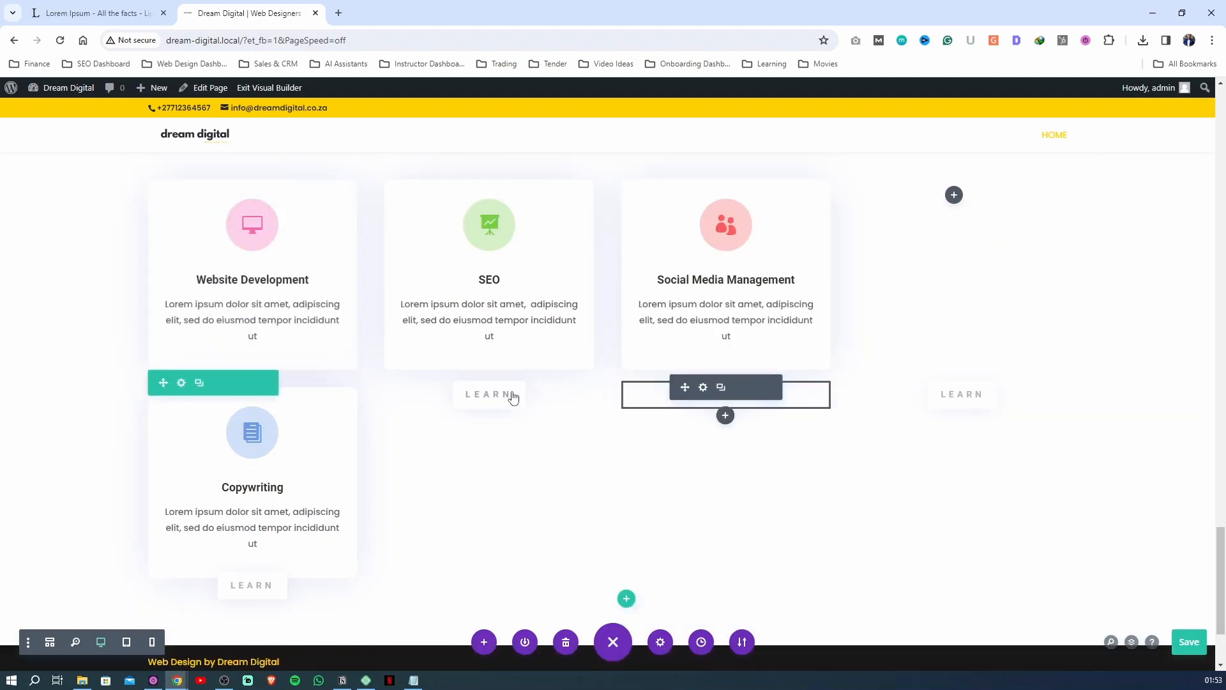
{"action": "left_click", "coordinate": [518, 387]}
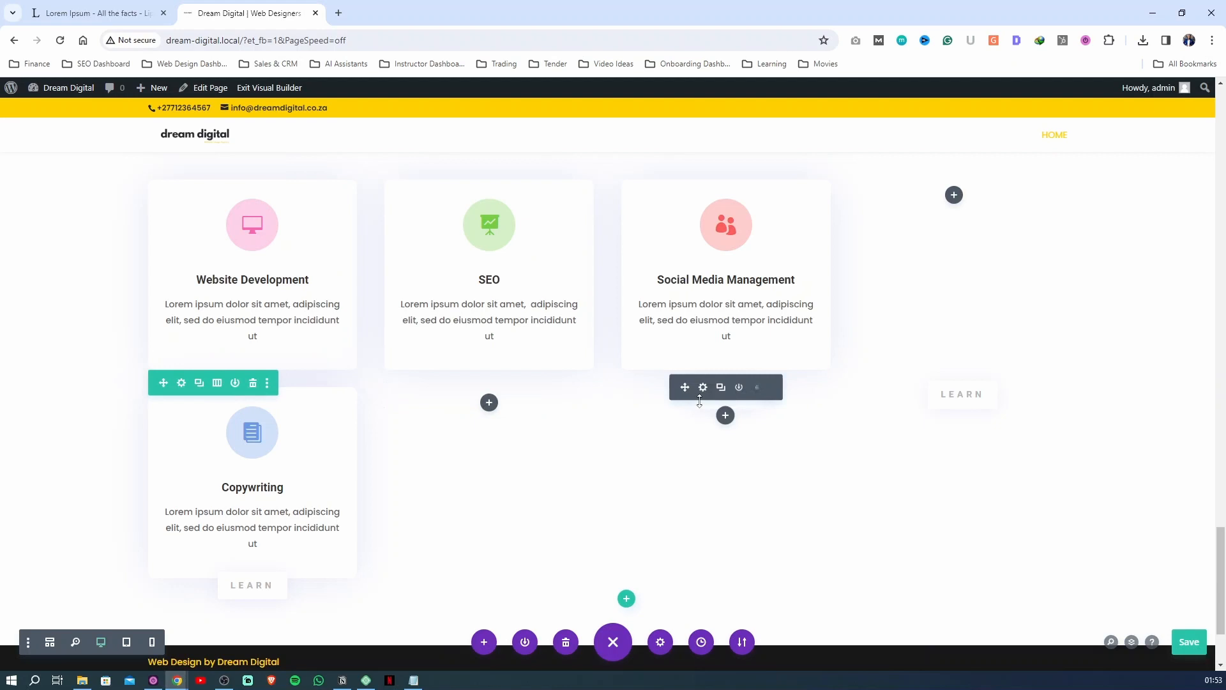
{"action": "left_click", "coordinate": [757, 388]}
{"action": "left_click", "coordinate": [992, 388]}
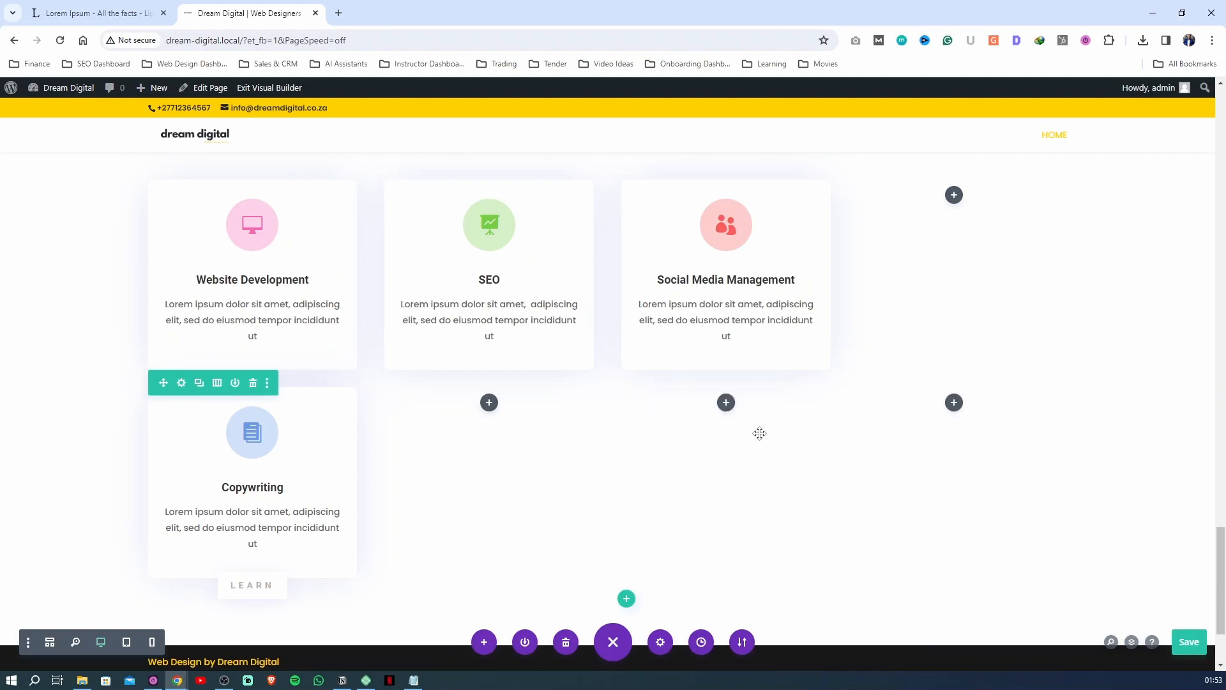
{"action": "left_click", "coordinate": [282, 579]}
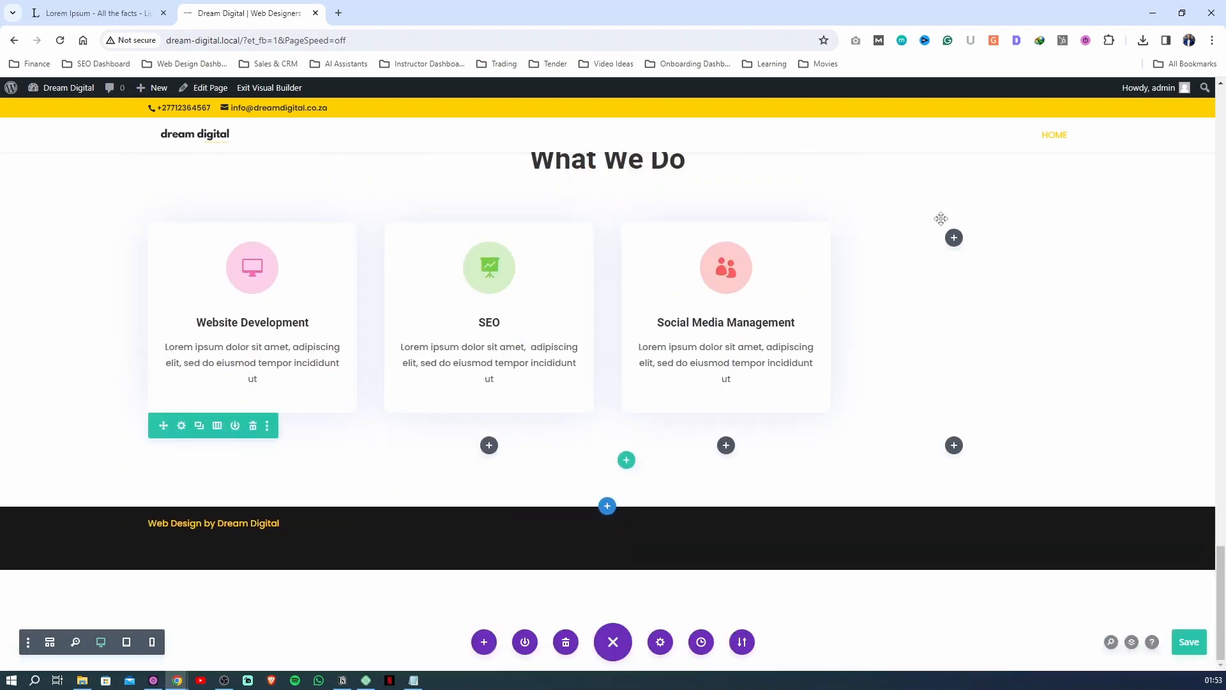
{"action": "left_click_drag", "start_coordinate": [914, 232], "coordinate": [922, 240]}
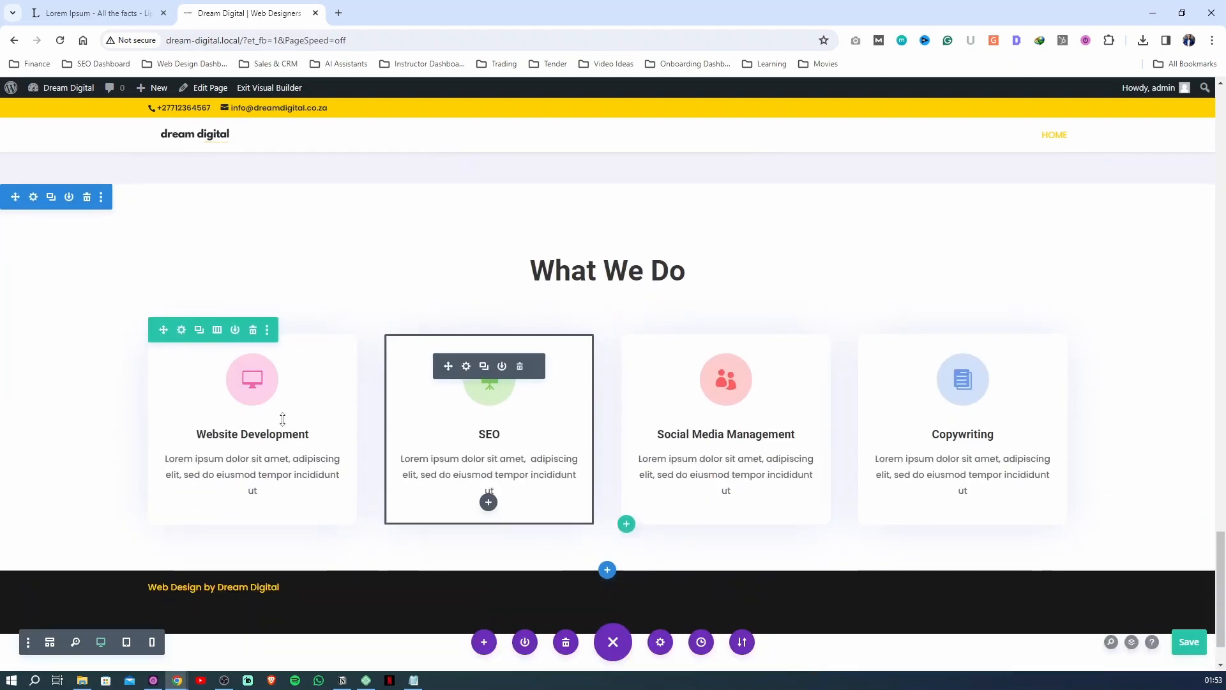
Open the design settings of the testimonial card below the Mercedes-Benz logo and examine its border and box shadow options
{"action": "scroll", "coordinate": [128, 342], "scroll_direction": "up", "scroll_amount": 6}
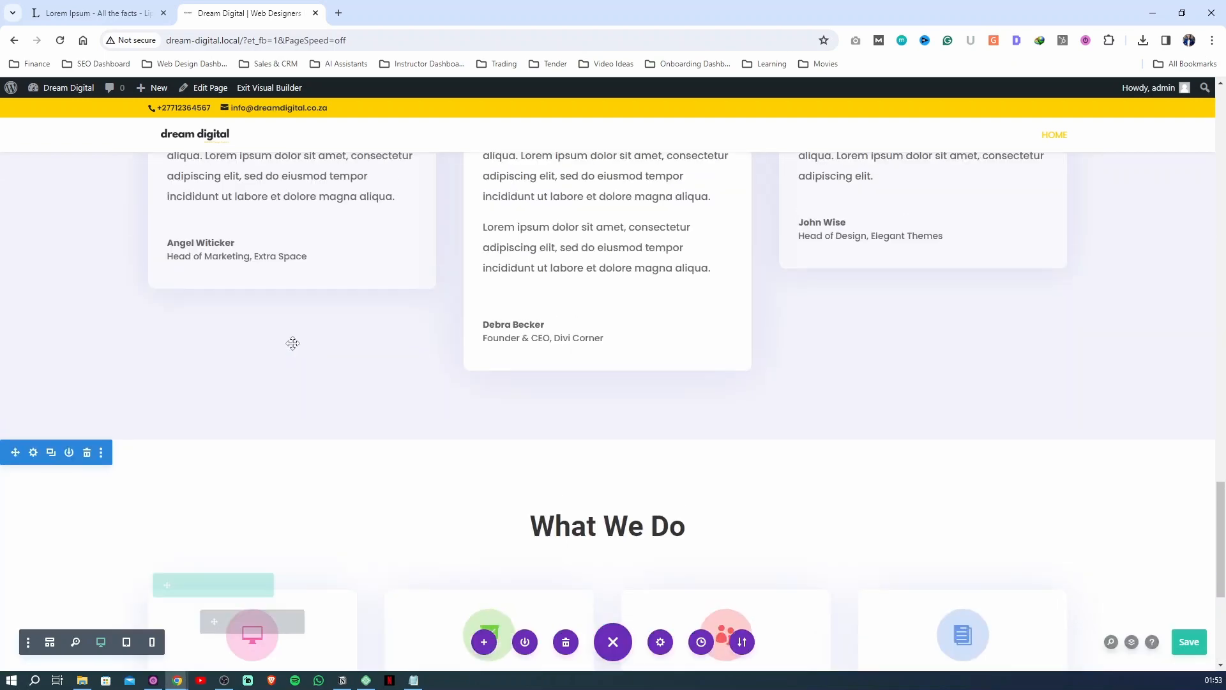
{"action": "scroll", "coordinate": [815, 397], "scroll_direction": "down", "scroll_amount": 5}
{"action": "scroll", "coordinate": [826, 334], "scroll_direction": "up", "scroll_amount": 8}
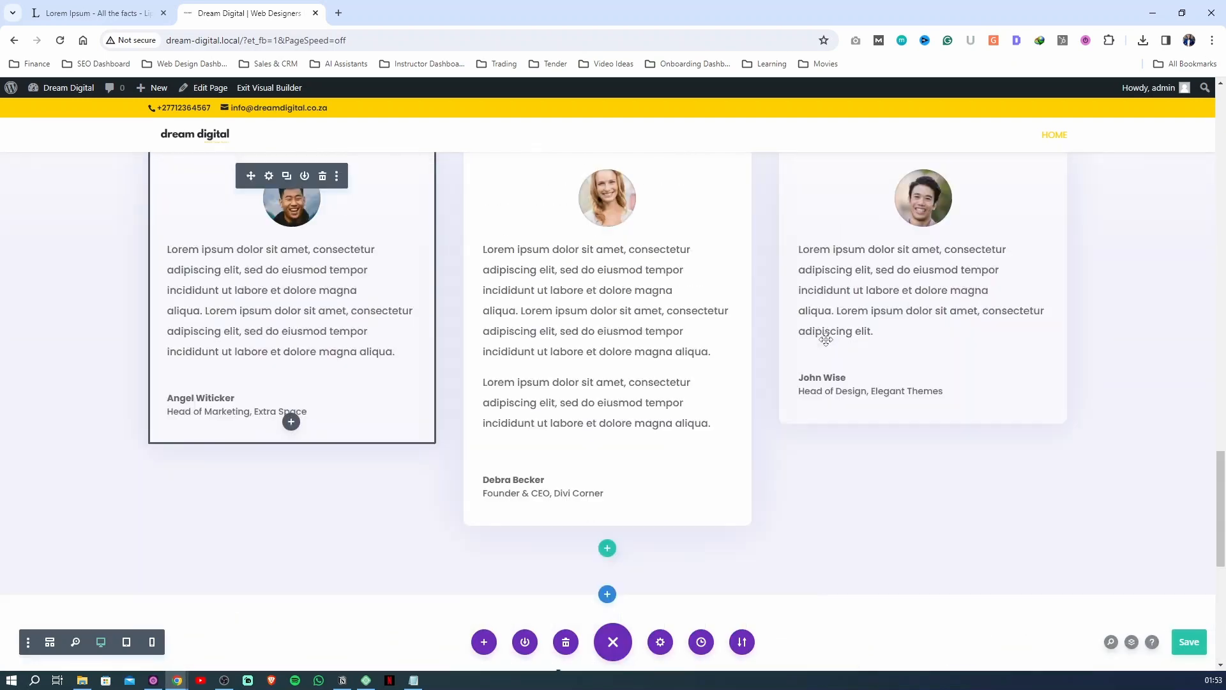
{"action": "scroll", "coordinate": [275, 316], "scroll_direction": "down", "scroll_amount": 2}
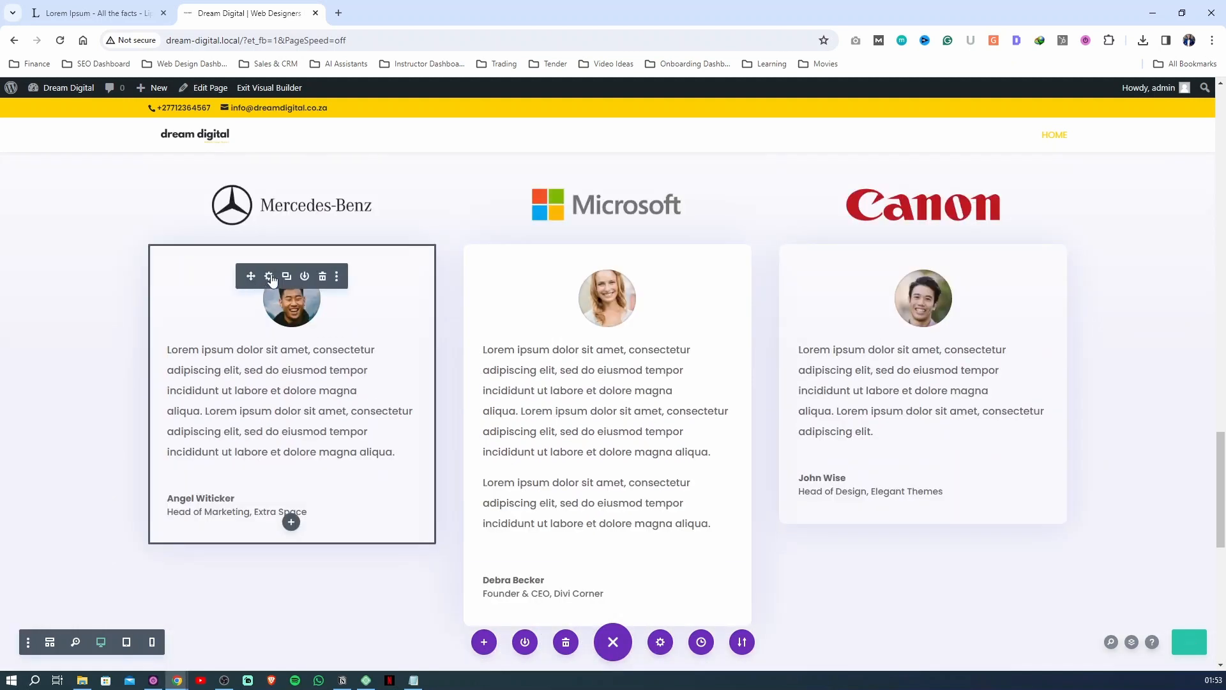
{"action": "left_click", "coordinate": [271, 277]}
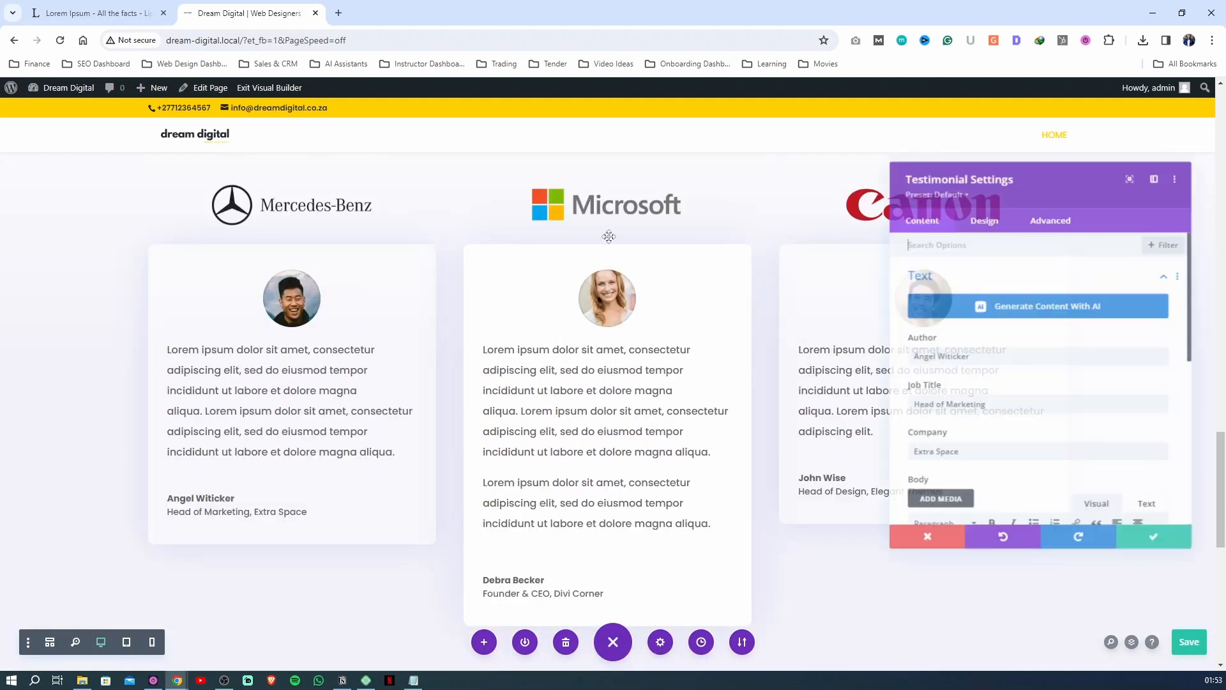
{"action": "left_click", "coordinate": [1032, 215]}
{"action": "left_click", "coordinate": [987, 216]}
{"action": "scroll", "coordinate": [943, 370], "scroll_direction": "down", "scroll_amount": 3}
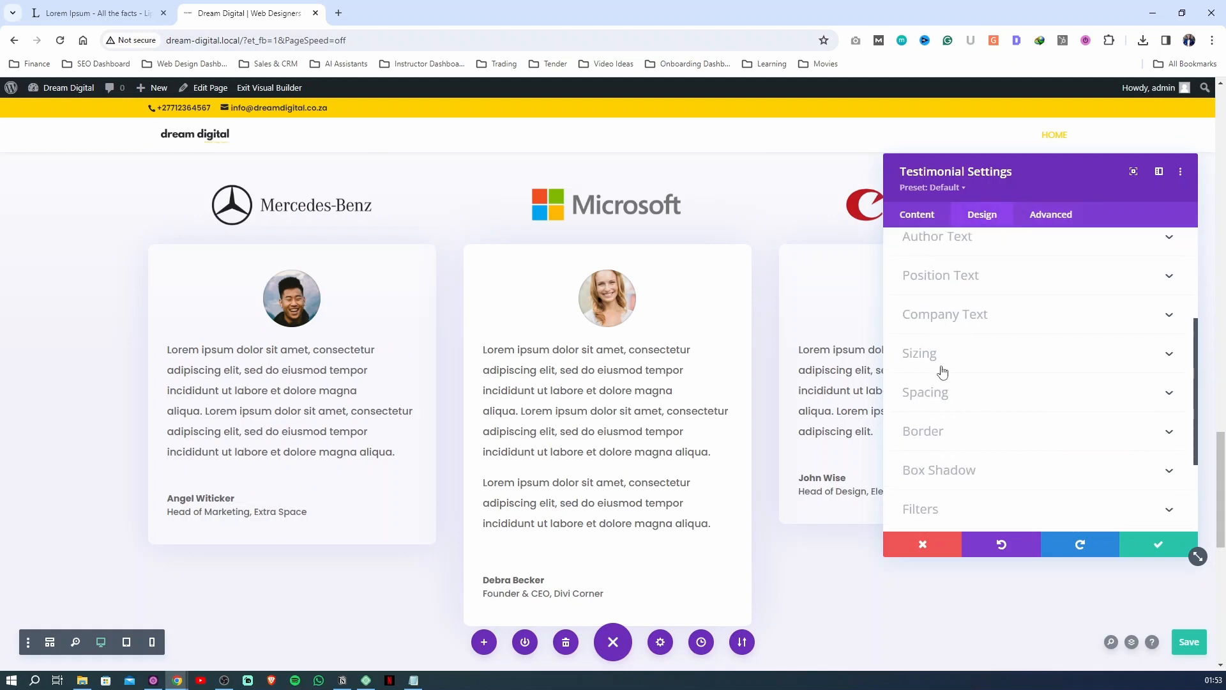
{"action": "scroll", "coordinate": [933, 424], "scroll_direction": "down", "scroll_amount": 1}
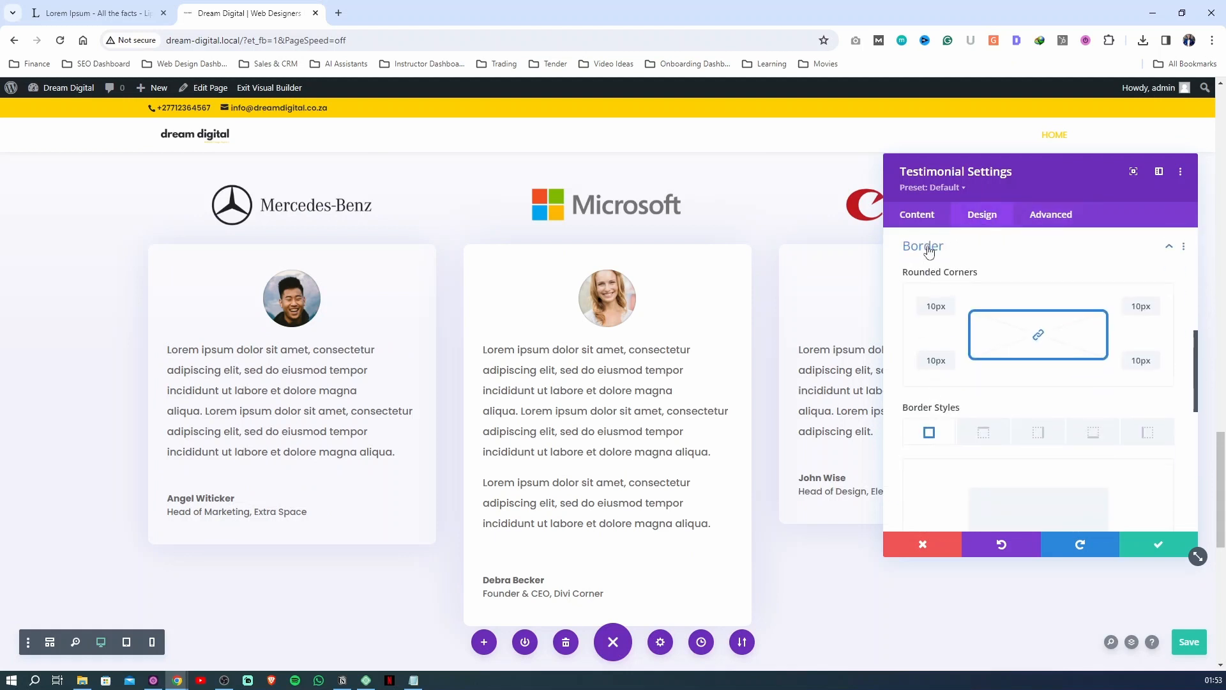
{"action": "left_click", "coordinate": [930, 246]}
{"action": "left_click", "coordinate": [943, 335]}
{"action": "scroll", "coordinate": [944, 351], "scroll_direction": "down", "scroll_amount": 2}
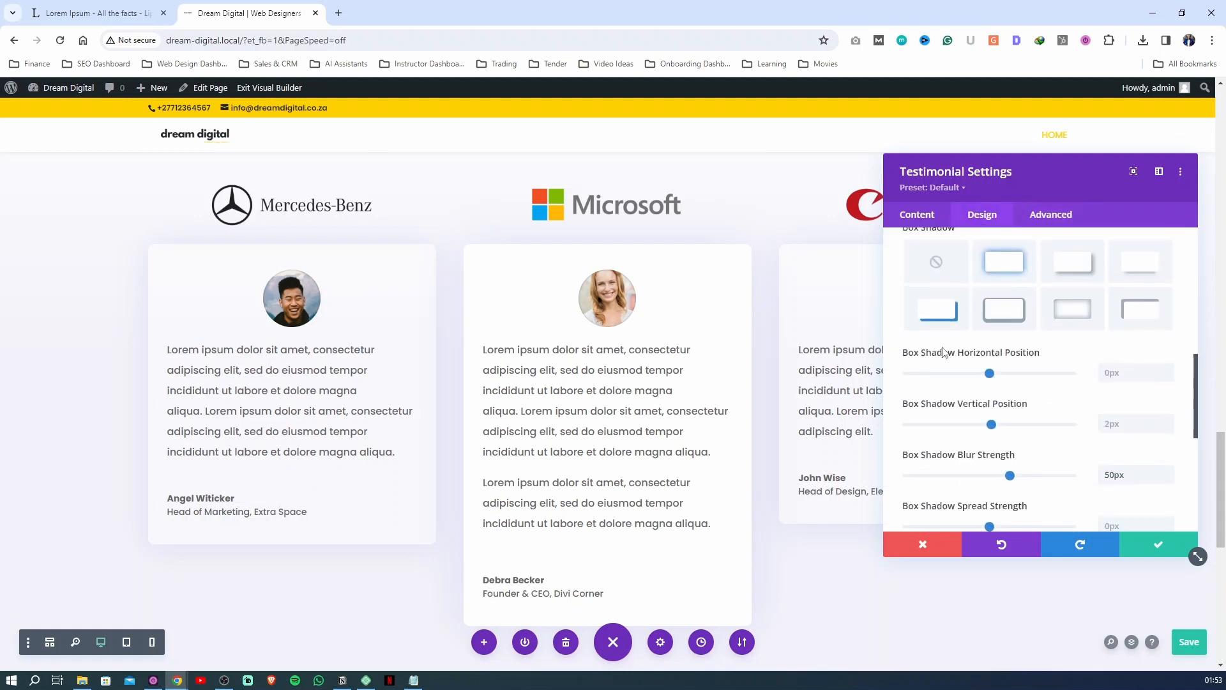
Set this testimonial card's box shadow colour to #222831 with reduced opacity and apply the testimonial settings
{"action": "left_click", "coordinate": [996, 290]}
{"action": "scroll", "coordinate": [993, 421], "scroll_direction": "down", "scroll_amount": 3}
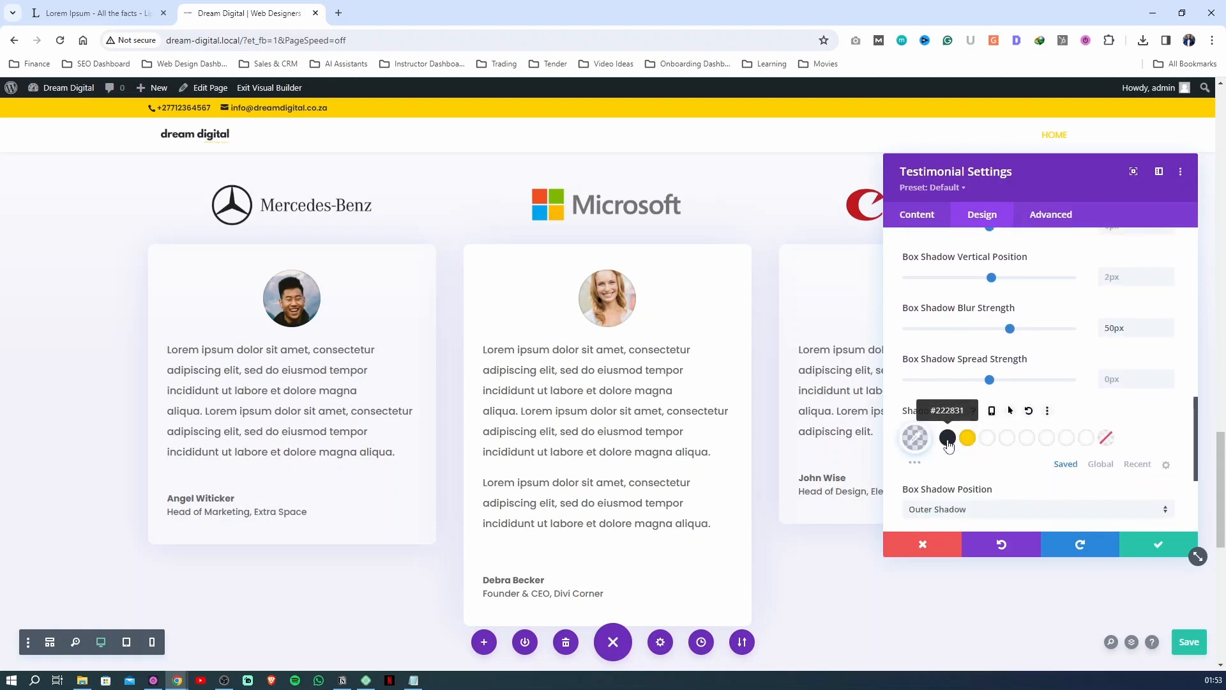
{"action": "left_click", "coordinate": [948, 445]}
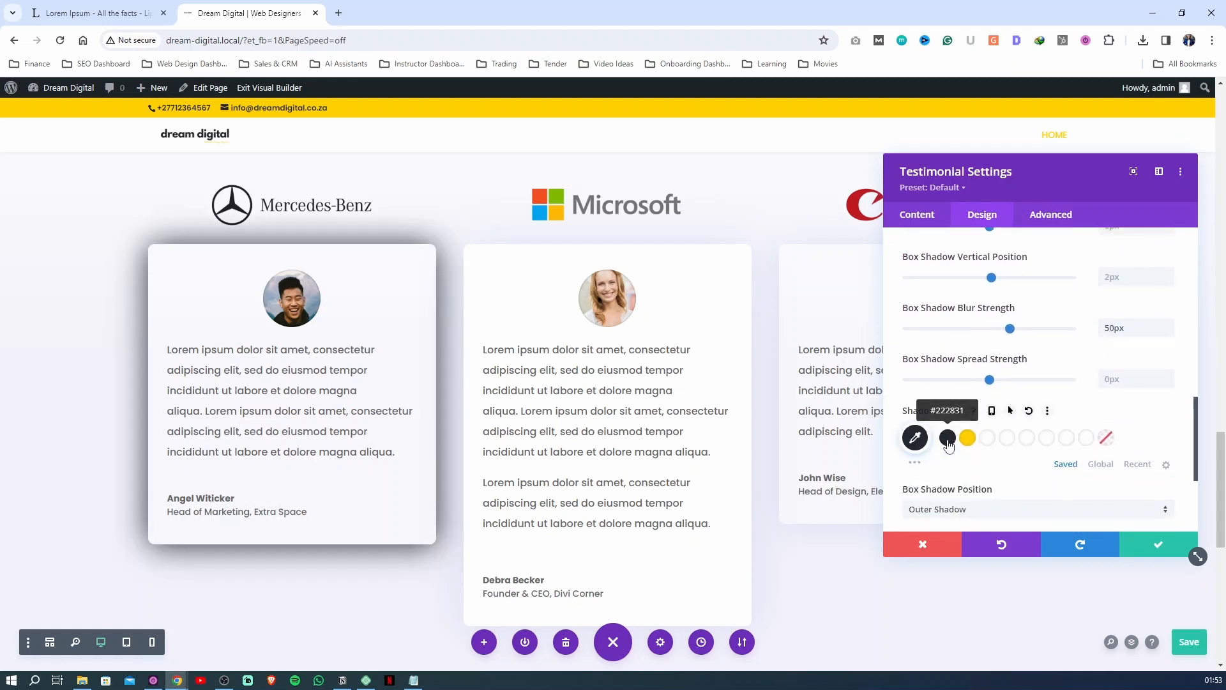
{"action": "left_click", "coordinate": [914, 438]}
{"action": "left_click_drag", "start_coordinate": [1156, 470], "coordinate": [1158, 501]}
{"action": "left_click", "coordinate": [1155, 543]}
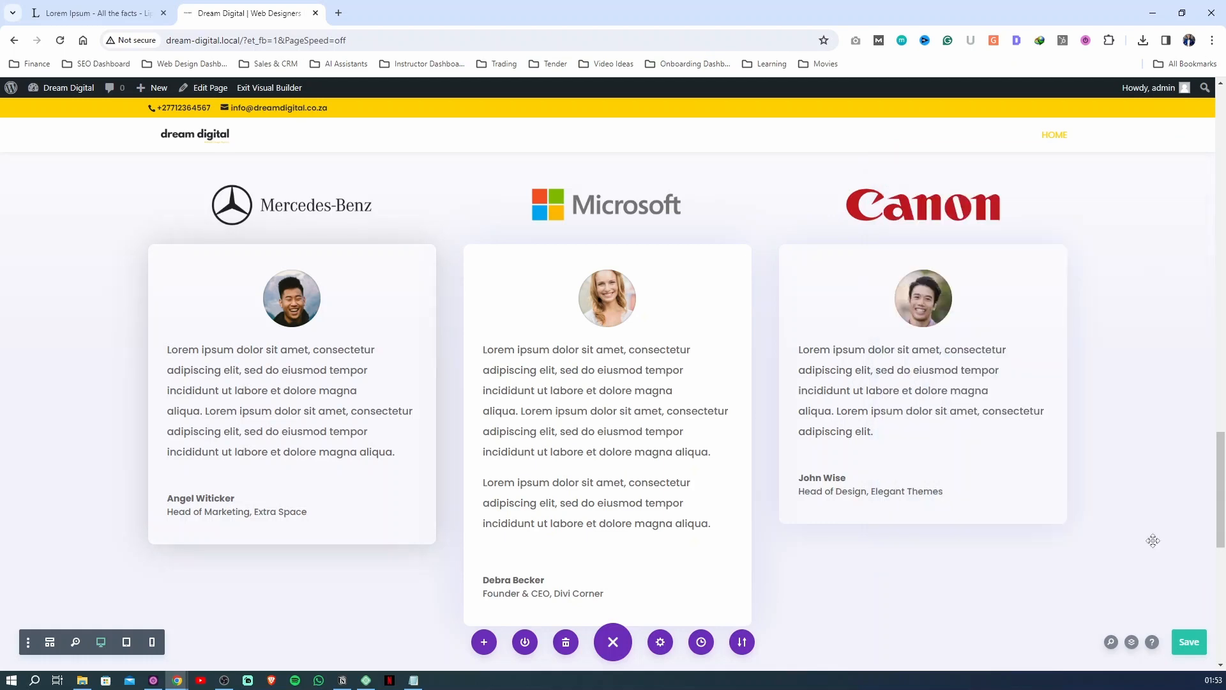
Compare the shadows and layout of the testimonial cards with the What We Do service cards
{"action": "scroll", "coordinate": [496, 325], "scroll_direction": "down", "scroll_amount": 8}
{"action": "scroll", "coordinate": [494, 351], "scroll_direction": "down", "scroll_amount": 1}
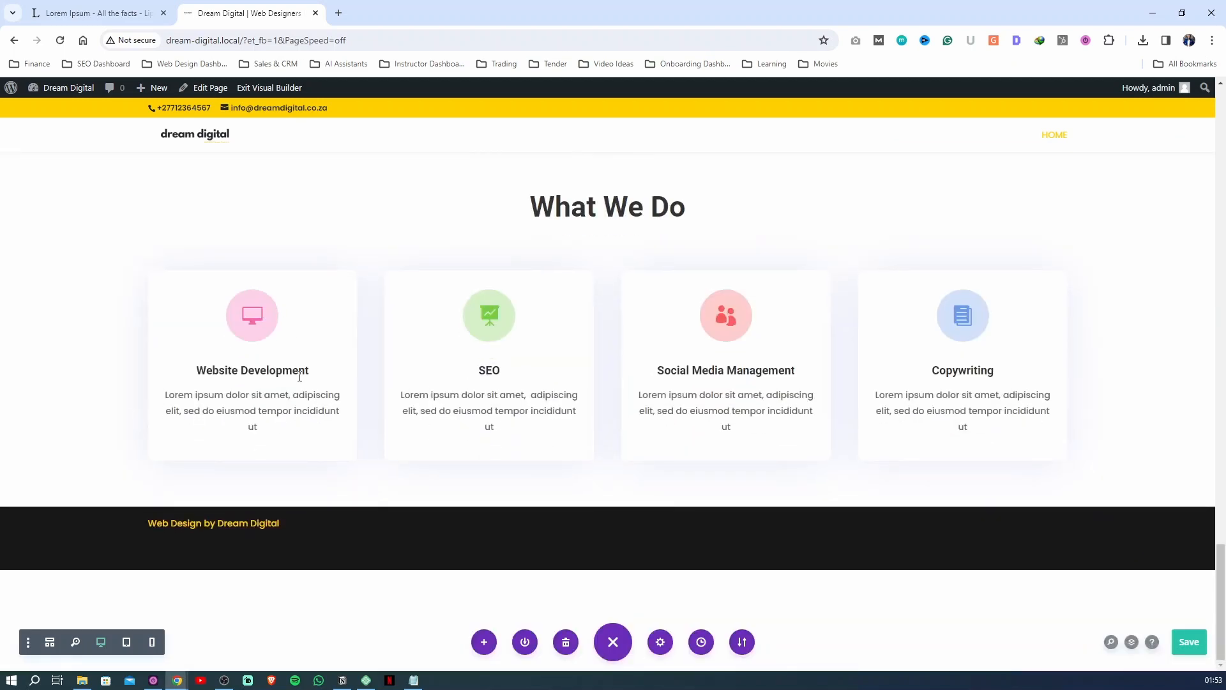
{"action": "scroll", "coordinate": [641, 419], "scroll_direction": "up", "scroll_amount": 8}
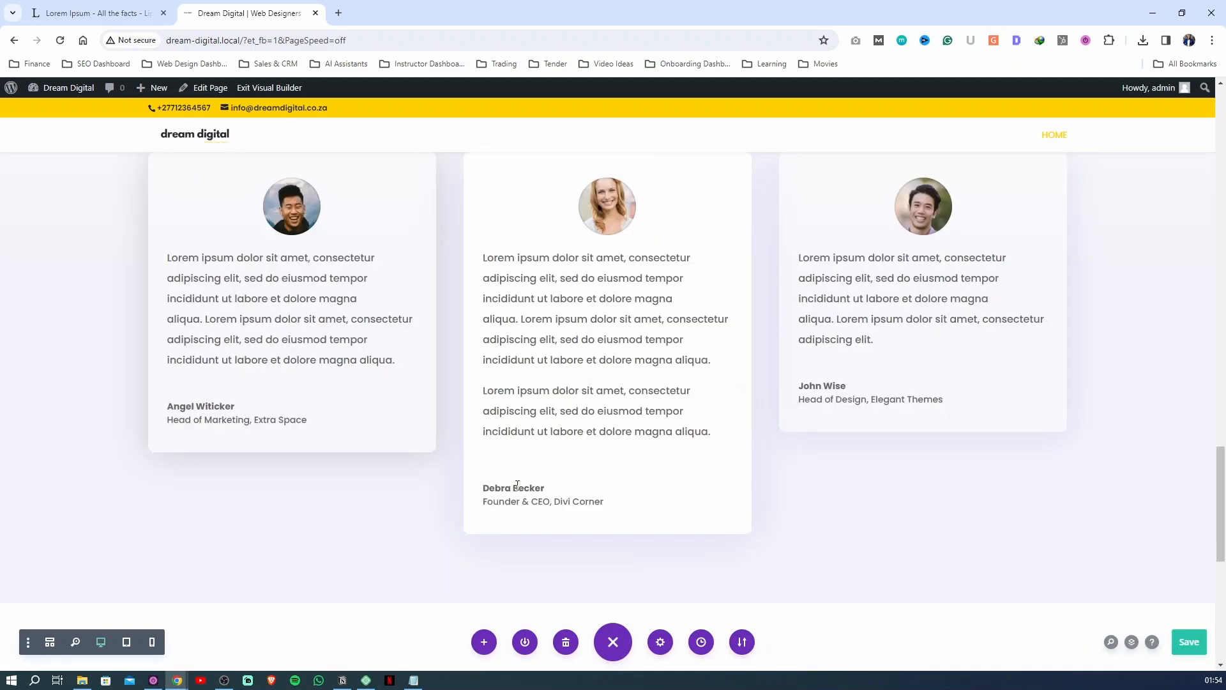
{"action": "scroll", "coordinate": [642, 419], "scroll_direction": "down", "scroll_amount": 4}
{"action": "scroll", "coordinate": [641, 419], "scroll_direction": "down", "scroll_amount": 4}
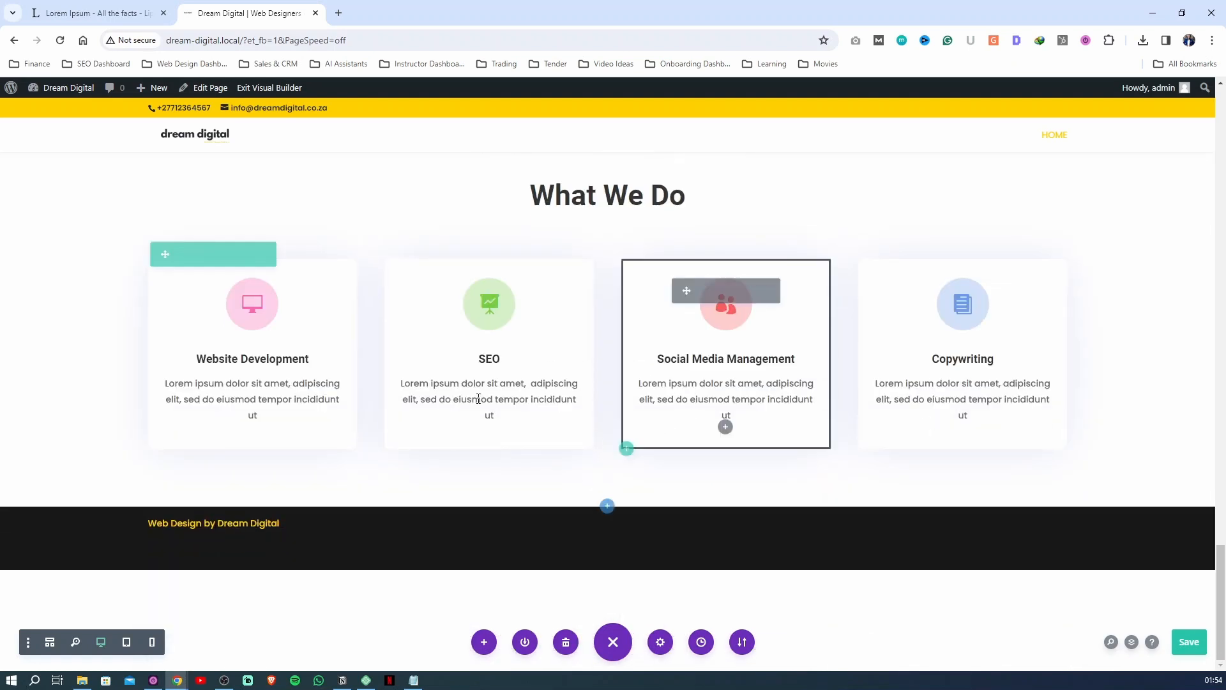
{"action": "scroll", "coordinate": [702, 422], "scroll_direction": "up", "scroll_amount": 4}
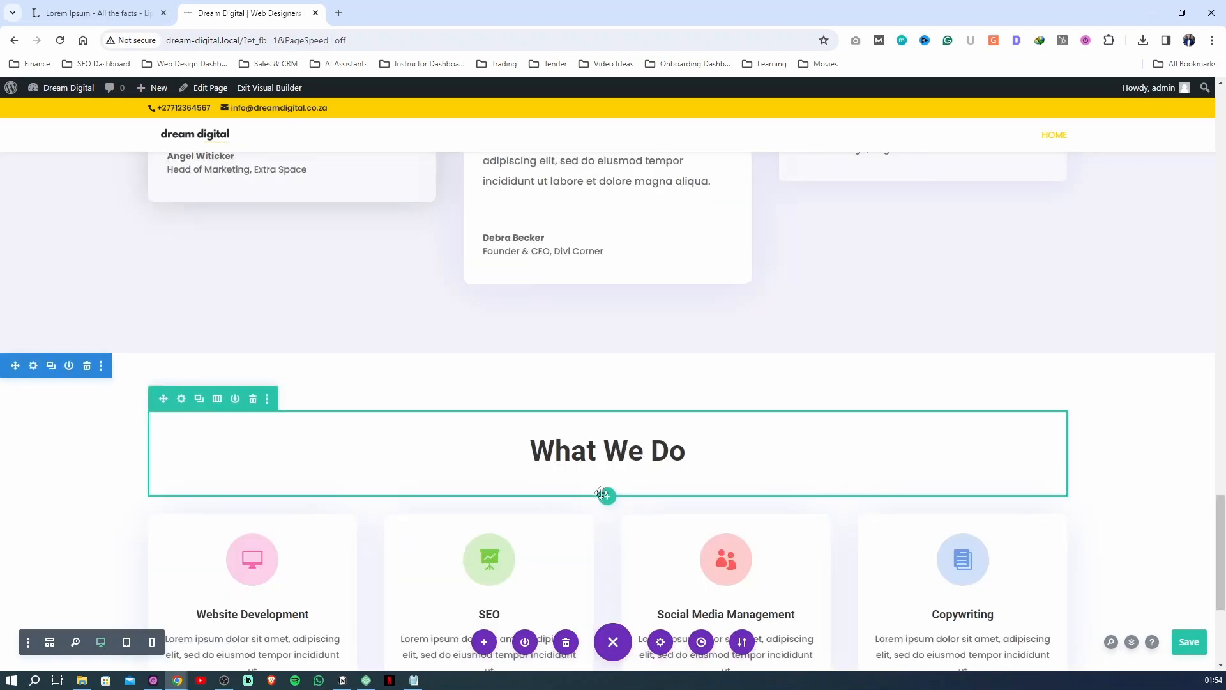
{"action": "scroll", "coordinate": [675, 561], "scroll_direction": "down", "scroll_amount": 3}
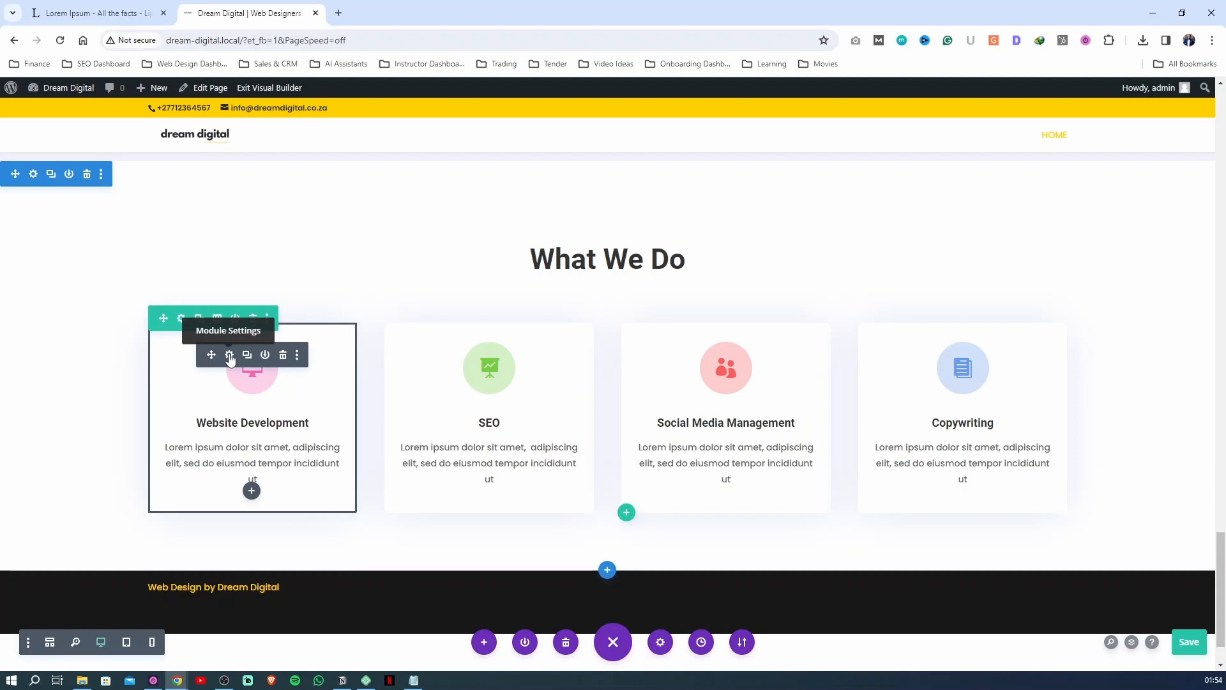
Open the image and icon settings of the Website Development card and browse its icon library
{"action": "left_click", "coordinate": [230, 356]}
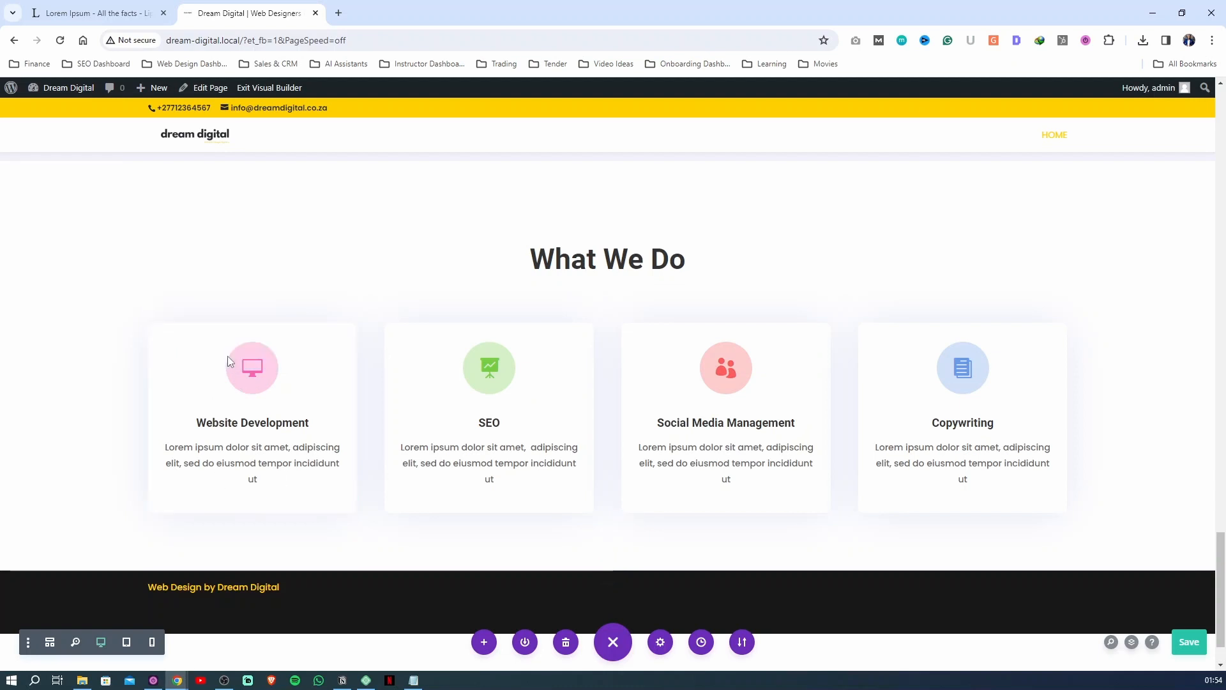
{"action": "scroll", "coordinate": [991, 392], "scroll_direction": "down", "scroll_amount": 4}
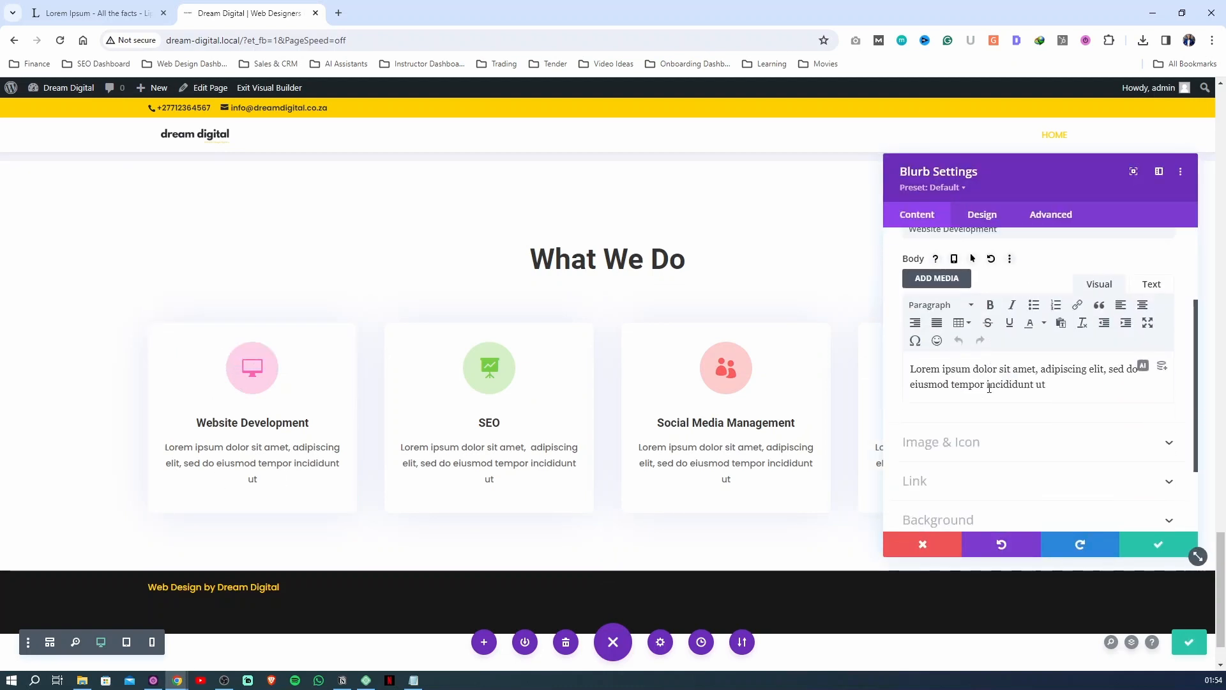
{"action": "left_click", "coordinate": [964, 447]}
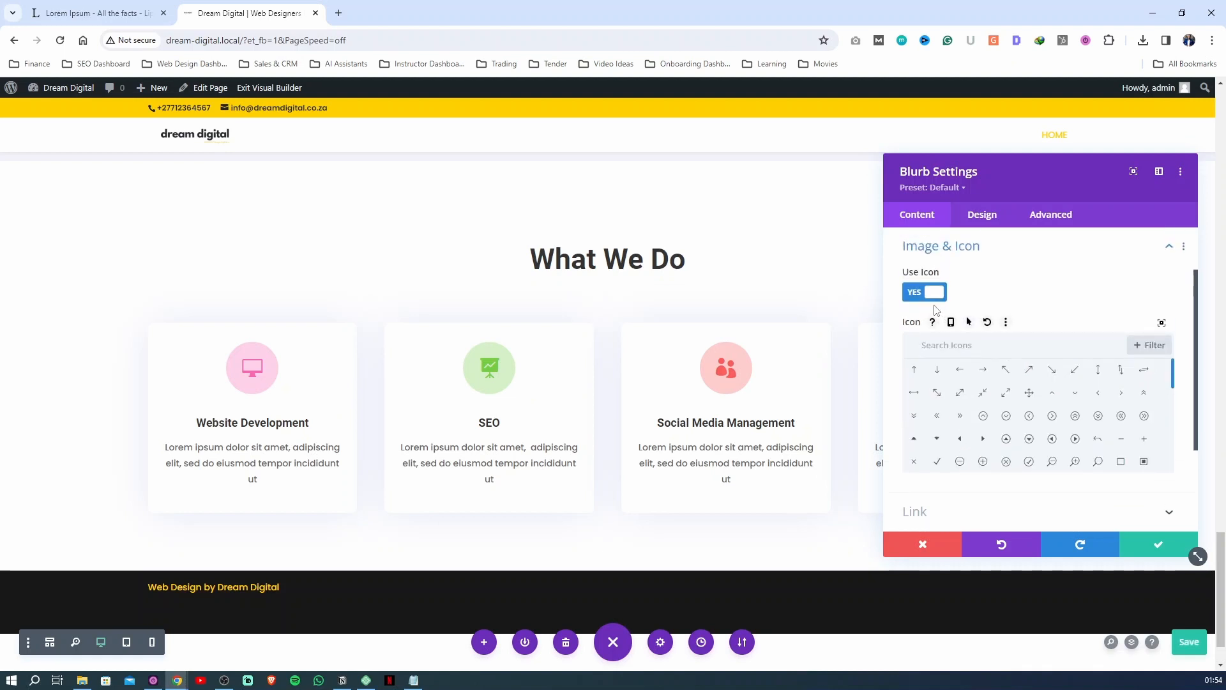
{"action": "scroll", "coordinate": [950, 379], "scroll_direction": "down", "scroll_amount": 2}
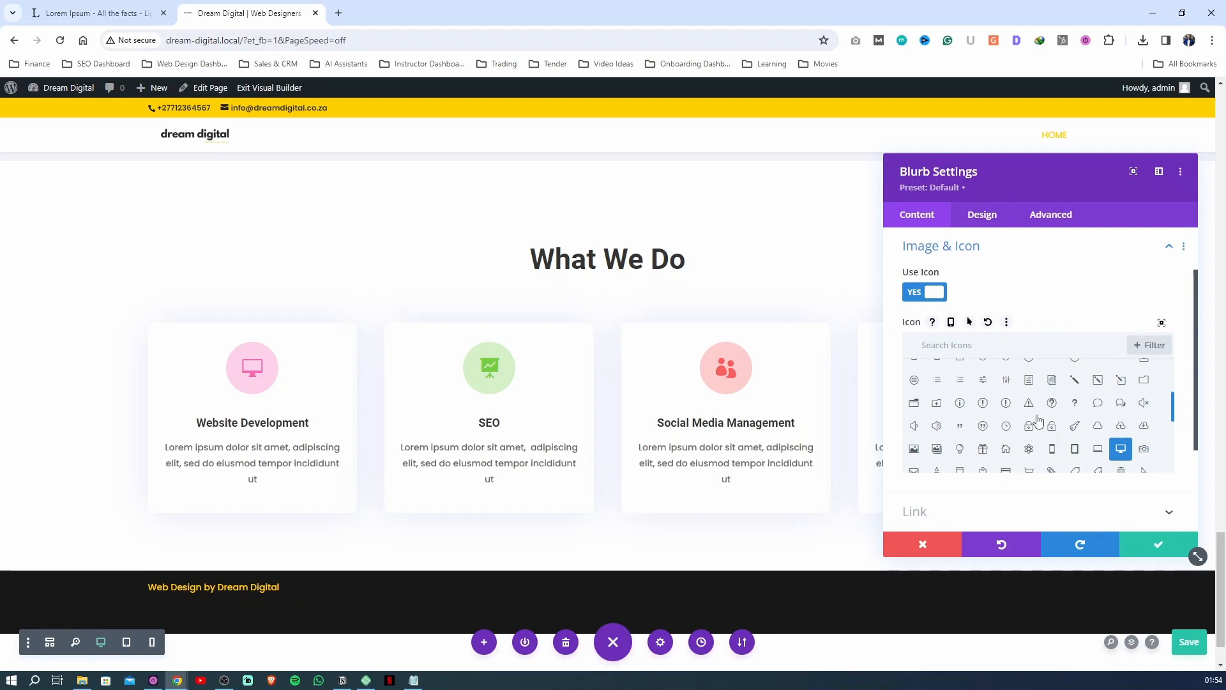
{"action": "scroll", "coordinate": [1038, 420], "scroll_direction": "down", "scroll_amount": 10}
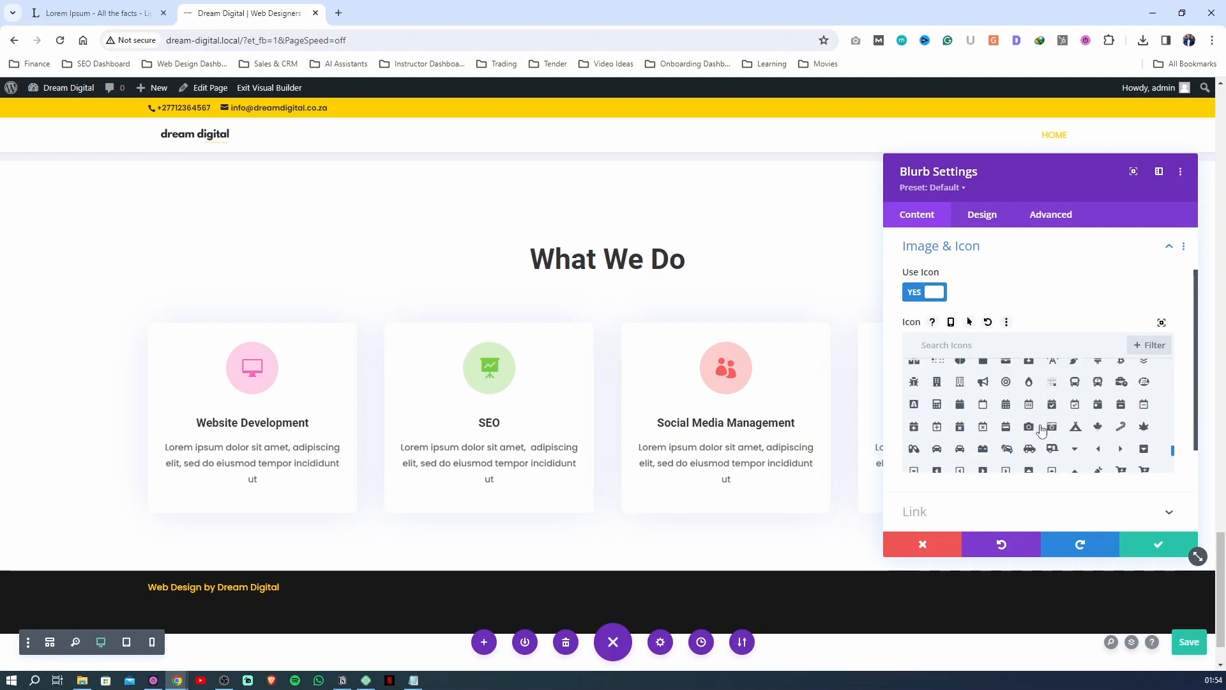
{"action": "scroll", "coordinate": [1041, 429], "scroll_direction": "down", "scroll_amount": 5}
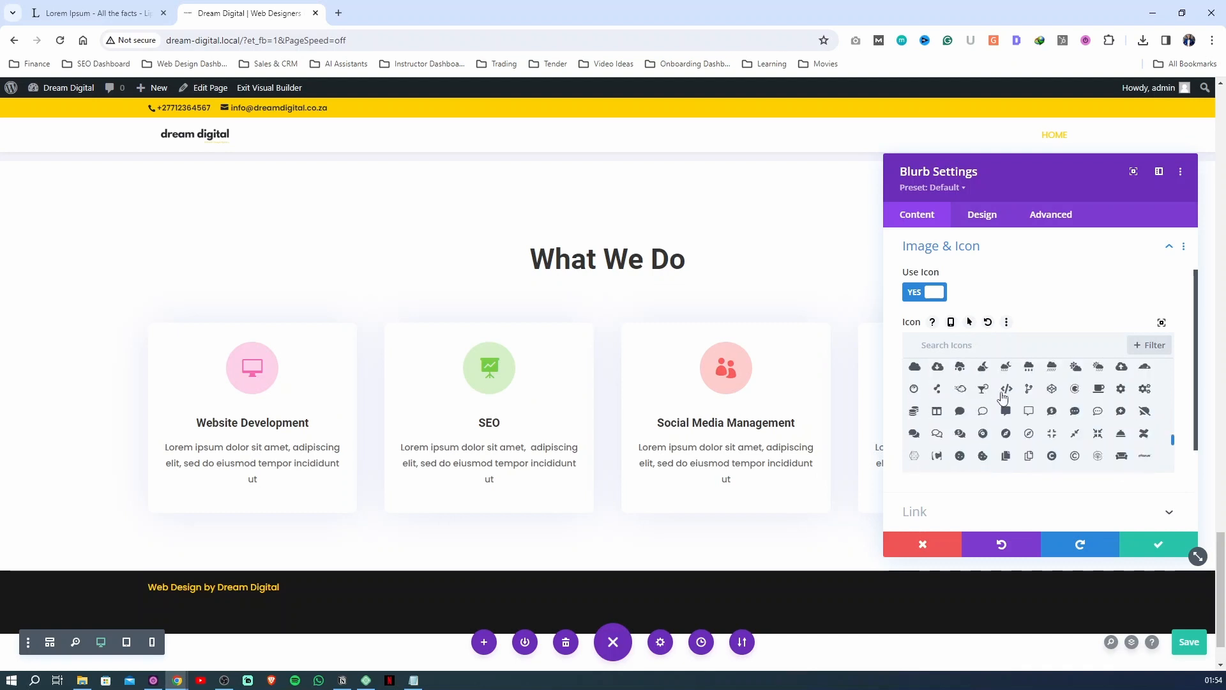
{"action": "scroll", "coordinate": [1002, 396], "scroll_direction": "up", "scroll_amount": 5}
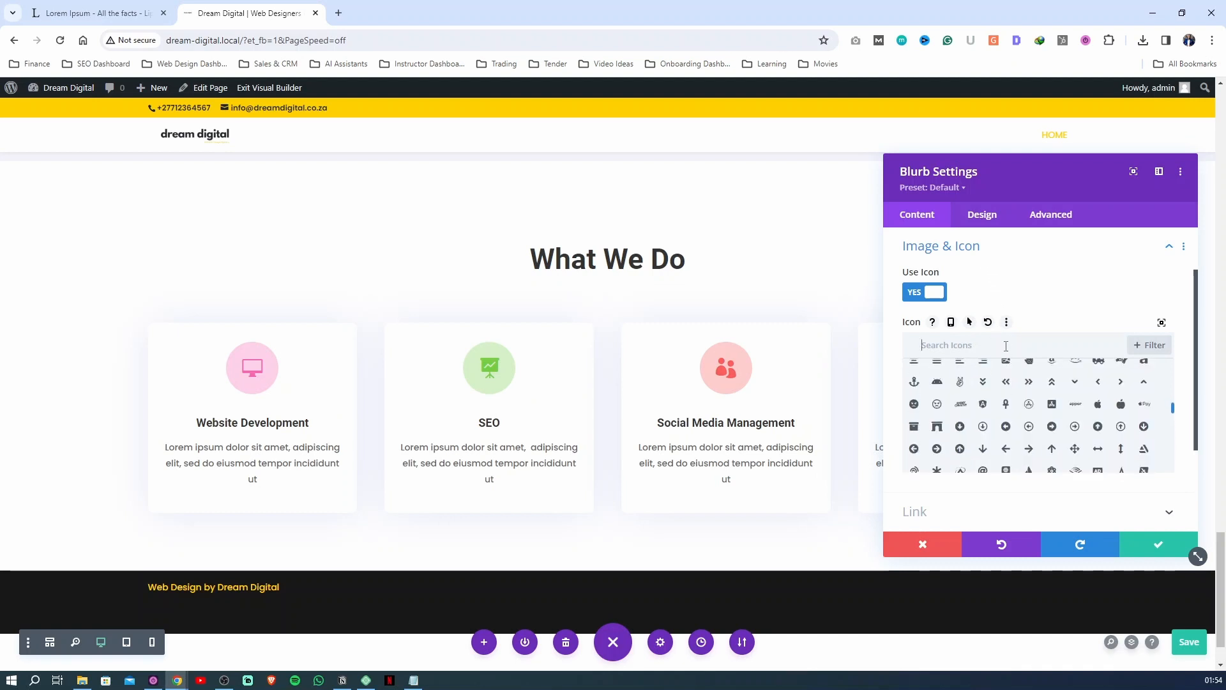
Search the icons for "fac", give the Website Development card the square Facebook icon, and reset the icon selection
{"action": "type", "text": "fac"}
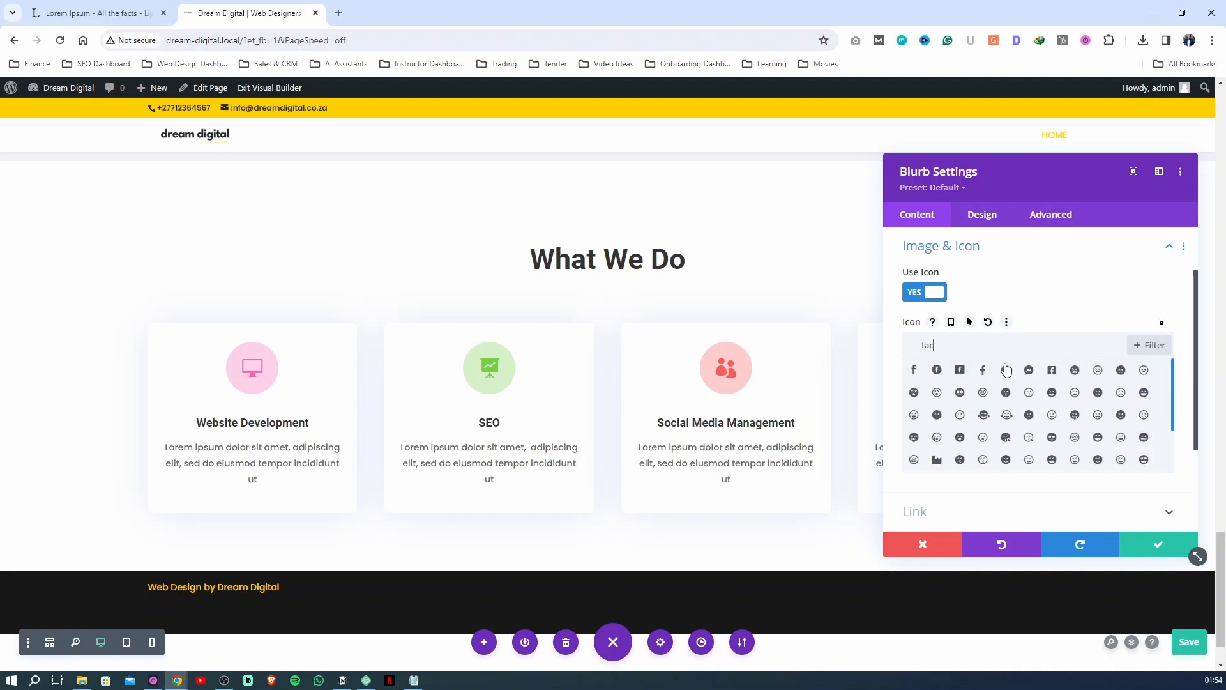
{"action": "left_click", "coordinate": [959, 373]}
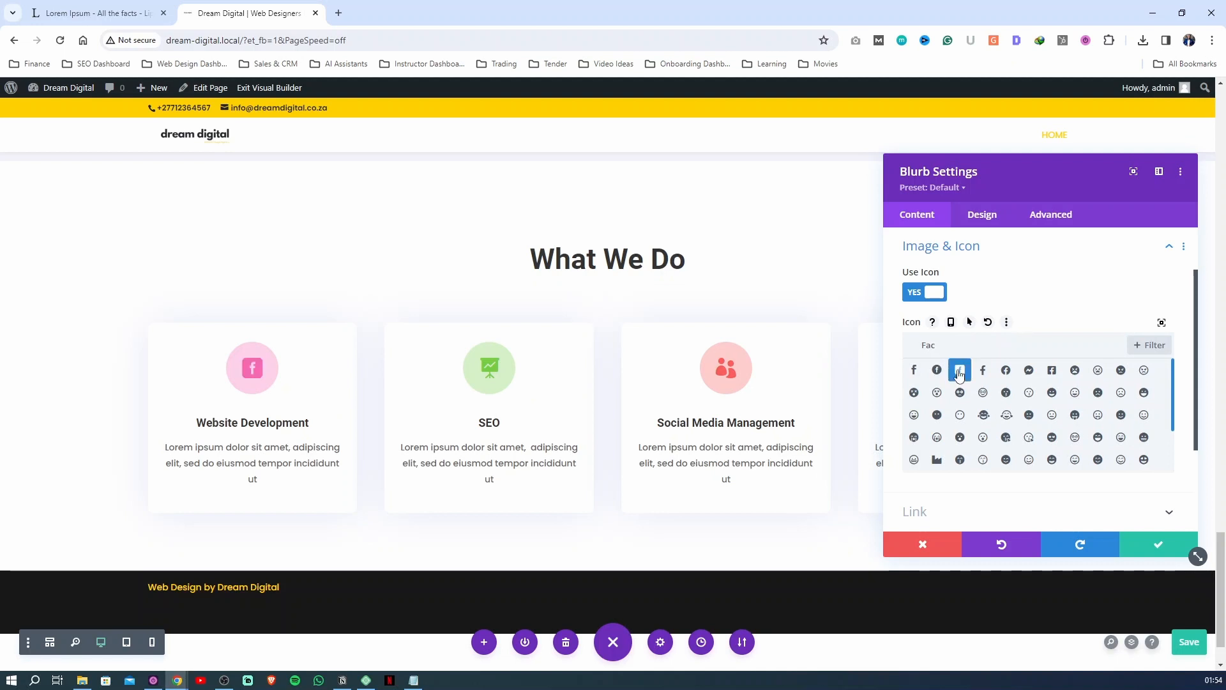
{"action": "left_click", "coordinate": [988, 323]}
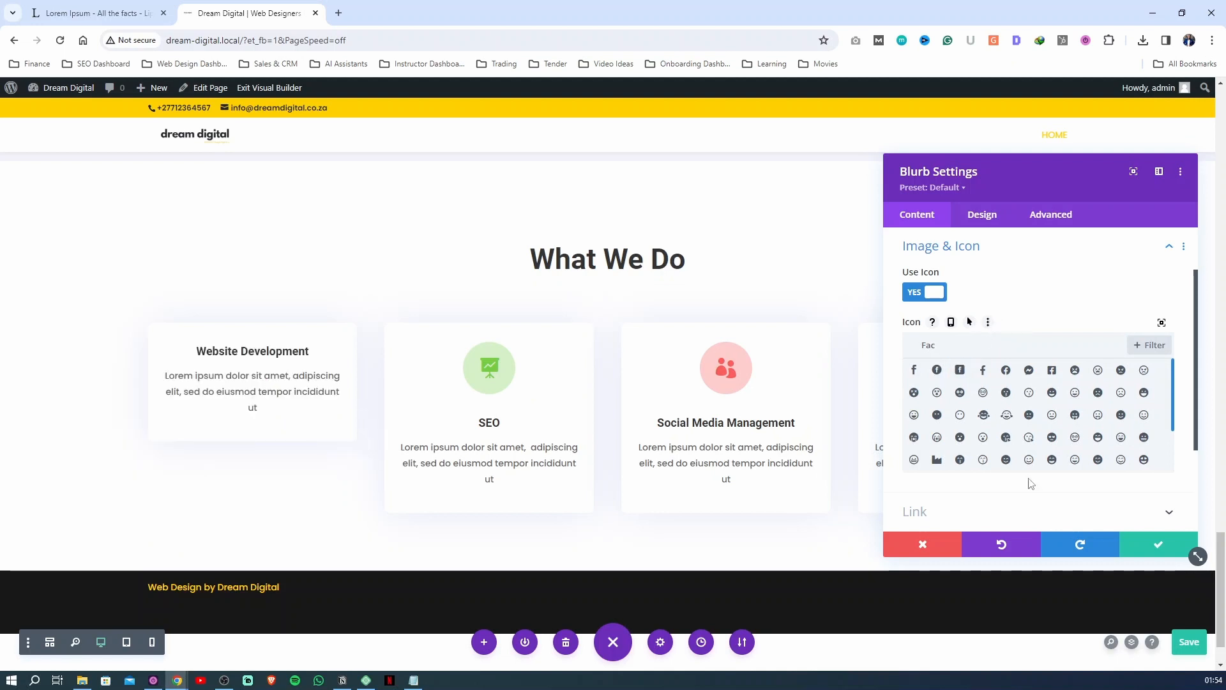
Restore the Website Development card's monitor icon, then set its icon background to #ffd000 and its icon colour to the saved dark swatch
{"action": "left_click", "coordinate": [1017, 551]}
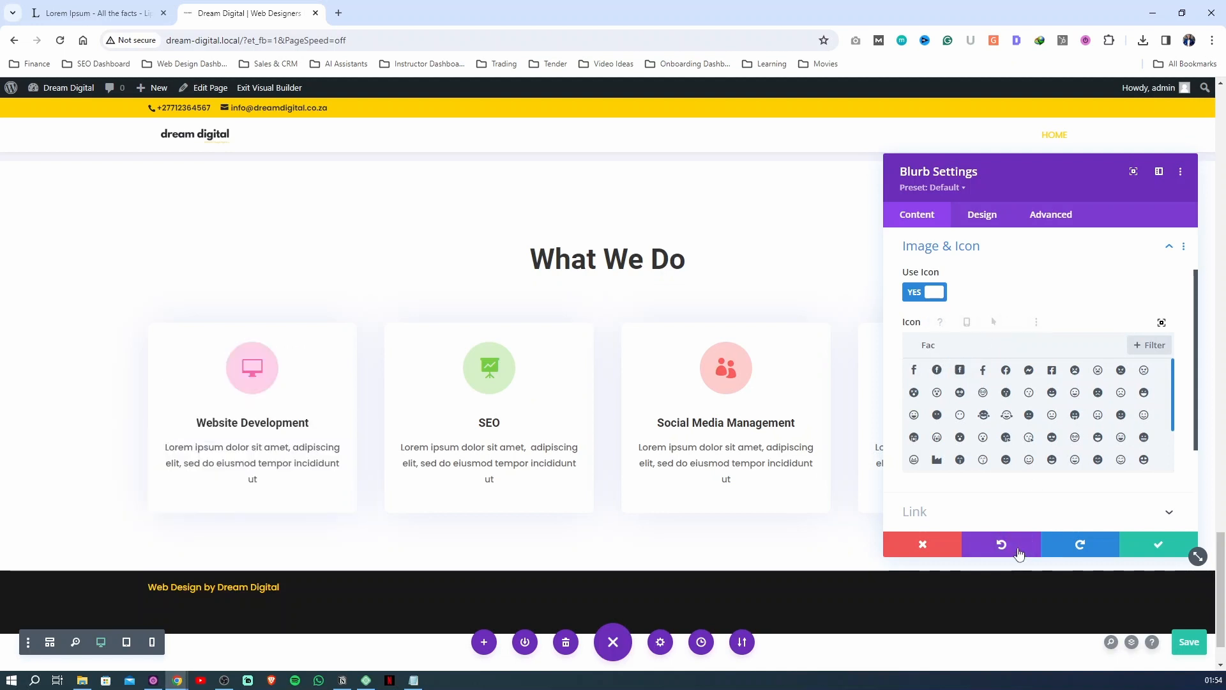
{"action": "left_click", "coordinate": [982, 224]}
{"action": "left_click", "coordinate": [944, 281]}
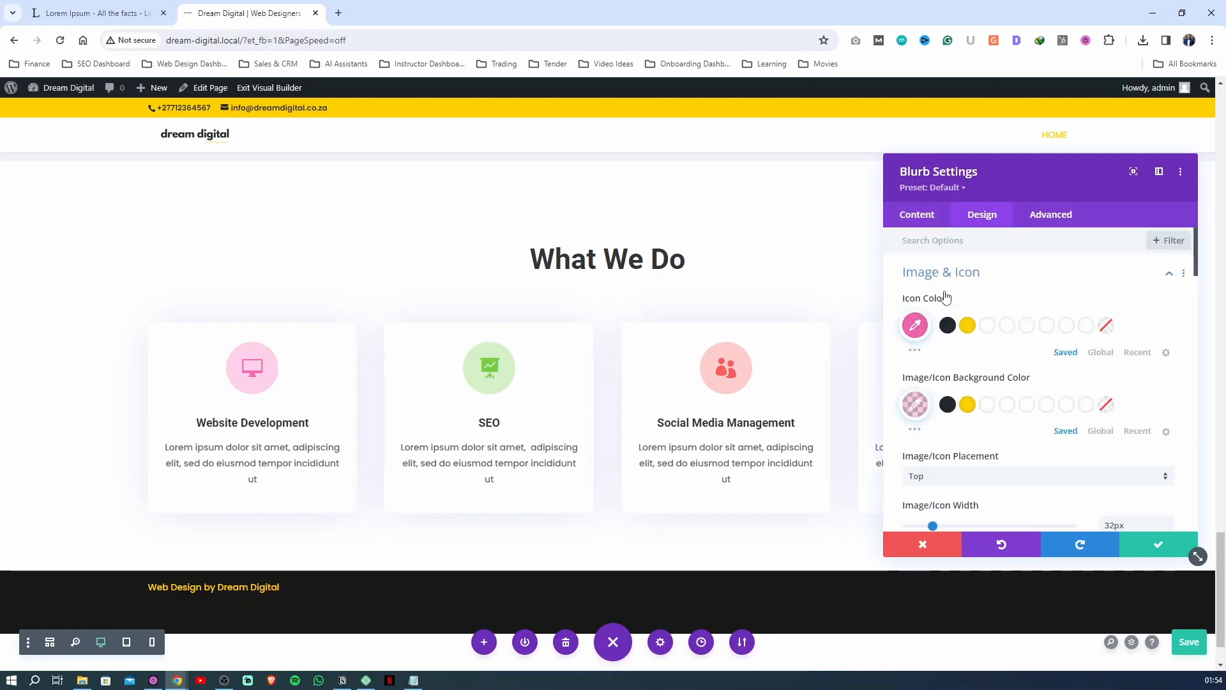
{"action": "left_click", "coordinate": [968, 404]}
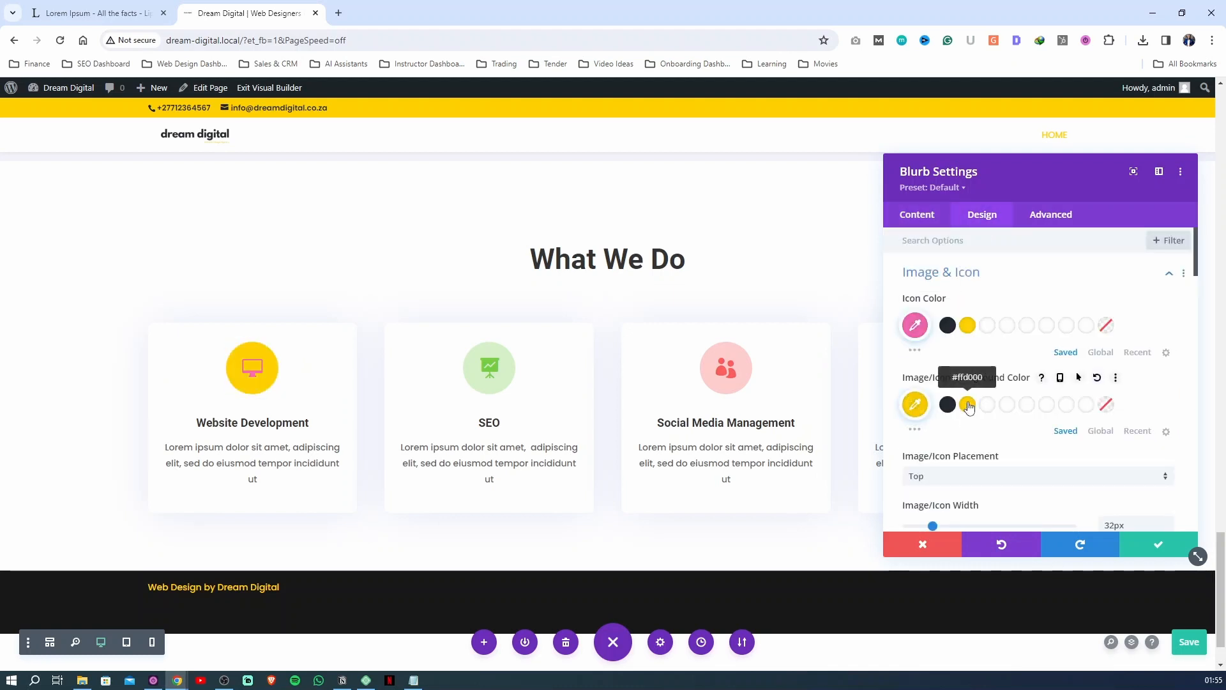
{"action": "left_click", "coordinate": [947, 326]}
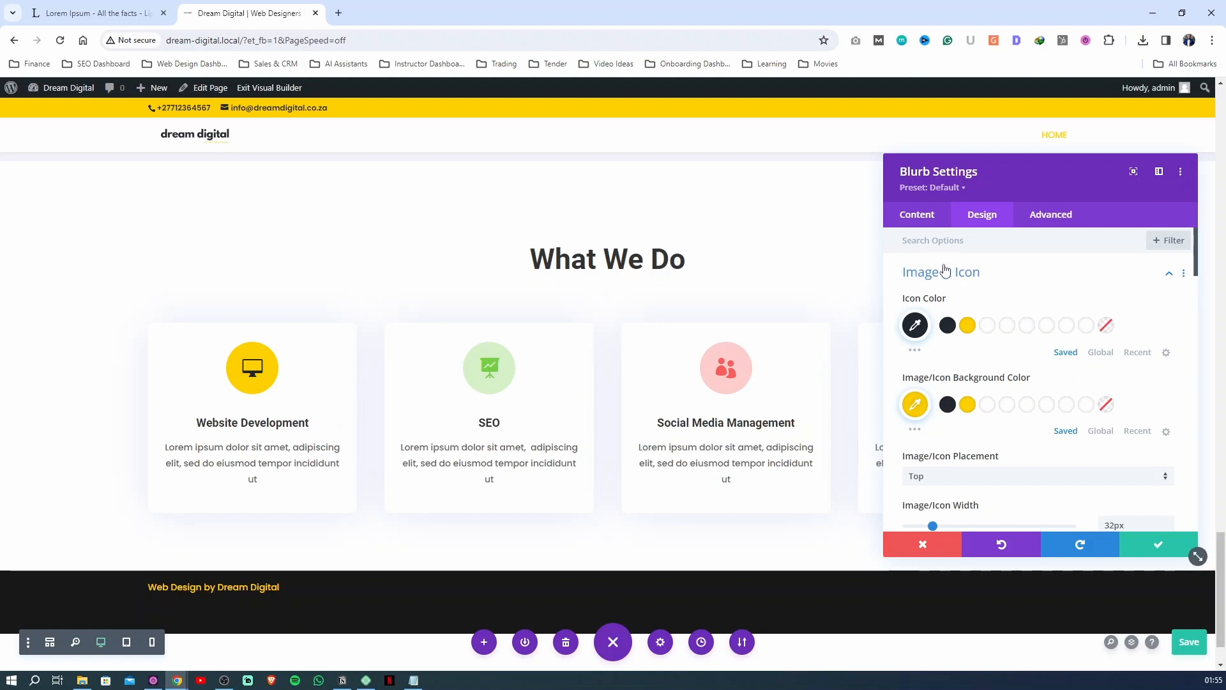
Copy the Website Development card's image and icon styles and apply its blurb settings
{"action": "left_click", "coordinate": [1183, 273]}
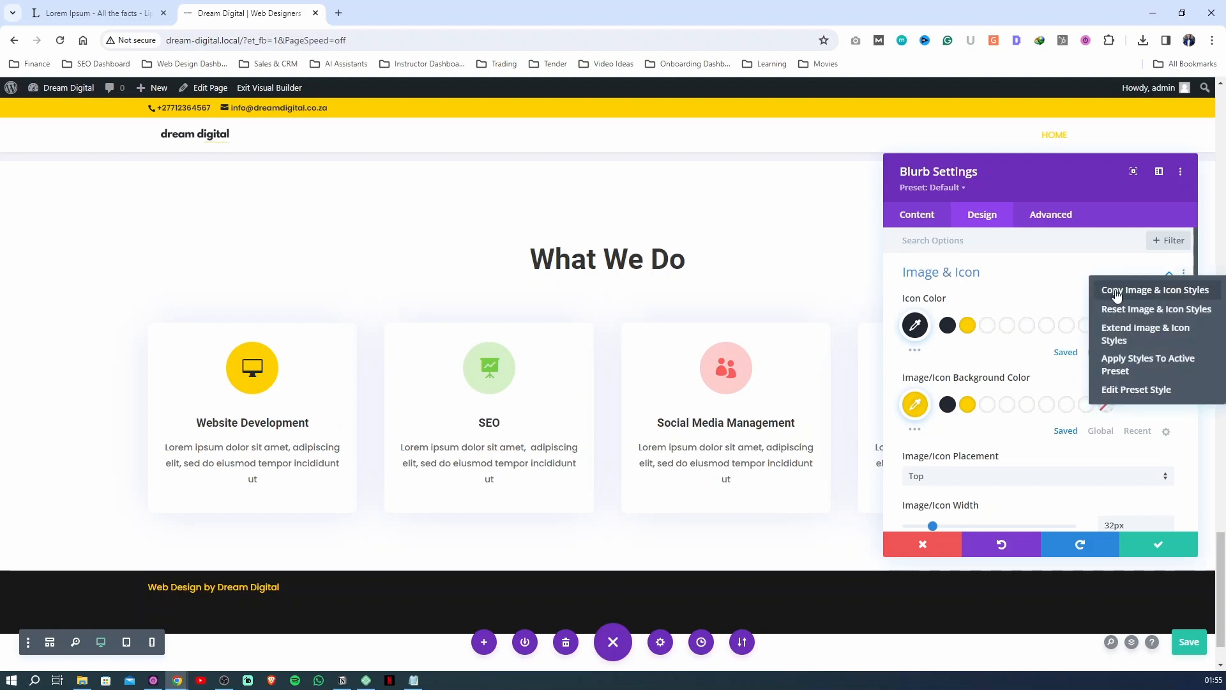
{"action": "left_click", "coordinate": [1117, 292]}
{"action": "left_click", "coordinate": [1168, 544]}
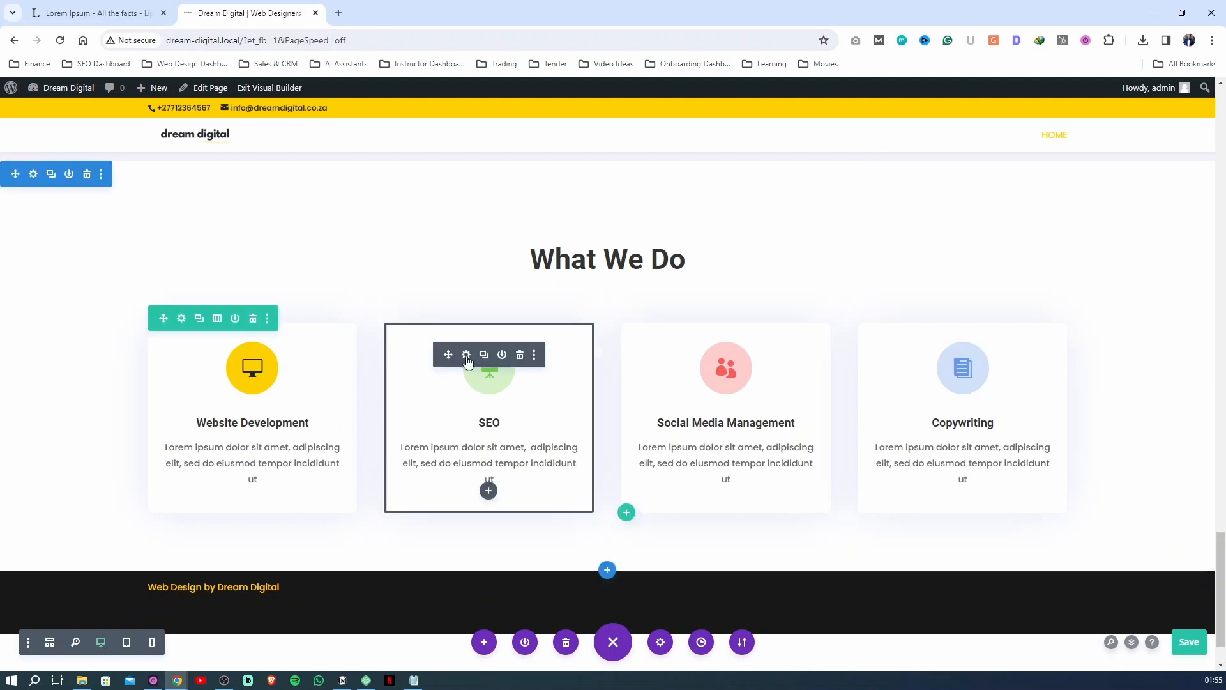
Paste the copied image and icon styles onto the SEO card and apply its blurb settings
{"action": "left_click", "coordinate": [467, 355]}
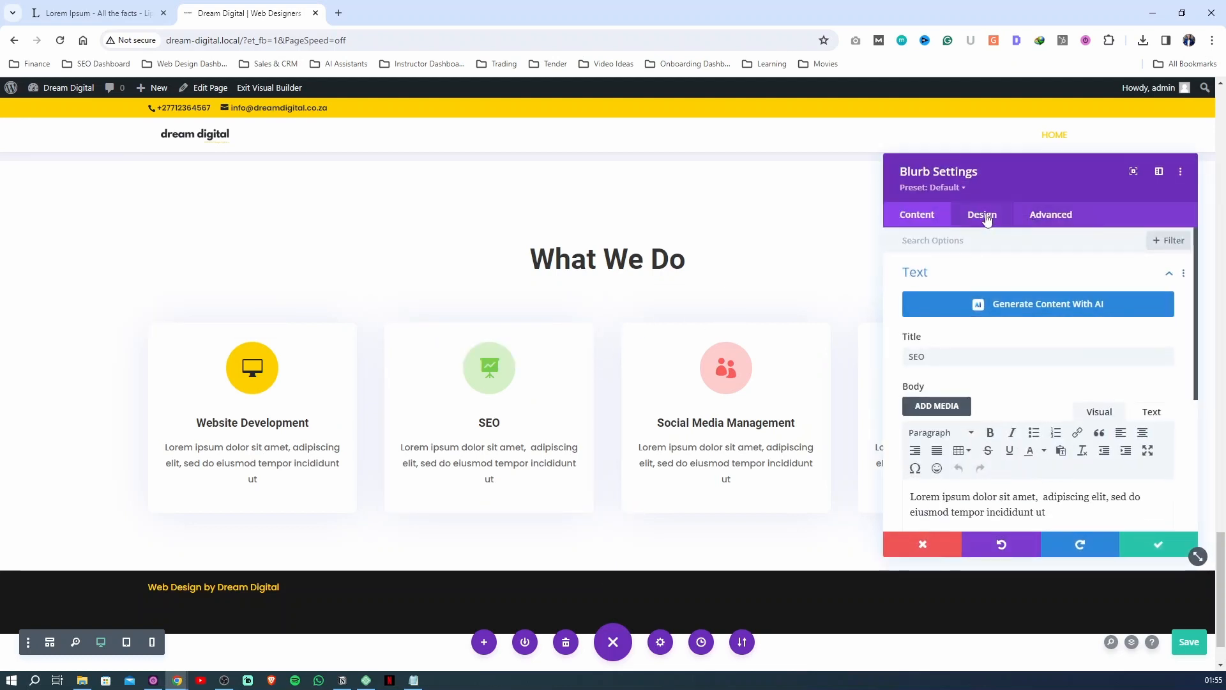
{"action": "left_click", "coordinate": [986, 215]}
{"action": "left_click", "coordinate": [1168, 275]}
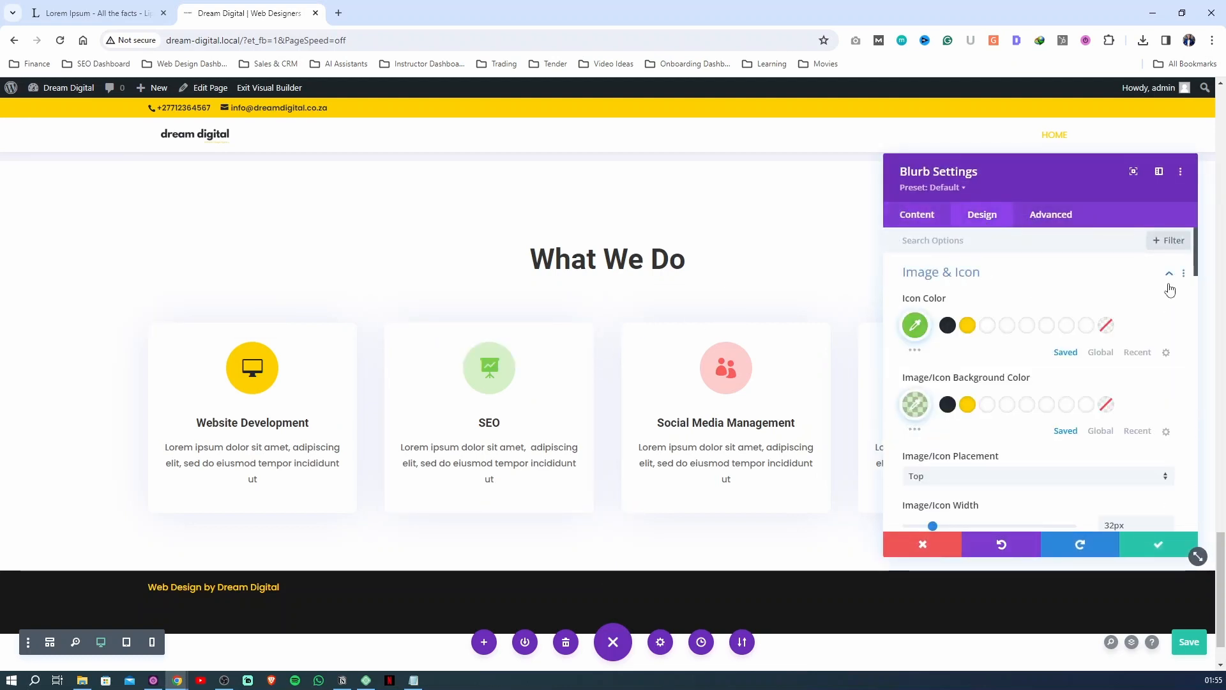
{"action": "left_click", "coordinate": [1183, 274]}
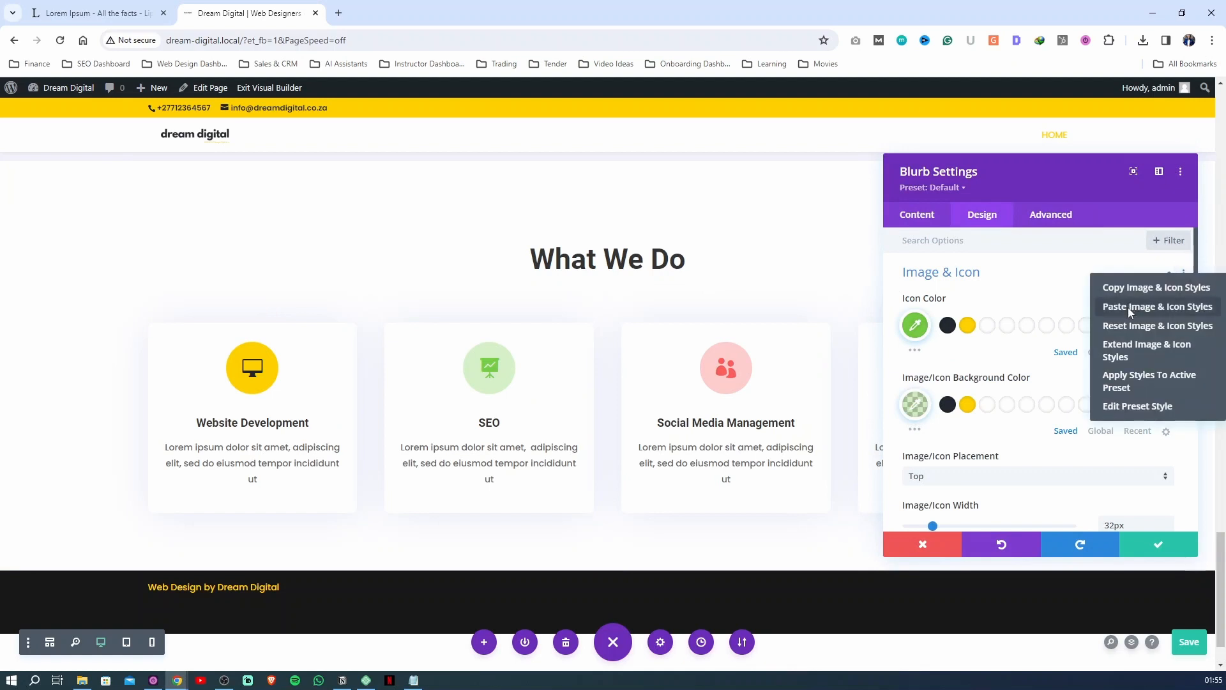
{"action": "left_click", "coordinate": [1130, 308]}
{"action": "left_click", "coordinate": [1159, 544]}
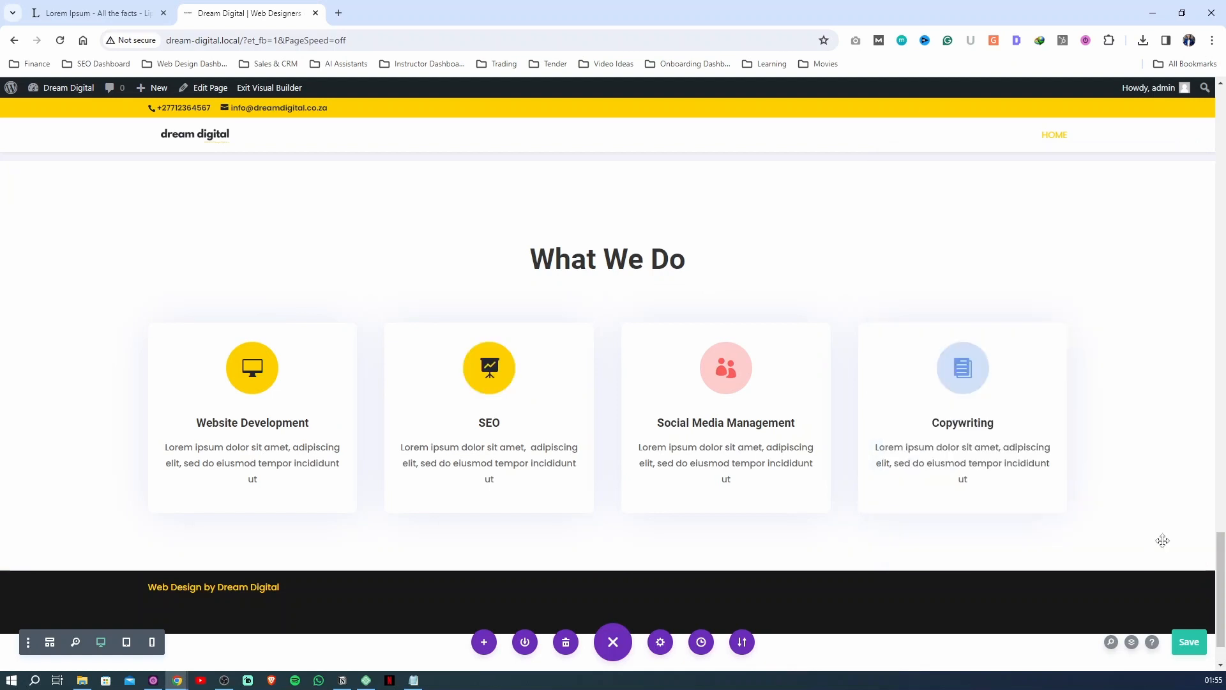
Paste the copied image and icon styles onto the Social Media Management card, apply its settings, and save the page
{"action": "left_click", "coordinate": [703, 355]}
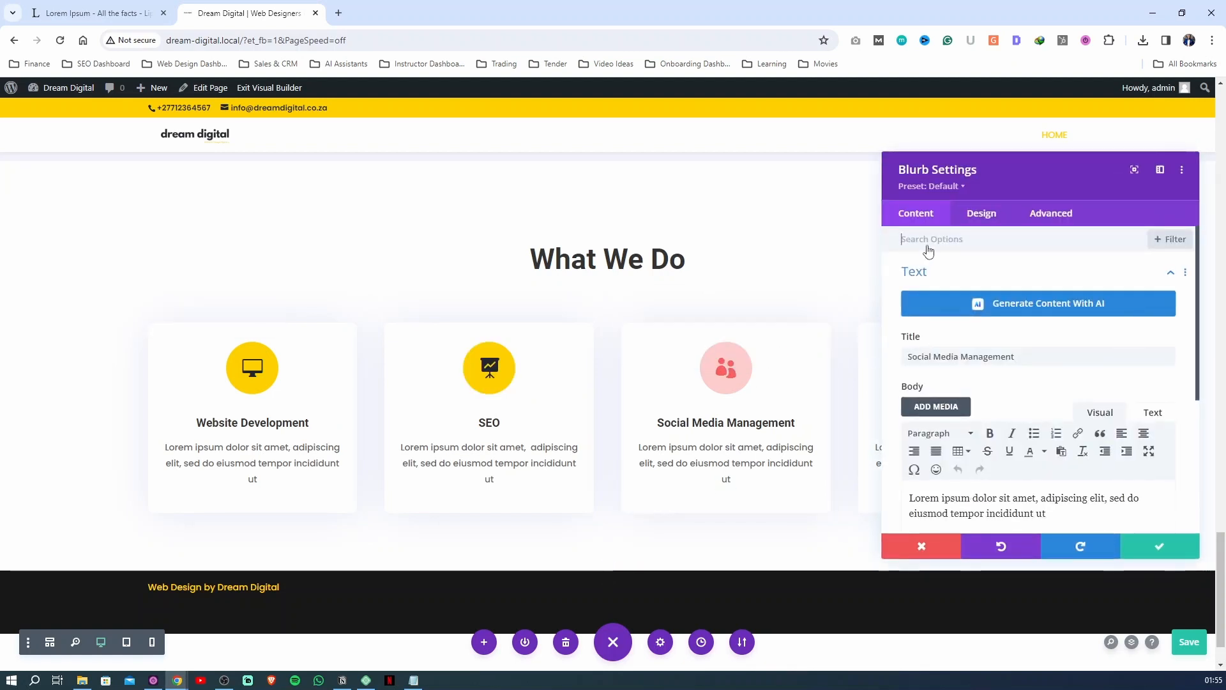
{"action": "left_click", "coordinate": [977, 216]}
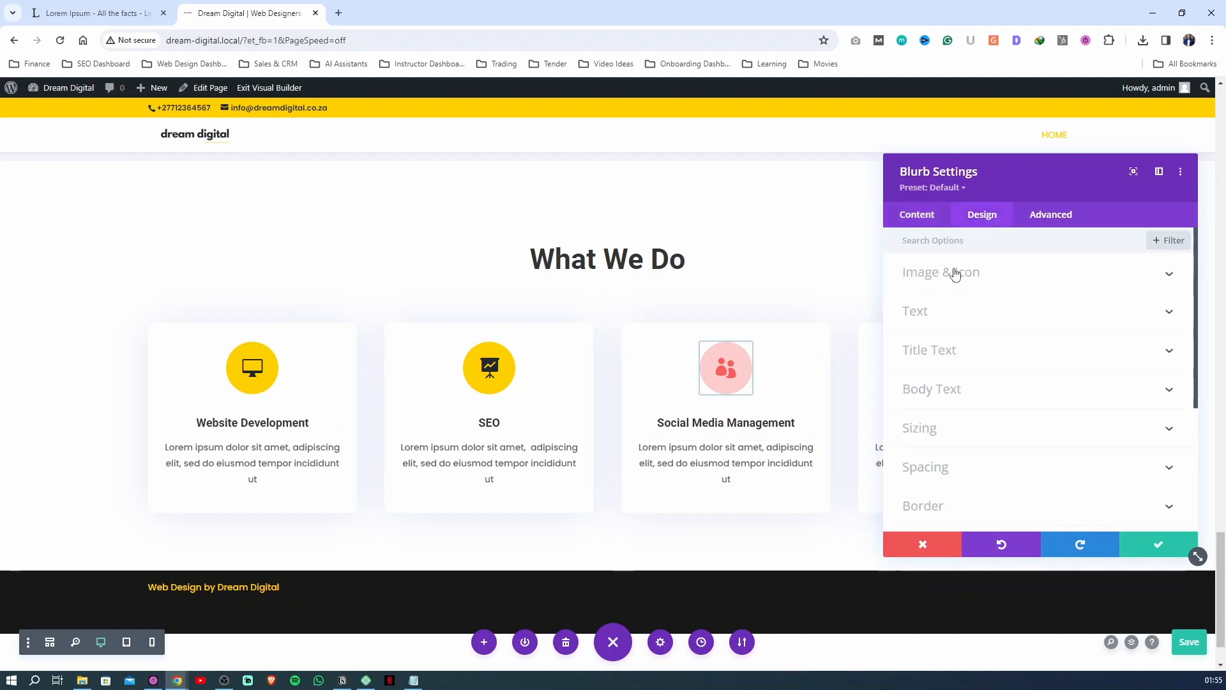
{"action": "left_click", "coordinate": [1153, 284]}
{"action": "left_click", "coordinate": [1183, 275]}
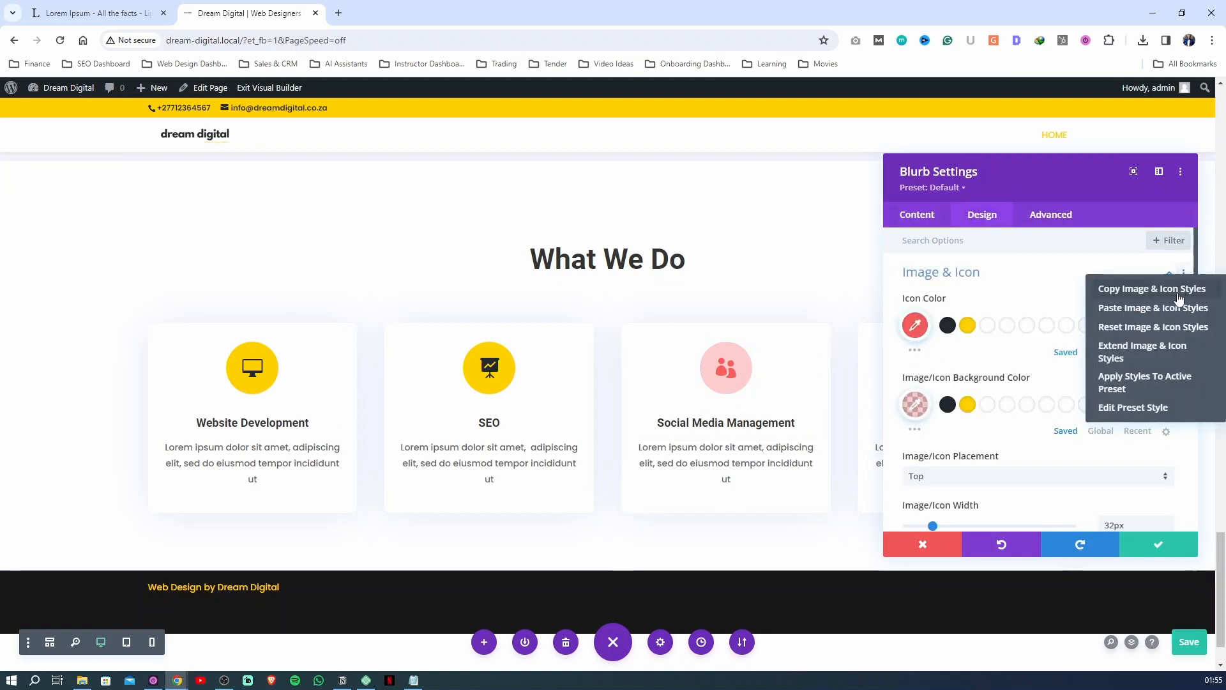
{"action": "left_click", "coordinate": [1144, 309]}
{"action": "left_click", "coordinate": [1179, 544]}
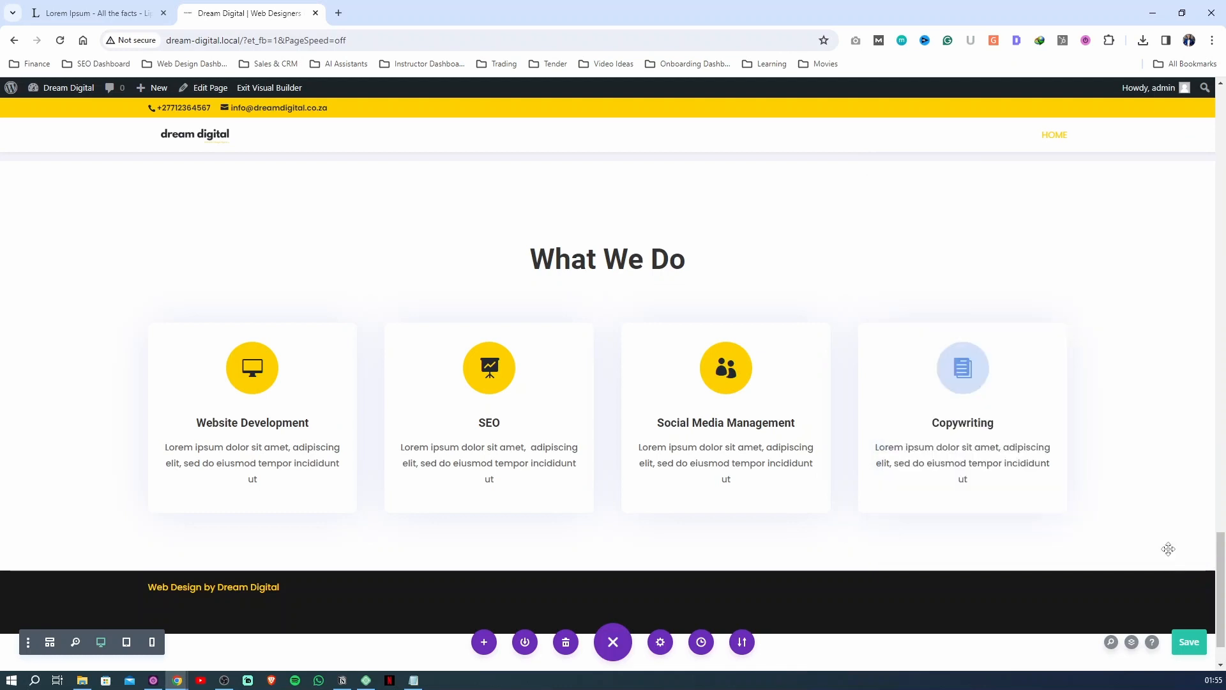
{"action": "key", "text": "ctrl+s"}
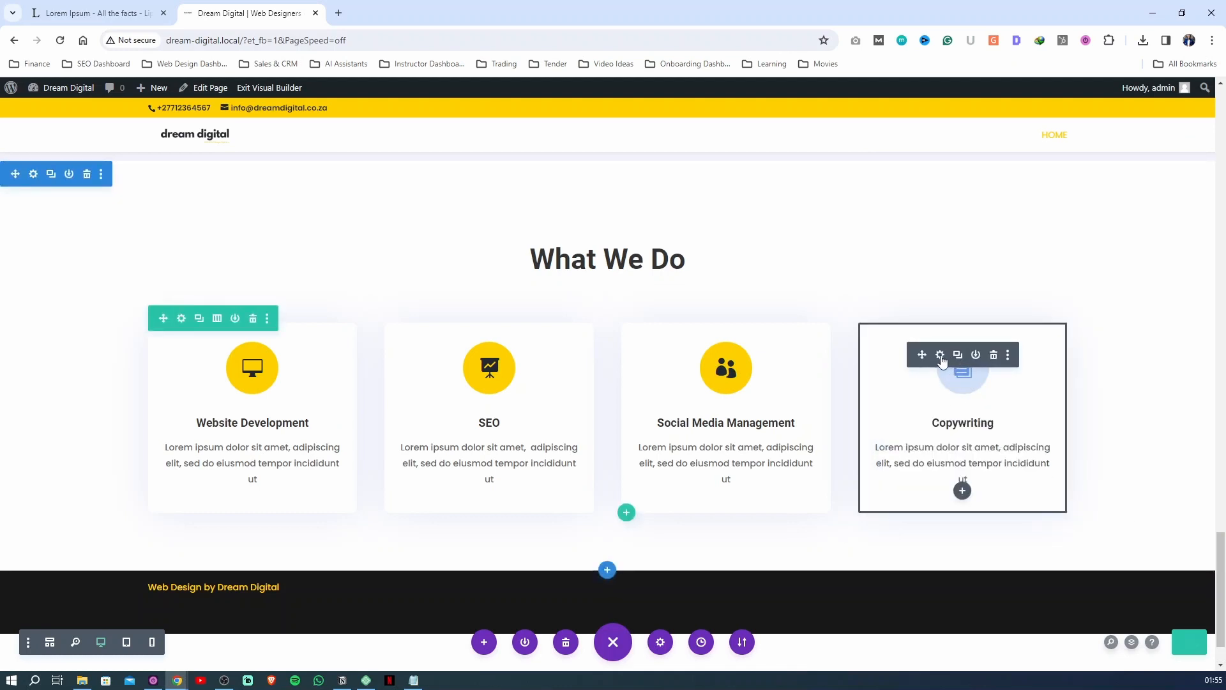
Paste the copied image and icon styles onto the Copywriting card and apply its blurb settings
{"action": "left_click", "coordinate": [941, 358]}
{"action": "left_click", "coordinate": [983, 217]}
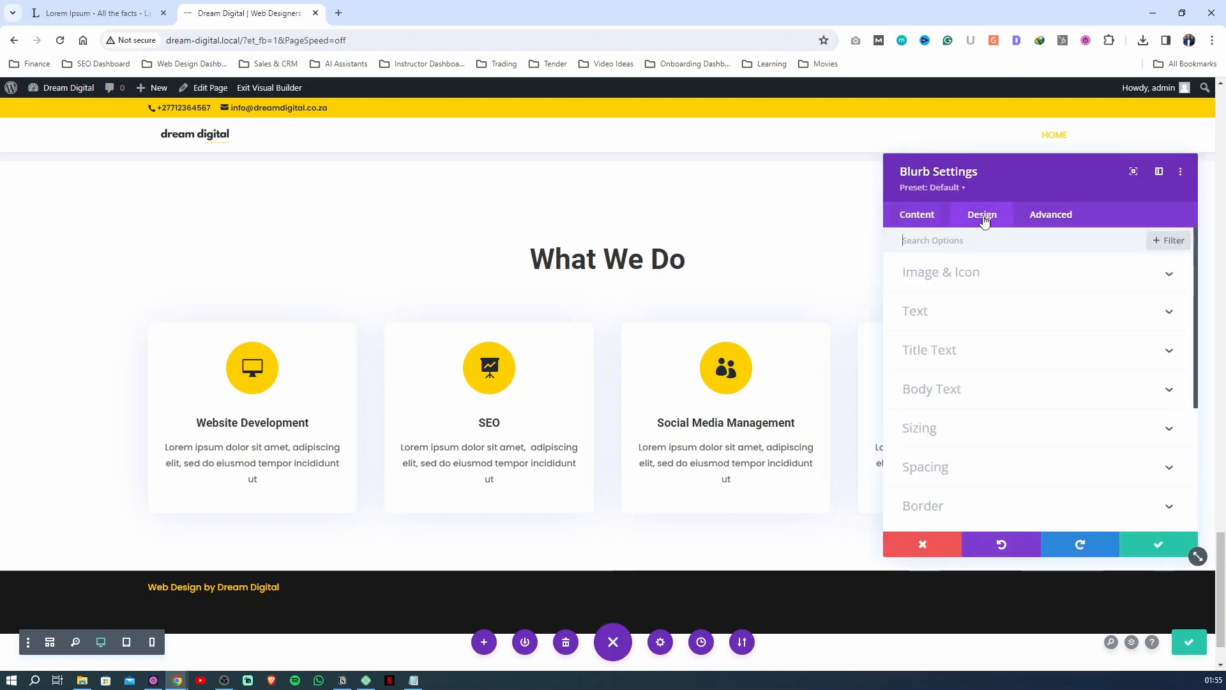
{"action": "left_click", "coordinate": [1134, 275]}
{"action": "right_click", "coordinate": [1174, 275]}
{"action": "left_click", "coordinate": [1124, 302]}
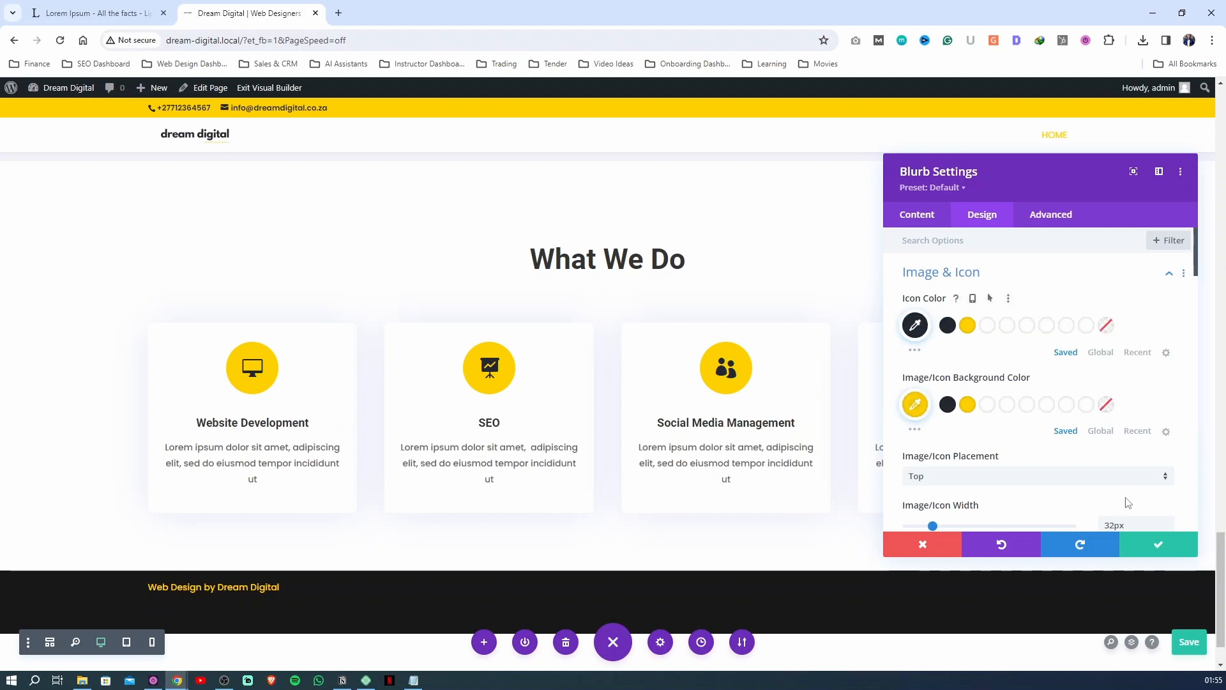
{"action": "left_click", "coordinate": [1159, 544]}
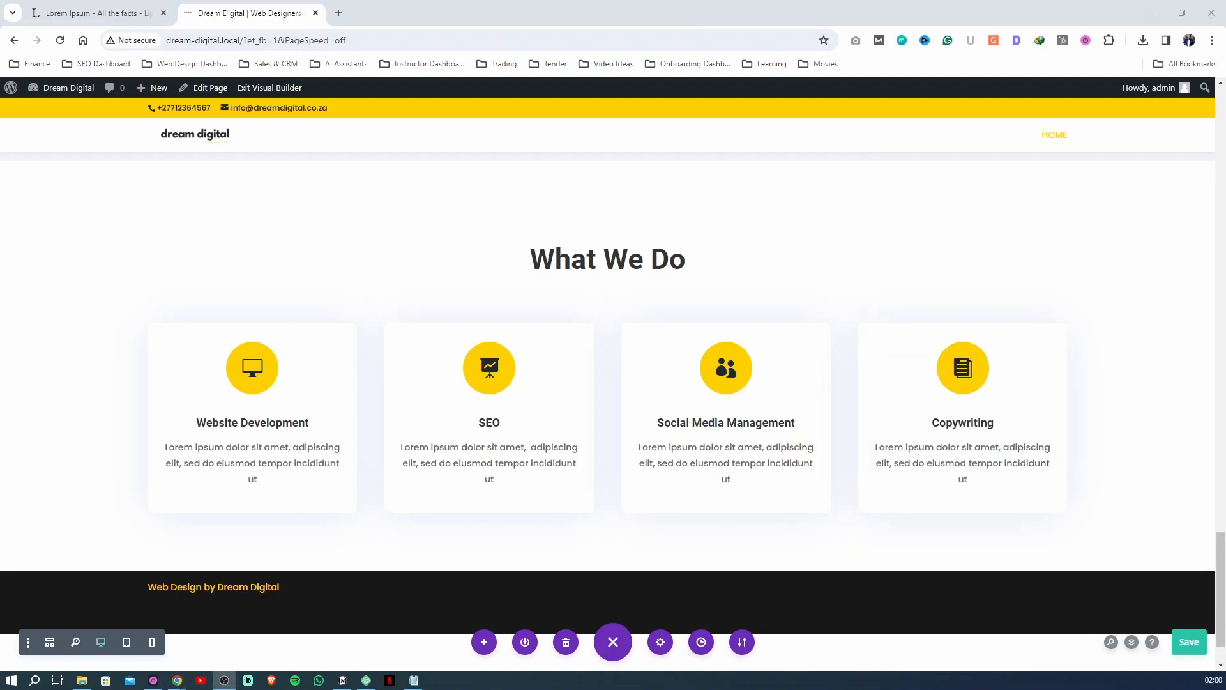
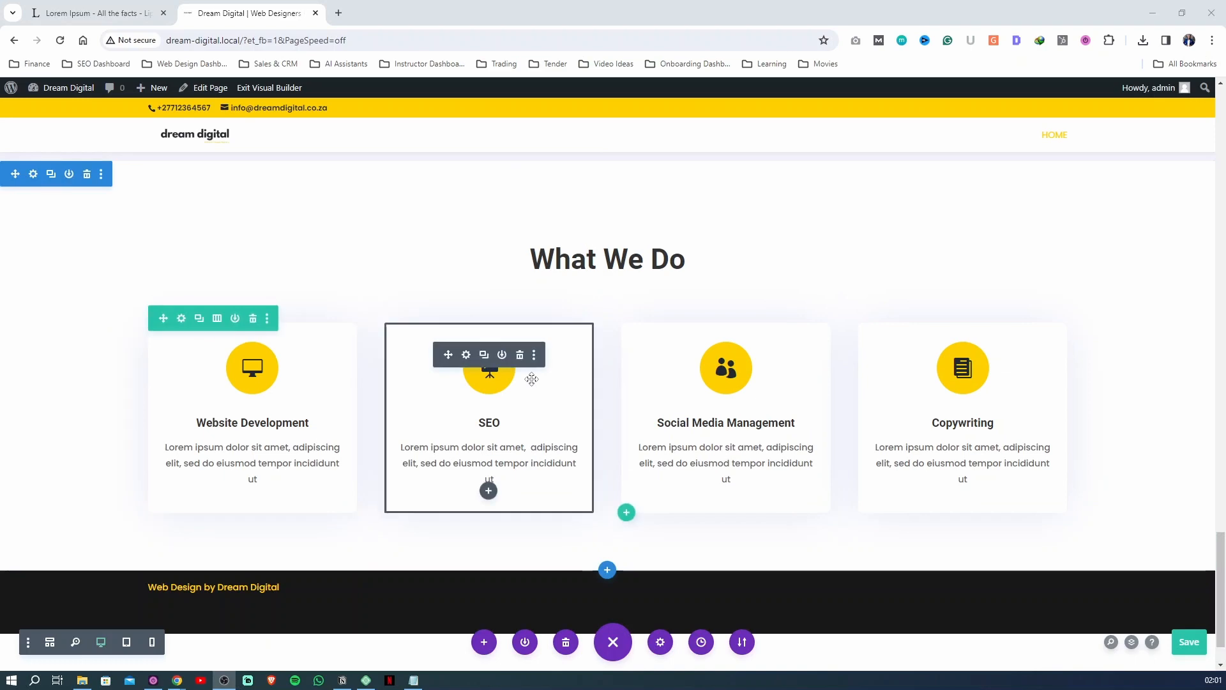
Duplicate the START WEB PROJECT button row in the Why Choose Us section and move the copy beneath the Recent Projects columns
{"action": "scroll", "coordinate": [581, 299], "scroll_direction": "up", "scroll_amount": 15}
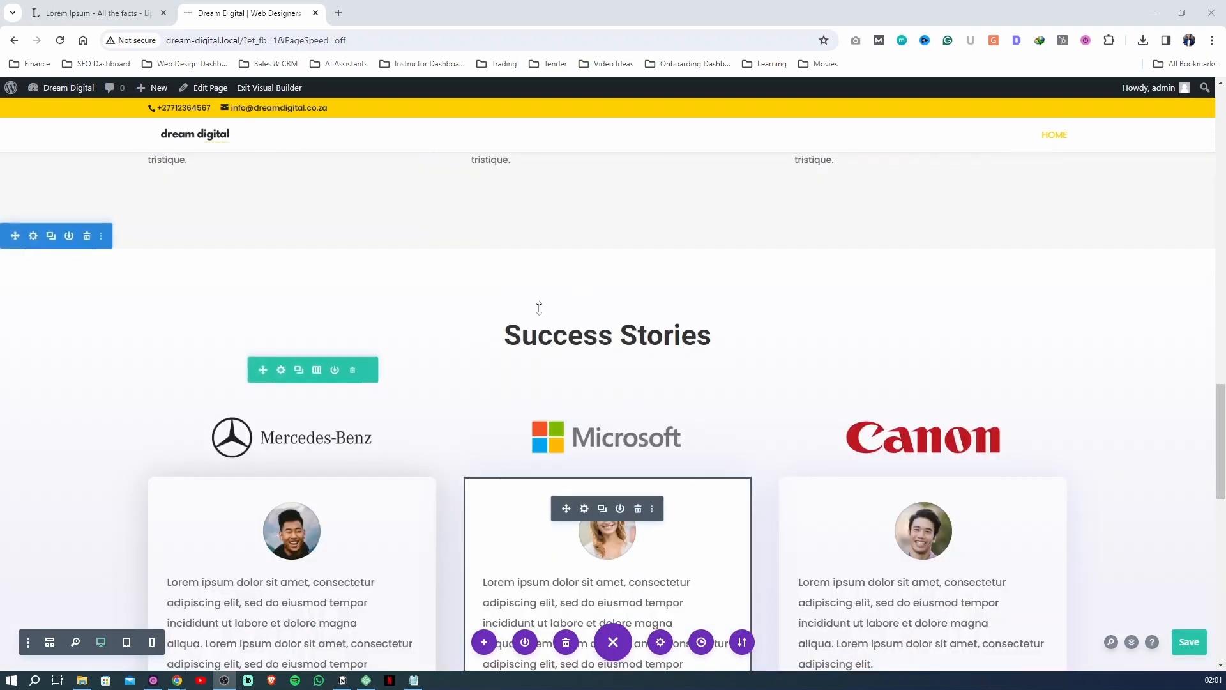
{"action": "scroll", "coordinate": [447, 357], "scroll_direction": "up", "scroll_amount": 8}
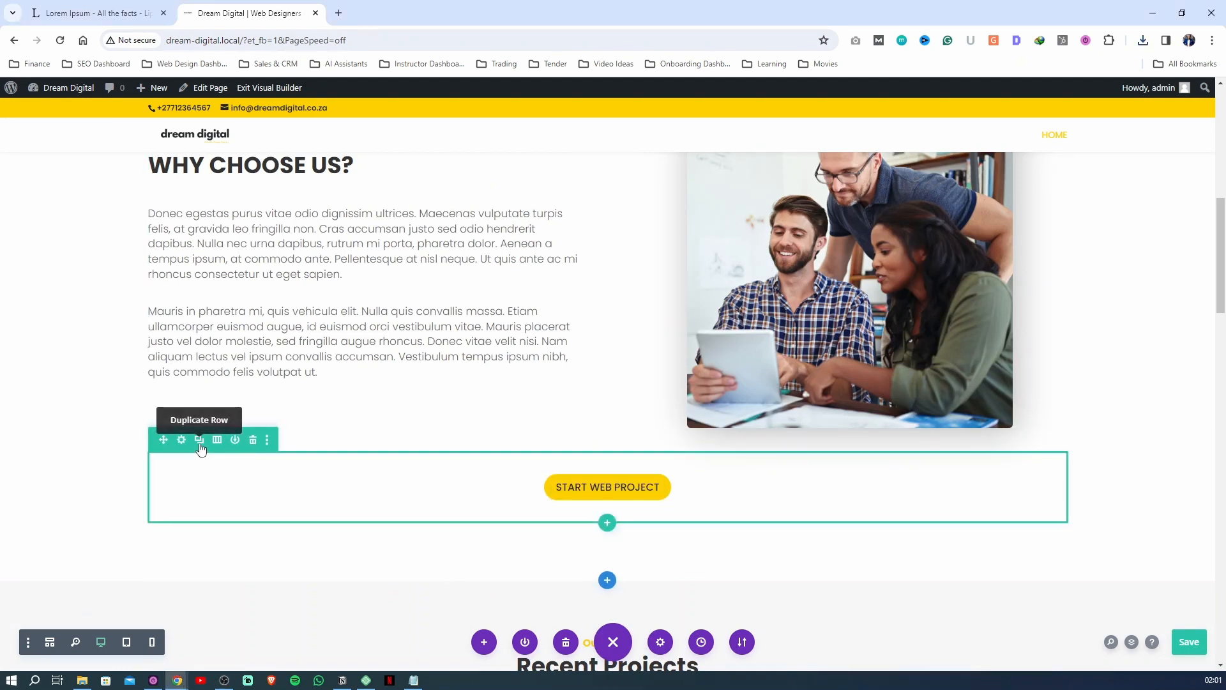
{"action": "left_click", "coordinate": [200, 440]}
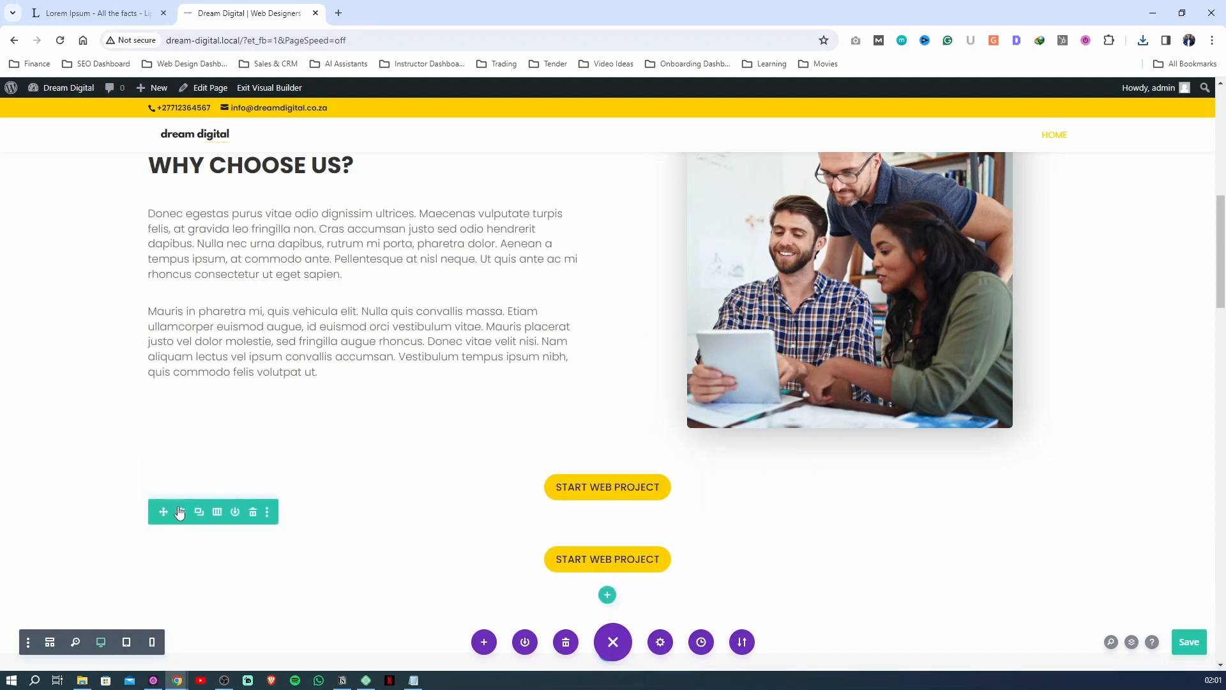
{"action": "left_click_drag", "start_coordinate": [163, 511], "coordinate": [229, 470]}
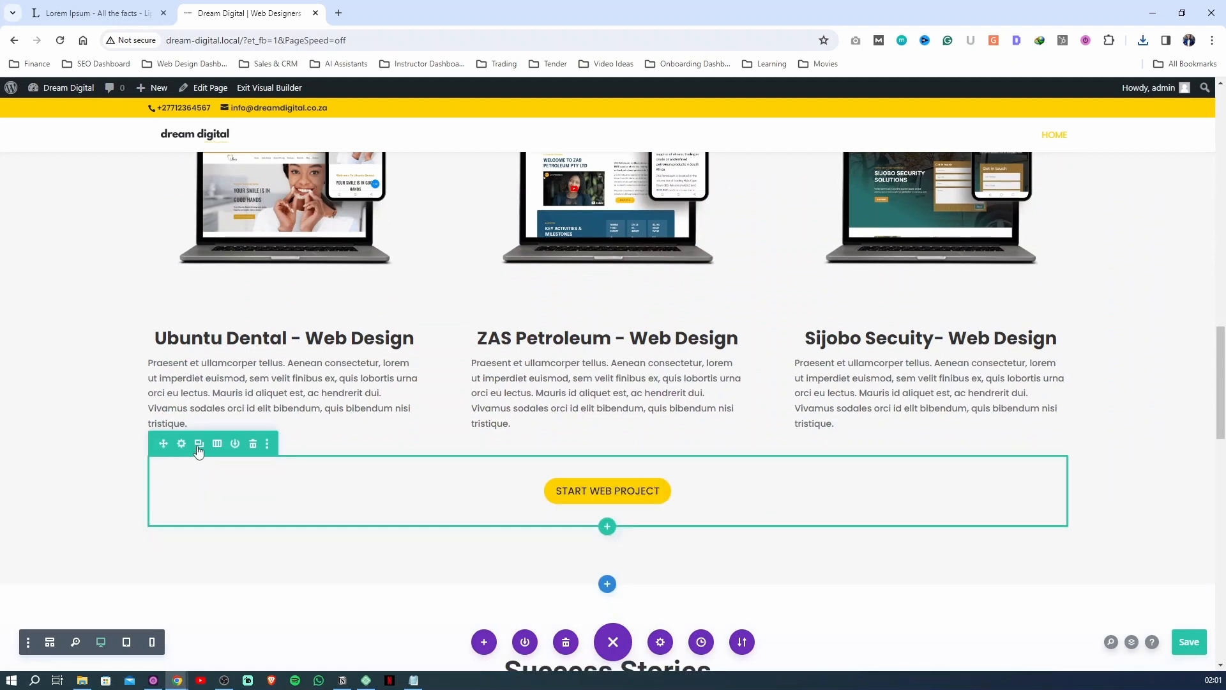
Duplicate the button row under Recent Projects and move the copy beneath the What We Do service cards
{"action": "left_click", "coordinate": [199, 450]}
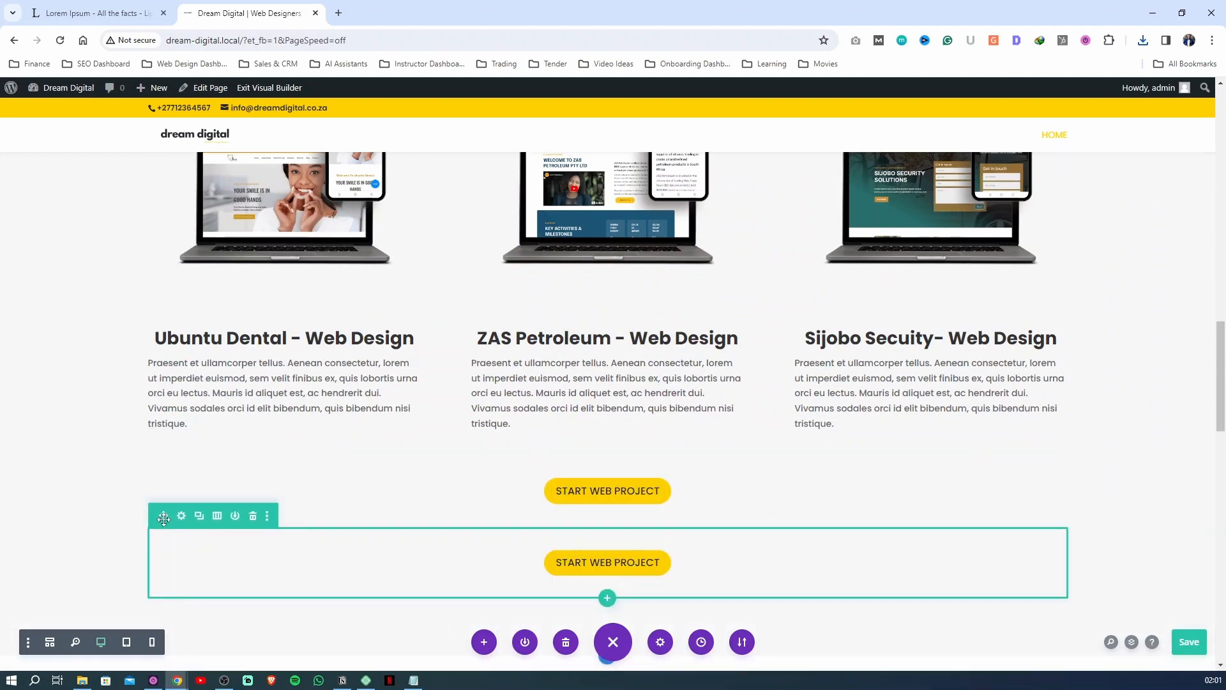
{"action": "left_click_drag", "start_coordinate": [163, 515], "coordinate": [267, 614]}
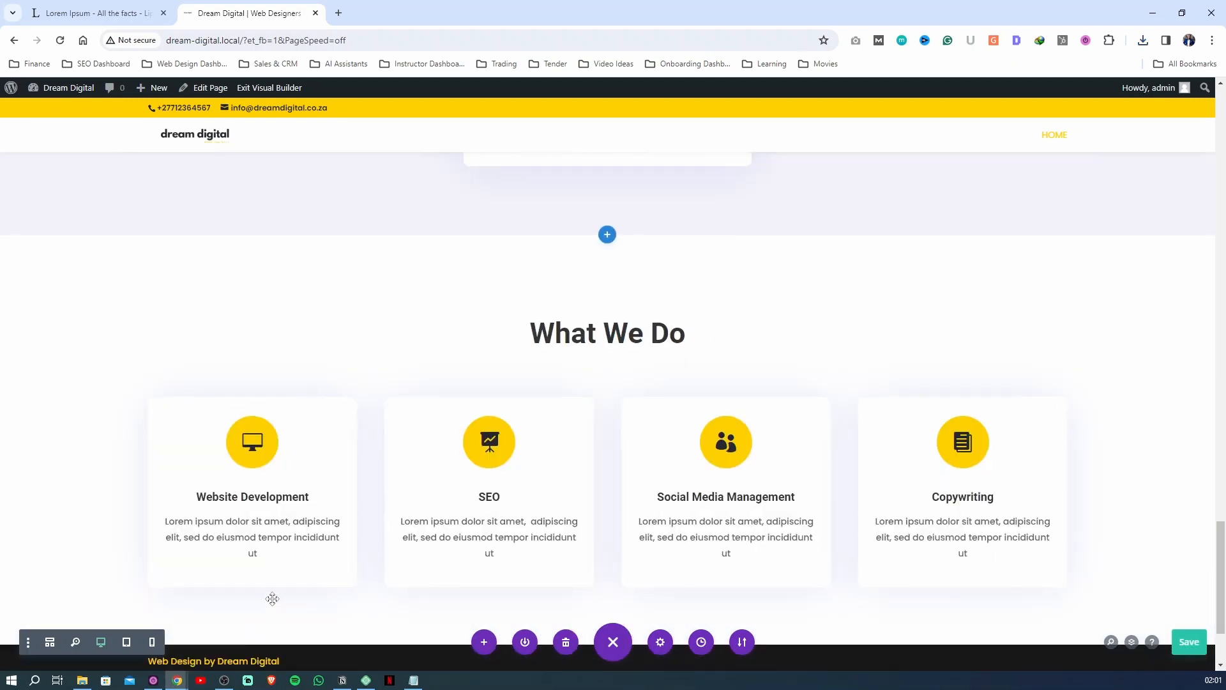
{"action": "scroll", "coordinate": [384, 460], "scroll_direction": "down", "scroll_amount": 3}
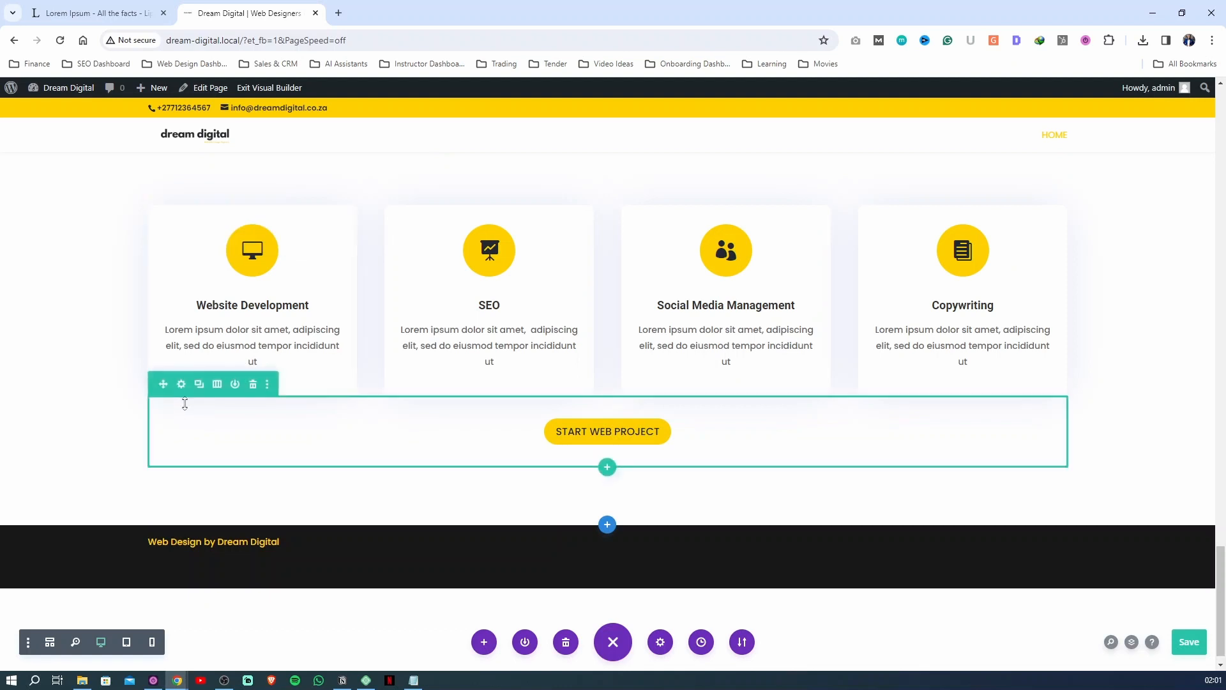
Set the top margin of the button row under the service cards to 60px and apply the row settings
{"action": "left_click", "coordinate": [181, 384]}
{"action": "left_click", "coordinate": [963, 224]}
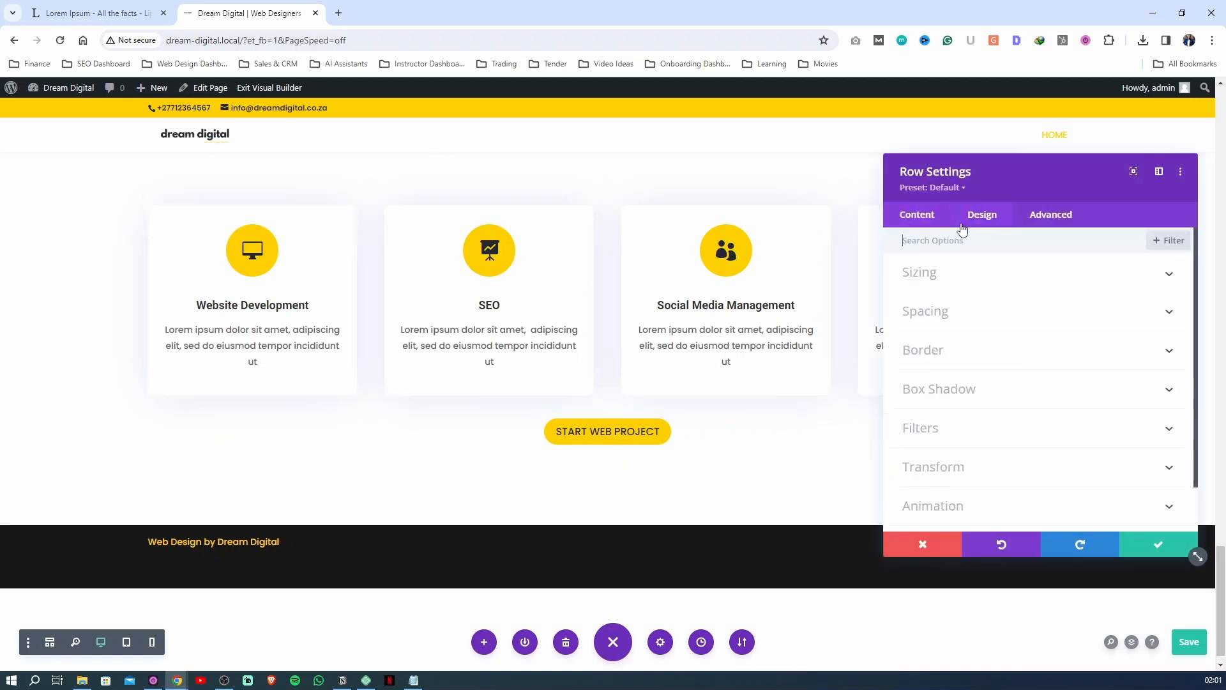
{"action": "left_click", "coordinate": [930, 319]}
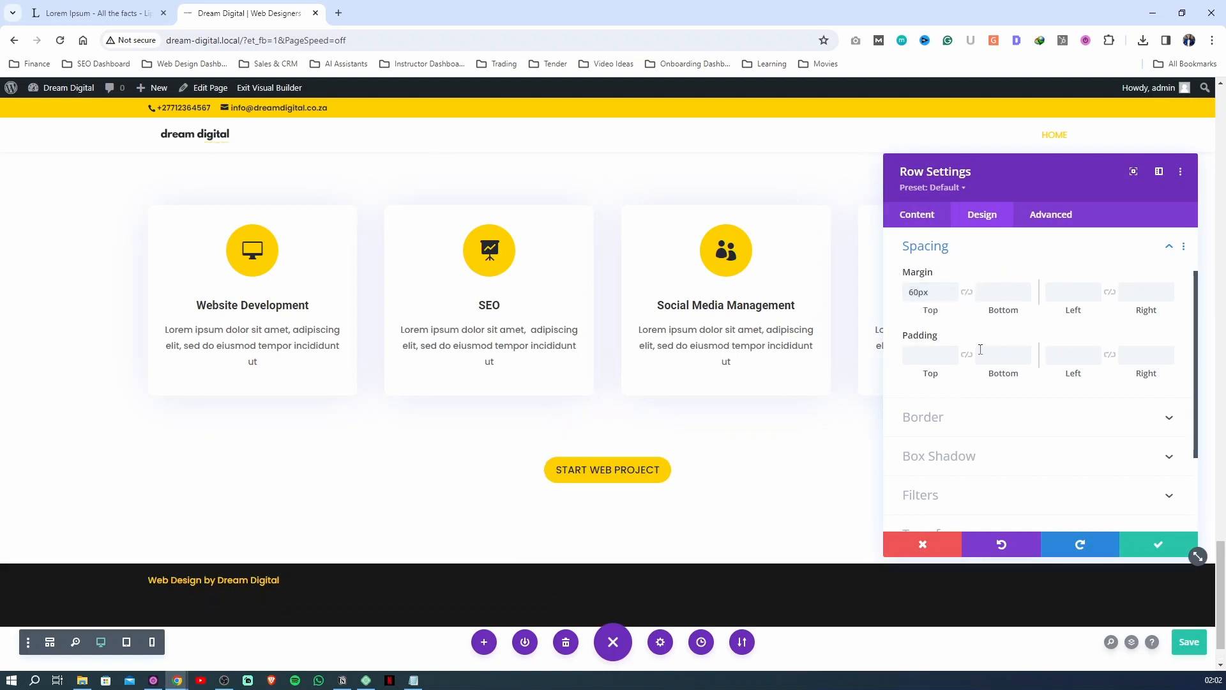
{"action": "left_click", "coordinate": [1141, 548]}
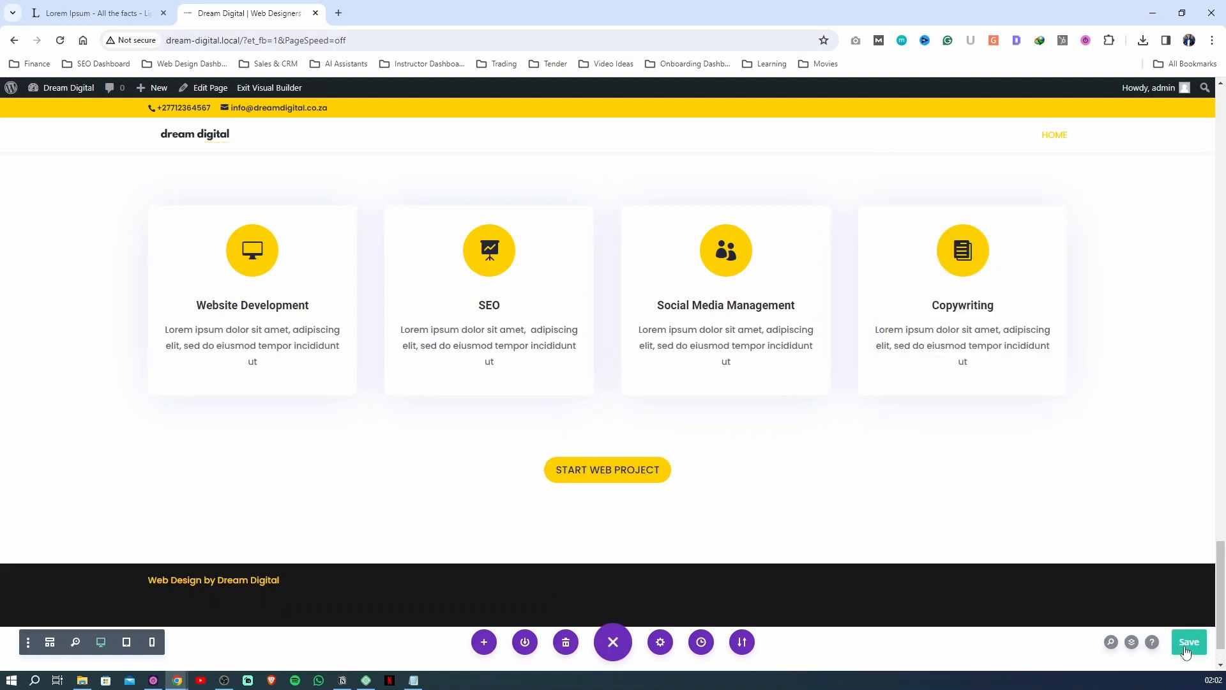
Add a regular section below What We Do with a row of two equal columns, without inserting a module yet
{"action": "scroll", "coordinate": [601, 511], "scroll_direction": "down", "scroll_amount": 1}
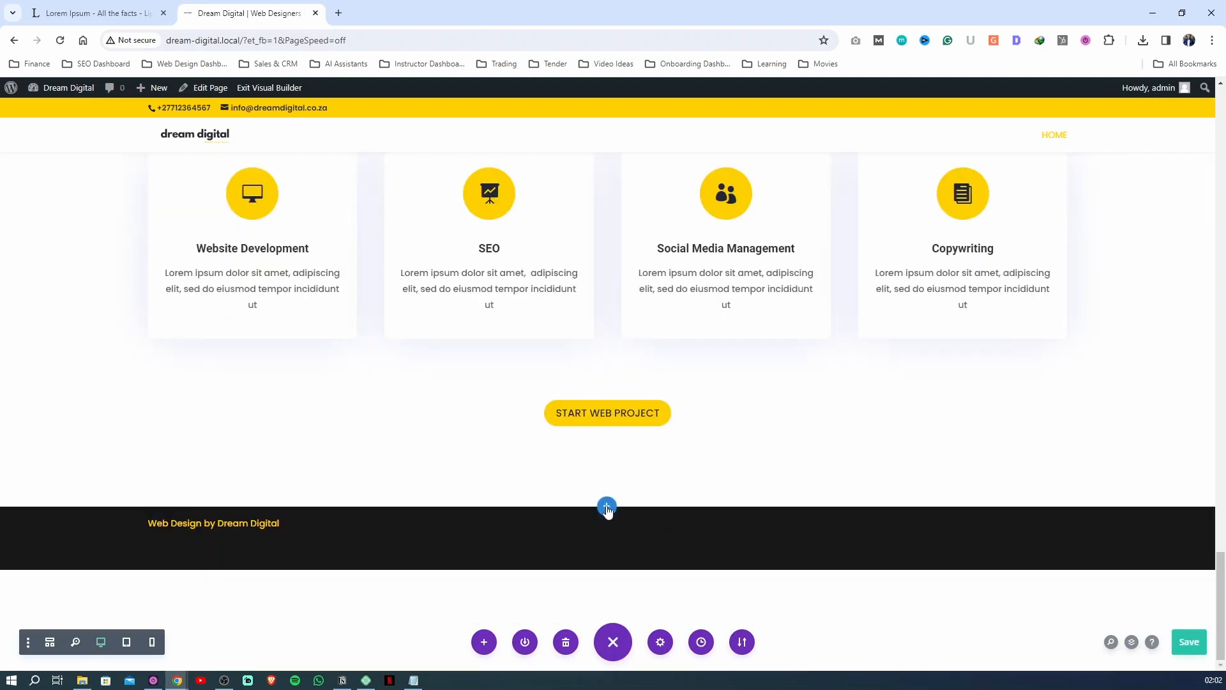
{"action": "left_click", "coordinate": [608, 507]}
{"action": "left_click", "coordinate": [530, 466]}
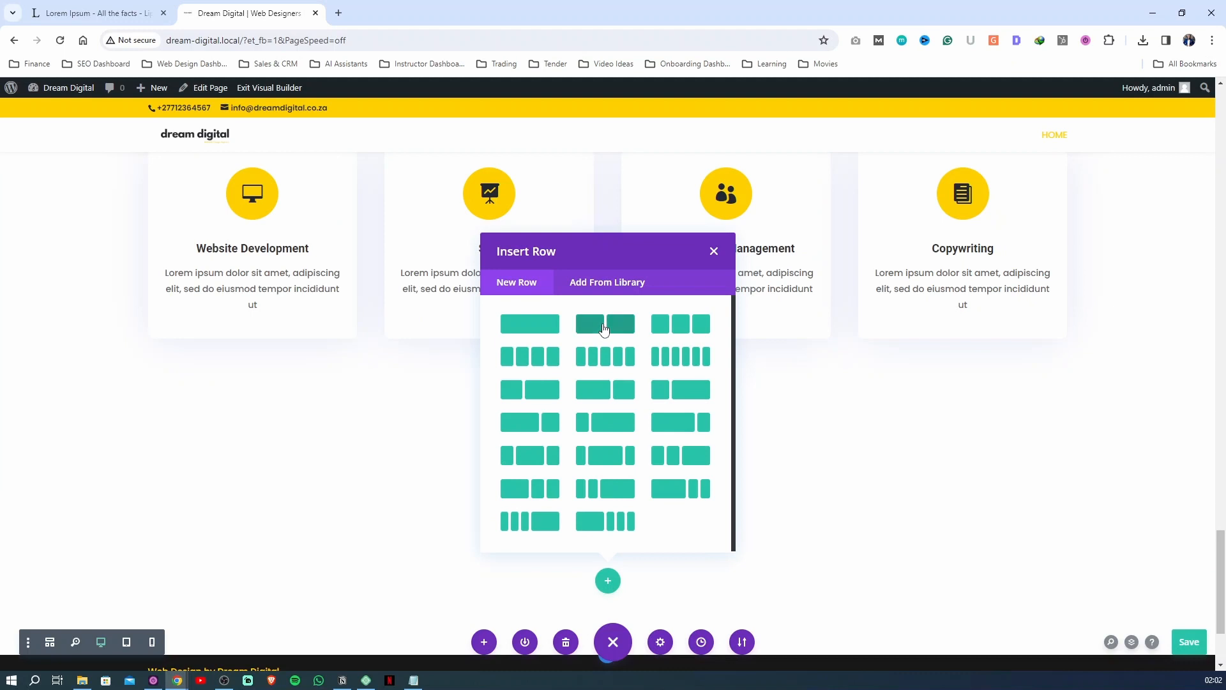
{"action": "left_click", "coordinate": [602, 326]}
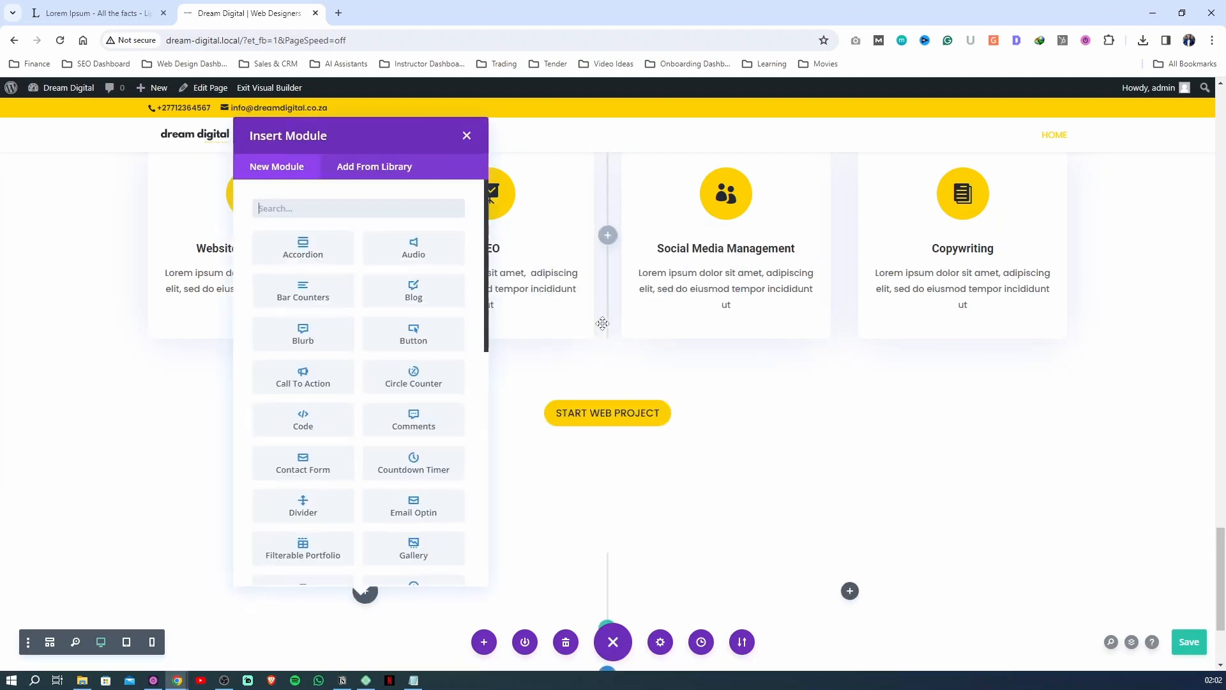
{"action": "left_click", "coordinate": [466, 136]}
{"action": "scroll", "coordinate": [438, 454], "scroll_direction": "down", "scroll_amount": 3}
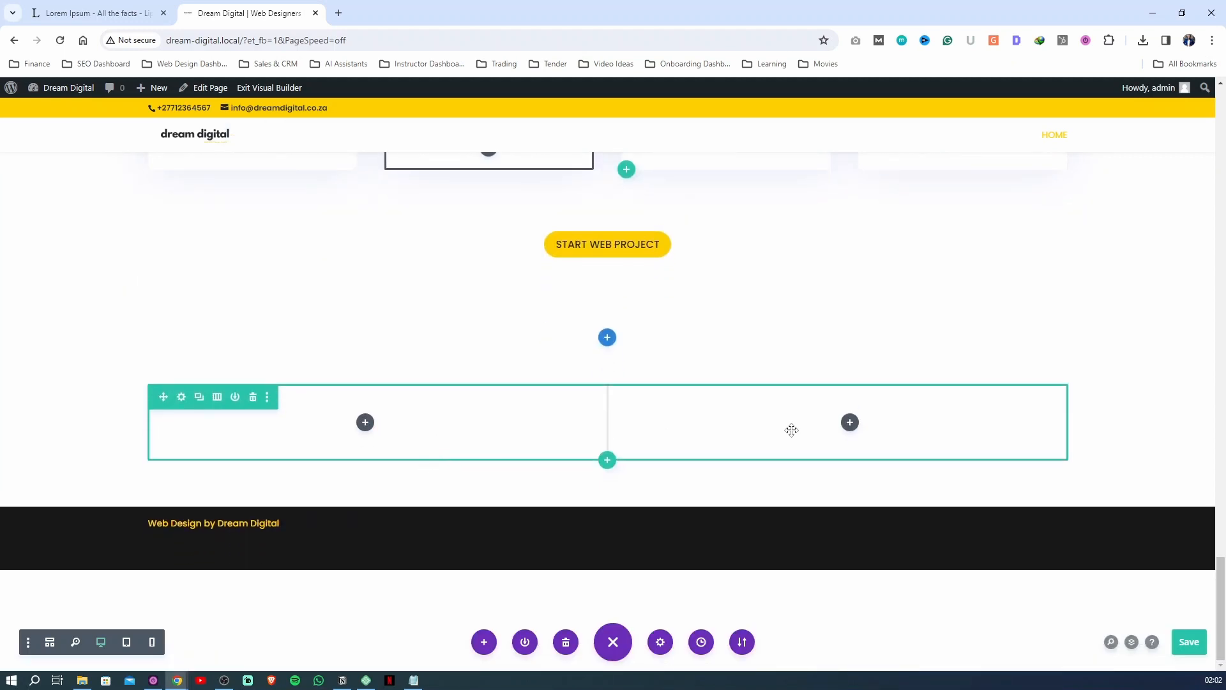
Insert an Image module in the second column of the new row
{"action": "left_click", "coordinate": [849, 423]}
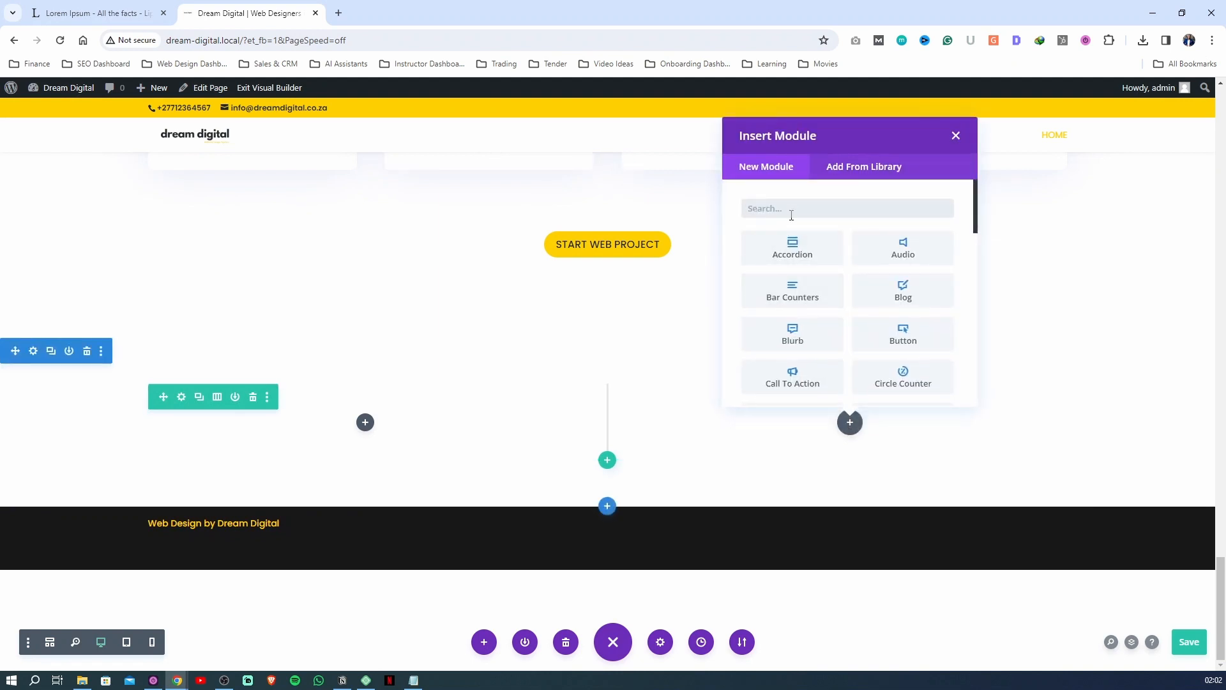
{"action": "type", "text": "im"}
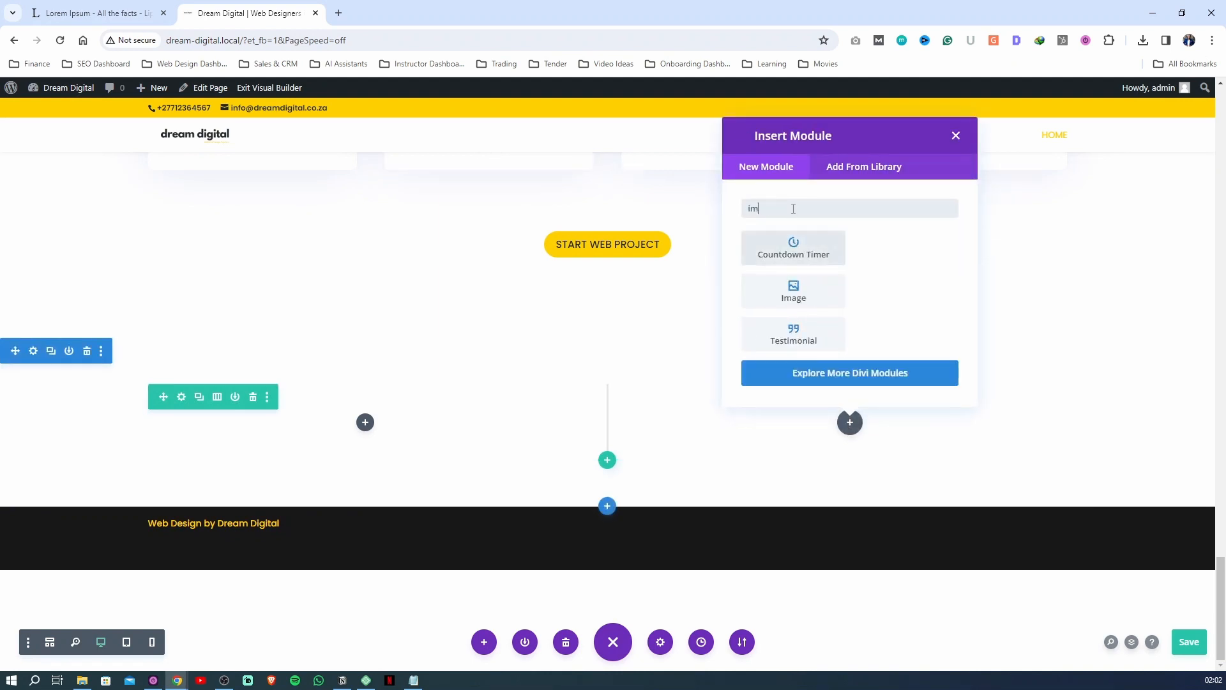
{"action": "left_click", "coordinate": [792, 288]}
Move the contact us image from Downloads into the course folder's Image Assets folder and upload it as the module's image
{"action": "left_click", "coordinate": [1014, 370]}
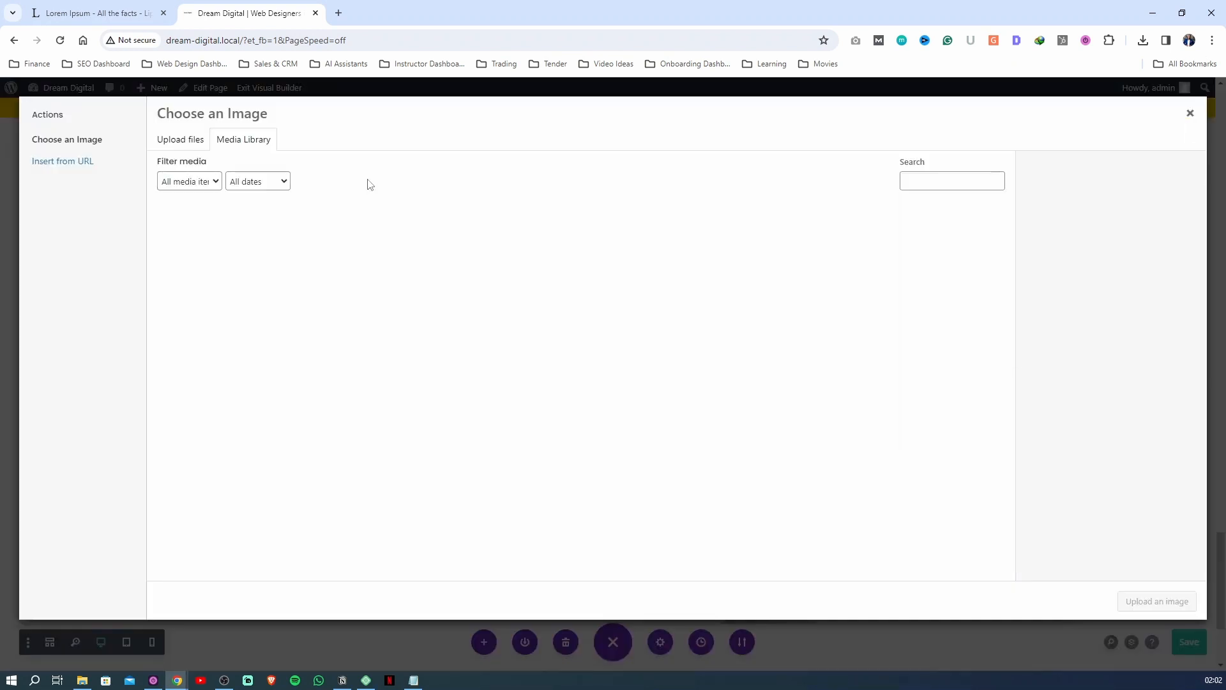
{"action": "left_click", "coordinate": [195, 141]}
{"action": "left_click", "coordinate": [684, 371]}
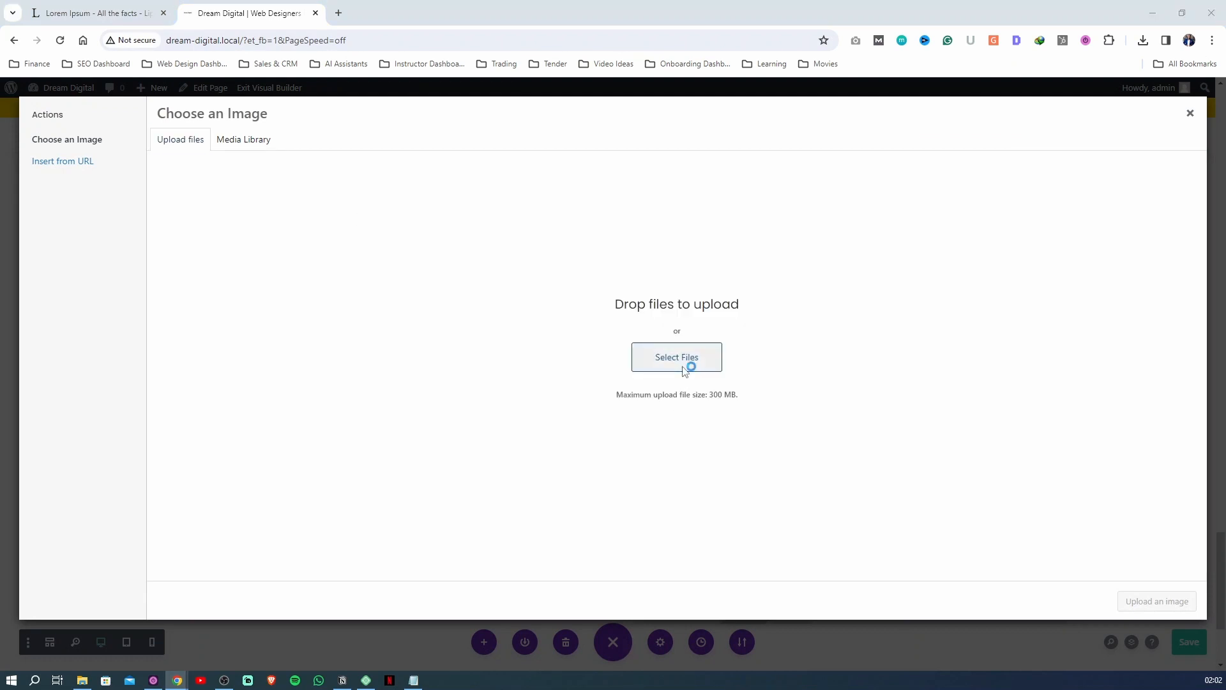
{"action": "left_click", "coordinate": [58, 186]}
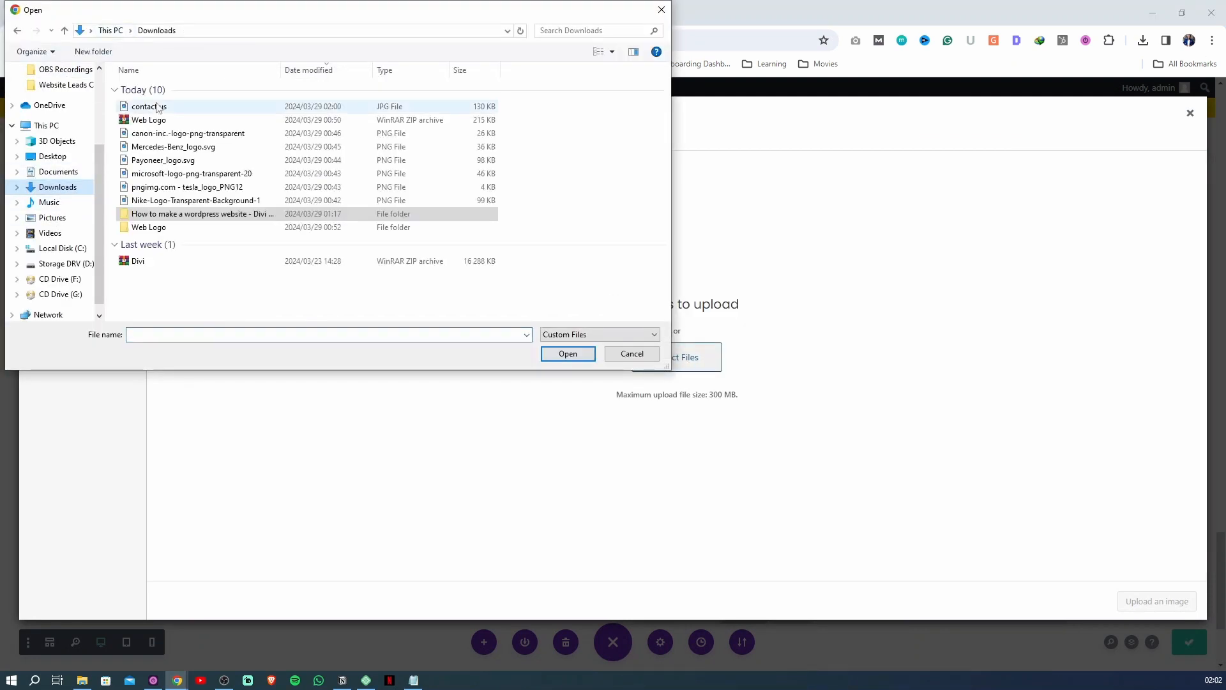
{"action": "left_click", "coordinate": [158, 108]}
{"action": "left_click_drag", "start_coordinate": [158, 108], "coordinate": [164, 215]}
{"action": "double_click", "coordinate": [164, 200]}
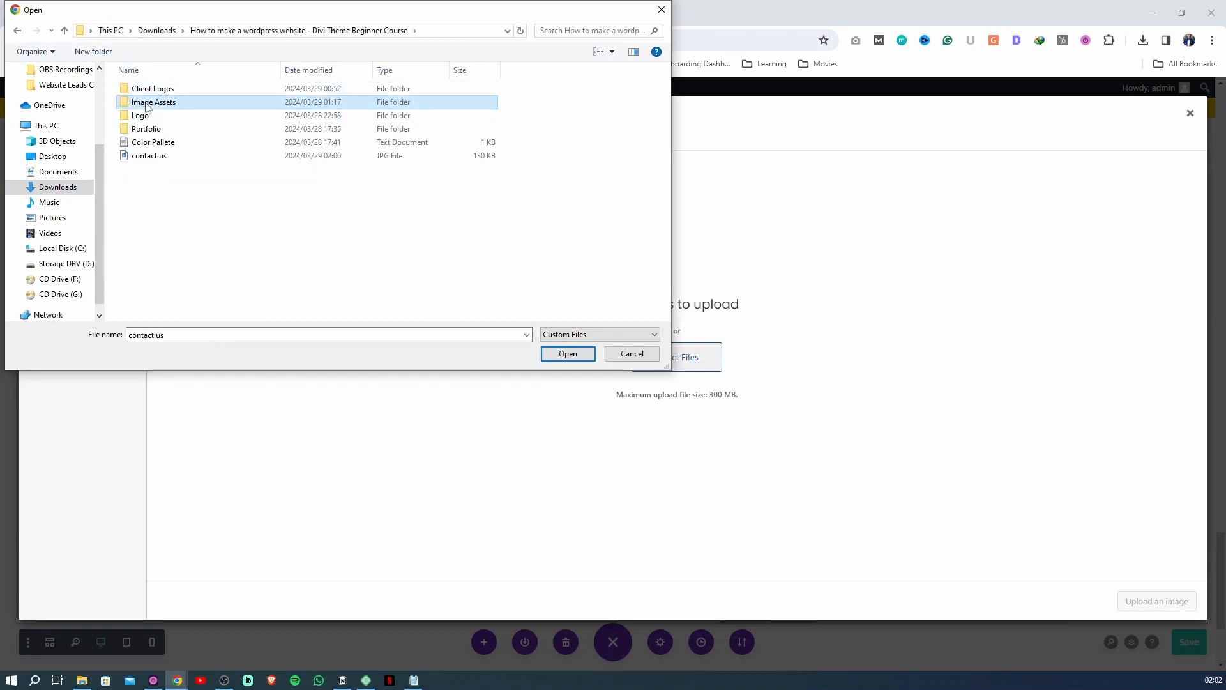
{"action": "left_click_drag", "start_coordinate": [149, 155], "coordinate": [154, 103]}
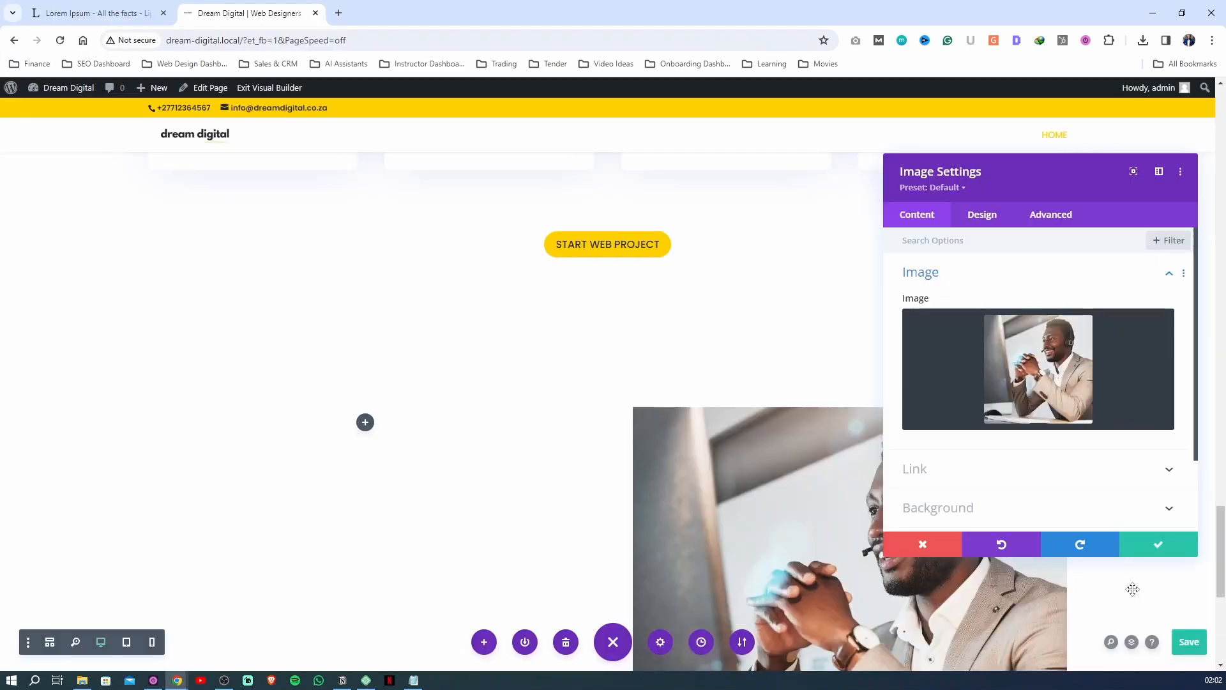
Set the image's maximum width to 75%, after trying 80% and 60%
{"action": "left_click", "coordinate": [984, 217]}
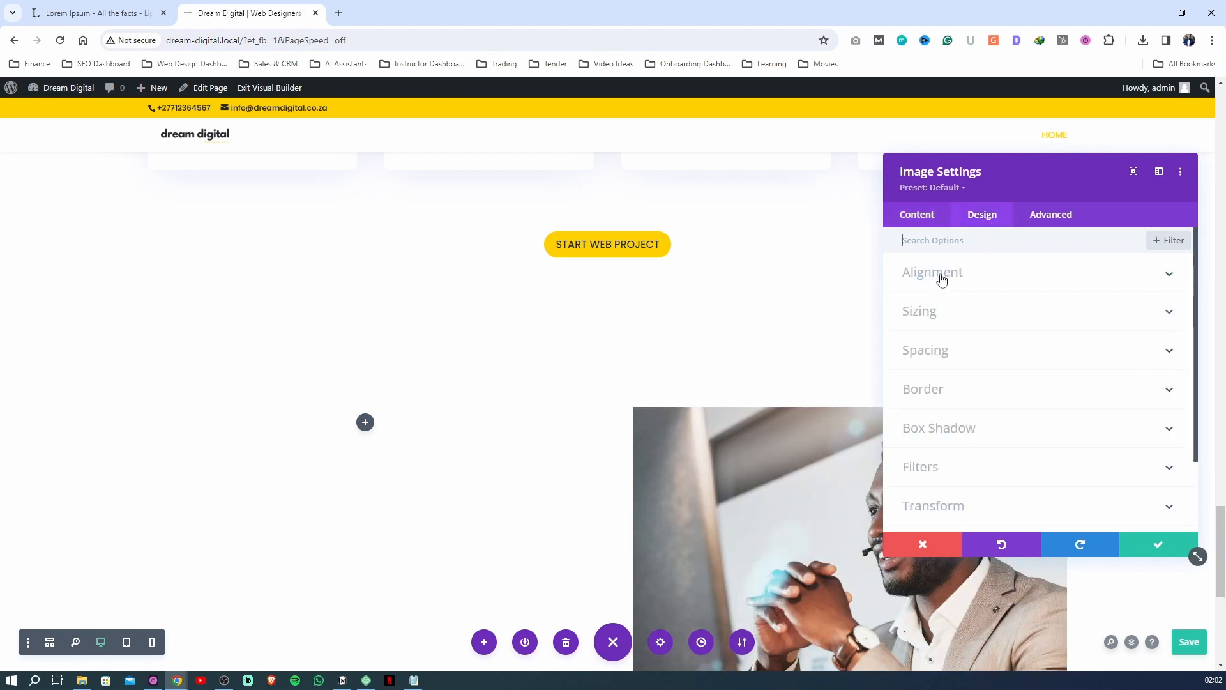
{"action": "left_click", "coordinate": [945, 318]}
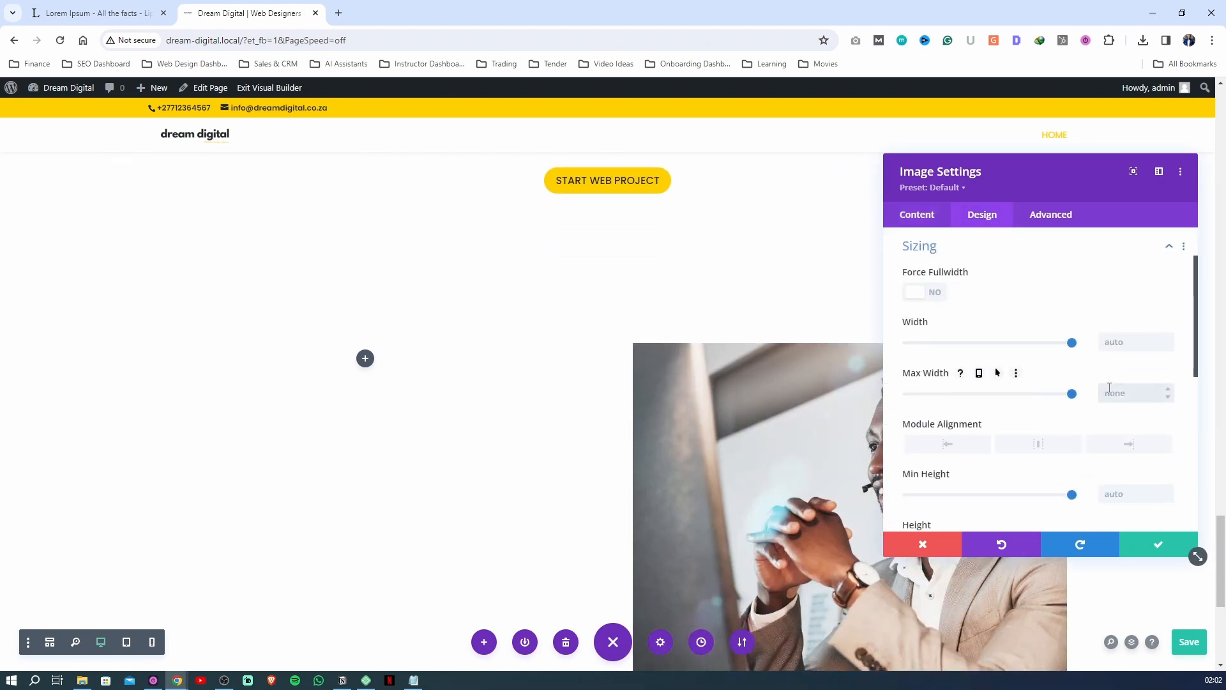
{"action": "left_click", "coordinate": [892, 405]}
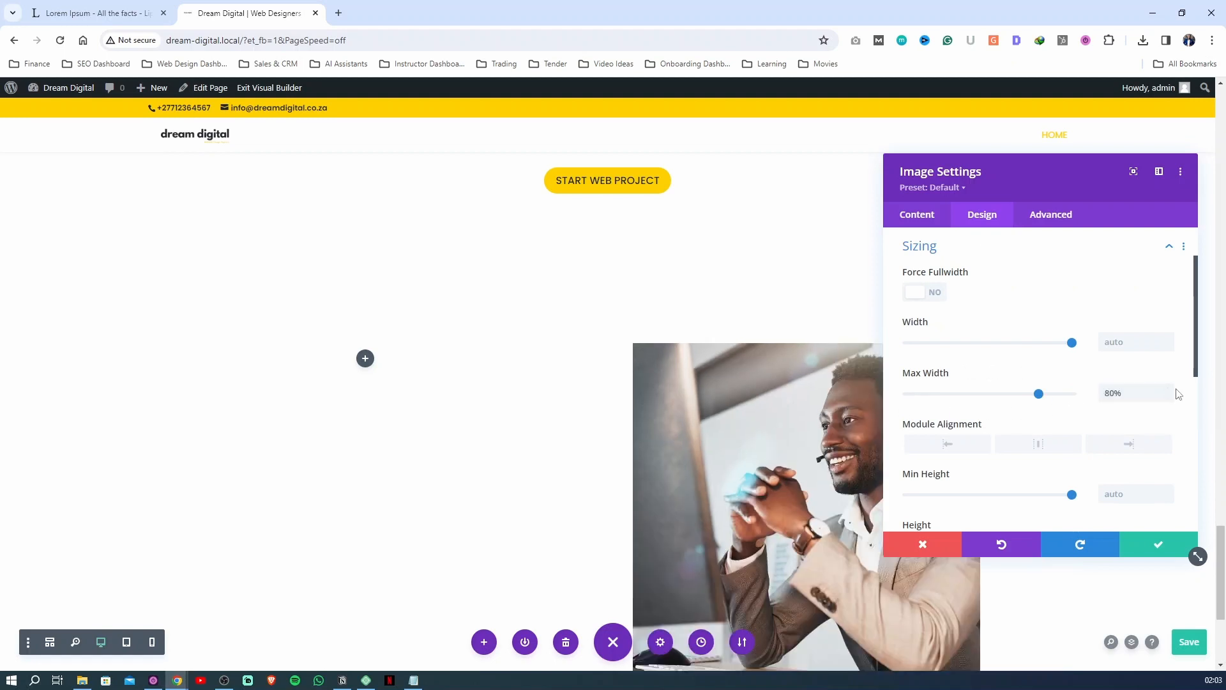
{"action": "left_click_drag", "start_coordinate": [1118, 394], "coordinate": [1098, 396]}
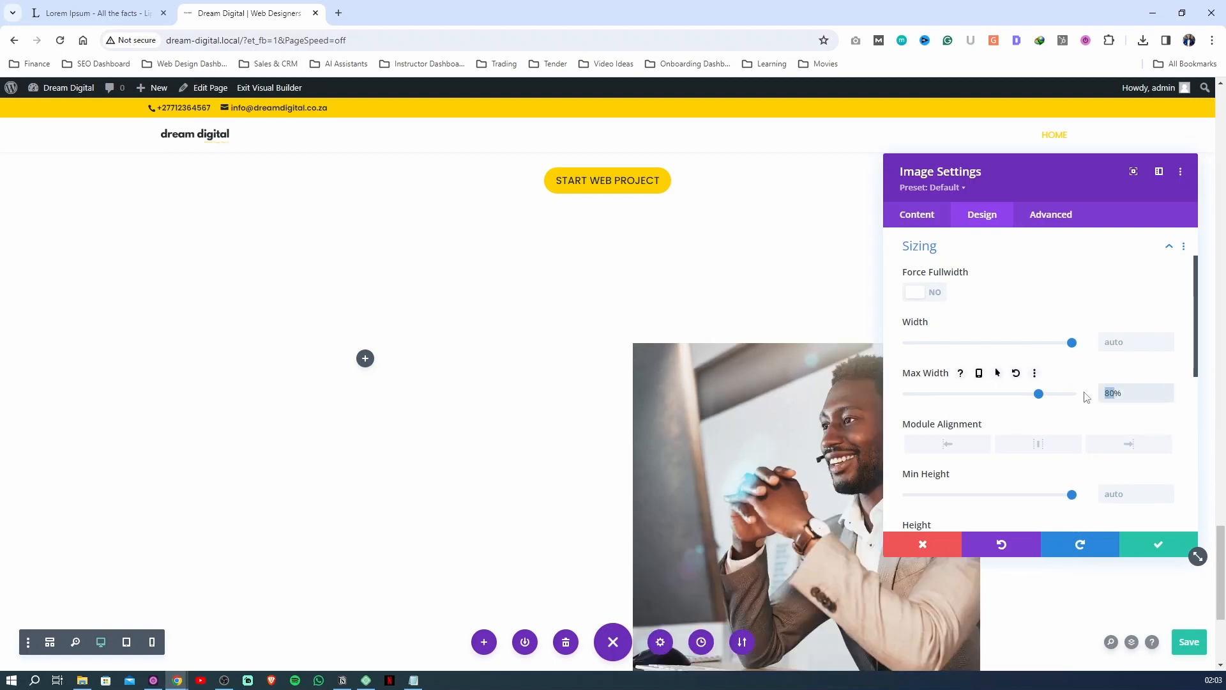
{"action": "type", "text": "60"}
{"action": "left_click", "coordinate": [892, 412]}
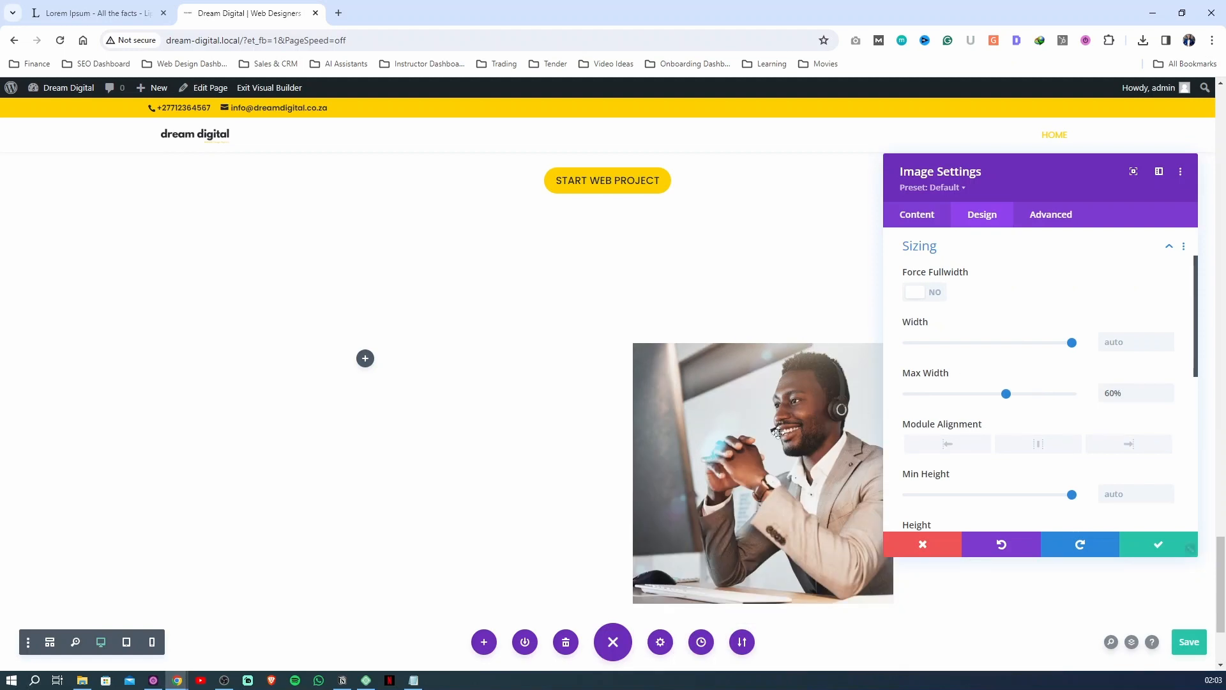
{"action": "left_click_drag", "start_coordinate": [1115, 390], "coordinate": [1080, 399]}
{"action": "left_click", "coordinate": [937, 412]}
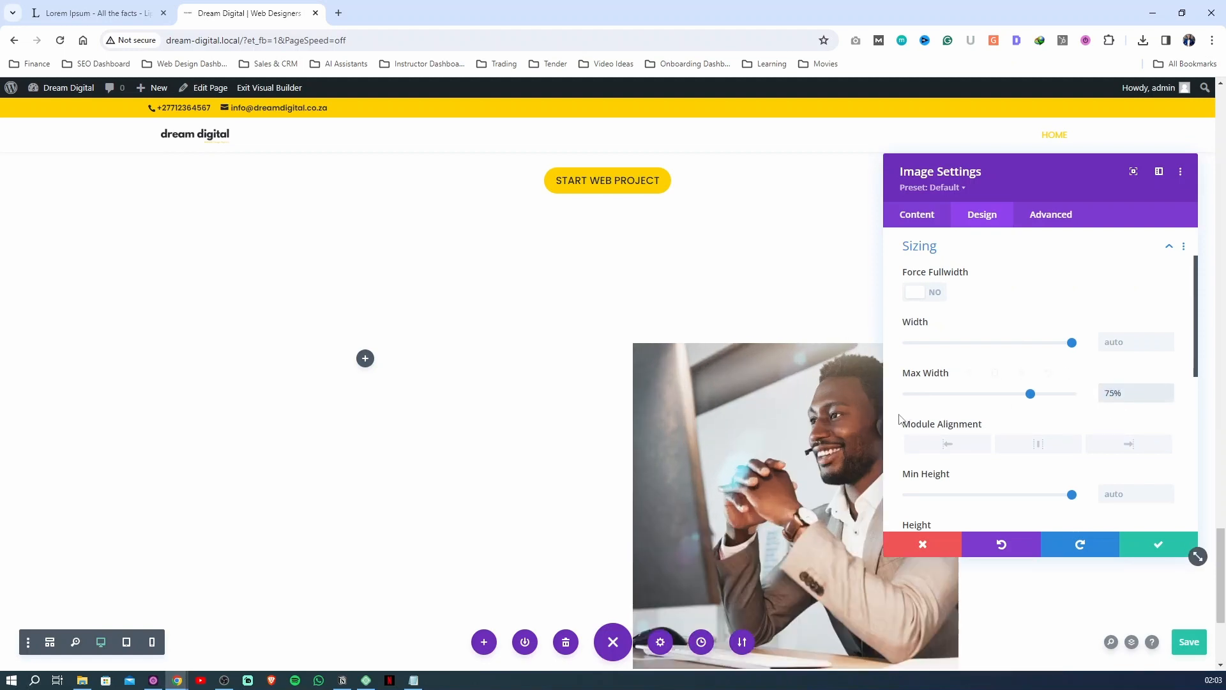
Round all four corners of the image to 6px, apply the image settings and save the page
{"action": "scroll", "coordinate": [932, 420], "scroll_direction": "down", "scroll_amount": 8}
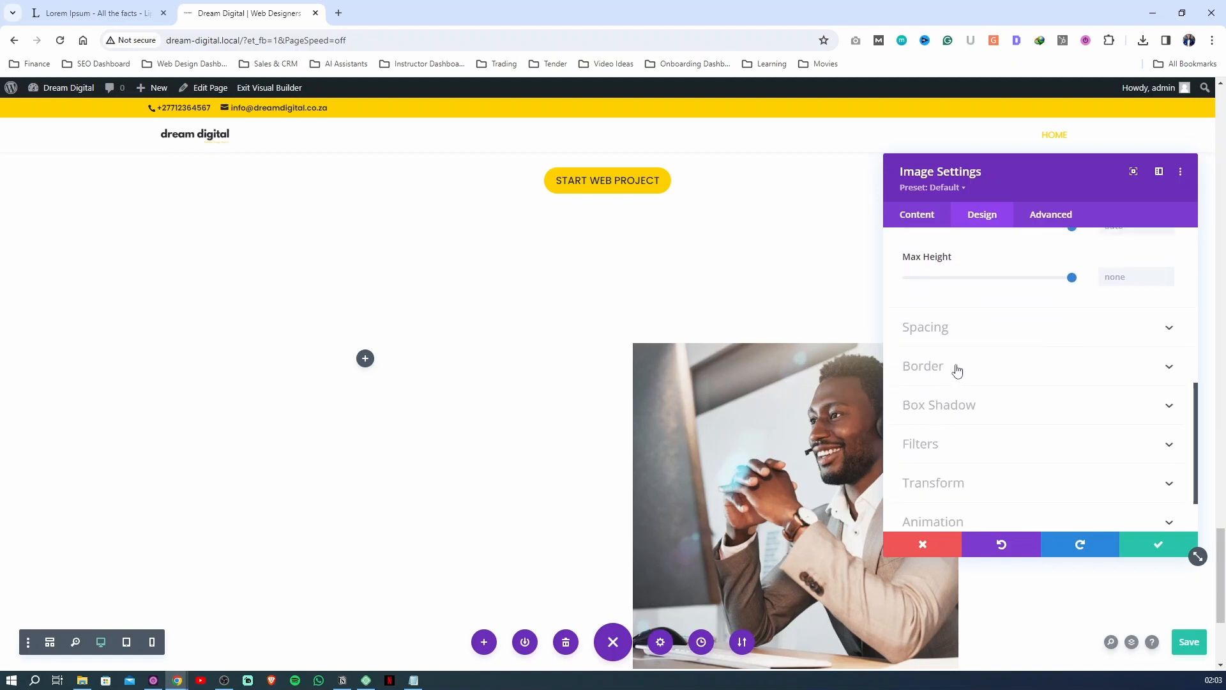
{"action": "left_click", "coordinate": [953, 366]}
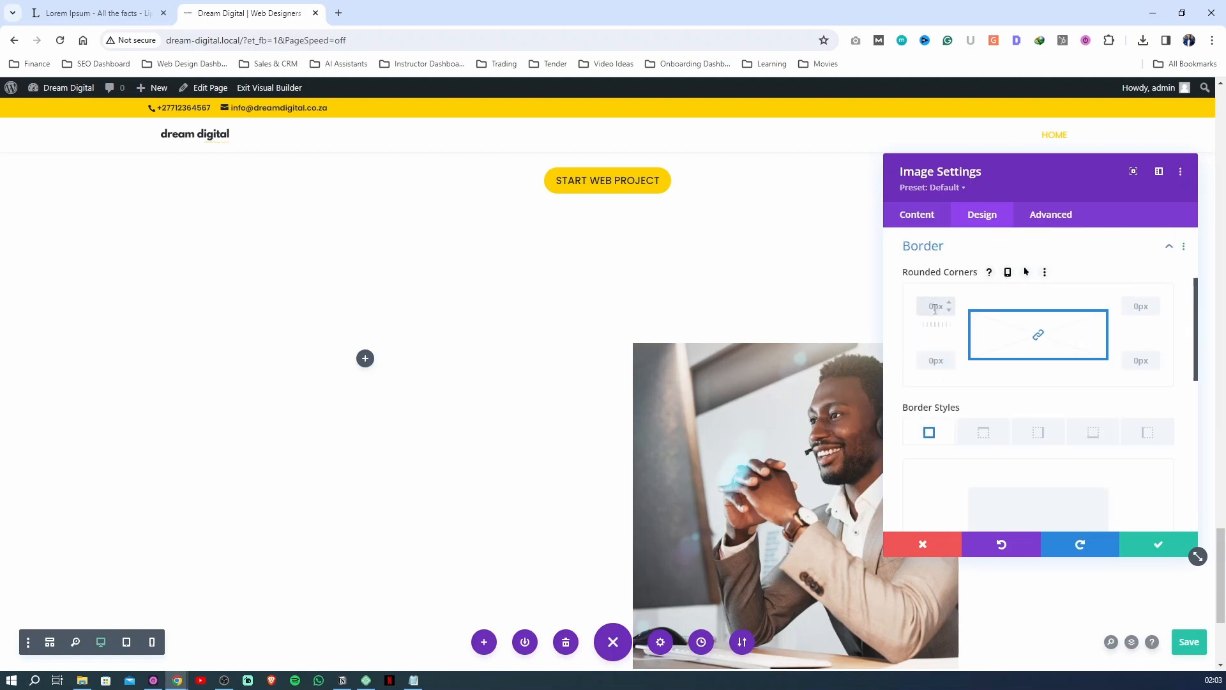
{"action": "left_click", "coordinate": [898, 343]}
{"action": "scroll", "coordinate": [594, 388], "scroll_direction": "down", "scroll_amount": 2}
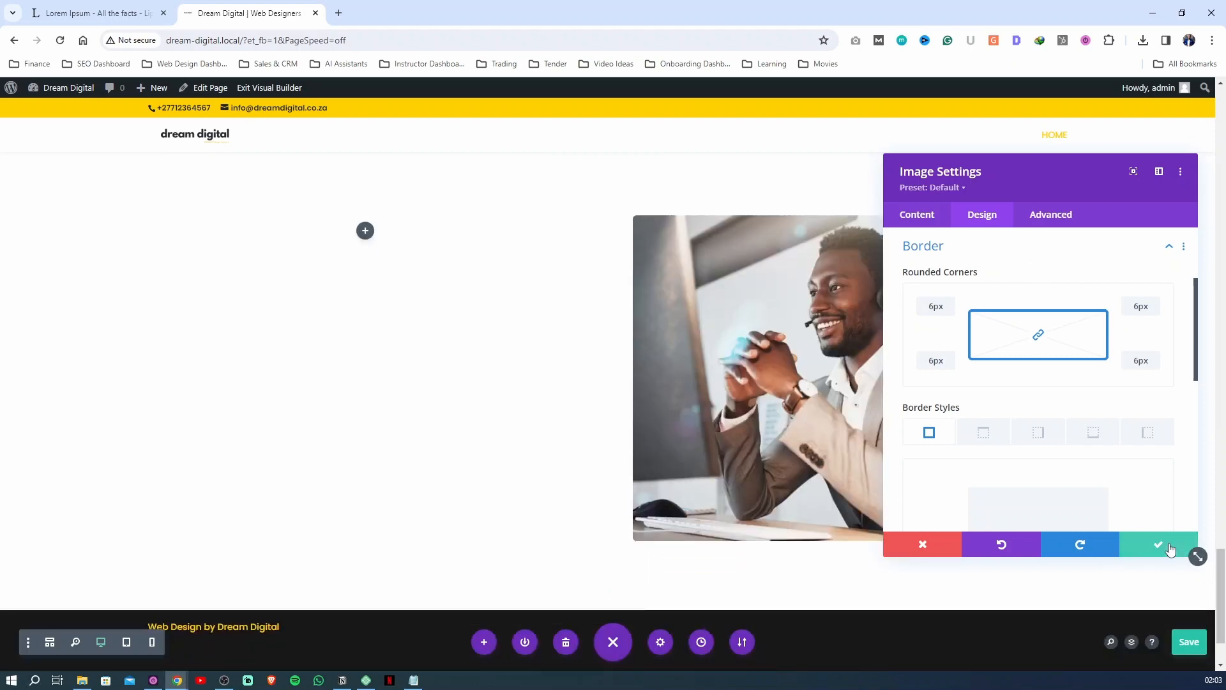
{"action": "left_click", "coordinate": [1158, 545]}
{"action": "left_click", "coordinate": [1189, 641]}
Set the background color of the new section containing the image to the saved yellow #ffd000
{"action": "scroll", "coordinate": [924, 426], "scroll_direction": "down", "scroll_amount": 5}
{"action": "scroll", "coordinate": [924, 426], "scroll_direction": "down", "scroll_amount": 3}
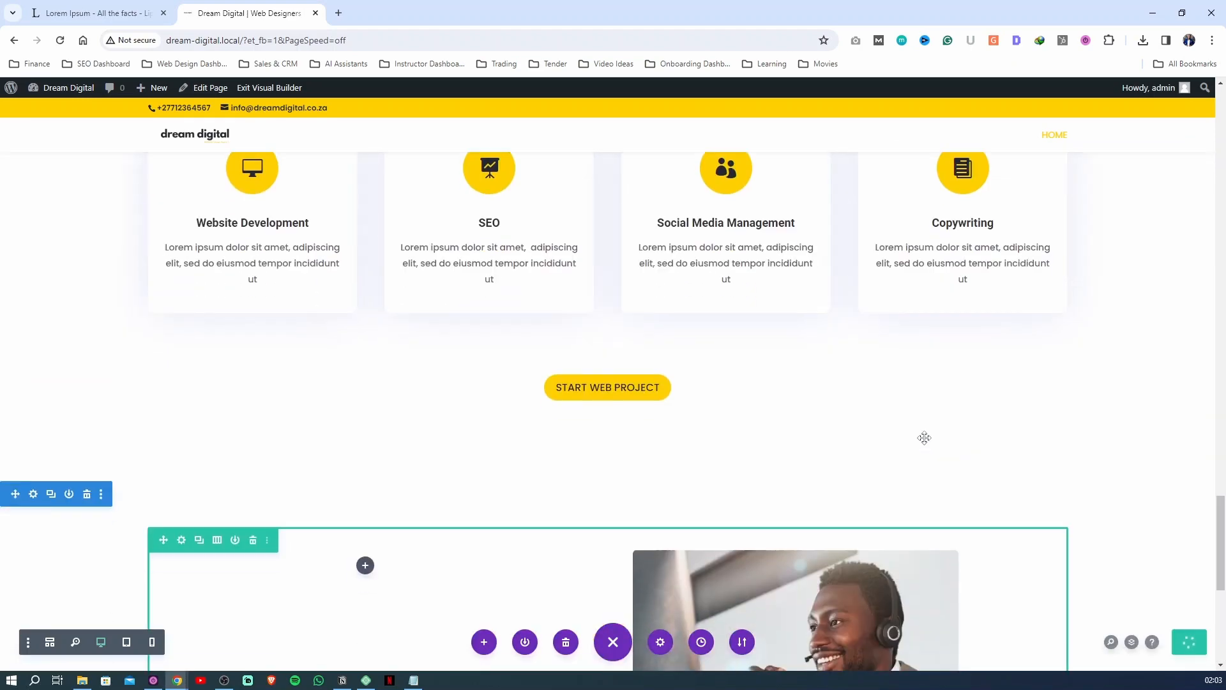
{"action": "scroll", "coordinate": [926, 438], "scroll_direction": "up", "scroll_amount": 1}
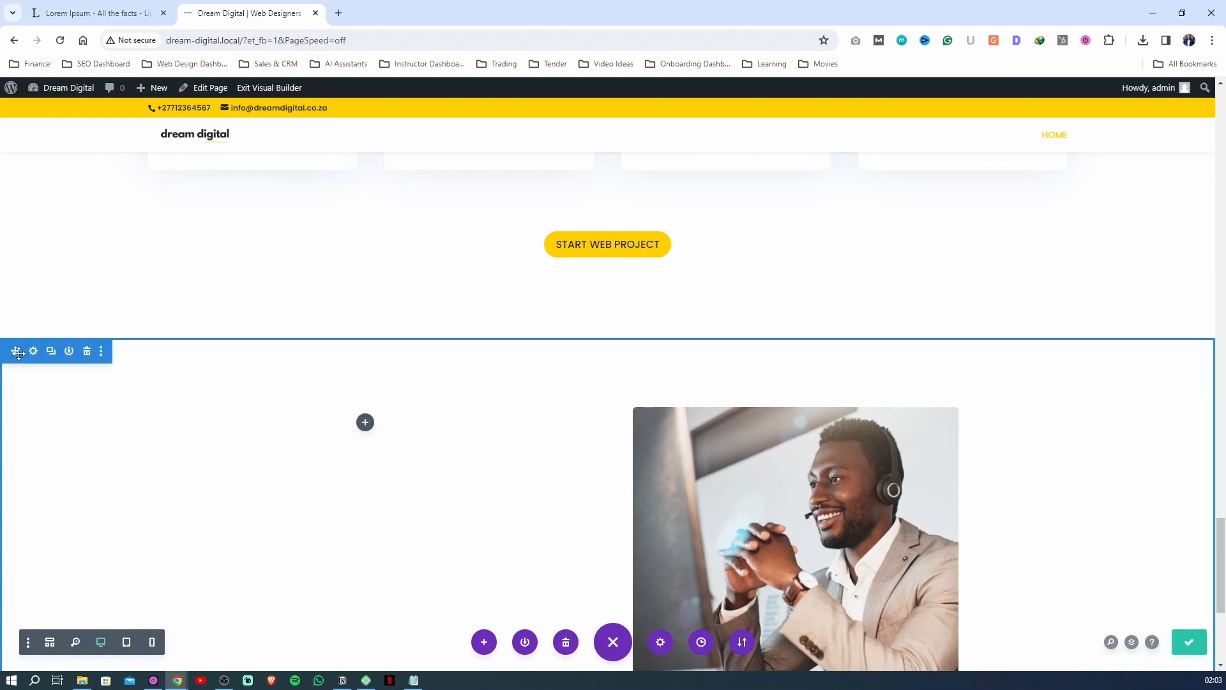
{"action": "left_click", "coordinate": [33, 350]}
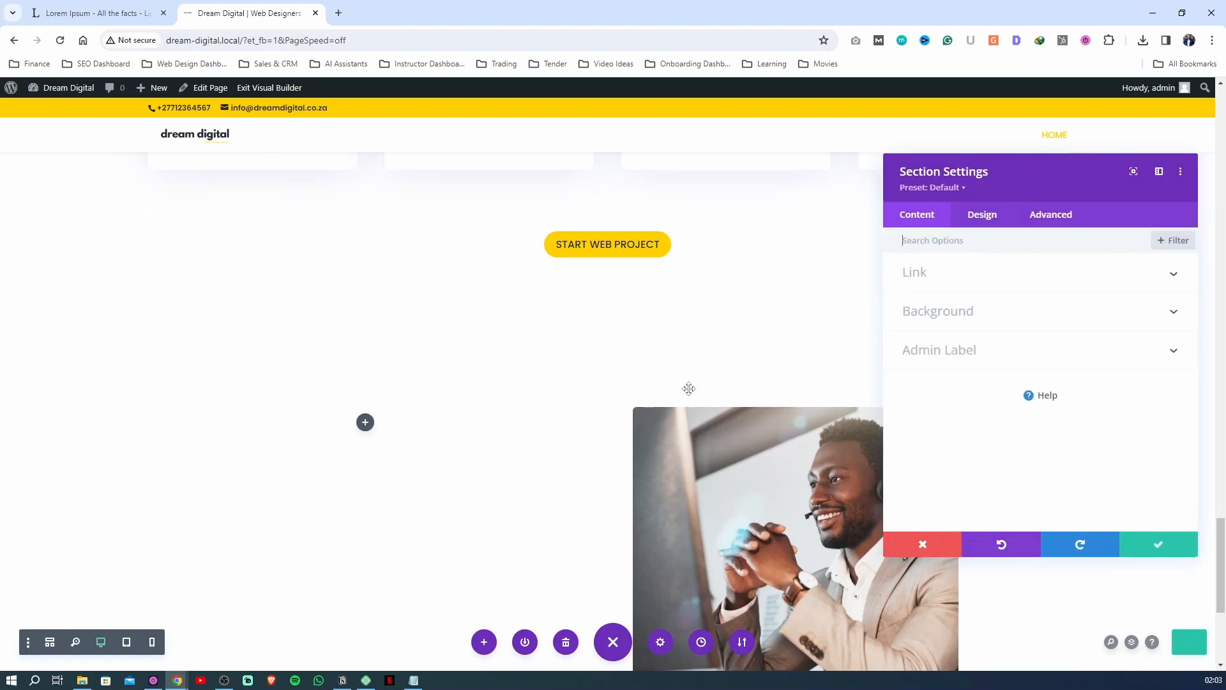
{"action": "left_click", "coordinate": [944, 318]}
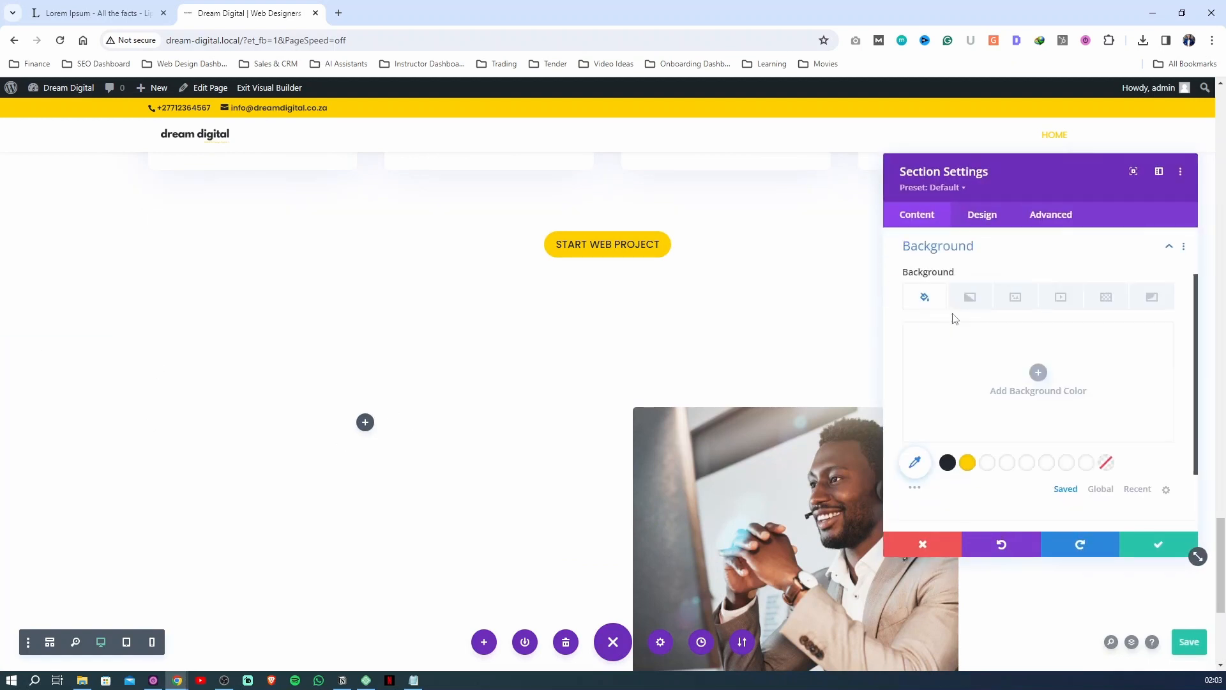
{"action": "left_click", "coordinate": [967, 463]}
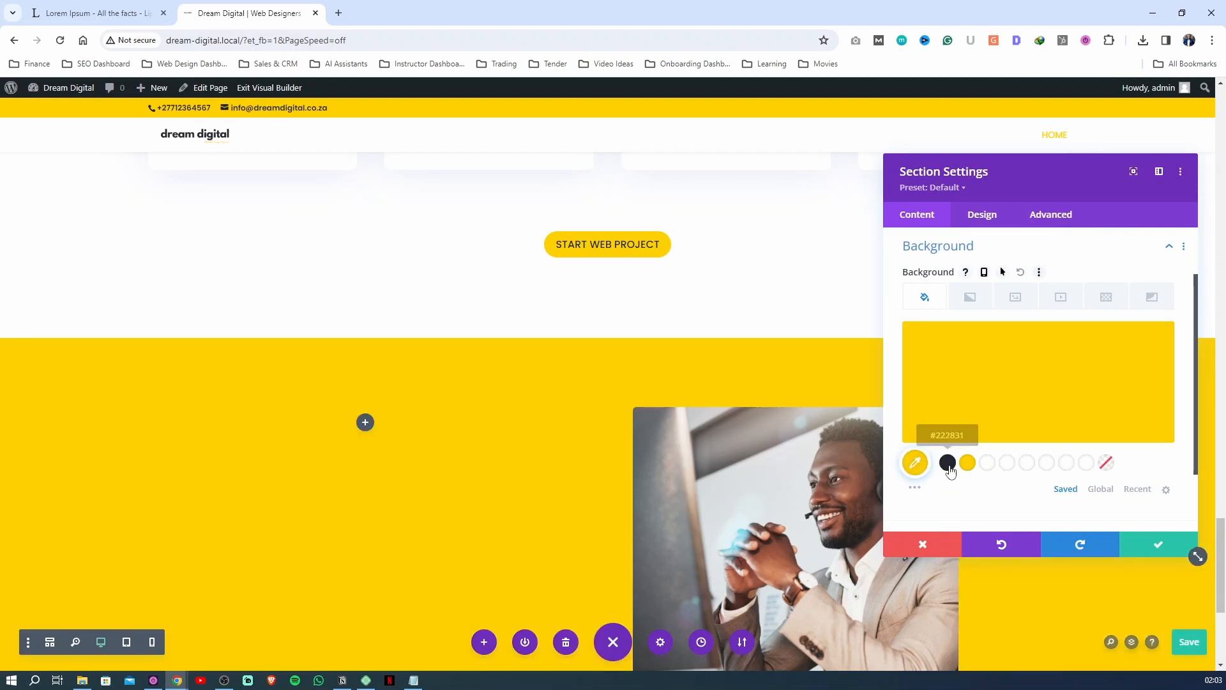
Set the background color of the section containing the contact image to the saved dark #222831, apply it and save the page
{"action": "scroll", "coordinate": [448, 365], "scroll_direction": "down", "scroll_amount": 5}
{"action": "scroll", "coordinate": [448, 364], "scroll_direction": "up", "scroll_amount": 3}
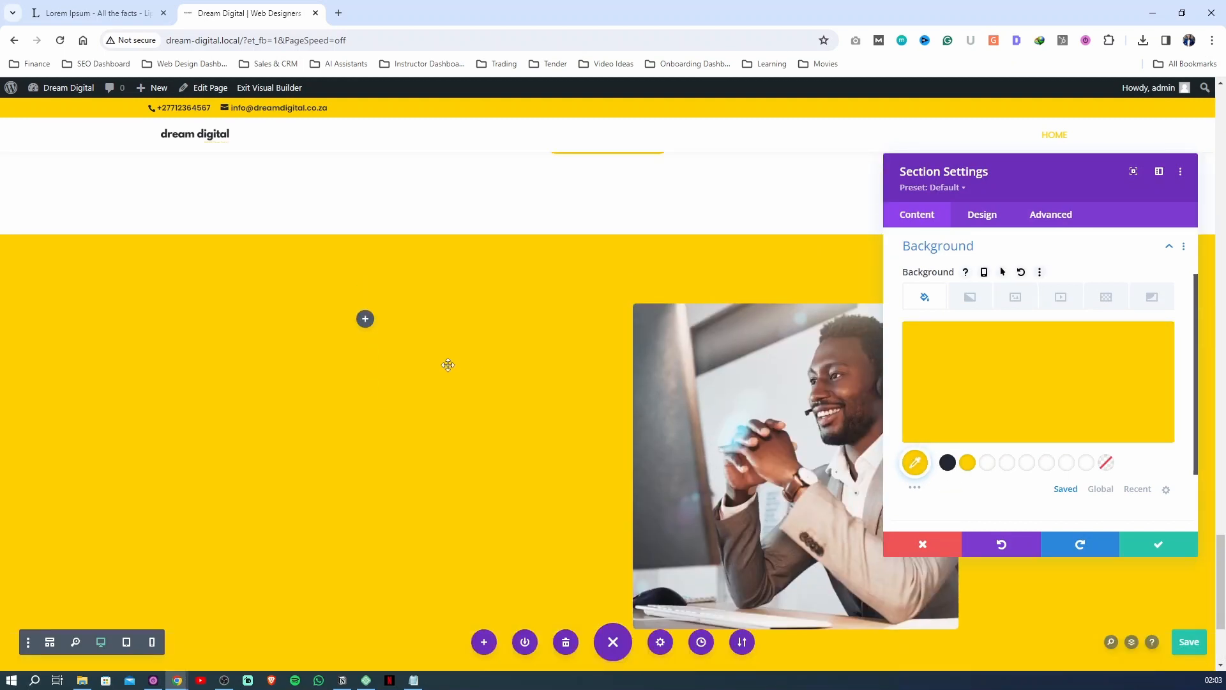
{"action": "left_click", "coordinate": [949, 463]}
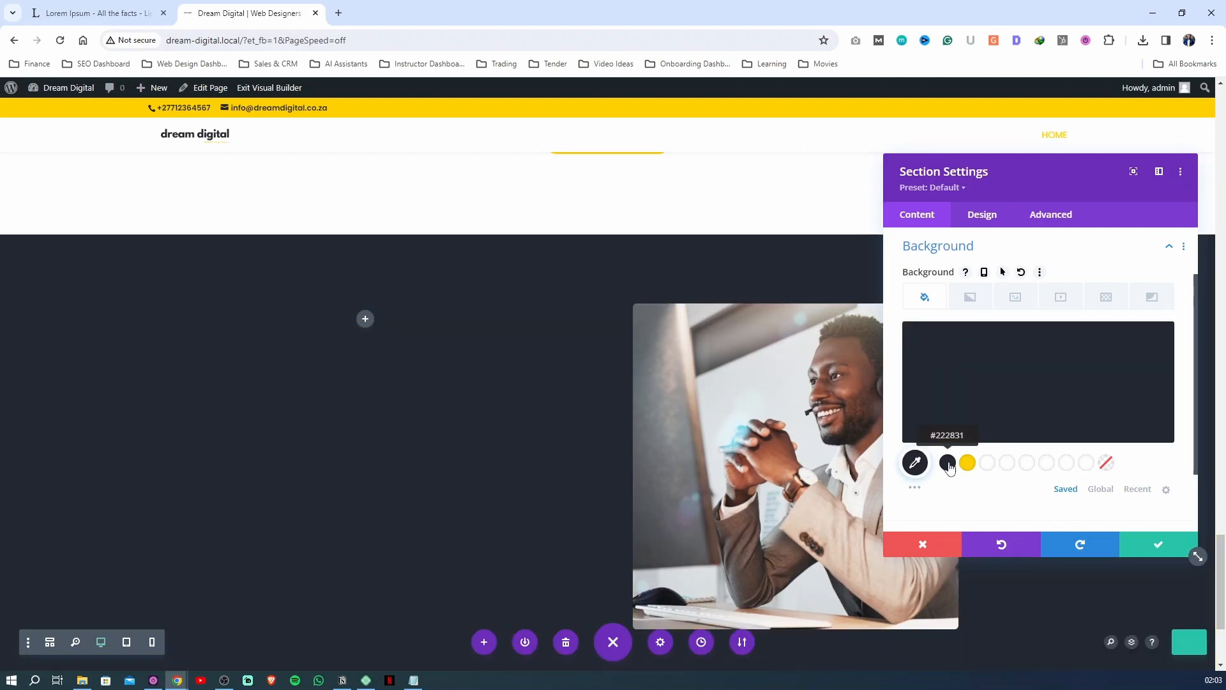
{"action": "left_click", "coordinate": [1158, 544]}
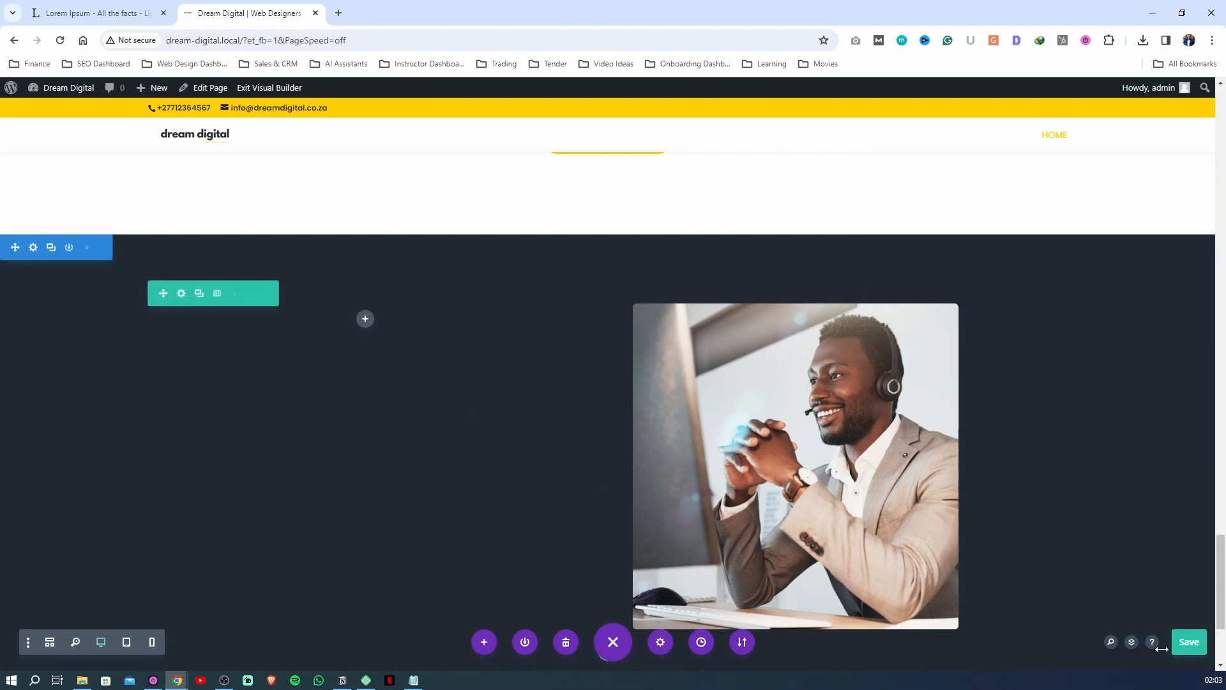
{"action": "left_click", "coordinate": [1190, 642]}
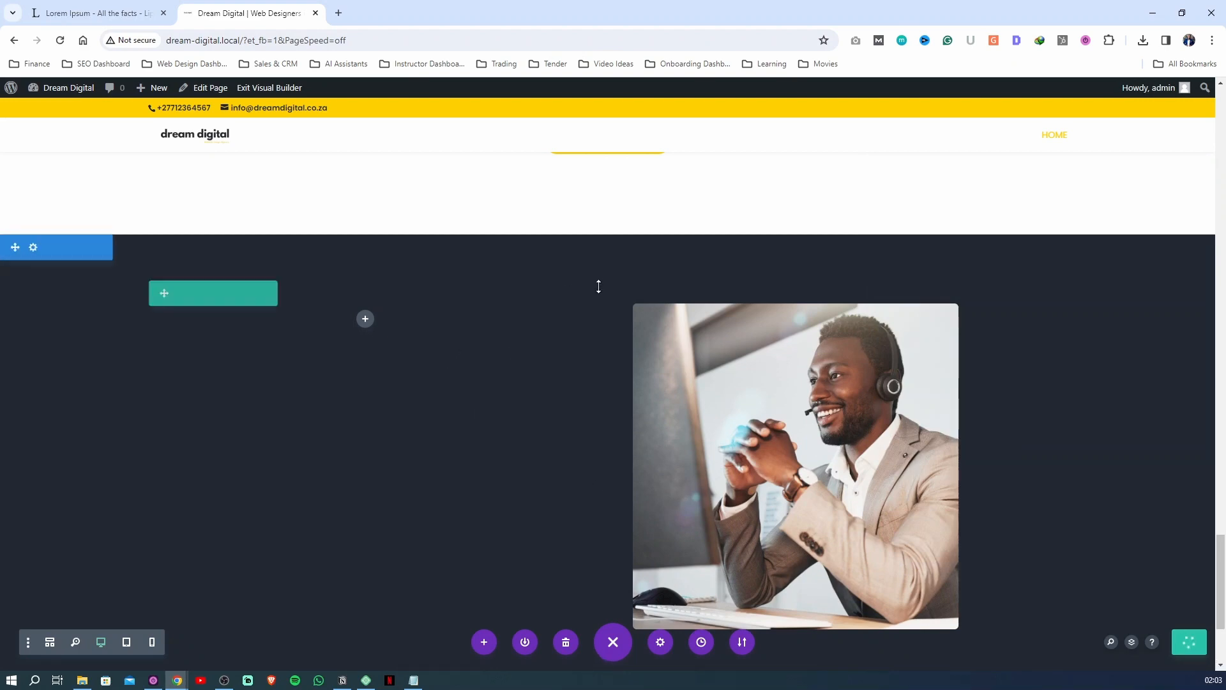
Duplicate the WHY CHOOSE US? heading text module and move the copy into the empty column beside the contact image
{"action": "scroll", "coordinate": [597, 284], "scroll_direction": "up", "scroll_amount": 10}
{"action": "scroll", "coordinate": [650, 401], "scroll_direction": "up", "scroll_amount": 15}
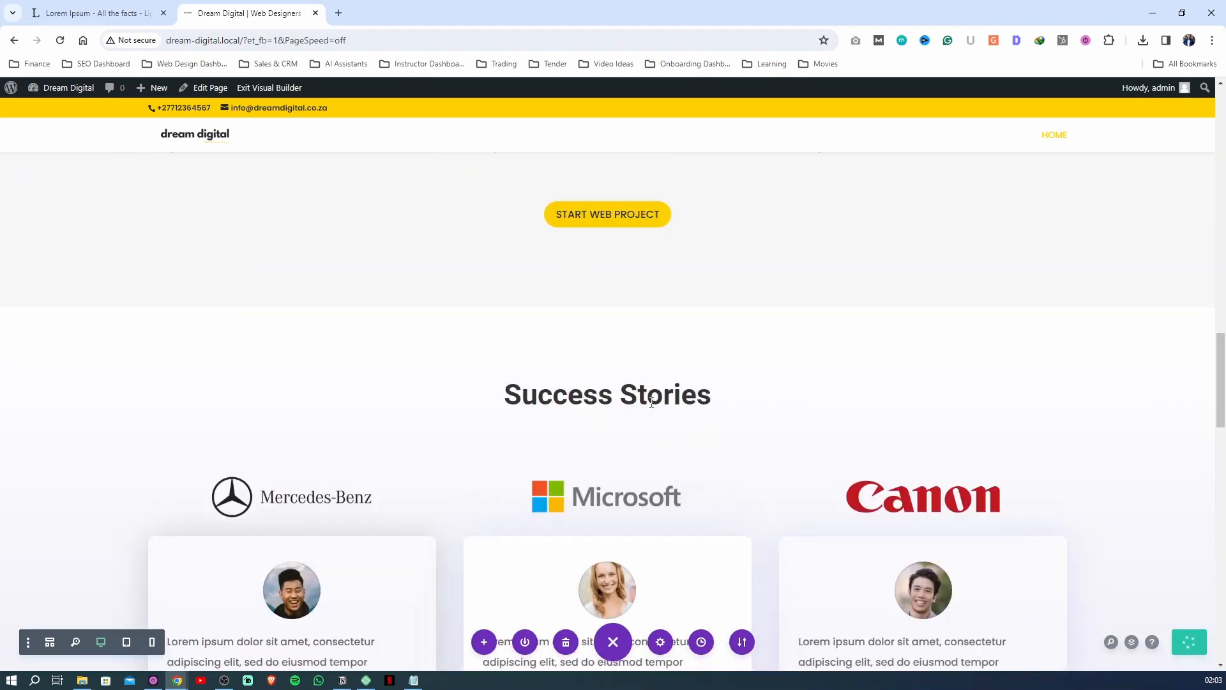
{"action": "scroll", "coordinate": [651, 407], "scroll_direction": "down", "scroll_amount": 8}
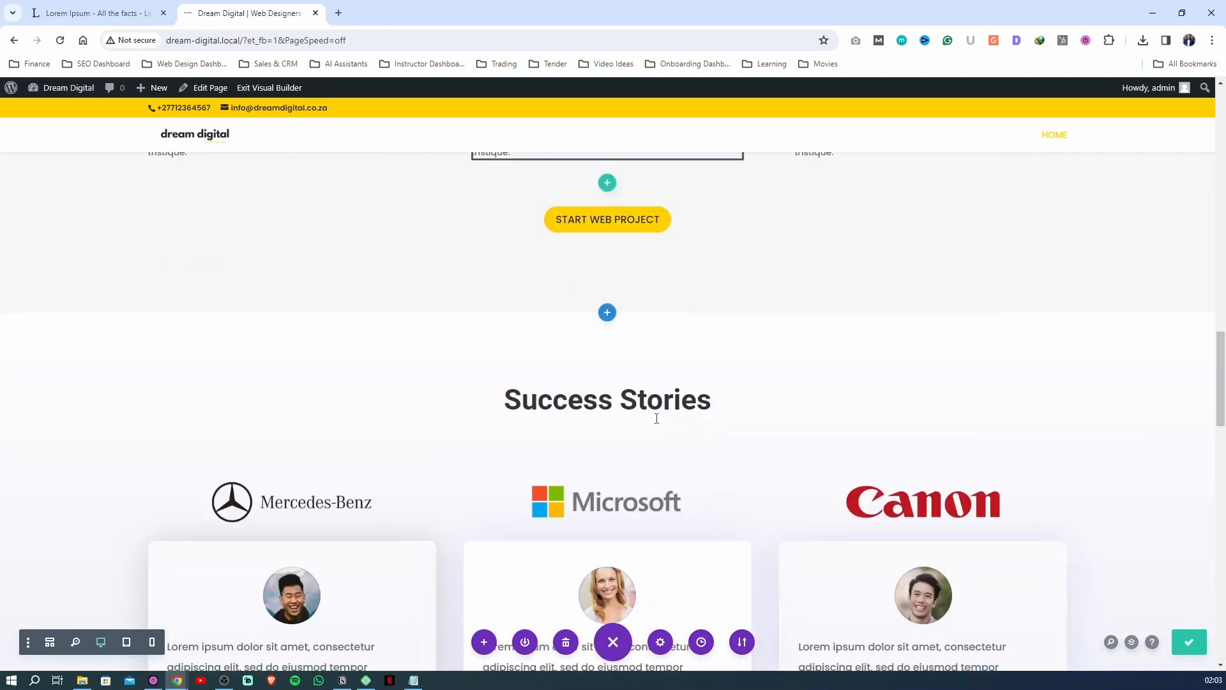
{"action": "scroll", "coordinate": [655, 415], "scroll_direction": "up", "scroll_amount": 15}
{"action": "scroll", "coordinate": [657, 424], "scroll_direction": "up", "scroll_amount": 4}
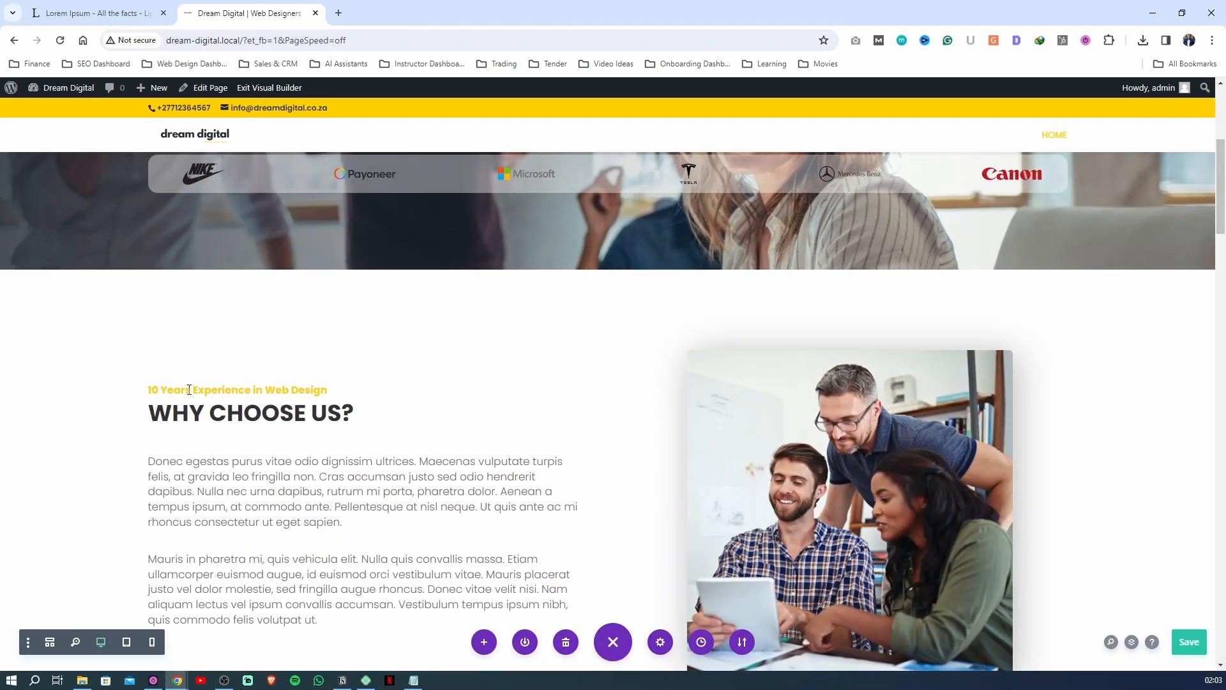
{"action": "left_click", "coordinate": [359, 393]}
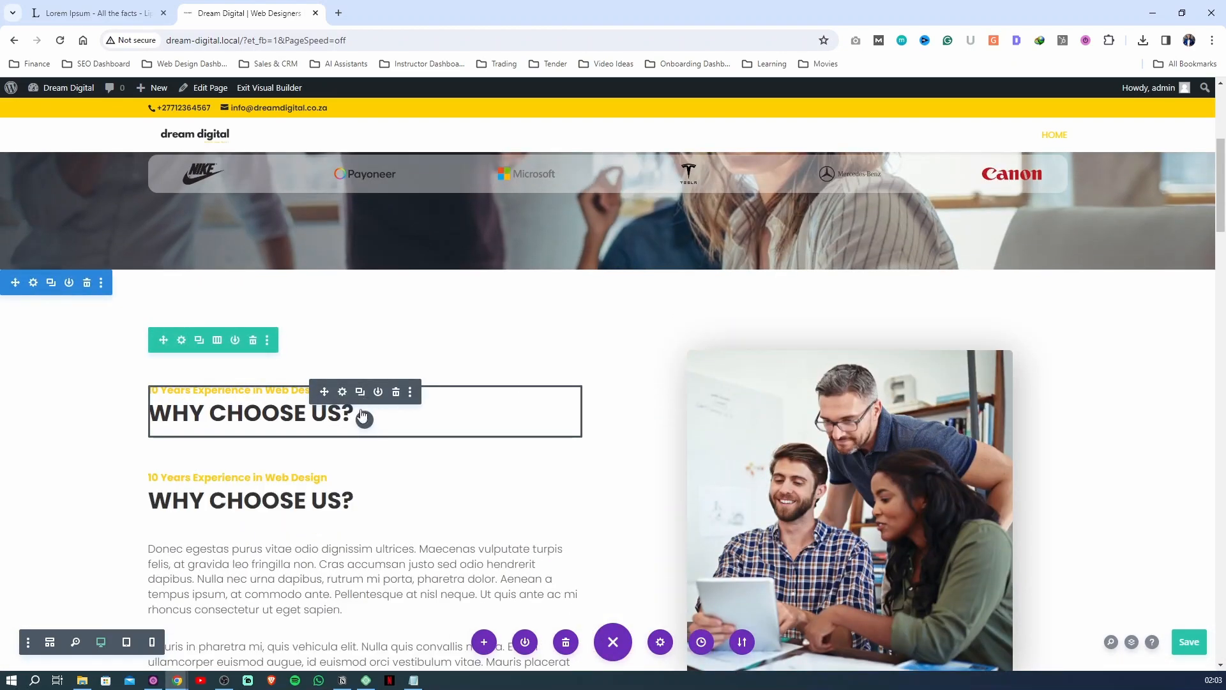
{"action": "left_click_drag", "start_coordinate": [328, 478], "coordinate": [367, 398]}
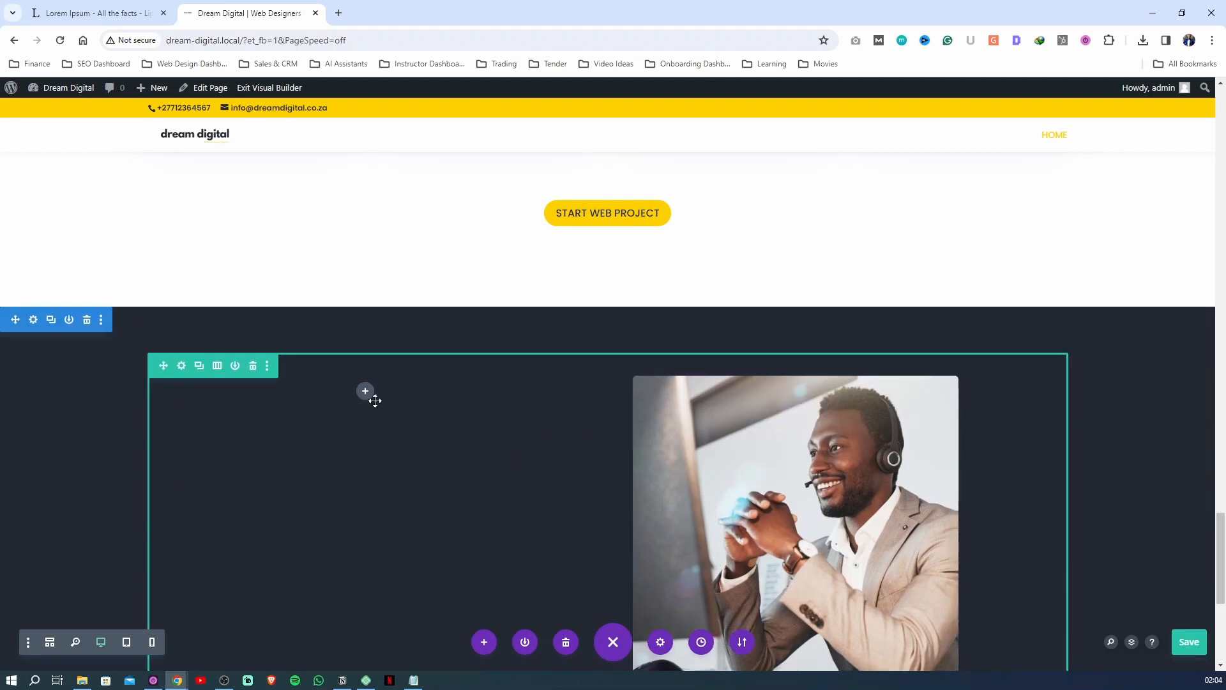
{"action": "scroll", "coordinate": [351, 442], "scroll_direction": "down", "scroll_amount": 2}
{"action": "scroll", "coordinate": [351, 442], "scroll_direction": "down", "scroll_amount": 1}
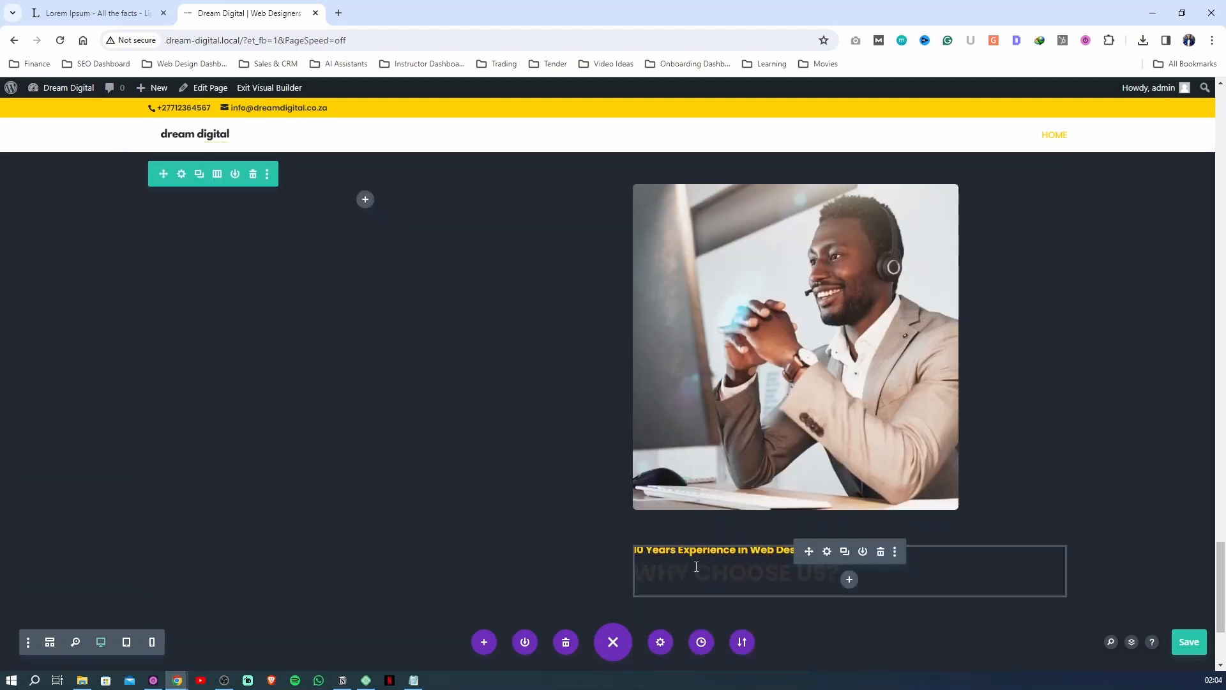
{"action": "left_click_drag", "start_coordinate": [808, 555], "coordinate": [383, 186]}
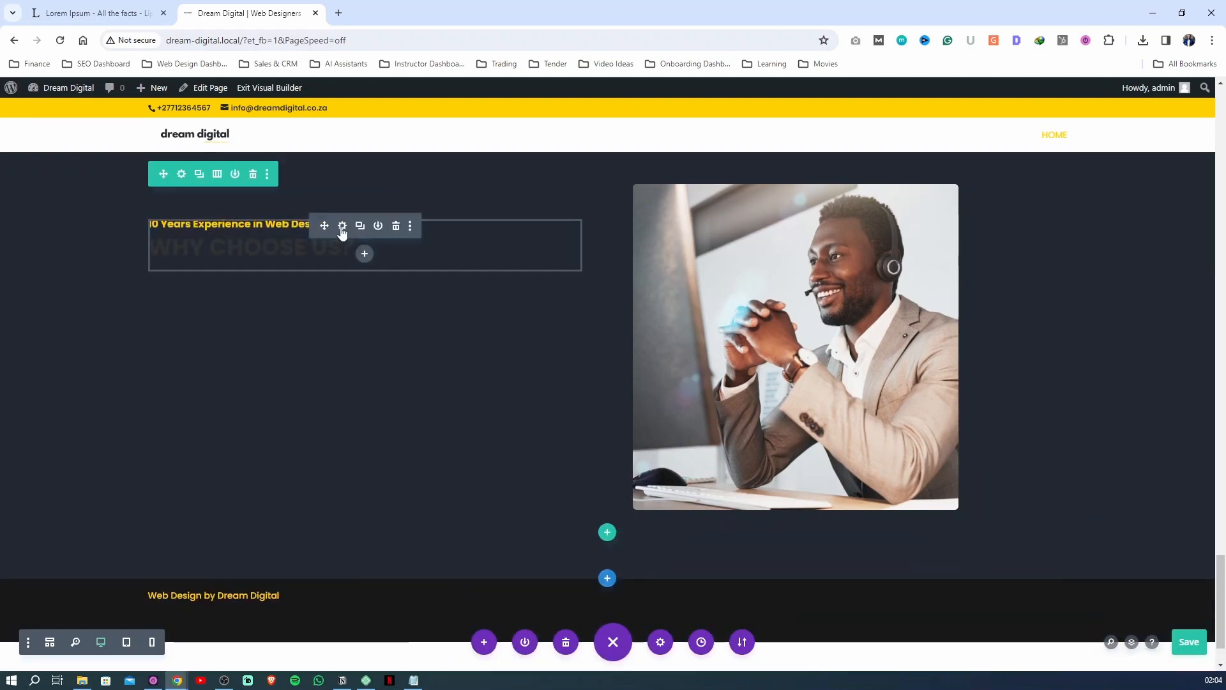
Replace the copied module's small yellow subheading with "Ready to take your business to new heights?"
{"action": "left_click", "coordinate": [342, 225]}
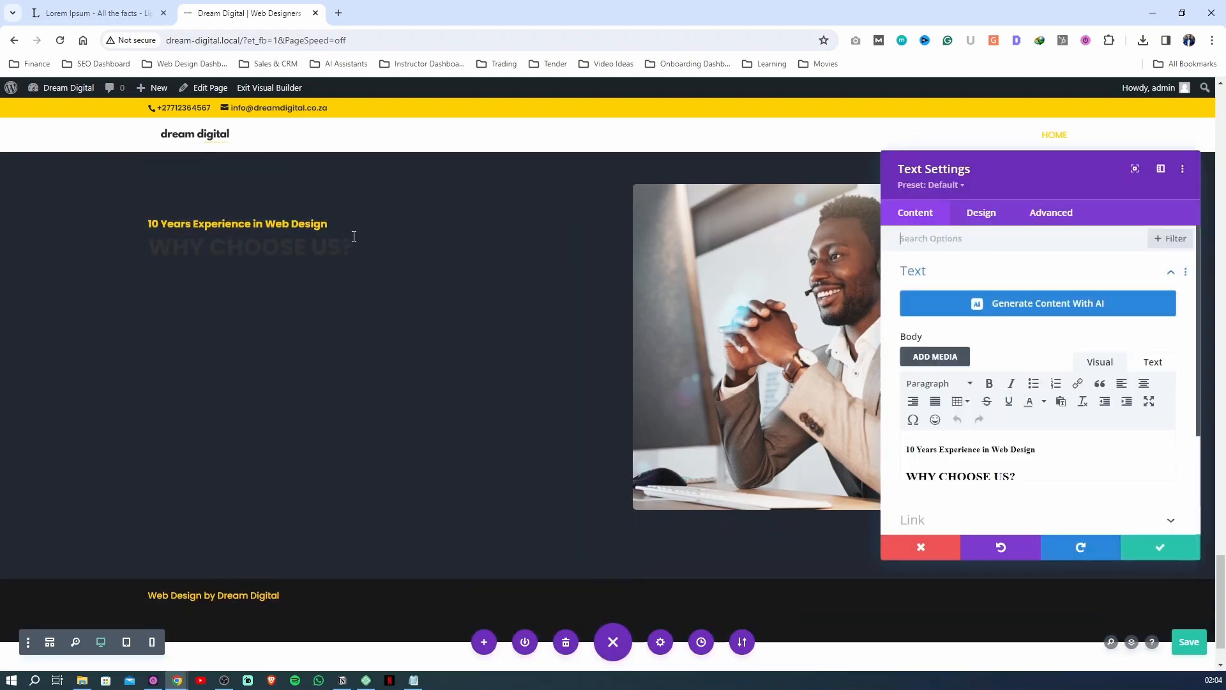
{"action": "left_click", "coordinate": [960, 449]}
{"action": "left_click_drag", "start_coordinate": [1086, 444], "coordinate": [902, 449]}
{"action": "type", "text": "Ready to t"}
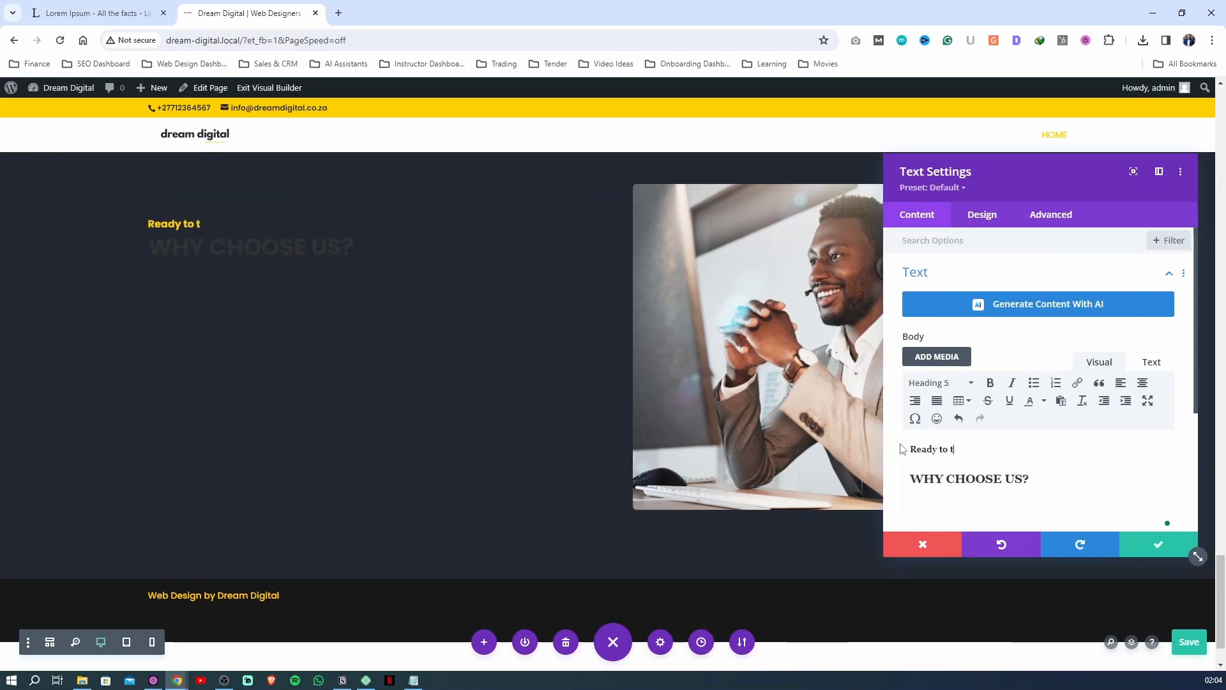
{"action": "type", "text": "ake you business to"}
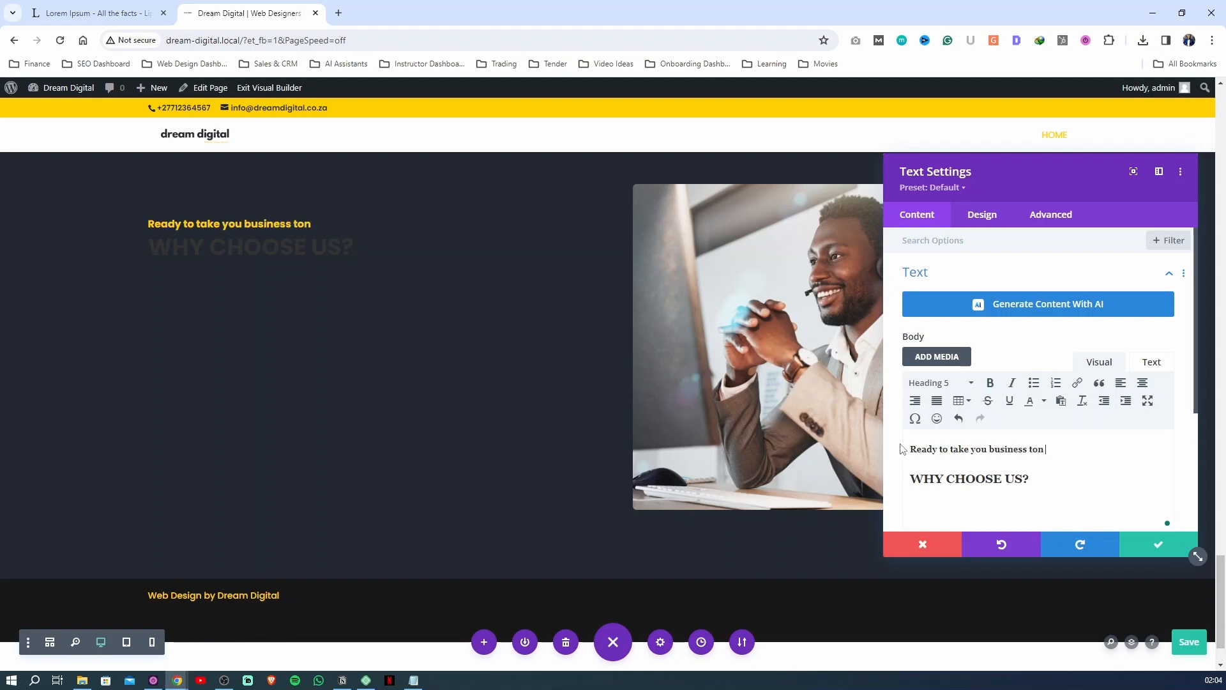
{"action": "key", "text": "ctrl+s"}
{"action": "type", "text": "ss to new heights?"}
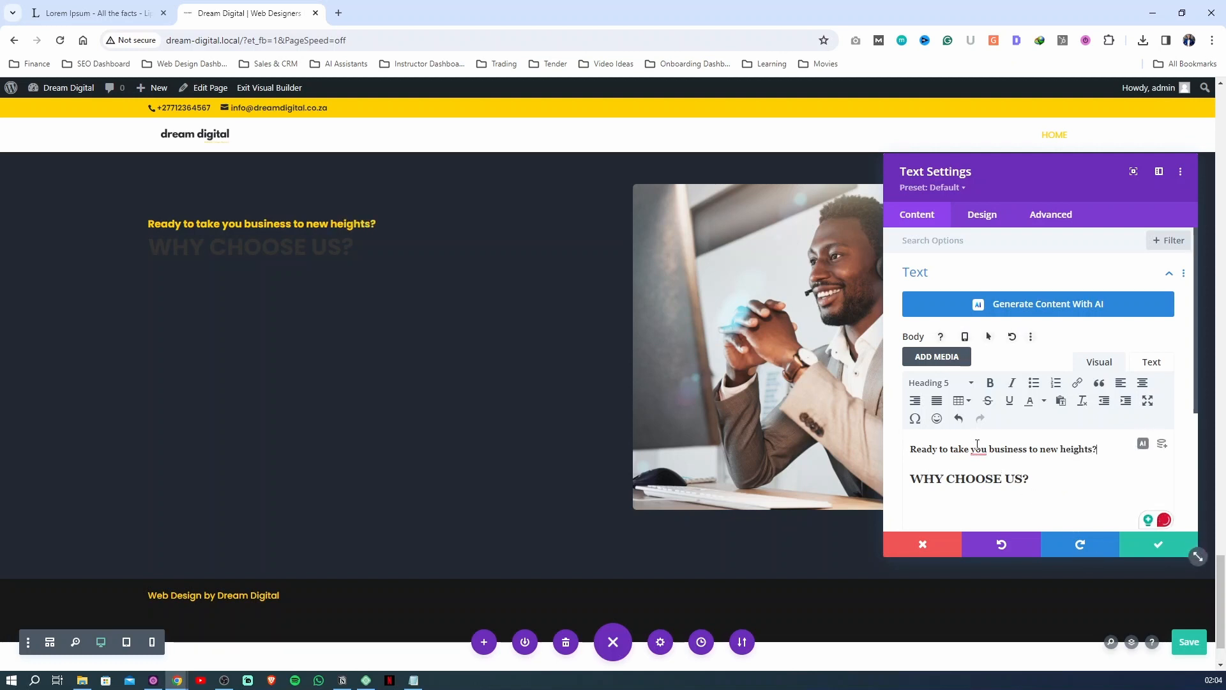
{"action": "mouse_move", "coordinate": [980, 447]}
{"action": "left_click", "coordinate": [980, 483]}
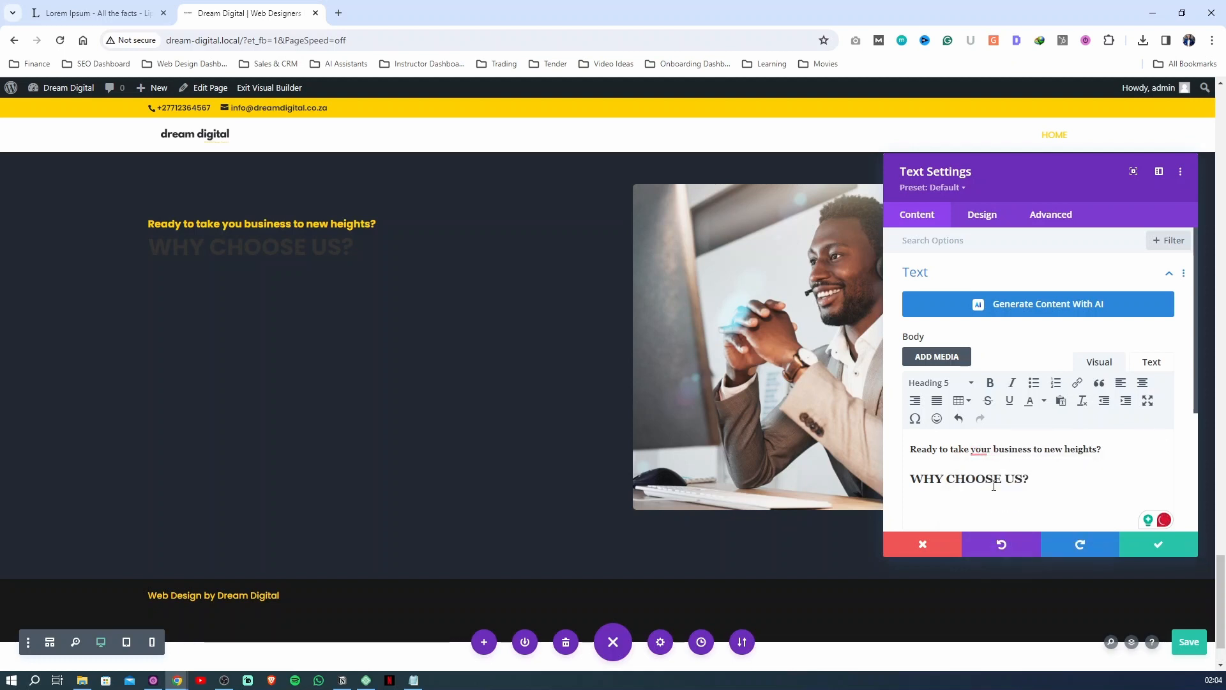
{"action": "left_click_drag", "start_coordinate": [1107, 448], "coordinate": [894, 453]}
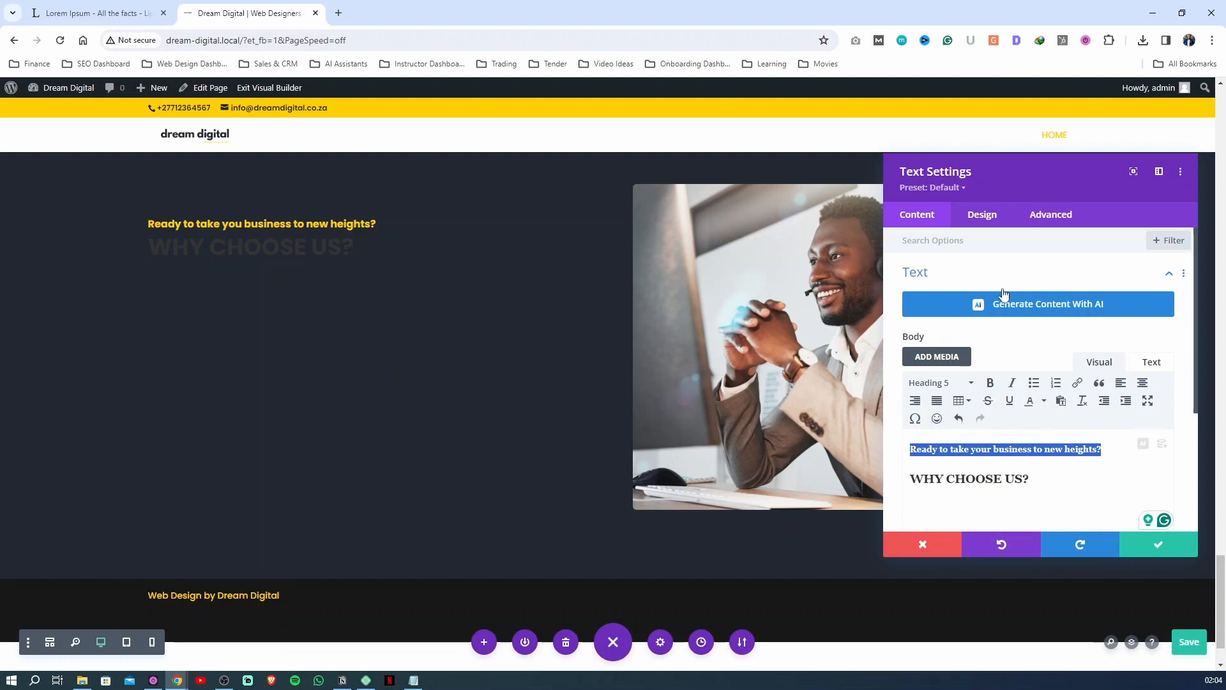
Replace the main heading below the subheading with "Tell Us About Your Project?"
{"action": "left_click", "coordinate": [1018, 479]}
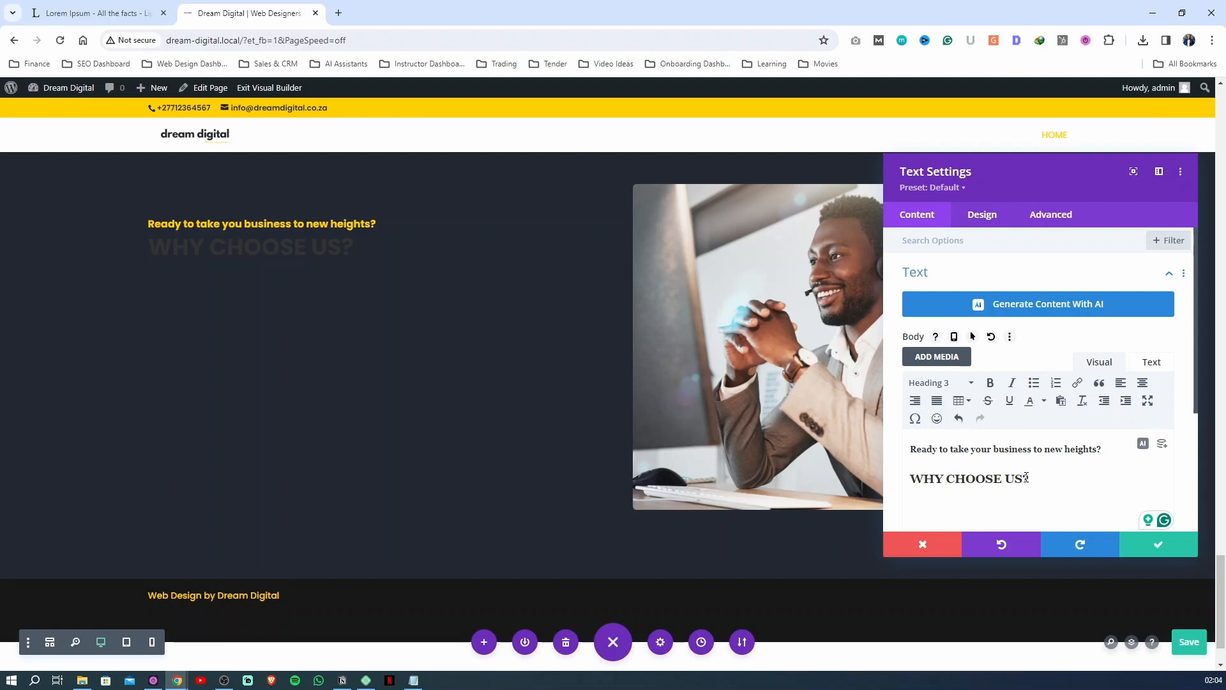
{"action": "left_click_drag", "start_coordinate": [1027, 478], "coordinate": [906, 480]}
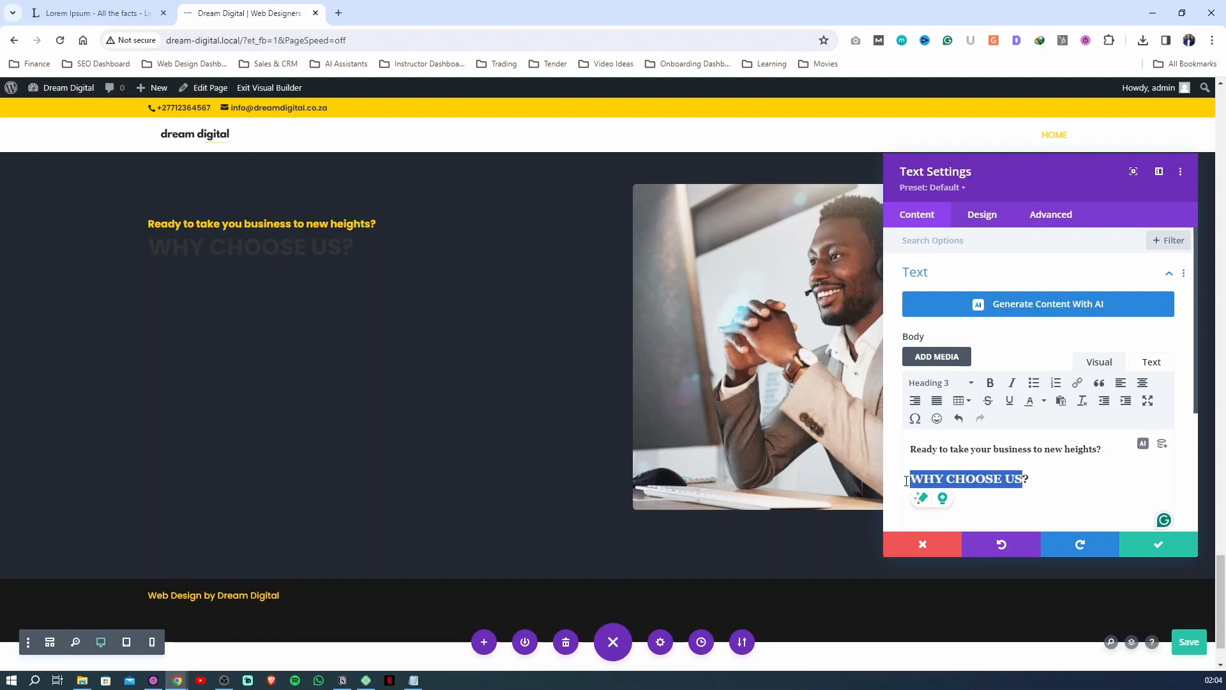
{"action": "key", "text": "BackSpace"}
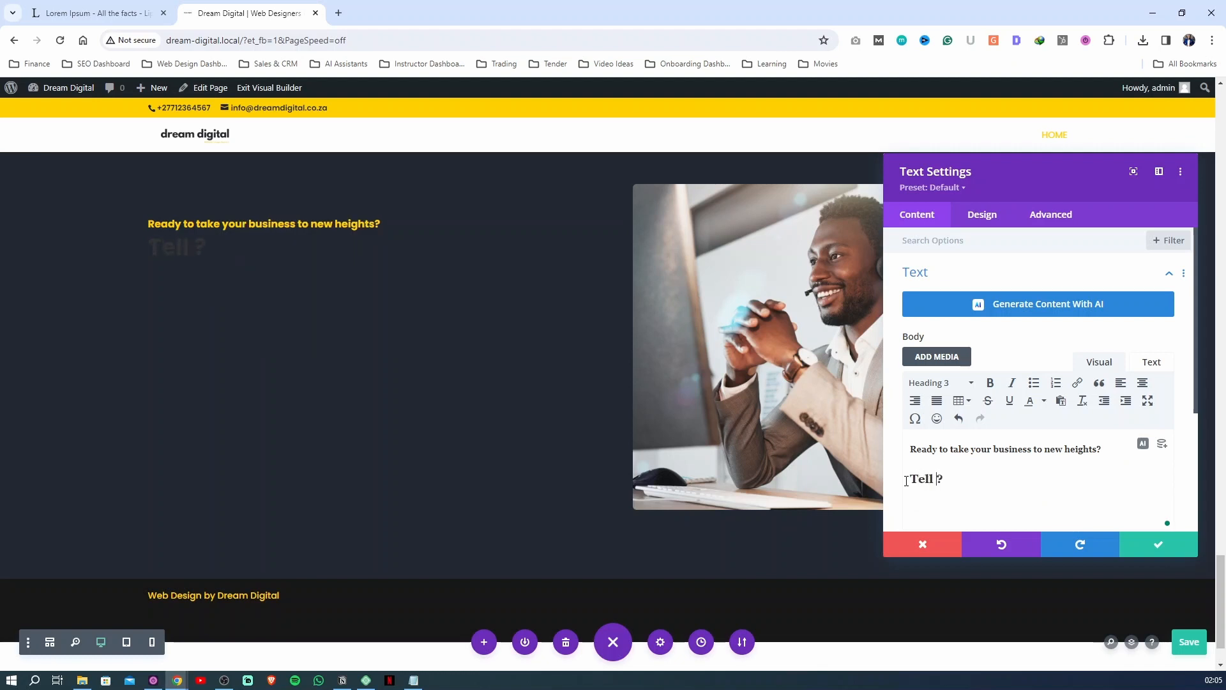
{"action": "type", "text": "Tell Us"}
{"action": "key", "text": "BackSpace"}
{"action": "key", "text": "BackSpace"}
{"action": "key", "text": "BackSpace"}
{"action": "key", "text": "BackSpace"}
{"action": "type", "text": "EL"}
{"action": "key", "text": "BackSpace"}
{"action": "key", "text": "BackSpace"}
{"action": "key", "text": "BackSpace"}
{"action": "key", "text": "BackSpace"}
{"action": "type", "text": "Us About Y"}
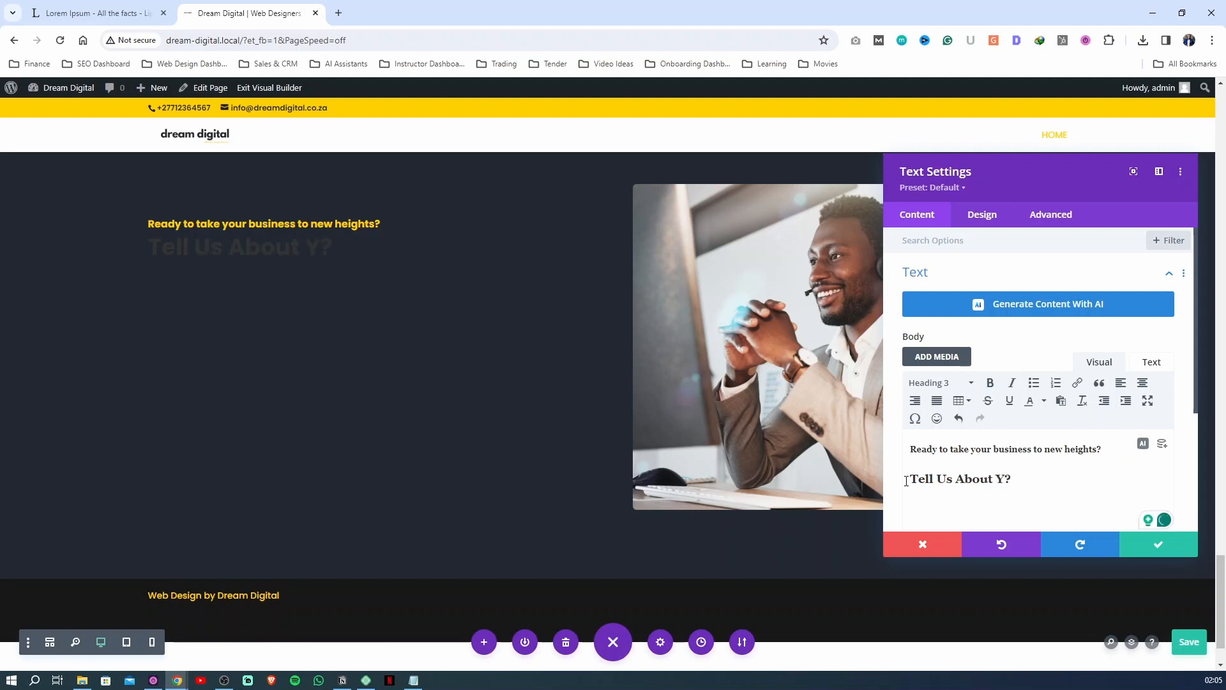
{"action": "type", "text": "our Project"}
Set the Heading 3 text color of the contact section's text module to white and apply the text settings
{"action": "left_click", "coordinate": [982, 214]}
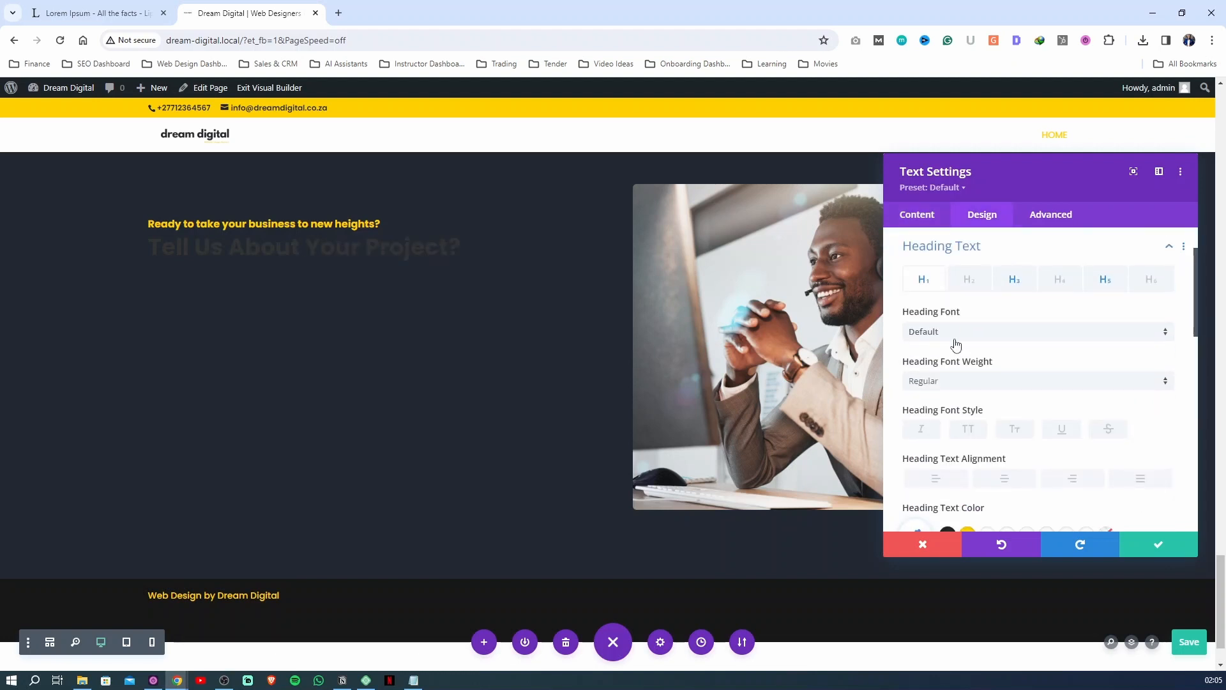
{"action": "left_click", "coordinate": [1015, 281]}
{"action": "scroll", "coordinate": [975, 445], "scroll_direction": "down", "scroll_amount": 2}
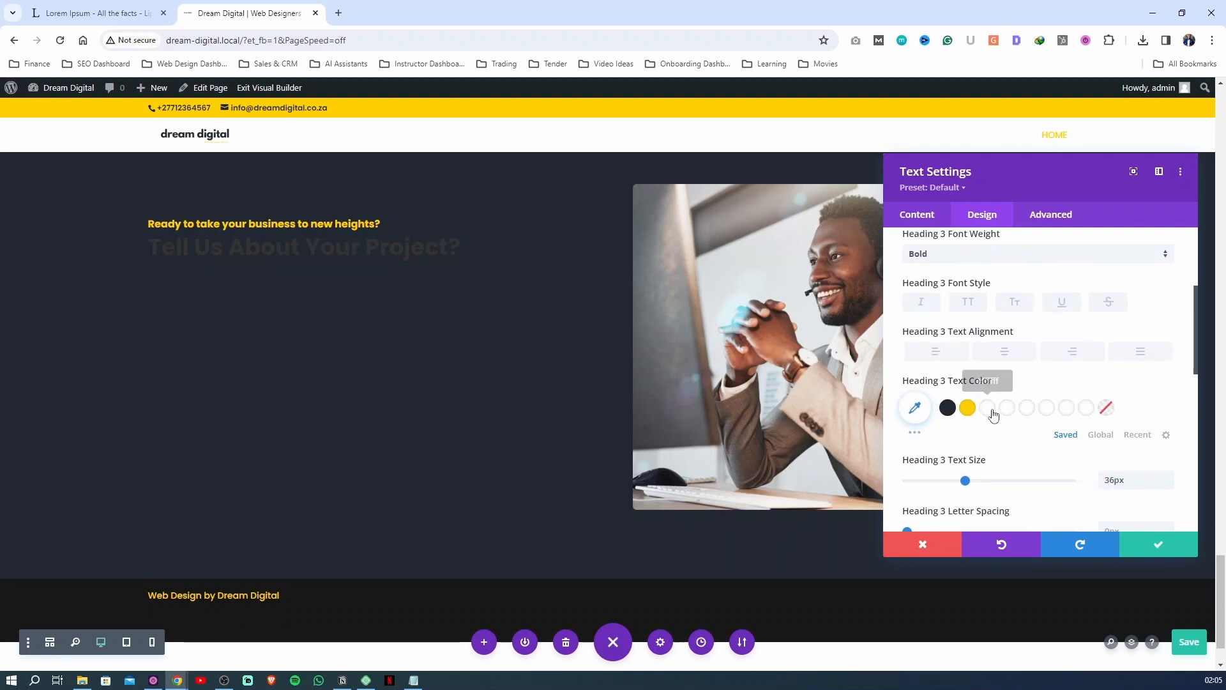
{"action": "scroll", "coordinate": [993, 413], "scroll_direction": "up", "scroll_amount": 1}
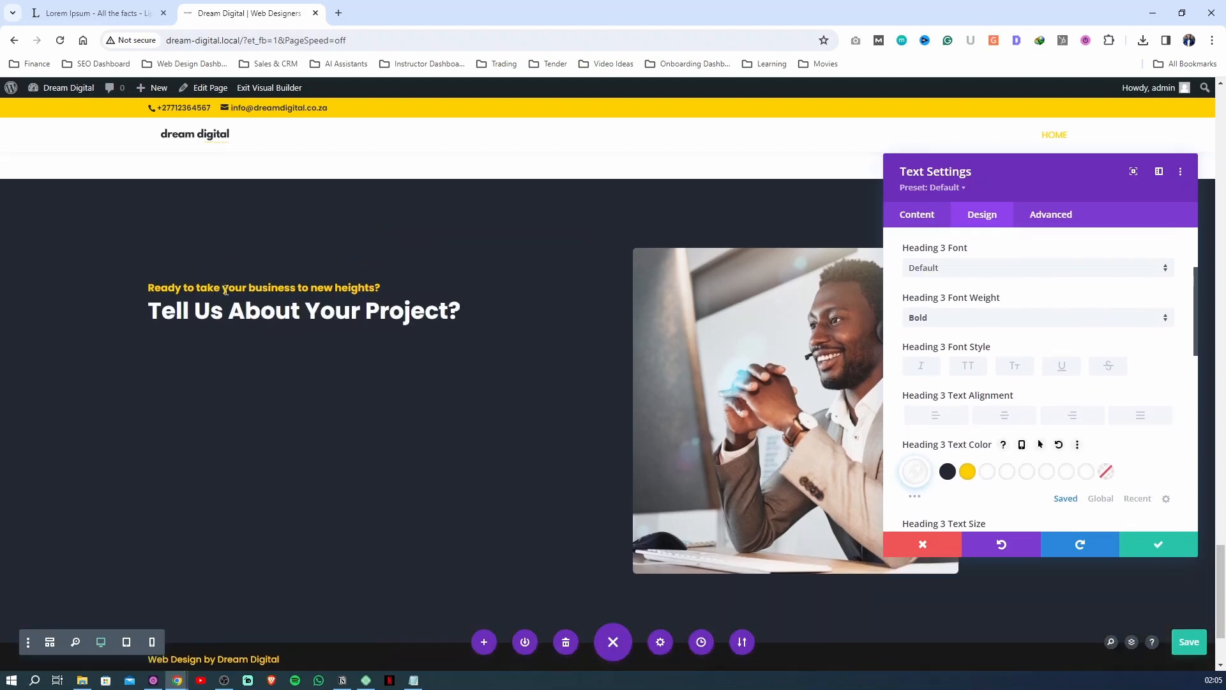
{"action": "left_click", "coordinate": [1149, 553]}
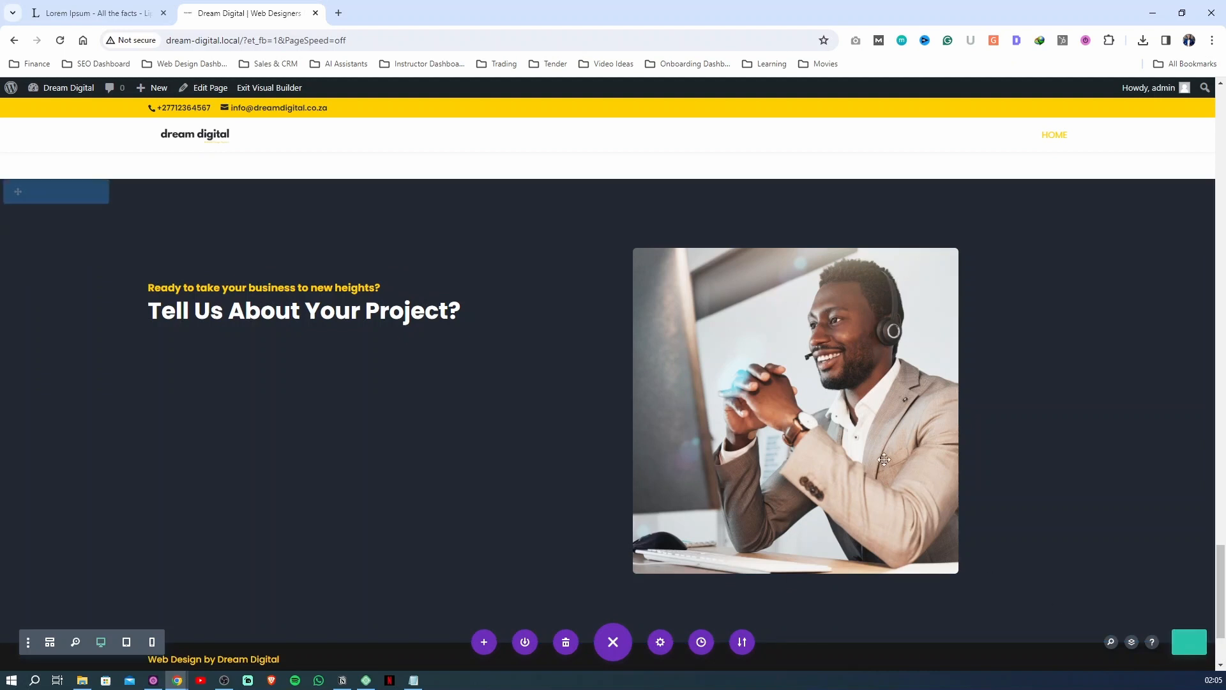
Insert a Contact Form module below the "Tell Us About Your Project?" heading
{"action": "left_click", "coordinate": [365, 318]}
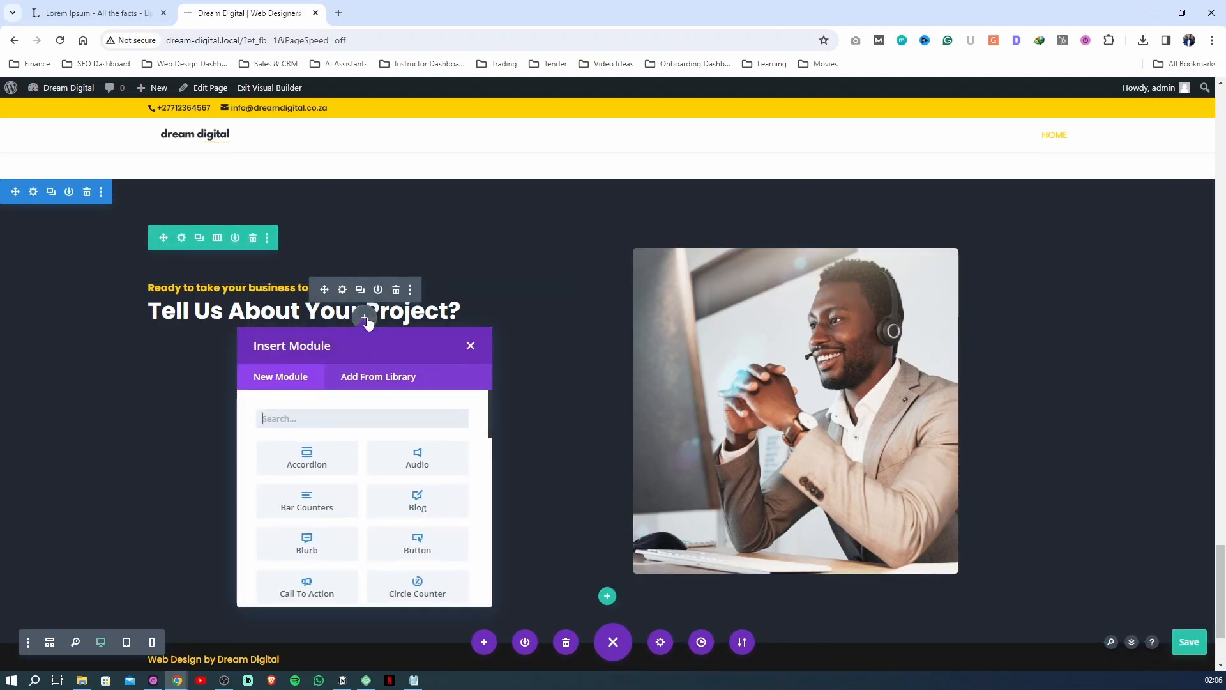
{"action": "type", "text": "form"}
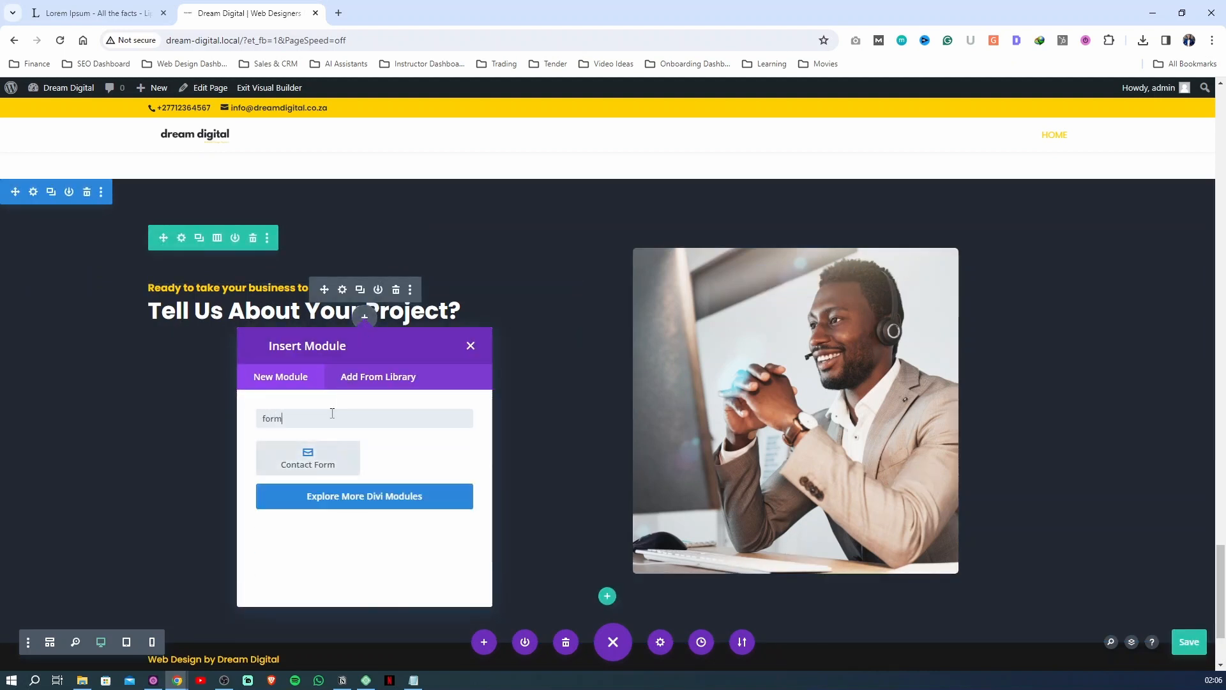
{"action": "left_click", "coordinate": [308, 458]}
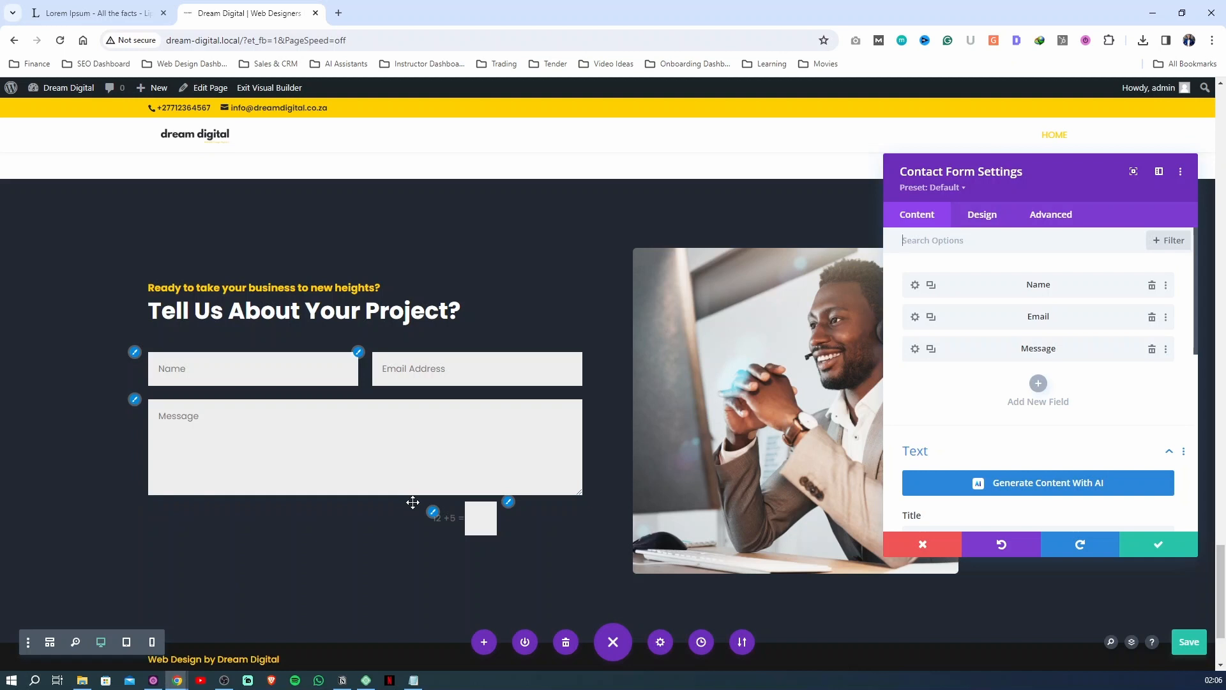
Try the contact form without the basic captcha in its spam protection settings, and turn the captcha back on
{"action": "scroll", "coordinate": [888, 404], "scroll_direction": "down", "scroll_amount": 8}
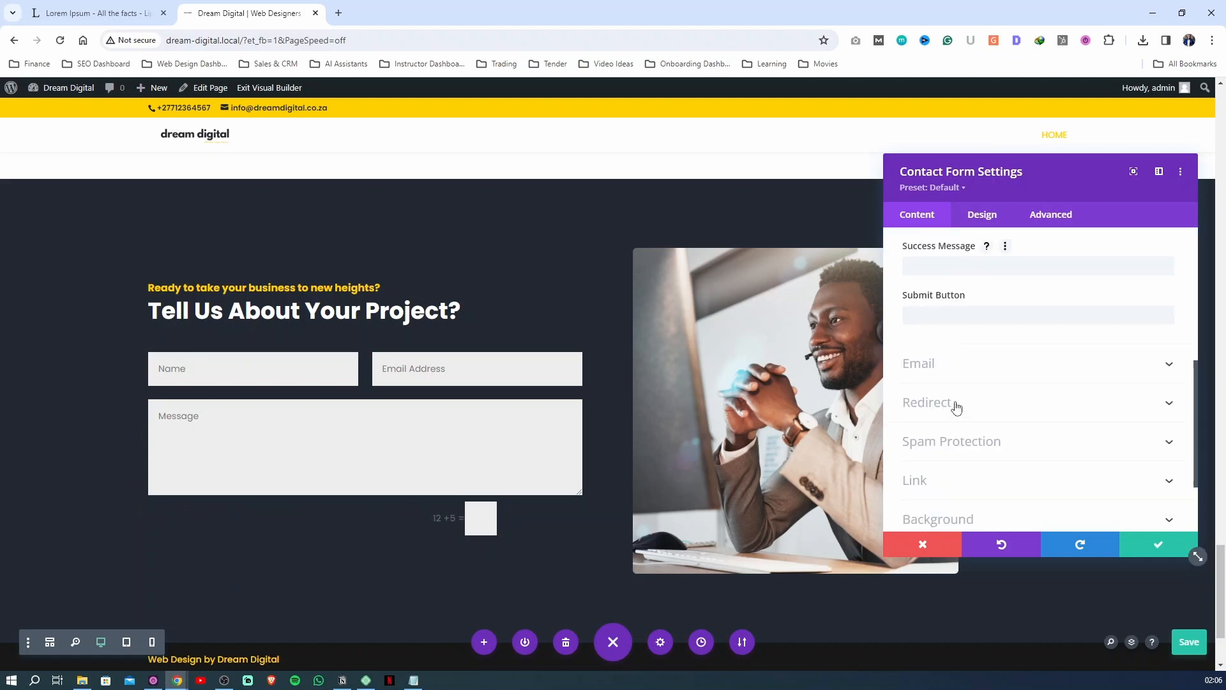
{"action": "left_click", "coordinate": [958, 340]}
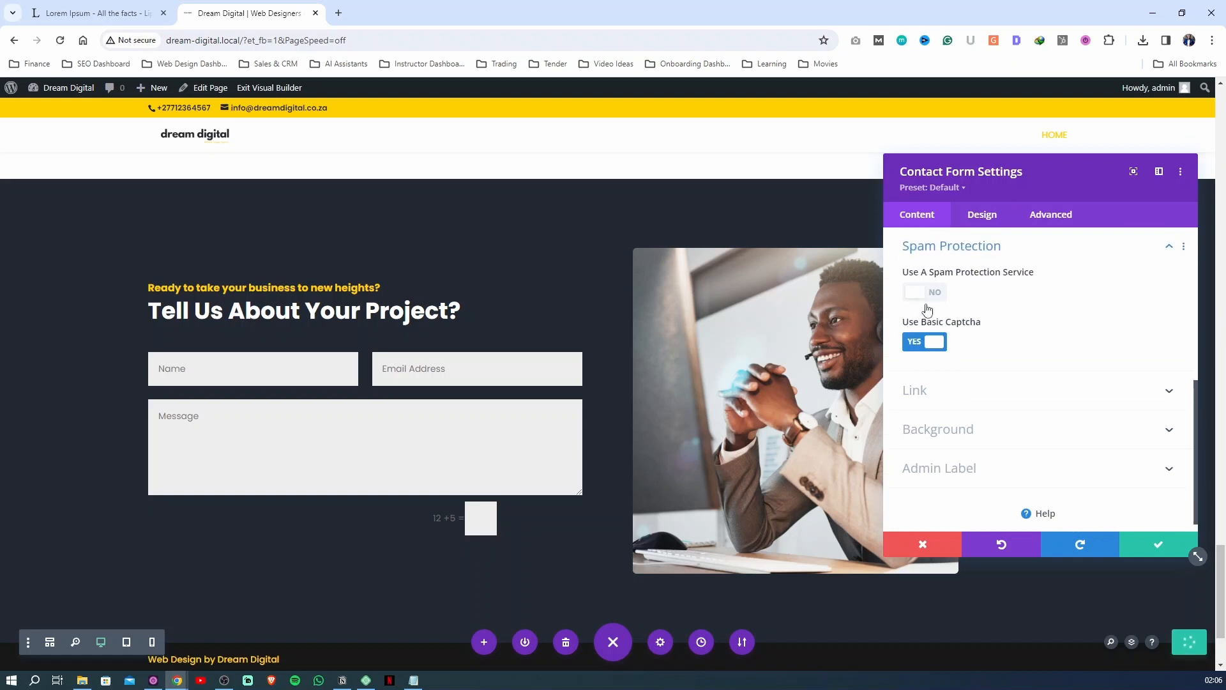
{"action": "left_click", "coordinate": [924, 343]}
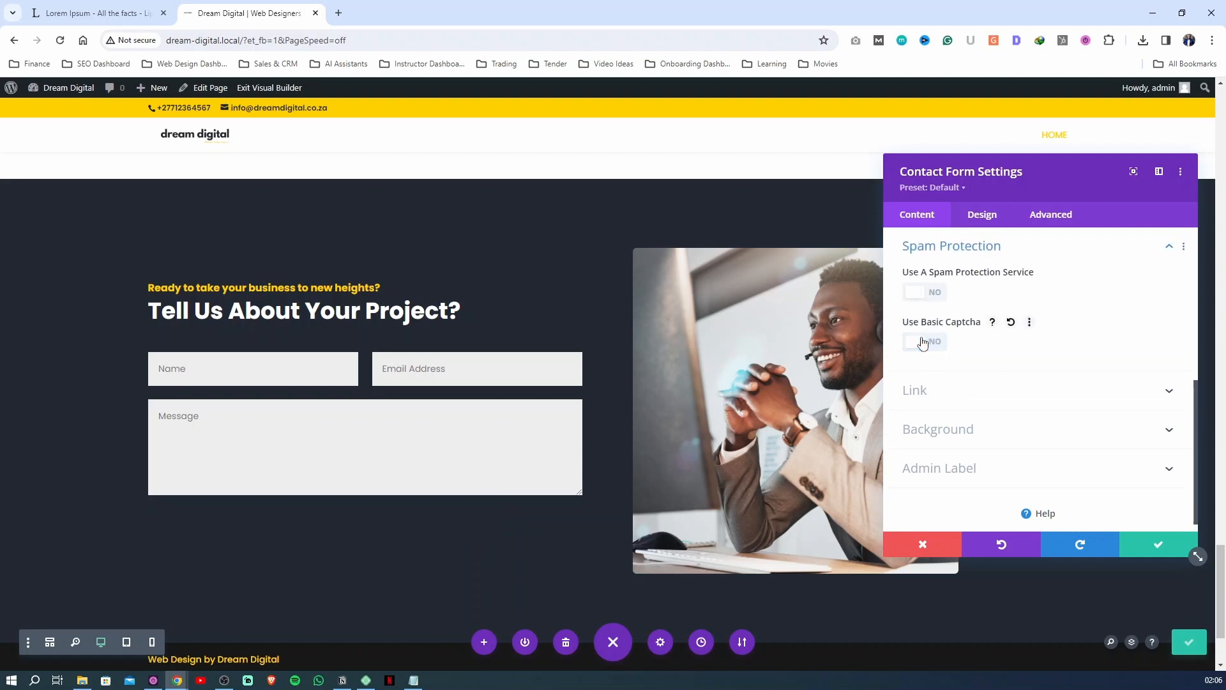
{"action": "left_click", "coordinate": [924, 343]}
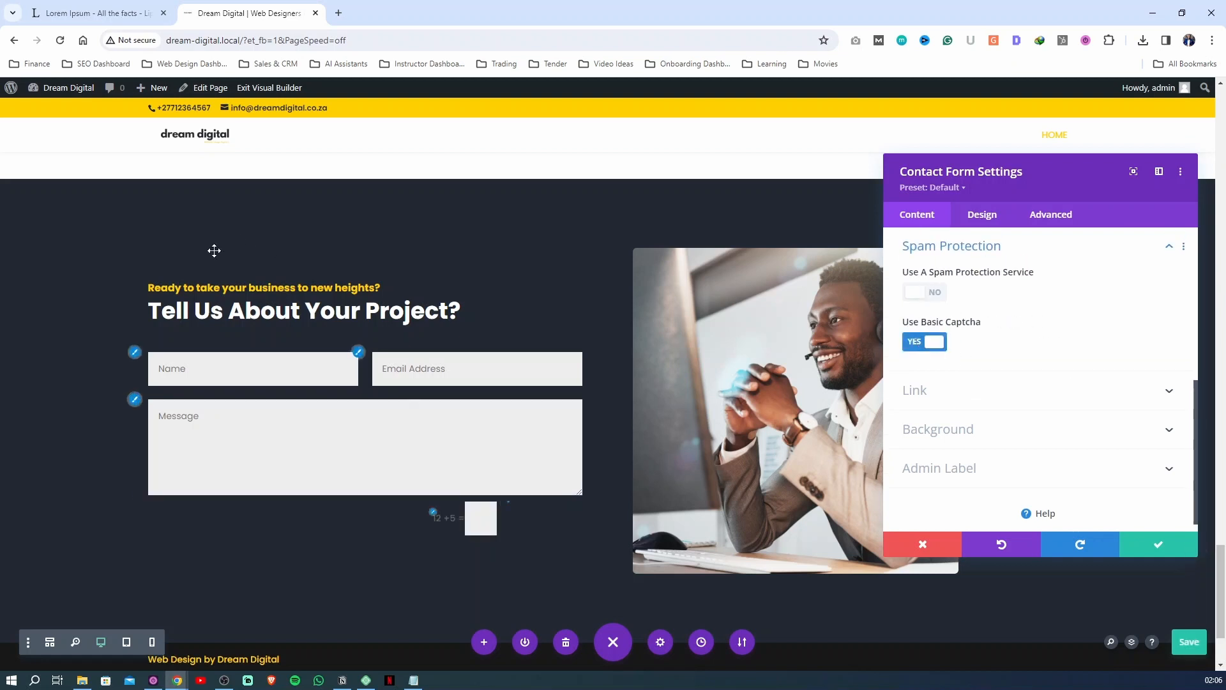
Try the saved yellow #ffd000 as the contact form's background and clear the background color again
{"action": "left_click", "coordinate": [963, 431]}
{"action": "left_click", "coordinate": [967, 463]}
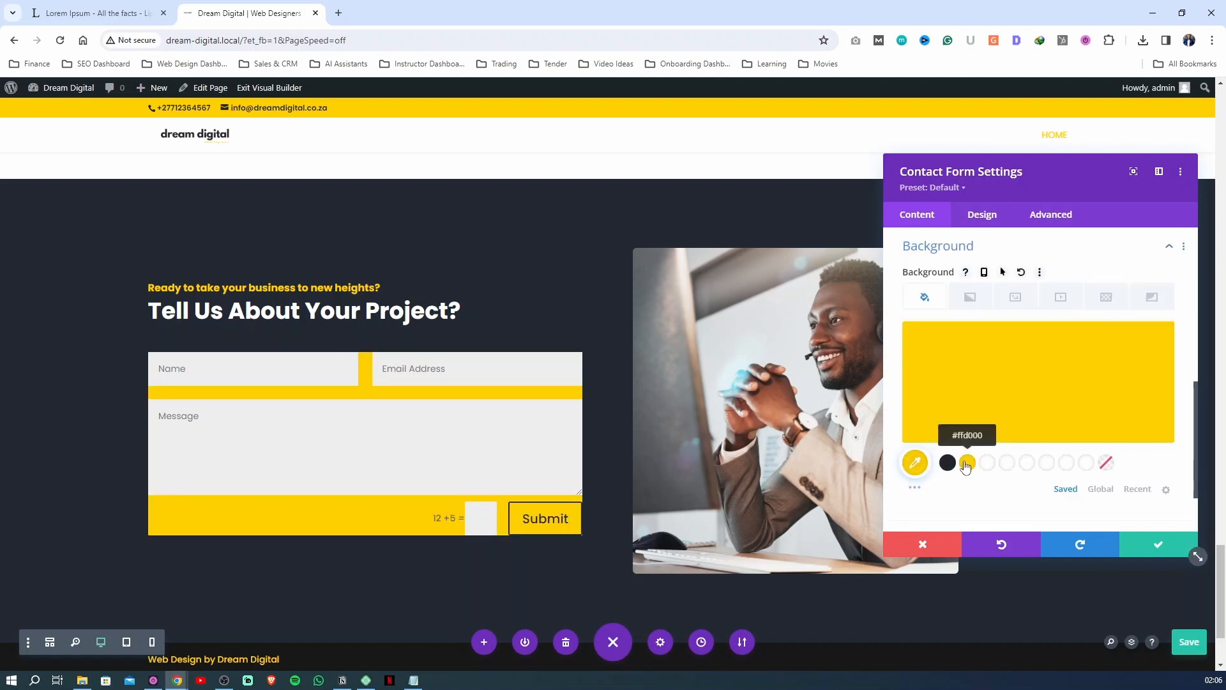
{"action": "left_click", "coordinate": [966, 466]}
{"action": "left_click", "coordinate": [969, 467]}
{"action": "left_click", "coordinate": [1109, 464]}
{"action": "left_click", "coordinate": [990, 246]}
Round the corners of the contact form's input fields to 6px on all sides
{"action": "left_click", "coordinate": [982, 214]}
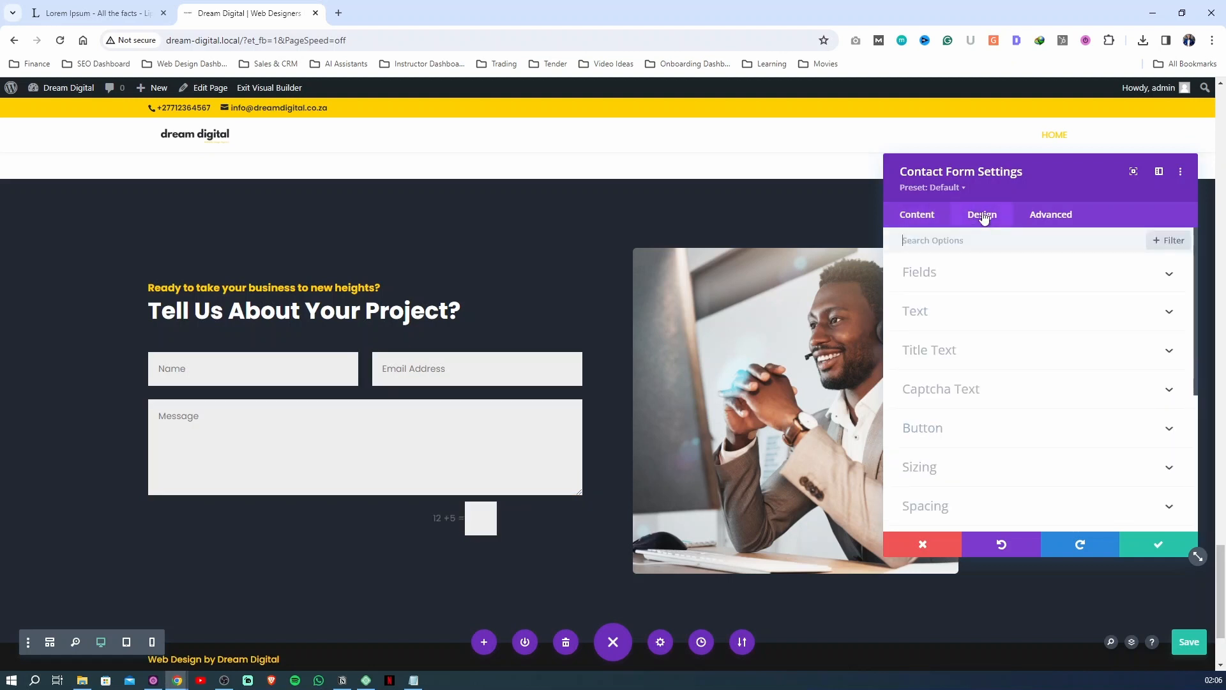
{"action": "scroll", "coordinate": [946, 363], "scroll_direction": "down", "scroll_amount": 3}
{"action": "left_click", "coordinate": [936, 353]}
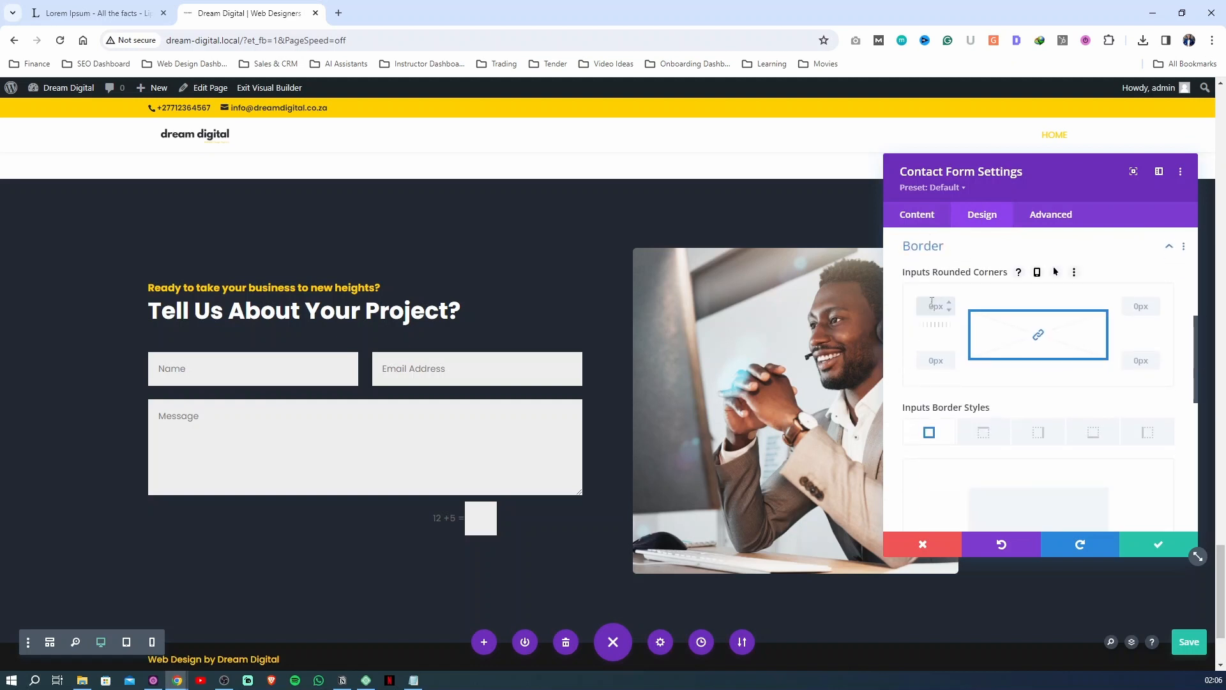
{"action": "left_click", "coordinate": [897, 334]}
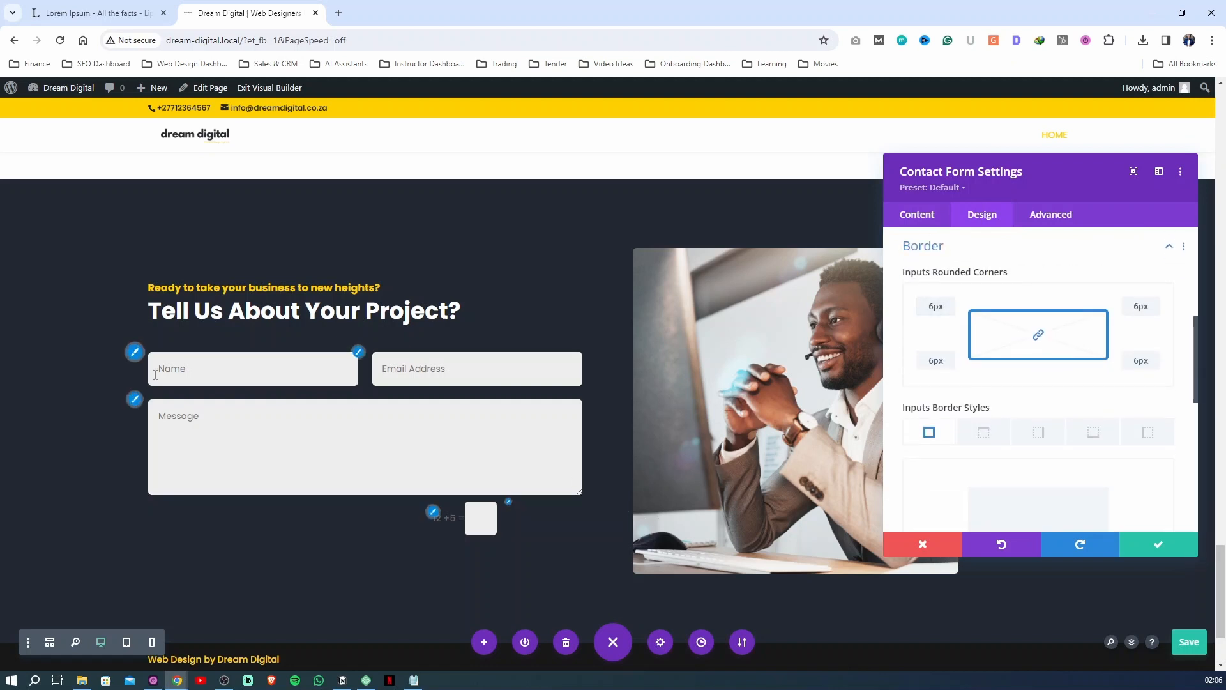
Set the background color of the contact form's fields to white
{"action": "left_click", "coordinate": [924, 246]}
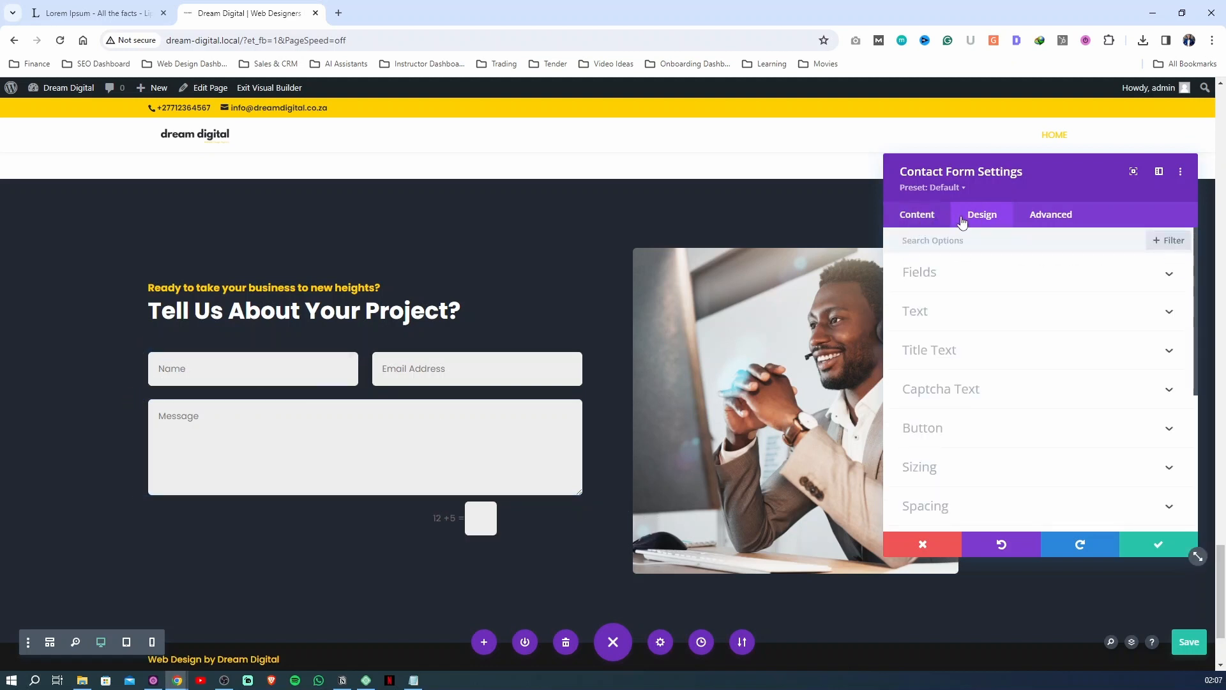
{"action": "left_click", "coordinate": [935, 279]}
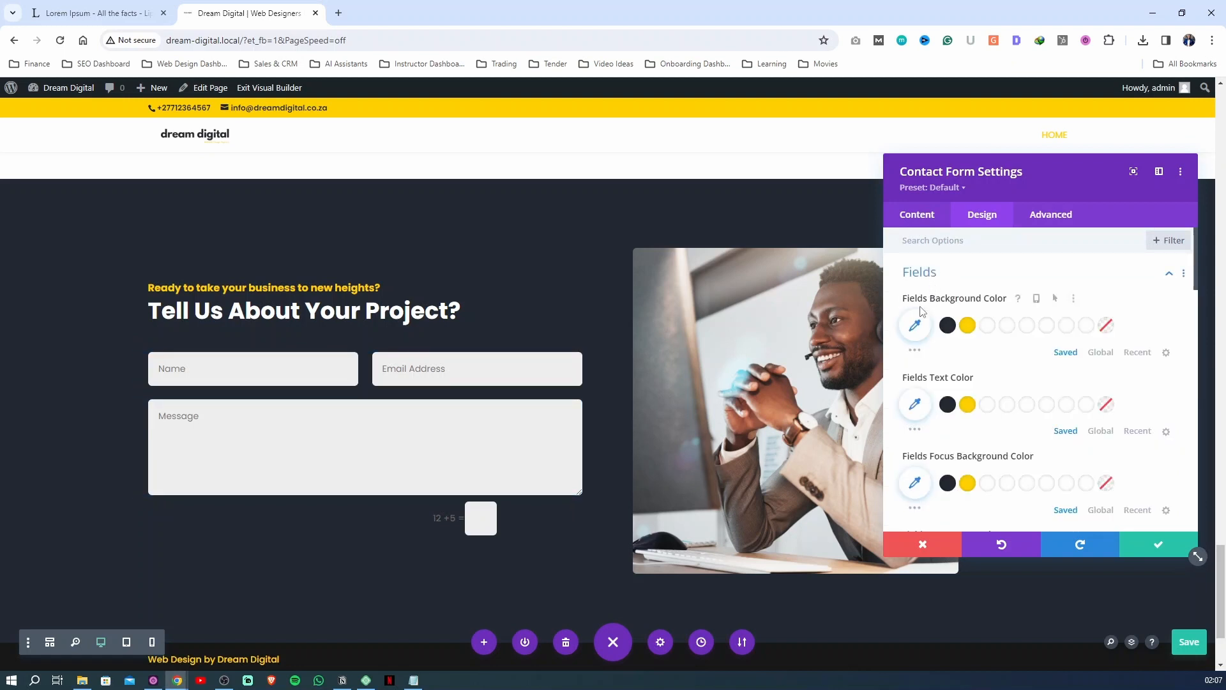
{"action": "left_click", "coordinate": [988, 327]}
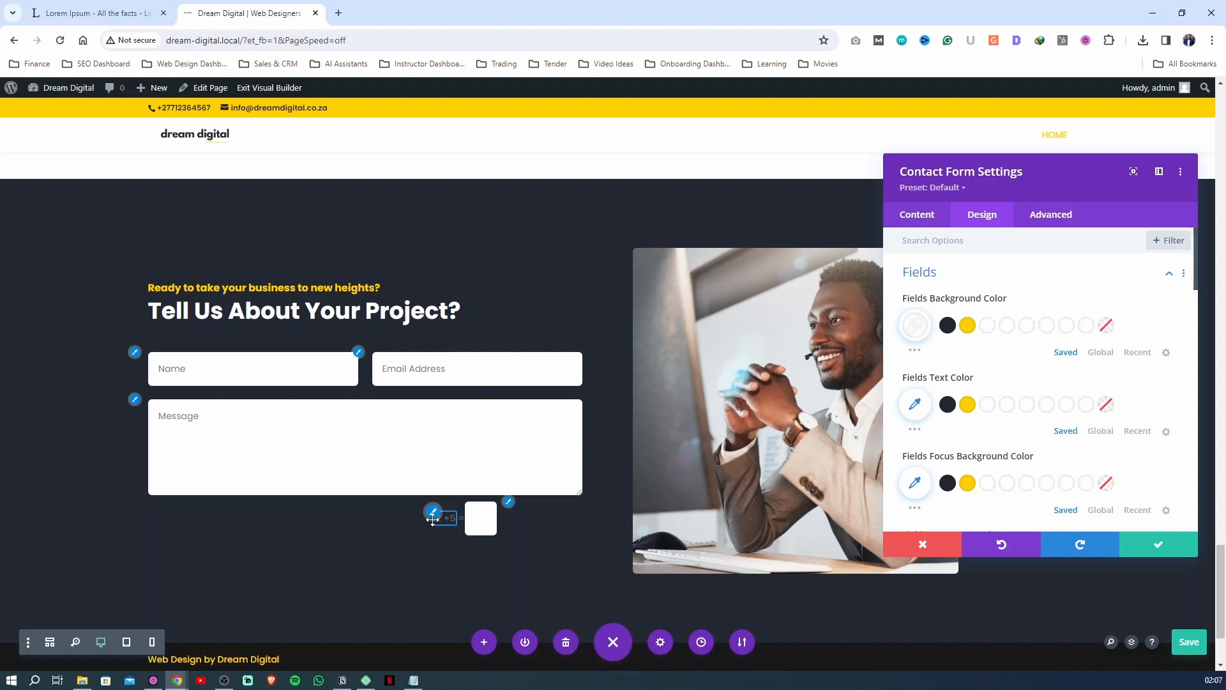
Change the title of the contact form's Message field to "Project Needs", save the page and return to the form settings
{"action": "left_click", "coordinate": [915, 216]}
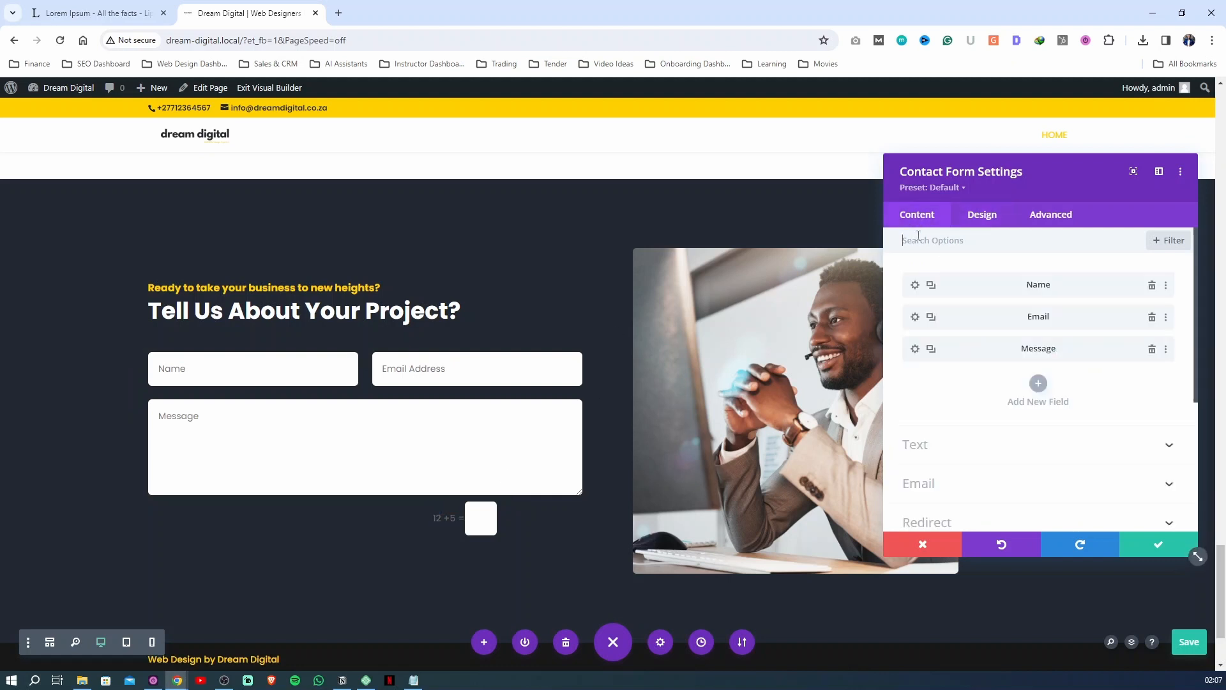
{"action": "left_click", "coordinate": [916, 350]}
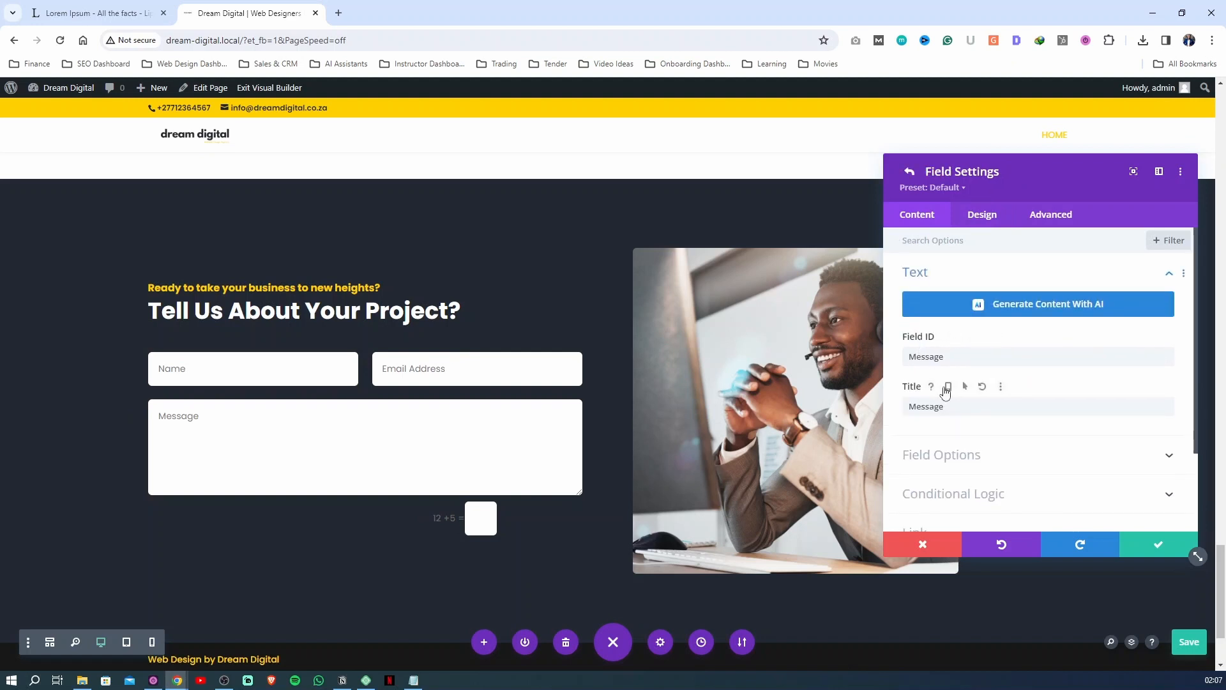
{"action": "scroll", "coordinate": [942, 319], "scroll_direction": "down", "scroll_amount": 1}
{"action": "left_click", "coordinate": [926, 293]}
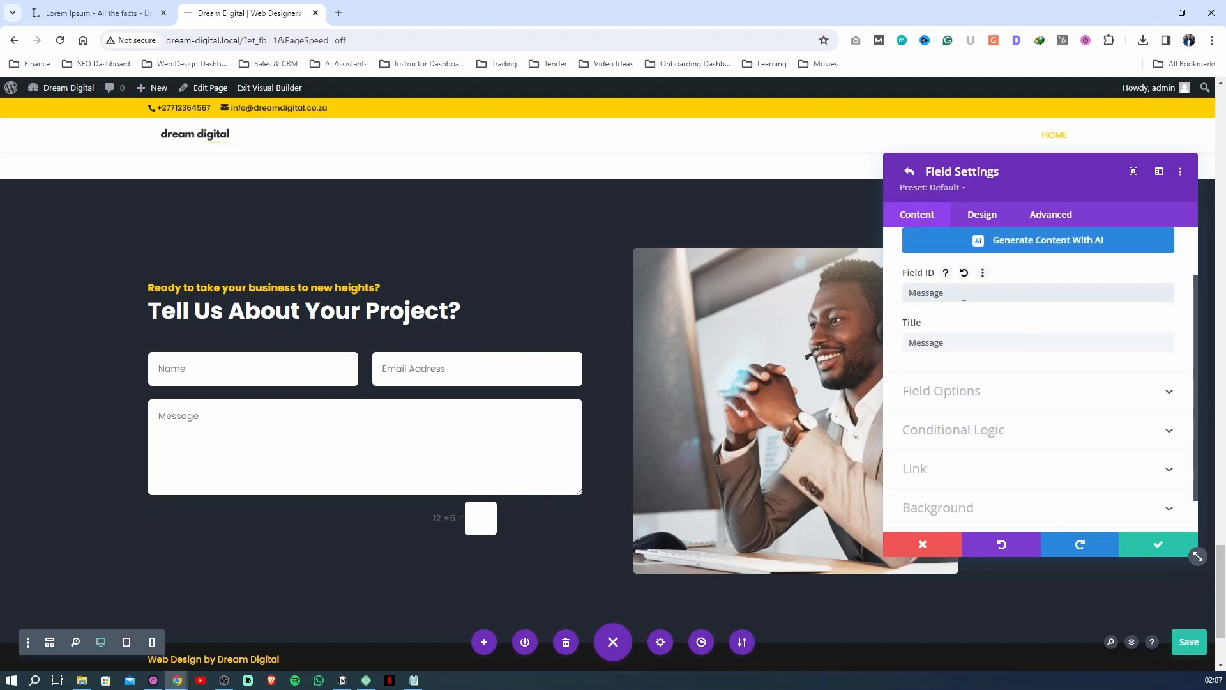
{"action": "left_click_drag", "start_coordinate": [950, 345], "coordinate": [905, 344]}
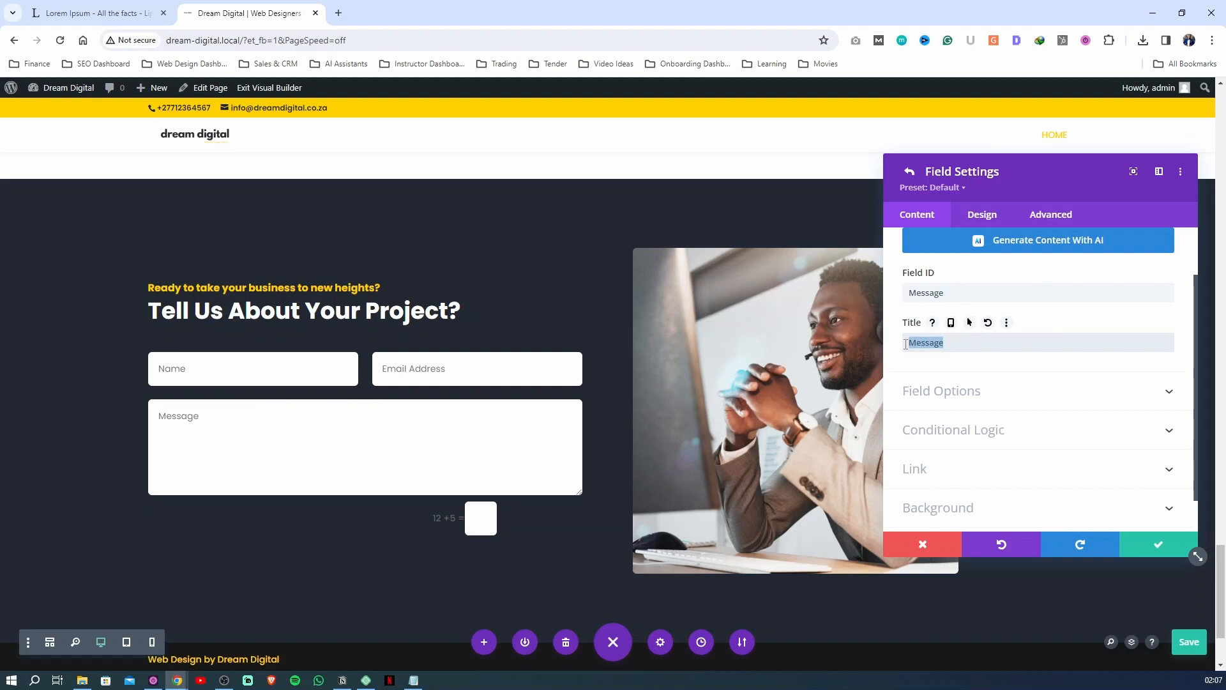
{"action": "type", "text": "Project Needs"}
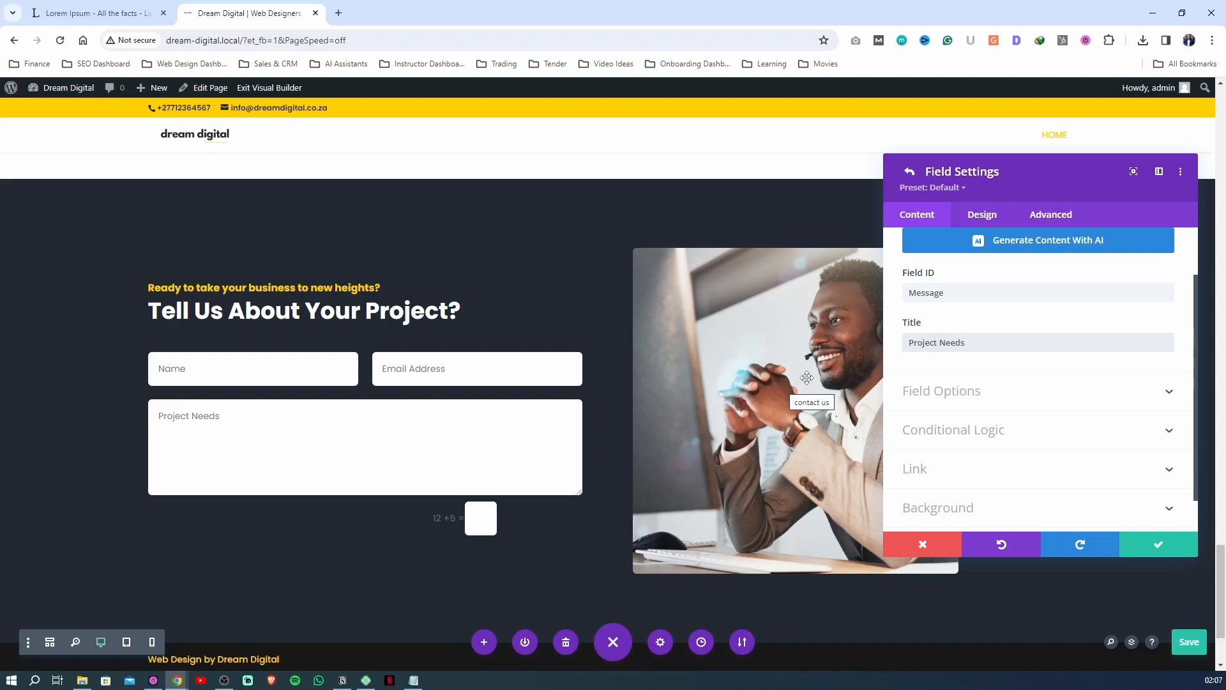
{"action": "left_click", "coordinate": [1193, 642]}
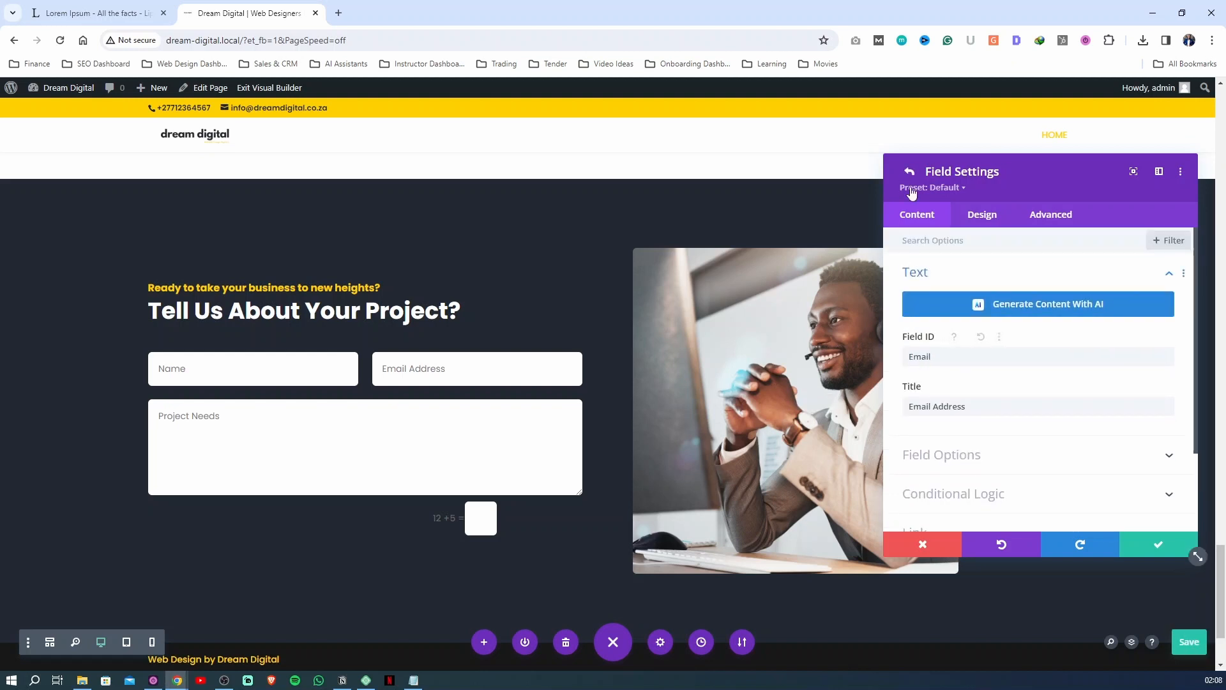
{"action": "left_click", "coordinate": [909, 168]}
{"action": "left_click", "coordinate": [915, 285]}
{"action": "left_click", "coordinate": [908, 172]}
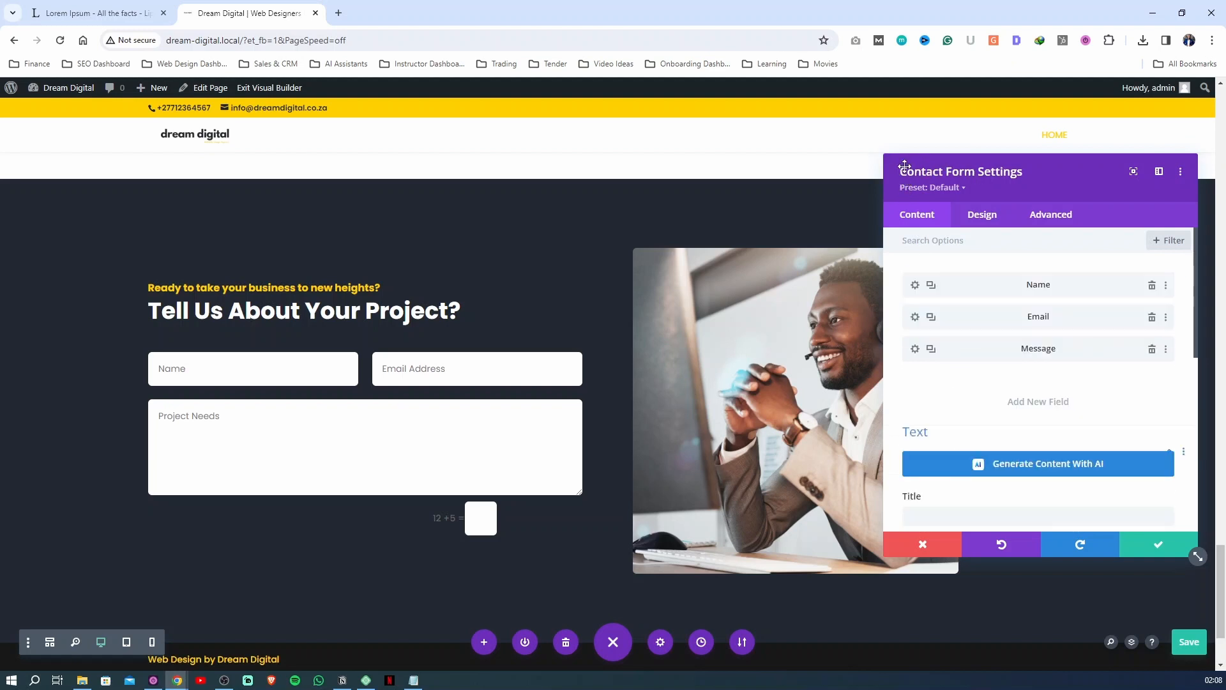
Enter "We have received your message and we will get back to you in 24 hours." as the contact form's success message
{"action": "scroll", "coordinate": [971, 391], "scroll_direction": "down", "scroll_amount": 3}
{"action": "scroll", "coordinate": [968, 396], "scroll_direction": "down", "scroll_amount": 2}
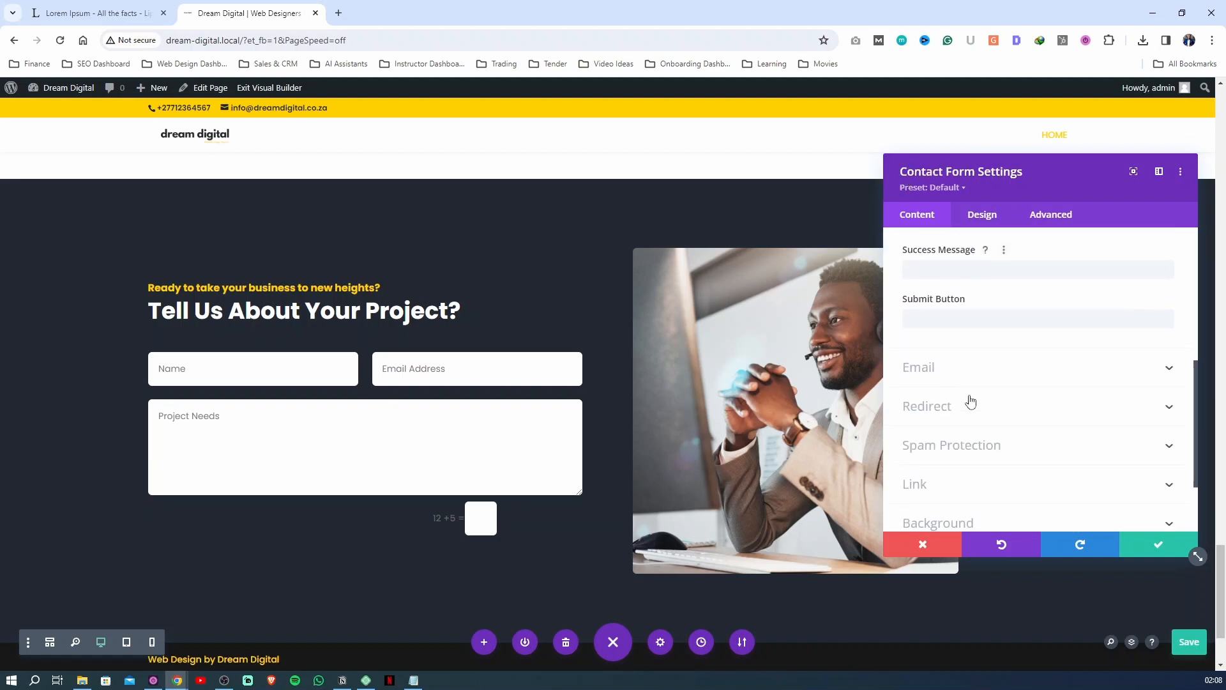
{"action": "scroll", "coordinate": [965, 394], "scroll_direction": "up", "scroll_amount": 2}
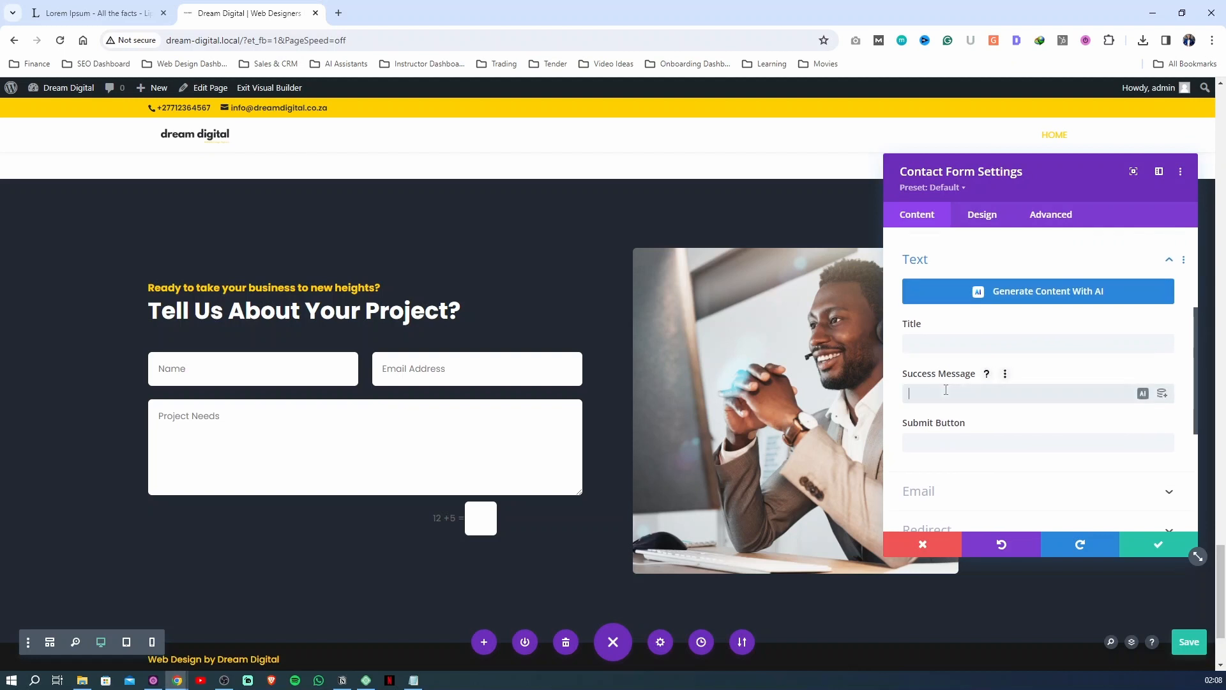
{"action": "type", "text": "Thank you fo"}
{"action": "type", "text": "get back to you"}
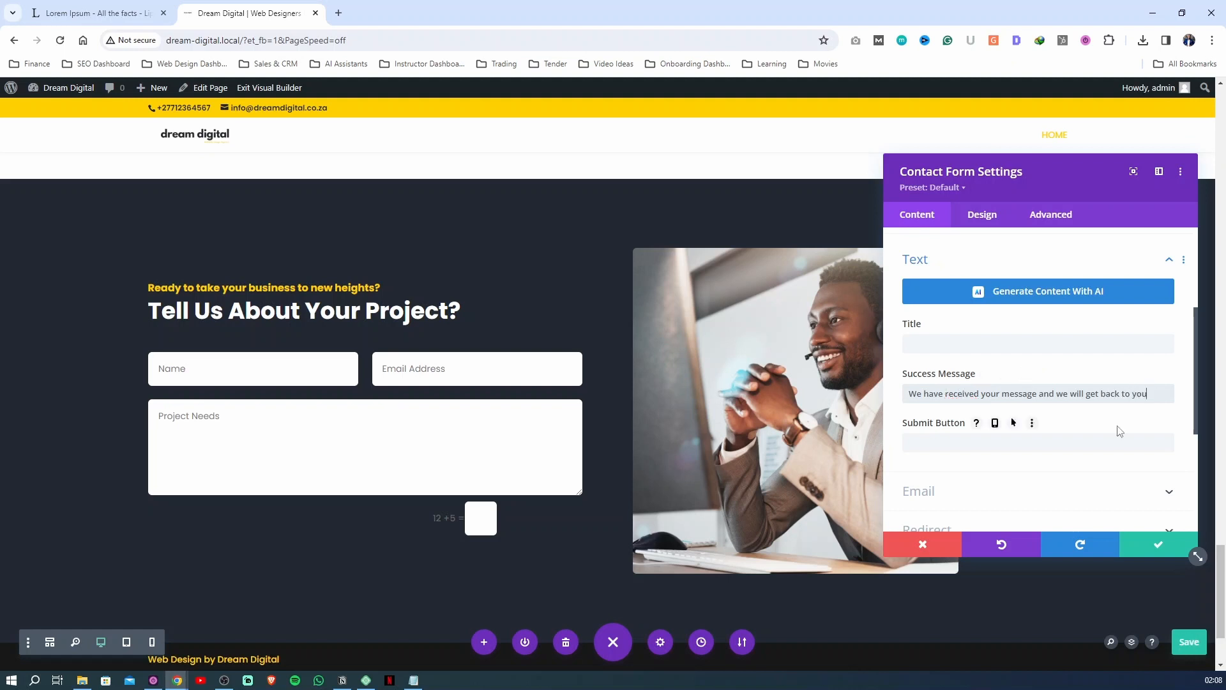
{"action": "type", "text": "in 24 hours."}
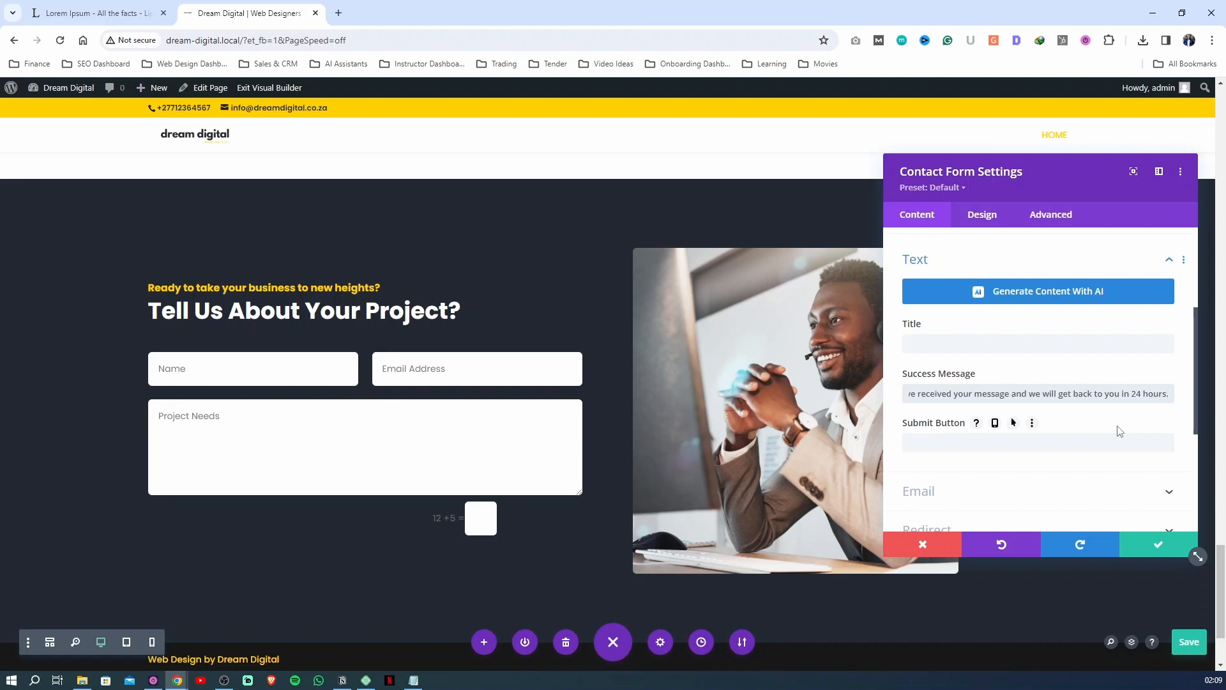
{"action": "left_click", "coordinate": [968, 346]}
{"action": "left_click", "coordinate": [1004, 393]}
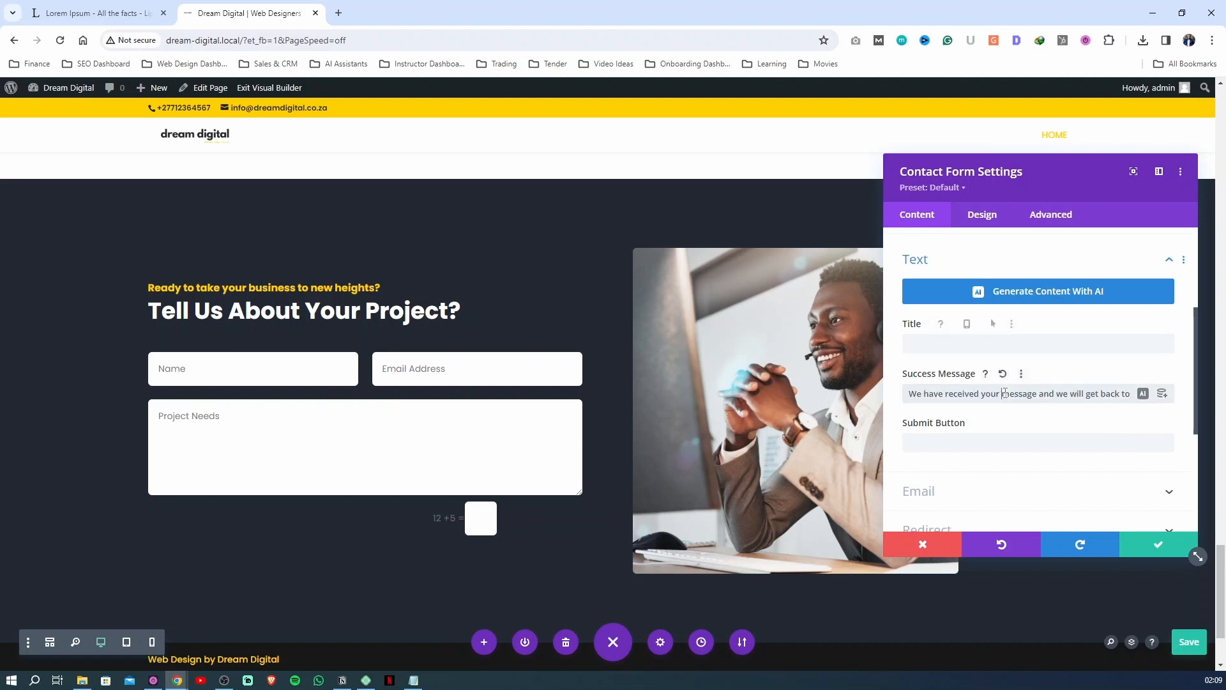
Set the contact form's submit button text to "Start Project"
{"action": "left_click", "coordinate": [940, 443]}
{"action": "type", "text": "Start"}
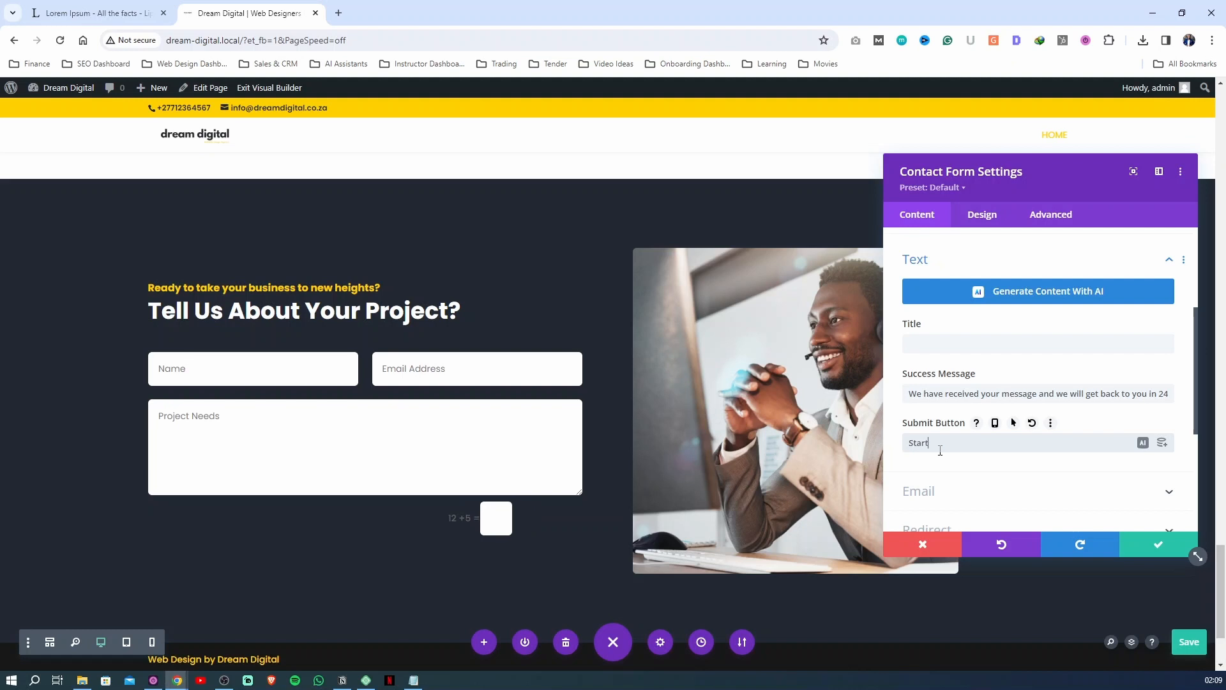
{"action": "type", "text": " Project"}
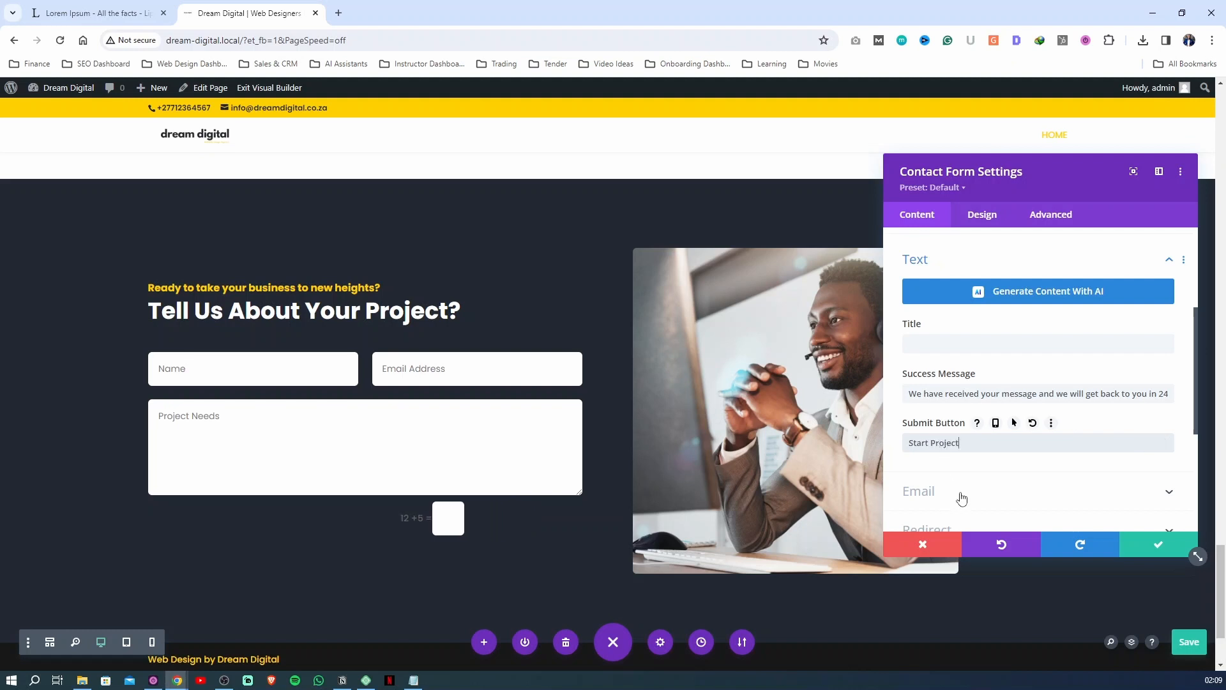
{"action": "left_click", "coordinate": [934, 267]}
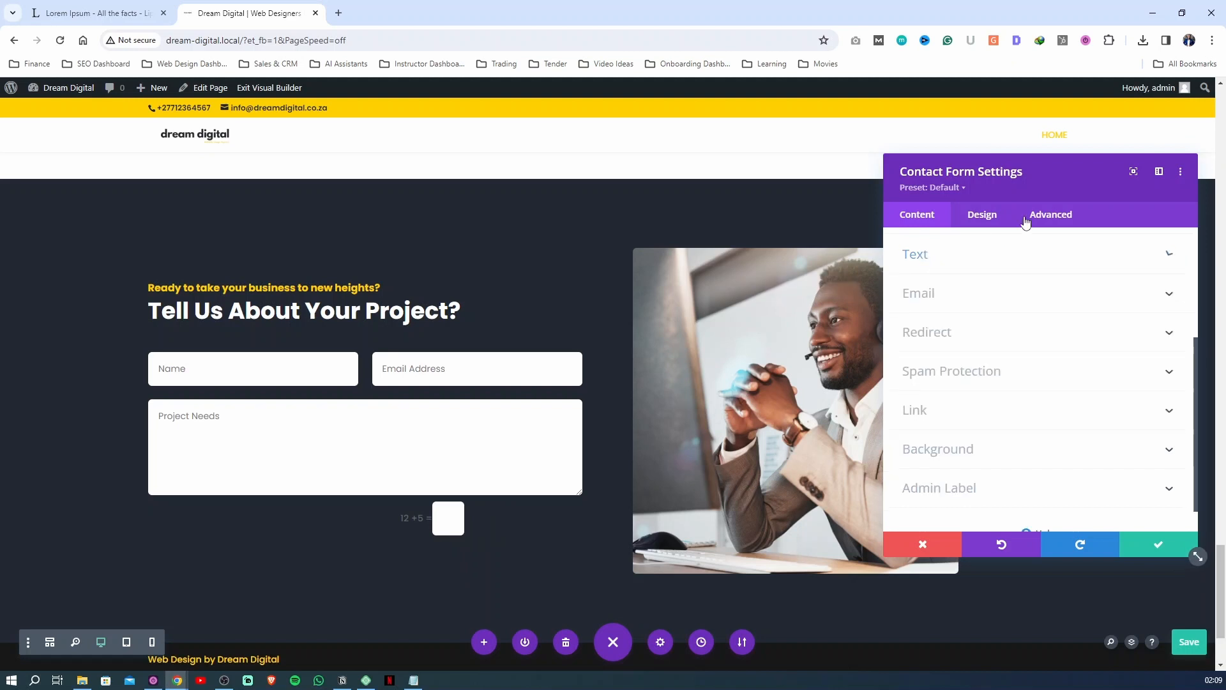
Enable custom styles for the submit button with text color #222831 and background color #ffd000
{"action": "left_click", "coordinate": [981, 215]}
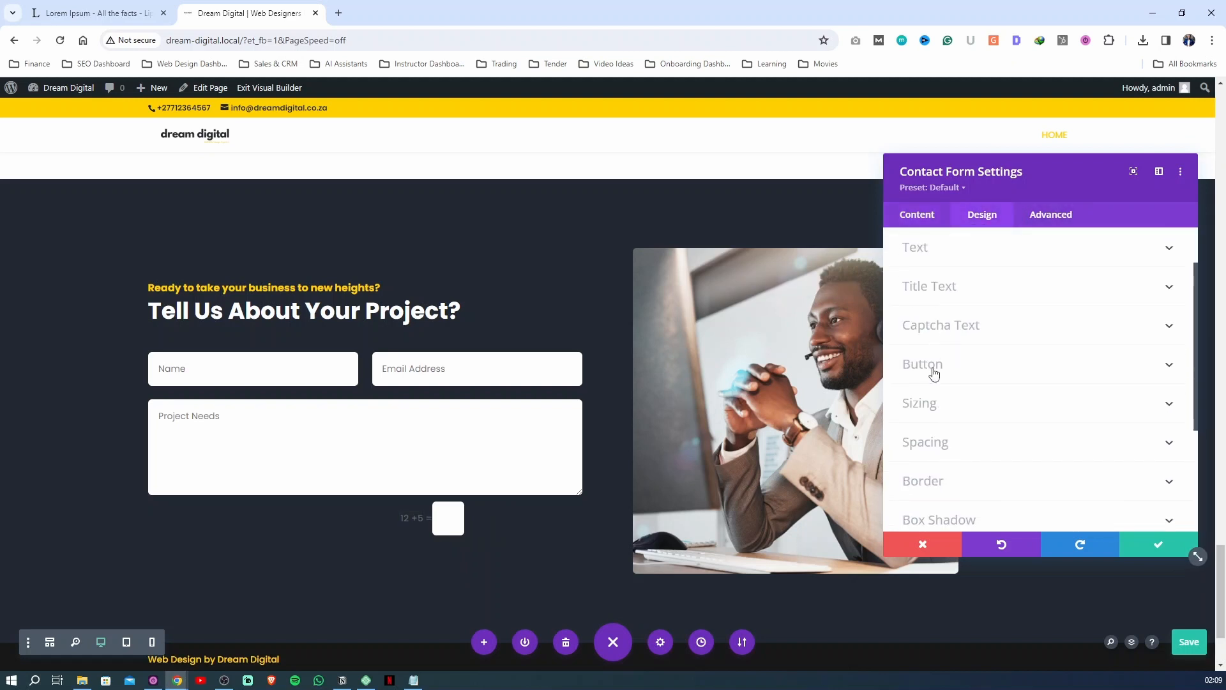
{"action": "left_click", "coordinate": [929, 365]}
{"action": "left_click", "coordinate": [928, 293]}
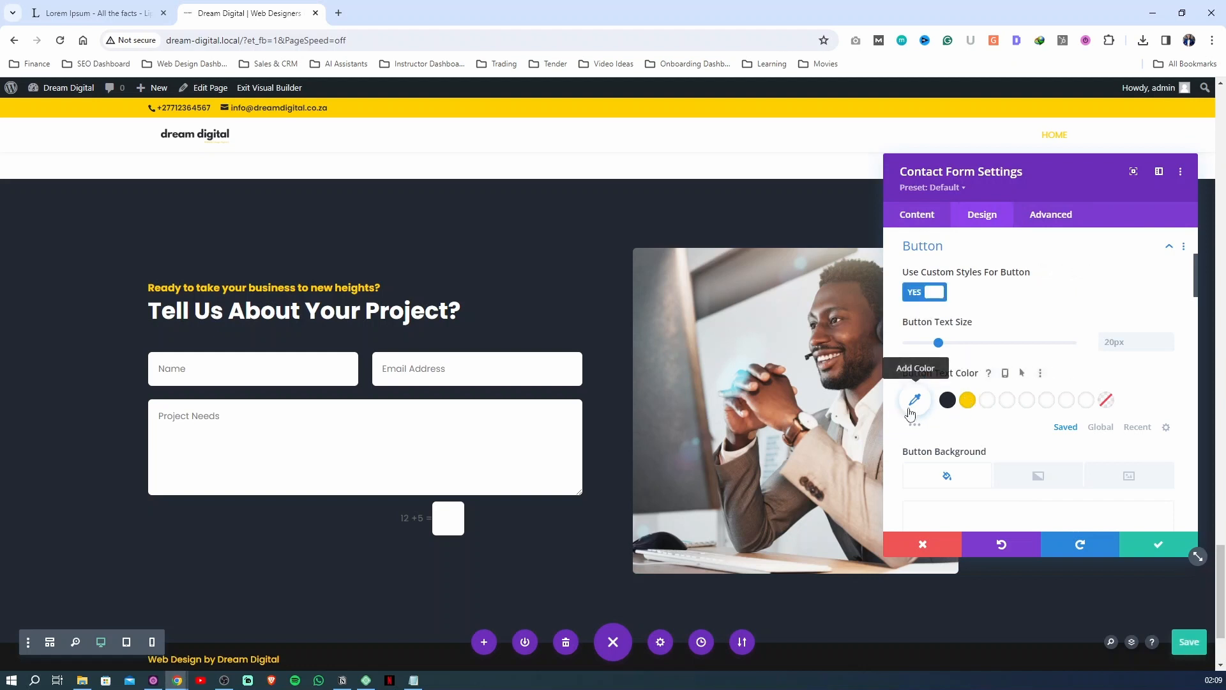
{"action": "left_click", "coordinate": [948, 402]}
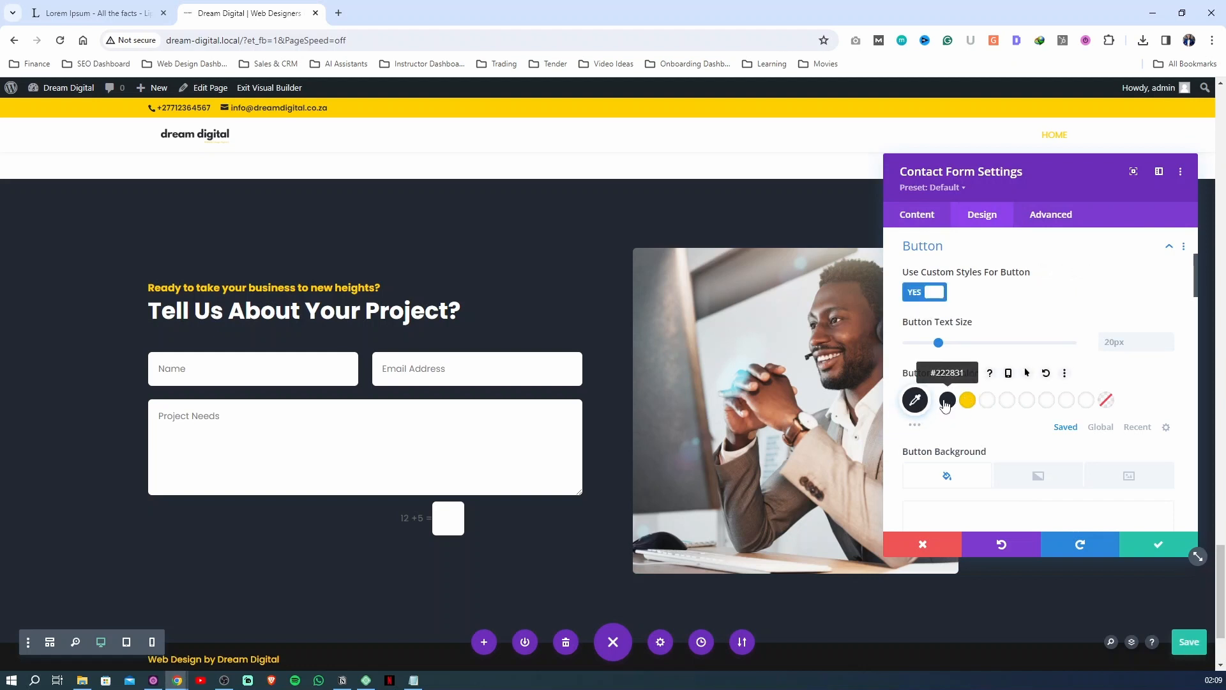
{"action": "scroll", "coordinate": [939, 434], "scroll_direction": "down", "scroll_amount": 3}
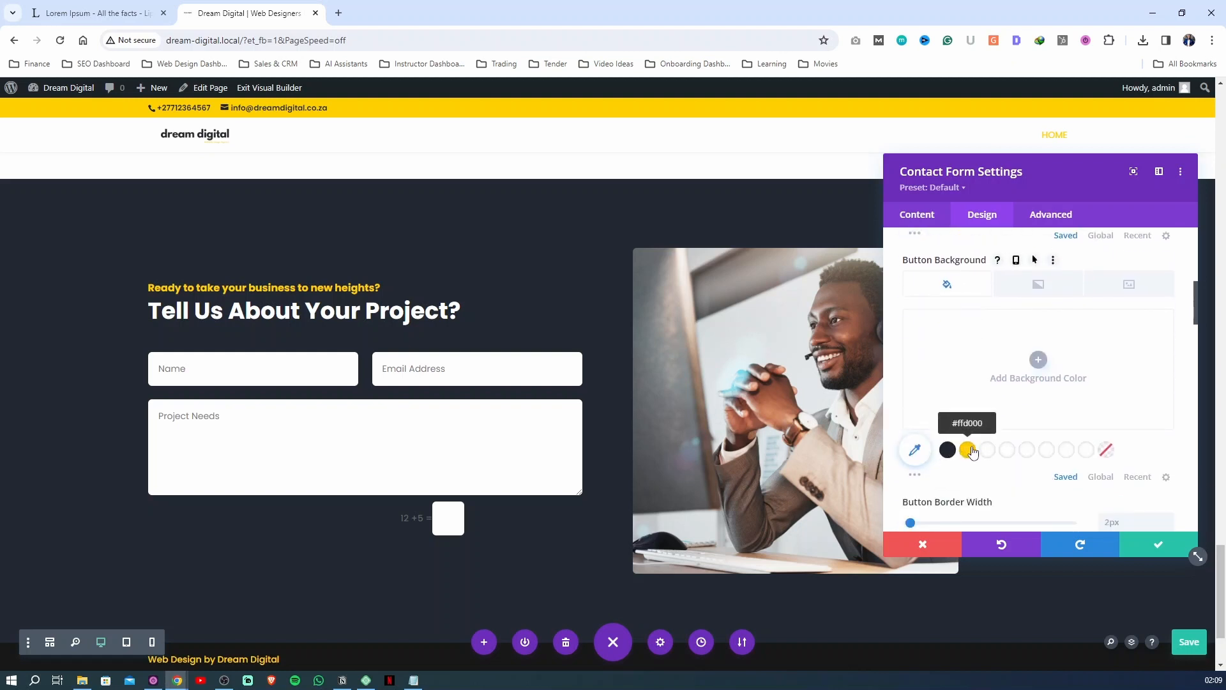
{"action": "left_click", "coordinate": [968, 450]}
Reduce the submit button's text size to 15px
{"action": "scroll", "coordinate": [967, 383], "scroll_direction": "up", "scroll_amount": 2}
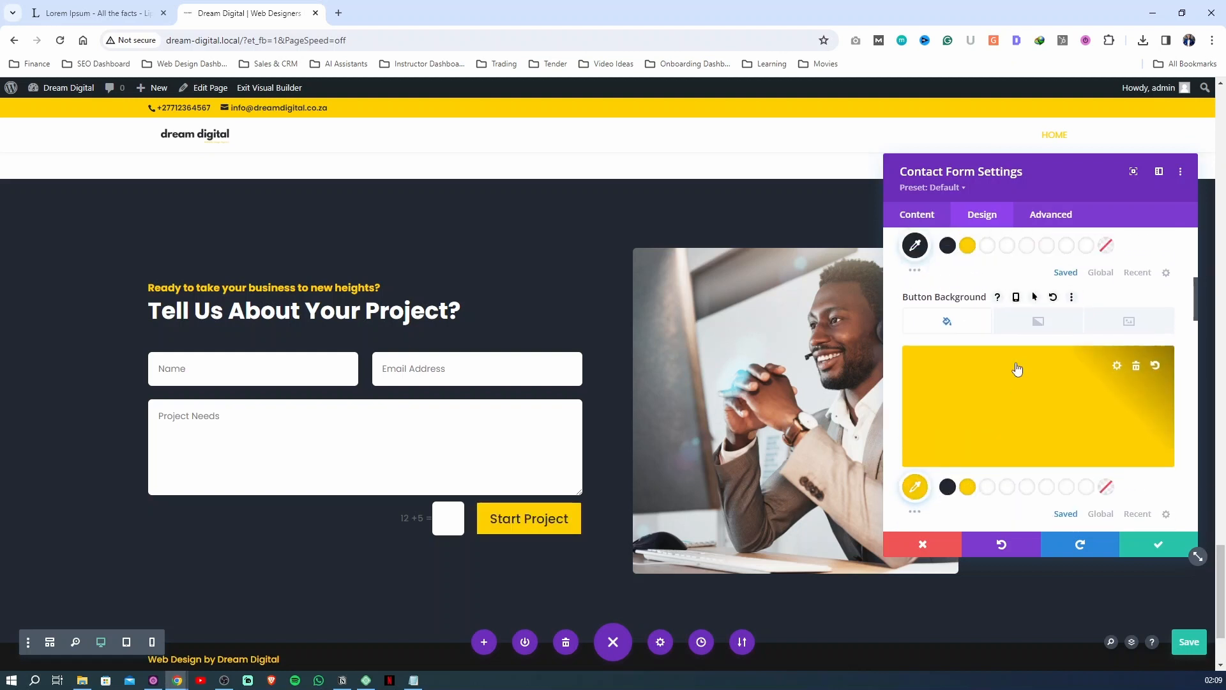
{"action": "scroll", "coordinate": [966, 380], "scroll_direction": "up", "scroll_amount": 1}
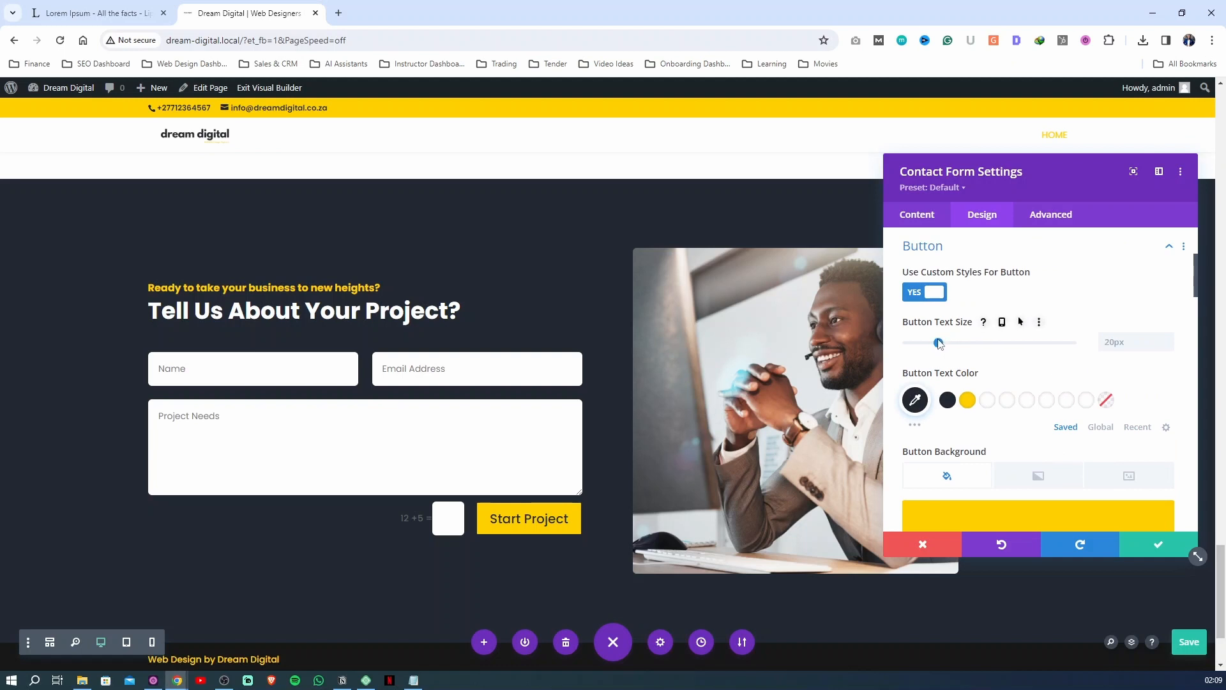
{"action": "left_click_drag", "start_coordinate": [939, 343], "coordinate": [932, 343]}
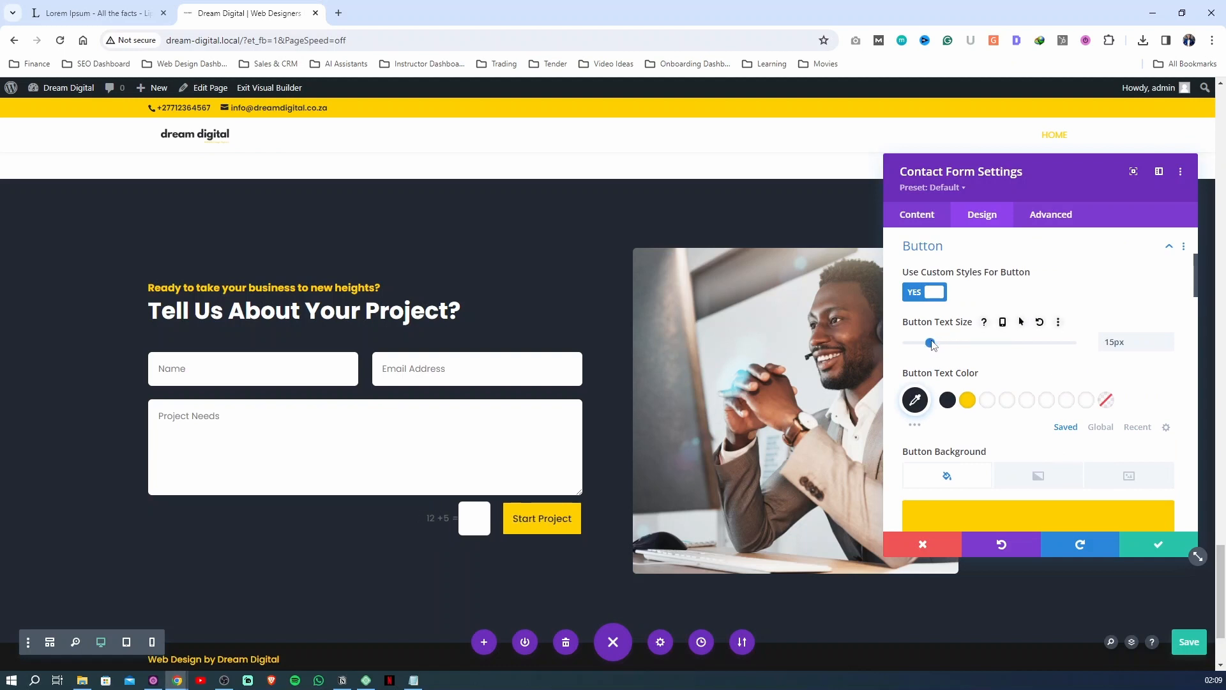
Give the submit button a #ffd000 border color with a 15px border radius and save the page
{"action": "scroll", "coordinate": [939, 352], "scroll_direction": "down", "scroll_amount": 6}
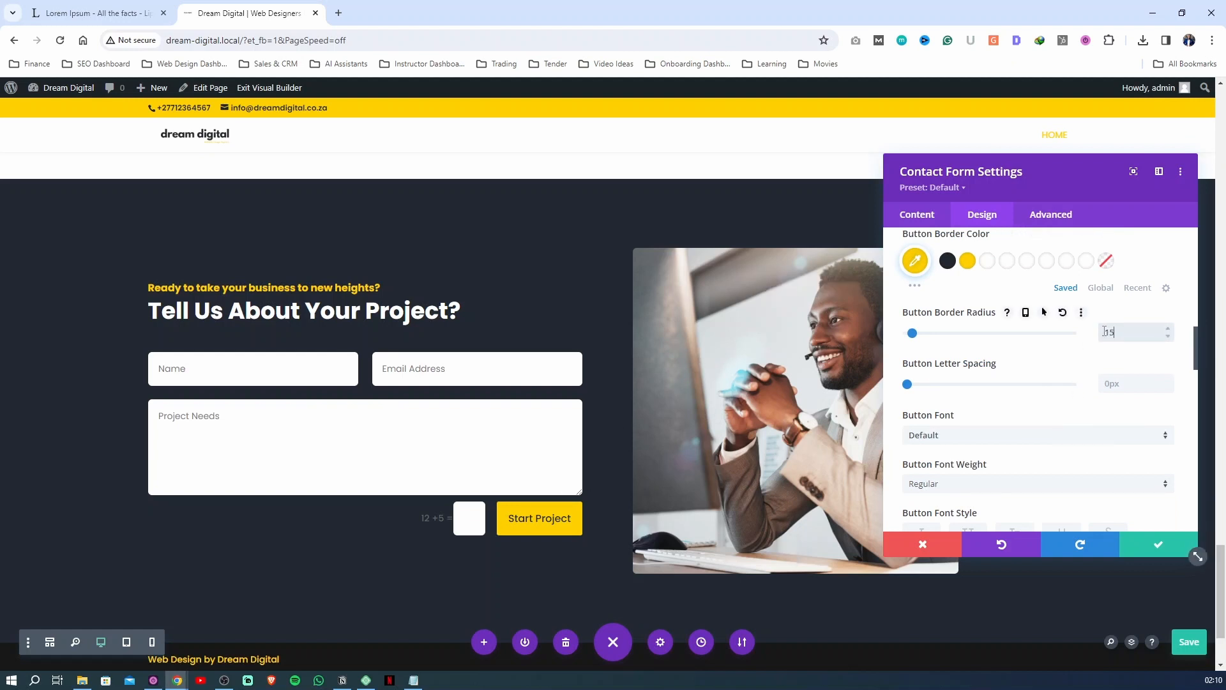
{"action": "left_click", "coordinate": [1184, 314]}
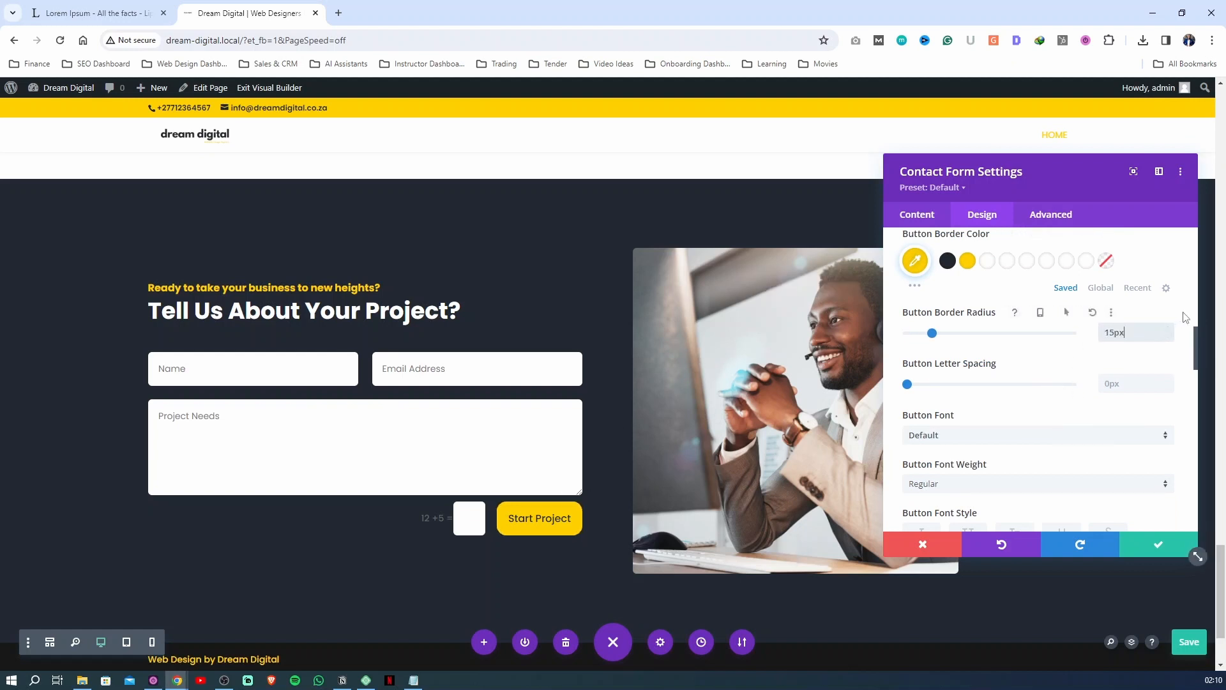
{"action": "left_click", "coordinate": [1189, 641]}
Check the border radius of the "Start Web Project" button and set the contact form button's border radius to 27px
{"action": "scroll", "coordinate": [525, 295], "scroll_direction": "up", "scroll_amount": 5}
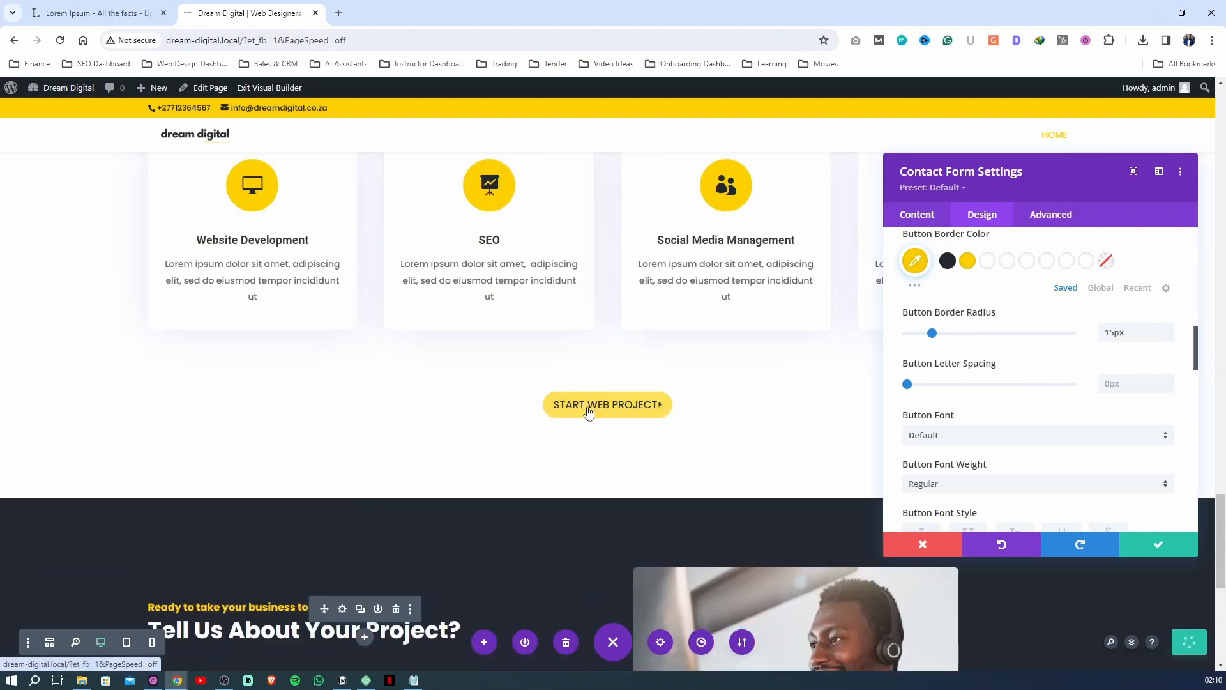
{"action": "left_click", "coordinate": [589, 412]}
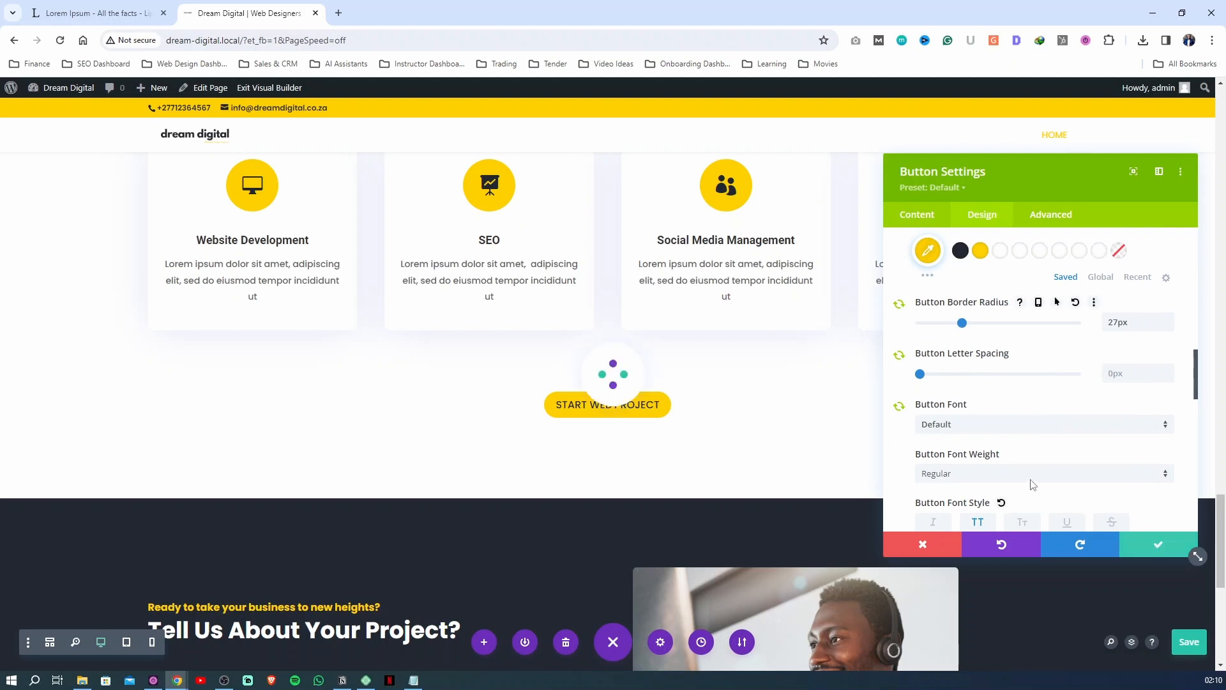
{"action": "left_click", "coordinate": [1150, 547]}
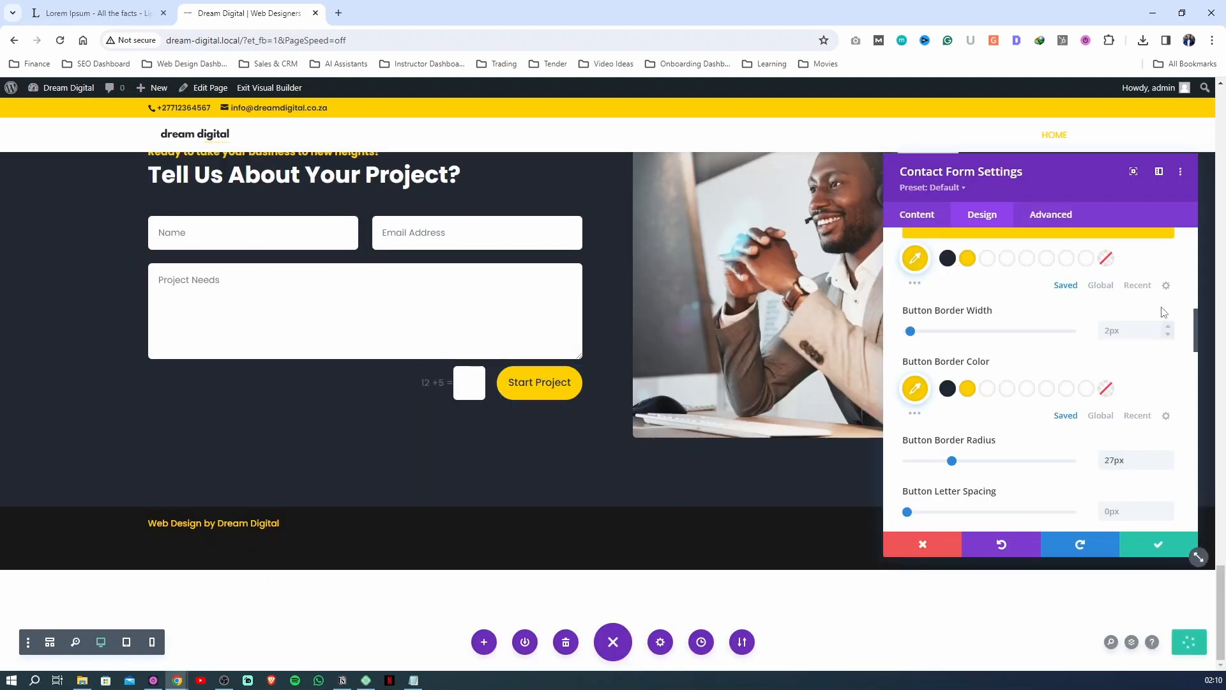
Enter the company's email address as the recipient address in the contact form's email settings
{"action": "left_click", "coordinate": [913, 217]}
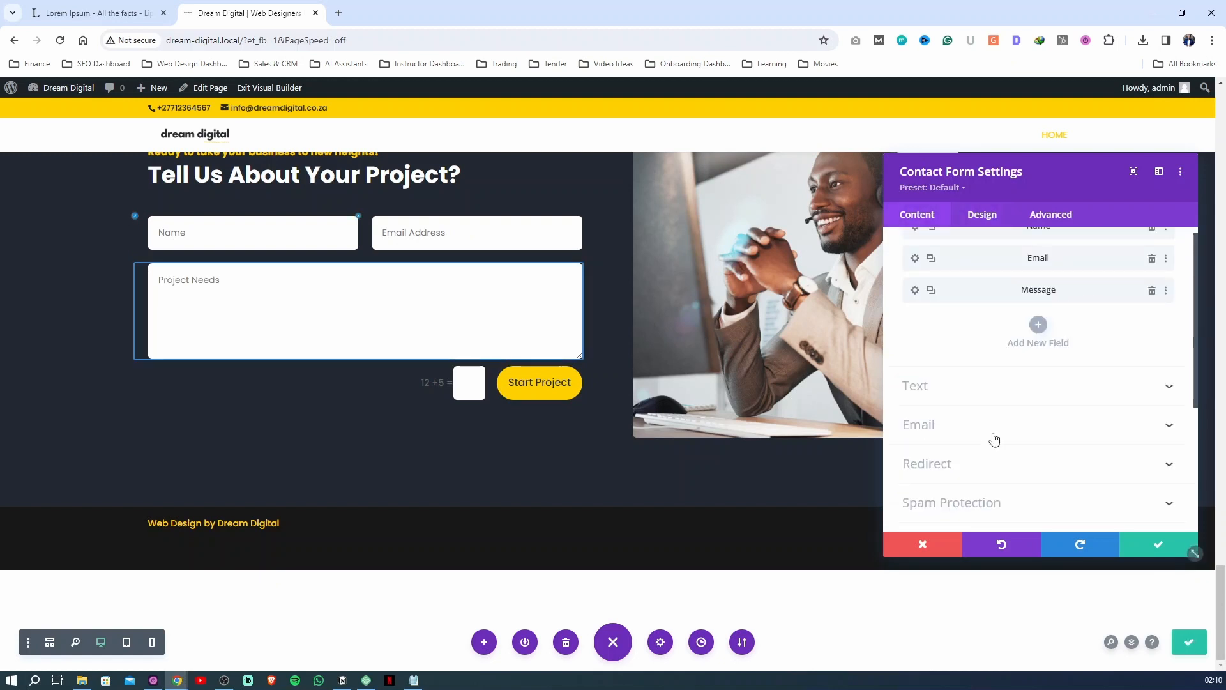
{"action": "scroll", "coordinate": [995, 439], "scroll_direction": "down", "scroll_amount": 1}
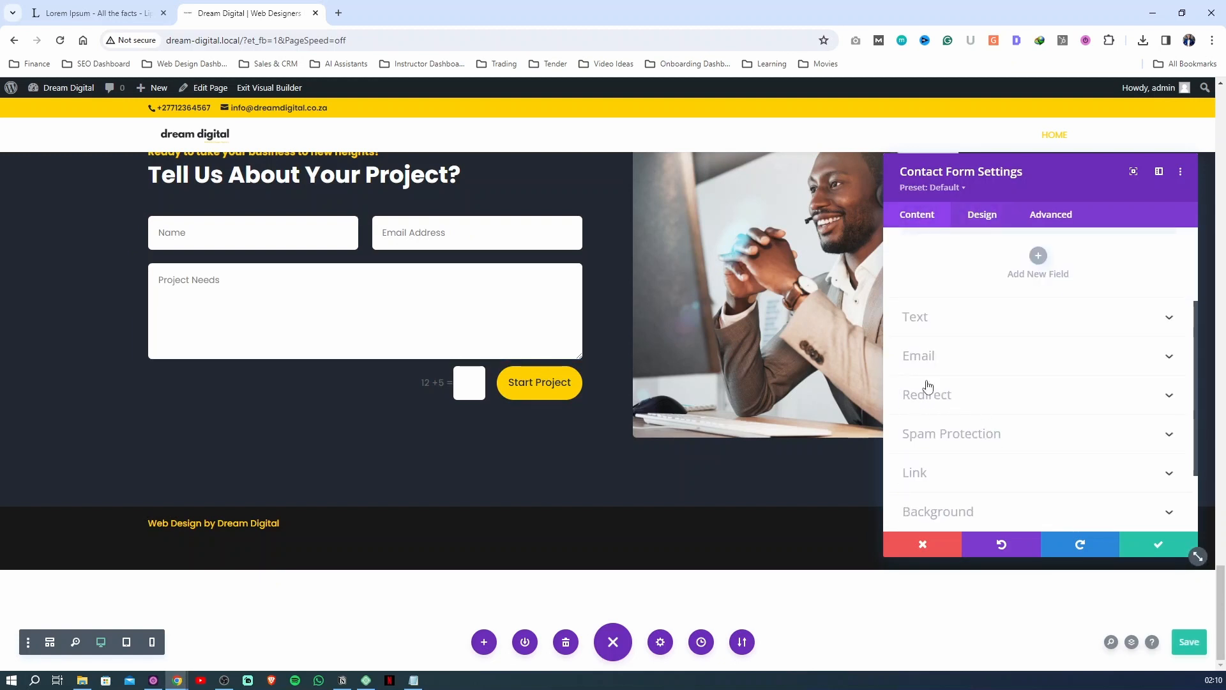
{"action": "left_click", "coordinate": [932, 355]}
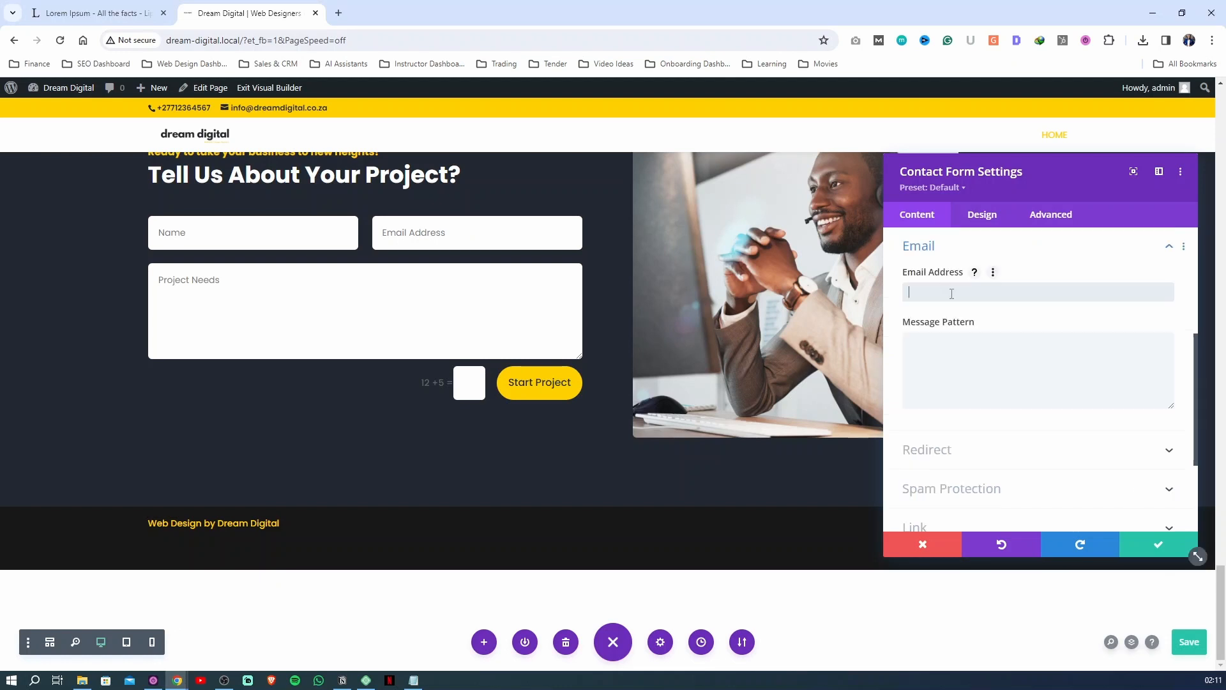
{"action": "left_click", "coordinate": [940, 341]}
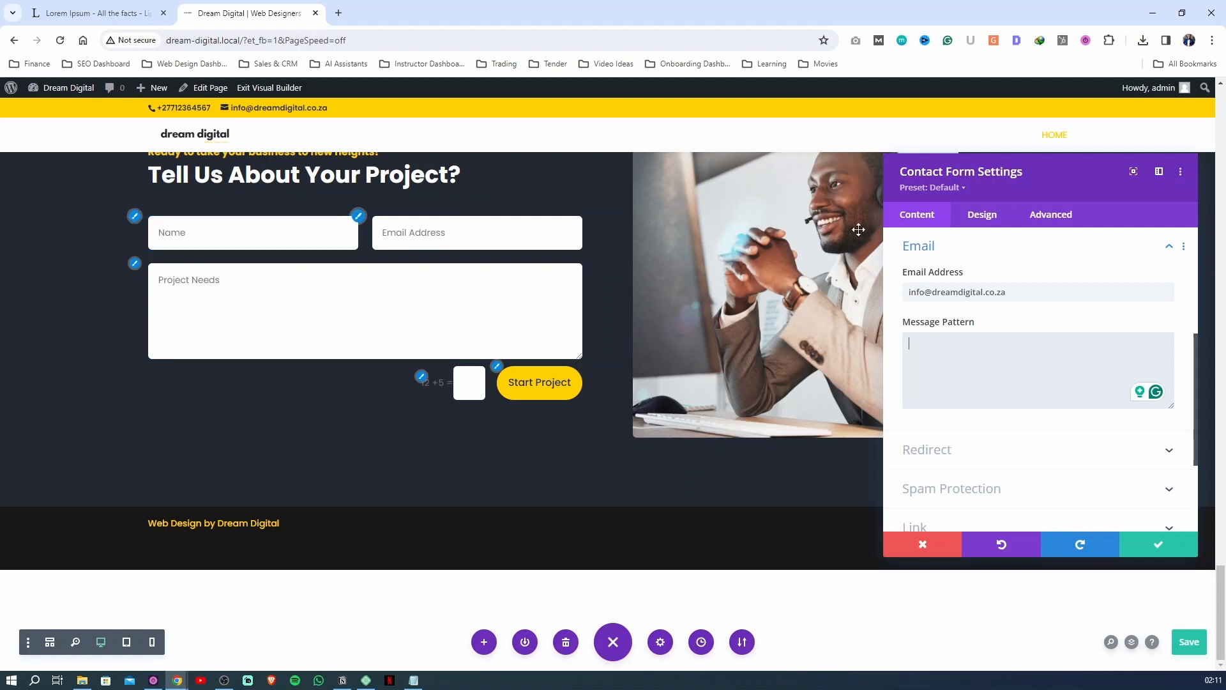
Check the field ID of the contact form's Name field and return to the form settings
{"action": "left_click", "coordinate": [931, 247]}
{"action": "scroll", "coordinate": [957, 276], "scroll_direction": "up", "scroll_amount": 5}
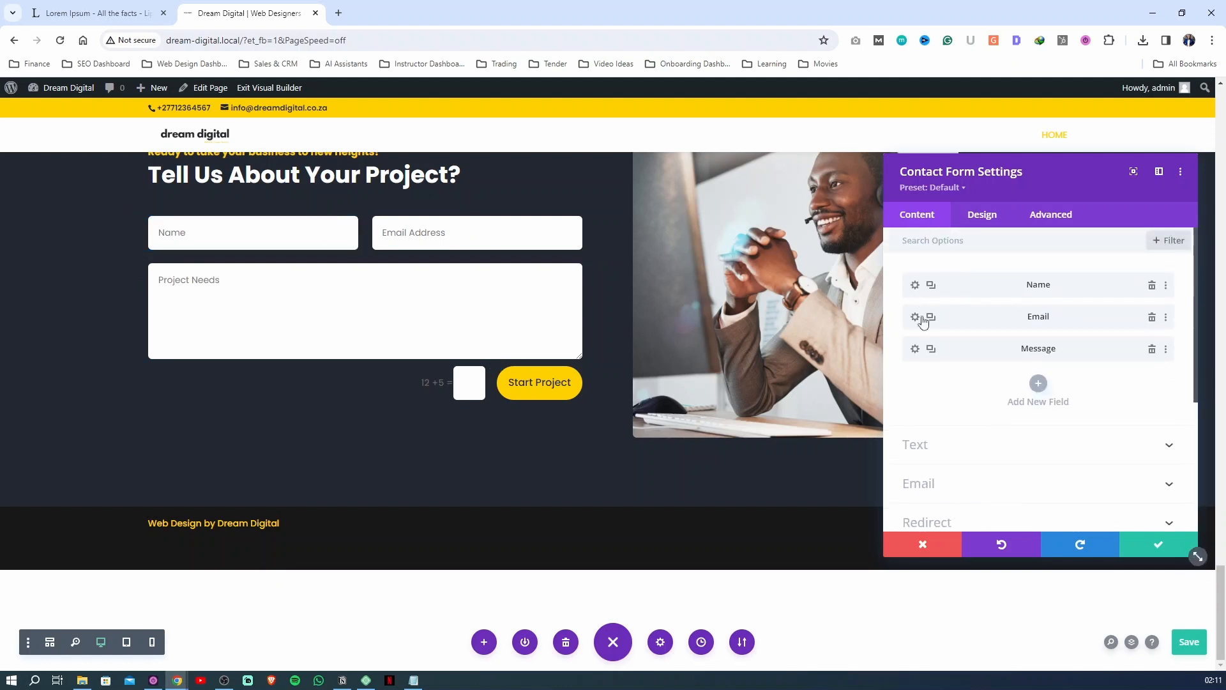
{"action": "left_click", "coordinate": [912, 284]}
{"action": "left_click", "coordinate": [916, 359]}
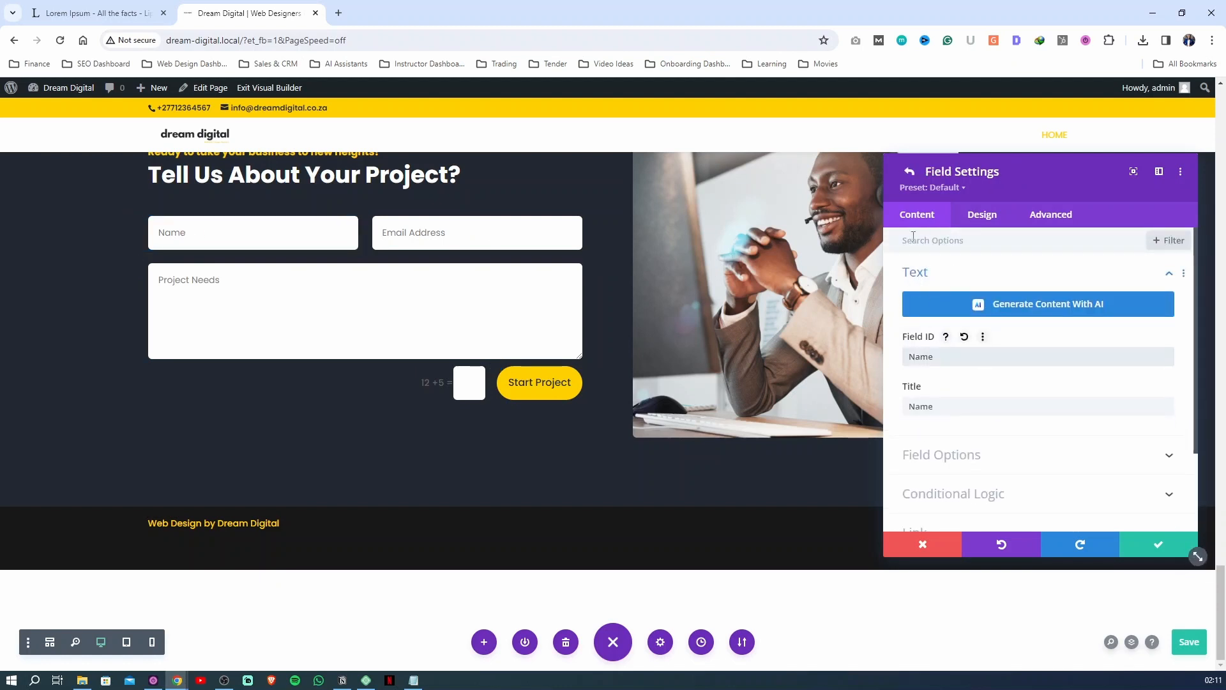
{"action": "left_click", "coordinate": [909, 171]}
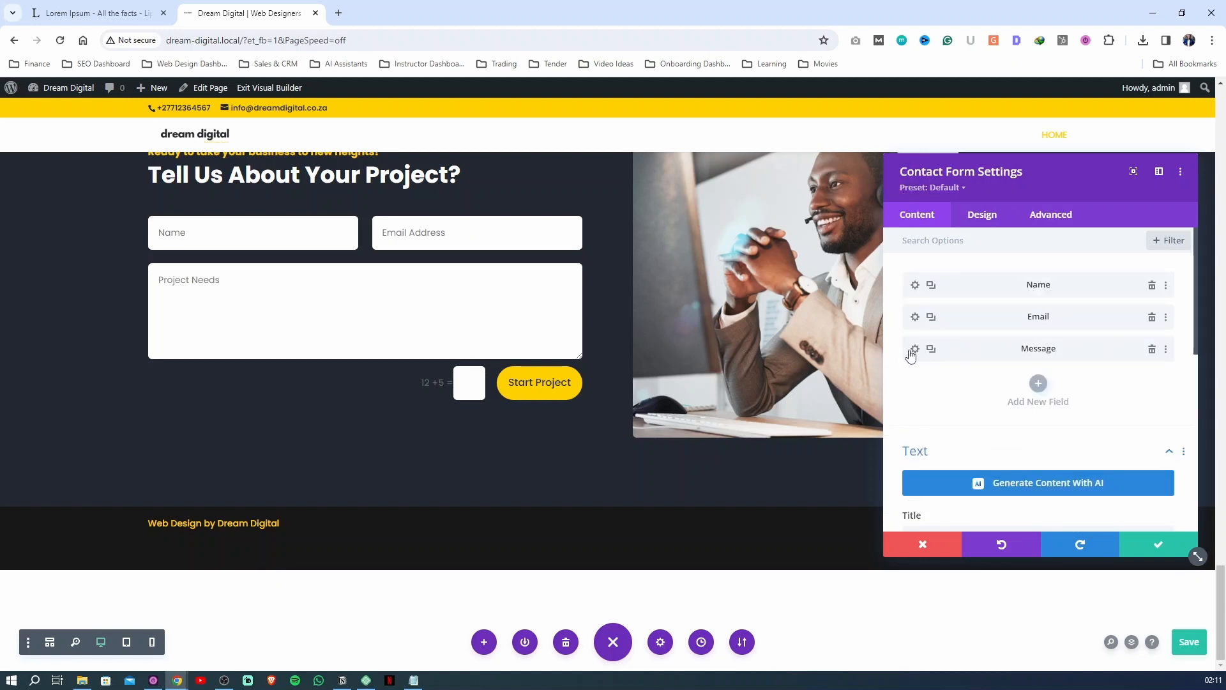
Begin the contact form's email message pattern with the line "Name %%Name%%"
{"action": "scroll", "coordinate": [916, 364], "scroll_direction": "down", "scroll_amount": 5}
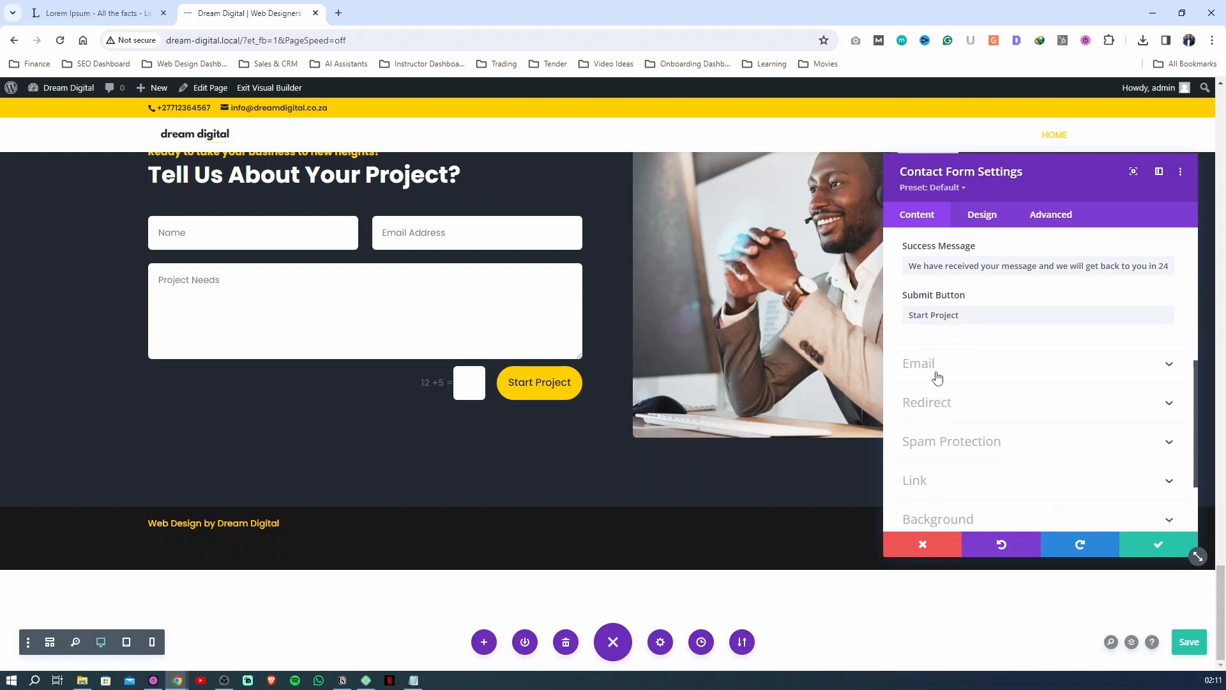
{"action": "left_click", "coordinate": [936, 371]}
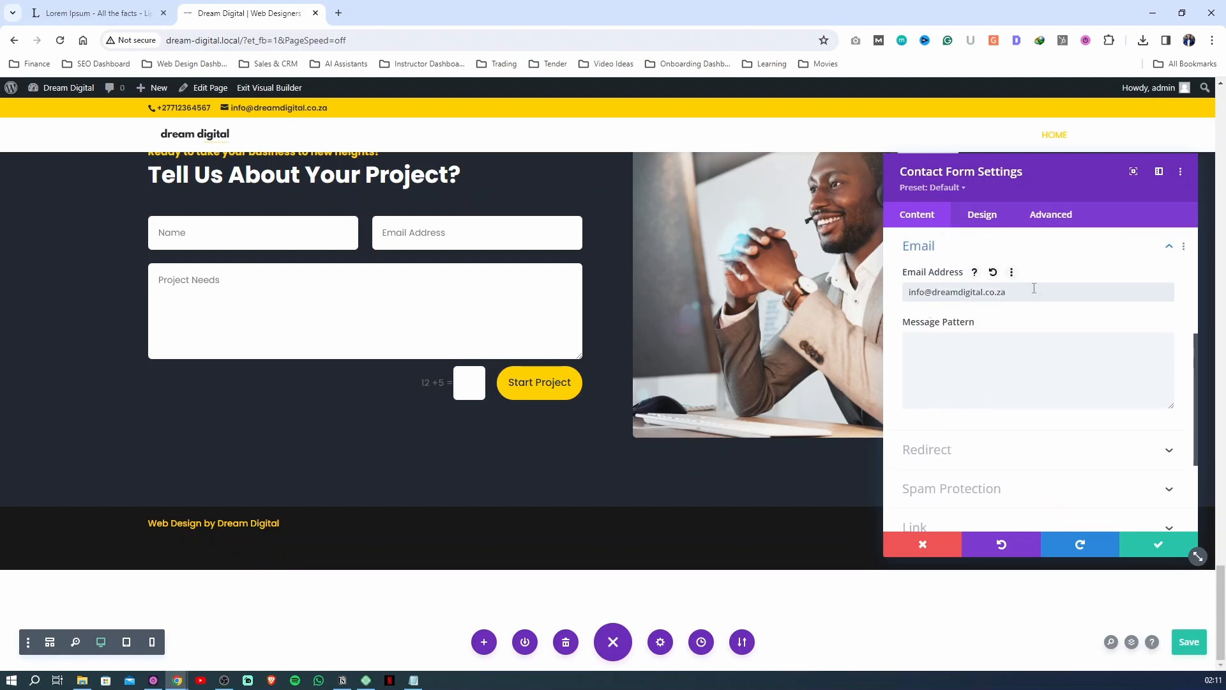
{"action": "left_click_drag", "start_coordinate": [1007, 292], "coordinate": [936, 302]}
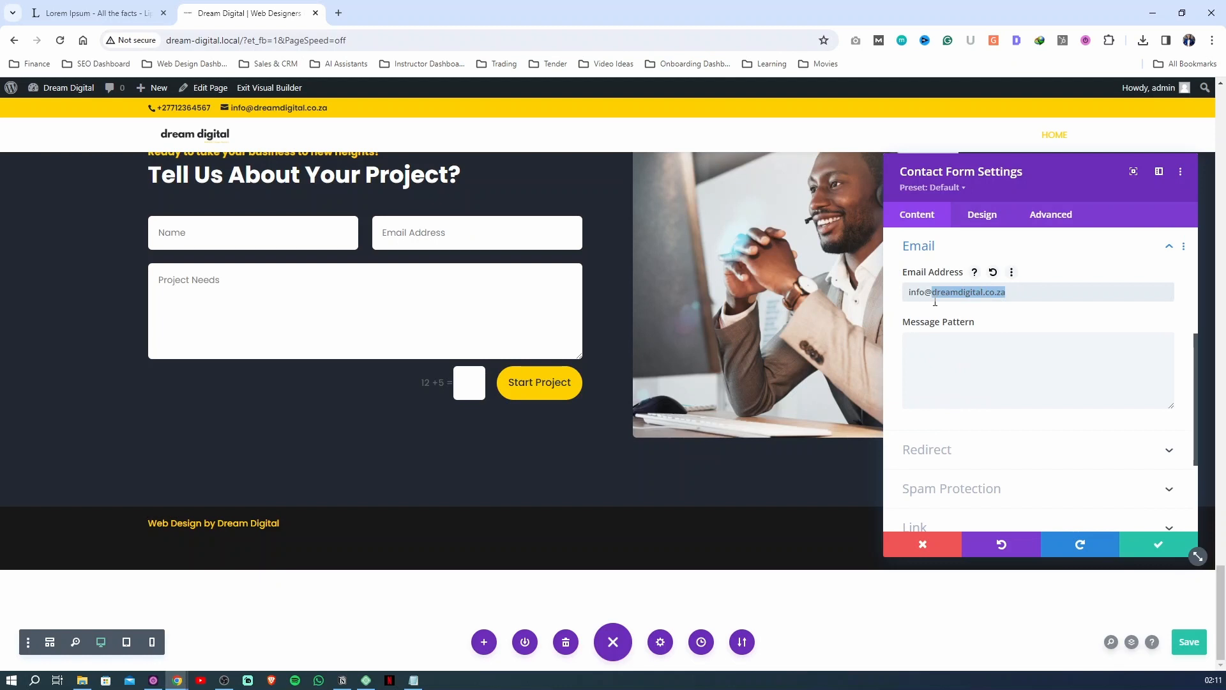
{"action": "left_click", "coordinate": [953, 353]}
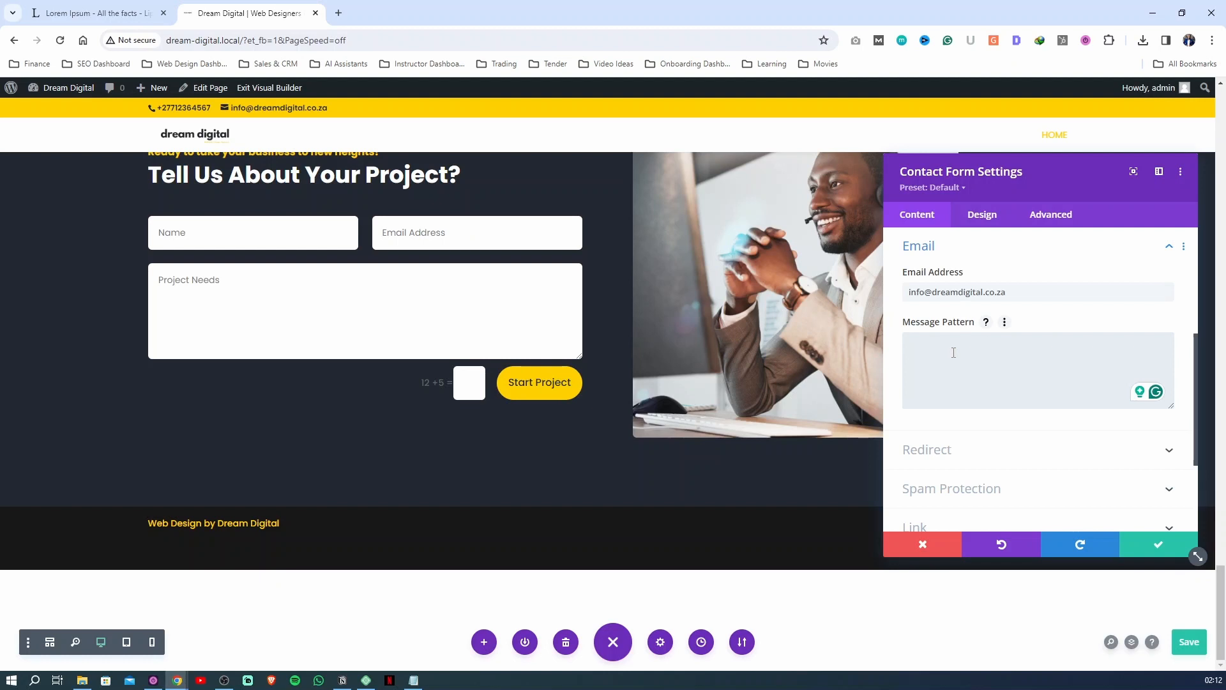
{"action": "type", "text": "Name %%Name%% "}
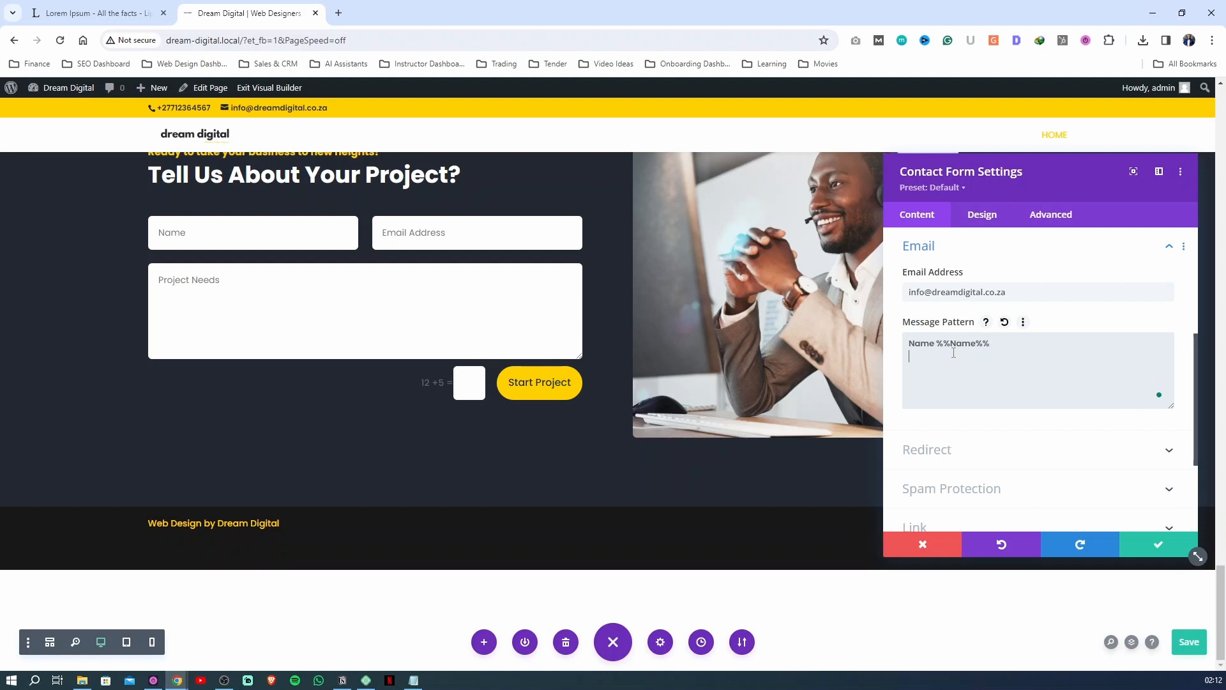
{"action": "type", "text": "Email Adress"}
Add a colon after the "Name" label in the message pattern and a second line "Email Adress: %%Email%%"
{"action": "type", "text": ":"}
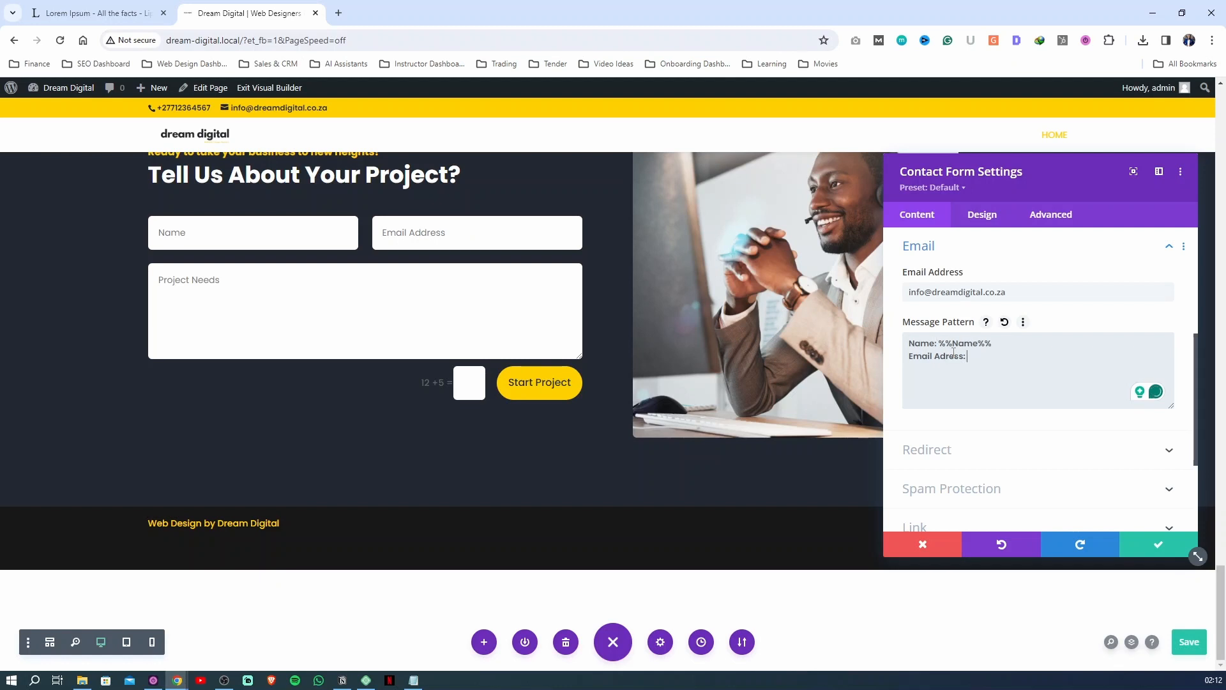
{"action": "type", "text": " %%"}
{"action": "type", "text": "Email"}
{"action": "type", "text": "%% "}
{"action": "type", "text": "Project Needs:"}
{"action": "type", "text": " %%Messag"}
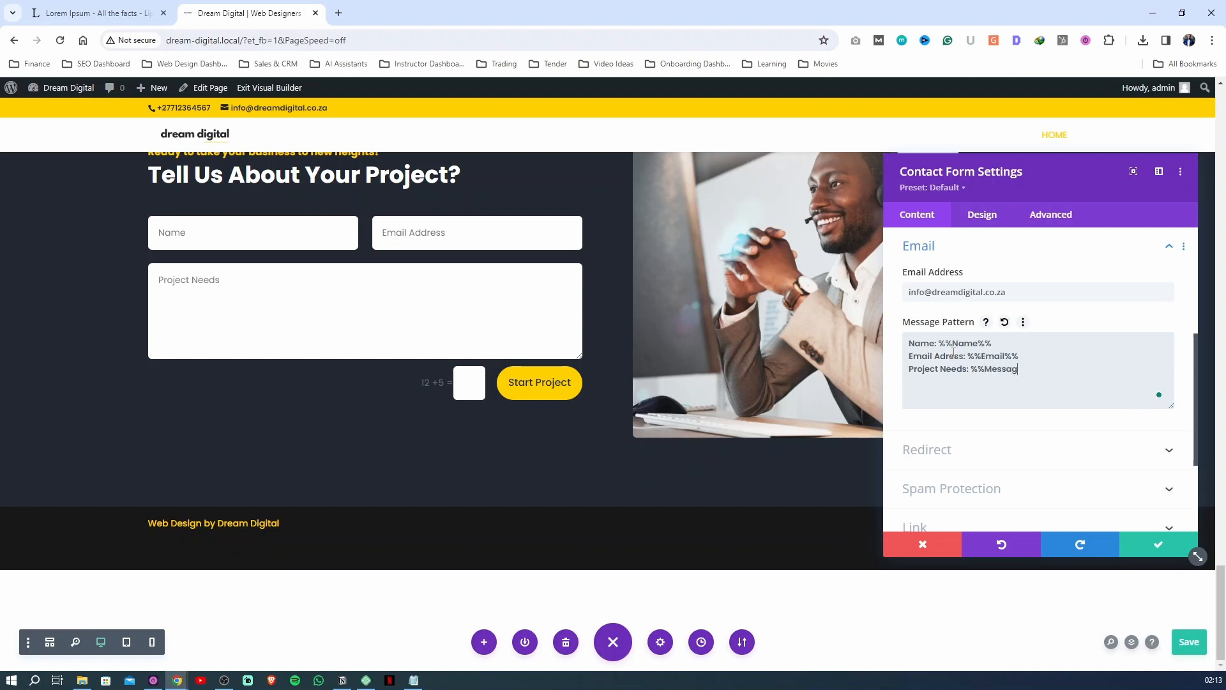
{"action": "type", "text": "e%%"}
Add the message pattern line "Project Needs: %%Message%%" and correct the second line's label to "Email Address"
{"action": "left_click", "coordinate": [954, 355]}
{"action": "type", "text": "d"}
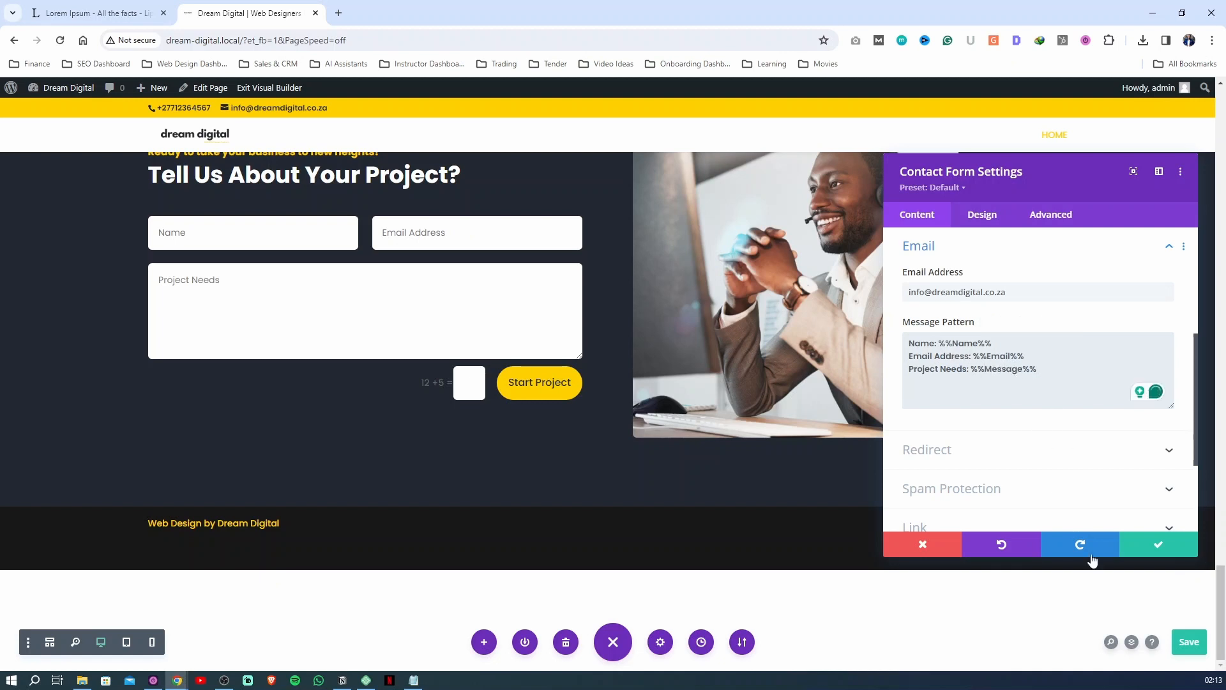
Save the page and apply the contact form settings
{"action": "left_click", "coordinate": [1189, 641]}
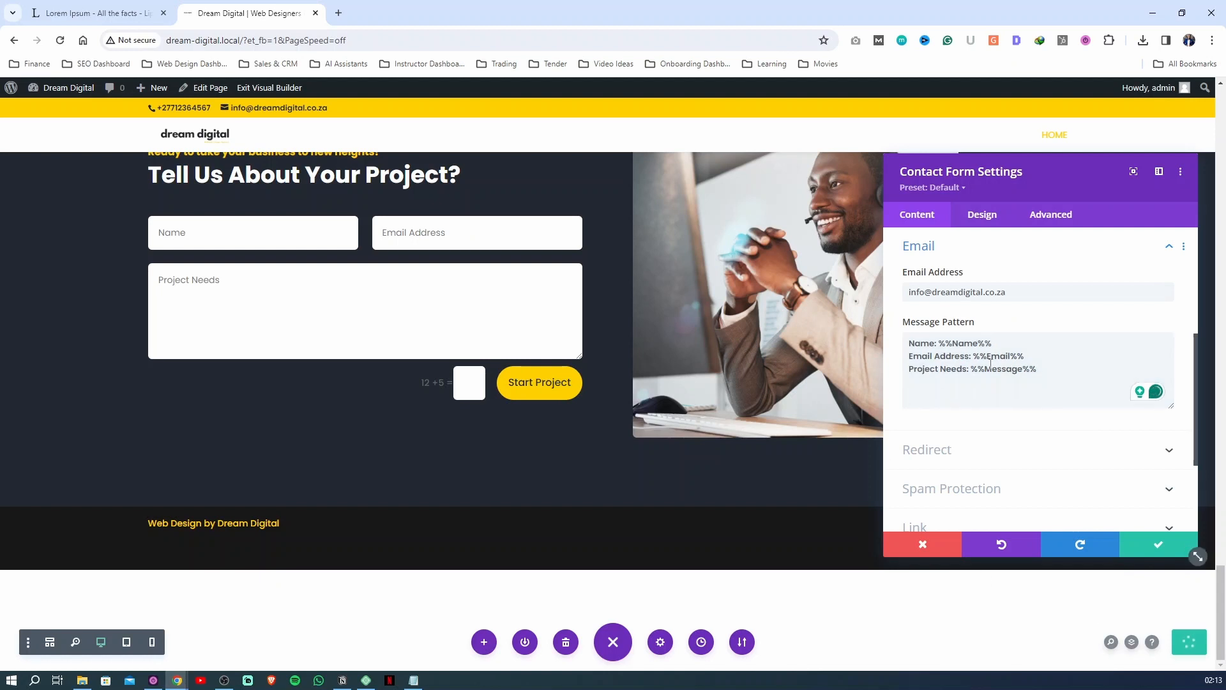
{"action": "left_click_drag", "start_coordinate": [1039, 370], "coordinate": [895, 345]}
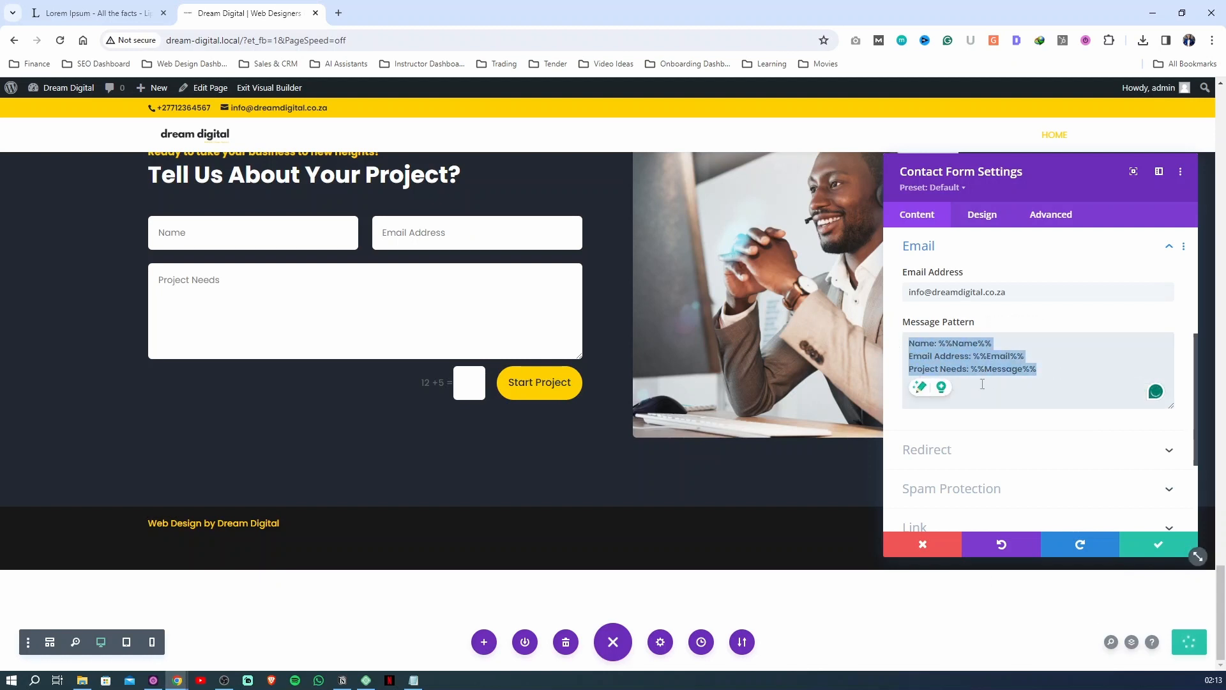
{"action": "left_click", "coordinate": [1150, 544]}
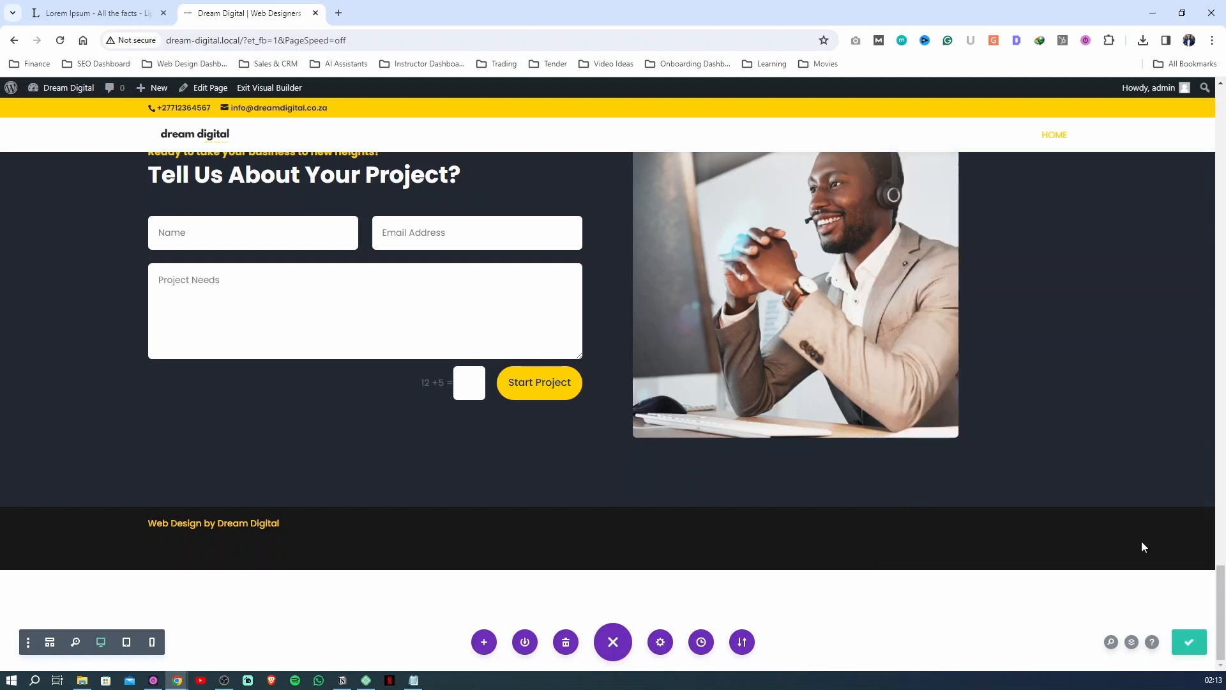
Exit the visual builder and review the live home page from the hero down to the contact form
{"action": "scroll", "coordinate": [536, 234], "scroll_direction": "up", "scroll_amount": 4}
{"action": "left_click", "coordinate": [261, 89]}
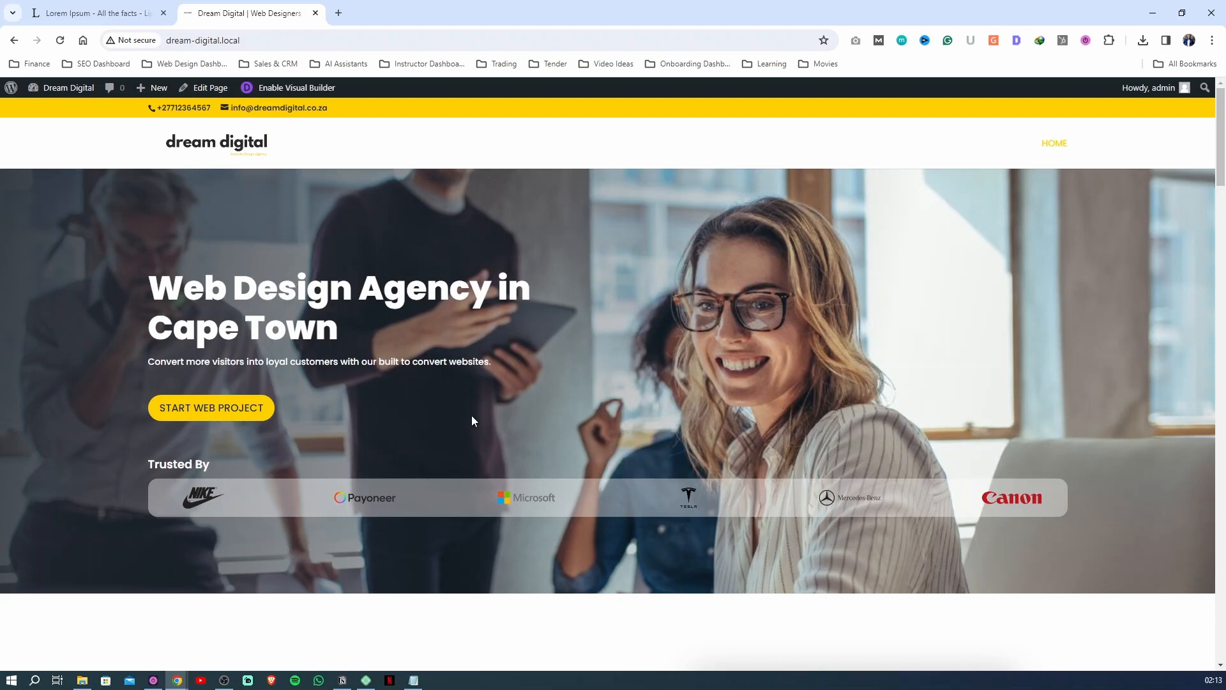
{"action": "scroll", "coordinate": [479, 419], "scroll_direction": "down", "scroll_amount": 10}
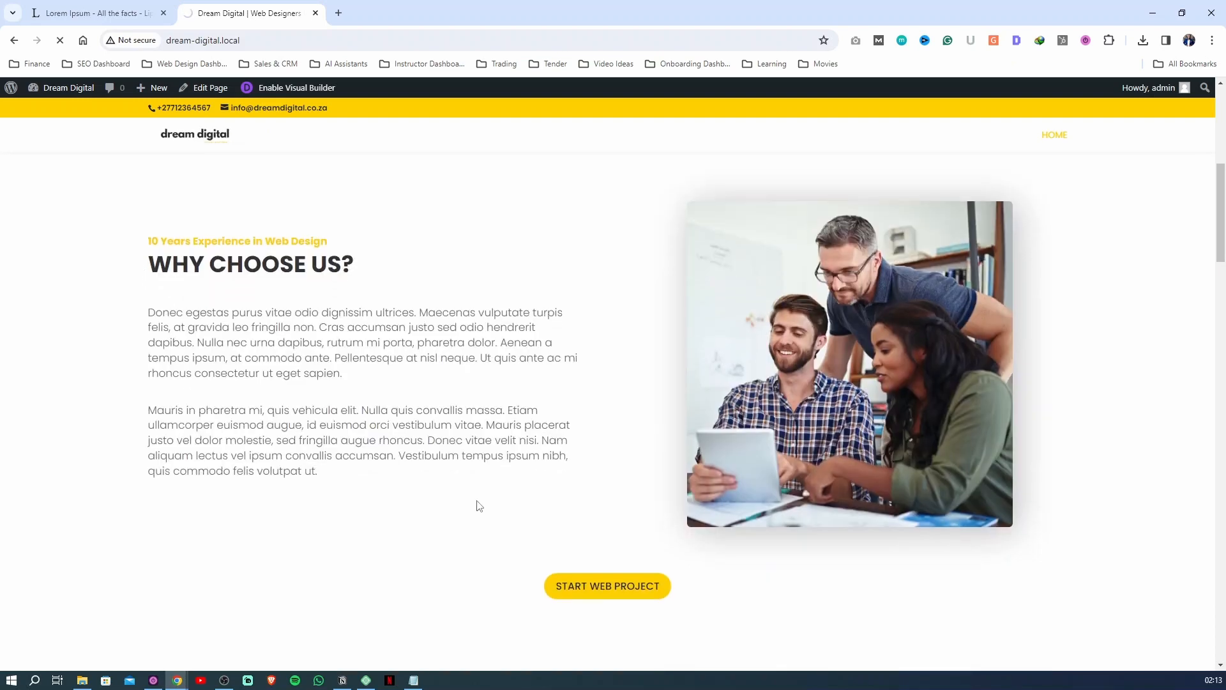
{"action": "left_click", "coordinate": [597, 476]}
{"action": "scroll", "coordinate": [575, 523], "scroll_direction": "down", "scroll_amount": 10}
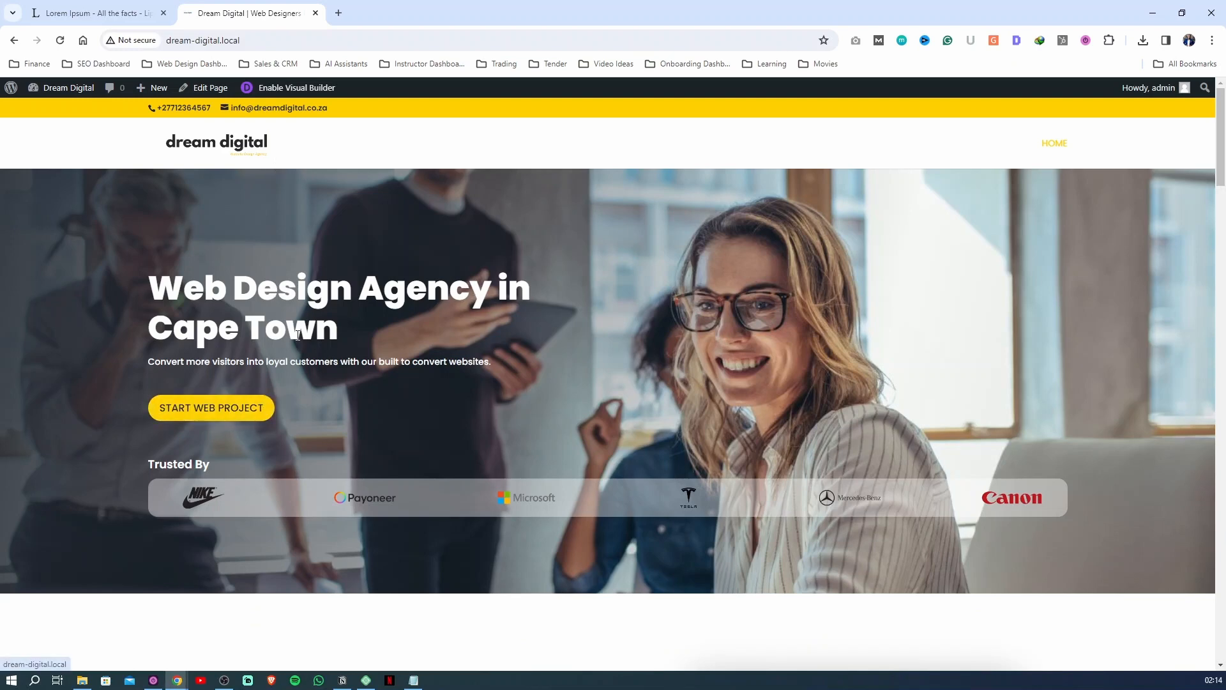
{"action": "scroll", "coordinate": [356, 439], "scroll_direction": "down", "scroll_amount": 5}
{"action": "scroll", "coordinate": [357, 439], "scroll_direction": "down", "scroll_amount": 15}
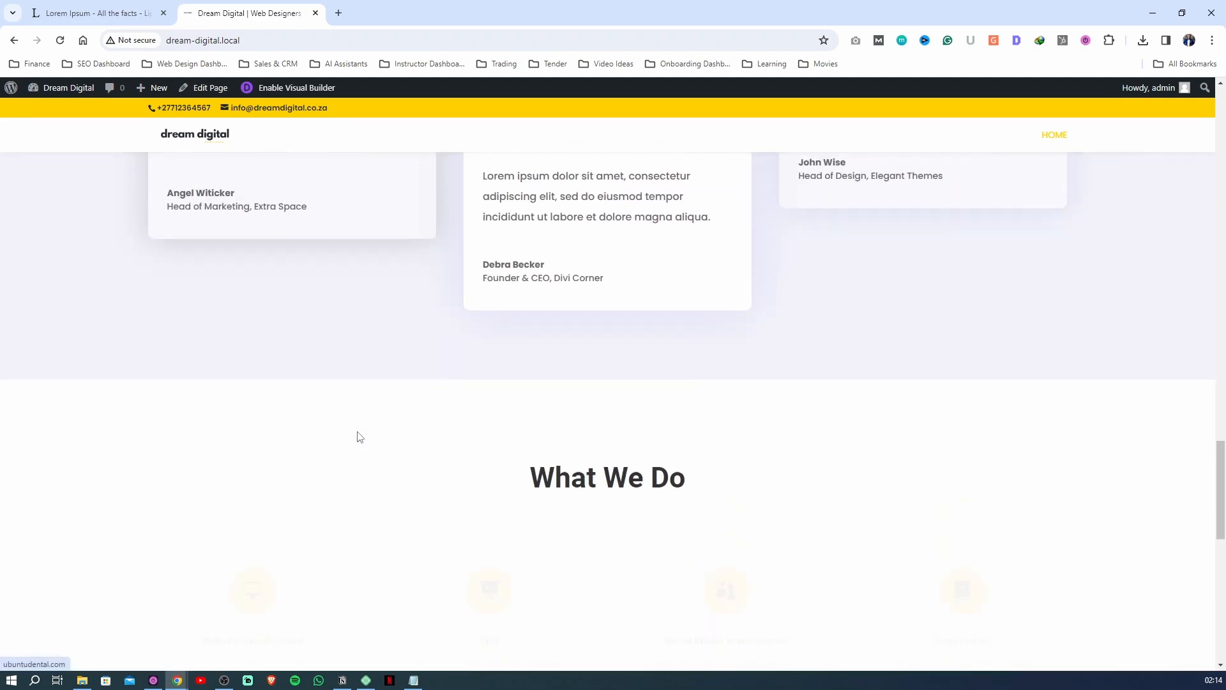
{"action": "scroll", "coordinate": [377, 454], "scroll_direction": "down", "scroll_amount": 6}
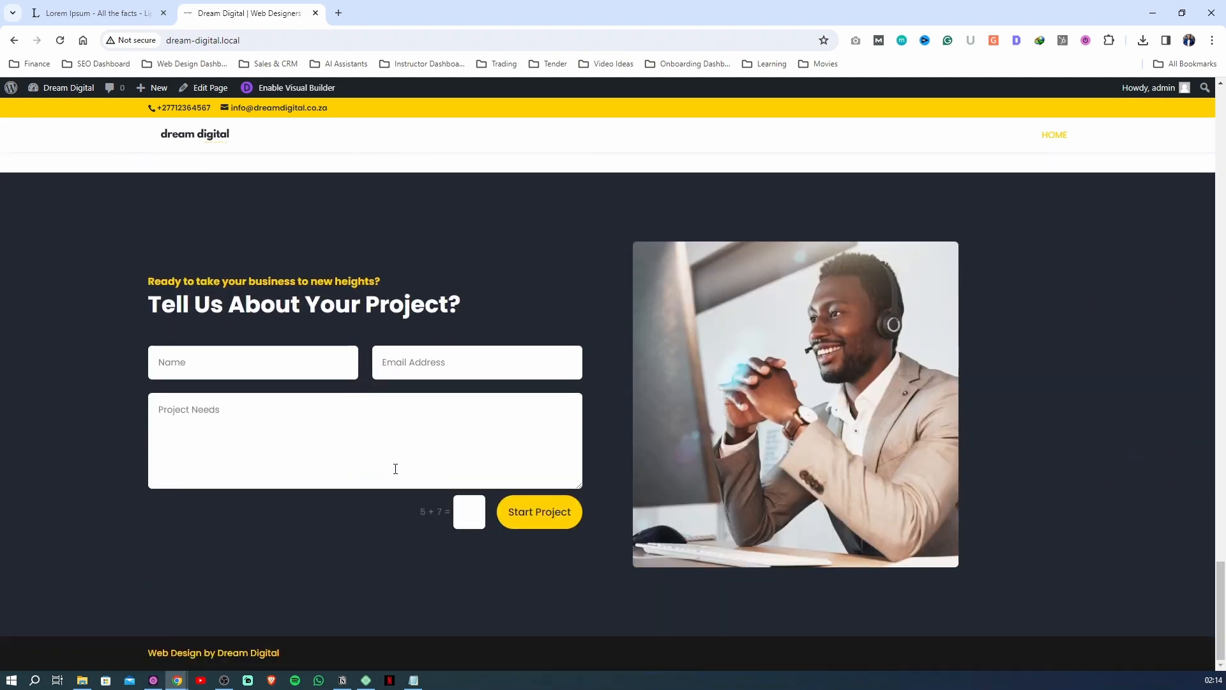
{"action": "left_click", "coordinate": [522, 507]}
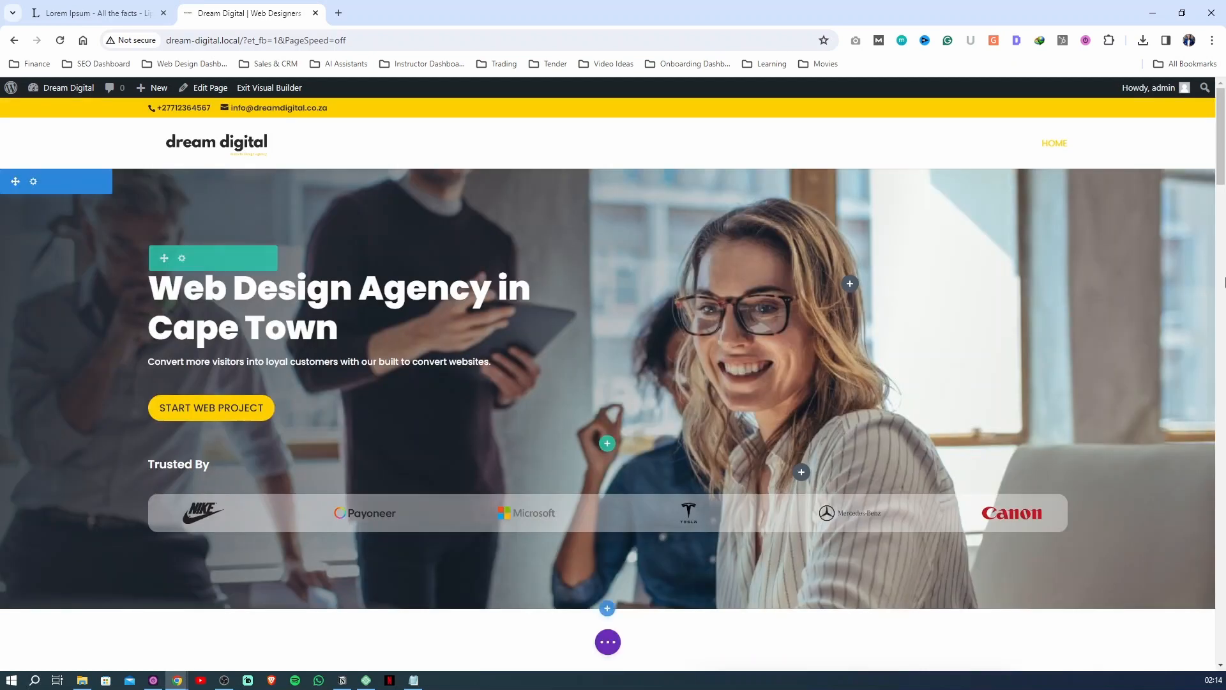
Set the CSS ID of the dark contact section to "Contact" and save the page
{"action": "left_click_drag", "start_coordinate": [1221, 137], "coordinate": [843, 453]}
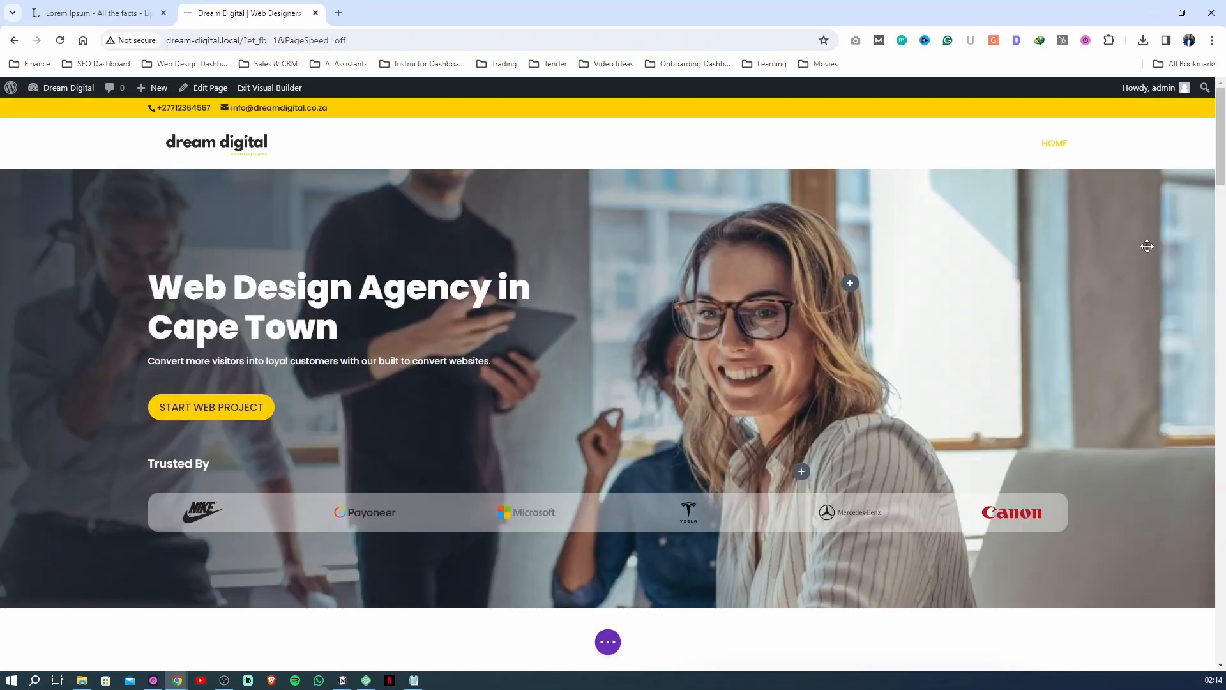
{"action": "scroll", "coordinate": [1221, 126], "scroll_direction": "down", "scroll_amount": 4}
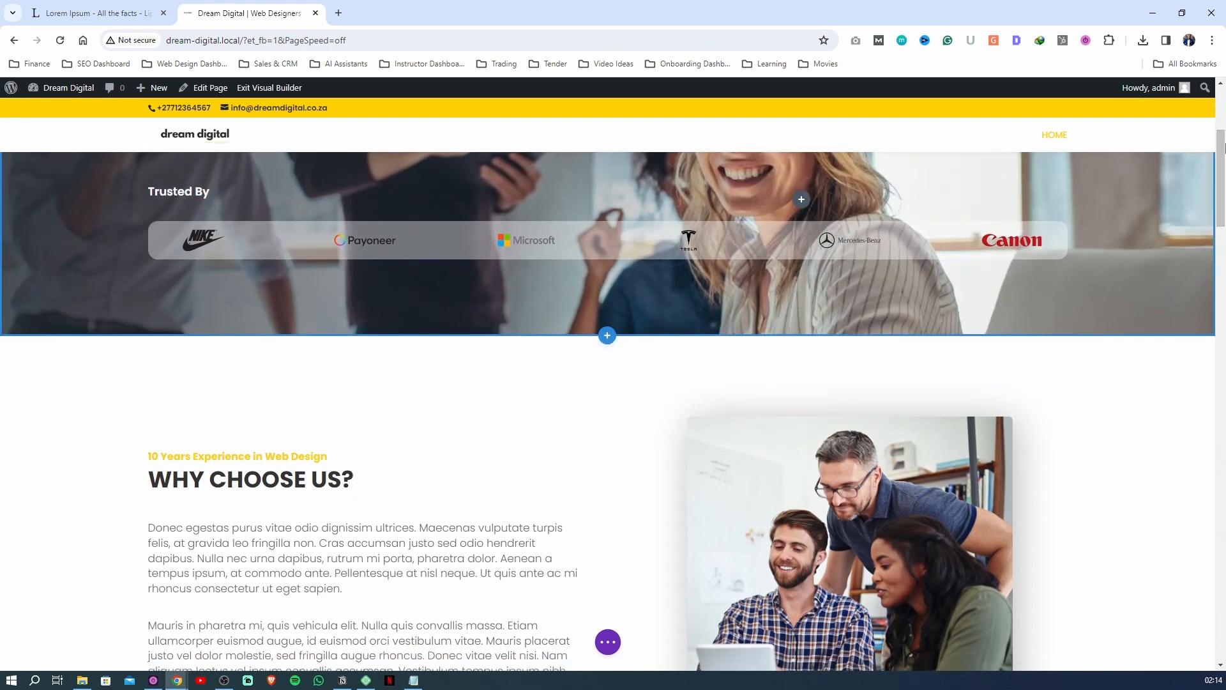
{"action": "left_click_drag", "start_coordinate": [1221, 128], "coordinate": [1220, 583]}
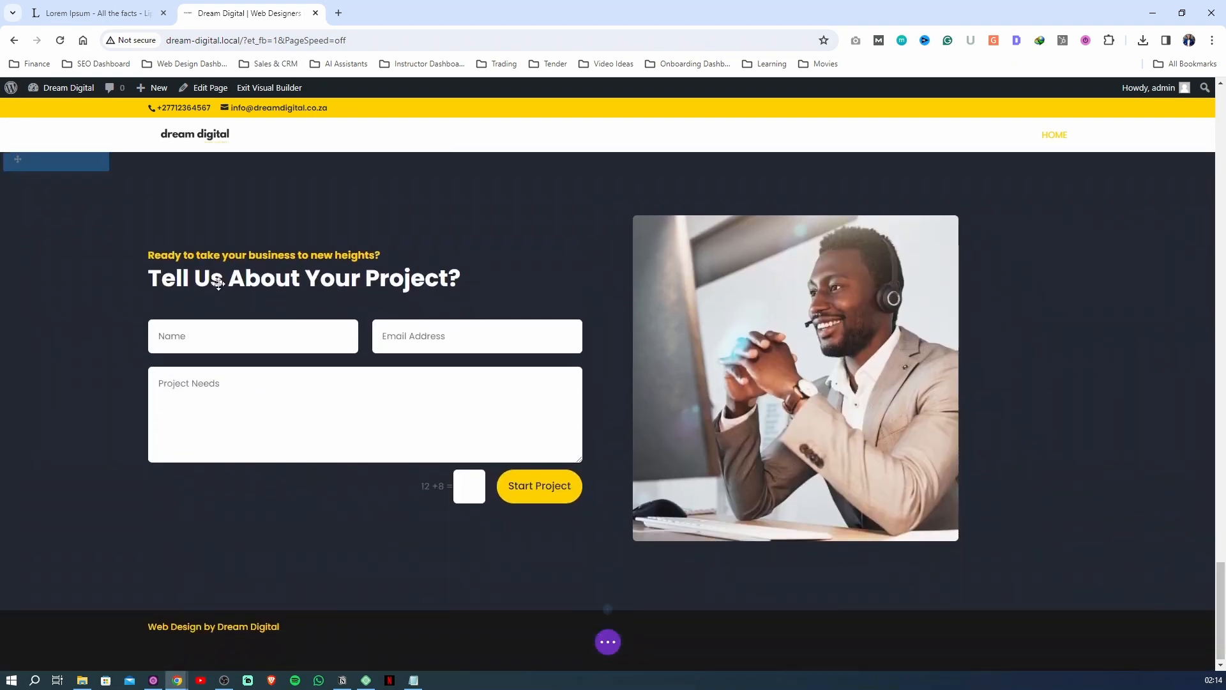
{"action": "scroll", "coordinate": [59, 318], "scroll_direction": "up", "scroll_amount": 1}
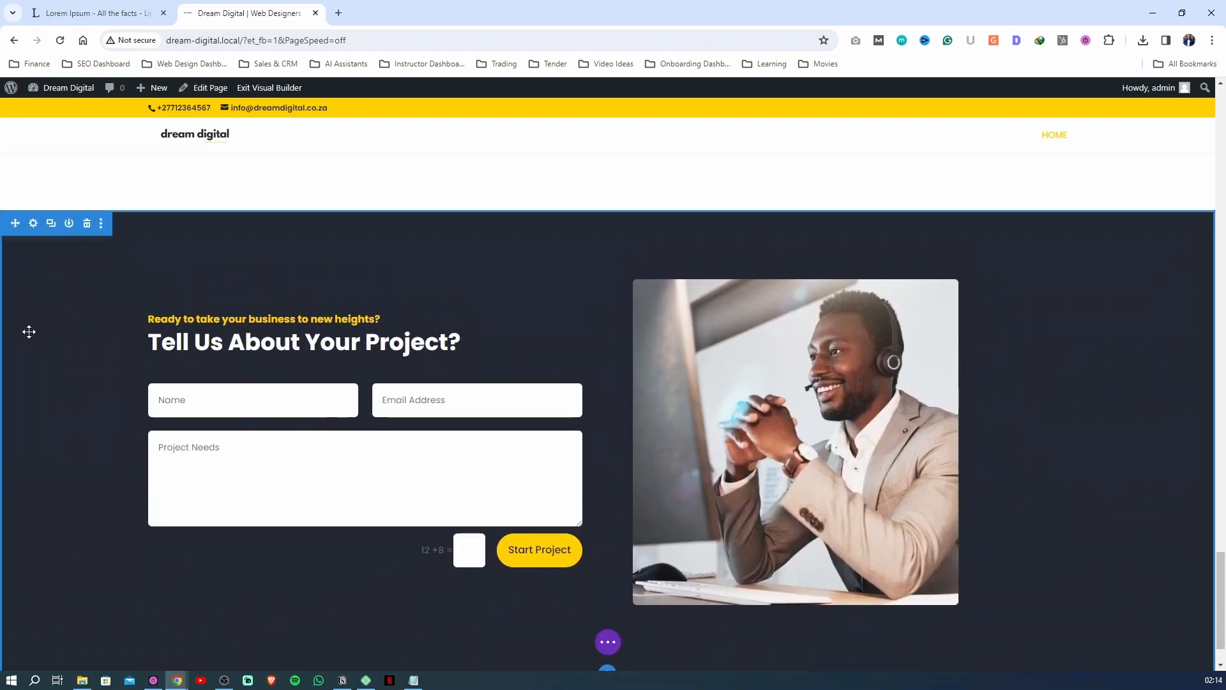
{"action": "left_click", "coordinate": [59, 289]}
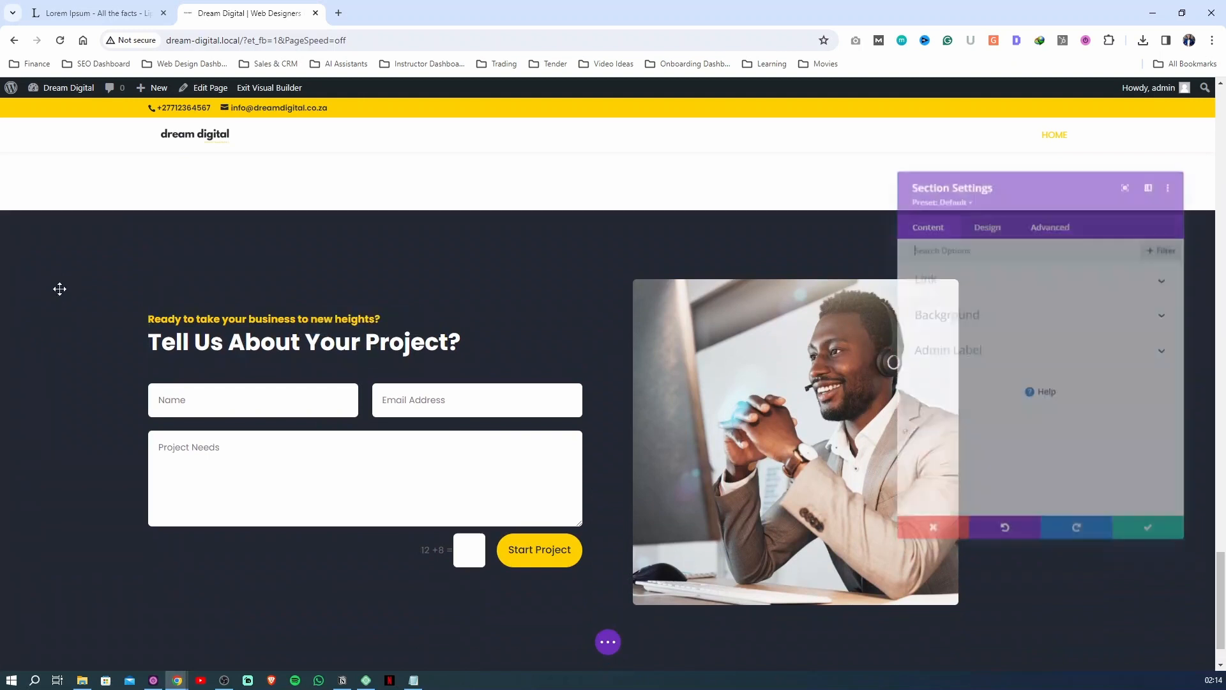
{"action": "left_click", "coordinate": [1054, 214]}
{"action": "left_click", "coordinate": [947, 275]}
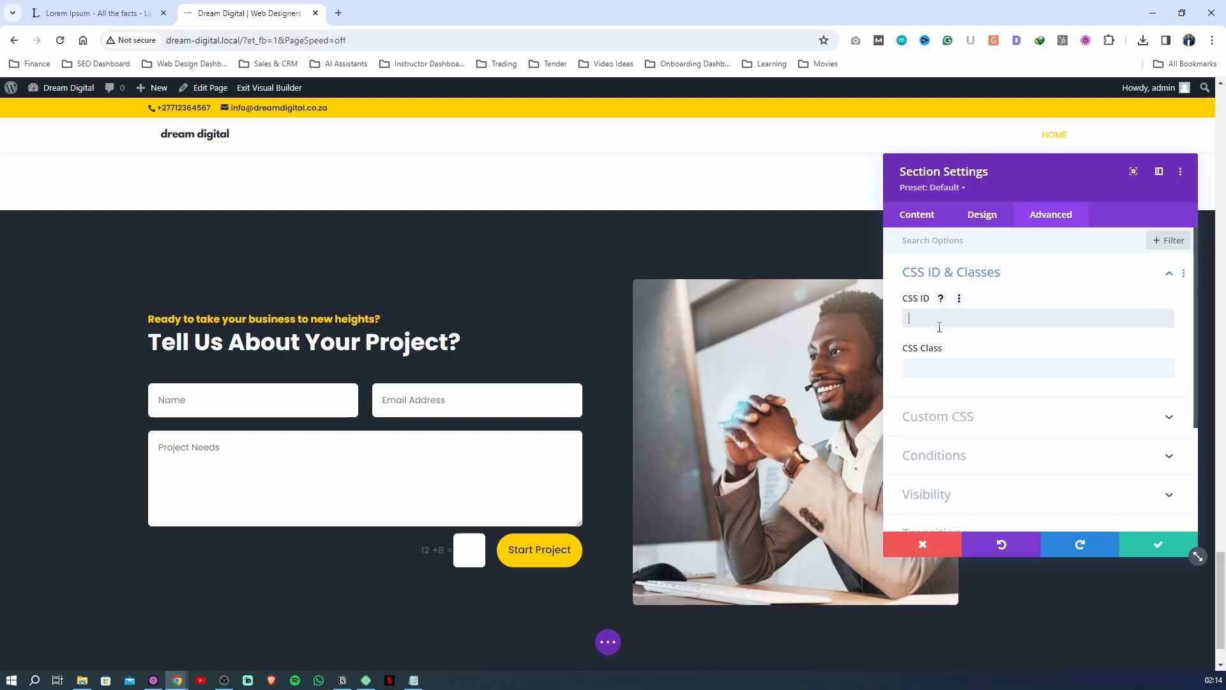
{"action": "type", "text": "Contact"}
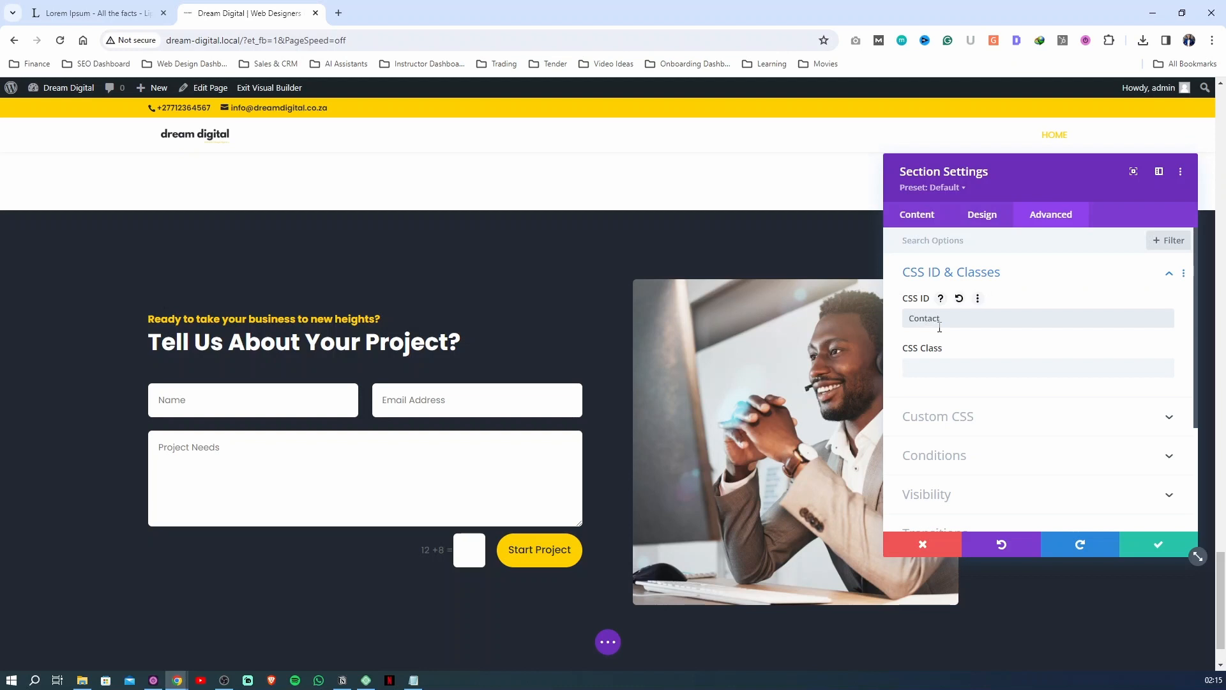
{"action": "key", "text": "ctrl+a"}
{"action": "left_click", "coordinate": [1158, 544]}
{"action": "left_click", "coordinate": [606, 643]}
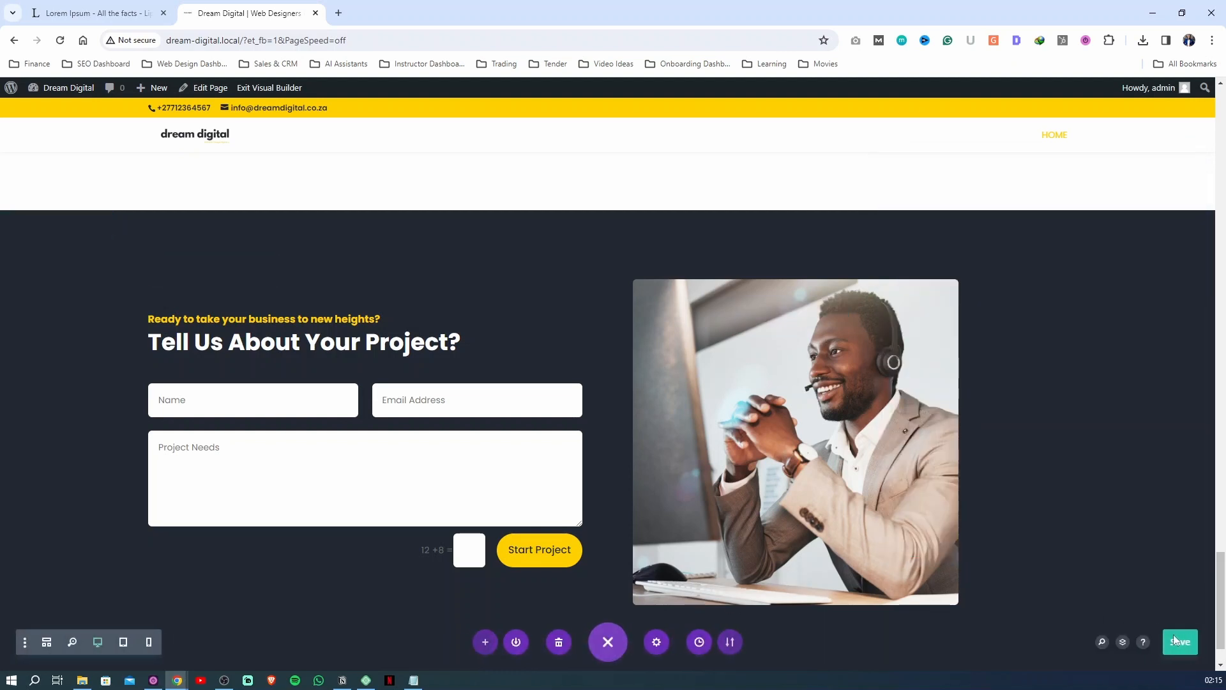
Set the link URL of the START WEB PROJECT button directly above the contact section to "#Contact" and save the page
{"action": "scroll", "coordinate": [1021, 425], "scroll_direction": "up", "scroll_amount": 18}
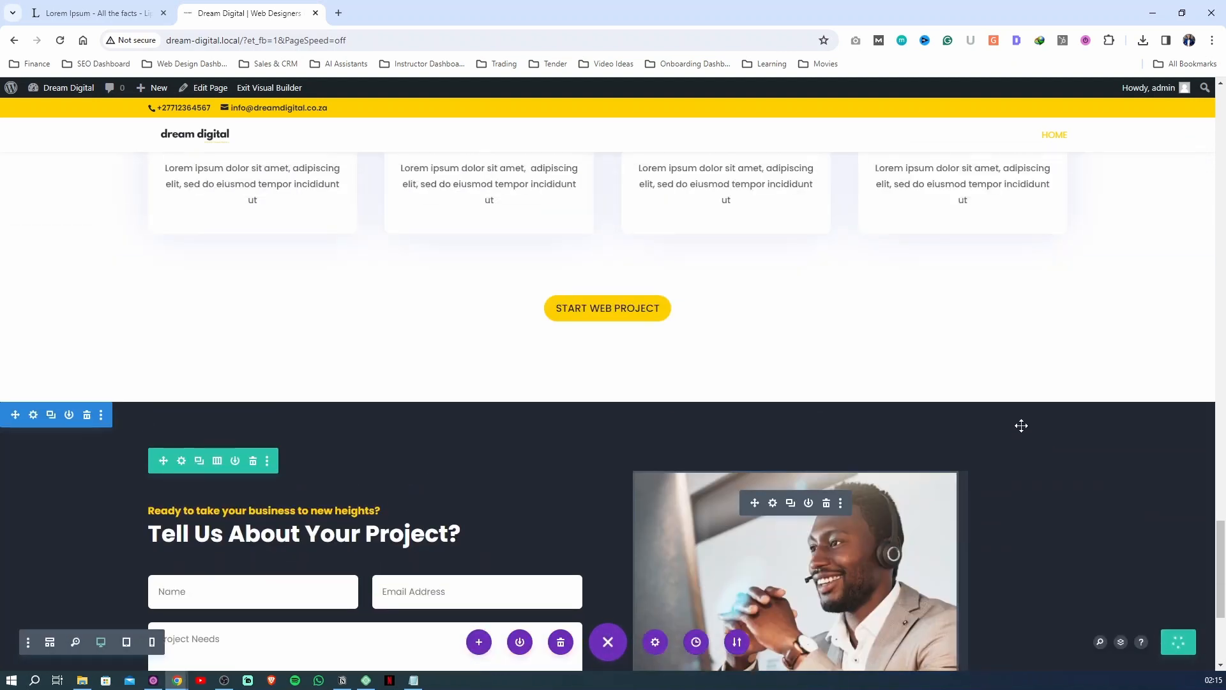
{"action": "scroll", "coordinate": [1021, 426], "scroll_direction": "down", "scroll_amount": 5}
{"action": "scroll", "coordinate": [1021, 425], "scroll_direction": "up", "scroll_amount": 15}
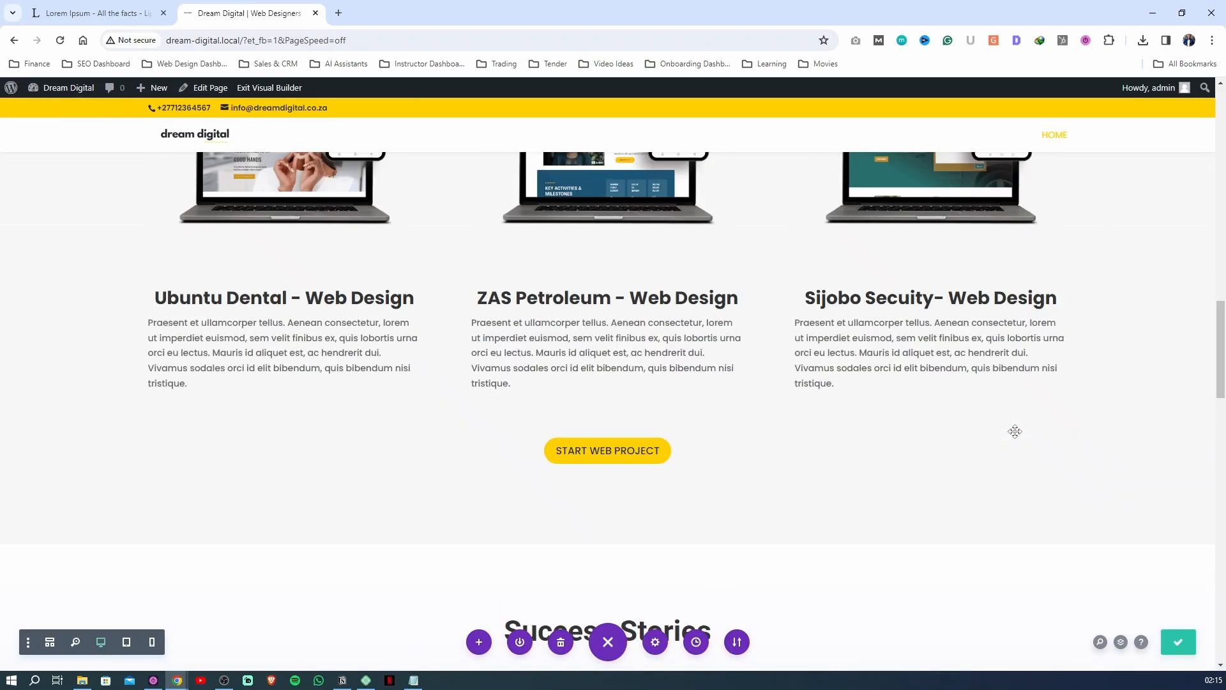
{"action": "scroll", "coordinate": [998, 430], "scroll_direction": "down", "scroll_amount": 4}
{"action": "scroll", "coordinate": [998, 430], "scroll_direction": "down", "scroll_amount": 5}
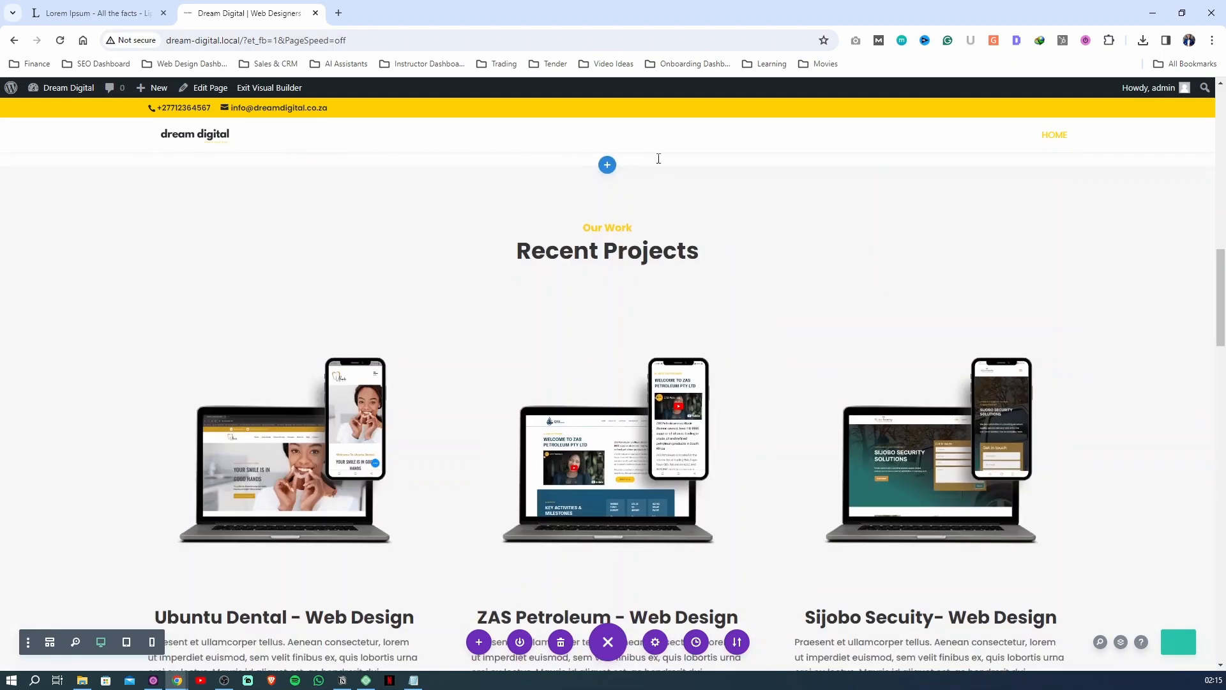
{"action": "scroll", "coordinate": [607, 296], "scroll_direction": "down", "scroll_amount": 8}
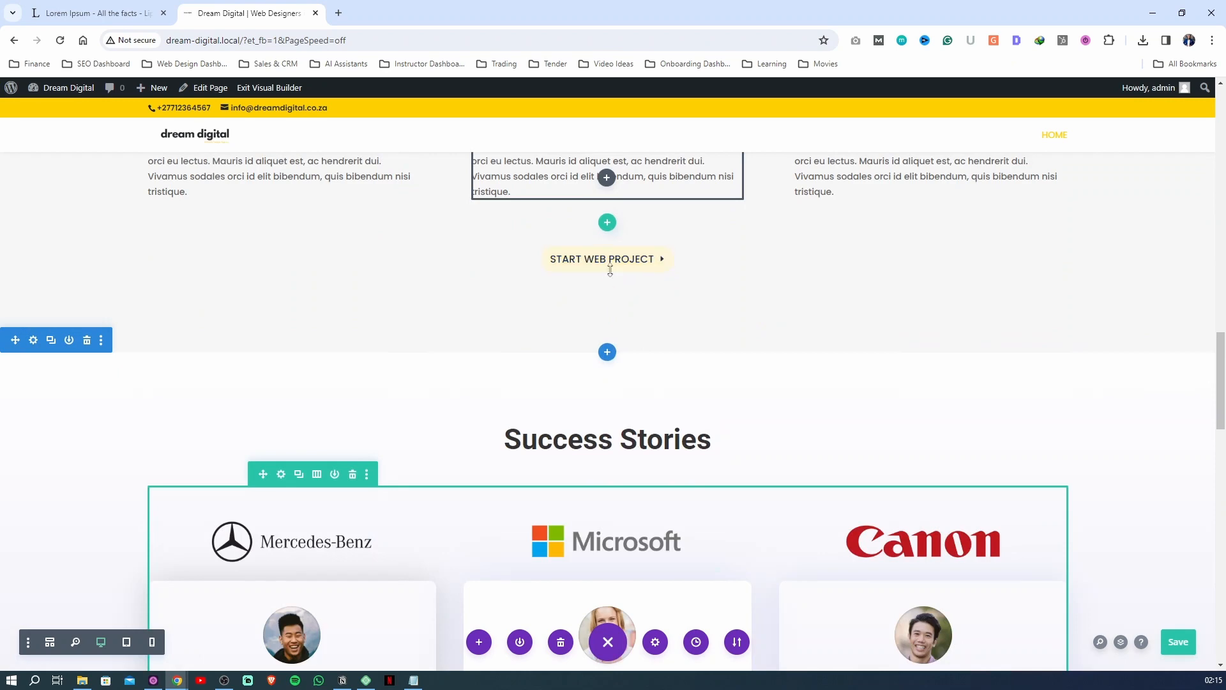
{"action": "scroll", "coordinate": [607, 281], "scroll_direction": "down", "scroll_amount": 10}
{"action": "scroll", "coordinate": [606, 445], "scroll_direction": "down", "scroll_amount": 7}
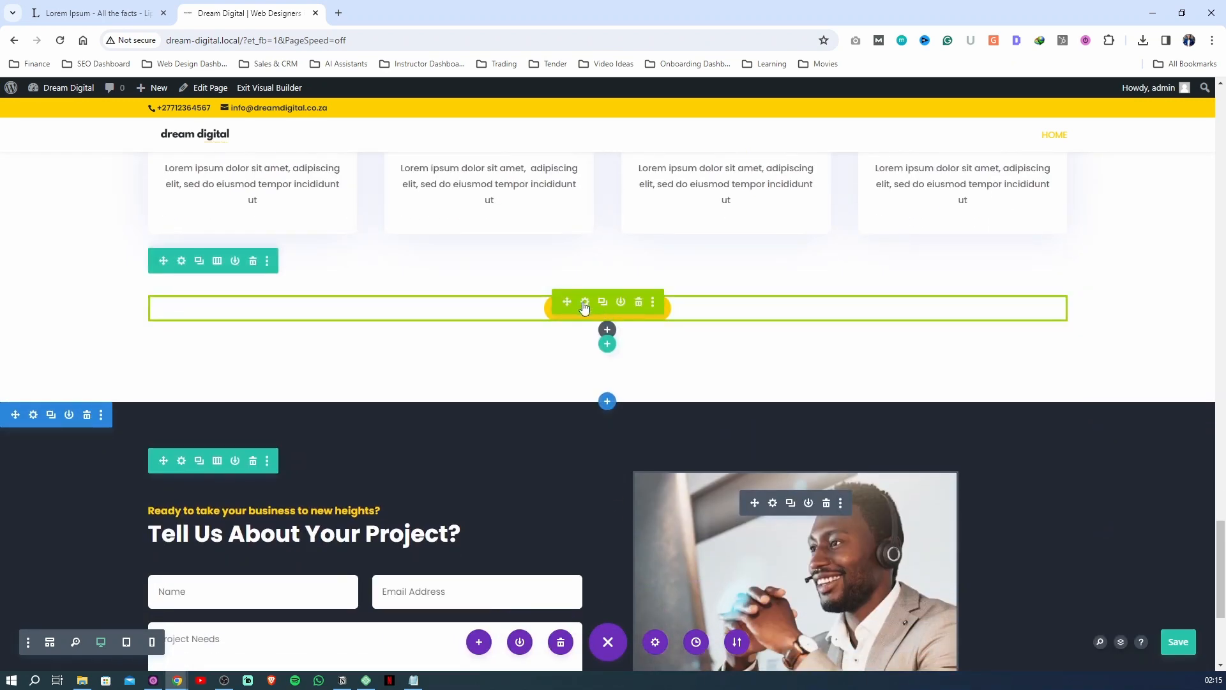
{"action": "left_click", "coordinate": [584, 301]}
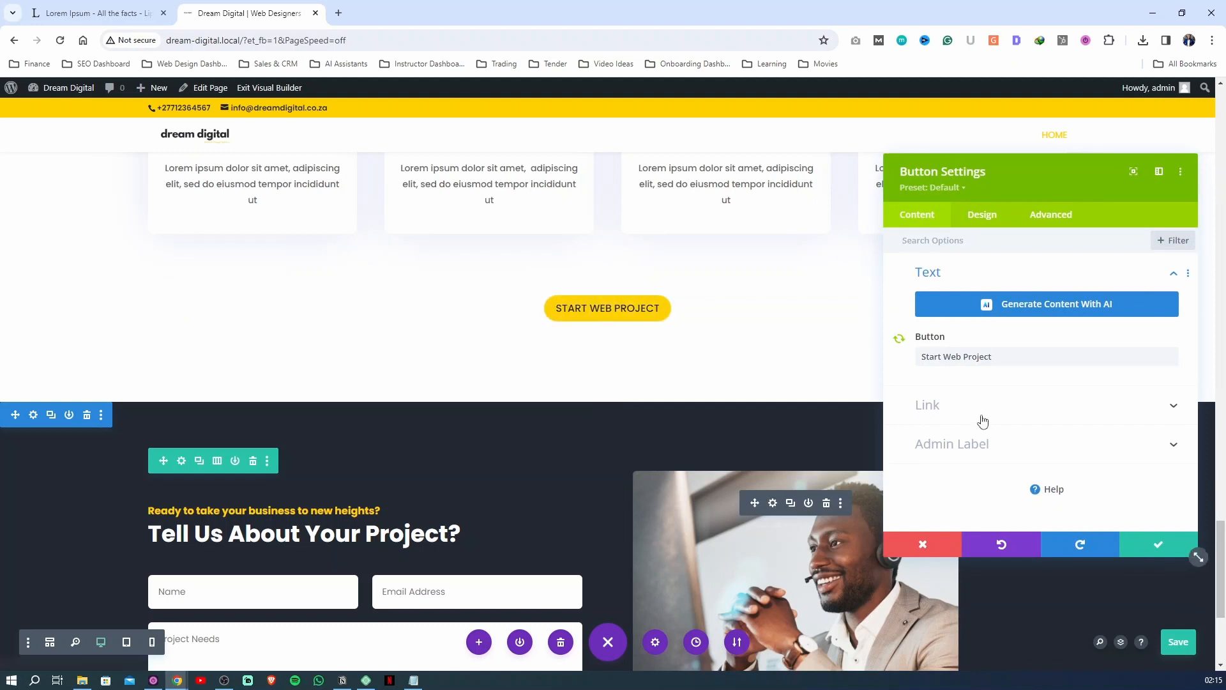
{"action": "left_click", "coordinate": [974, 418]}
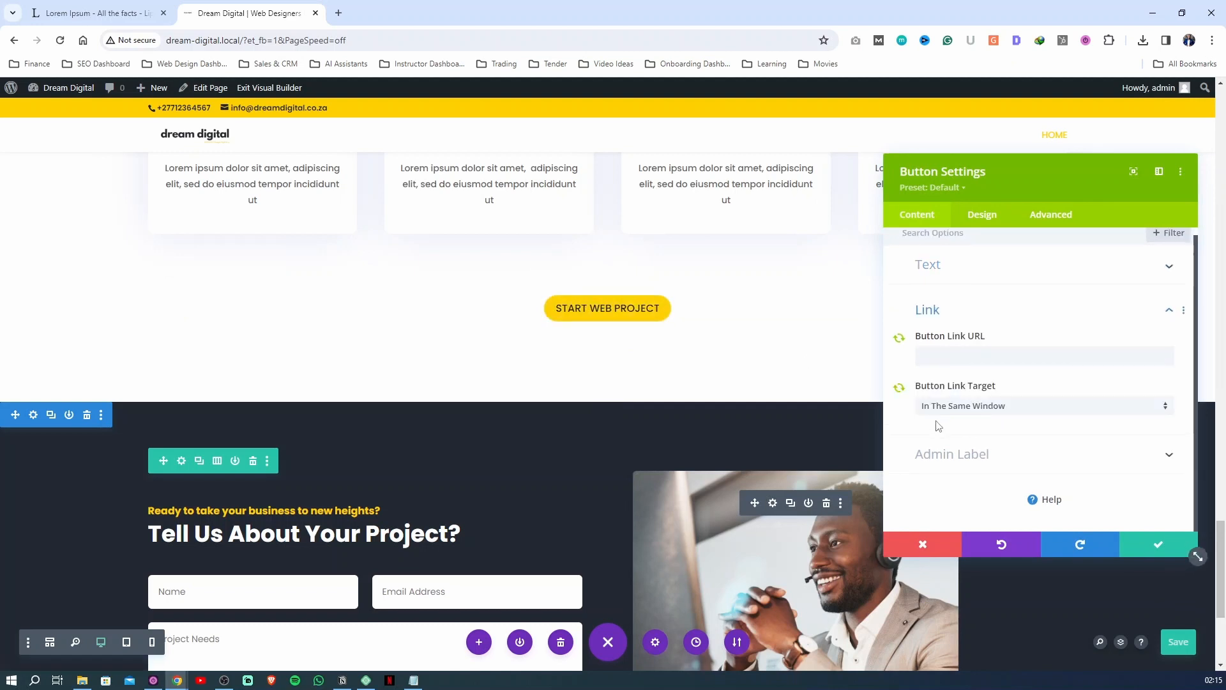
{"action": "left_click", "coordinate": [962, 365]}
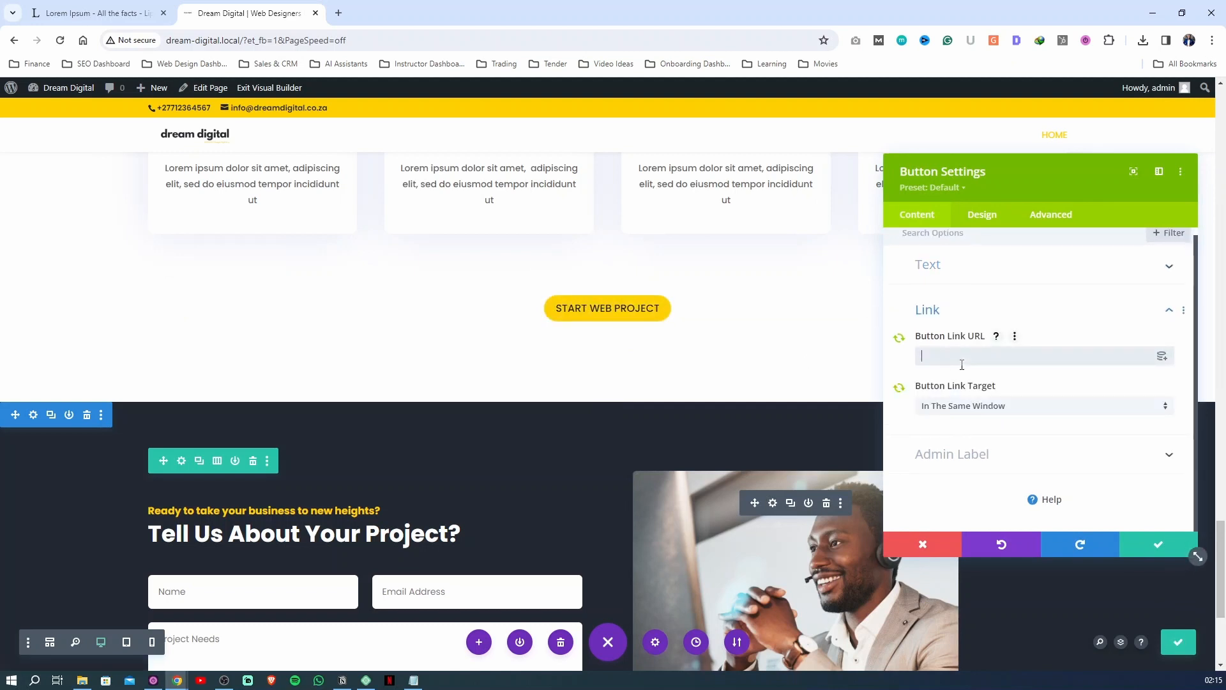
{"action": "type", "text": "Contact"}
{"action": "left_click", "coordinate": [921, 355]}
{"action": "type", "text": "#"}
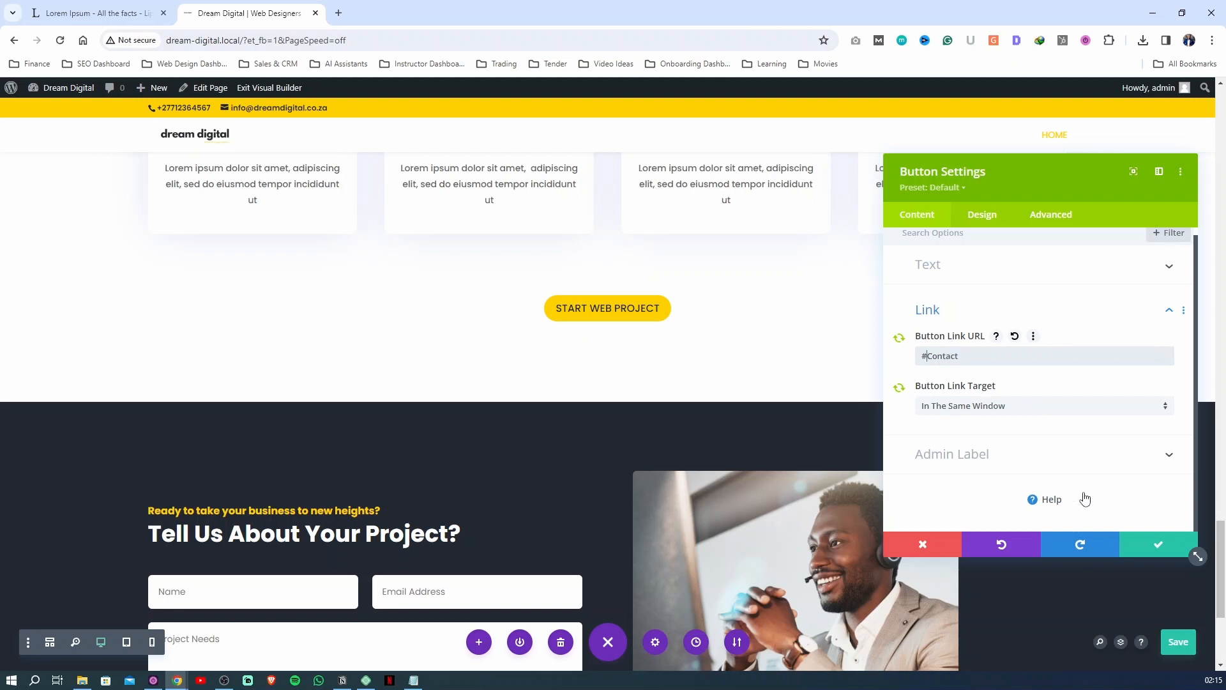
{"action": "left_click", "coordinate": [1148, 547]}
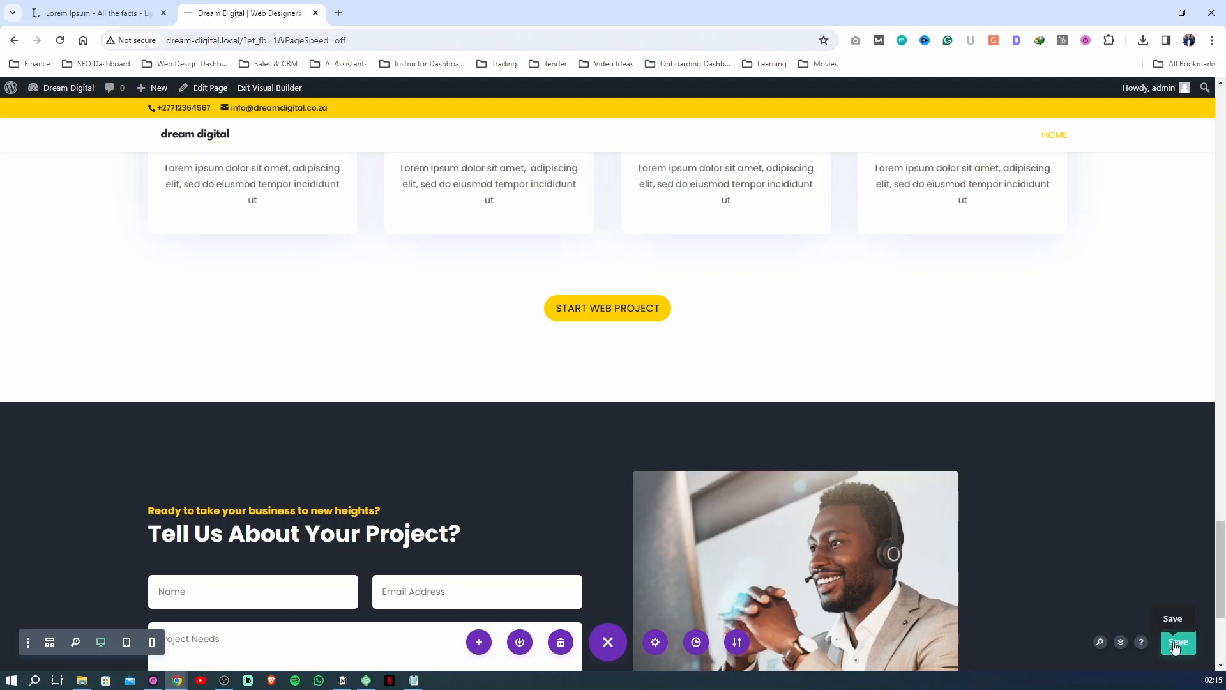
{"action": "left_click", "coordinate": [1175, 646]}
Exit the visual builder and test the hero's START WEB PROJECT button link to the contact form on the live page
{"action": "left_click", "coordinate": [287, 95]}
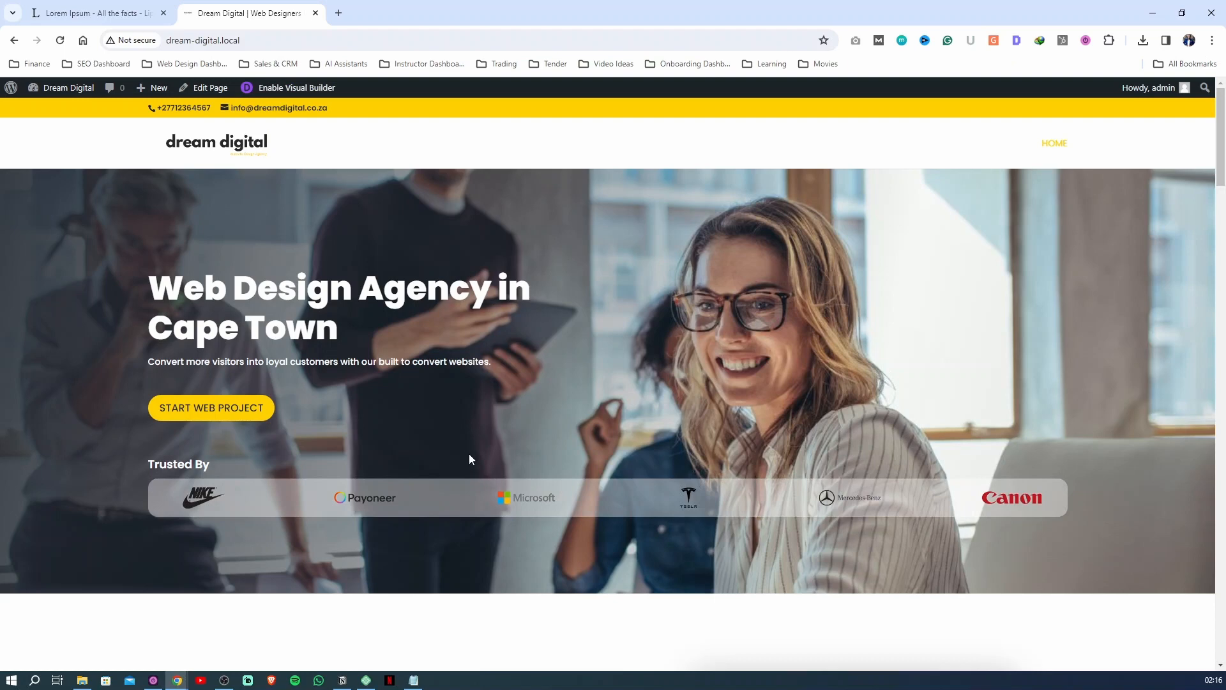
{"action": "scroll", "coordinate": [457, 497], "scroll_direction": "down", "scroll_amount": 3}
{"action": "scroll", "coordinate": [457, 497], "scroll_direction": "down", "scroll_amount": 4}
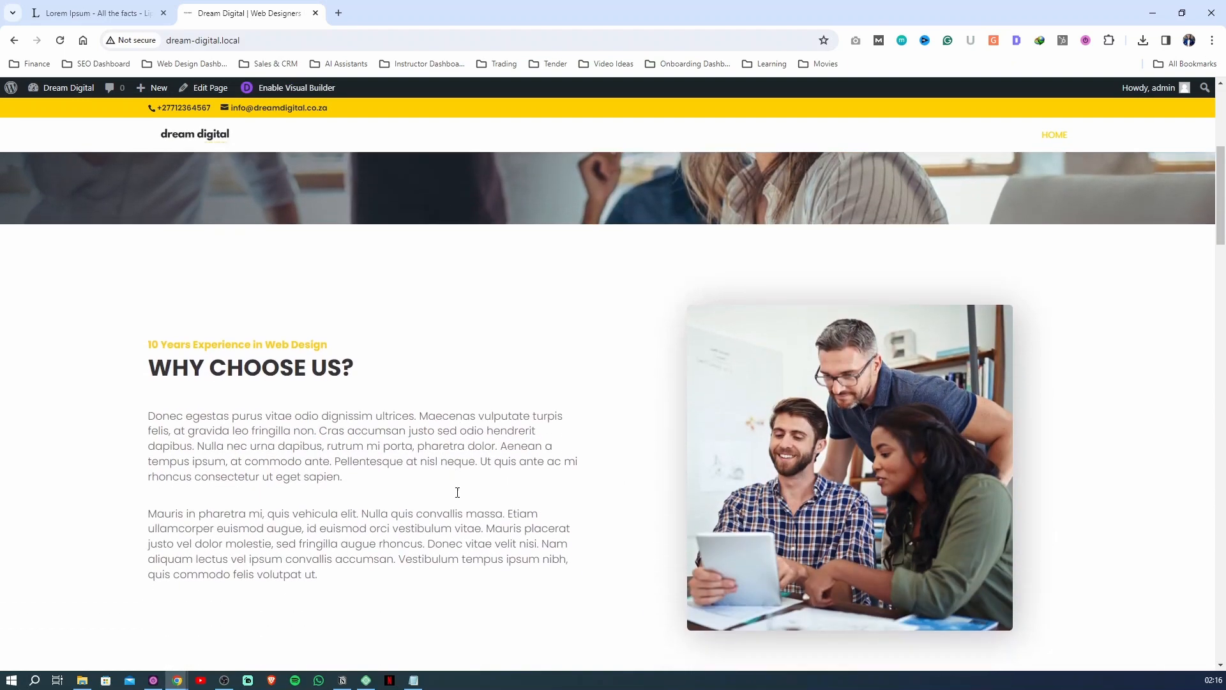
{"action": "scroll", "coordinate": [458, 493], "scroll_direction": "up", "scroll_amount": 7}
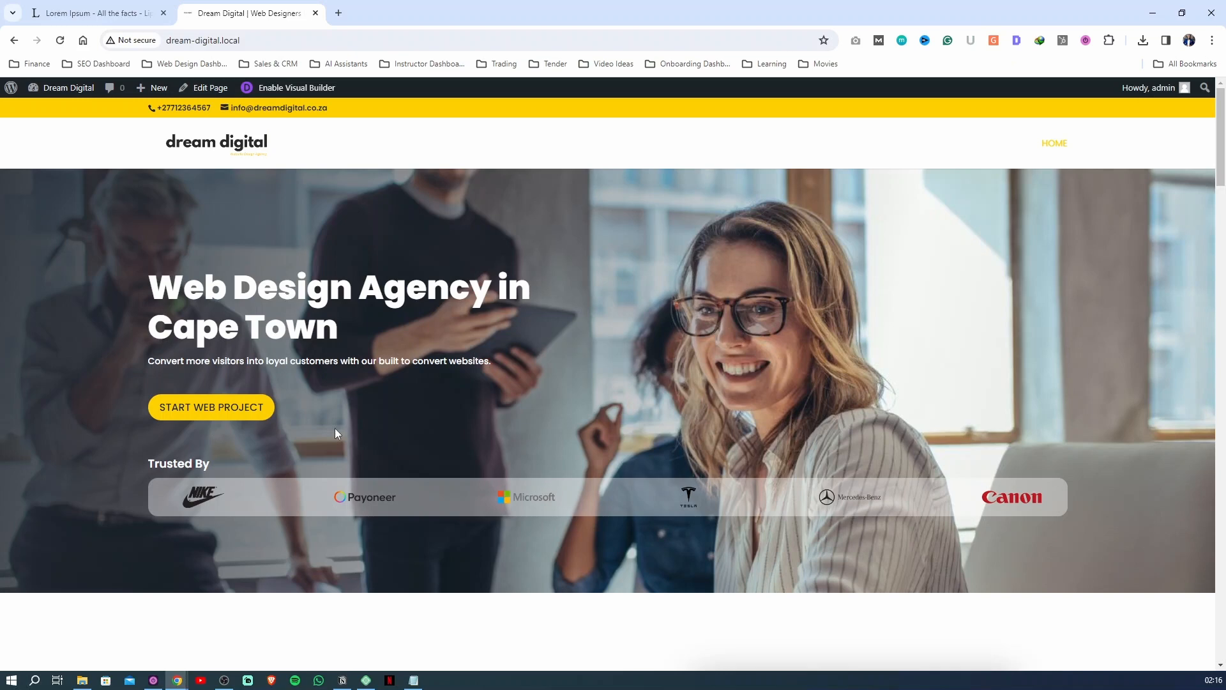
{"action": "left_click", "coordinate": [236, 408]}
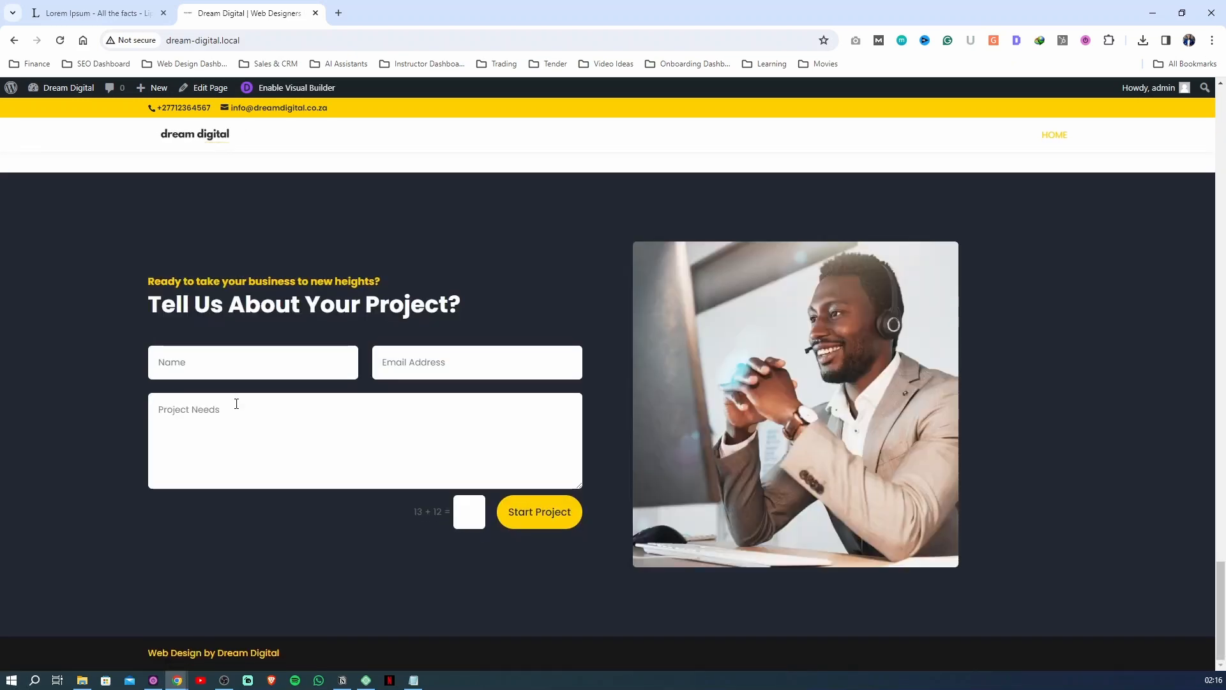
{"action": "left_click", "coordinate": [242, 362]}
{"action": "scroll", "coordinate": [444, 417], "scroll_direction": "up", "scroll_amount": 6}
{"action": "scroll", "coordinate": [603, 465], "scroll_direction": "down", "scroll_amount": 5}
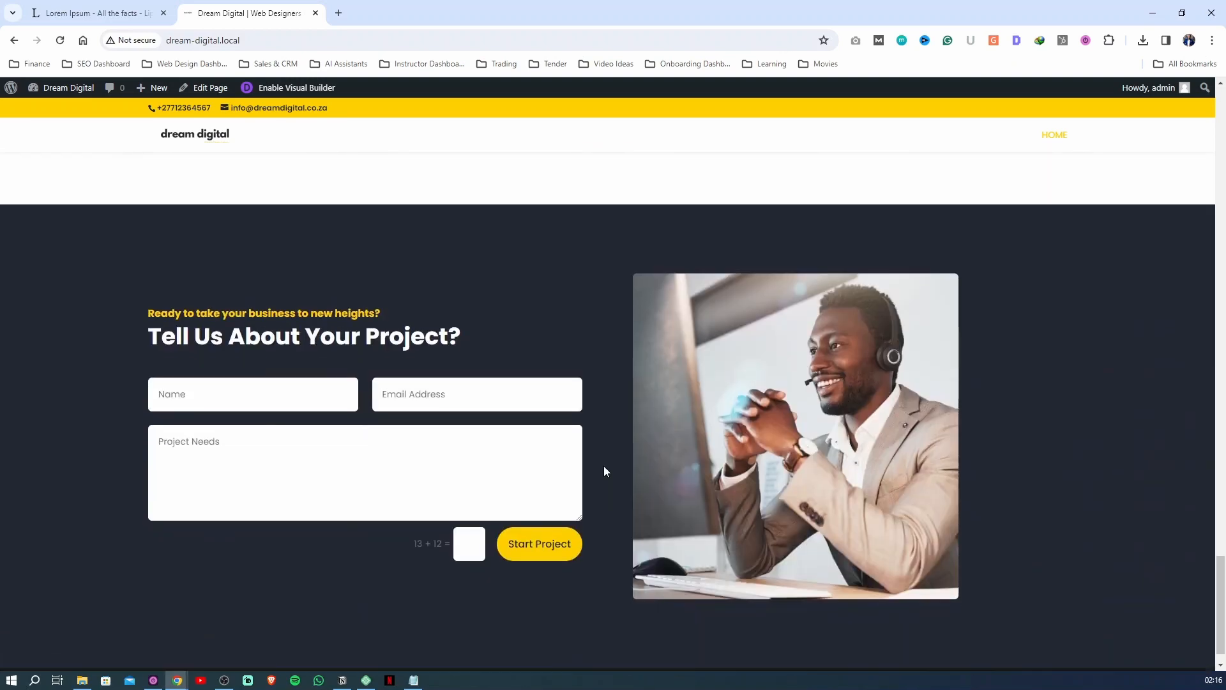
Test the START WEB PROJECT button below the recent projects, and return to the hero
{"action": "scroll", "coordinate": [606, 463], "scroll_direction": "up", "scroll_amount": 15}
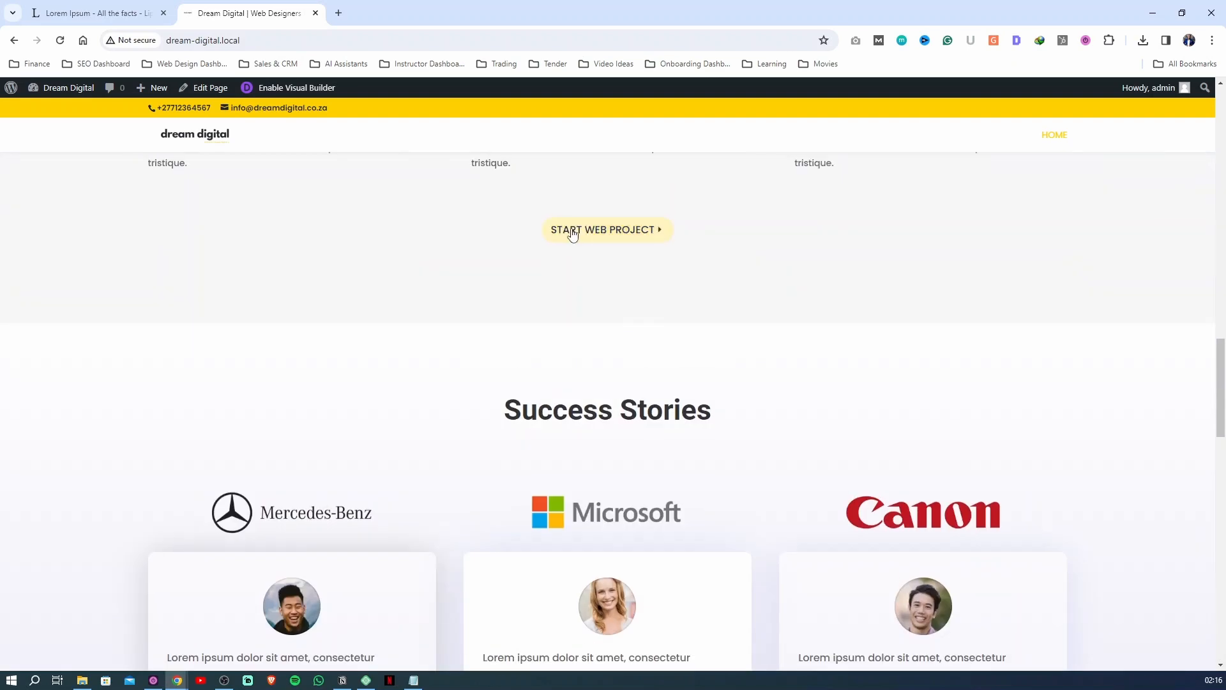
{"action": "left_click", "coordinate": [572, 235]}
{"action": "scroll", "coordinate": [567, 256], "scroll_direction": "up", "scroll_amount": 20}
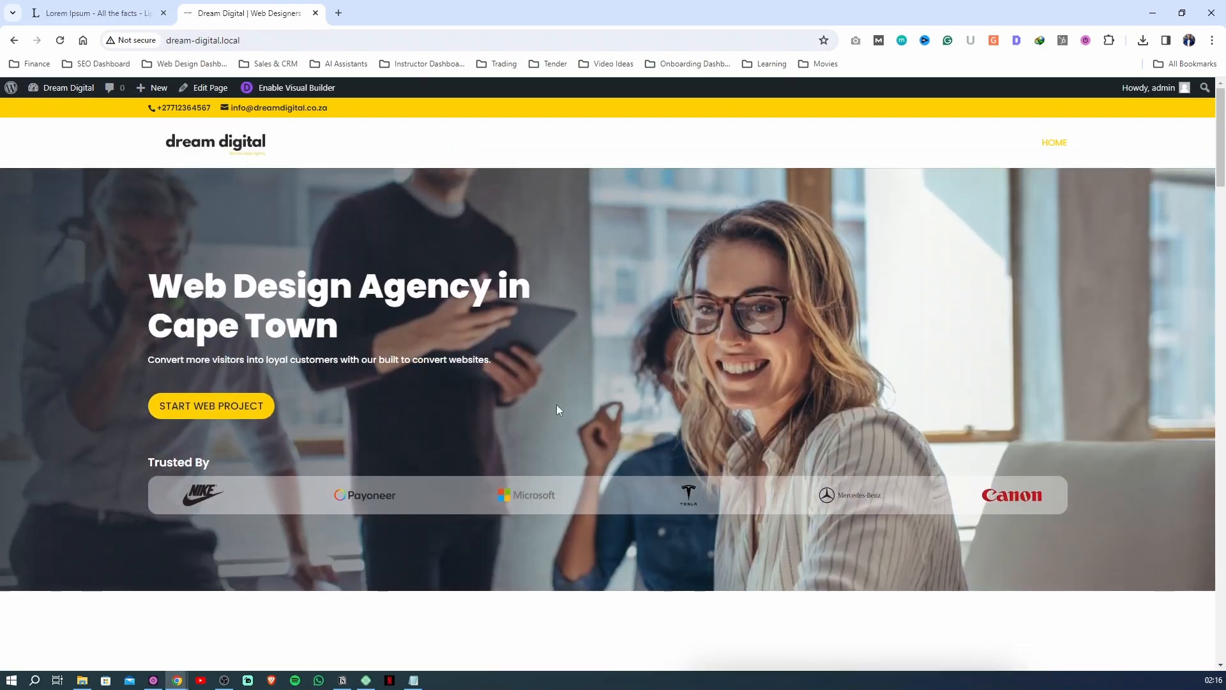